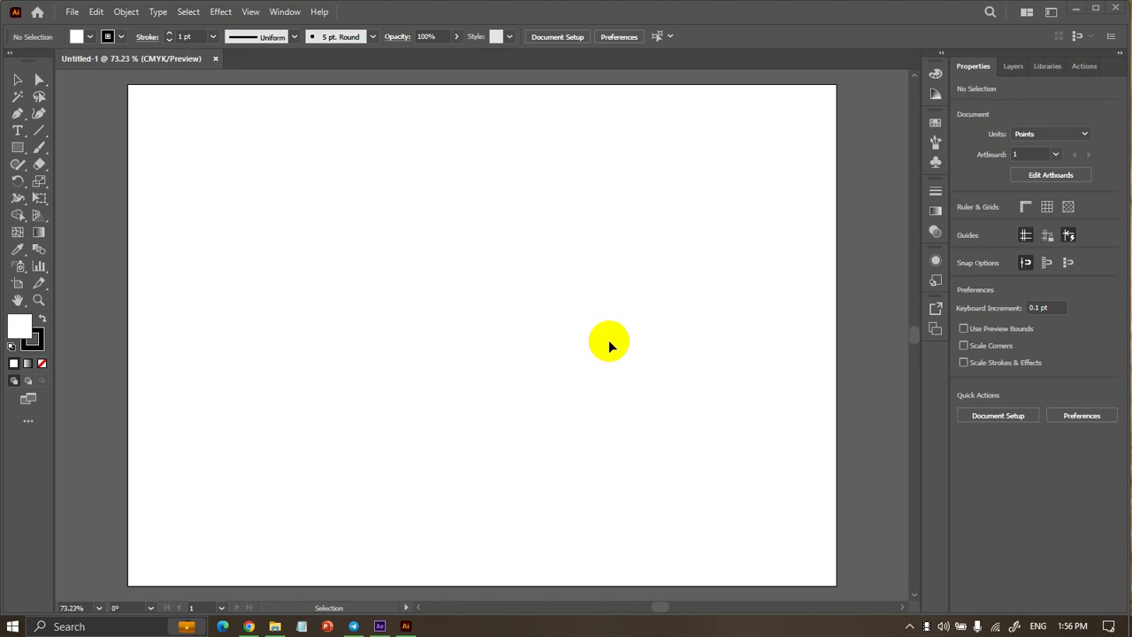
Show rulers around the empty Untitled-1 artboard with Ctrl+R after briefly trying Shape Builder
left_click(17, 215)
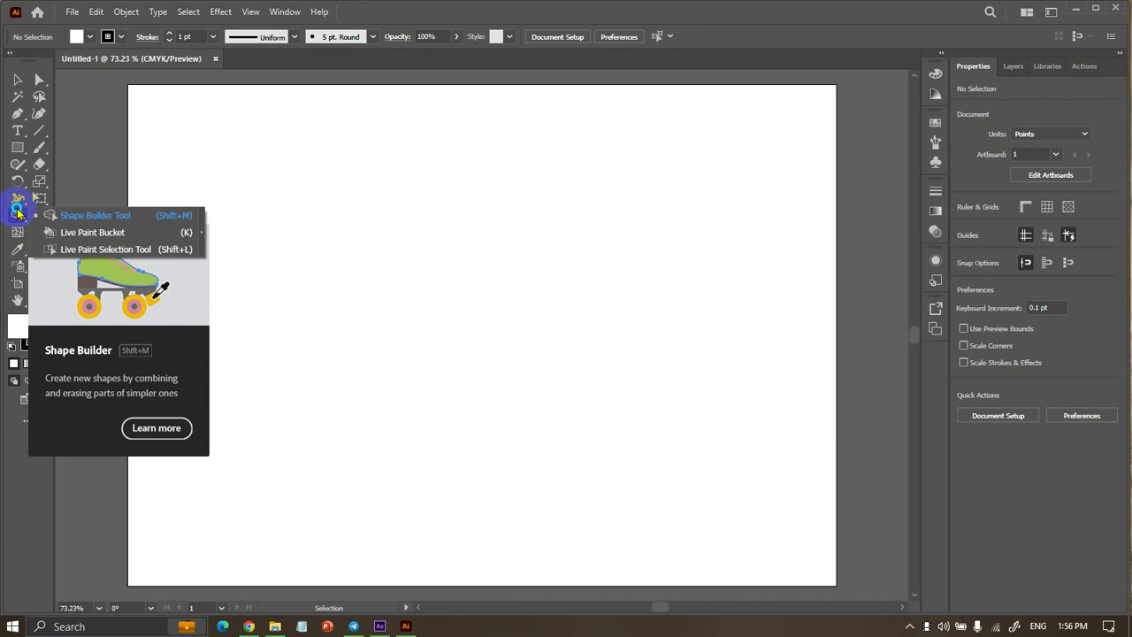
left_click(18, 84)
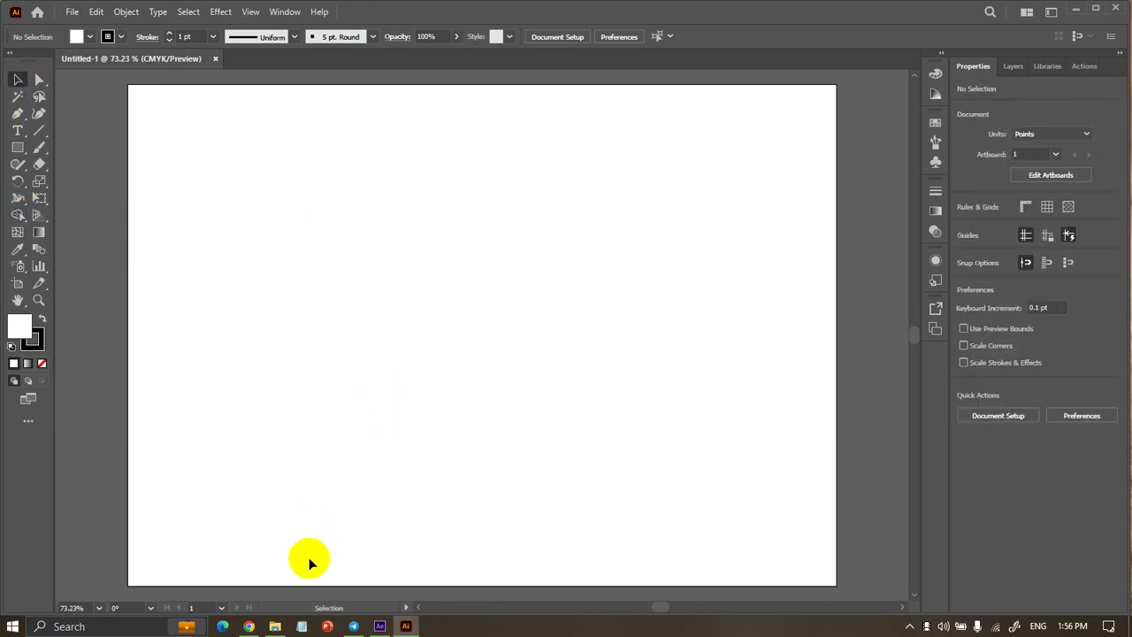
scroll(277, 530, "up", 1)
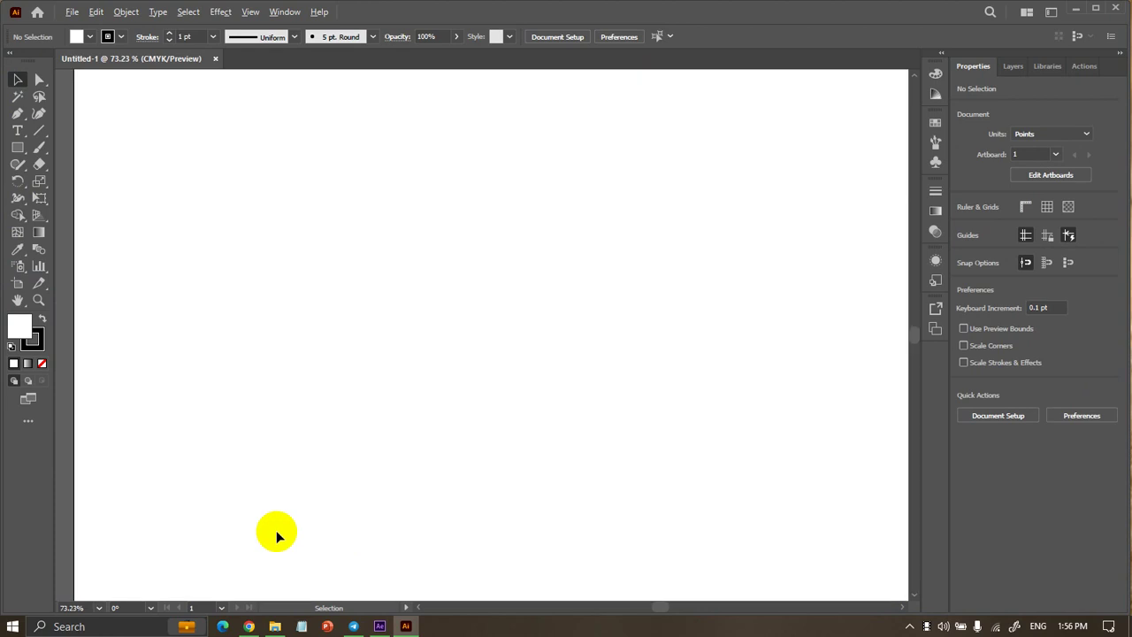
scroll(276, 530, "down", 3)
scroll(276, 527, "up", 1)
scroll(277, 530, "up", 1)
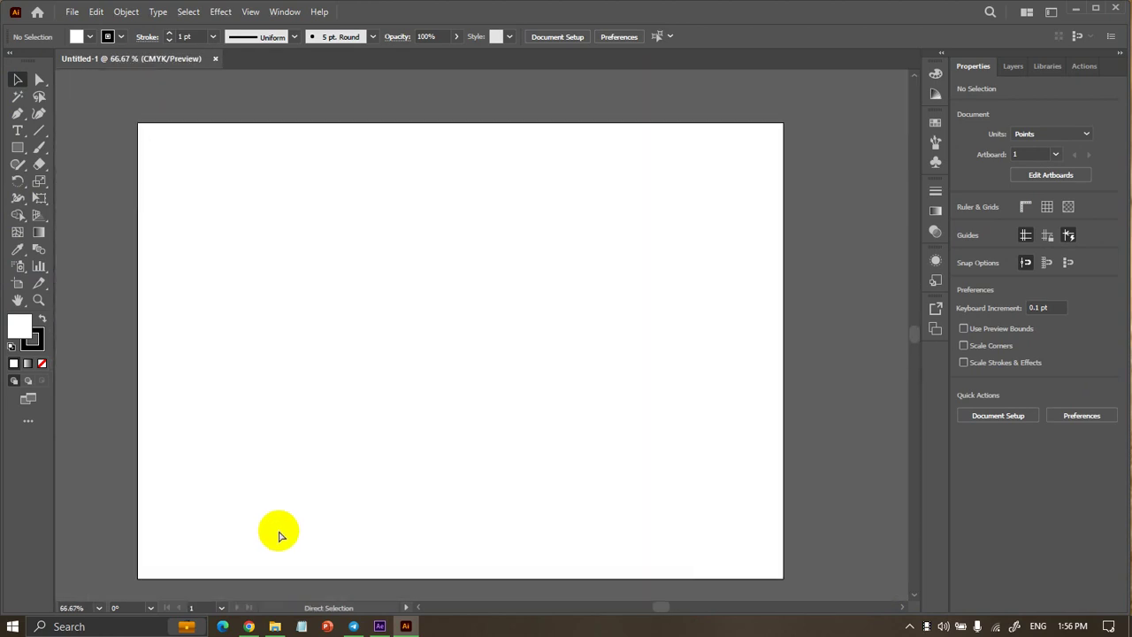
key("ctrl+r")
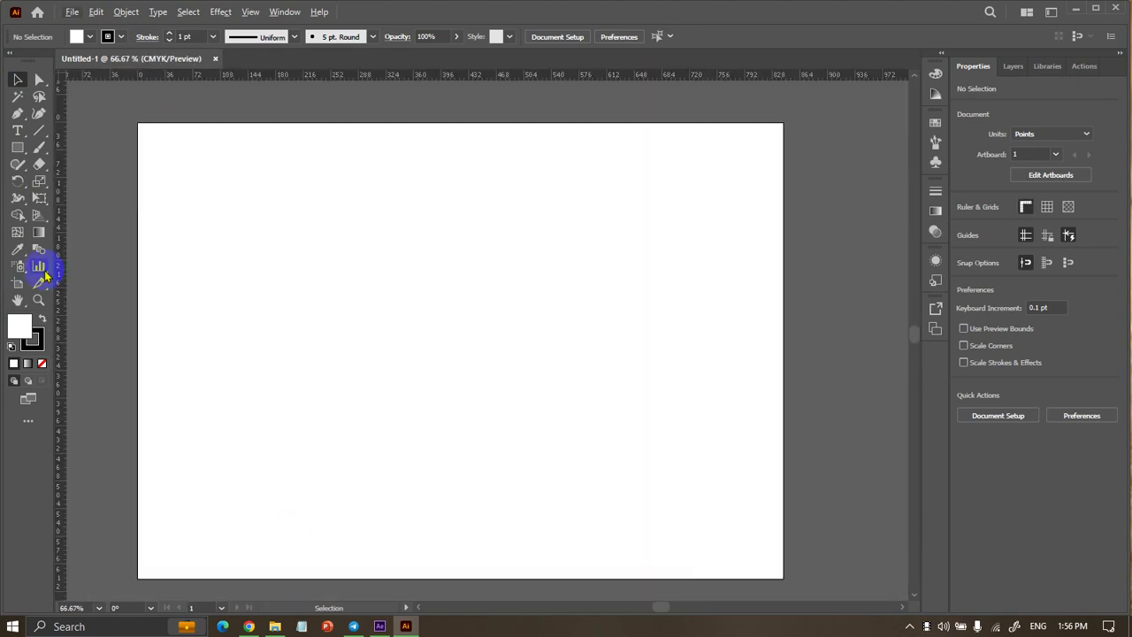
Add a two-point perspective grid and drag its vertical planes down toward the horizon
left_click_drag(46, 218, 122, 224)
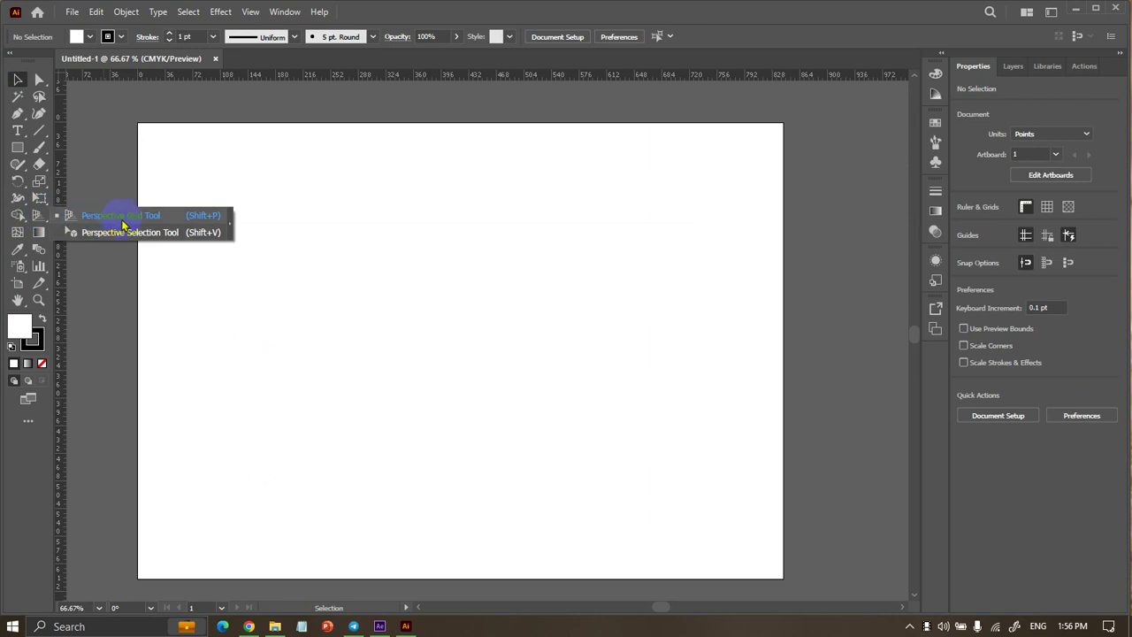
left_click(124, 218)
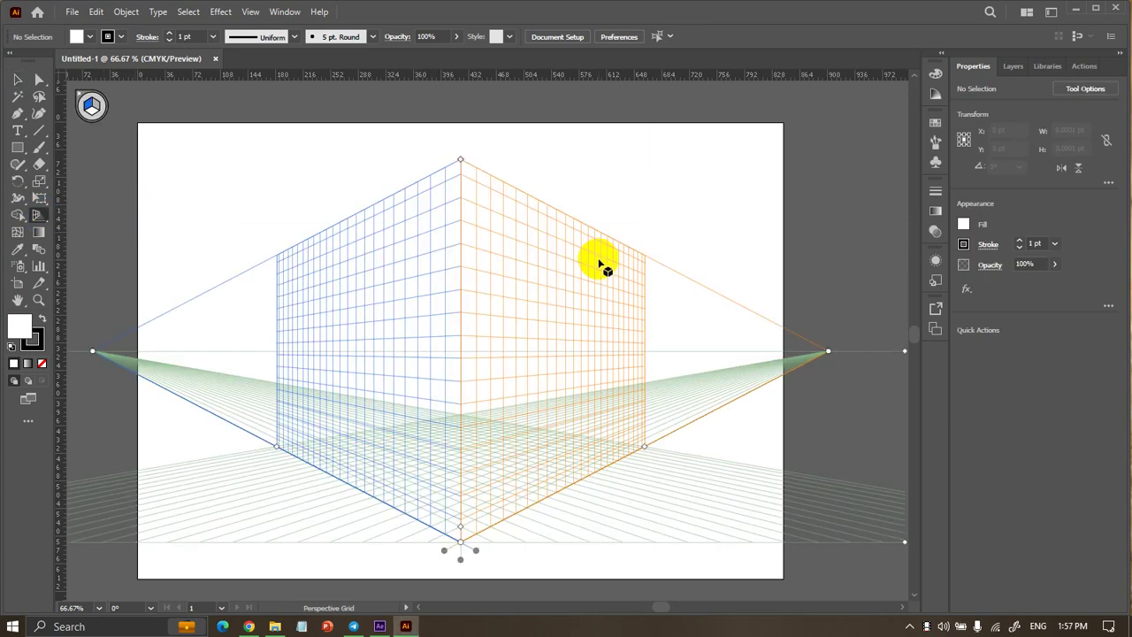
mouse_move(460, 162)
left_mouse_down()
mouse_move(476, 332)
mouse_move(461, 274)
mouse_move(470, 289)
left_mouse_up()
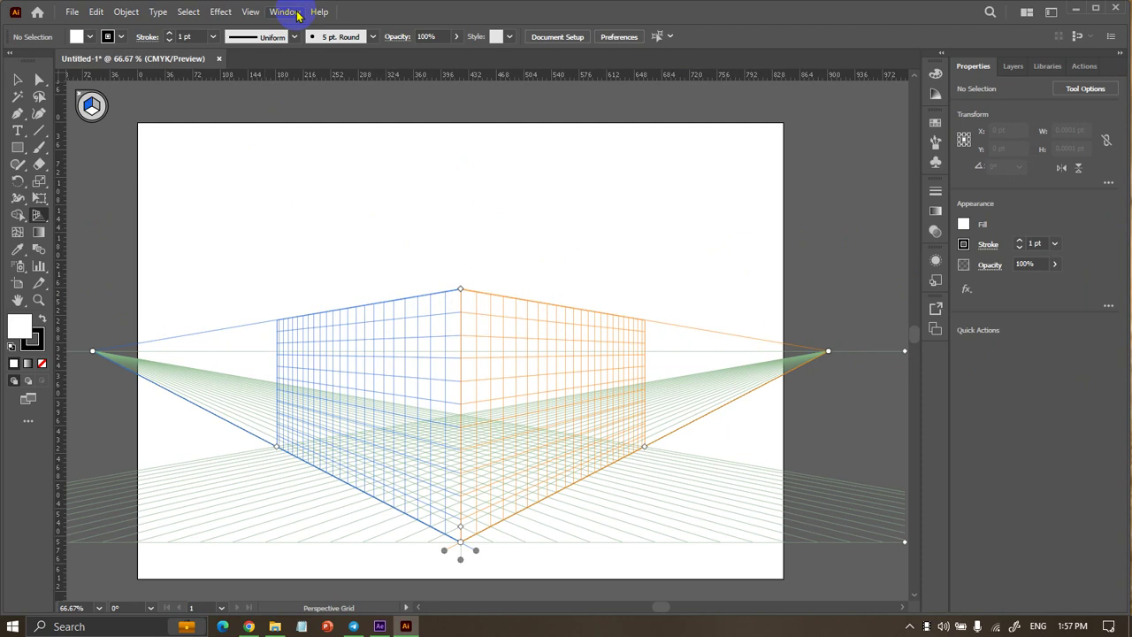
left_click(251, 13)
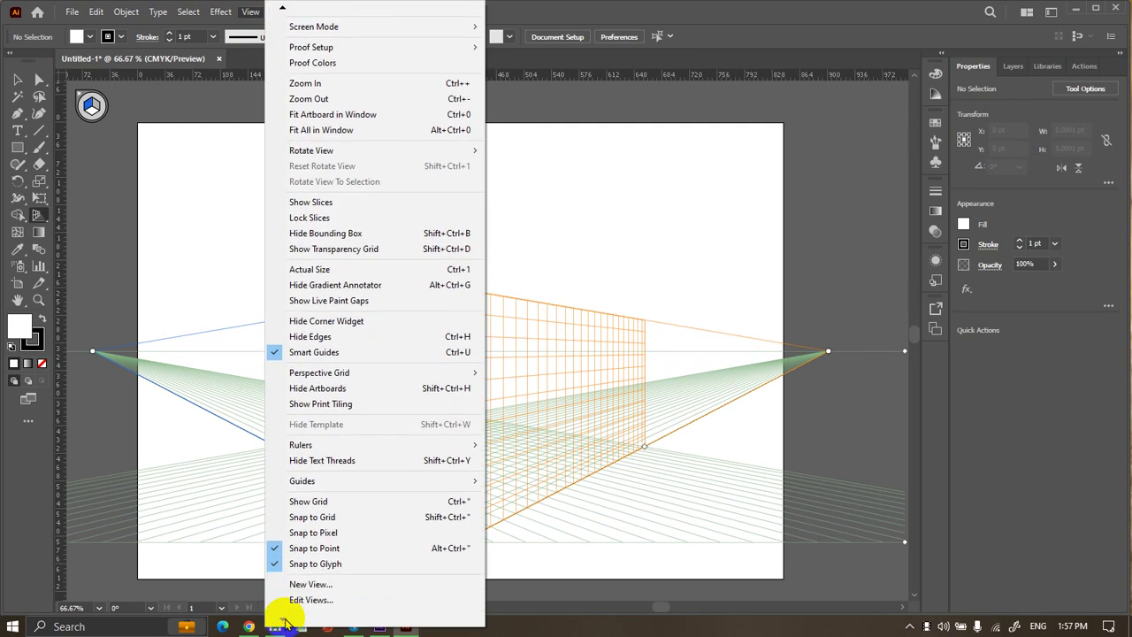
mouse_move(319, 373)
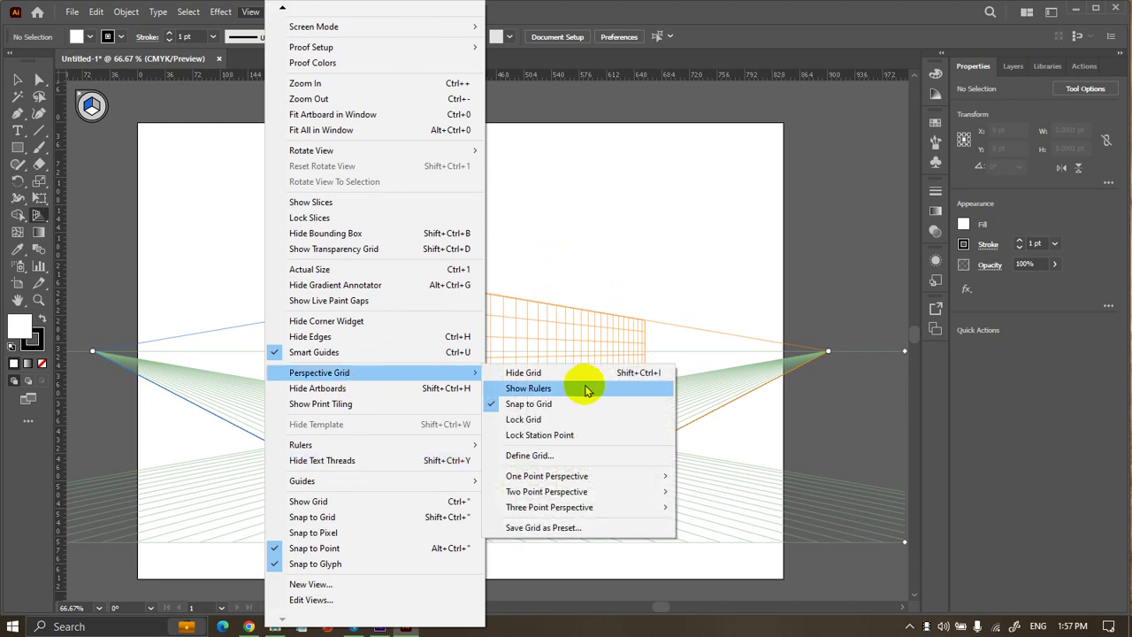
Hide the perspective grid, then restore it and adjust the grid planes' height
left_click(611, 378)
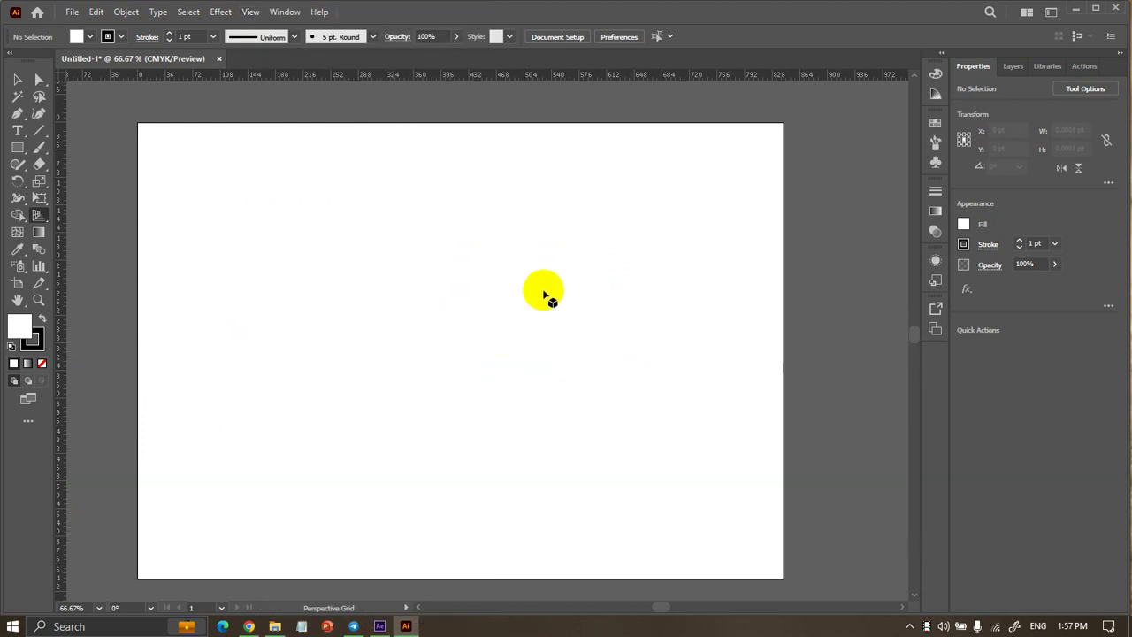
left_click(37, 84)
left_click(19, 79)
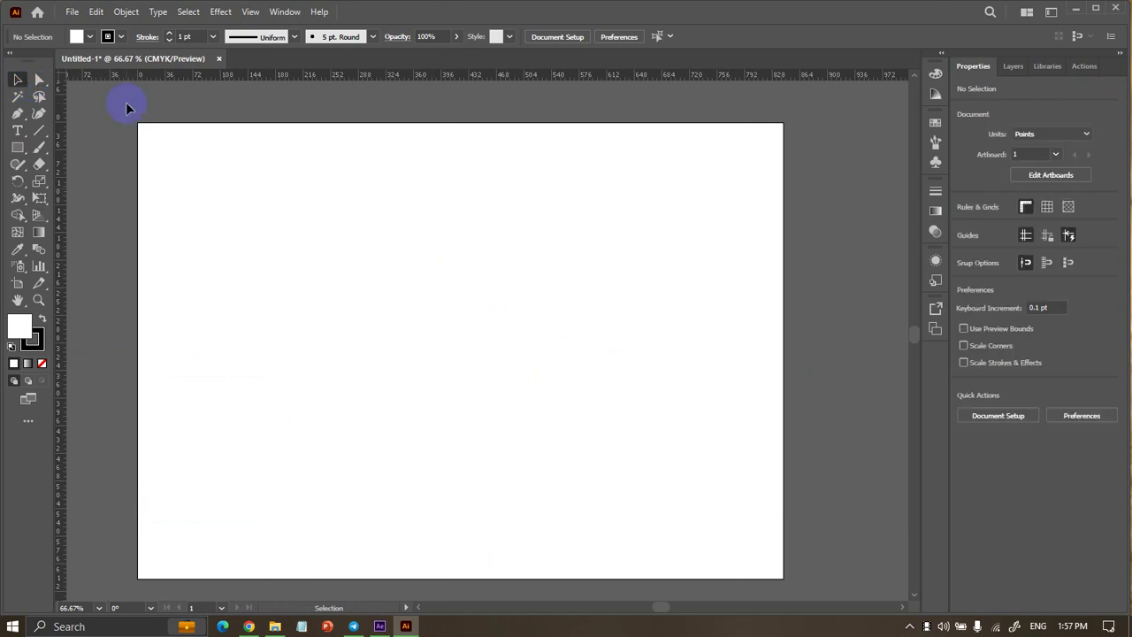
left_click_drag(688, 497, 204, 273)
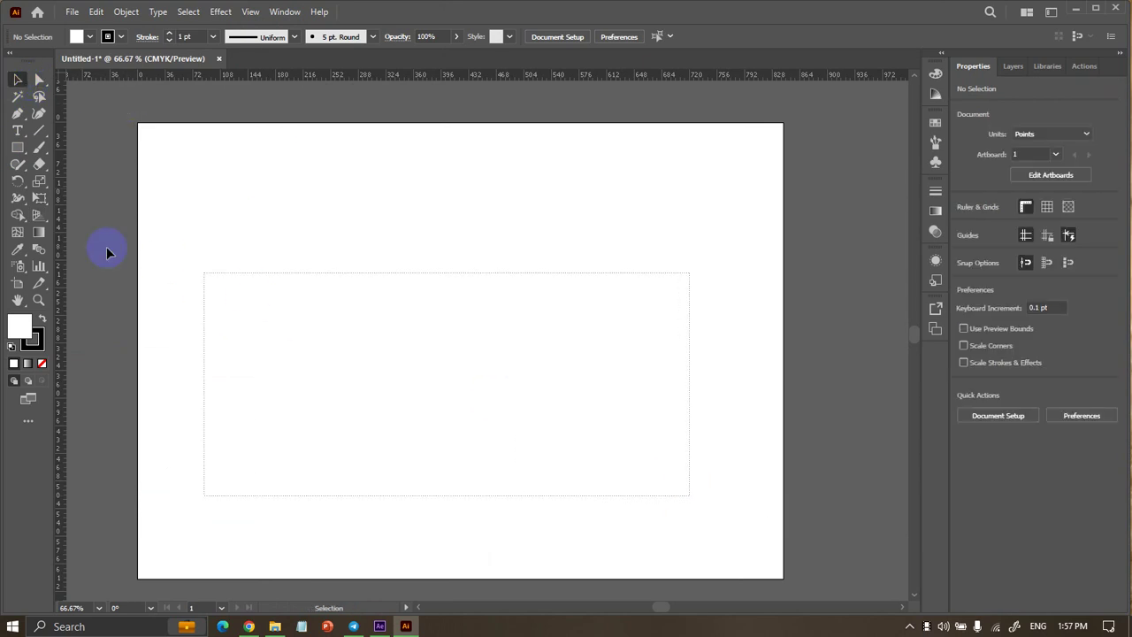
left_click(36, 228)
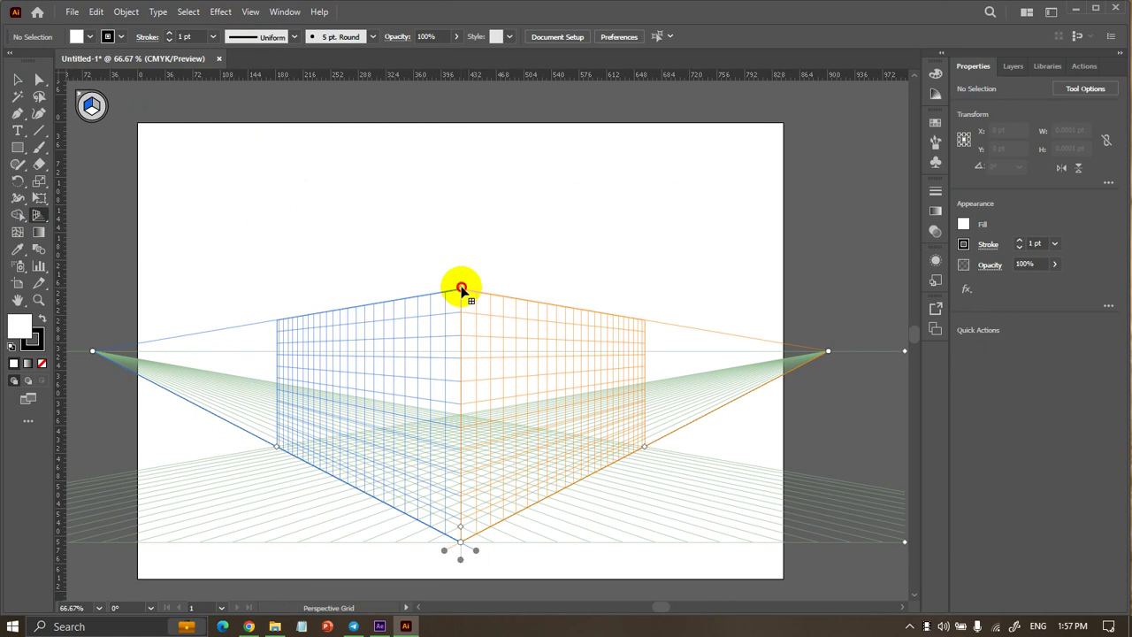
left_click_drag(461, 288, 486, 290)
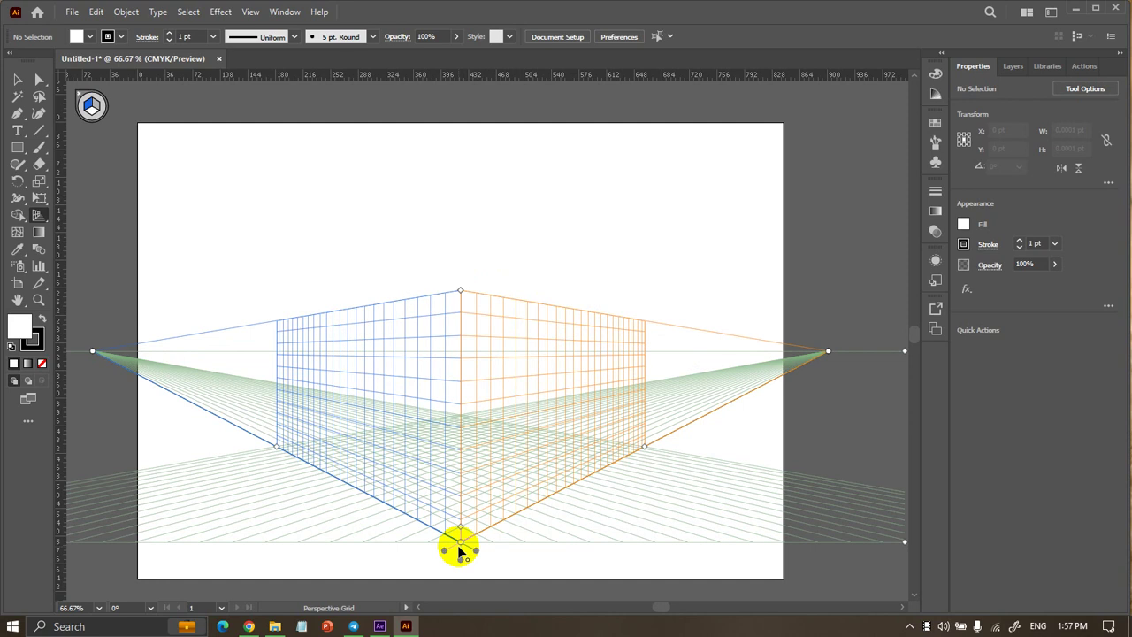
Switch between selection and Perspective Grid tools, making the right plane active
key("shift+v")
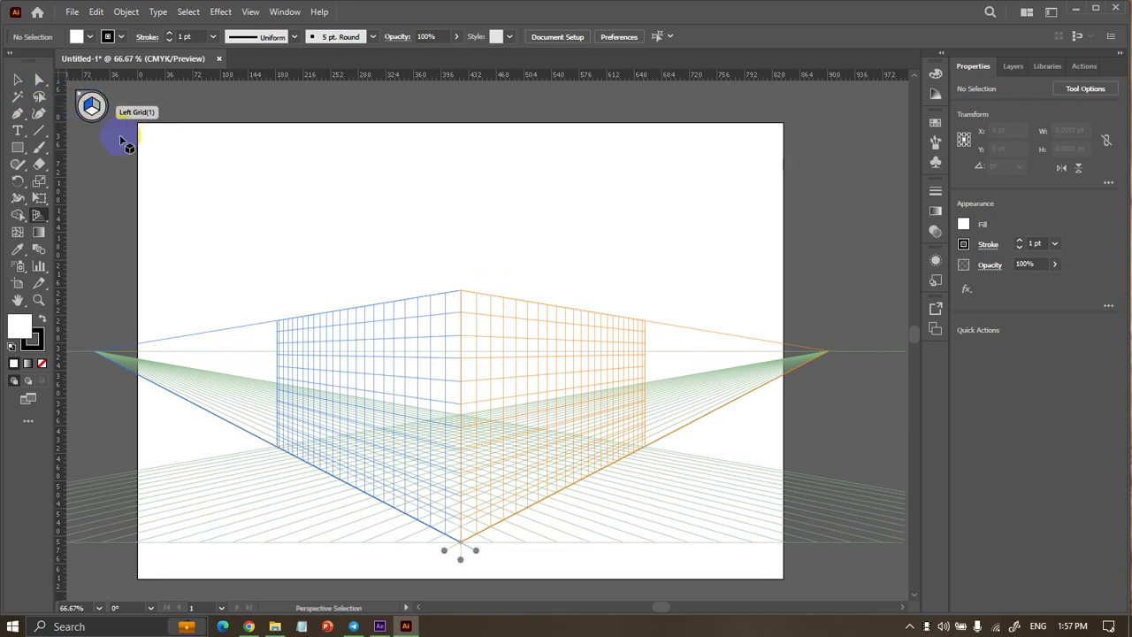
key("shift+p")
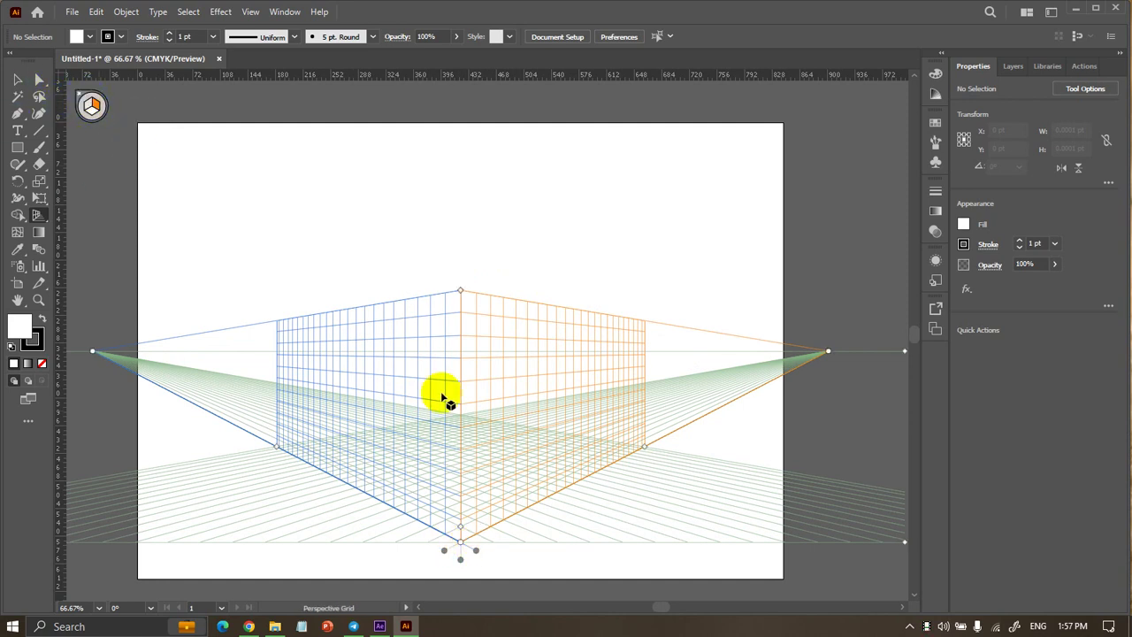
left_click(843, 371)
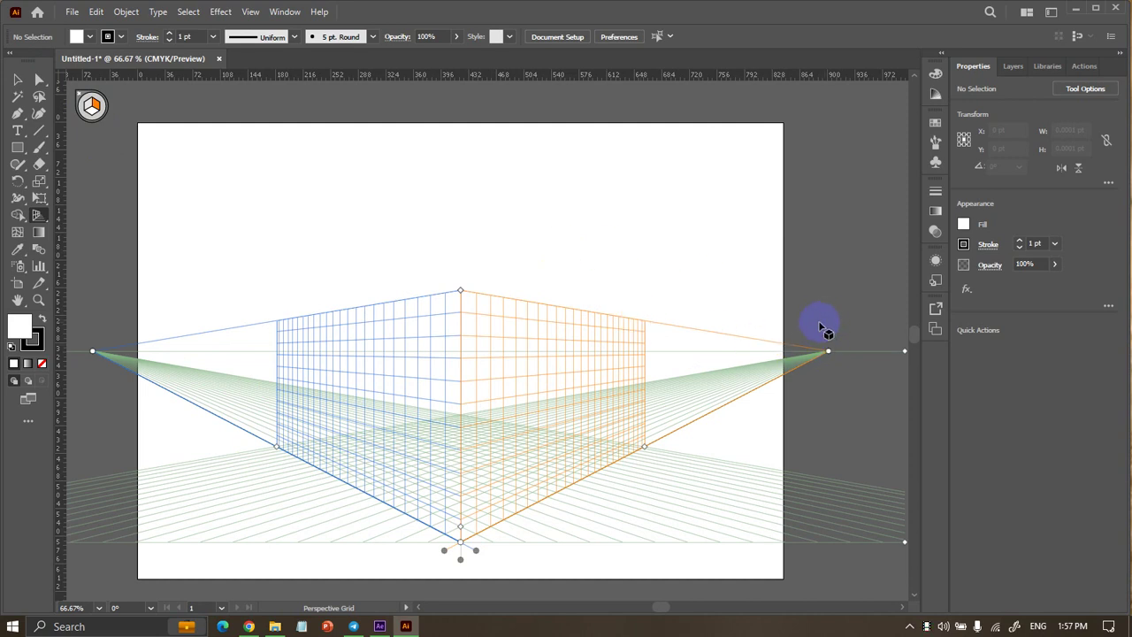
key("v")
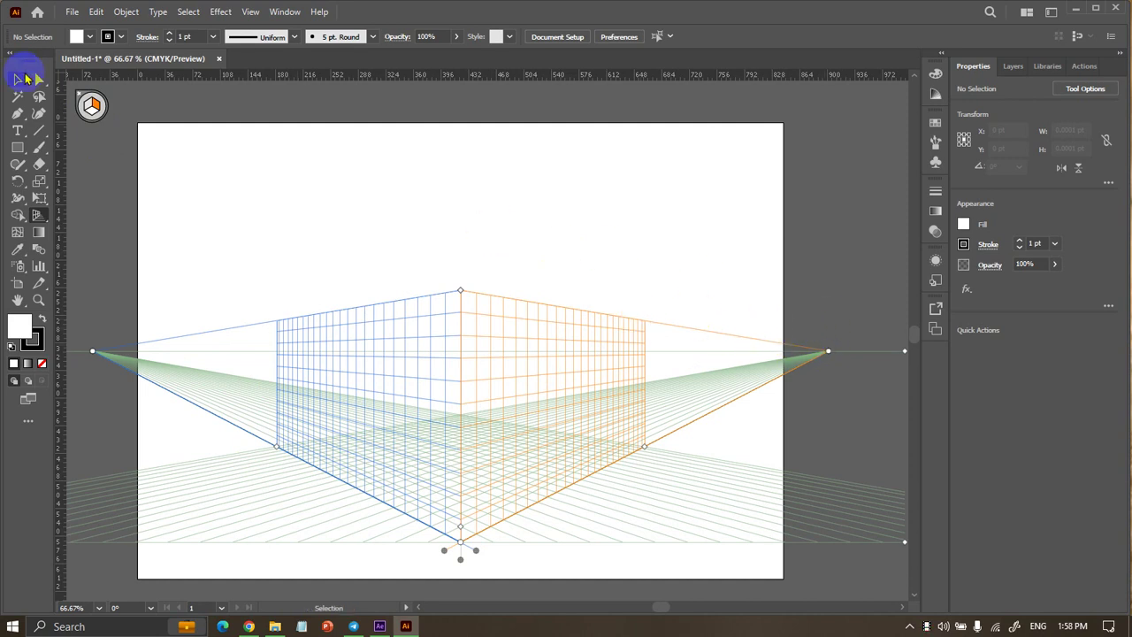
key("shift+p")
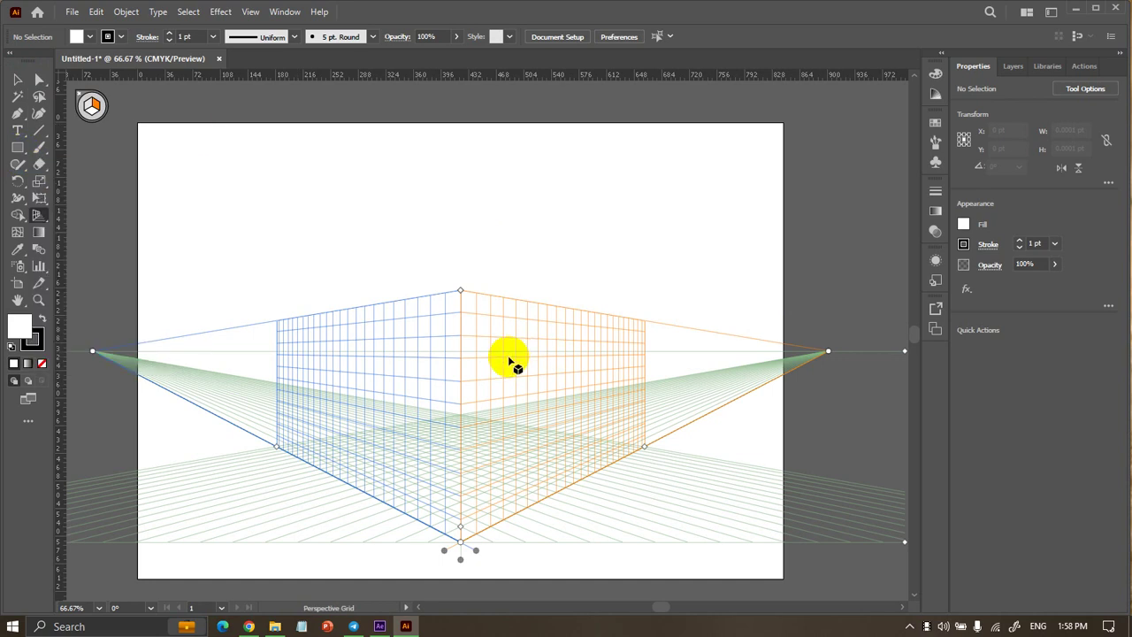
Set rectangles to no stroke and tan fill C=30 M=50 Y=75 K=10, undoing a trial rectangle
key("v")
left_click(18, 149)
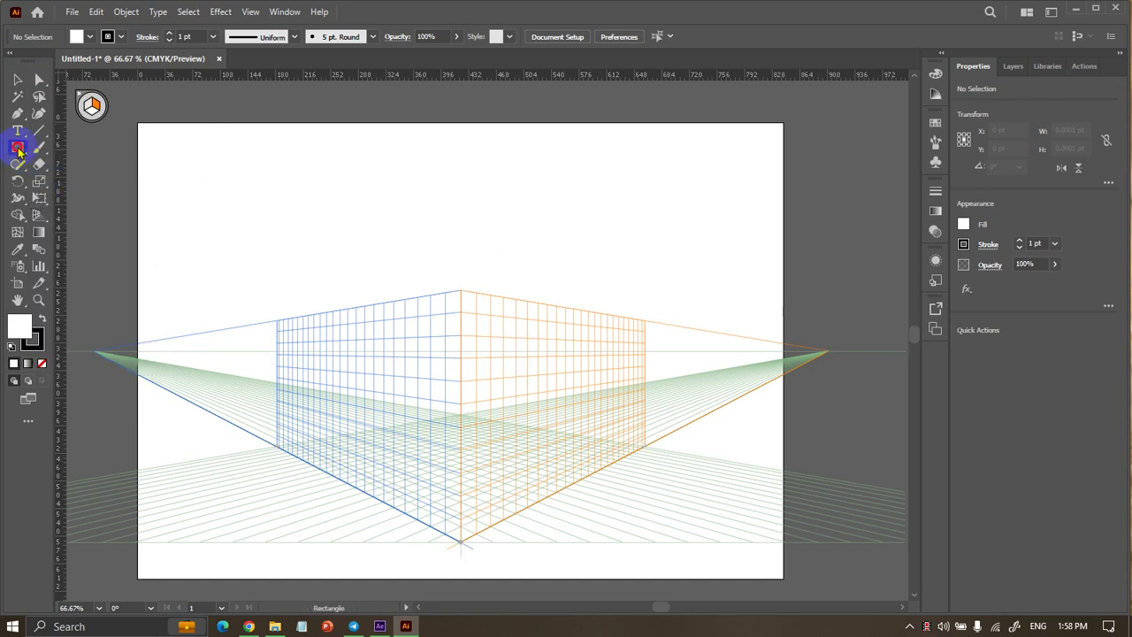
left_click(121, 38)
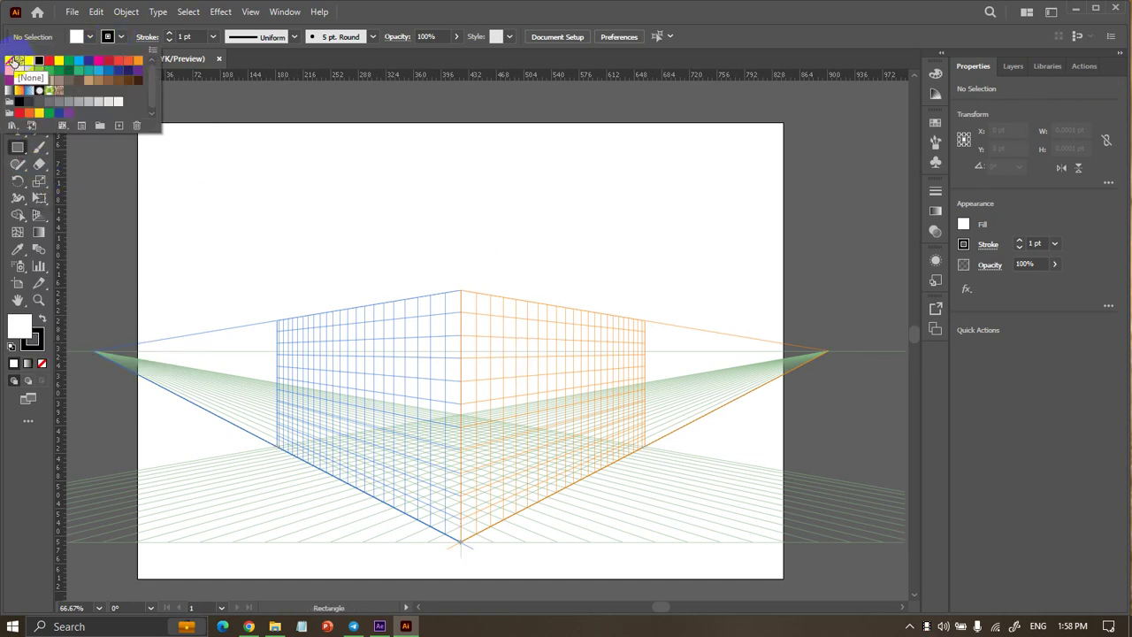
left_click(13, 63)
left_click(82, 38)
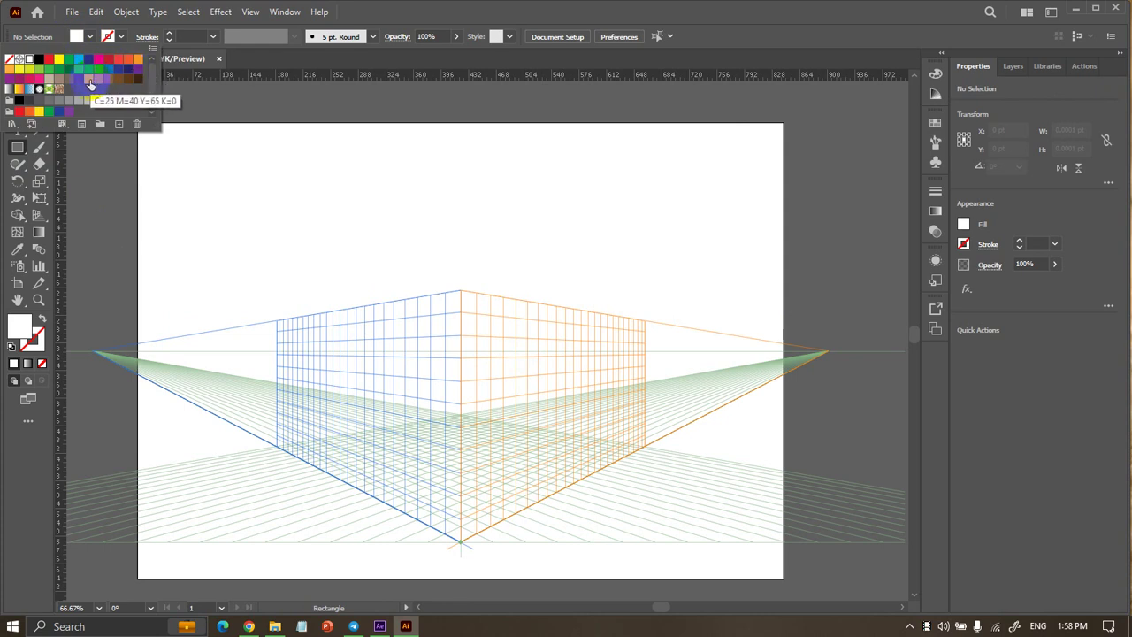
left_click(97, 81)
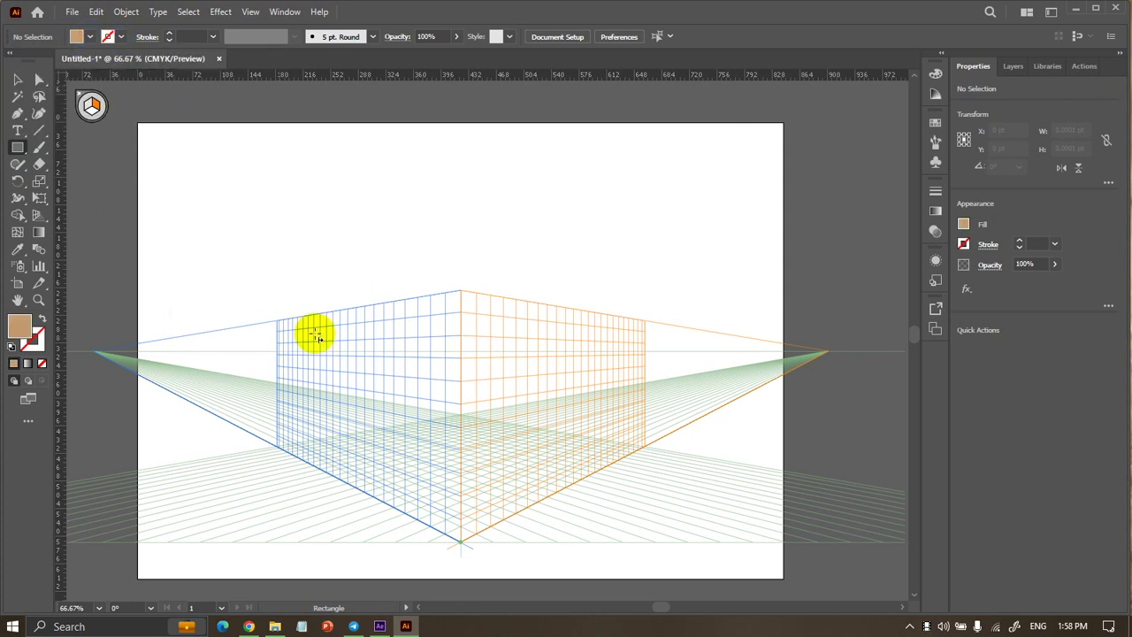
left_click_drag(277, 323, 601, 444)
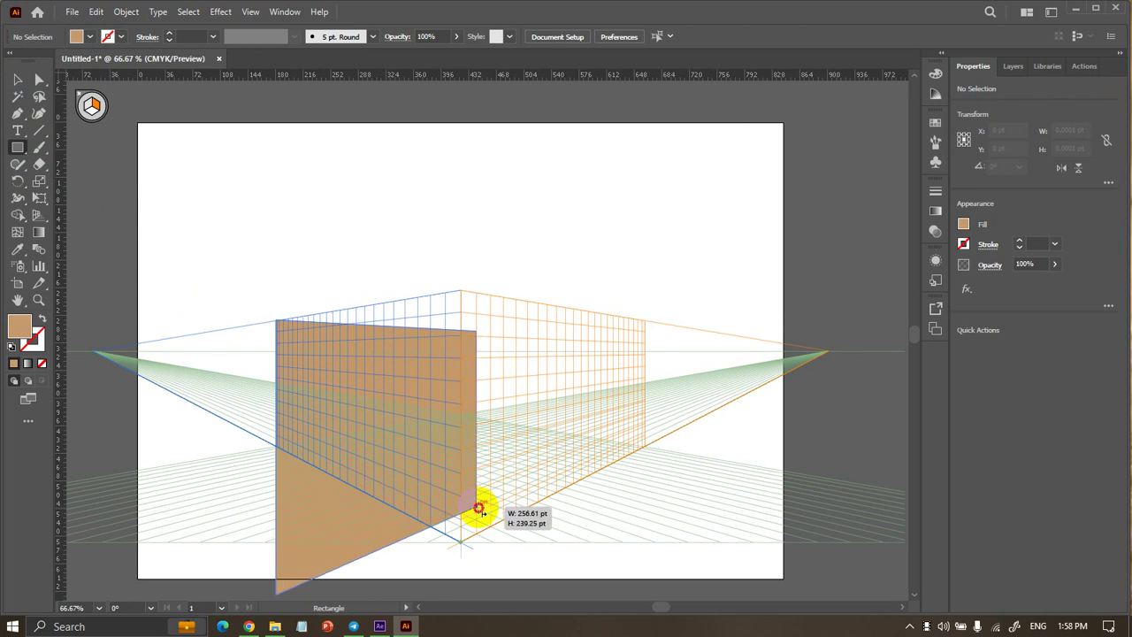
key("ctrl+z")
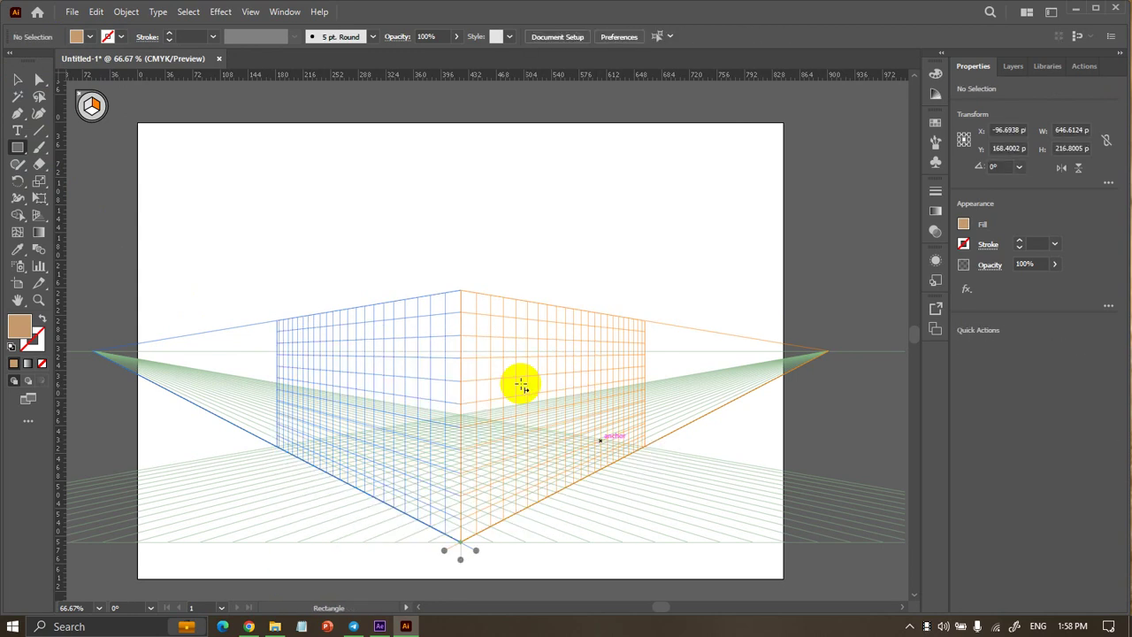
left_click(17, 80)
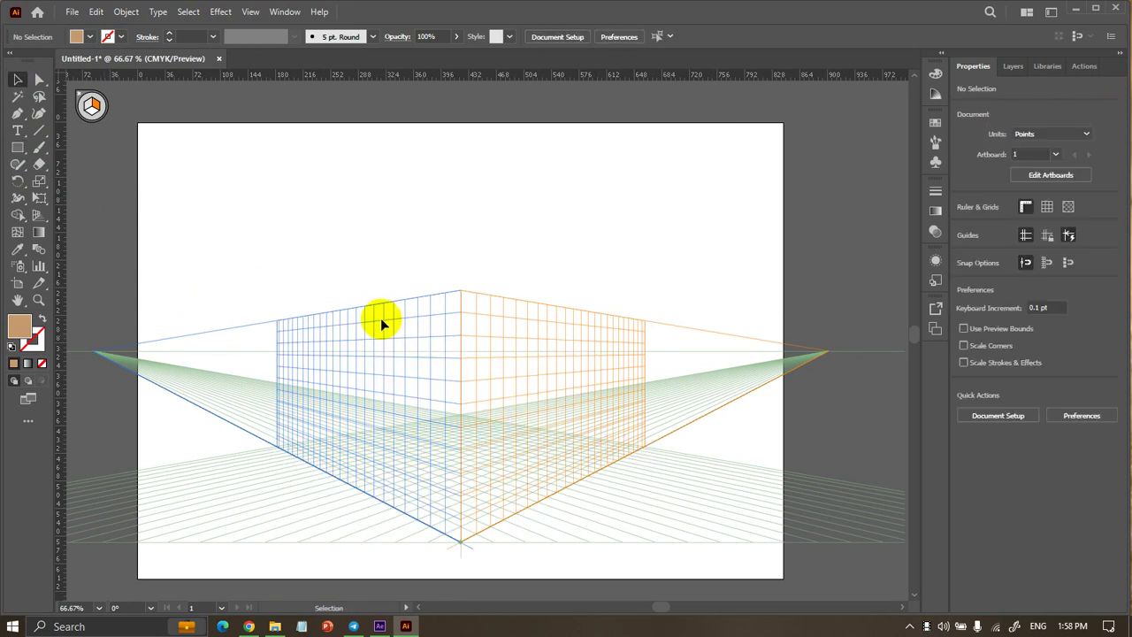
Try the Plane Switching Widget, zoom the view, and return to the Perspective Grid tool
left_click(91, 106)
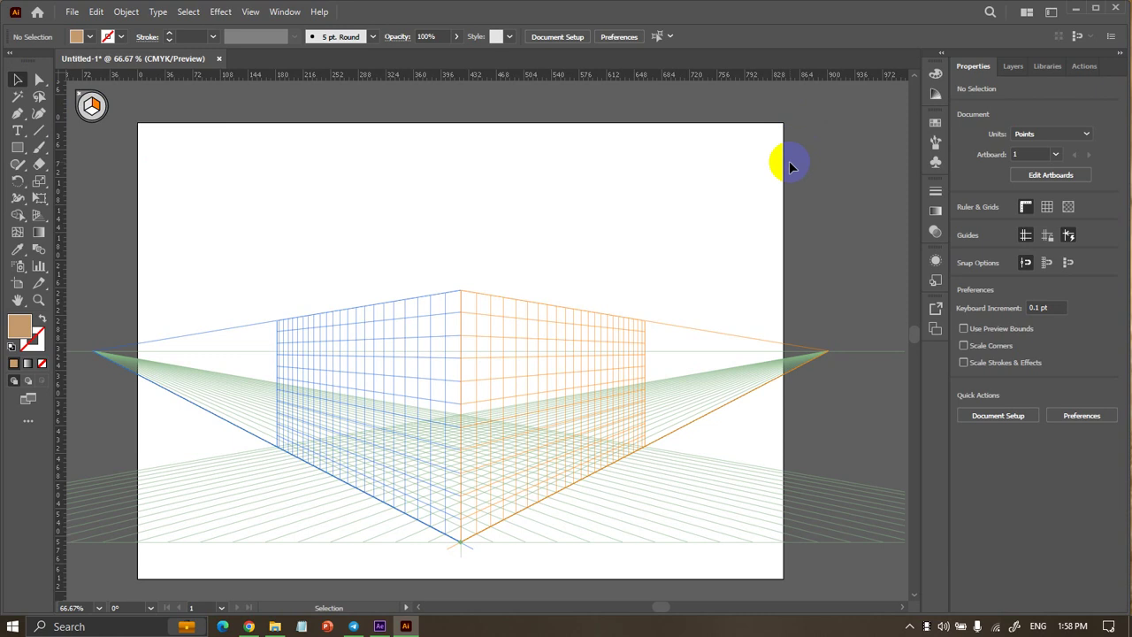
key("super+plus")
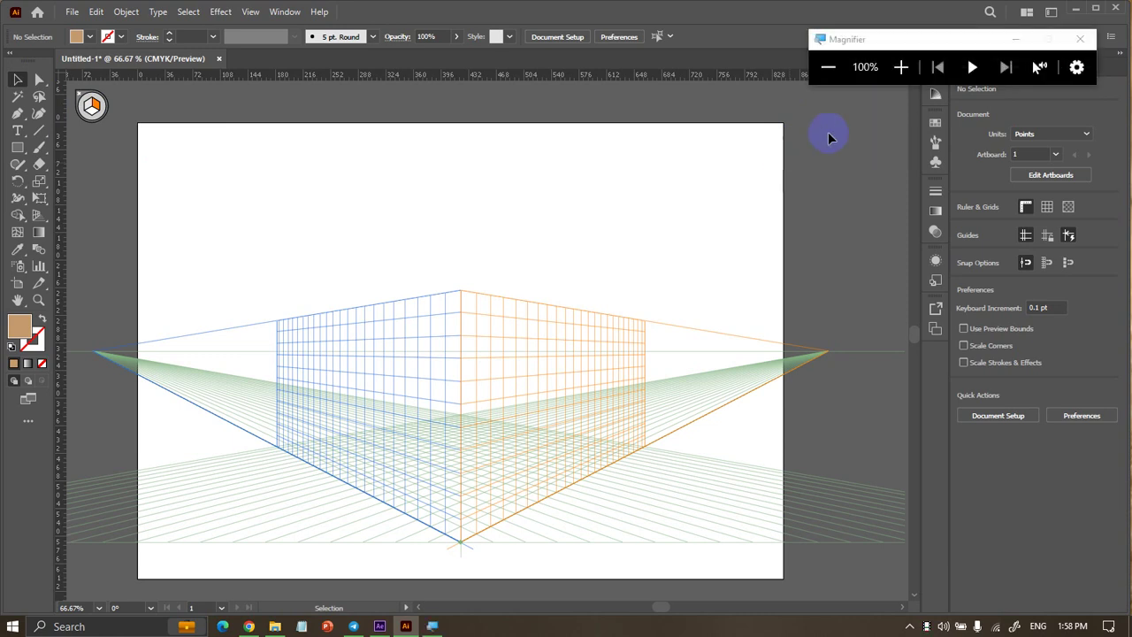
left_click(940, 65)
left_click(900, 68)
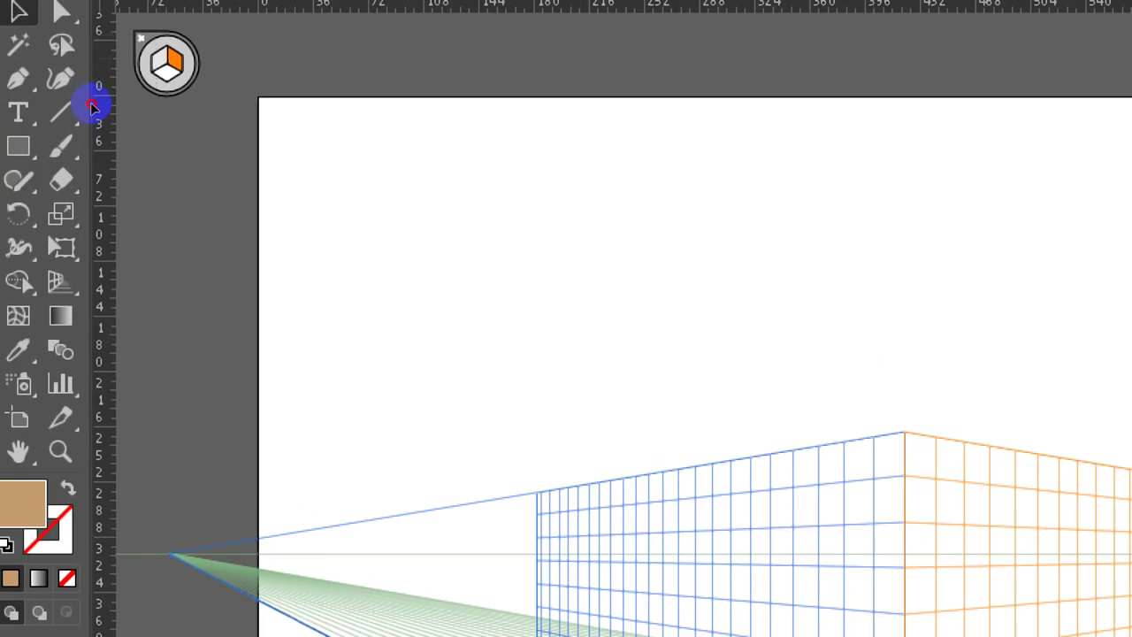
left_click(92, 107)
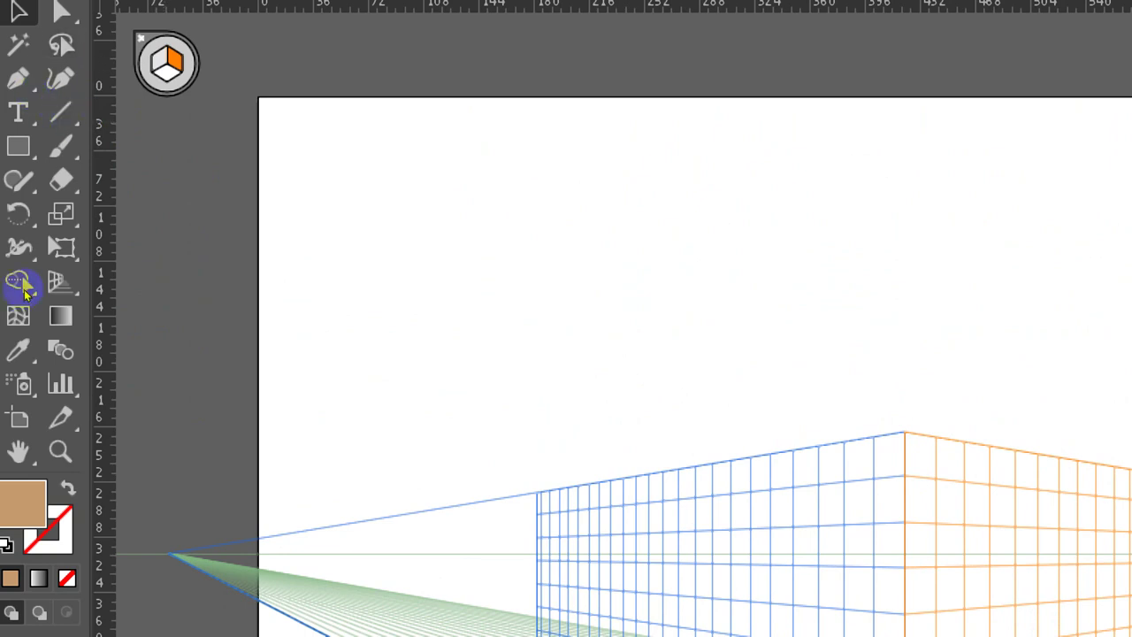
left_click(55, 283)
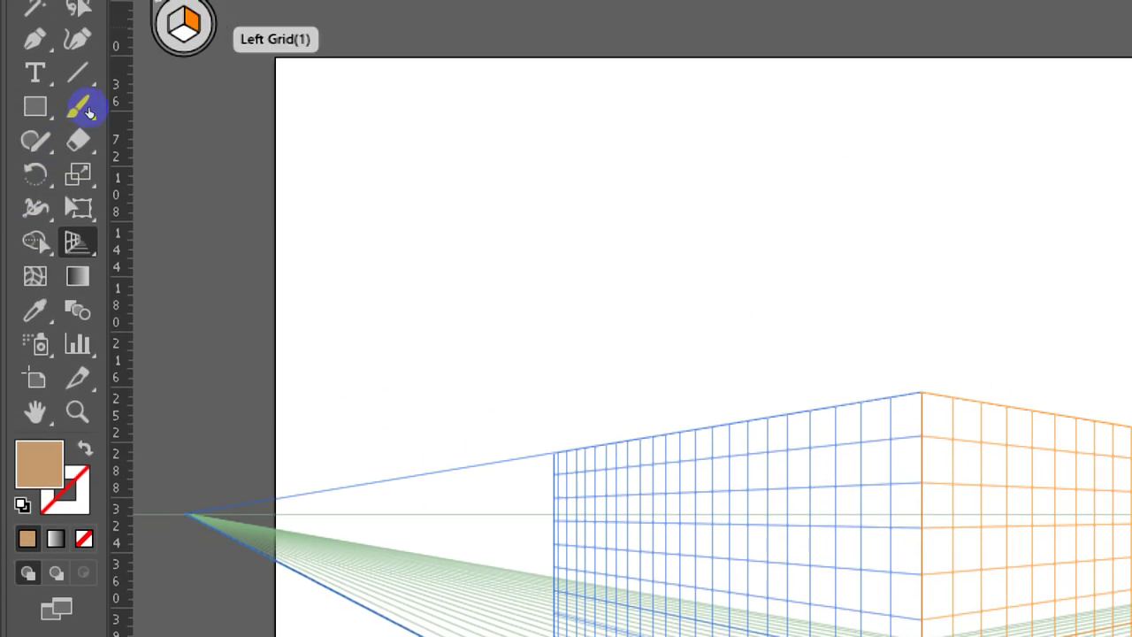
Cycle the active perspective plane using keys 2, 1 and 3
key("2")
key("1")
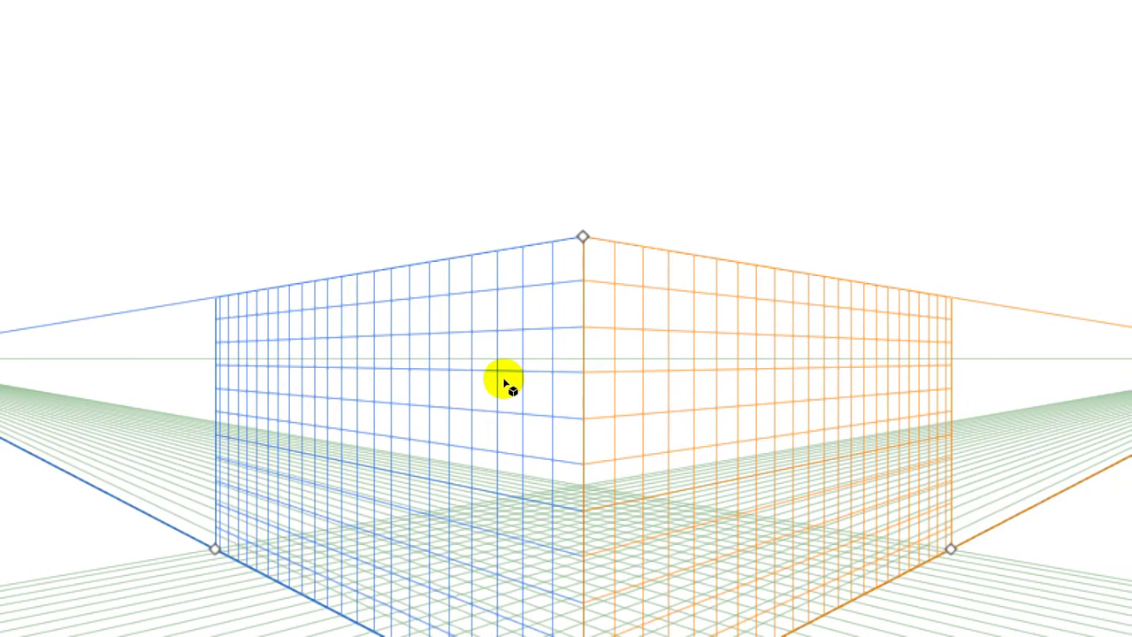
key("1")
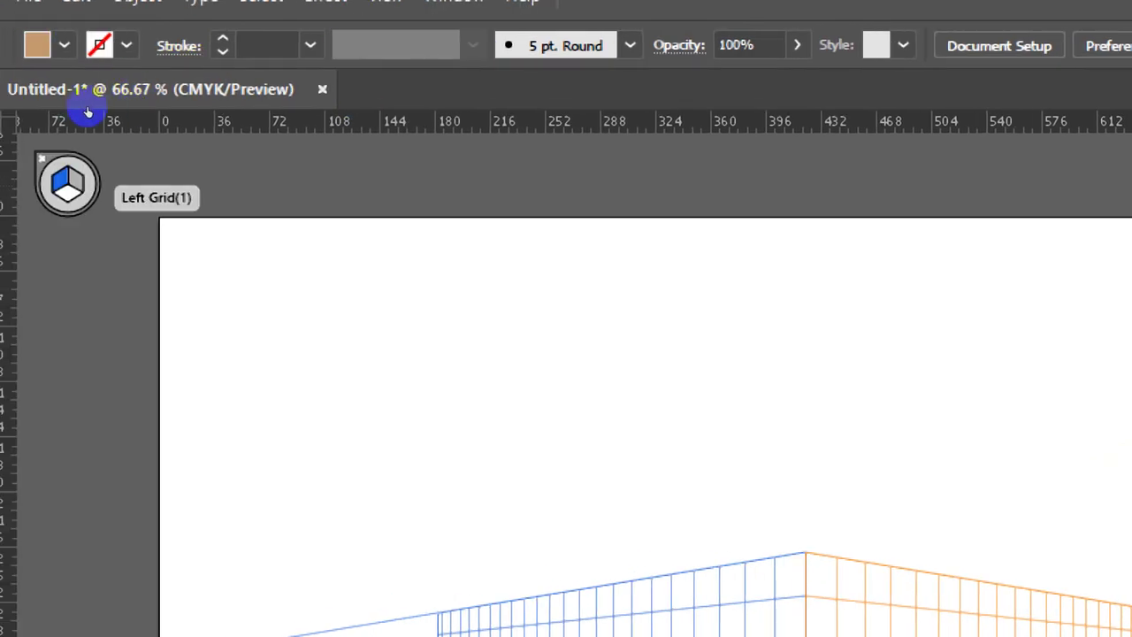
key("3")
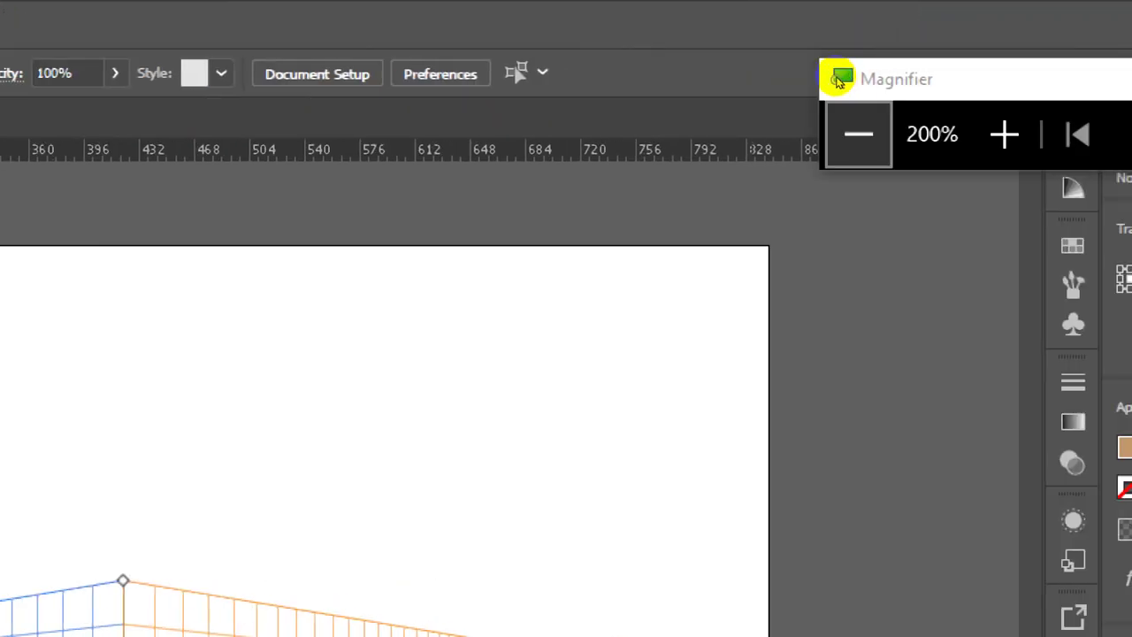
left_click(828, 67)
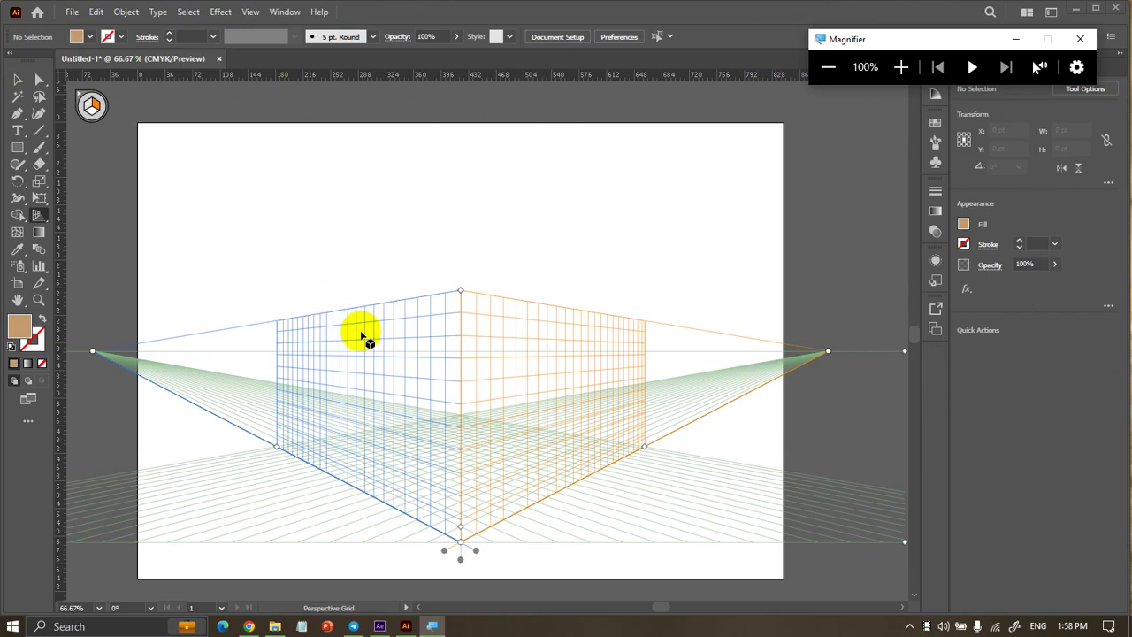
Set Left Grid as the active plane in the widget, ready for drawing rectangles
left_click(91, 106)
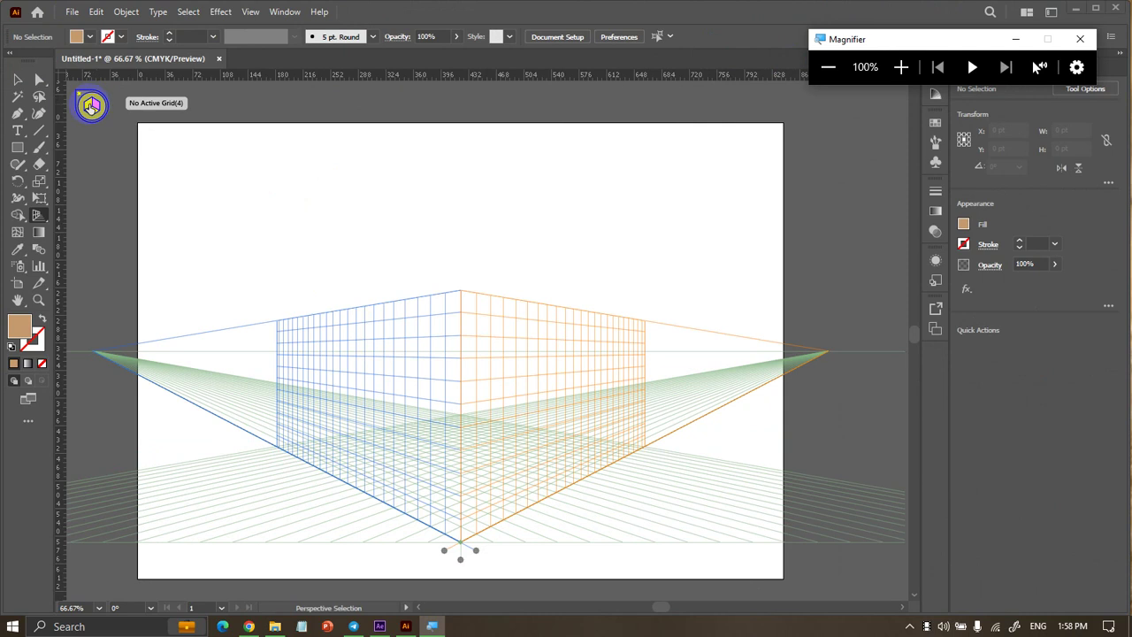
left_click(93, 106)
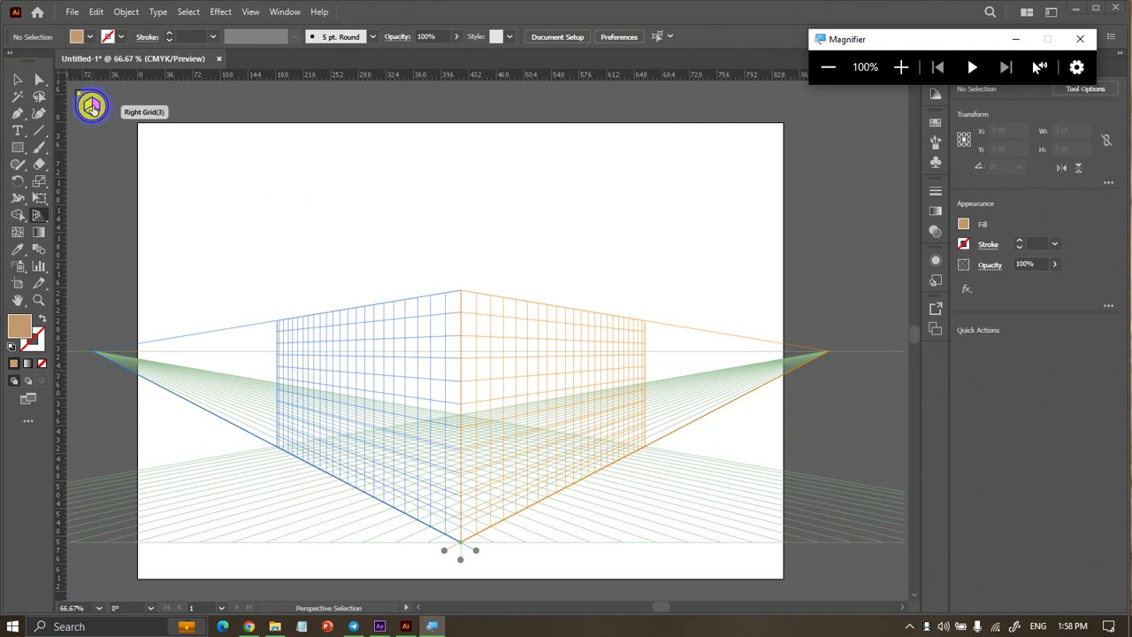
left_click(86, 110)
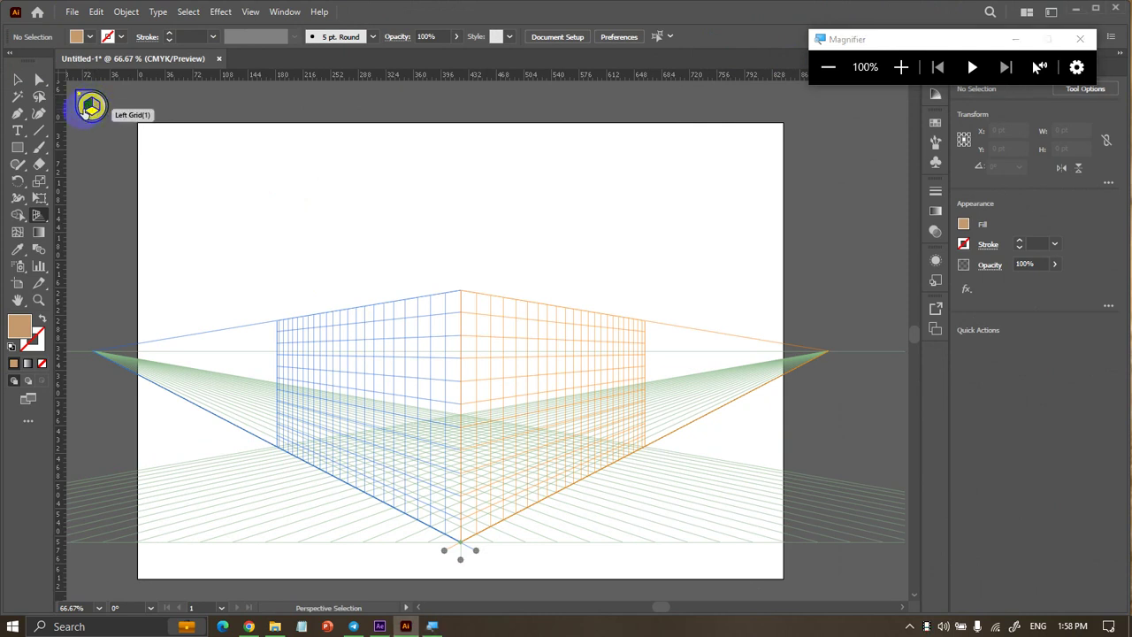
key("shift+p")
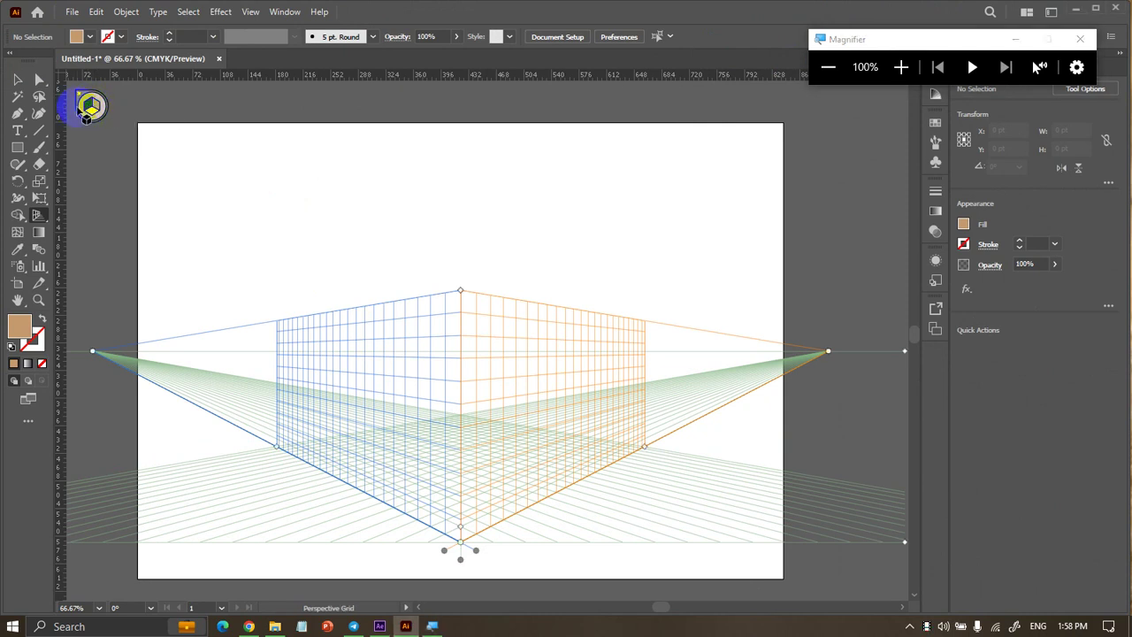
left_click(18, 147)
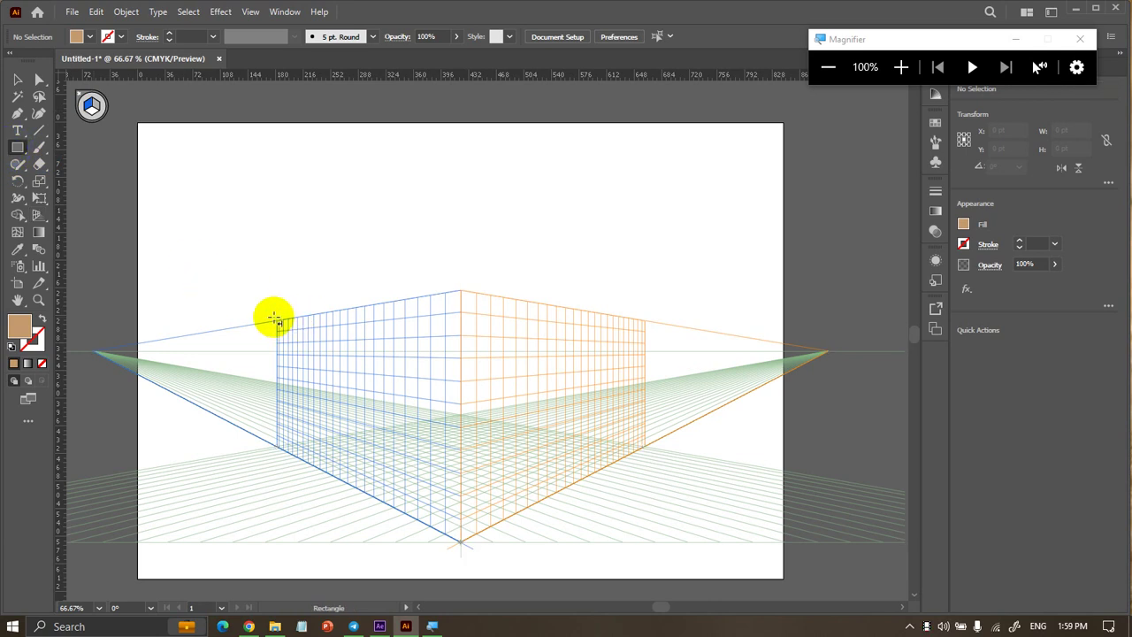
Draw a rectangle of about 671 × 329 pt covering the left perspective plane
left_click_drag(280, 325, 461, 545)
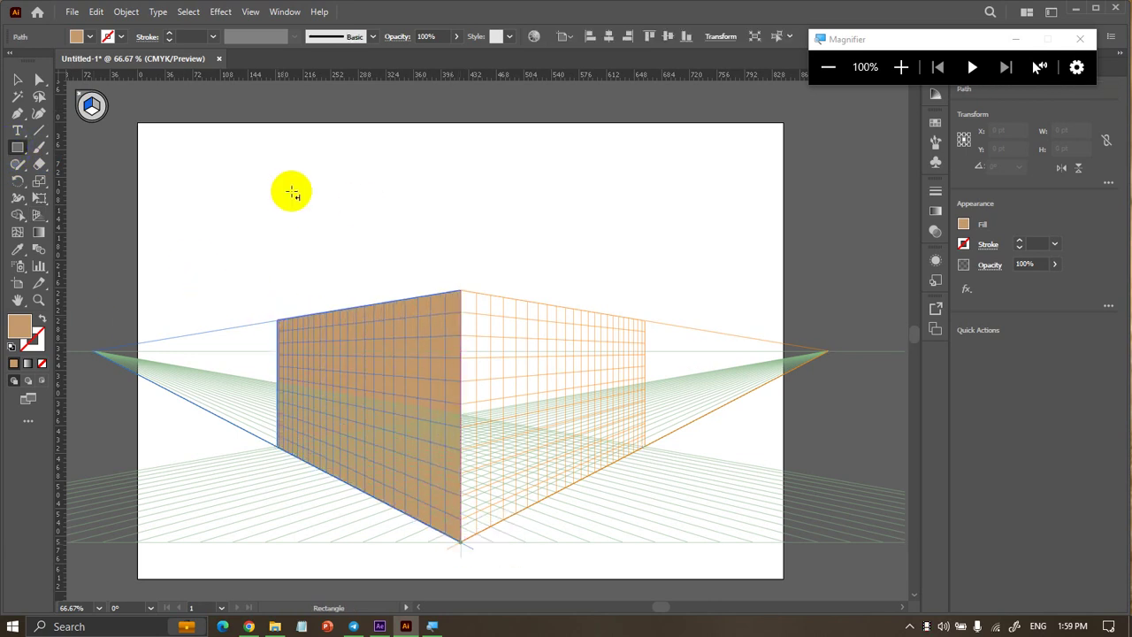
left_click(90, 37)
Give the left-face rectangle a darker brown fill and make the right plane active
left_click(99, 83)
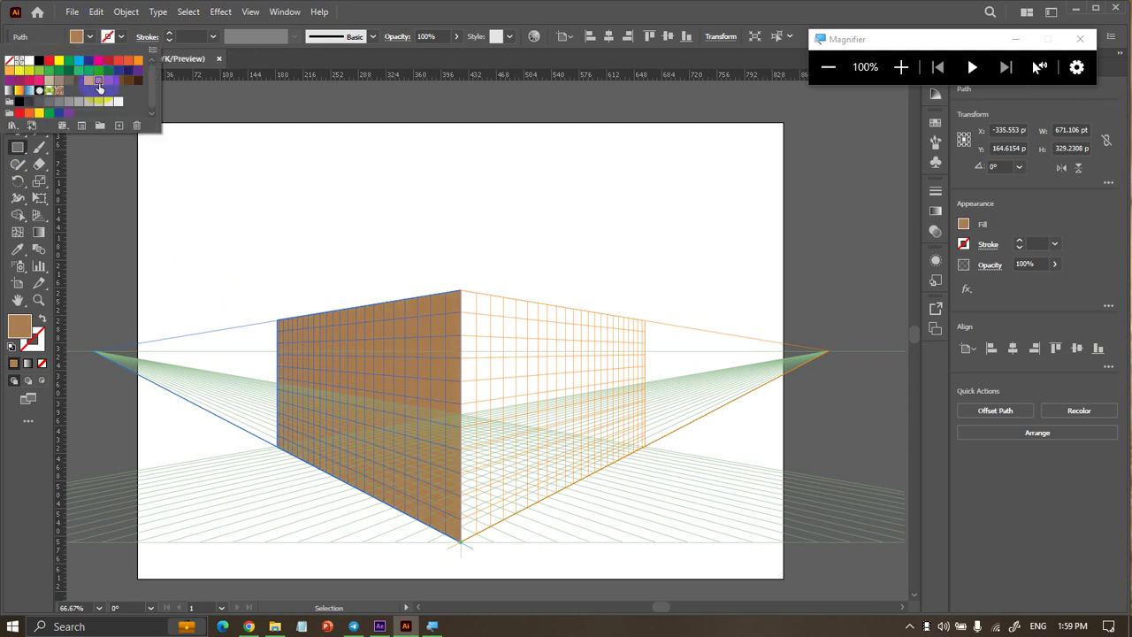
left_click(87, 40)
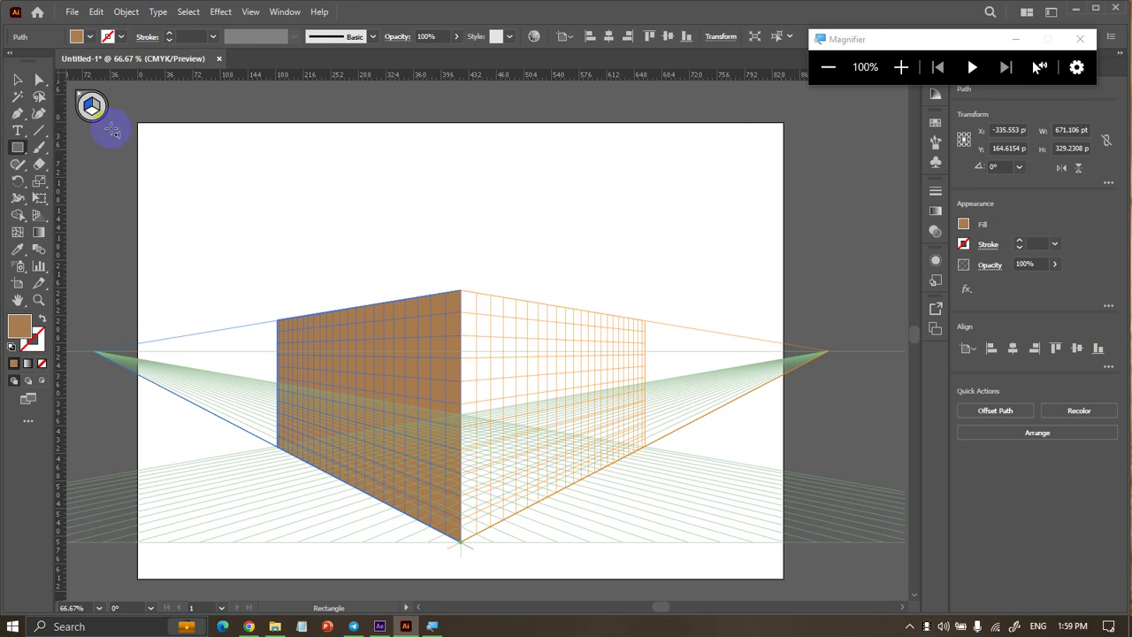
left_click(92, 106)
left_click(92, 106)
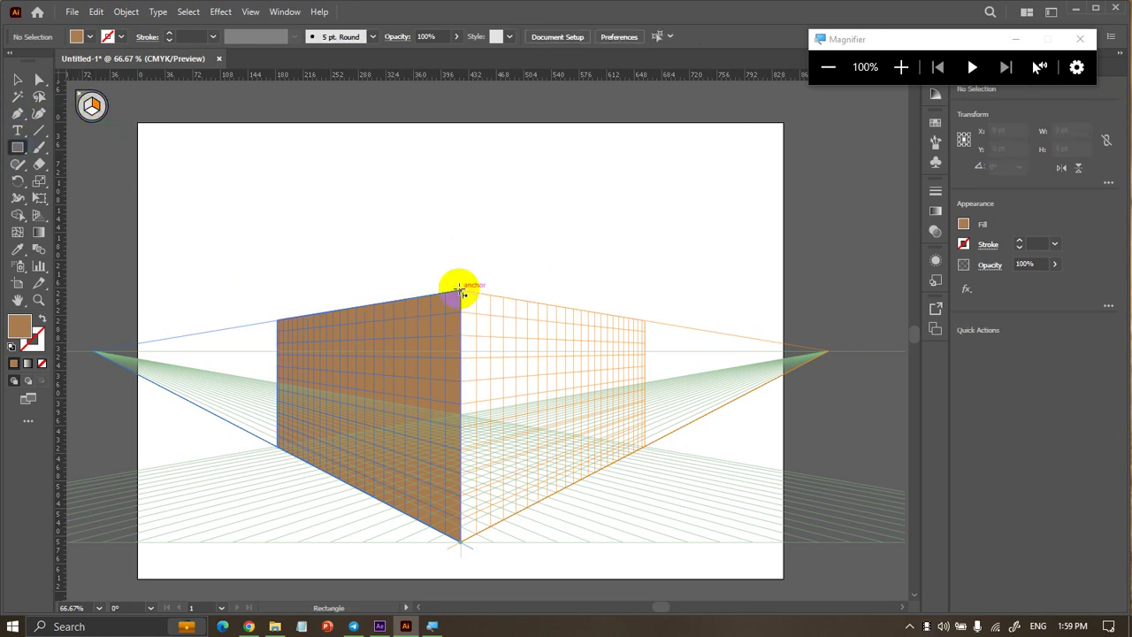
Draw a rectangle of about 697 × 329 pt over the right plane, redrawing once, then deselect
left_click_drag(459, 293, 642, 446)
key("ctrl+z")
left_click_drag(460, 293, 648, 448)
left_click(17, 80)
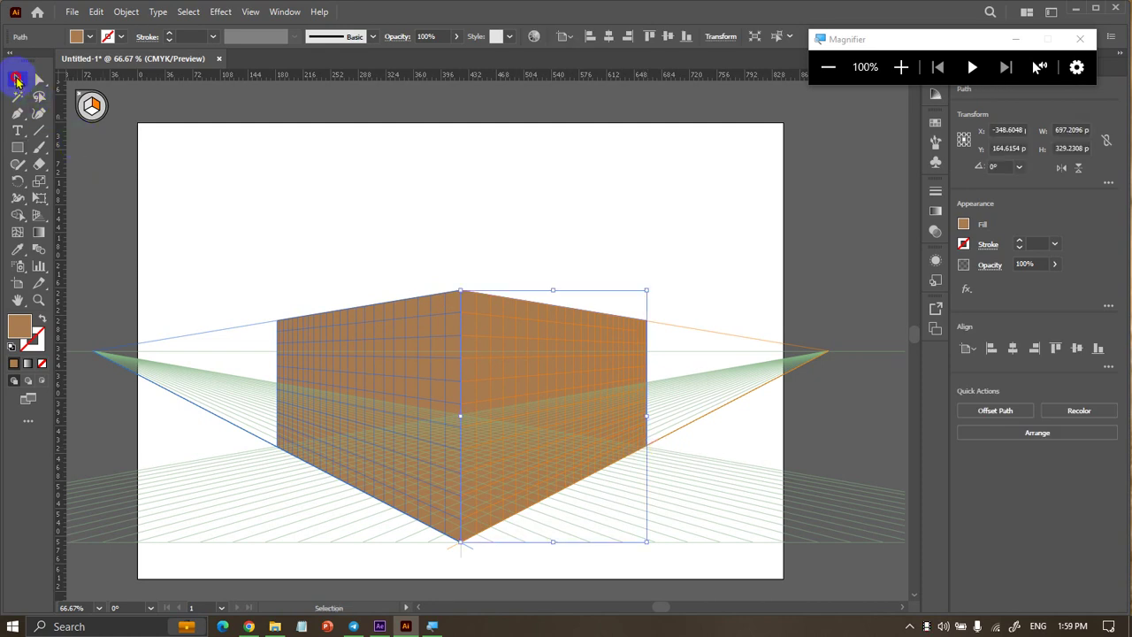
left_click(371, 176)
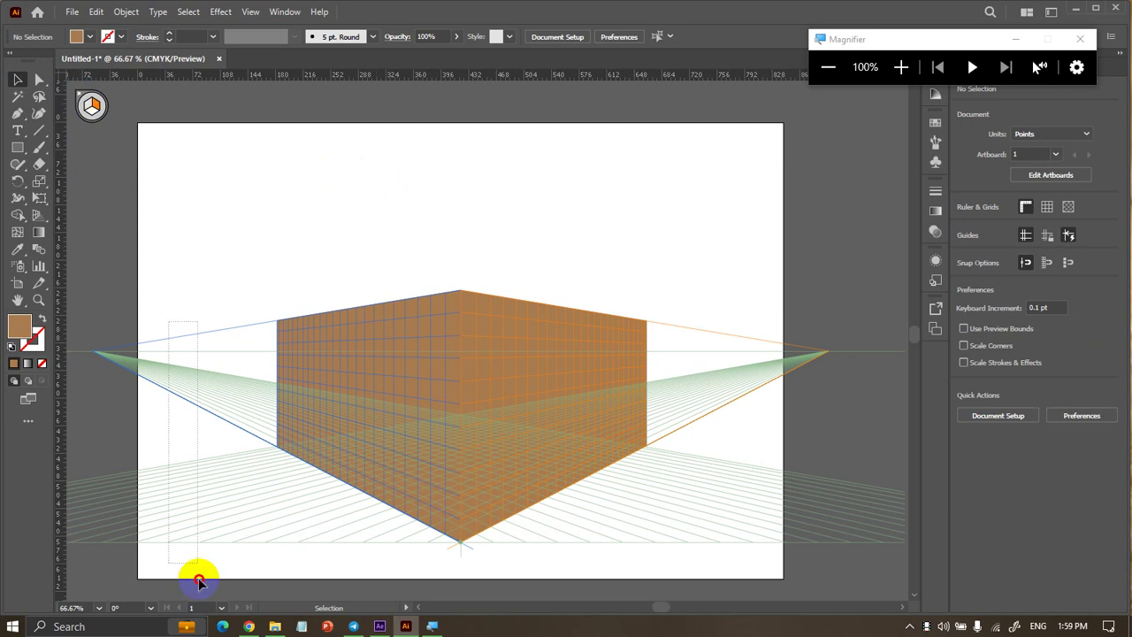
Hide the grid, refill the right face with a lighter brown swatch, and restore the perspective grid
left_click(202, 532)
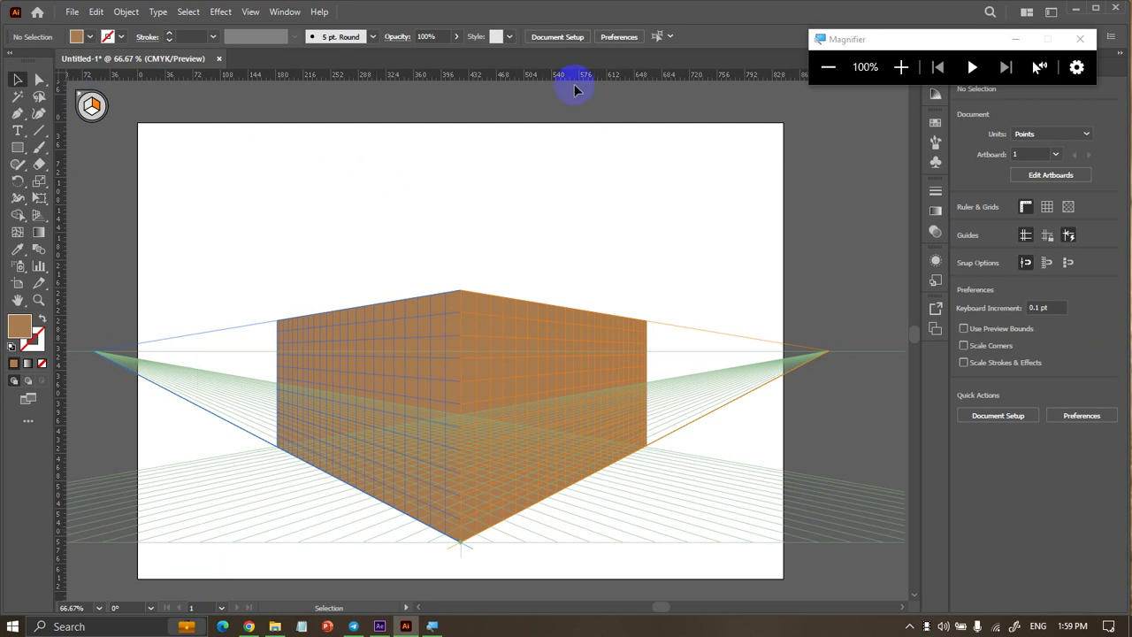
left_click(251, 12)
mouse_move(319, 372)
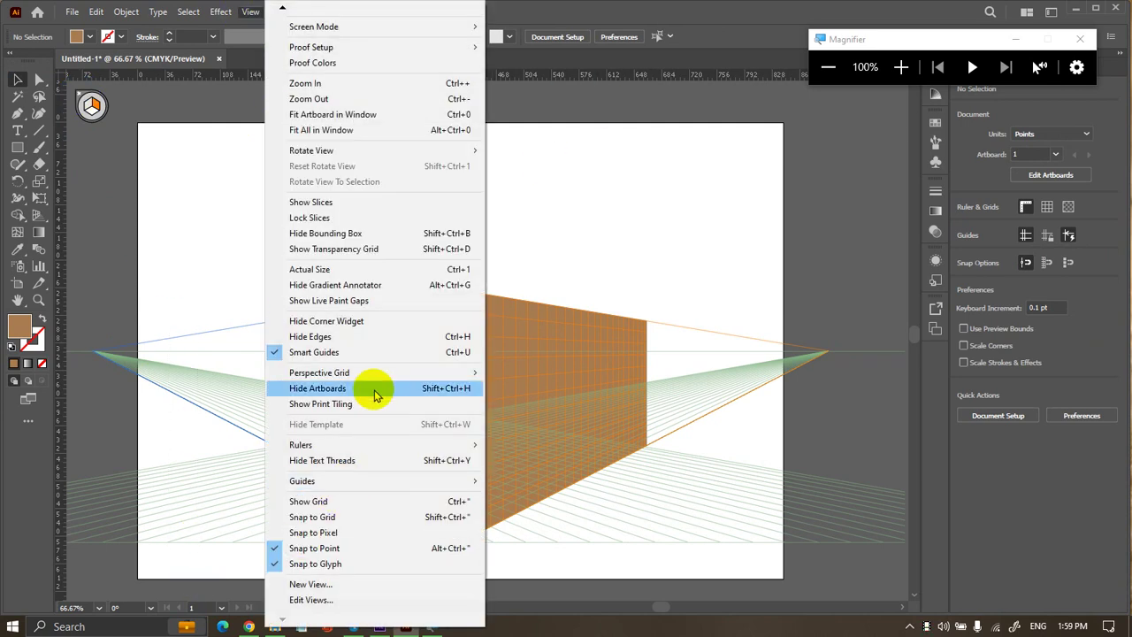
left_click(573, 373)
left_click(496, 382)
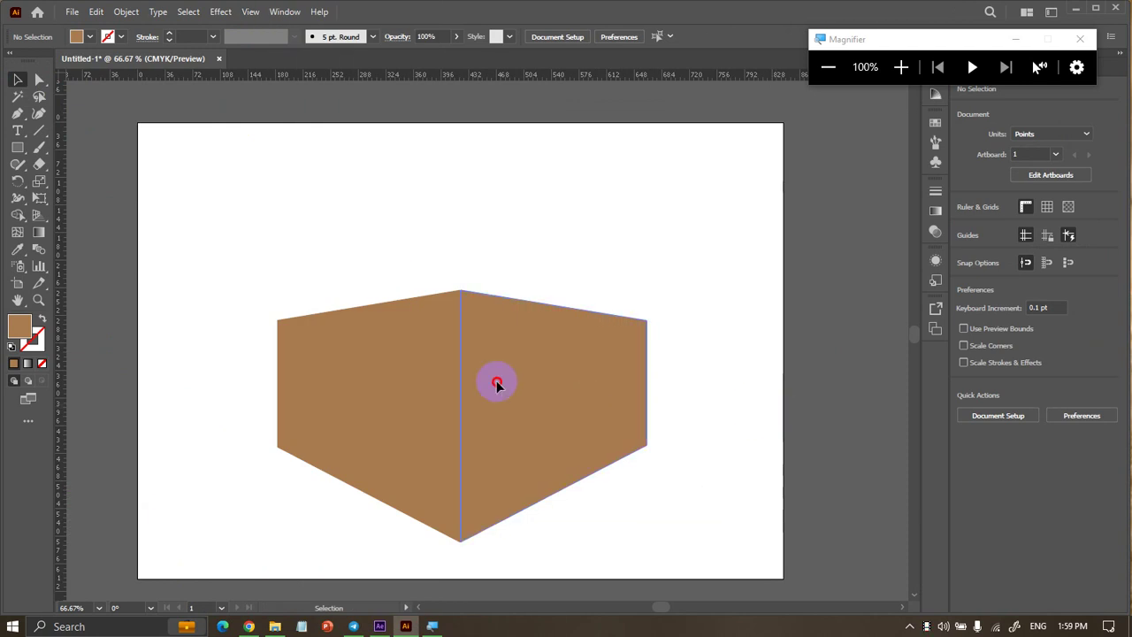
left_click(898, 372)
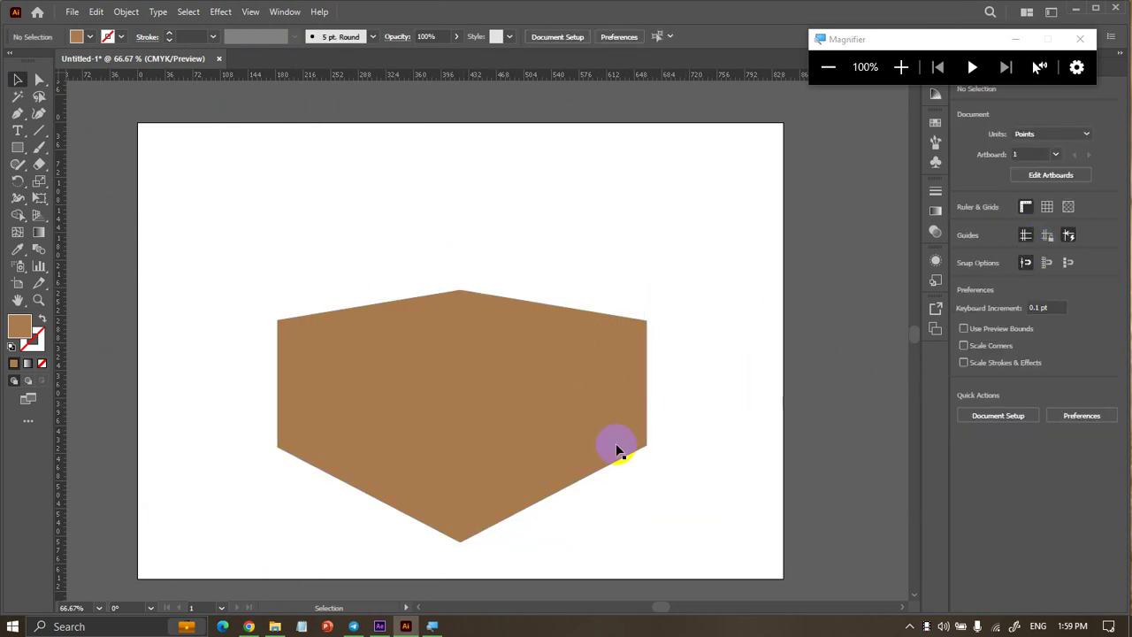
left_click(527, 419)
left_click(78, 37)
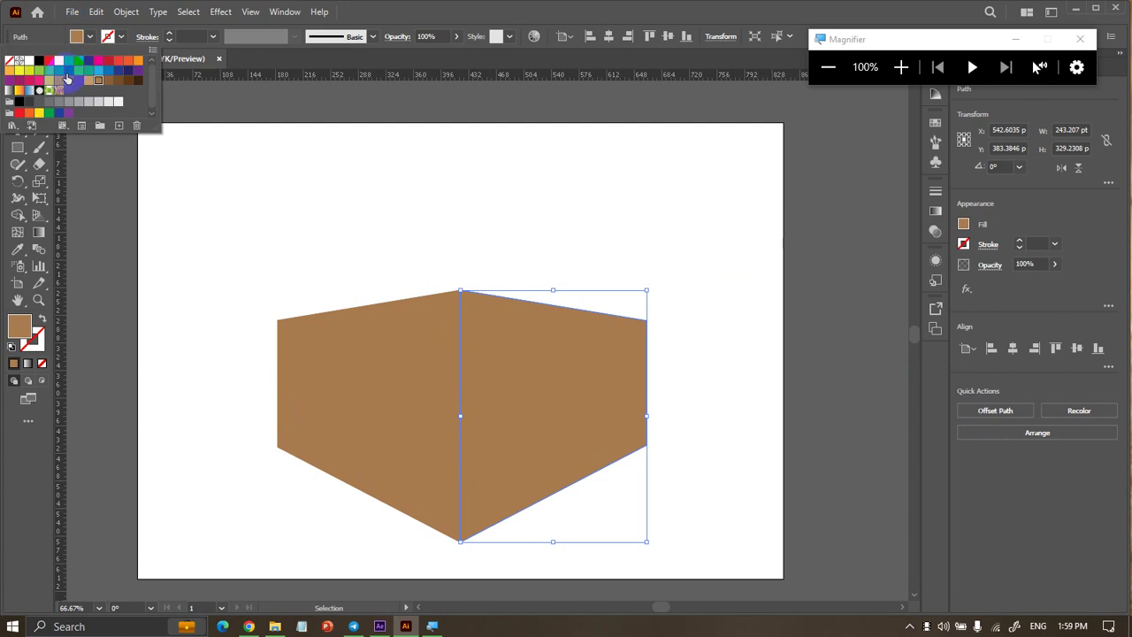
left_click(86, 81)
left_click(157, 262)
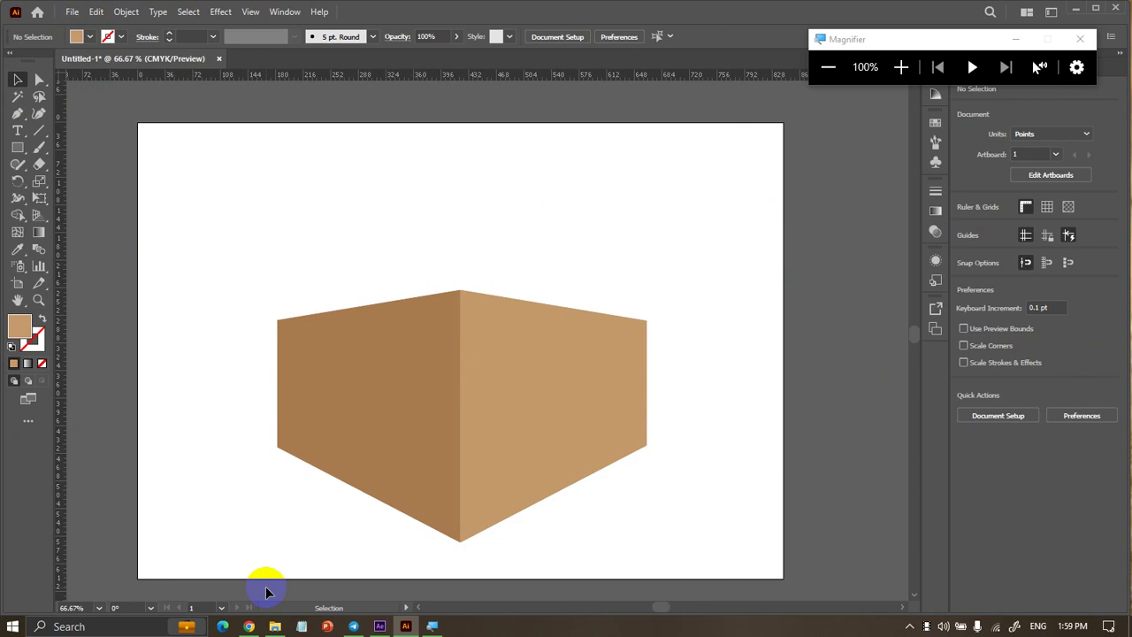
left_click(37, 219)
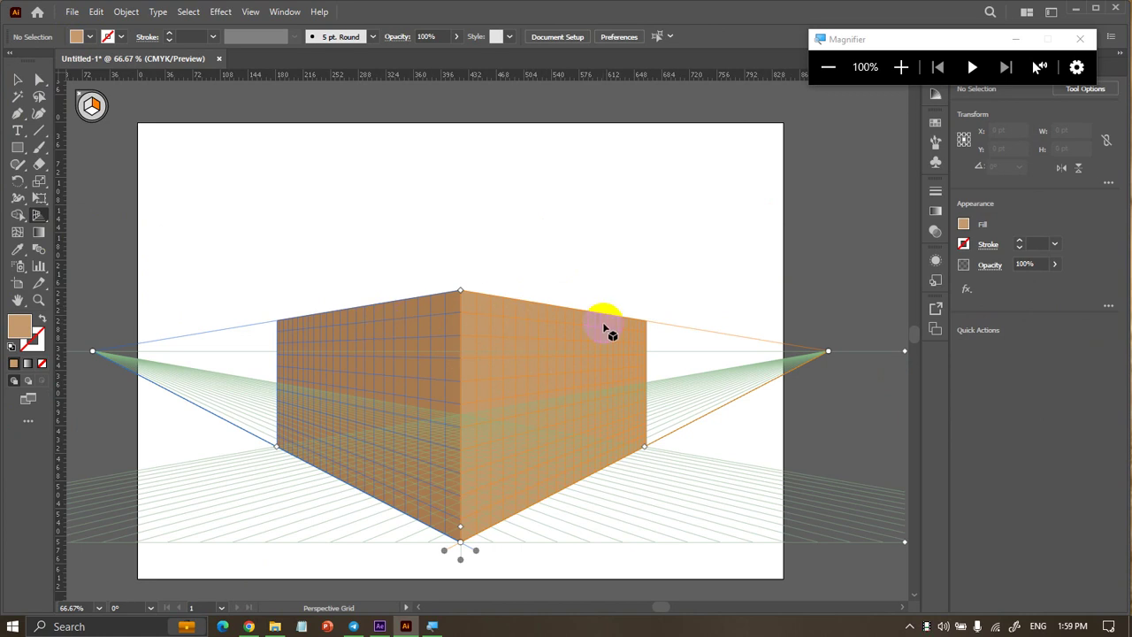
key("v")
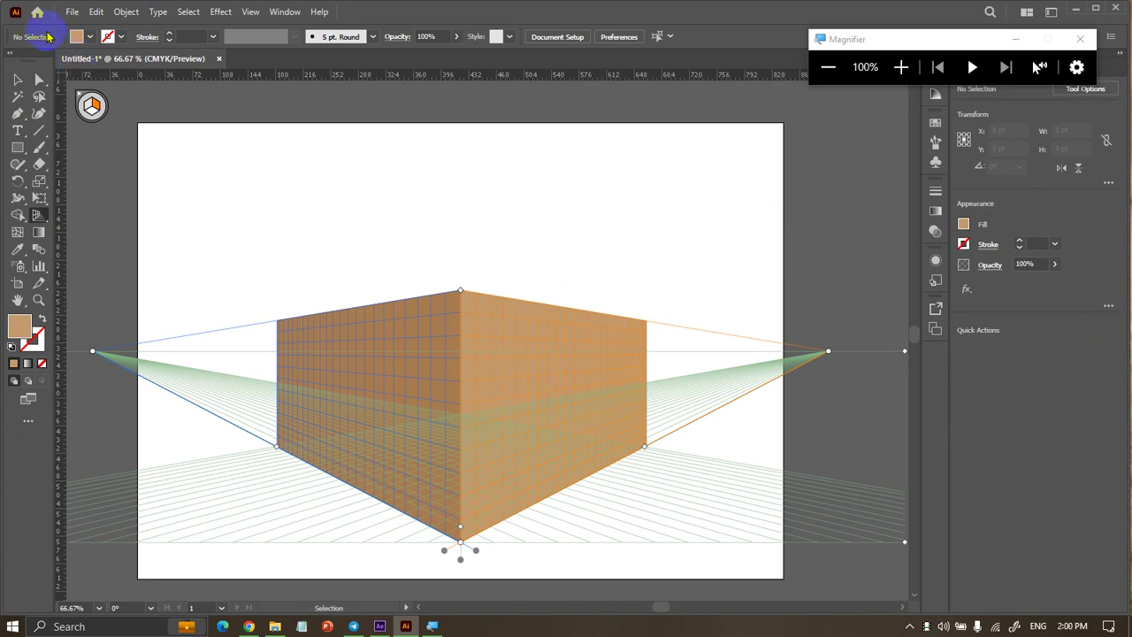
left_click(72, 12)
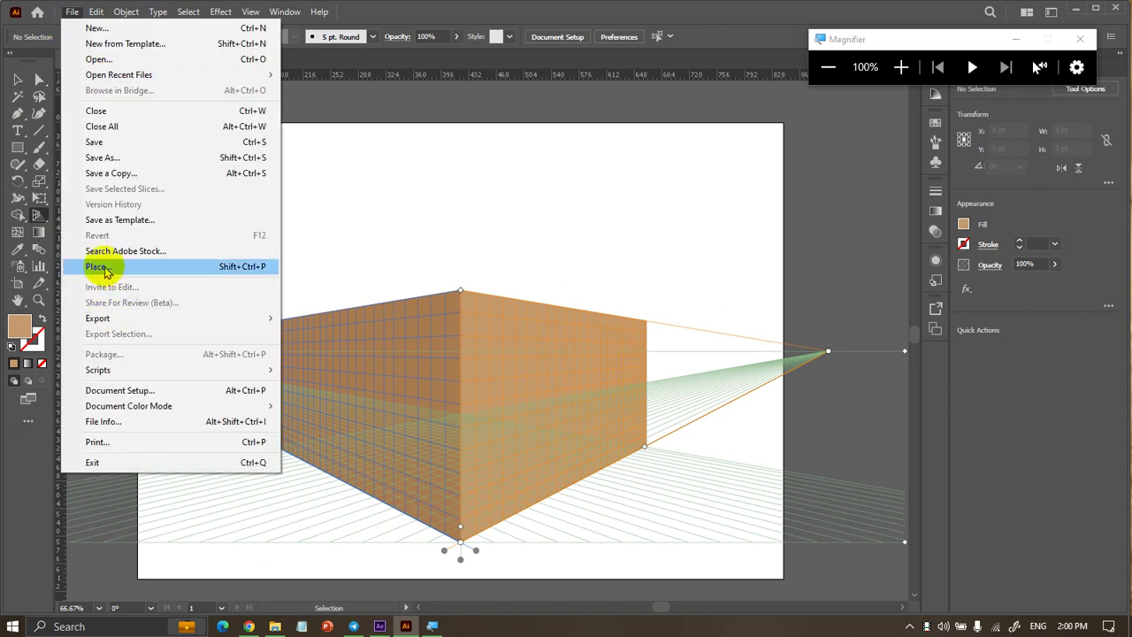
left_click(479, 413)
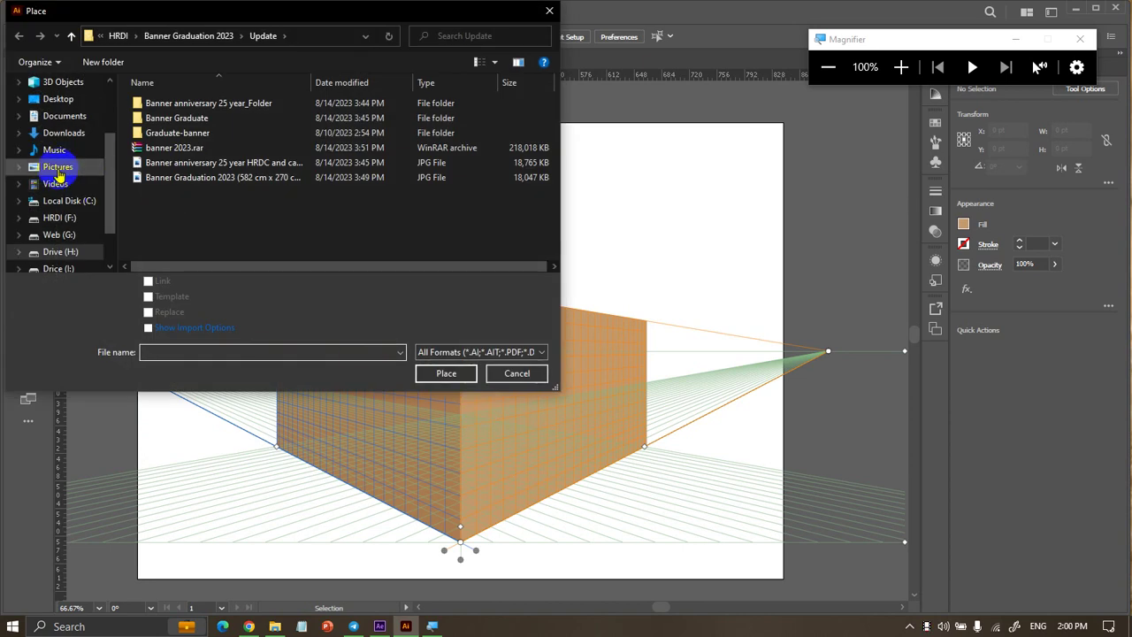
left_click(57, 166)
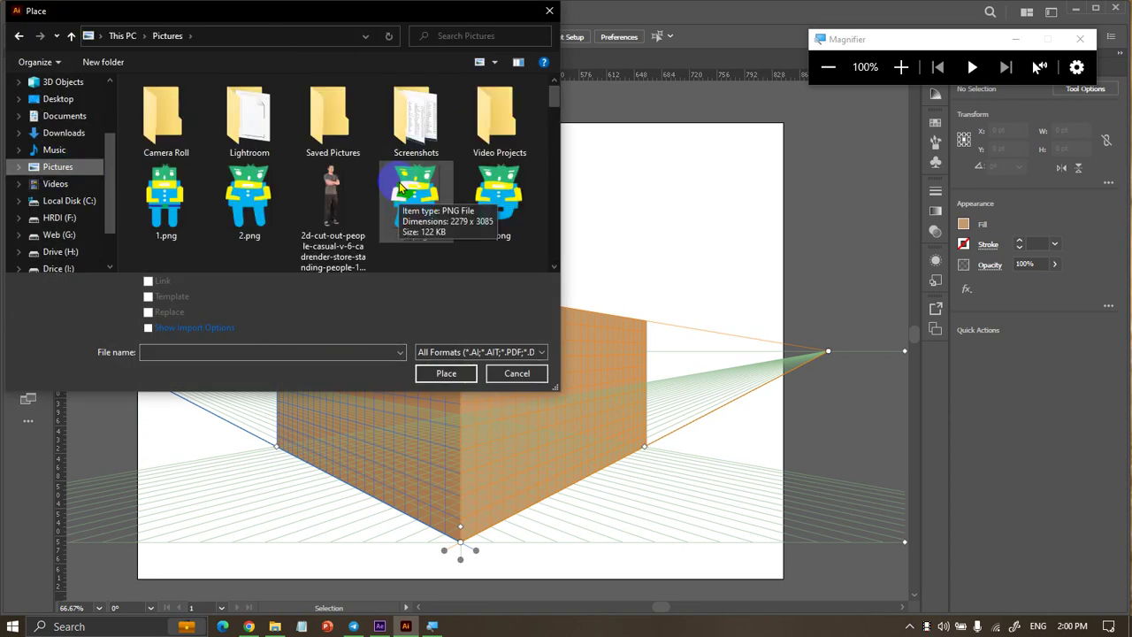
left_click(166, 196)
scroll(372, 184, "down", 3)
scroll(372, 184, "down", 2)
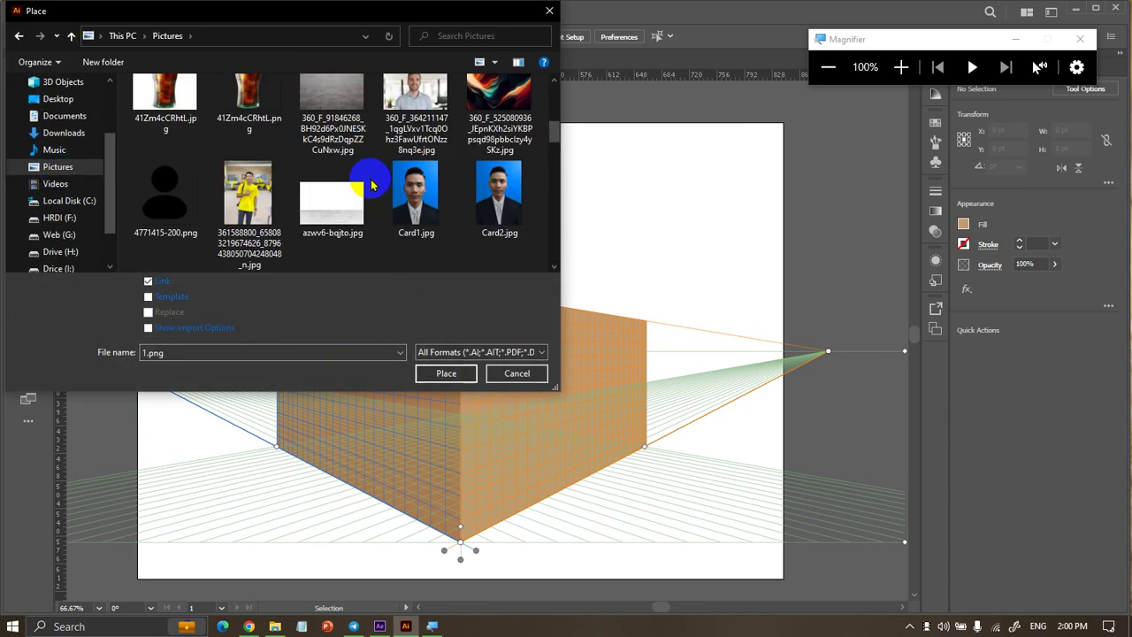
scroll(372, 184, "up", 1)
scroll(371, 184, "up", 4)
scroll(372, 184, "down", 1)
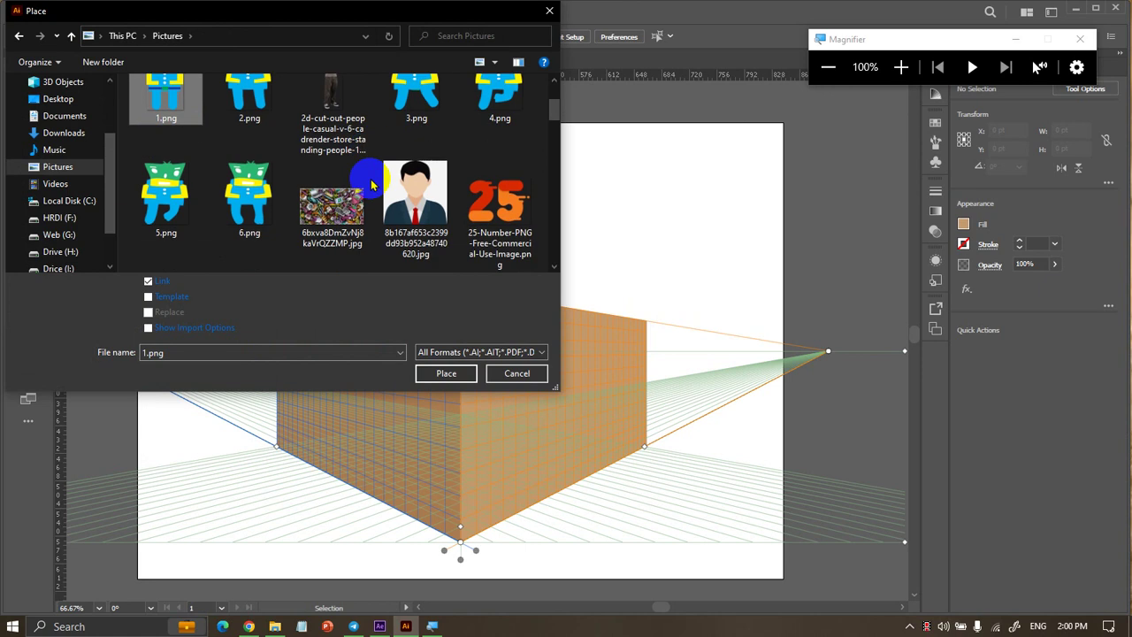
left_click(500, 205)
left_click(445, 373)
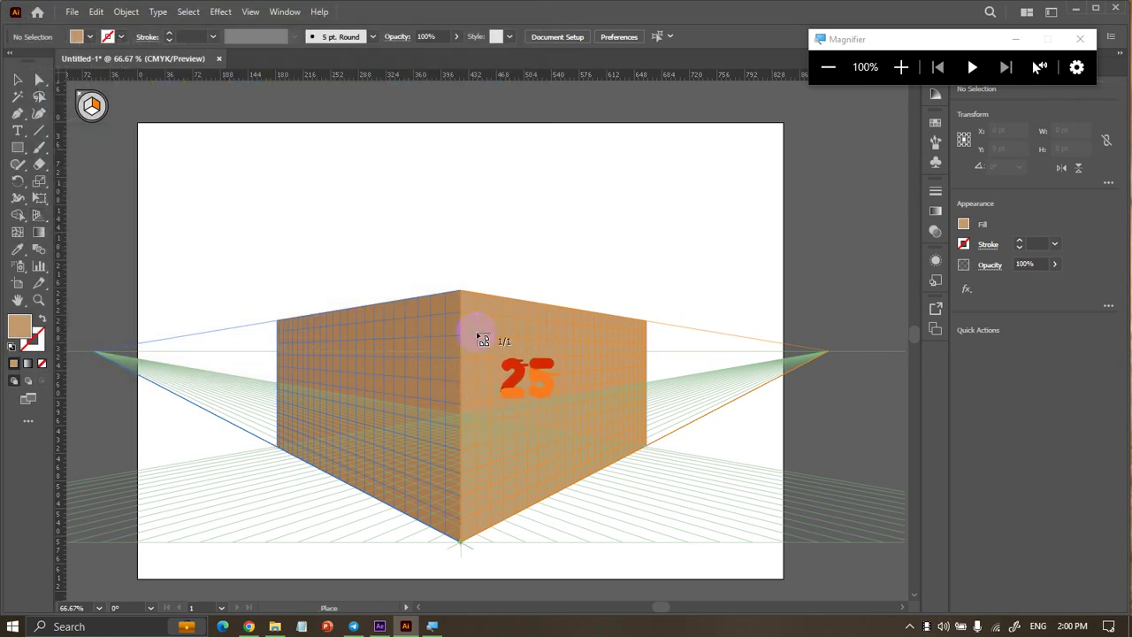
left_click_drag(464, 310, 622, 473)
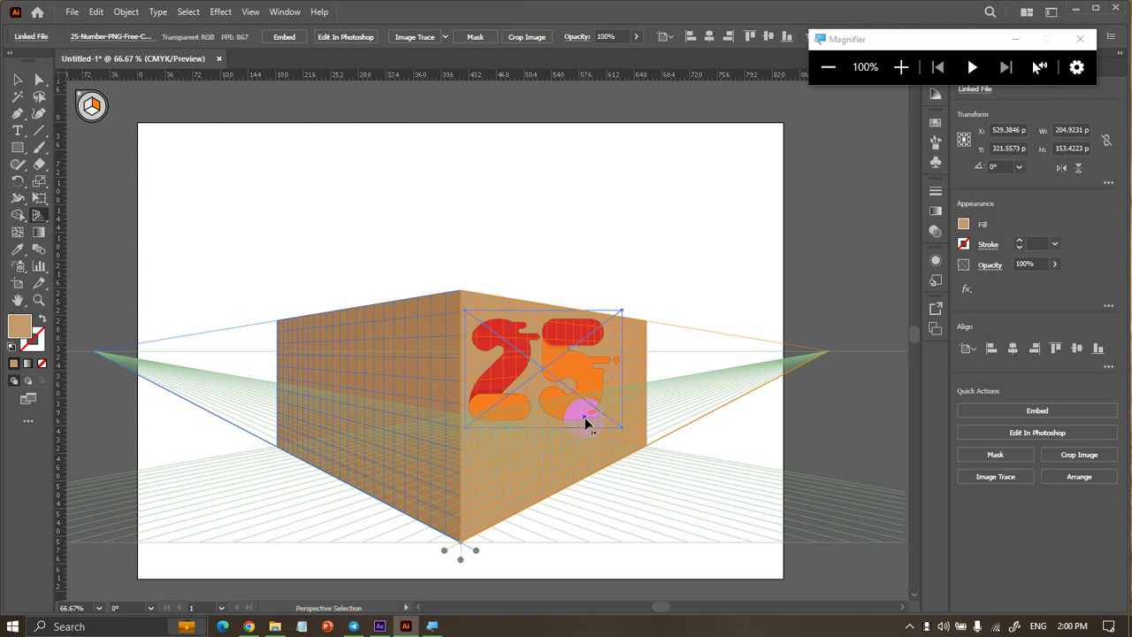
key("Delete")
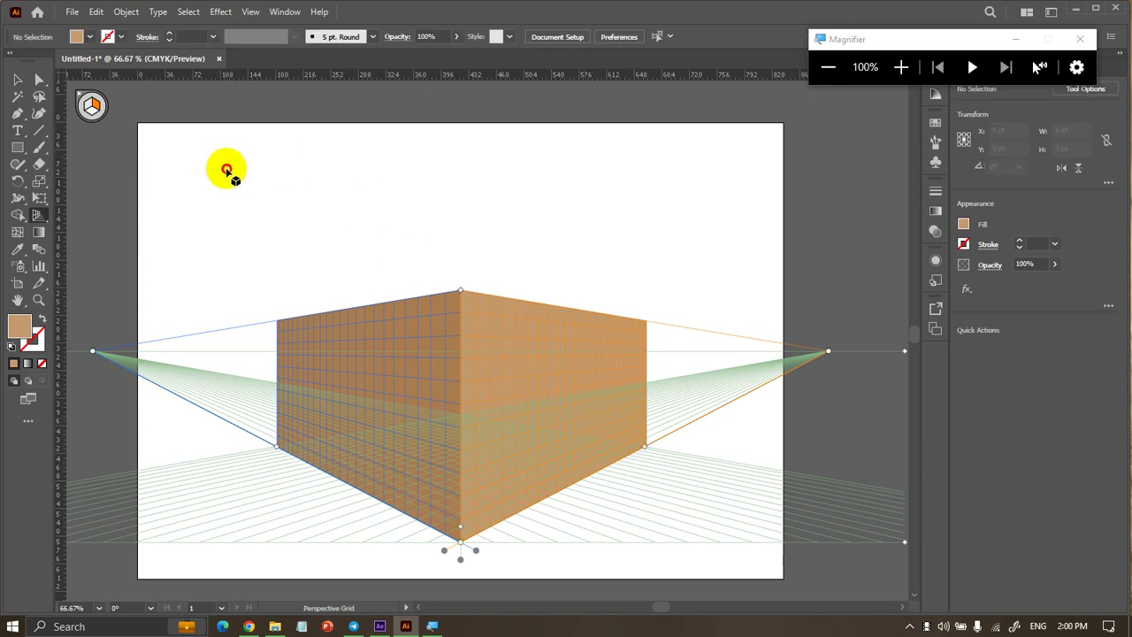
Start File > Place, cancel it, and select the box's right face
left_click(70, 13)
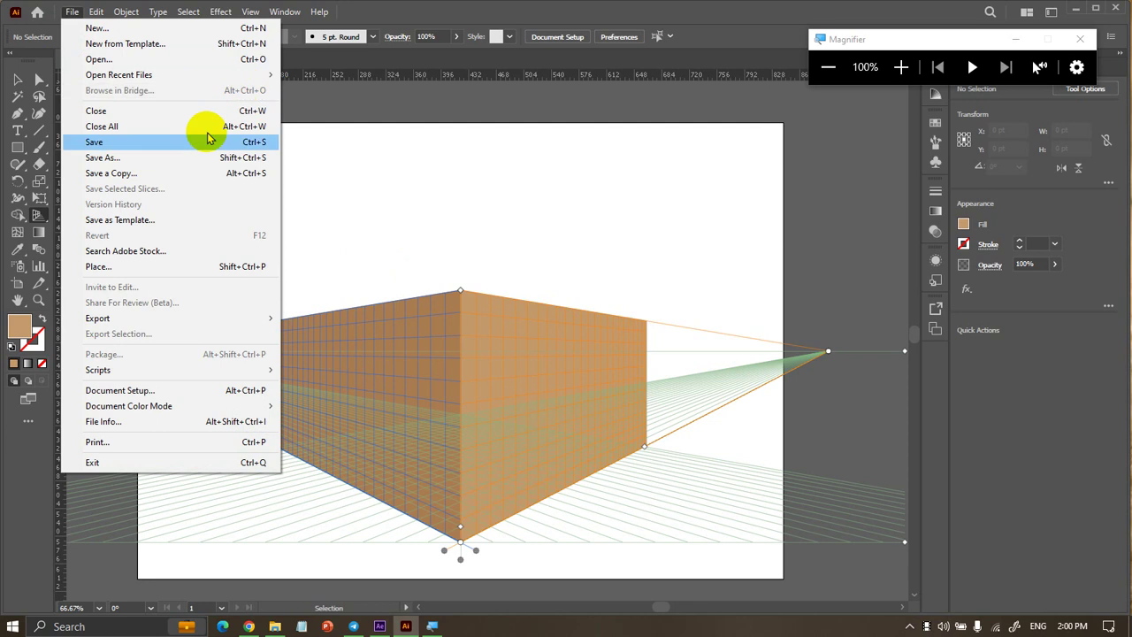
left_click(186, 269)
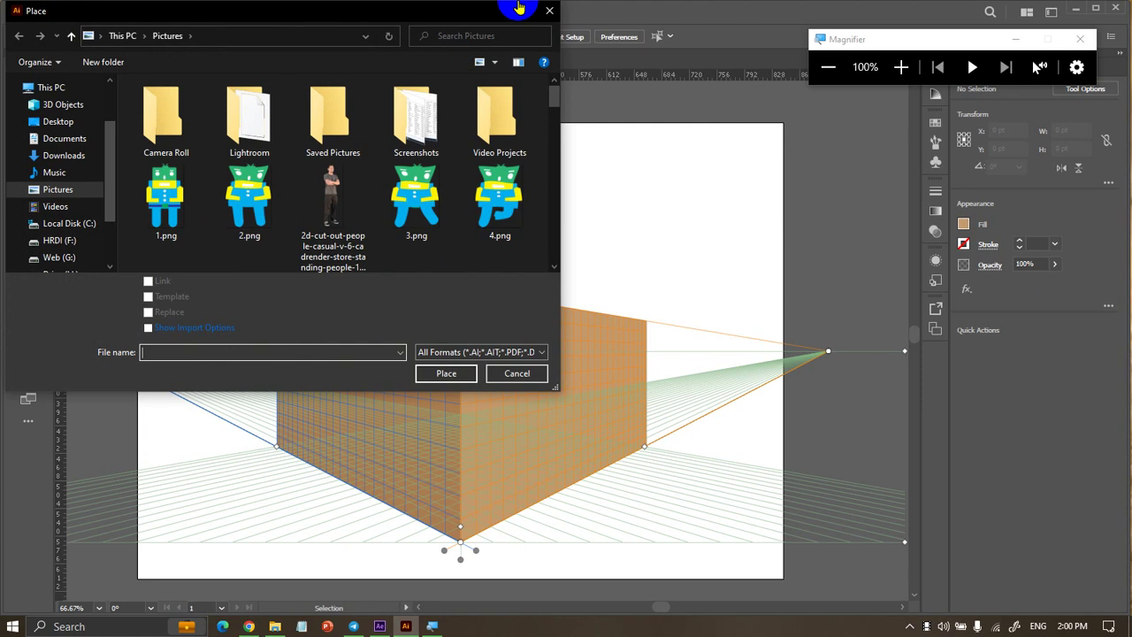
left_click(549, 10)
left_click(304, 161)
left_click(509, 380)
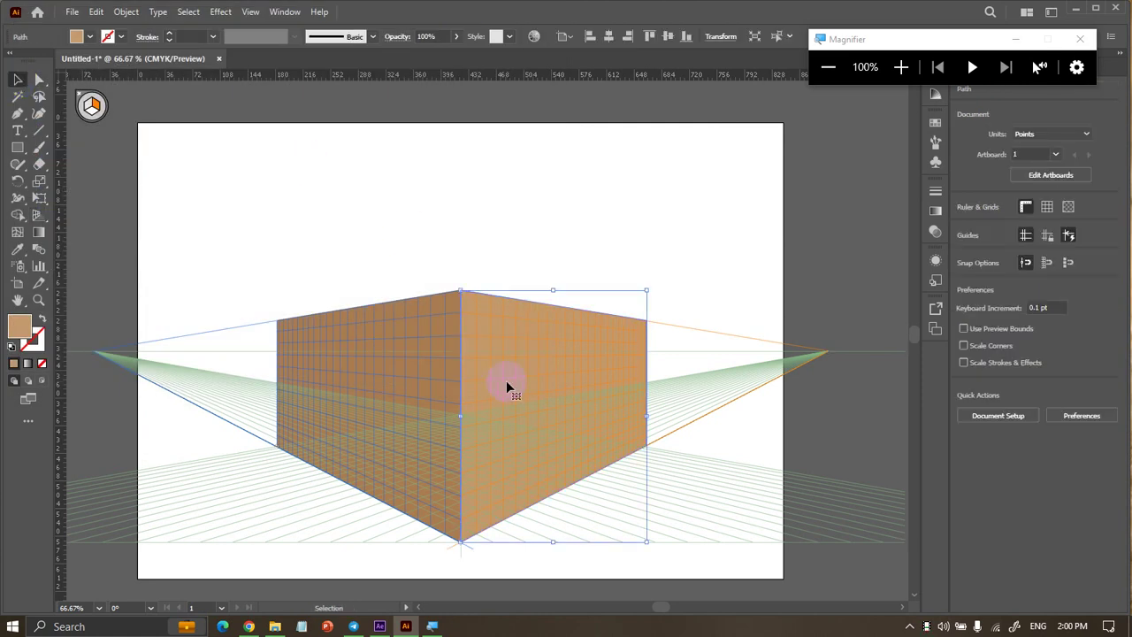
key("a")
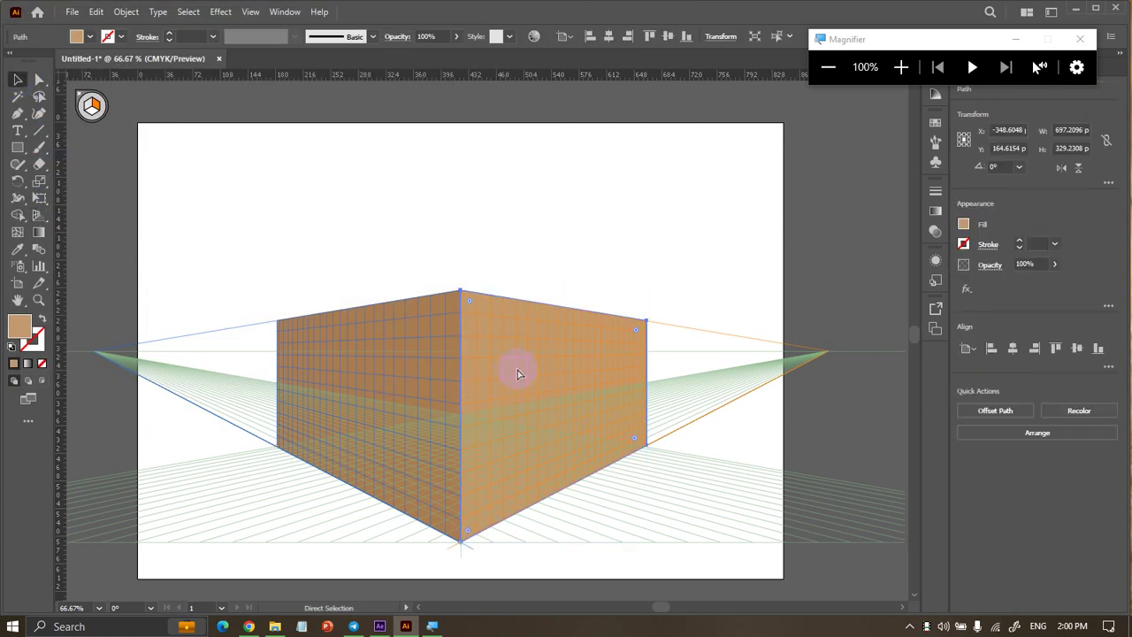
key("v")
Expand Layer 1 in the Layers panel, toggle the top path's visibility, and target it
left_click_drag(933, 39, 663, 26)
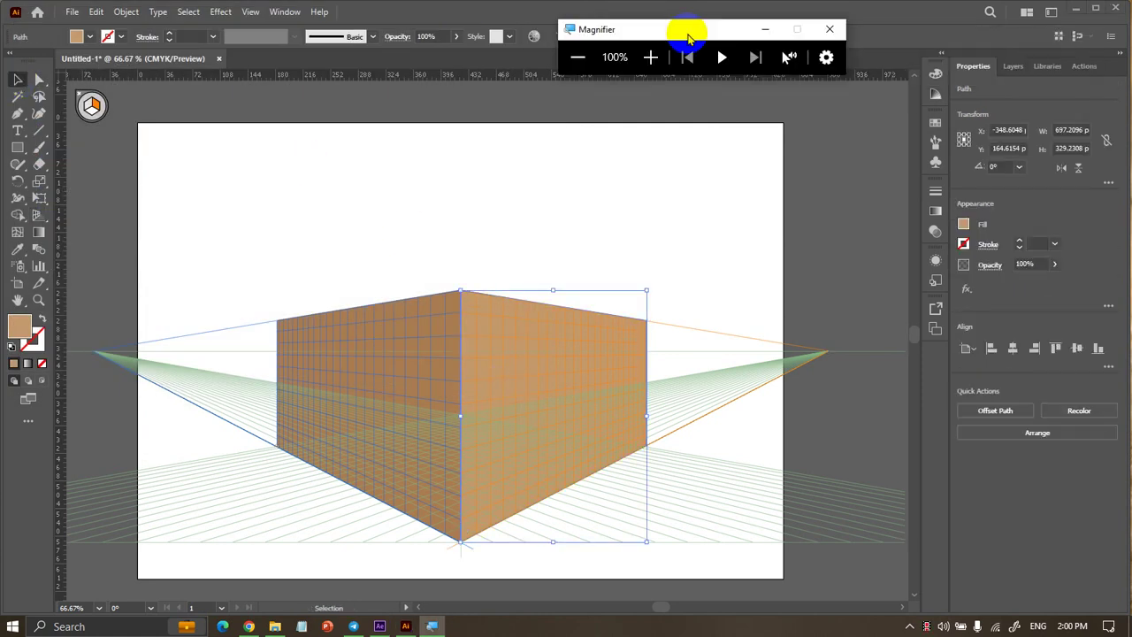
left_click(1015, 66)
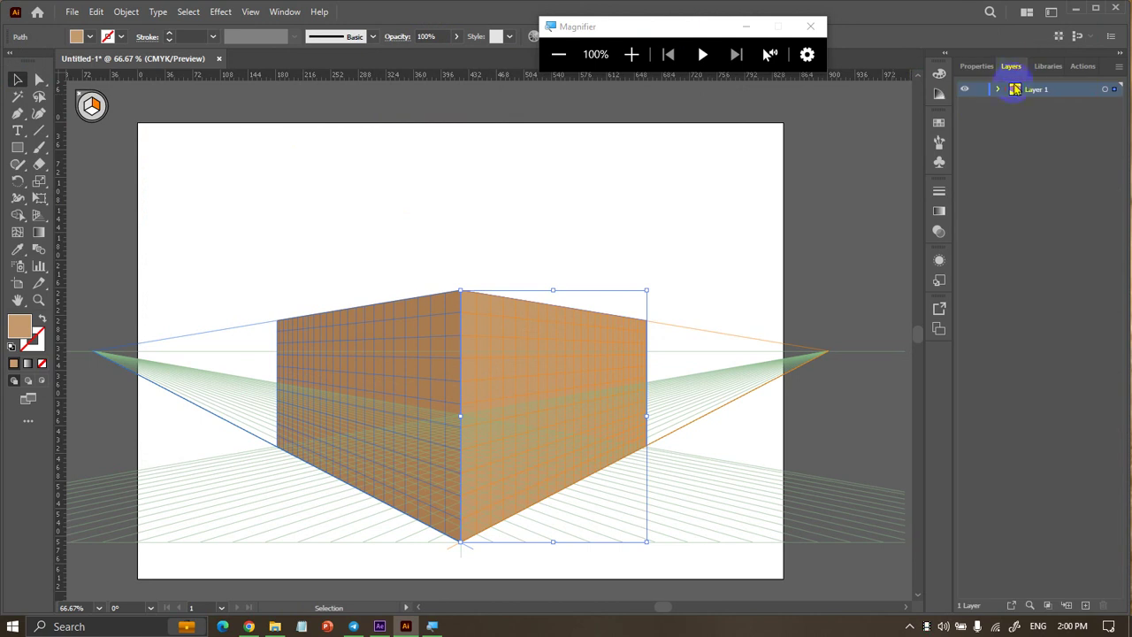
left_click(1000, 91)
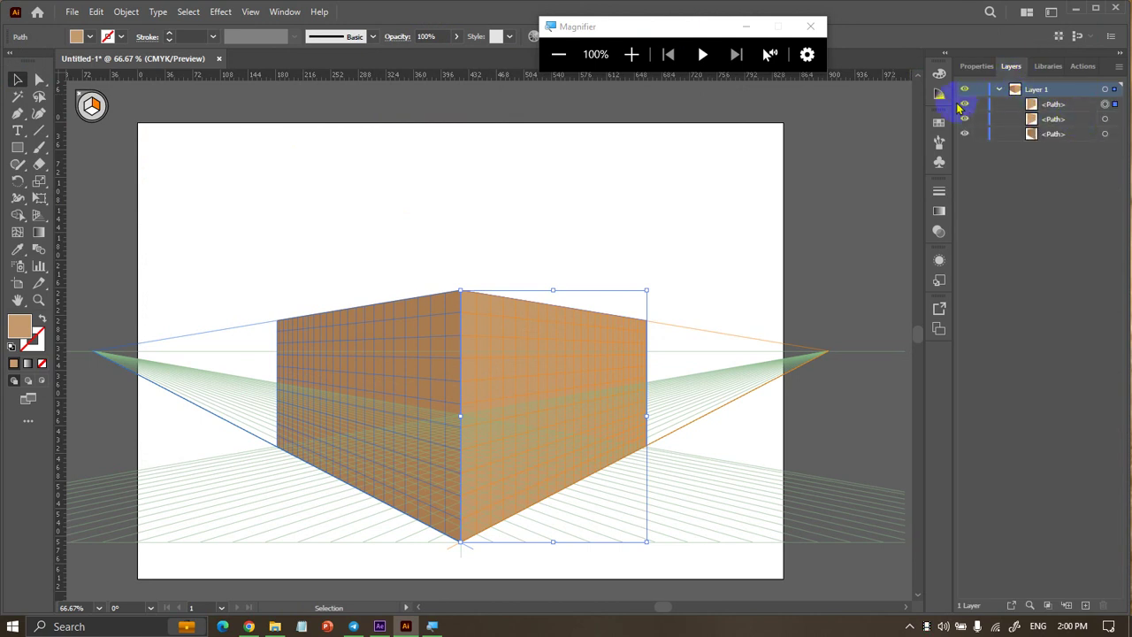
left_click(966, 105)
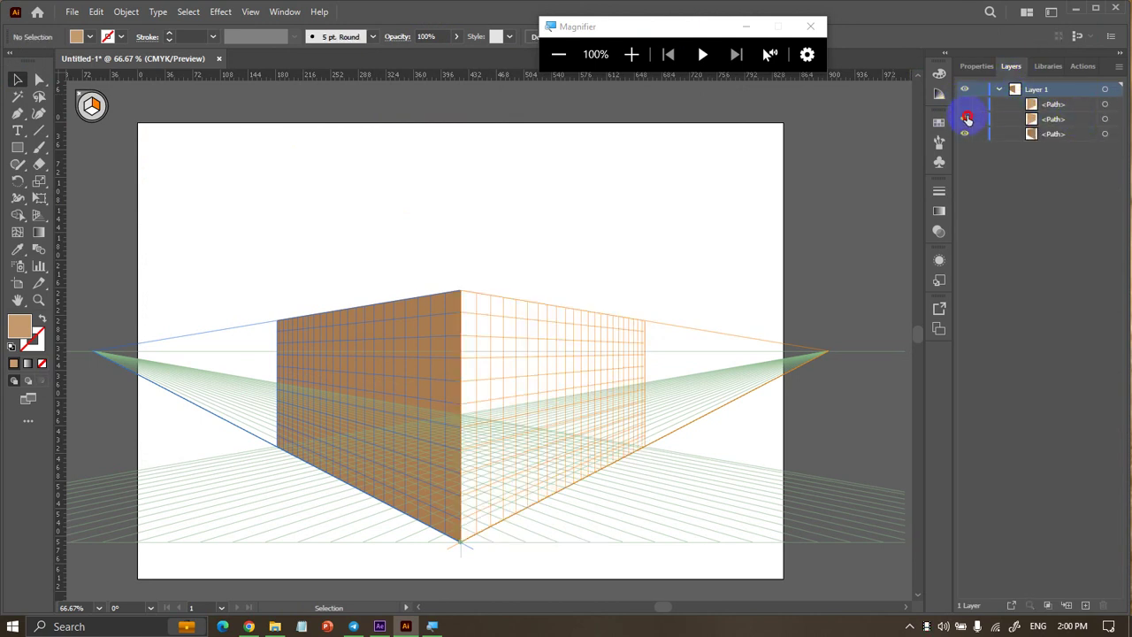
left_click(966, 118)
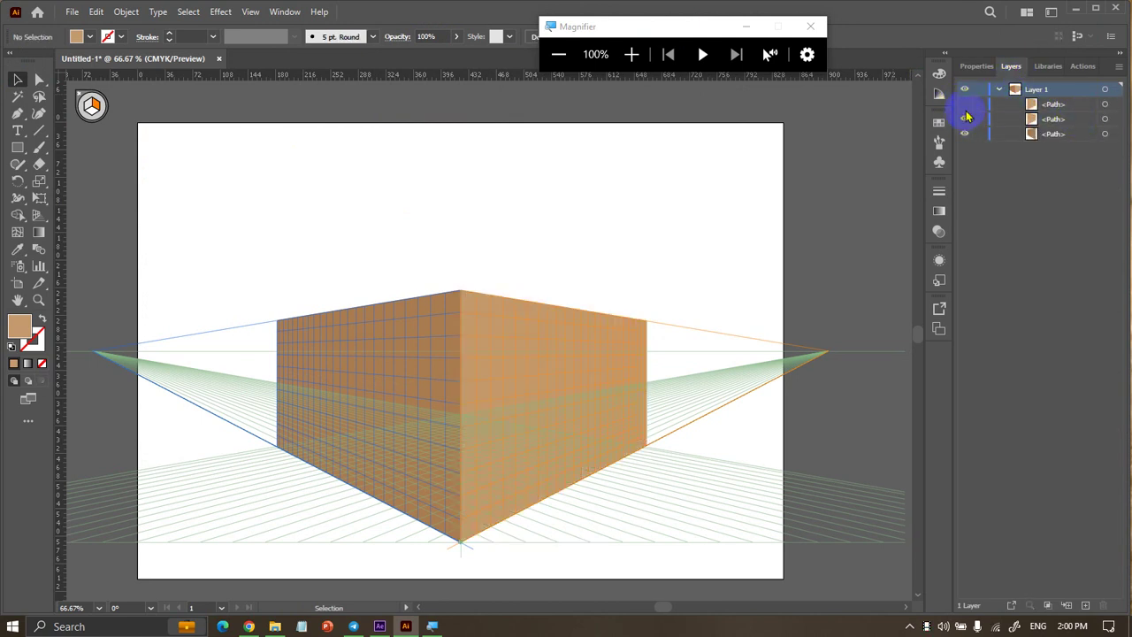
left_click(1104, 104)
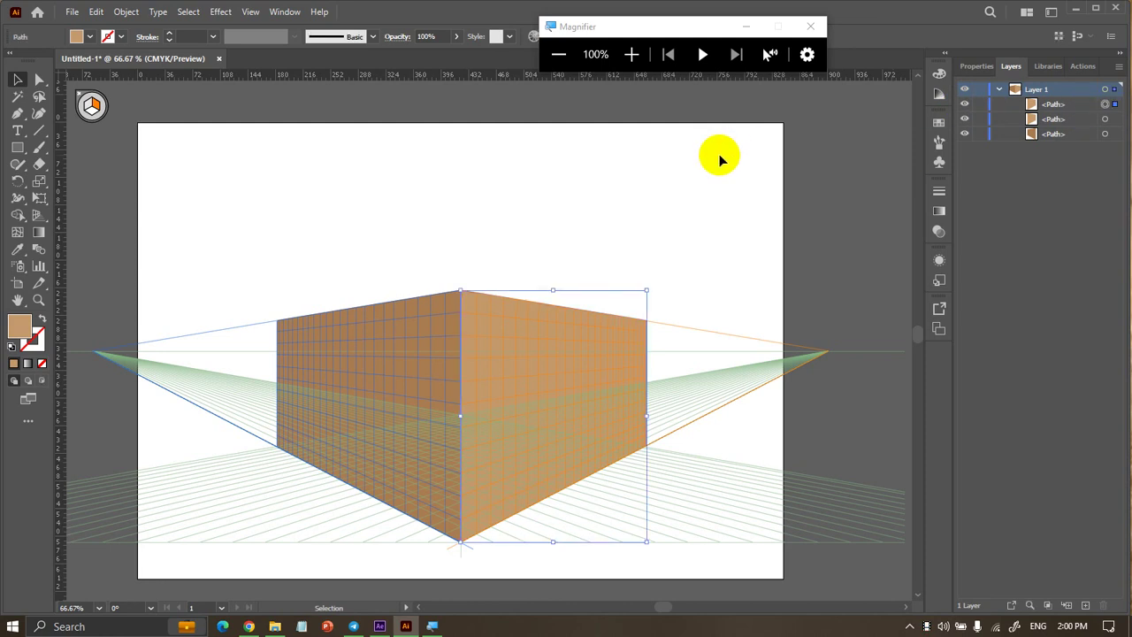
Place Diet-Coke-Coca-Cola-PNG-Free-File-Download.png from the Pictures folder
left_click(67, 12)
left_click(115, 265)
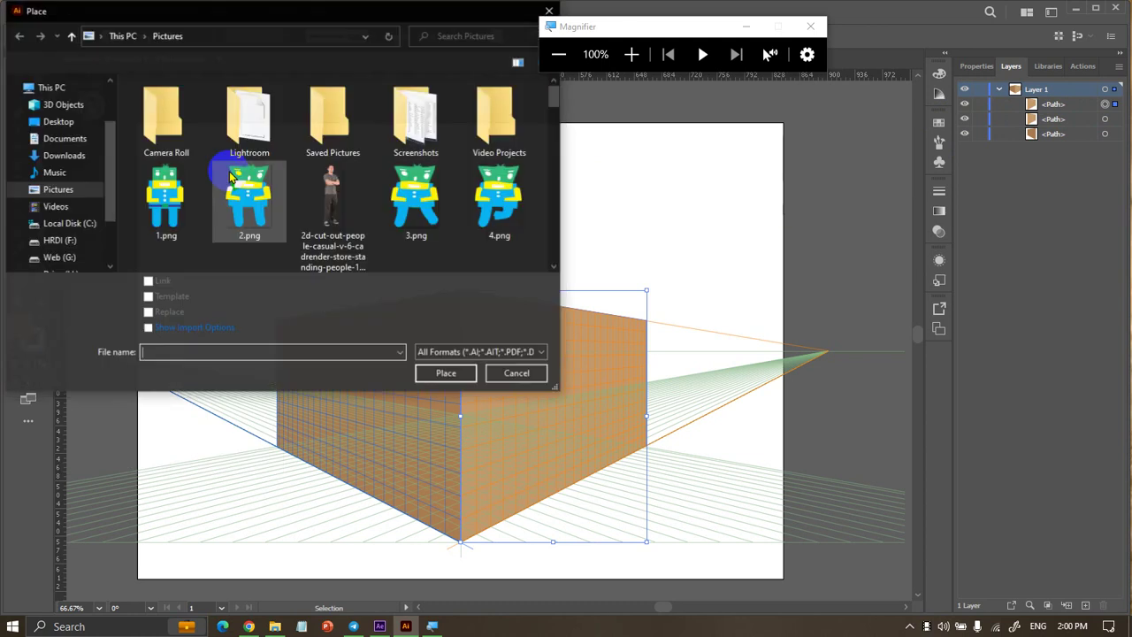
left_click(165, 195)
scroll(354, 191, "down", 5)
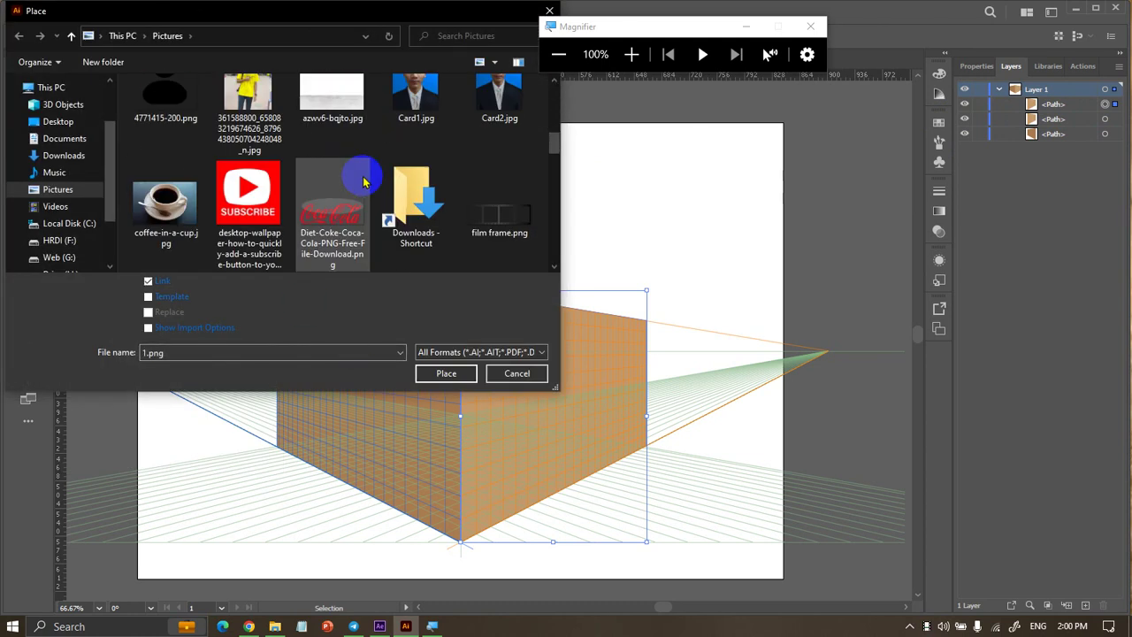
scroll(361, 177, "up", 1)
scroll(361, 173, "up", 2)
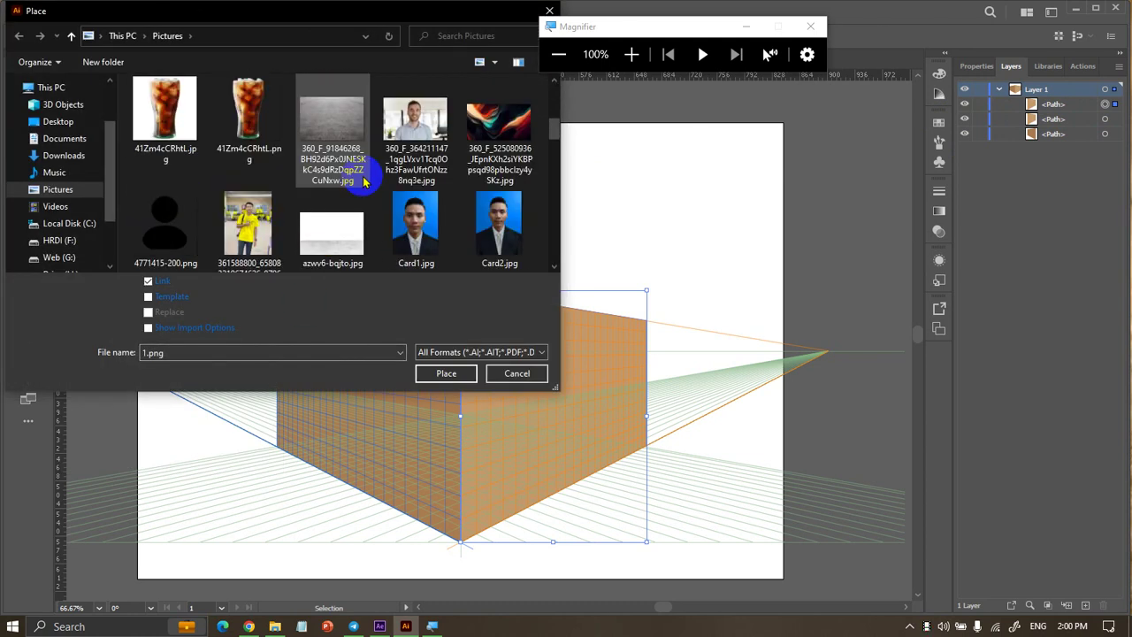
scroll(360, 173, "down", 2)
scroll(354, 164, "down", 2)
left_click(350, 155)
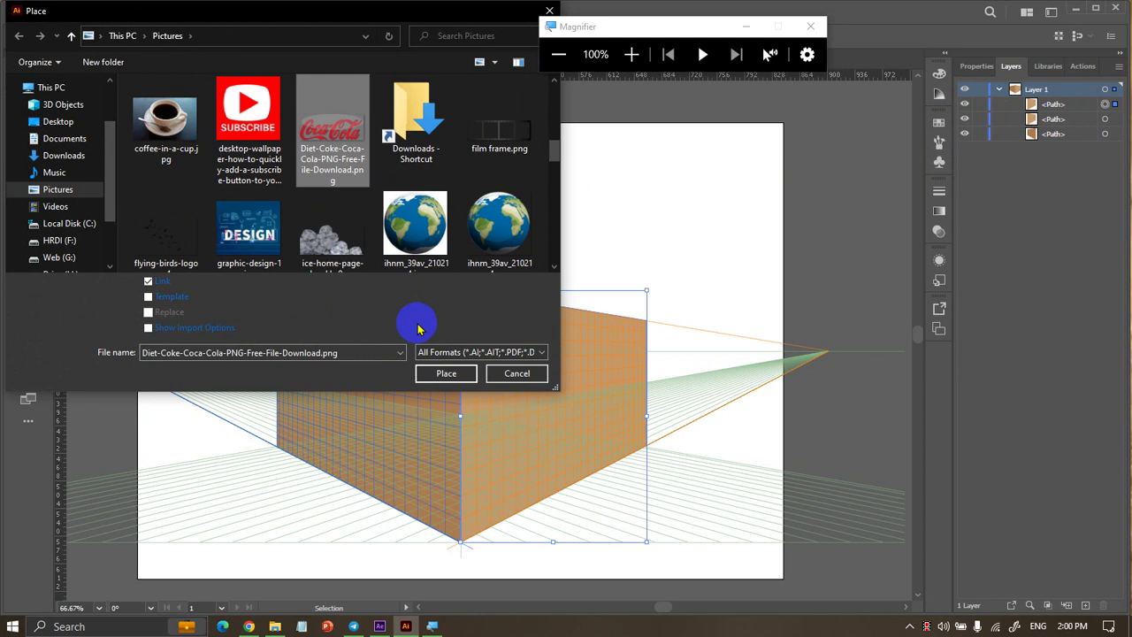
left_click(446, 374)
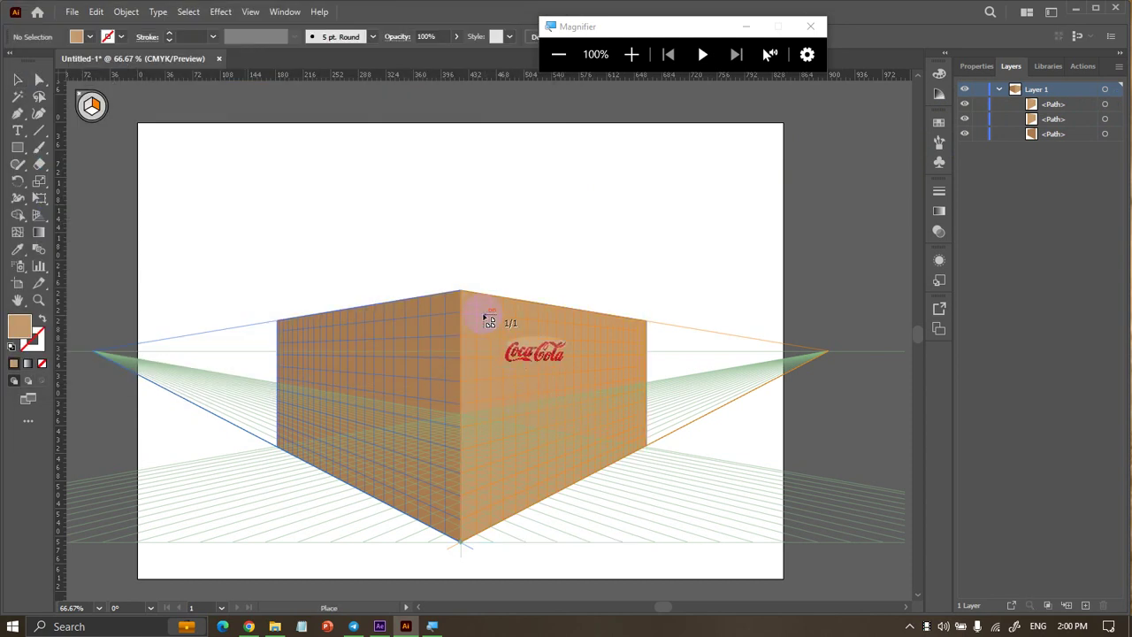
Drop the Coca-Cola logo on the canvas and drag it onto the box's right face
left_click(651, 475)
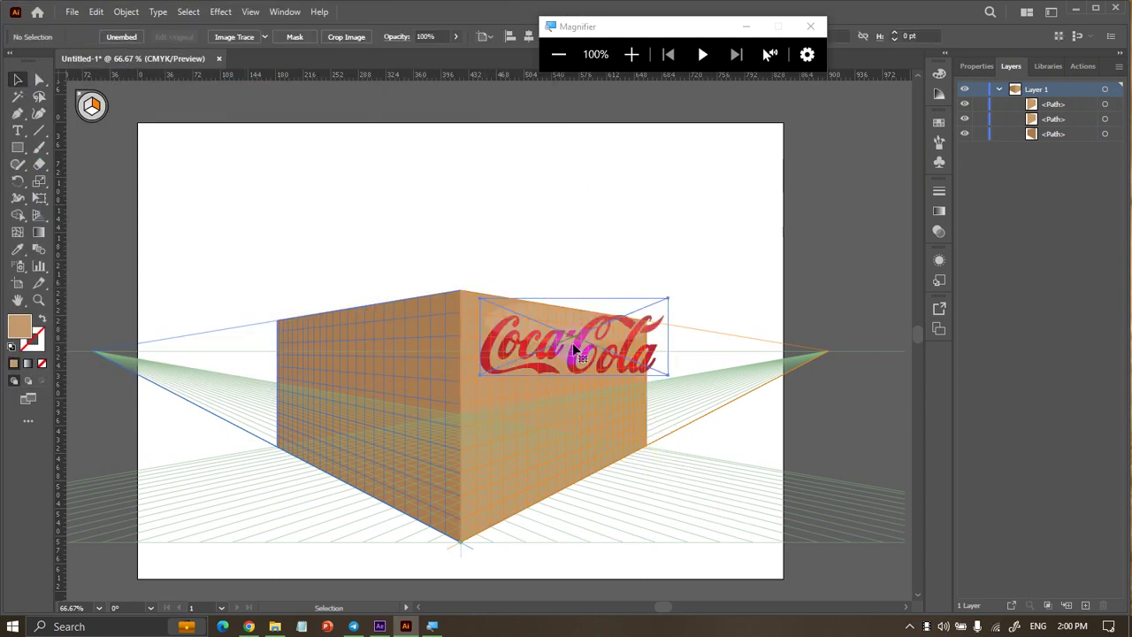
left_click(17, 81)
mouse_move(608, 351)
left_mouse_down()
mouse_move(595, 391)
mouse_move(605, 387)
left_mouse_up()
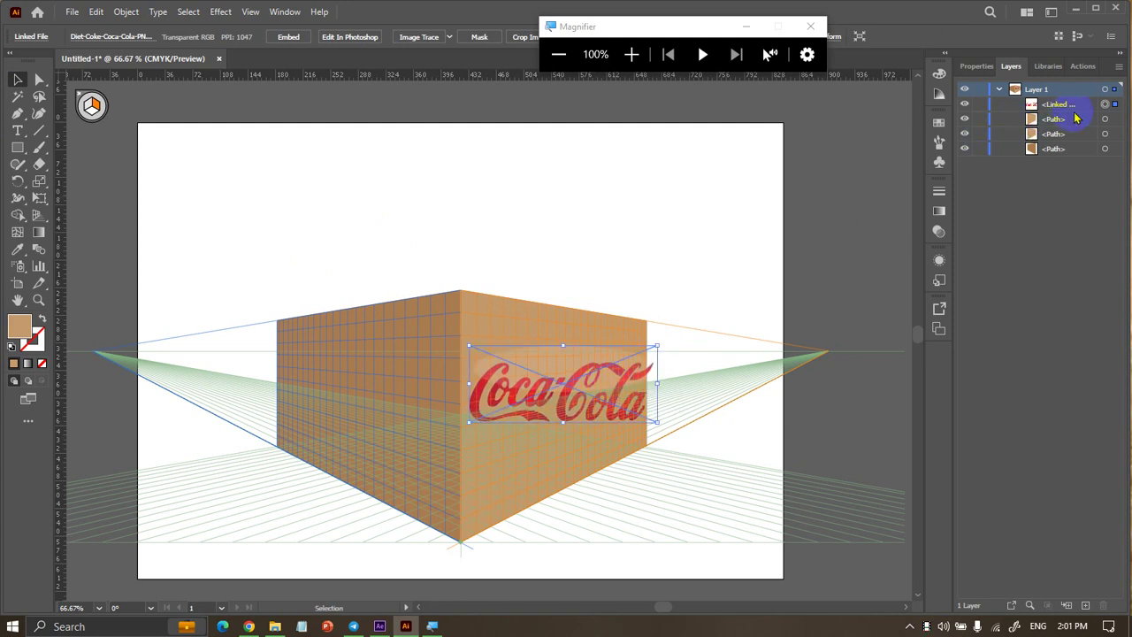
Clip the Coca-Cola logo to the right face path and reposition it inside the clip
left_click_drag(1075, 117, 1071, 100)
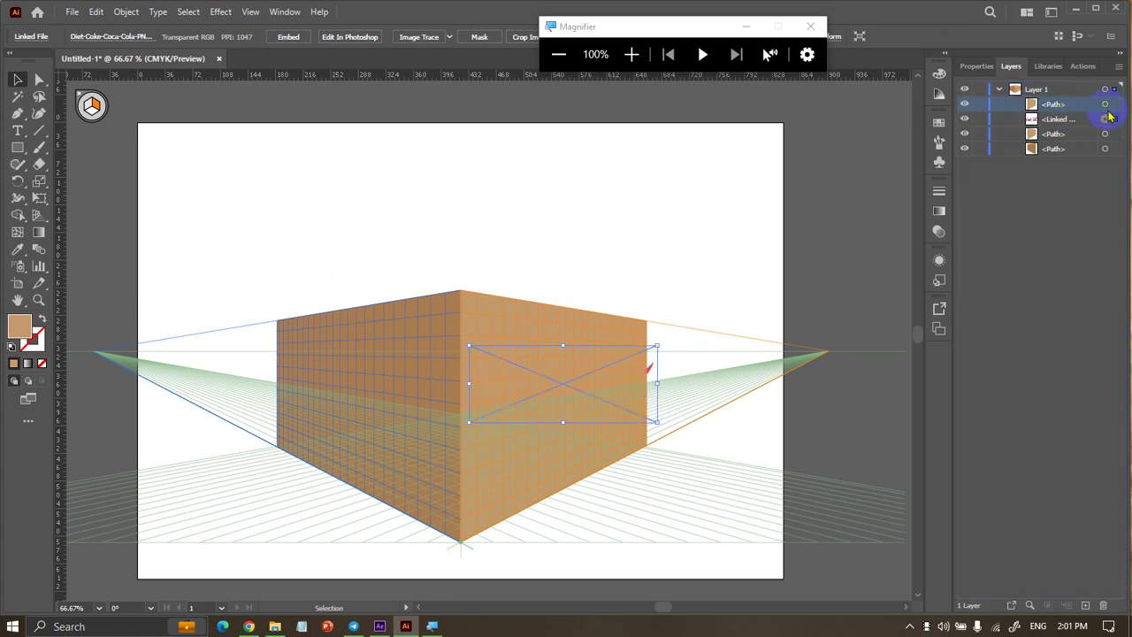
left_click(1106, 105, "shift")
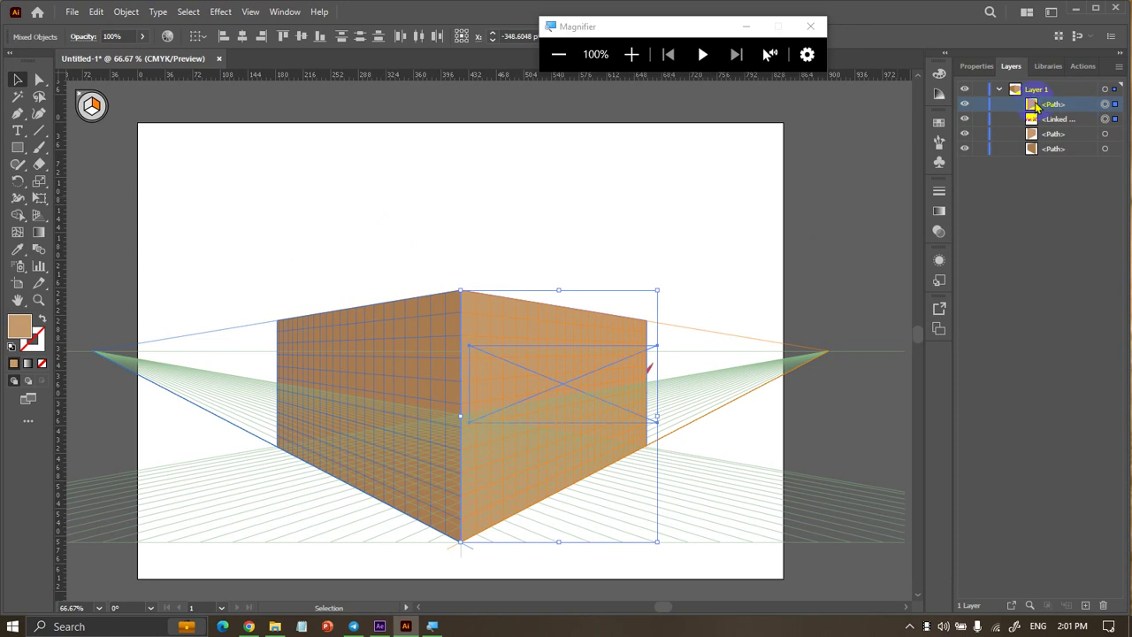
right_click(531, 380)
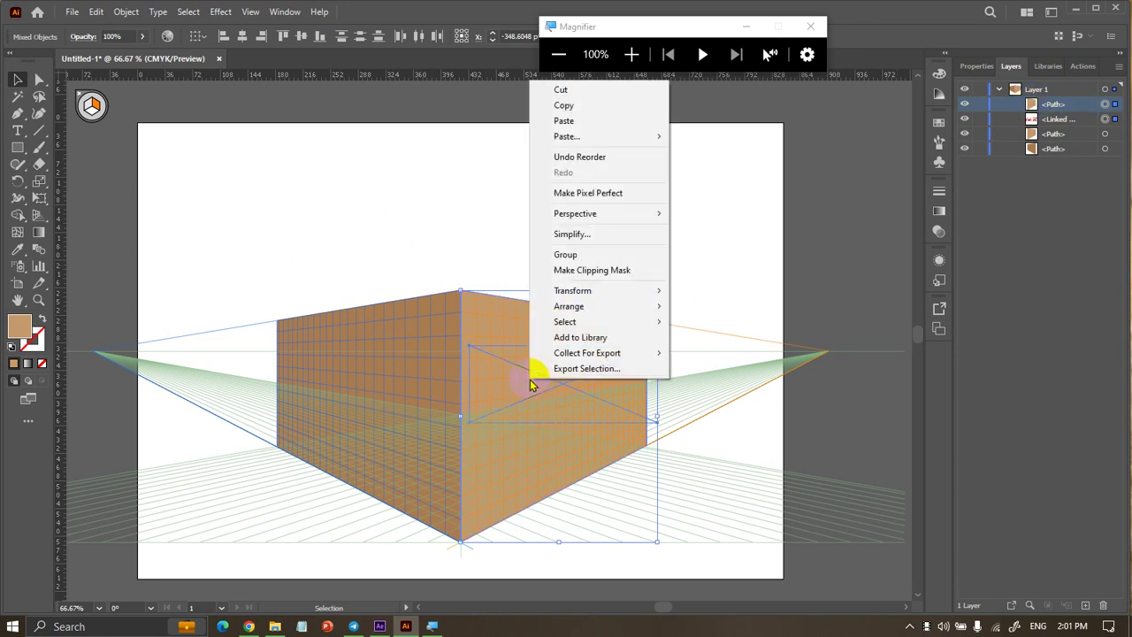
left_click(583, 271)
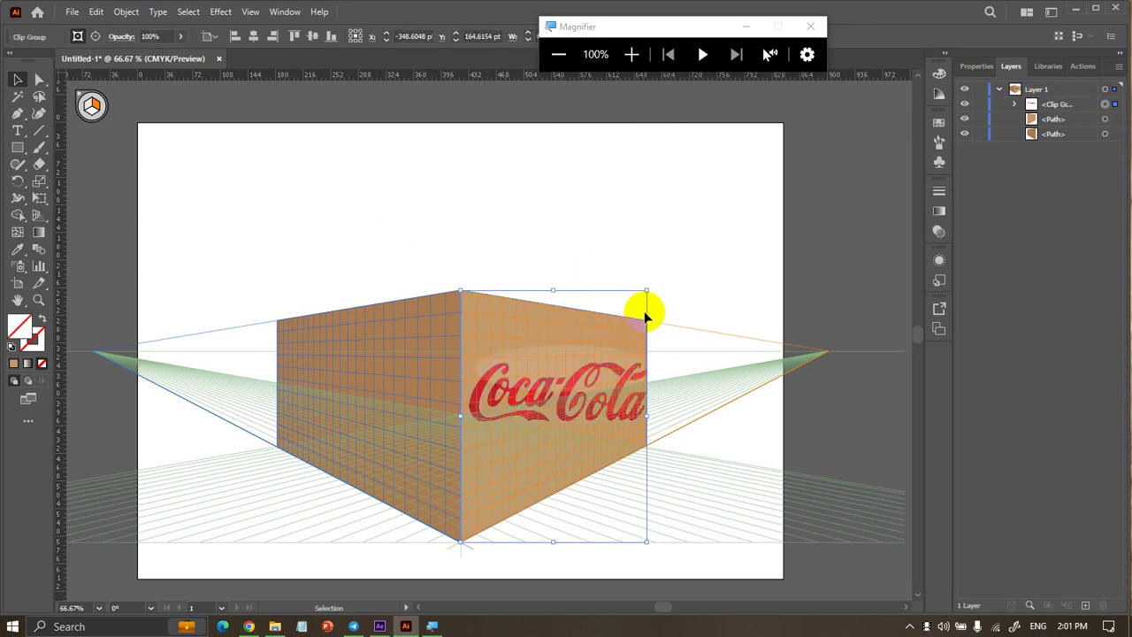
double_click(610, 400)
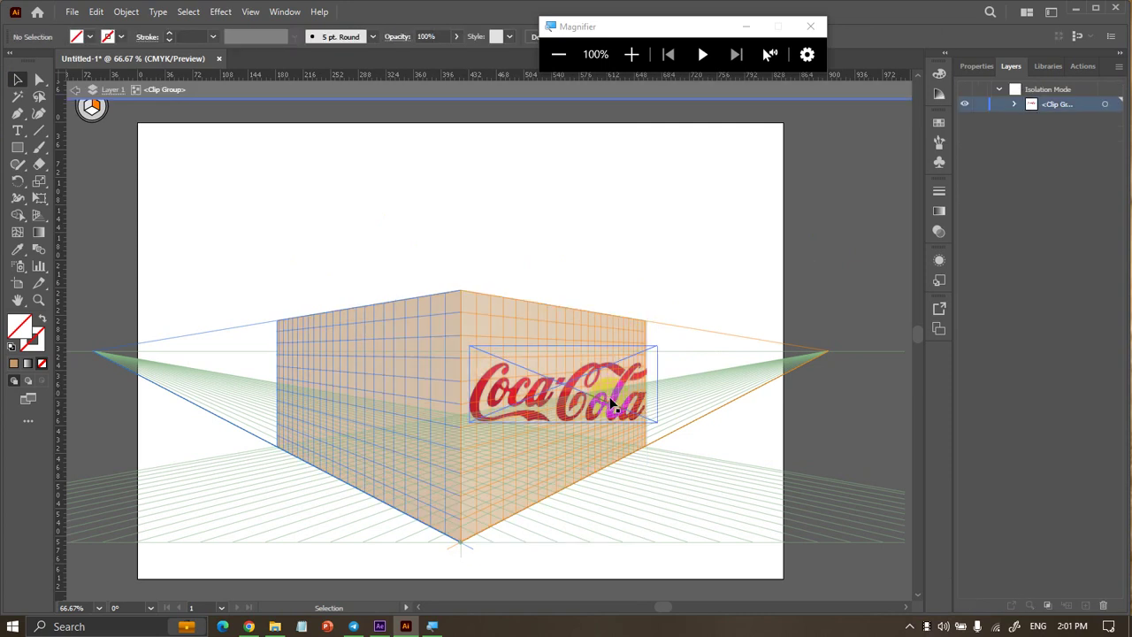
mouse_move(611, 400)
left_mouse_down()
mouse_move(644, 369)
mouse_move(646, 349)
mouse_move(600, 378)
left_mouse_up()
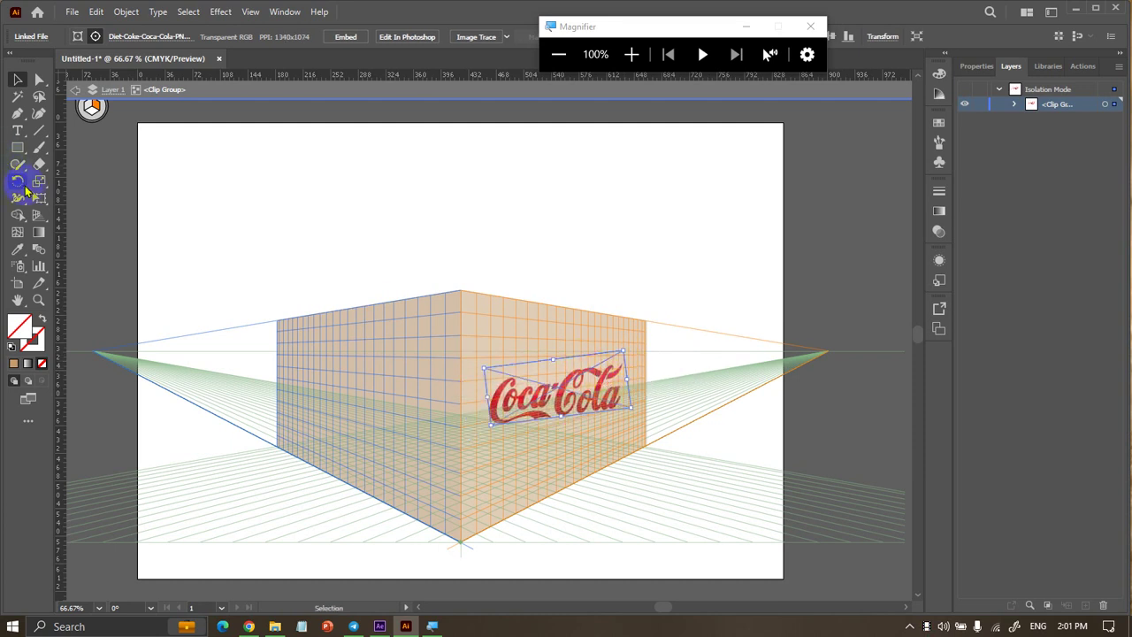
Shear and resize the logo so it slants along the right face's perspective
left_click(32, 186)
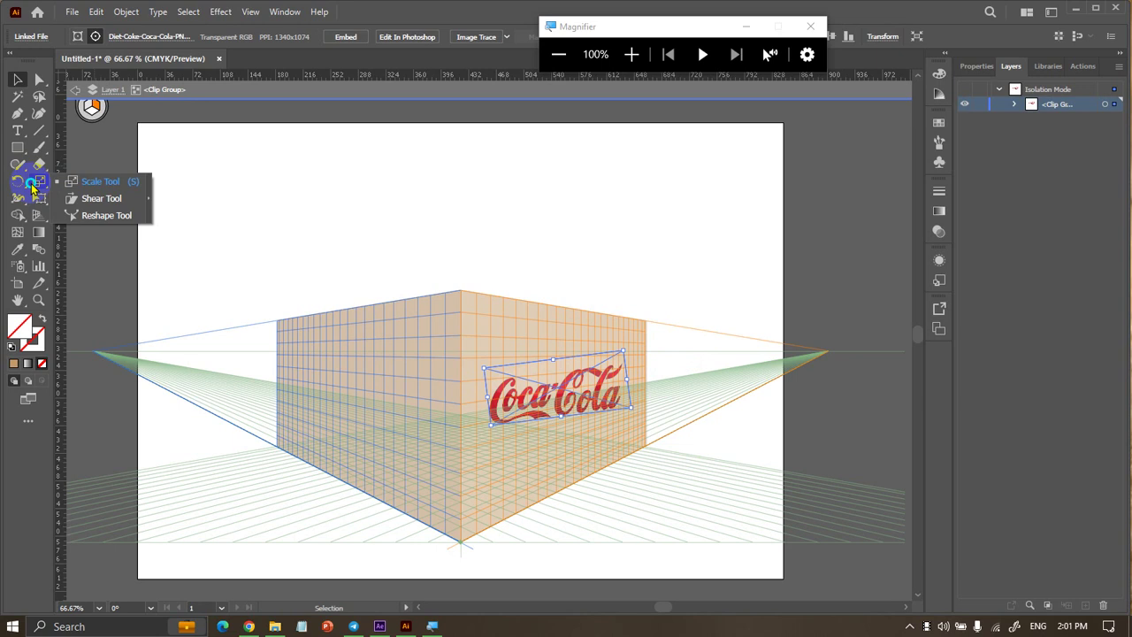
left_click(101, 198)
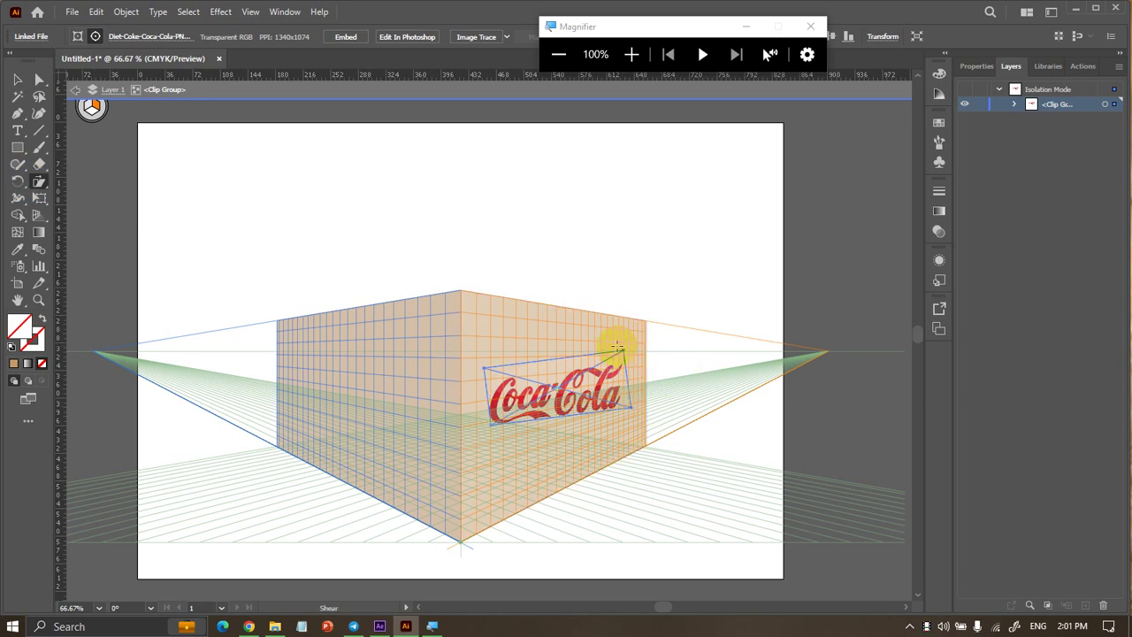
left_click_drag(629, 357, 634, 353)
left_click(19, 80)
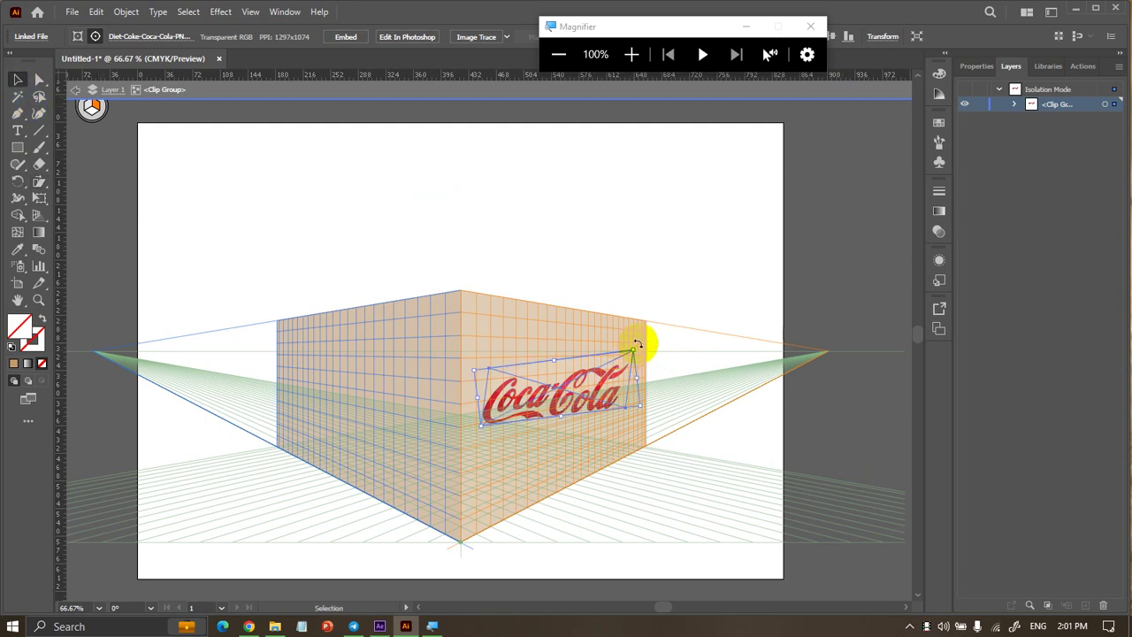
left_click_drag(634, 351, 623, 351)
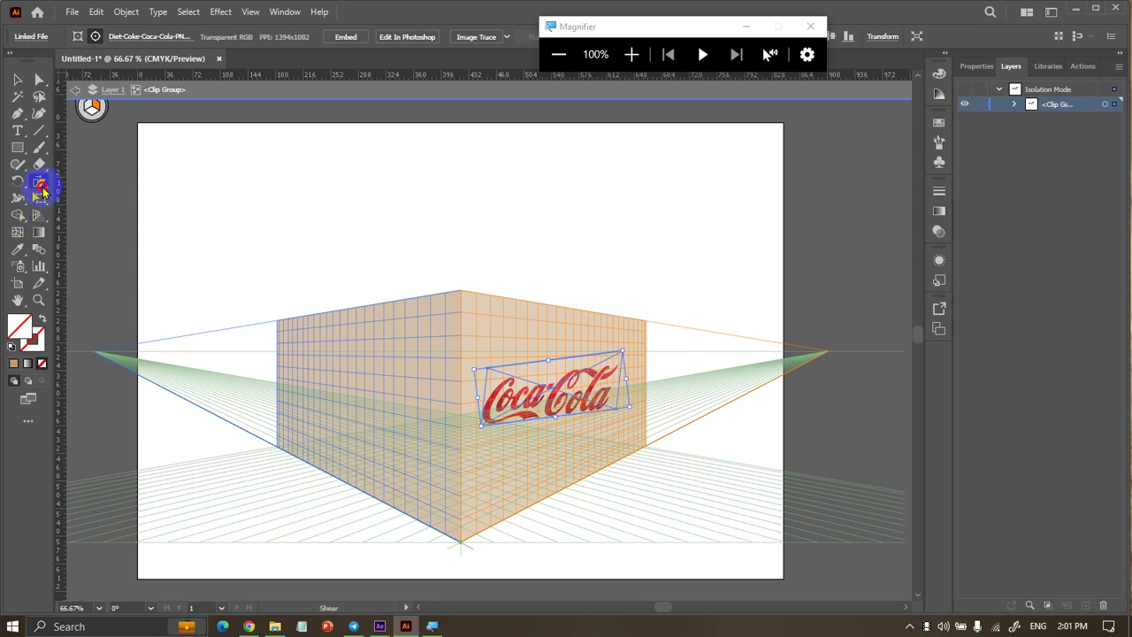
left_click_drag(485, 368, 504, 382)
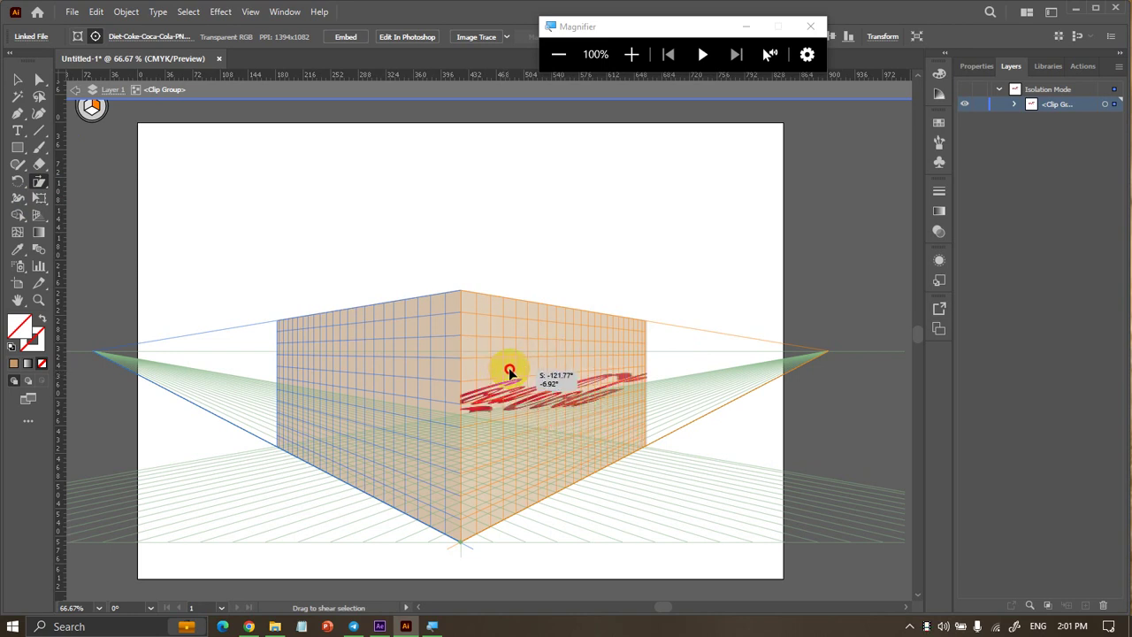
mouse_move(503, 382)
left_mouse_down()
mouse_move(504, 366)
mouse_move(489, 370)
left_mouse_up()
left_click(18, 80)
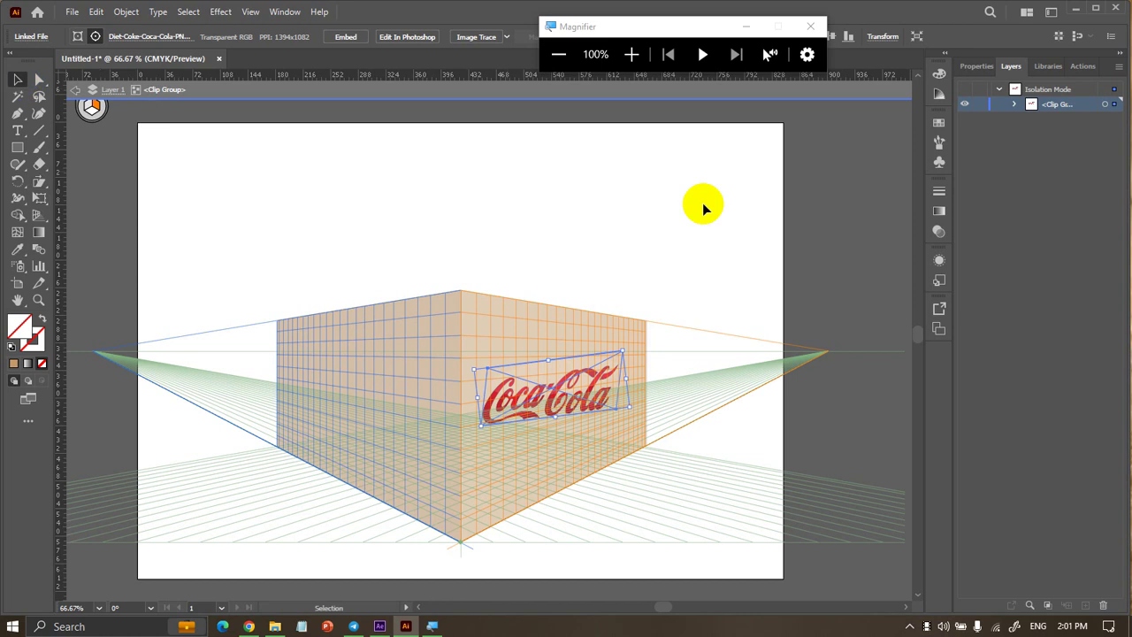
Exit the clip group and hide the perspective grid from the View menu
double_click(867, 167)
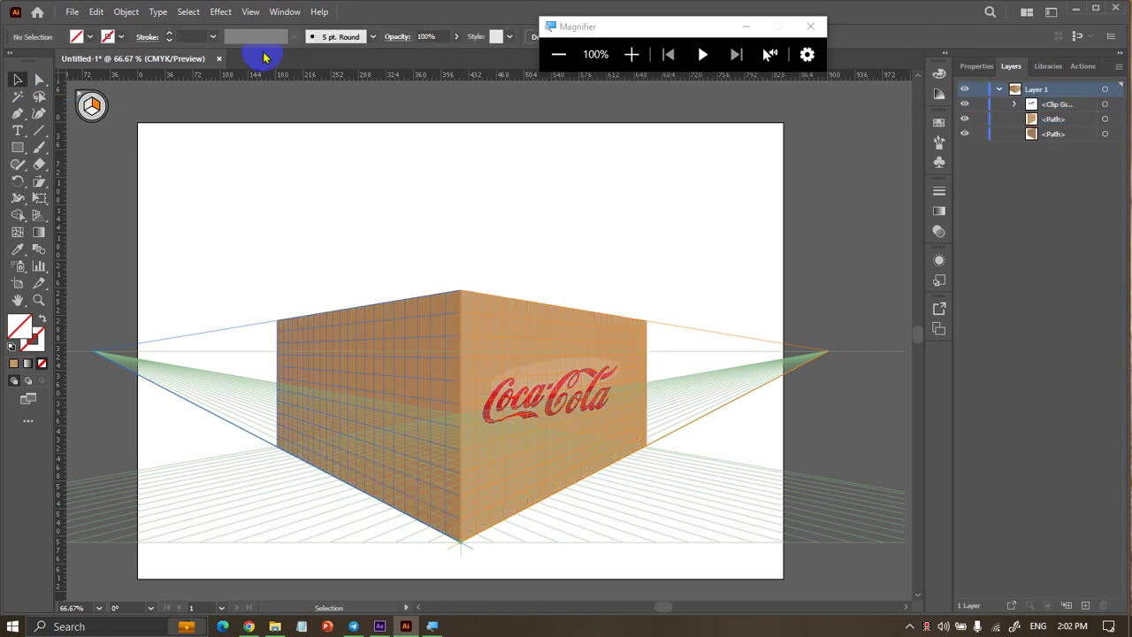
left_click(250, 14)
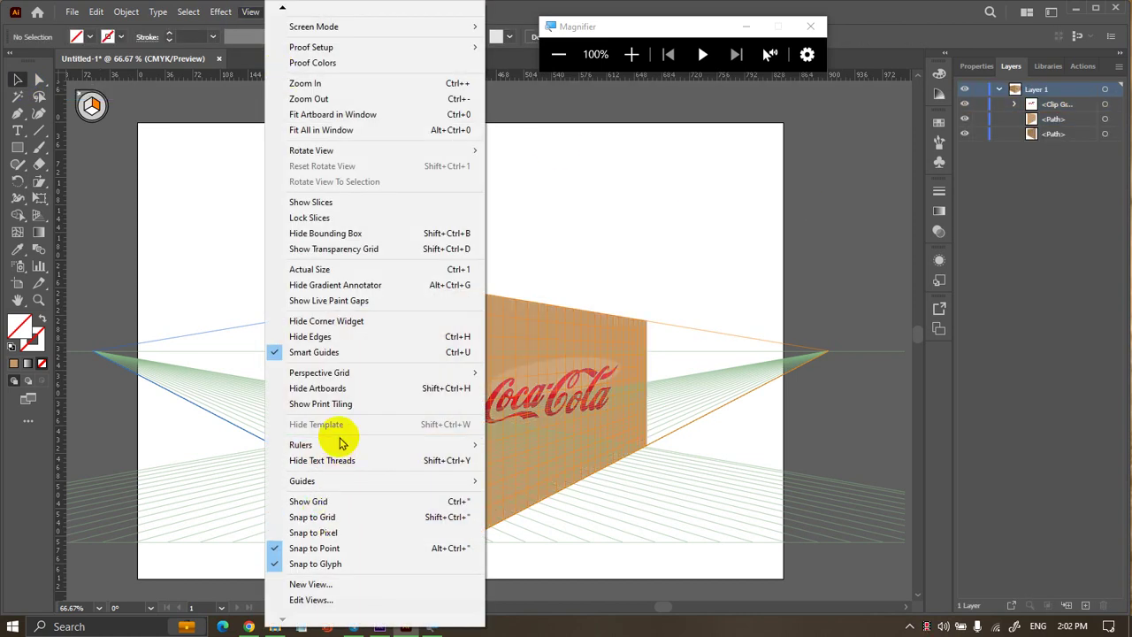
mouse_move(319, 372)
left_click(517, 373)
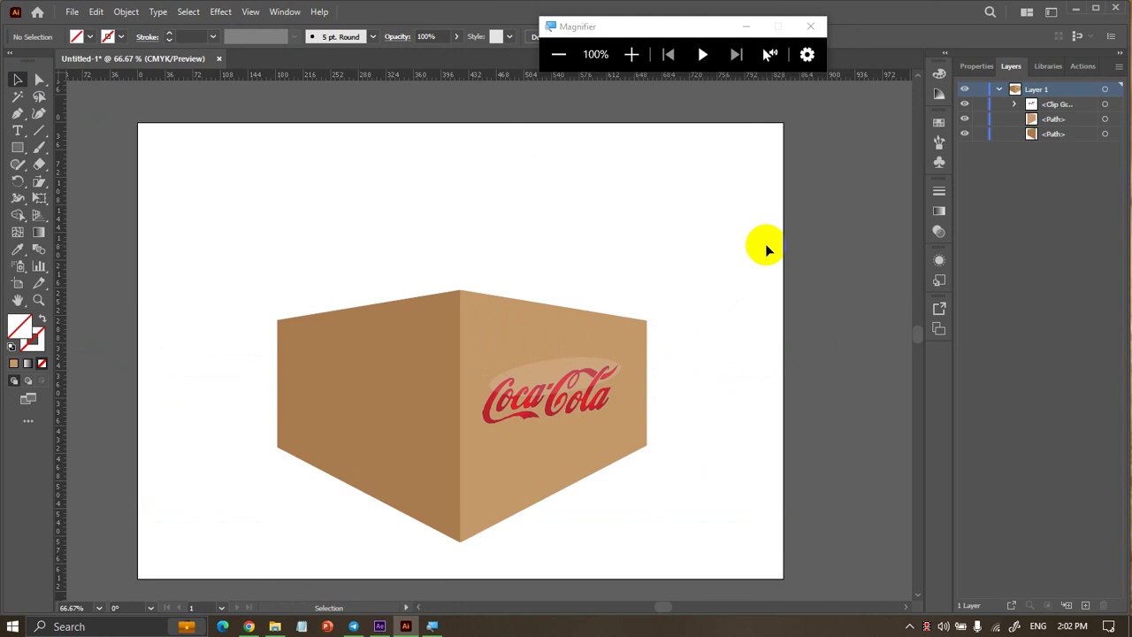
left_click(549, 394)
left_click(825, 392)
Select the box's left and right faces to check them, then clear the selection
scroll(830, 402, "up", 1)
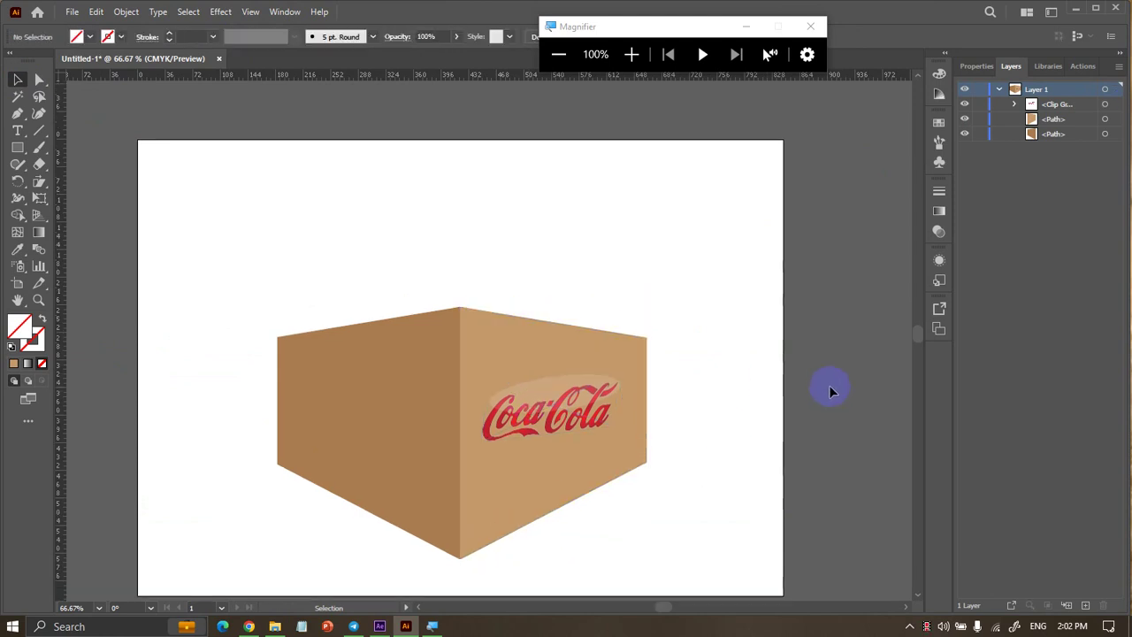
left_click(455, 314)
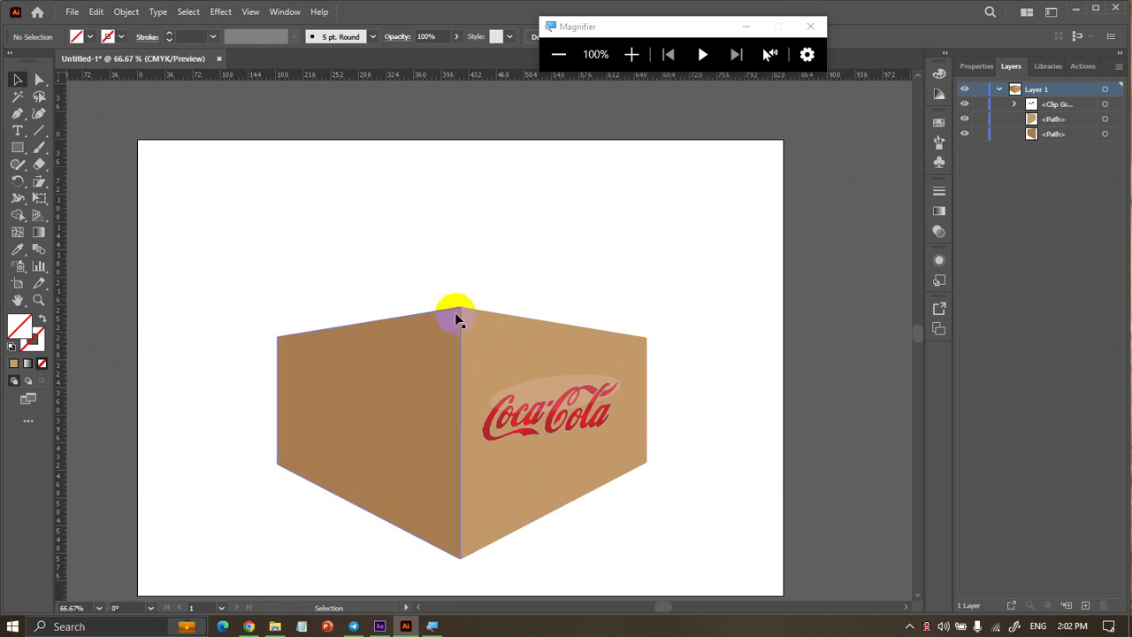
left_click_drag(455, 312, 458, 306)
left_click(472, 304)
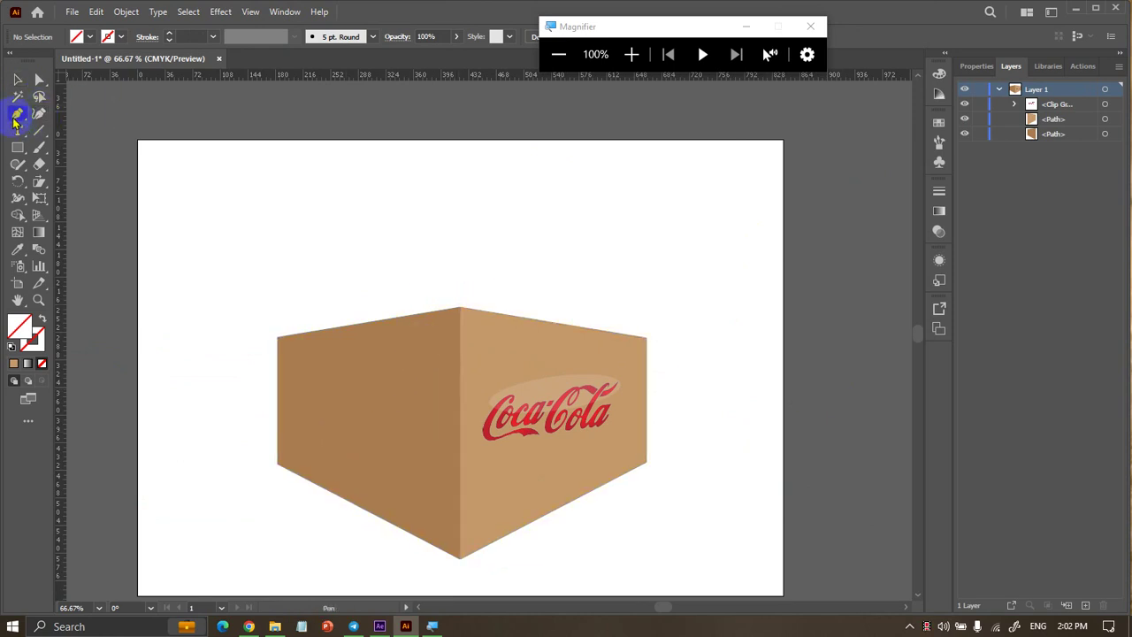
Pen-draw a closed four-point flap outline from the box's top corner past the left face
left_click(461, 309)
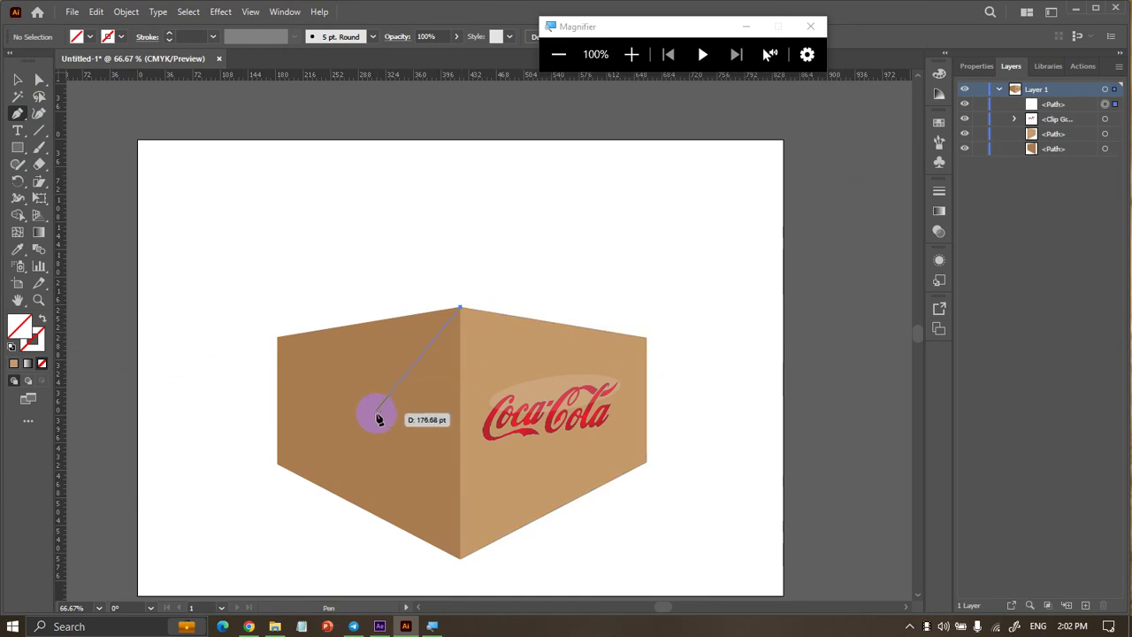
left_click(423, 395)
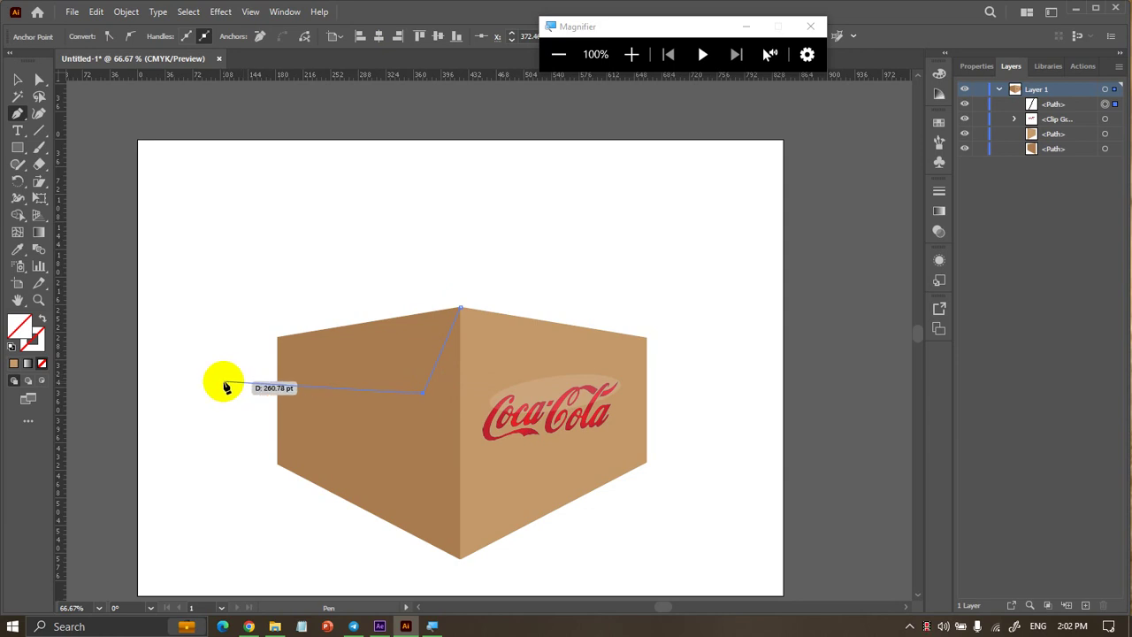
left_click(223, 381)
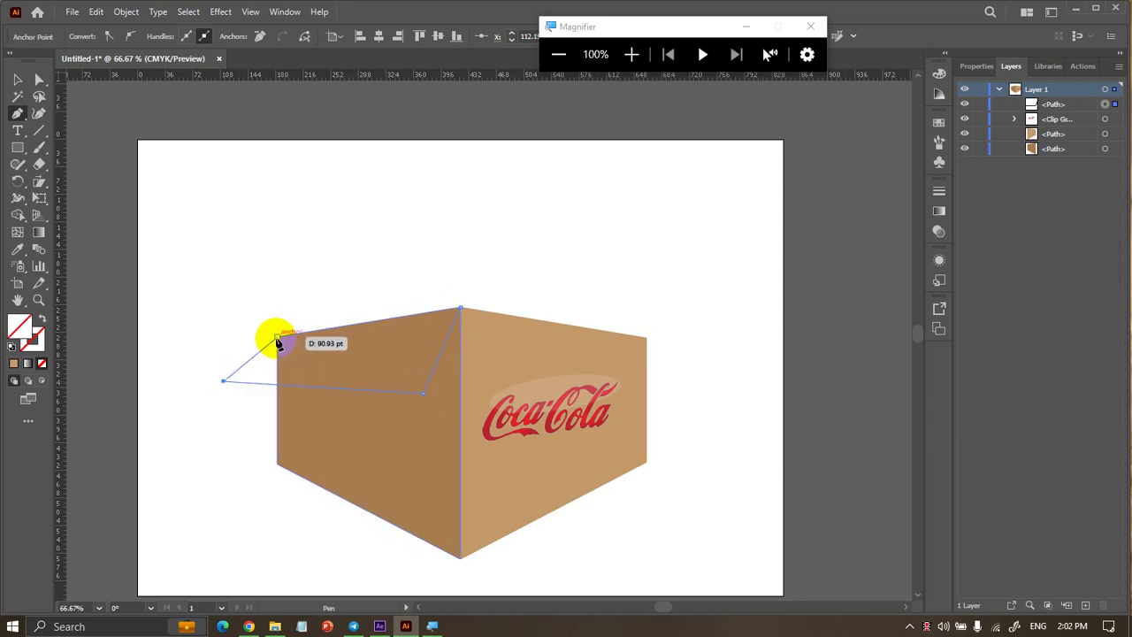
left_click(277, 339)
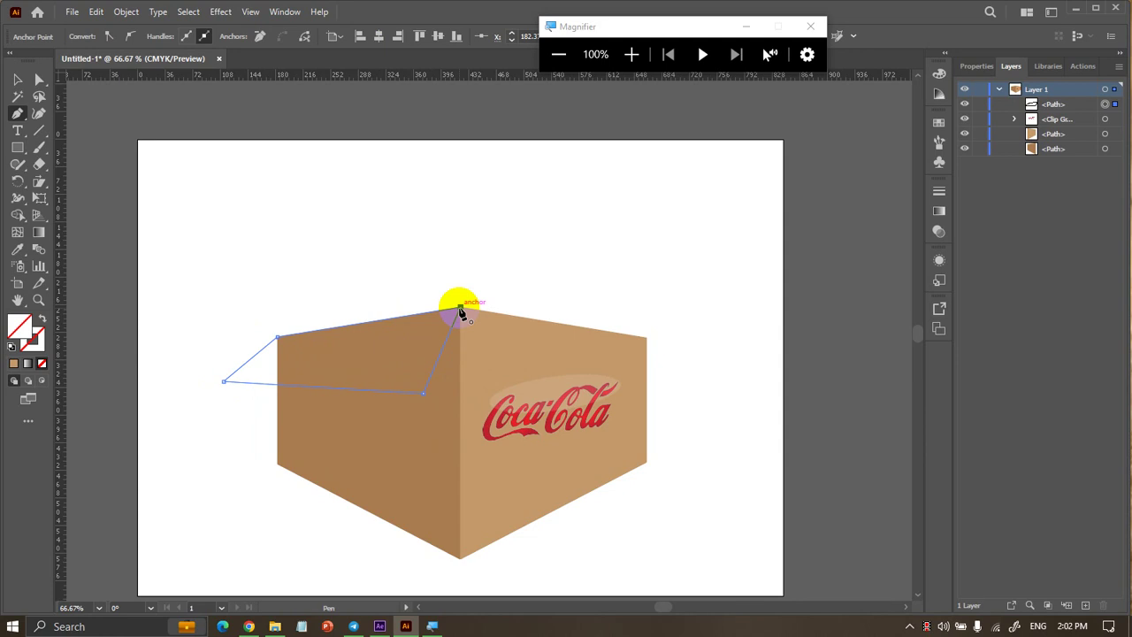
left_click(460, 308)
Fill the left flap with dark brown from the swatches
left_click(20, 81)
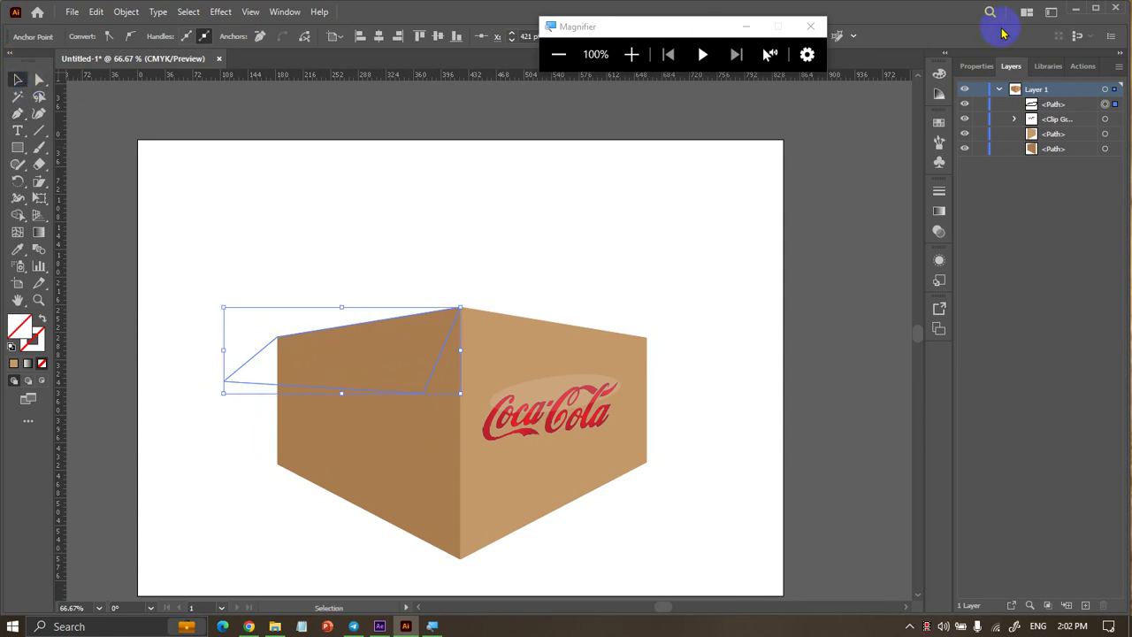
left_click(975, 65)
left_click(963, 224)
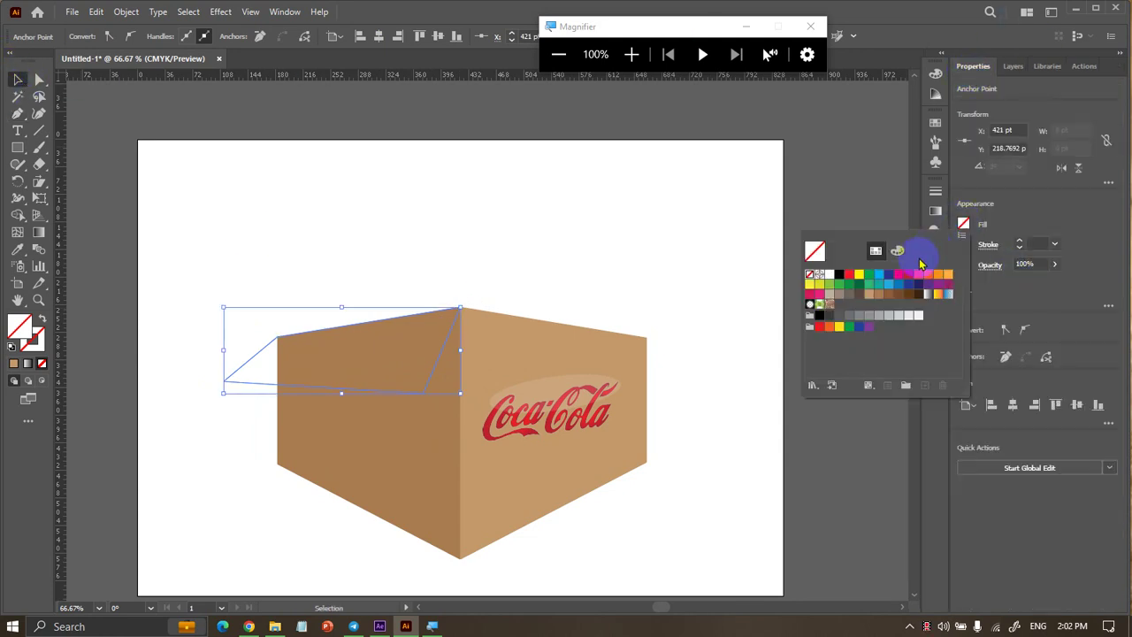
left_click(889, 275)
left_click(909, 295)
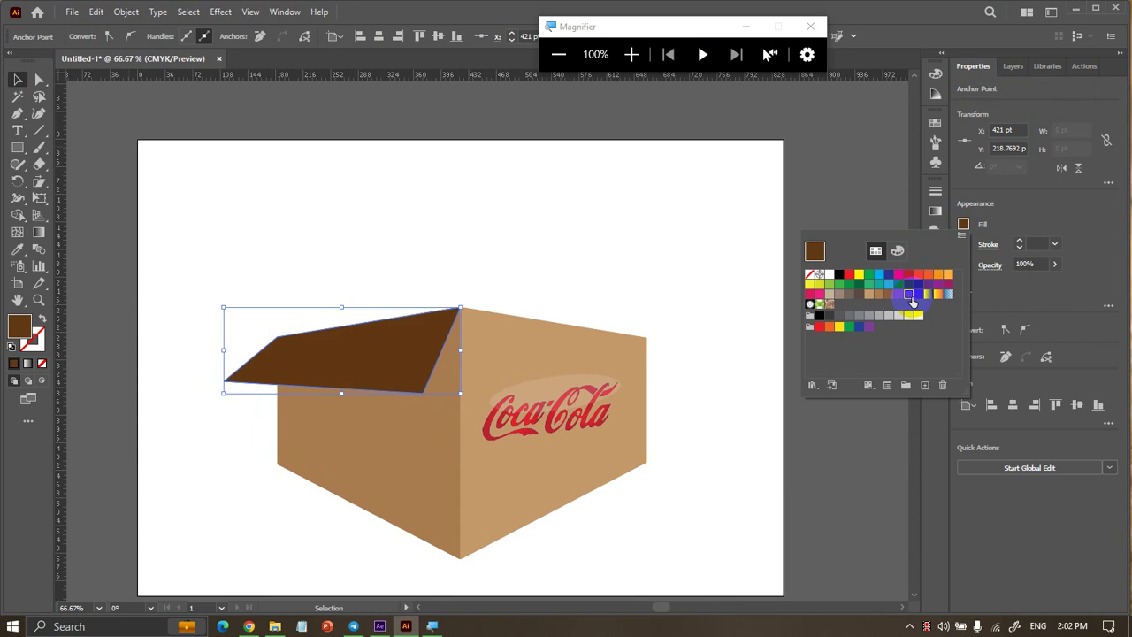
left_click(648, 249)
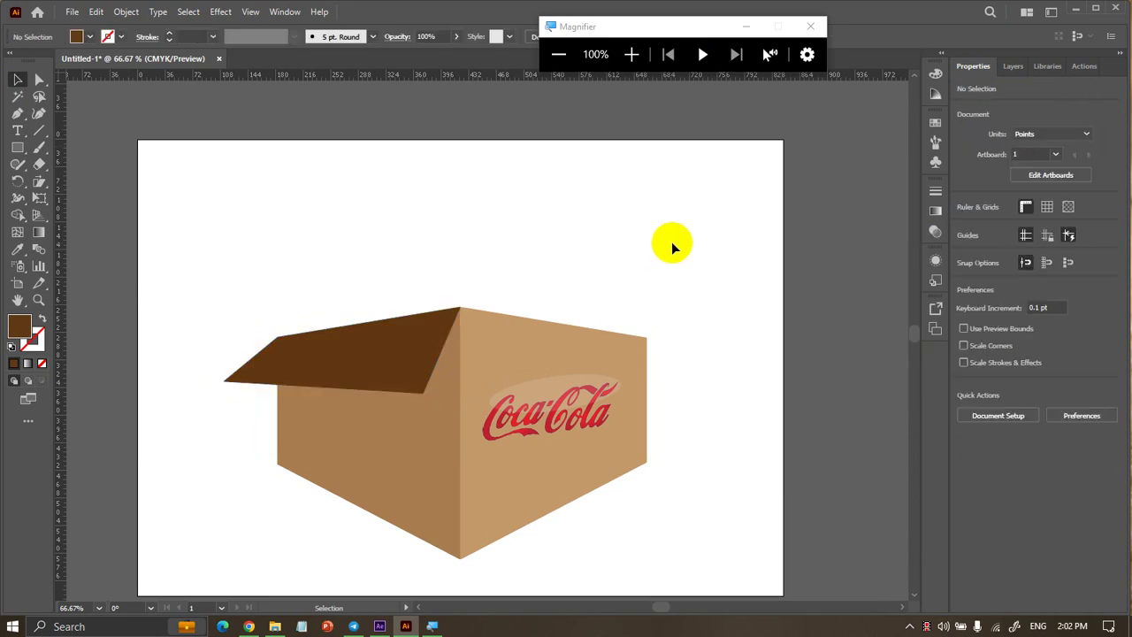
left_click(328, 361)
left_click(346, 149)
Pen-draw a closed four-point right flap from the box's top corner past the right face
left_click(18, 113)
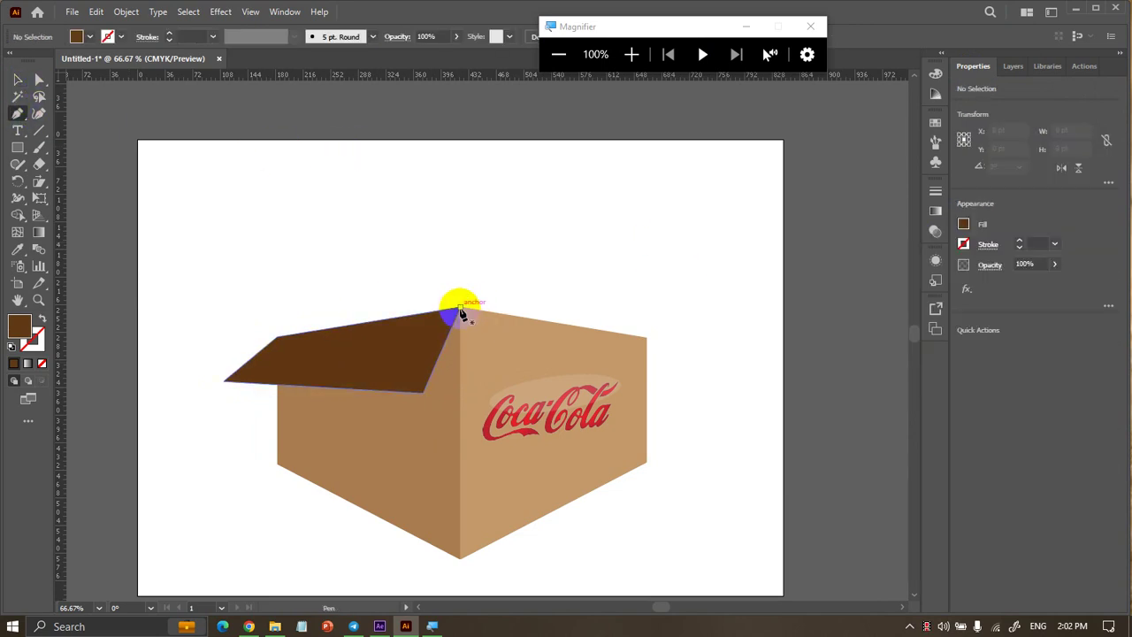
left_click(18, 79)
left_click(442, 236)
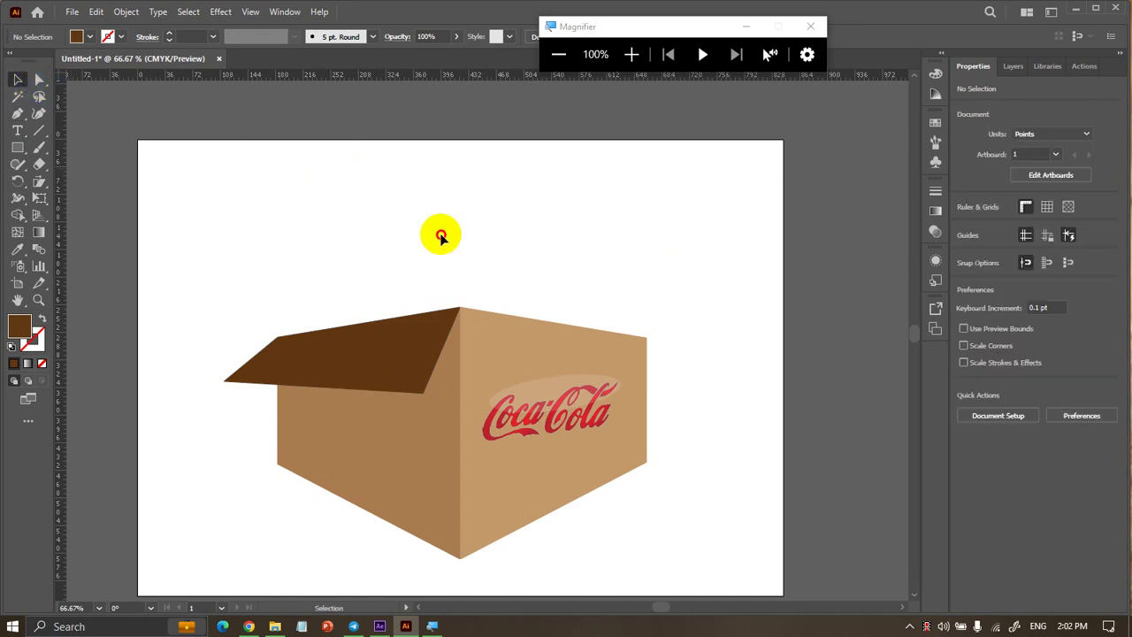
left_click(17, 113)
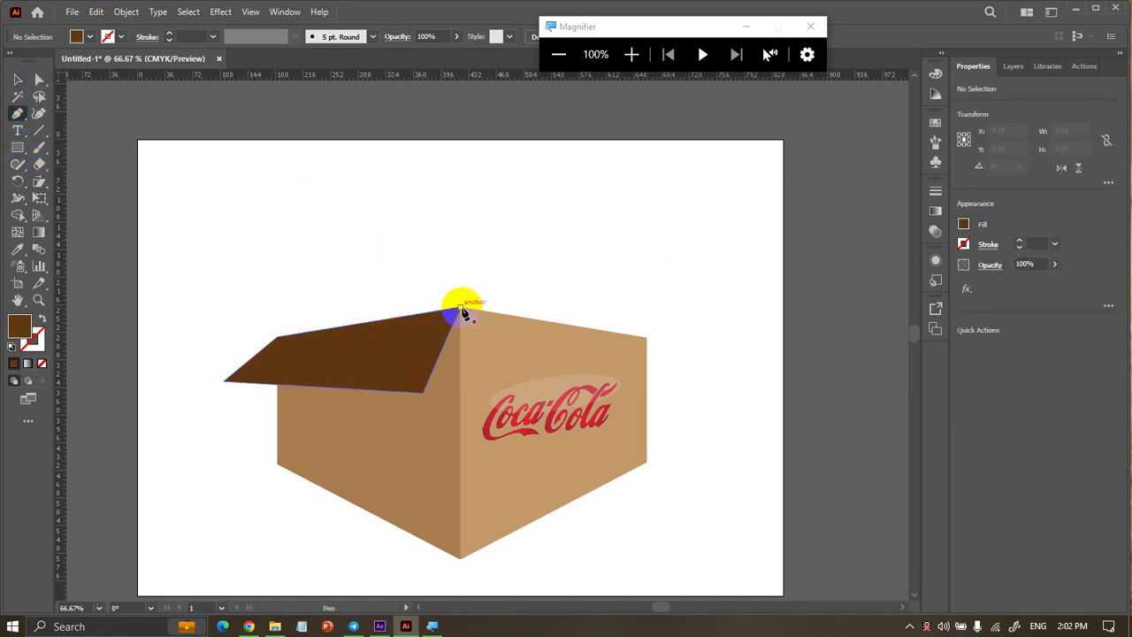
left_click(460, 308)
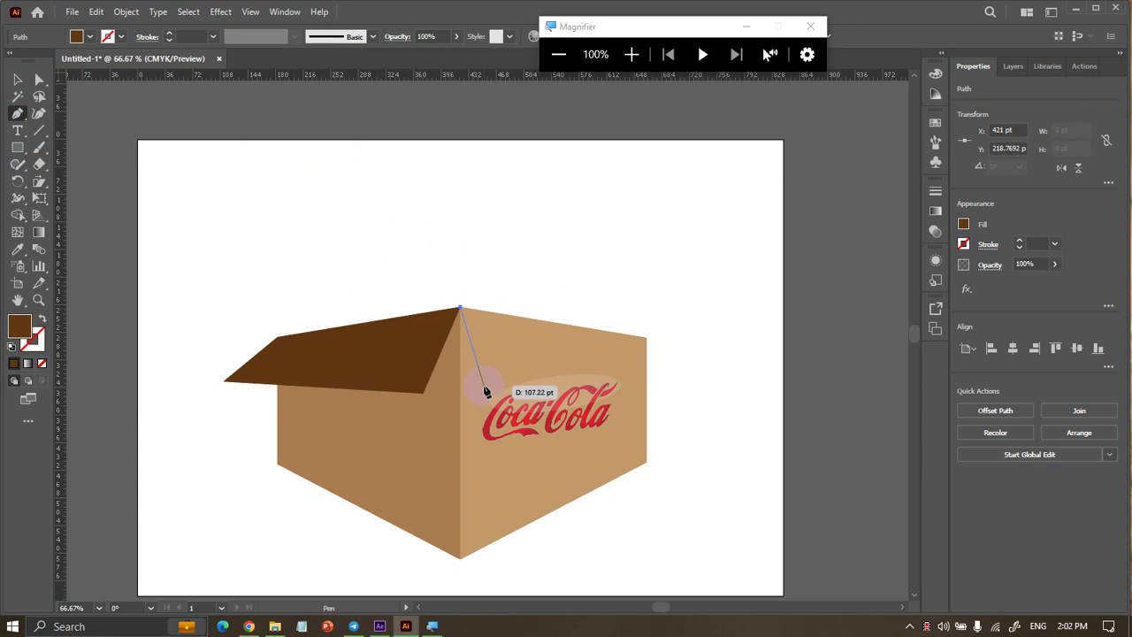
left_click(482, 384)
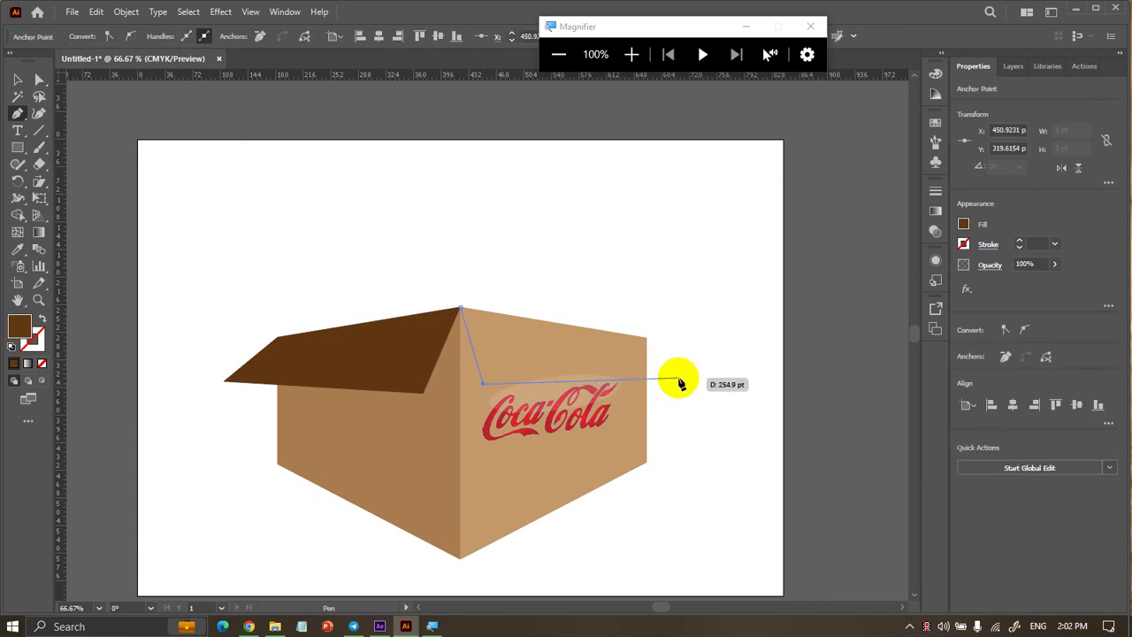
left_click(678, 378)
left_click(647, 337)
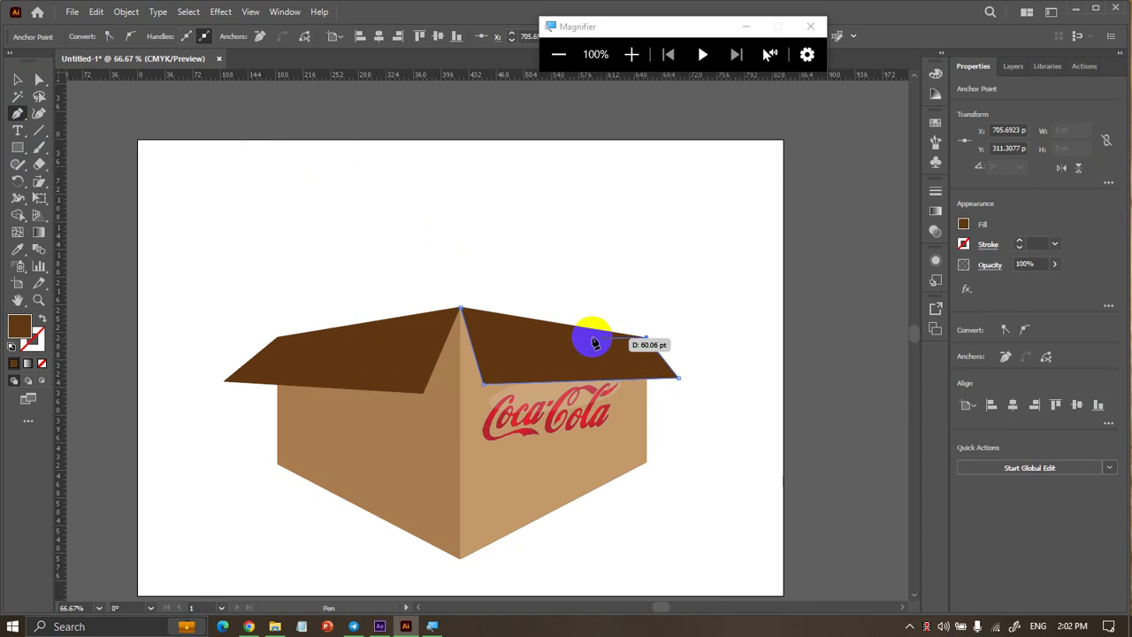
left_click(460, 310)
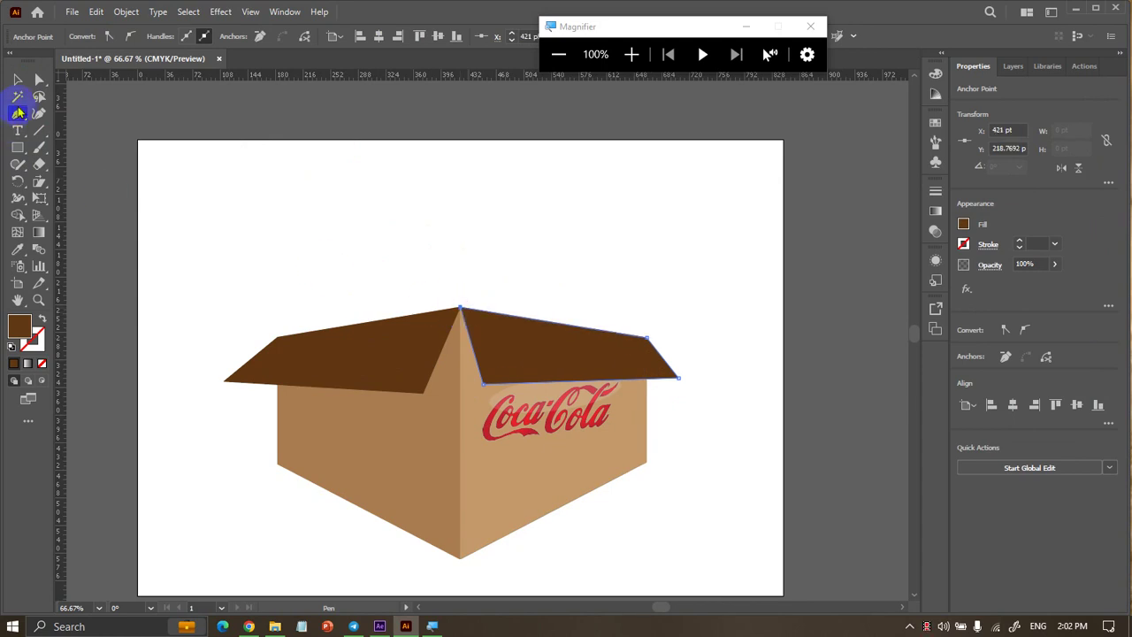
Marquee-select the whole box and move it up on the artboard
left_click(17, 80)
left_click(146, 104)
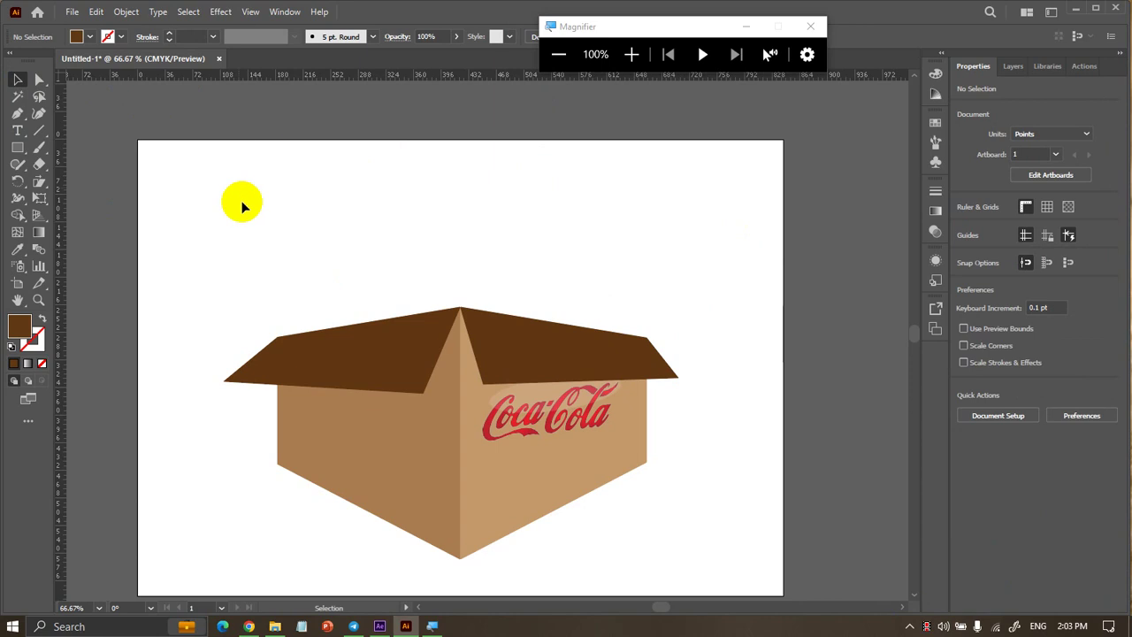
left_click_drag(248, 235, 652, 549)
left_click_drag(556, 490, 556, 446)
left_click(788, 445)
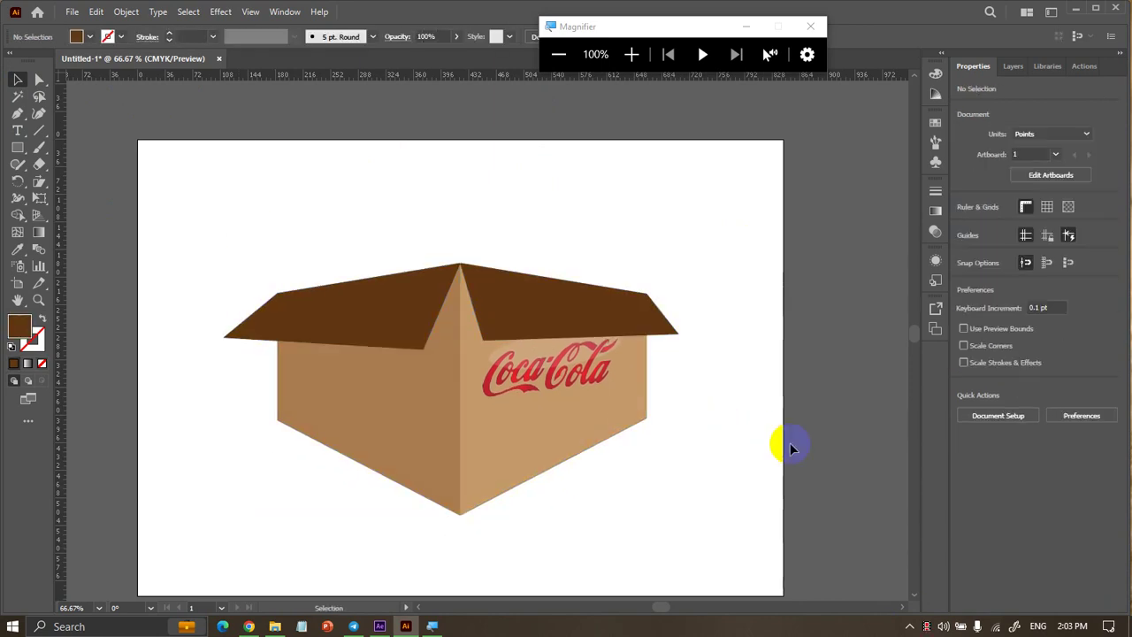
Reselect the box to adjust its height slightly, then show the perspective grid again
left_click_drag(319, 496, 569, 524)
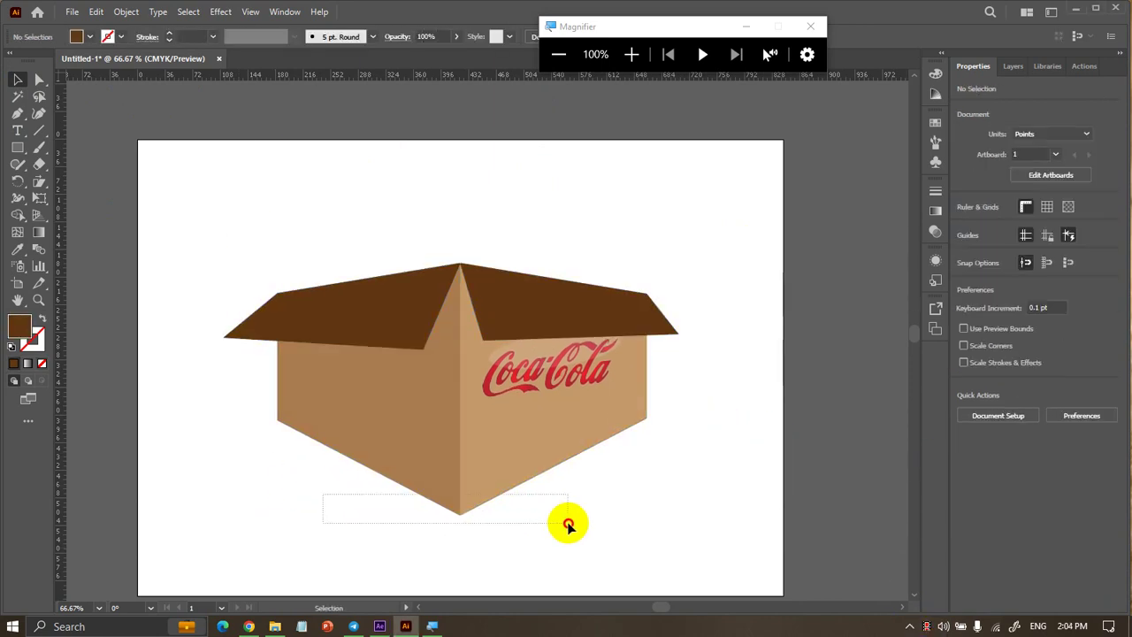
mouse_move(462, 518)
left_mouse_down()
mouse_move(463, 491)
mouse_move(462, 515)
left_mouse_up()
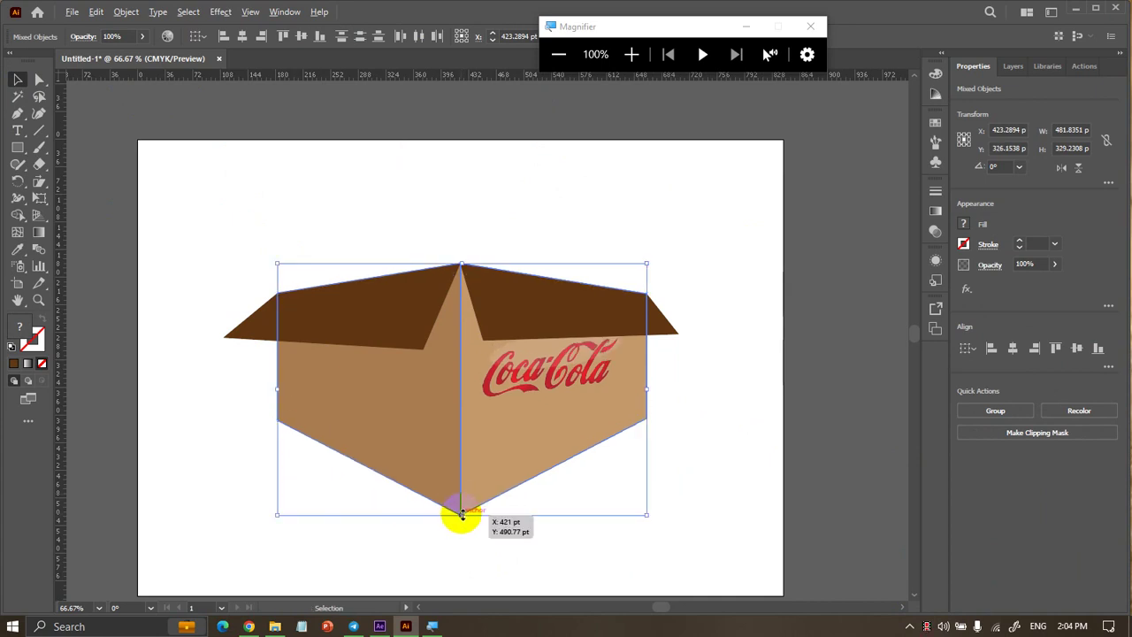
left_click(472, 531)
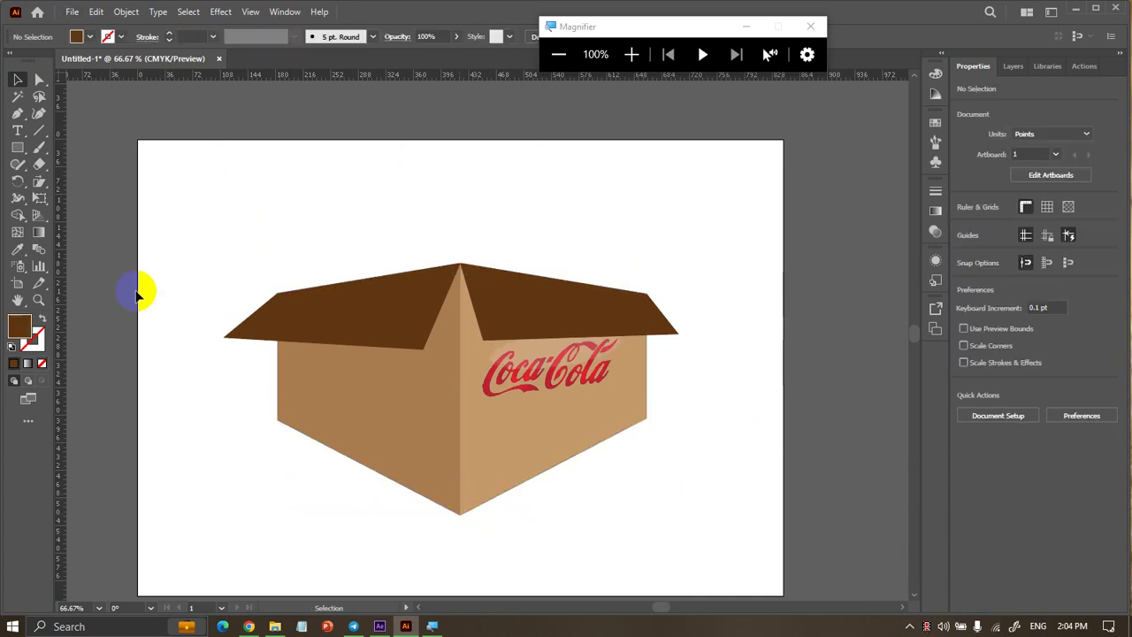
left_click(41, 215)
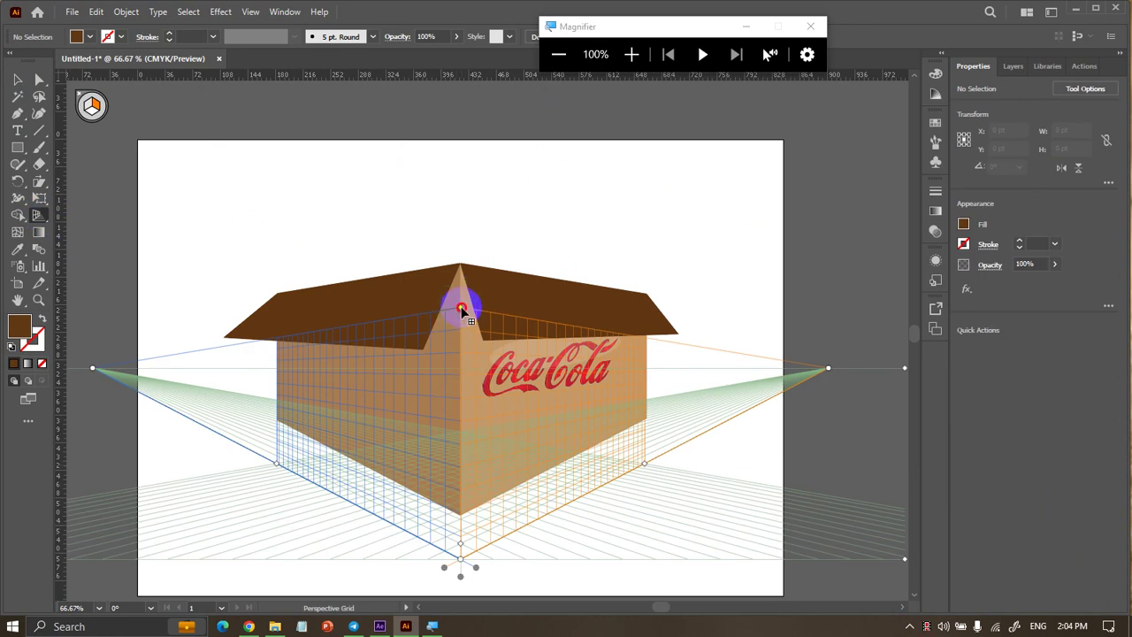
Raise the perspective grid's horizon height and ground level to fit the box
left_click_drag(461, 309, 460, 263)
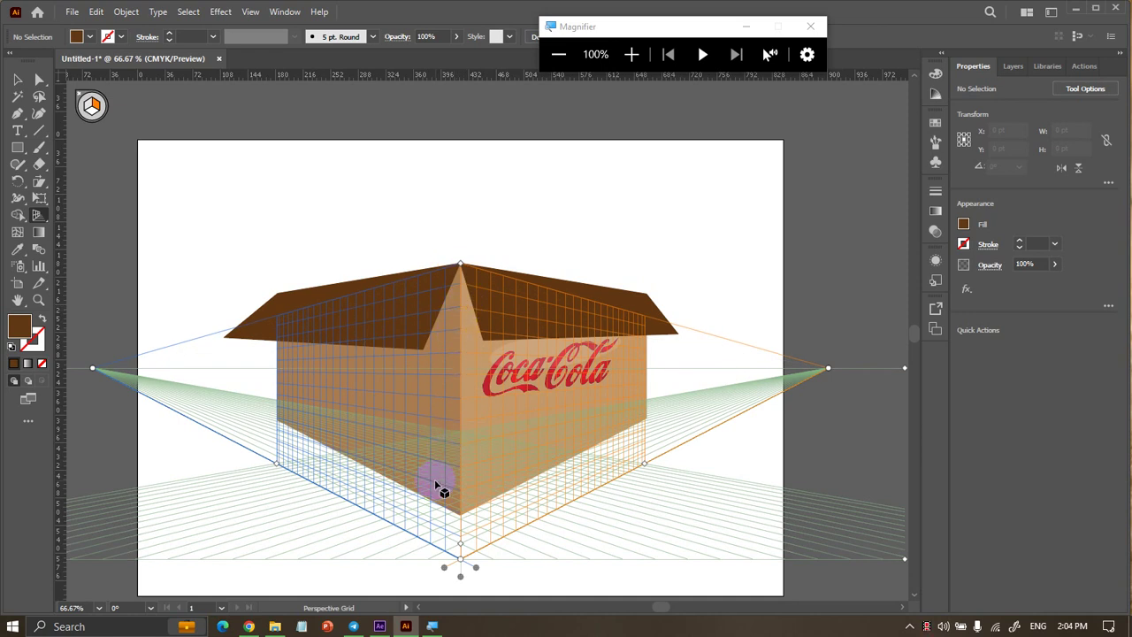
left_click(461, 555)
left_click_drag(461, 559, 460, 518)
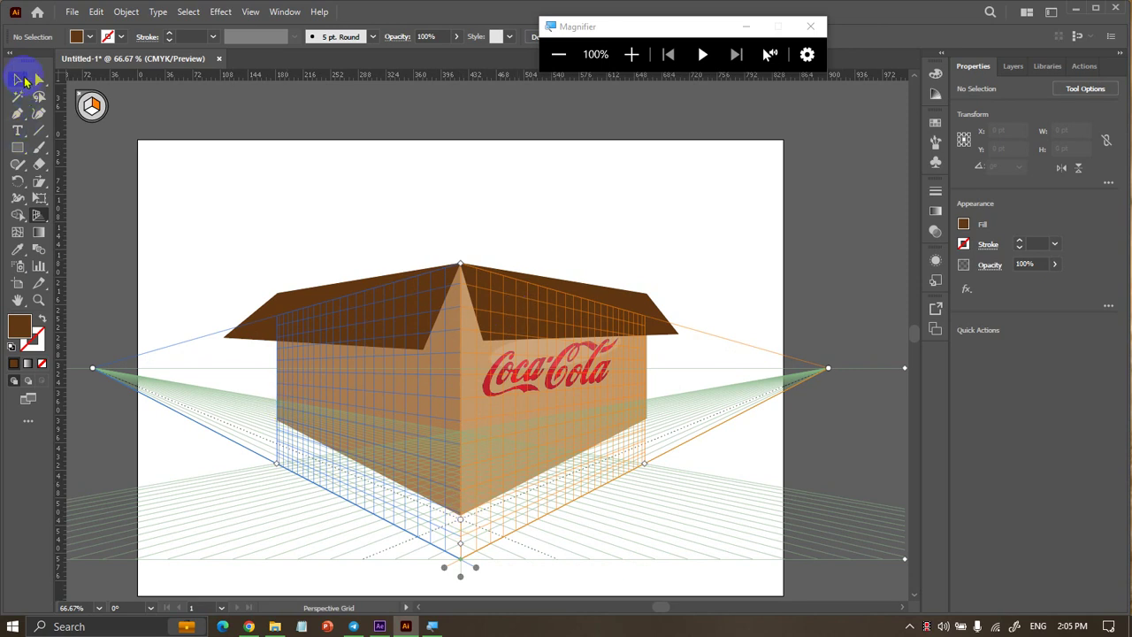
Select the right face path from Layers and with perspective selection, then deselect
left_click(1012, 66)
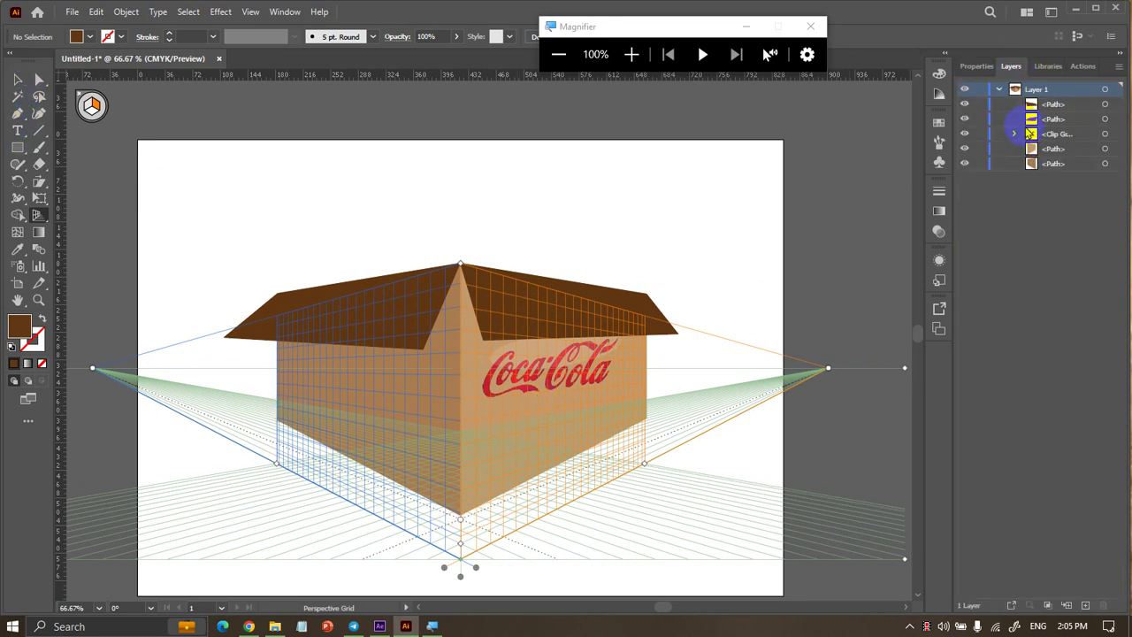
left_click(1103, 151)
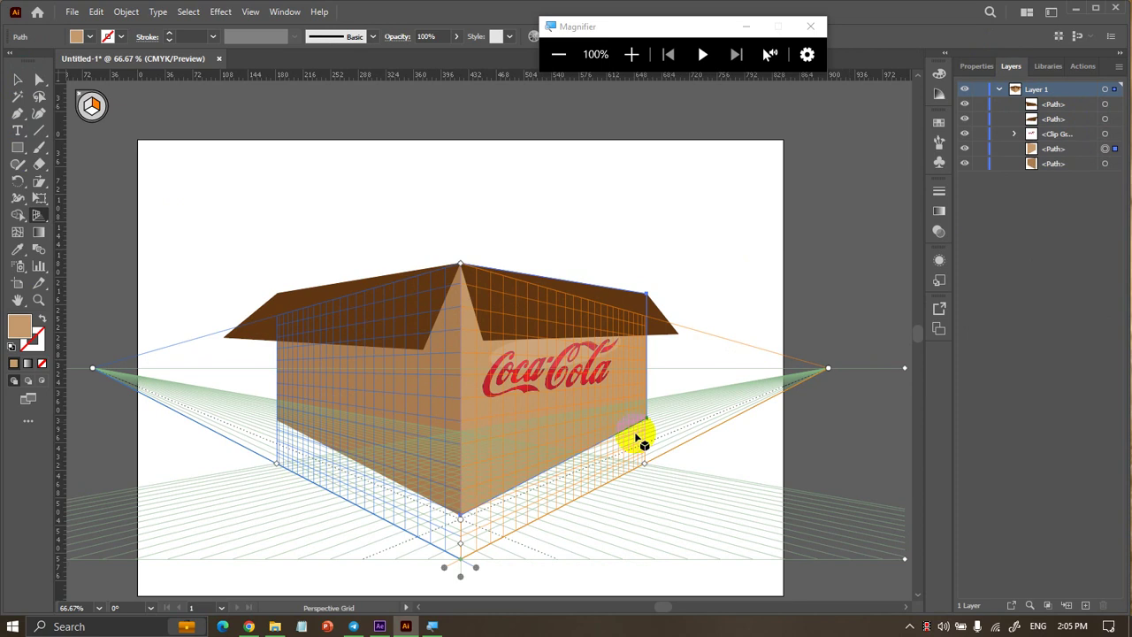
key("shift+v")
left_click(471, 550)
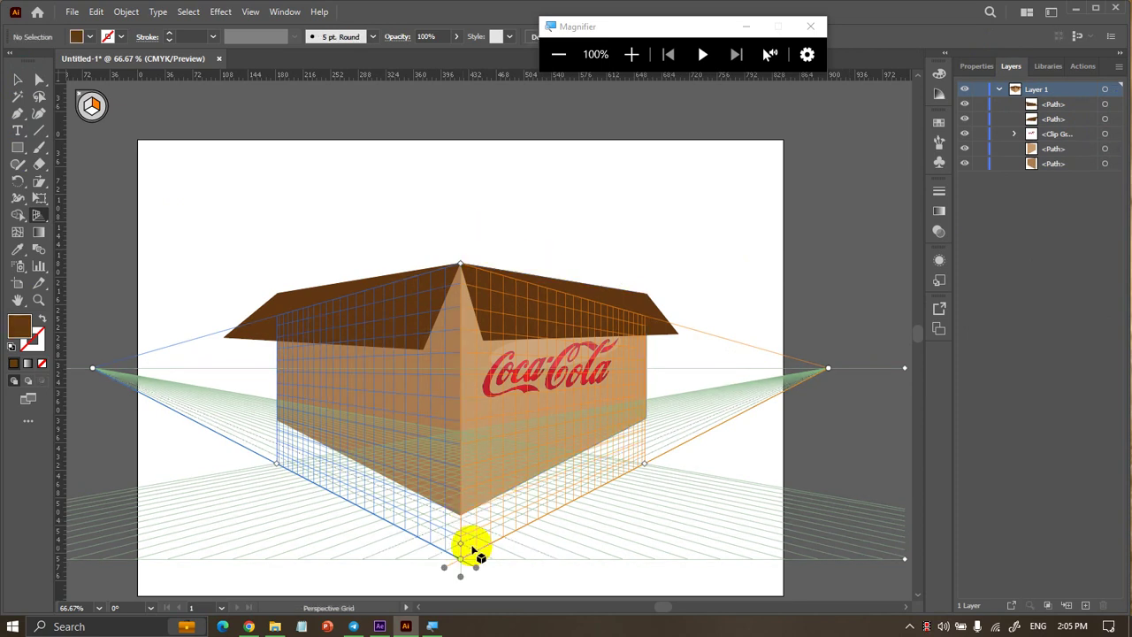
left_click(18, 80)
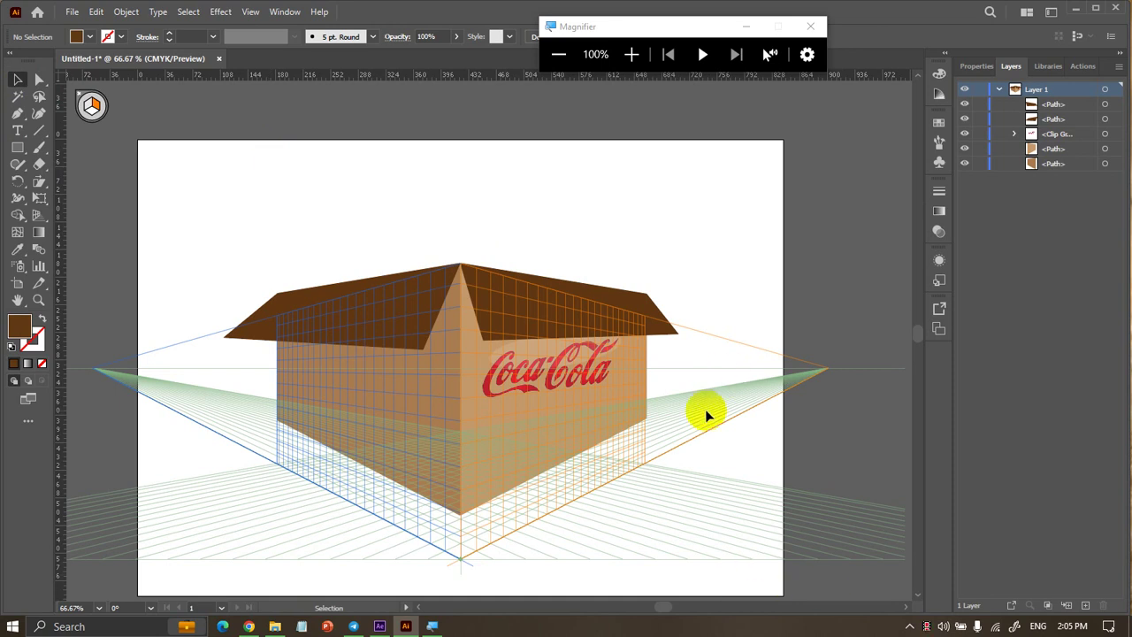
left_click(526, 449)
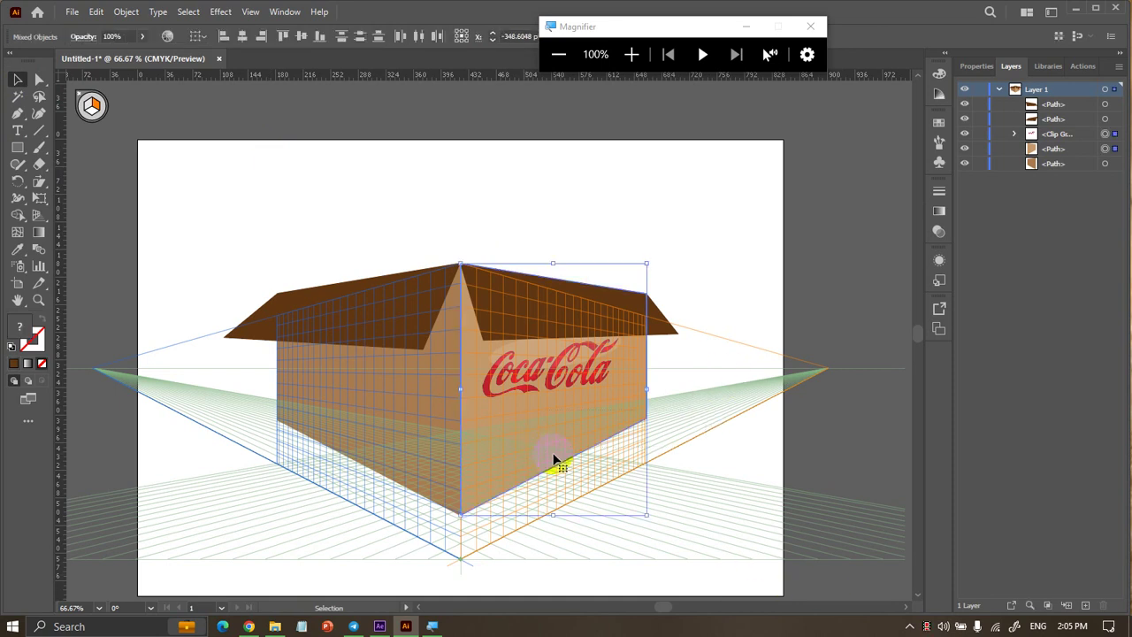
left_click(736, 462)
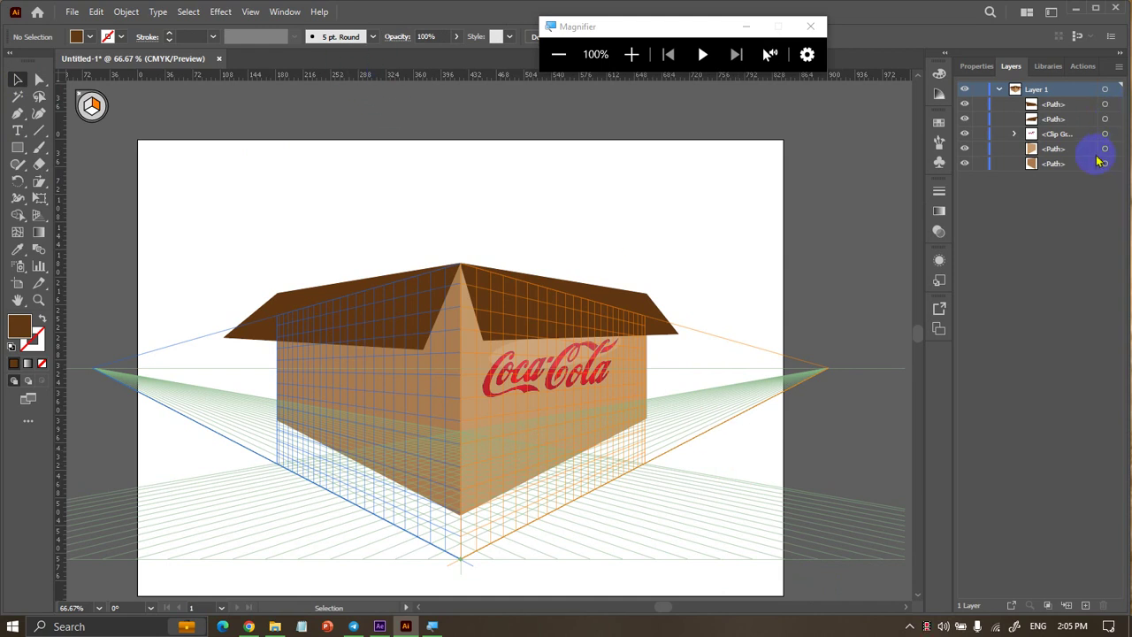
Move the Magnifier aside and hide the perspective grid from the View menu
left_click_drag(649, 33, 661, 120)
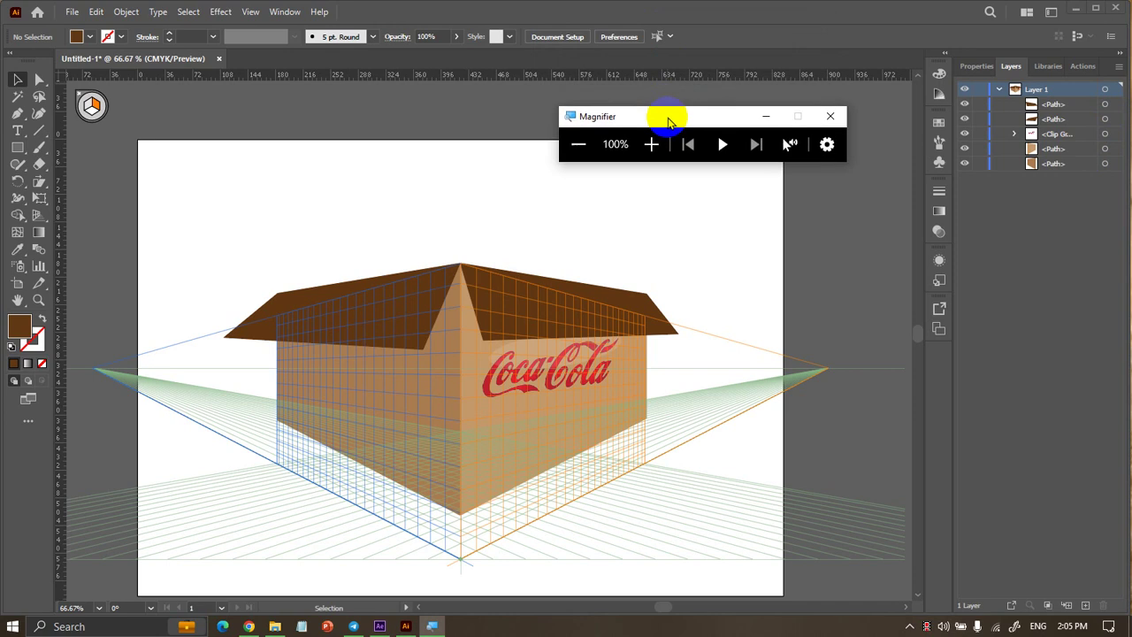
left_click(249, 12)
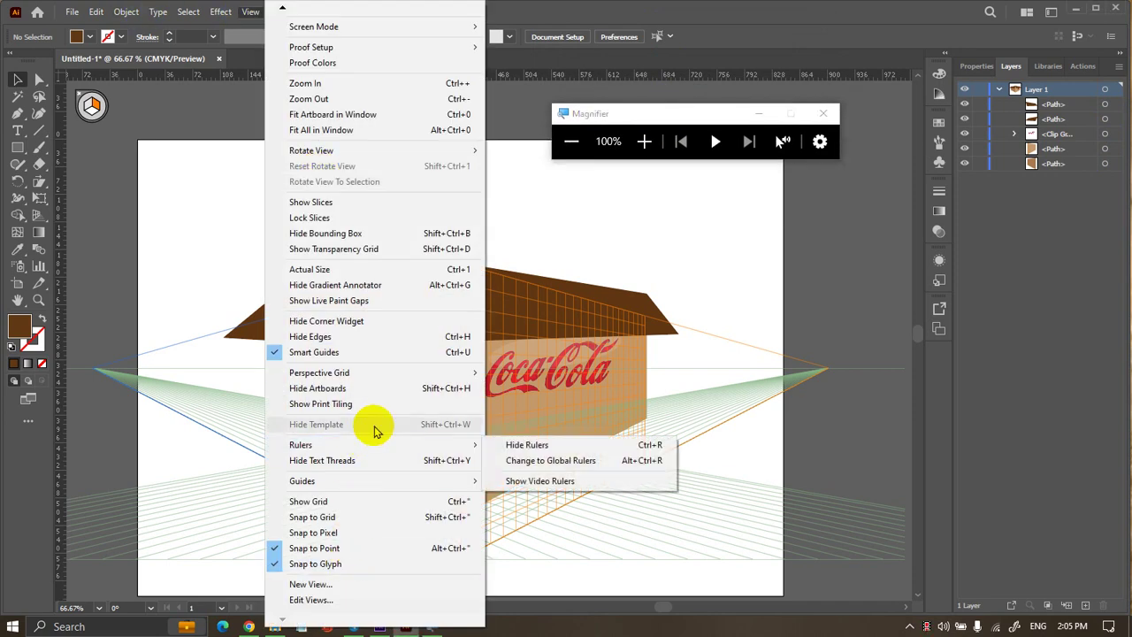
mouse_move(320, 373)
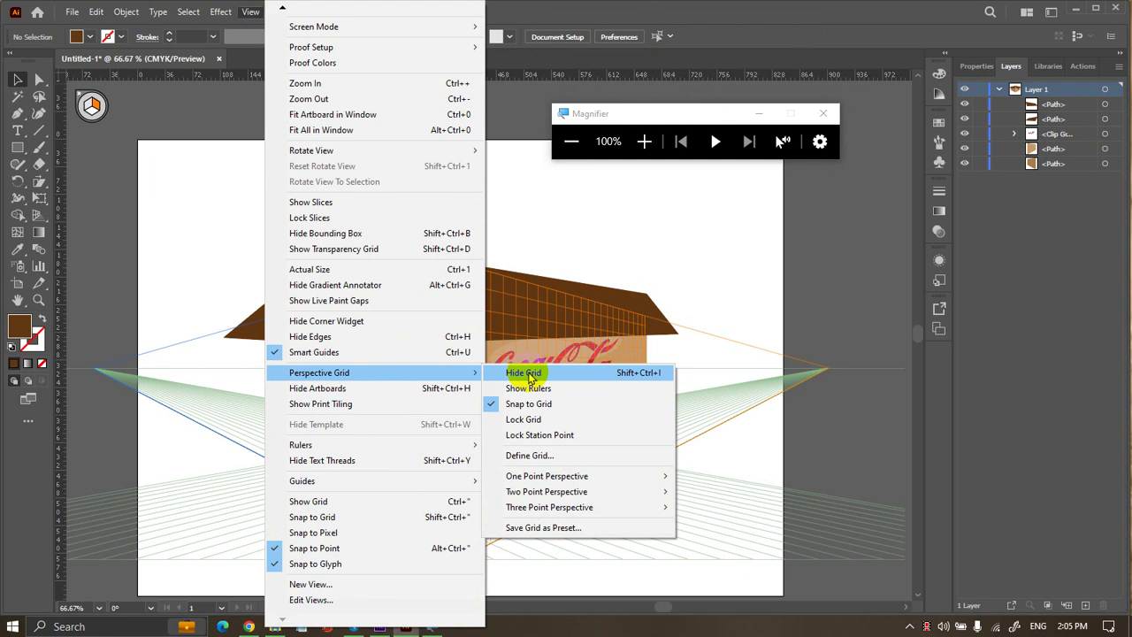
left_click(528, 372)
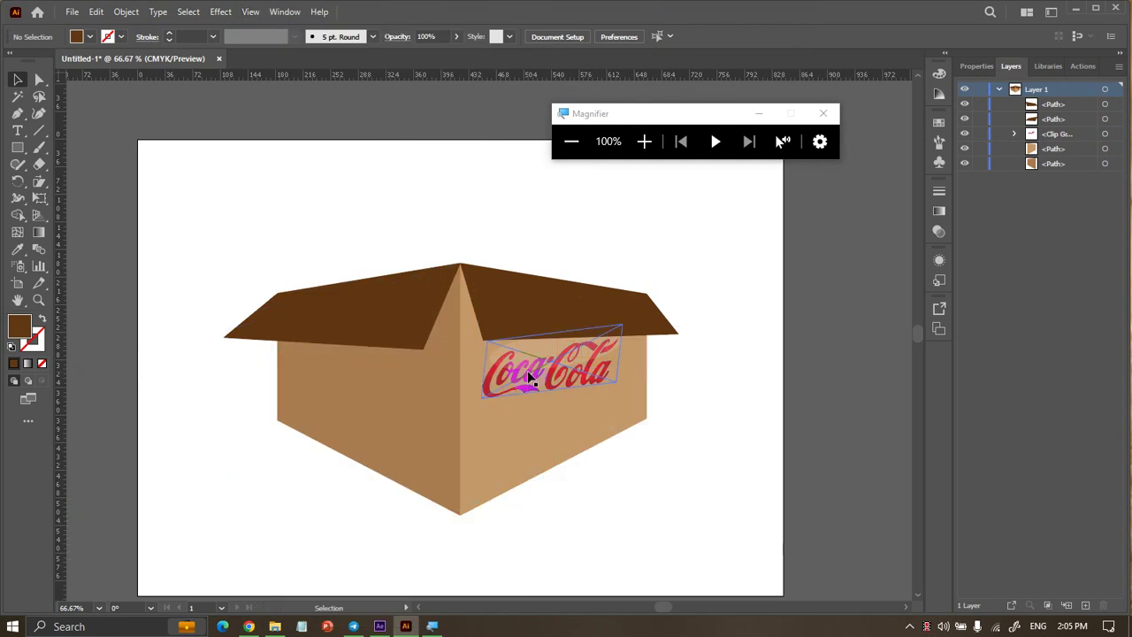
Isolate the logo clip group and nudge the Coca-Cola image down-right
left_click_drag(579, 382, 587, 400)
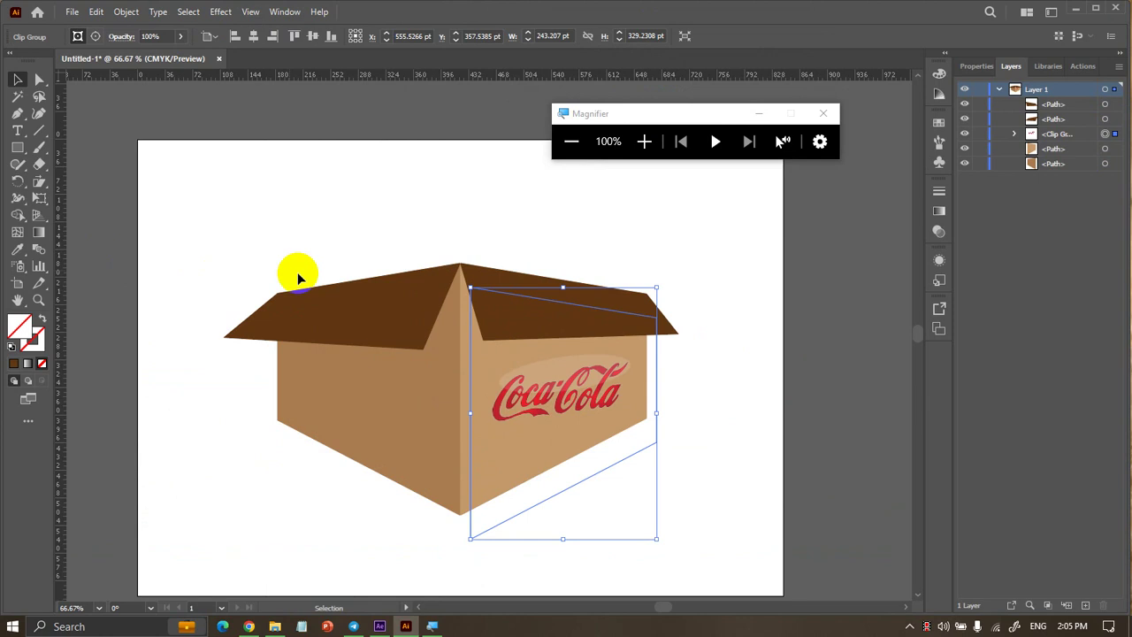
left_click(746, 355)
left_click(561, 379)
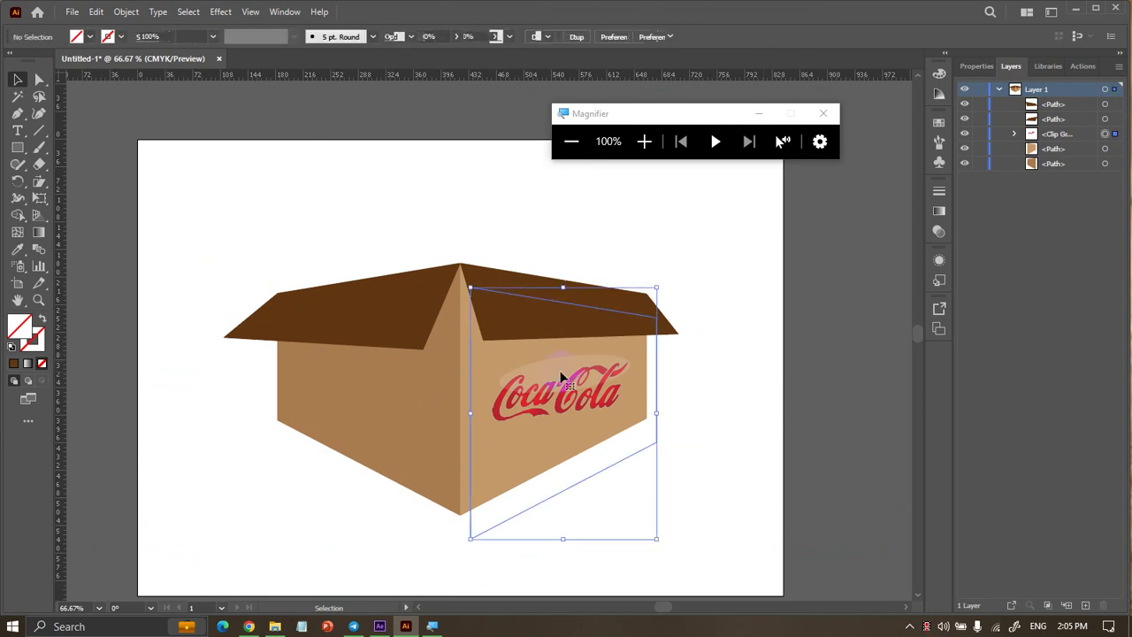
double_click(549, 379)
left_click(790, 392)
double_click(790, 392)
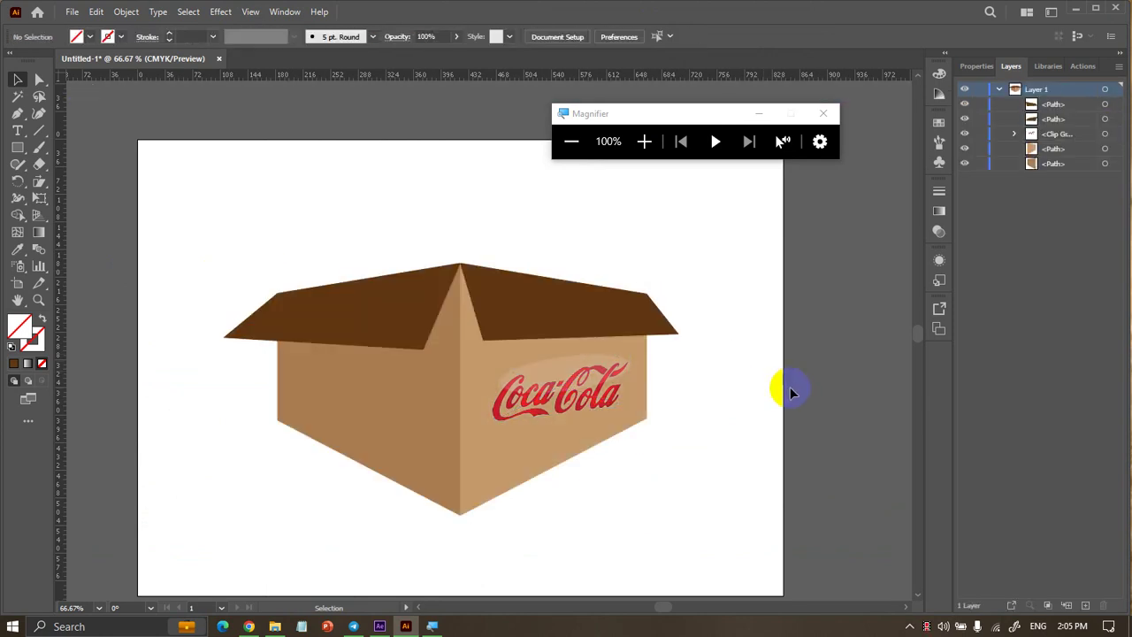
left_click(566, 371)
double_click(566, 371)
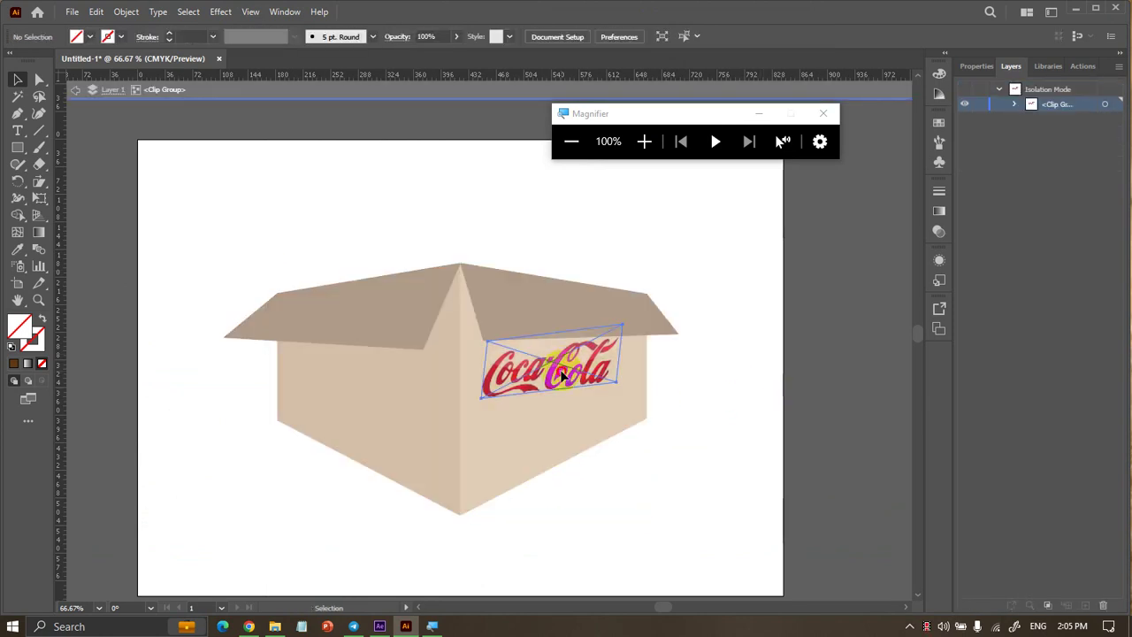
left_click_drag(567, 371, 575, 391)
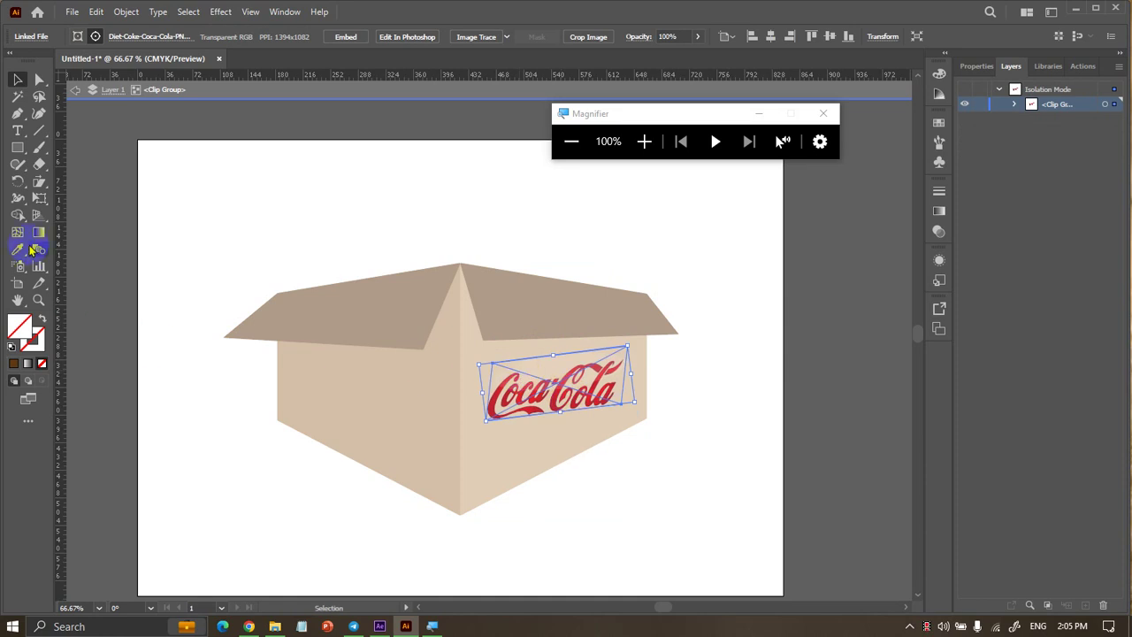
Shear the Coca-Cola logo to match the right face's slant, then exit isolation
left_click(39, 182)
mouse_move(556, 355)
left_mouse_down()
mouse_move(626, 348)
mouse_move(603, 350)
mouse_move(611, 343)
left_mouse_up()
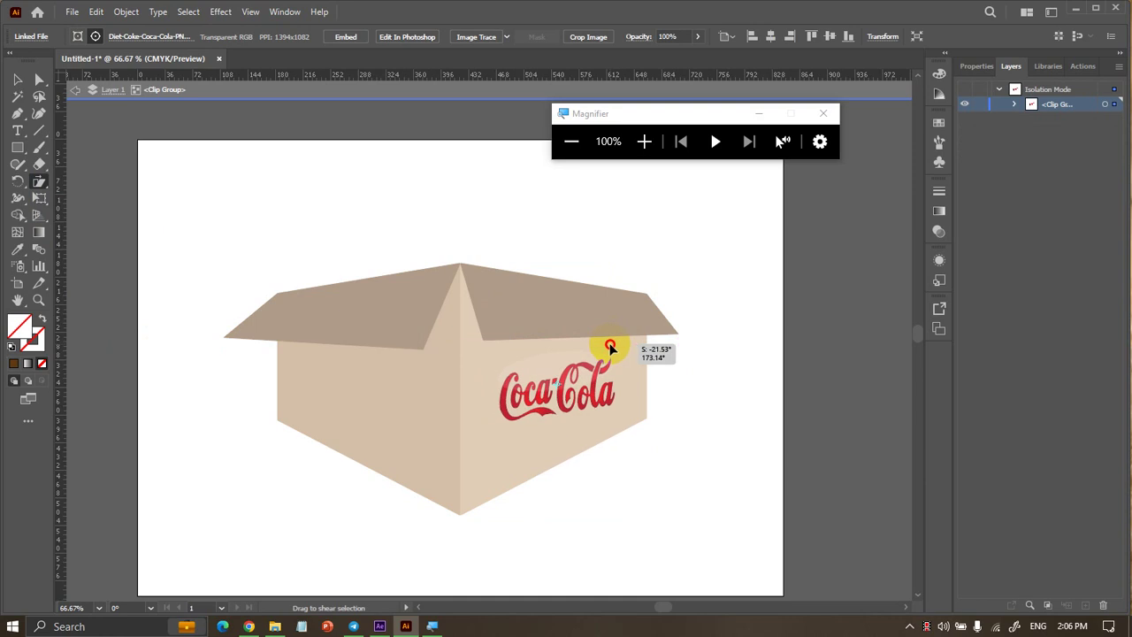
left_click_drag(611, 342, 610, 342)
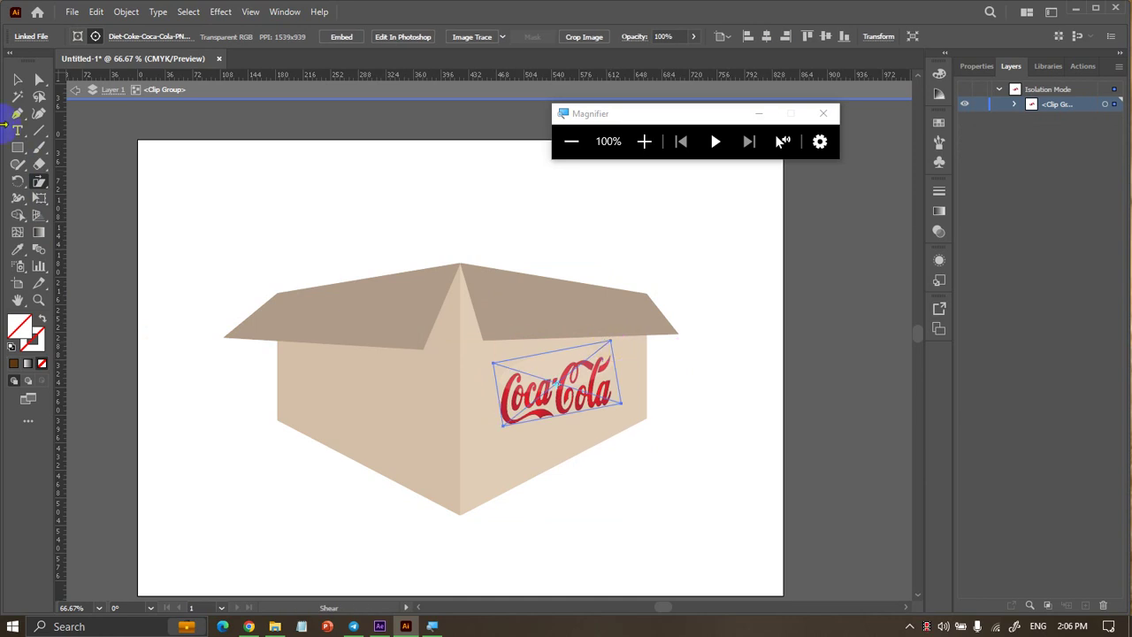
left_click(17, 79)
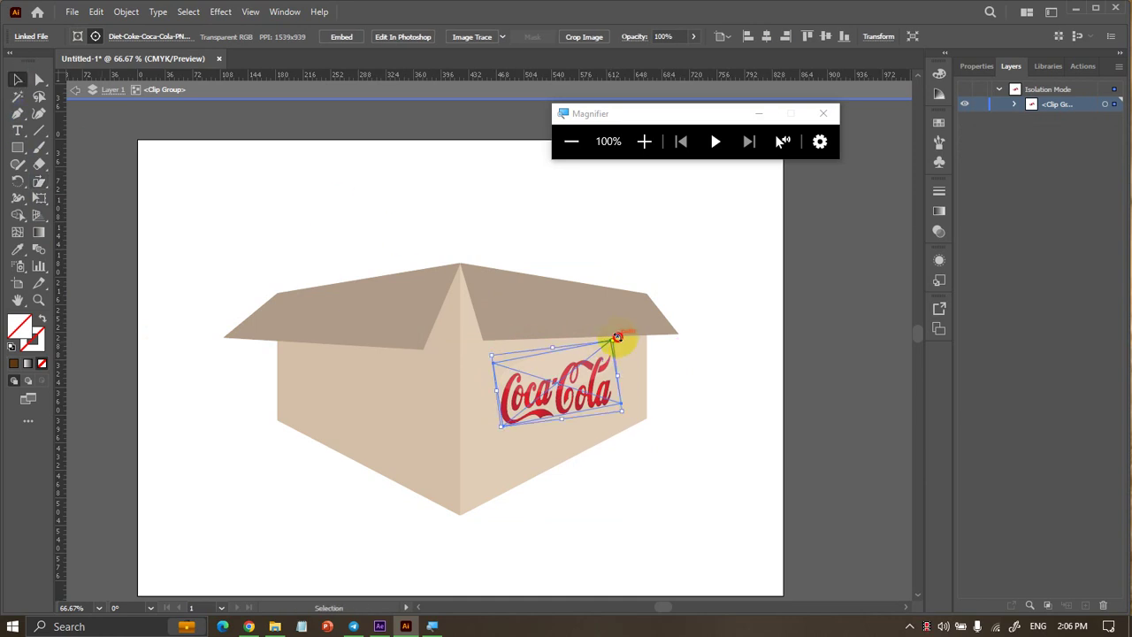
left_click(737, 332)
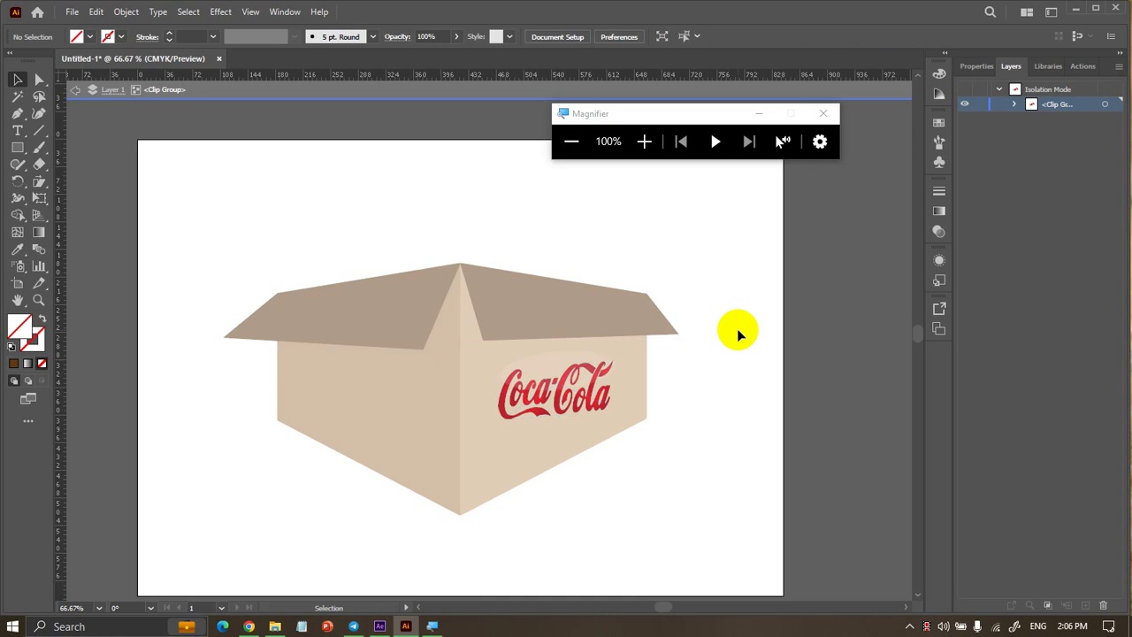
double_click(738, 332)
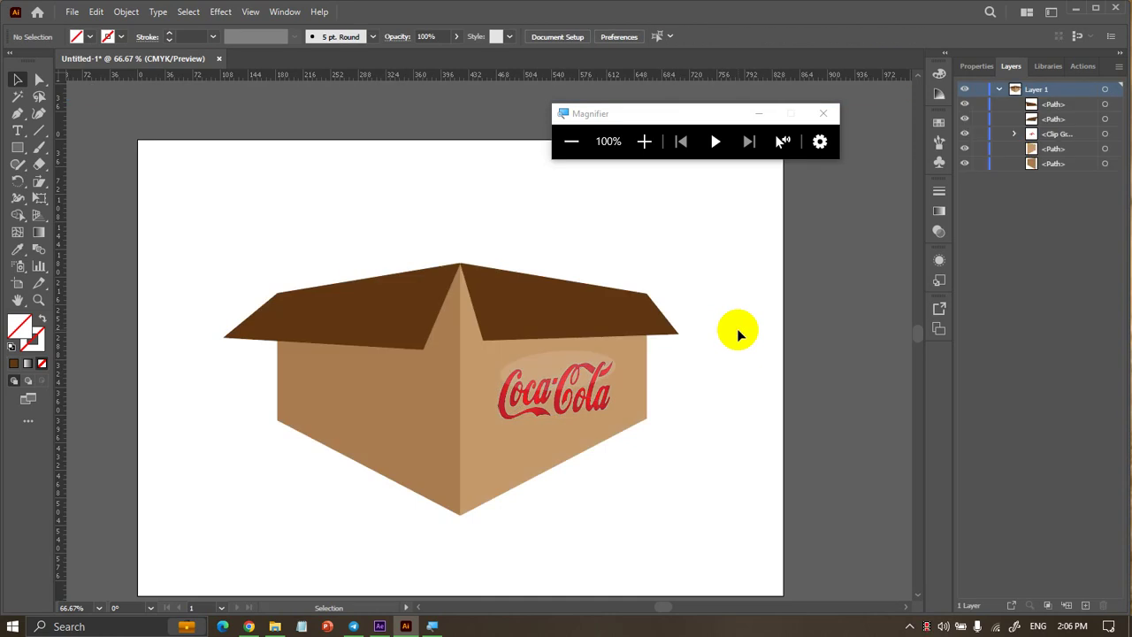
Rotate the logo about 8.66° inside its clip to follow the box edge
double_click(558, 392)
left_click(609, 361)
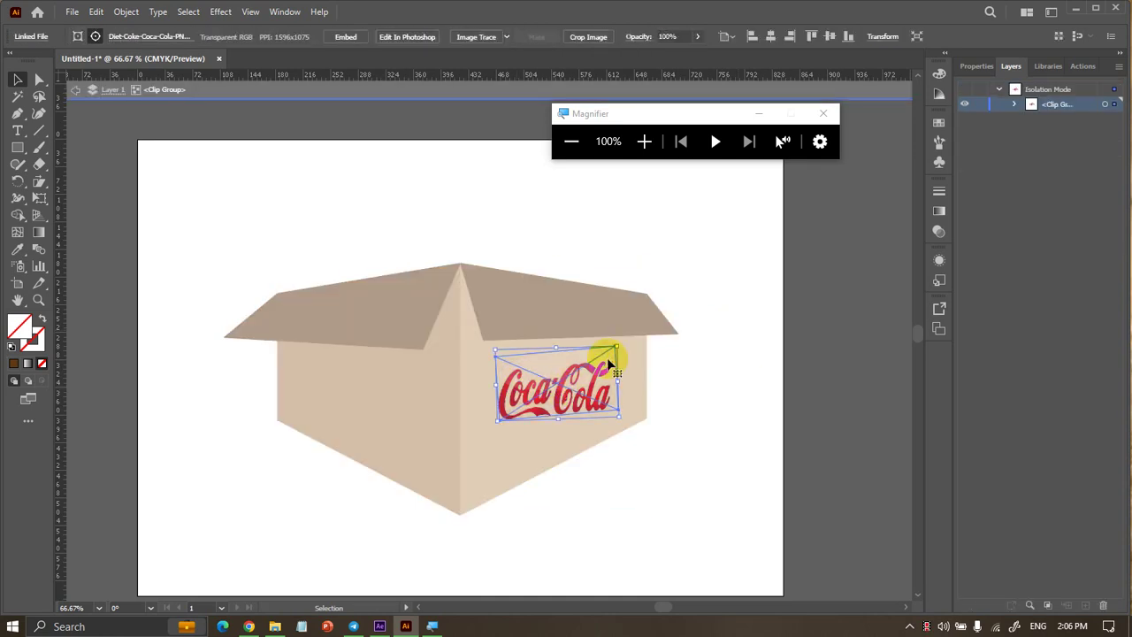
left_click_drag(622, 343, 622, 335)
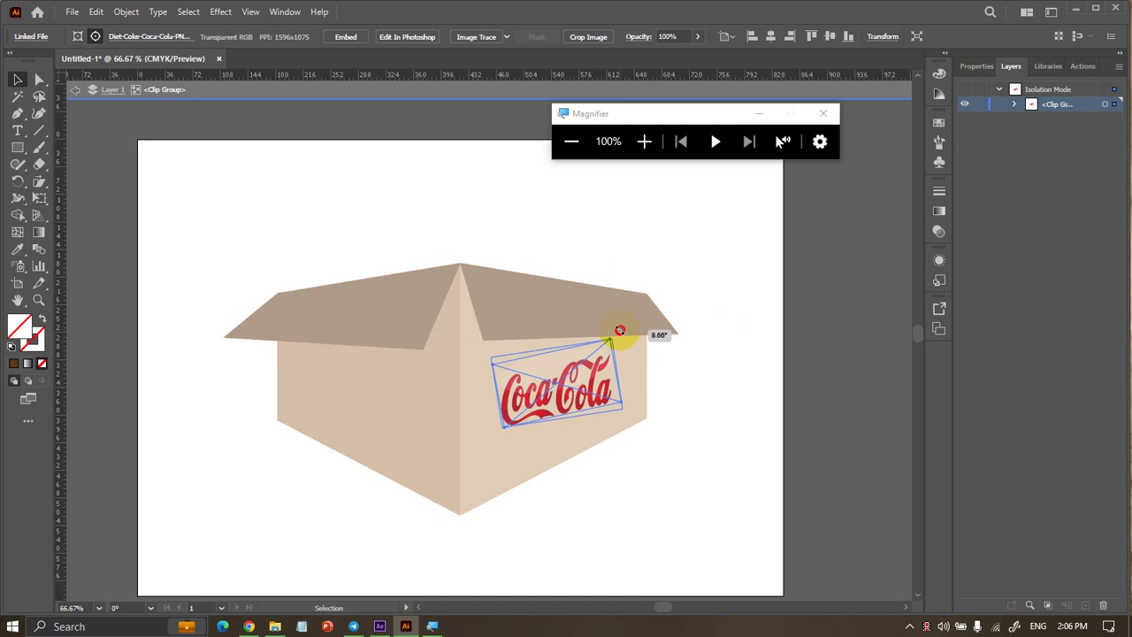
double_click(718, 345)
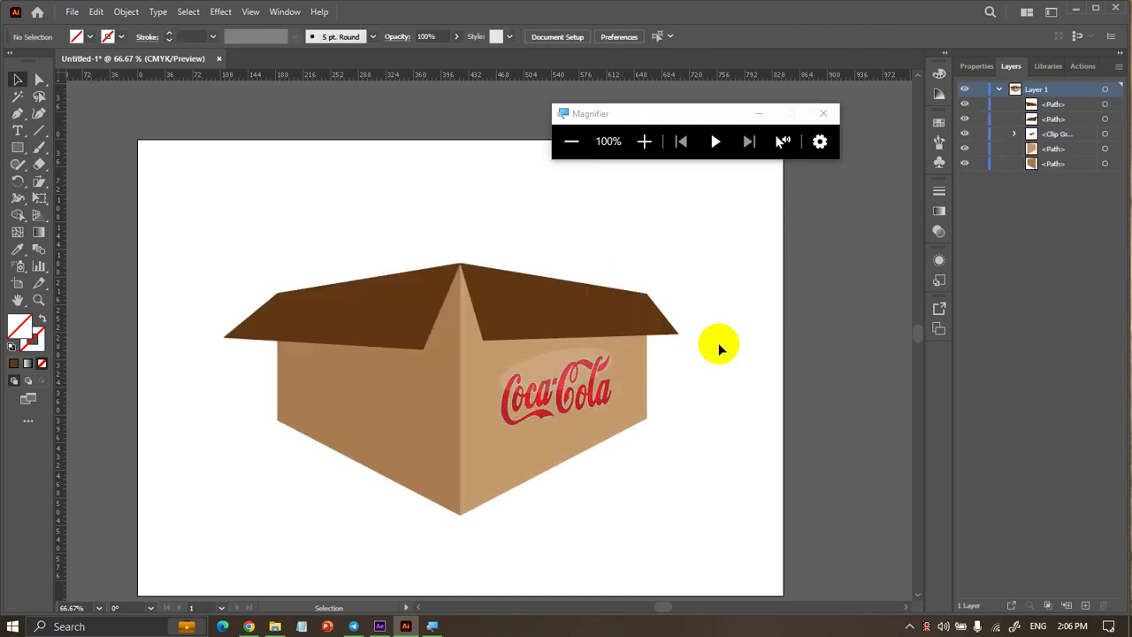
left_click(458, 359)
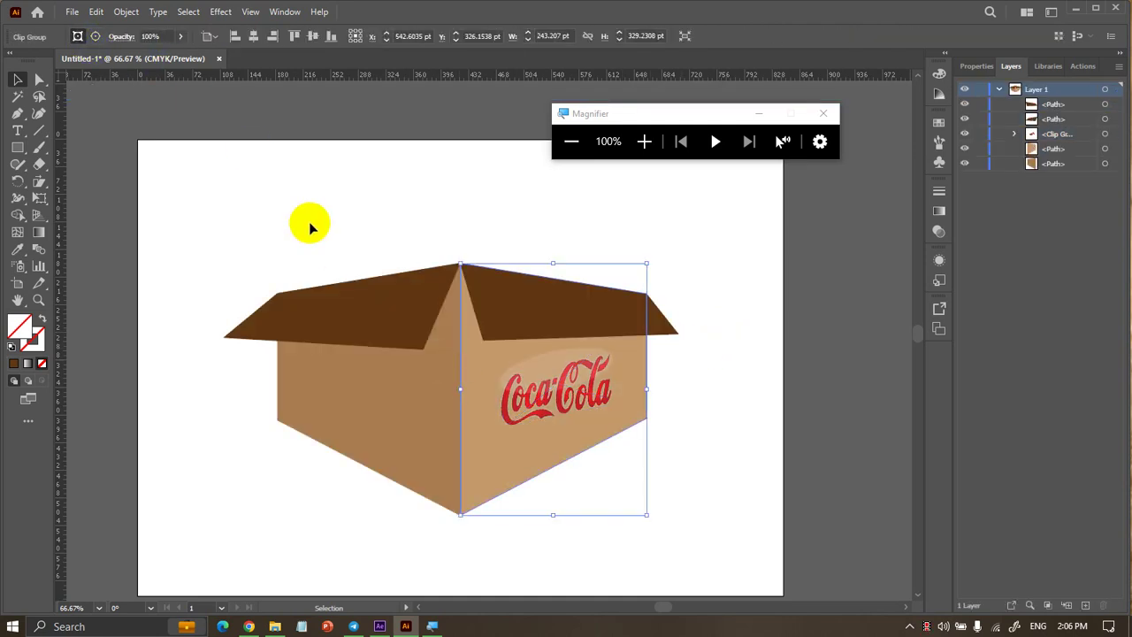
left_click(405, 416)
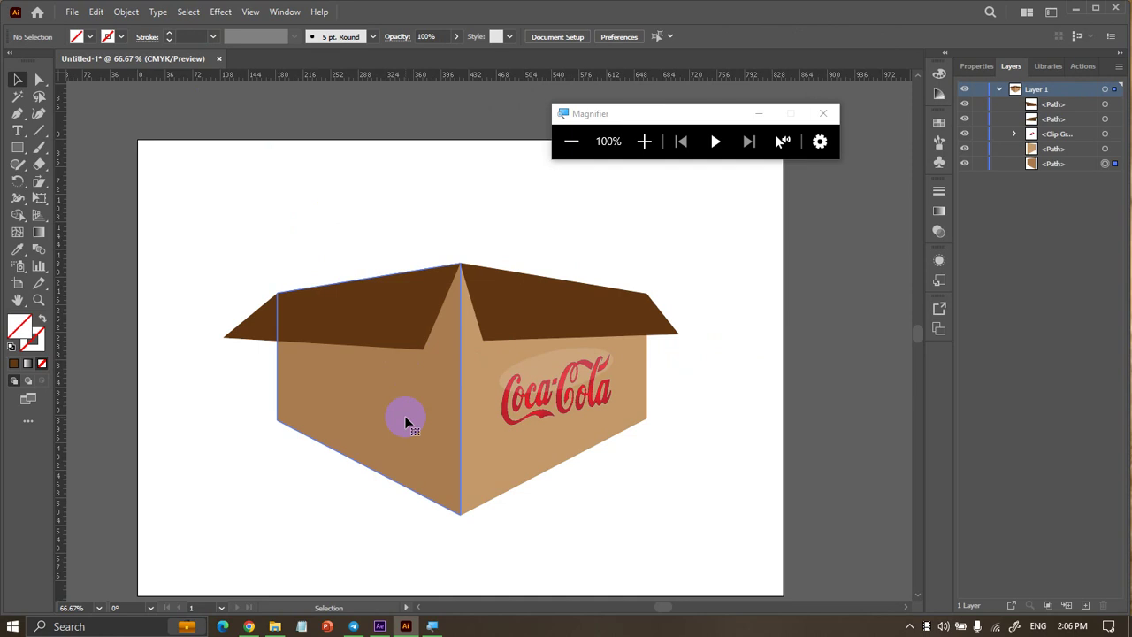
left_click(296, 180)
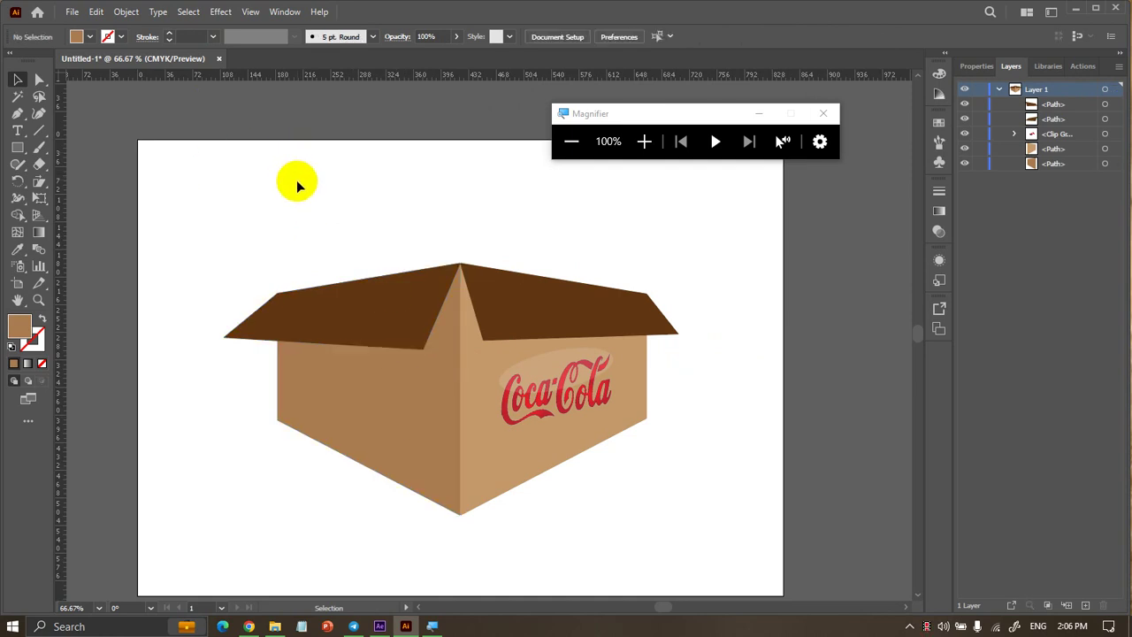
Show the perspective grid, place placeholder text on the left face, then remove it
left_click(36, 218)
left_click(19, 131)
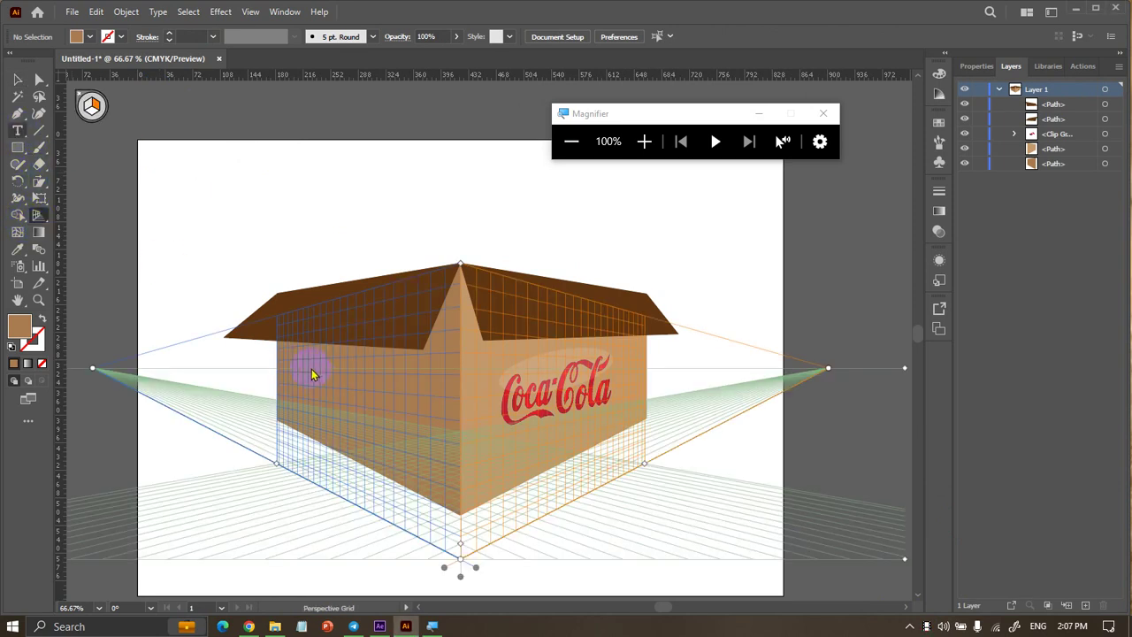
left_click(310, 376)
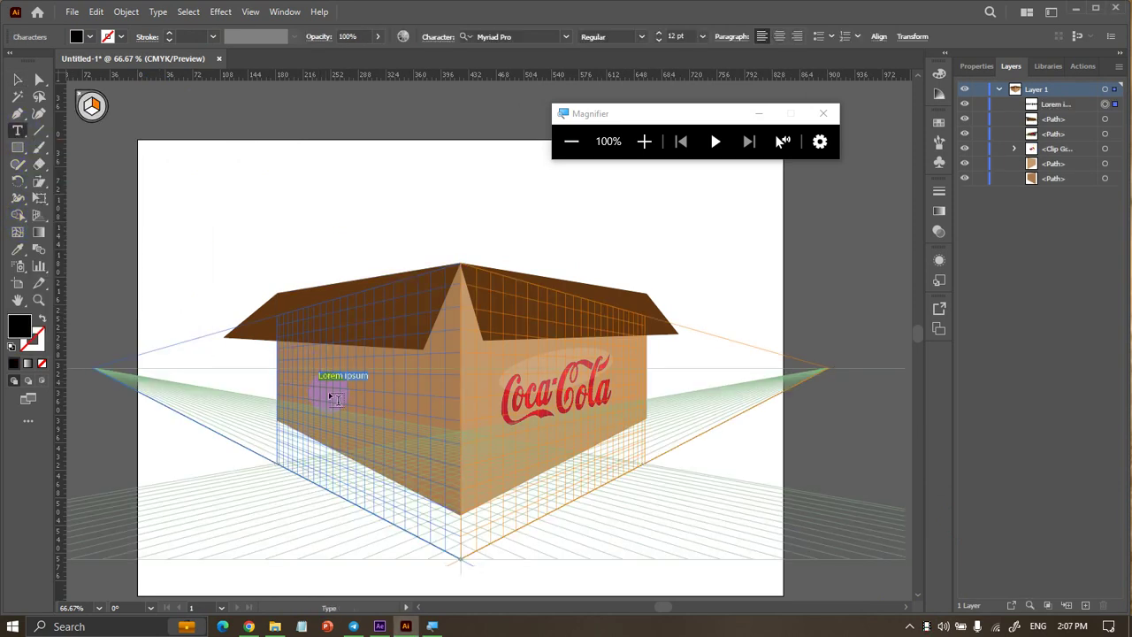
left_click_drag(345, 378, 324, 362)
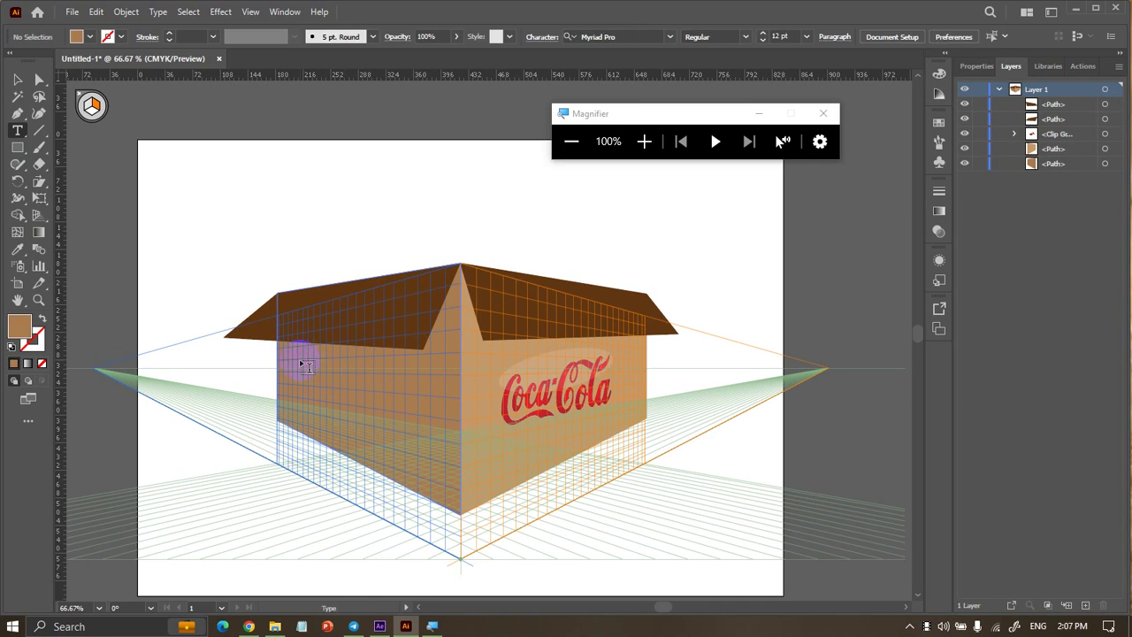
key("Escape")
Add 'Coca Coal' text on the left face, then delete it
left_click(287, 383)
type("Coca Coal")
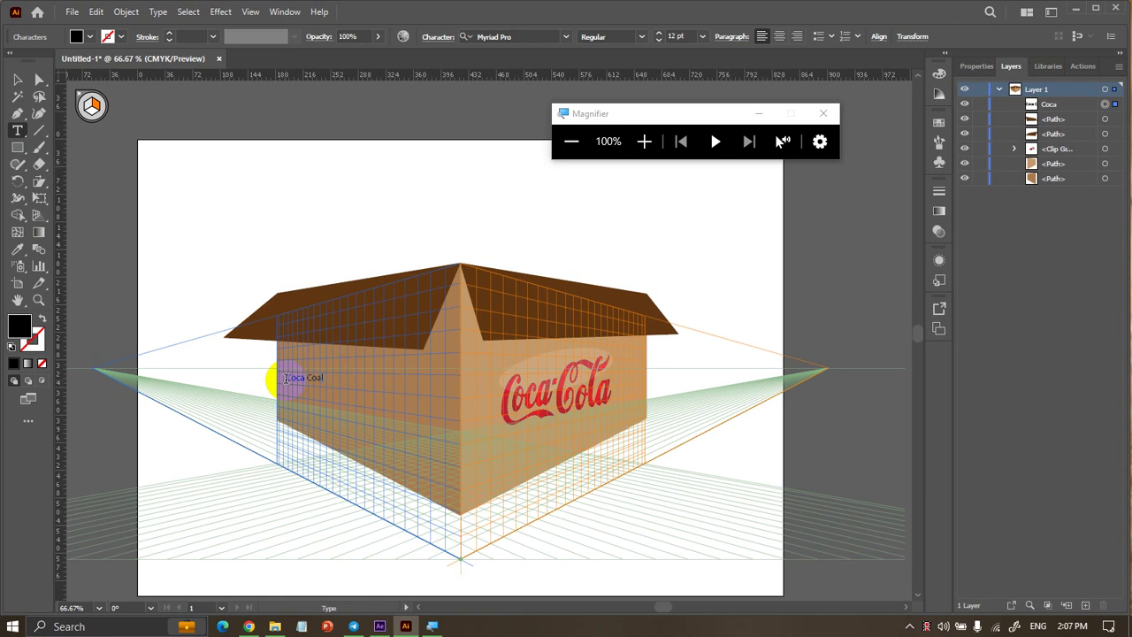
left_click(304, 228, "ctrl")
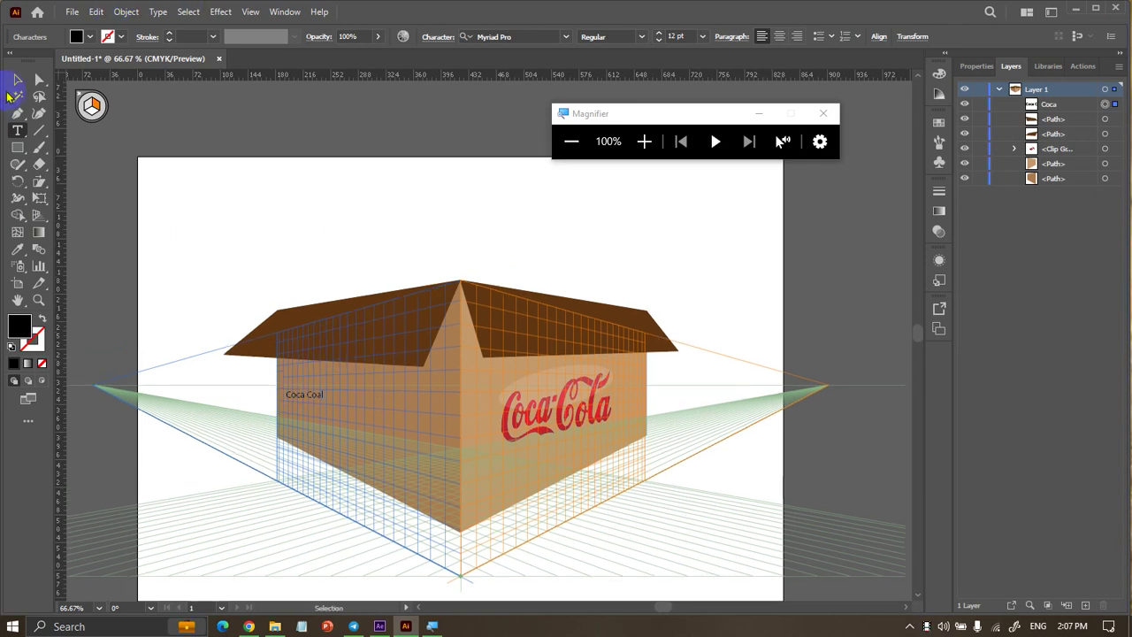
left_click(15, 80)
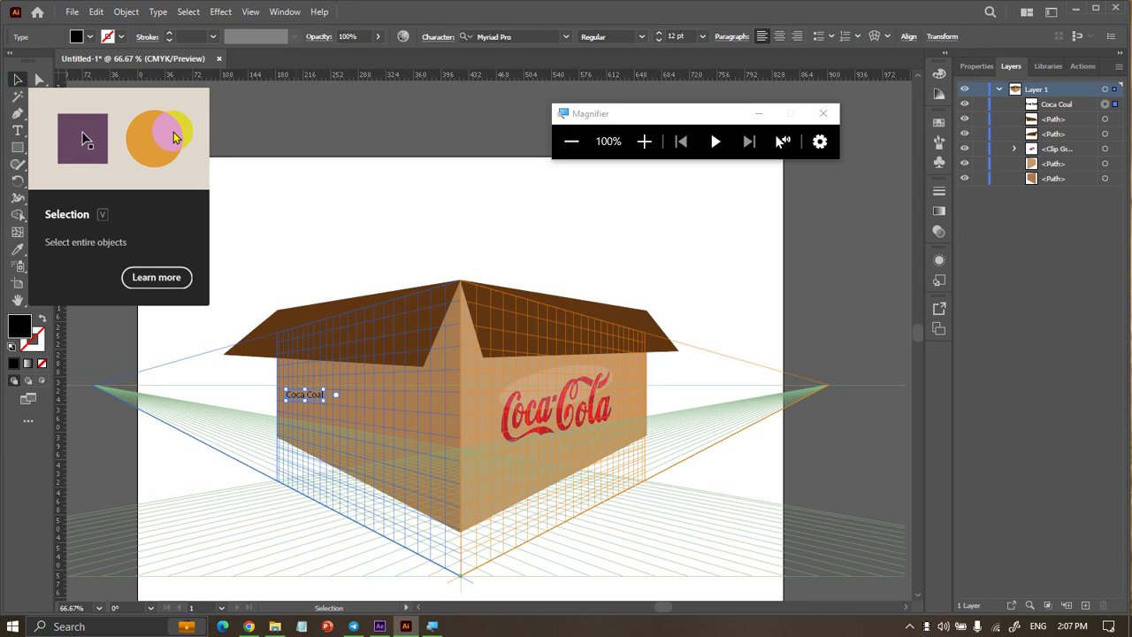
key("Delete")
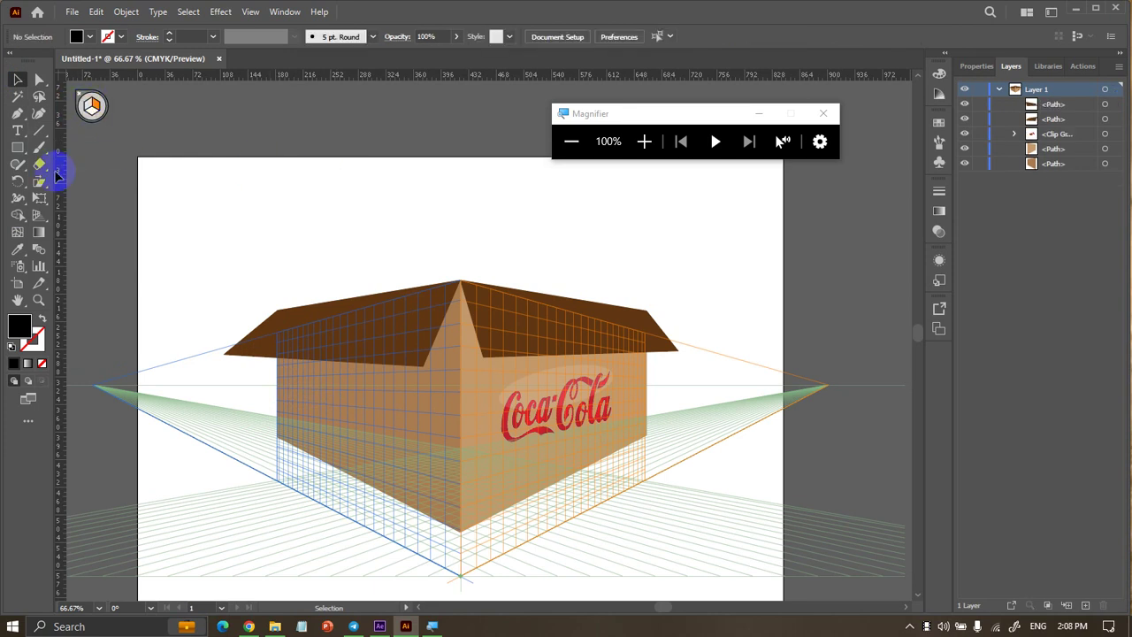
Undo text areas drawn on the box and delete stray text on the lid and left face
left_click(39, 214)
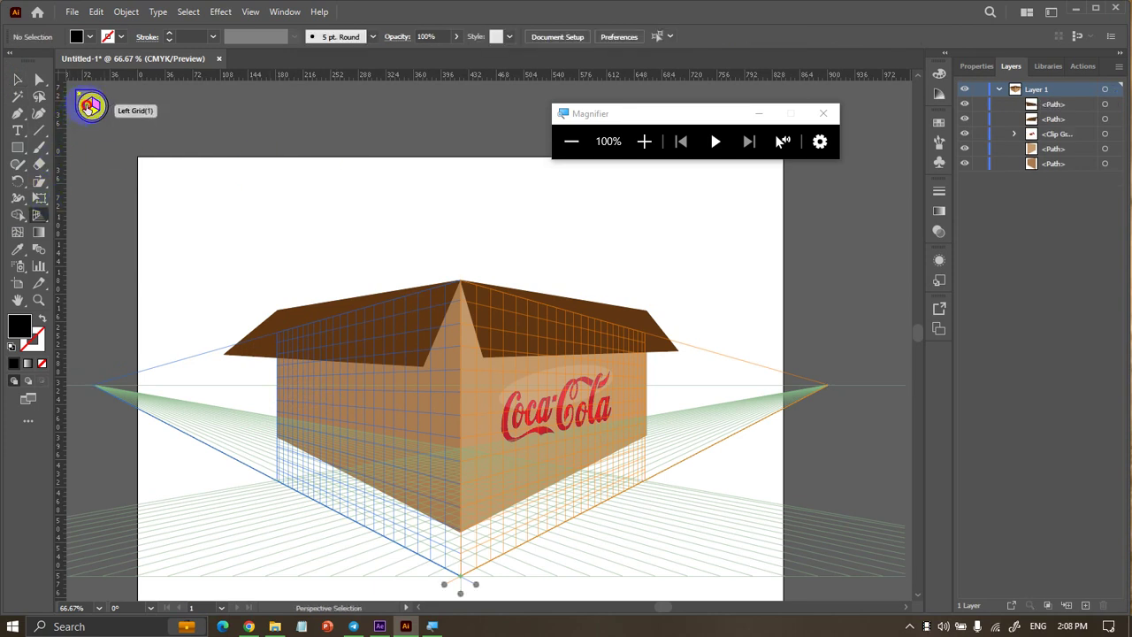
left_click(18, 131)
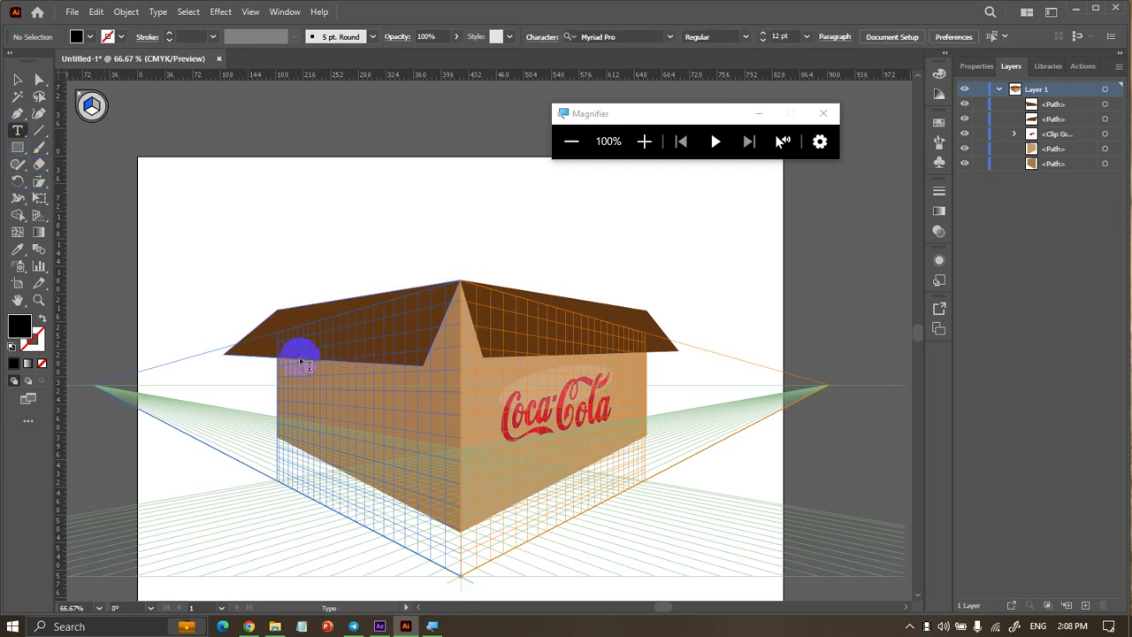
left_click_drag(283, 352, 421, 457)
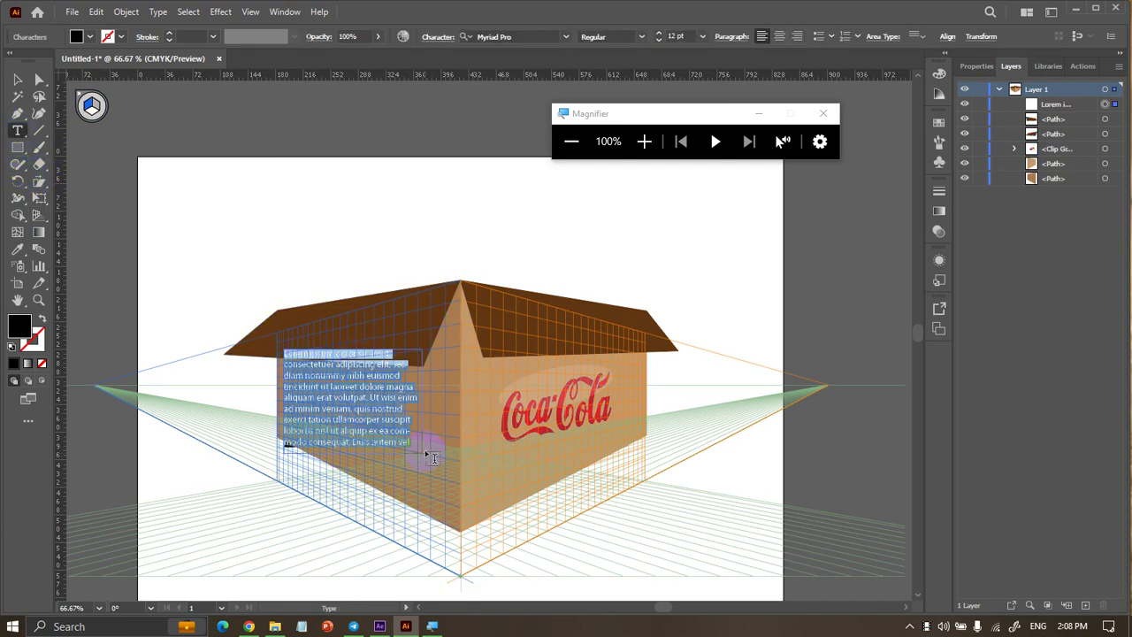
key("ctrl+z")
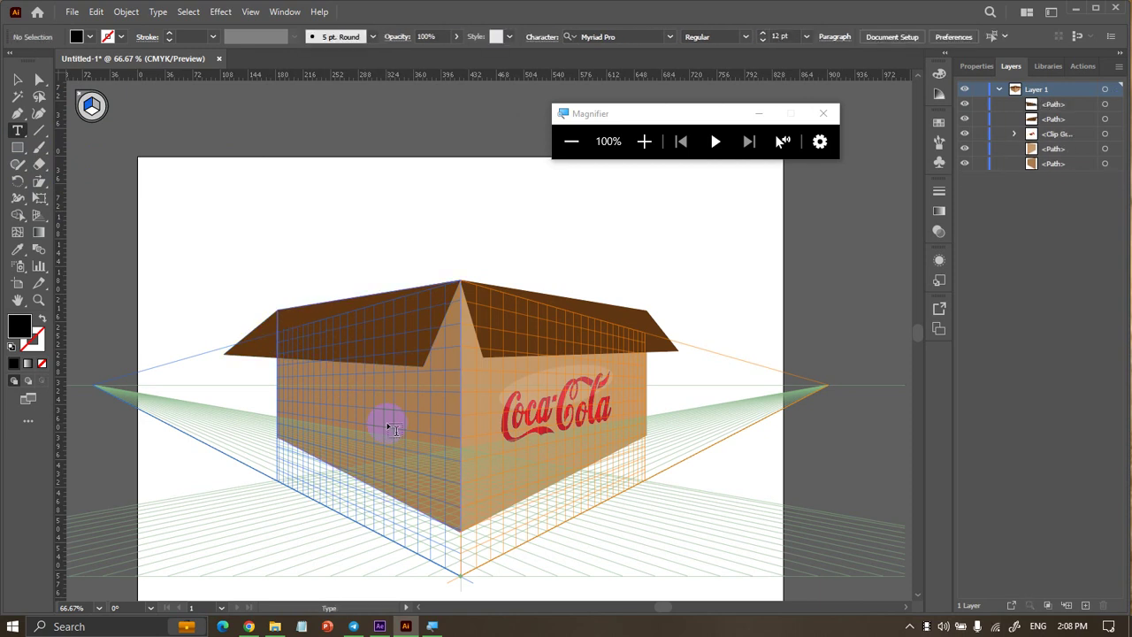
left_click_drag(459, 504, 310, 336)
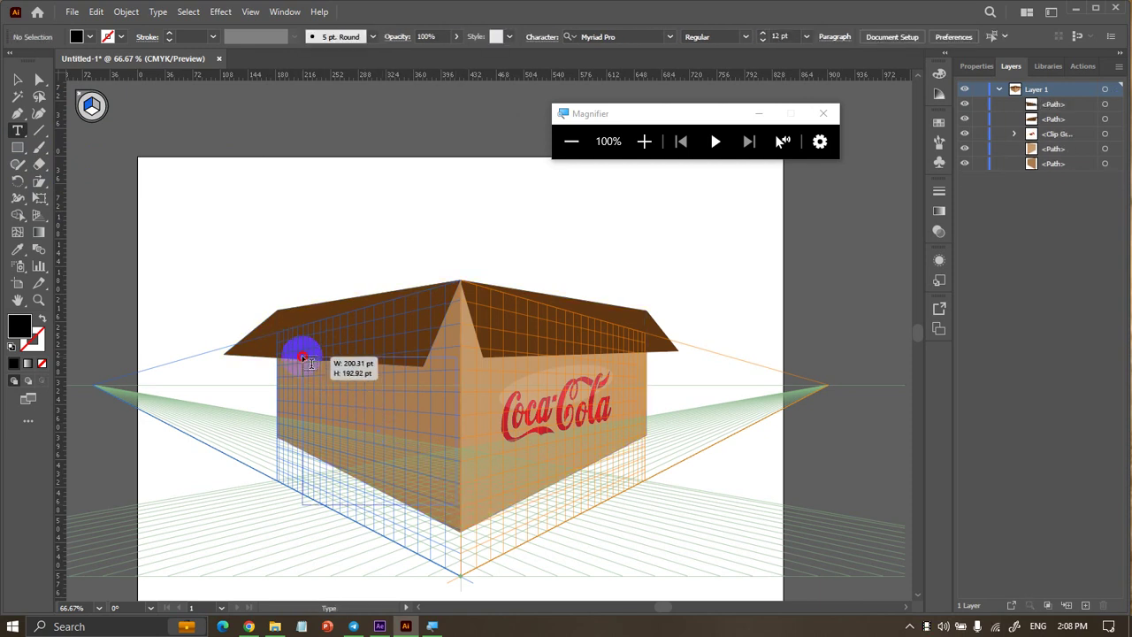
key("ctrl+z")
left_click(459, 279)
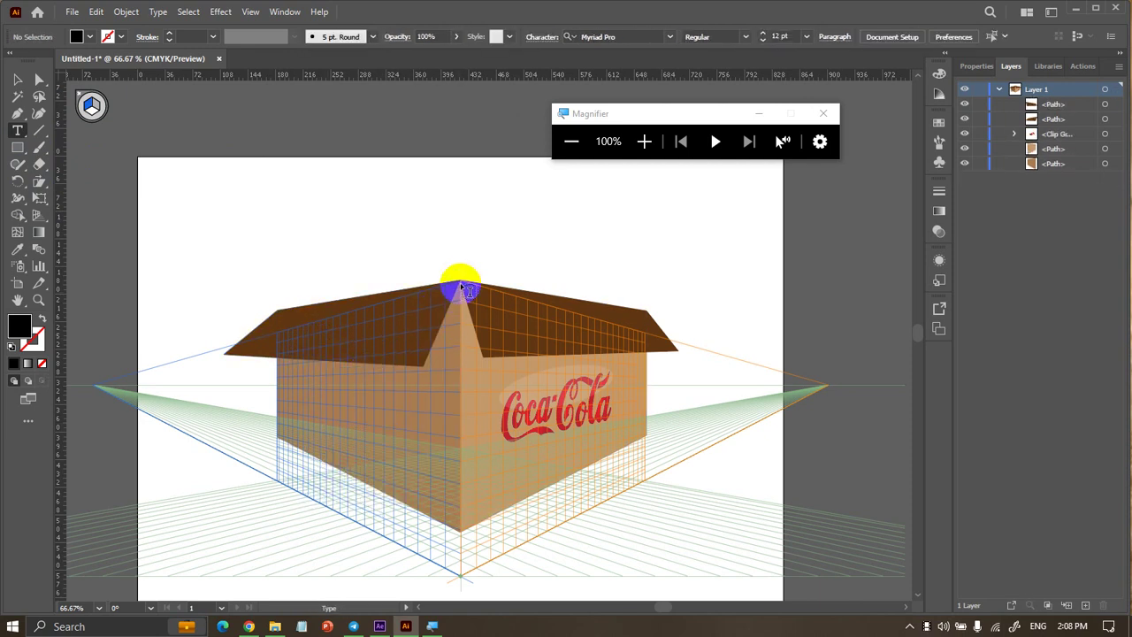
key("Escape")
key("Delete")
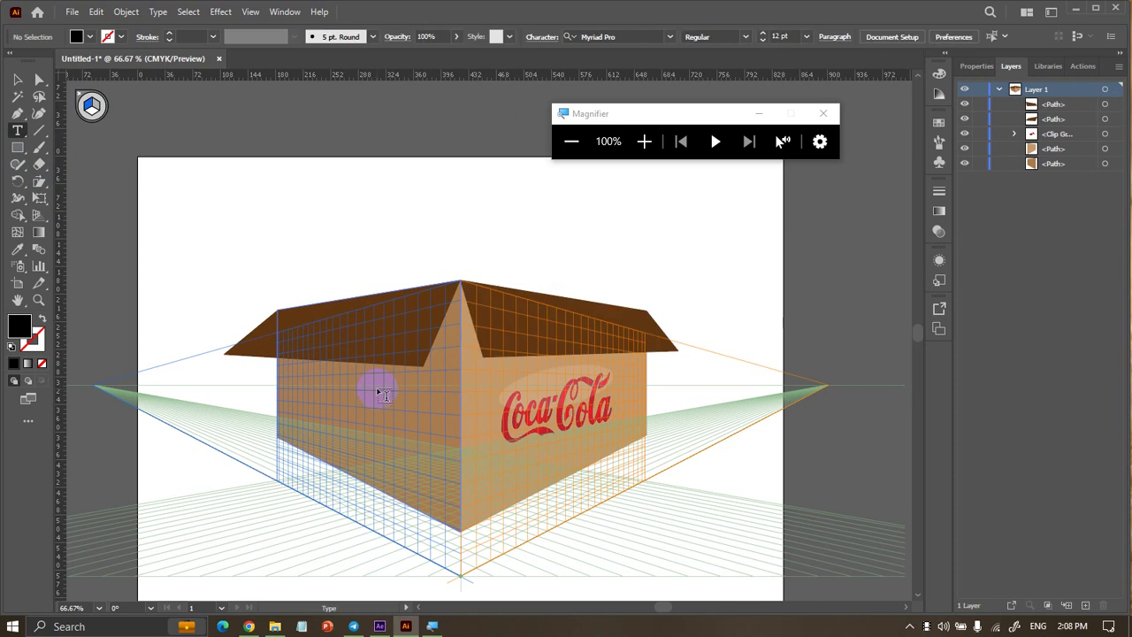
left_click(384, 395)
key("Escape")
key("Delete")
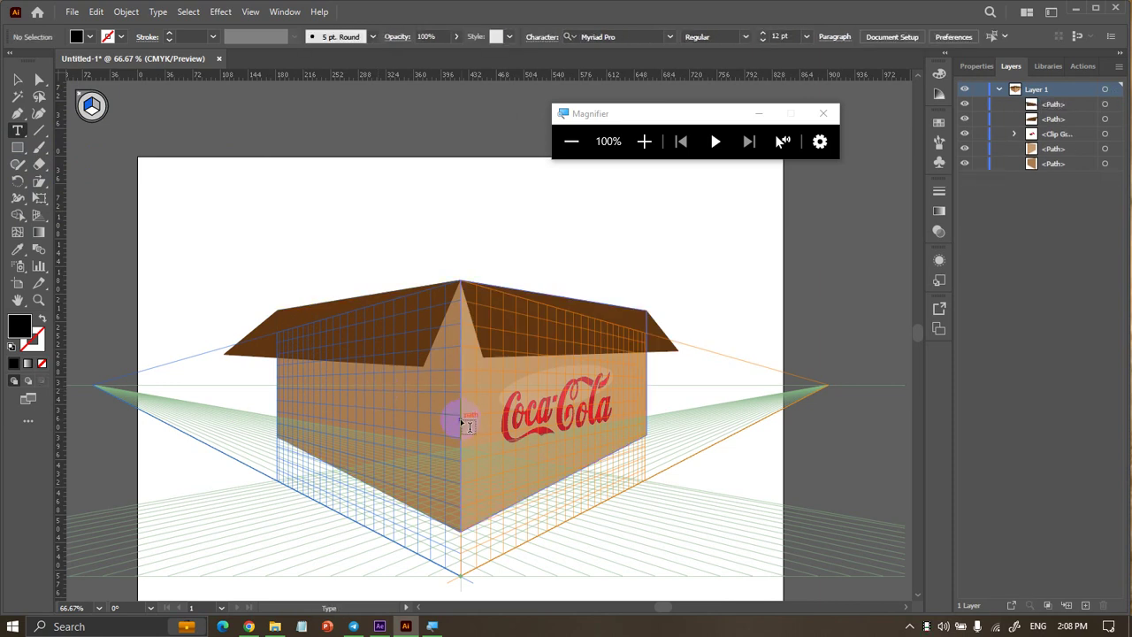
Undo text placed in the flap and create point text on the blank artboard above the box
left_click(492, 346, "ctrl")
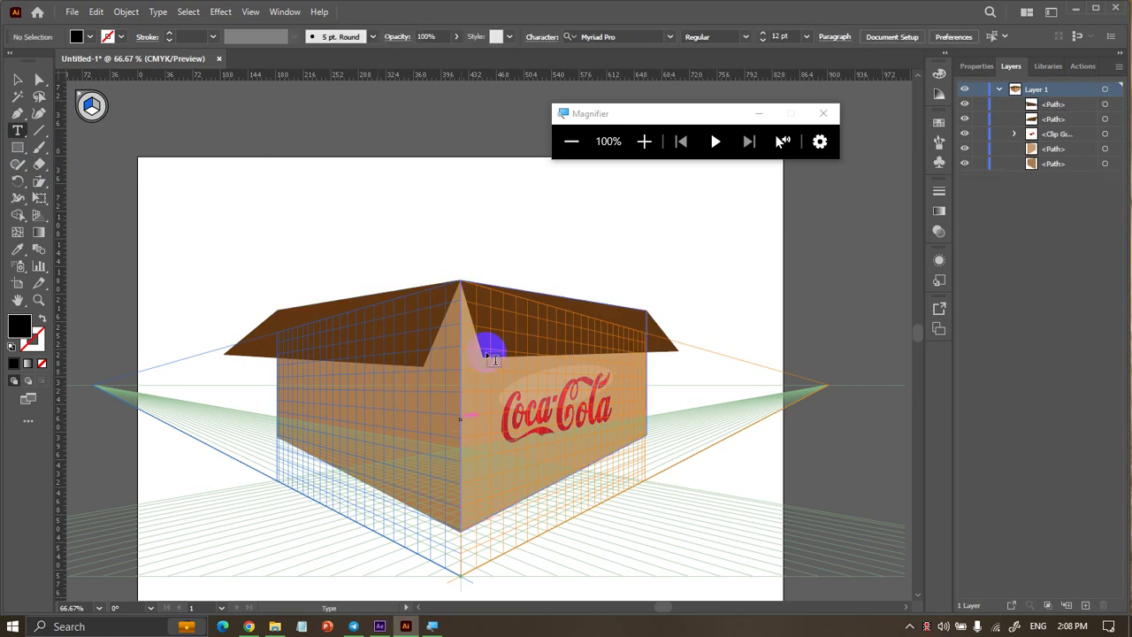
left_click(679, 341, "ctrl")
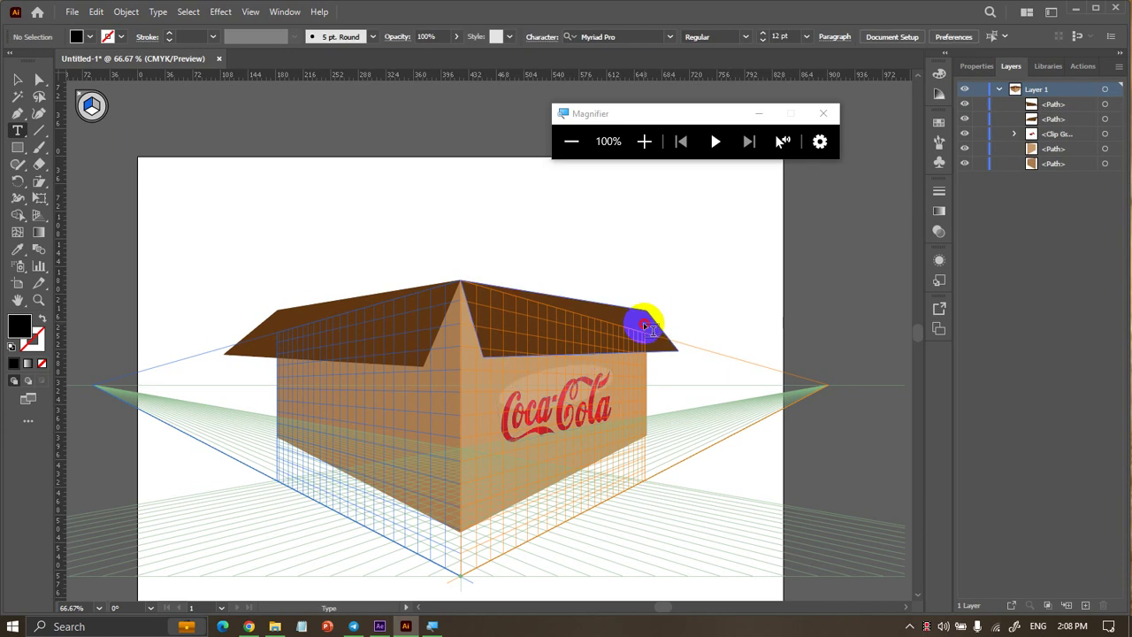
left_click(674, 356)
key("ctrl+z")
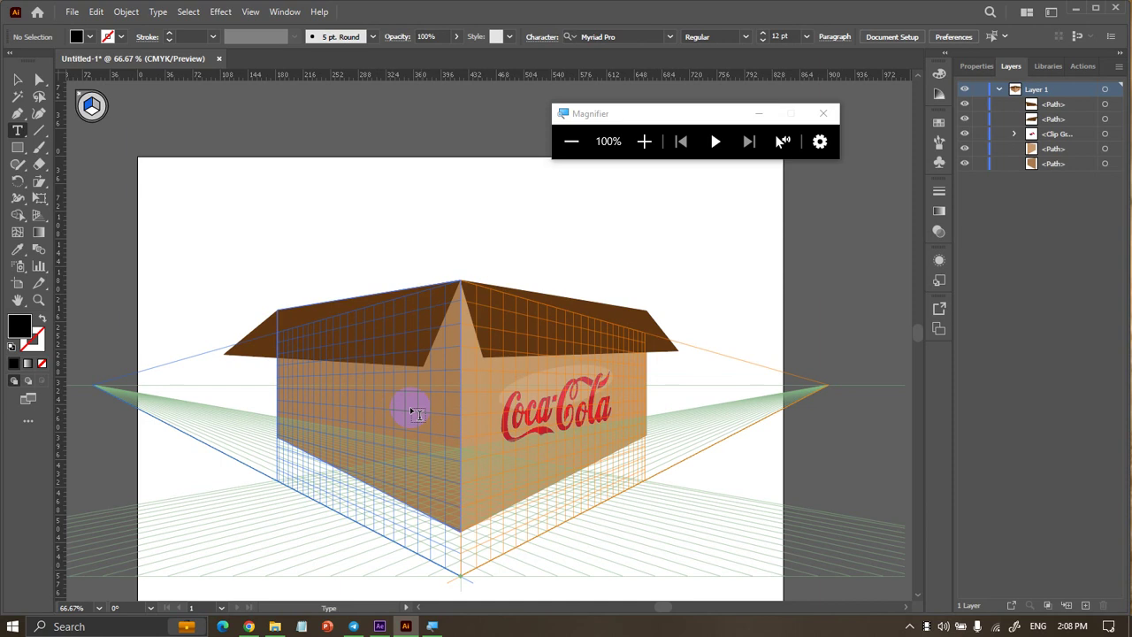
left_click(210, 214)
type("Coca Cola")
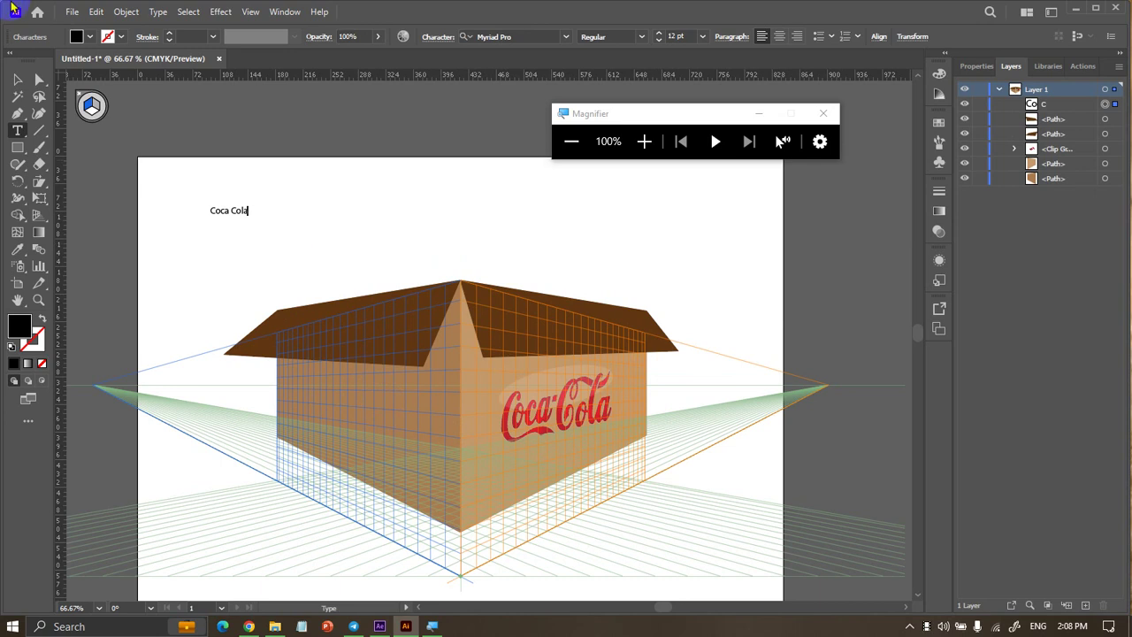
Scale the Coca Cola text onto the left face at about 47.6 pt and start shearing it
left_click(16, 80)
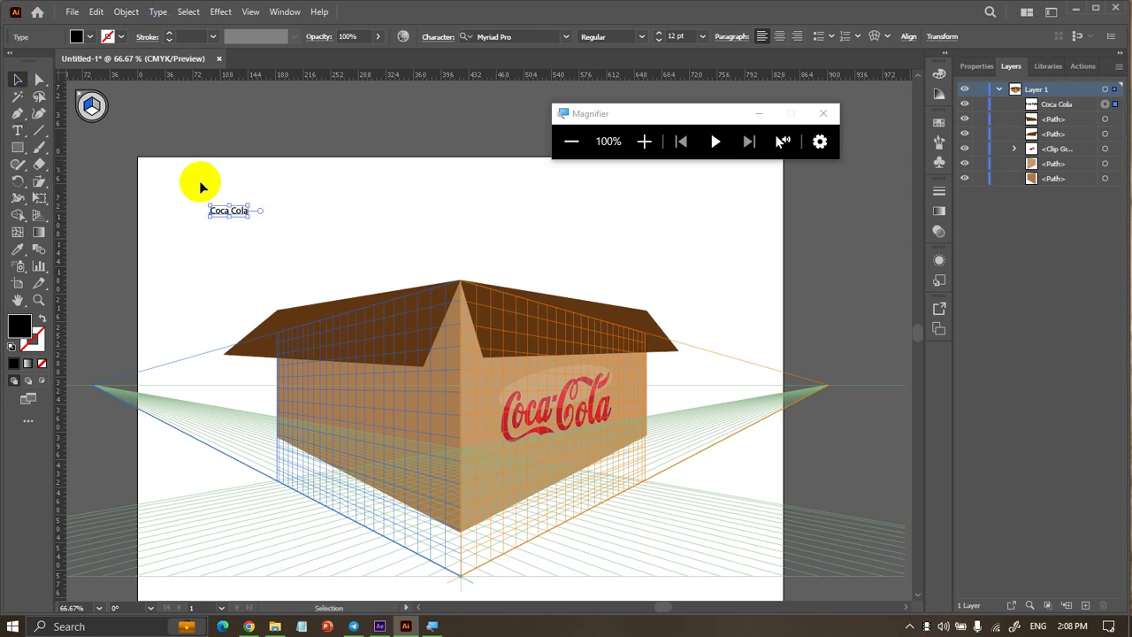
mouse_move(248, 218)
left_mouse_down()
mouse_move(443, 290)
mouse_move(437, 260)
mouse_move(417, 373)
mouse_move(457, 399)
mouse_move(454, 374)
mouse_move(430, 403)
left_mouse_up()
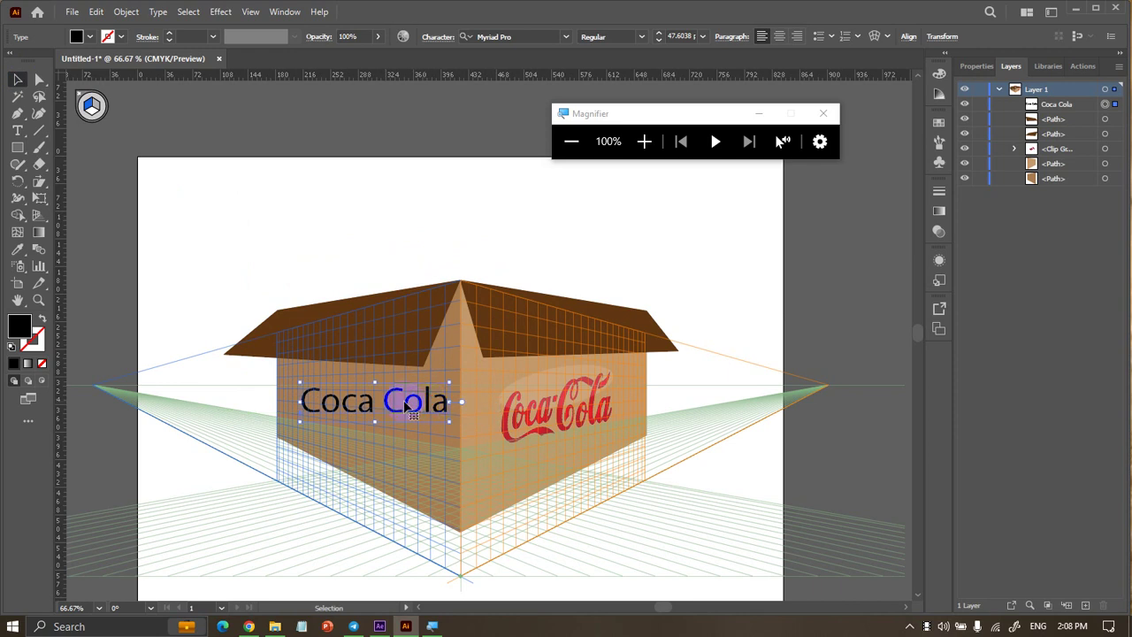
left_click(39, 181)
left_click(305, 389)
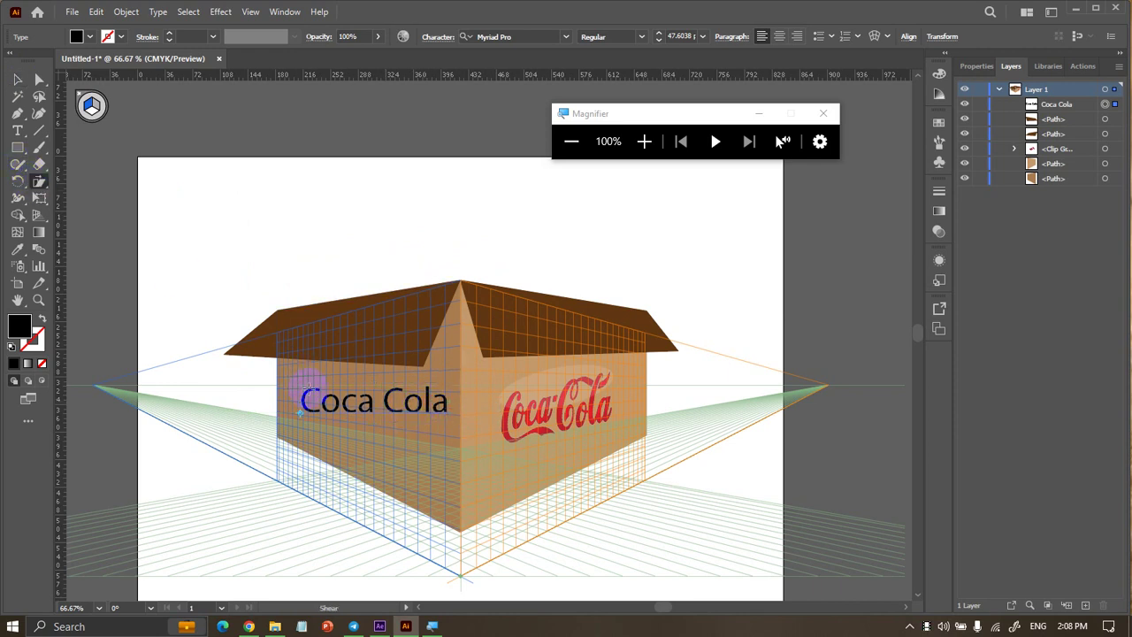
left_click_drag(299, 412, 416, 398)
Shear the Coca Cola text to slant along the left face's perspective
left_click(401, 423)
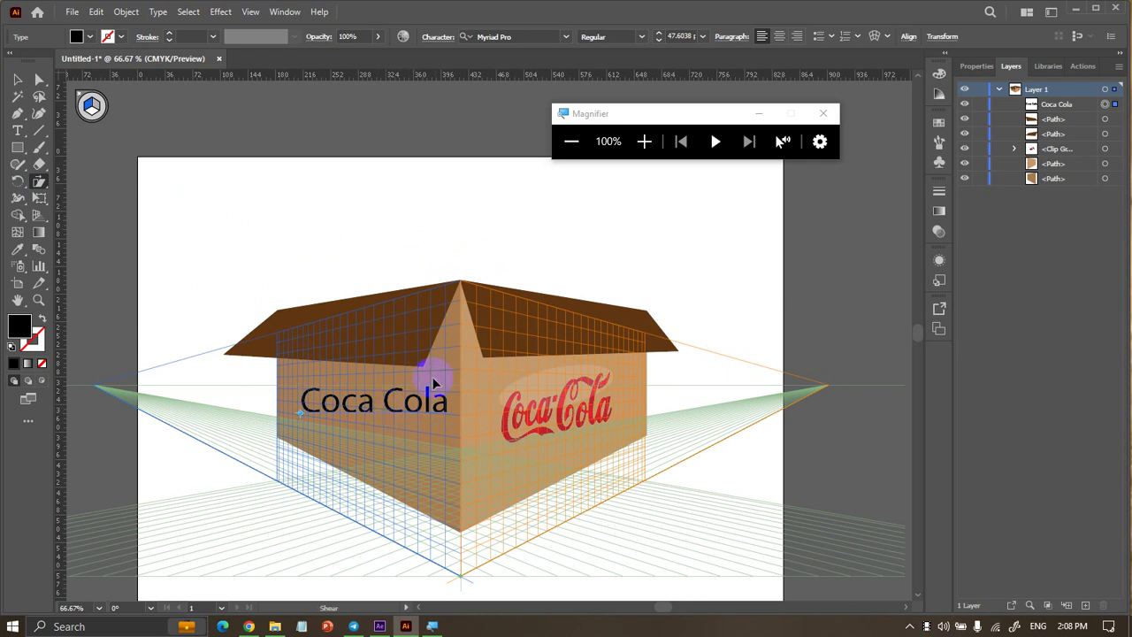
mouse_move(446, 400)
left_mouse_down()
mouse_move(402, 394)
mouse_move(445, 437)
left_mouse_up()
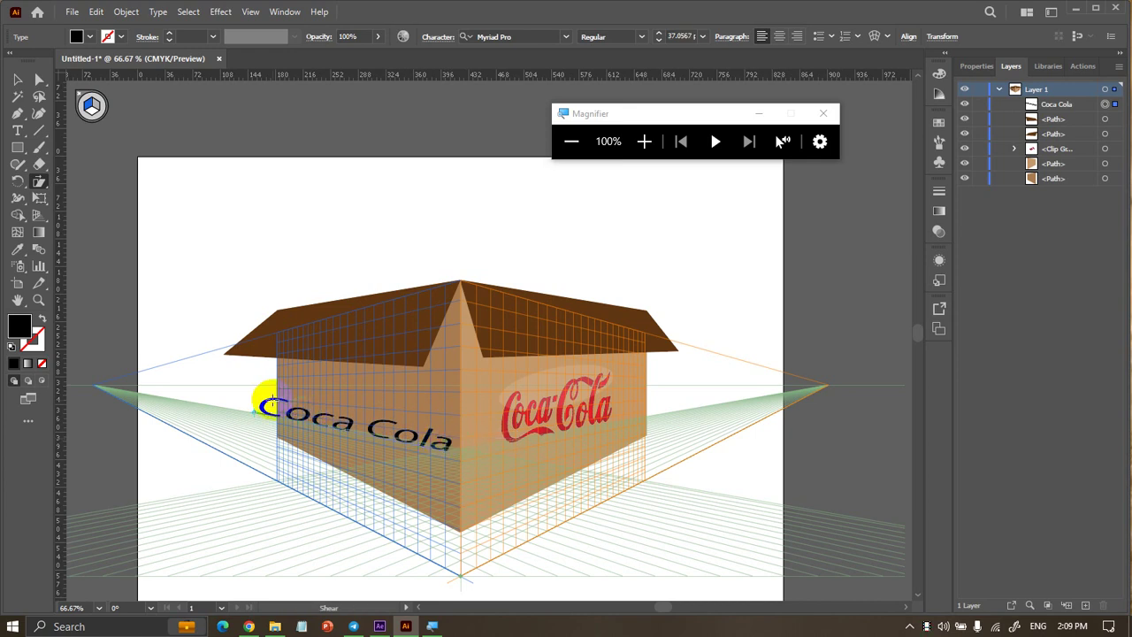
mouse_move(264, 400)
left_mouse_down()
mouse_move(276, 392)
mouse_move(266, 397)
left_mouse_up()
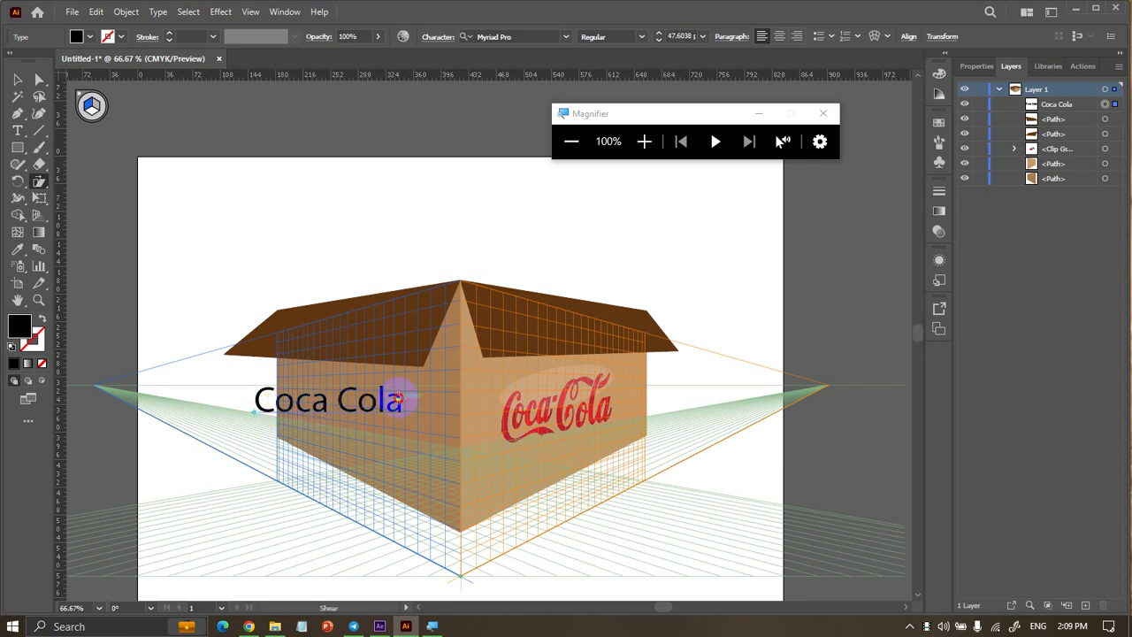
left_click_drag(399, 400, 442, 438)
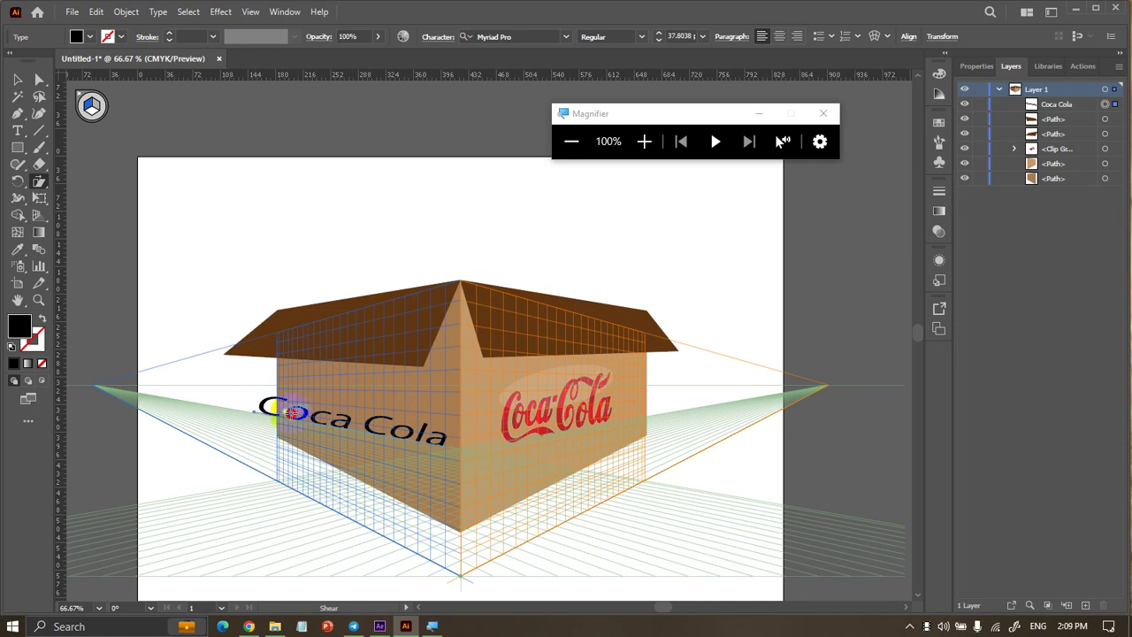
left_click_drag(279, 403, 280, 401)
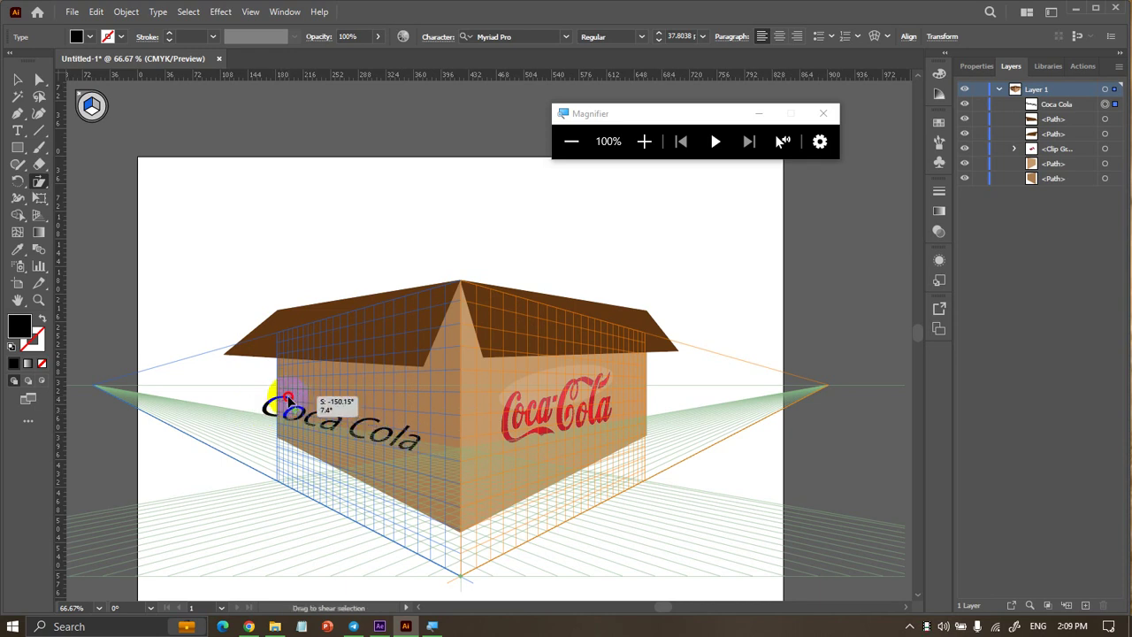
left_click_drag(277, 400, 280, 403)
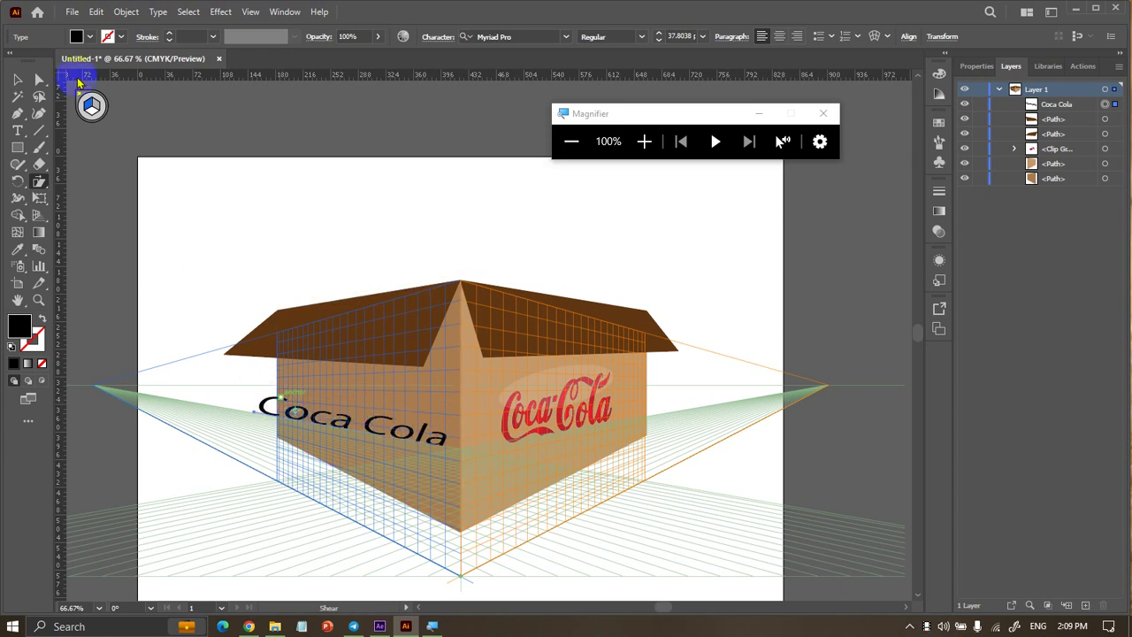
Move and shrink the Coca Cola text to about 30.16 pt within the left face
left_click(18, 80)
left_click_drag(370, 433, 475, 423)
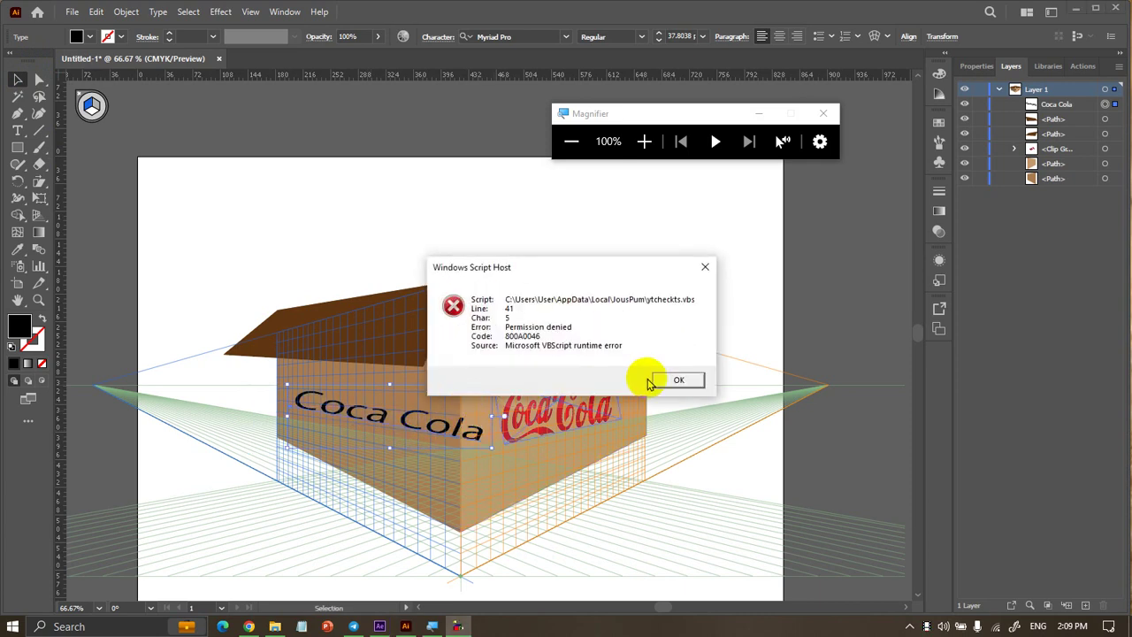
left_click(672, 380)
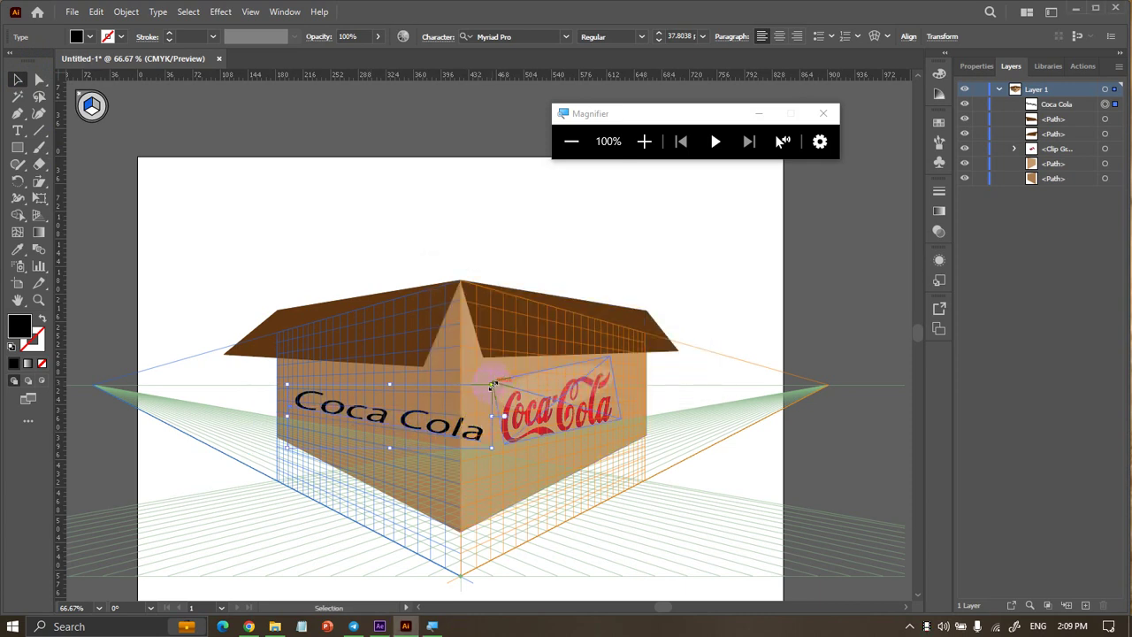
mouse_move(495, 383)
left_mouse_down()
mouse_move(428, 436)
mouse_move(423, 417)
left_mouse_up()
left_click(435, 191)
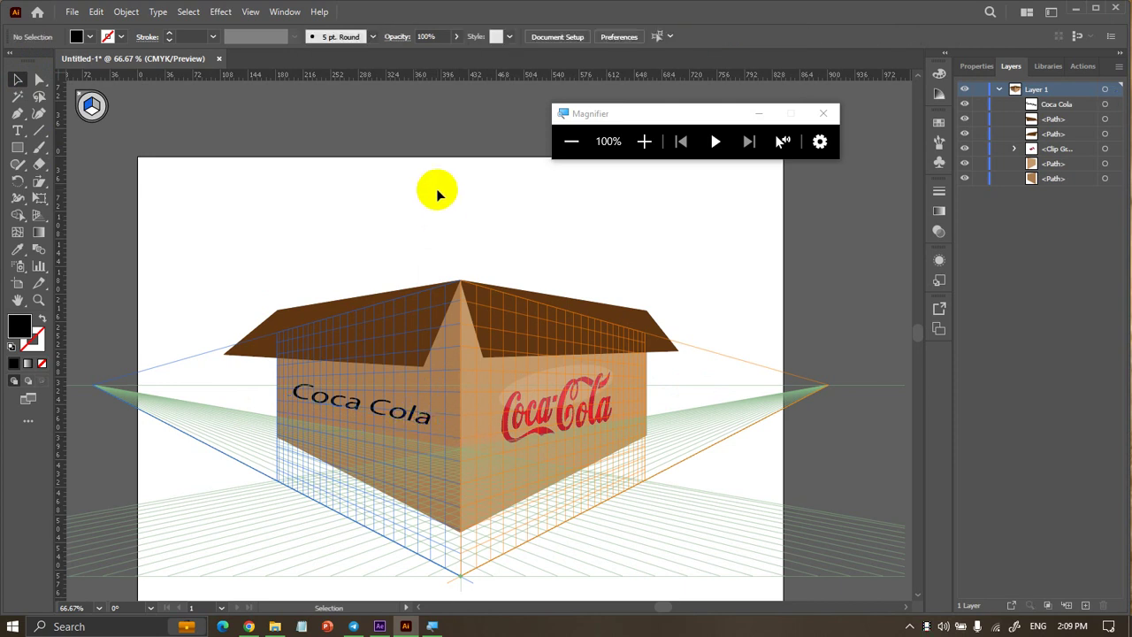
left_click_drag(355, 418, 373, 405)
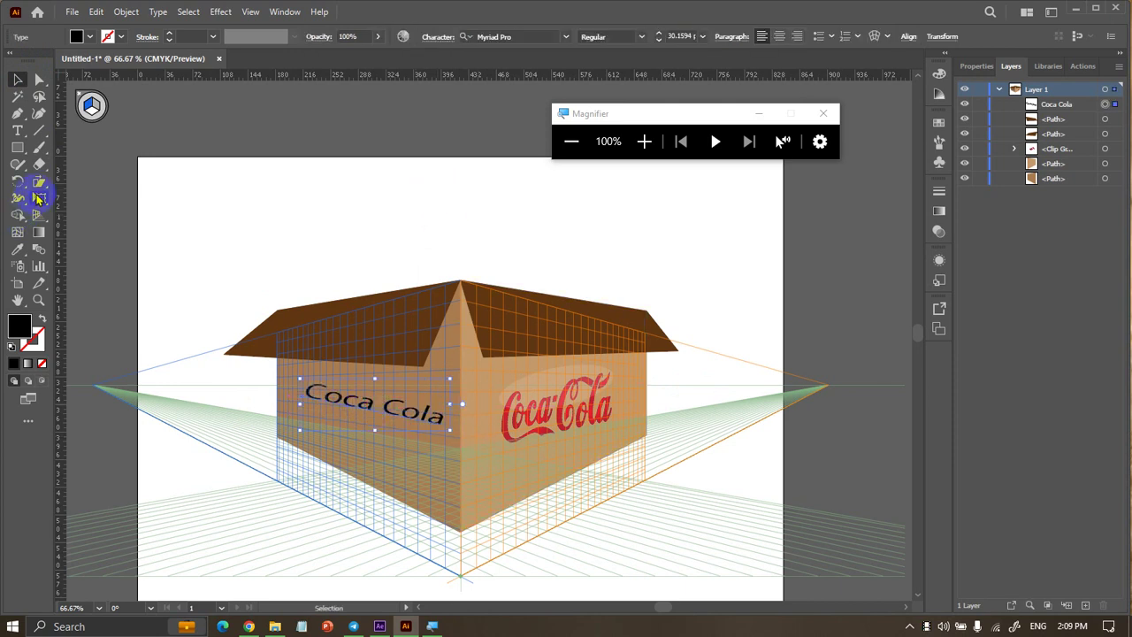
Duplicate the Coca Cola line just below the original
left_click(261, 199)
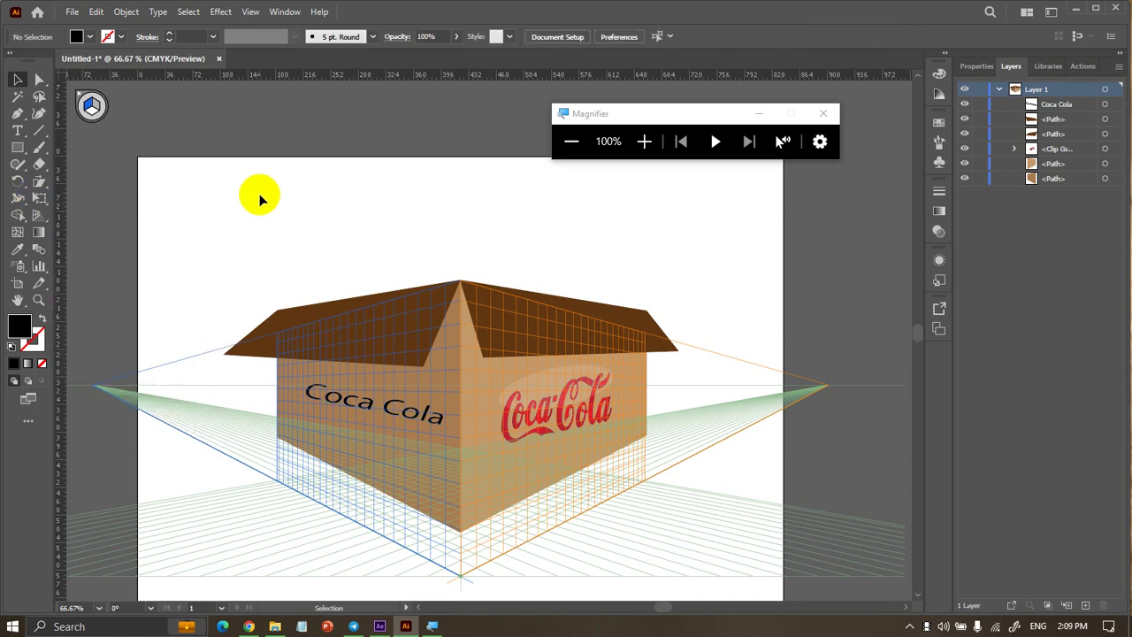
left_click_drag(382, 405, 386, 410)
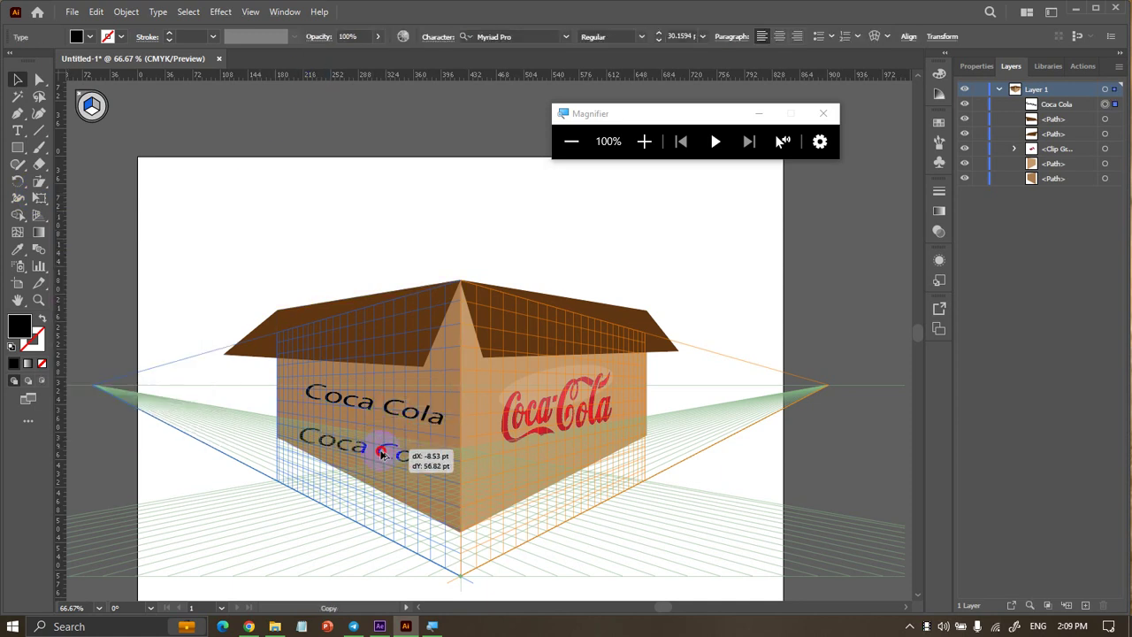
left_click_drag(386, 410, 377, 435)
Replace the copied line's text with Coca-Cola written in Khmer script
double_click(379, 434)
key("ctrl+a")
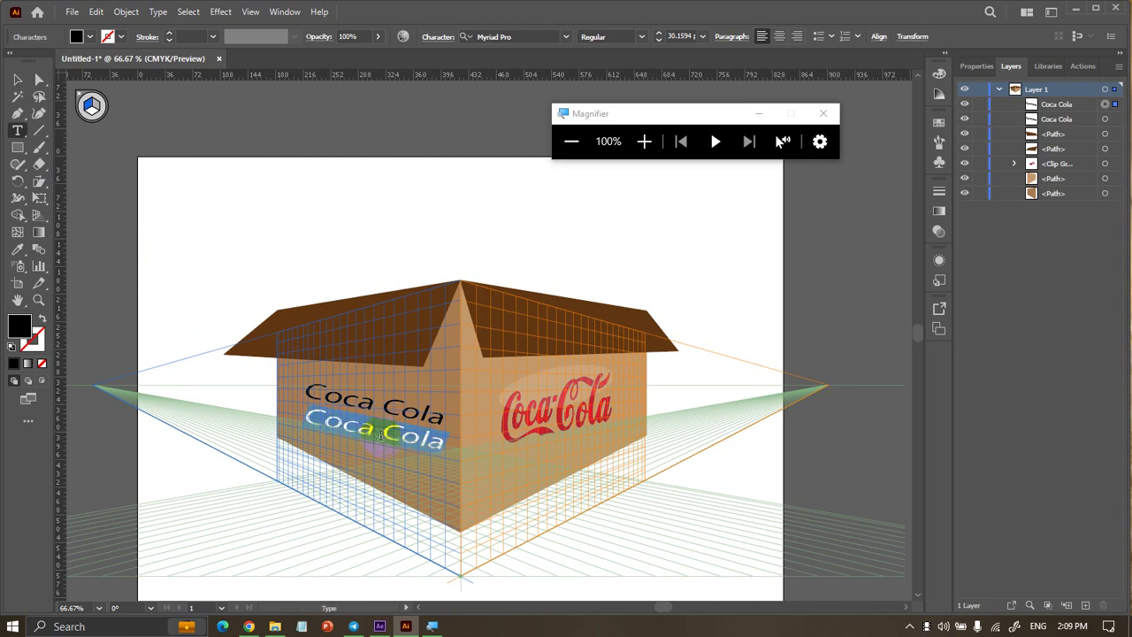
key("super+space")
type("ក")
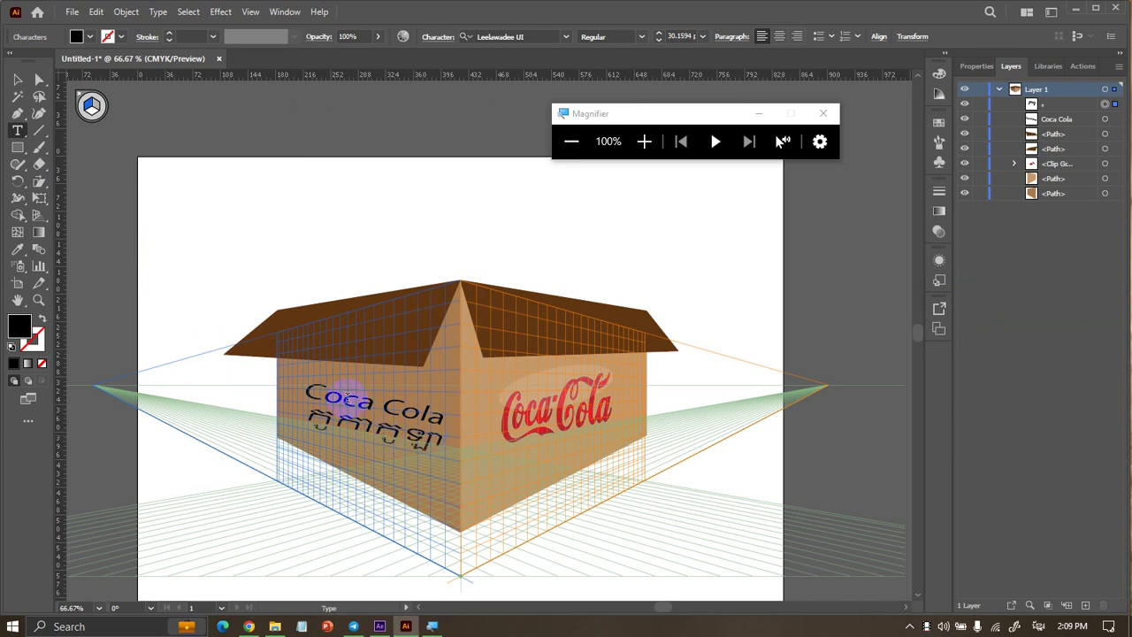
left_click(18, 80)
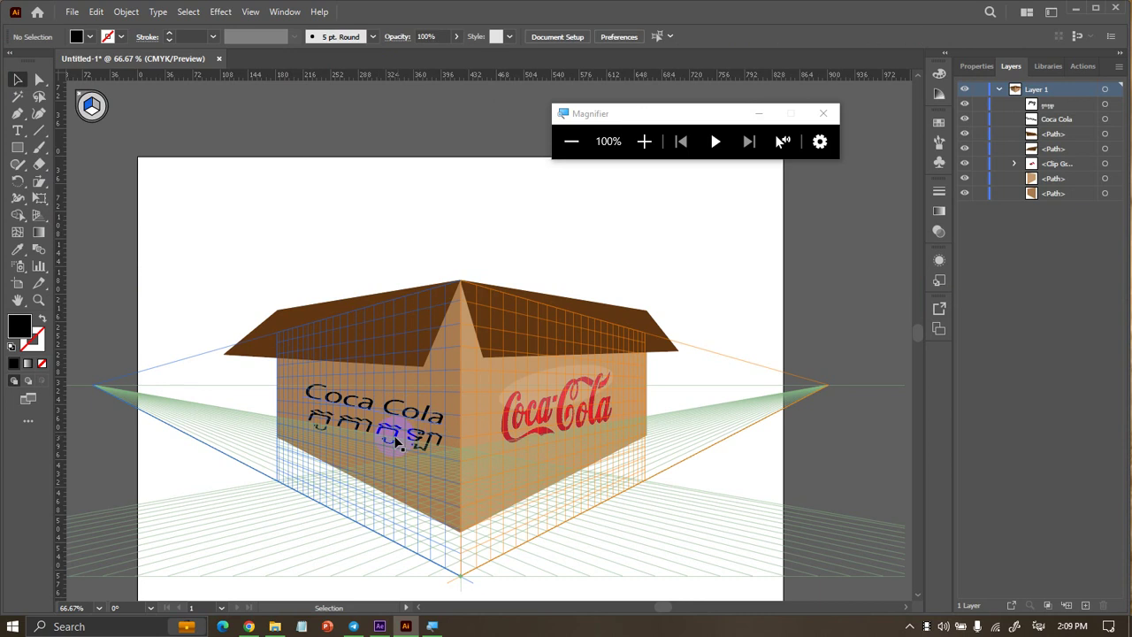
Nudge the Khmer line down and shear it to slant along the left face
left_click_drag(390, 439, 382, 450)
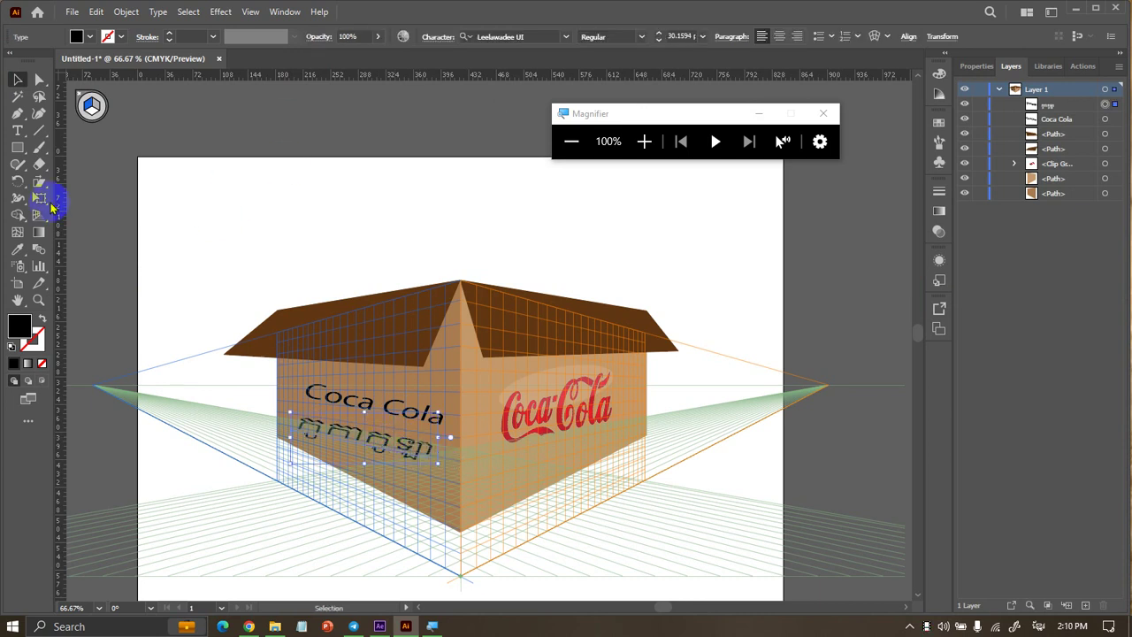
left_click(42, 186)
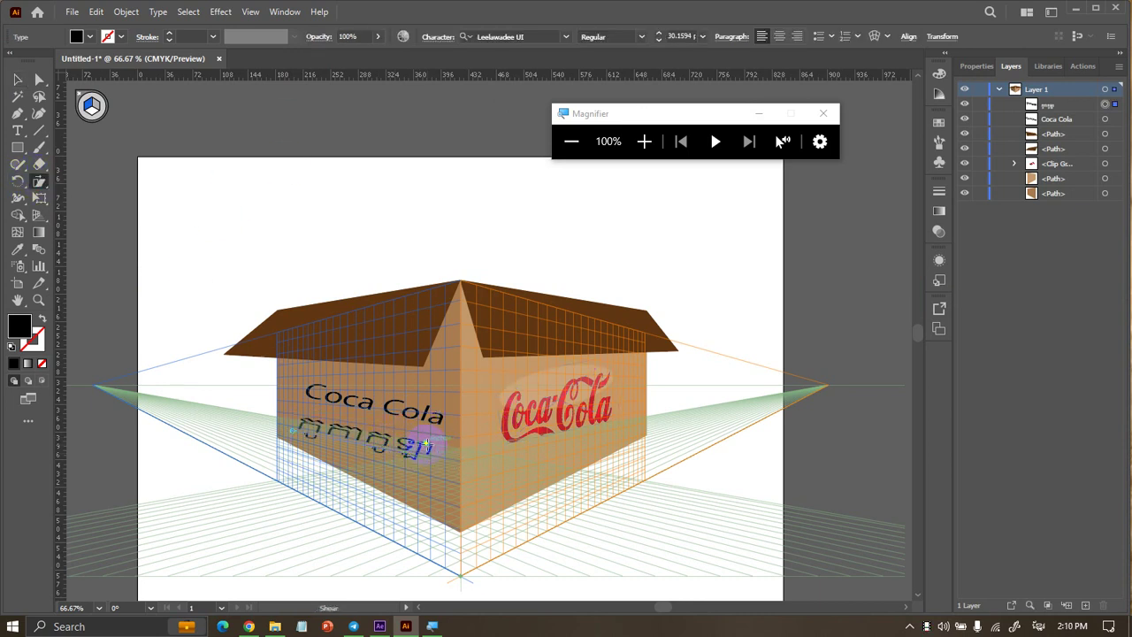
left_click_drag(427, 442, 411, 437)
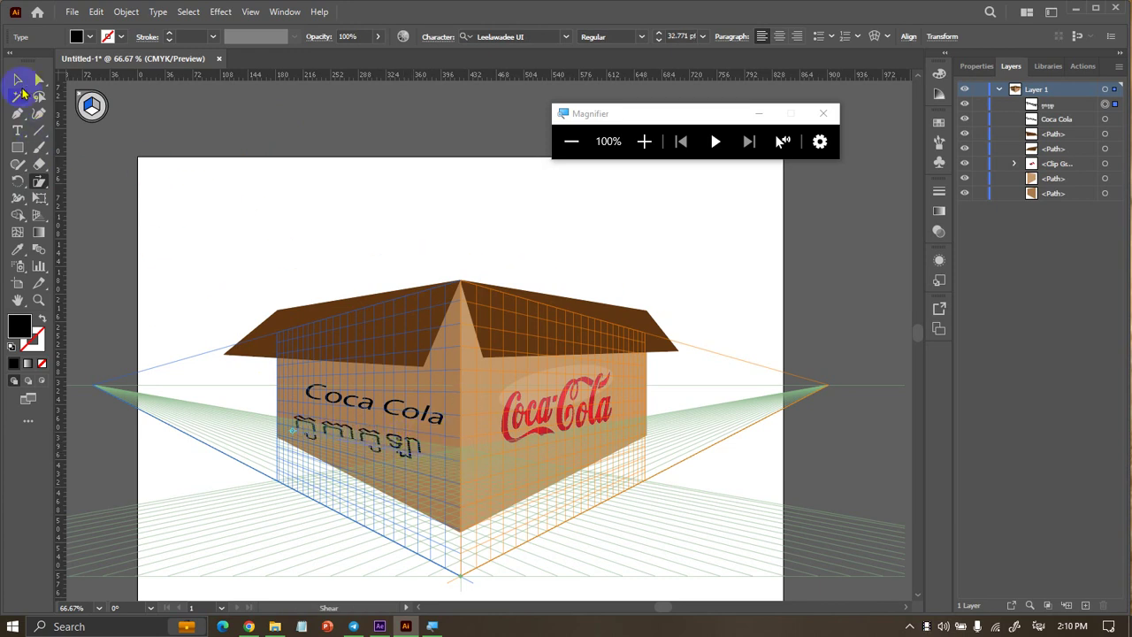
left_click(18, 80)
left_click(250, 12)
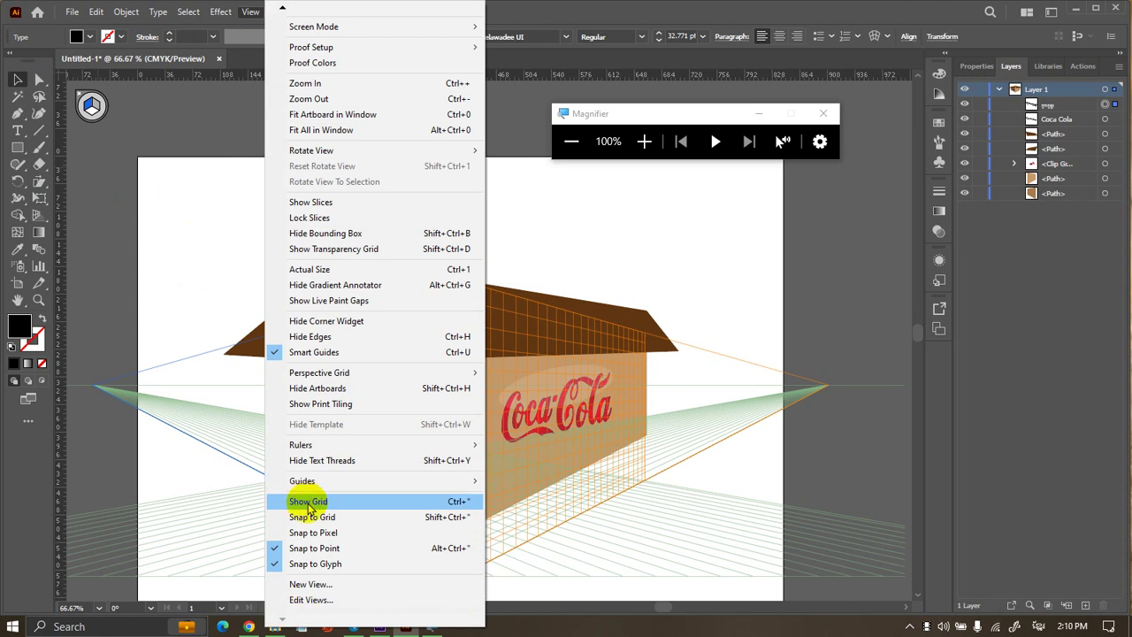
mouse_move(319, 372)
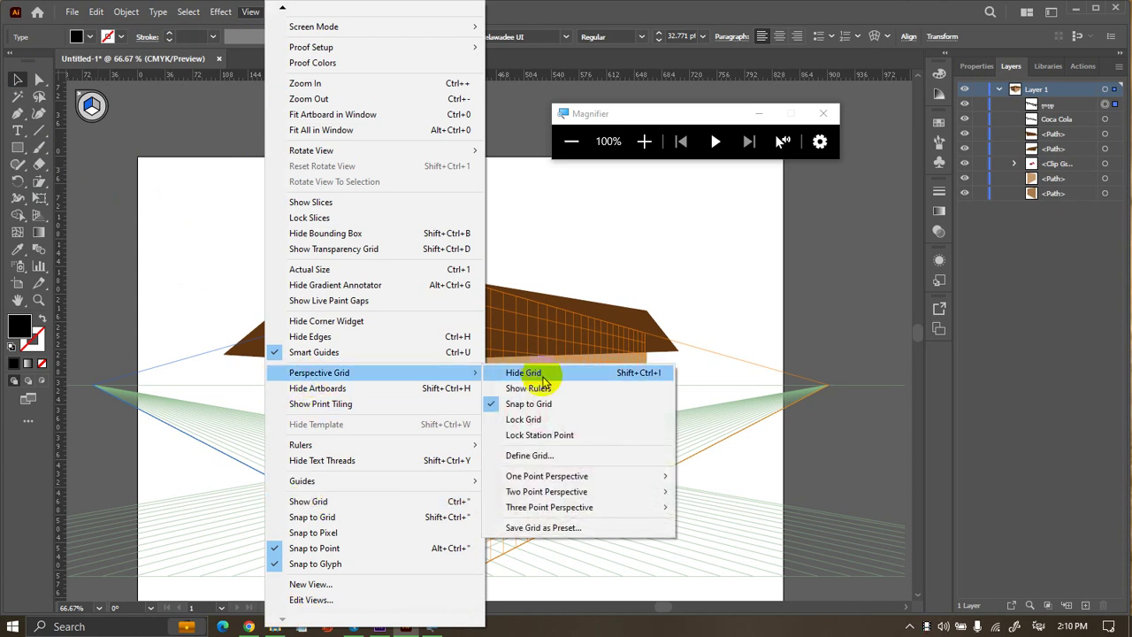
Hide the perspective grid, then shift the Khmer text right and tilt it slightly
left_click(518, 373)
left_click_drag(393, 447, 435, 442)
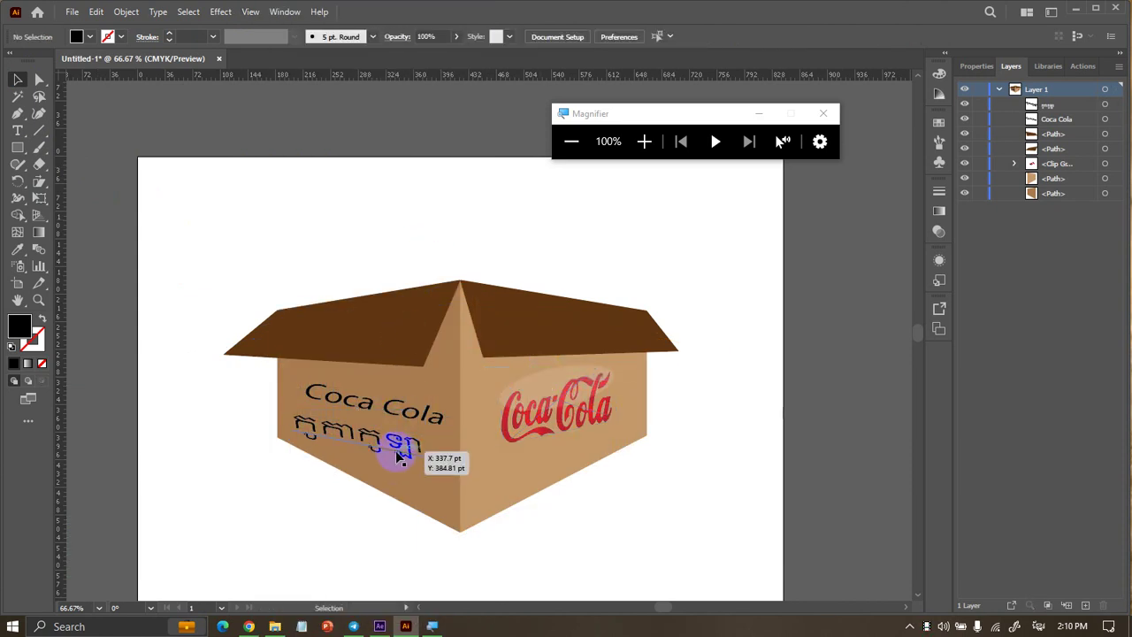
mouse_move(437, 404)
left_mouse_down()
mouse_move(448, 409)
mouse_move(430, 398)
left_mouse_up()
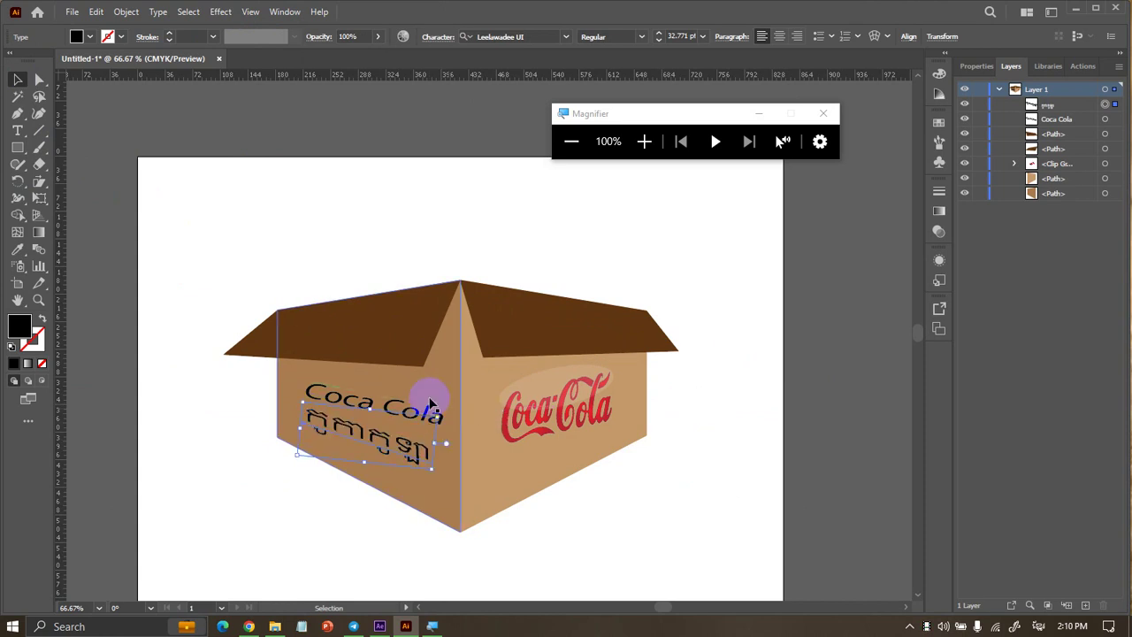
Stretch the Khmer text wider and flatter with the Scale tool
left_click(39, 181)
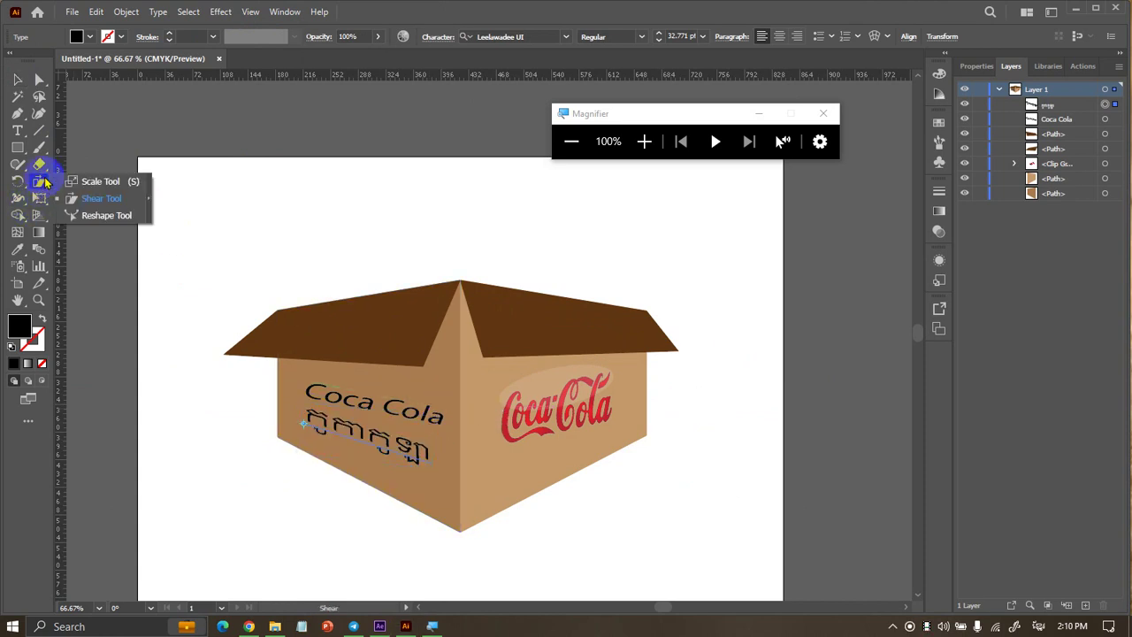
left_click(78, 181)
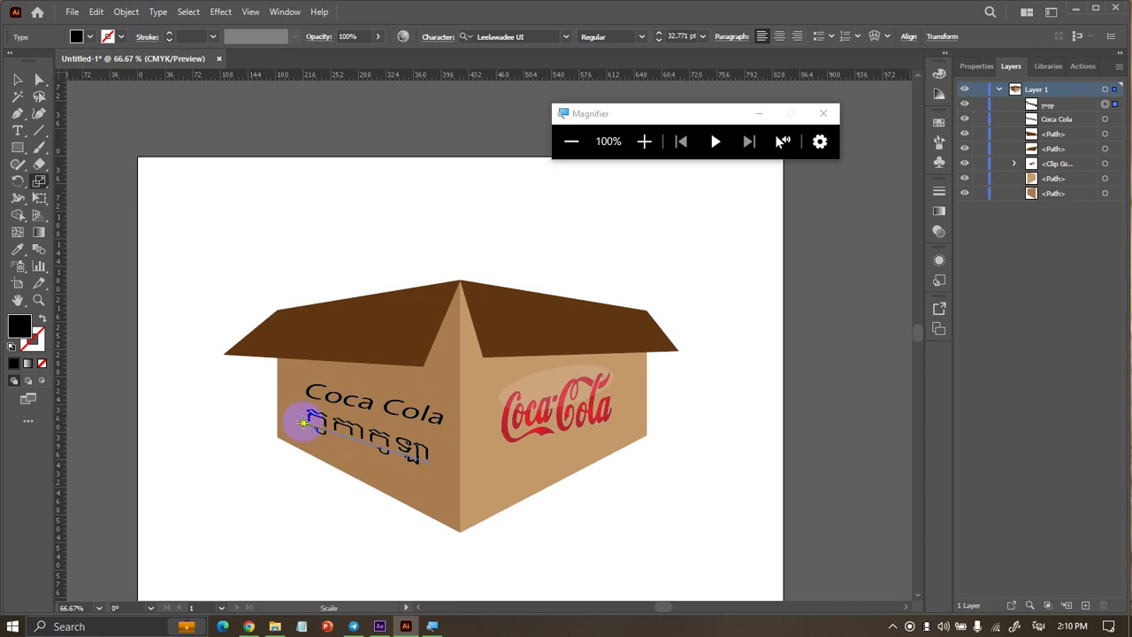
mouse_move(303, 423)
left_mouse_down()
mouse_move(395, 429)
mouse_move(364, 441)
left_mouse_up()
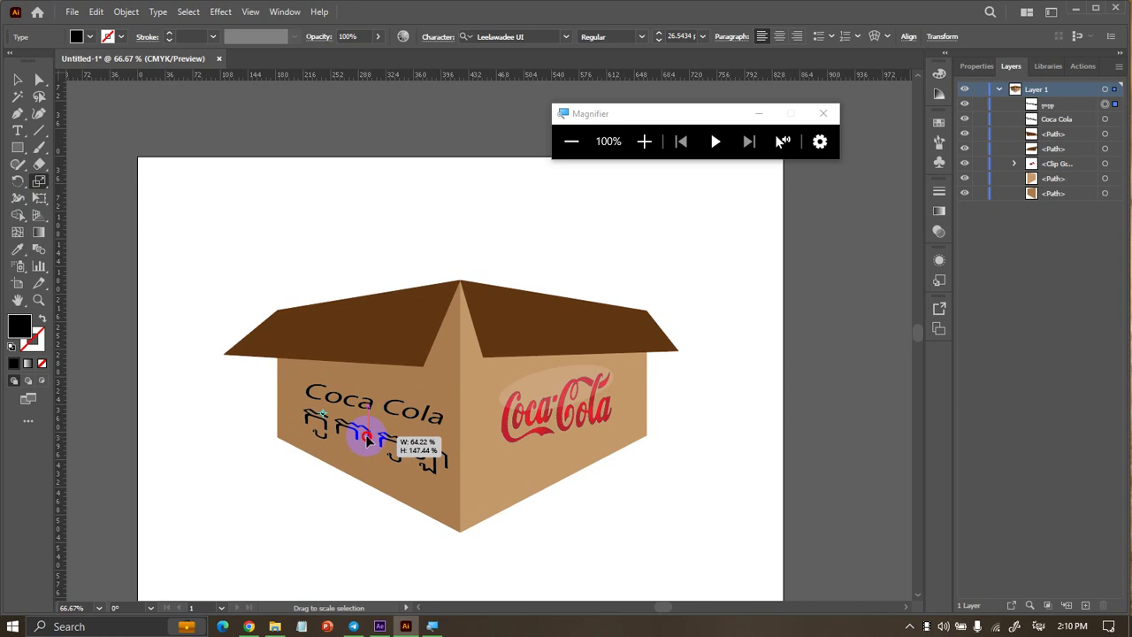
left_click_drag(363, 436, 372, 402)
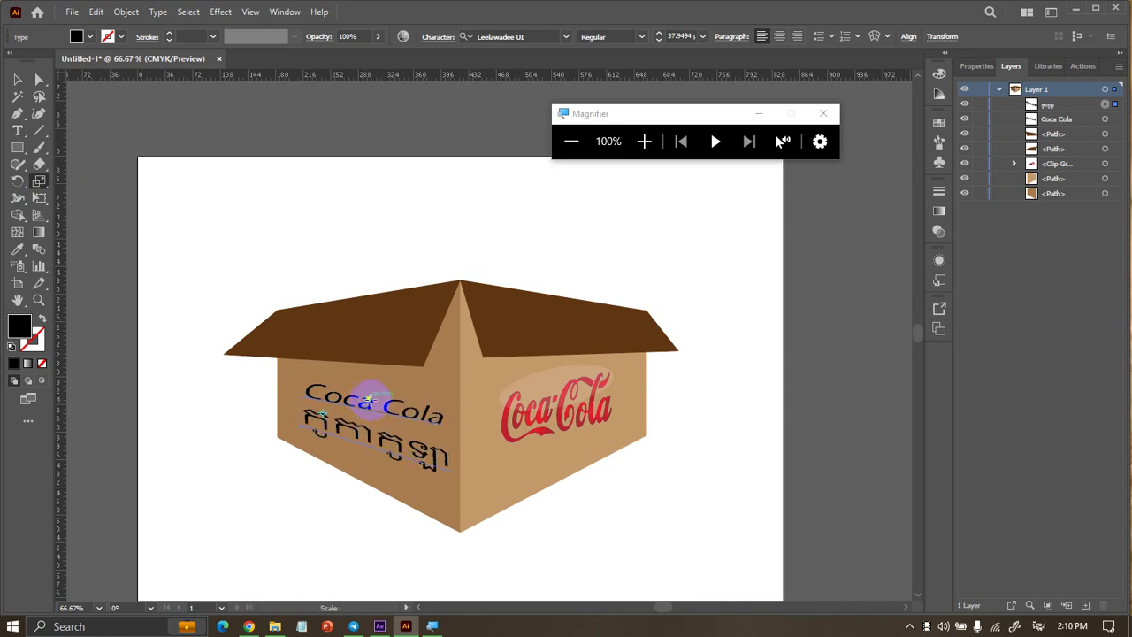
left_click_drag(370, 410, 366, 405)
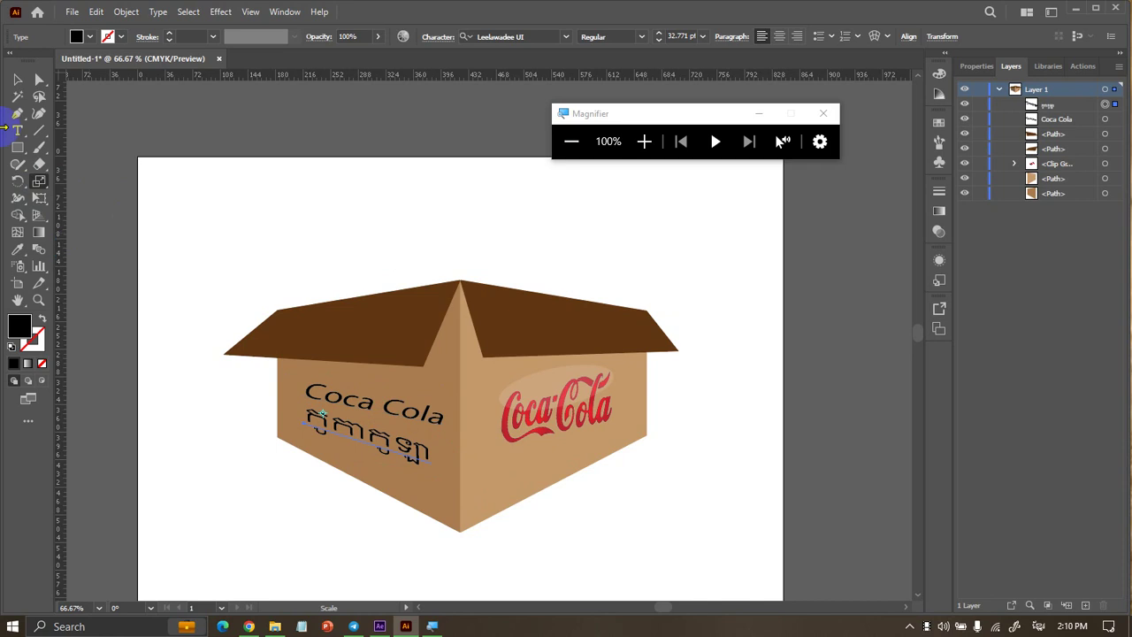
left_click(15, 80)
left_click(367, 404)
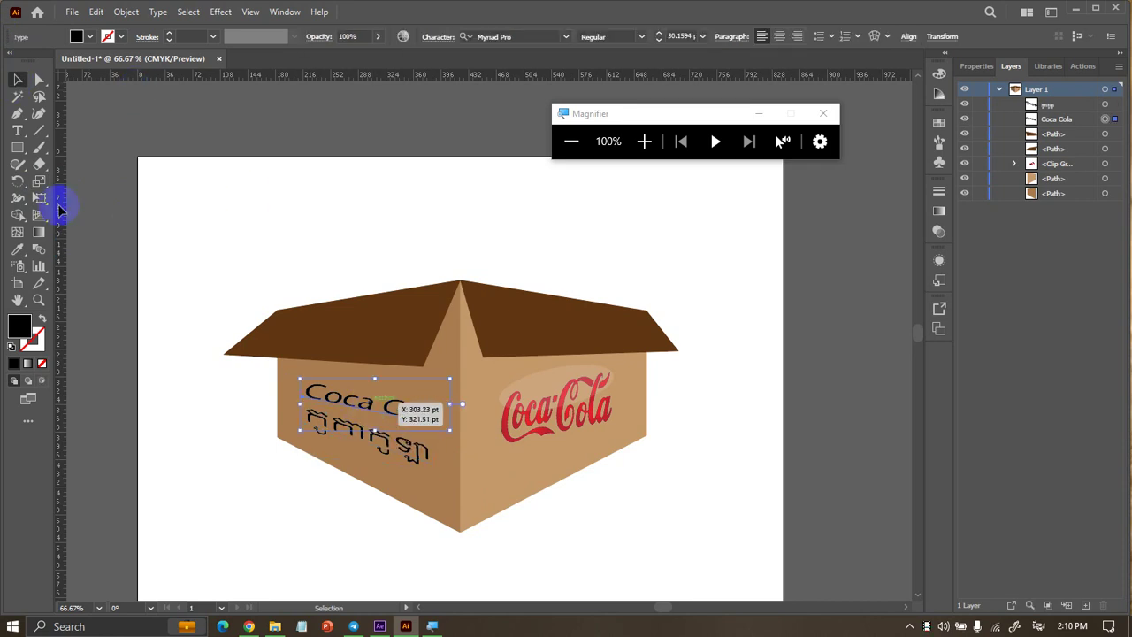
Enlarge the Coca Cola text to about 41 pt, then move it and tilt it roughly 3°
left_click(39, 183)
left_click_drag(403, 413, 400, 417)
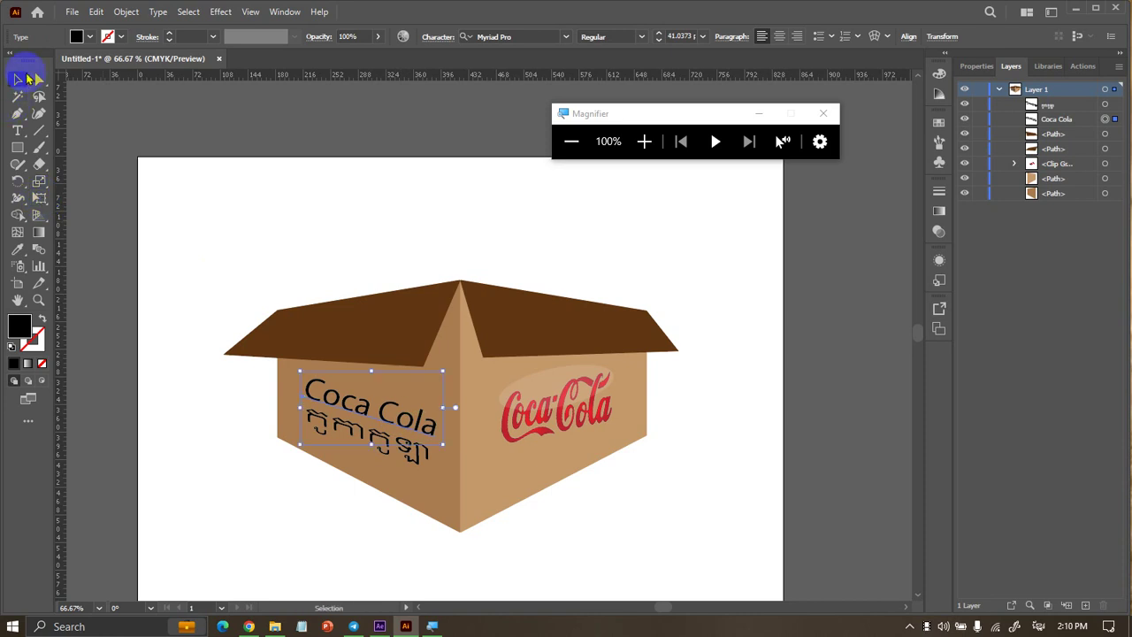
left_click(188, 106)
left_click_drag(356, 412, 436, 406)
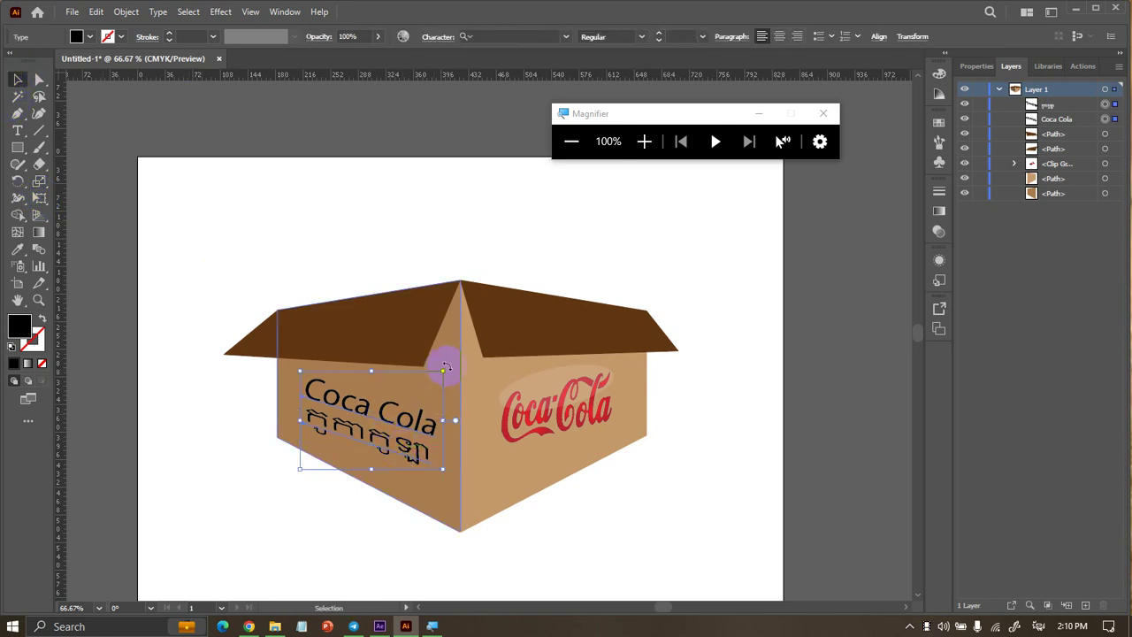
left_click_drag(447, 366, 447, 370)
left_click(464, 239)
scroll(476, 221, "down", 2)
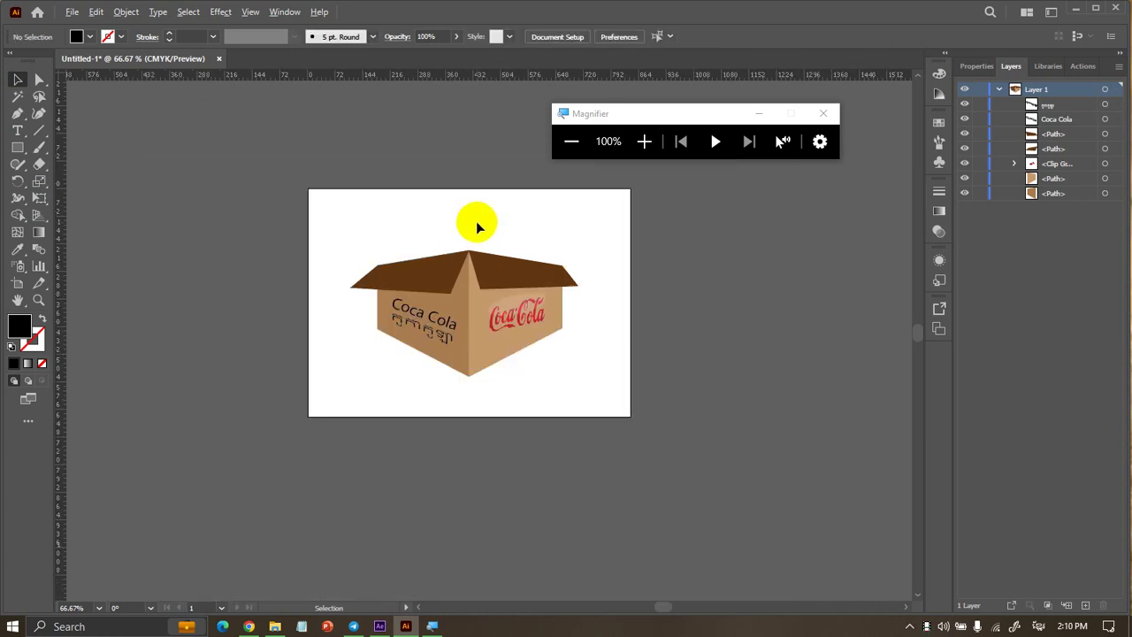
scroll(470, 235, "up", 2)
Fill the Coca Cola and Khmer text with the dark grey swatch
left_click(417, 415)
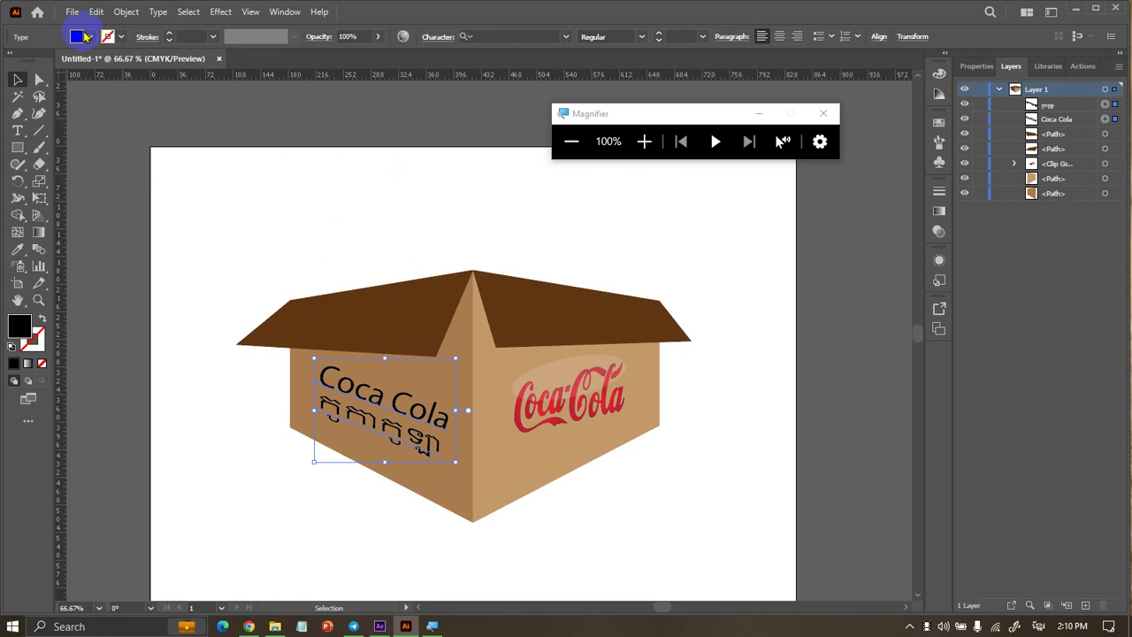
left_click(86, 36)
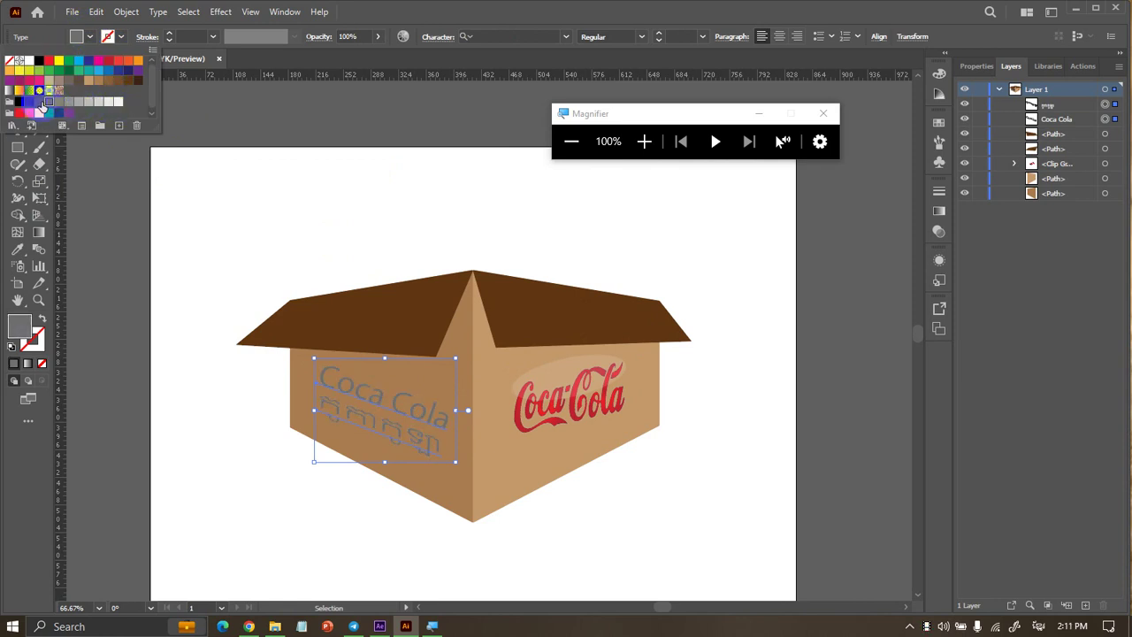
left_click(39, 102)
left_click(39, 104)
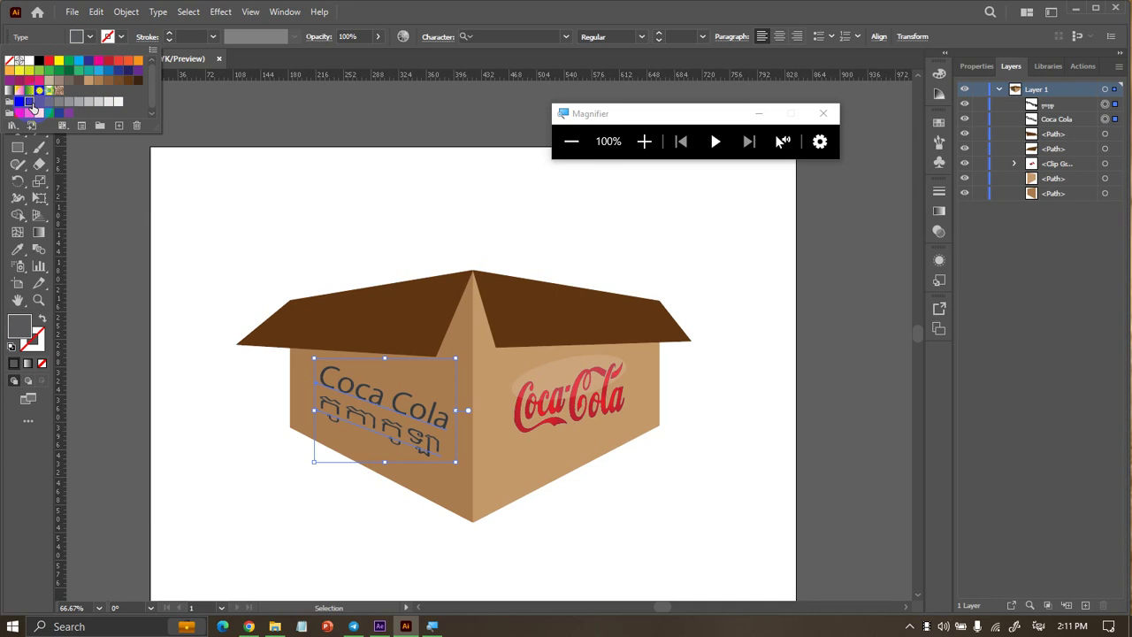
left_click(241, 113)
Drag the Khmer line lower on the left face, angled along the box edge
scroll(243, 115, "down", 2)
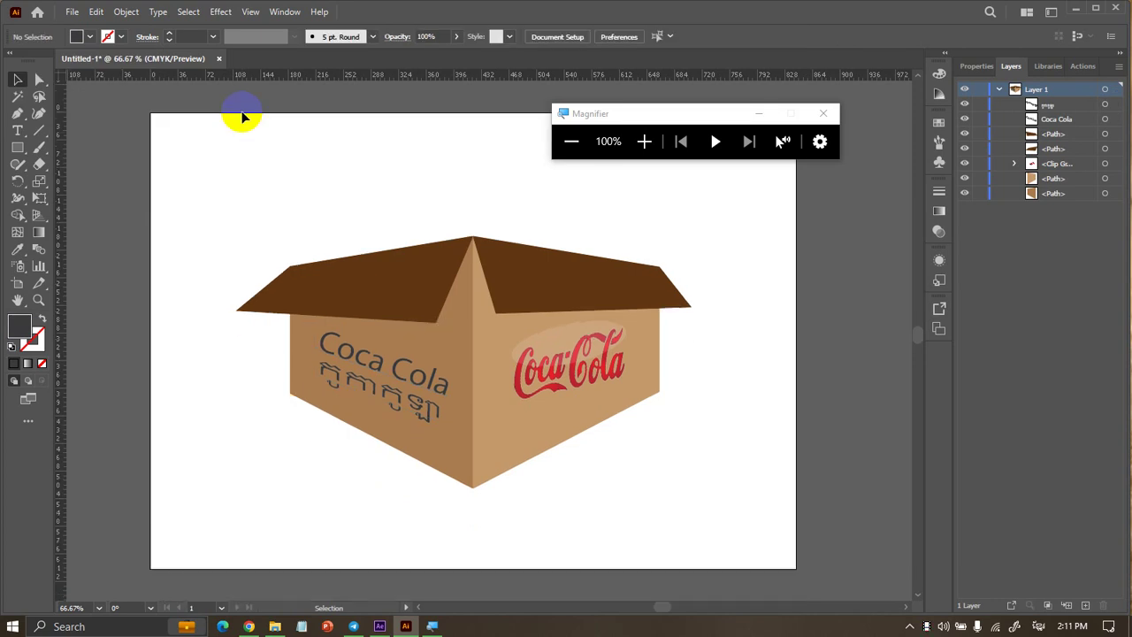
scroll(244, 115, "down", 2)
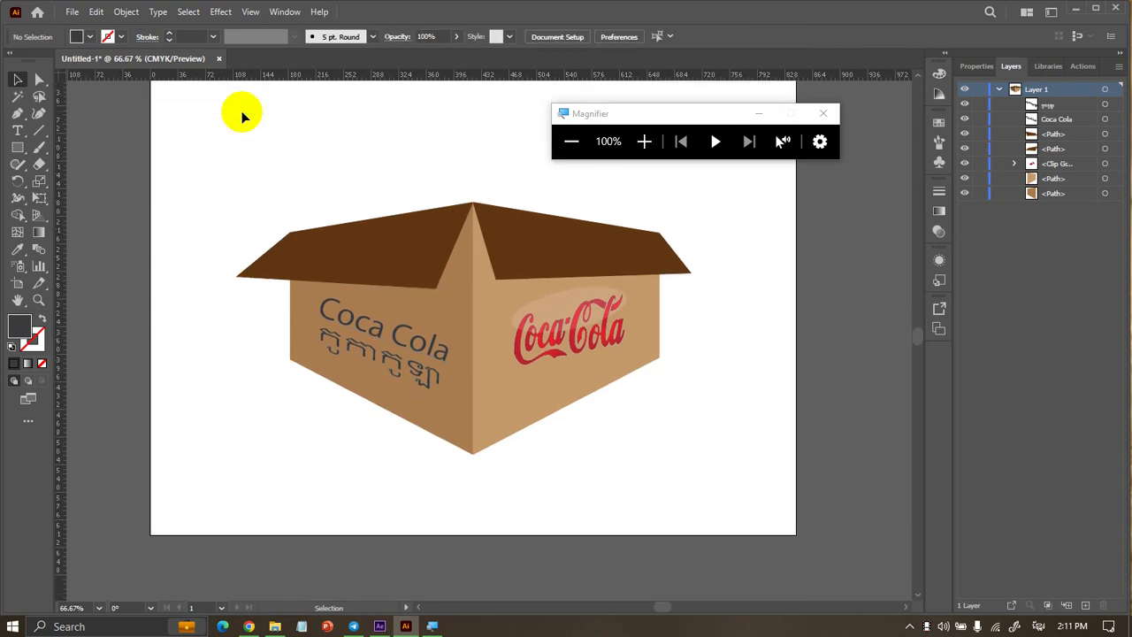
scroll(243, 115, "up", 1)
scroll(243, 115, "up", 1)
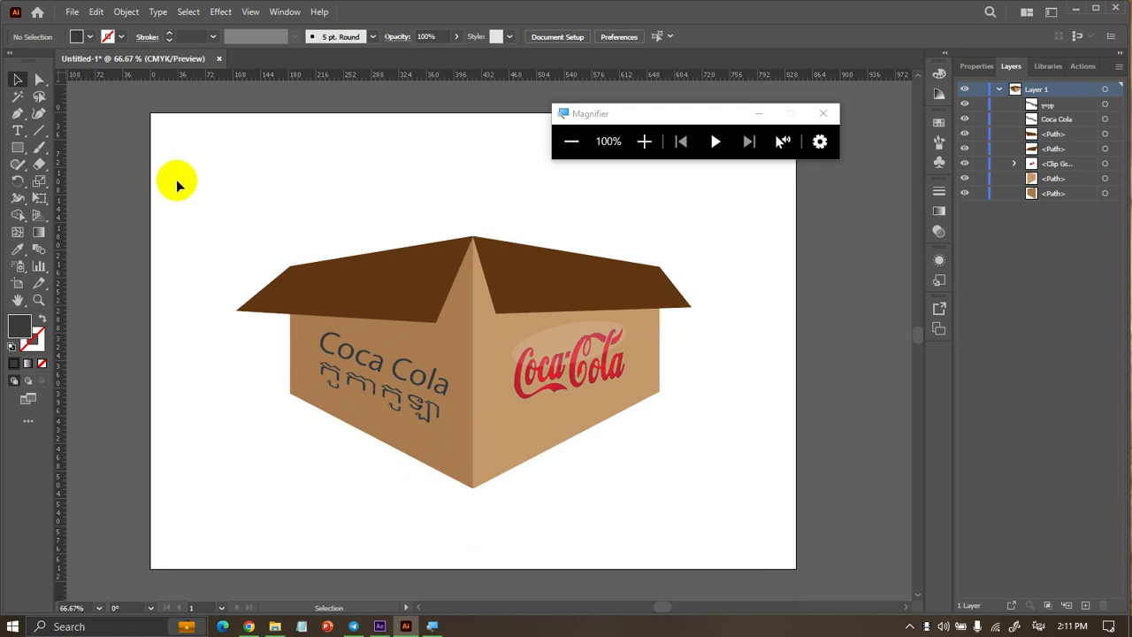
scroll(470, 386, "up", 3)
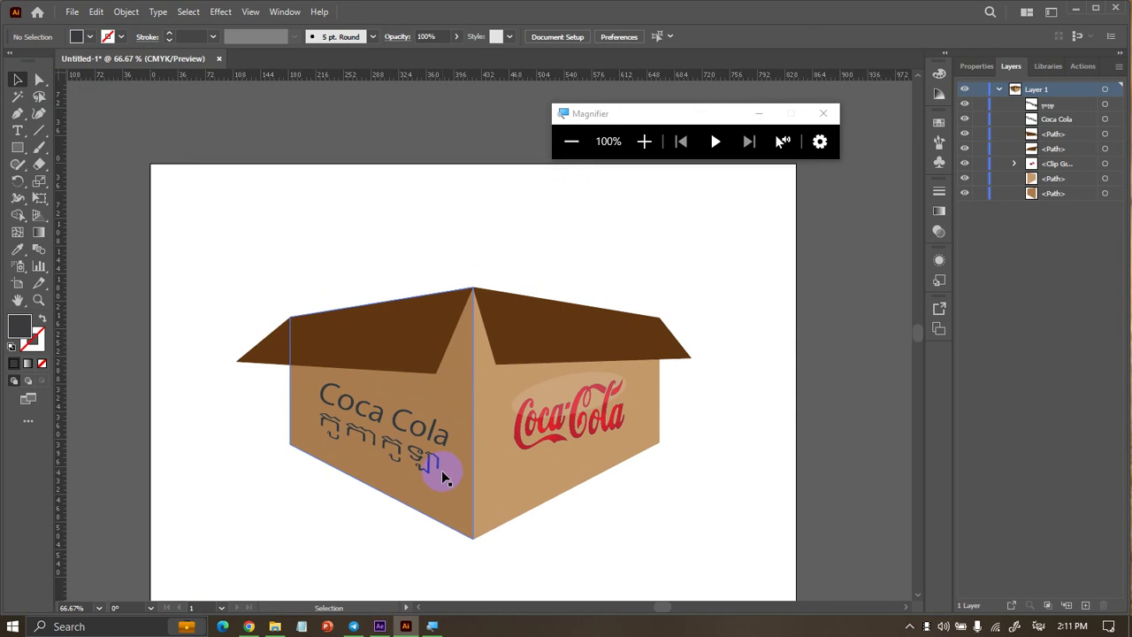
scroll(208, 328, "down", 6)
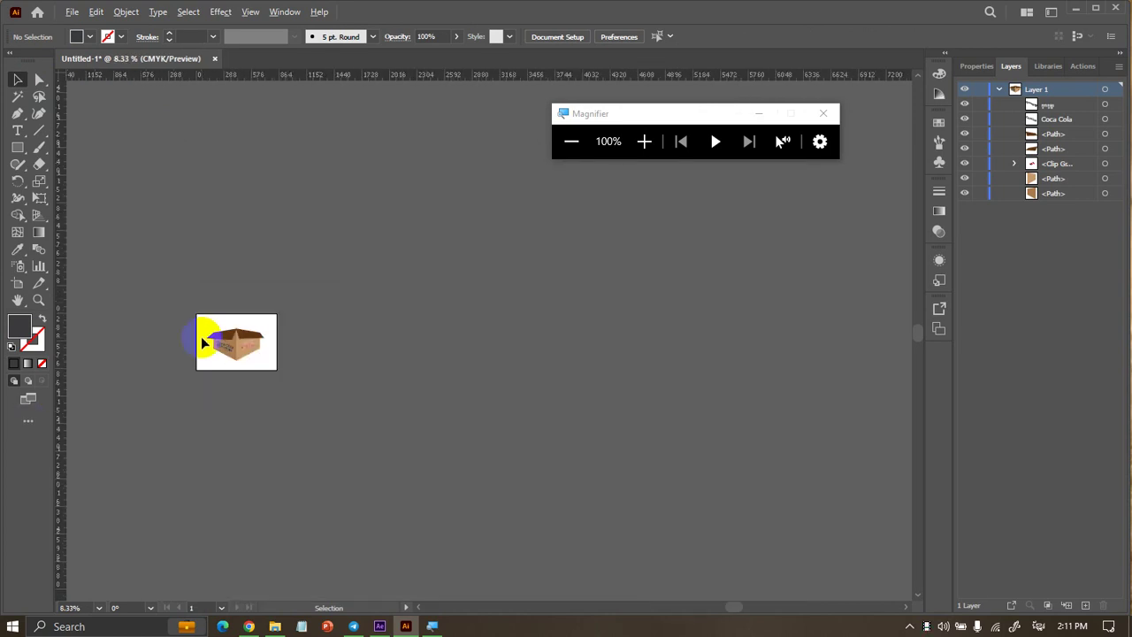
scroll(201, 336, "up", 5)
scroll(199, 346, "up", 1)
scroll(204, 363, "up", 1)
scroll(205, 369, "down", 1)
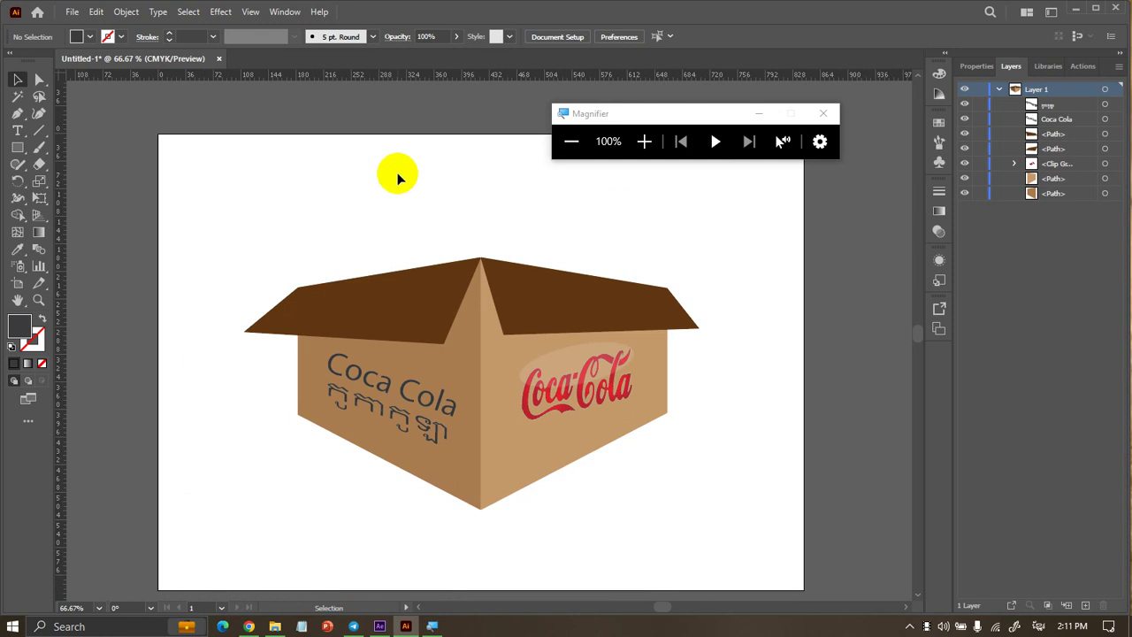
left_click(336, 425)
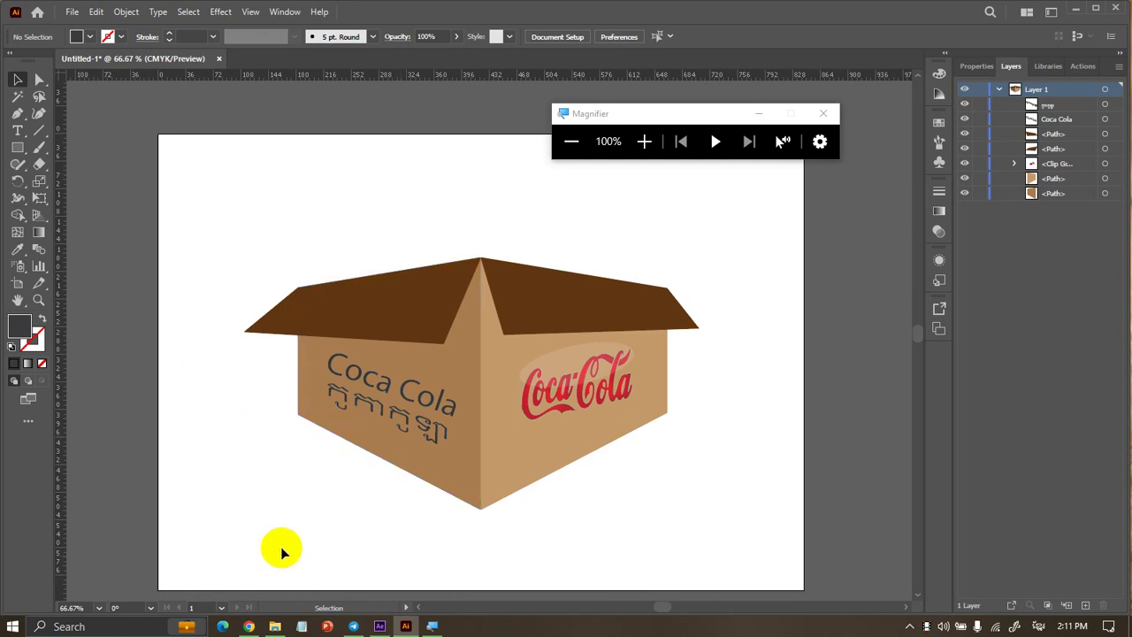
mouse_move(426, 439)
left_mouse_down()
mouse_move(430, 456)
mouse_move(420, 453)
mouse_move(464, 422)
left_mouse_up()
Move the lettering down-right and rotate it slightly clockwise
left_click(379, 516)
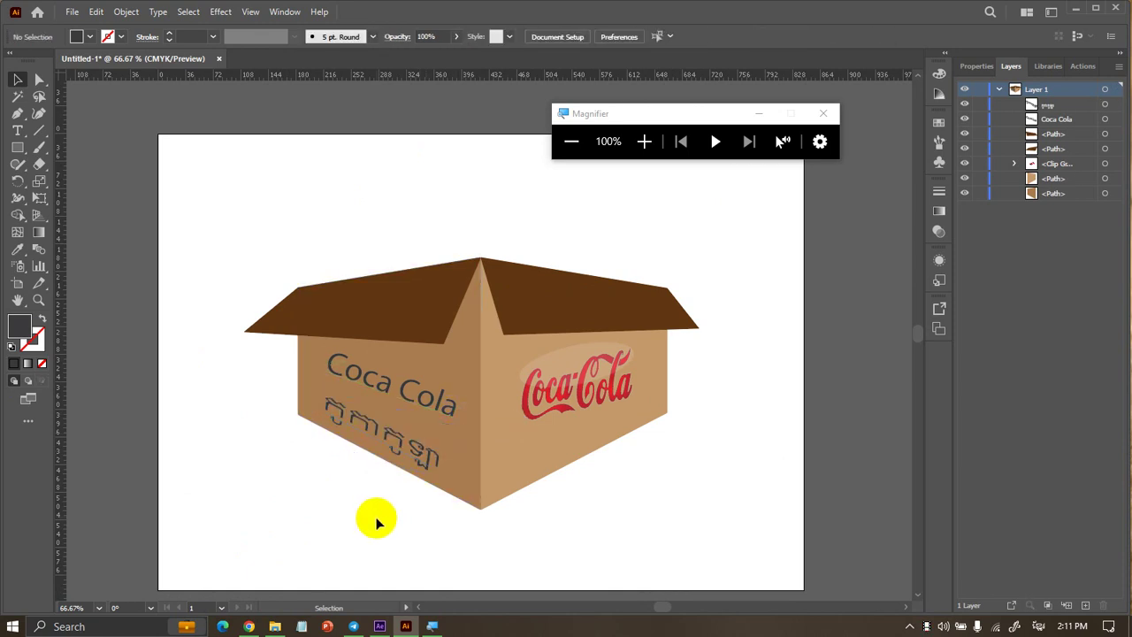
left_click(453, 389)
left_click_drag(406, 387, 414, 409)
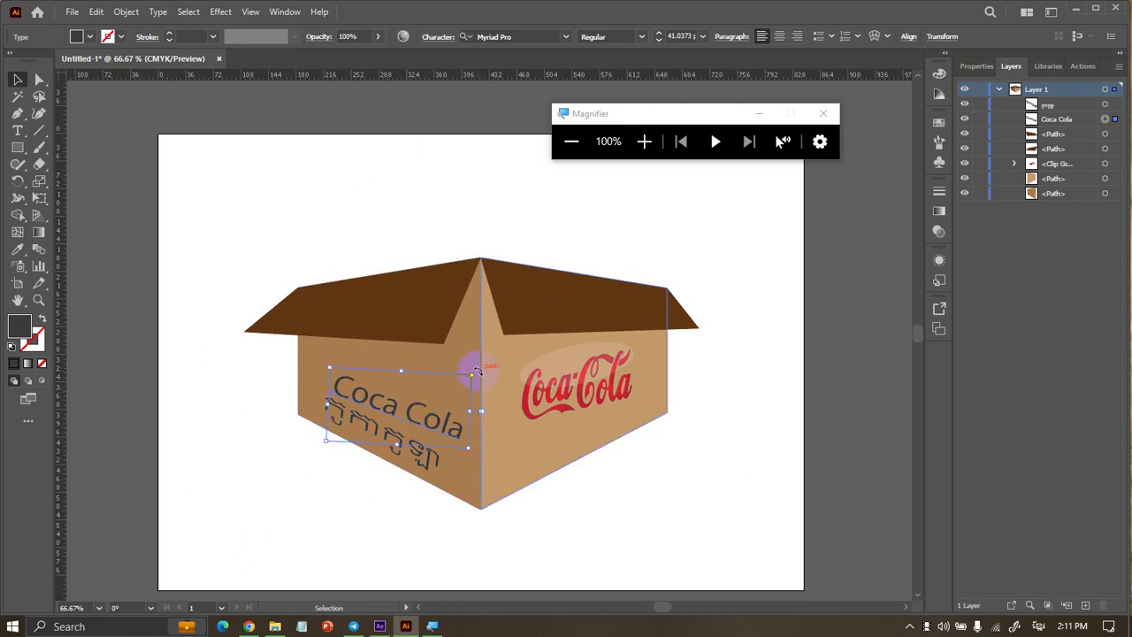
left_click_drag(475, 392, 464, 408)
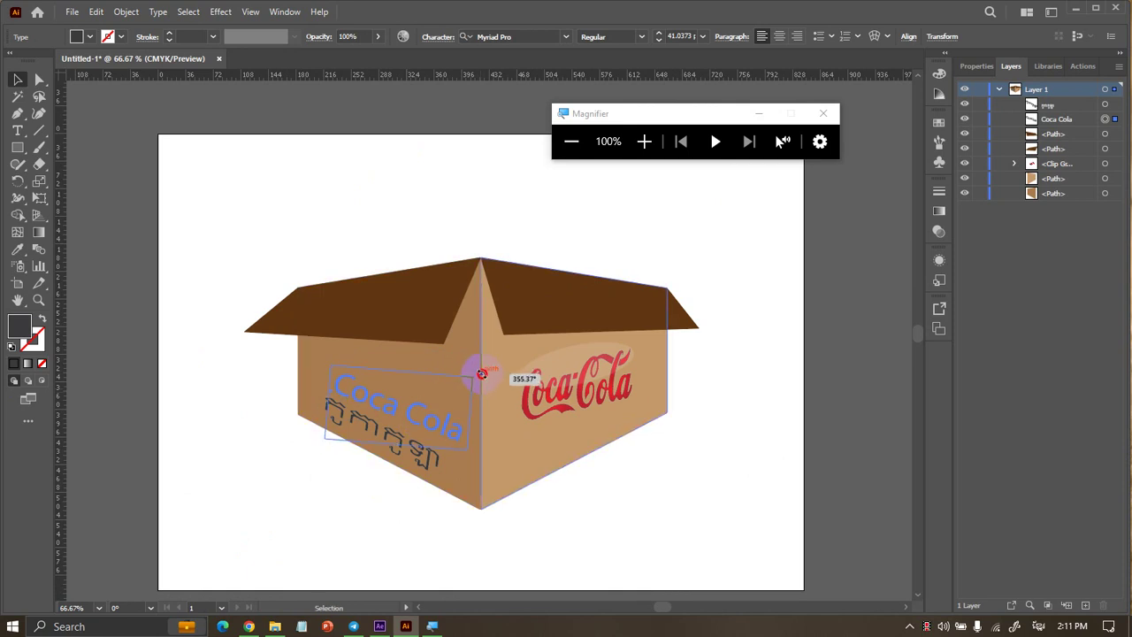
Shift the Coca Cola text back up and to the left
key("t")
left_click(420, 443)
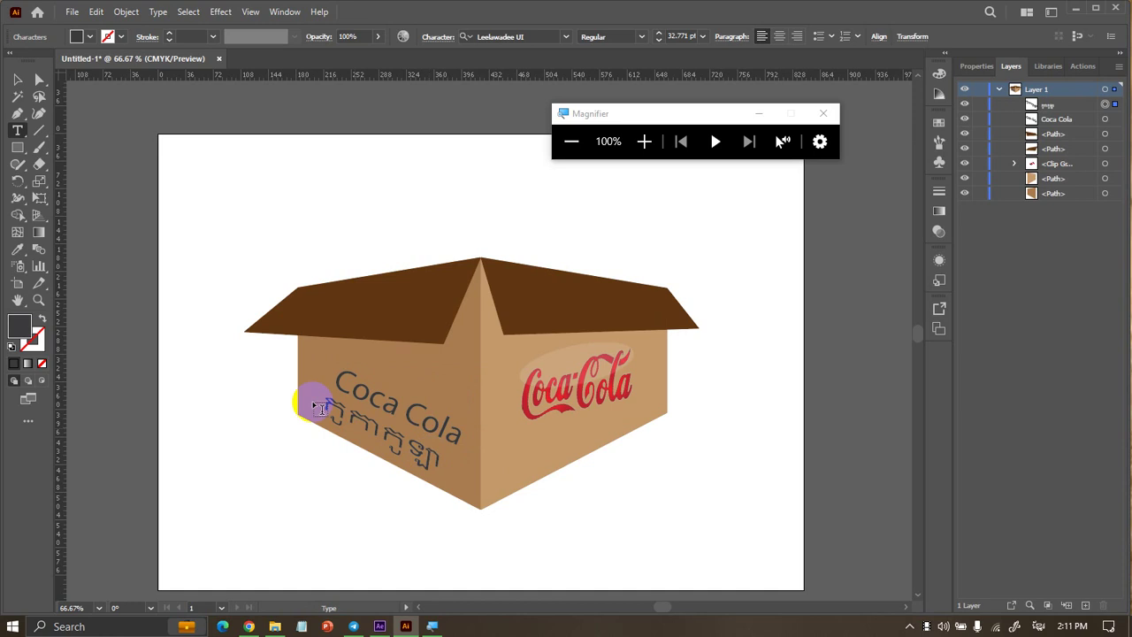
left_click(21, 78)
left_click_drag(352, 382, 348, 368)
left_click(620, 444)
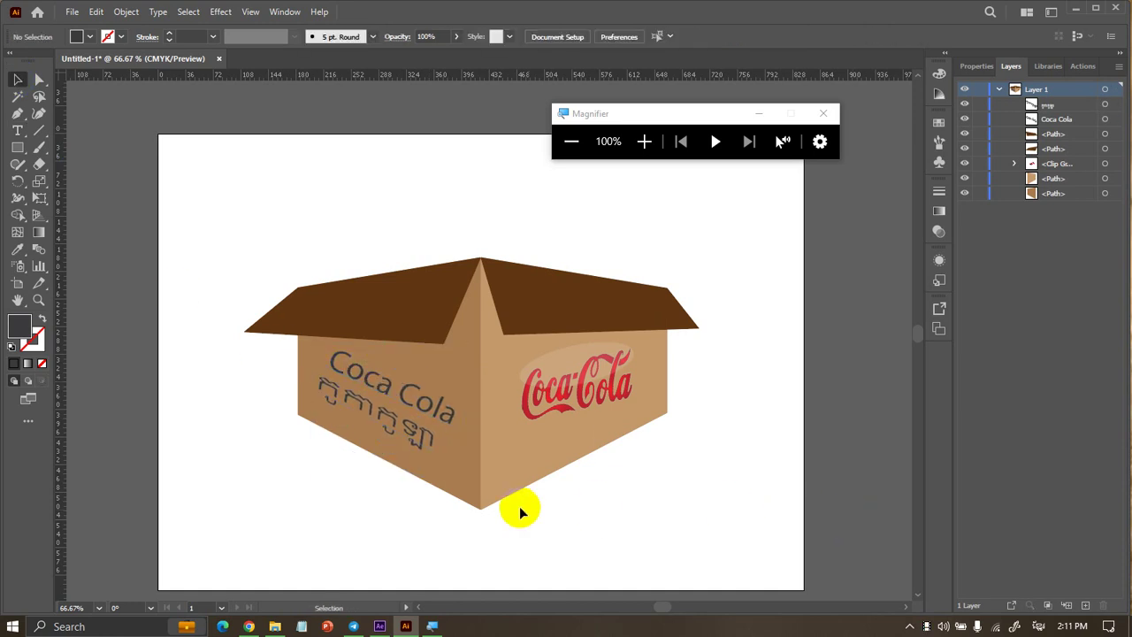
scroll(449, 511, "up", 2)
Raise the left face's bottom corner point with Direct Selection
left_click(495, 491)
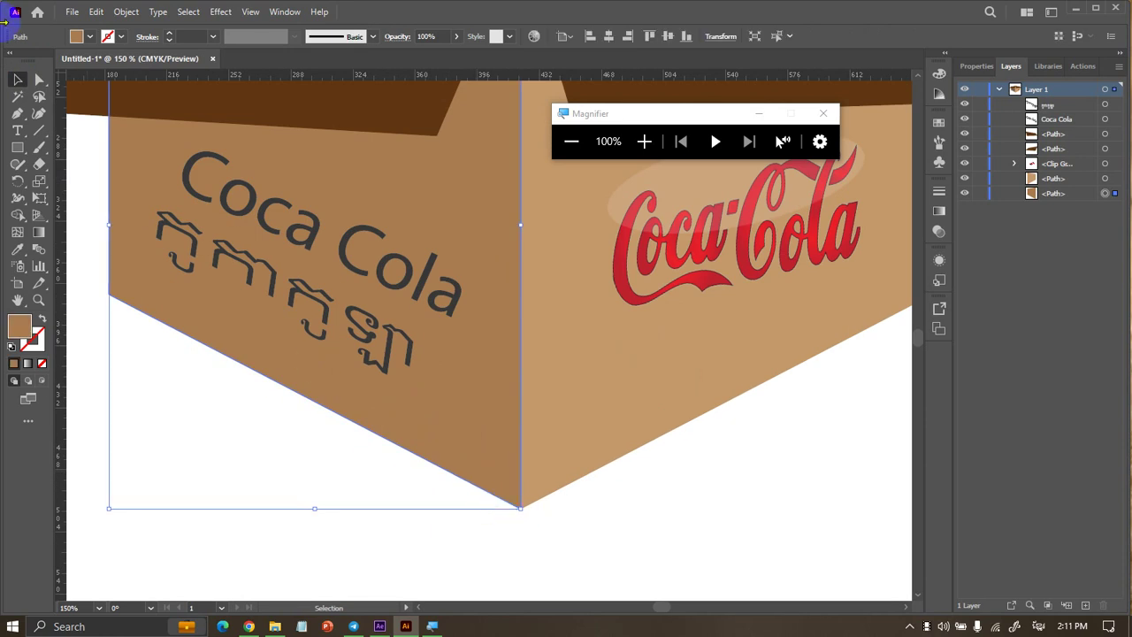
left_click(39, 80)
left_click(294, 256)
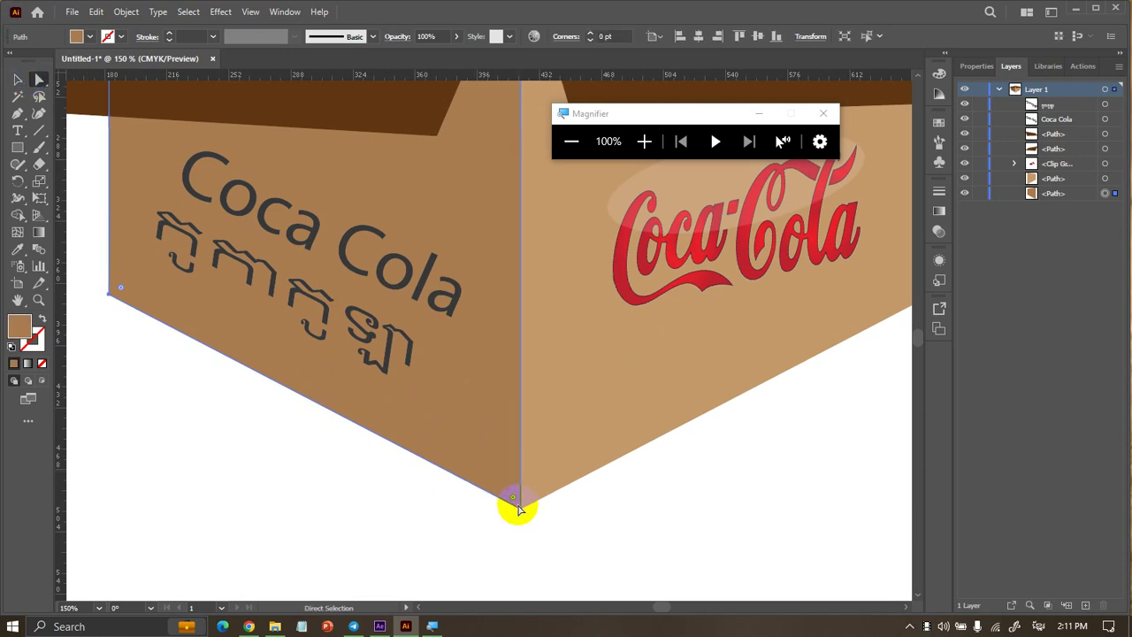
mouse_move(519, 510)
left_mouse_down()
mouse_move(515, 440)
mouse_move(517, 462)
left_mouse_up()
scroll(509, 497, "down", 3)
scroll(507, 496, "up", 1)
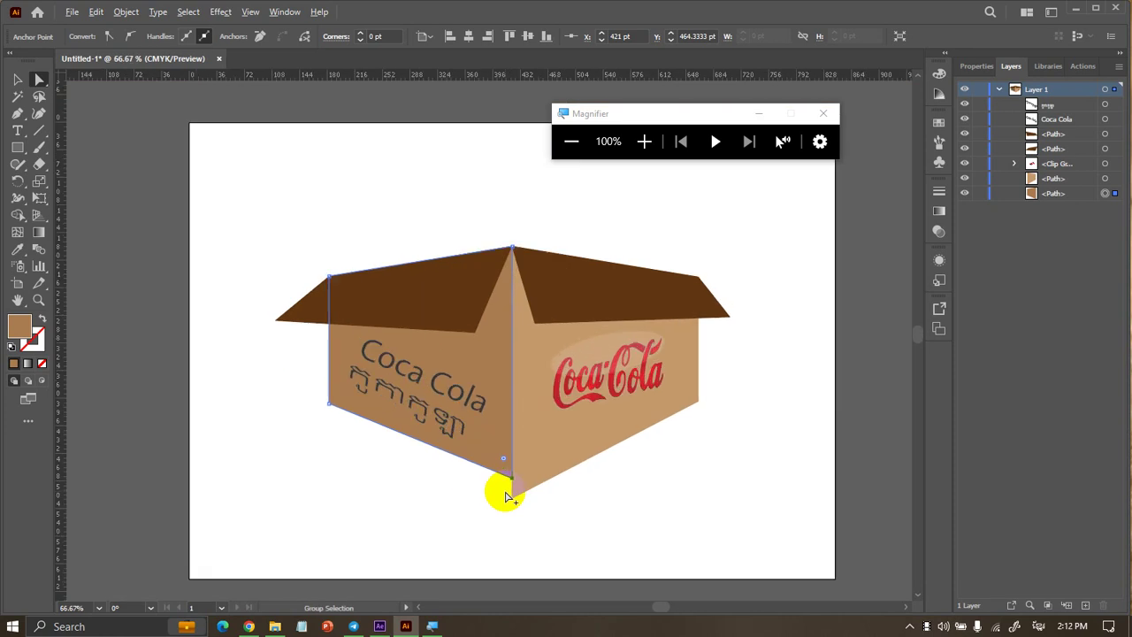
scroll(505, 493, "up", 1)
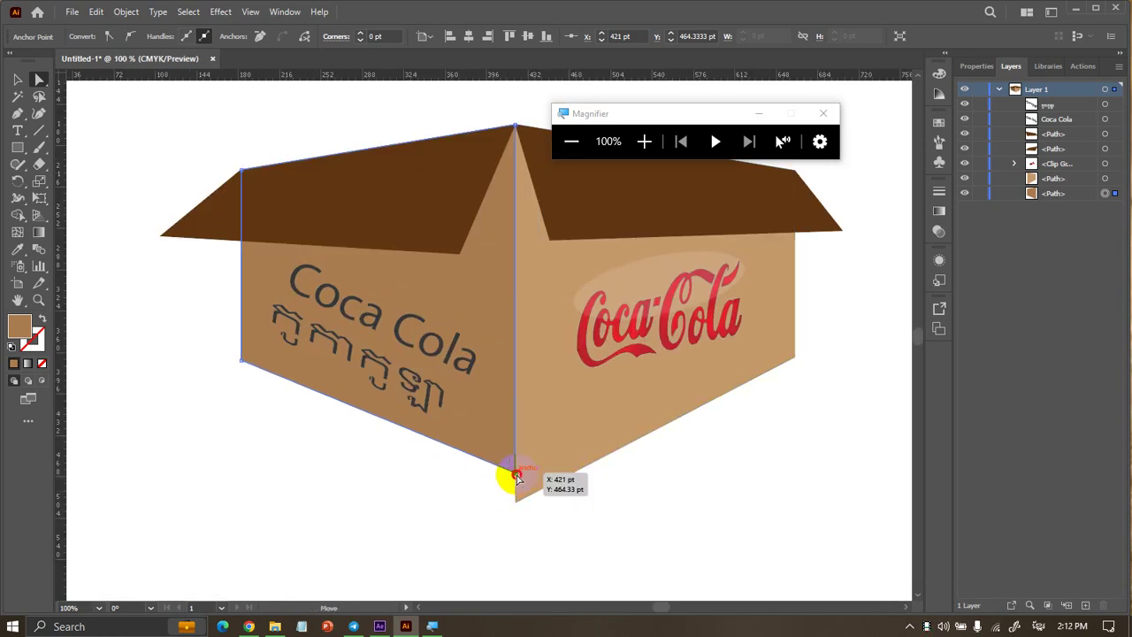
left_click_drag(518, 478, 517, 435)
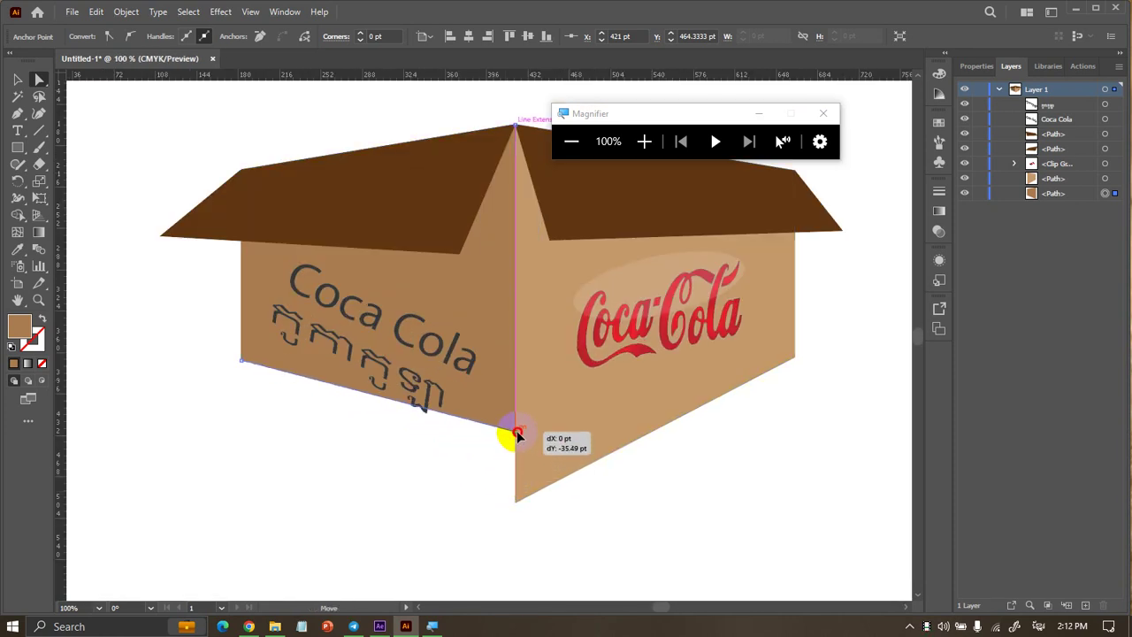
Pull the right face's bottom corner up to meet the left face's bottom
left_click(538, 463)
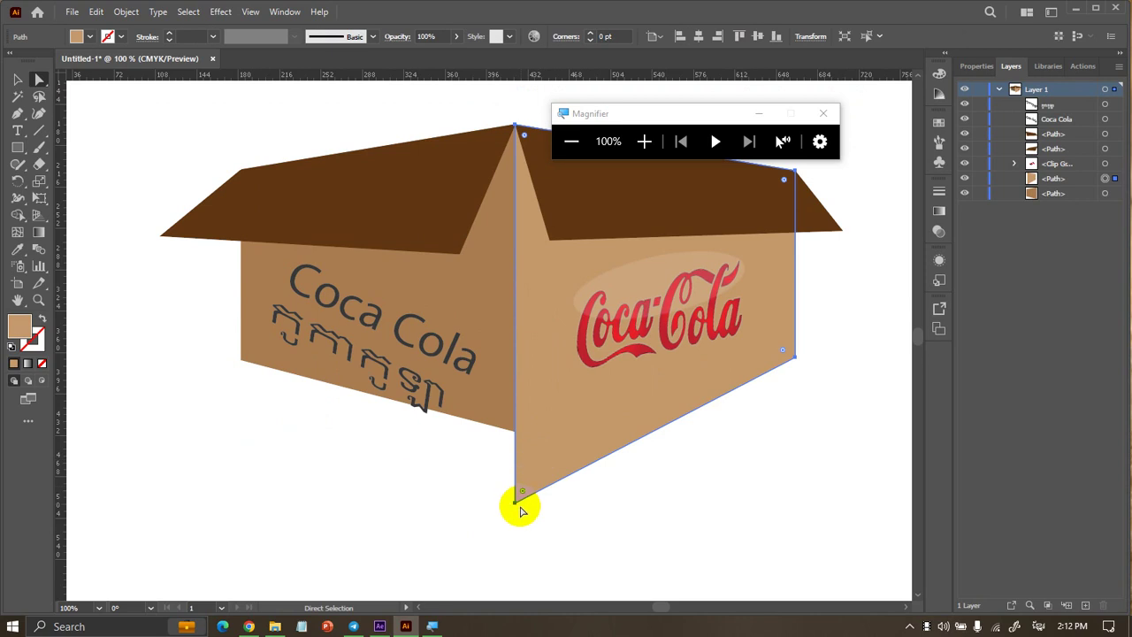
left_click_drag(516, 504, 514, 435)
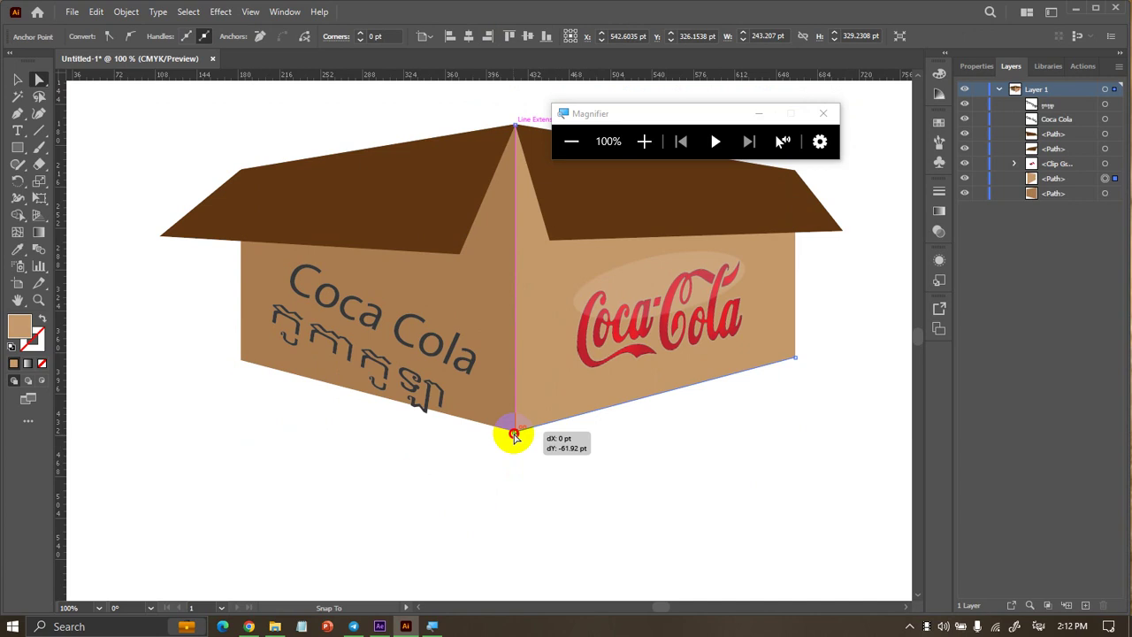
left_click_drag(514, 435, 516, 434)
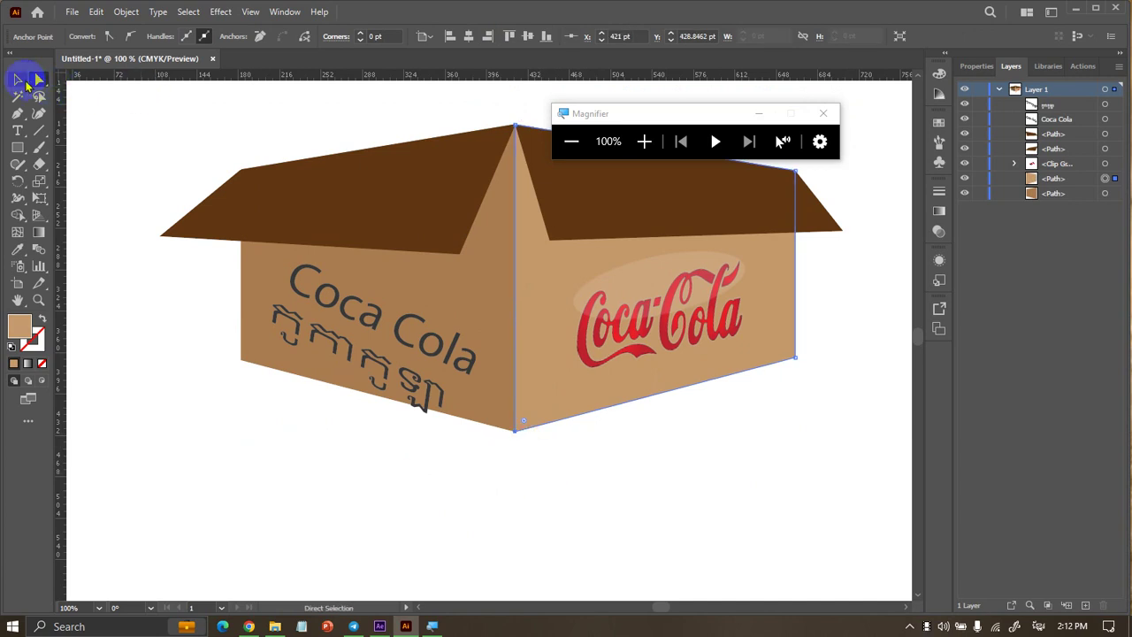
left_click(18, 80)
left_click(222, 348)
scroll(278, 303, "down", 3)
Select both text lines, rotate them flatter and move them up-right
scroll(282, 316, "up", 3)
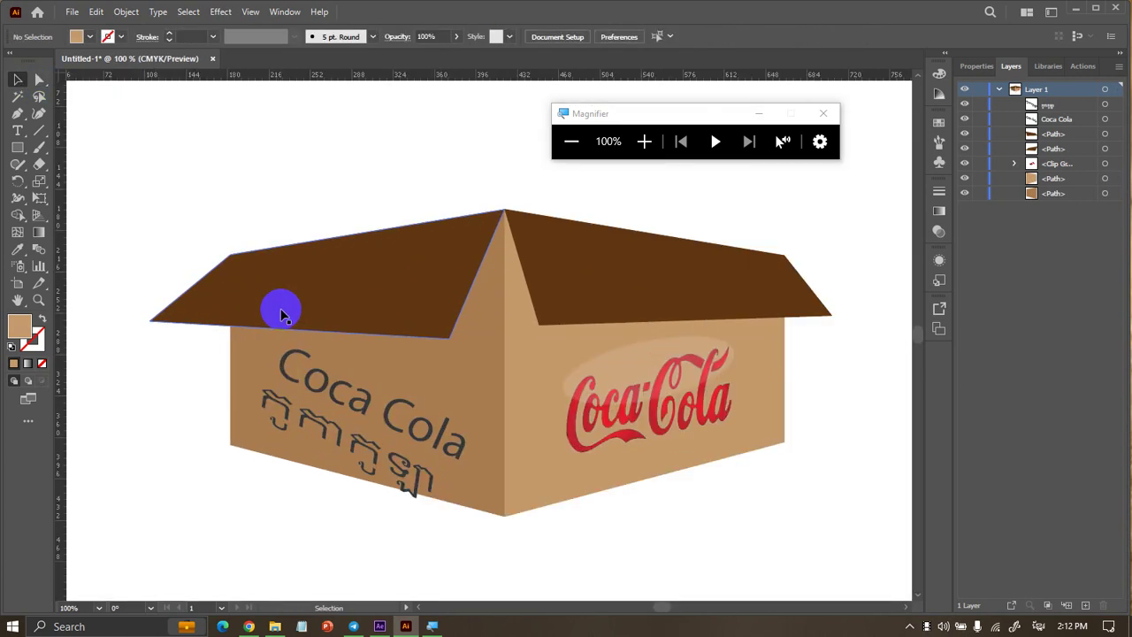
scroll(281, 354, "up", 2)
left_click(394, 494)
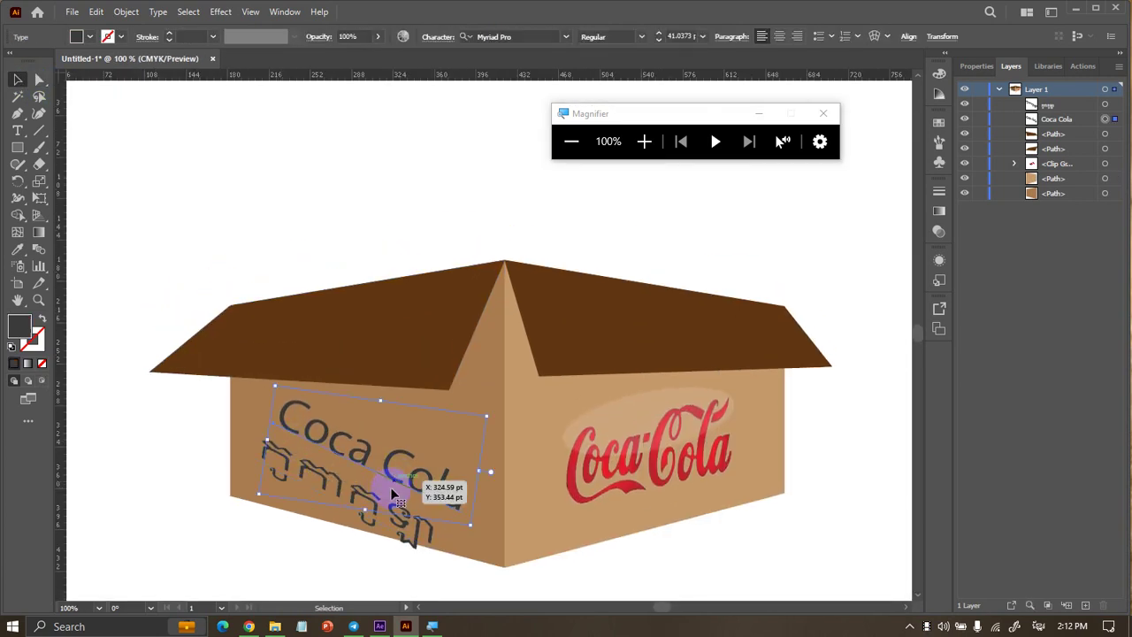
left_click_drag(394, 494, 399, 531)
left_click_drag(253, 561, 485, 378)
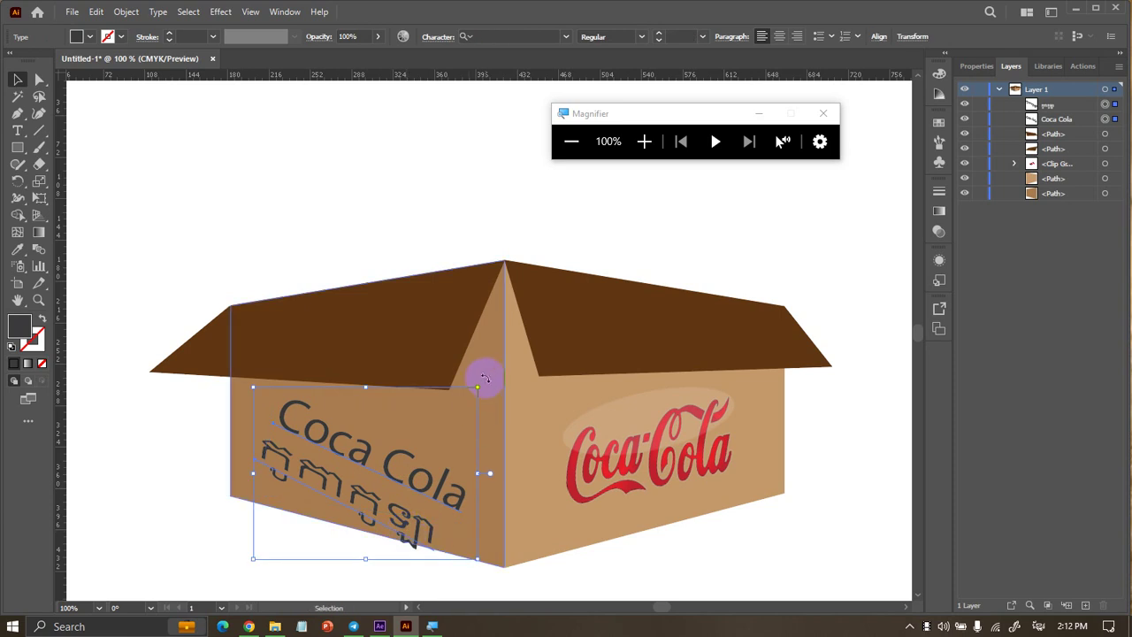
left_click(486, 380)
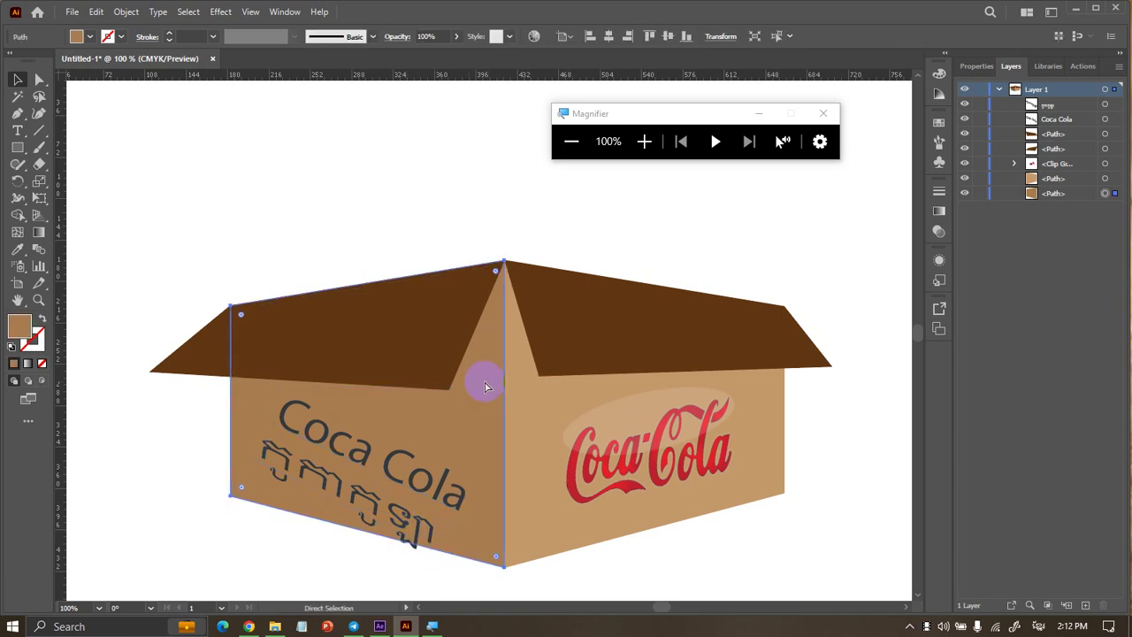
left_click(435, 489)
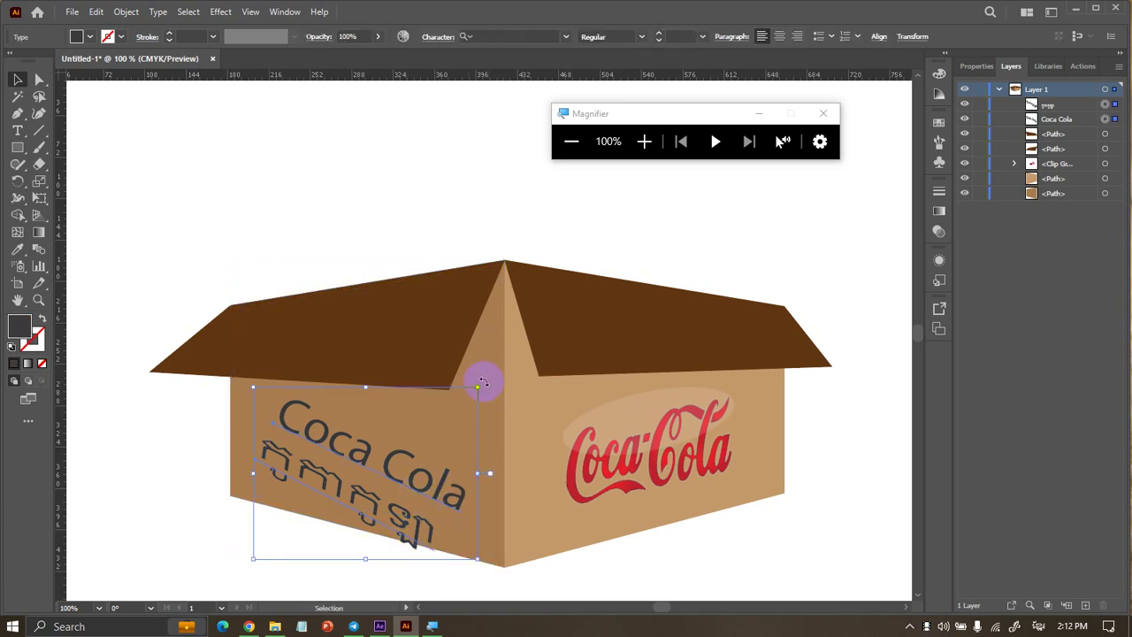
mouse_move(253, 559)
left_mouse_down()
mouse_move(481, 385)
mouse_move(450, 346)
left_mouse_up()
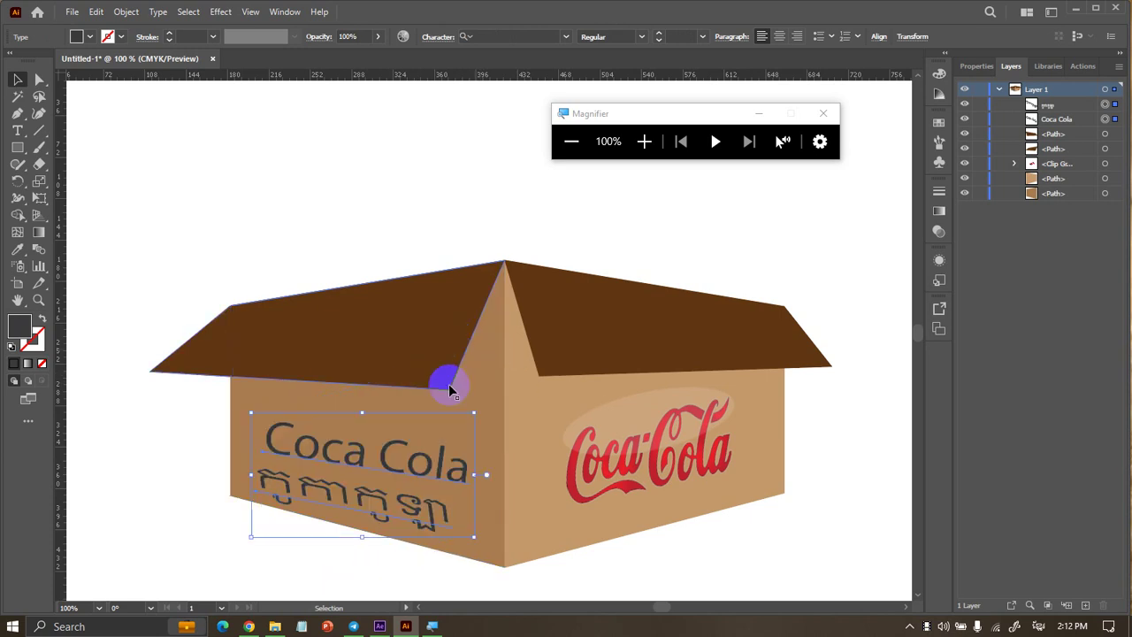
left_click_drag(445, 463, 450, 440)
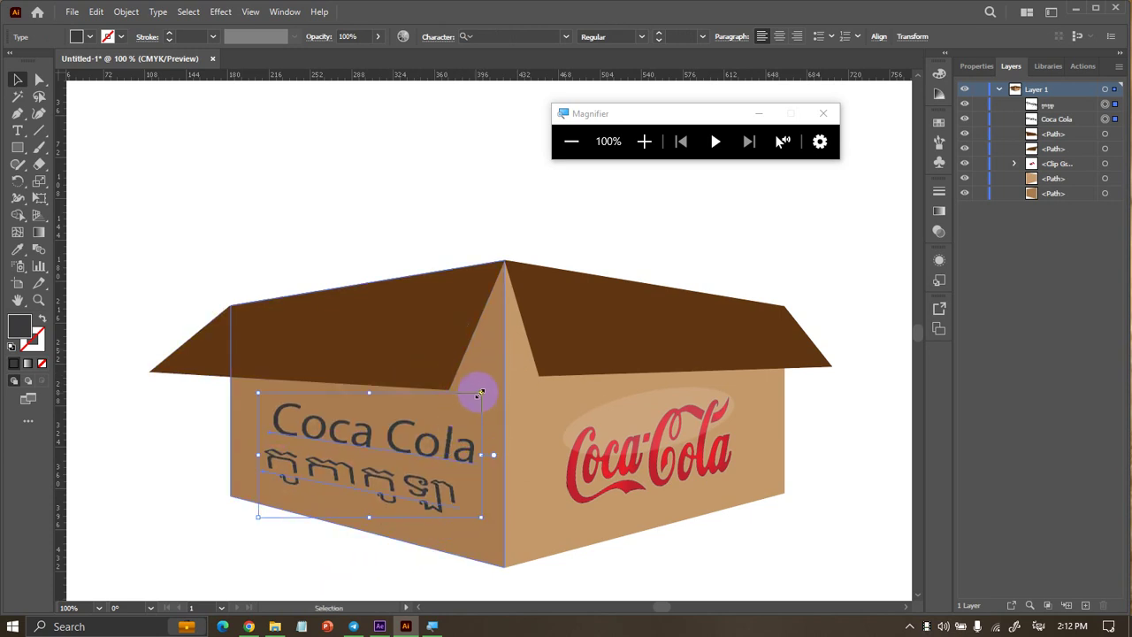
mouse_move(475, 392)
left_mouse_down()
mouse_move(463, 407)
mouse_move(470, 392)
left_mouse_up()
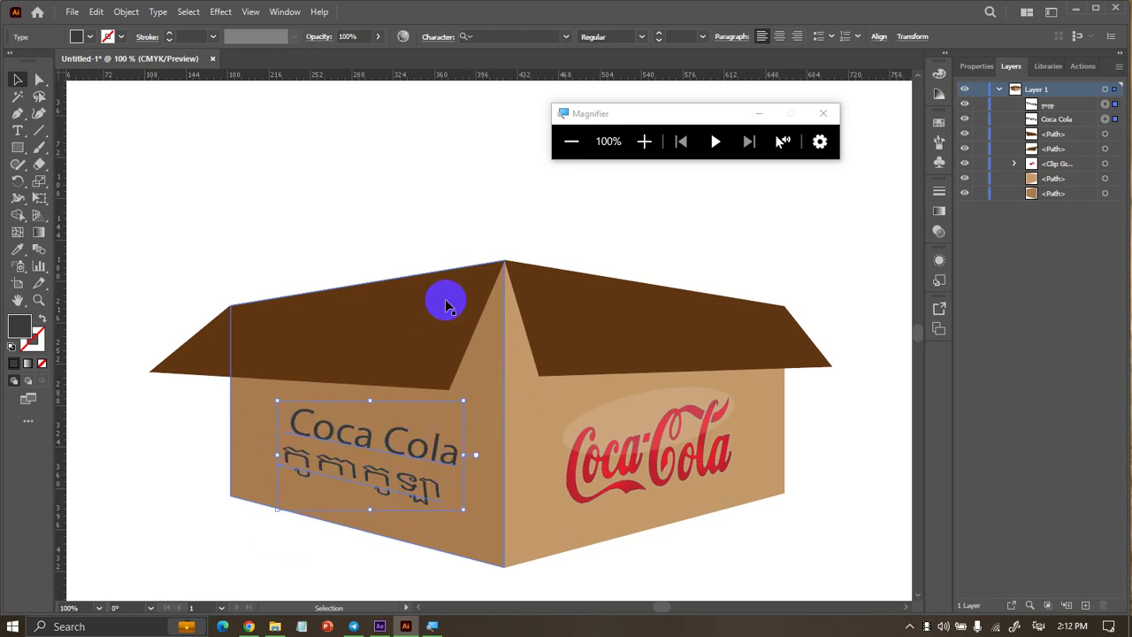
left_click(437, 221)
Reposition and re-tilt the text up-left, ending at about 2.27° rotation
scroll(356, 528, "down", 1)
scroll(236, 536, "up", 1)
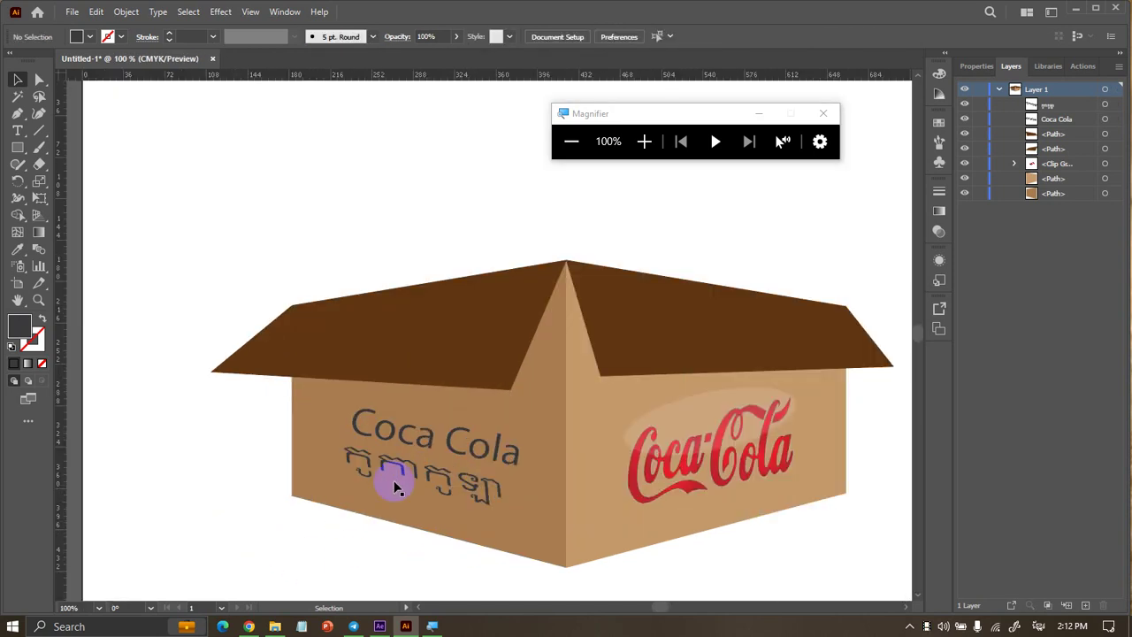
left_click_drag(391, 481, 445, 491)
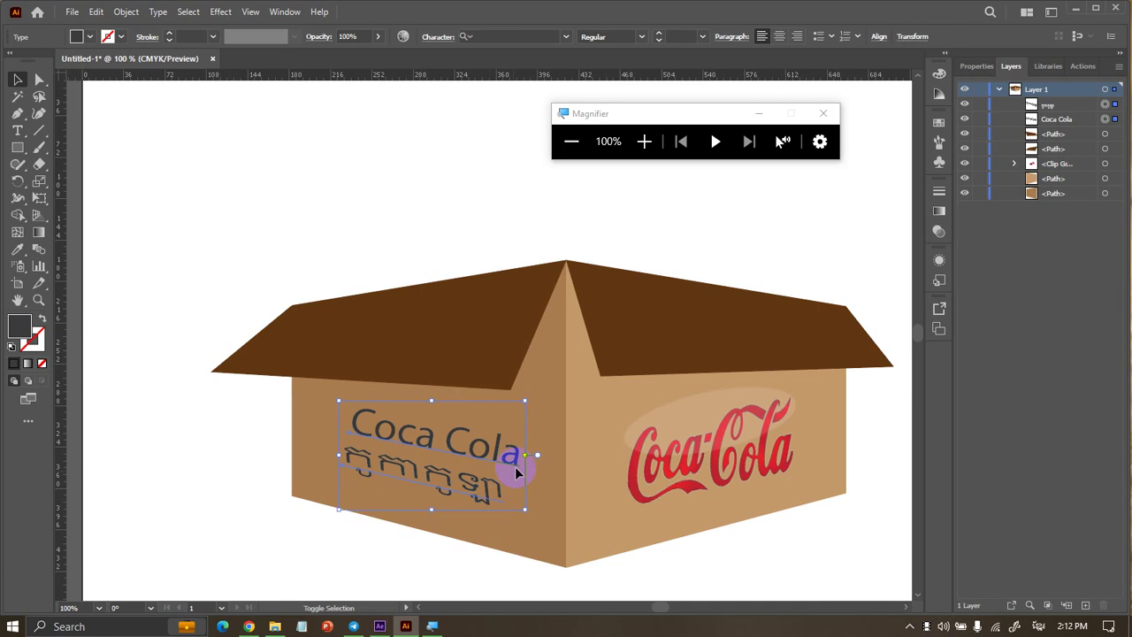
left_click_drag(489, 501, 527, 400)
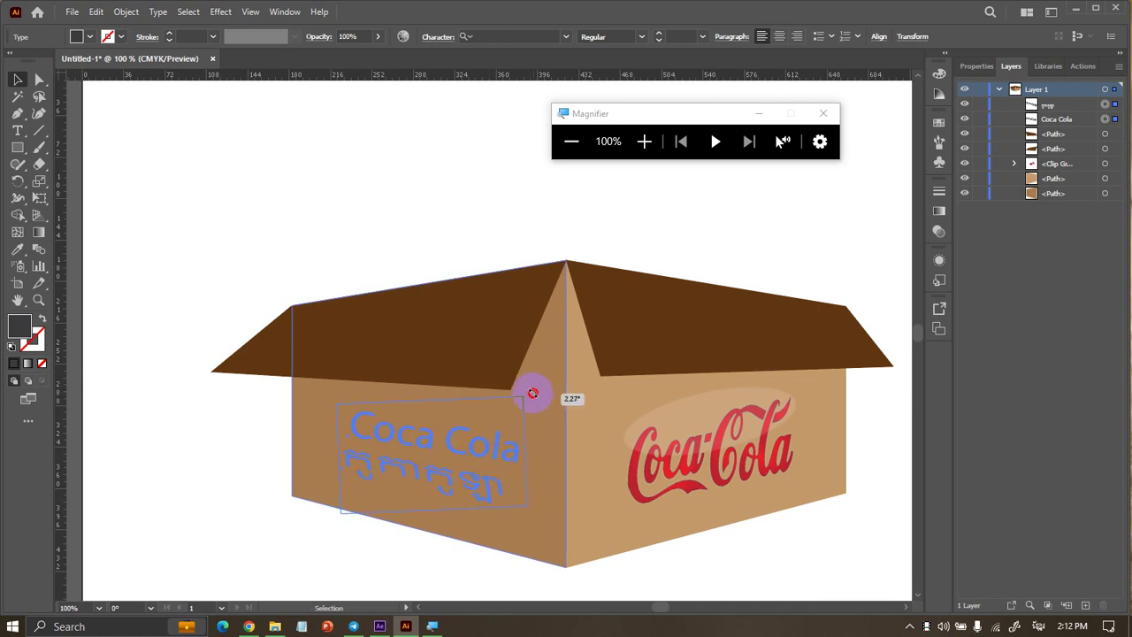
mouse_move(501, 435)
left_mouse_down()
mouse_move(480, 425)
mouse_move(495, 435)
left_mouse_up()
left_click(198, 432)
scroll(197, 437, "down", 2)
Inside the logo group, shift the Coca-Cola logo slightly left
left_click(579, 434)
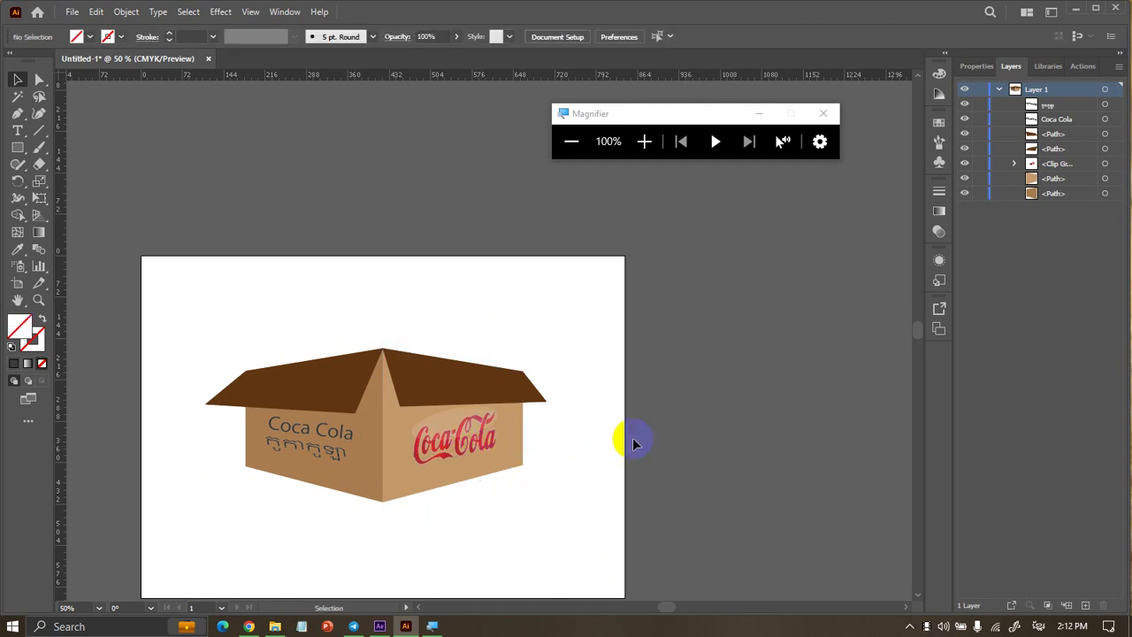
left_click(455, 441)
double_click(456, 441)
left_click_drag(465, 449, 466, 449)
double_click(627, 463)
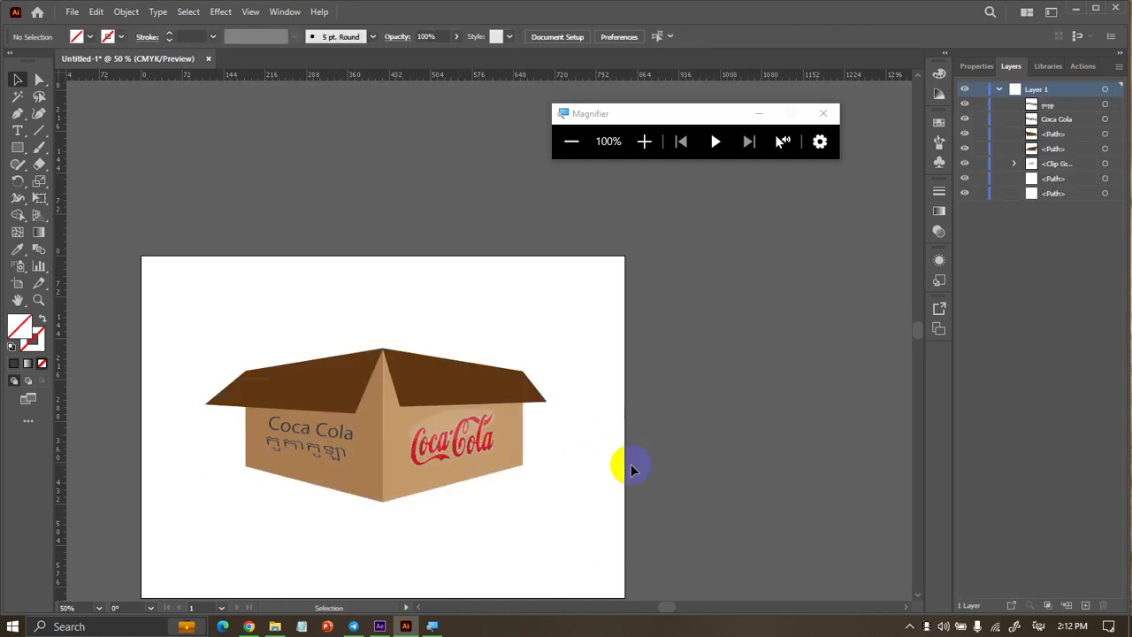
left_click(466, 485)
scroll(385, 547, "up", 2)
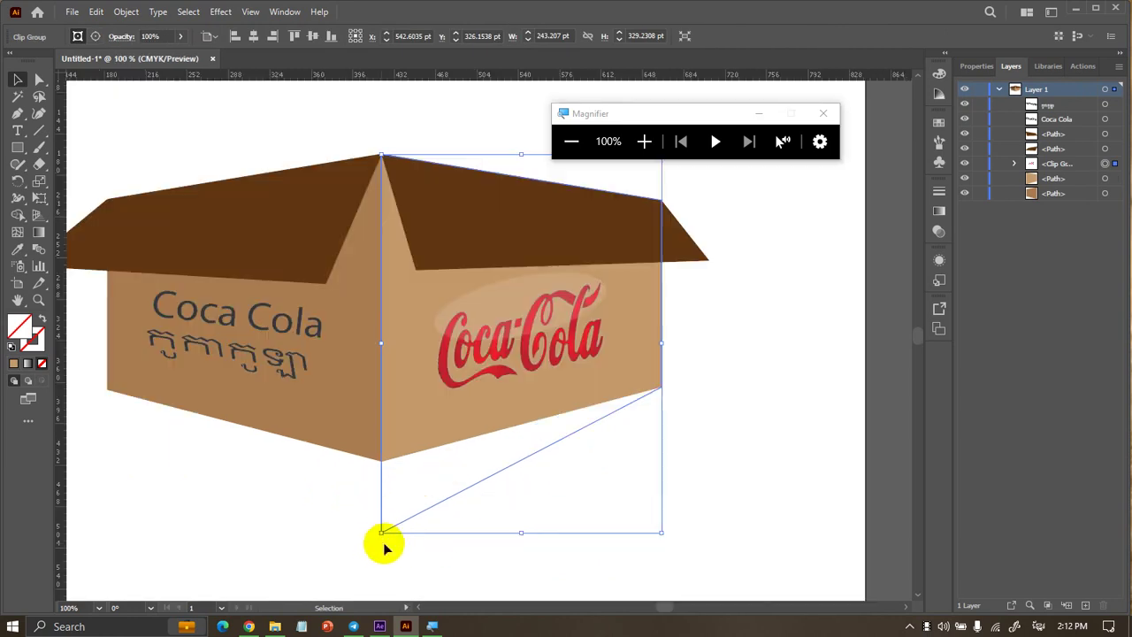
Raise the clipping shape's bottom corner to the box's bottom edge, about 267 pt tall
left_click(39, 79)
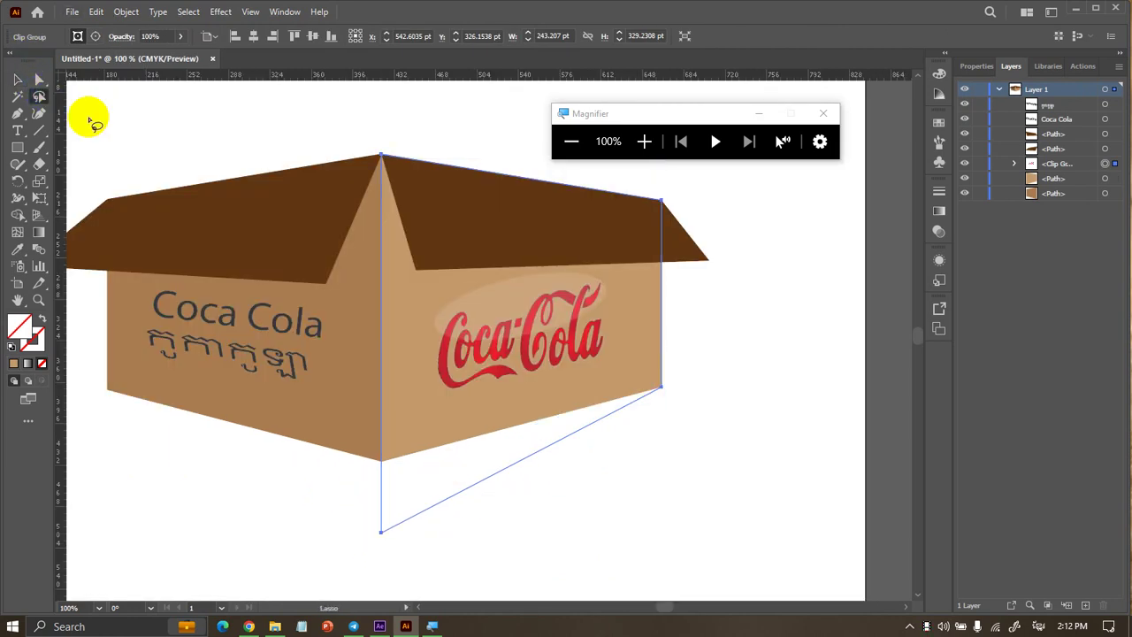
left_click(382, 533)
left_click_drag(383, 532, 380, 462)
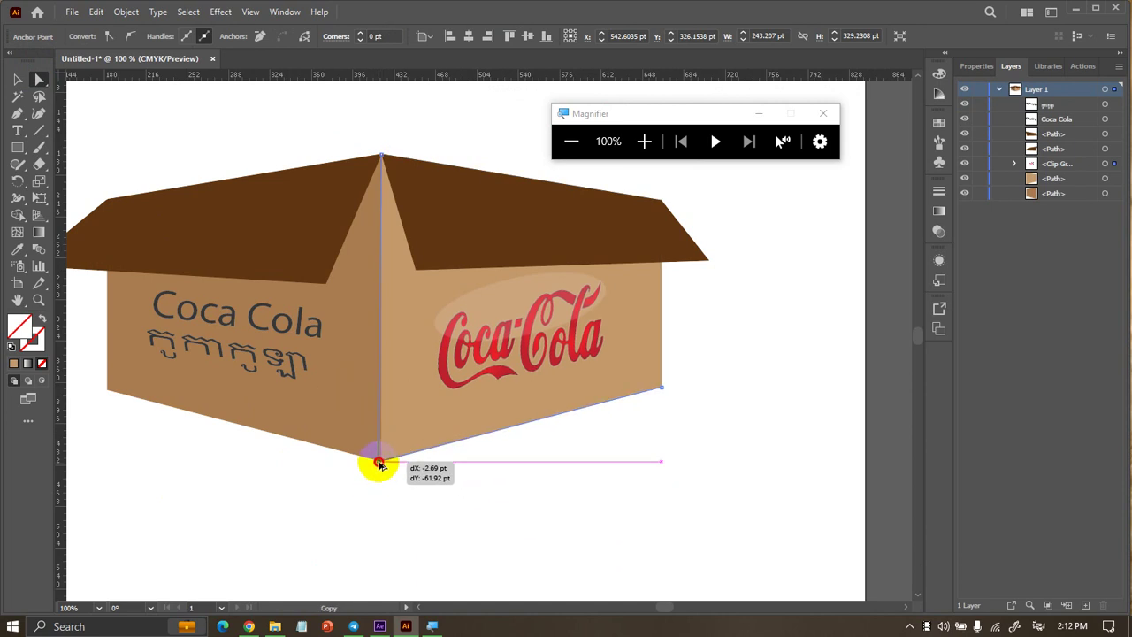
left_click(17, 78)
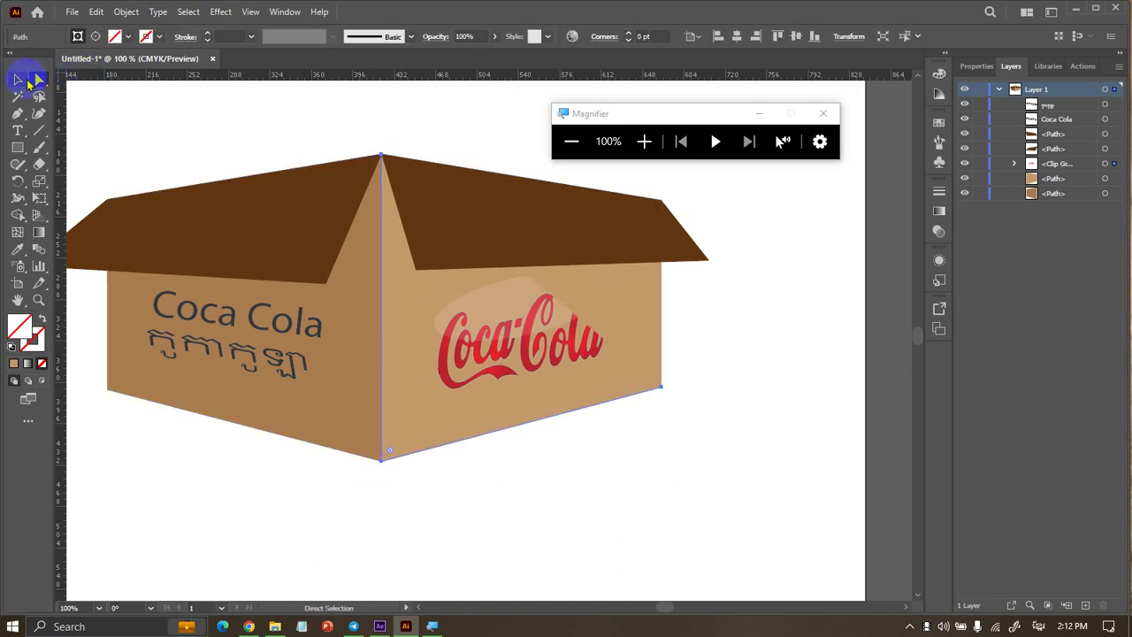
left_click(228, 121)
scroll(707, 564, "down", 2)
scroll(630, 535, "up", 1)
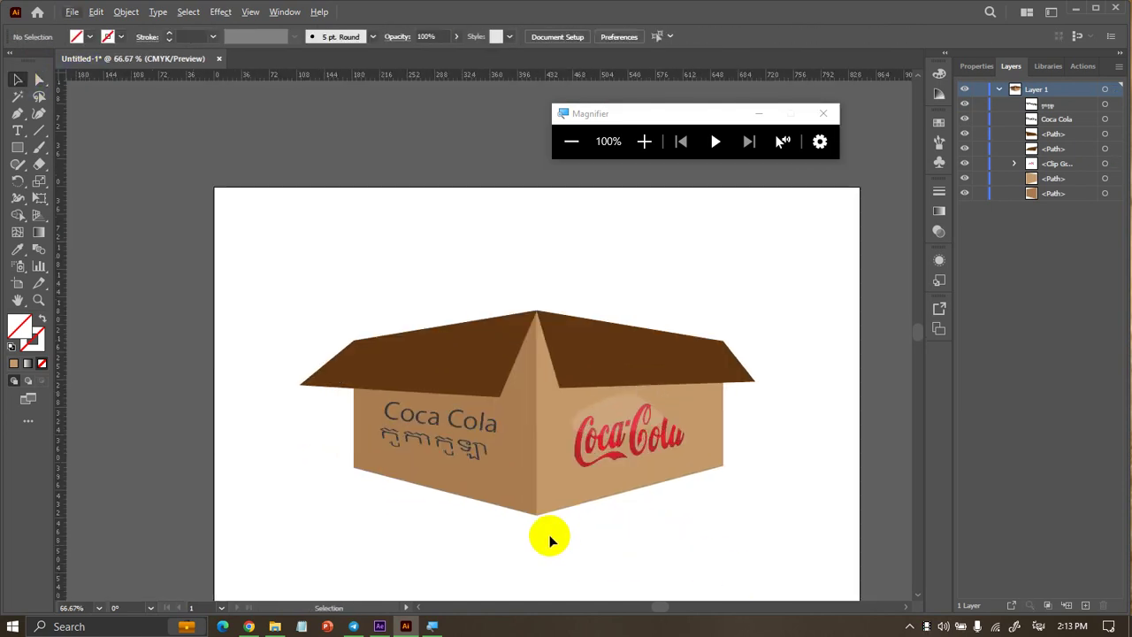
scroll(531, 544, "right", 1)
scroll(531, 544, "left", 1)
scroll(495, 534, "up", 1)
scroll(495, 534, "down", 1)
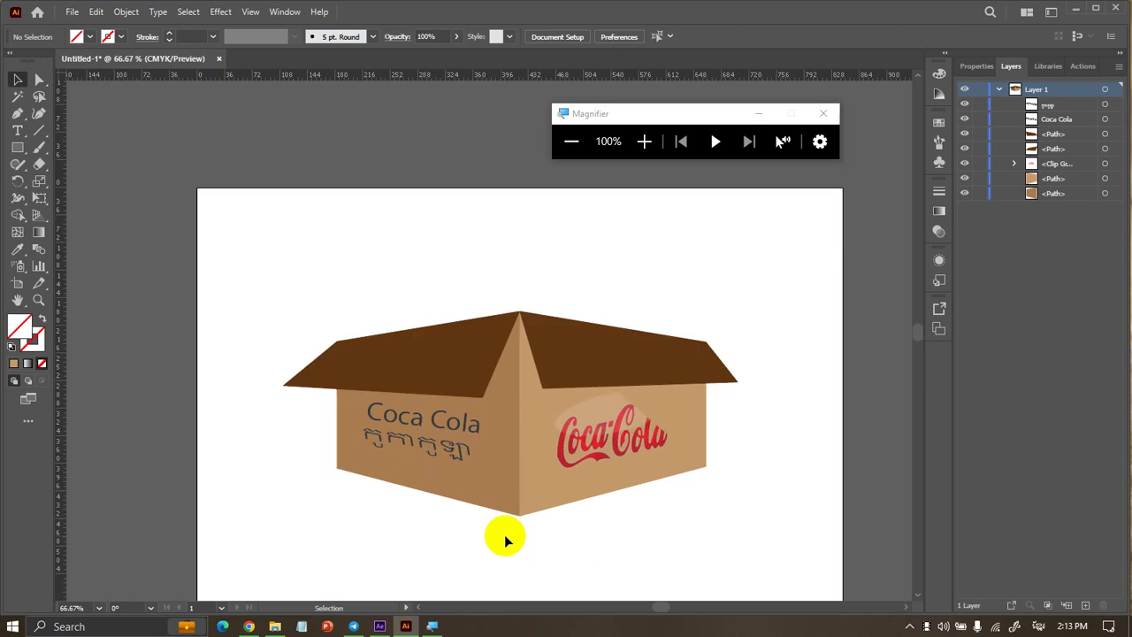
scroll(504, 535, "up", 1)
left_click(677, 390)
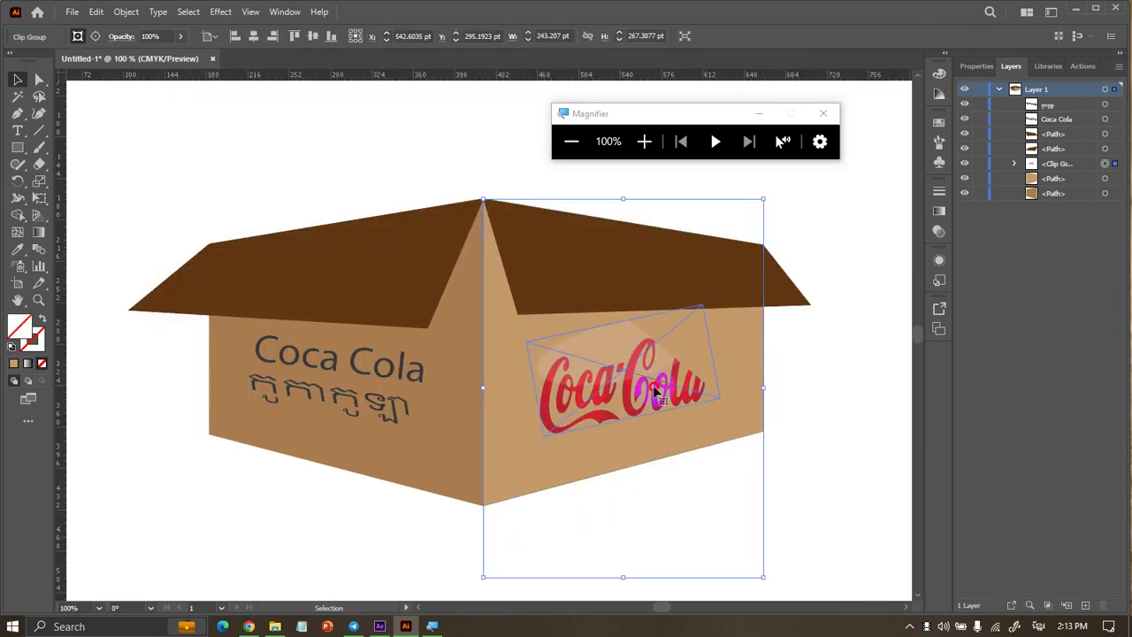
Shift the Coca-Cola image inside its clip group so the logo's right edge is cropped
double_click(644, 386)
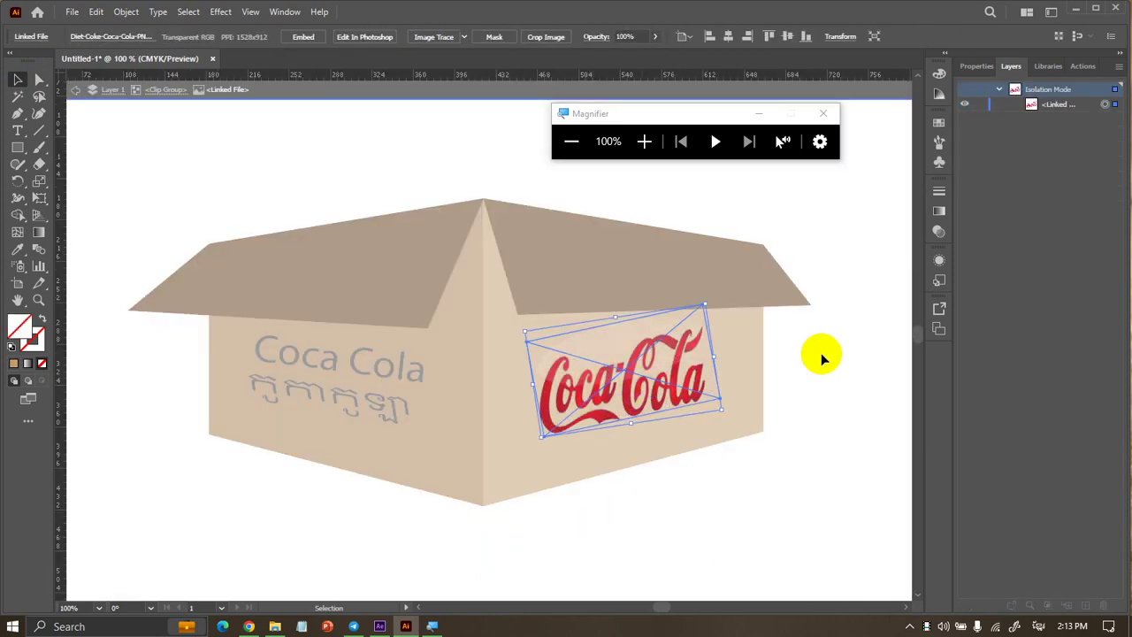
double_click(823, 353)
double_click(624, 384)
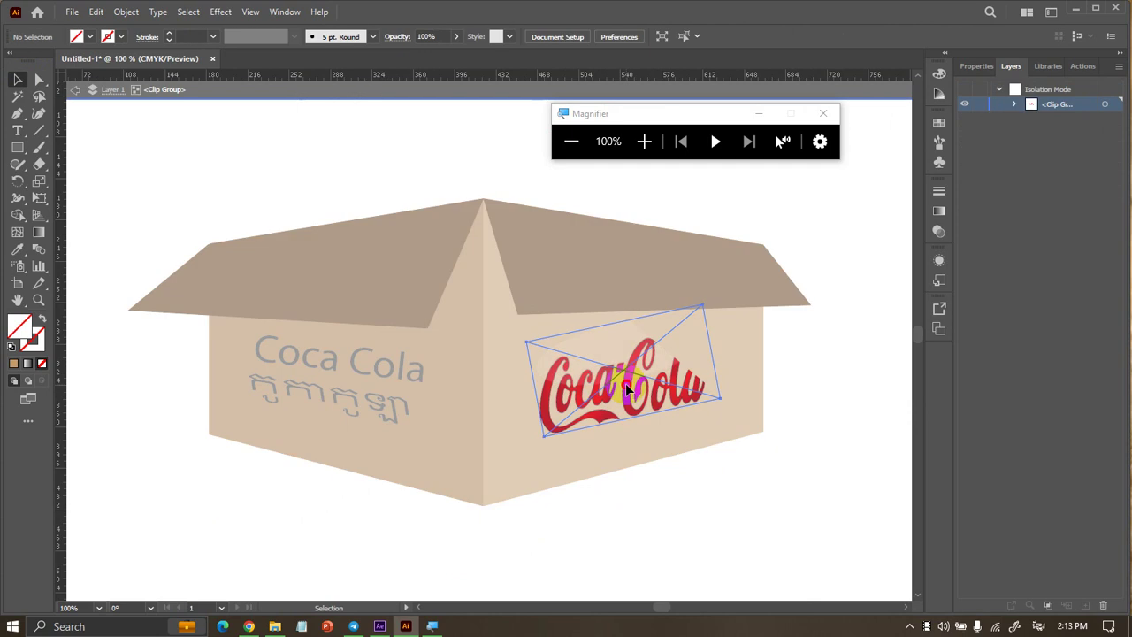
mouse_move(626, 388)
left_mouse_down()
mouse_move(686, 379)
mouse_move(632, 370)
left_mouse_up()
double_click(763, 513)
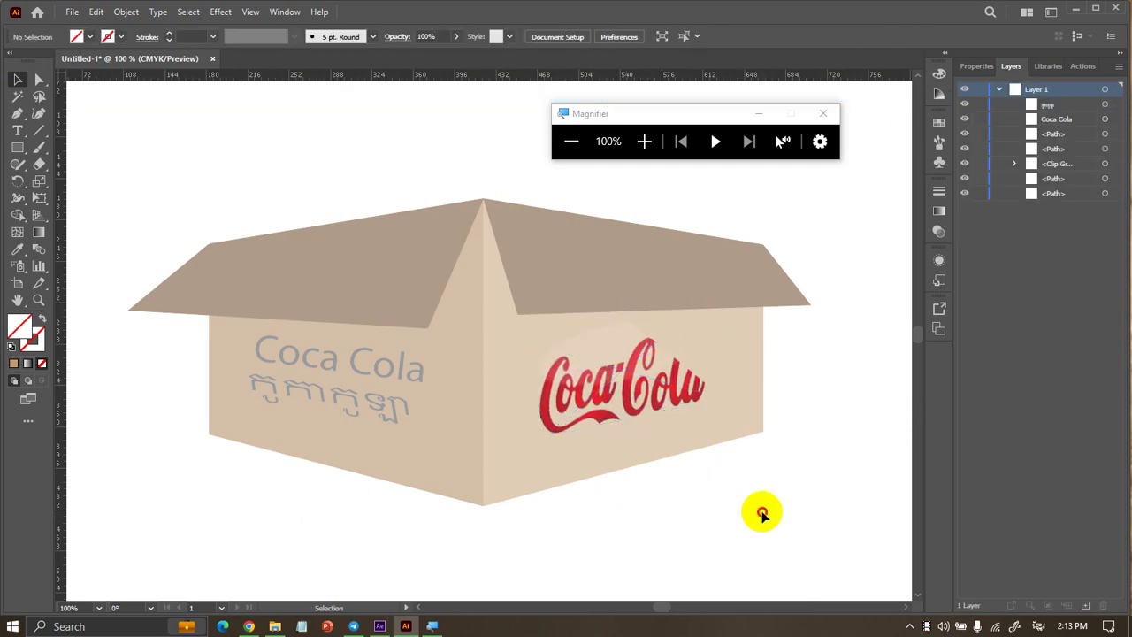
Select the Coca-Cola logo group and bring up the View menu's perspective grid options
double_click(694, 359)
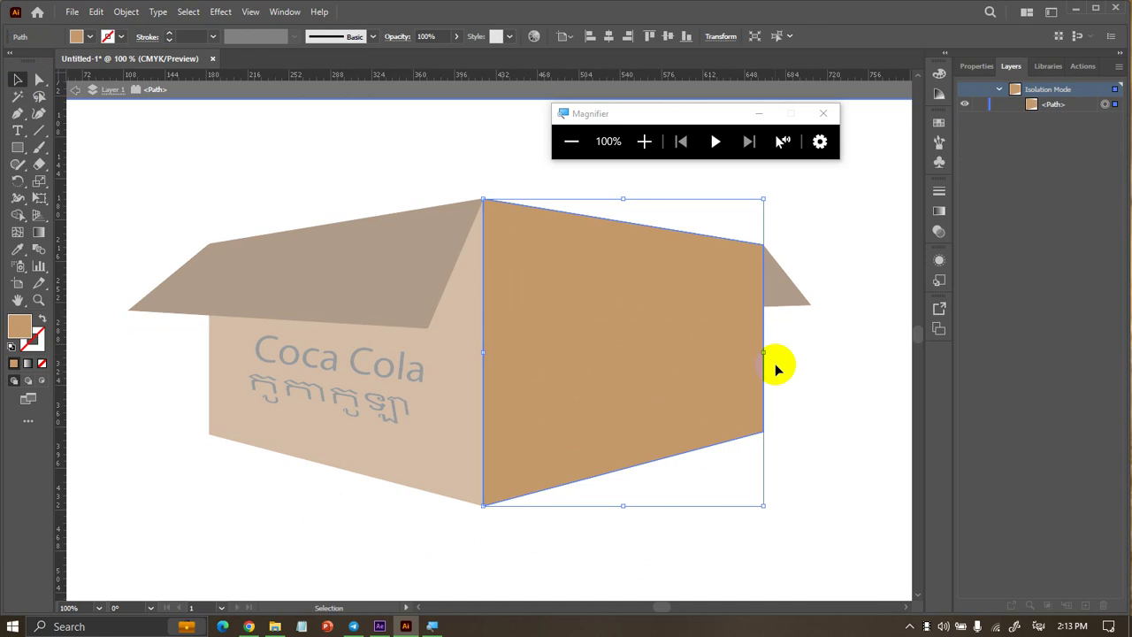
double_click(775, 363)
left_click(611, 387)
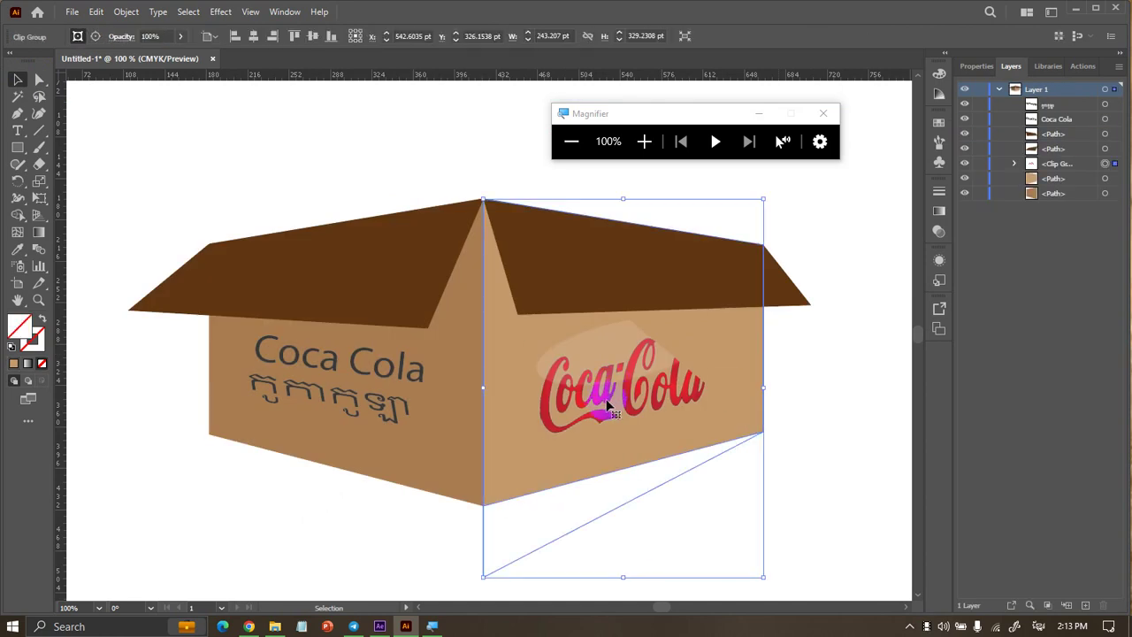
left_click(250, 12)
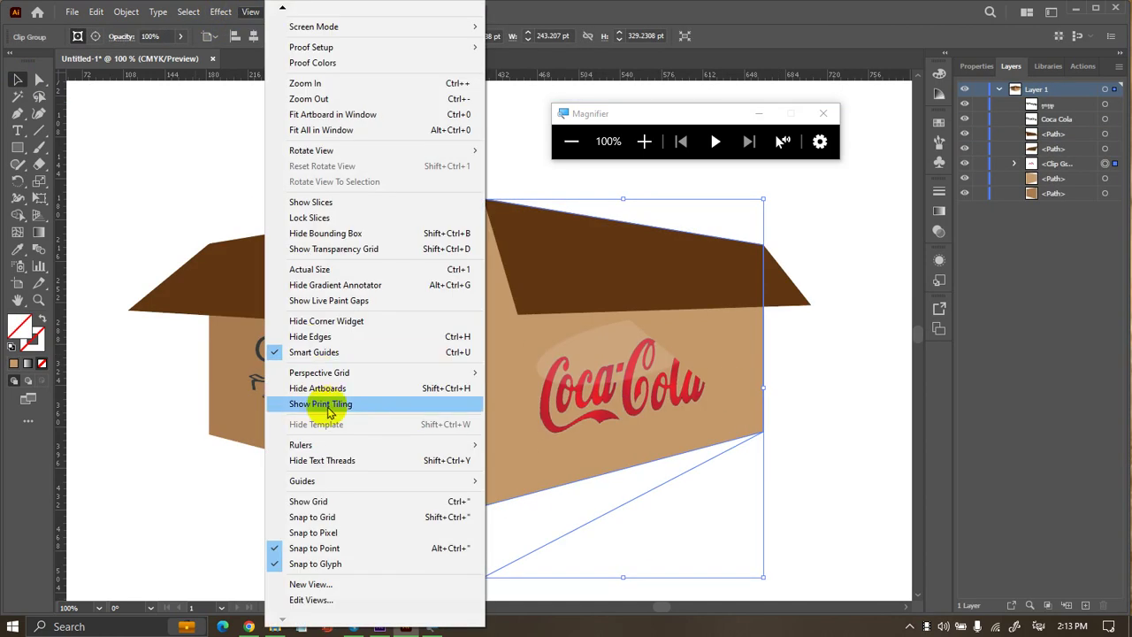
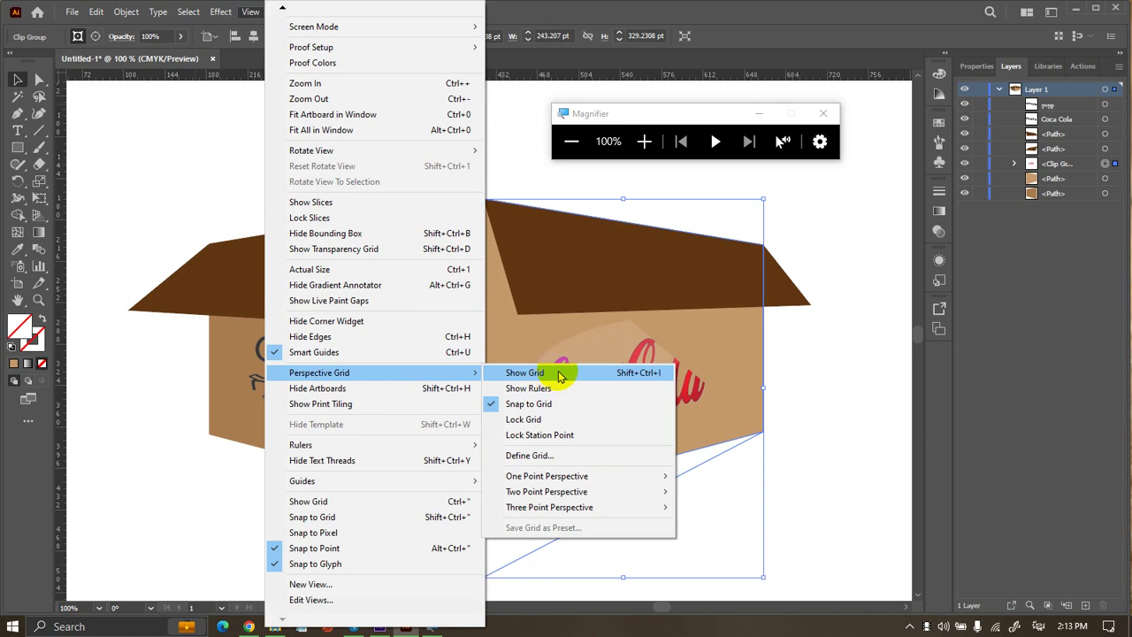
Isolate the Coca-Cola logo group and shrink it from a corner handle
left_click(814, 349)
double_click(616, 387)
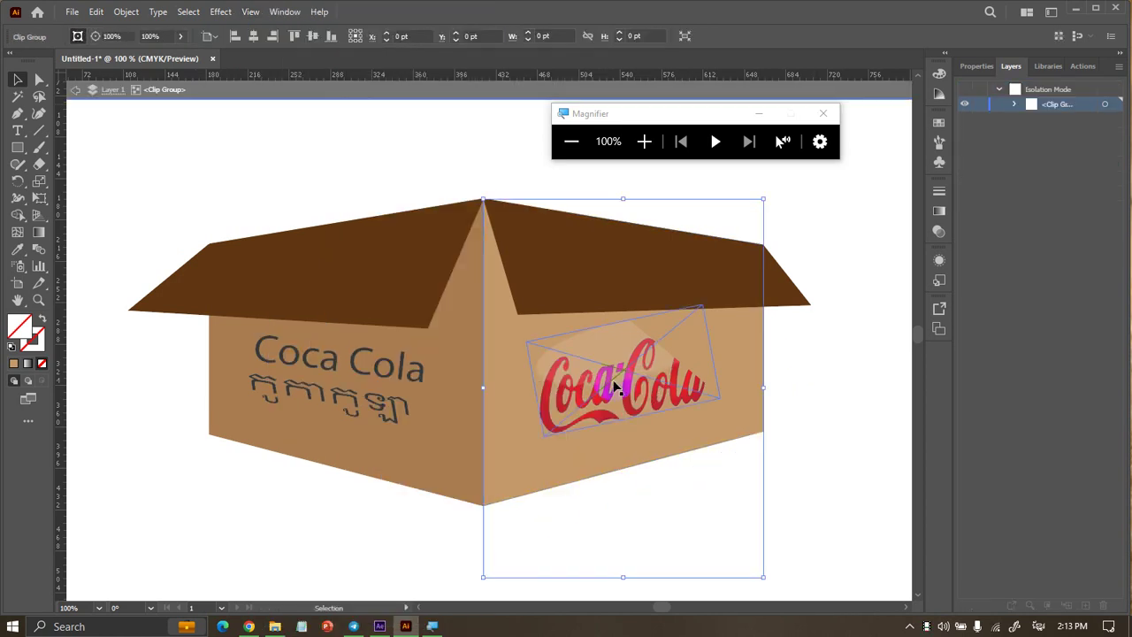
left_click_drag(617, 386, 610, 393)
mouse_move(687, 307)
left_mouse_down()
mouse_move(685, 331)
mouse_move(700, 316)
left_mouse_up()
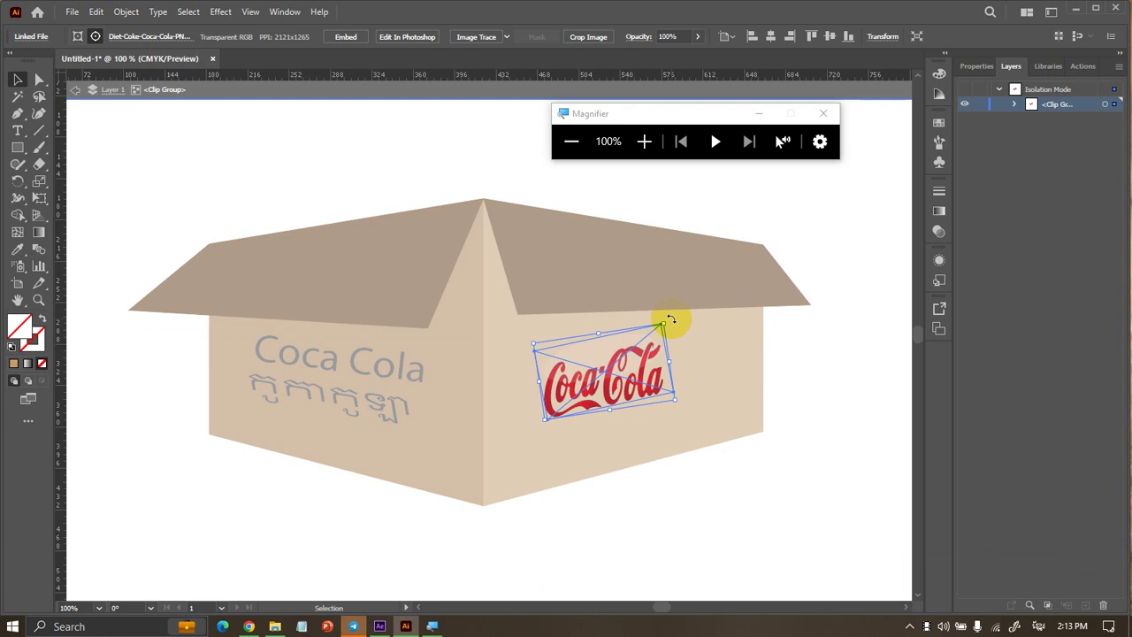
Rotate the logo nearly level, exit isolation, and move it up-right on the box
mouse_move(671, 319)
left_mouse_down()
mouse_move(683, 322)
mouse_move(663, 370)
left_mouse_up()
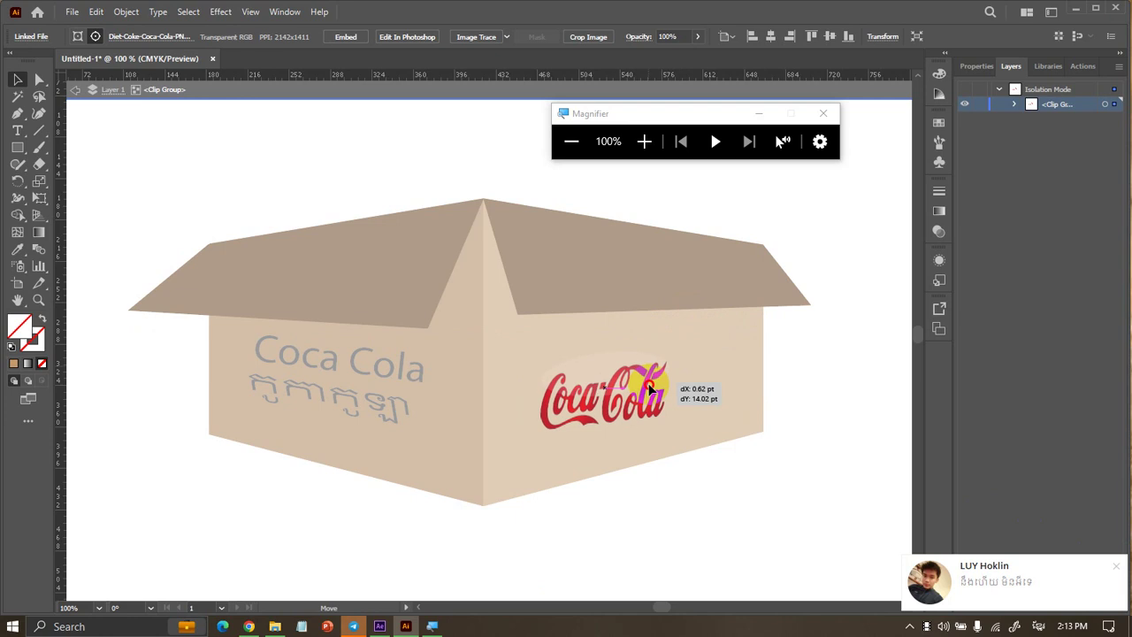
left_click(1123, 559)
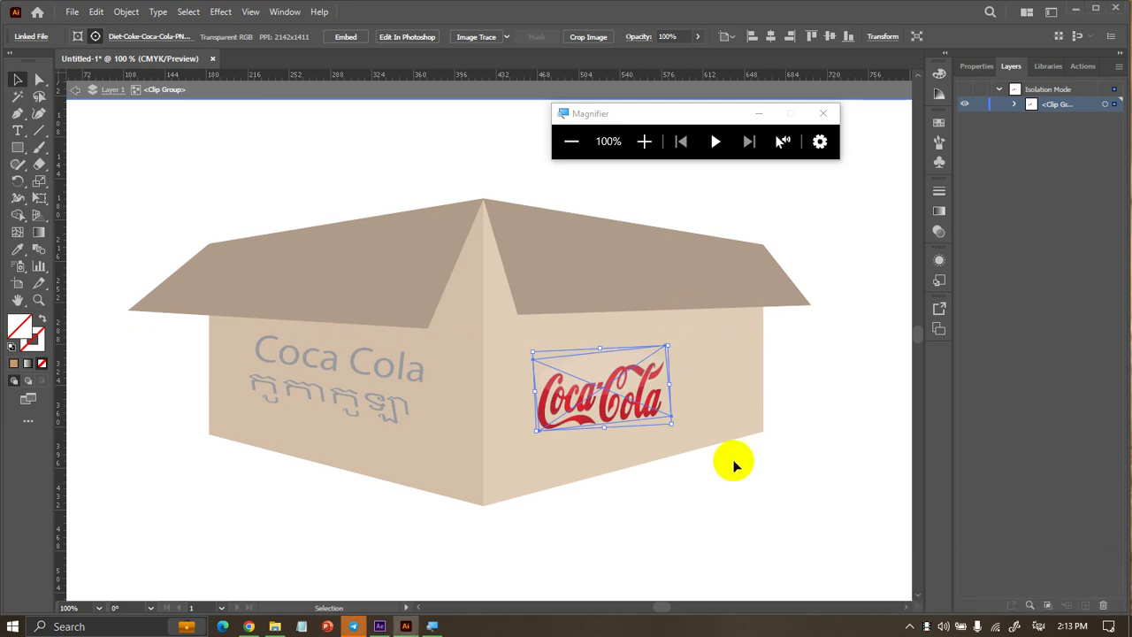
double_click(819, 463)
left_click_drag(579, 398, 629, 376)
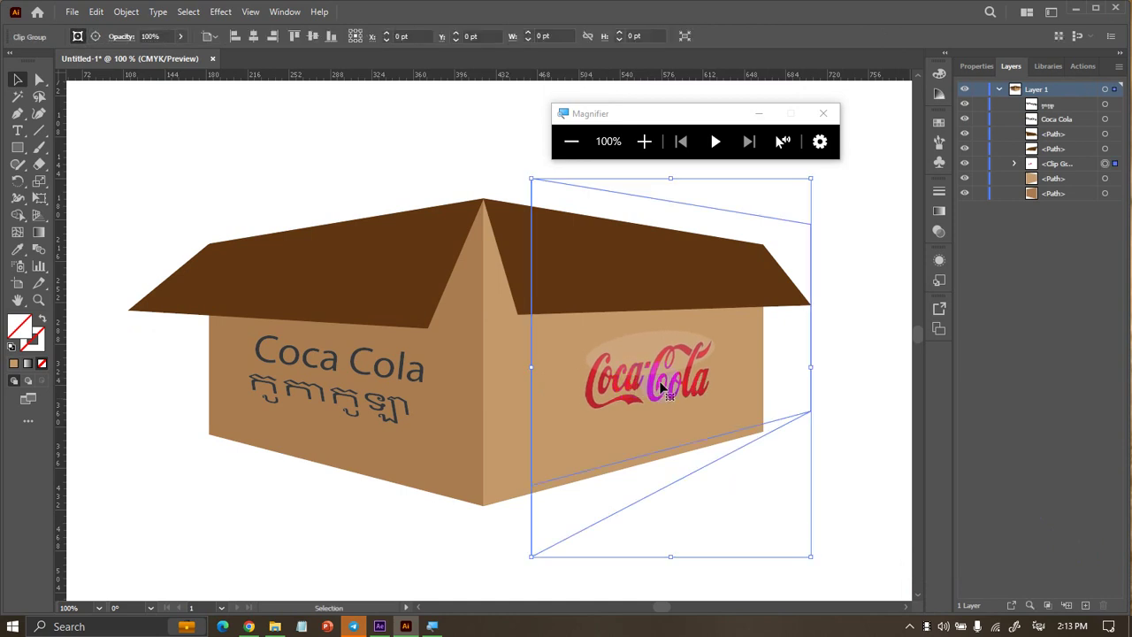
Drop the Coca-Cola logo in place on the right face and deselect it
left_click(867, 432)
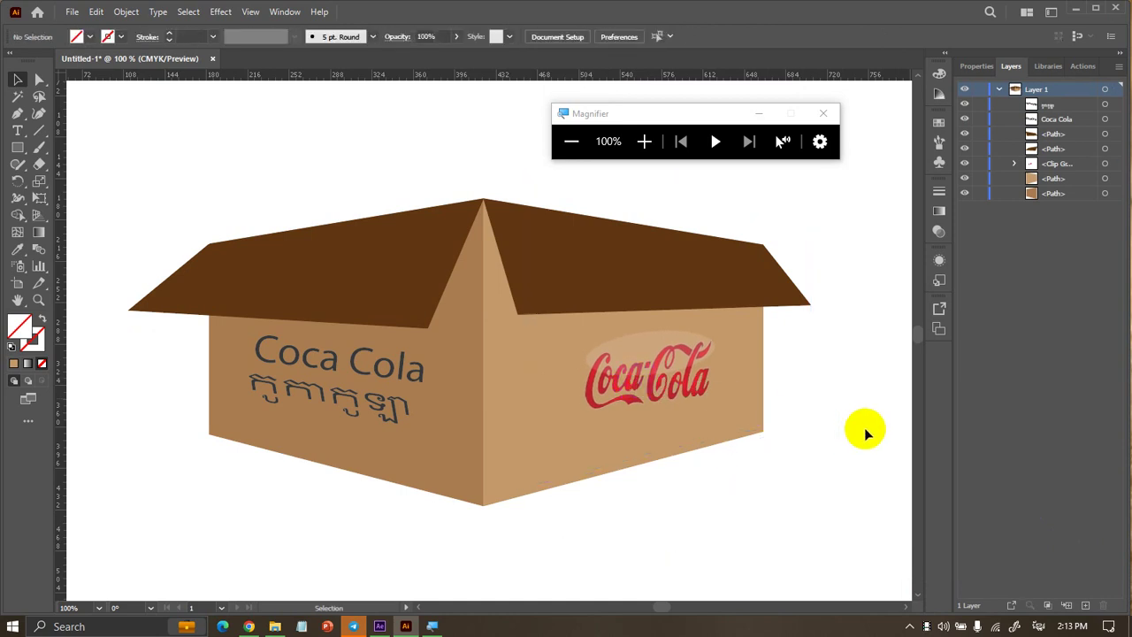
scroll(865, 431, "down", 1)
scroll(865, 431, "down", 1)
scroll(865, 432, "up", 1)
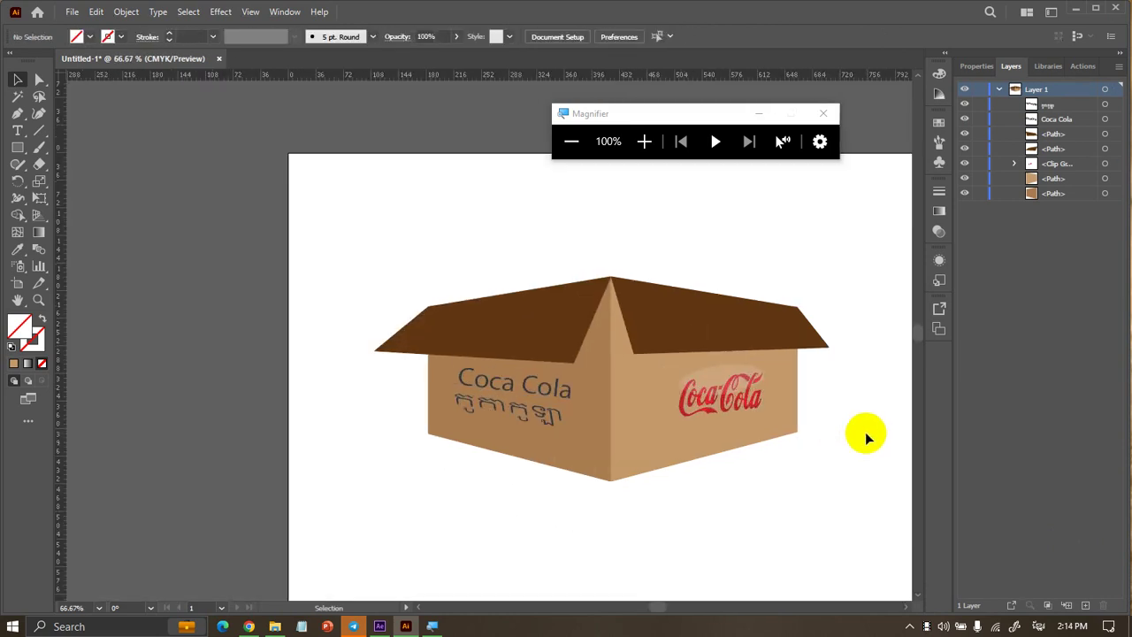
left_click(800, 407)
left_click(783, 336)
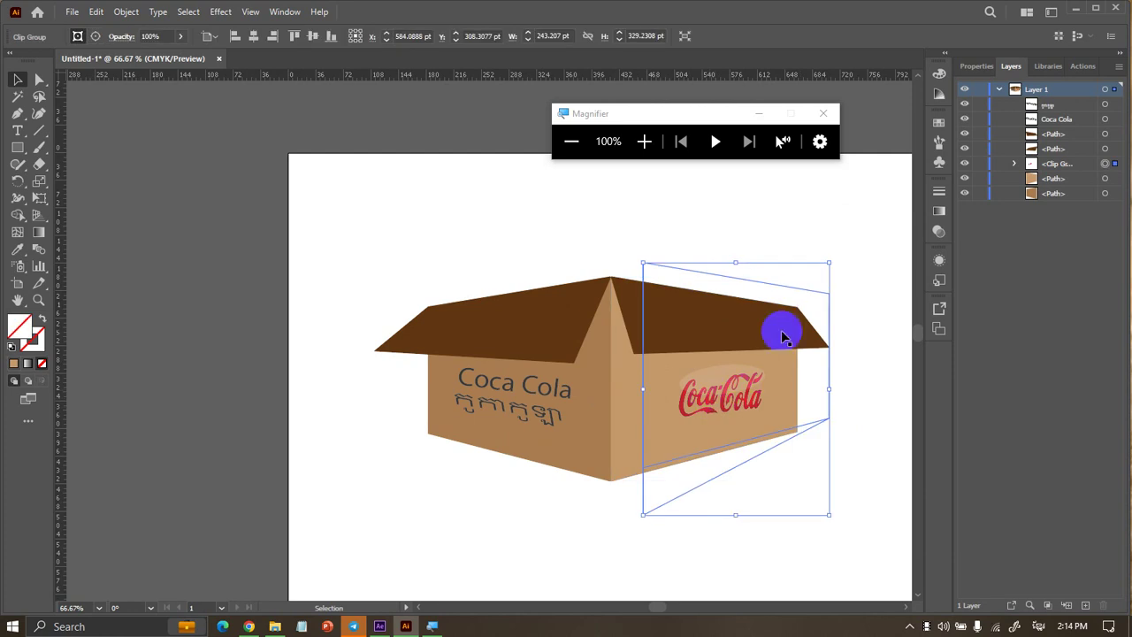
left_click(674, 222)
Scroll the view until the whole box is centred on screen
scroll(677, 266, "right", 3)
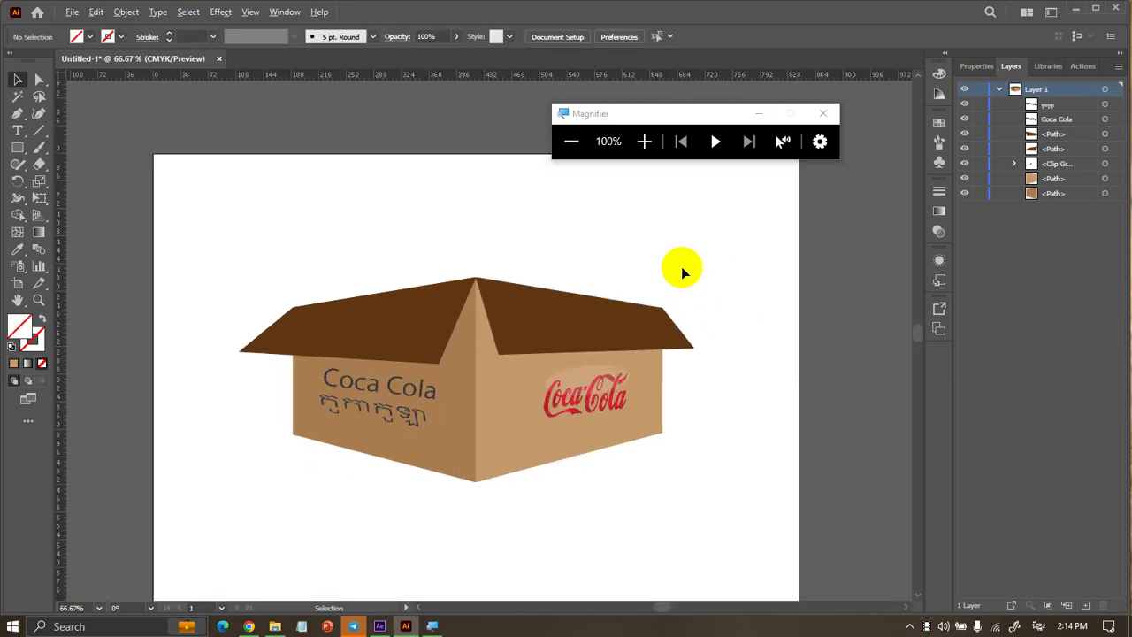
scroll(681, 267, "down", 1)
scroll(460, 288, "up", 1)
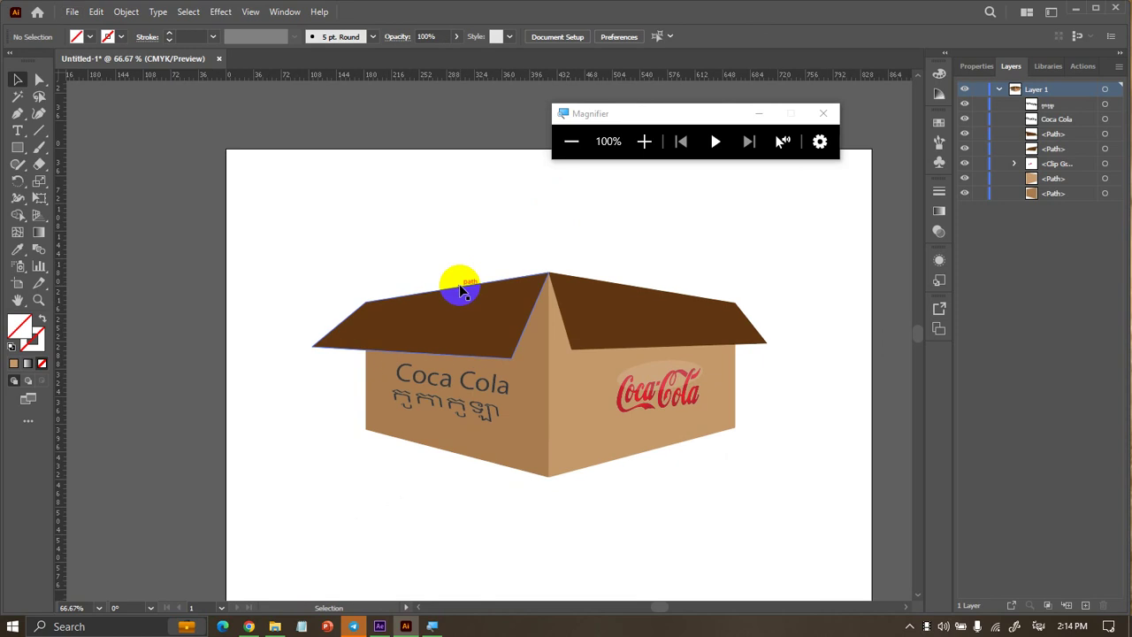
scroll(458, 286, "right", 1)
scroll(646, 264, "up", 1)
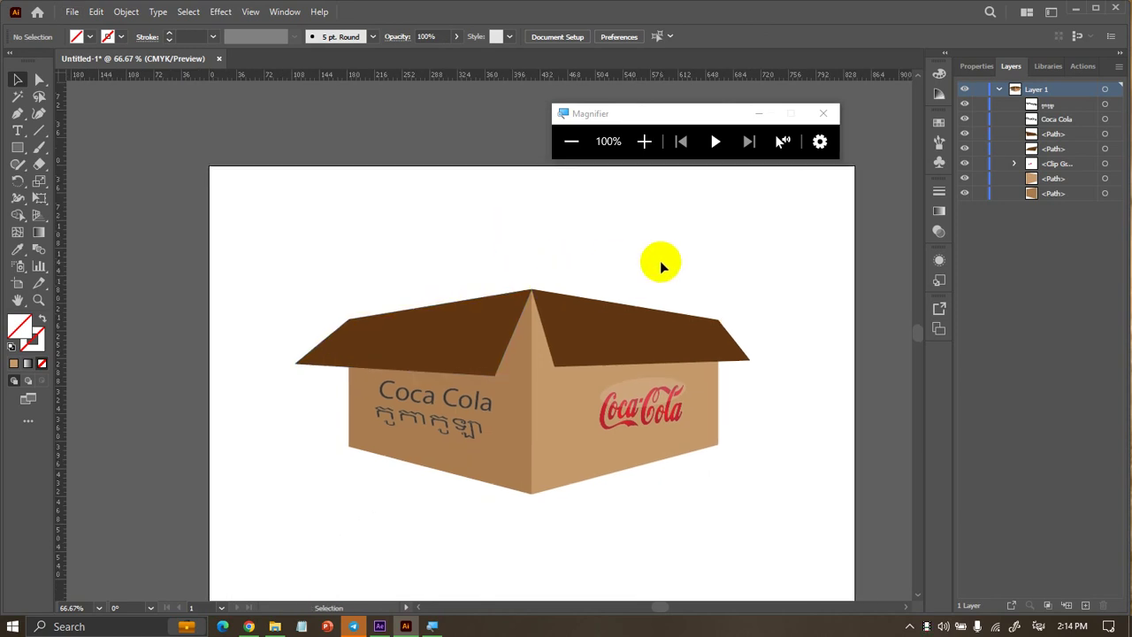
scroll(662, 265, "up", 1)
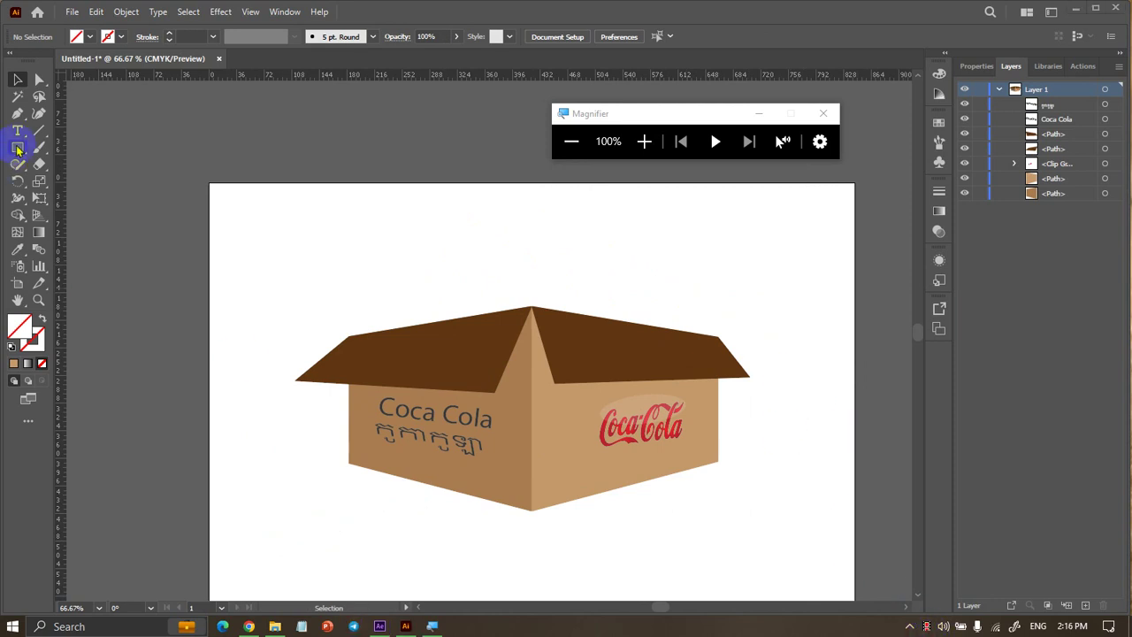
Draw a Pen-tool shape along the right flap's inner edge from the box apex
left_click(18, 113)
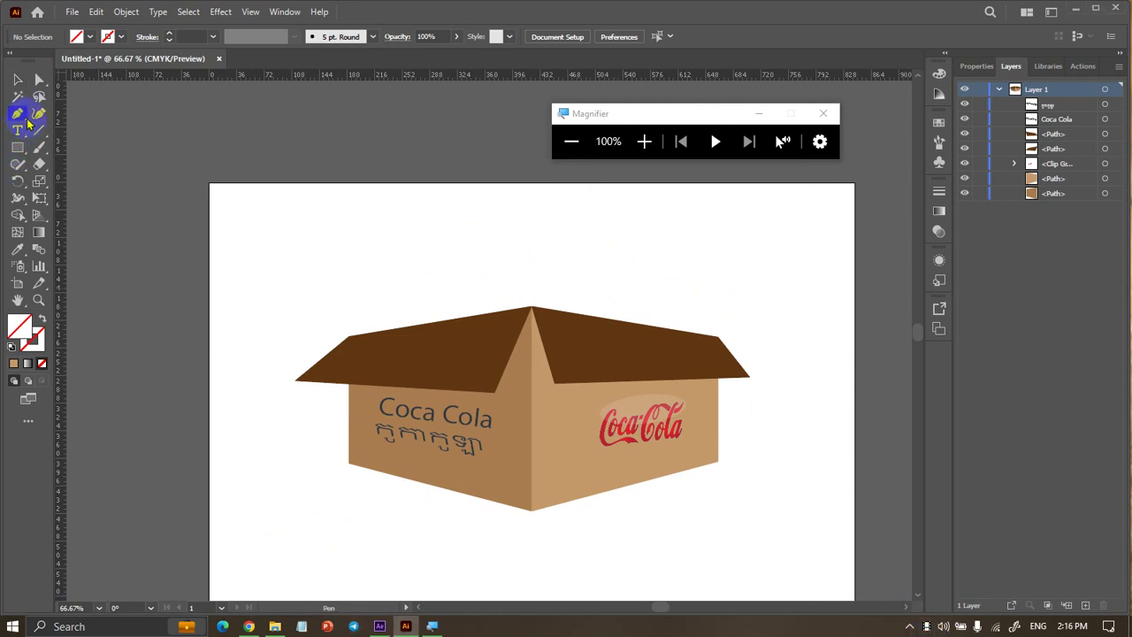
left_click(533, 310)
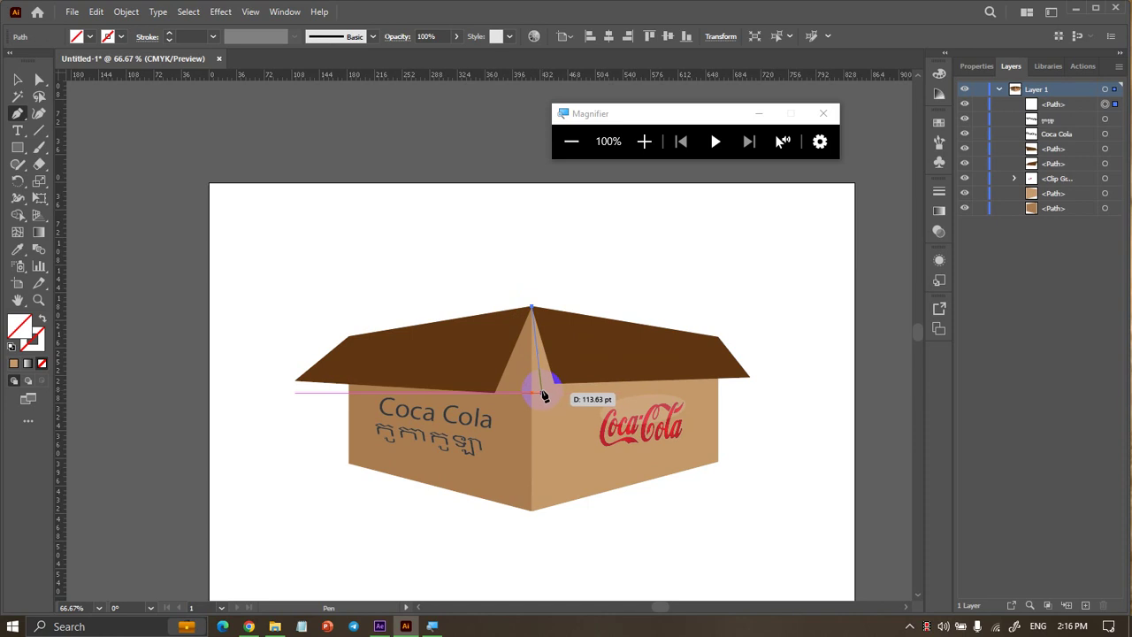
left_click(541, 388)
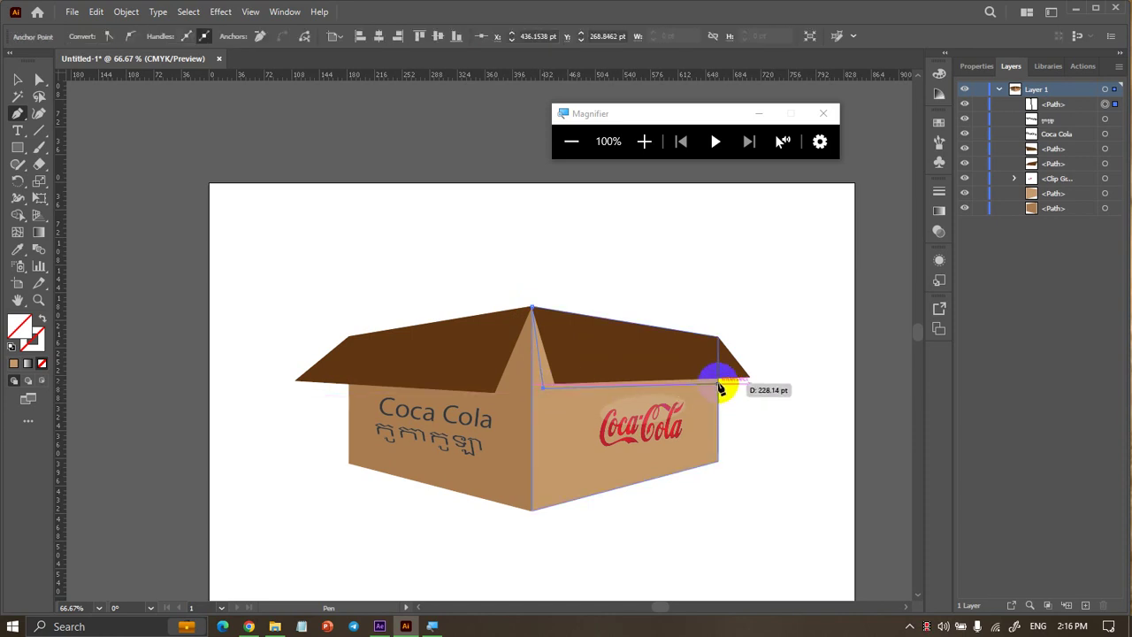
left_click(720, 385)
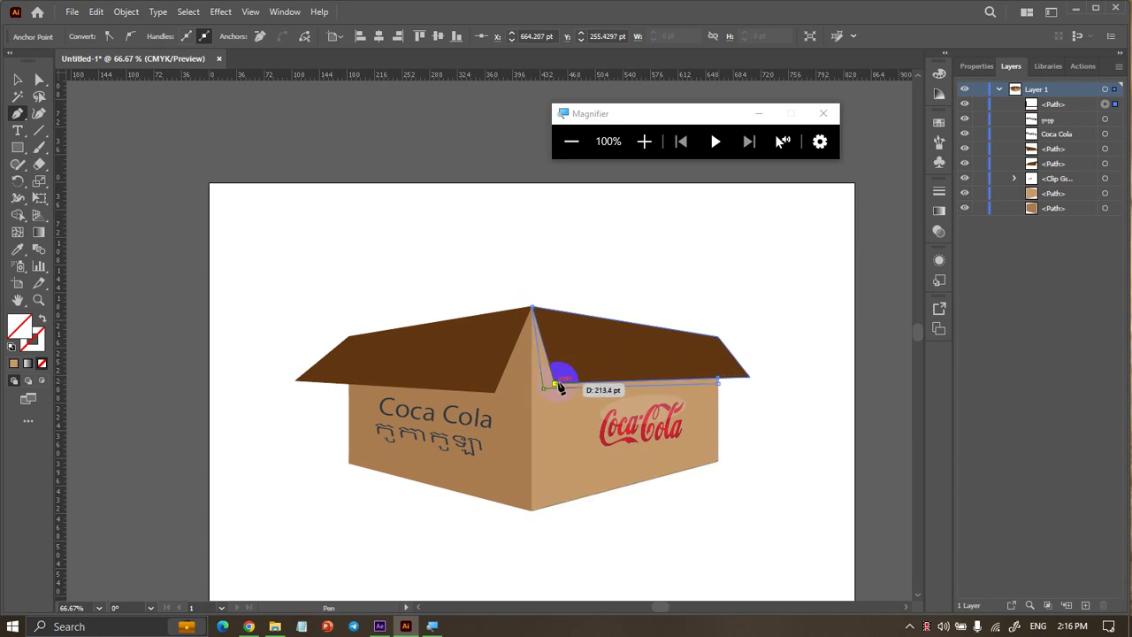
left_click(555, 384)
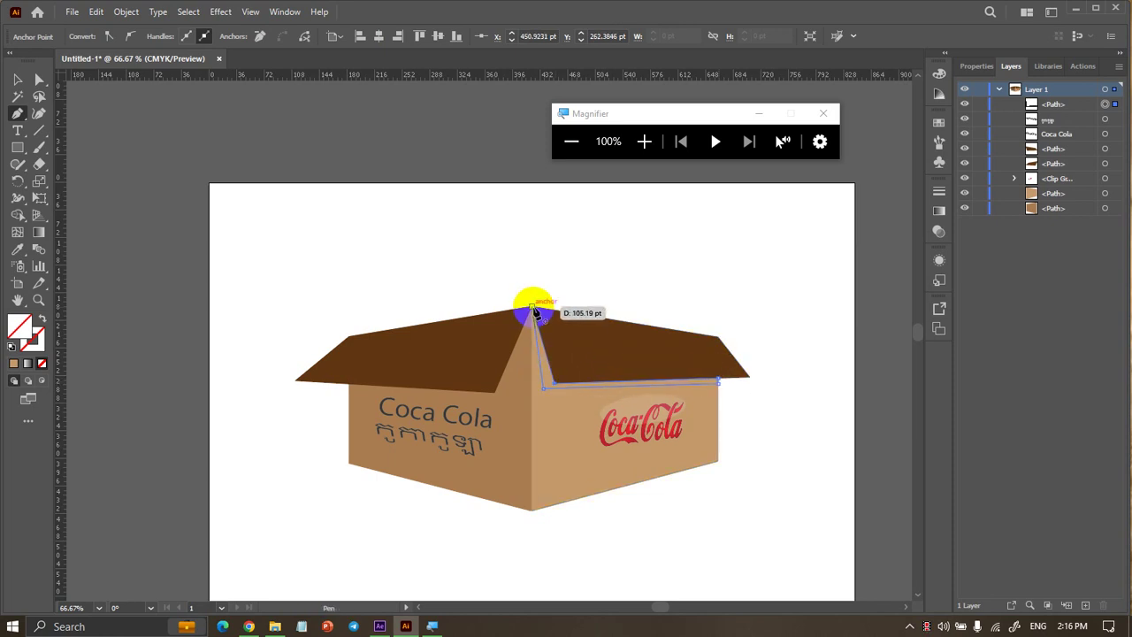
Fill the new flap shape with black and deselect it
left_click(973, 66)
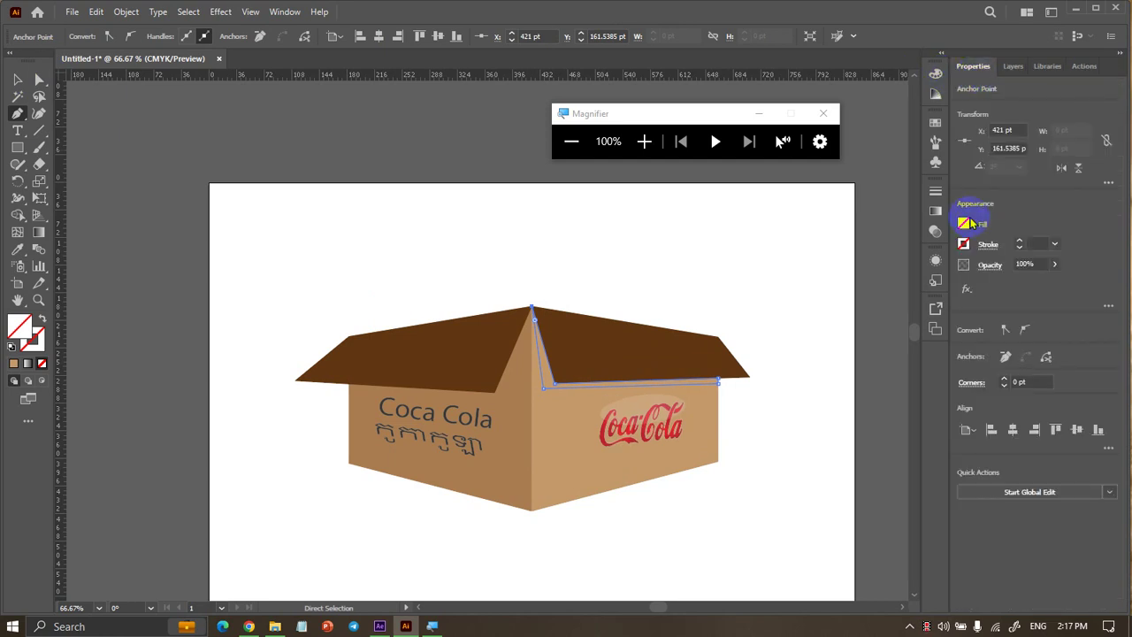
left_click(966, 224)
left_click(840, 275)
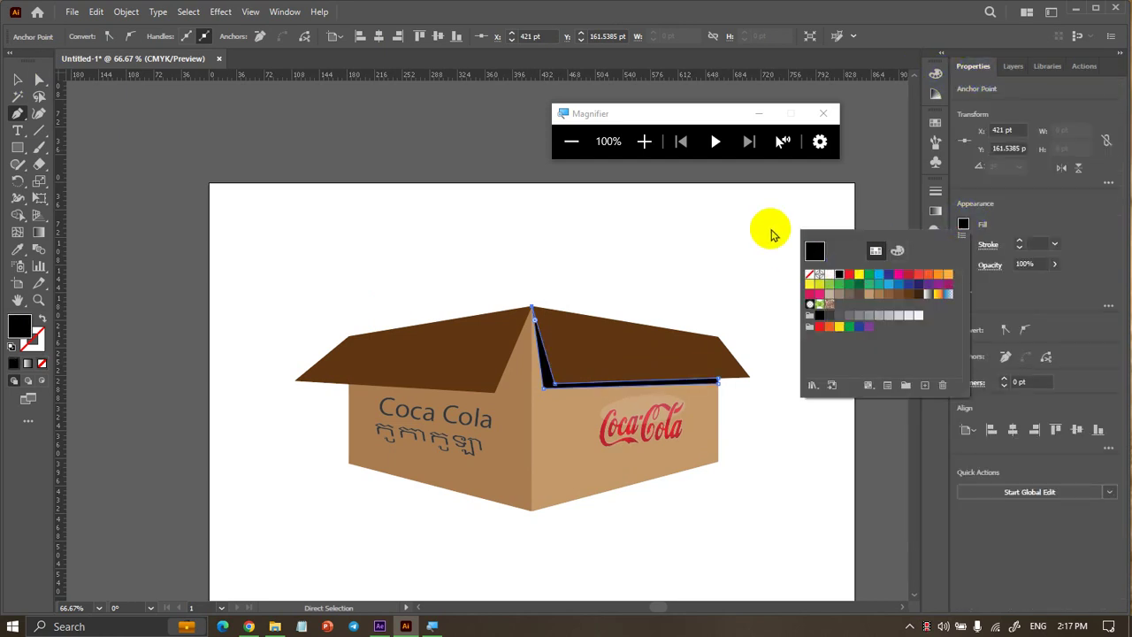
left_click(17, 80)
left_click(152, 104)
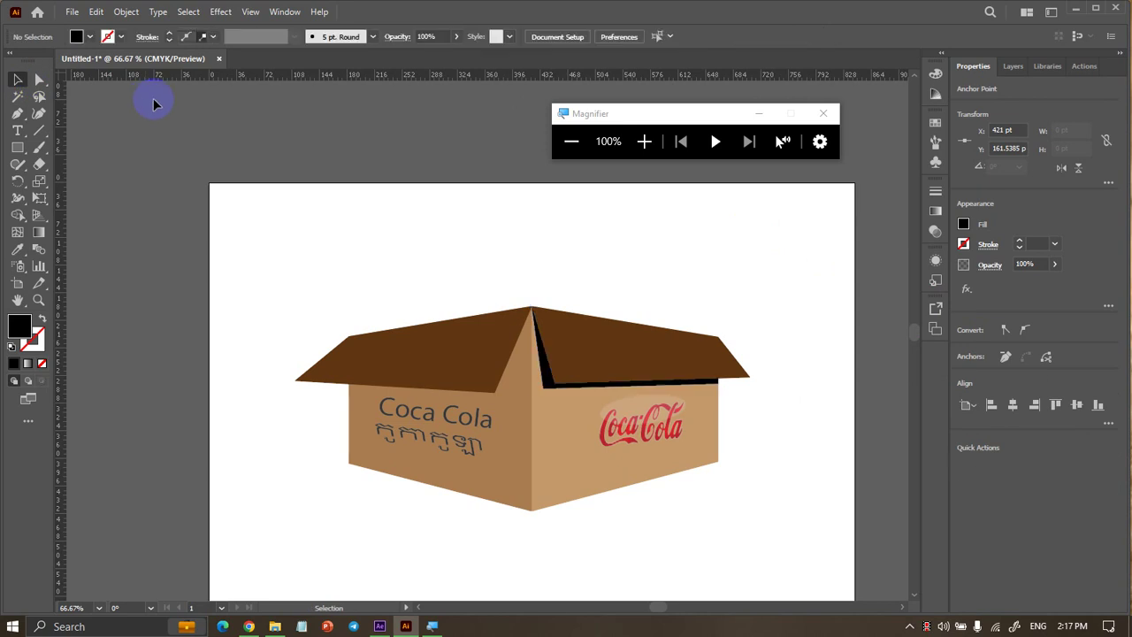
Select the black flap shadow shape
left_click(541, 380)
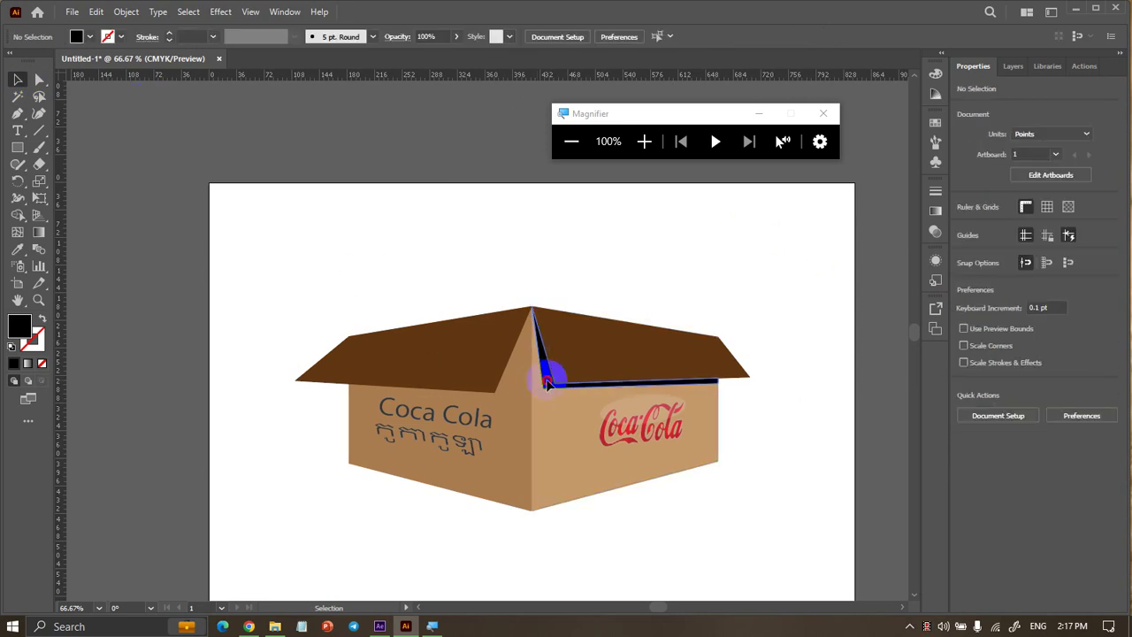
left_click(341, 214)
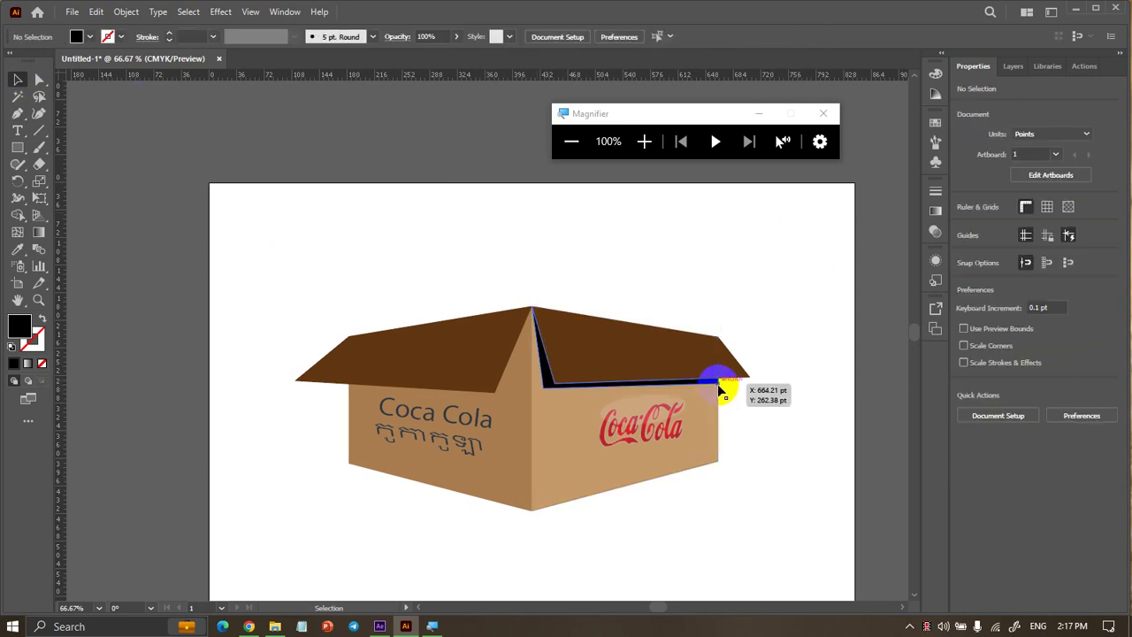
left_click(721, 389)
left_click(372, 237)
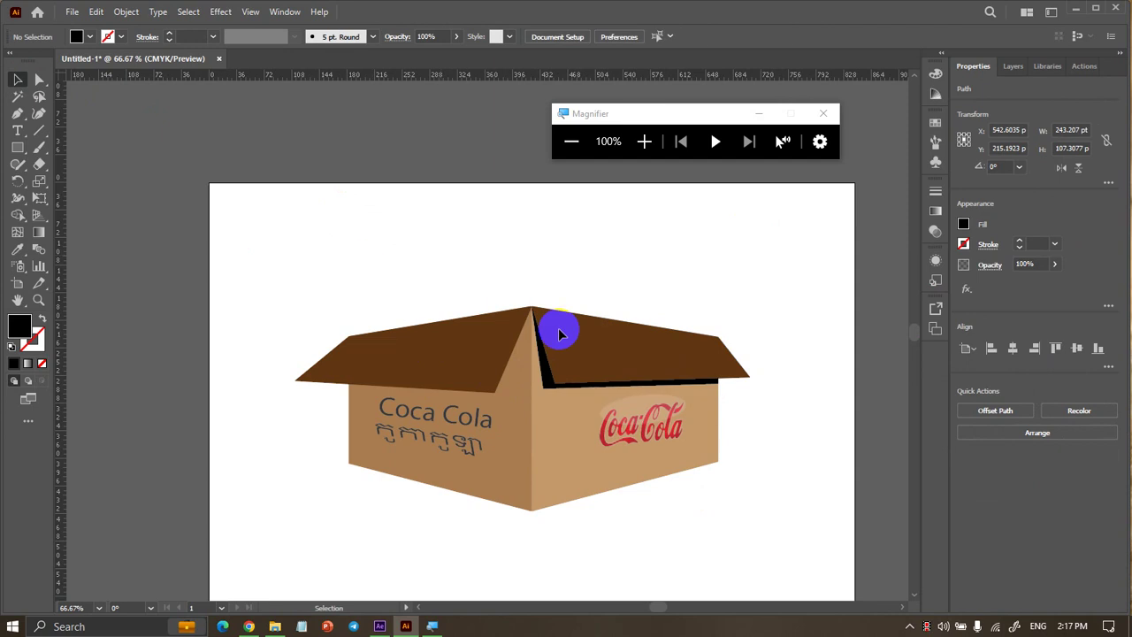
left_click(545, 387)
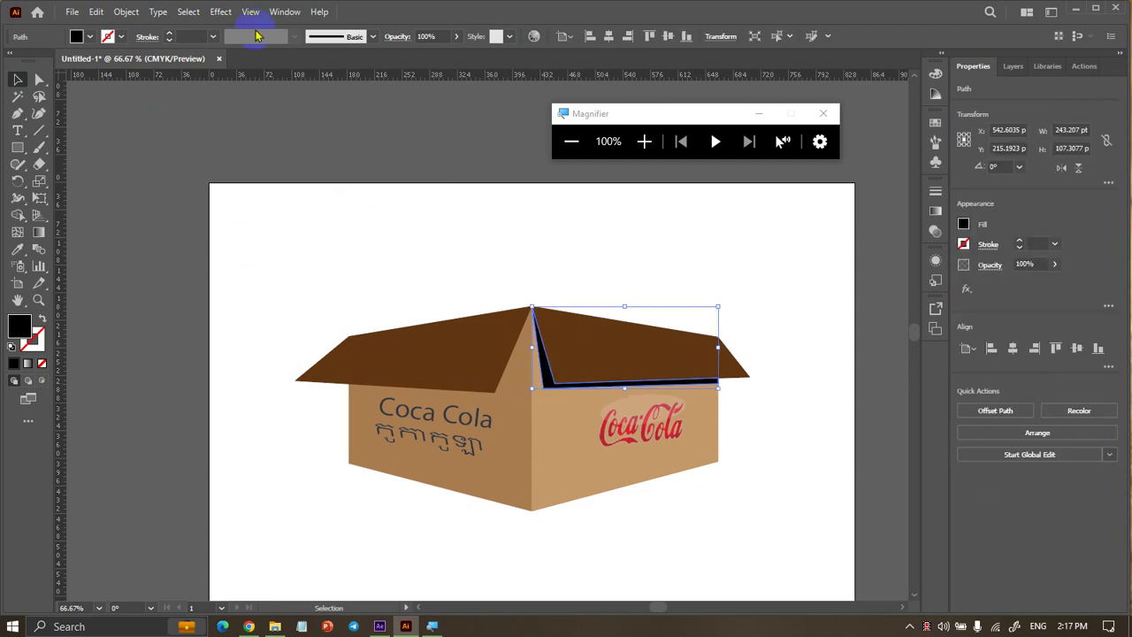
Apply a 6.39 px Gaussian Blur to the shadow and move its path lower in Layers
left_click(222, 14)
mouse_move(265, 248)
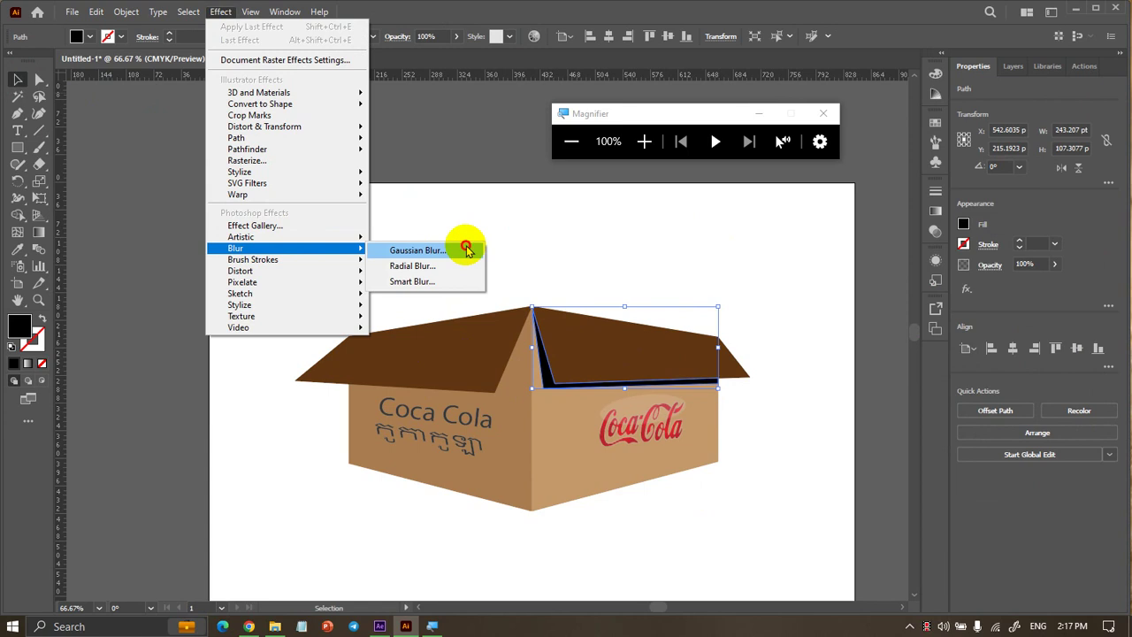
left_click(466, 251)
left_click_drag(661, 298, 864, 234)
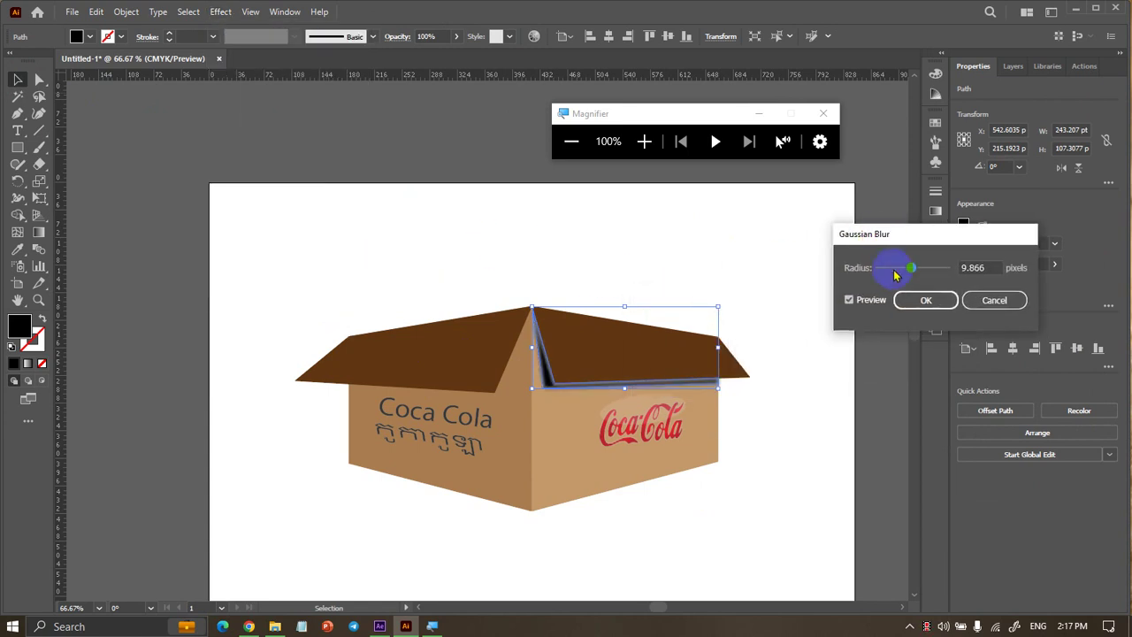
left_click_drag(895, 276, 954, 270)
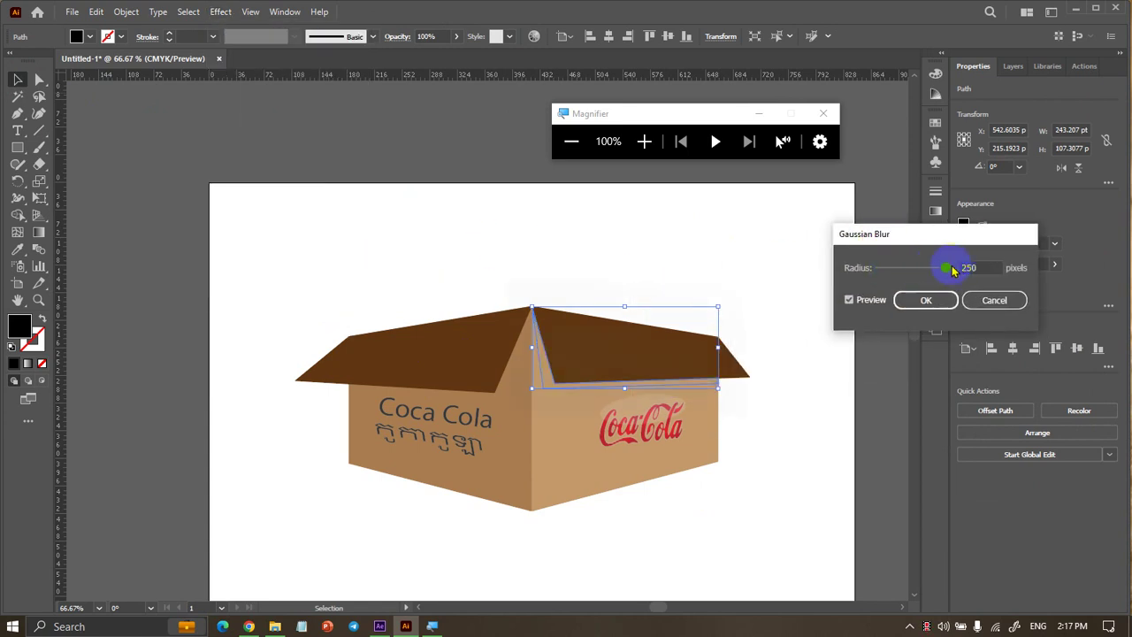
left_click_drag(925, 269, 902, 272)
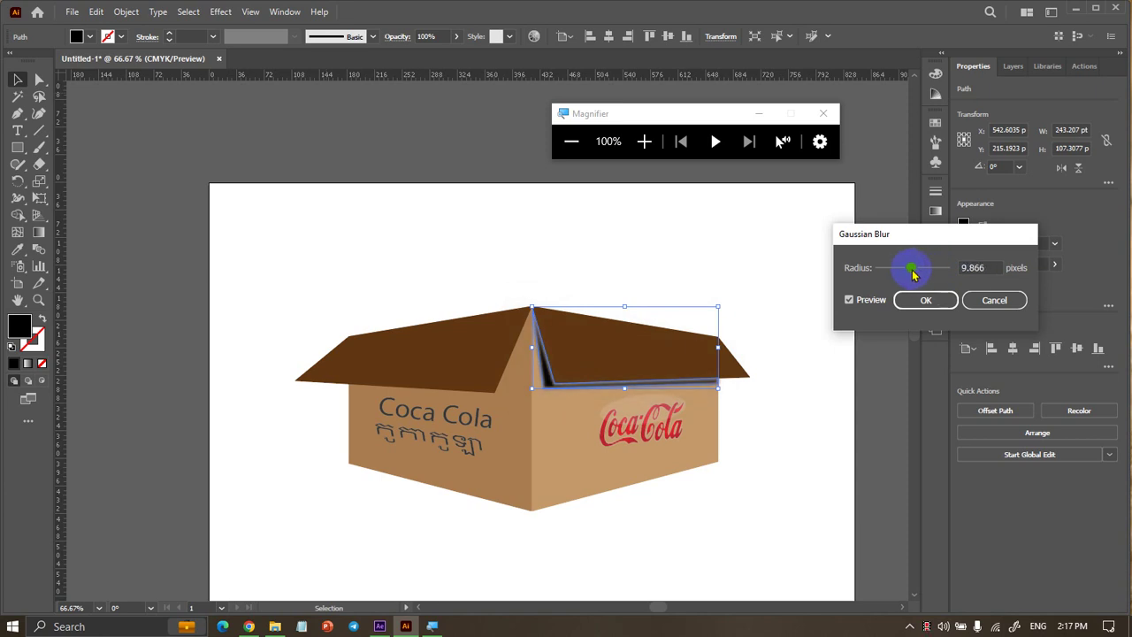
left_click_drag(904, 277, 903, 277)
left_click_drag(908, 274, 902, 274)
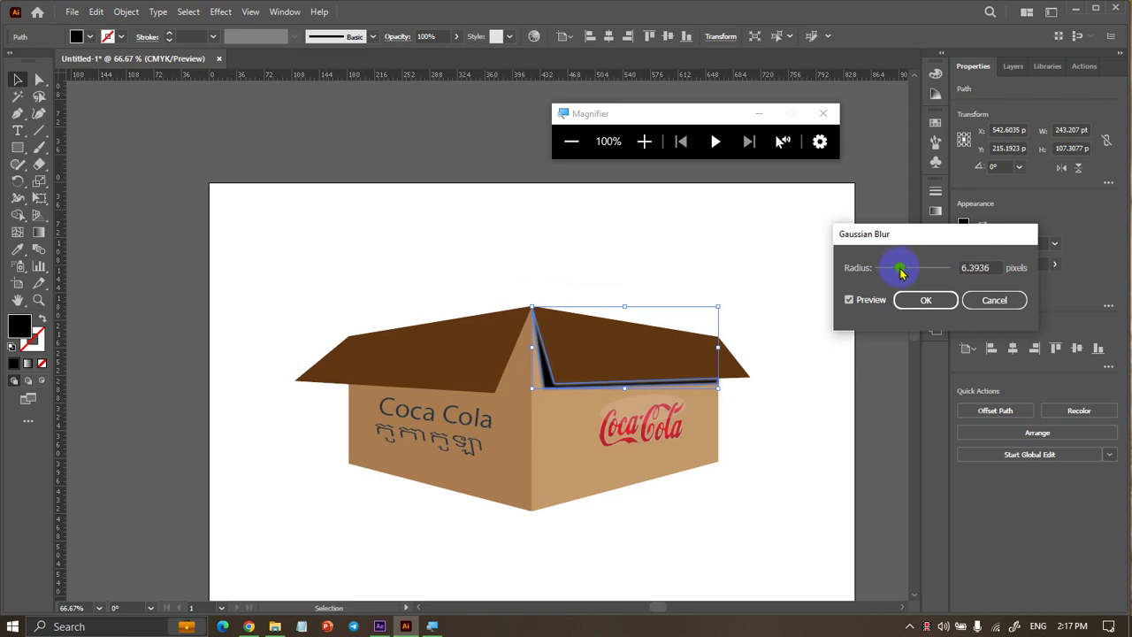
left_click(918, 301)
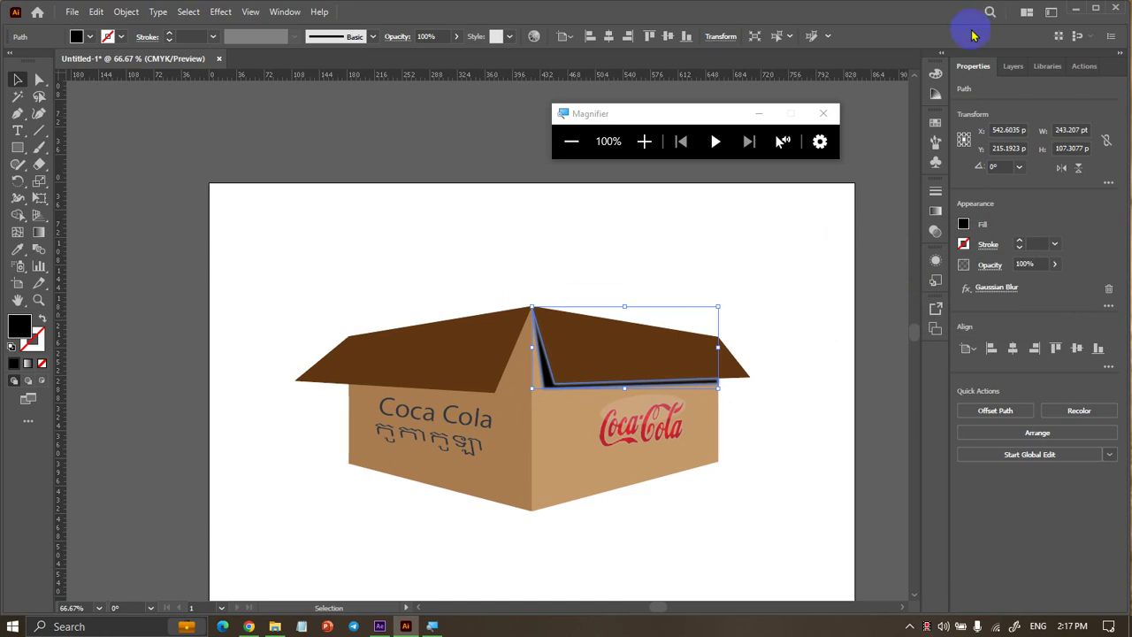
left_click(1011, 66)
mouse_move(1035, 113)
left_mouse_down()
mouse_move(1046, 207)
mouse_move(1046, 171)
left_mouse_up()
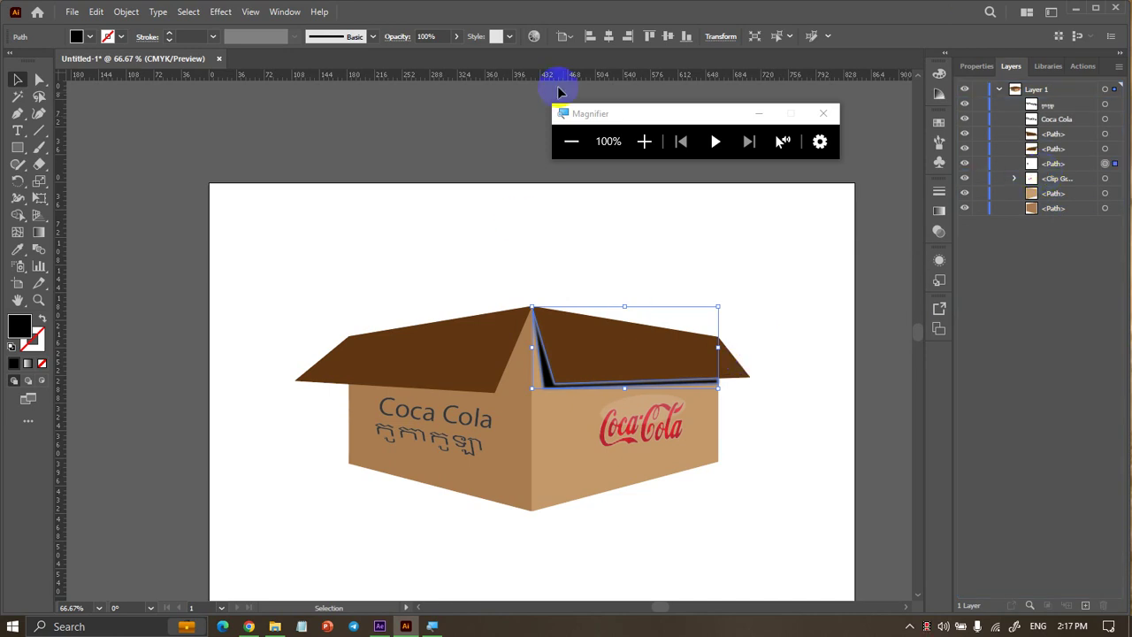
Lower the flap shadow's opacity to 50%, then 36%, and review it
left_click(456, 37)
left_click(428, 56)
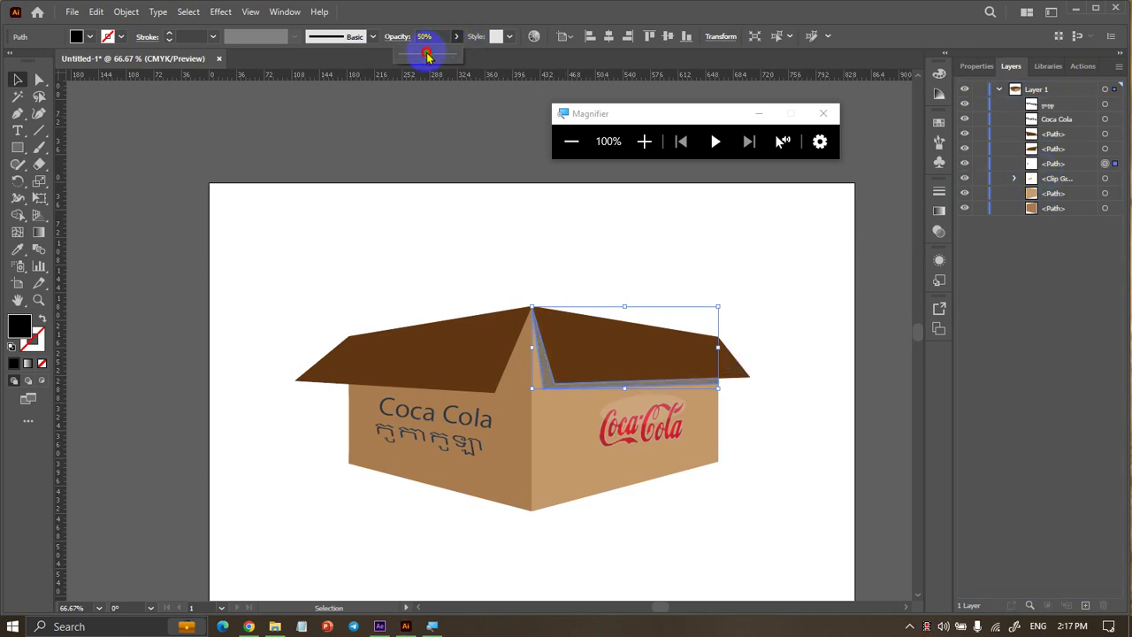
left_click_drag(424, 58, 414, 59)
left_click(416, 127)
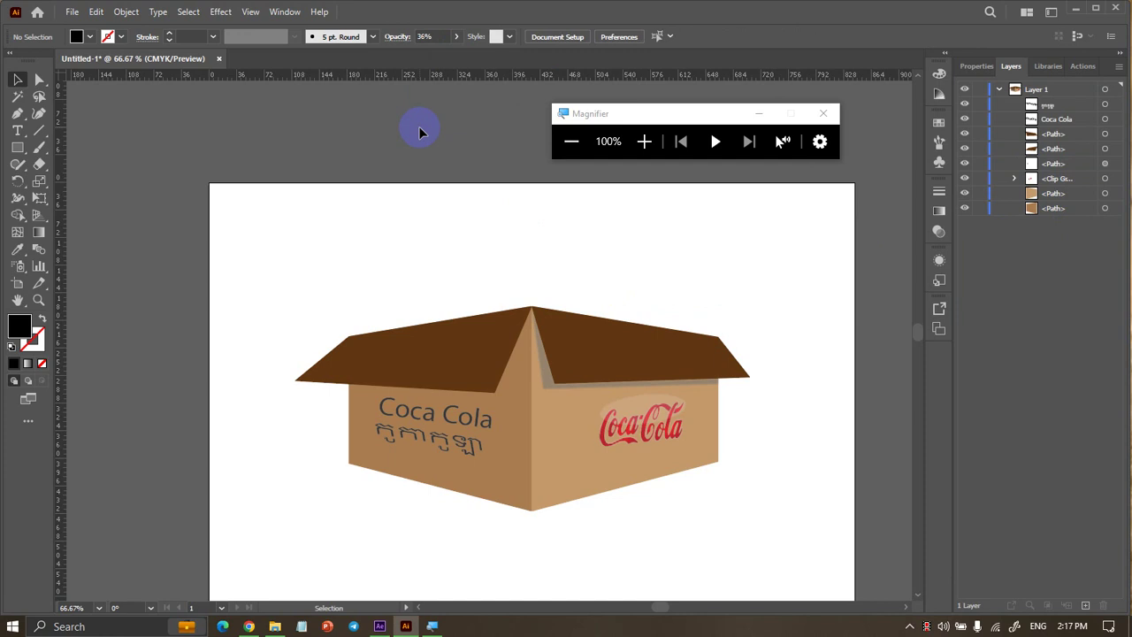
left_click(562, 384)
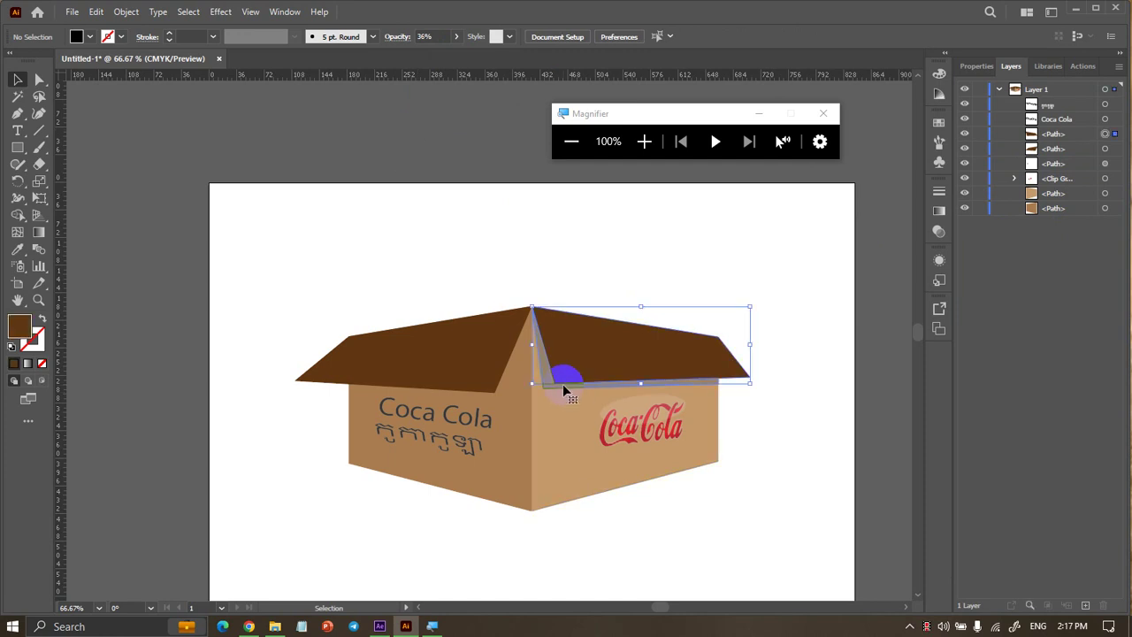
left_click(830, 371)
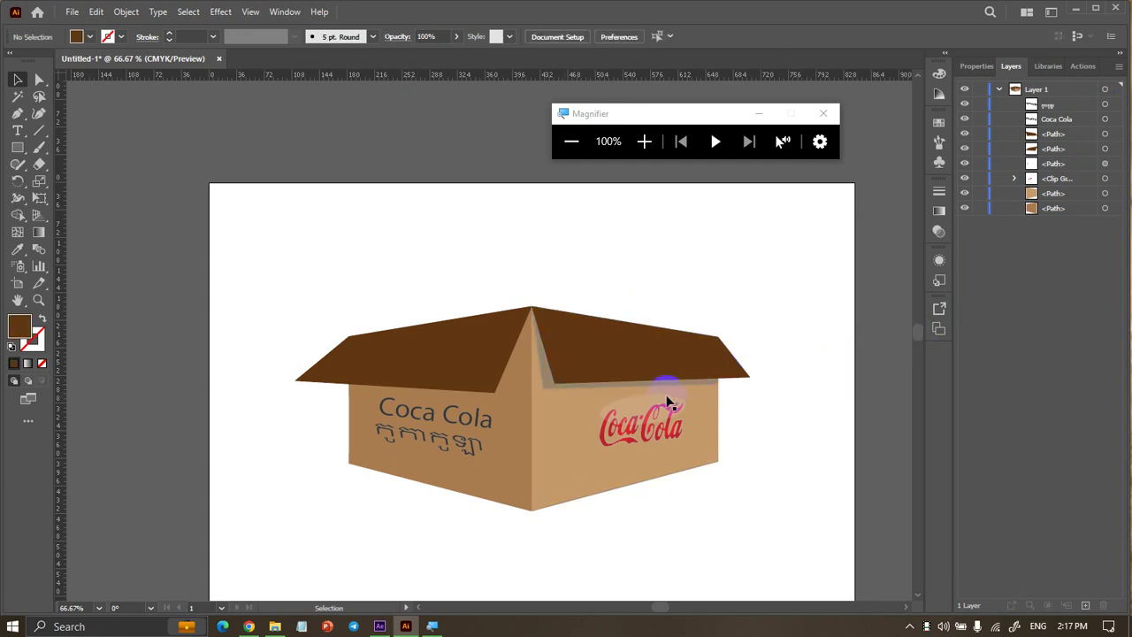
Reselect the shadow path and raise its opacity to 88%
left_click(1105, 163)
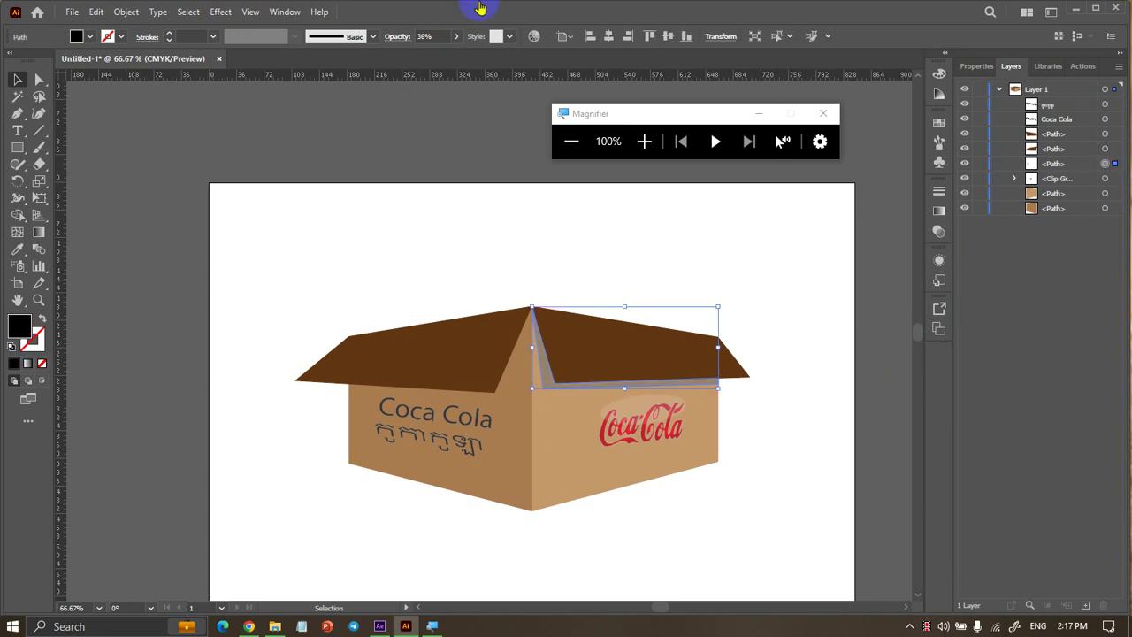
left_click(456, 44)
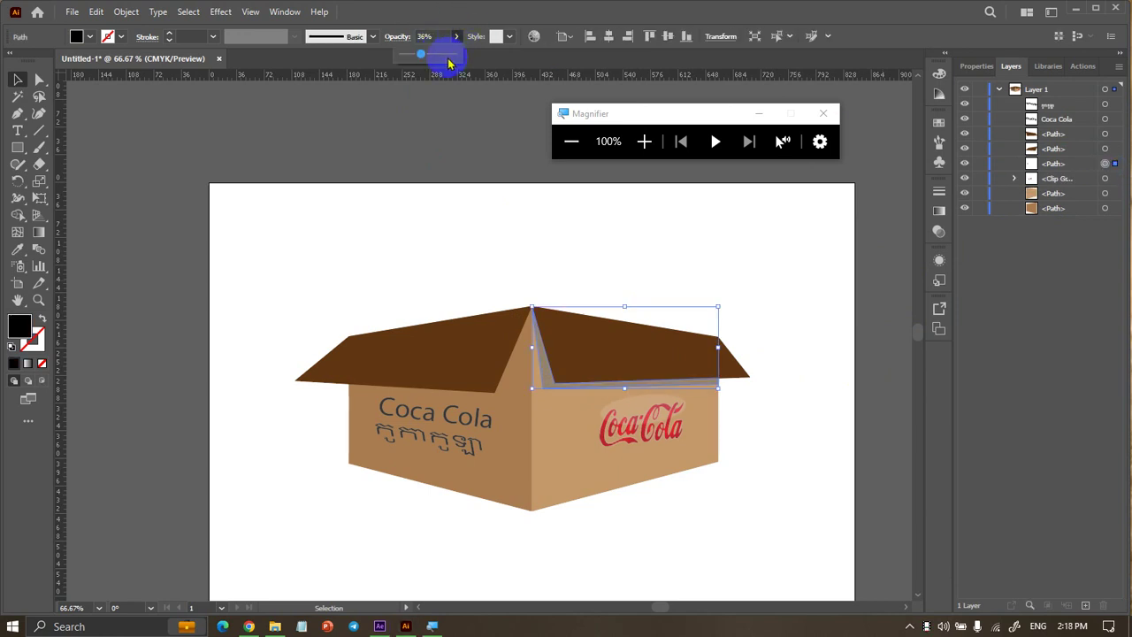
left_click(507, 146)
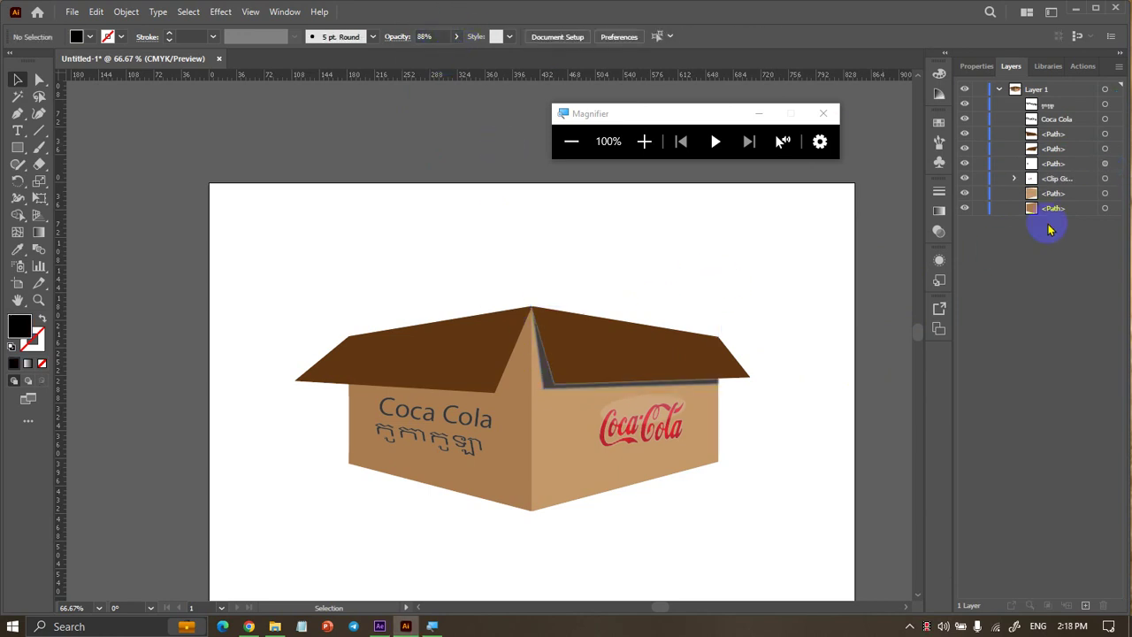
left_click(1056, 150)
left_click(1055, 165)
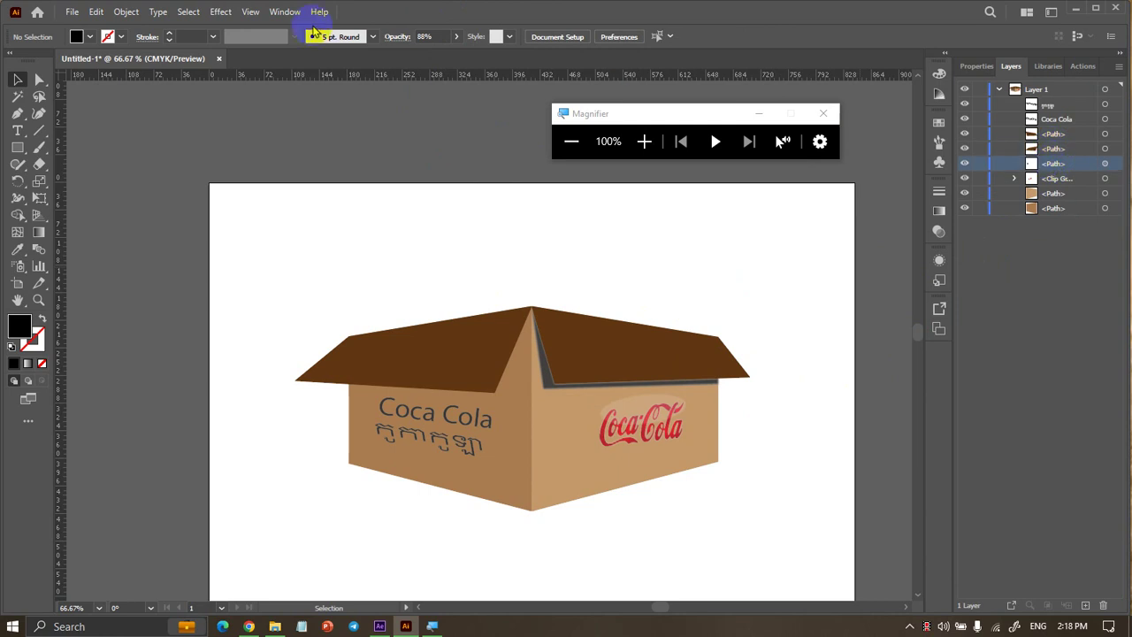
Apply another Gaussian Blur to the shadow with a slightly larger radius
left_click(221, 12)
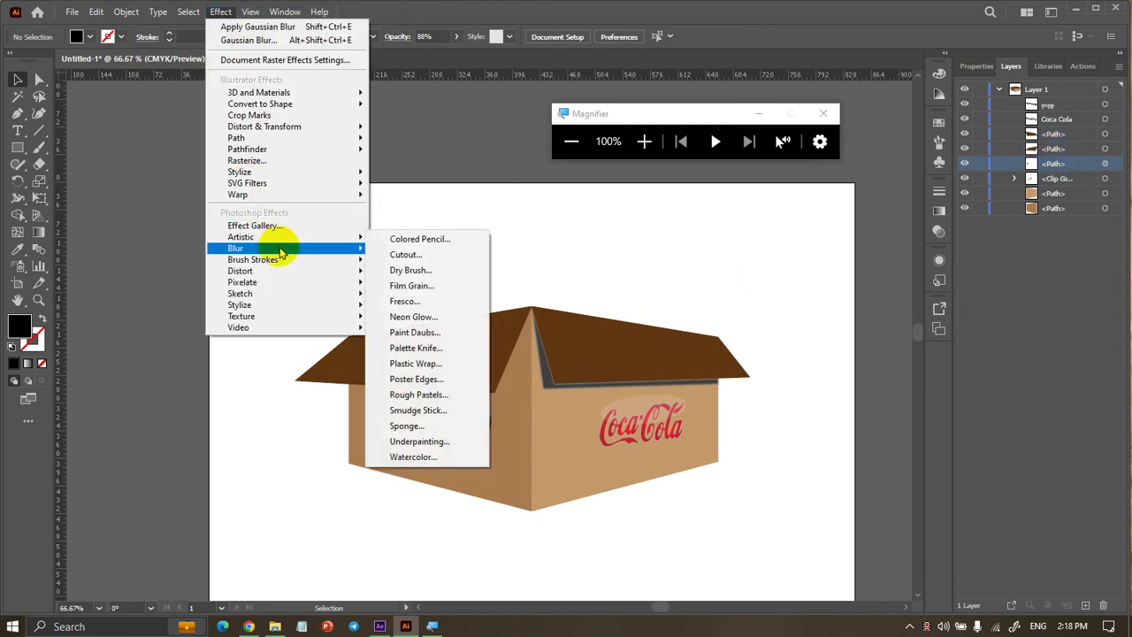
left_click(400, 248)
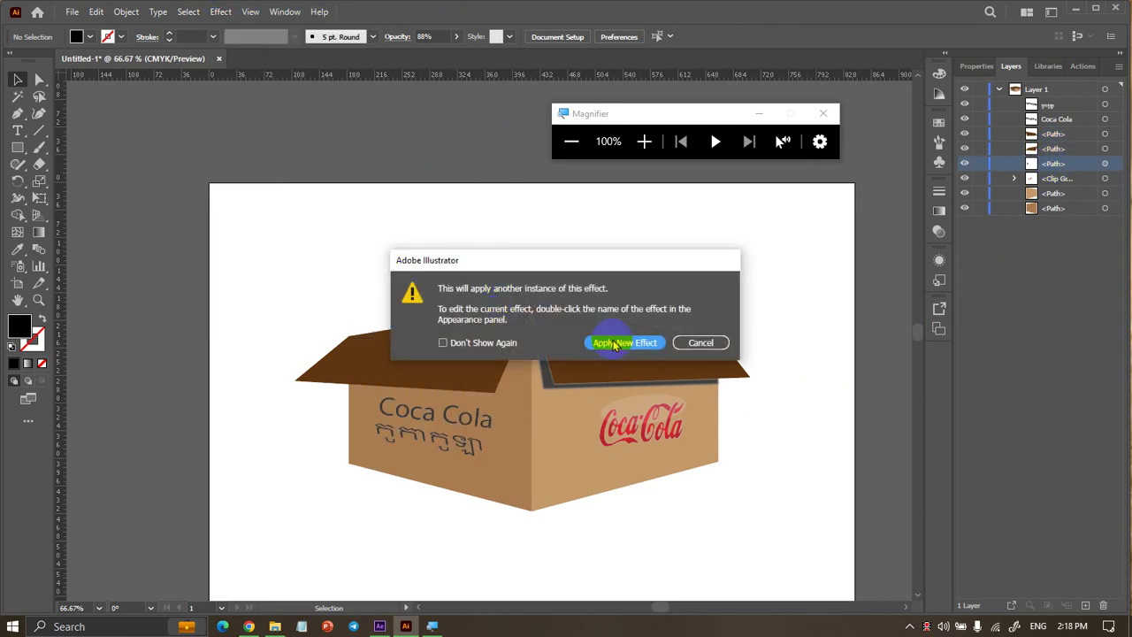
left_click(619, 343)
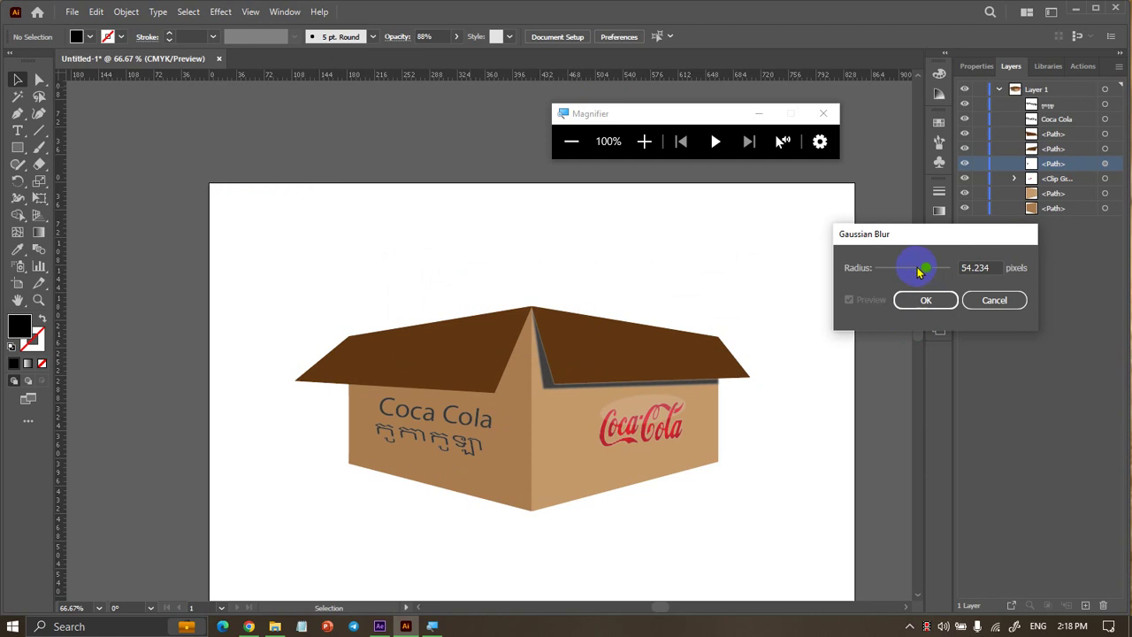
left_click_drag(924, 273, 939, 273)
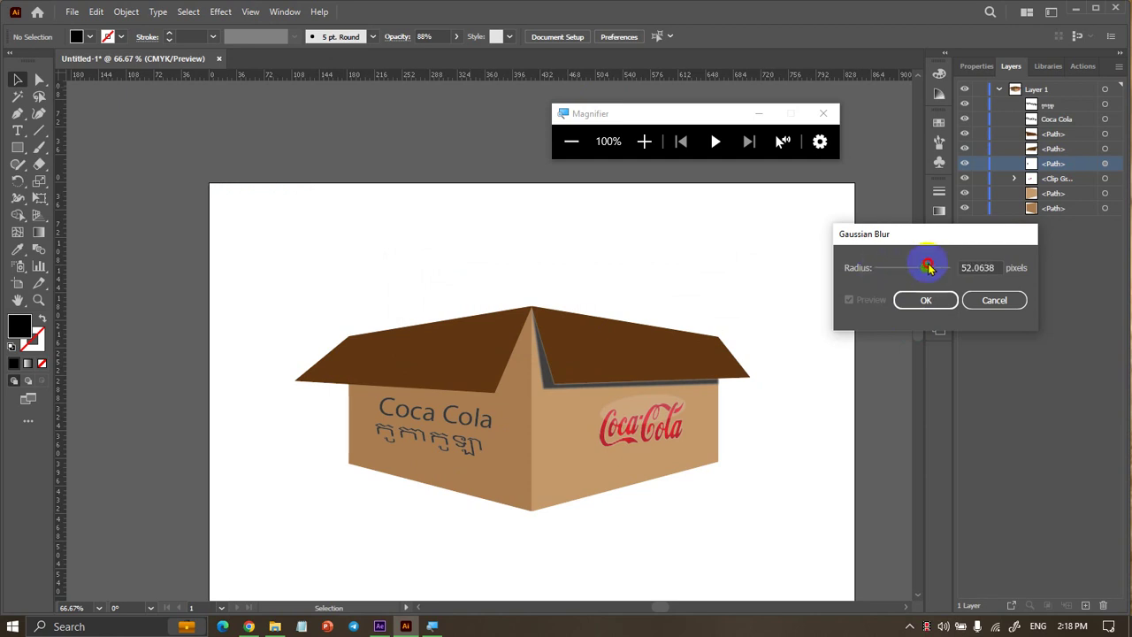
left_click(926, 300)
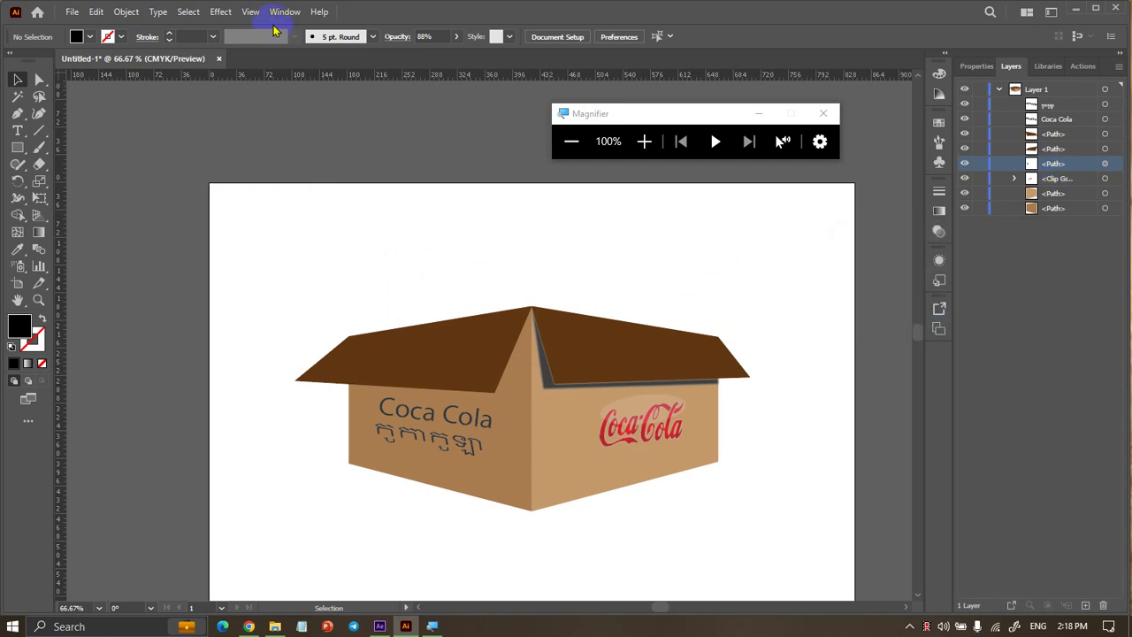
Add one more Gaussian Blur instance to the shadow, keeping its settings
left_click(221, 12)
left_click(385, 251)
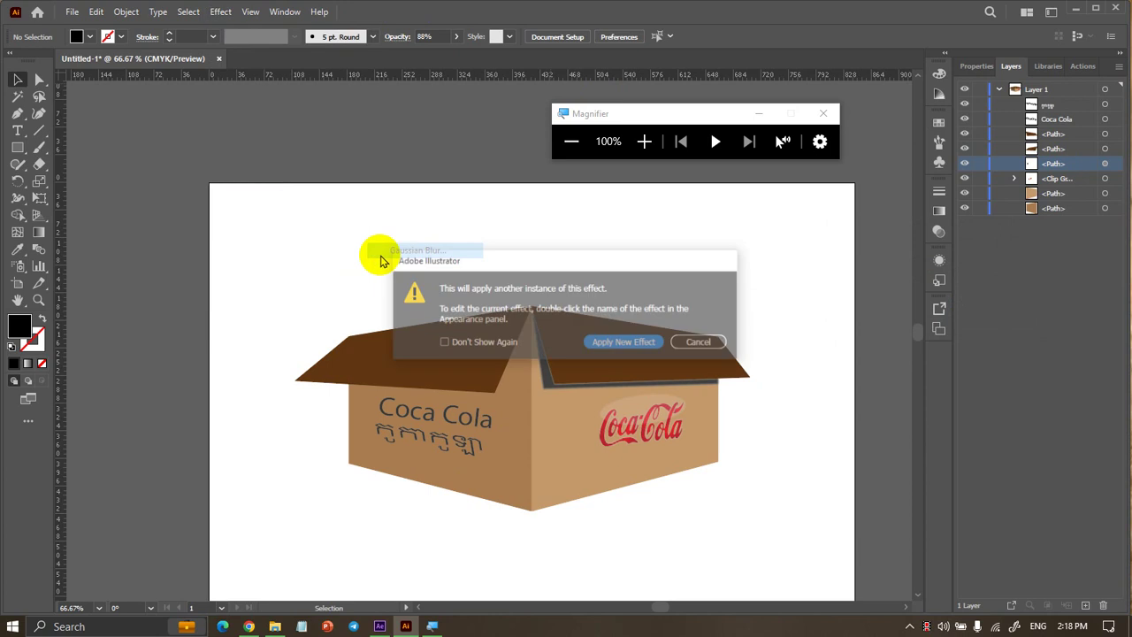
left_click(610, 343)
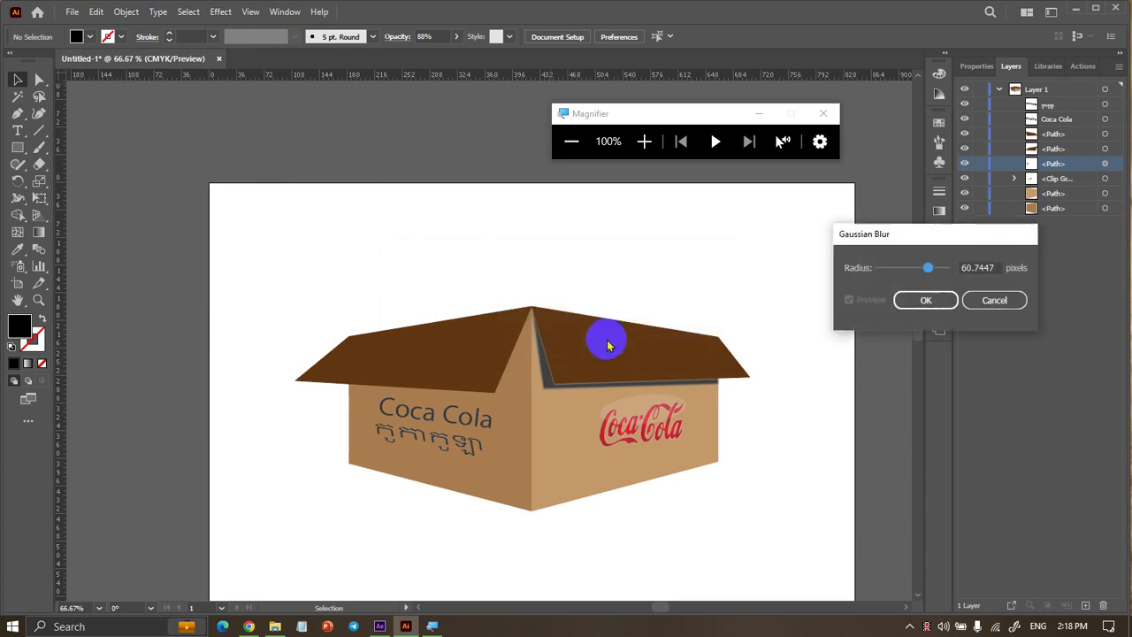
left_click(945, 301)
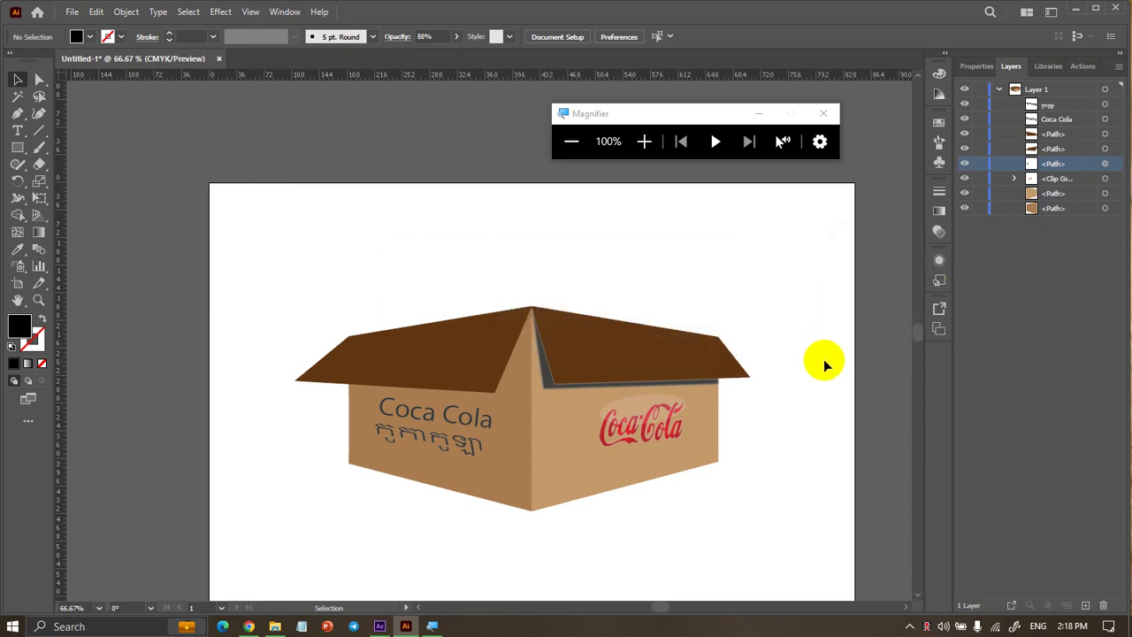
left_click(454, 36)
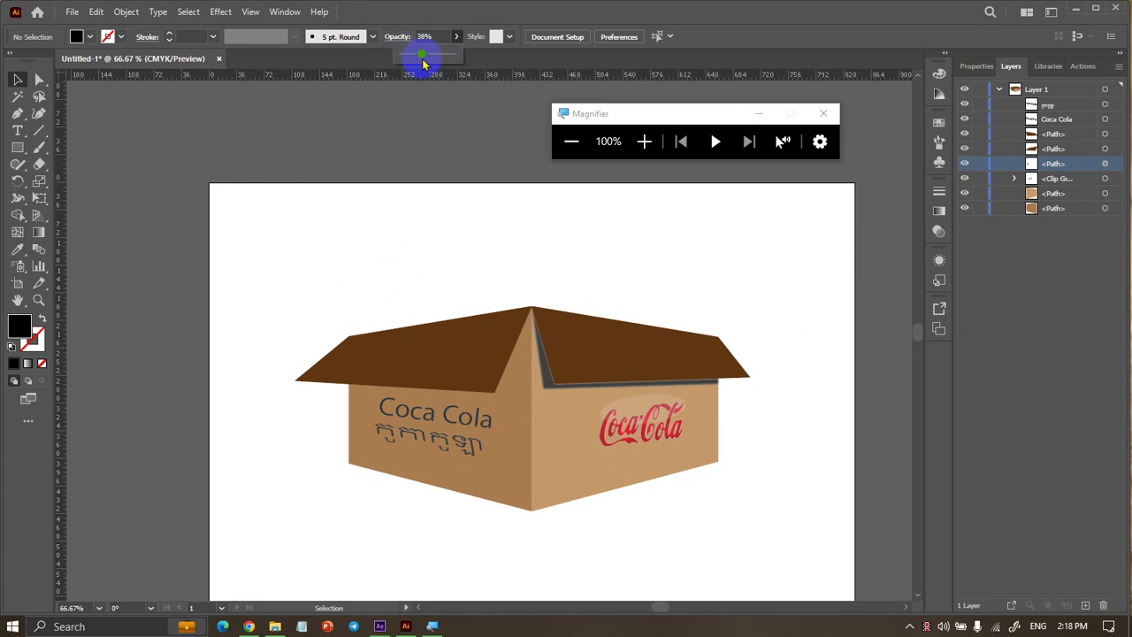
Blur the right-flap shadow at about 26 px and restore it to 100% opacity
left_click(546, 374)
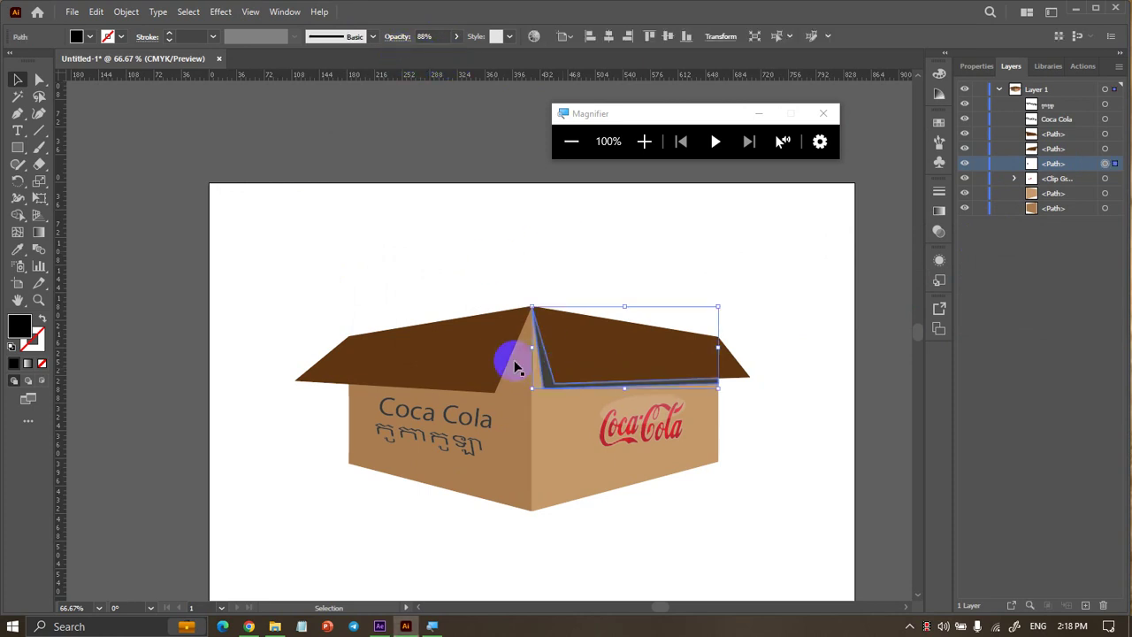
left_click(220, 11)
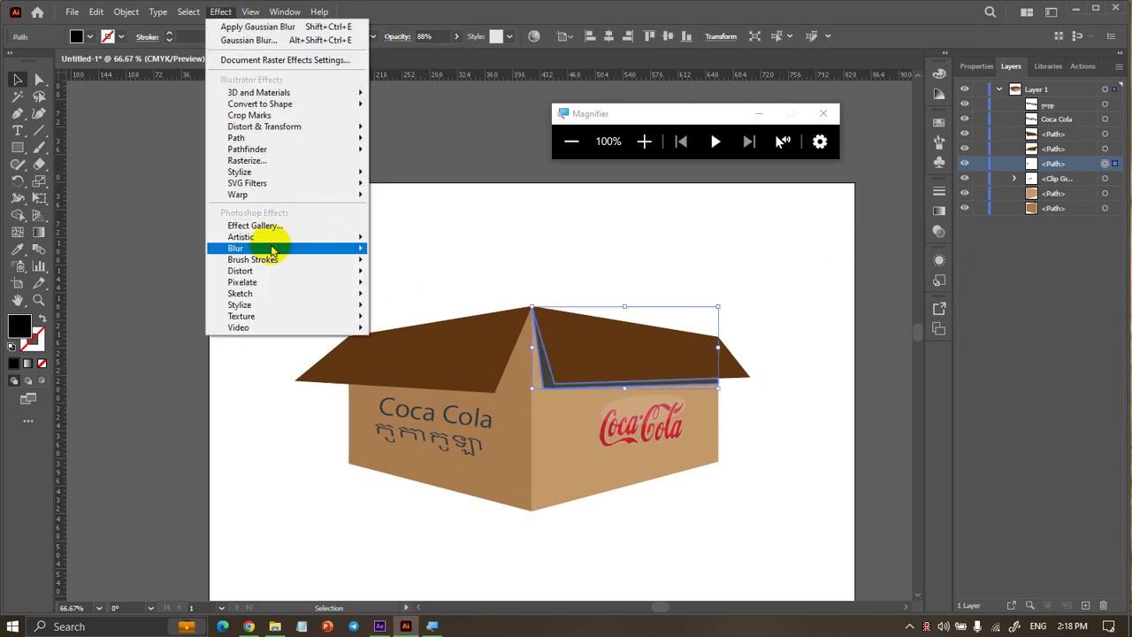
left_click(470, 247)
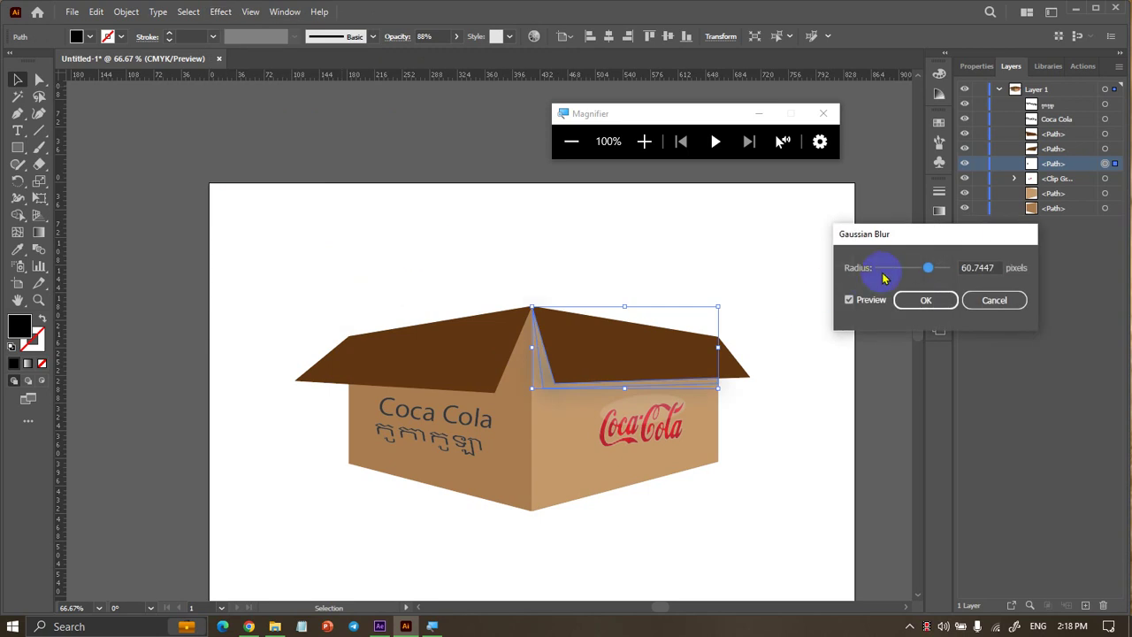
left_click(886, 268)
left_click_drag(898, 270, 921, 270)
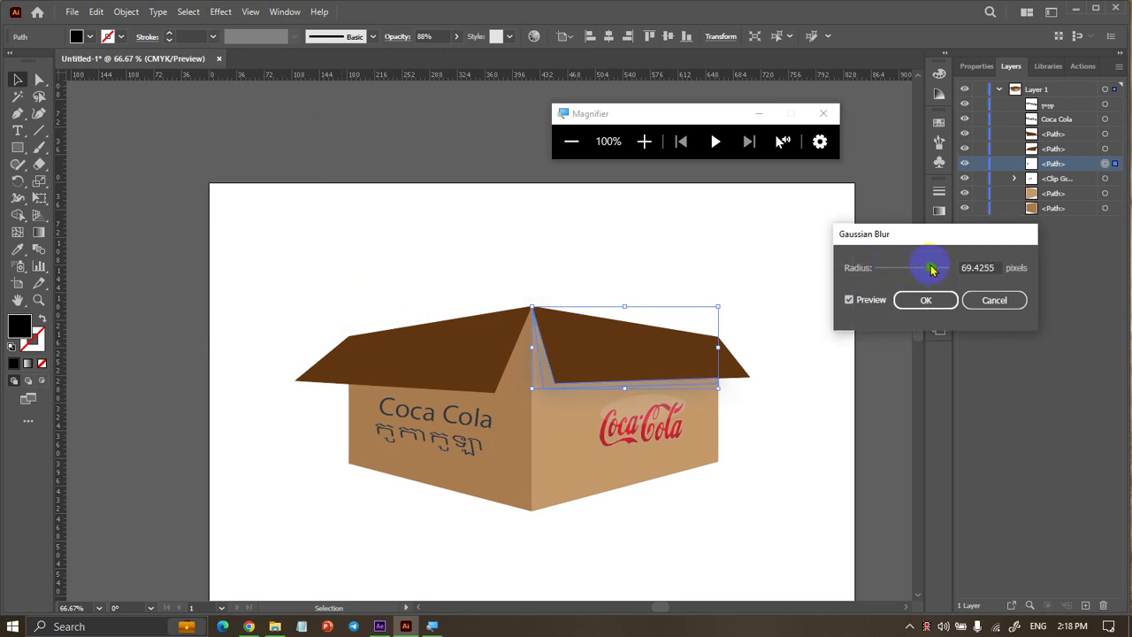
left_click_drag(935, 272, 917, 269)
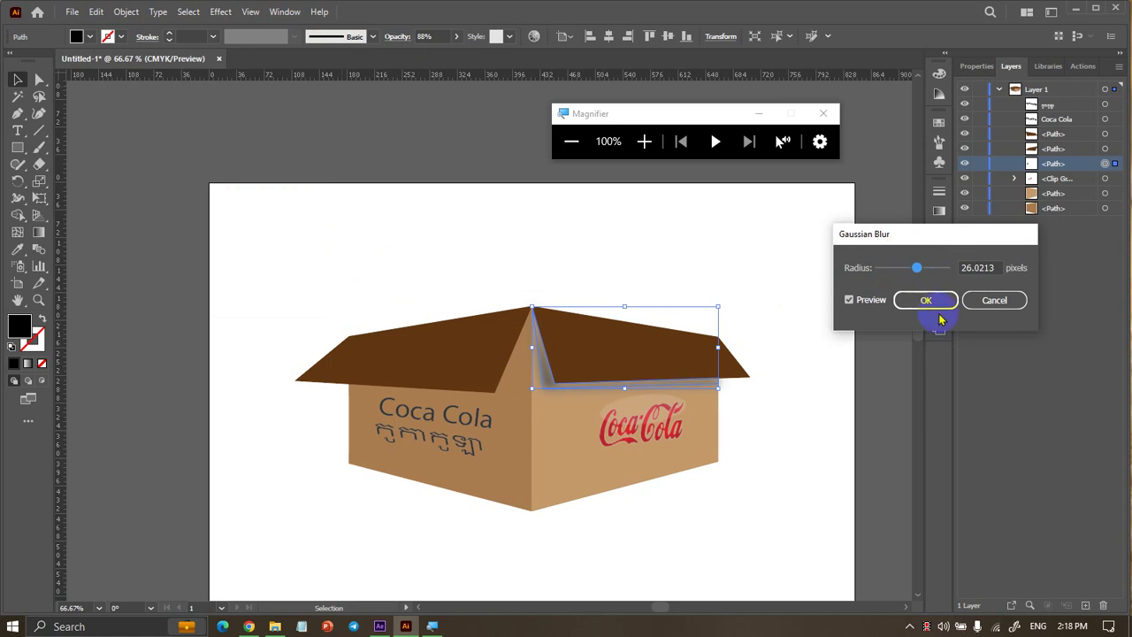
left_click(927, 301)
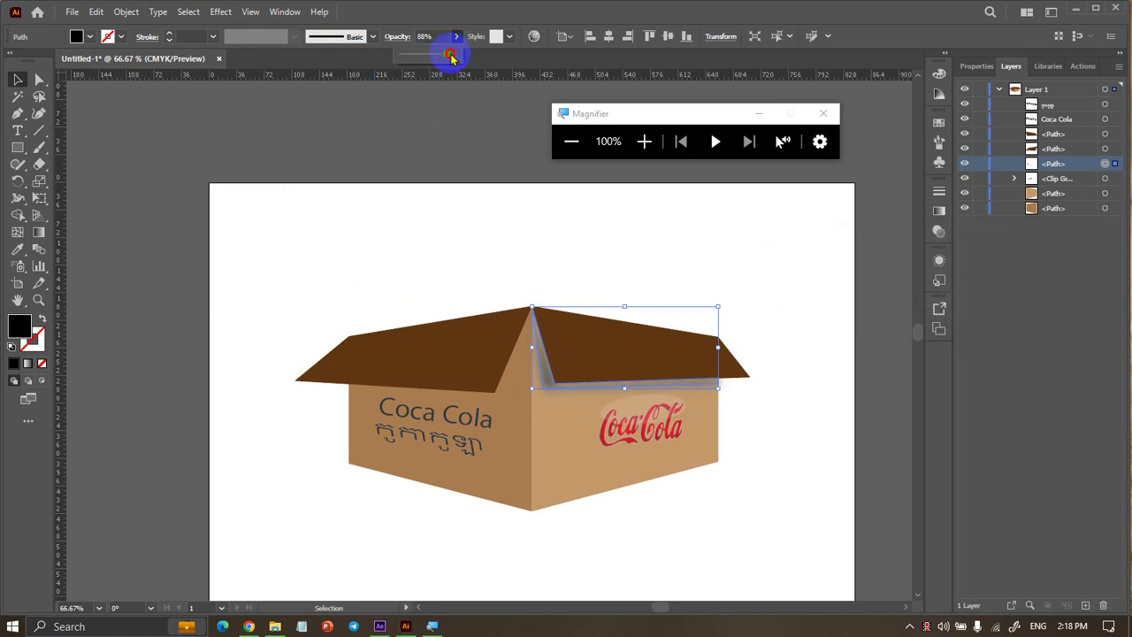
left_click(474, 125)
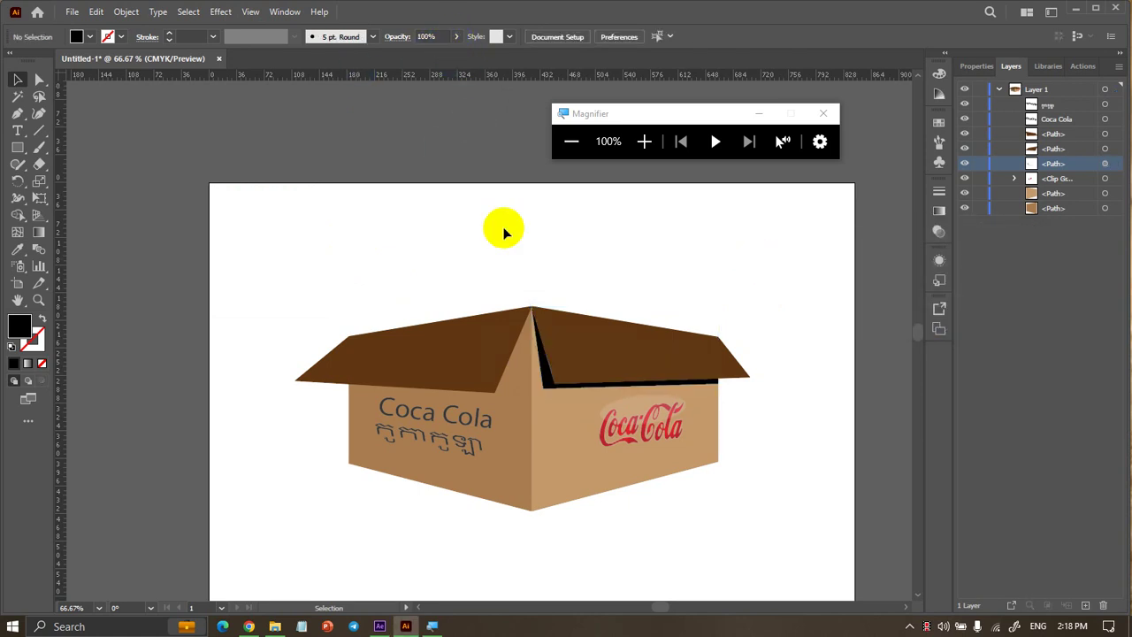
Lower the right-flap shadow's opacity in two passes, ending at 44%
left_click(539, 367)
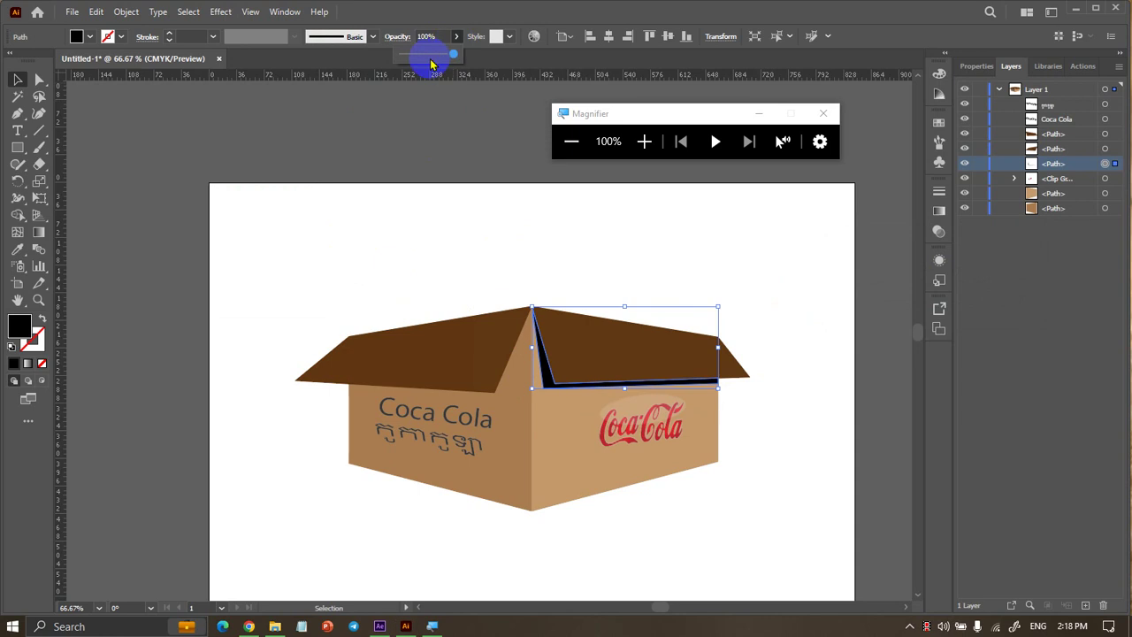
mouse_move(456, 43)
left_mouse_down()
mouse_move(431, 57)
mouse_move(446, 60)
left_mouse_up()
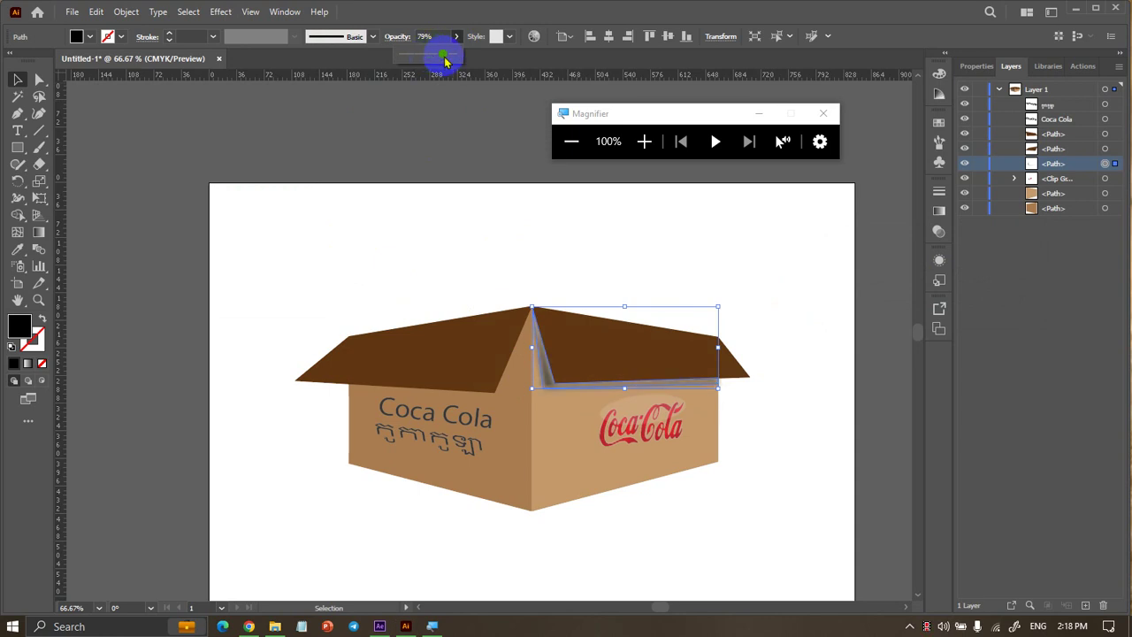
left_click(472, 140)
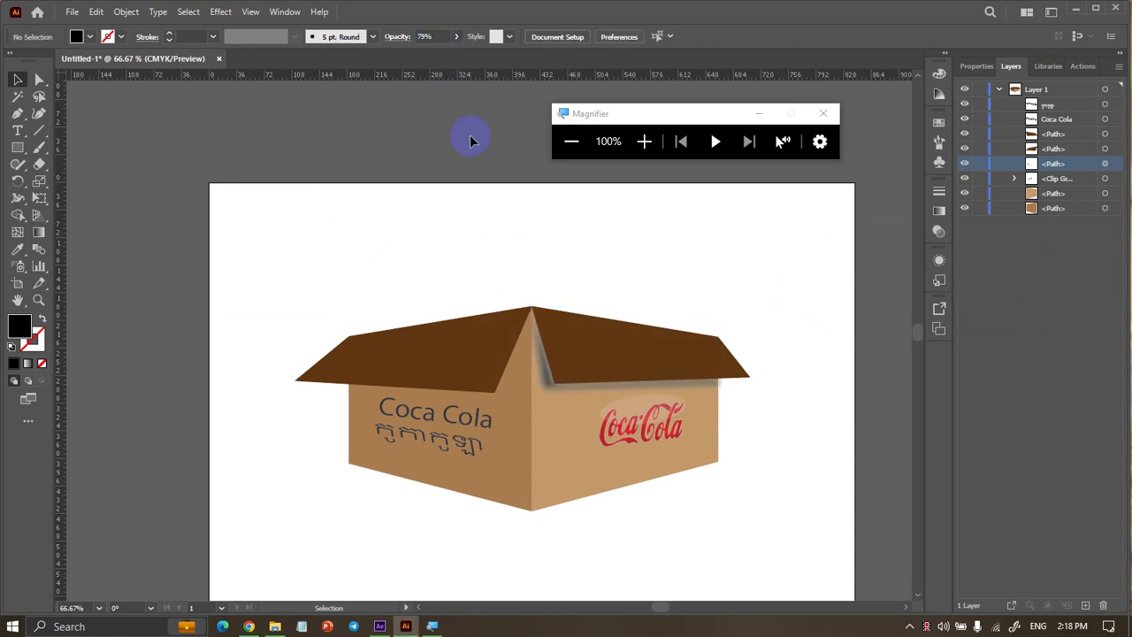
left_click(548, 379)
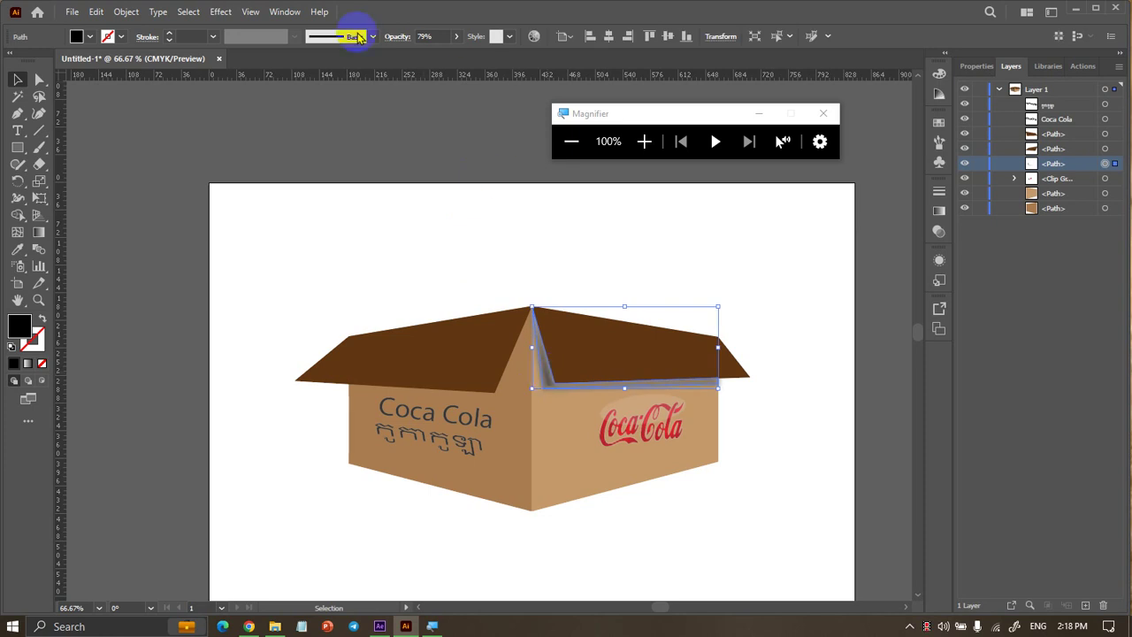
left_click(457, 36)
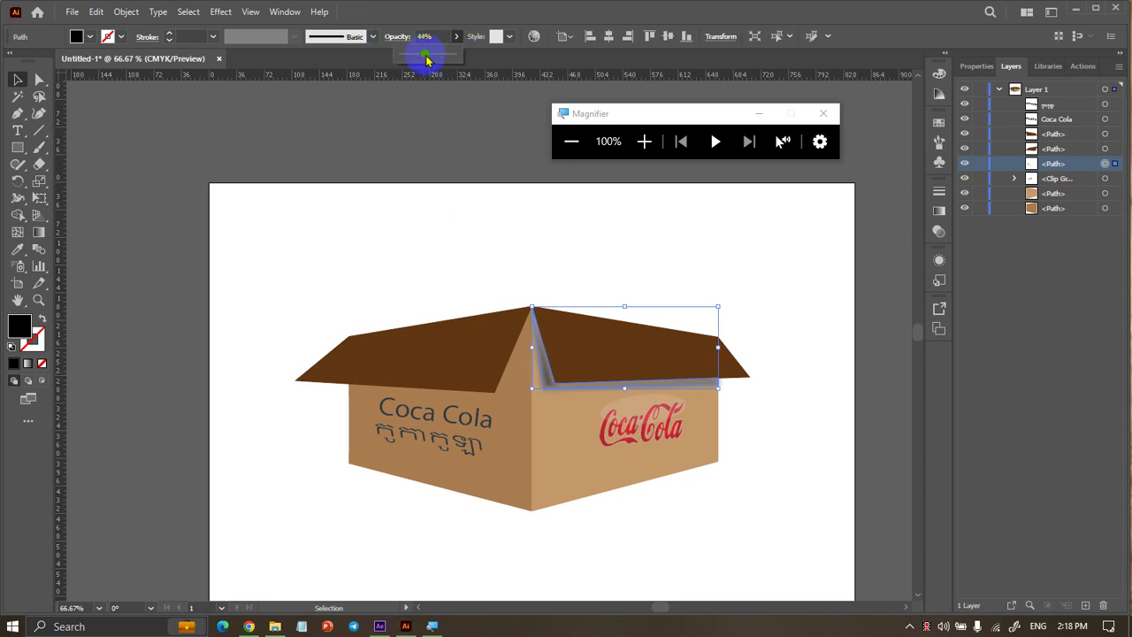
left_click(462, 101)
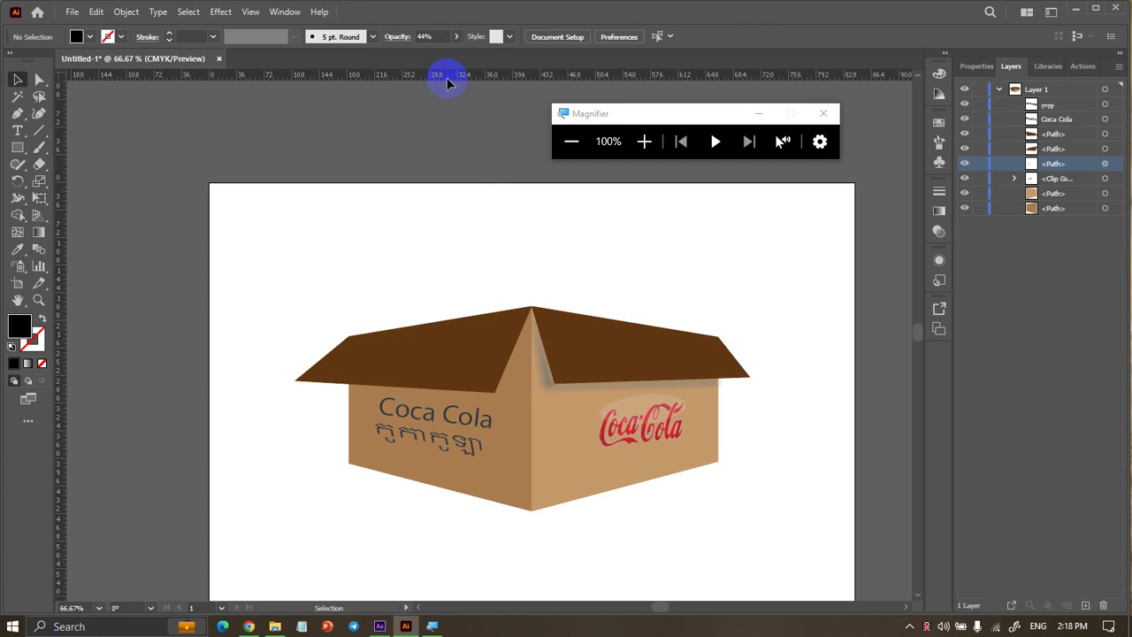
Select the old soft shadow path on the box's right side and delete it
left_click(547, 386)
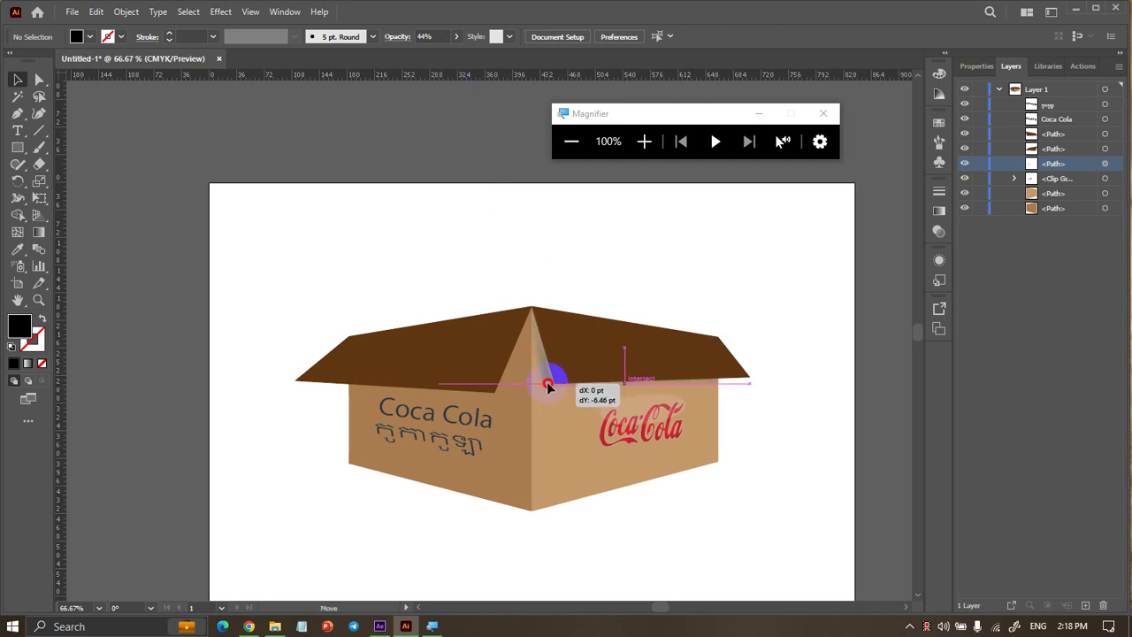
left_click(606, 240)
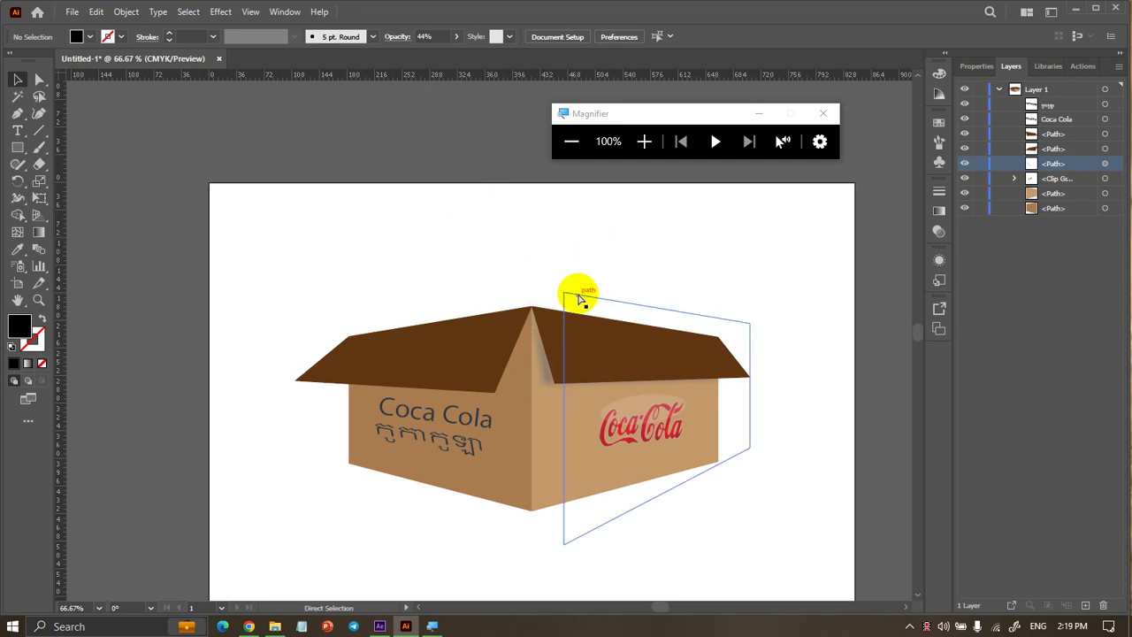
left_click(575, 293)
left_click(599, 239)
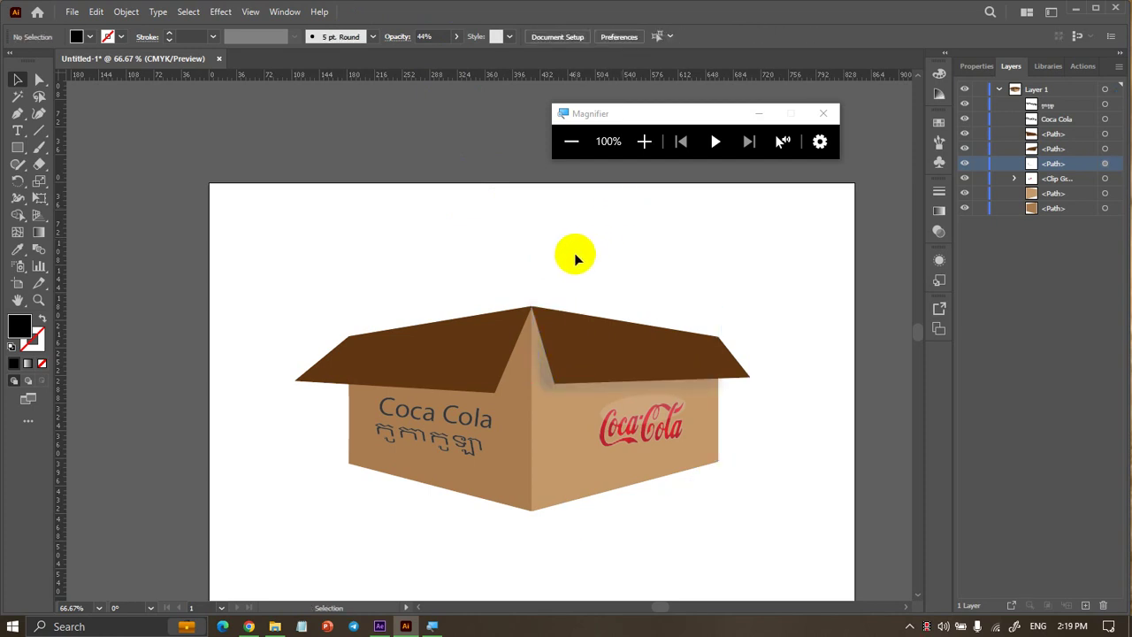
left_click(392, 334)
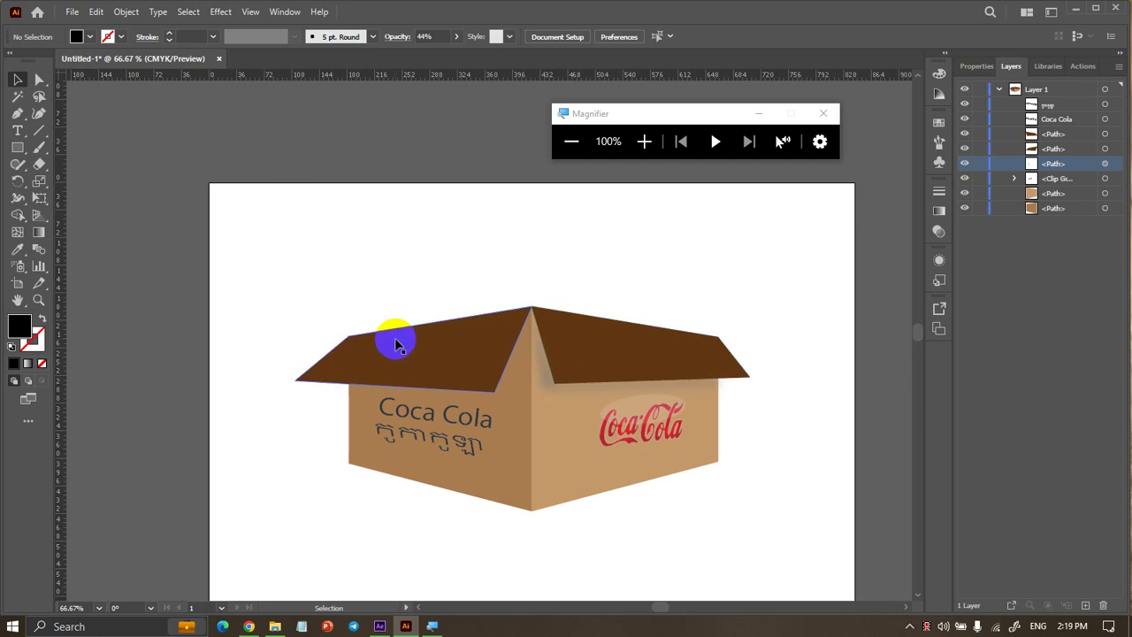
left_click(129, 11)
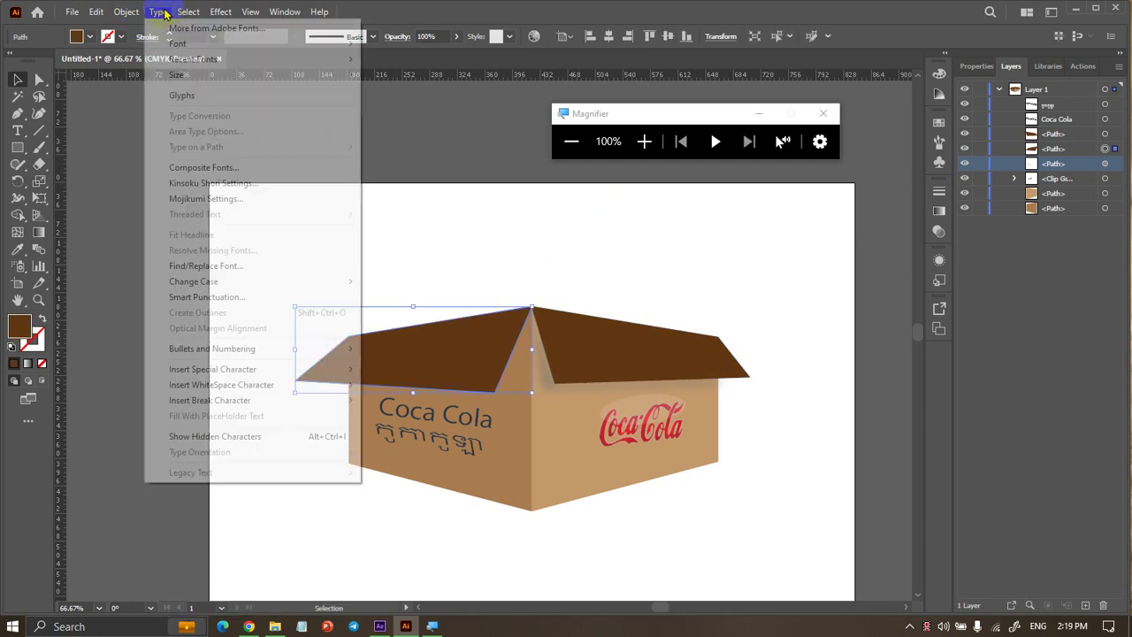
left_click(566, 205)
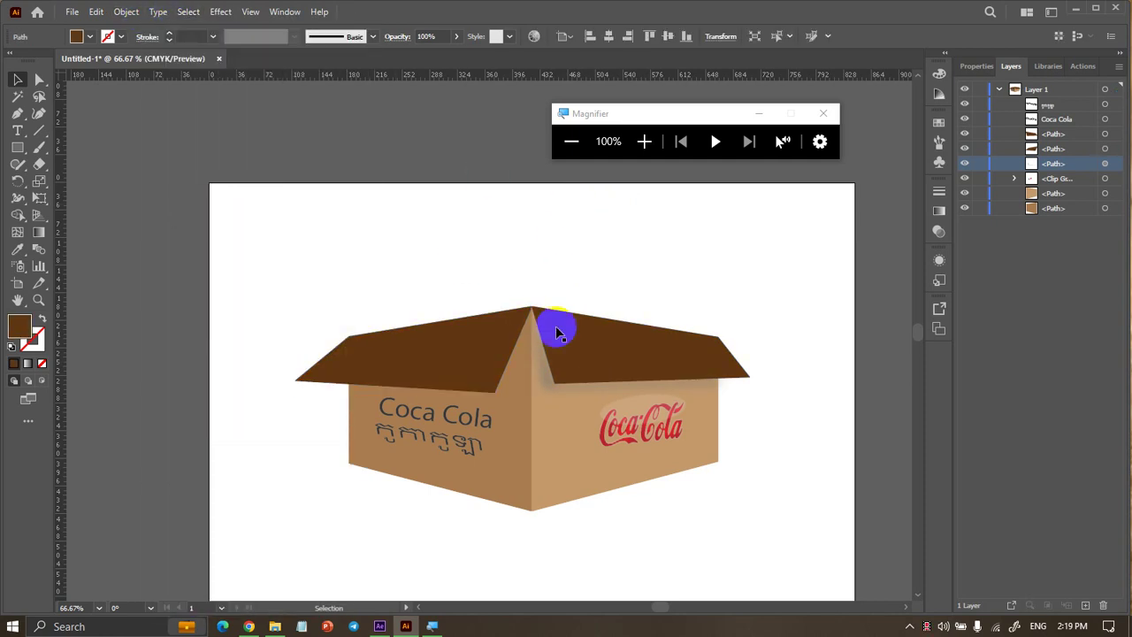
left_click(542, 381)
key("Delete")
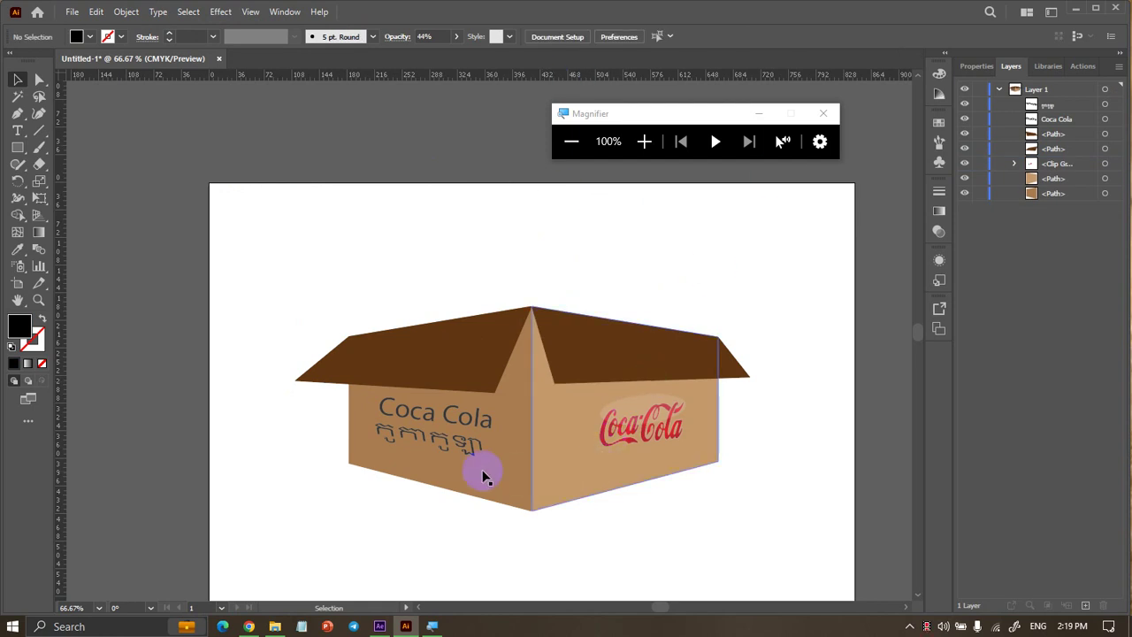
Add a Drop Shadow effect to the right lid flap
left_click(571, 367)
left_click(221, 12)
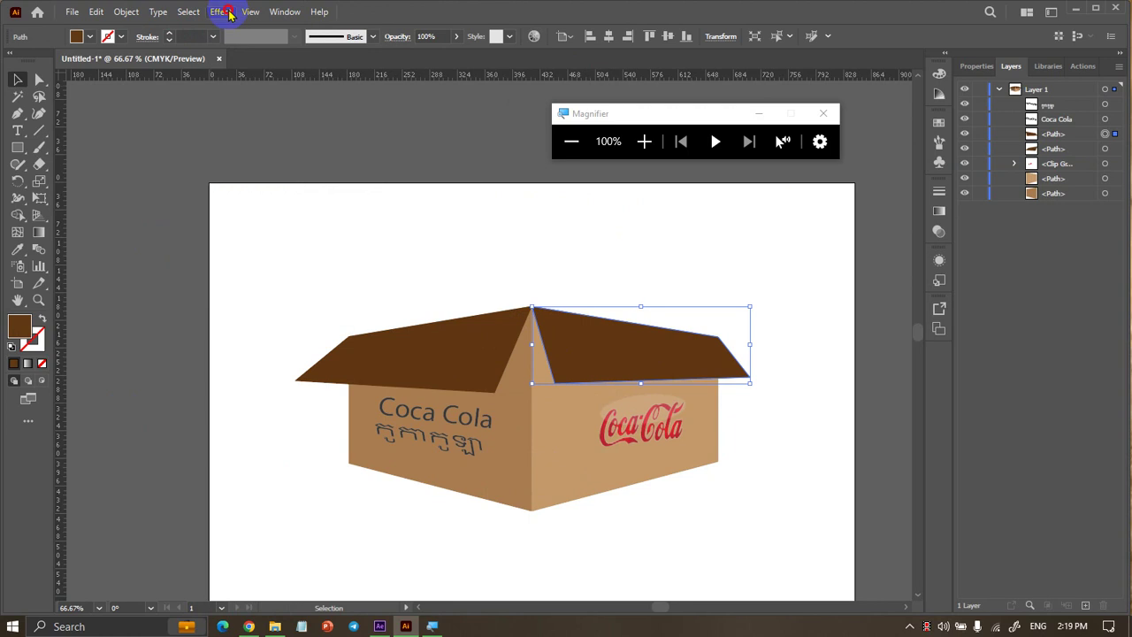
left_click(221, 12)
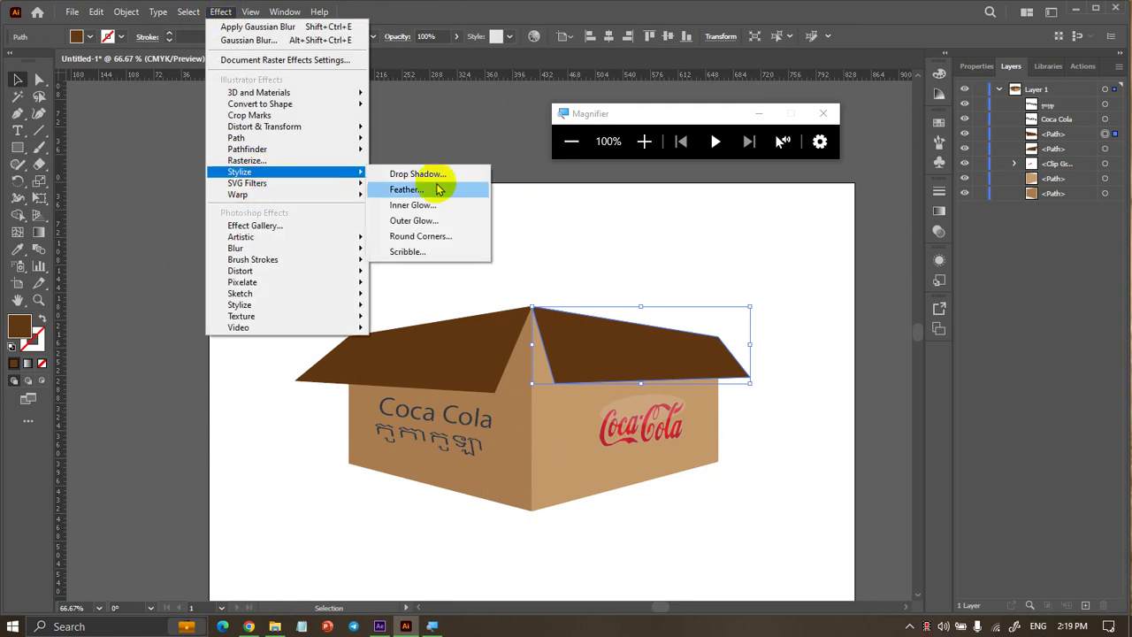
left_click(440, 176)
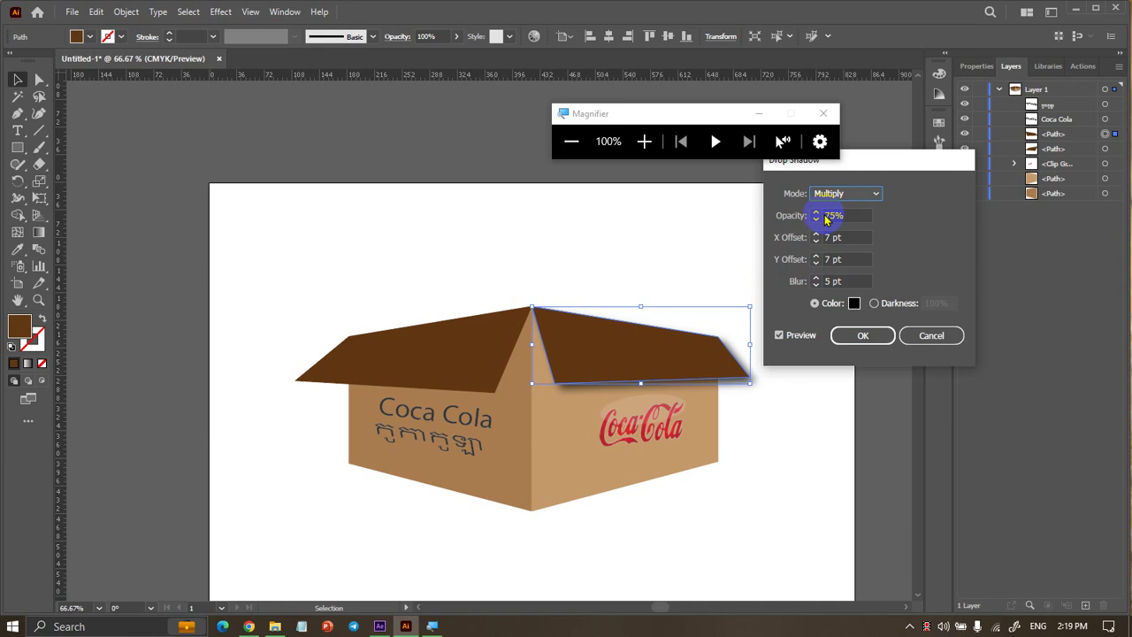
left_click(672, 378)
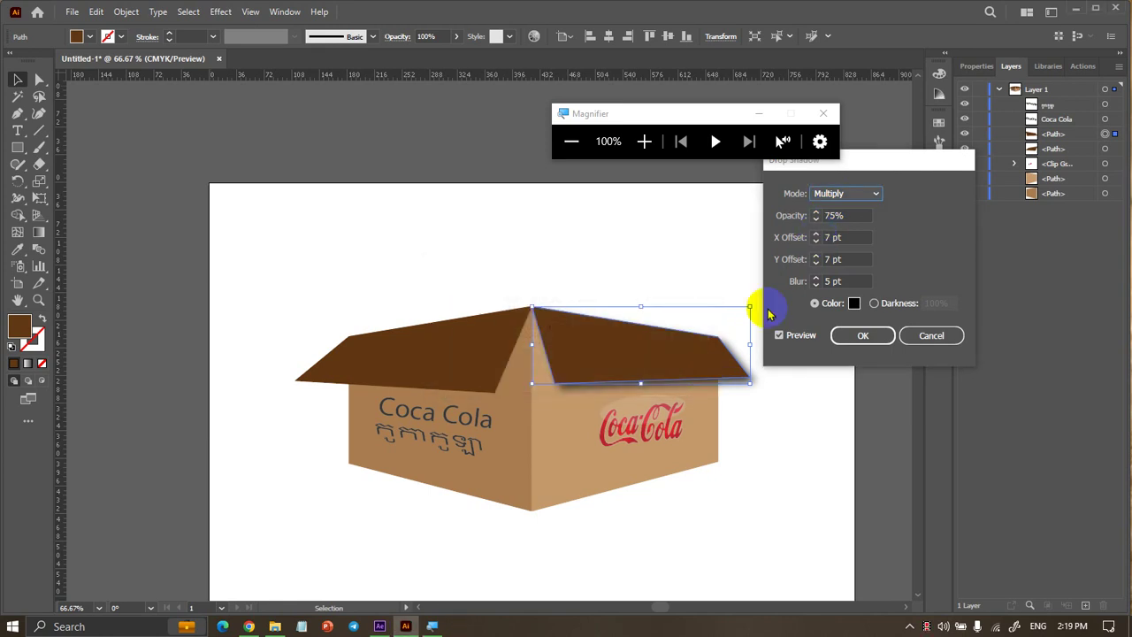
Set the drop shadow's X offset to -10 pt and Y offset to 11 pt
left_click(817, 241)
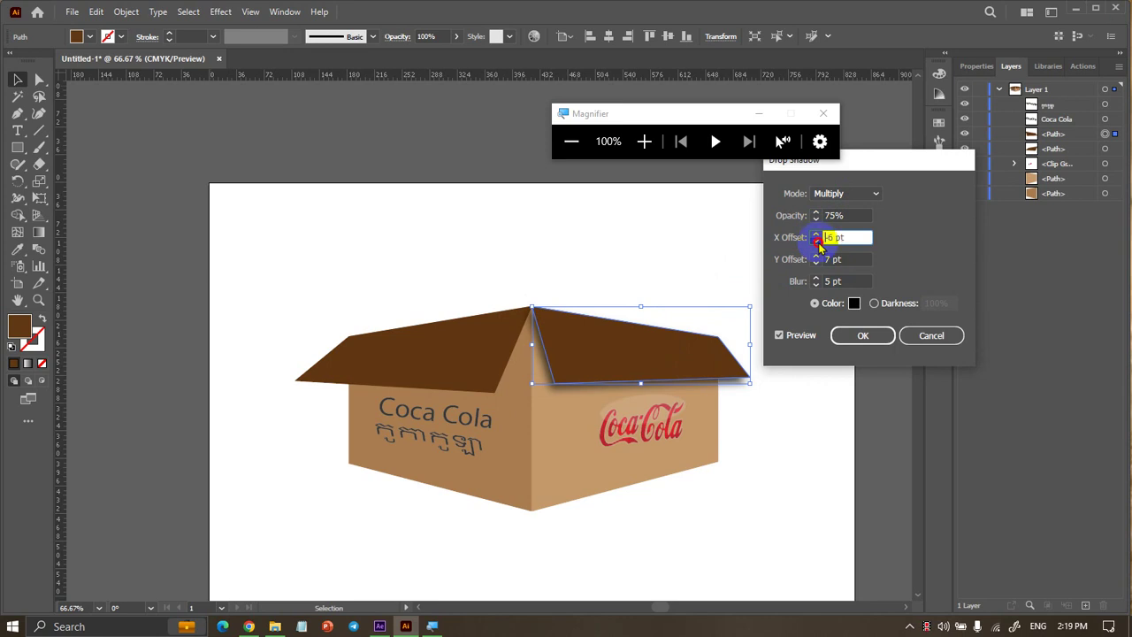
left_click(818, 242)
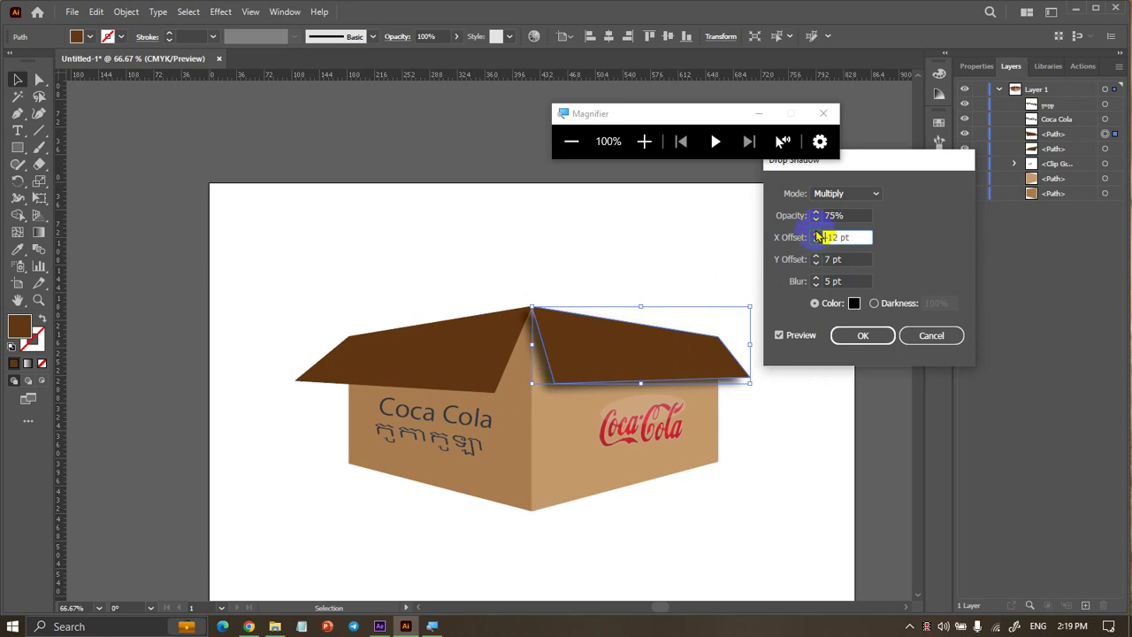
left_click(817, 234)
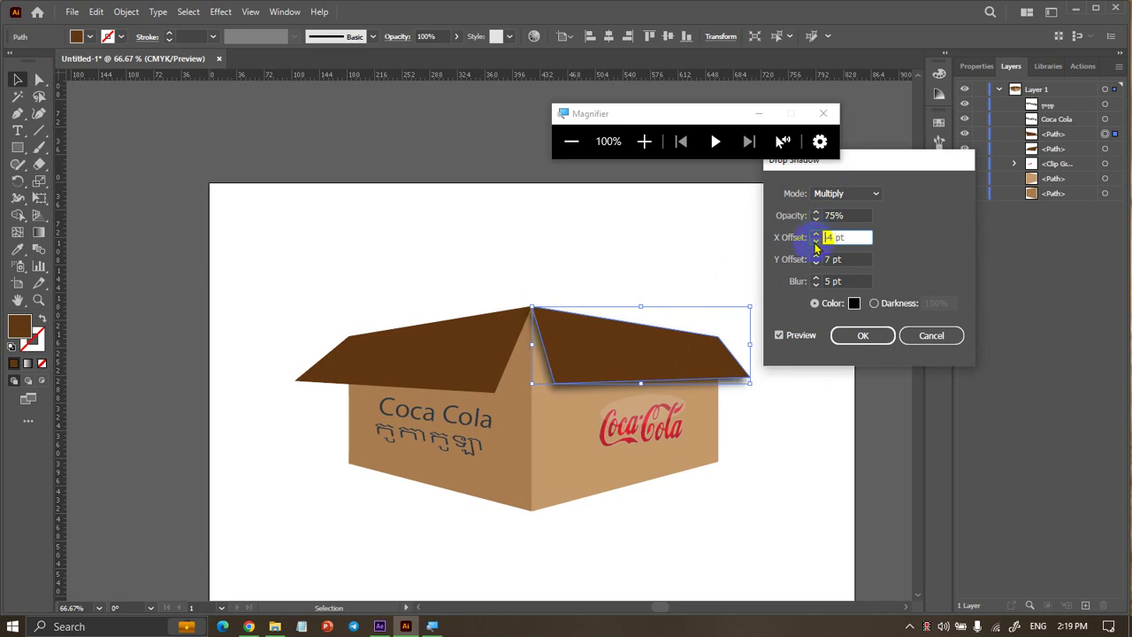
left_click(817, 262)
type("-5")
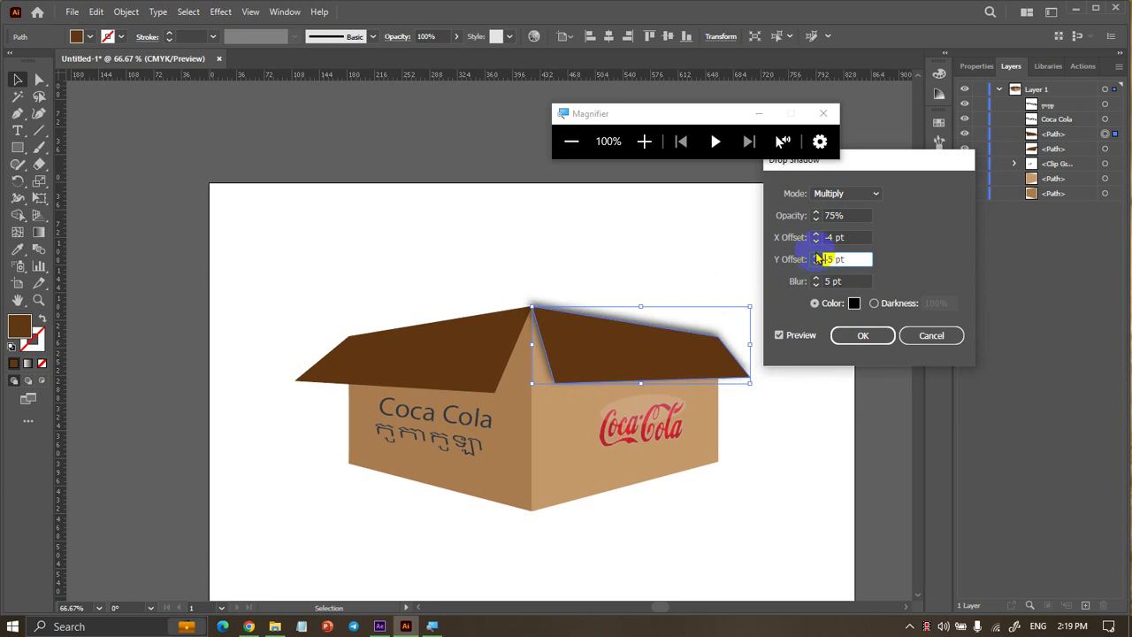
left_click(817, 257)
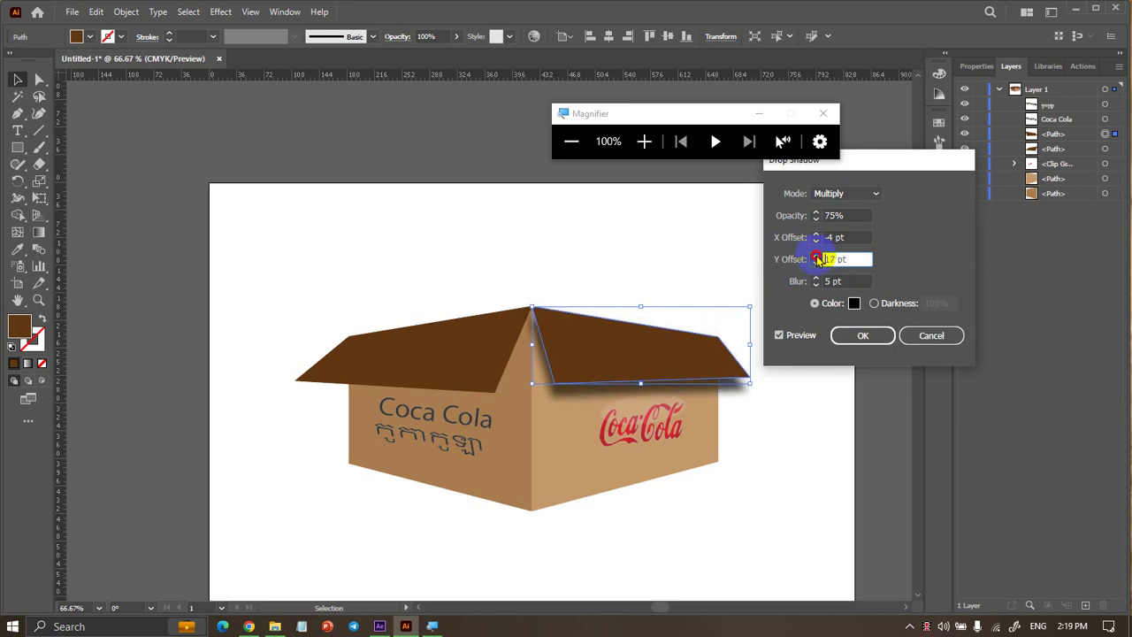
left_click(815, 264)
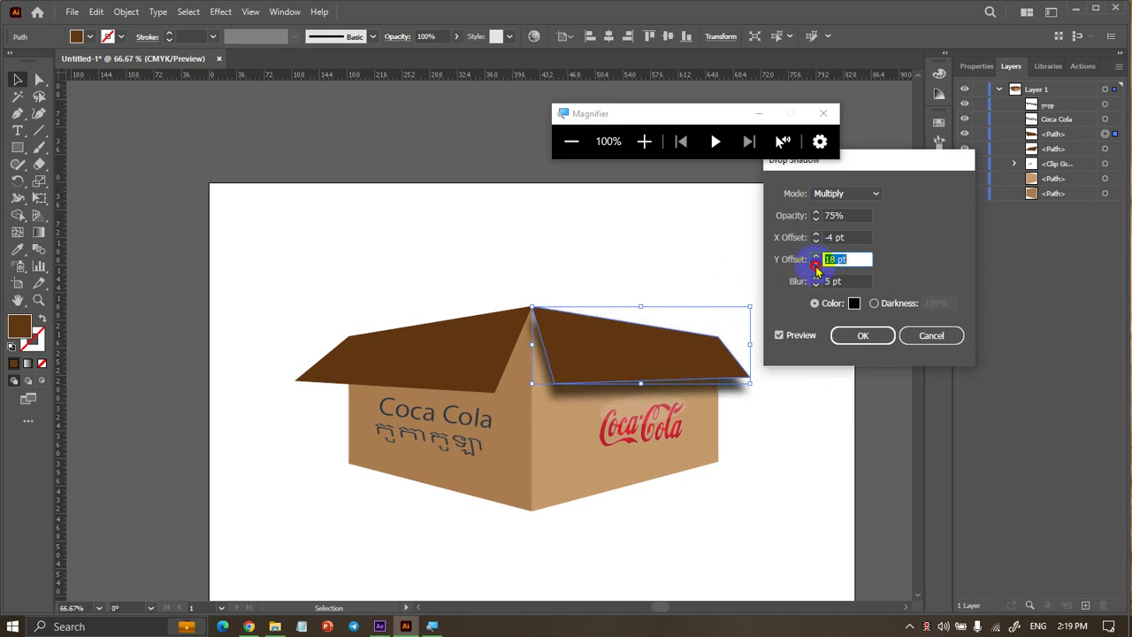
left_click(820, 255)
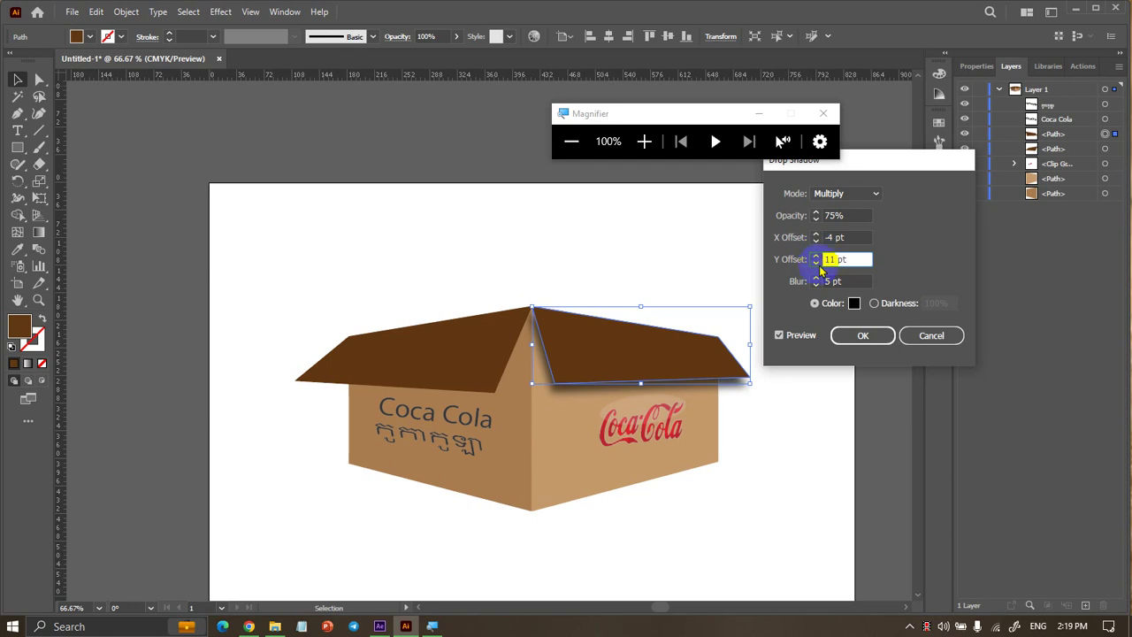
left_click(828, 301)
Give the shadow a 6 pt blur and 34% opacity, then confirm it
left_click(817, 285)
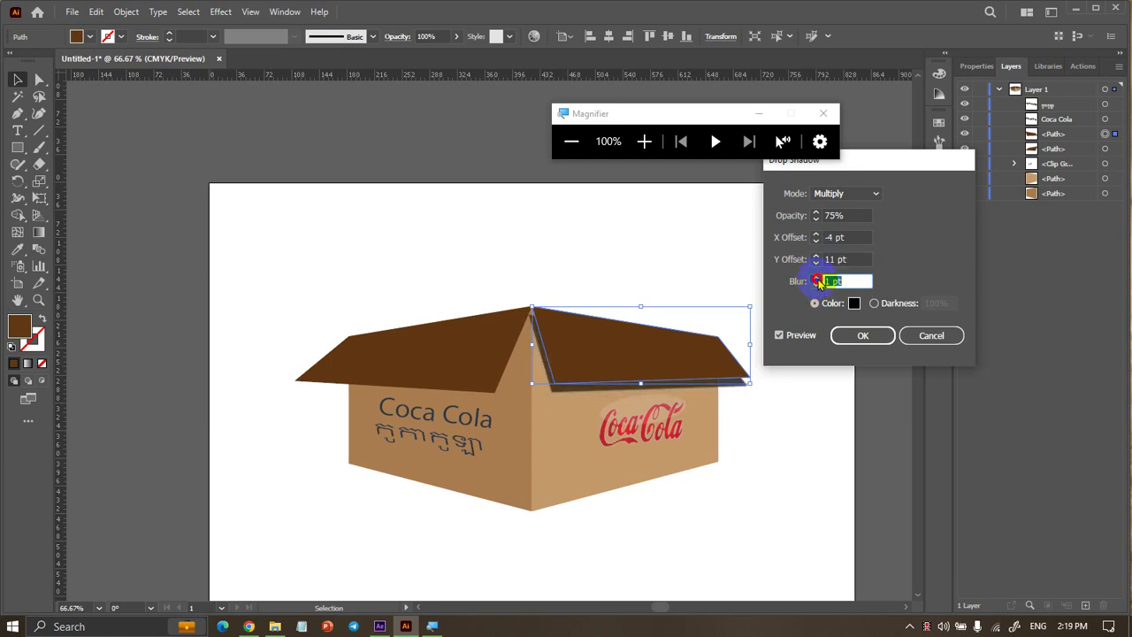
left_click(817, 279)
left_click(817, 286)
left_click(818, 286)
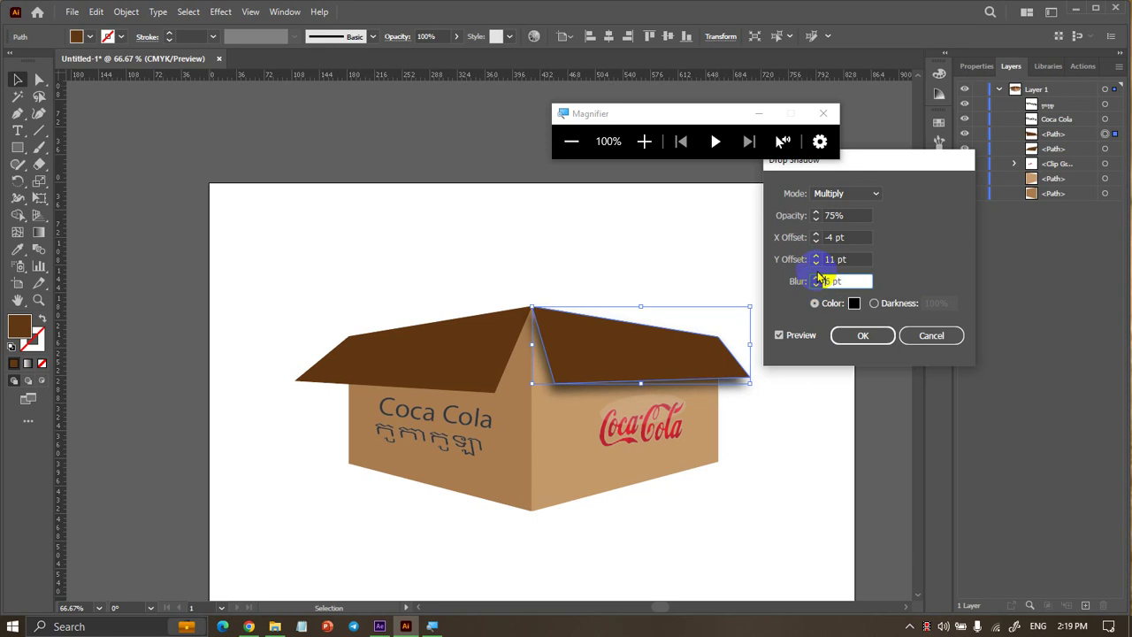
left_click(815, 222)
type("34")
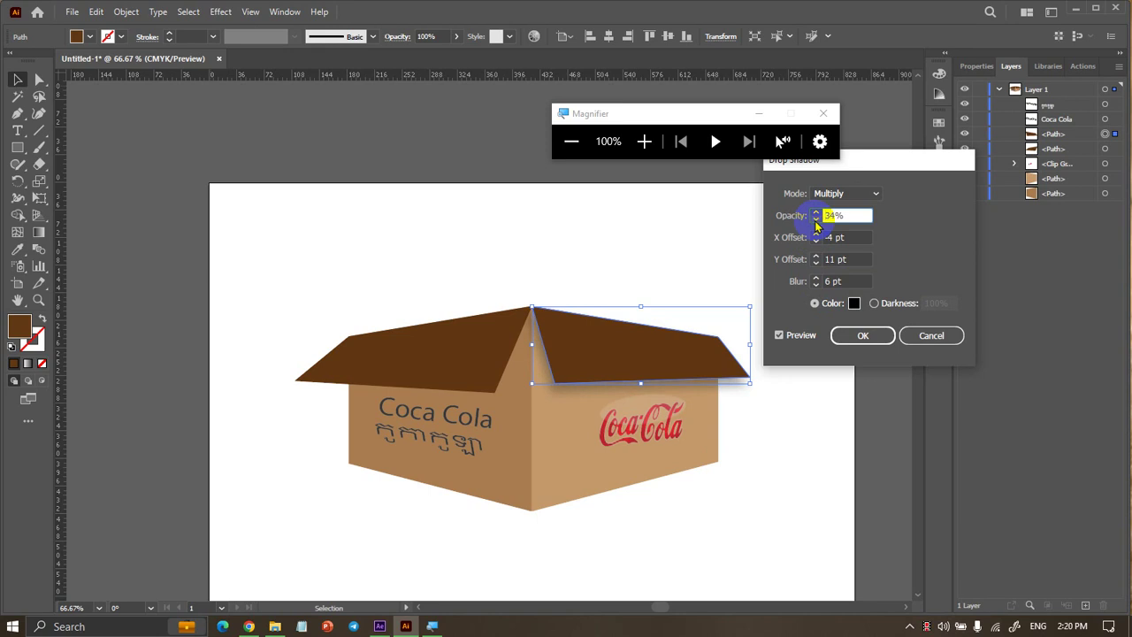
left_click(815, 240)
type("-11")
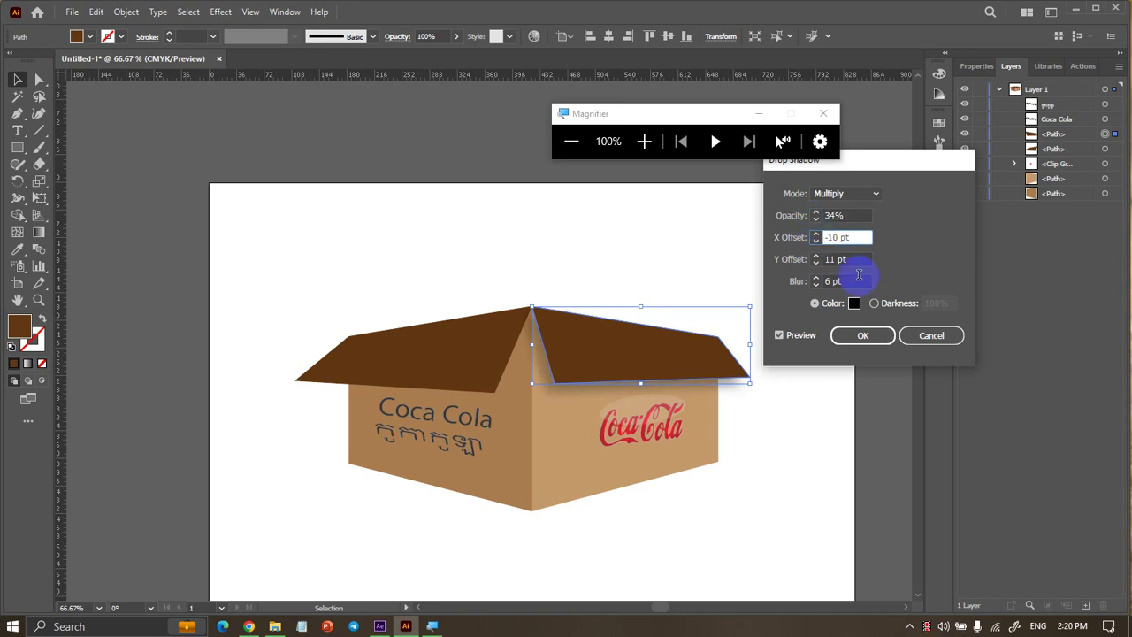
left_click(863, 335)
left_click(854, 336)
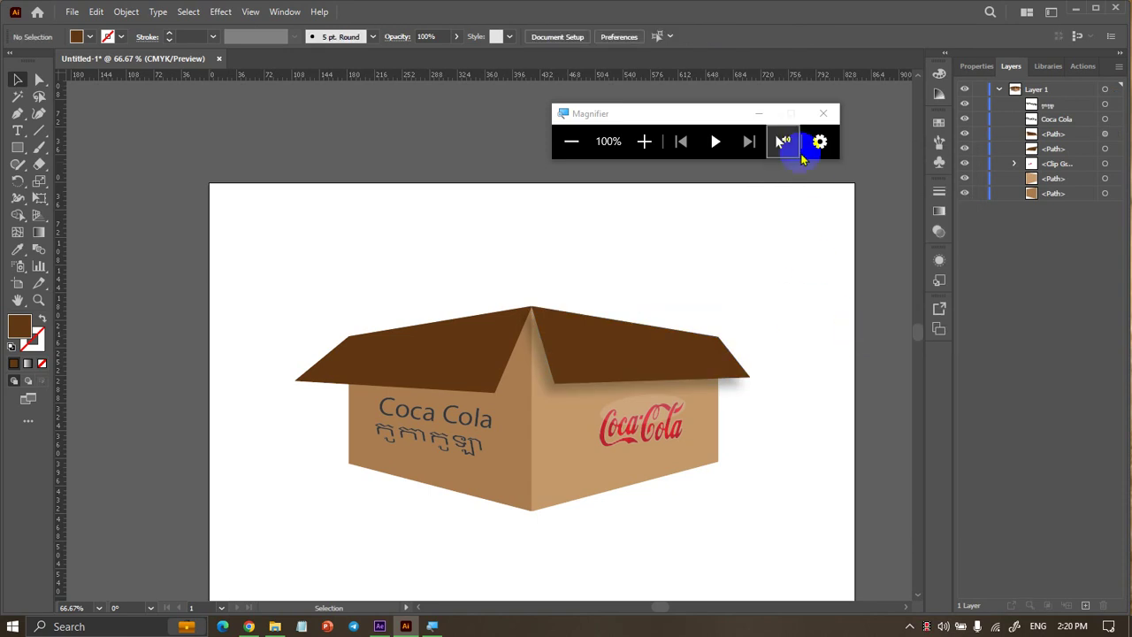
Add a Drop Shadow to the left lid flap at 38% opacity
left_click(488, 360)
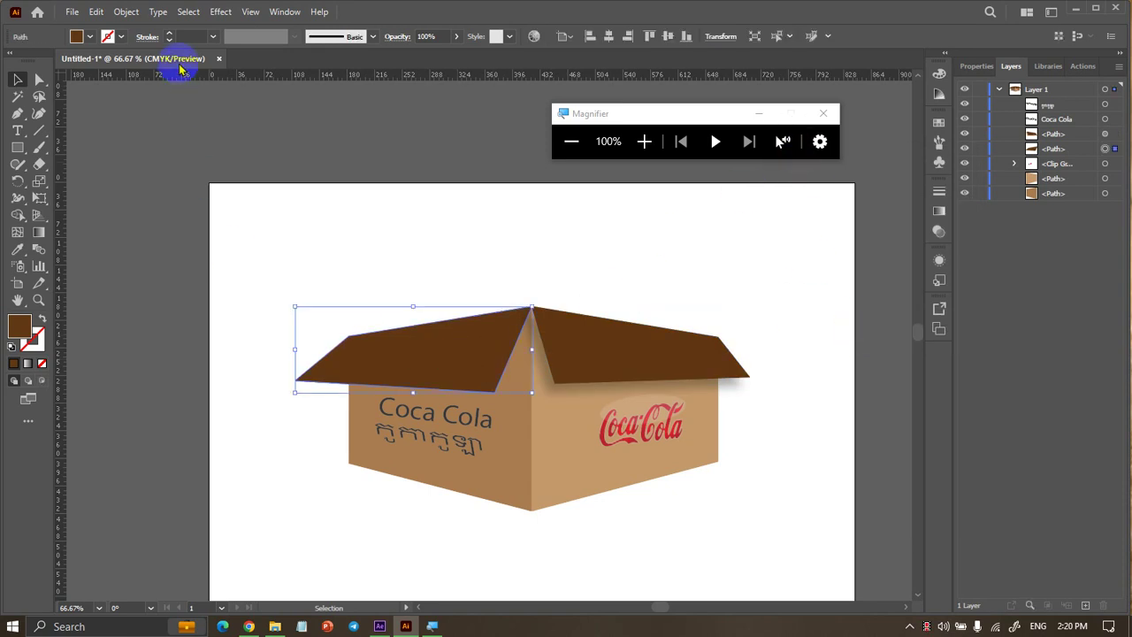
left_click(220, 12)
mouse_move(239, 172)
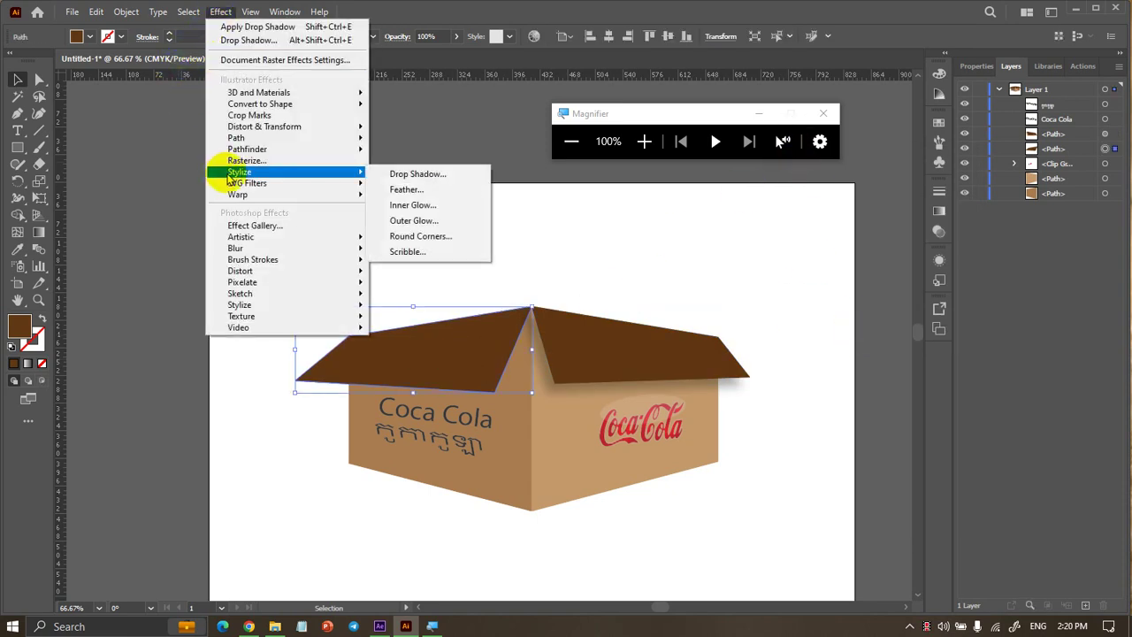
left_click(418, 174)
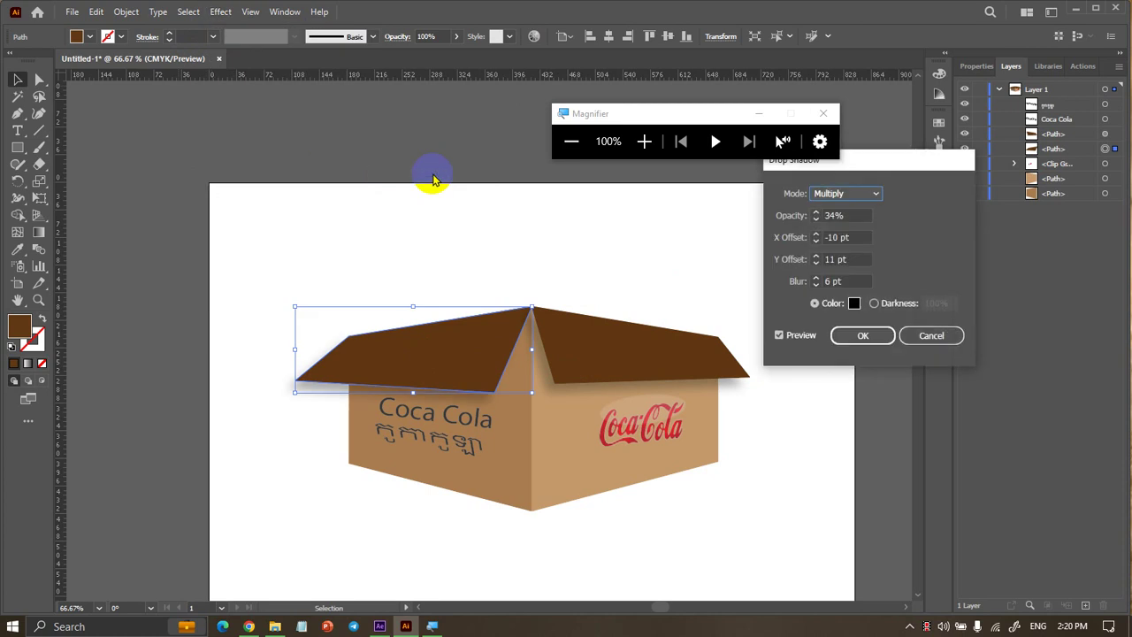
left_click(819, 223)
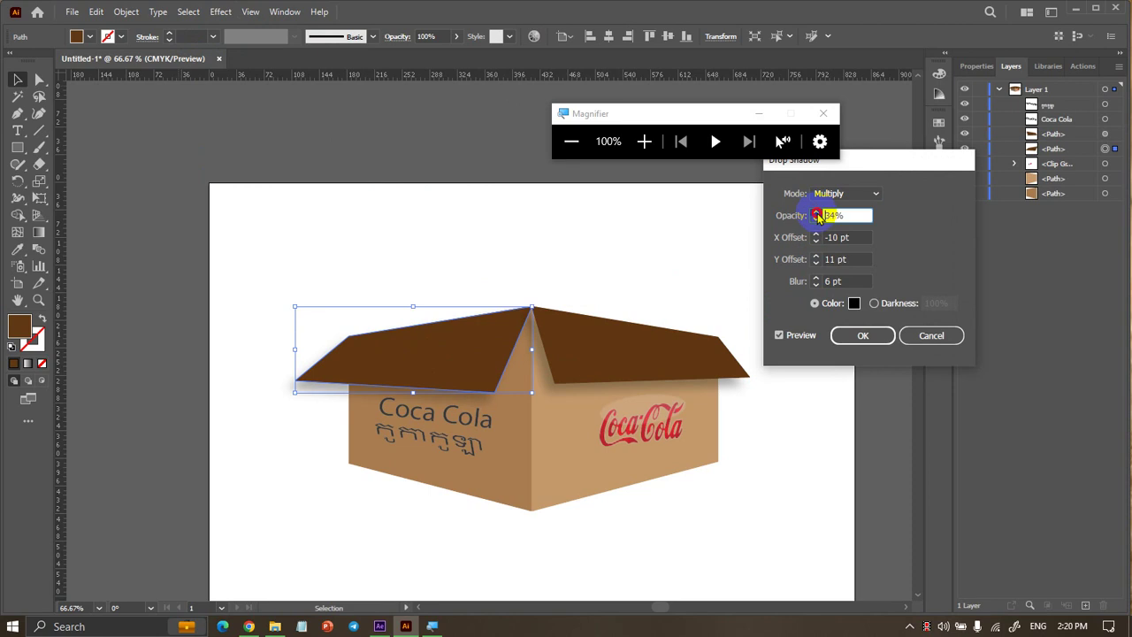
left_click(817, 213)
Adjust the left flap shadow's offsets to a 12 pt X offset and confirm it
left_click(817, 256)
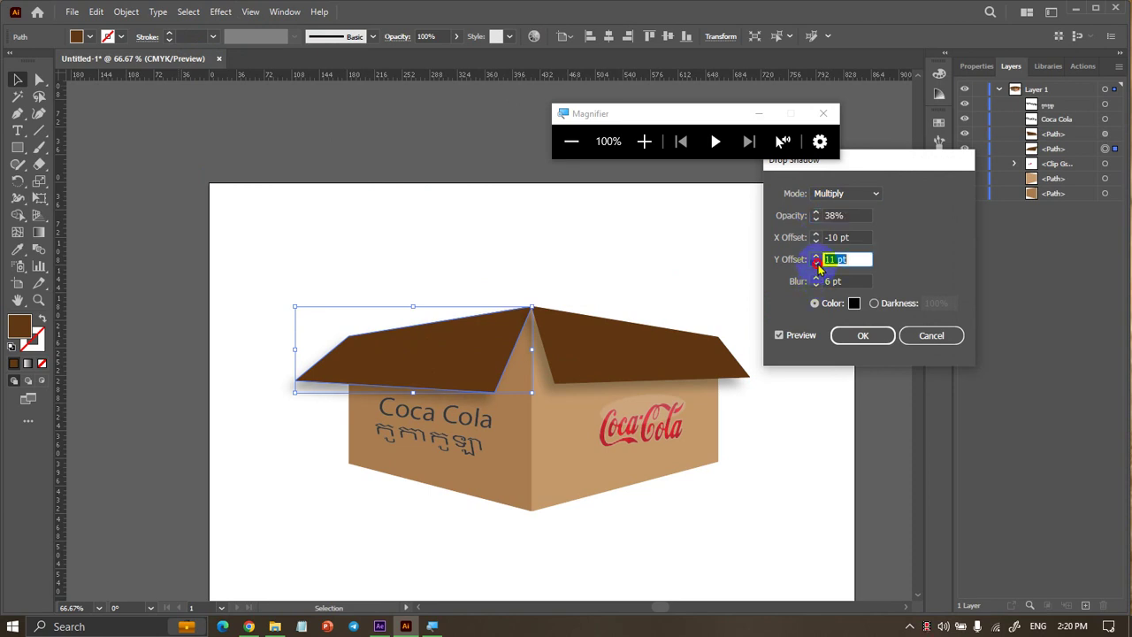
left_click(816, 262)
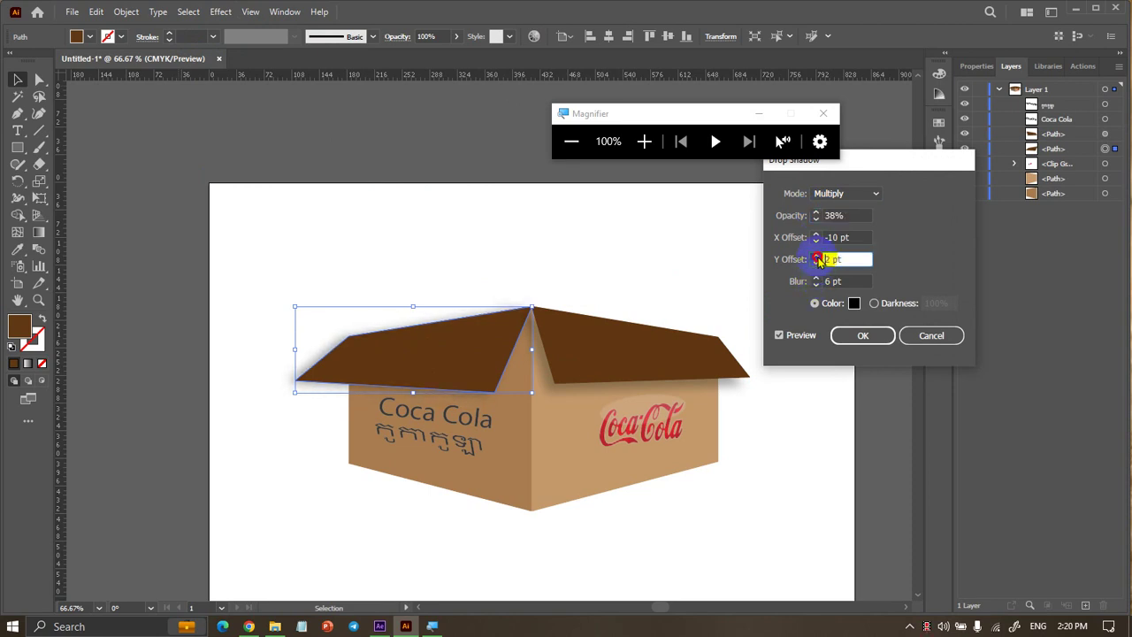
left_click(818, 240)
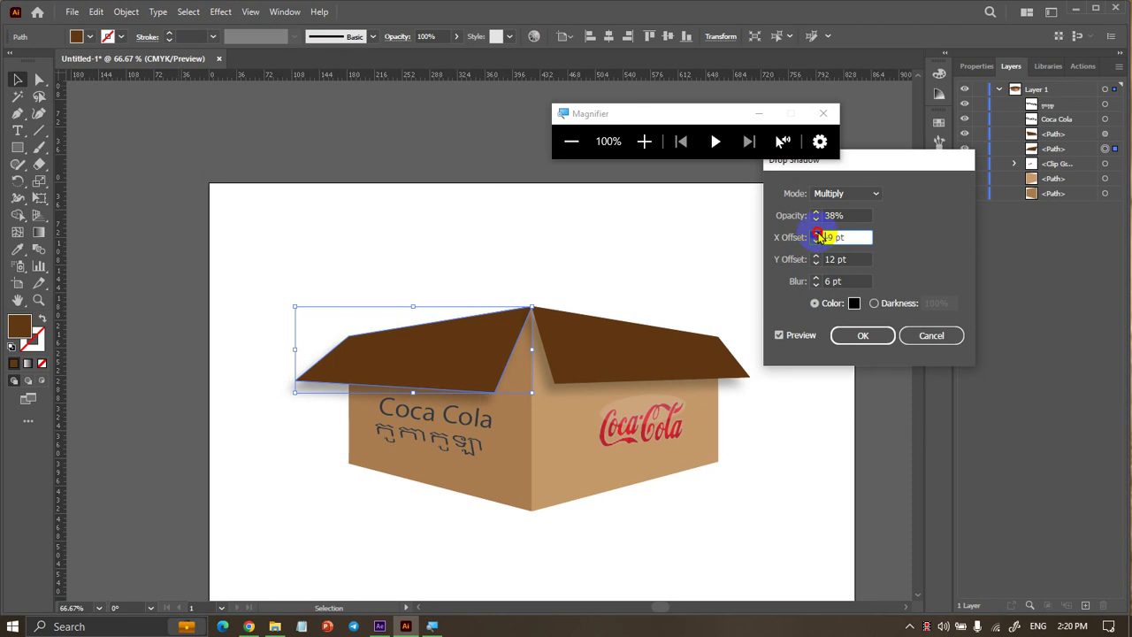
left_click(818, 238)
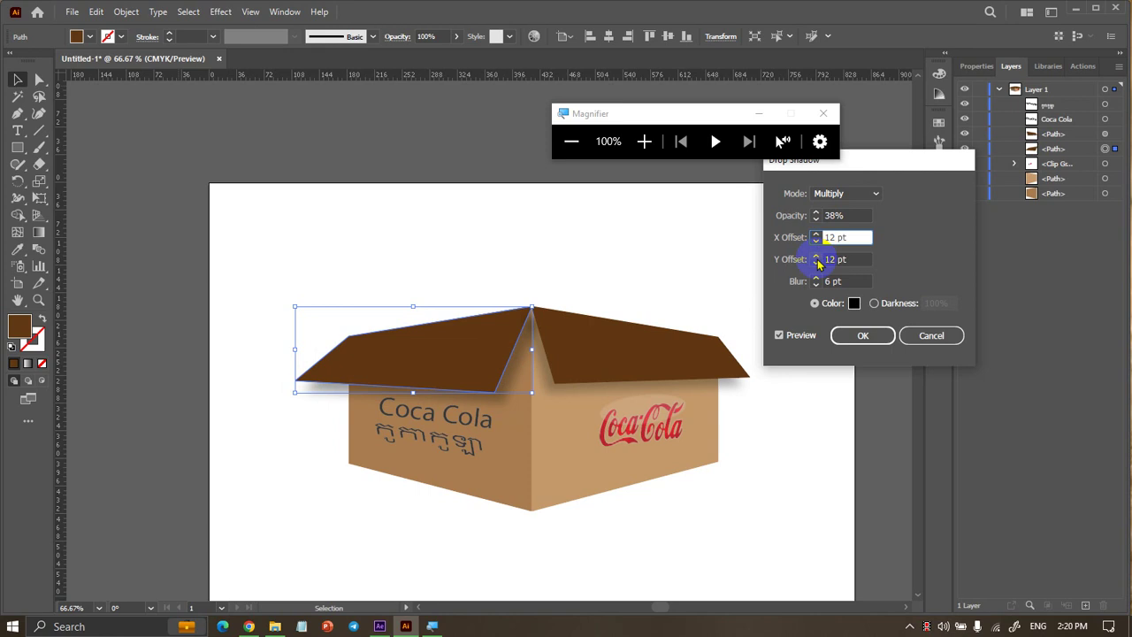
left_click(817, 263)
type("5")
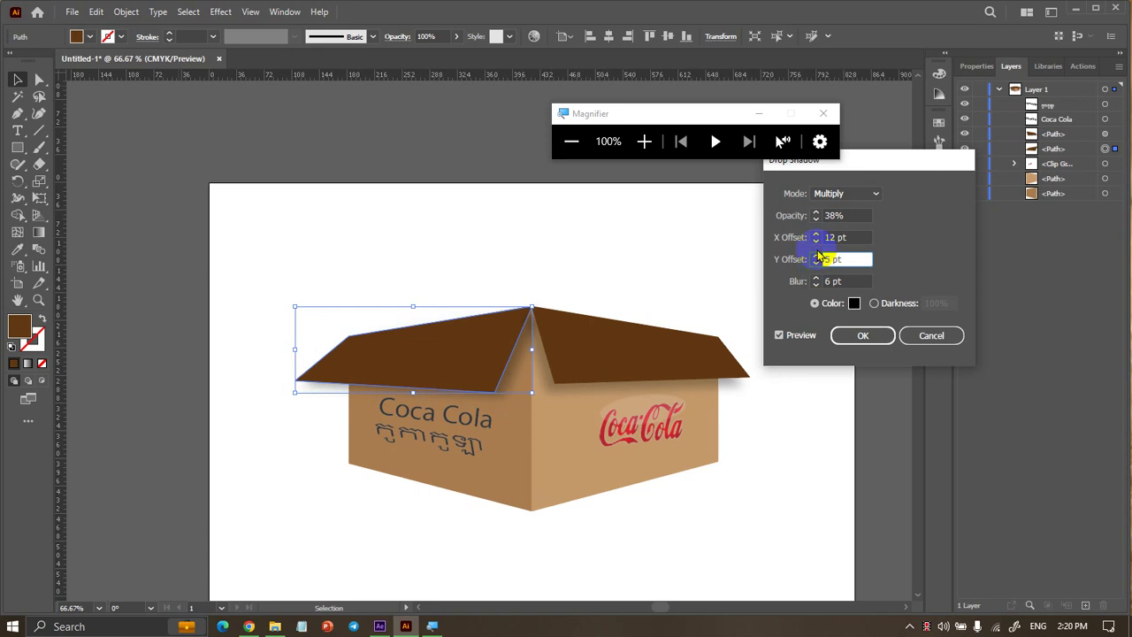
left_click(862, 335)
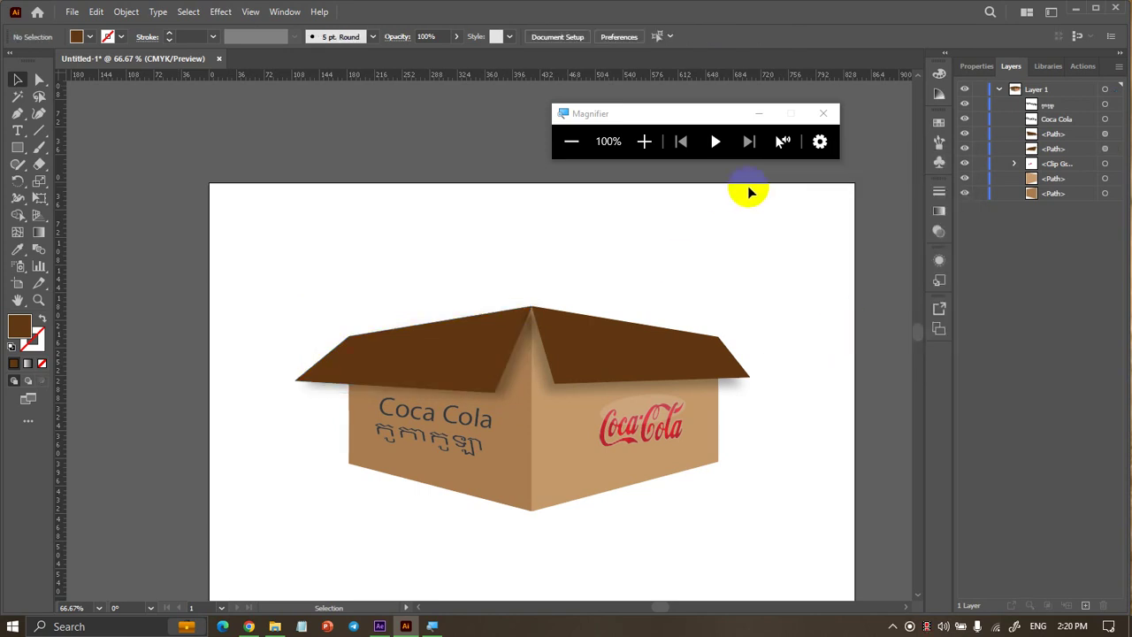
Pen a closed six-point brown shape along the box's bottom corners, ending at the start point
left_click(647, 155)
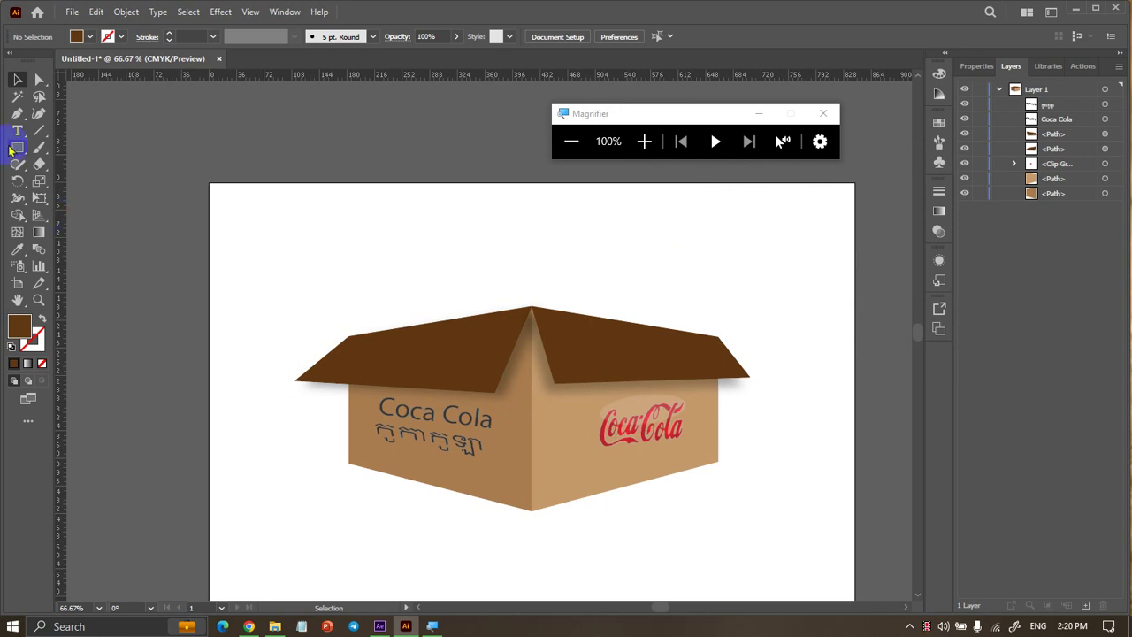
left_click(17, 113)
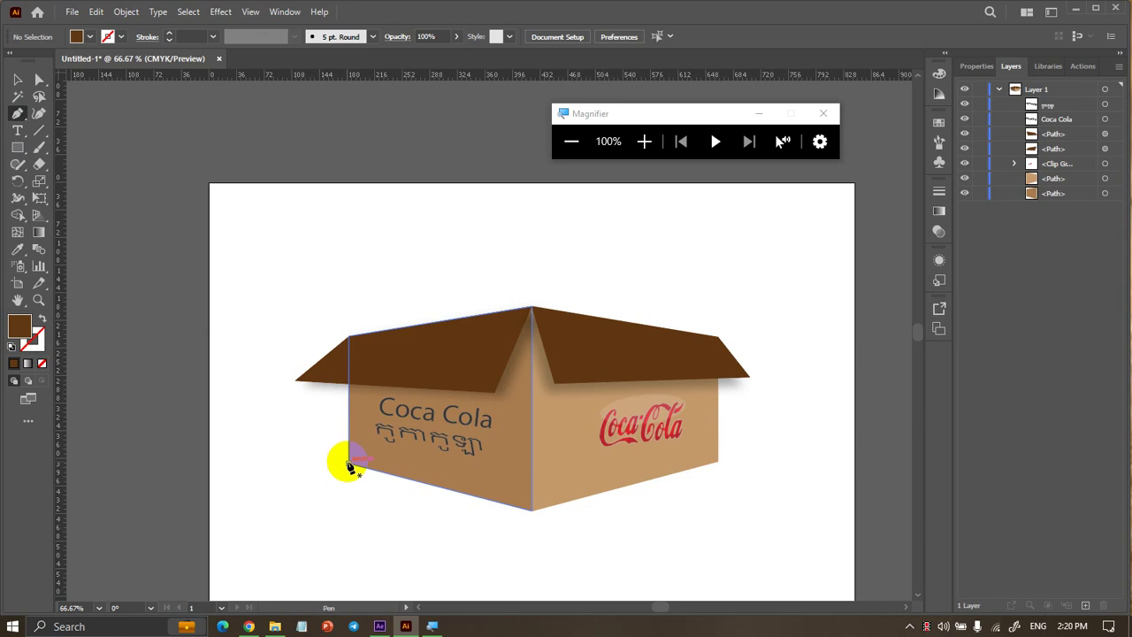
left_click(348, 462)
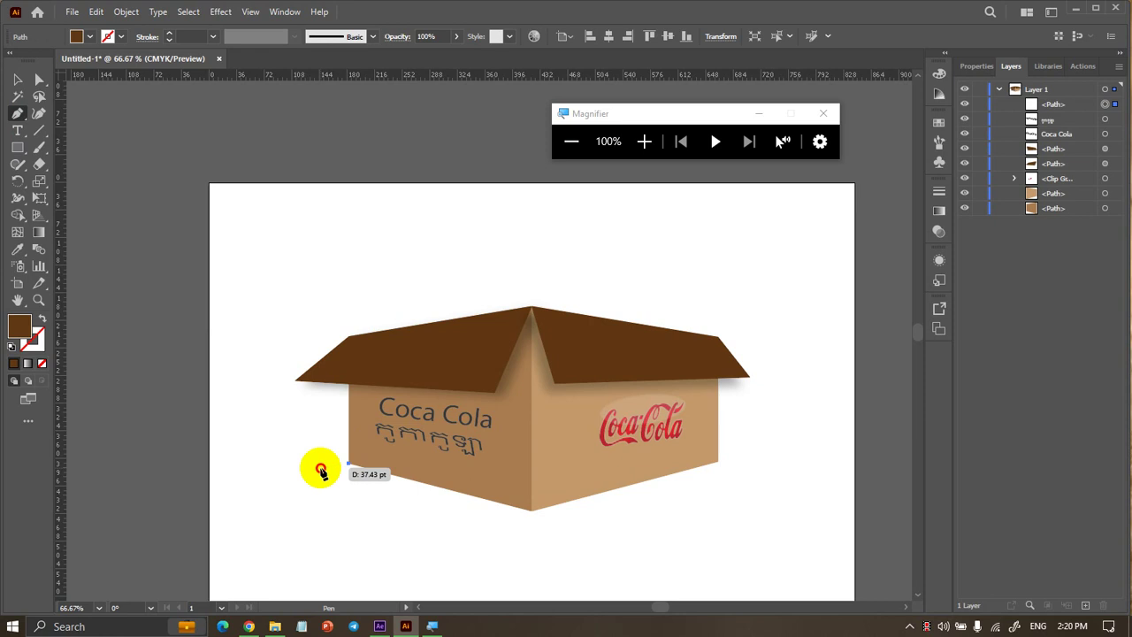
left_click(320, 469)
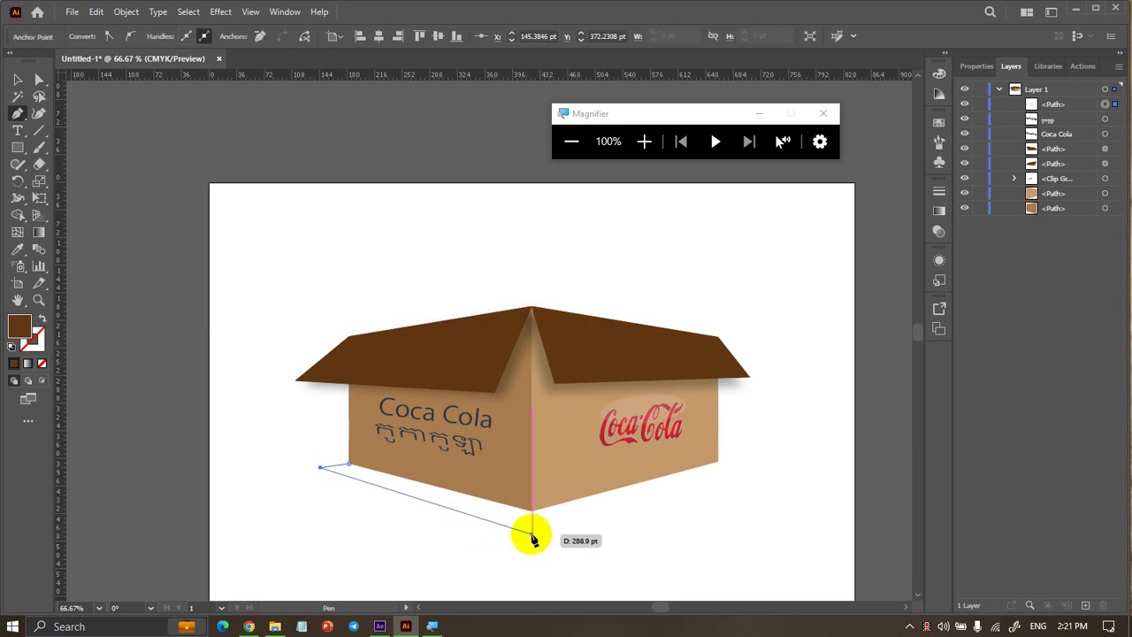
left_click(532, 535)
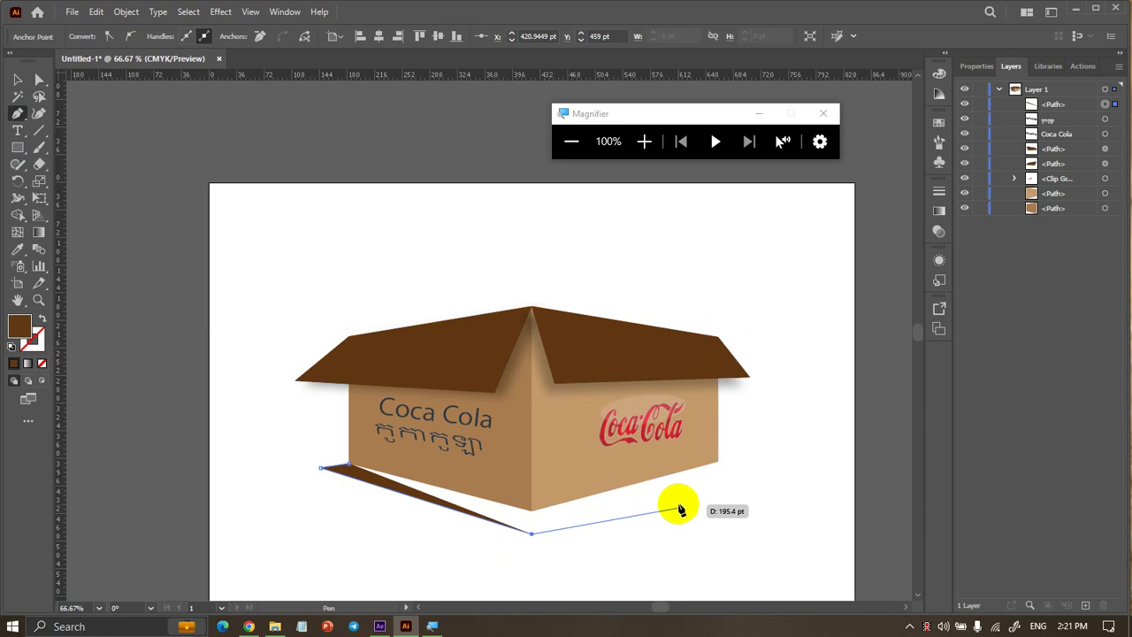
left_click(722, 479)
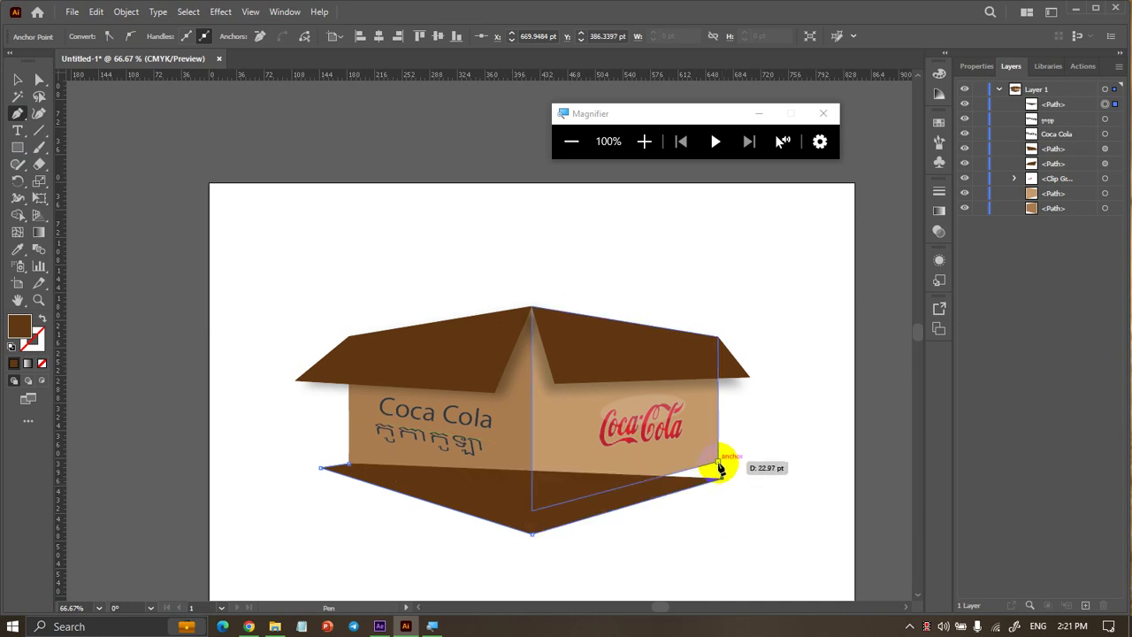
left_click(718, 462)
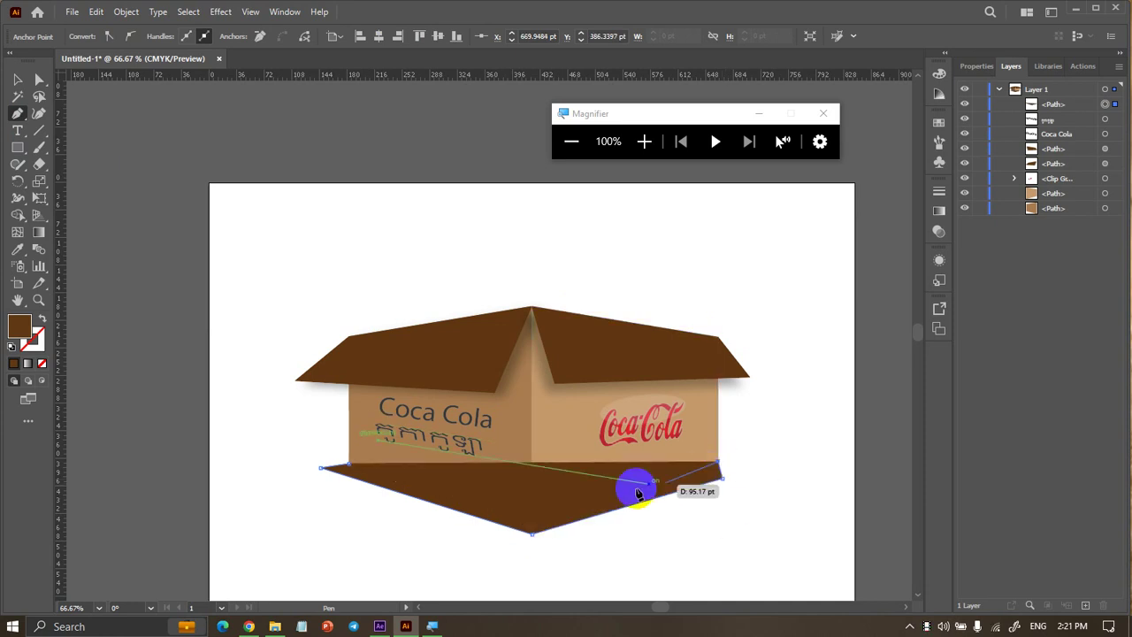
left_click(531, 510)
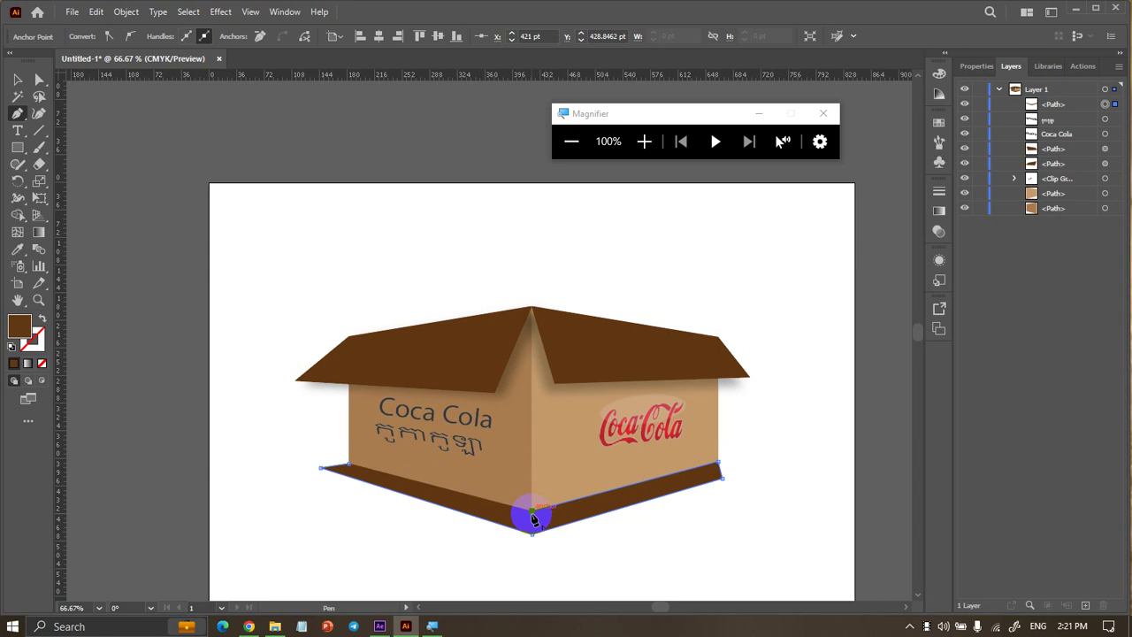
left_click(348, 464)
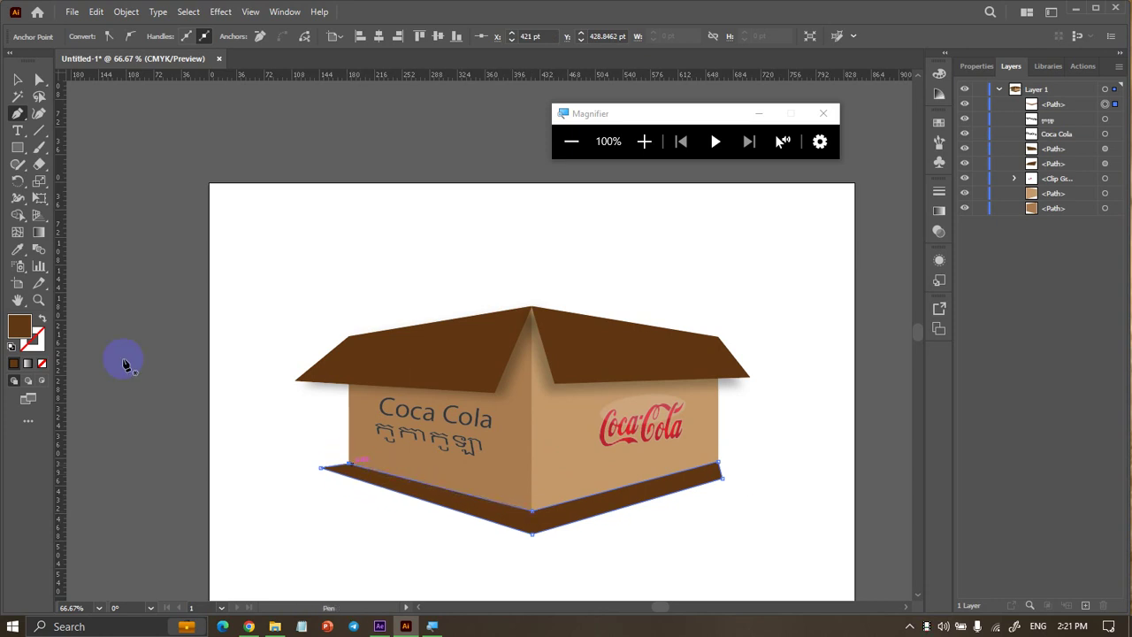
Change the base strip's fill from brown to dark grey and dismiss the Move dialog
left_click(973, 65)
left_click(963, 223)
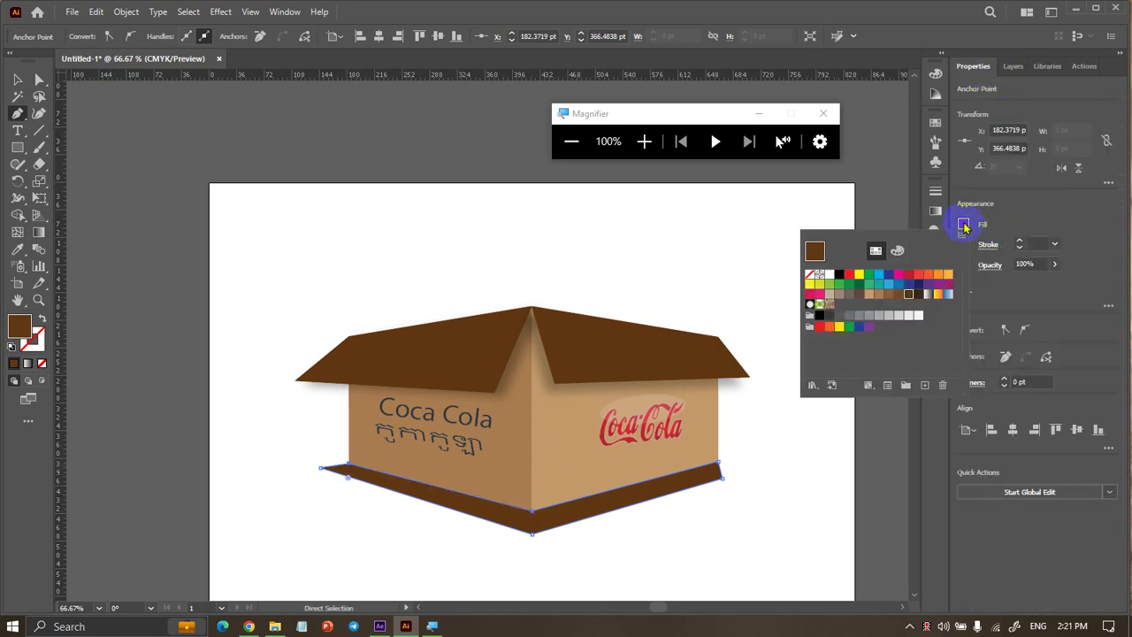
left_click(837, 315)
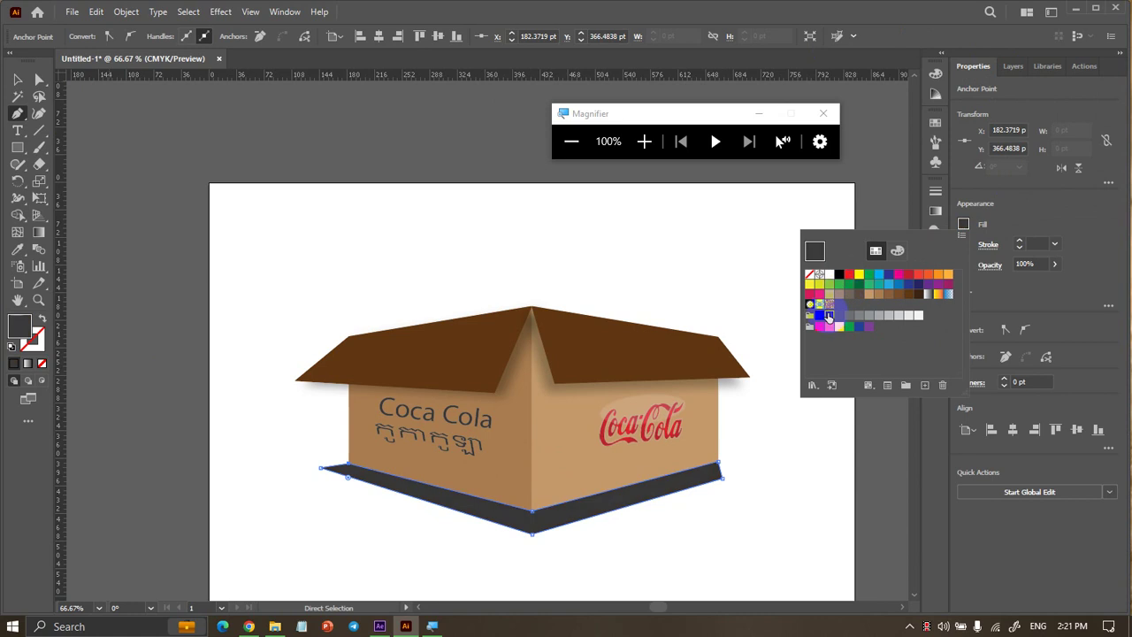
left_click(18, 78)
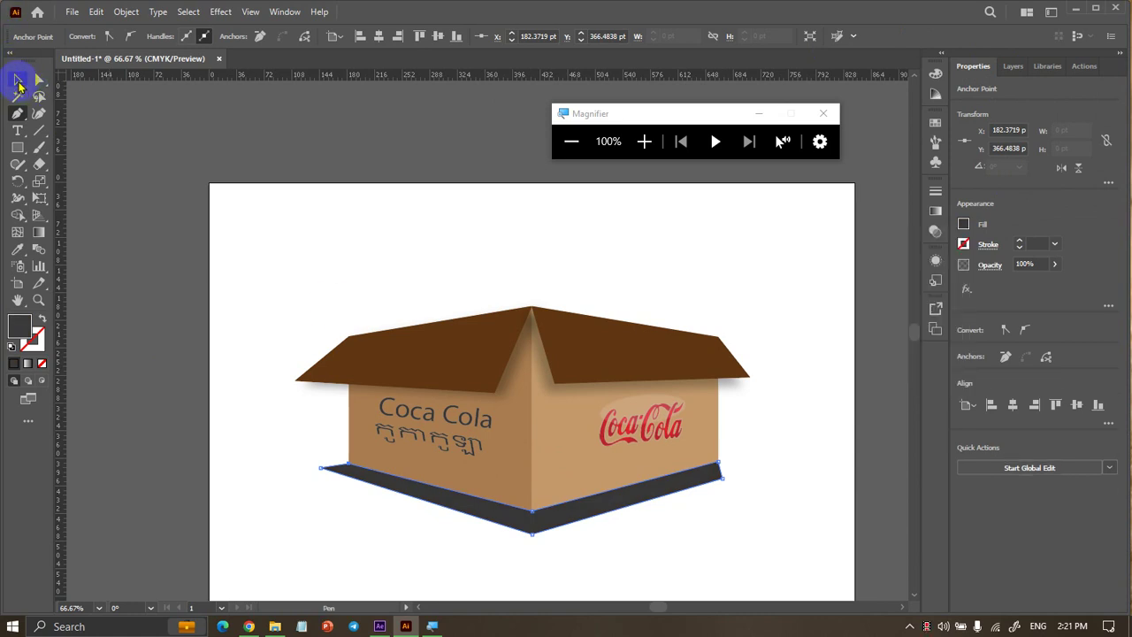
double_click(18, 78)
left_click(638, 422)
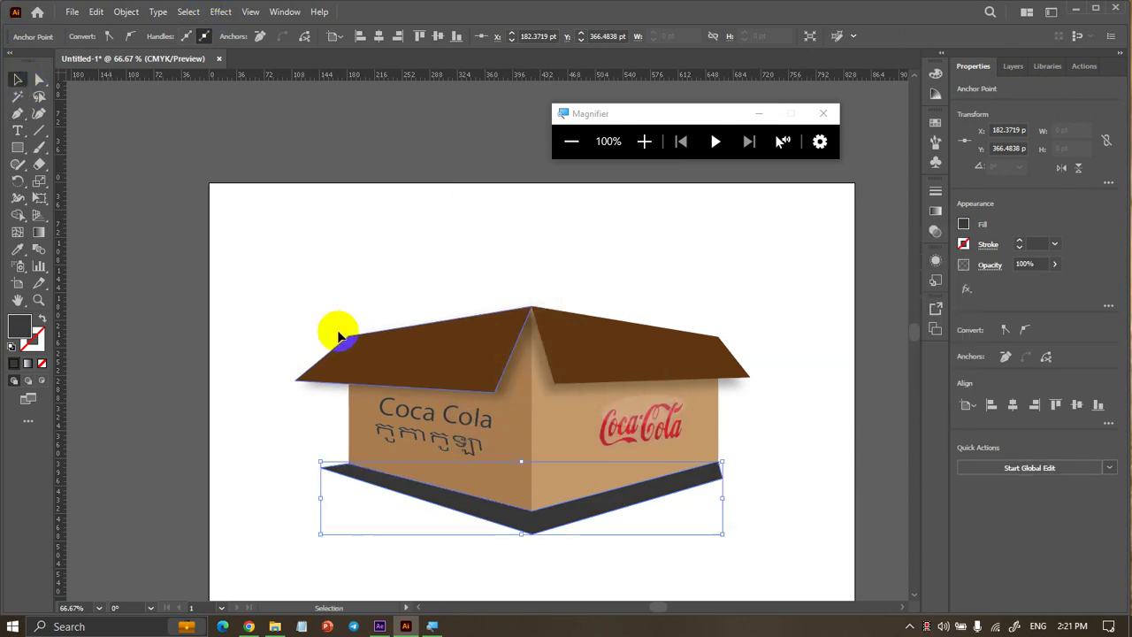
Apply a Gaussian Blur of about 50 pixels (49.89) to the dark grey strip
left_click(220, 11)
mouse_move(236, 248)
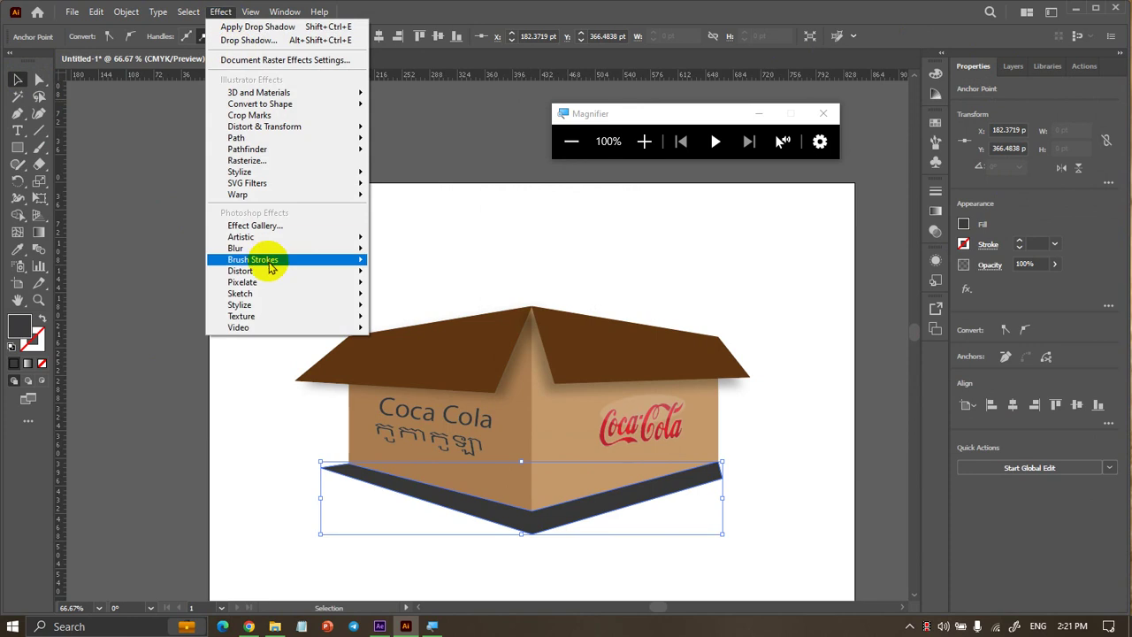
left_click(393, 250)
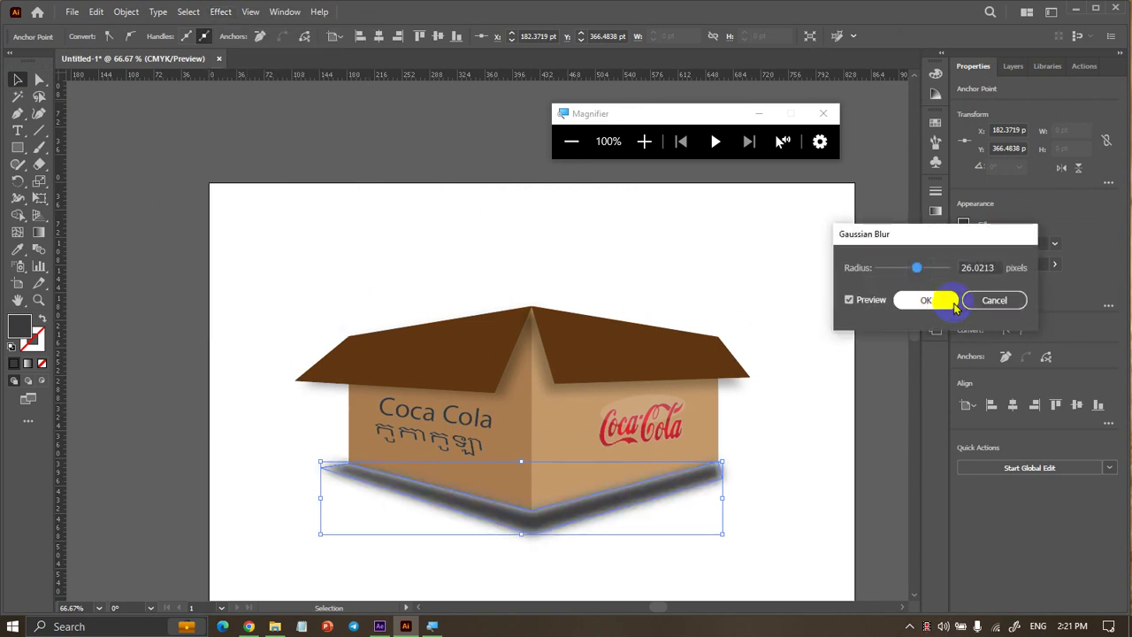
mouse_move(928, 274)
left_mouse_down()
mouse_move(939, 273)
mouse_move(893, 268)
mouse_move(949, 272)
mouse_move(937, 271)
left_mouse_up()
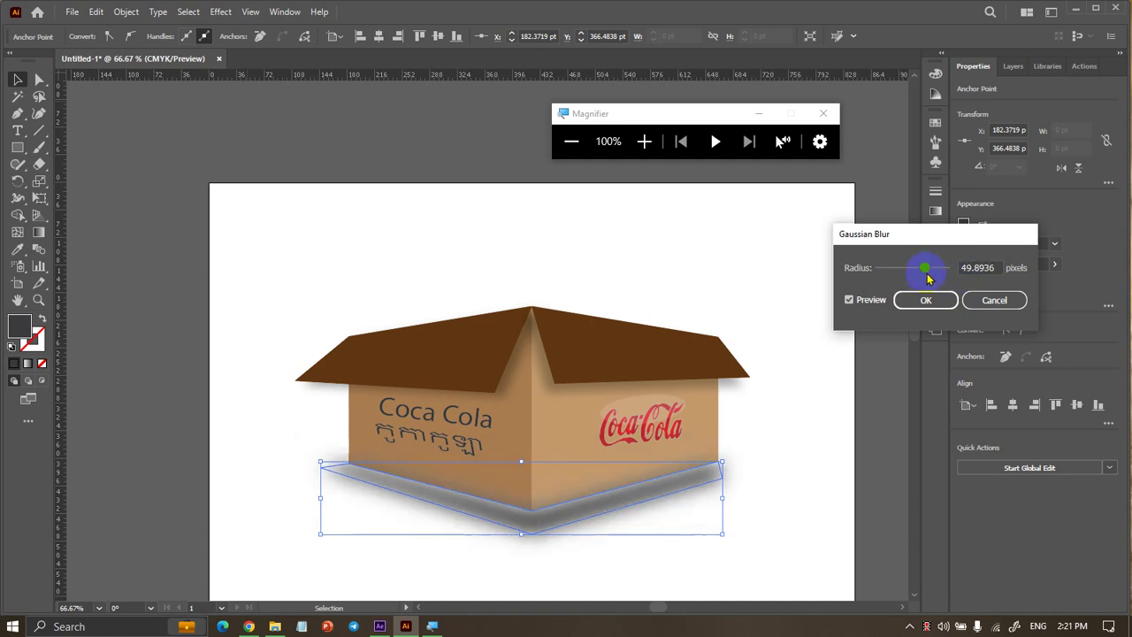
left_click(936, 303)
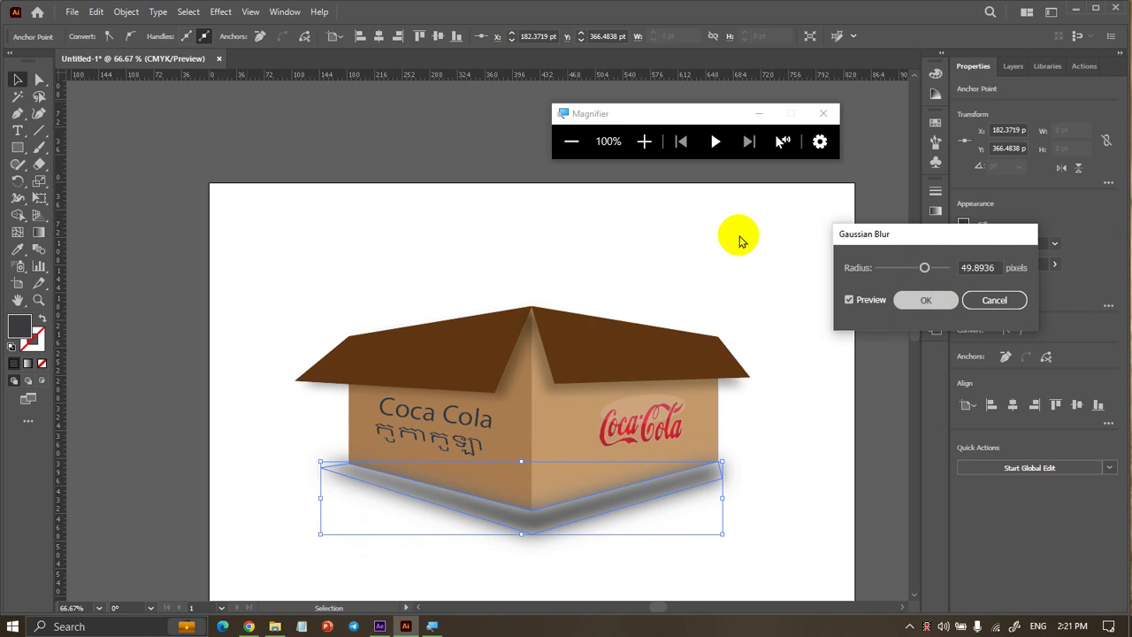
left_click(1014, 67)
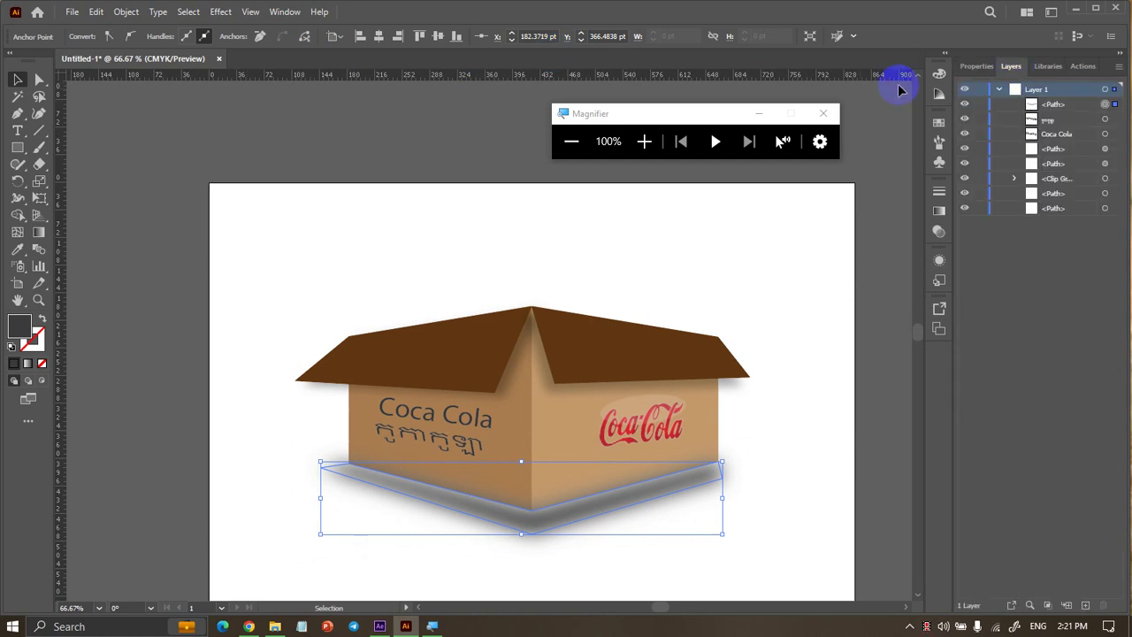
Set the shadow to about 51% opacity and move it behind the box in the layer stack
left_click(978, 66)
left_click(1054, 265)
mouse_move(1051, 284)
left_mouse_down()
mouse_move(1012, 290)
mouse_move(1027, 283)
left_mouse_up()
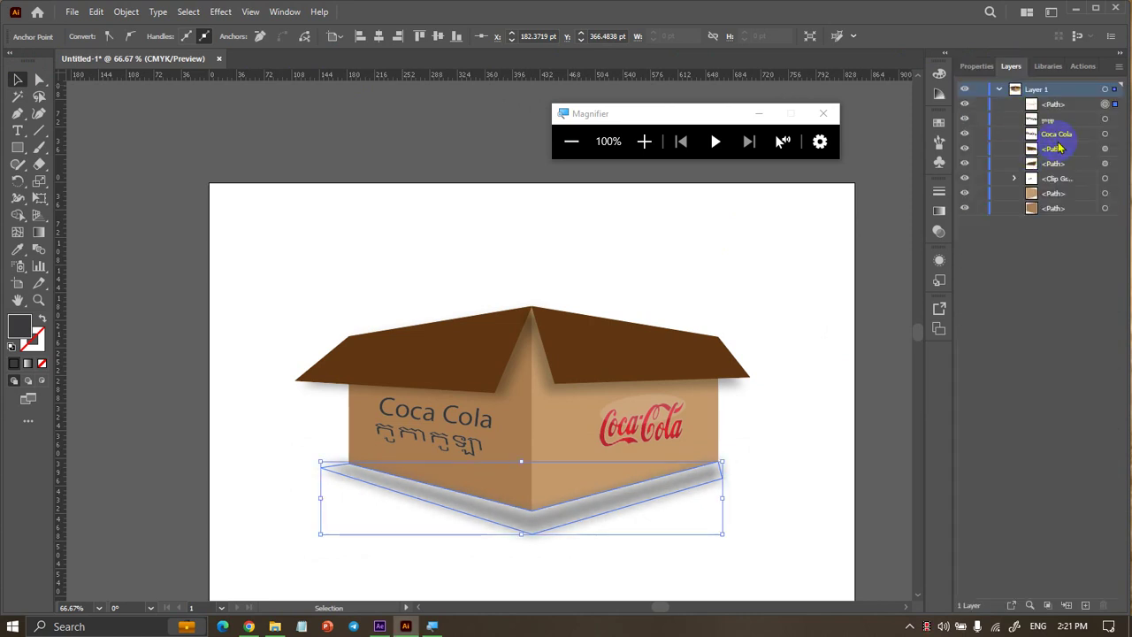
left_click_drag(1050, 105, 1050, 215)
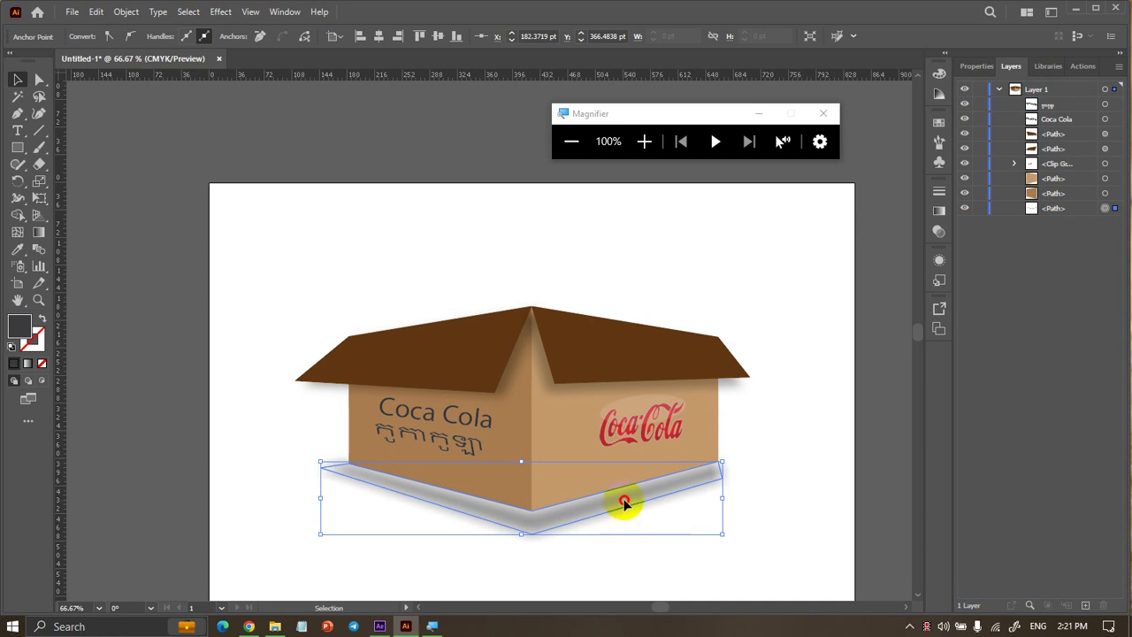
left_click_drag(627, 505, 625, 484)
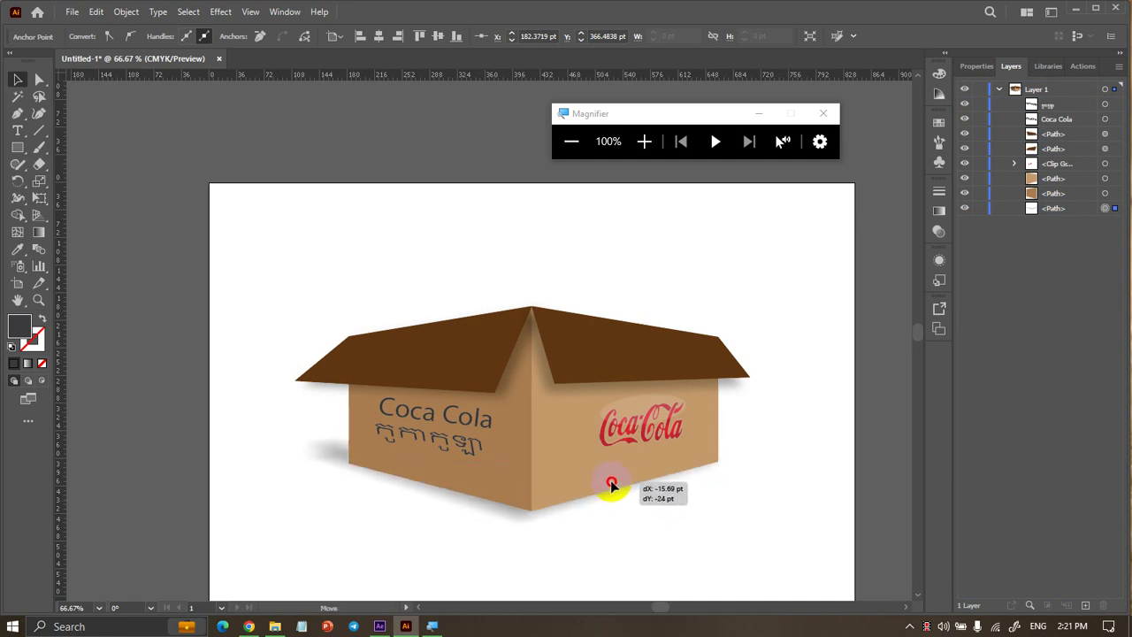
left_click_drag(625, 484, 626, 485)
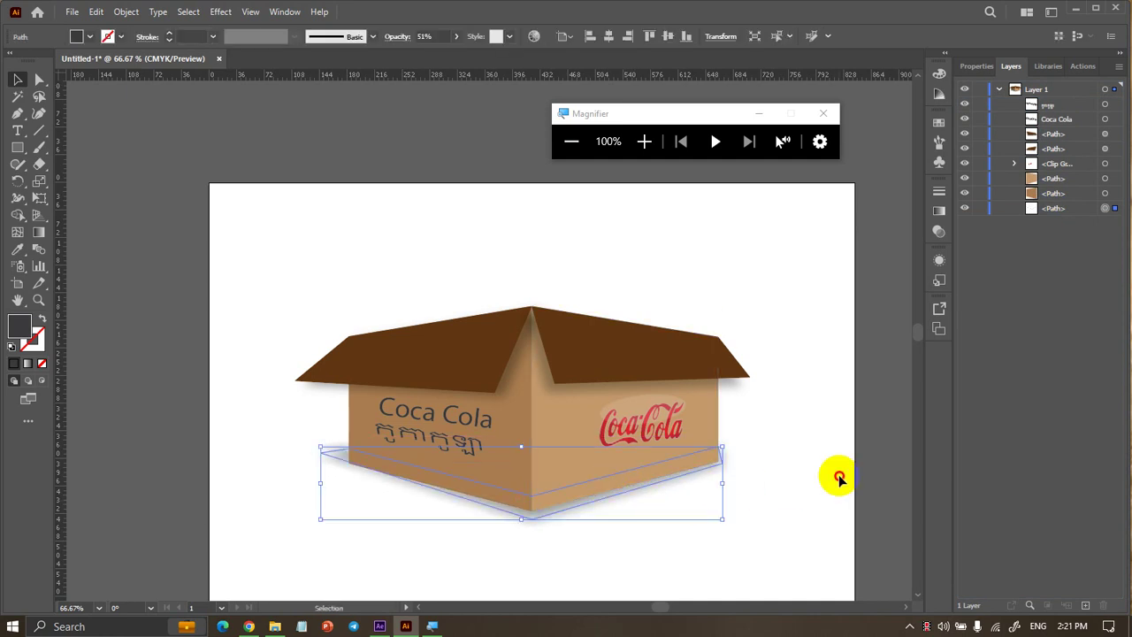
left_click(838, 475)
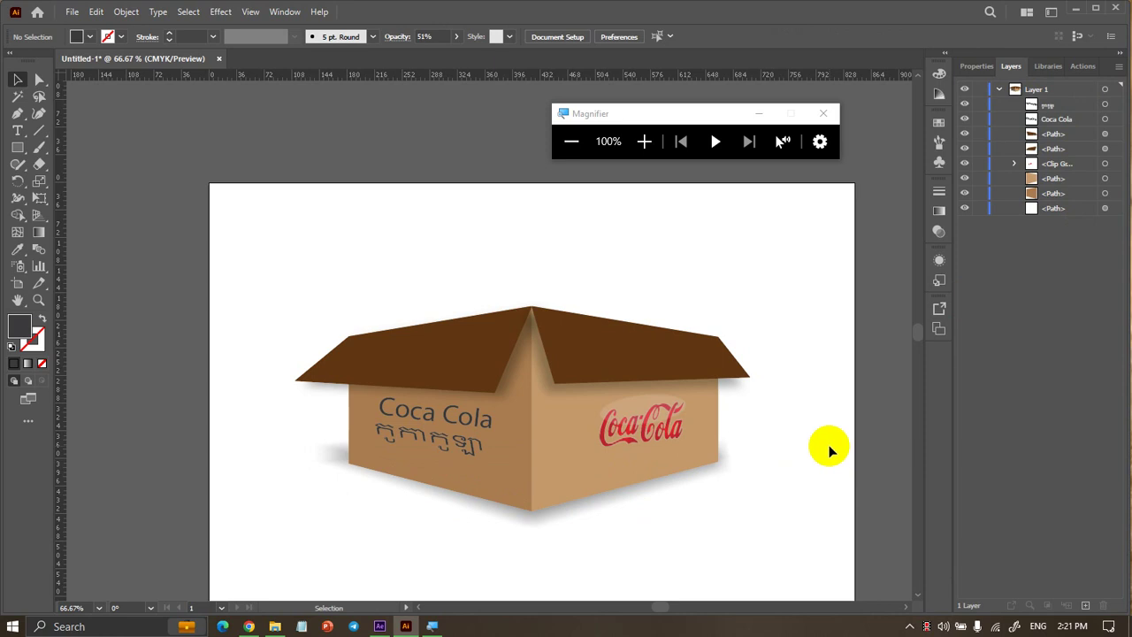
Resize the shadow narrower, to about 459 pt wide, tucked under the box's bottom edges
left_click(617, 497)
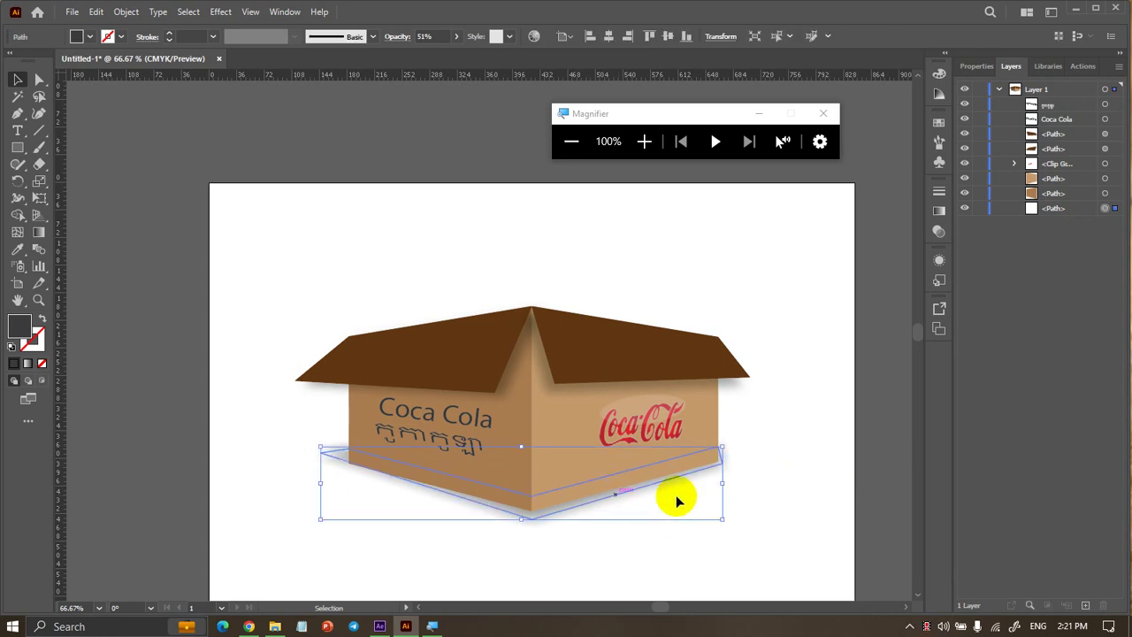
left_click_drag(678, 502, 718, 447)
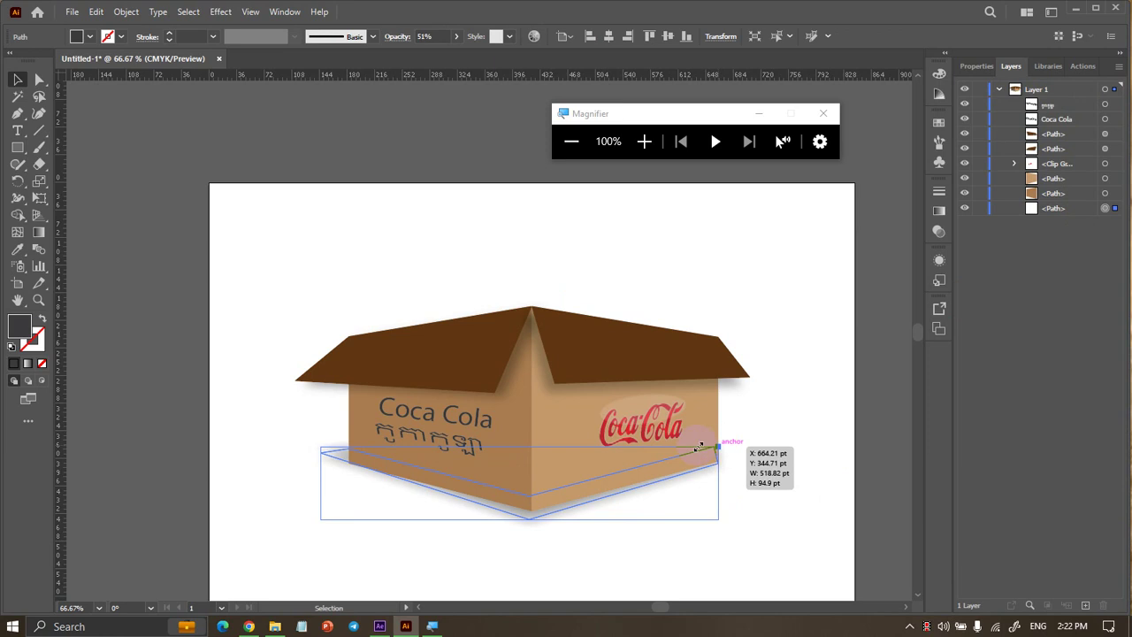
left_click_drag(321, 447, 339, 454)
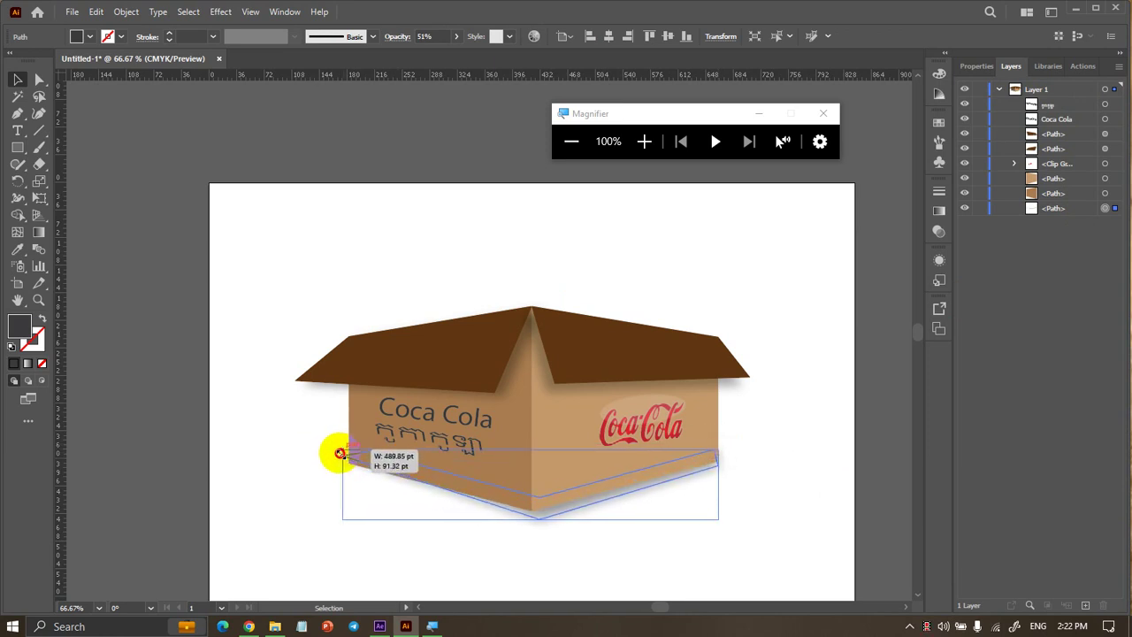
mouse_move(537, 522)
left_mouse_down()
mouse_move(521, 520)
mouse_move(553, 516)
mouse_move(543, 518)
left_mouse_up()
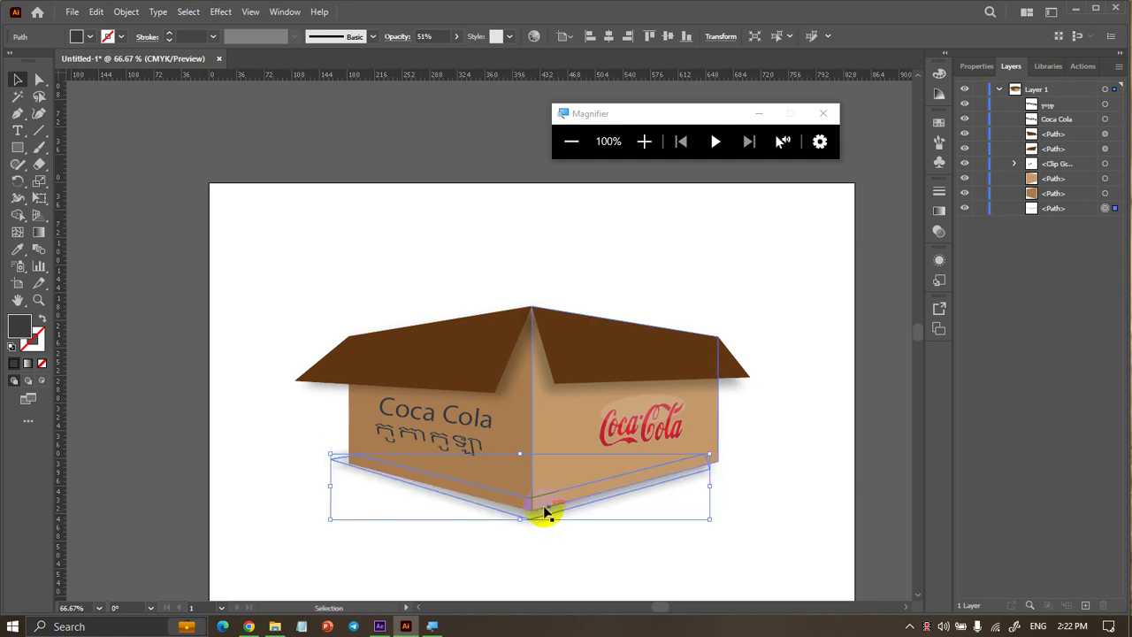
left_click_drag(335, 488, 349, 492)
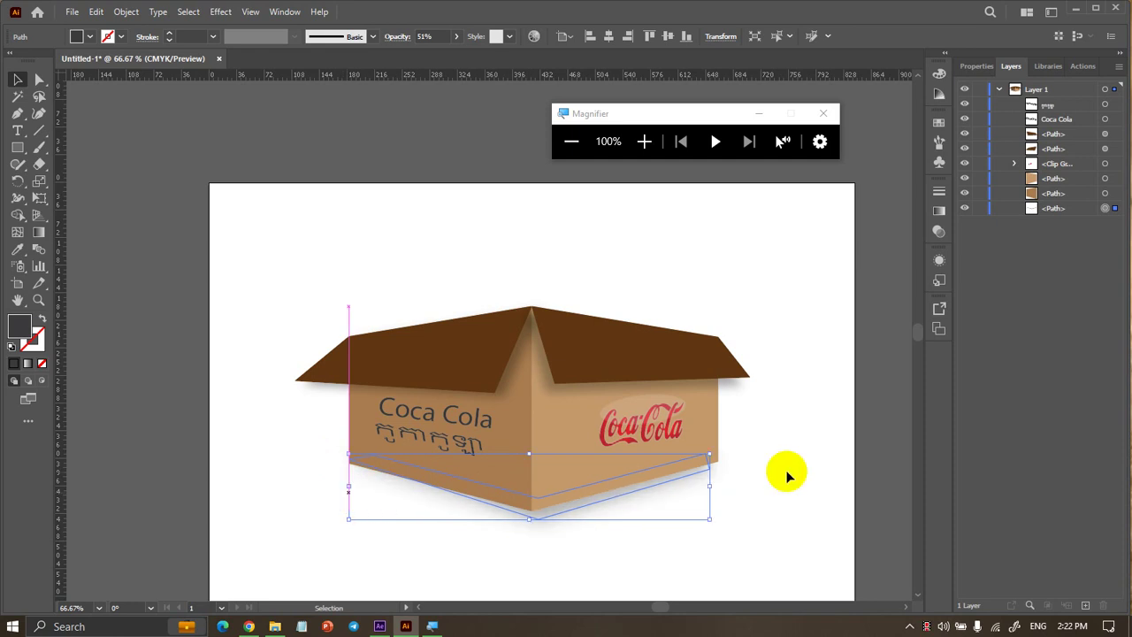
left_click_drag(713, 486, 690, 502)
left_click(796, 493)
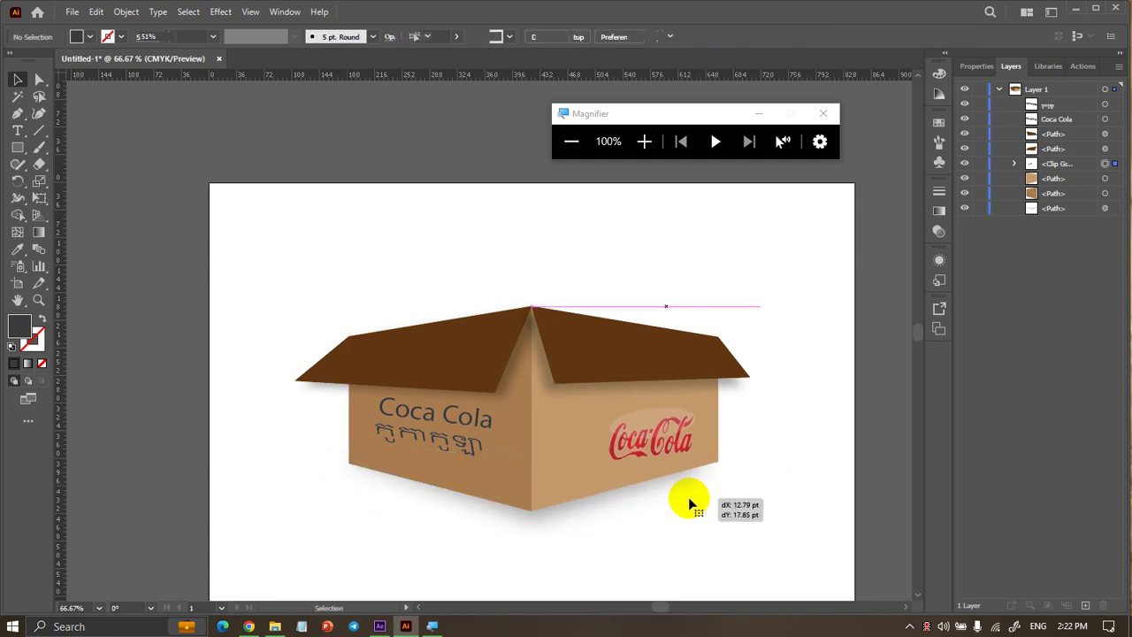
Undo the accidental logo move and nudge the shadow path slightly under the box
left_click(841, 495)
key("ctrl+z")
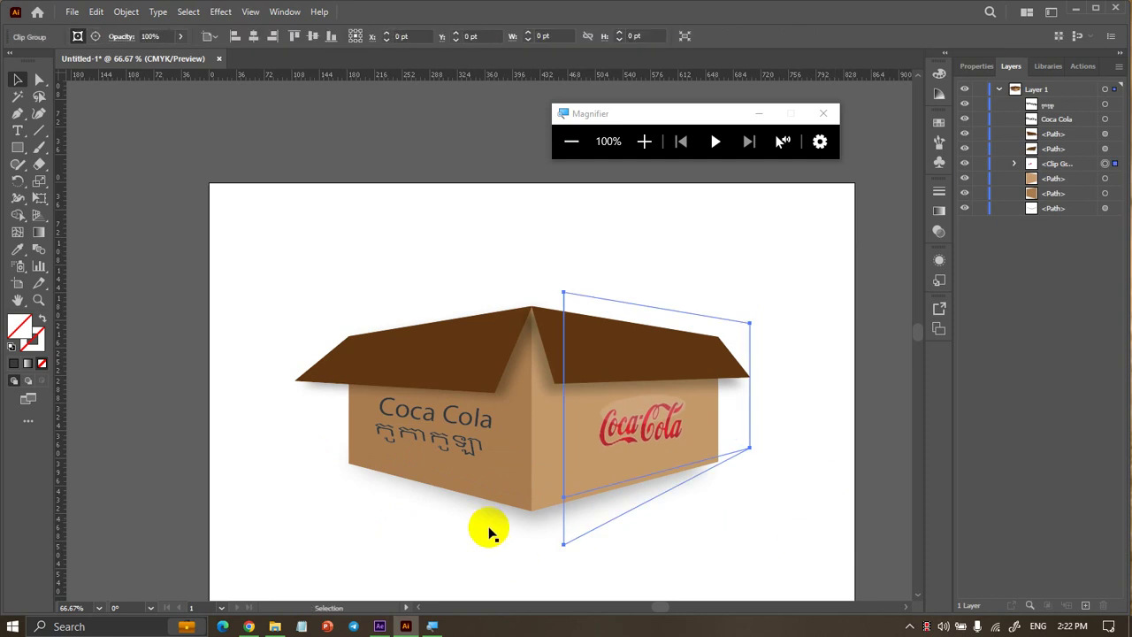
left_click(536, 528)
mouse_move(536, 527)
left_mouse_down()
mouse_move(537, 510)
mouse_move(527, 515)
left_mouse_up()
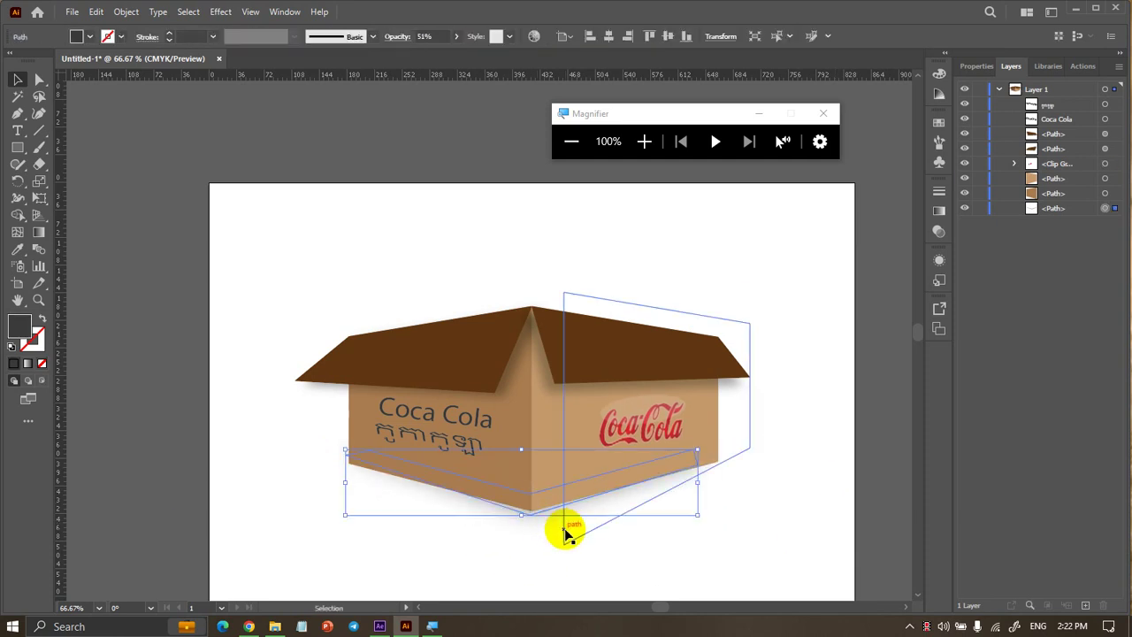
left_click(457, 37)
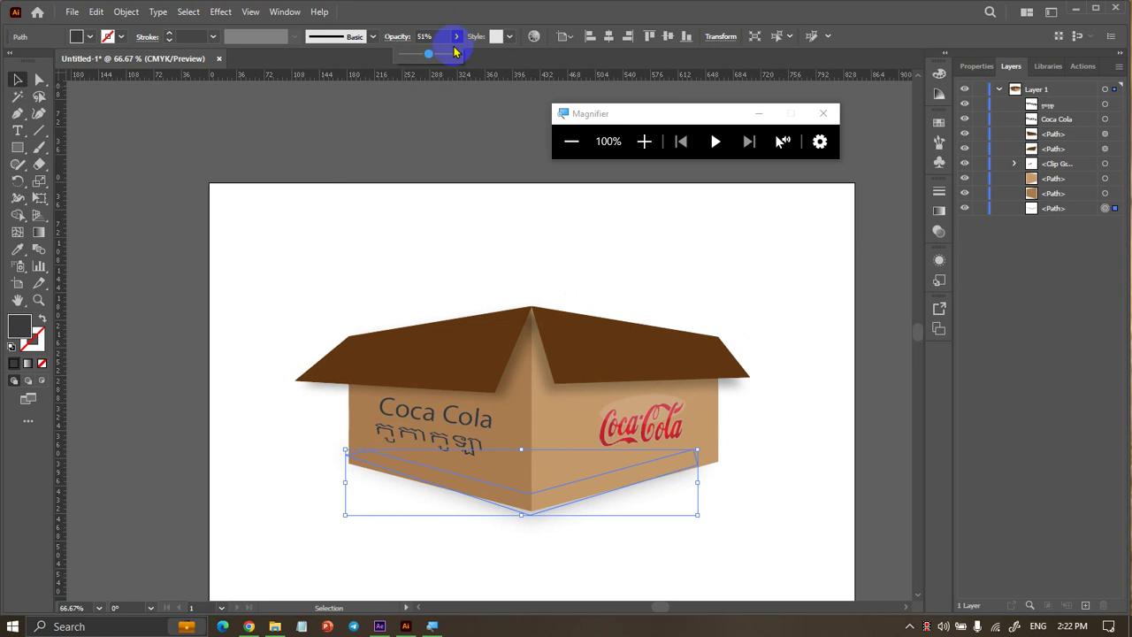
Raise the shadow's opacity from 51% to about 94% and deselect
left_click_drag(455, 54, 451, 57)
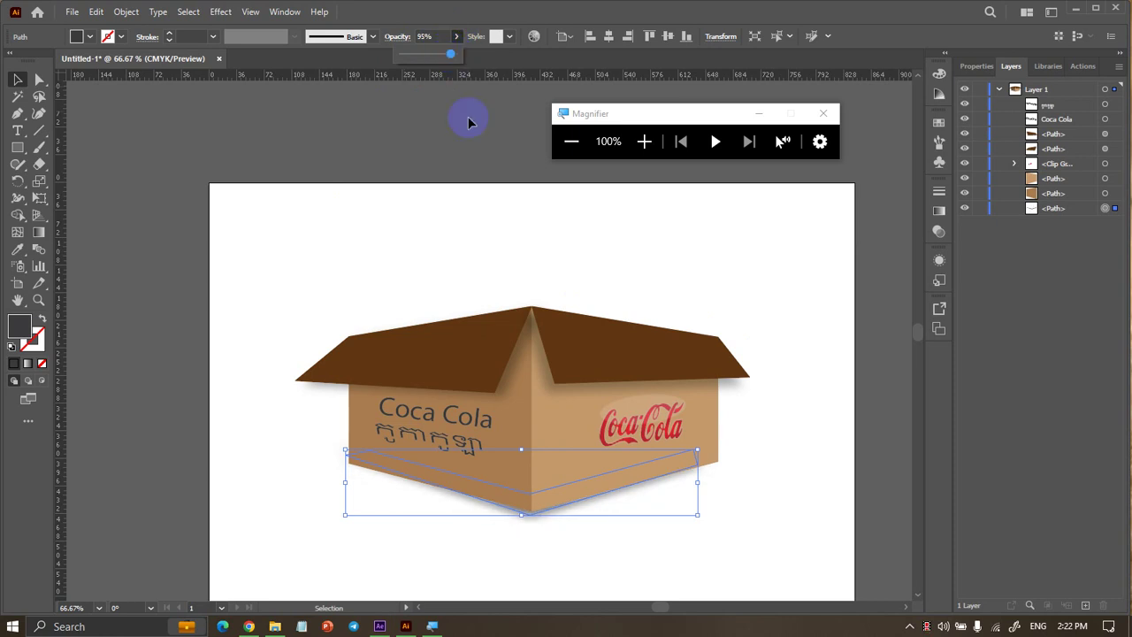
left_click(524, 432)
left_click(571, 286)
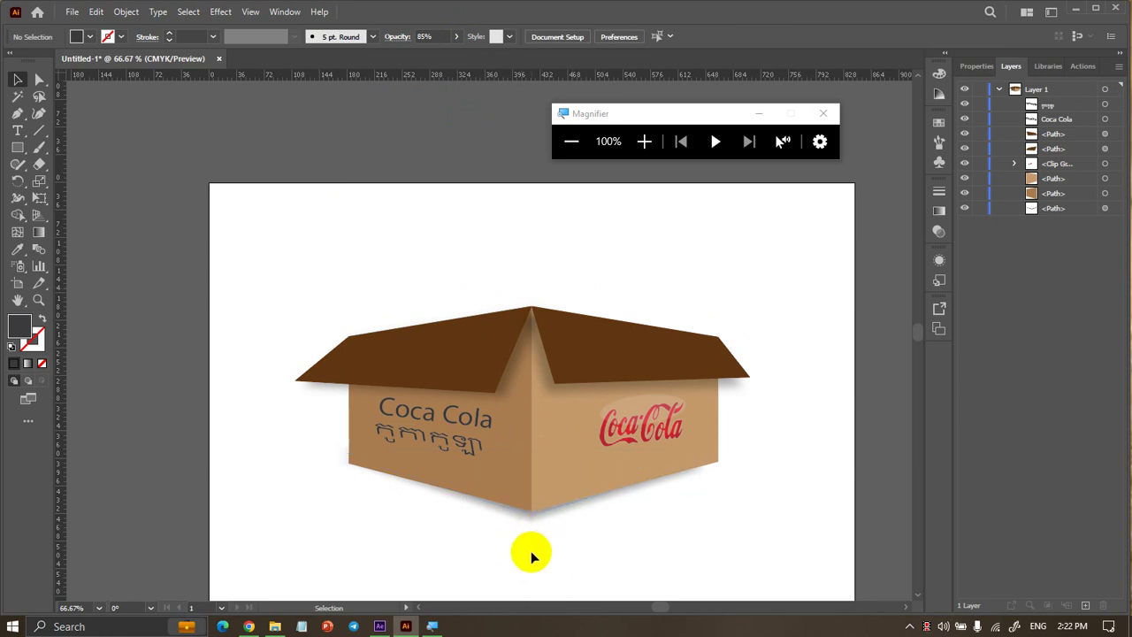
Move the shadow path lower beneath the box's bottom corner
scroll(530, 549, "up", 2)
scroll(540, 486, "up", 2)
left_click_drag(552, 383, 563, 426)
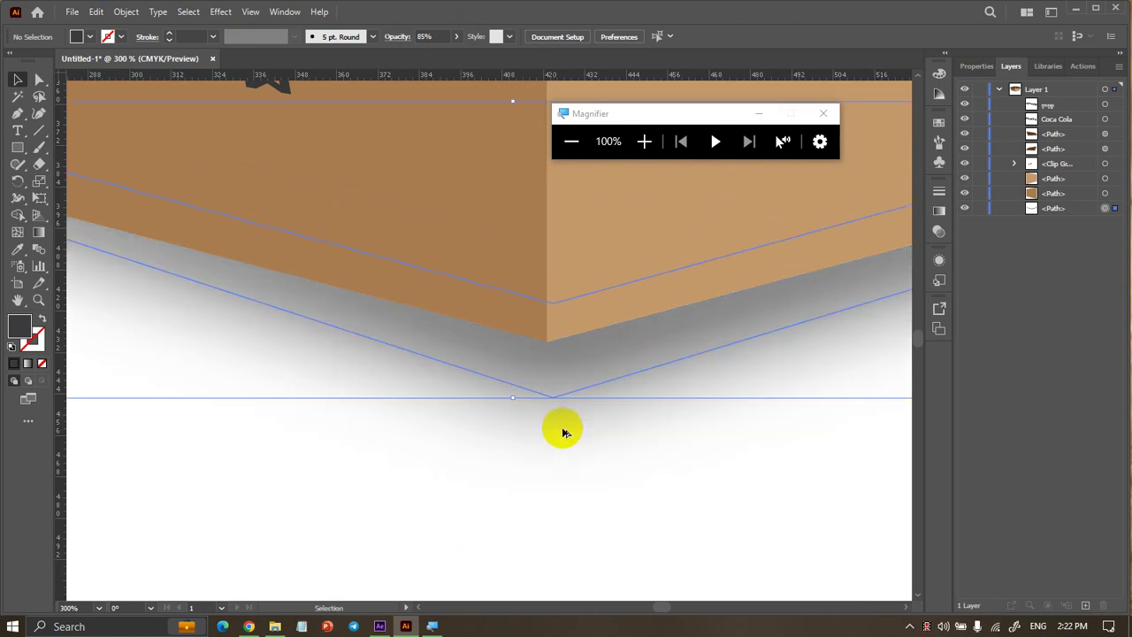
scroll(563, 426, "down", 3)
scroll(562, 427, "down", 3)
scroll(564, 449, "up", 2)
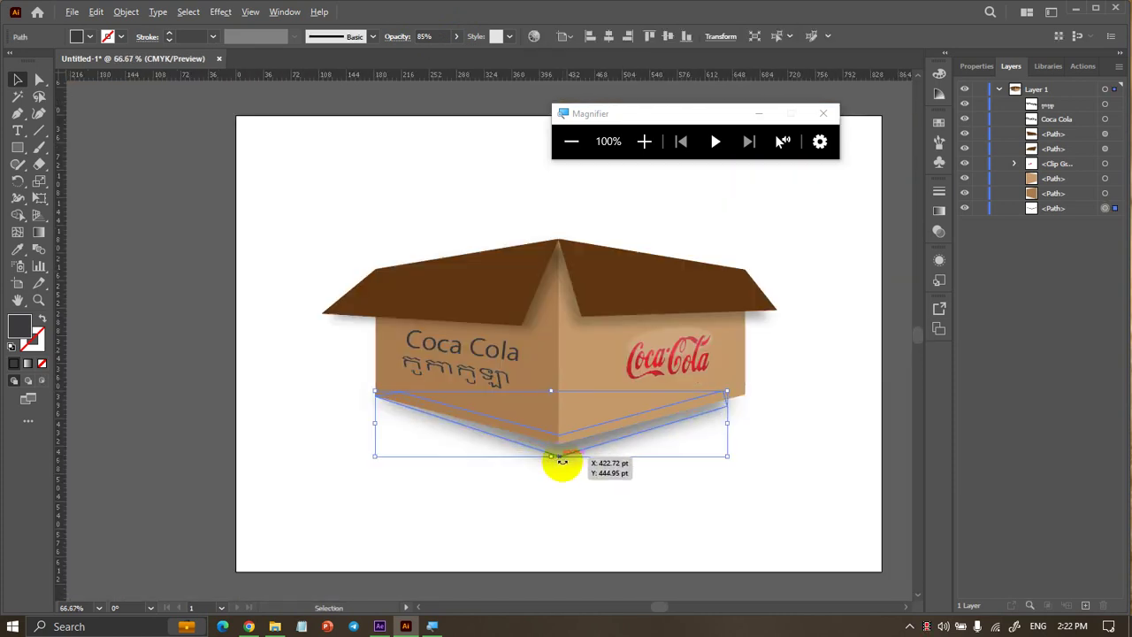
left_click(574, 510)
scroll(574, 512, "down", 1)
scroll(574, 511, "down", 2)
scroll(575, 522, "up", 2)
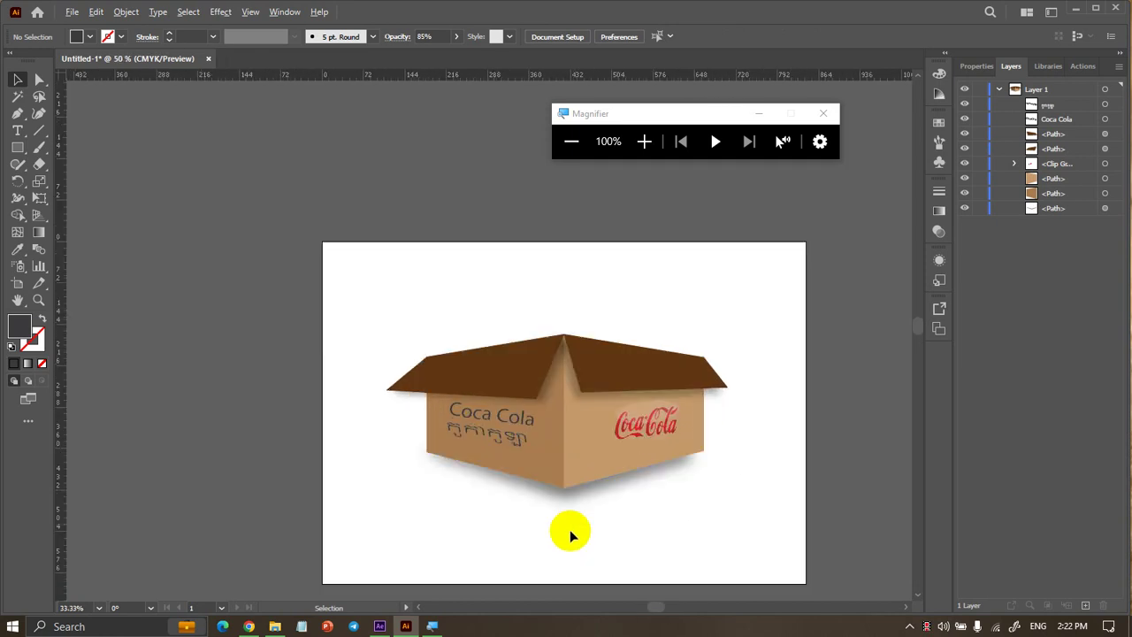
scroll(572, 535, "up", 2)
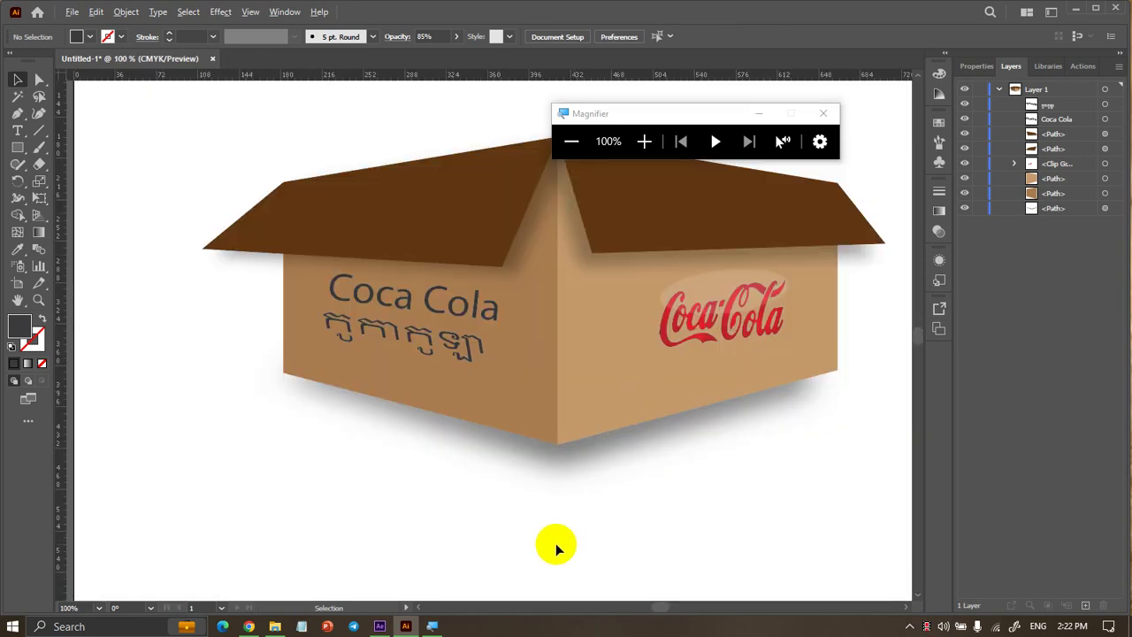
scroll(556, 549, "down", 2)
scroll(556, 548, "up", 1)
scroll(535, 552, "left", 1)
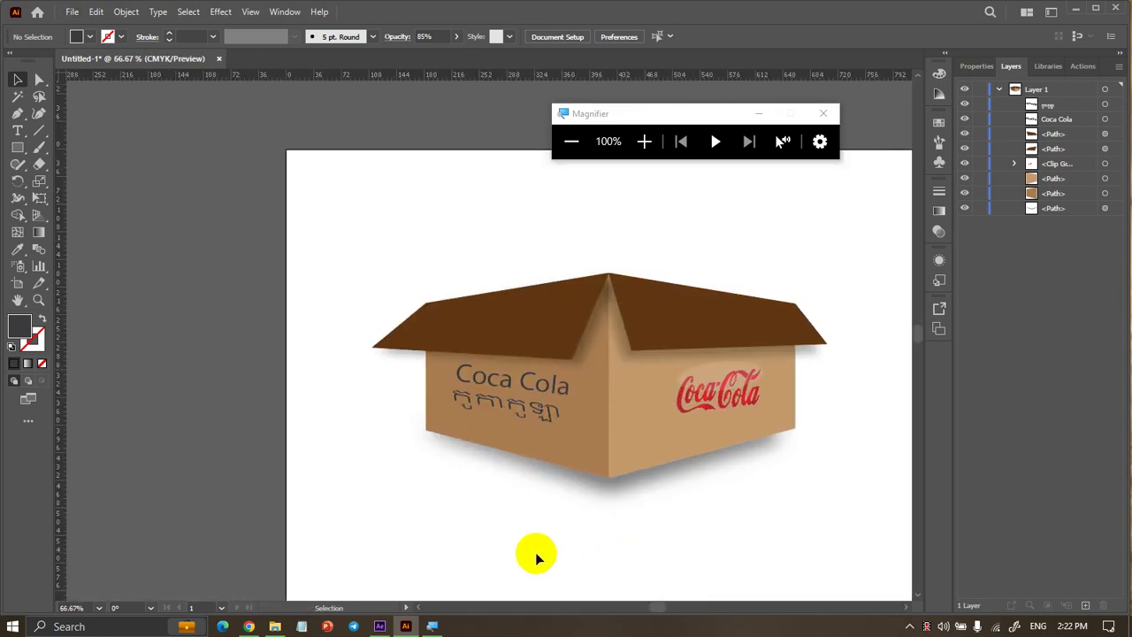
scroll(535, 552, "down", 1)
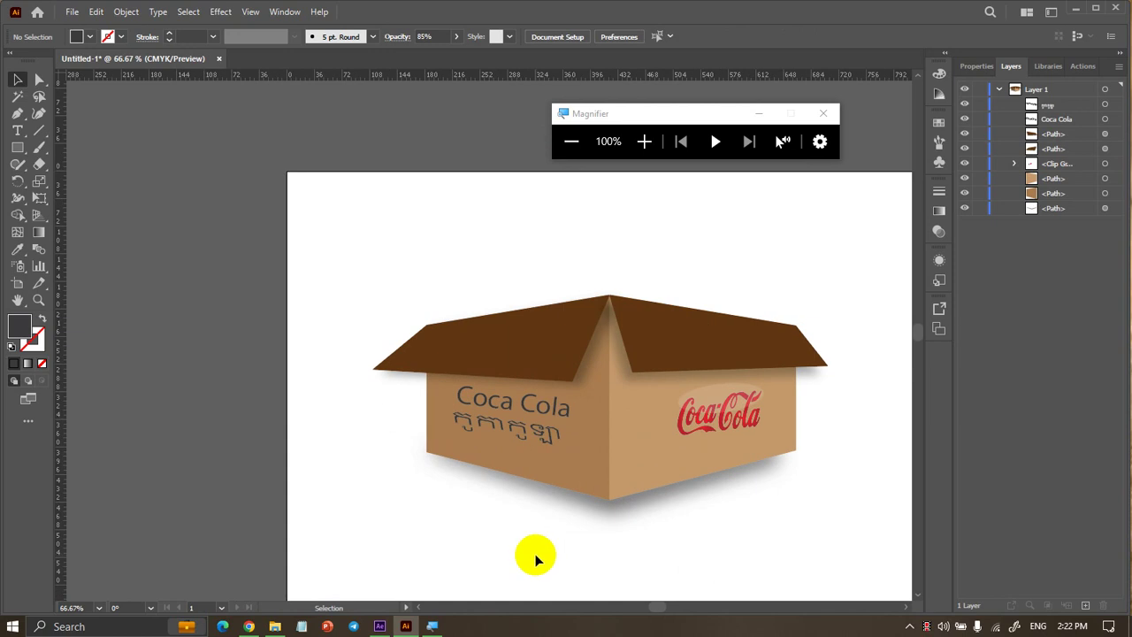
scroll(535, 558, "down", 1)
scroll(536, 558, "right", 2)
scroll(535, 558, "left", 1)
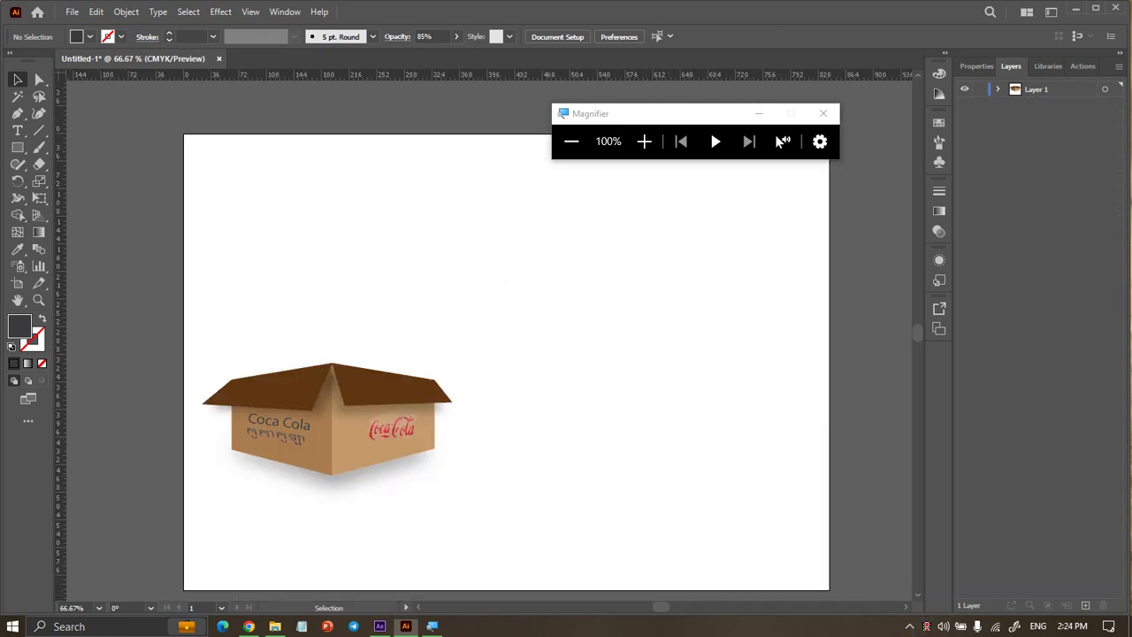
scroll(302, 513, "up", 2)
scroll(302, 513, "down", 1)
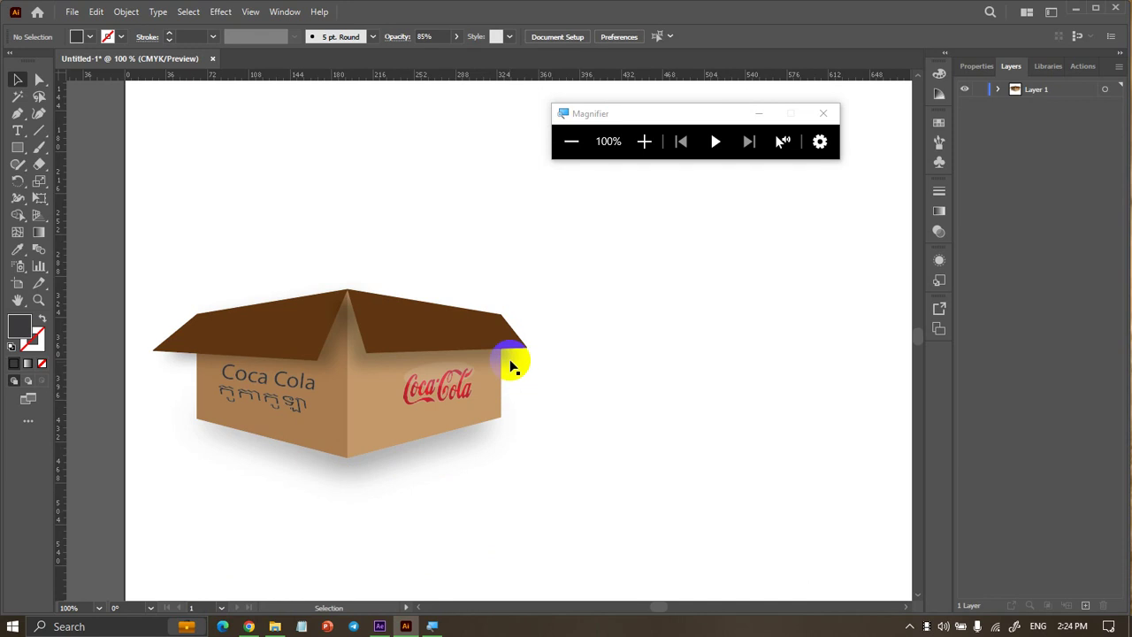
scroll(591, 438, "down", 2)
scroll(593, 445, "up", 1)
scroll(591, 448, "right", 1)
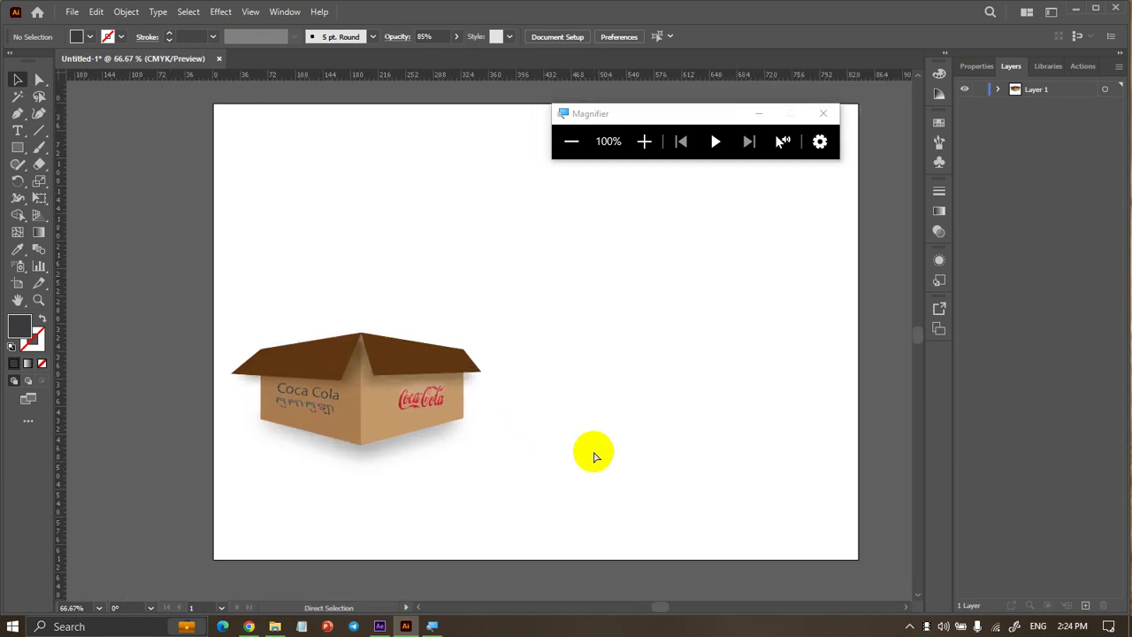
Delete a selected shape under the box and widen the shadow path rightward to W 376 pt
left_click(357, 450)
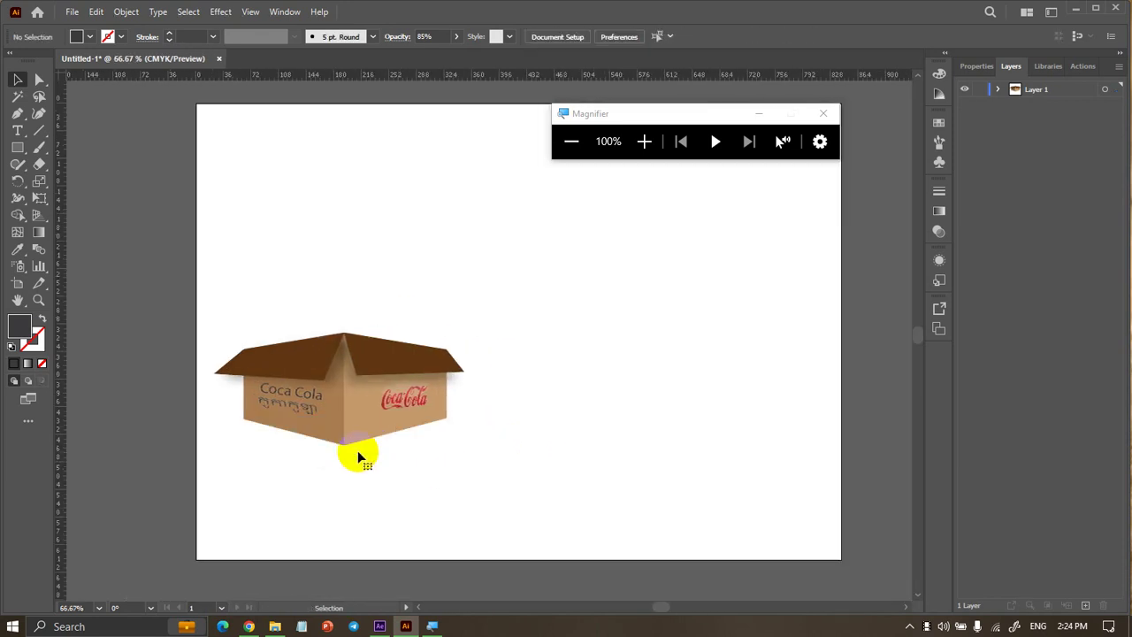
key("Delete")
scroll(456, 455, "up", 1)
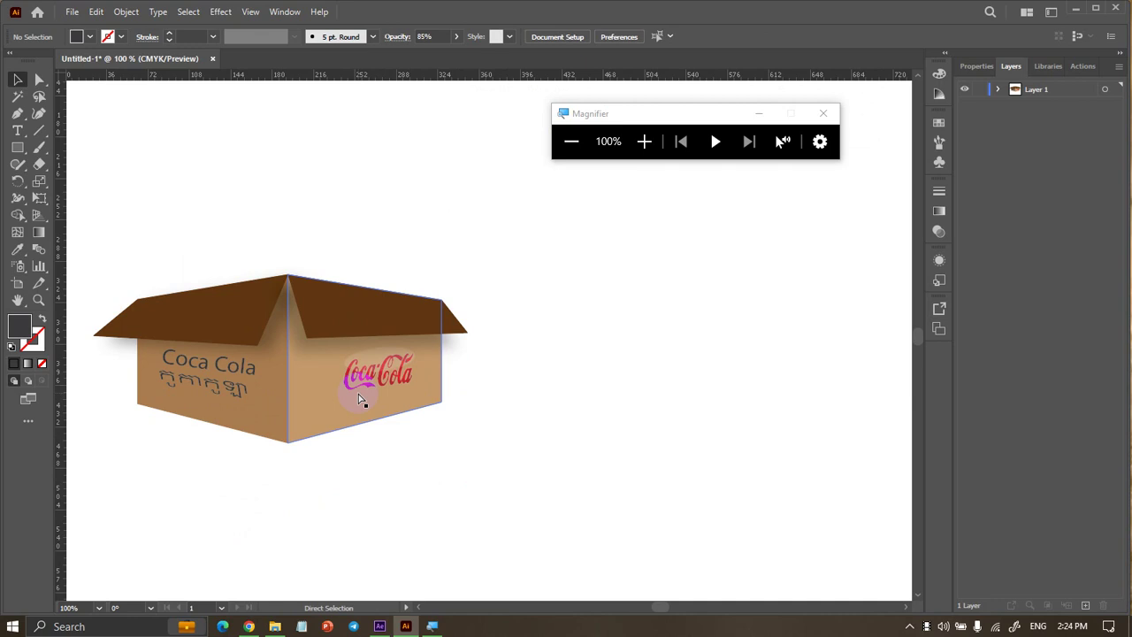
left_click(430, 455)
left_click(431, 484)
scroll(292, 463, "up", 1)
left_click(372, 448)
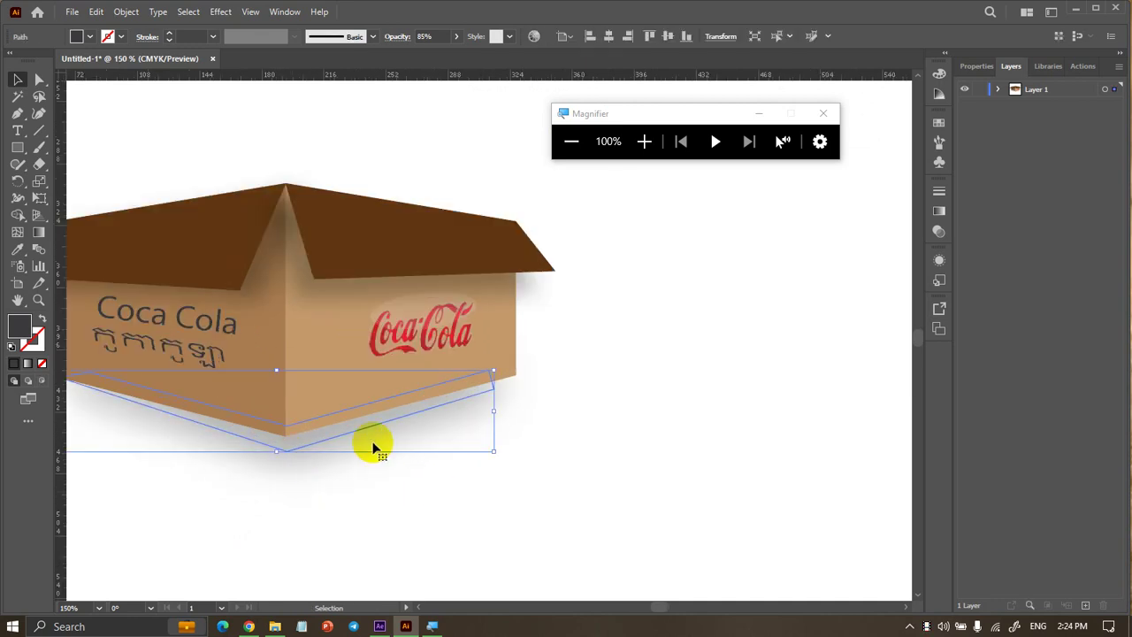
mouse_move(494, 411)
left_mouse_down()
mouse_move(708, 391)
mouse_move(708, 373)
mouse_move(523, 407)
mouse_move(459, 377)
left_mouse_up()
left_click(680, 379)
left_click(696, 434)
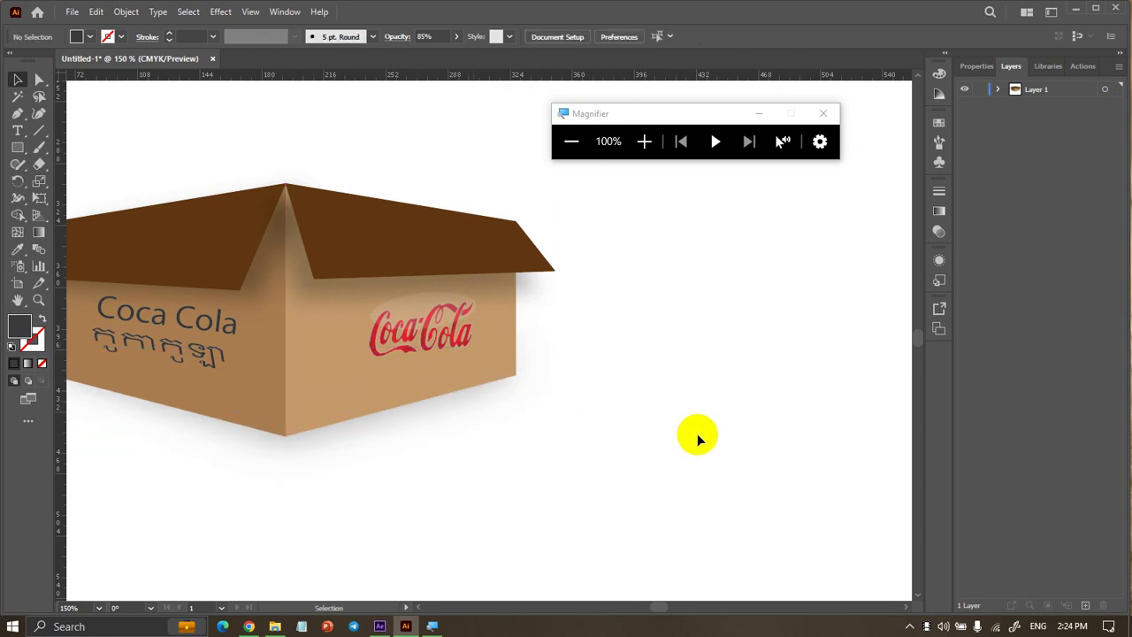
key("ctrl+minus")
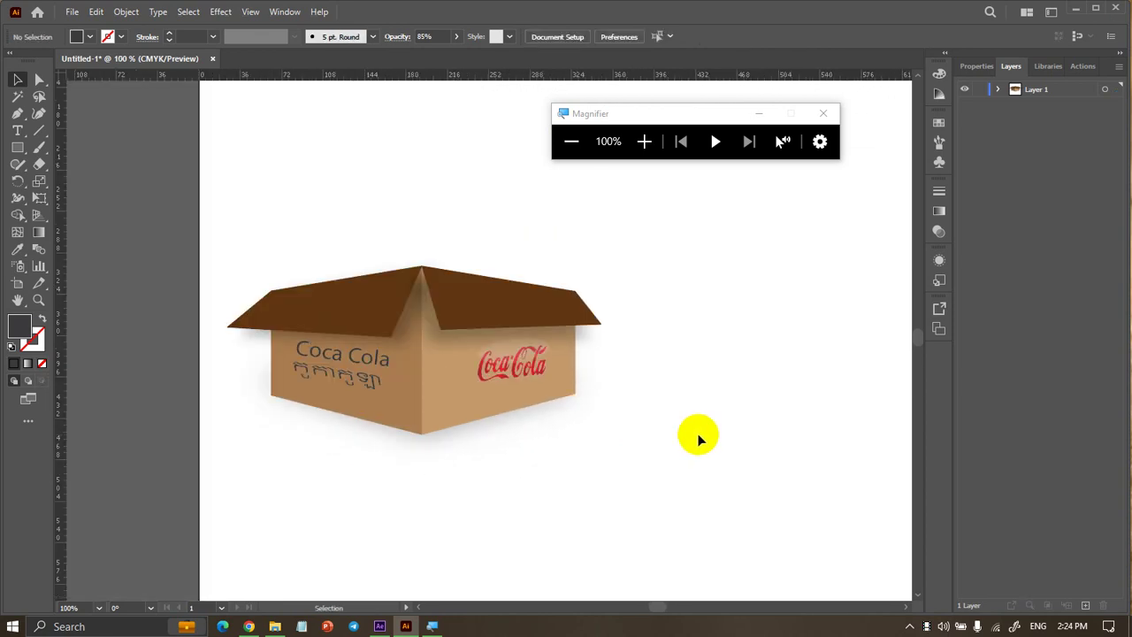
key("ctrl+minus")
key("ctrl+minus")
Add Layer 2 beneath Layer 1, removing extra Layer 3, and lock Layer 1
left_click(1086, 605)
left_click(1086, 605)
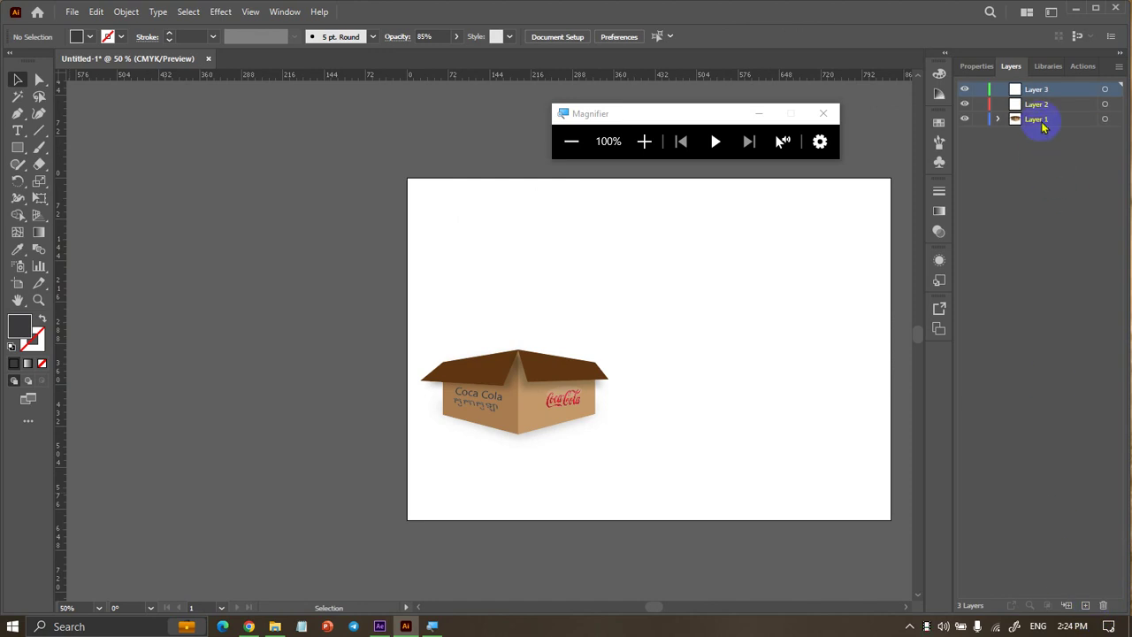
left_click(1104, 605)
left_click_drag(1057, 89, 1055, 139)
scroll(783, 473, "right", 3)
scroll(761, 474, "right", 2)
scroll(723, 477, "up", 1)
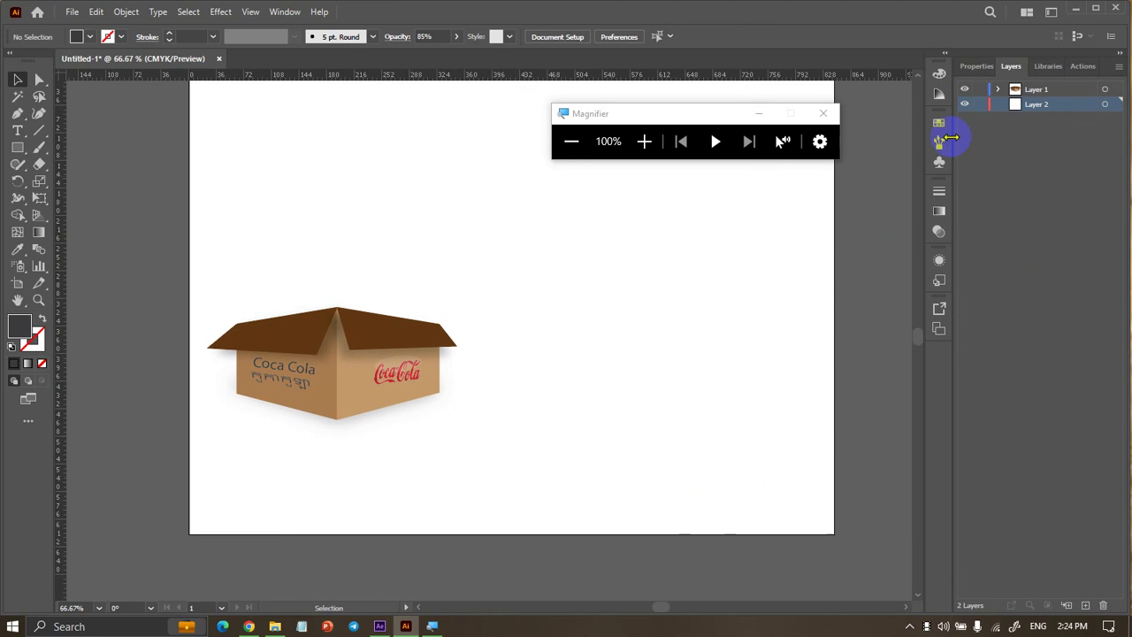
left_click(979, 89)
scroll(597, 371, "up", 1)
scroll(596, 372, "up", 2)
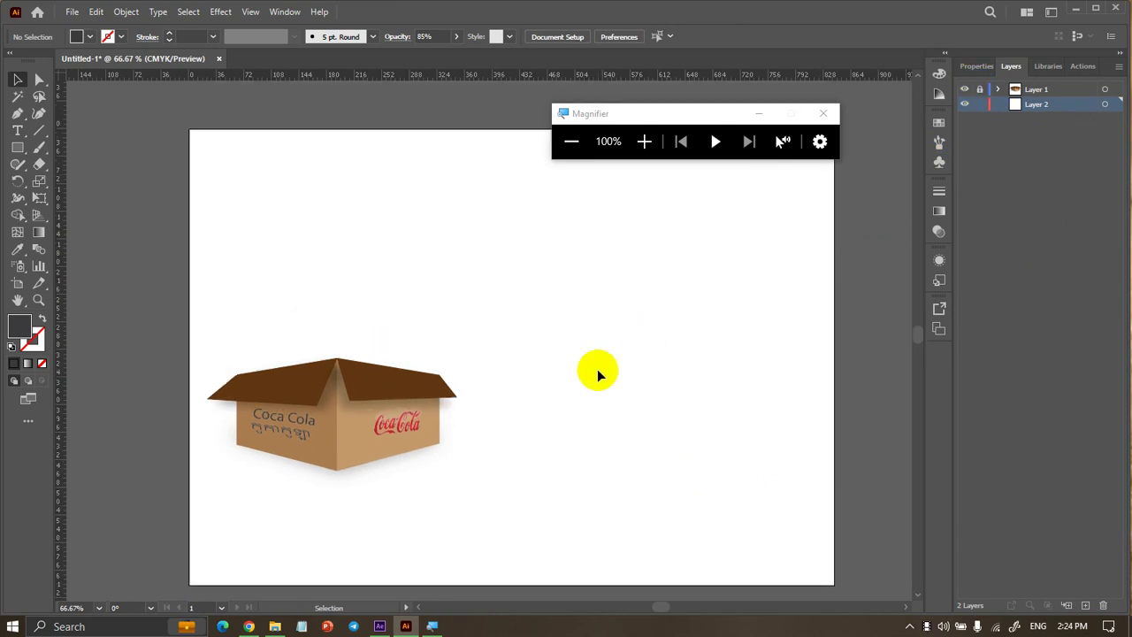
Draw an artboard-sized rectangle on Layer 2 filled with a white-to-black gradient
left_click(24, 138)
left_click(18, 148)
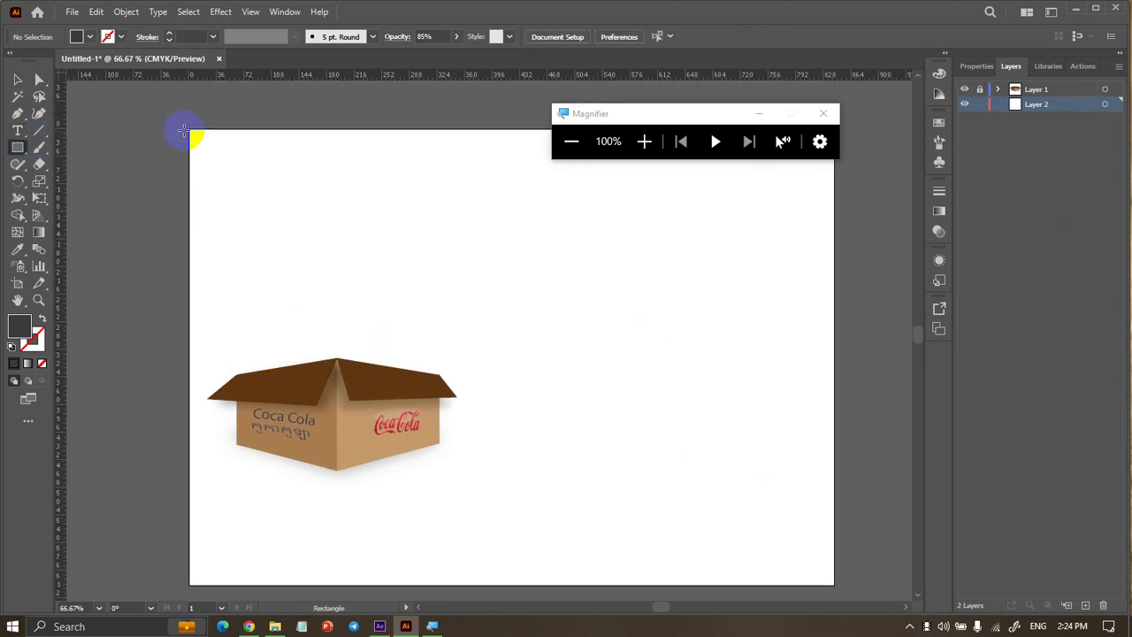
left_click_drag(189, 129, 834, 585)
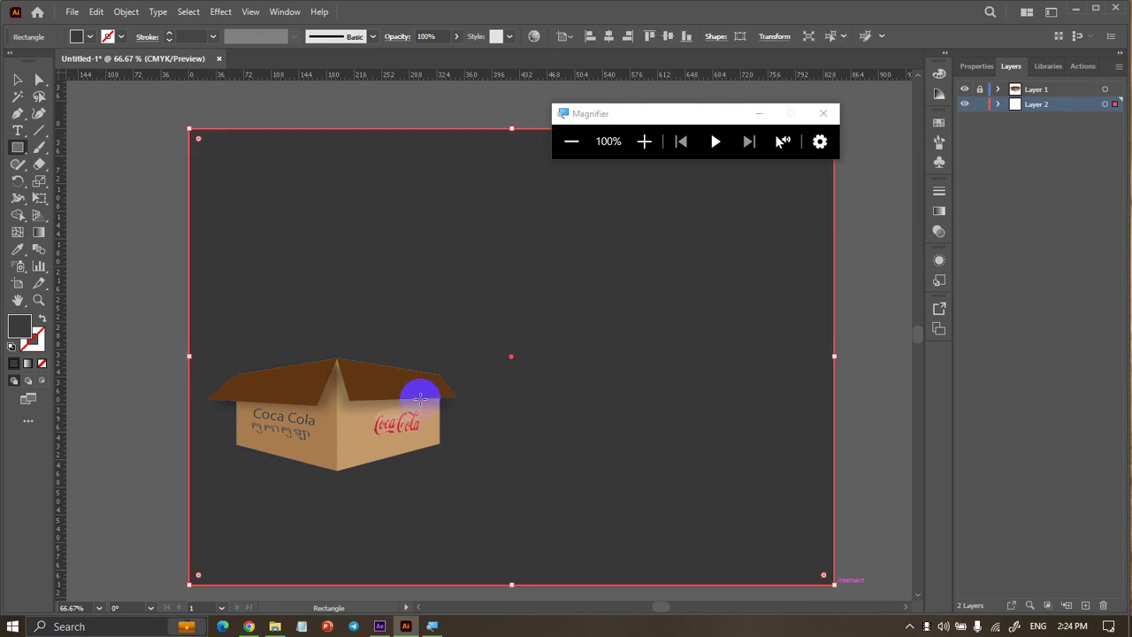
left_click(88, 36)
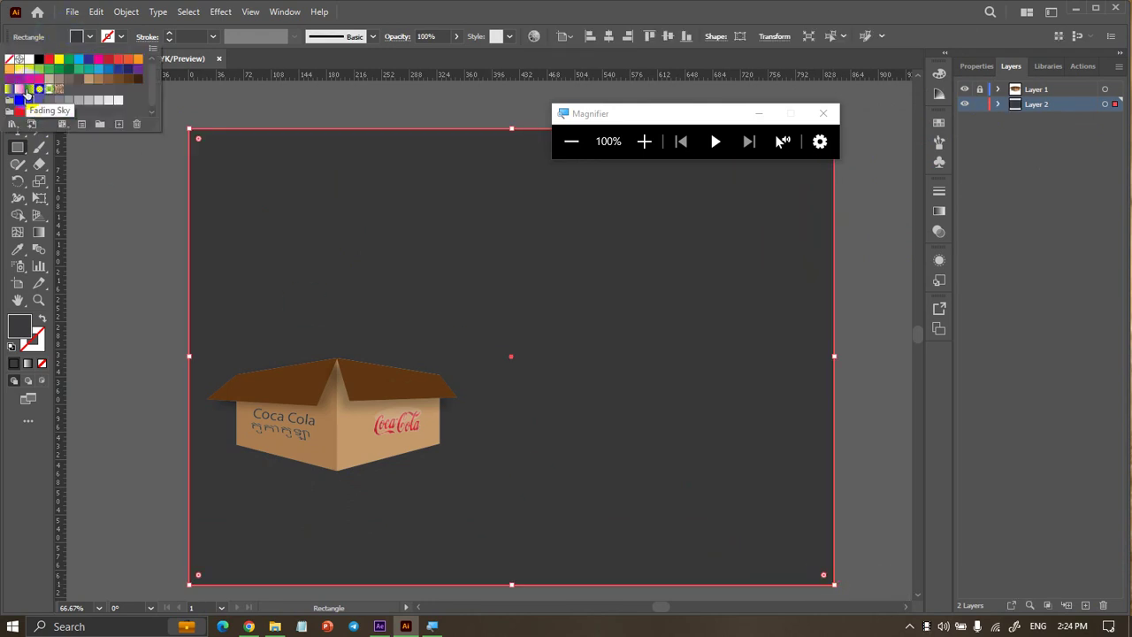
left_click(8, 88)
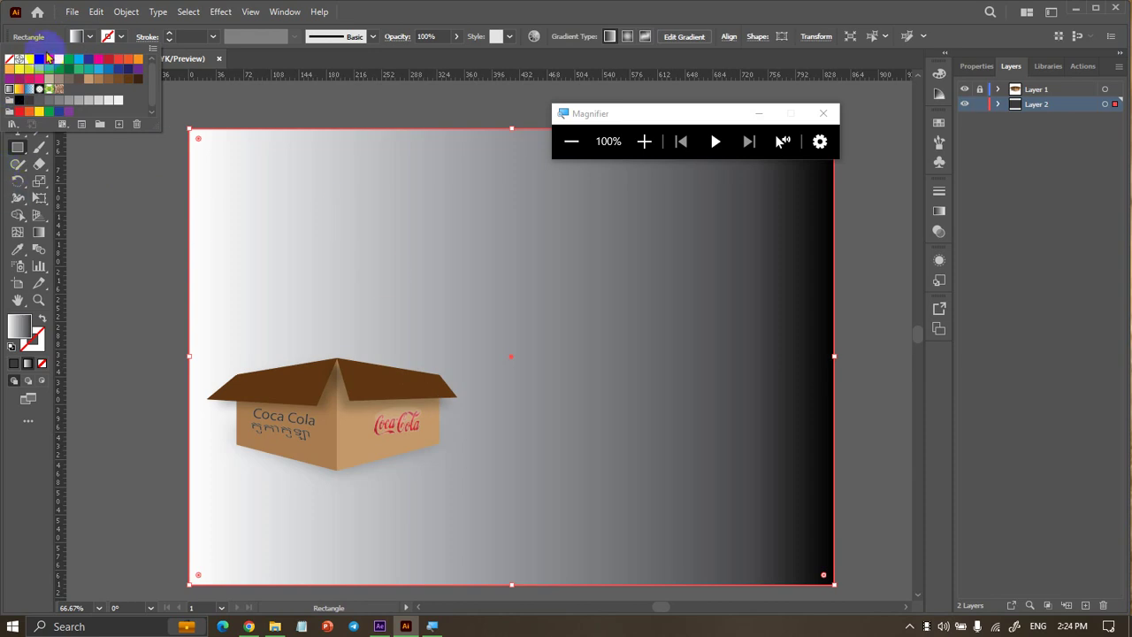
Make the background gradient vertical, white at top to sky blue at bottom, midpoint raised slightly
left_click(56, 106)
left_click(39, 232)
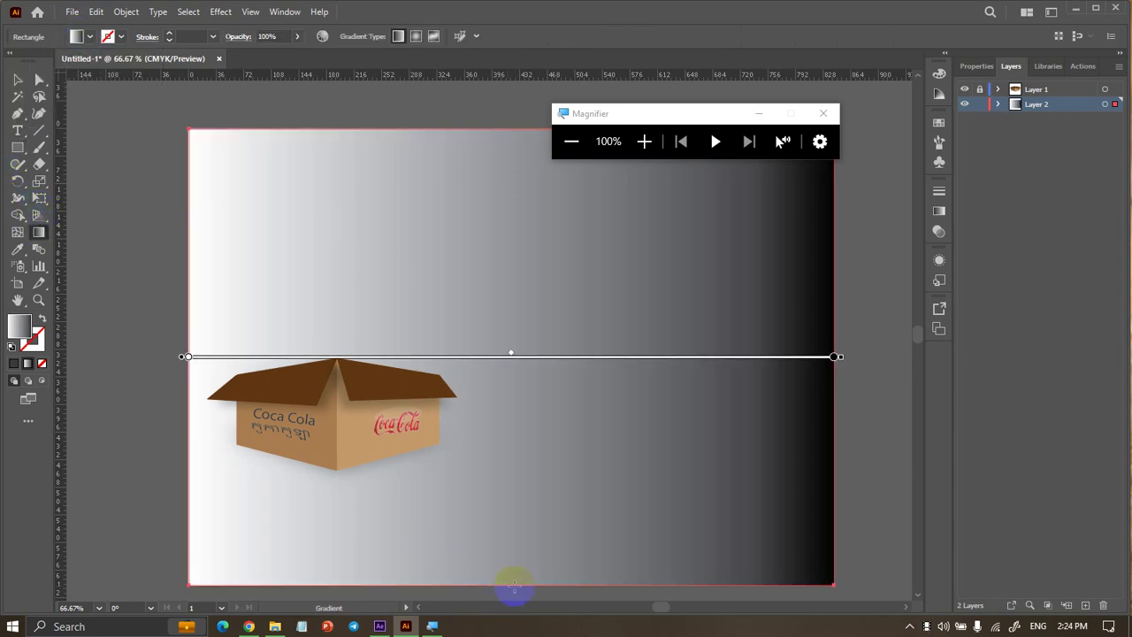
mouse_move(514, 588)
left_mouse_down()
mouse_move(501, 148)
mouse_move(509, 222)
left_mouse_up()
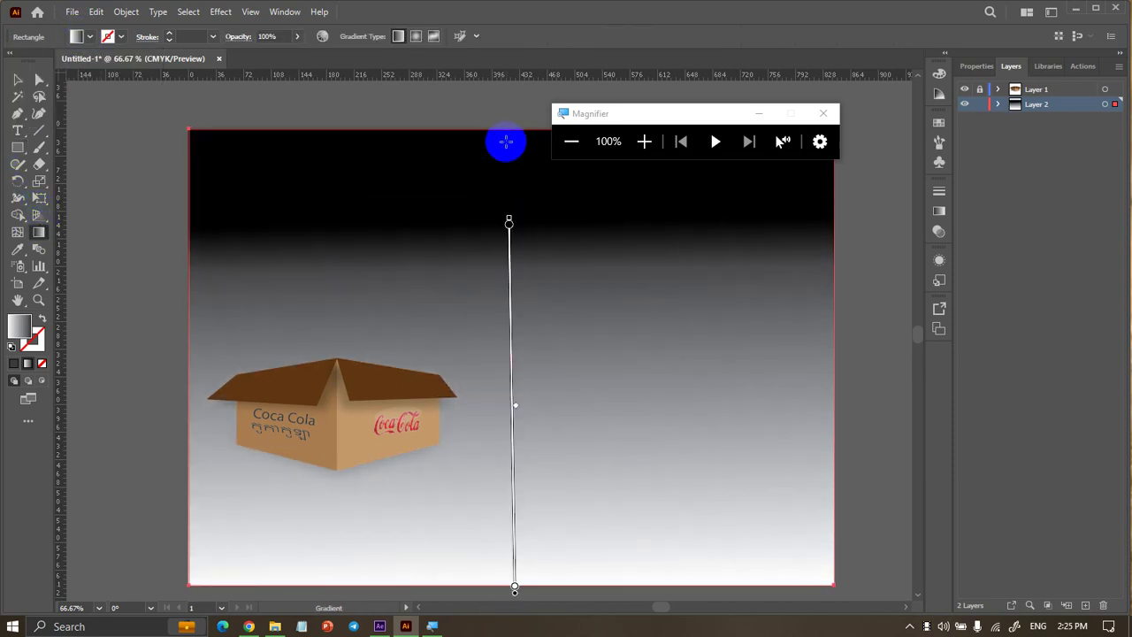
left_click_drag(514, 131, 511, 584)
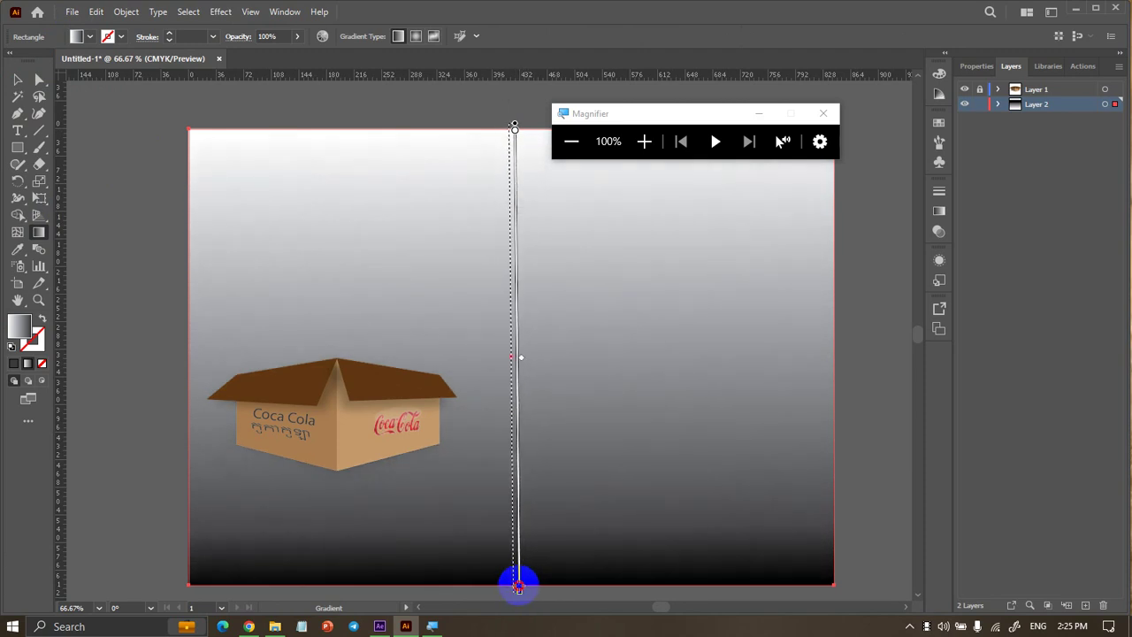
double_click(511, 584)
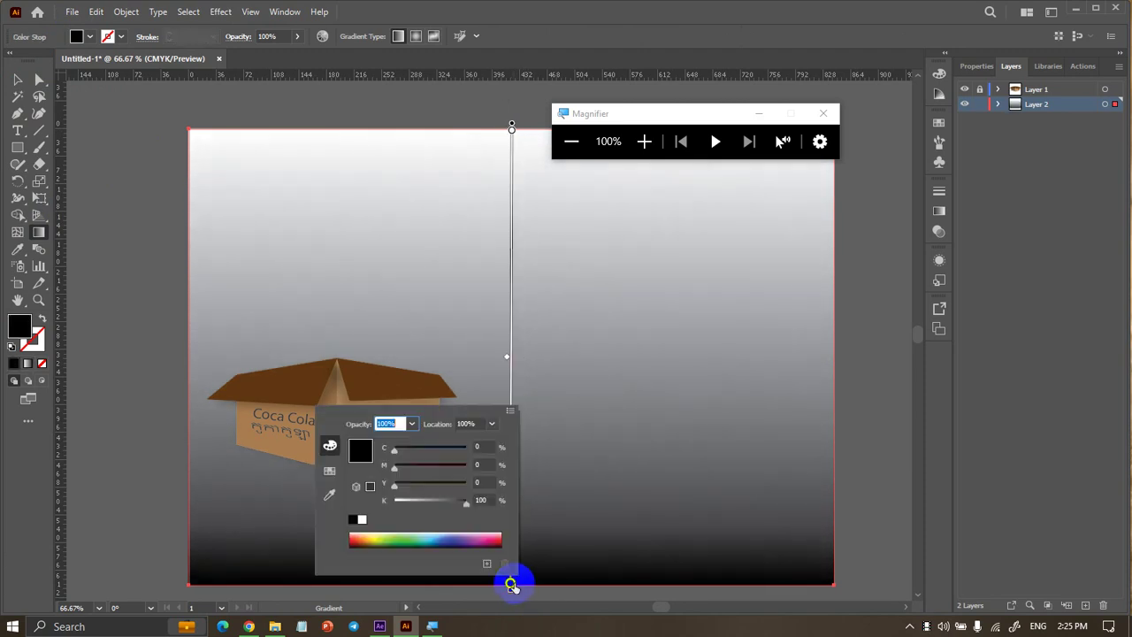
left_click(330, 470)
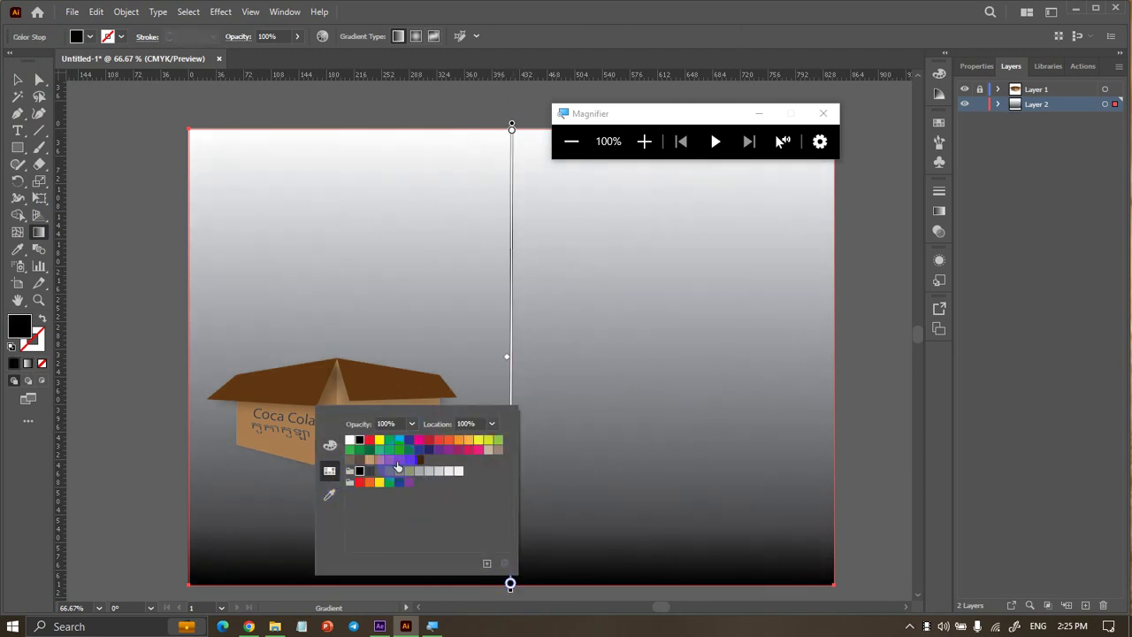
left_click(410, 452)
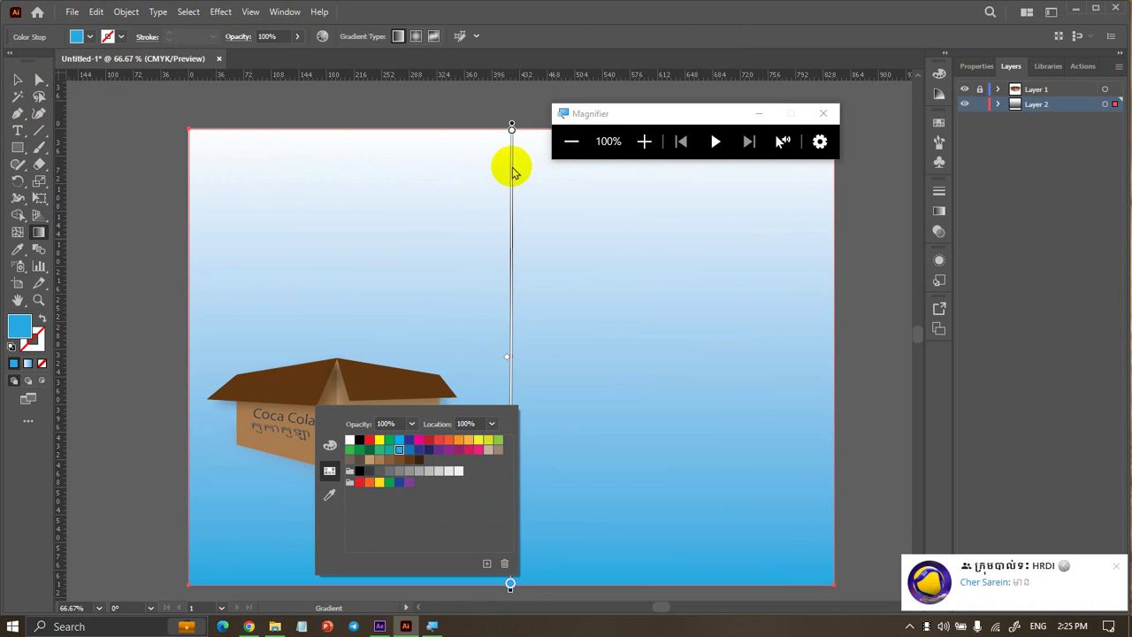
left_click(512, 126)
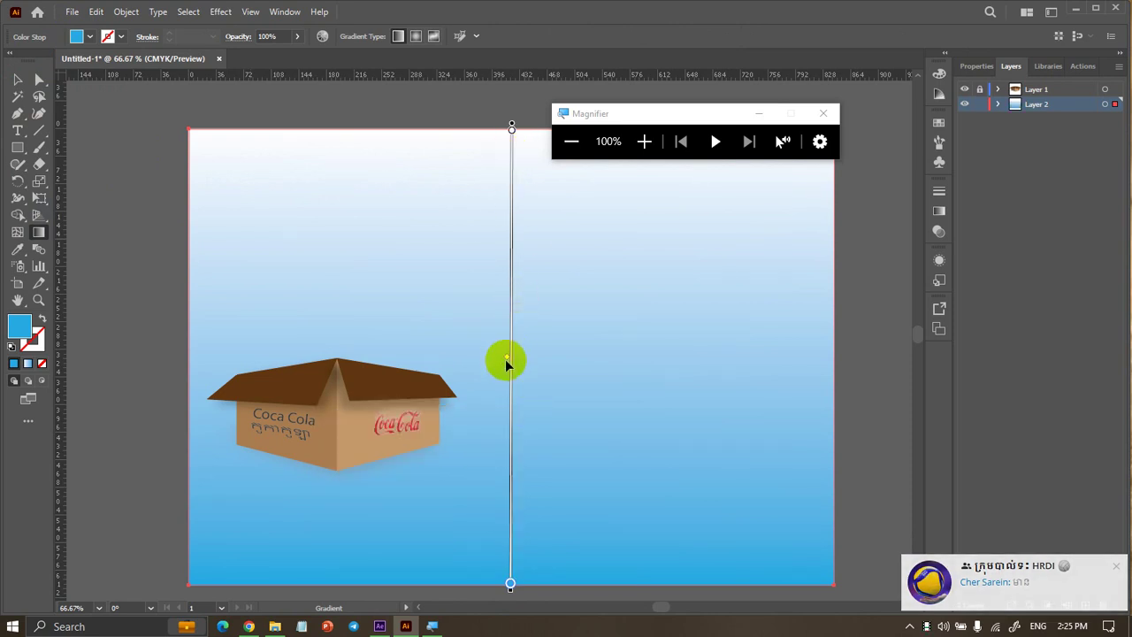
mouse_move(507, 362)
left_mouse_down()
mouse_move(510, 157)
mouse_move(514, 220)
left_mouse_up()
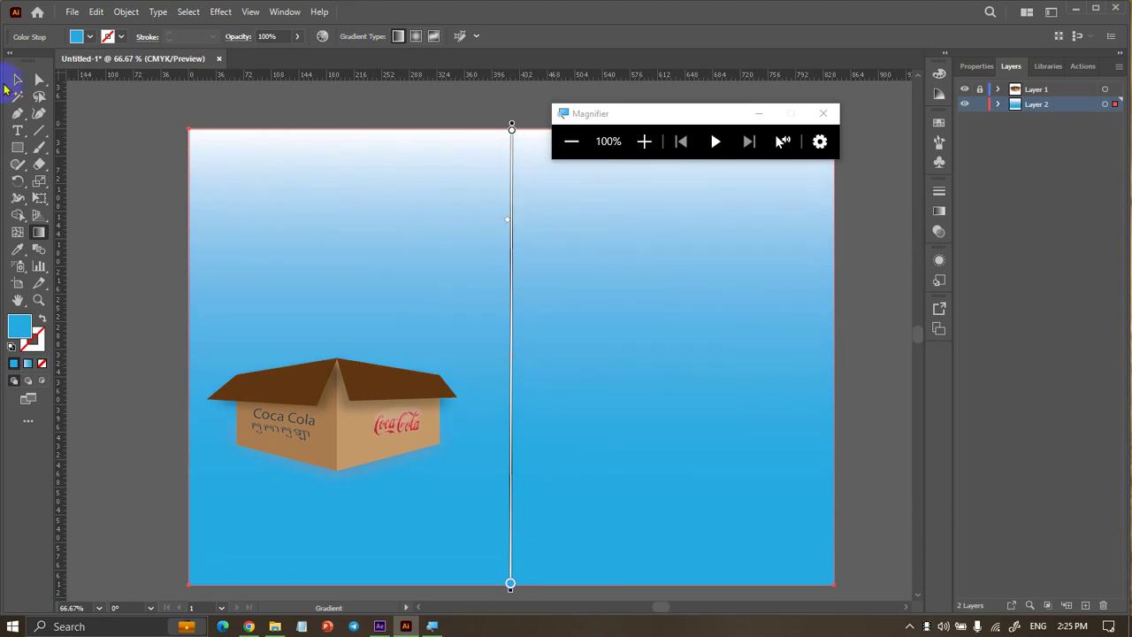
left_click(18, 80)
Lock background Layer 2 and shift the Coca Cola box up and to the right
left_click(980, 105)
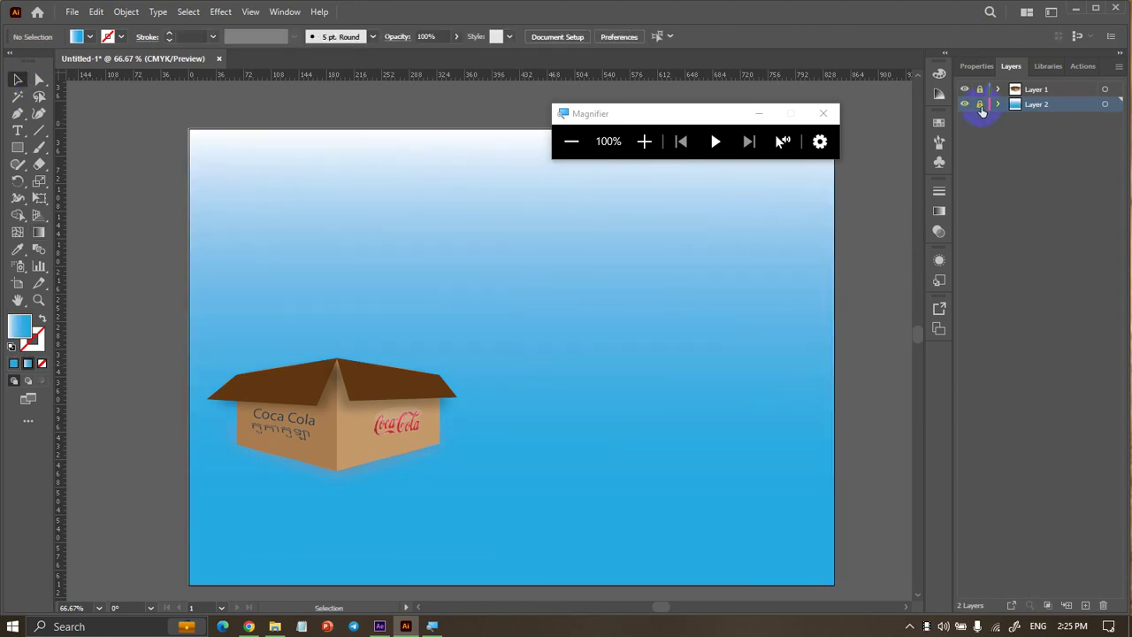
left_click(980, 89)
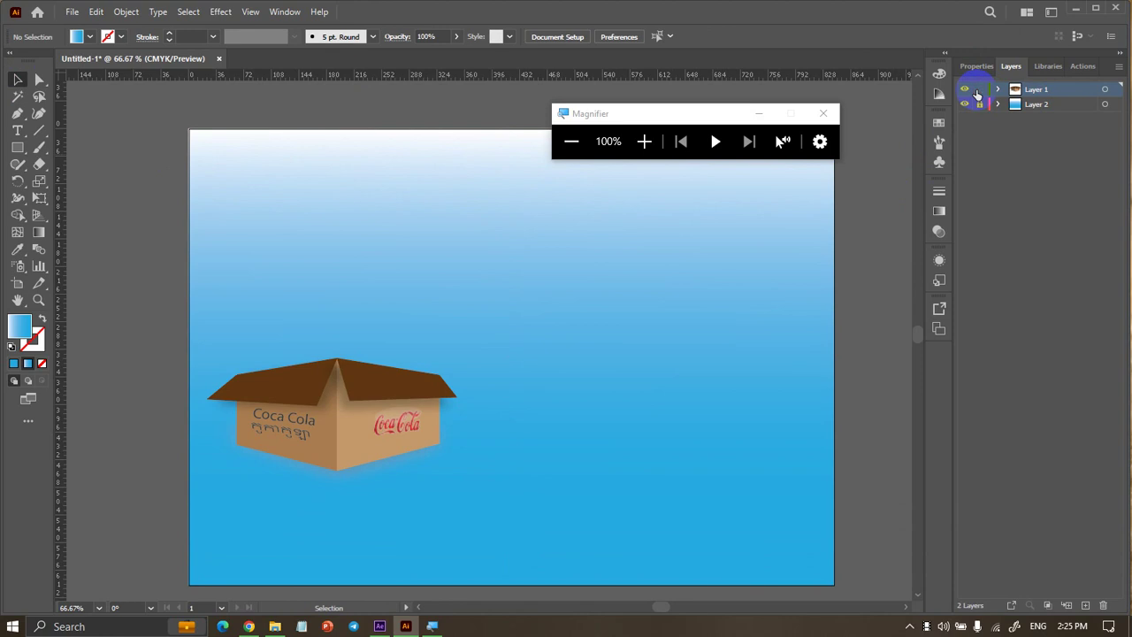
left_click_drag(239, 323, 433, 506)
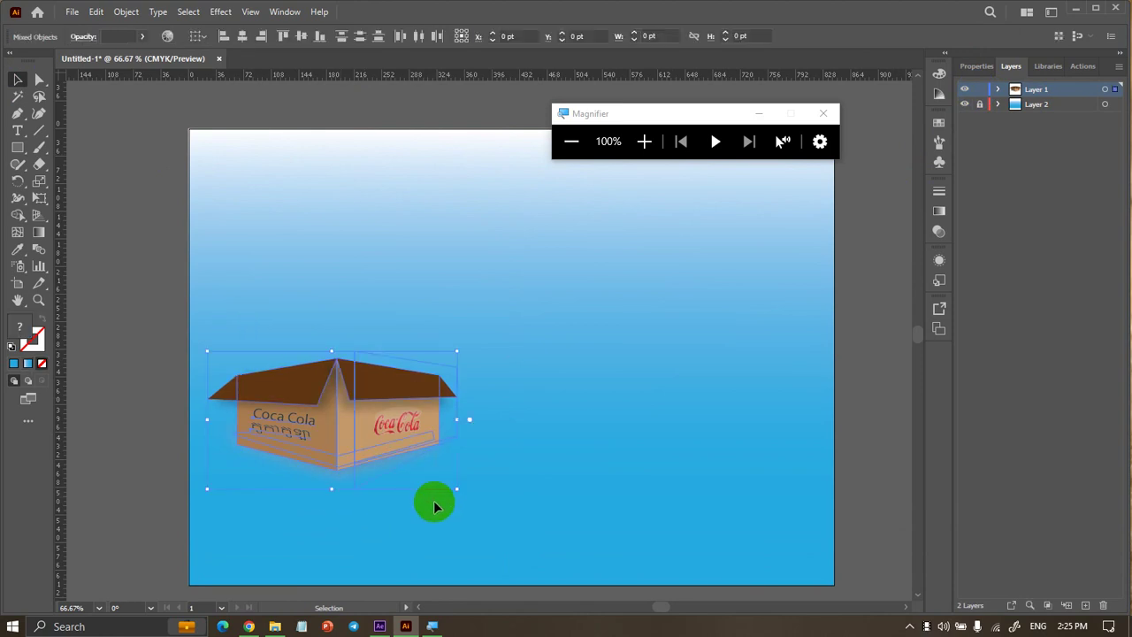
key("ctrl+plus")
key("ctrl+plus")
key("ctrl+minus")
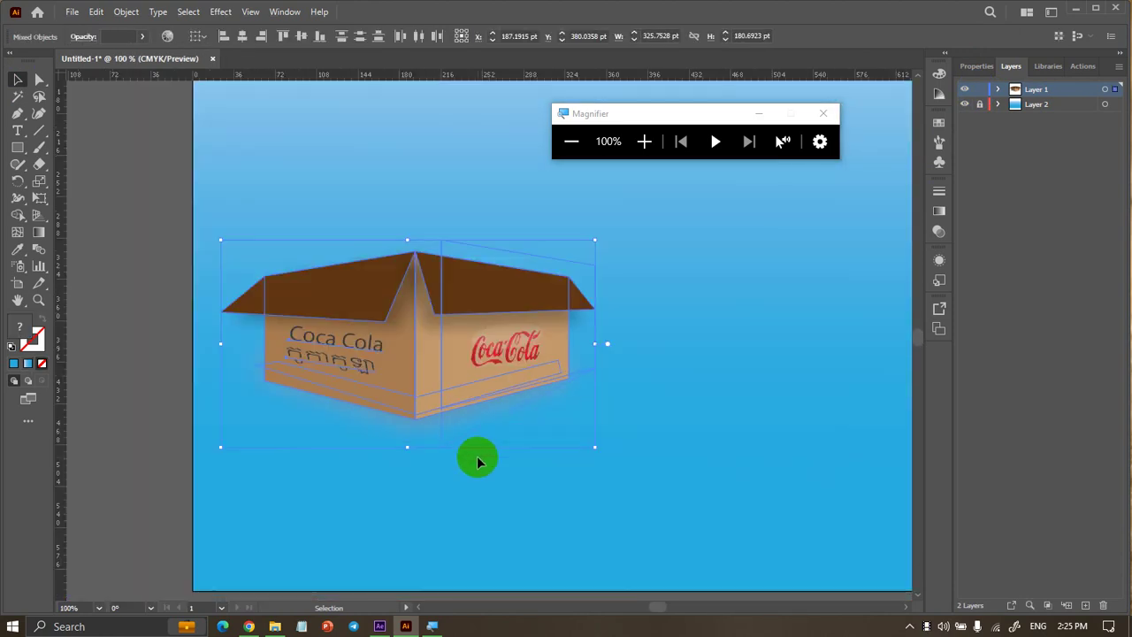
left_click_drag(417, 397, 477, 348)
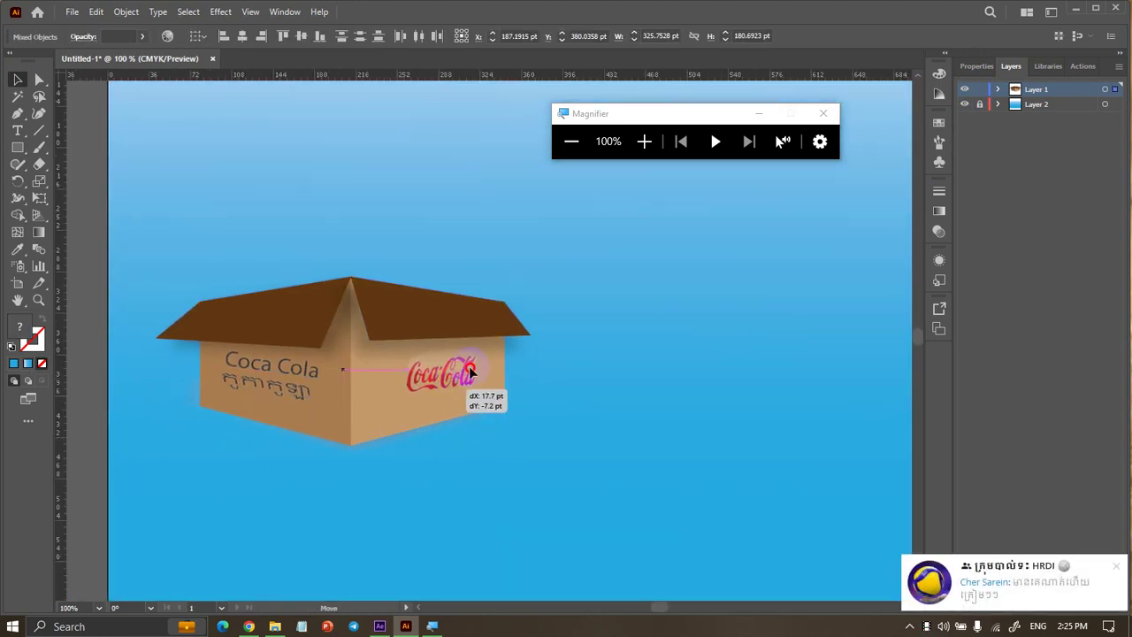
left_click(492, 469)
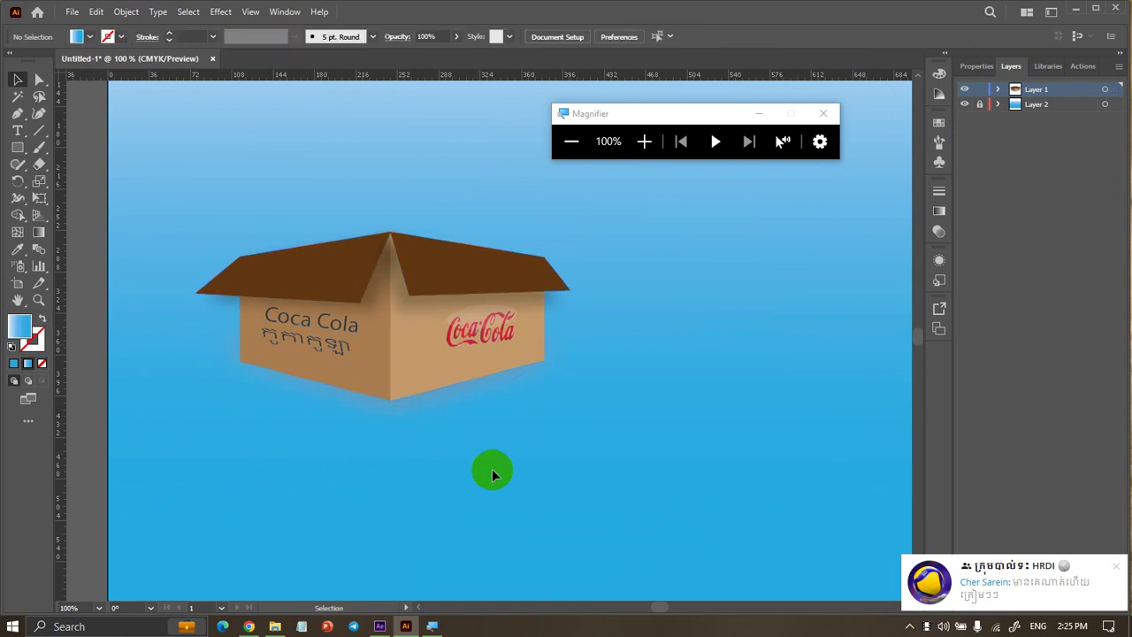
Stretch the soft shadow lower beneath the box and widen it toward the left
scroll(492, 469, "up", 1)
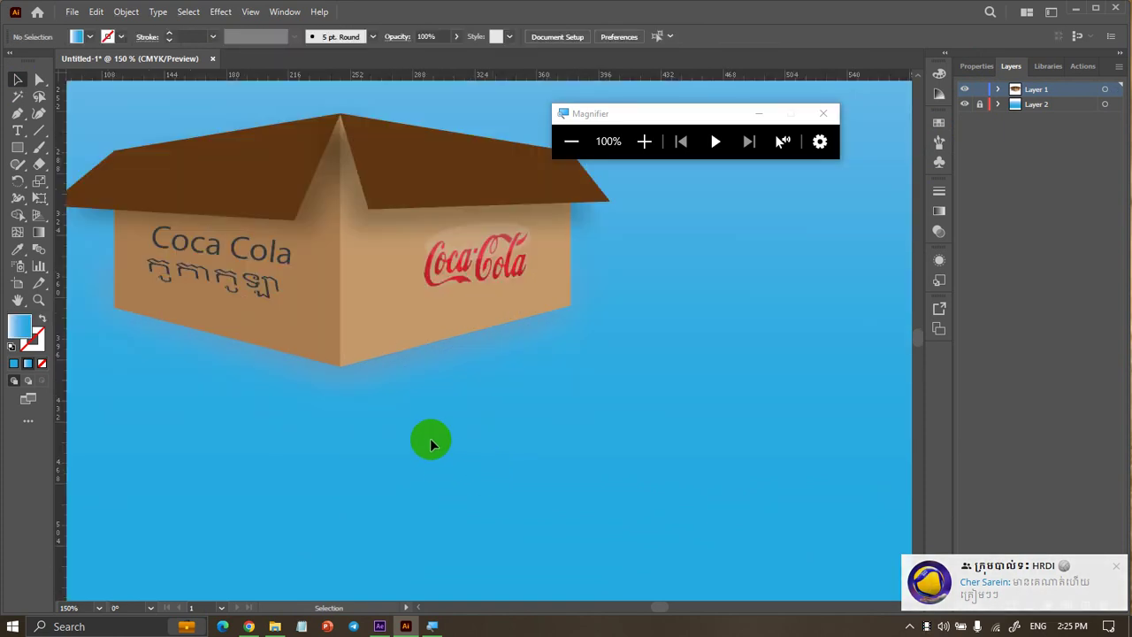
left_click(345, 374)
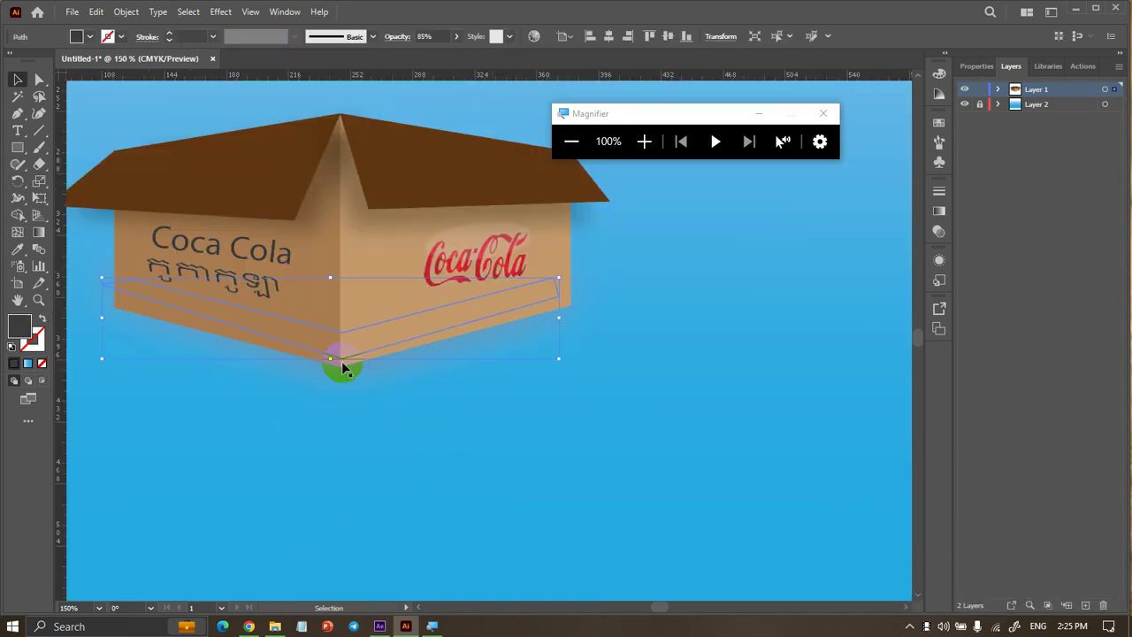
left_click_drag(330, 359, 332, 381)
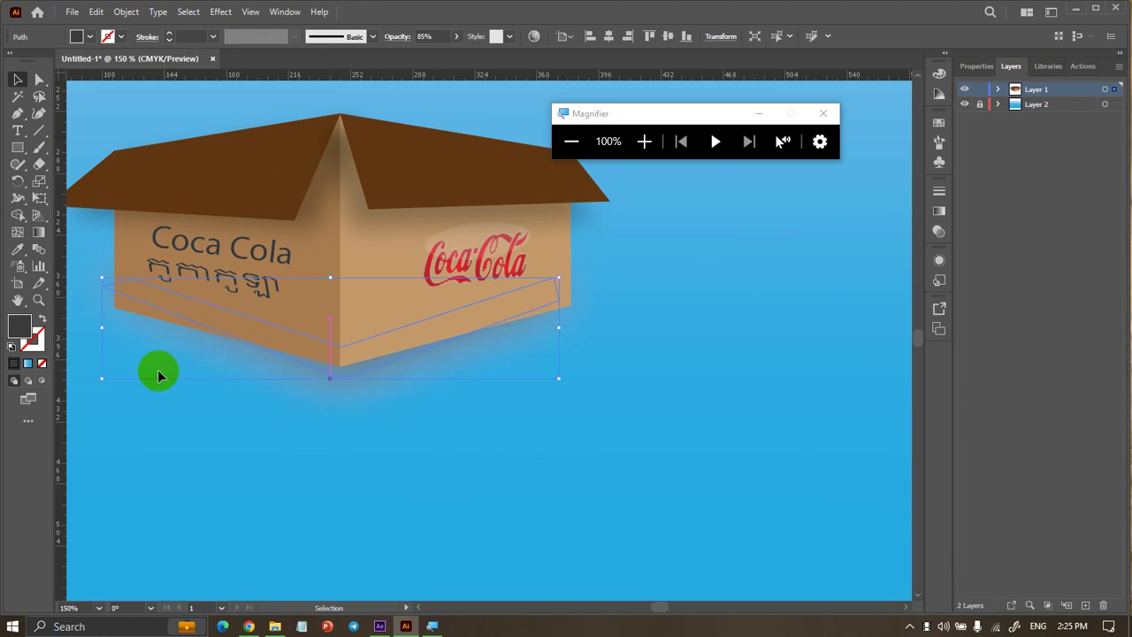
mouse_move(102, 378)
left_mouse_down()
mouse_move(97, 395)
mouse_move(109, 391)
left_mouse_up()
key("ctrl+0")
key("ctrl+1")
left_click(389, 455)
scroll(390, 456, "up", 1)
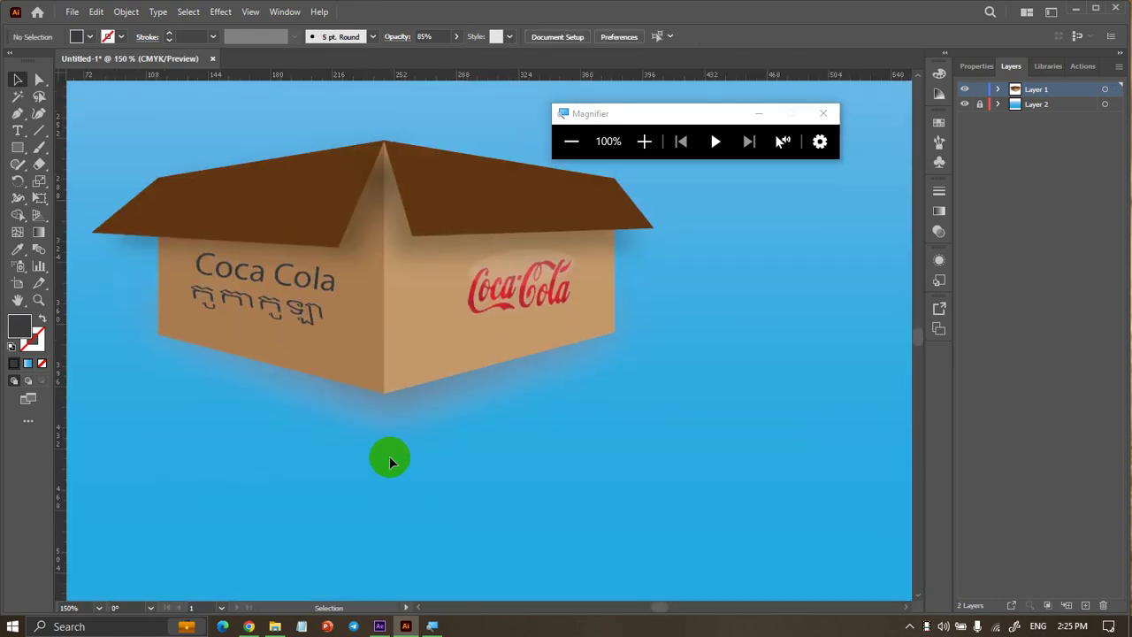
left_click(404, 406)
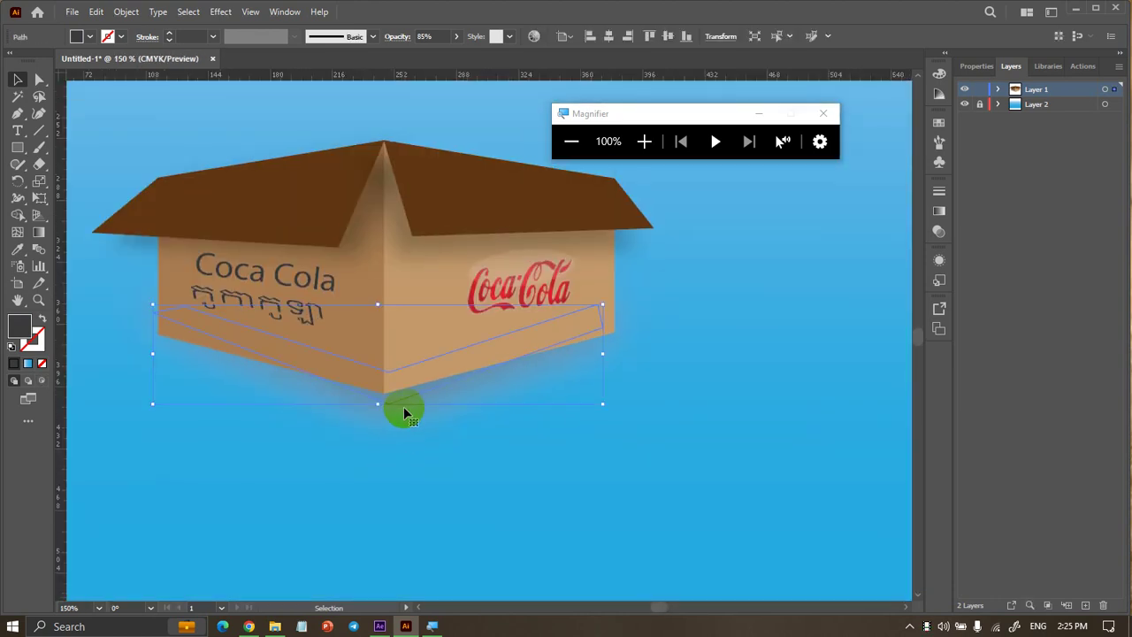
key("ctrl+shift+a")
left_click(354, 337)
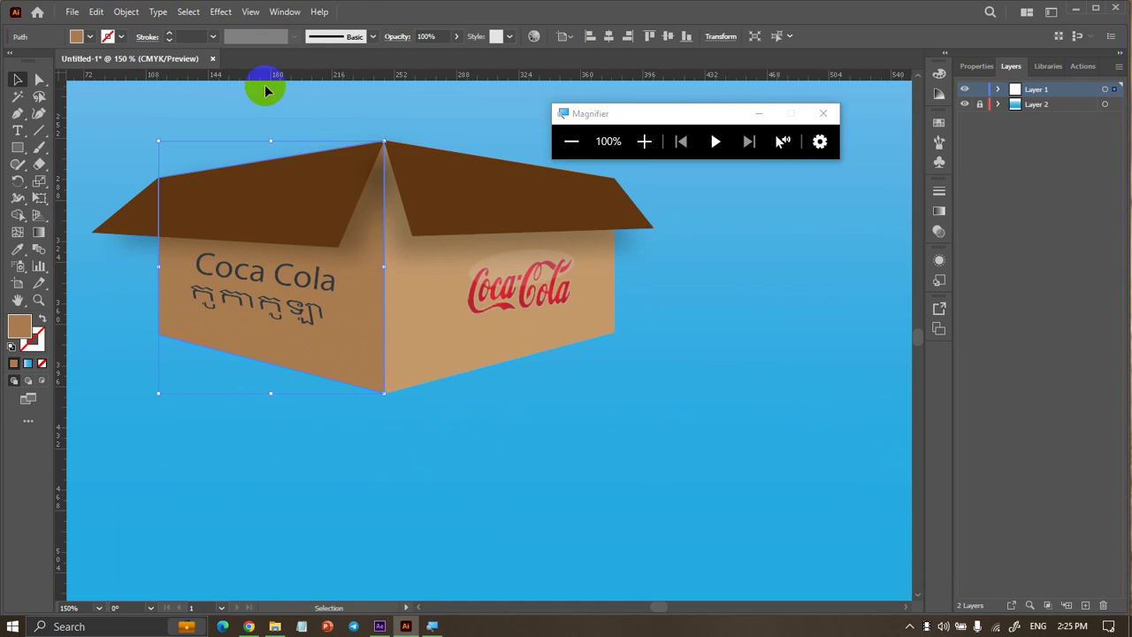
Add a Drop Shadow to the text face, adjusting its opacity, vertical offset and blur
left_click(221, 13)
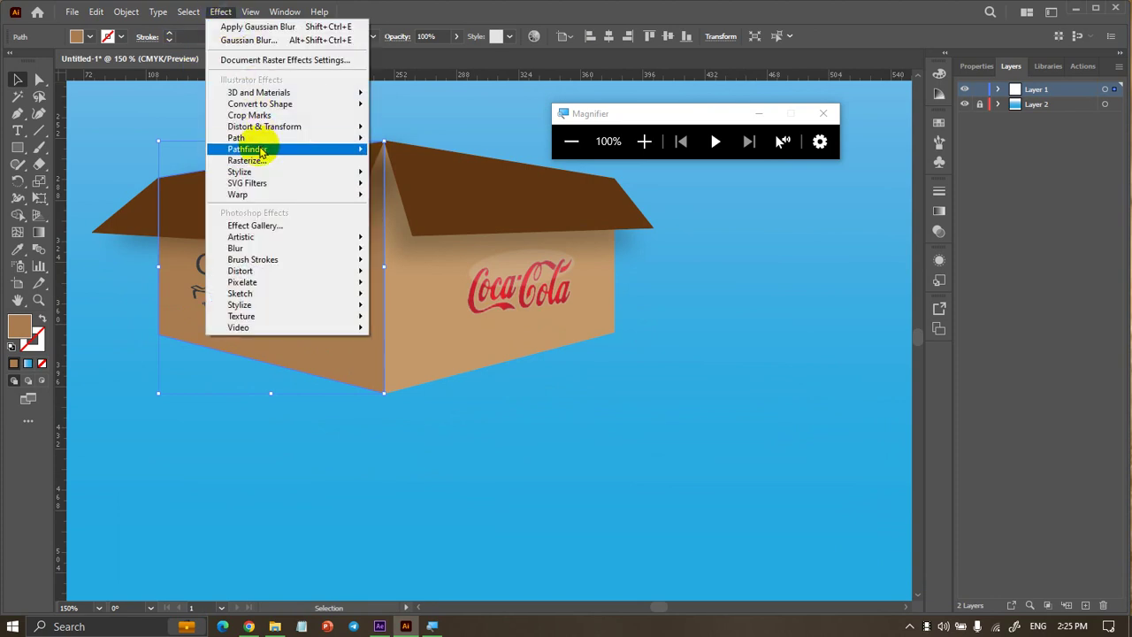
mouse_move(265, 171)
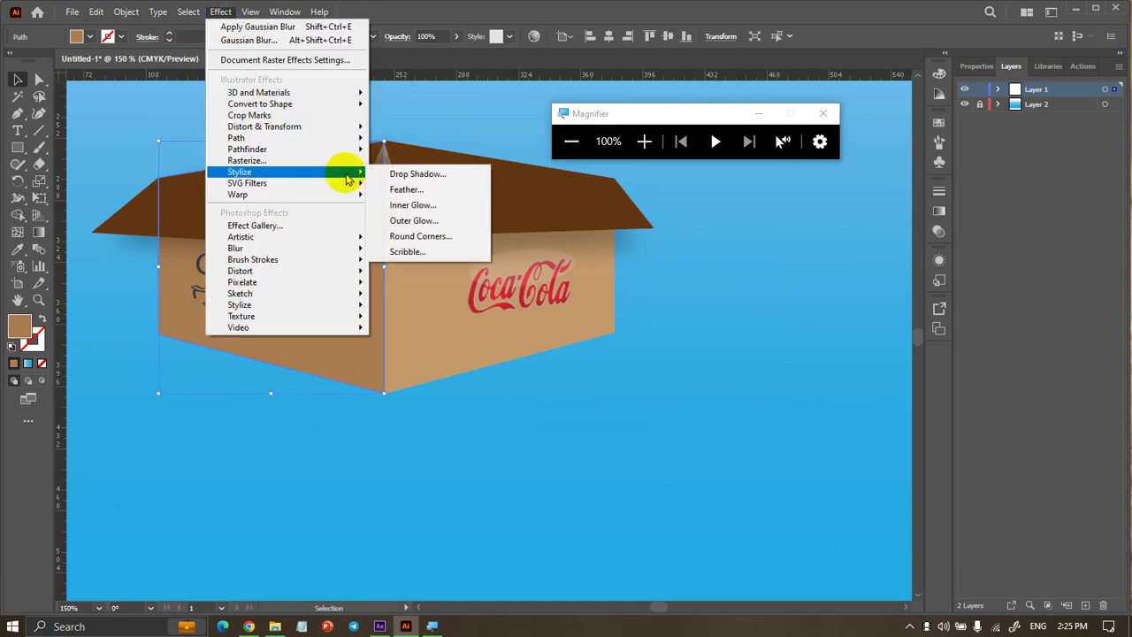
left_click(397, 174)
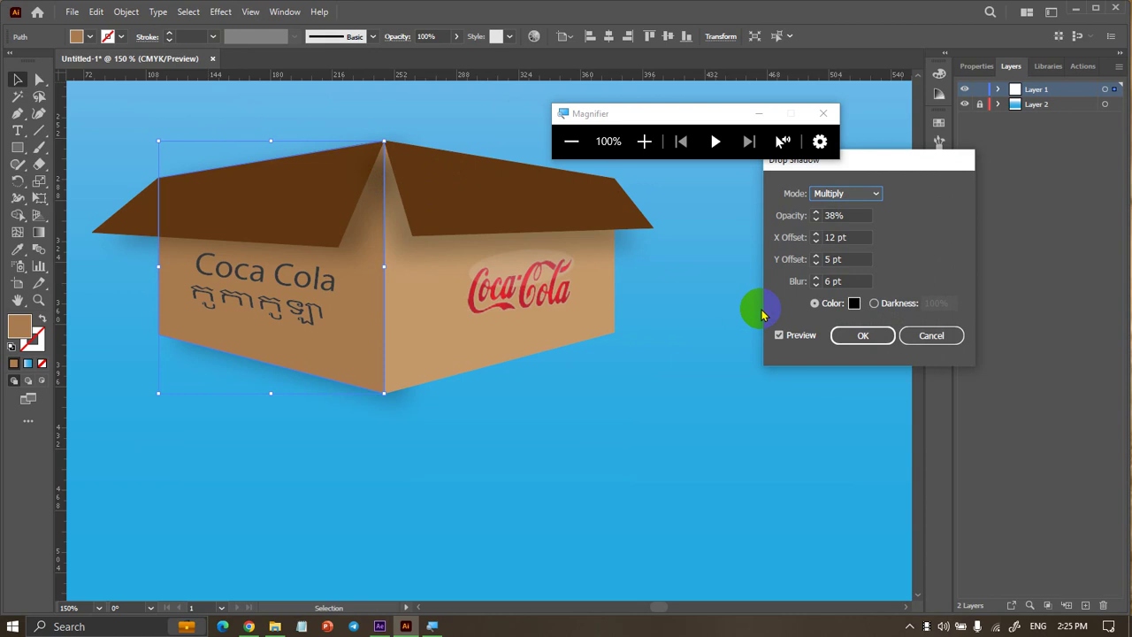
left_click(817, 219)
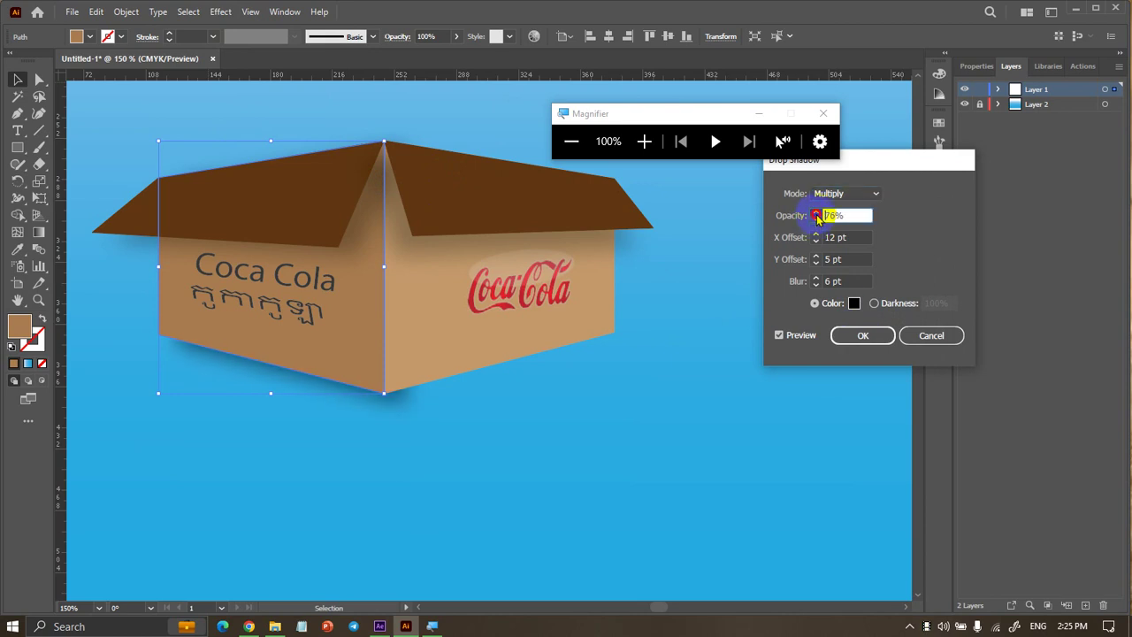
left_click(815, 255)
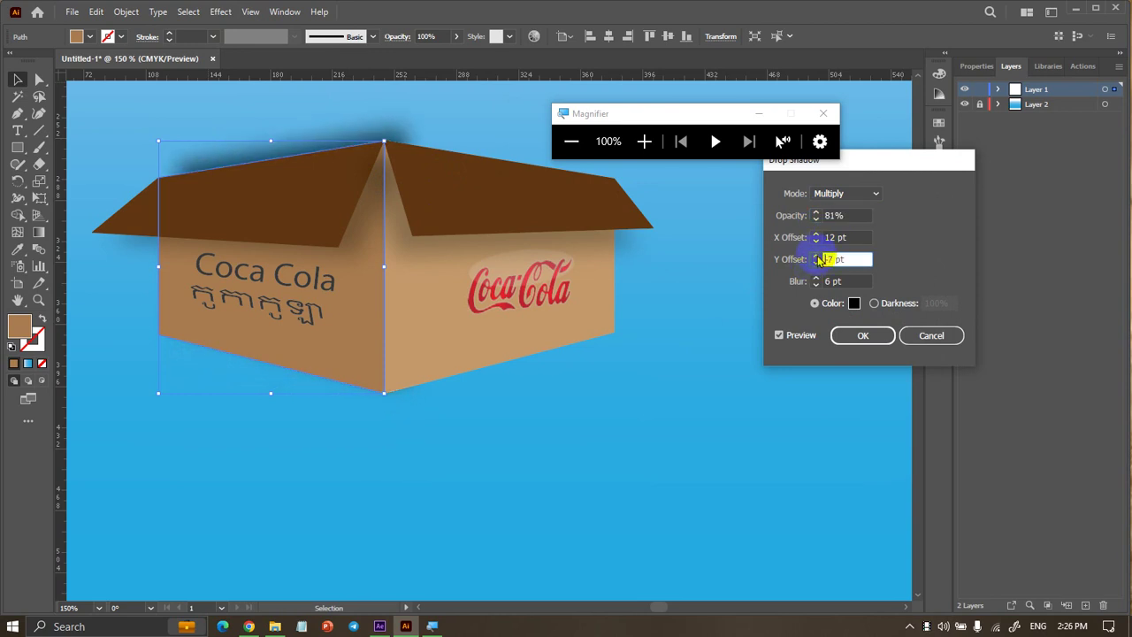
left_click(816, 255)
left_click(816, 256)
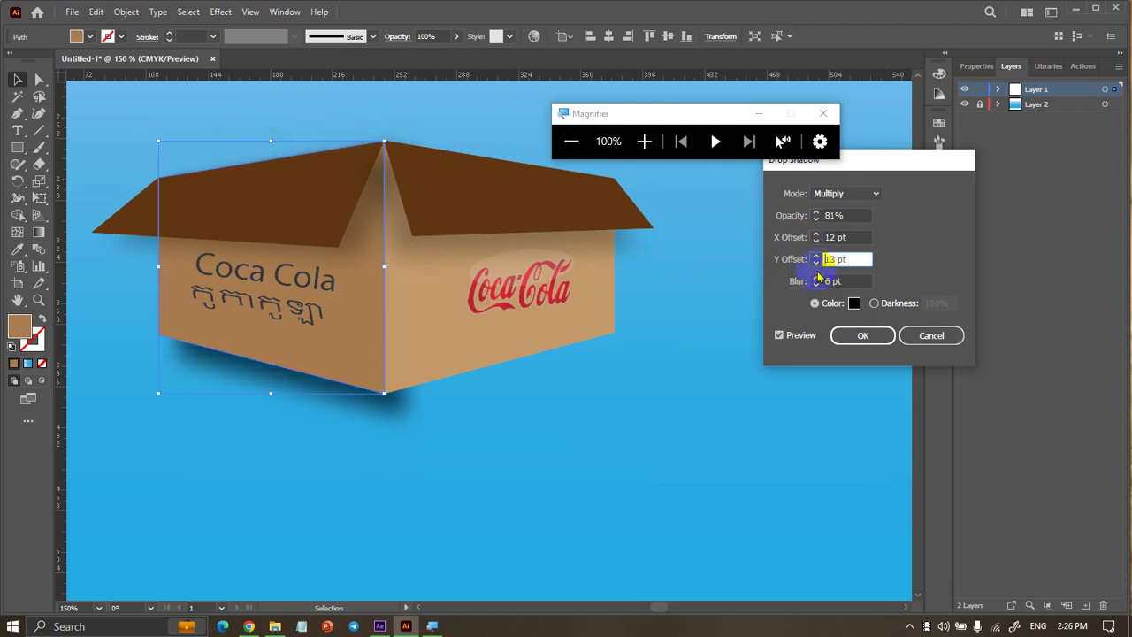
left_click(816, 263)
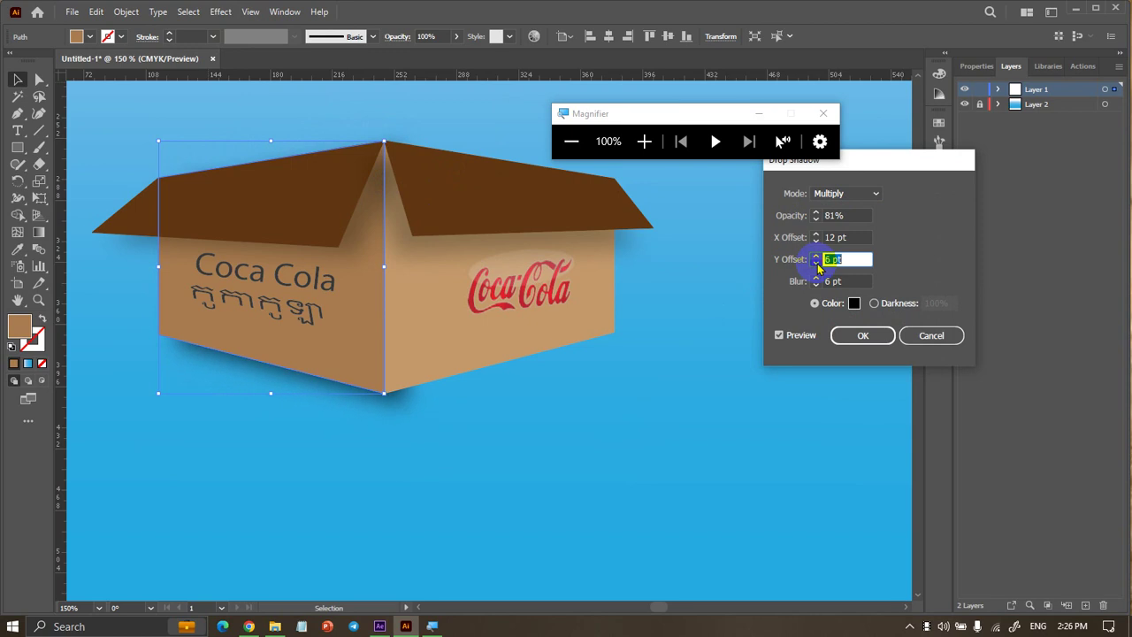
left_click(816, 263)
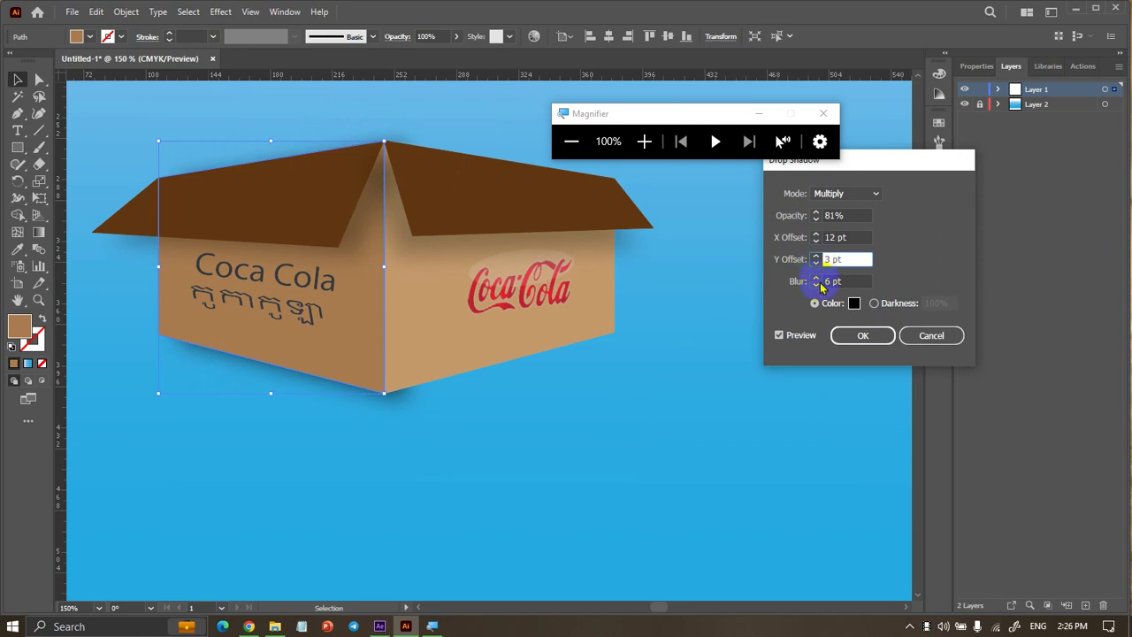
left_click(816, 285)
left_click(817, 285)
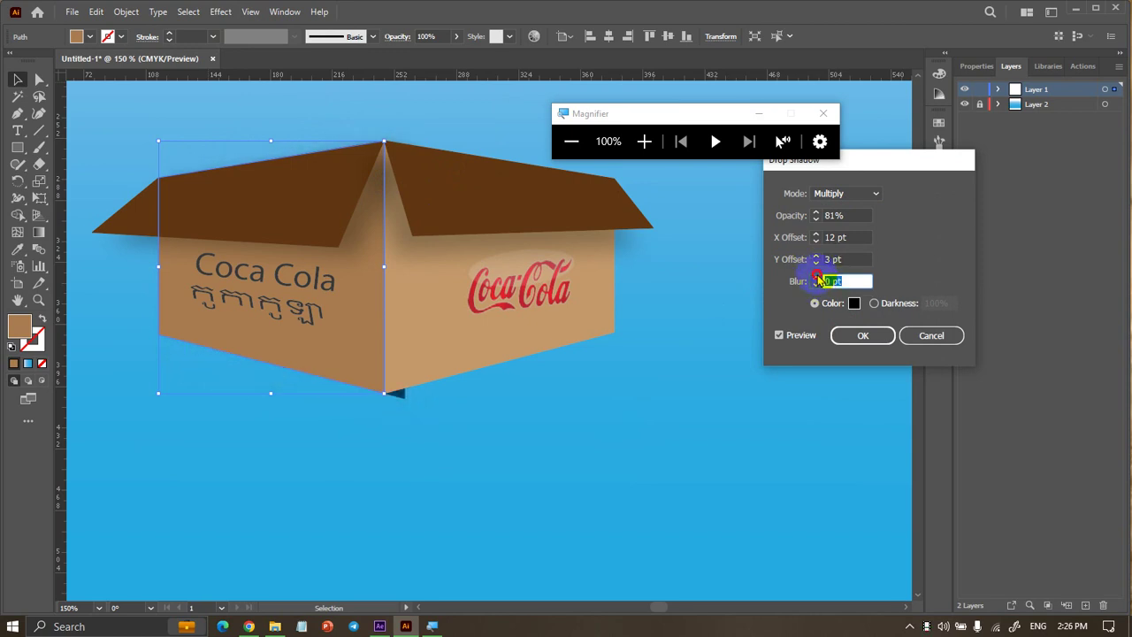
type("5")
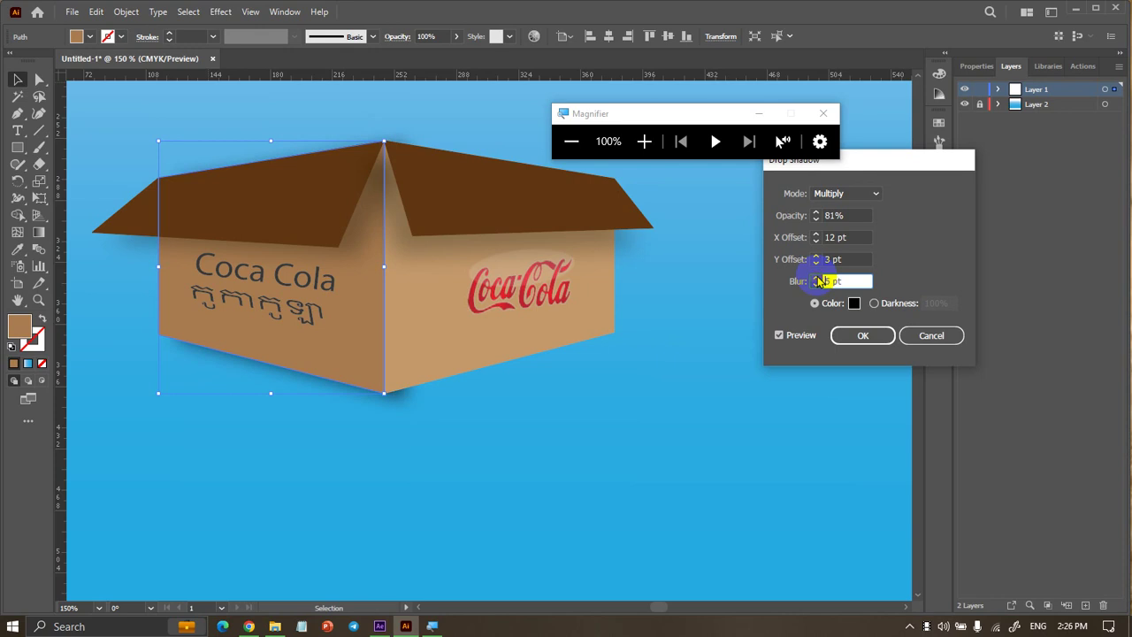
type("2")
Try different horizontal and vertical offsets for the text-face shadow
double_click(822, 239)
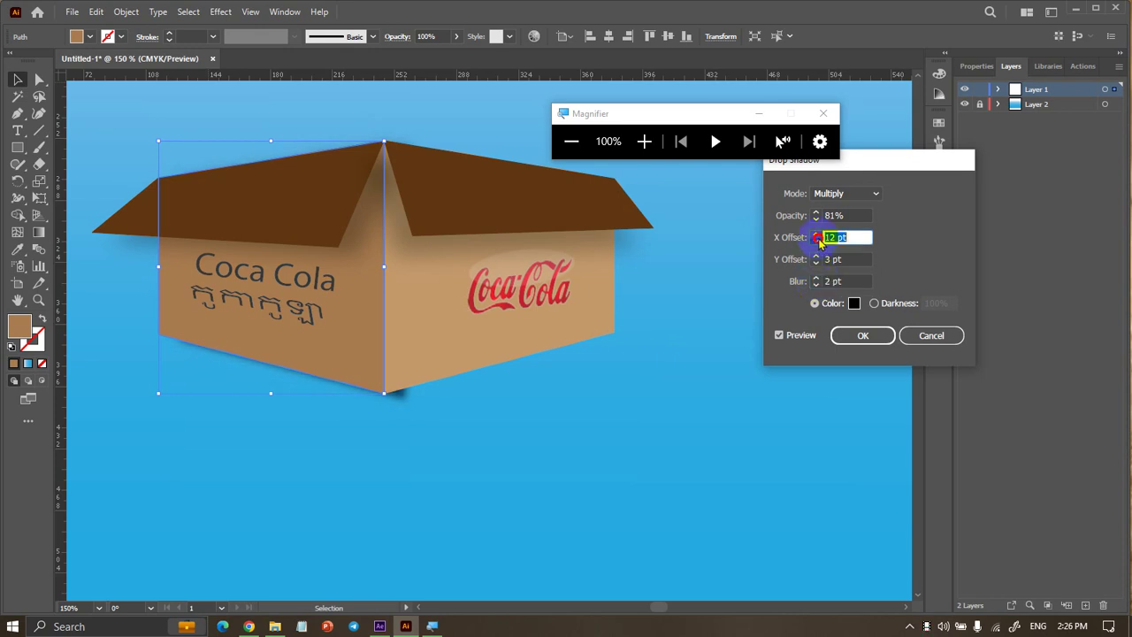
key("Down")
key("Down")
key("Down")
key("Down")
key("Down")
key("Down")
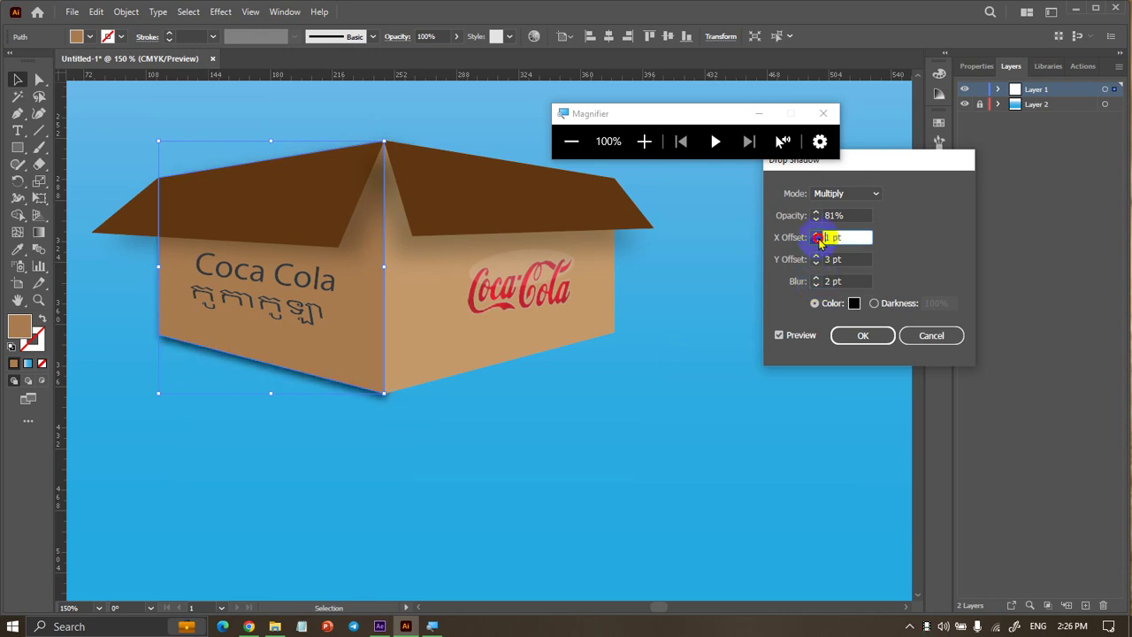
key("Down")
key("Down")
key("Down")
key("Down")
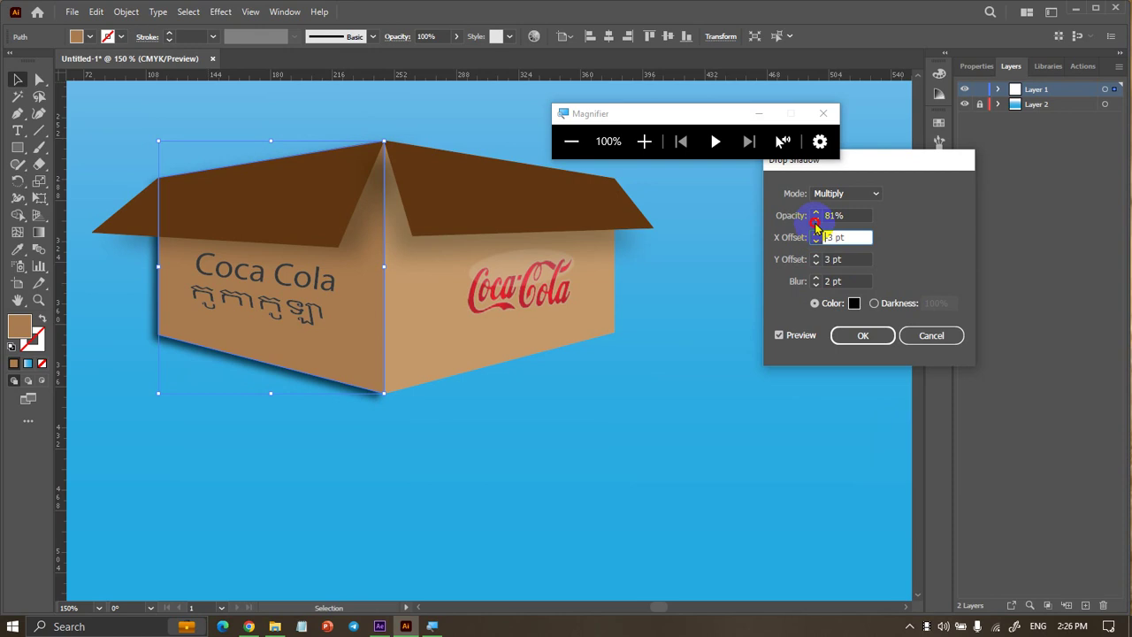
double_click(821, 260)
key("Down")
key("Down")
key("Down")
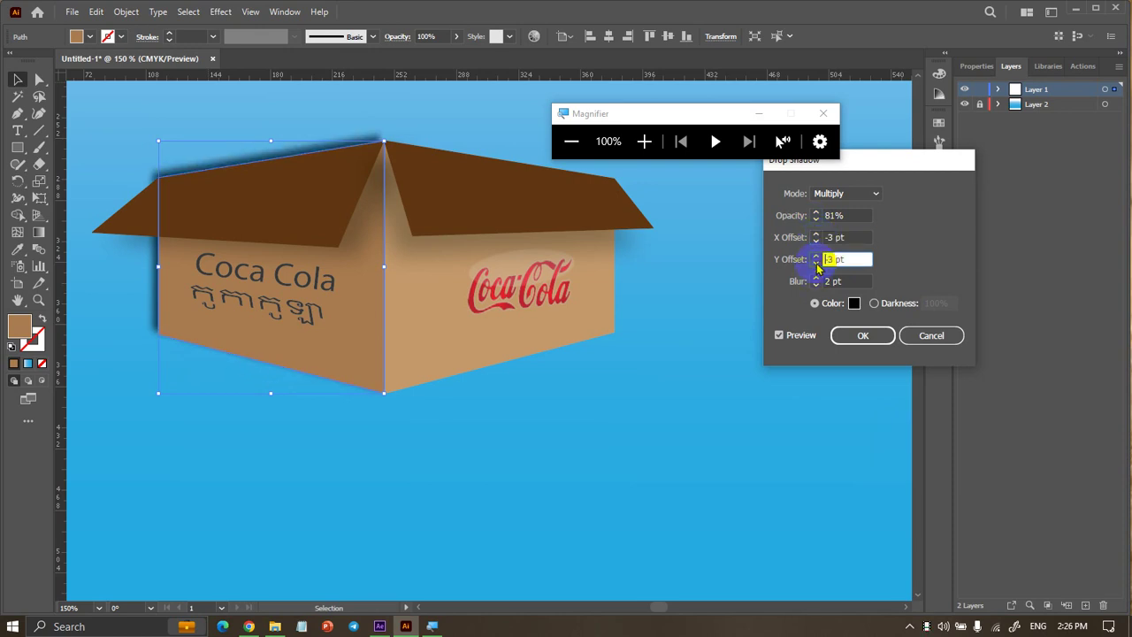
key("Up")
key("Up")
key("Up")
key("Up")
key("Up")
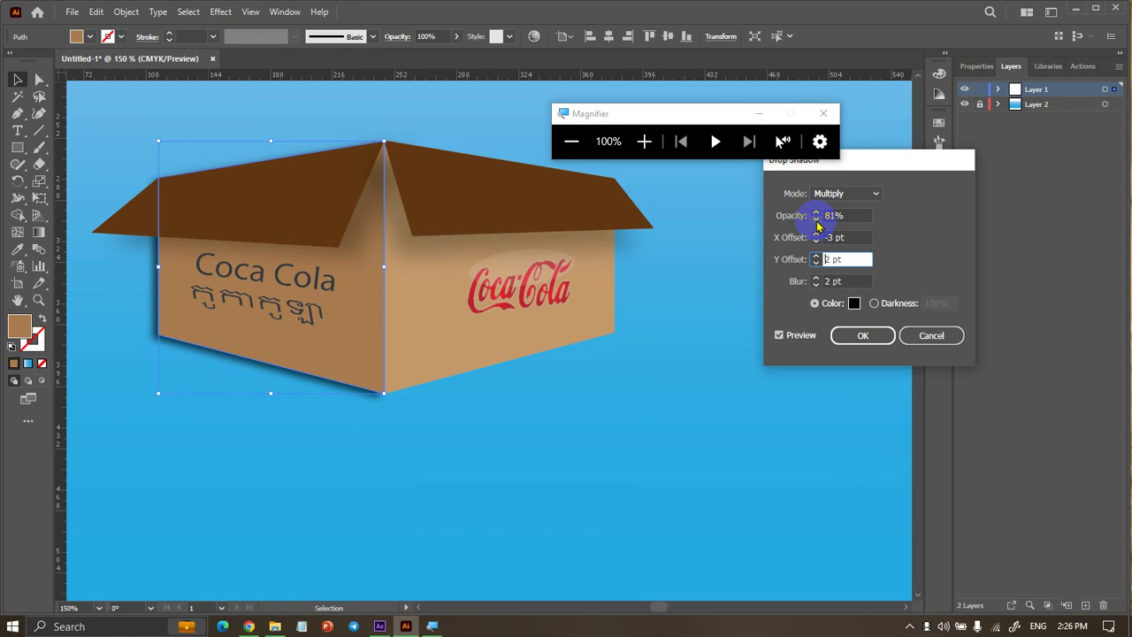
left_click(817, 240)
left_click(815, 238)
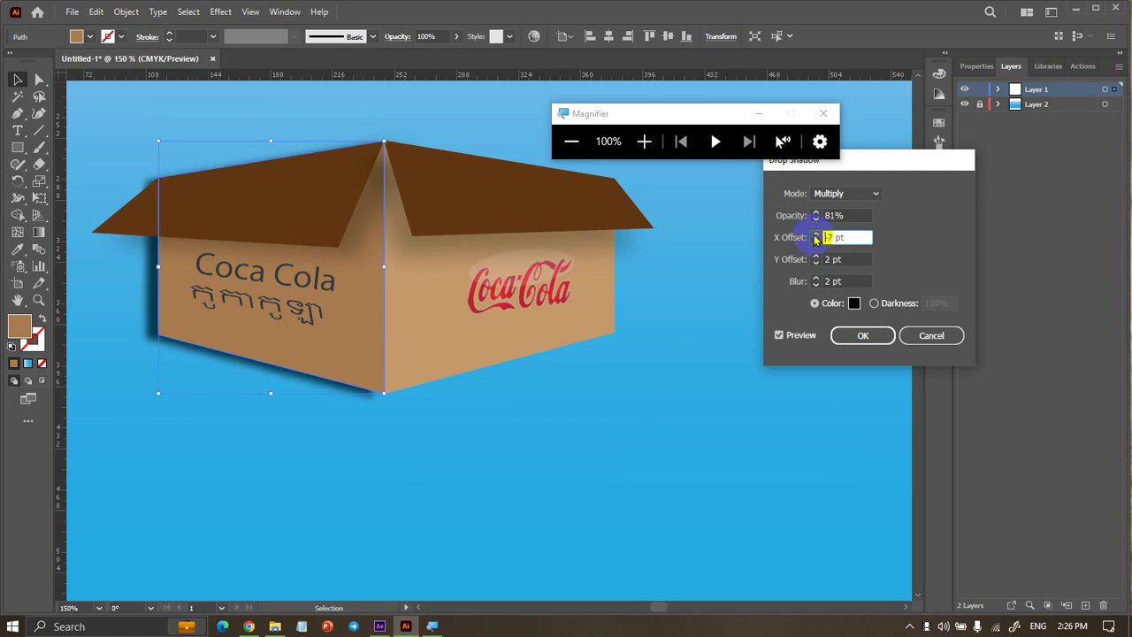
left_click(817, 236)
left_click(817, 235)
left_click(817, 235)
type("4")
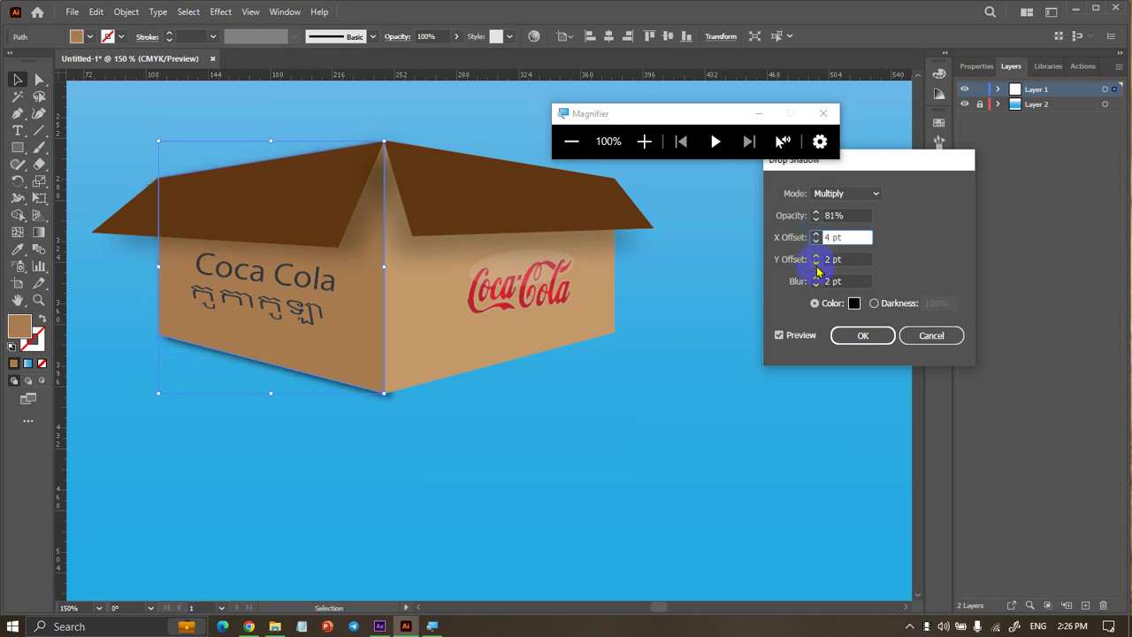
Settle the shadow at 2 pt Y offset with a final X offset, and apply it
left_click(817, 262)
left_click(816, 256)
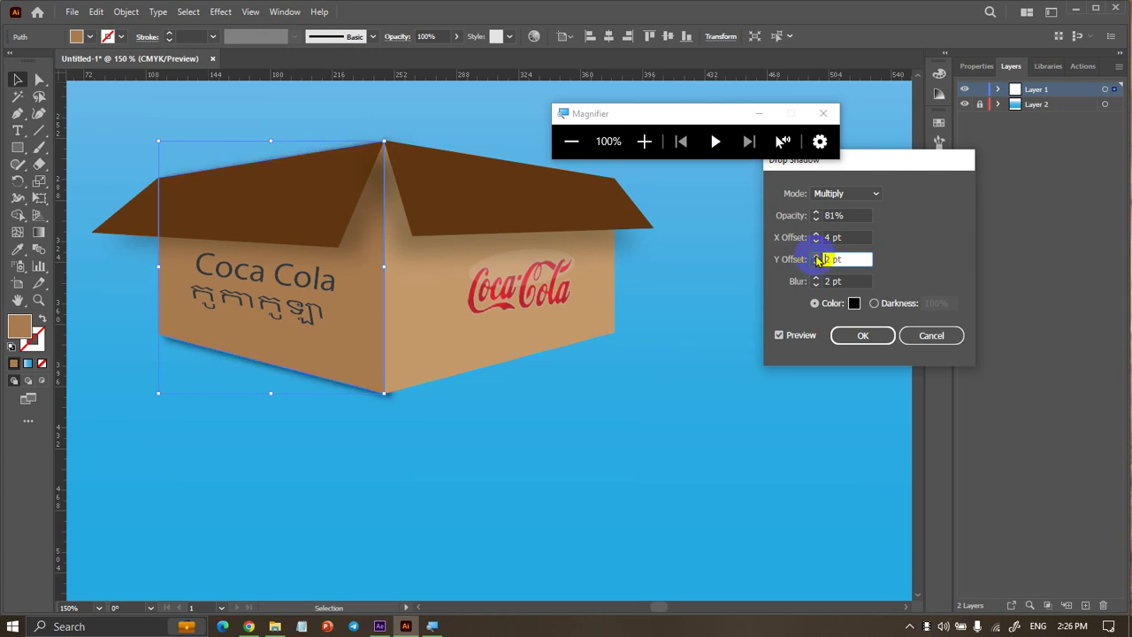
left_click(817, 256)
left_click(817, 264)
left_click(816, 264)
left_click(816, 242)
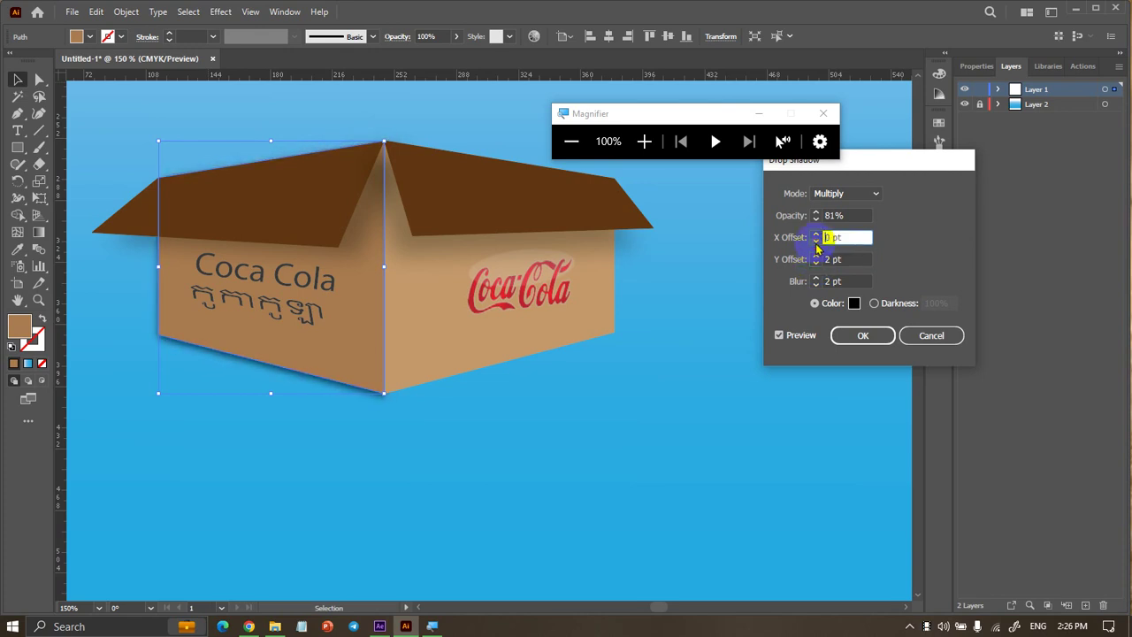
left_click(817, 243)
left_click(817, 243)
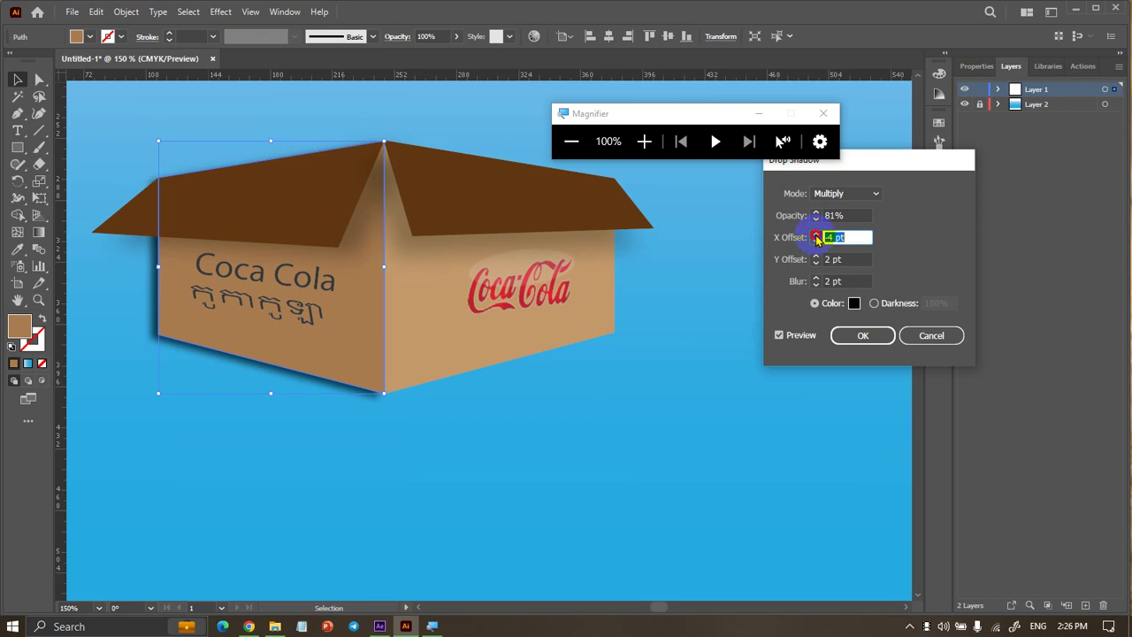
left_click(817, 234)
left_click(816, 234)
left_click(816, 234)
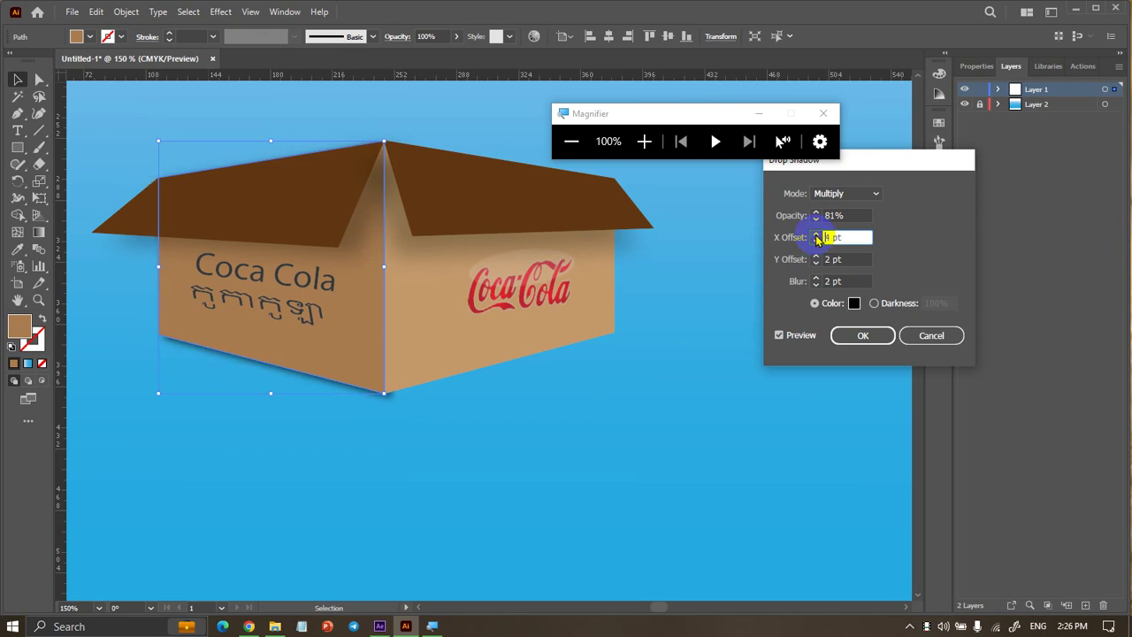
left_click(864, 335)
left_click(772, 353)
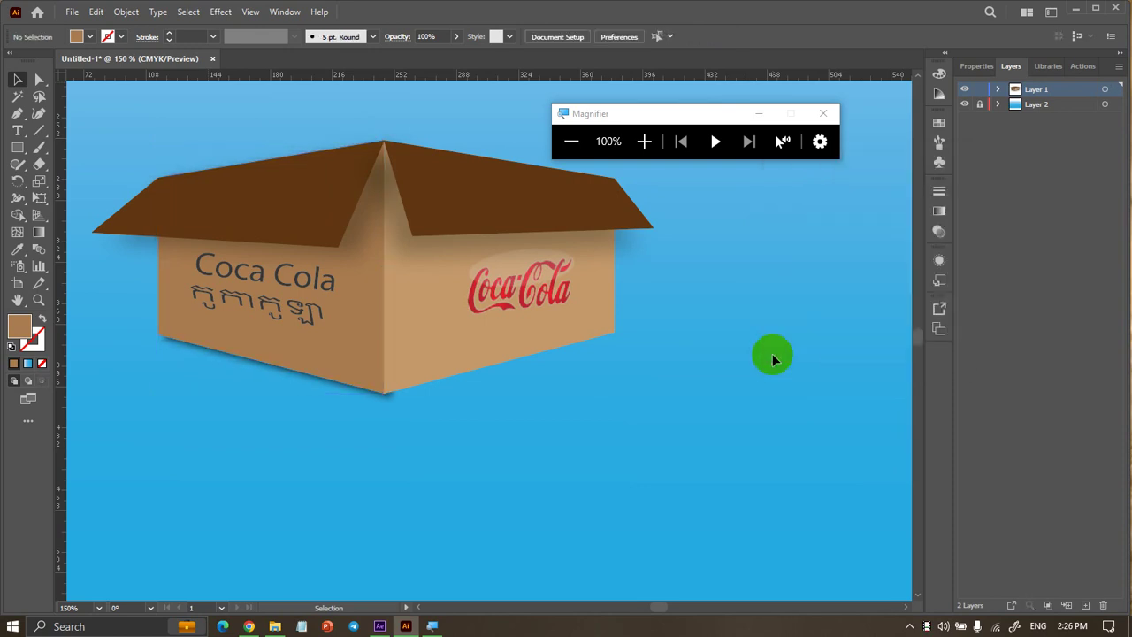
Give the logo face a Drop Shadow, tuning its X offset and a 3 pt blur
scroll(753, 398, "up", 2)
left_click(550, 405)
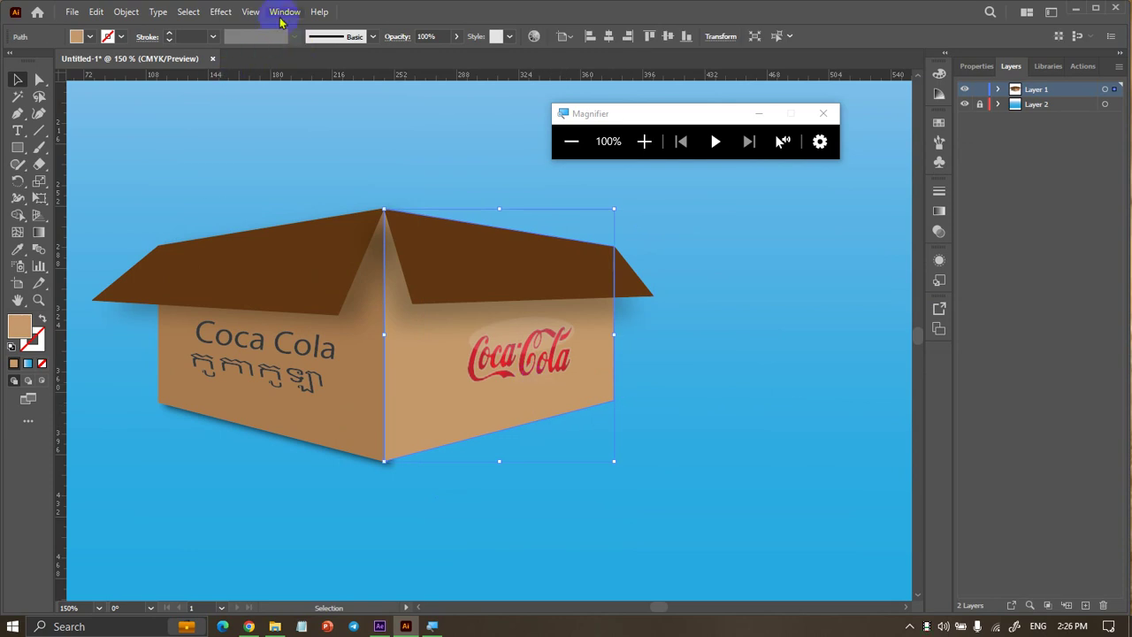
left_click(220, 12)
mouse_move(241, 172)
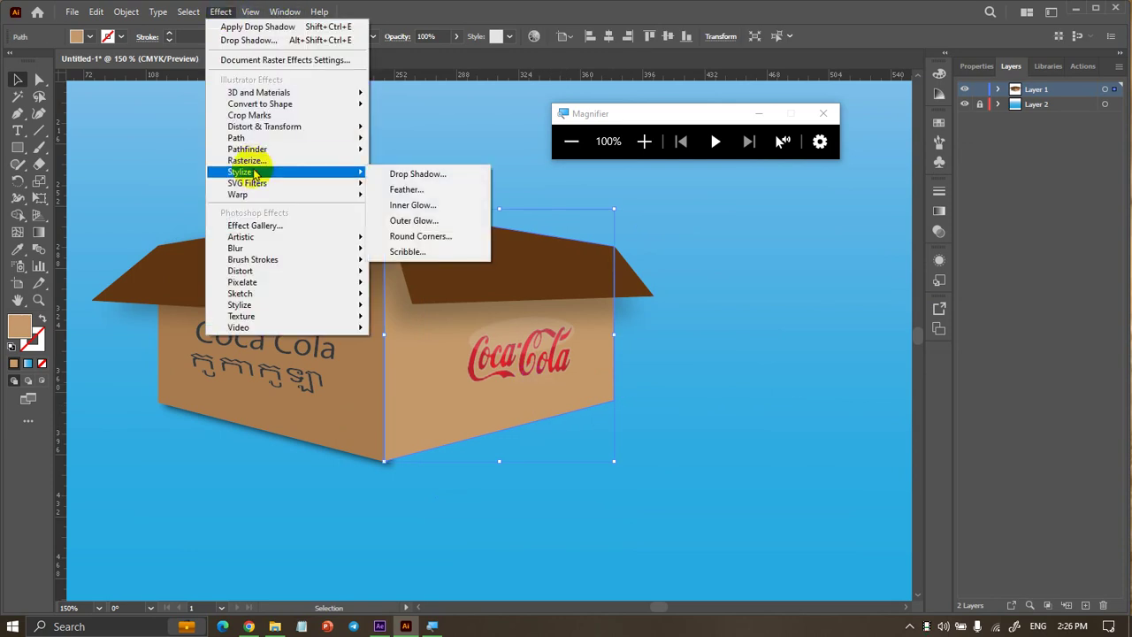
left_click(400, 174)
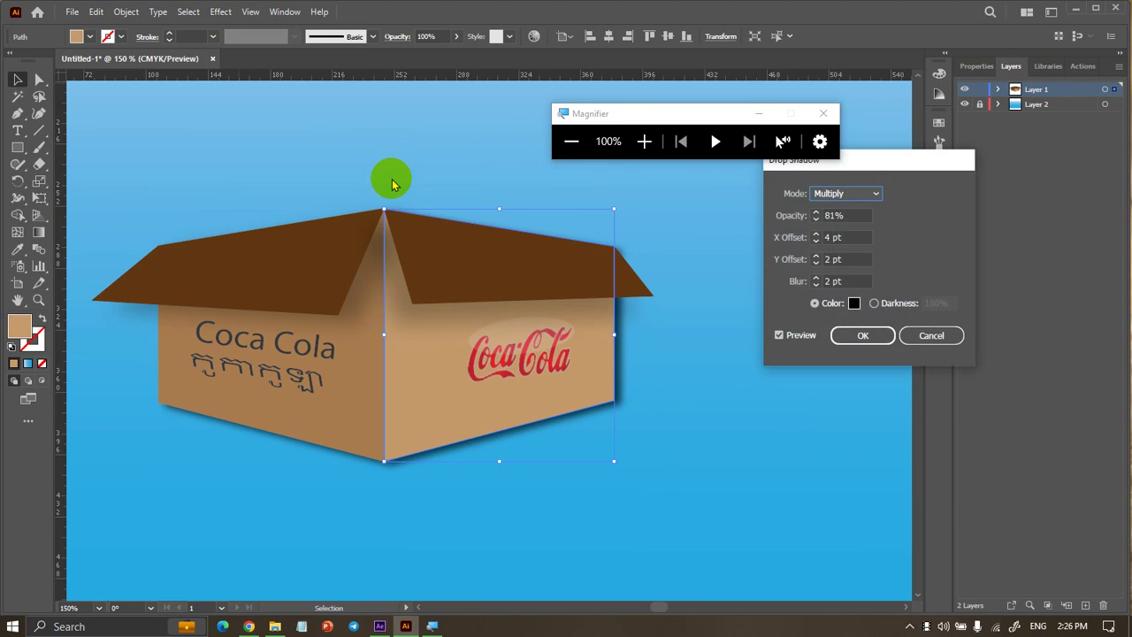
left_click(822, 237)
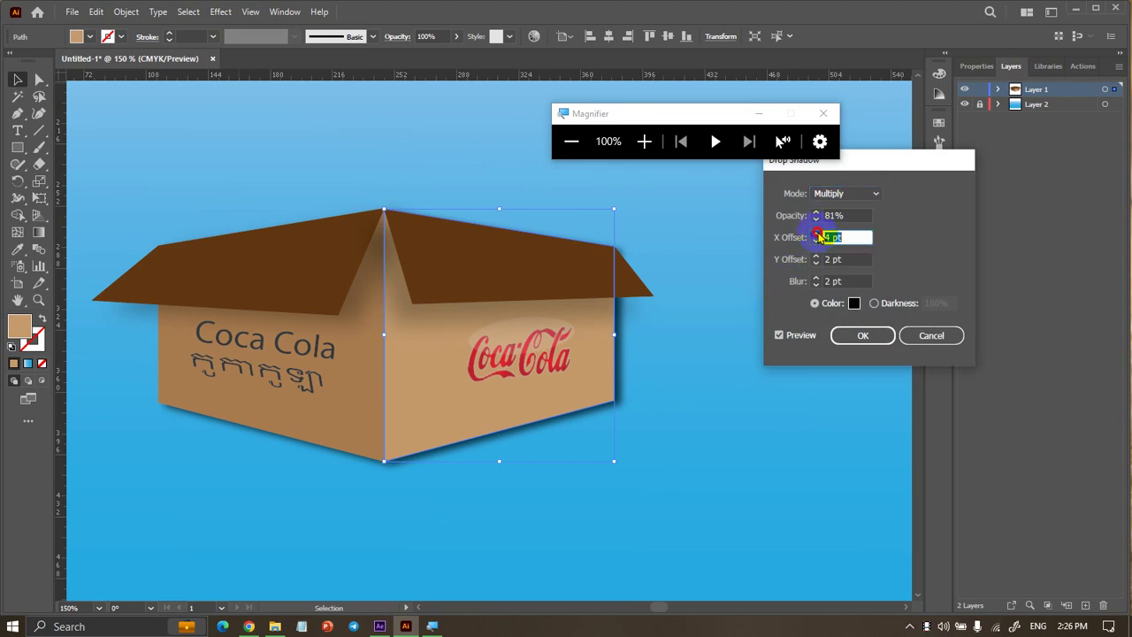
key("Up")
key("Up")
key("Up")
key("Down")
key("Down")
key("Down")
key("Down")
key("Down")
key("Down")
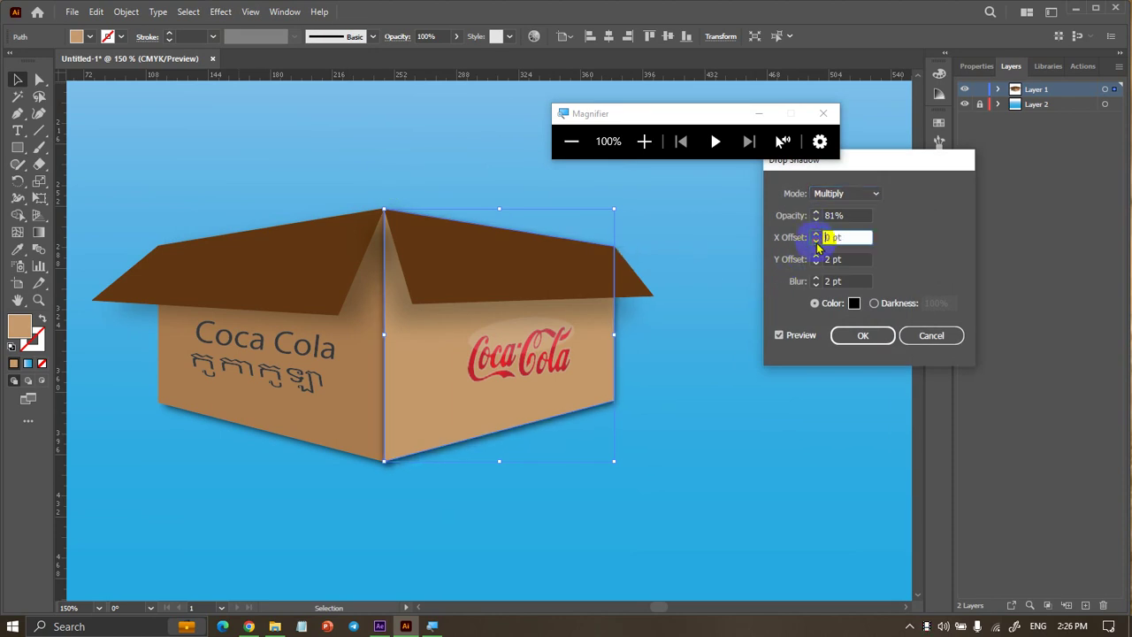
left_click(816, 234)
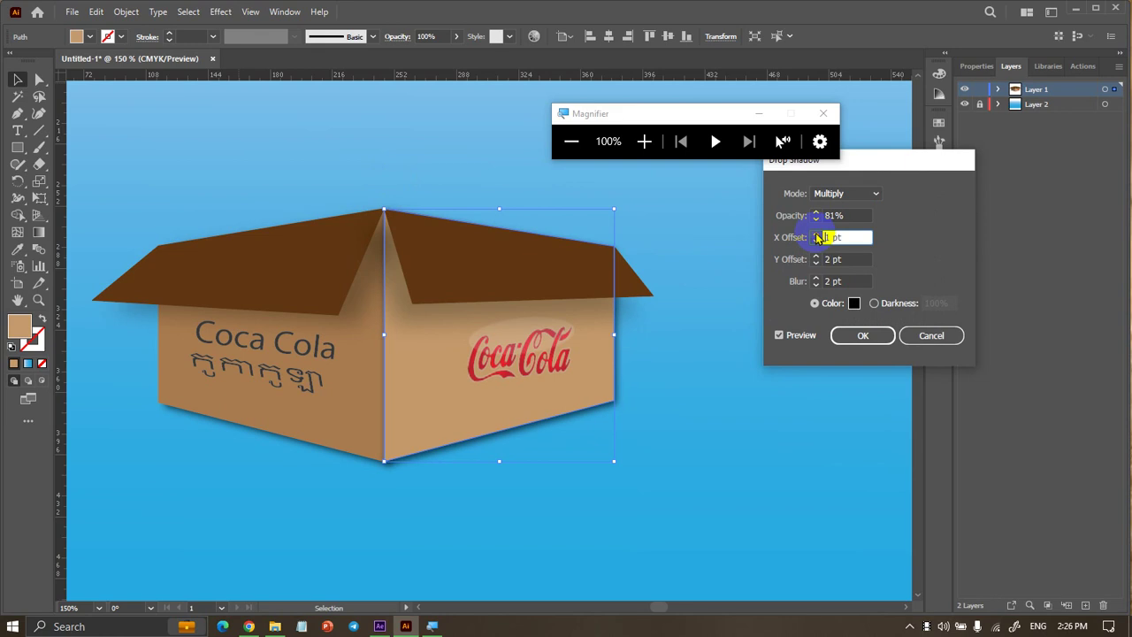
left_click(817, 235)
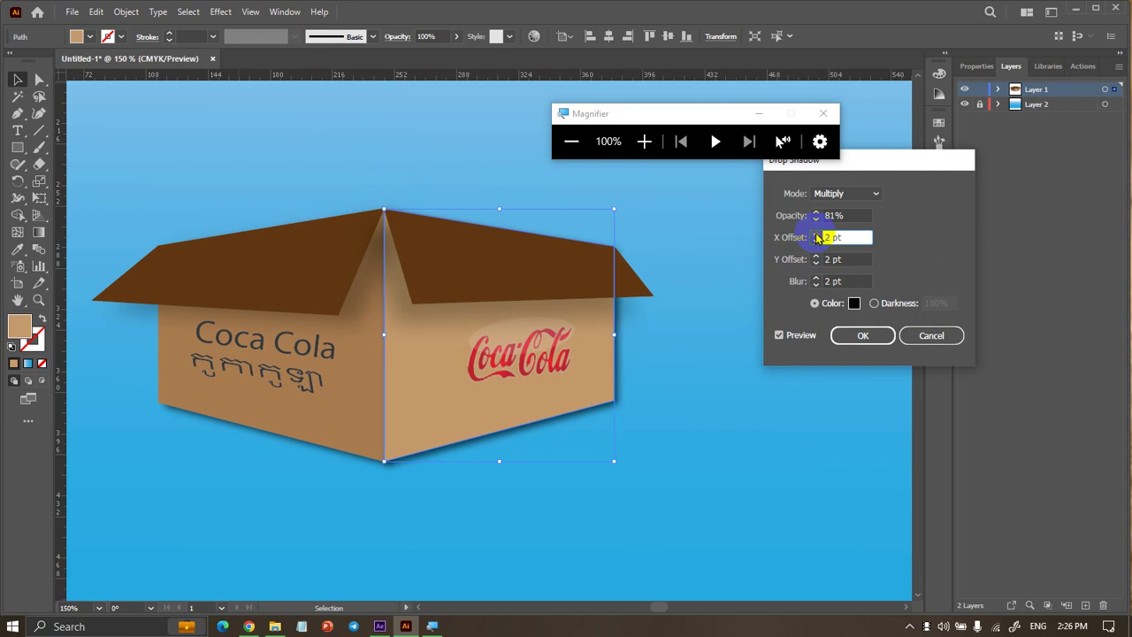
left_click(816, 285)
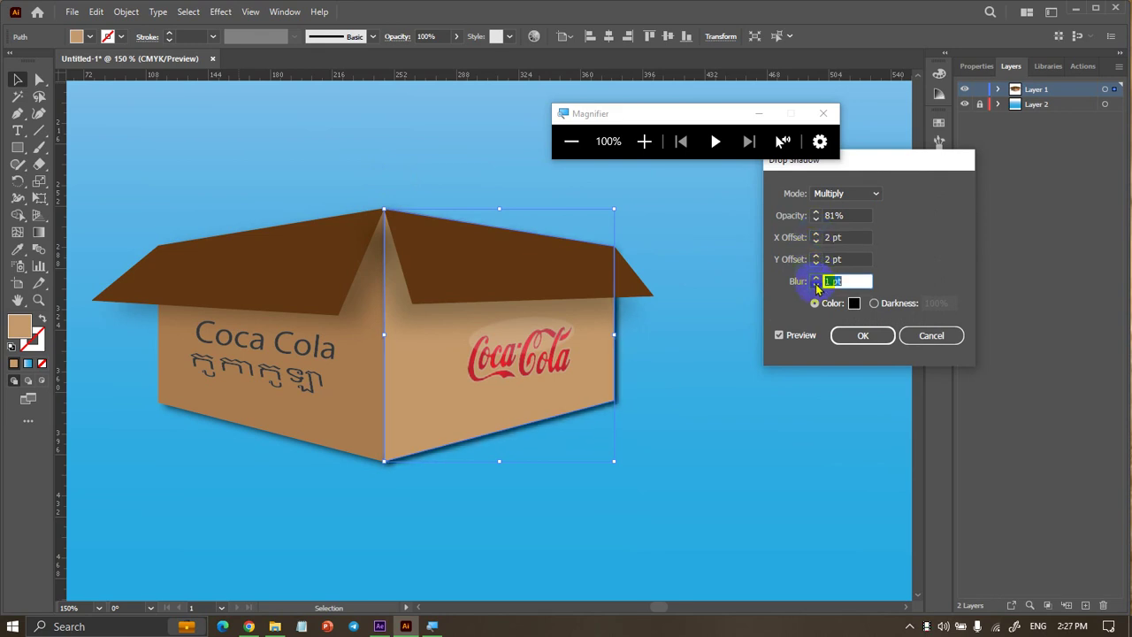
left_click(817, 278)
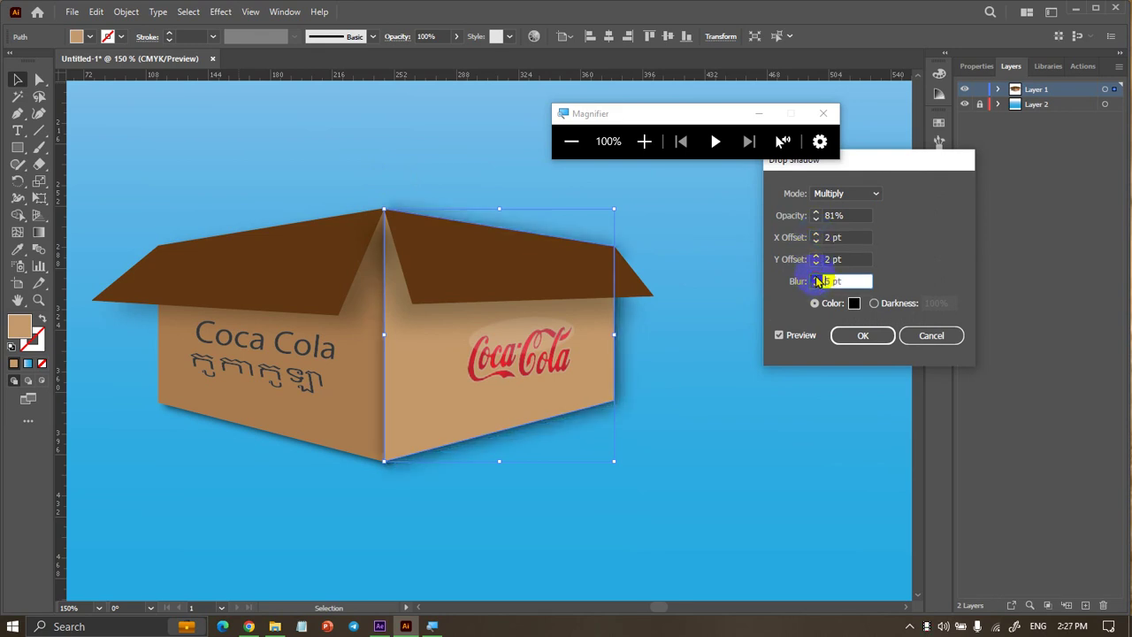
left_click(816, 286)
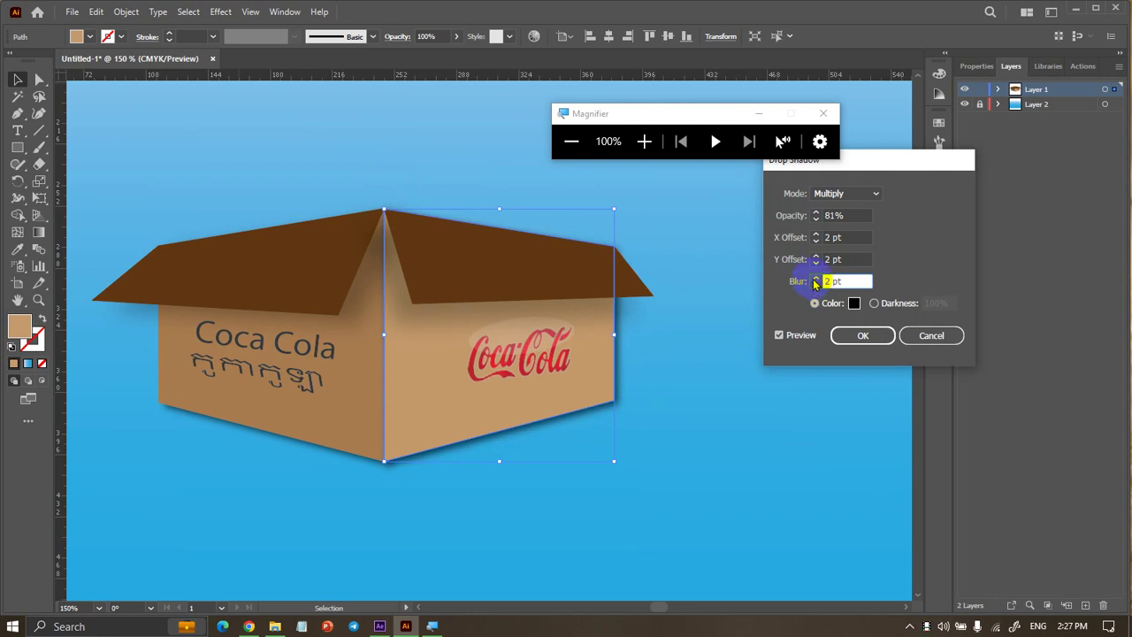
Set the logo-face shadow to 49% opacity and -2 pt X offset, then apply it
left_click(816, 221)
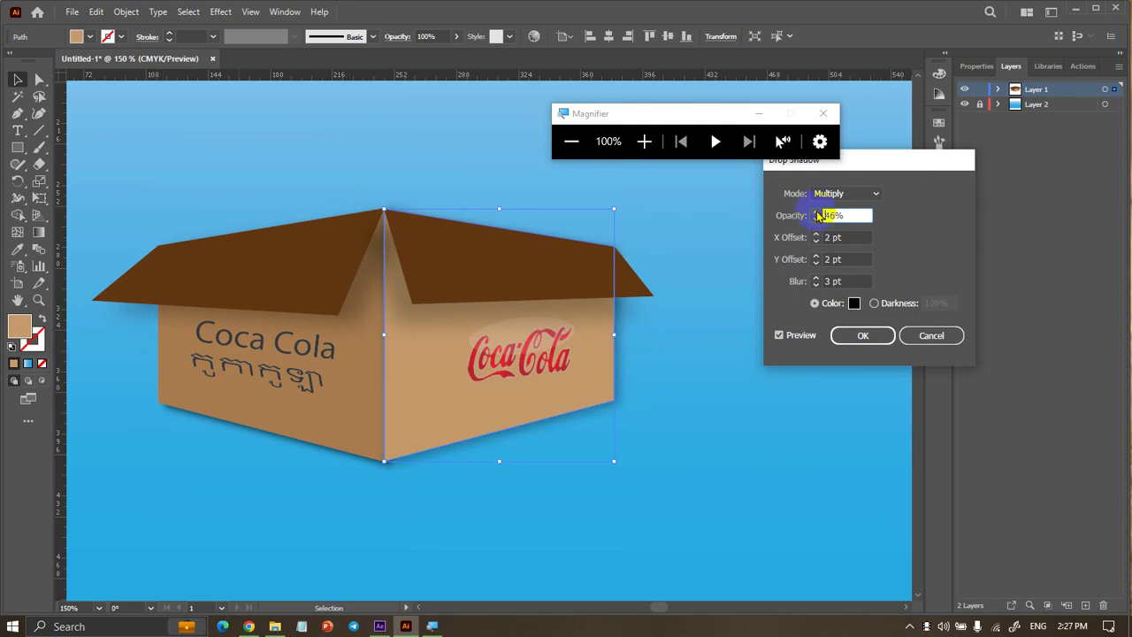
left_click(816, 212)
left_click(817, 241)
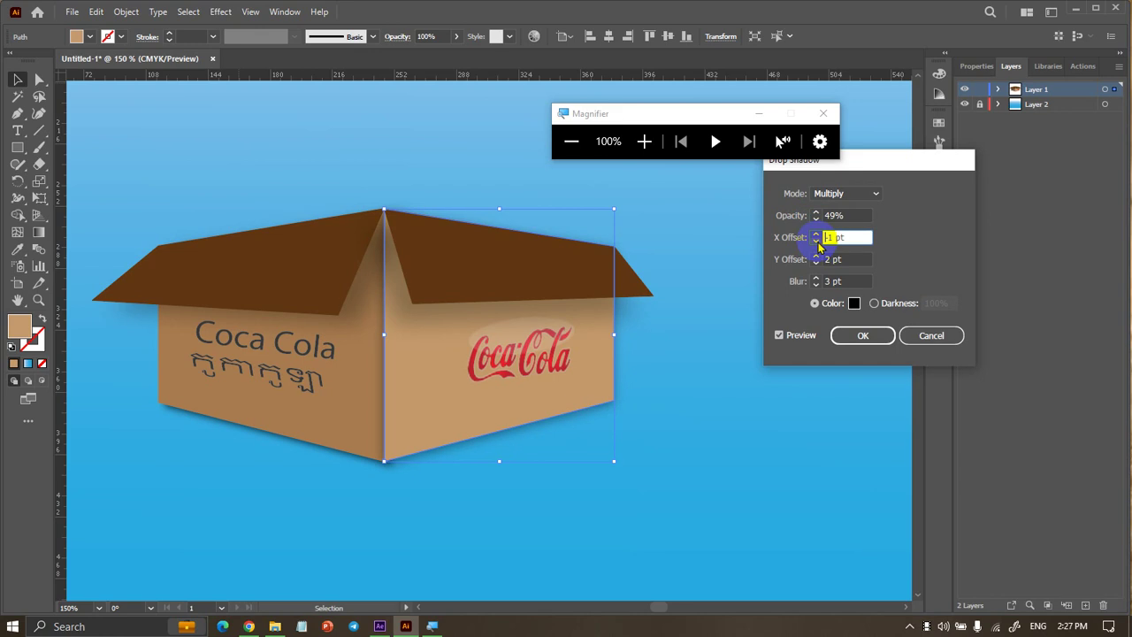
left_click(817, 241)
left_click(819, 217)
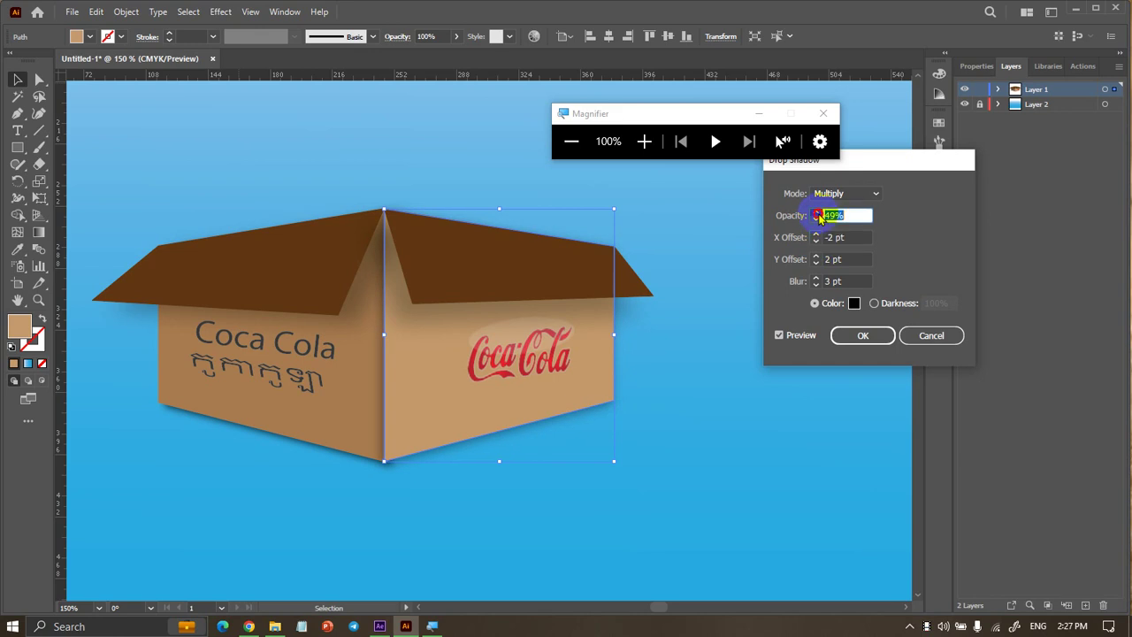
left_click(863, 335)
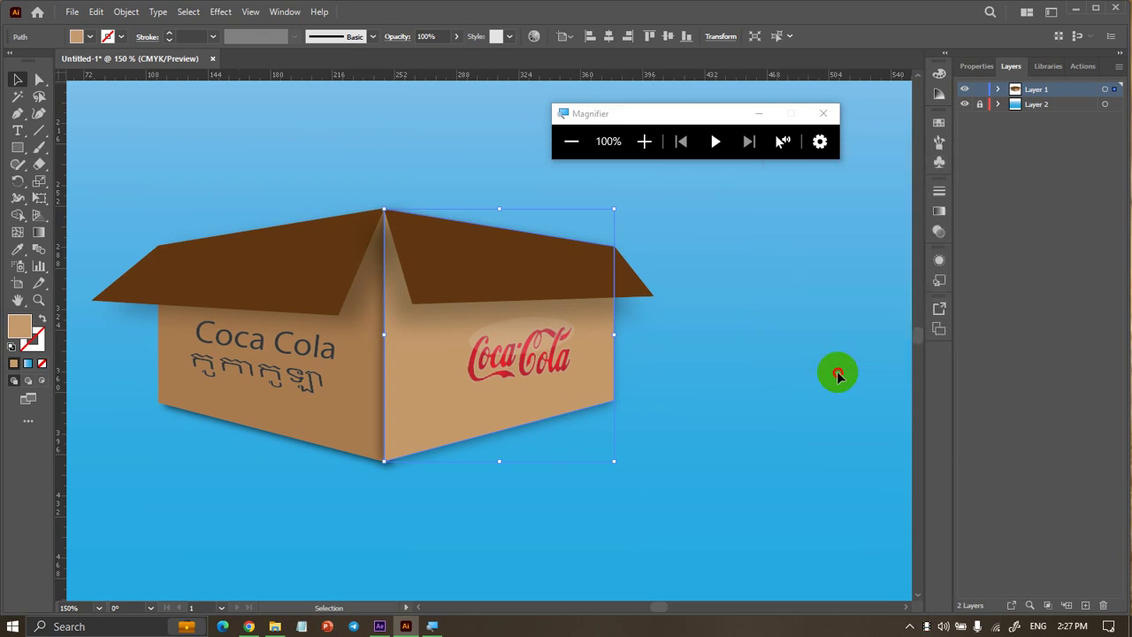
left_click(834, 373)
Enlarge the whole Coca Cola box and nudge it up and left
scroll(666, 479, "down", 2)
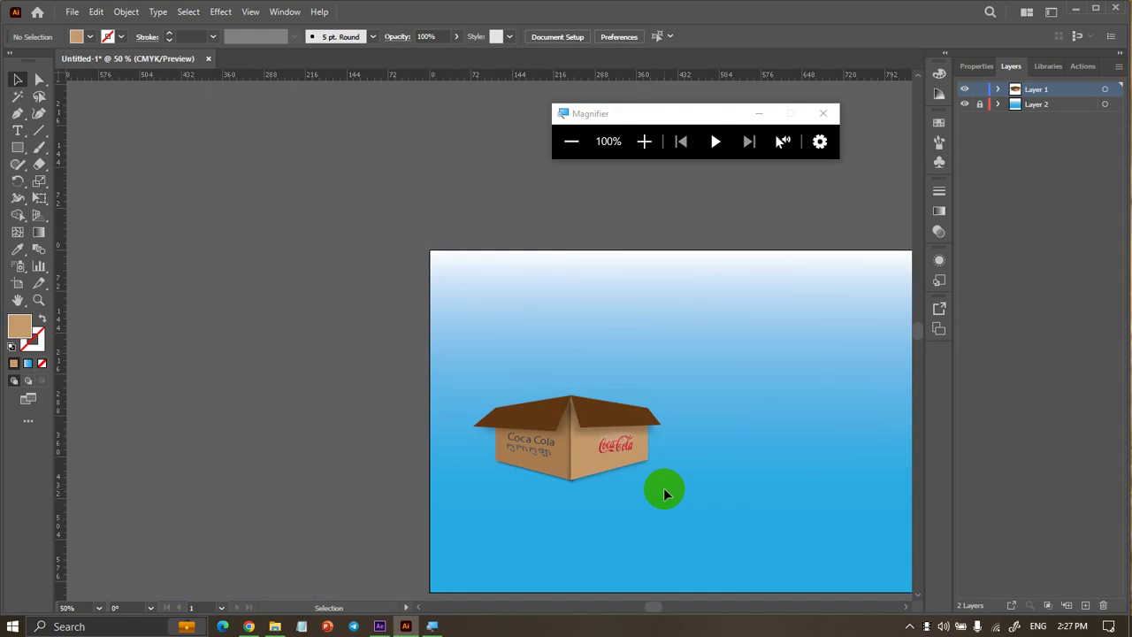
scroll(664, 488, "up", 1)
scroll(535, 521, "up", 1)
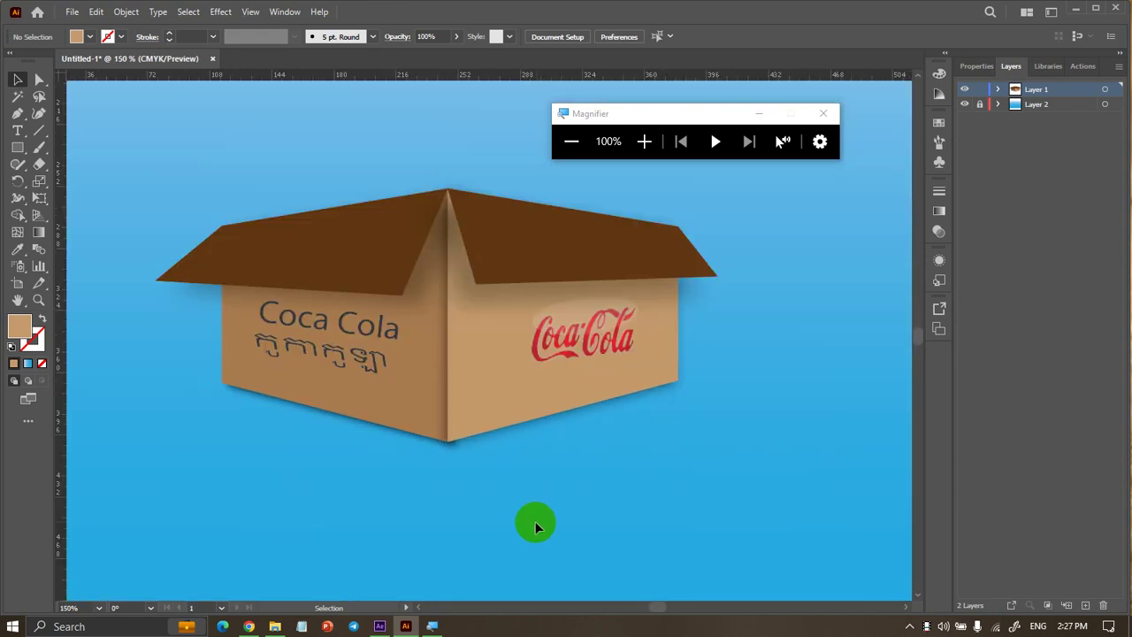
scroll(535, 521, "down", 1)
scroll(528, 527, "down", 2)
scroll(522, 532, "down", 1)
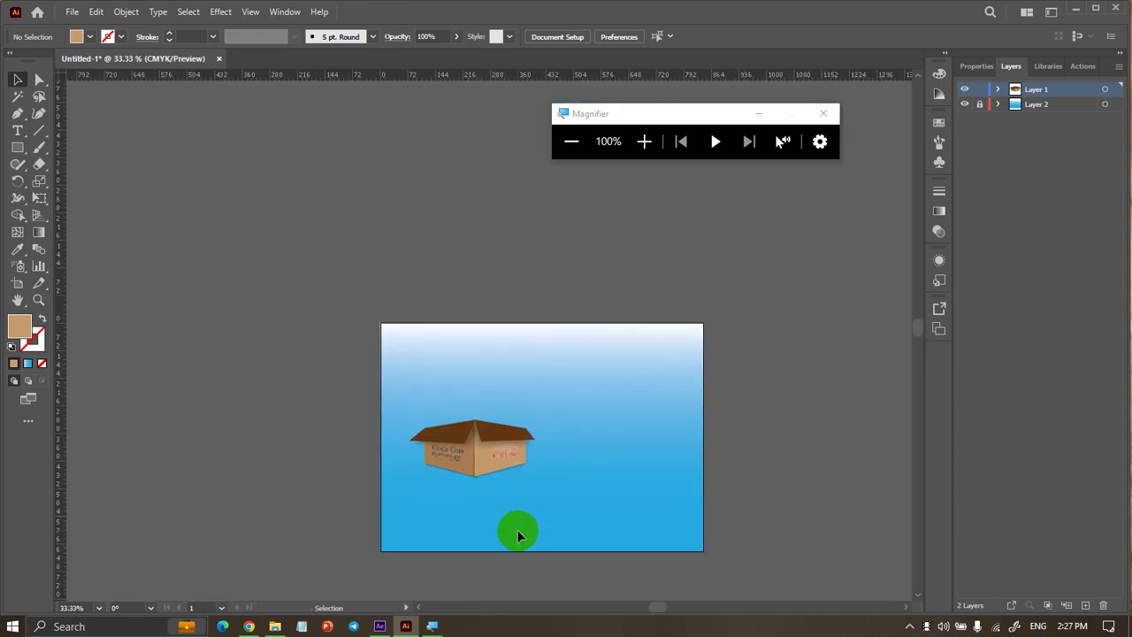
scroll(519, 535, "up", 3)
scroll(520, 535, "down", 2)
scroll(520, 535, "up", 1)
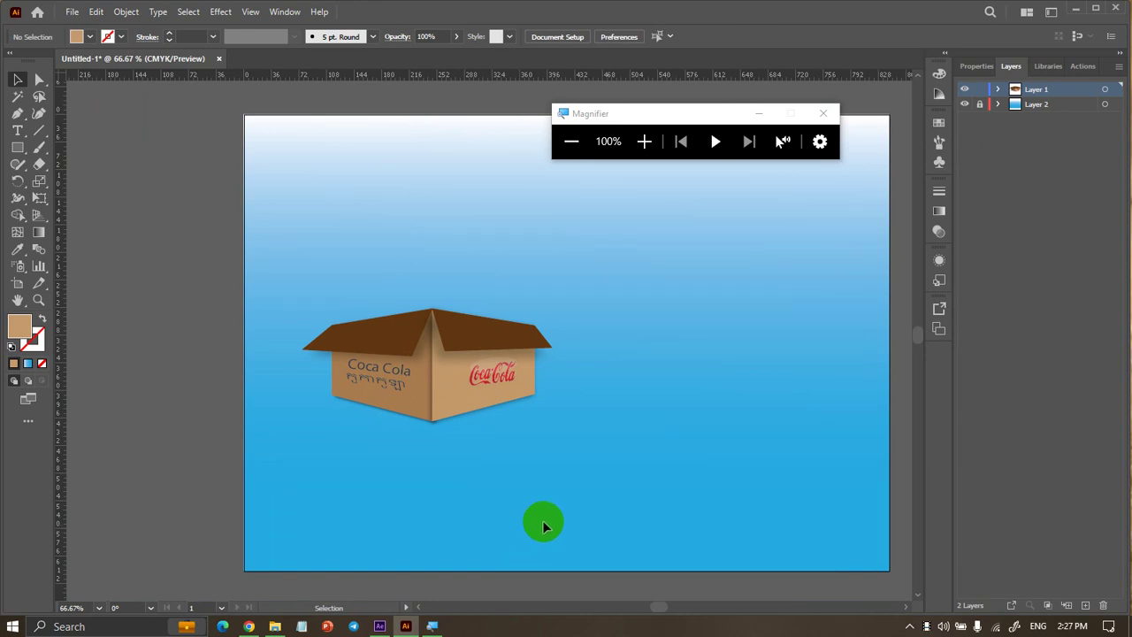
left_click_drag(282, 182, 579, 448)
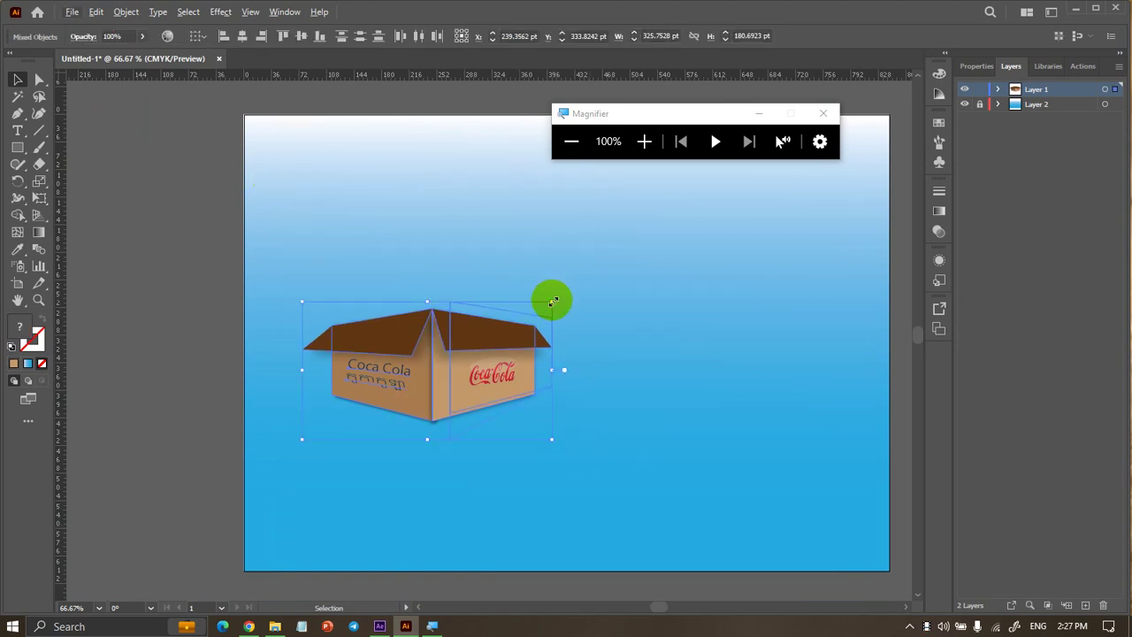
left_click_drag(552, 302, 602, 248)
left_click_drag(535, 310, 539, 300)
left_click(679, 318)
Shrink the box around its centre and shift it slightly left and down
scroll(503, 460, "up", 2)
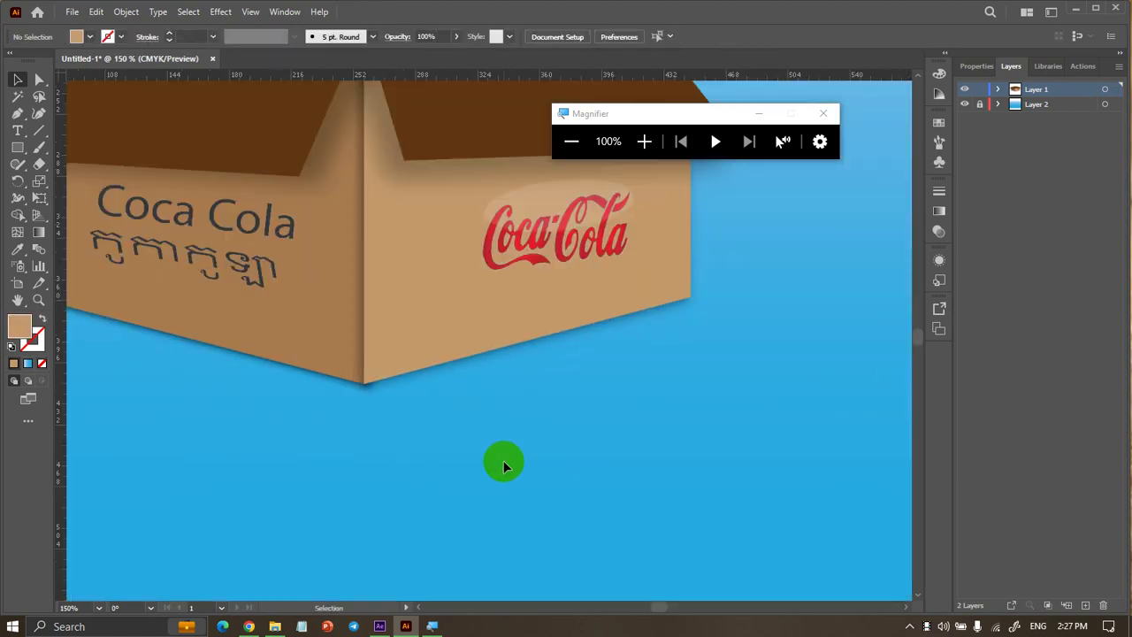
scroll(503, 460, "down", 2)
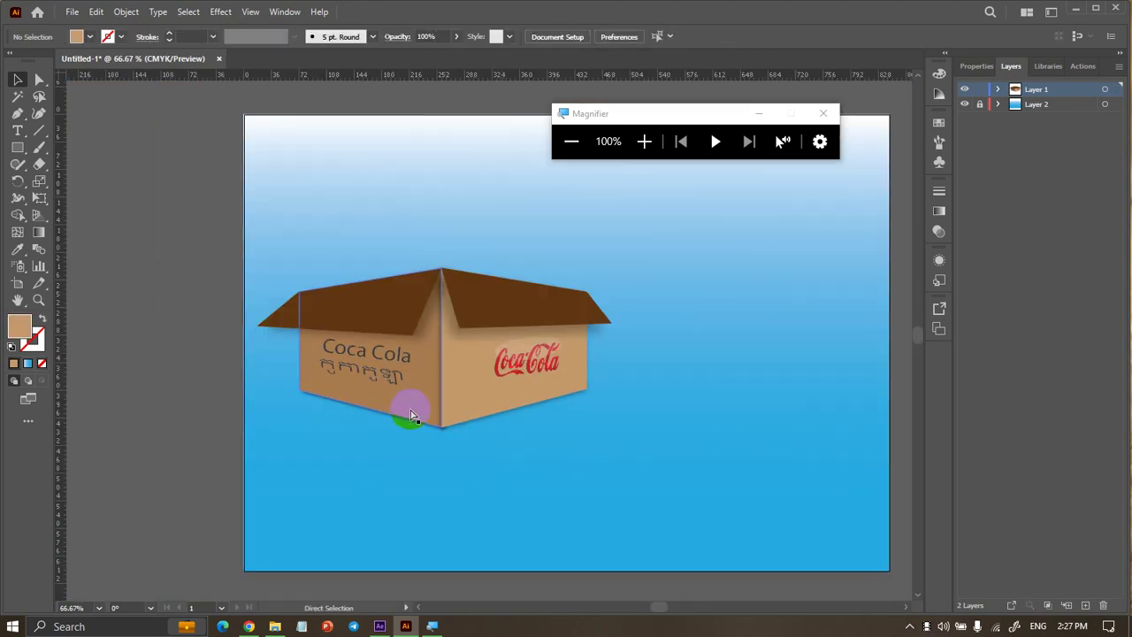
scroll(411, 415, "right", 3)
key("v")
left_click(511, 305)
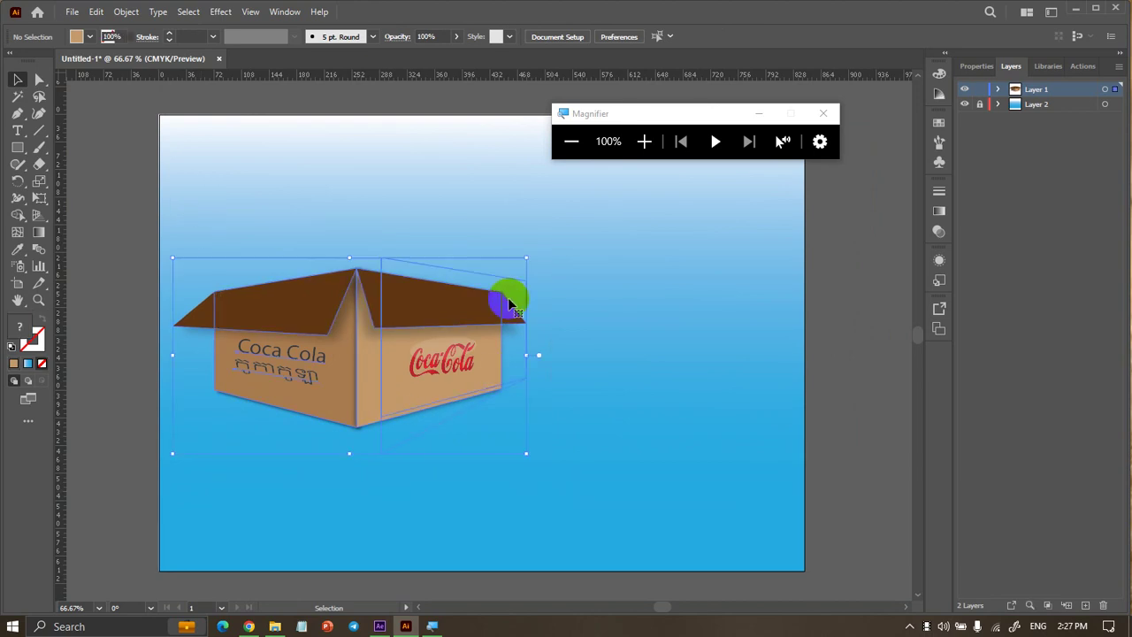
left_click_drag(524, 255, 519, 265)
left_click(562, 262)
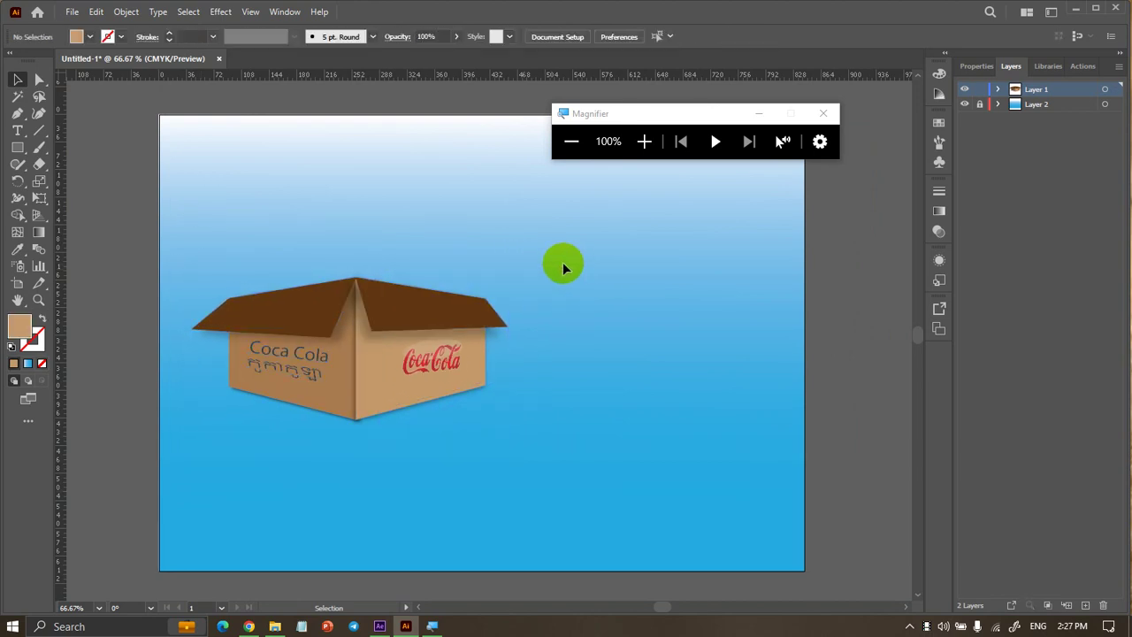
left_click_drag(313, 372, 324, 382)
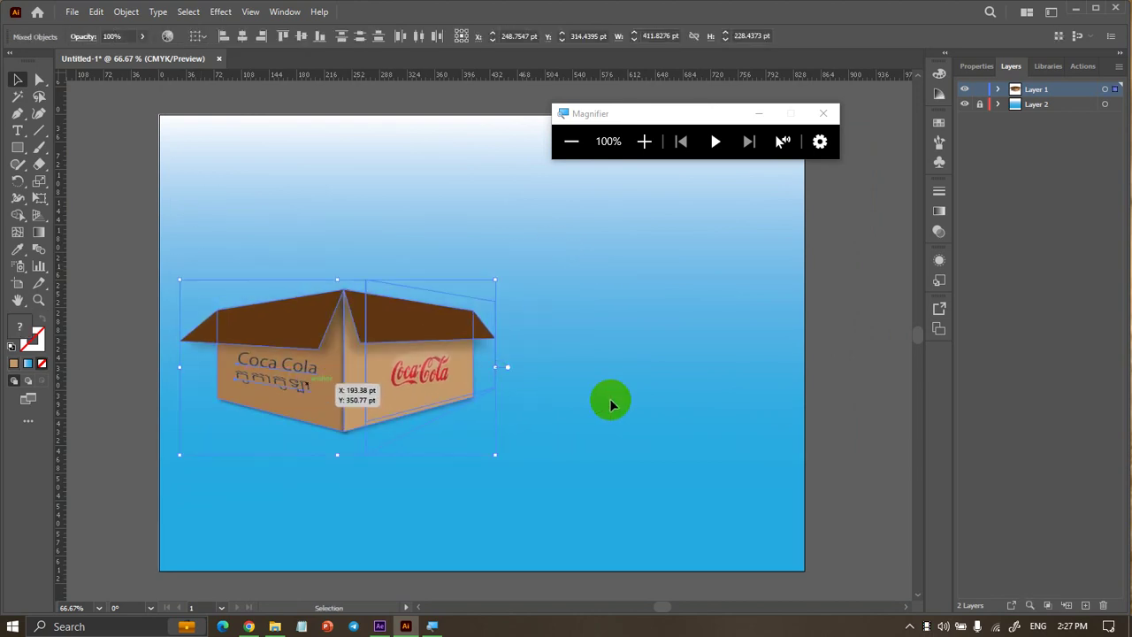
left_click(610, 400)
Scale the box down to about 377 × 209 pt and bring up the Star Tool flyout
scroll(625, 407, "up", 1)
scroll(620, 407, "down", 1)
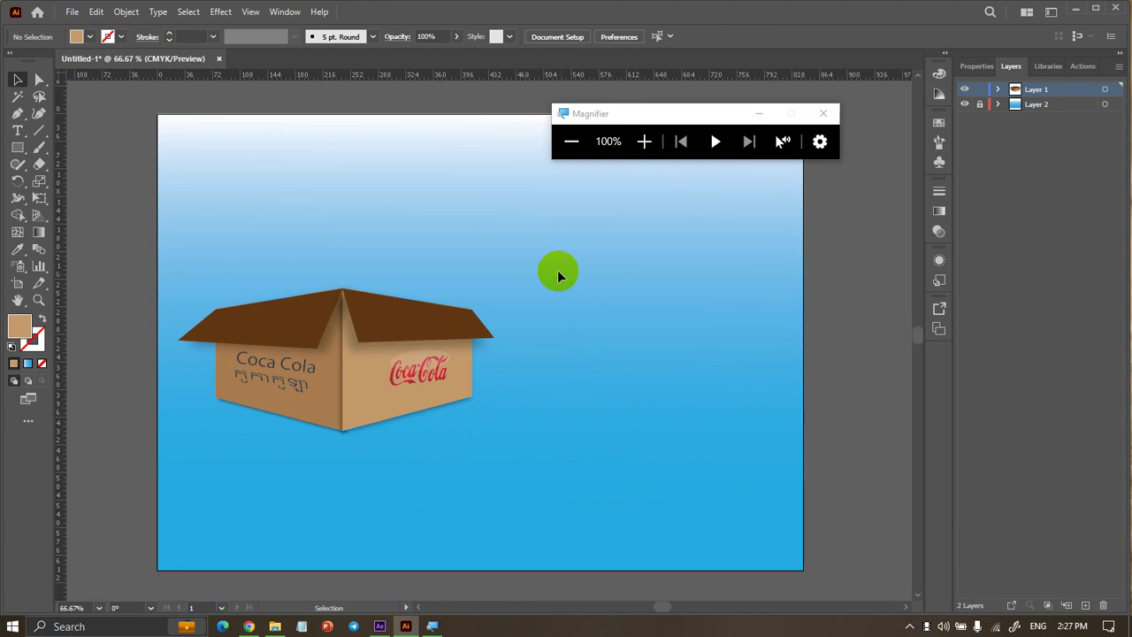
left_click_drag(215, 470, 292, 407)
left_click_drag(488, 276, 445, 319)
left_click(549, 293)
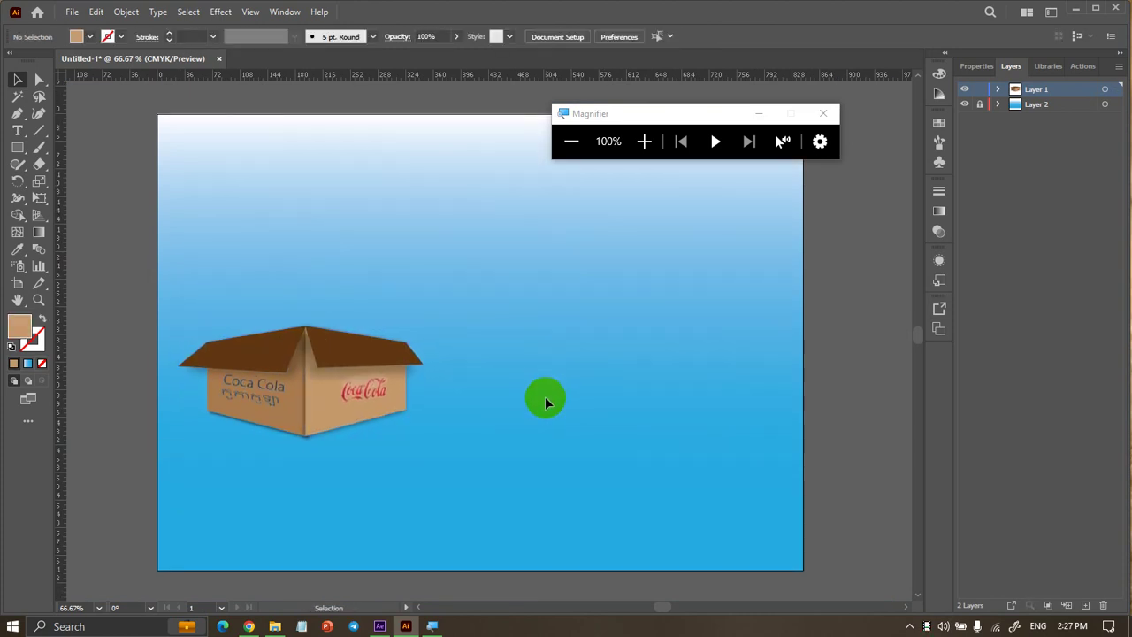
scroll(545, 397, "up", 1)
scroll(546, 397, "up", 1)
scroll(546, 397, "down", 1)
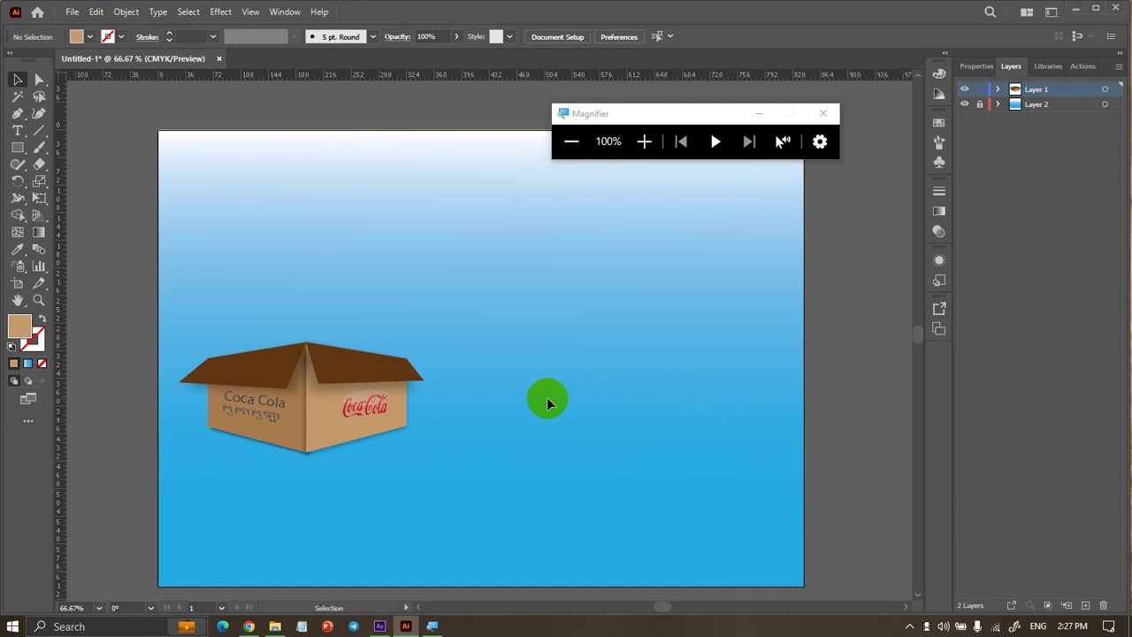
mouse_move(17, 147)
left_mouse_down()
mouse_move(47, 176)
mouse_move(53, 215)
left_mouse_up()
Create a 3-point star triangle, rotate it upward, enlarge it and fill it red
left_click(609, 337)
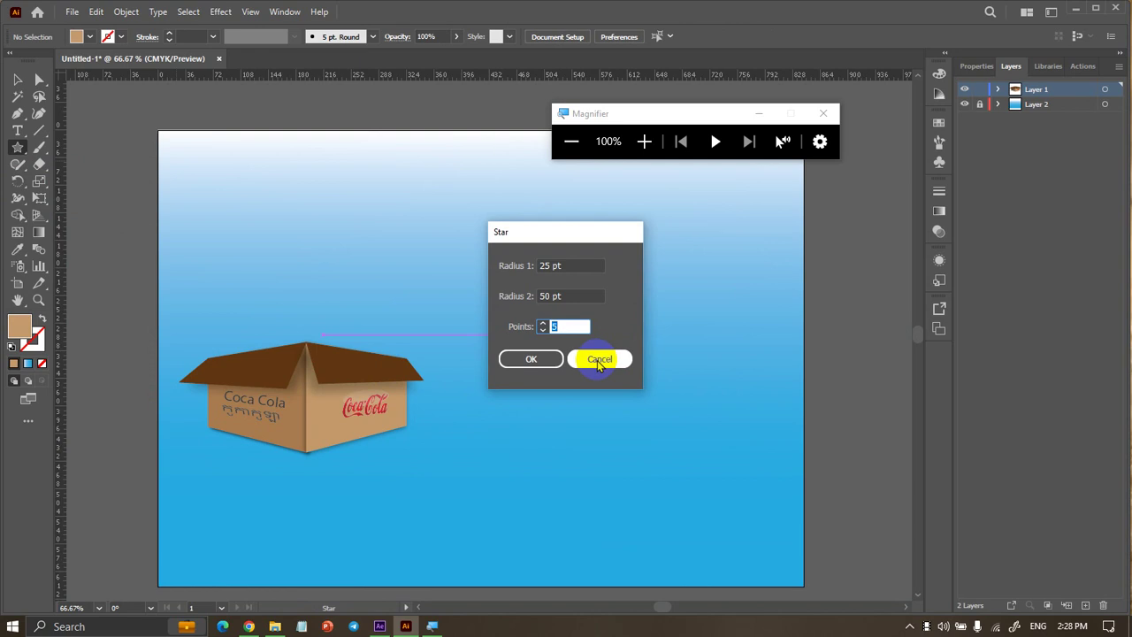
type("3")
left_click(537, 363)
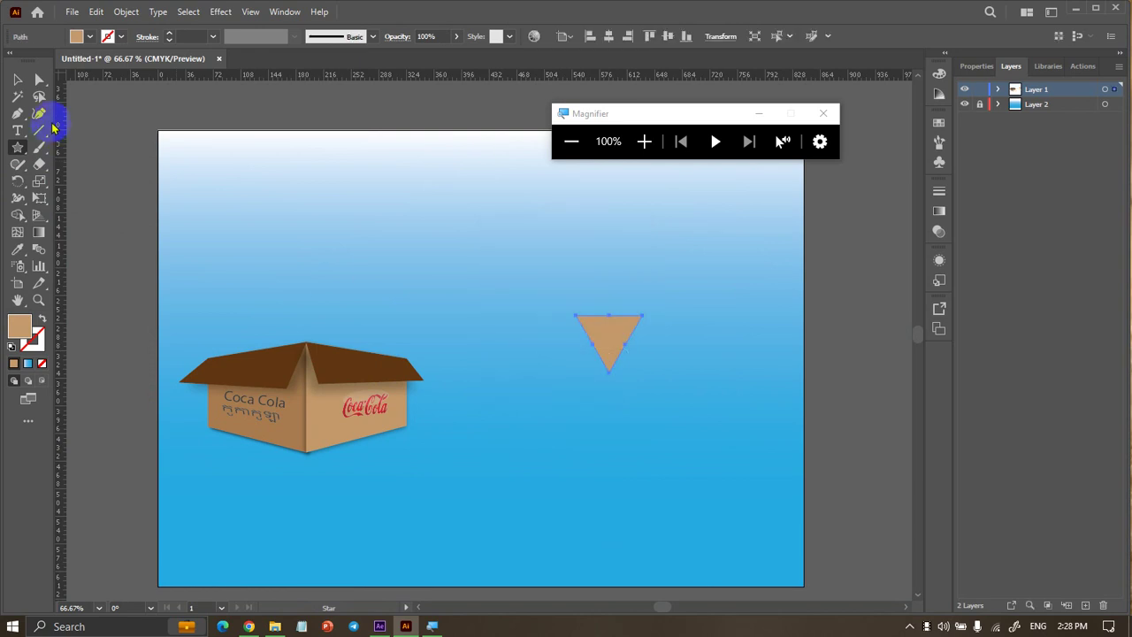
left_click(17, 79)
left_click_drag(571, 303, 699, 403)
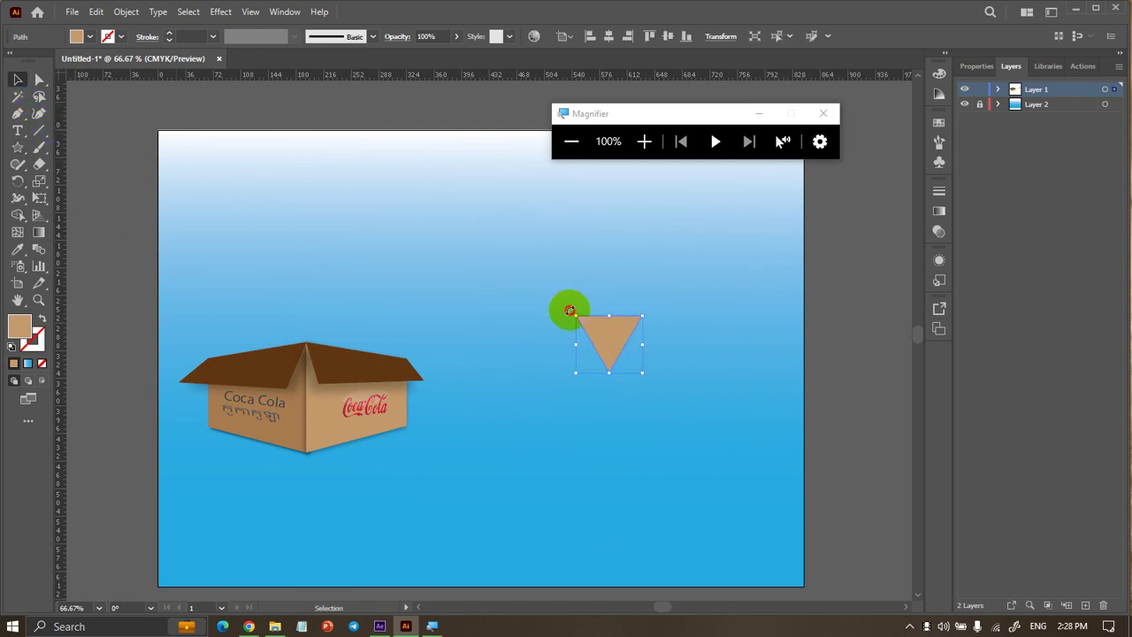
left_click_drag(643, 316, 746, 226)
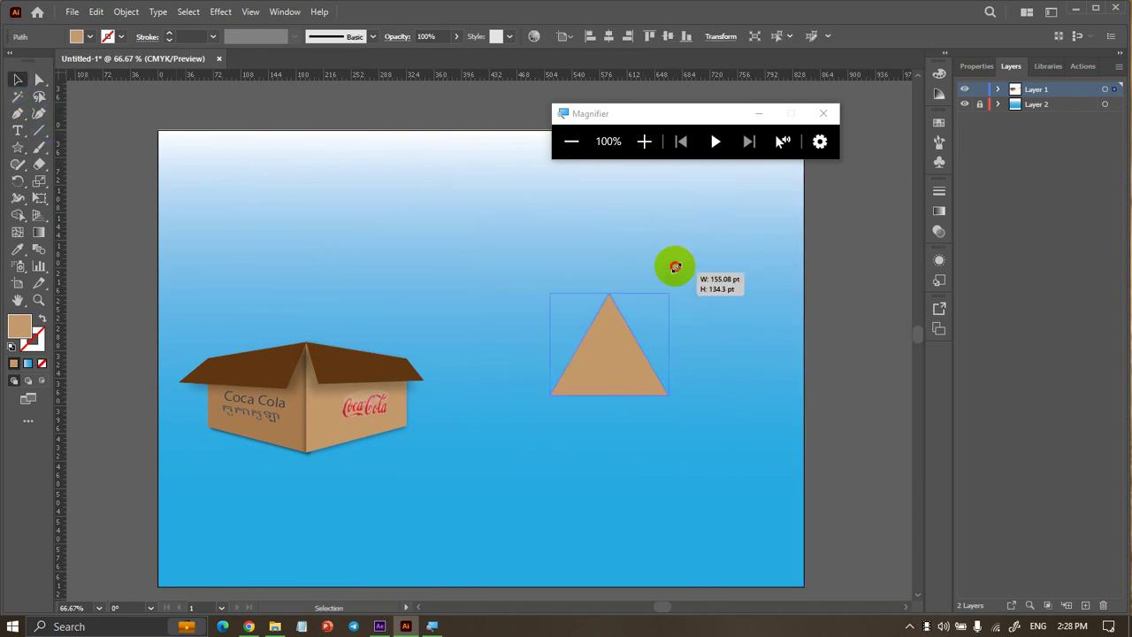
left_click(77, 36)
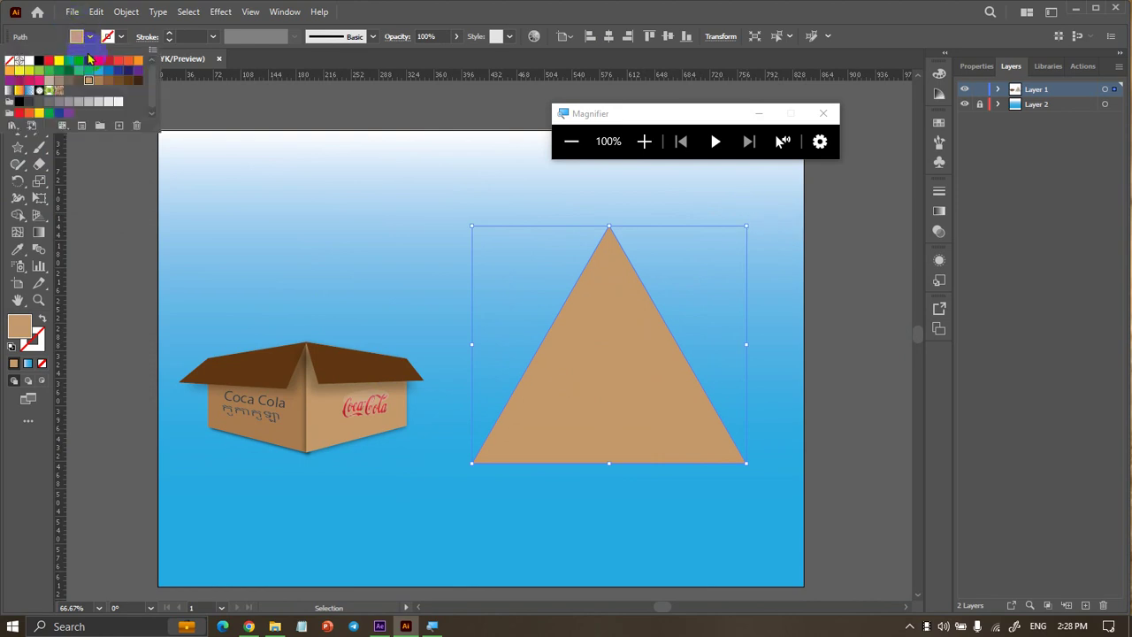
left_click(51, 61)
left_click(239, 158)
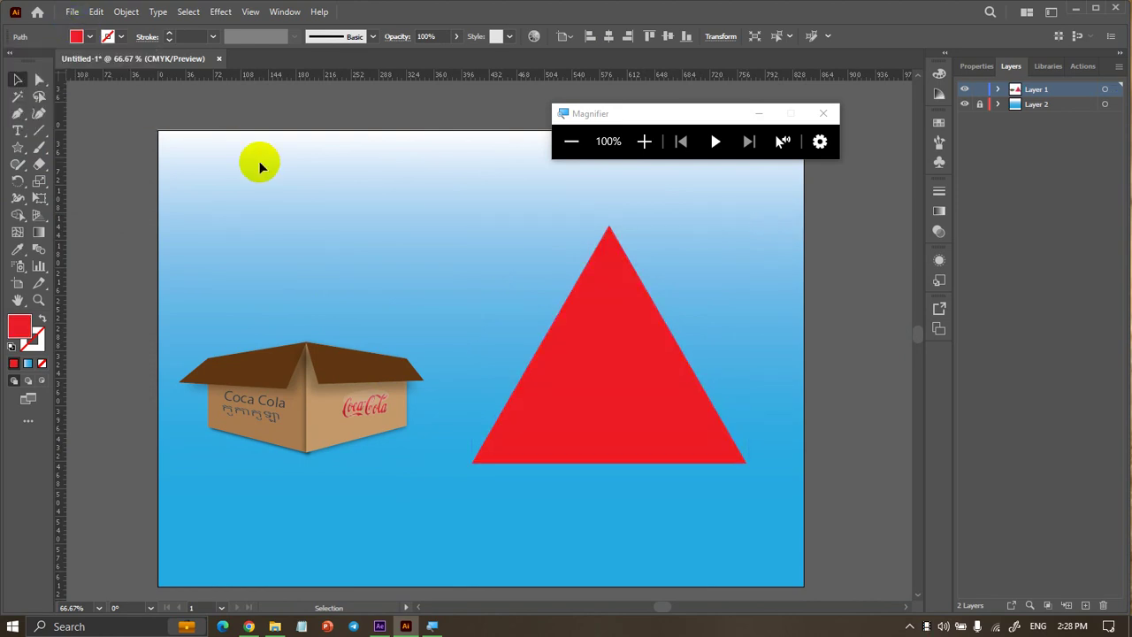
Stretch the red triangle taller and move it up on the artboard
scroll(668, 451, "up", 1)
scroll(637, 445, "down", 1)
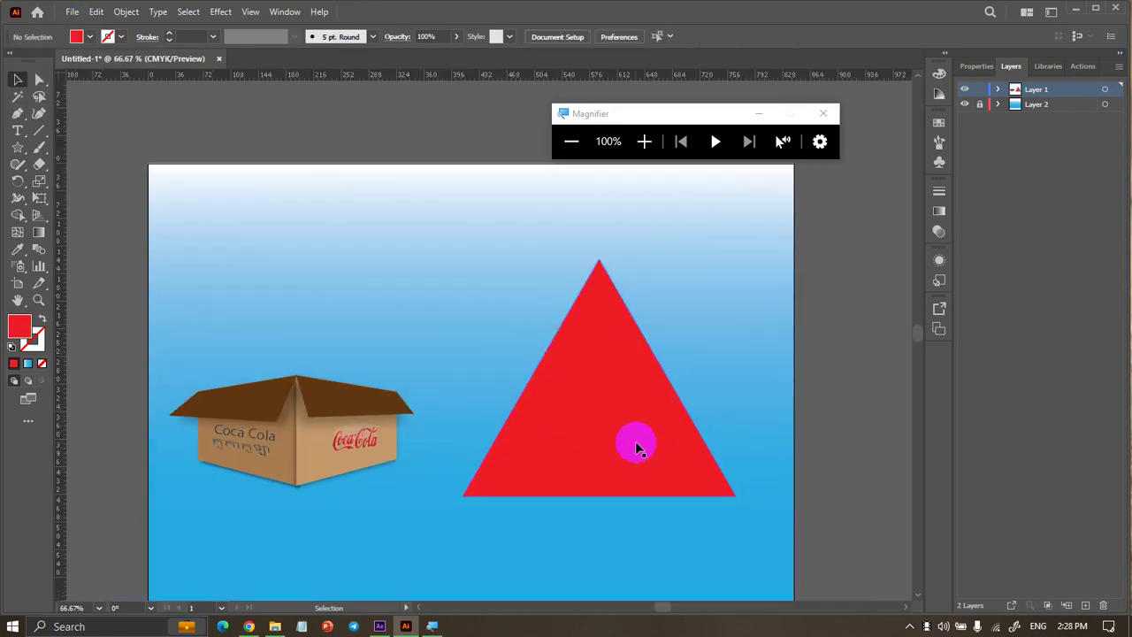
left_click(619, 412)
left_click_drag(614, 486, 600, 547)
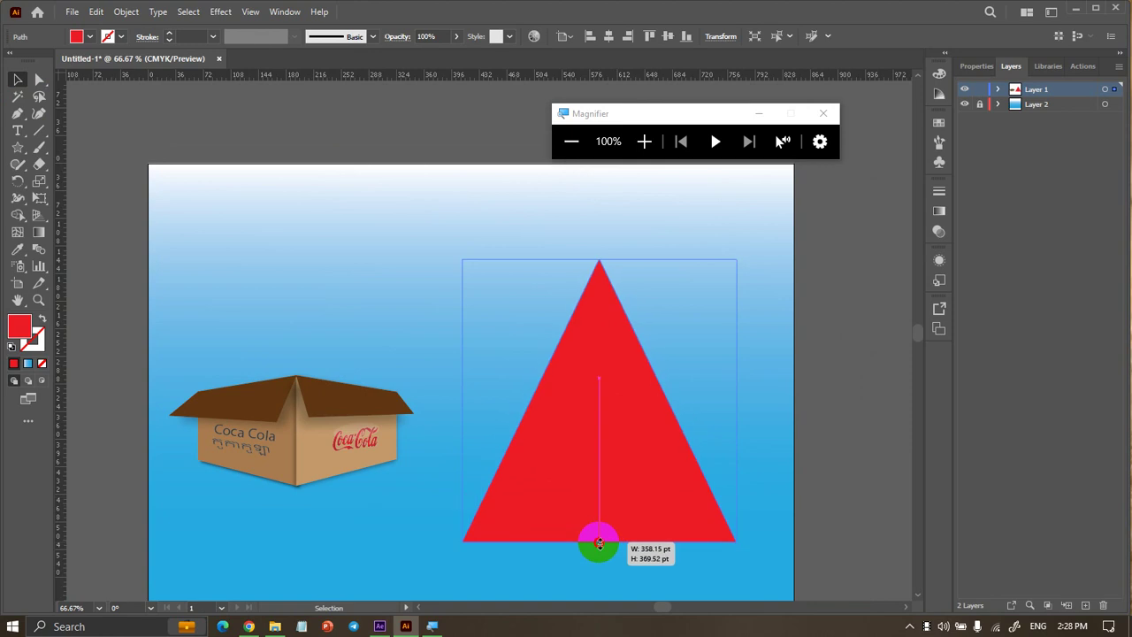
left_click_drag(603, 475, 602, 423)
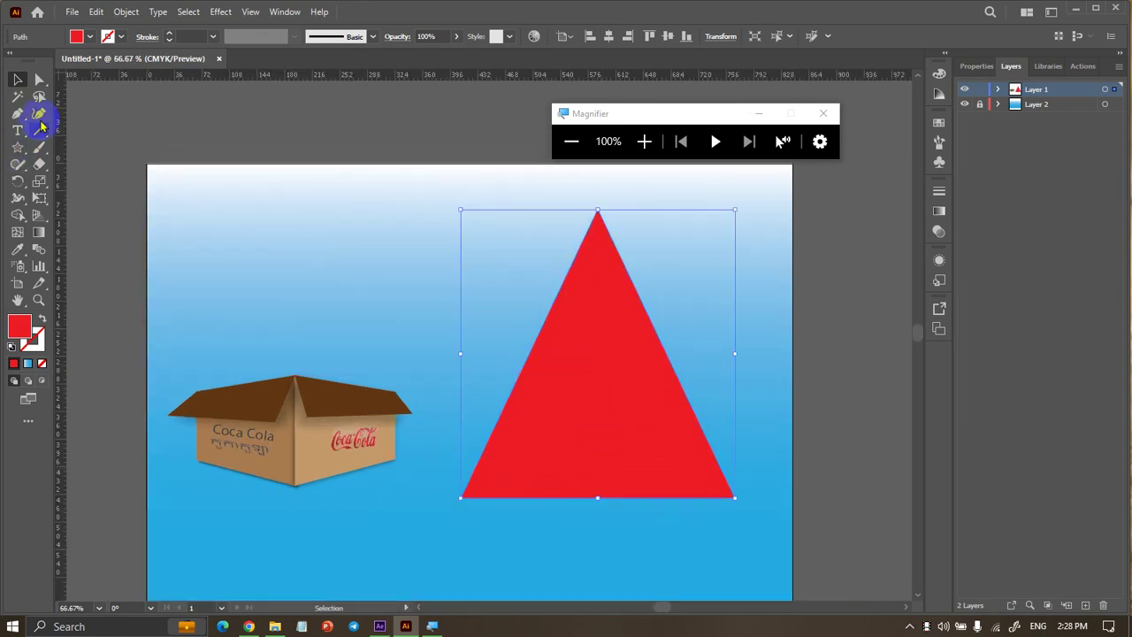
Round the triangle's apex and both bottom corners to about 22.75 pt radius
left_click(39, 78)
left_click(599, 221)
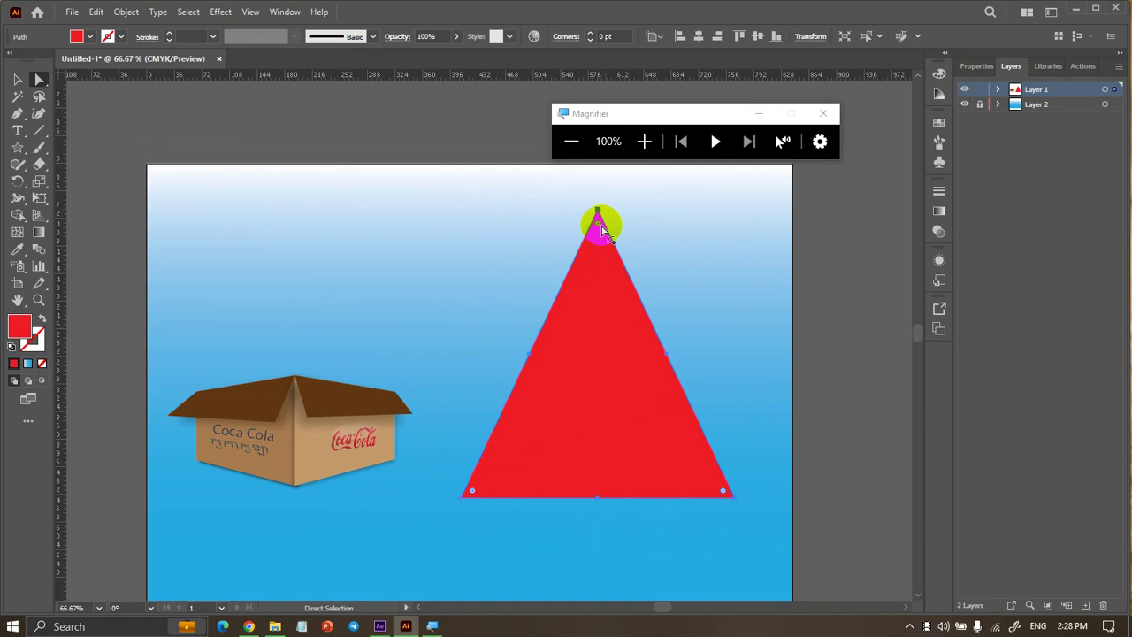
left_click_drag(598, 224, 595, 235)
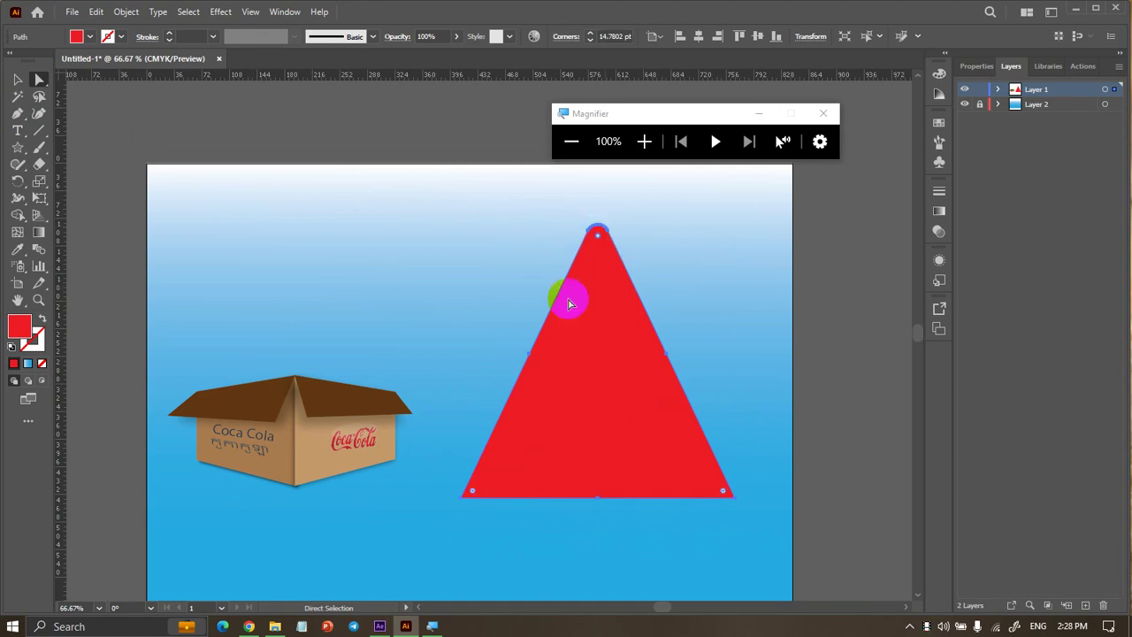
left_click(475, 497)
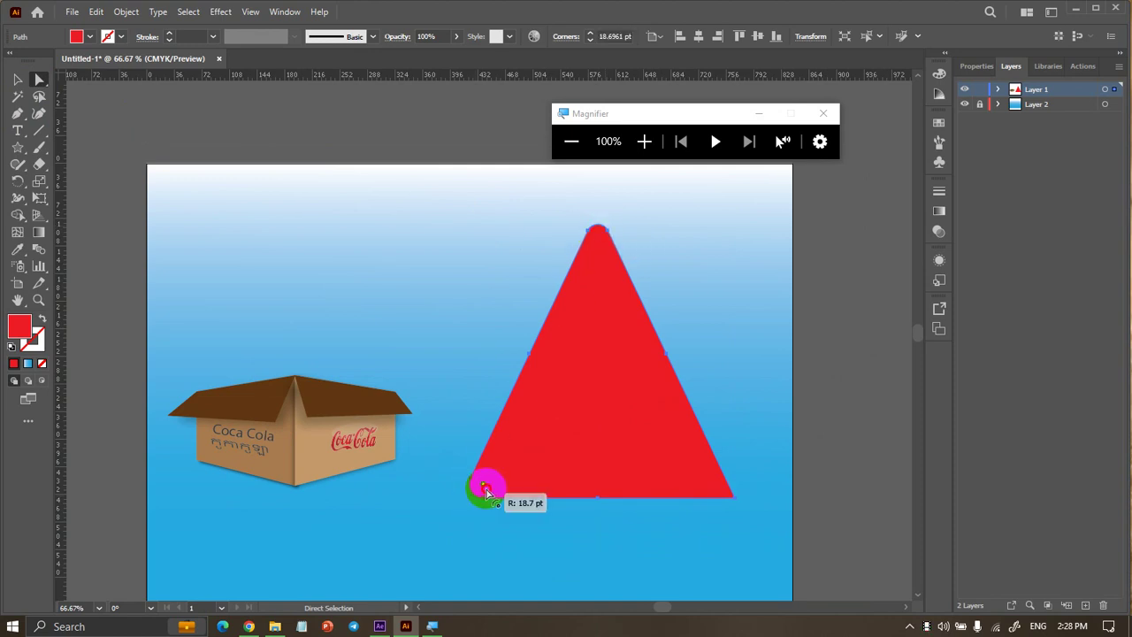
left_click_drag(474, 497, 487, 486)
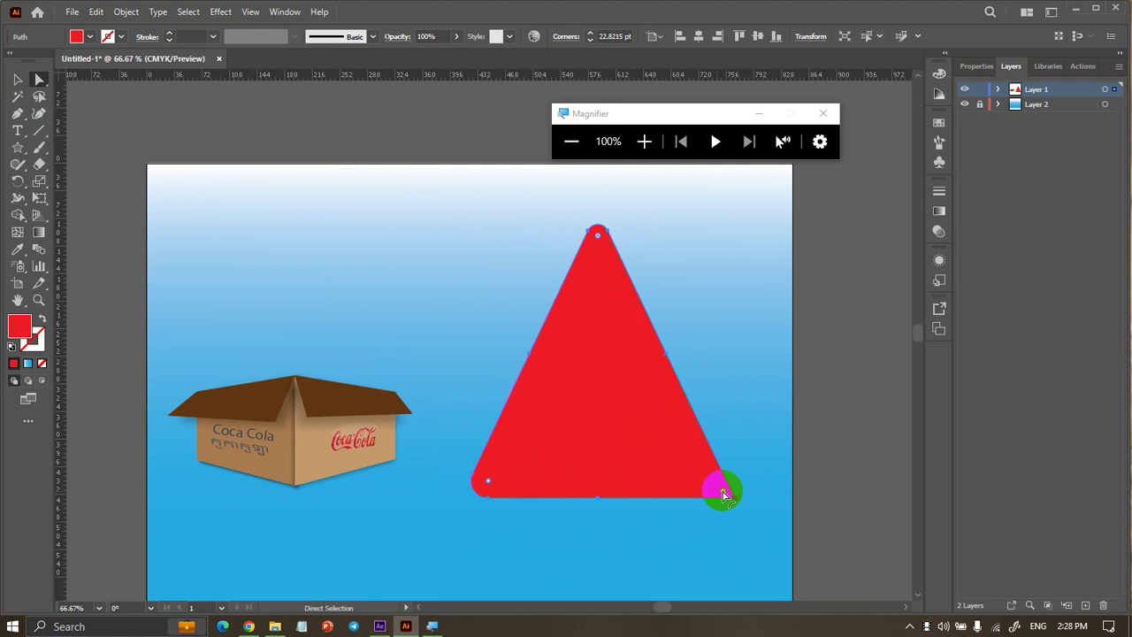
left_click_drag(724, 492, 705, 496)
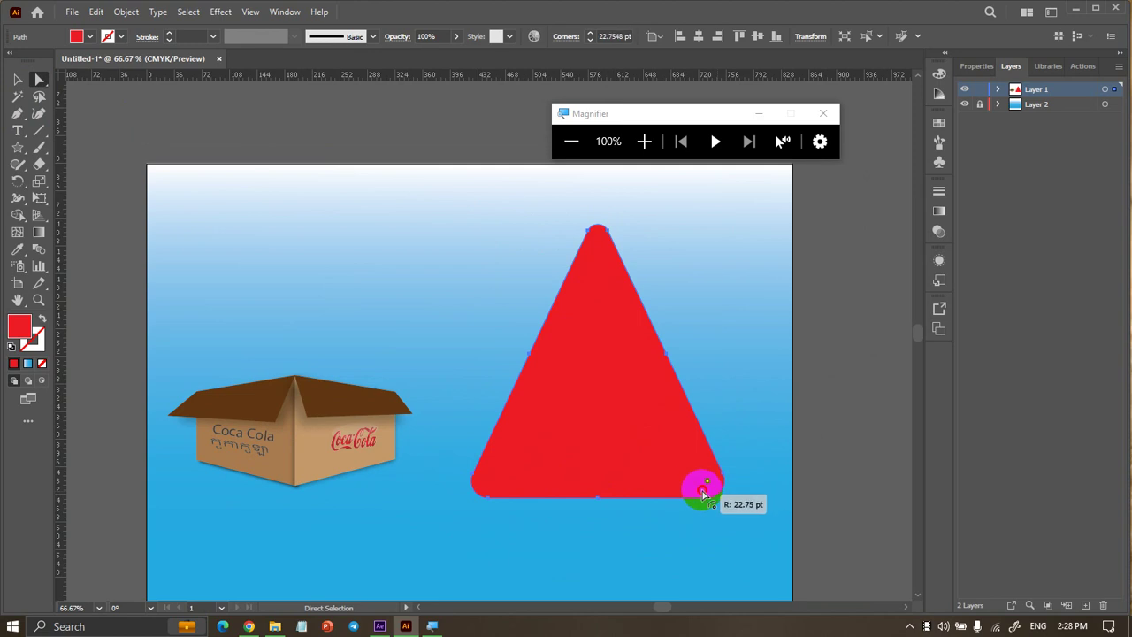
left_click(17, 79)
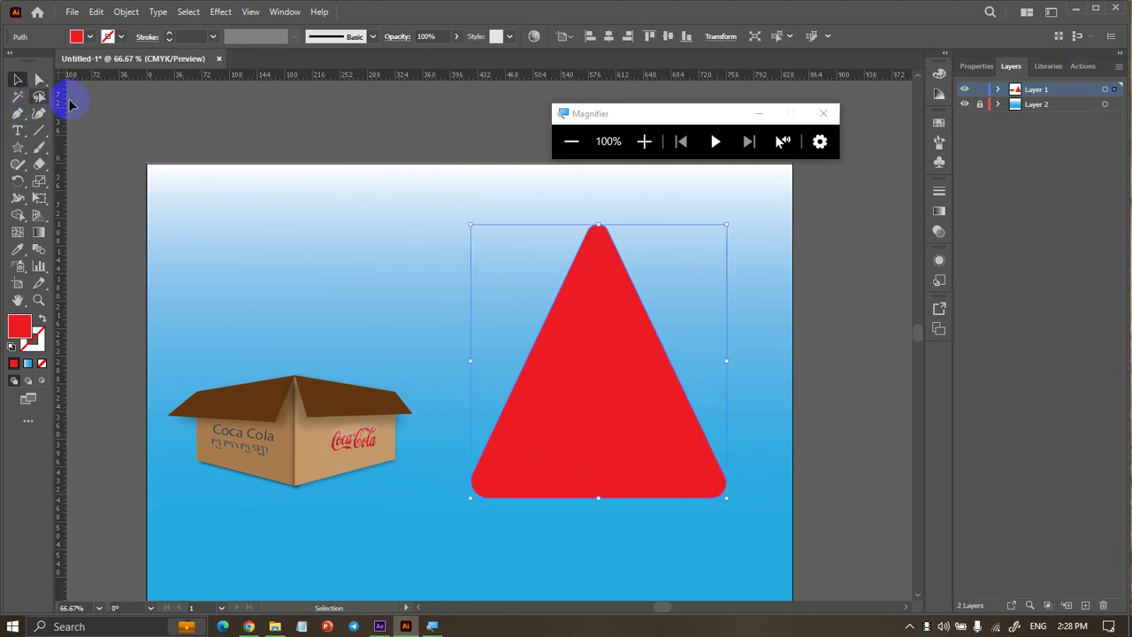
left_click(194, 214)
Reposition the red triangle and place a duplicate slightly higher over it
scroll(194, 214, "down", 1)
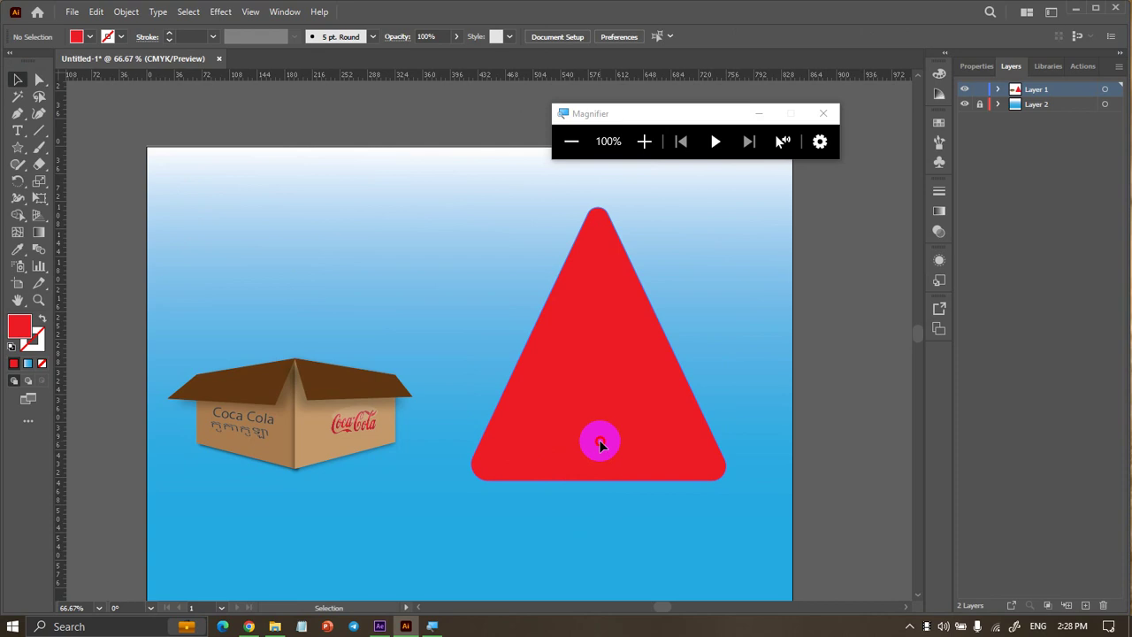
left_click_drag(599, 442, 591, 430)
left_click(742, 541)
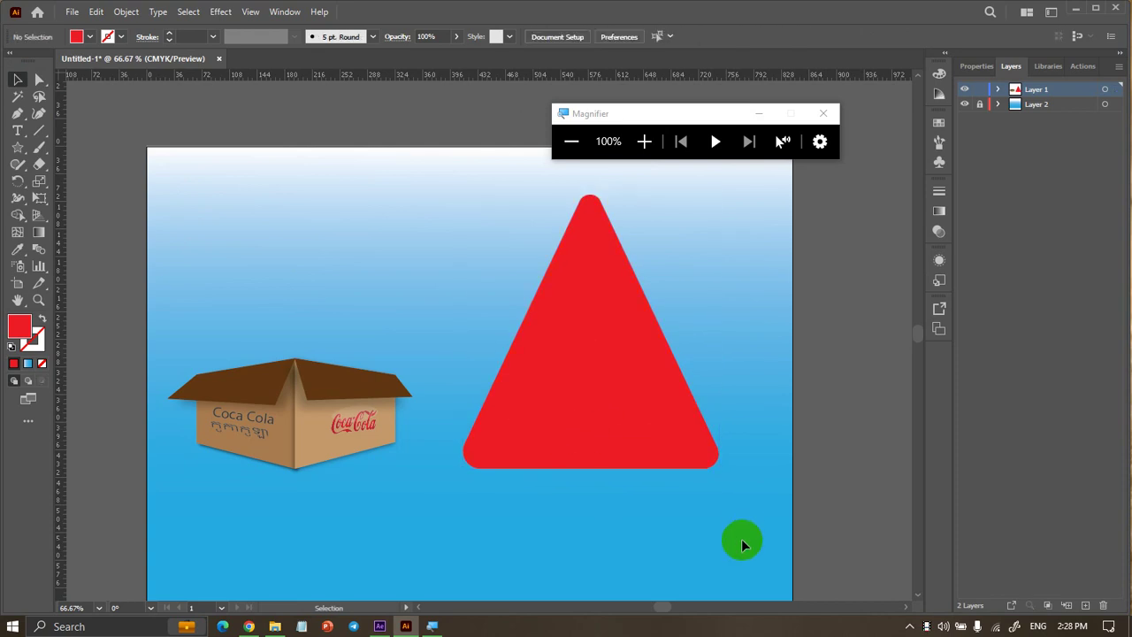
left_click(603, 401)
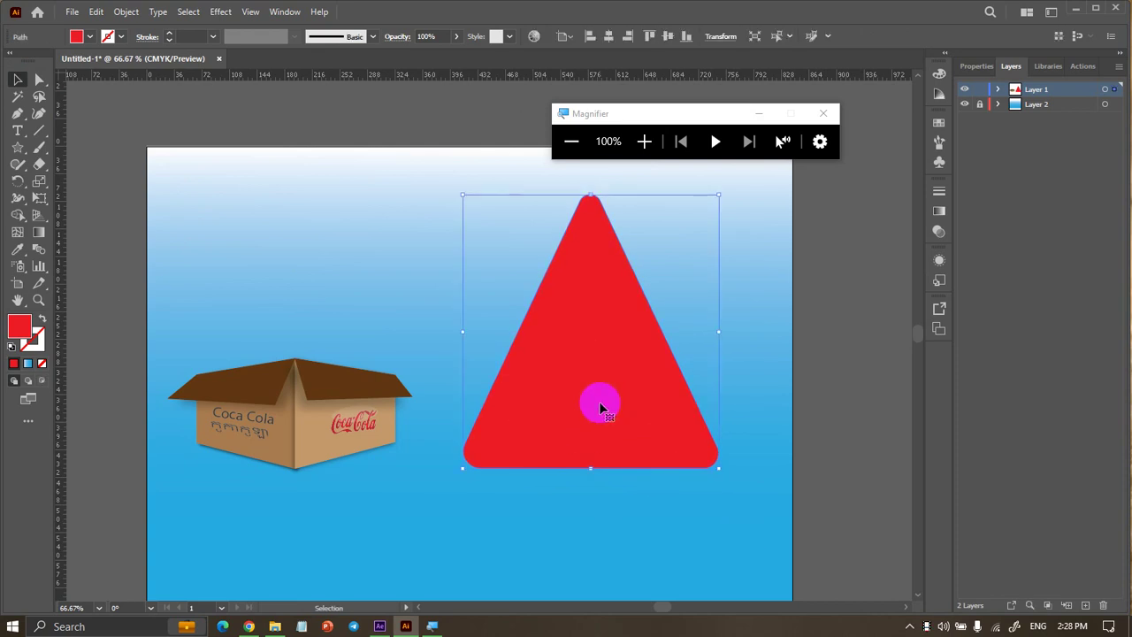
left_click(578, 378)
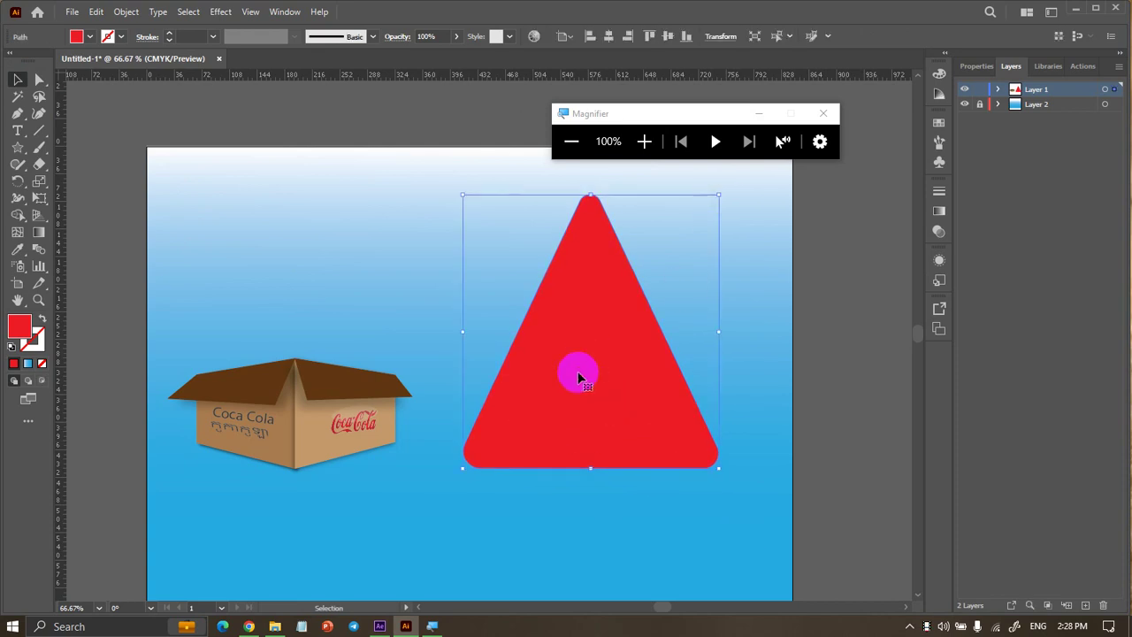
left_click_drag(578, 377, 580, 428)
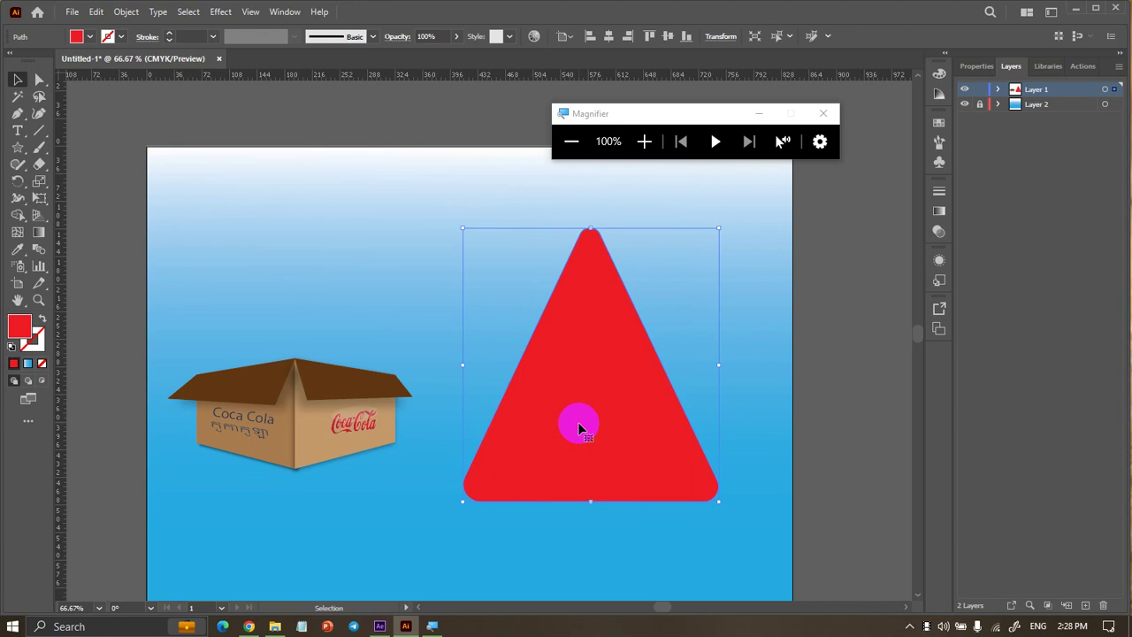
key("a")
key("v")
left_click_drag(590, 459, 591, 429)
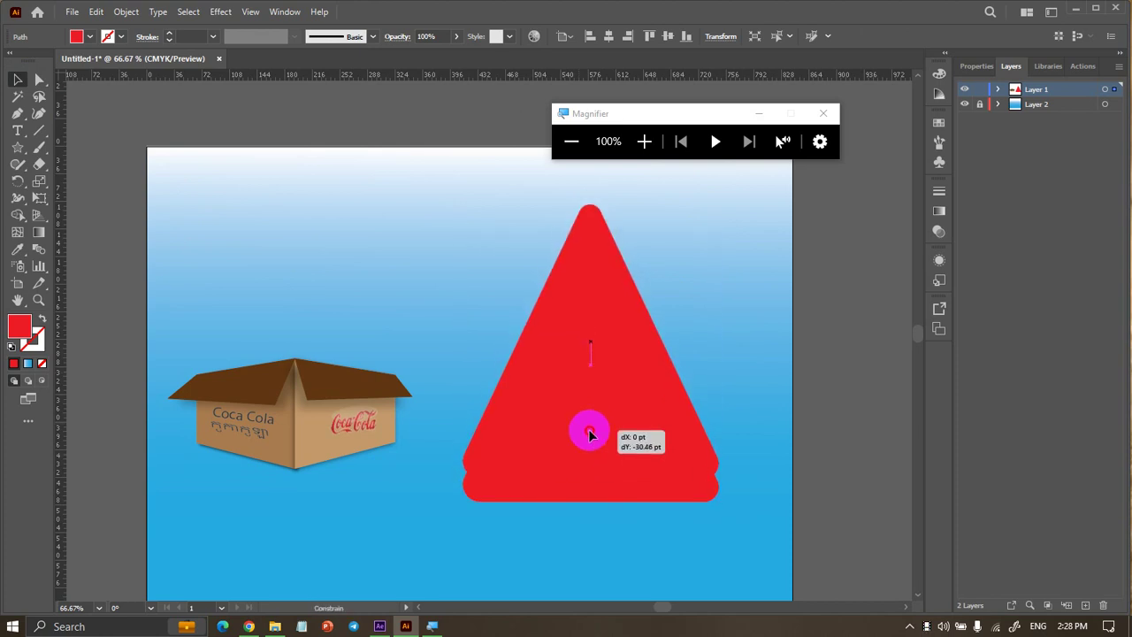
left_click(492, 383)
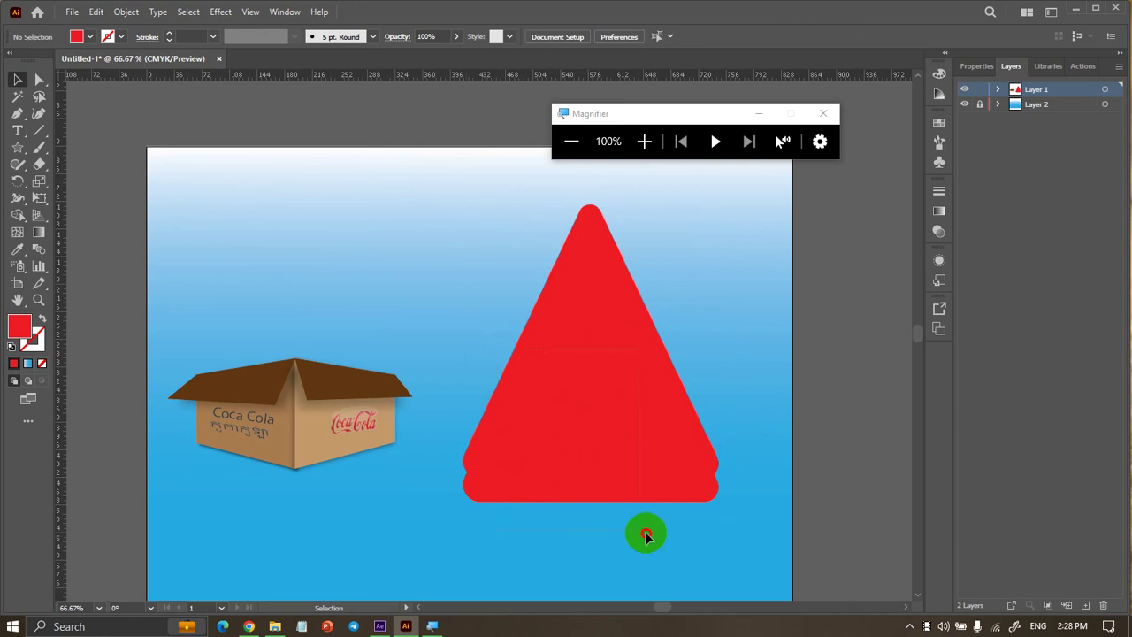
Raise the upper triangle and split the strip between the triangles into its own piece with Shape Builder
key("ctrl+a")
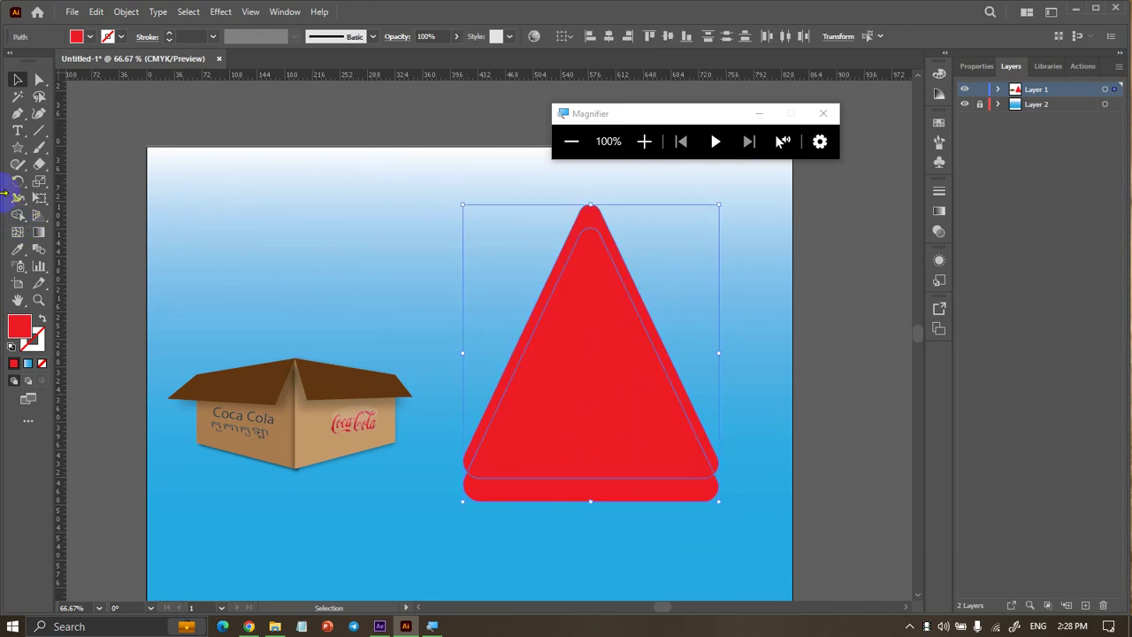
left_click(18, 215)
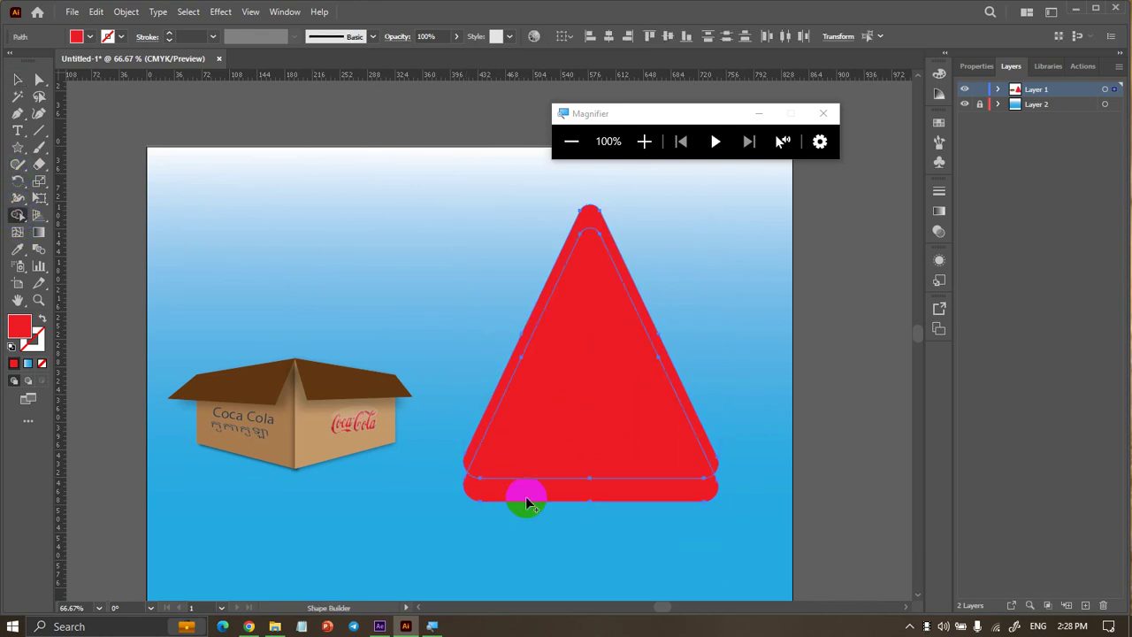
left_click(18, 80)
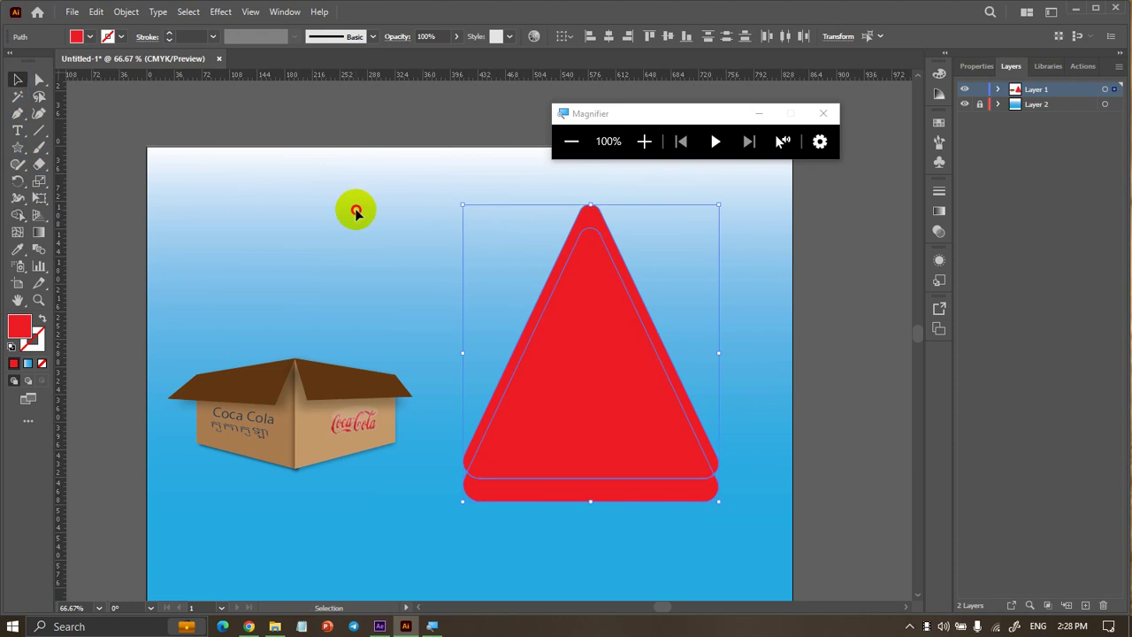
left_click_drag(587, 396, 591, 373)
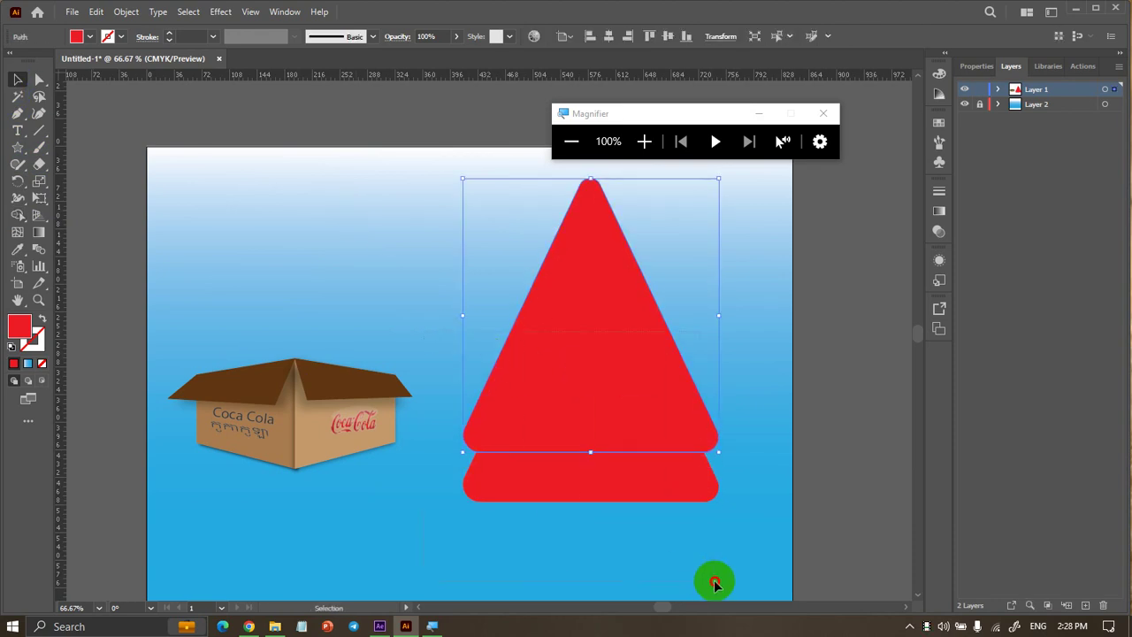
left_click(503, 508)
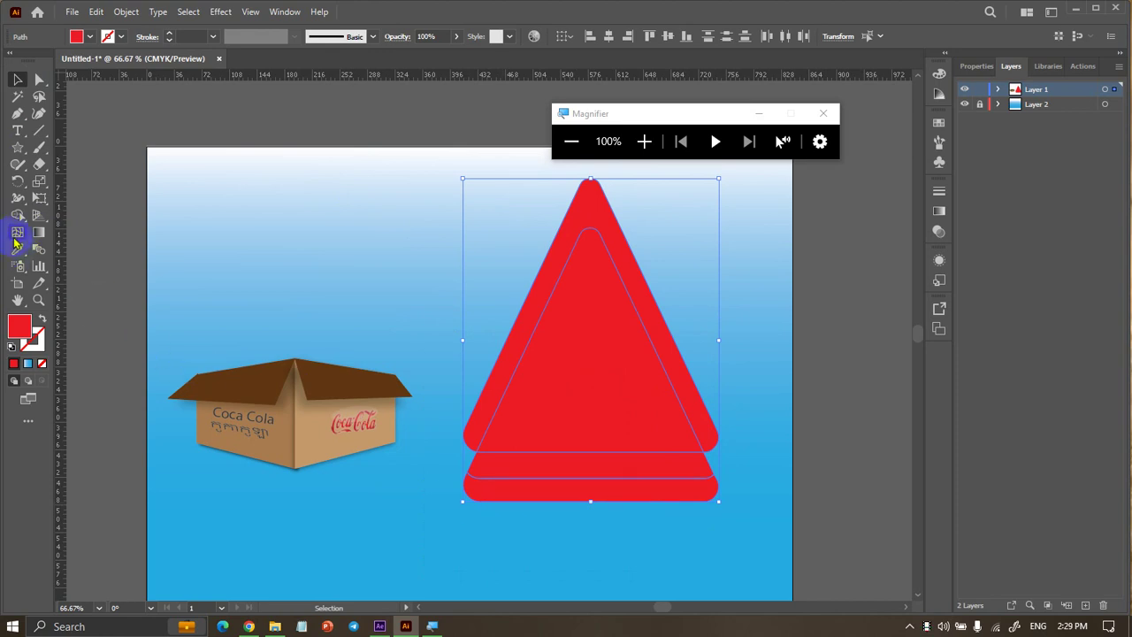
left_click(17, 215)
left_click(548, 467)
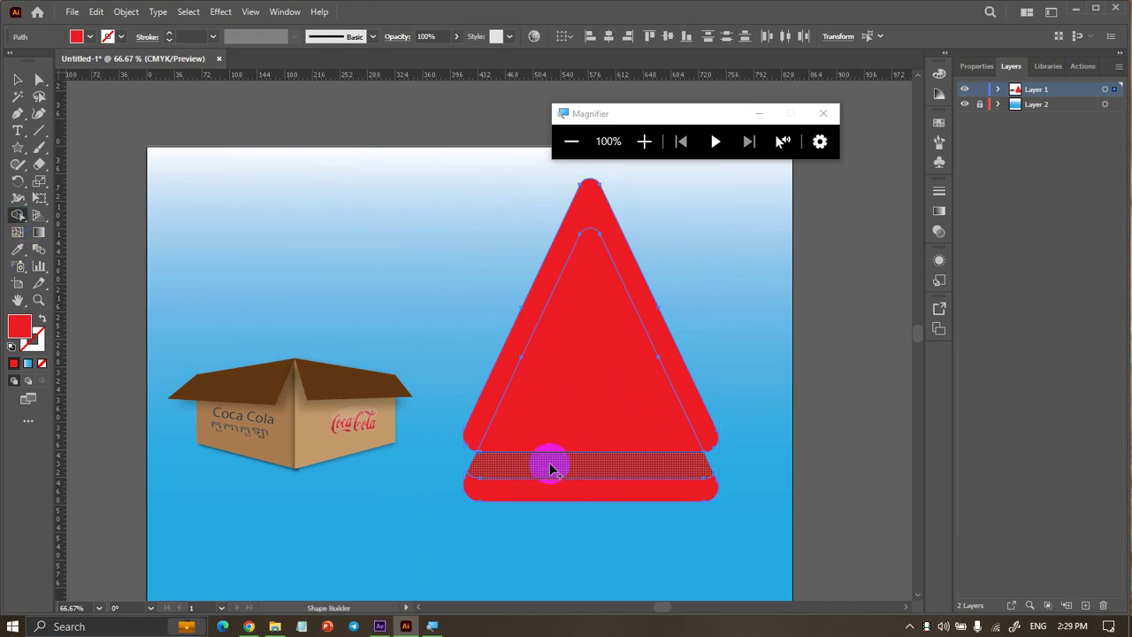
left_click(17, 80)
left_click(366, 232)
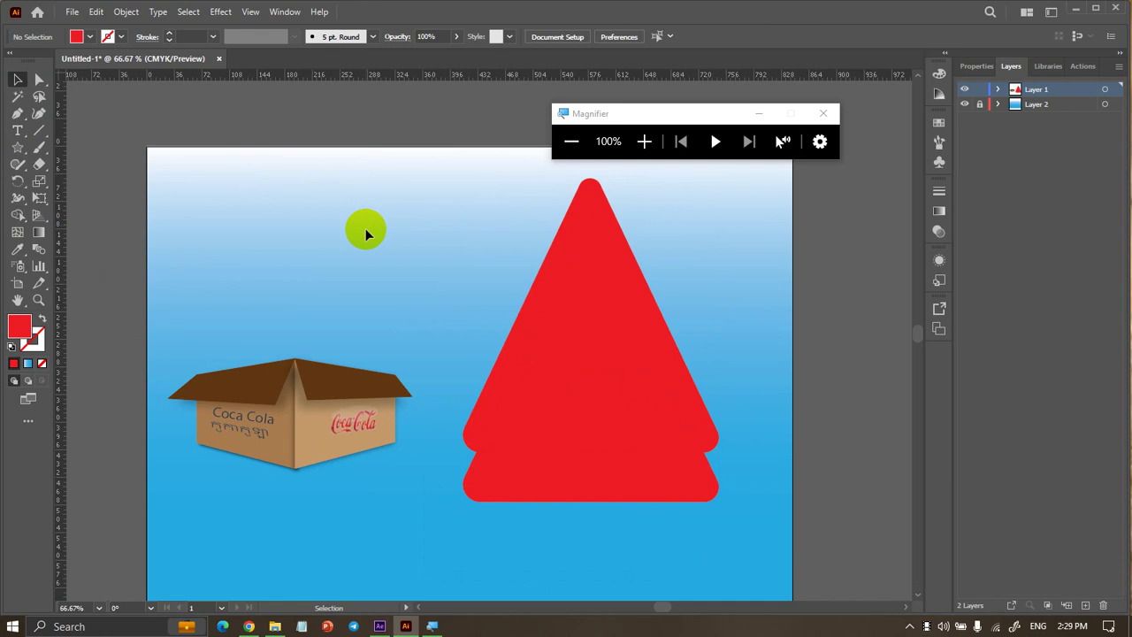
Nudge the upper rounded triangle up, then select it alone and shrink it toward its base
left_click(607, 382)
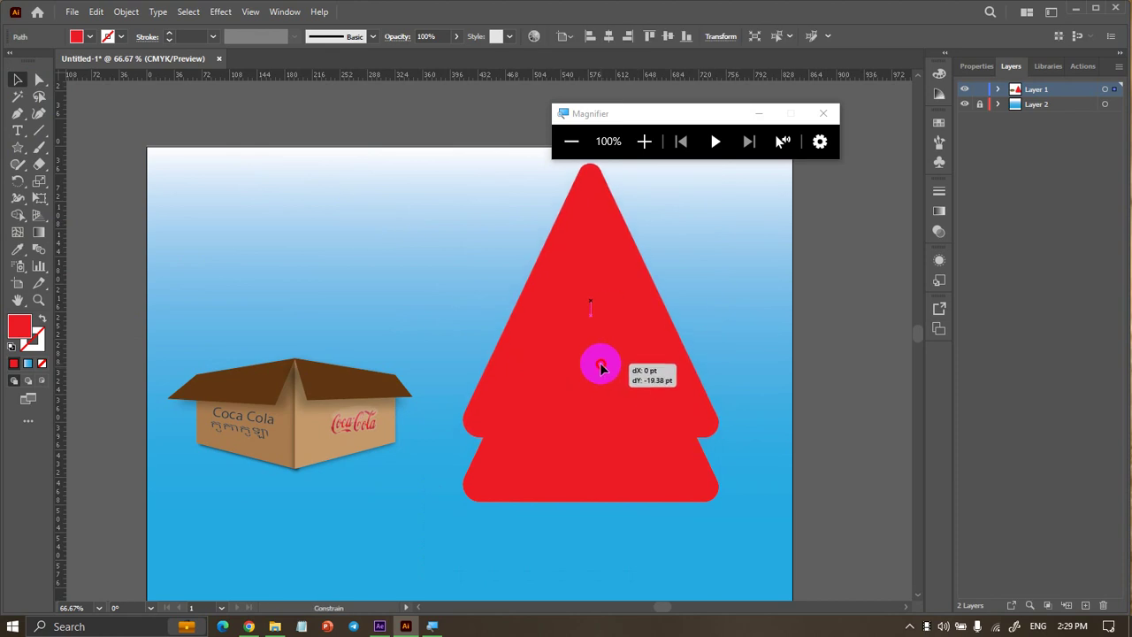
left_click_drag(607, 382, 605, 367)
key("ctrl+a")
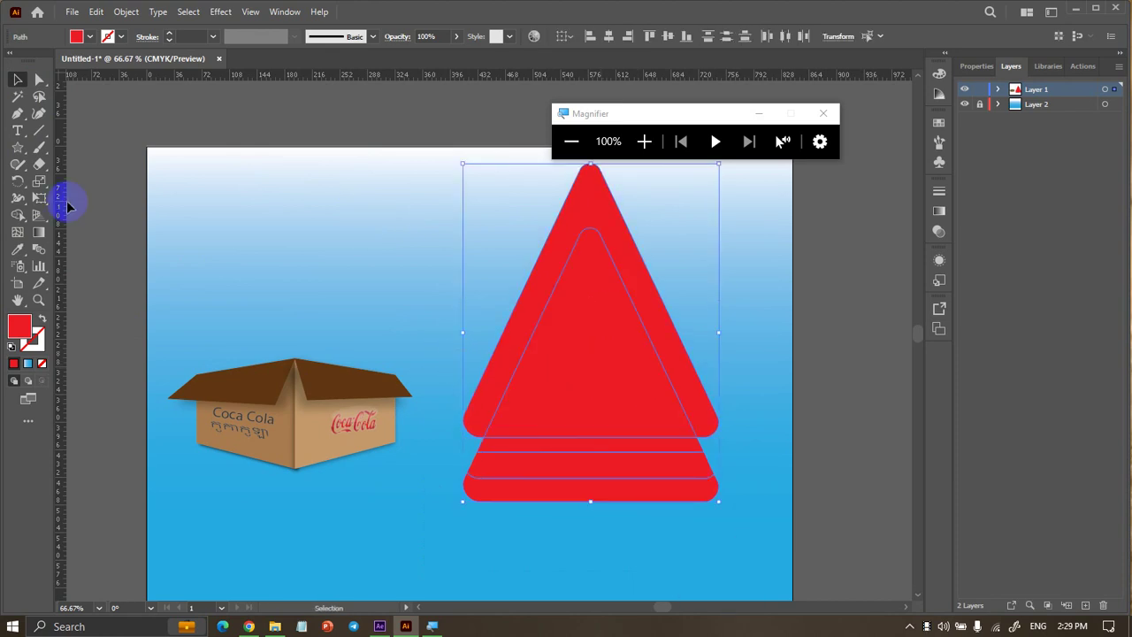
left_click(20, 80)
left_click(594, 183)
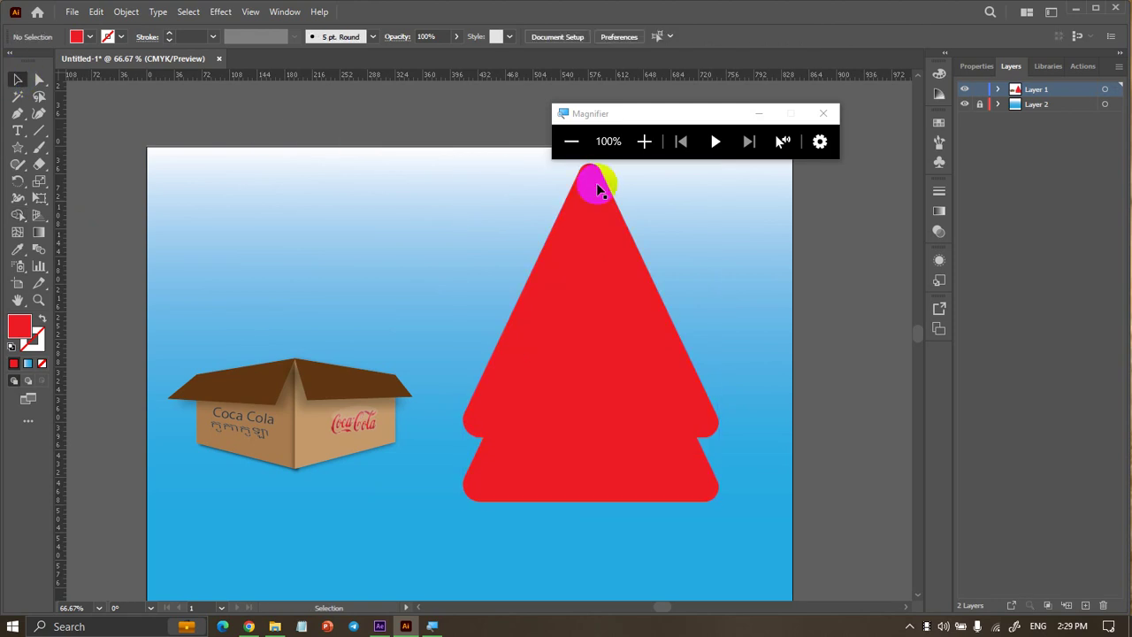
key("ctrl+z")
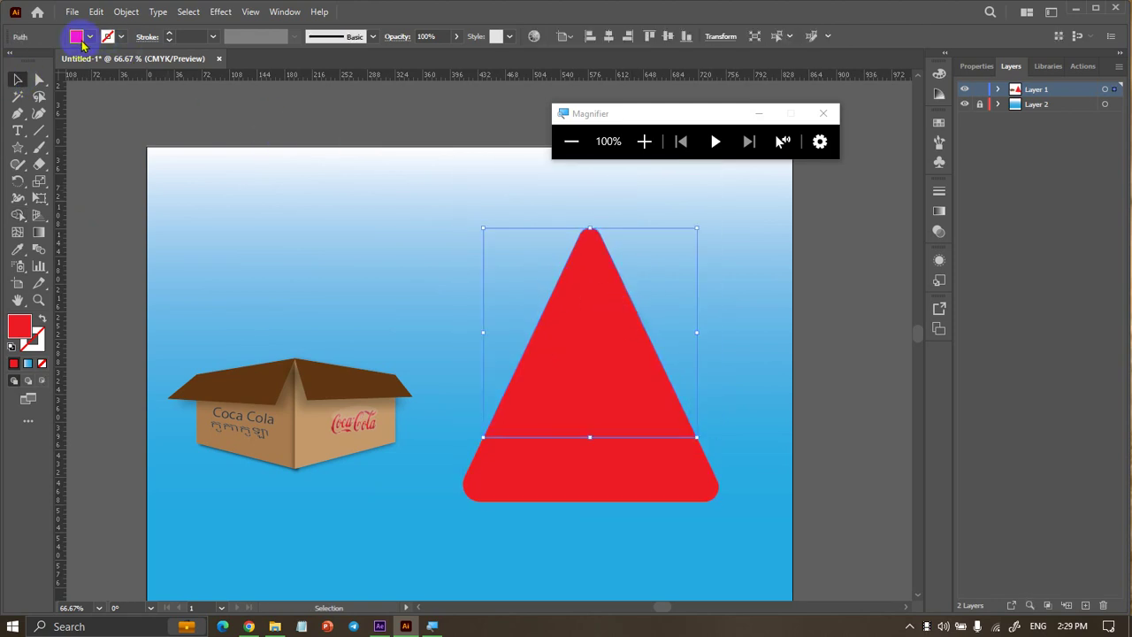
Fill the bottom band under the red triangle with light green
left_click(405, 231)
left_click(520, 489)
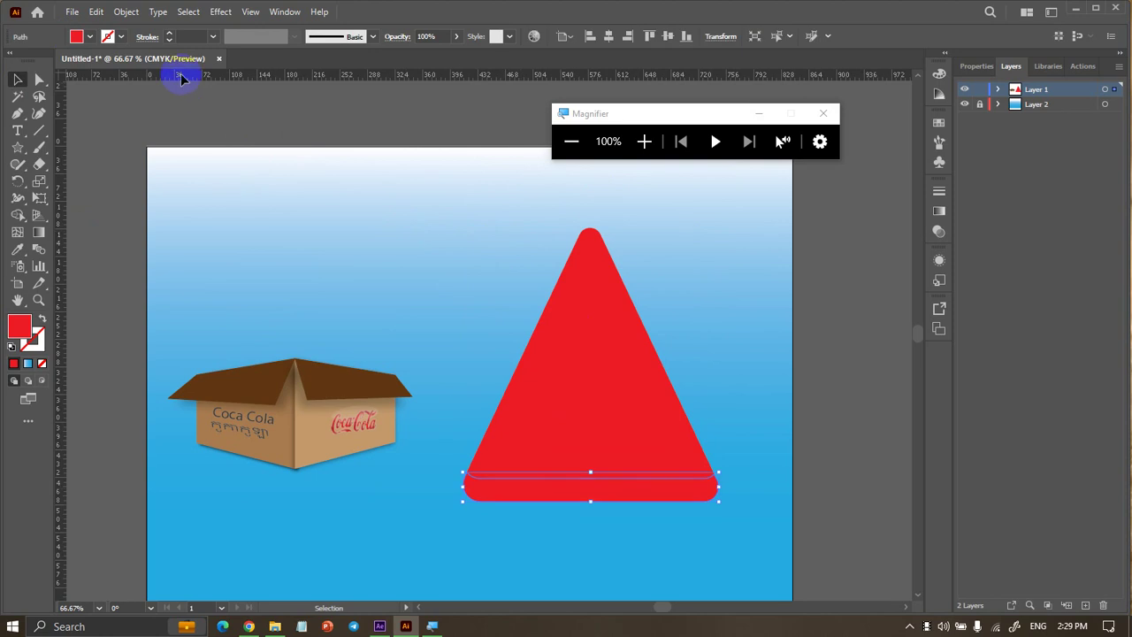
left_click(77, 37)
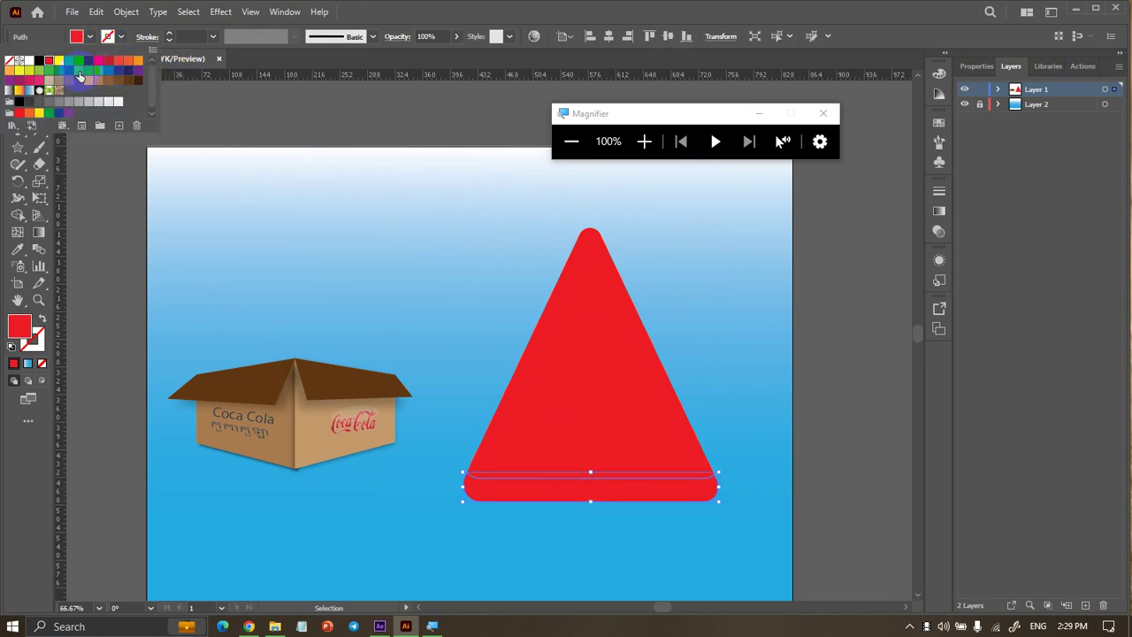
left_click(40, 71)
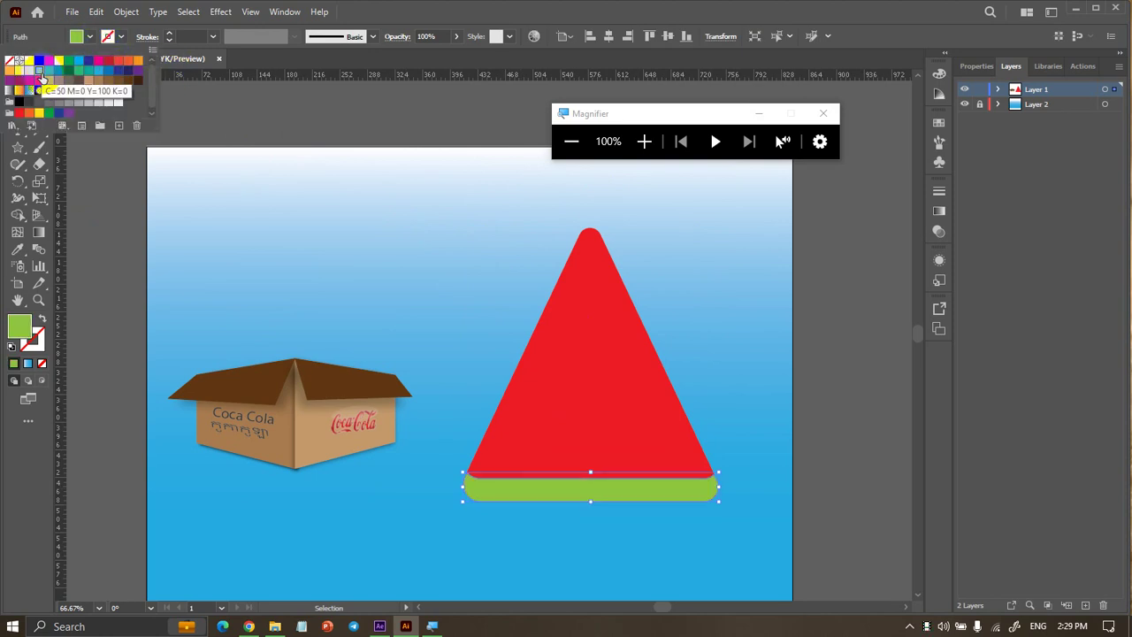
Try orange, pink, brown and light blue on the strip above, settling on dark green
left_click(221, 181)
left_click(535, 472)
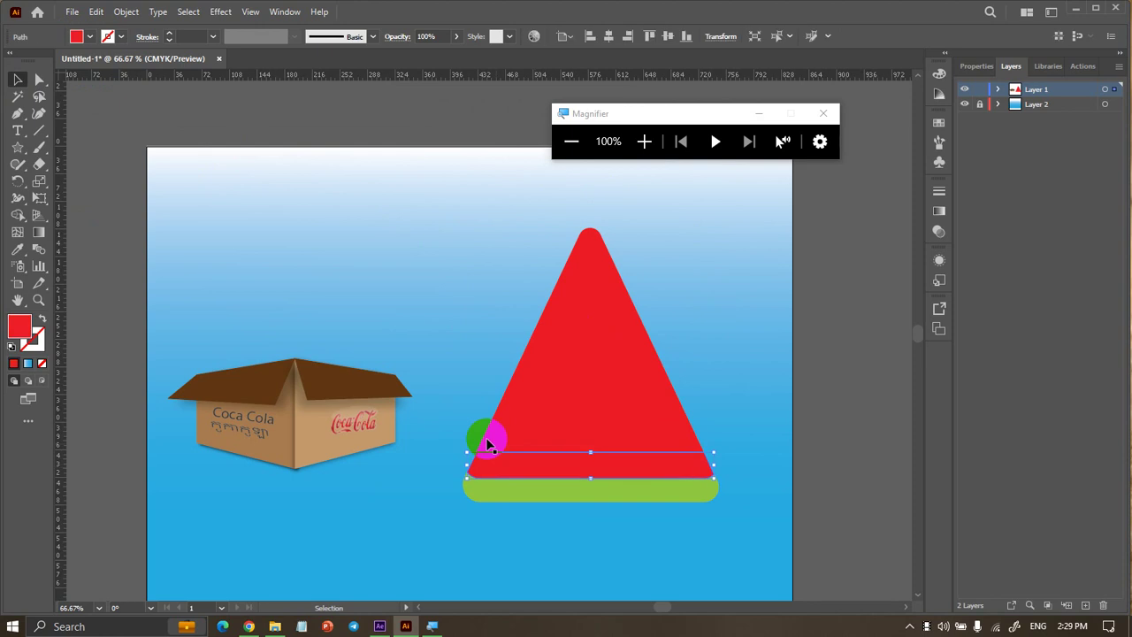
left_click(90, 36)
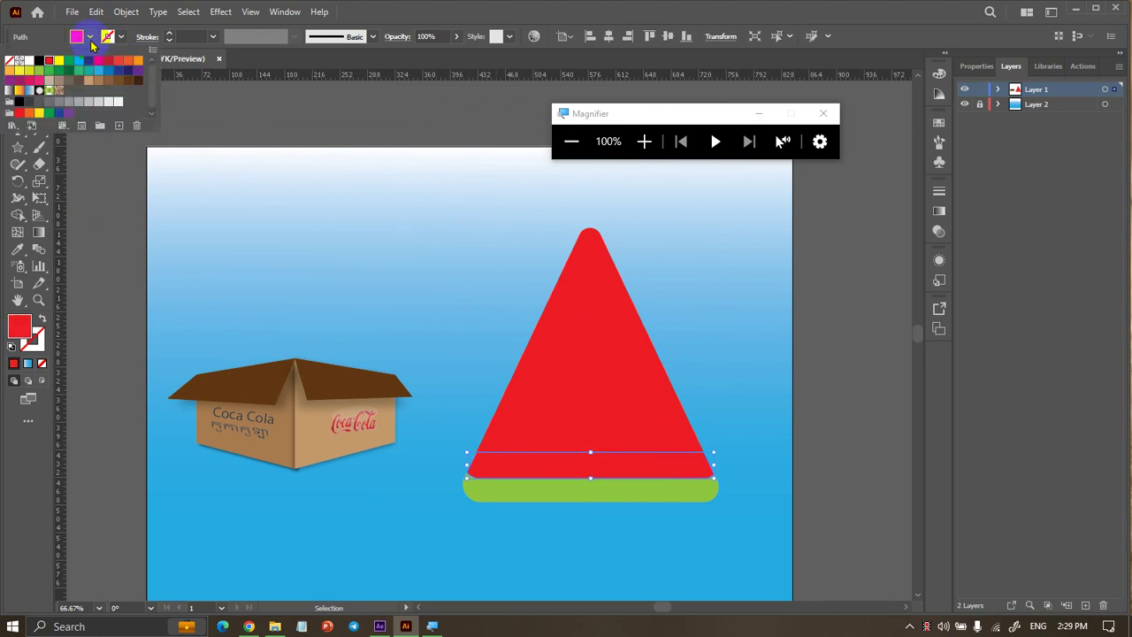
left_click(10, 78)
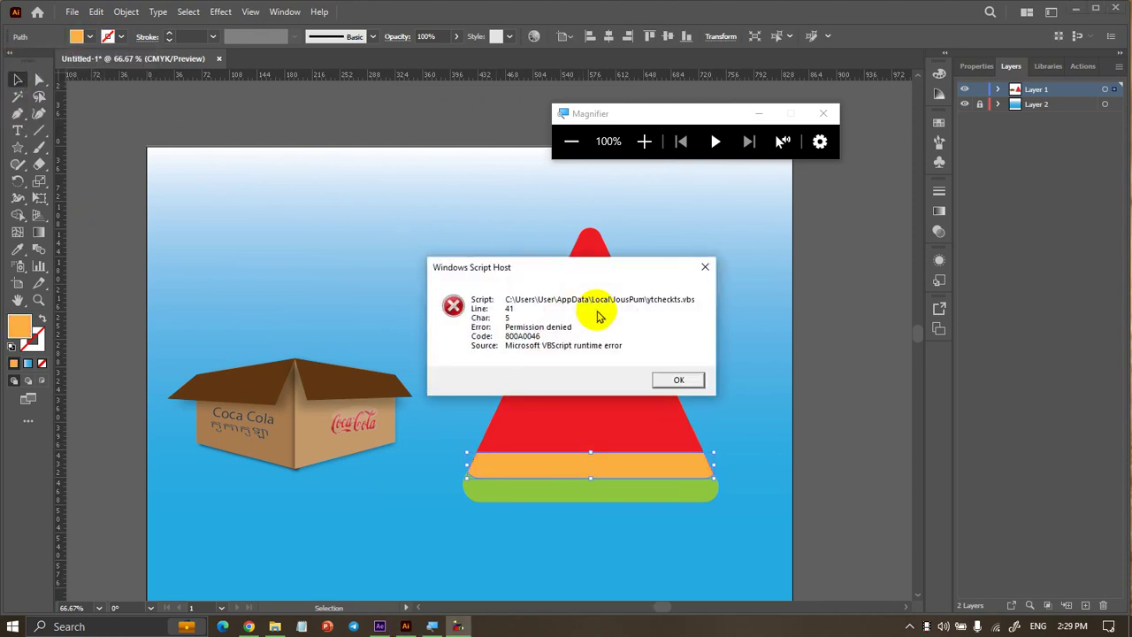
left_click(677, 381)
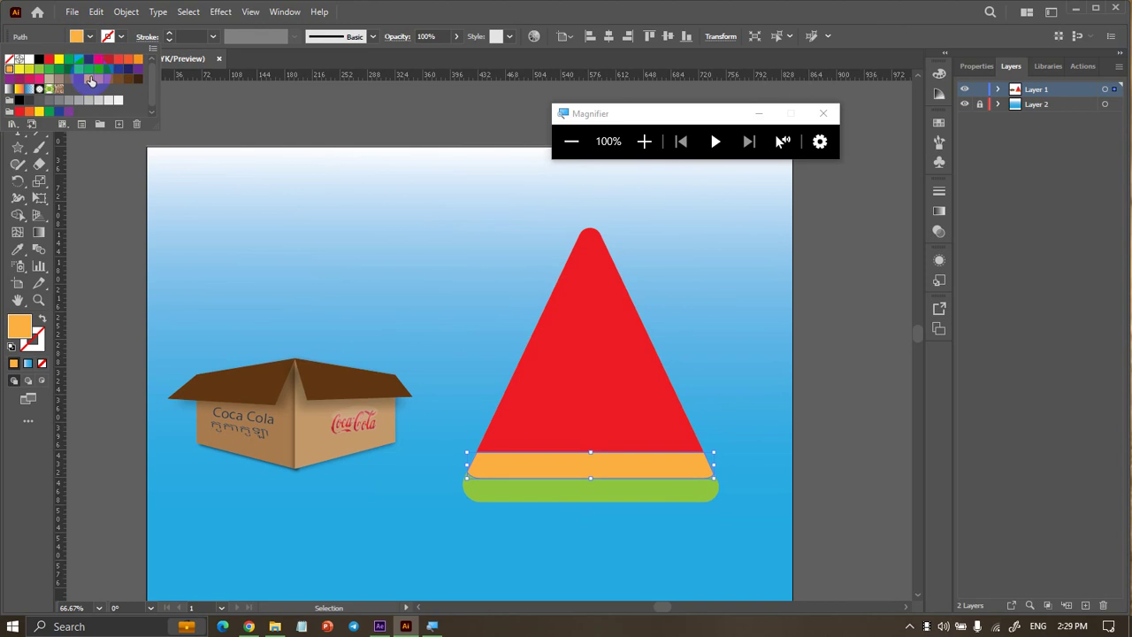
left_click(39, 80)
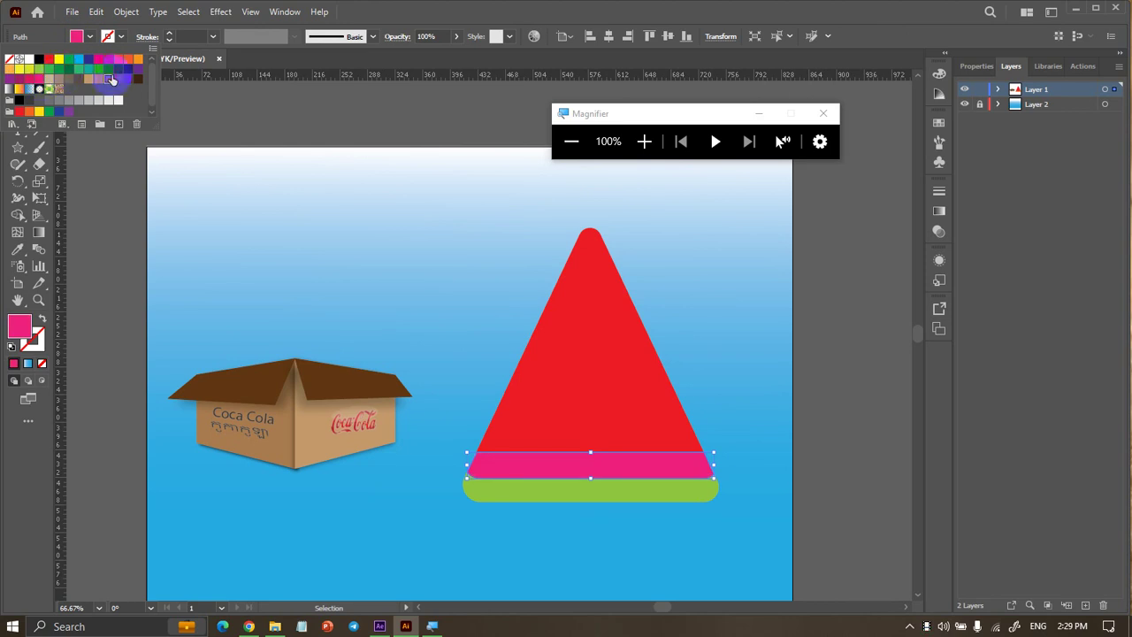
left_click(129, 80)
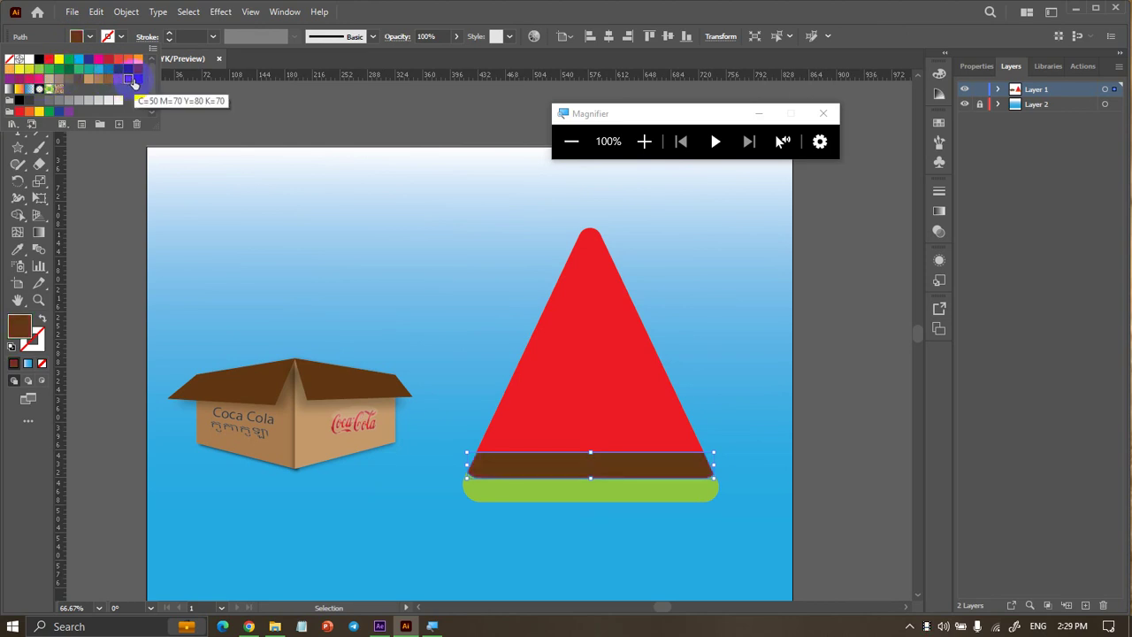
left_click(100, 71)
left_click(87, 69)
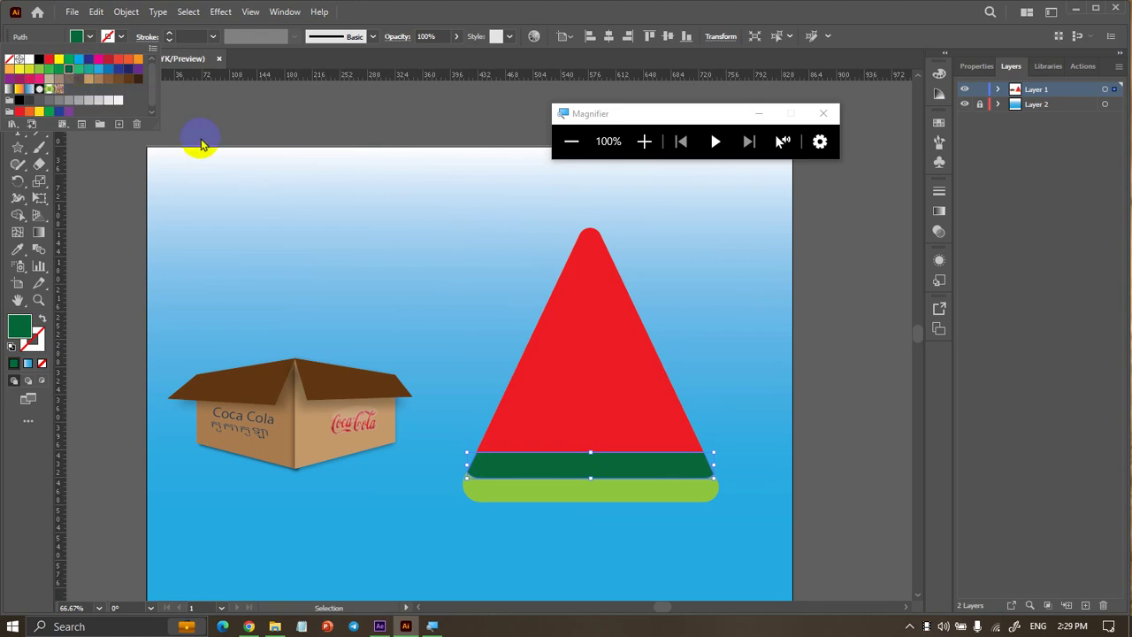
Recolour the bottom band dark green
left_click(498, 504)
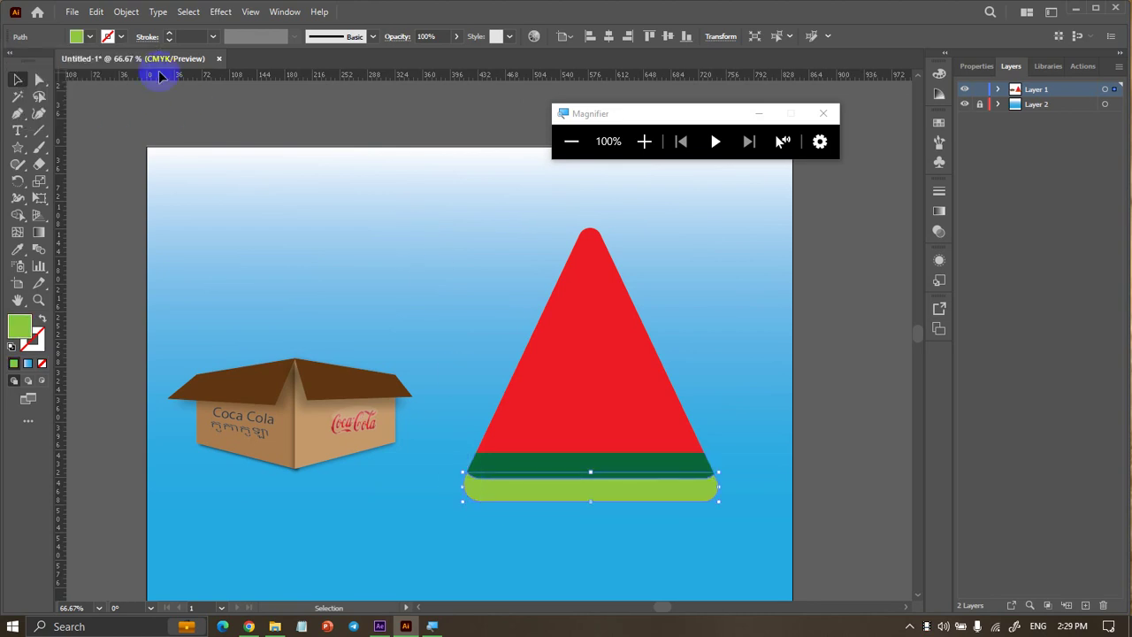
left_click(88, 35)
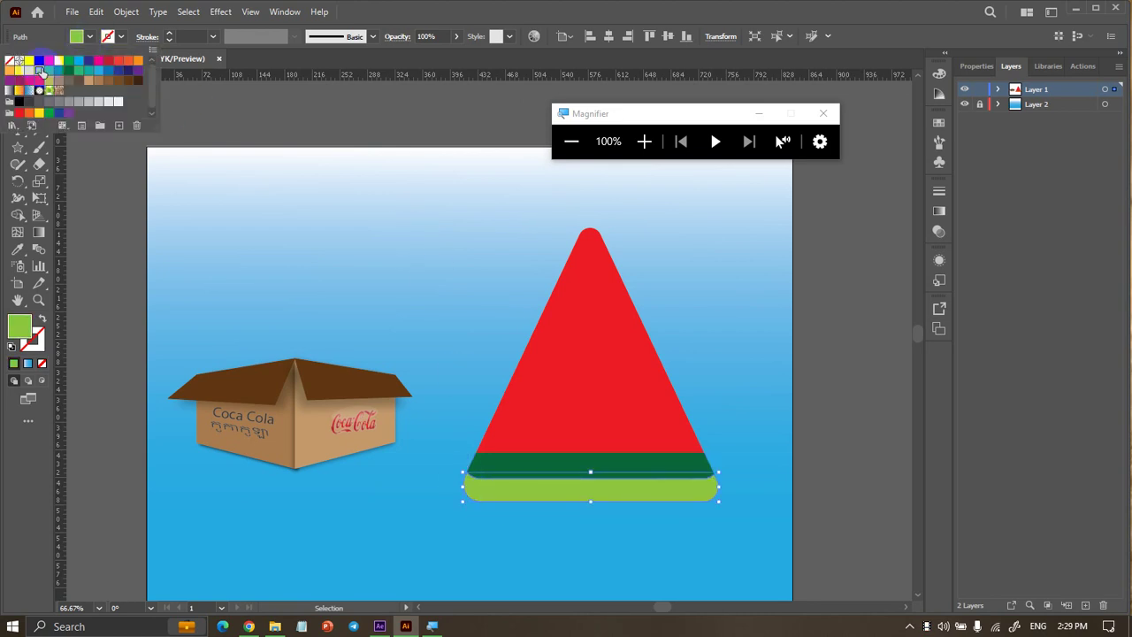
left_click(66, 75)
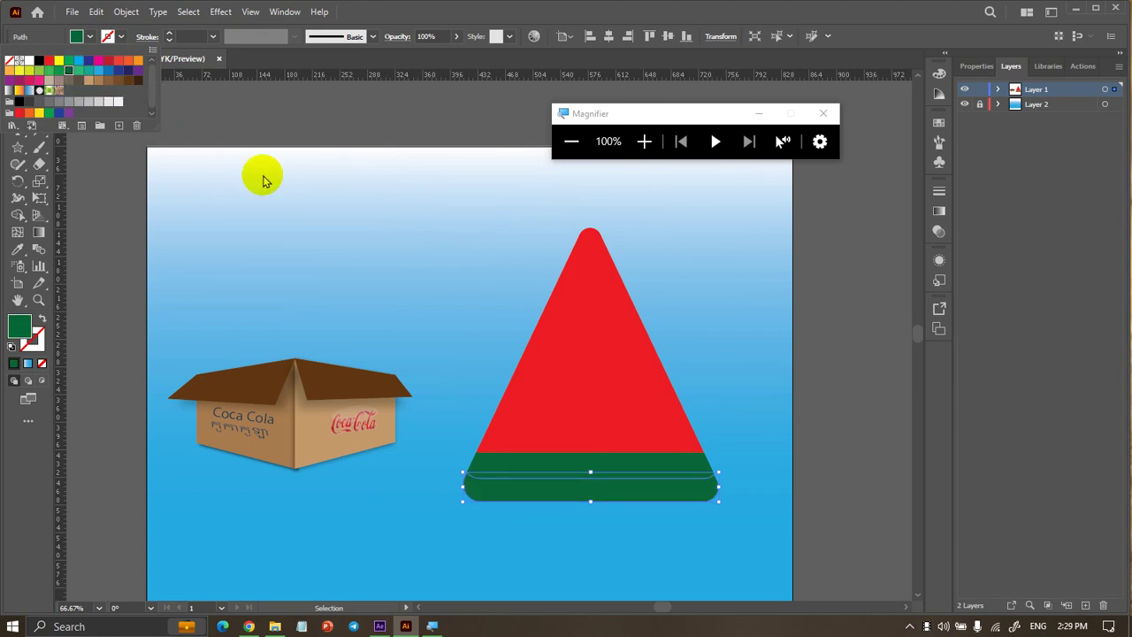
left_click(314, 234)
Fill the middle strip light green after briefly trying yellow-green
left_click(522, 469)
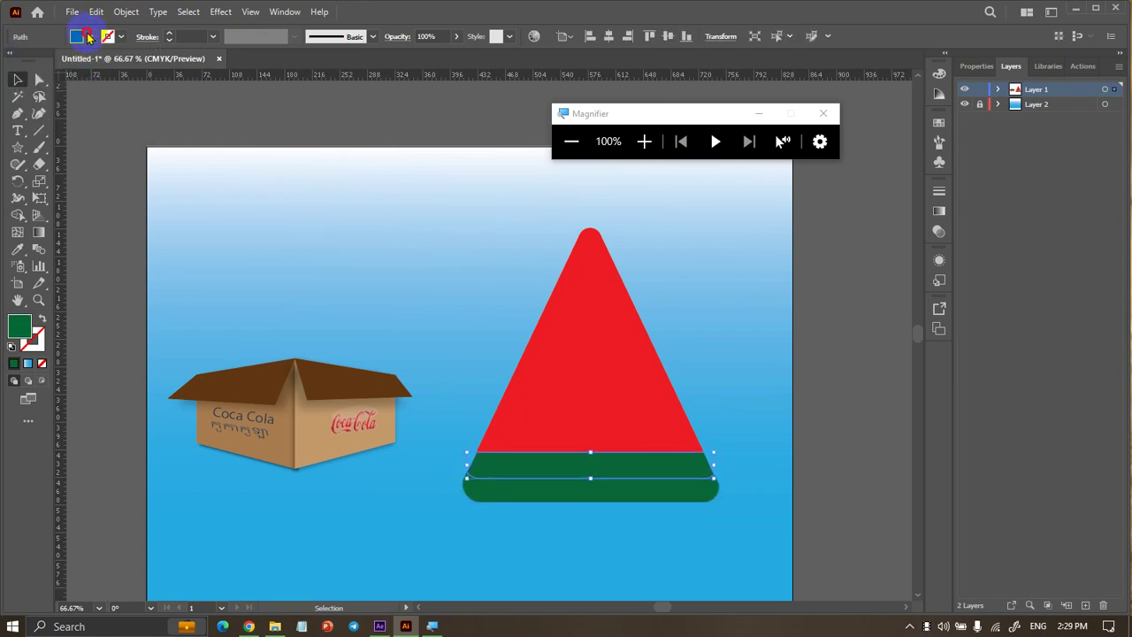
left_click(88, 35)
left_click(38, 71)
left_click(29, 71)
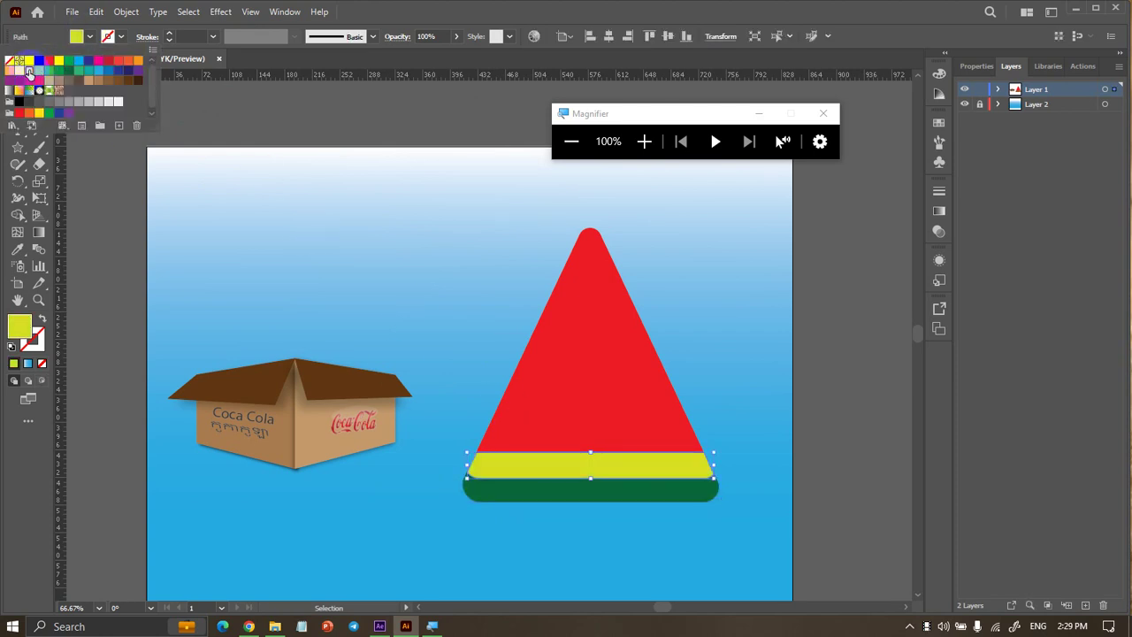
left_click(38, 71)
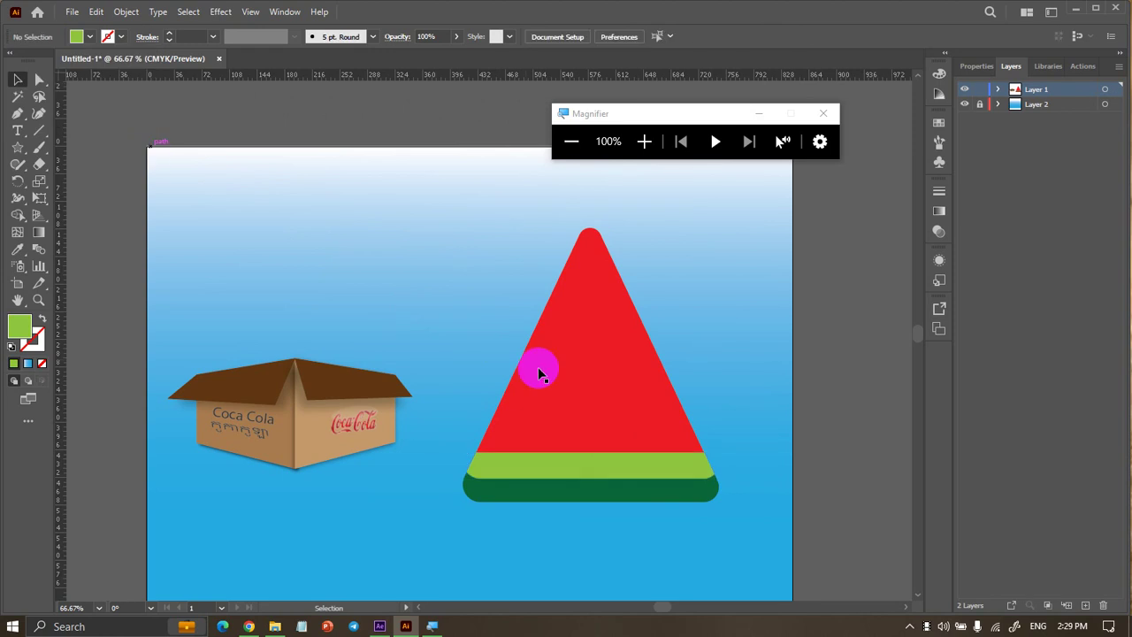
Fill the thin strip just under the red triangle with yellow
left_click(576, 432)
left_click(535, 434)
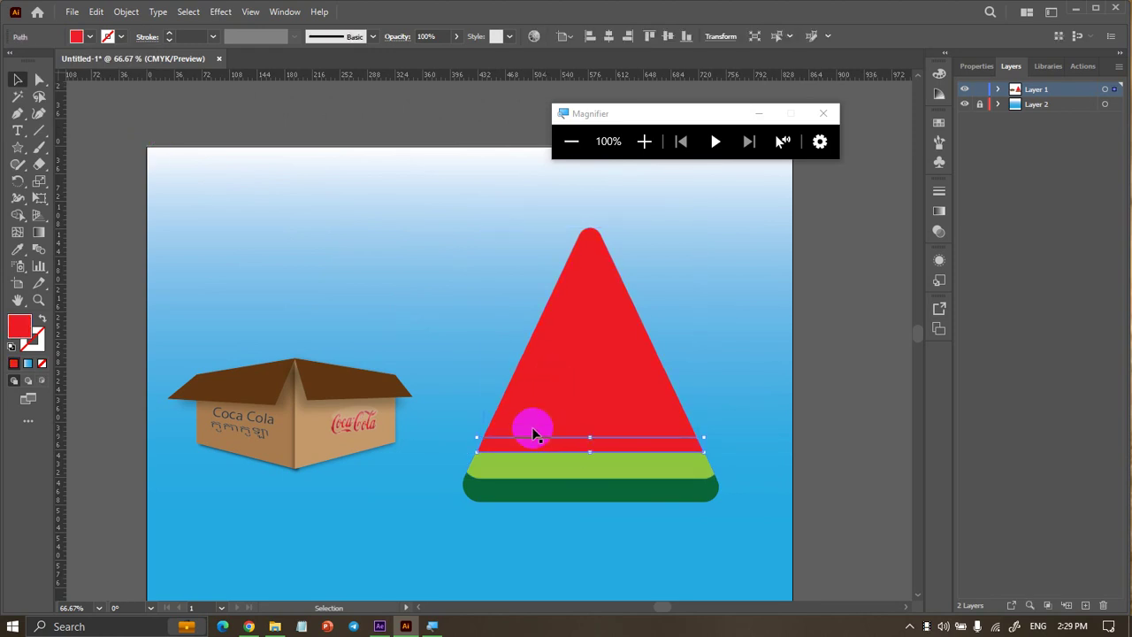
left_click(75, 39)
left_click(27, 71)
left_click(224, 174)
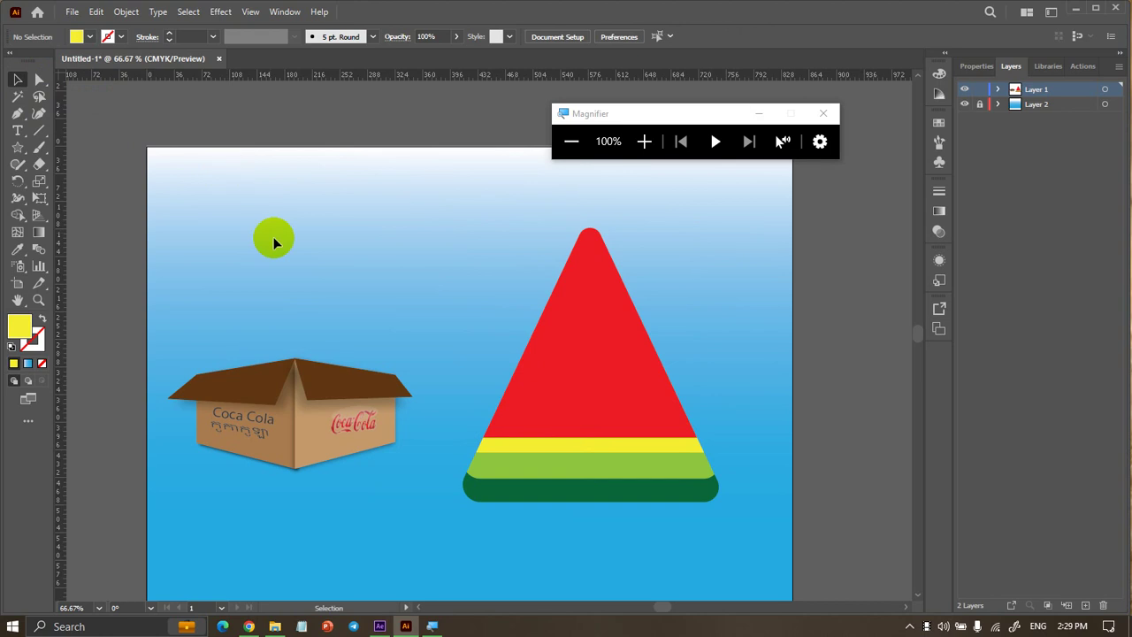
Zoom in to 100% and bring up the shape-tools flyout from the Star/Rectangle tool
scroll(395, 251, "up", 1)
scroll(401, 249, "down", 2)
scroll(602, 282, "up", 1)
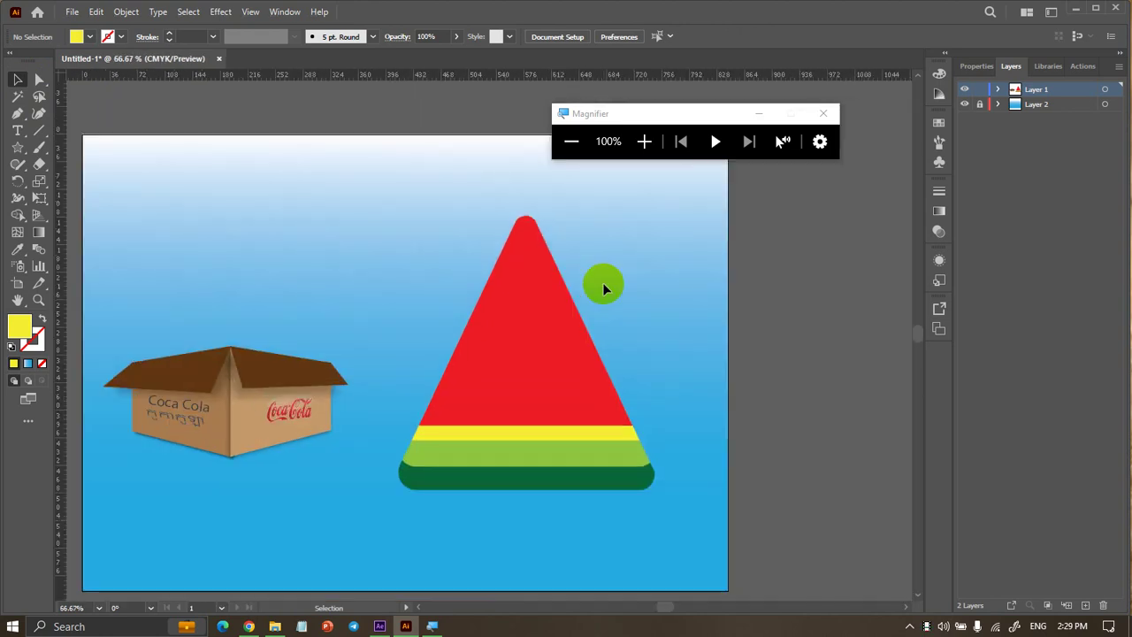
scroll(531, 334, "up", 1)
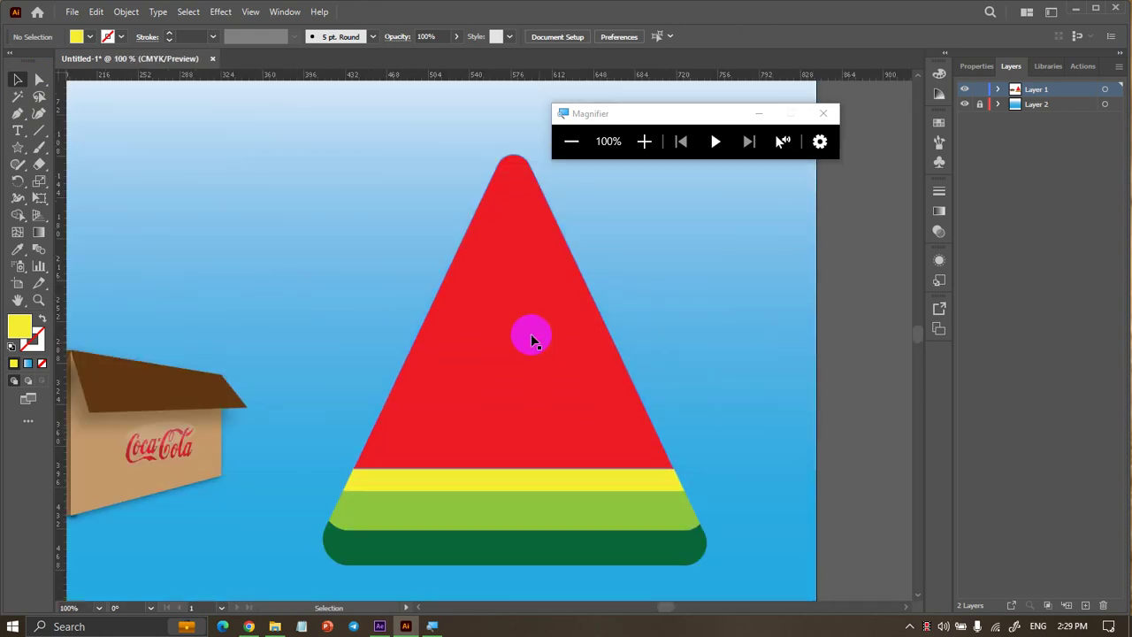
right_click(14, 154)
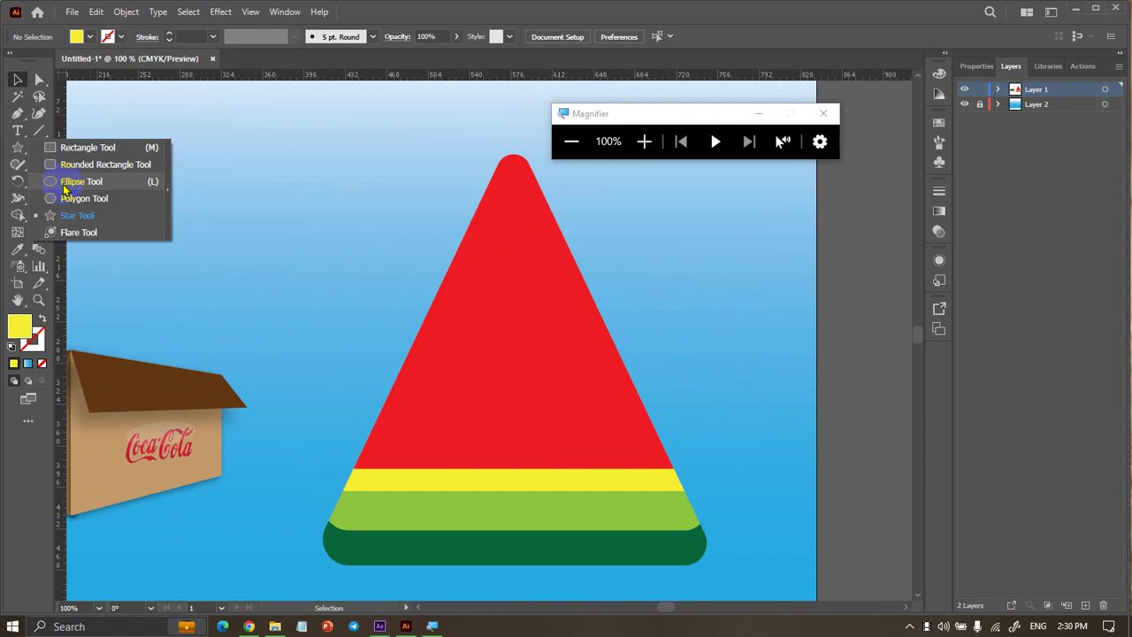
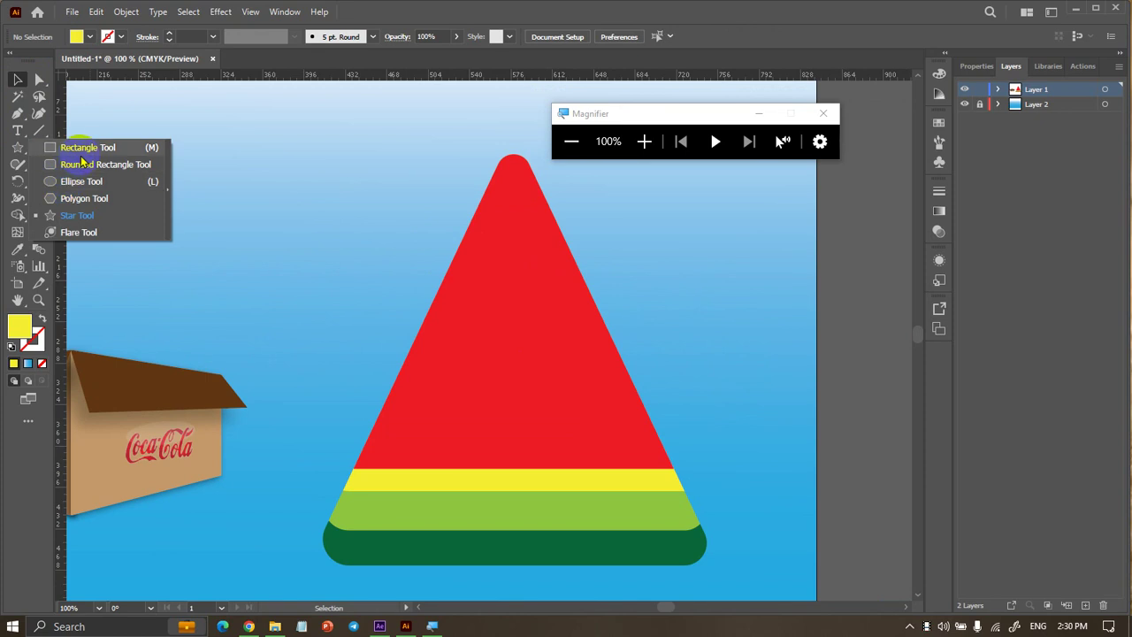
Create a three-point star (a triangle) and fill it black
left_click(77, 215)
left_click(255, 236)
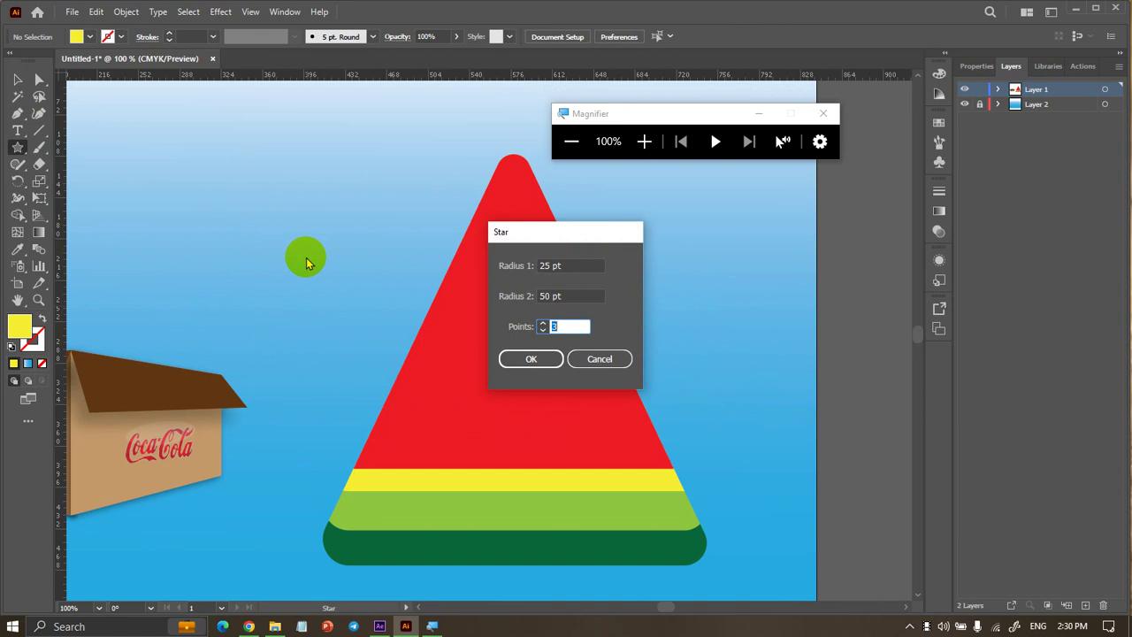
left_click(540, 355)
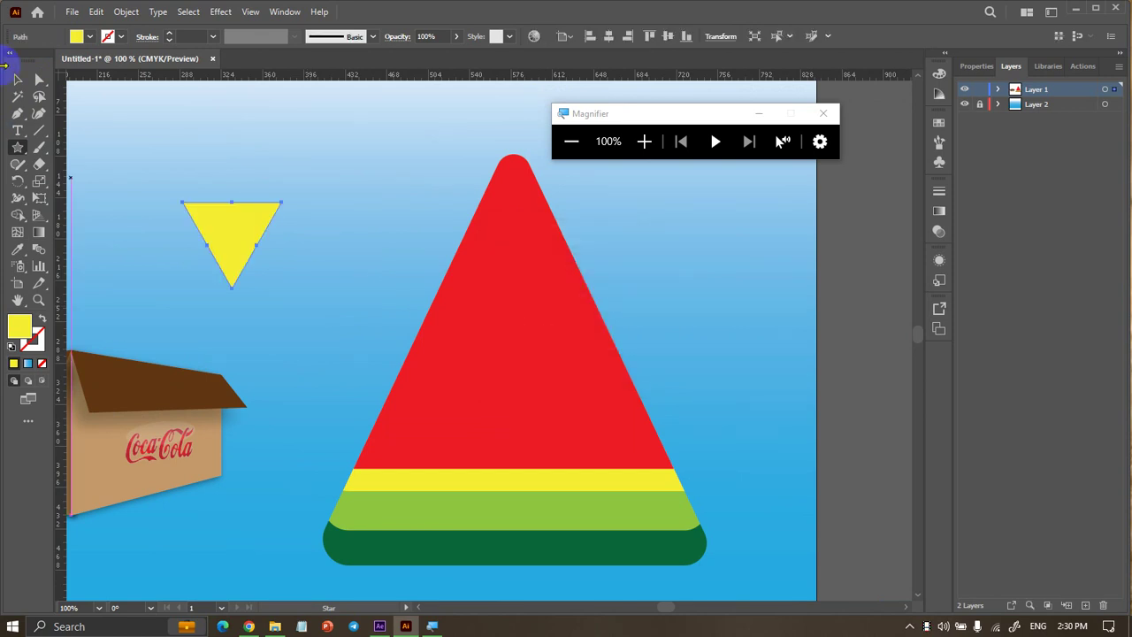
left_click(17, 81)
left_click(91, 37)
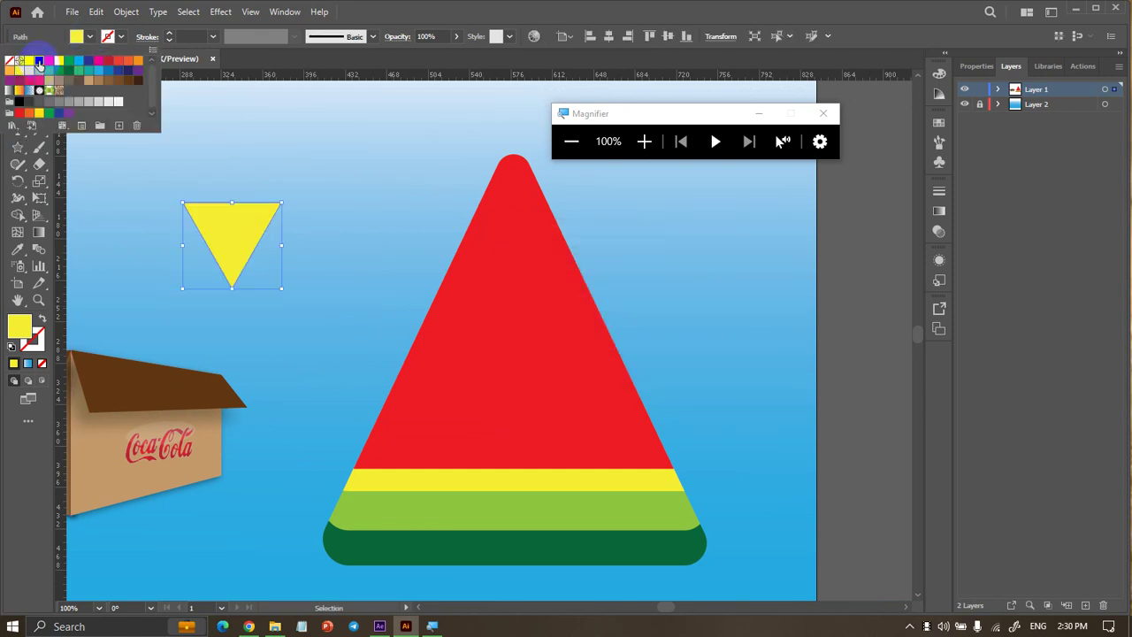
left_click(39, 62)
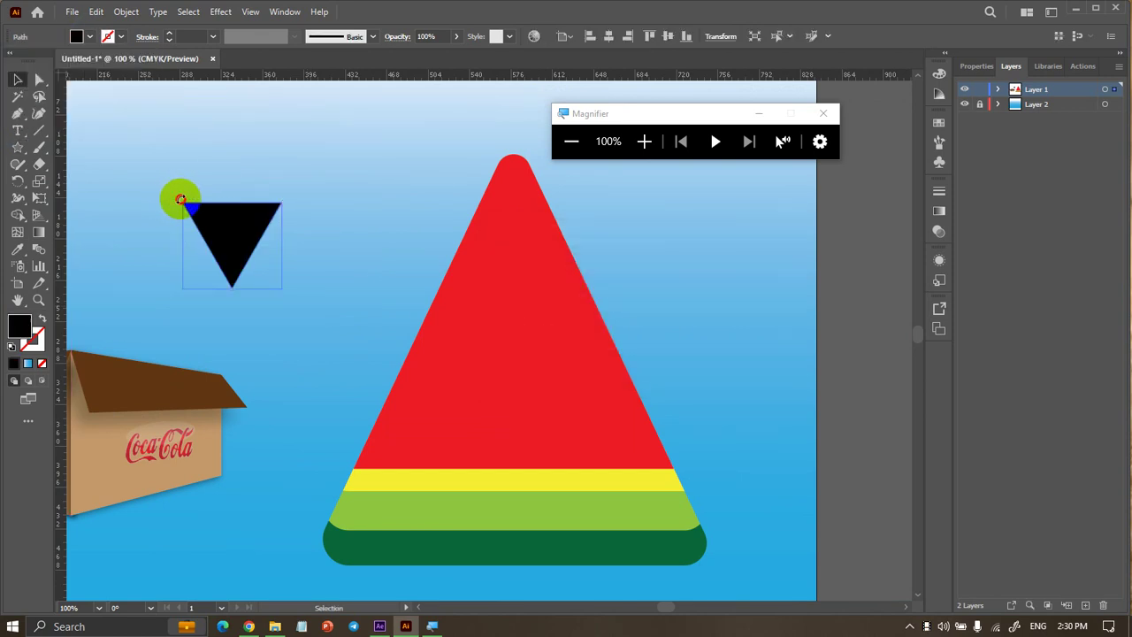
Rotate the triangle upward and round its corners into a teardrop shape
left_click_drag(181, 199, 316, 283)
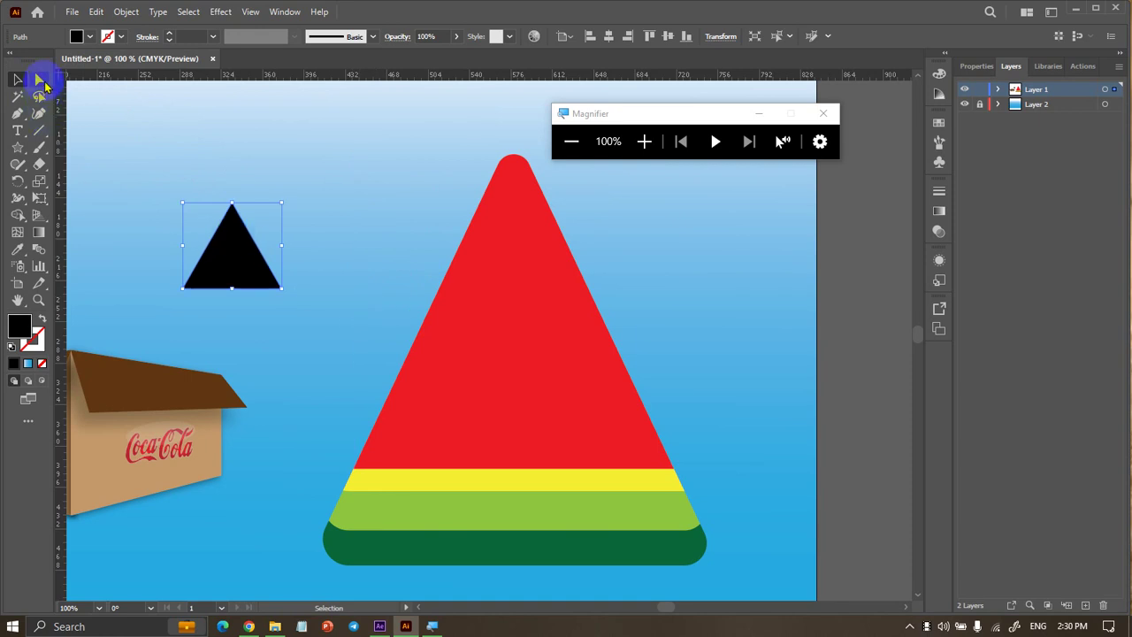
left_click(39, 80)
mouse_move(230, 223)
left_mouse_down()
mouse_move(237, 241)
mouse_move(235, 189)
left_mouse_up()
scroll(202, 283, "up", 1)
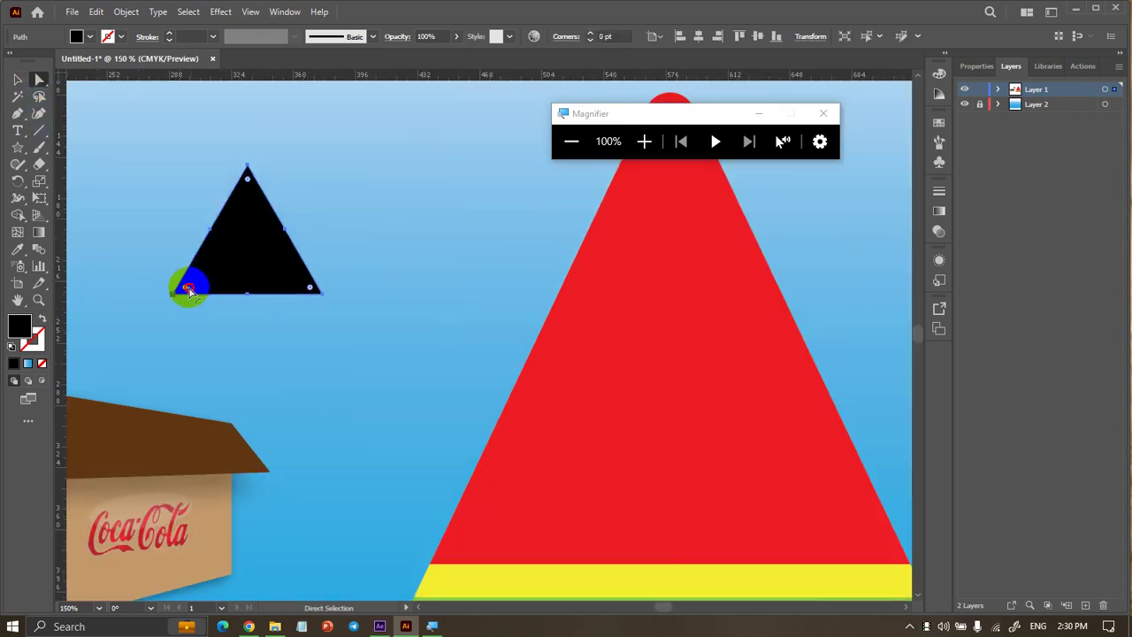
left_click_drag(297, 283, 177, 197)
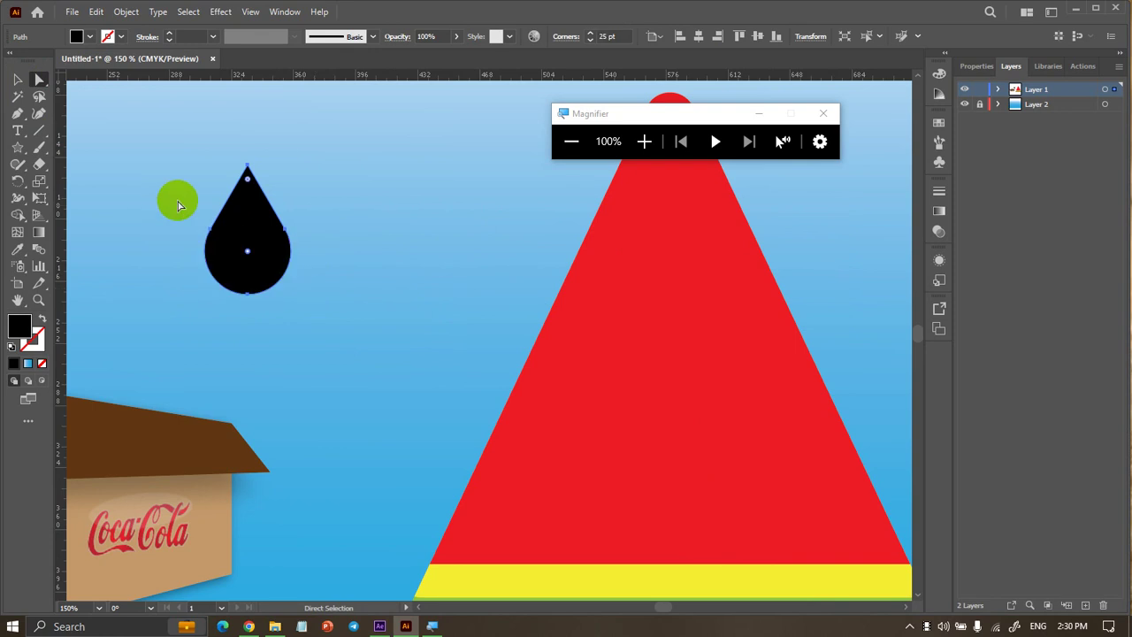
left_click(247, 182)
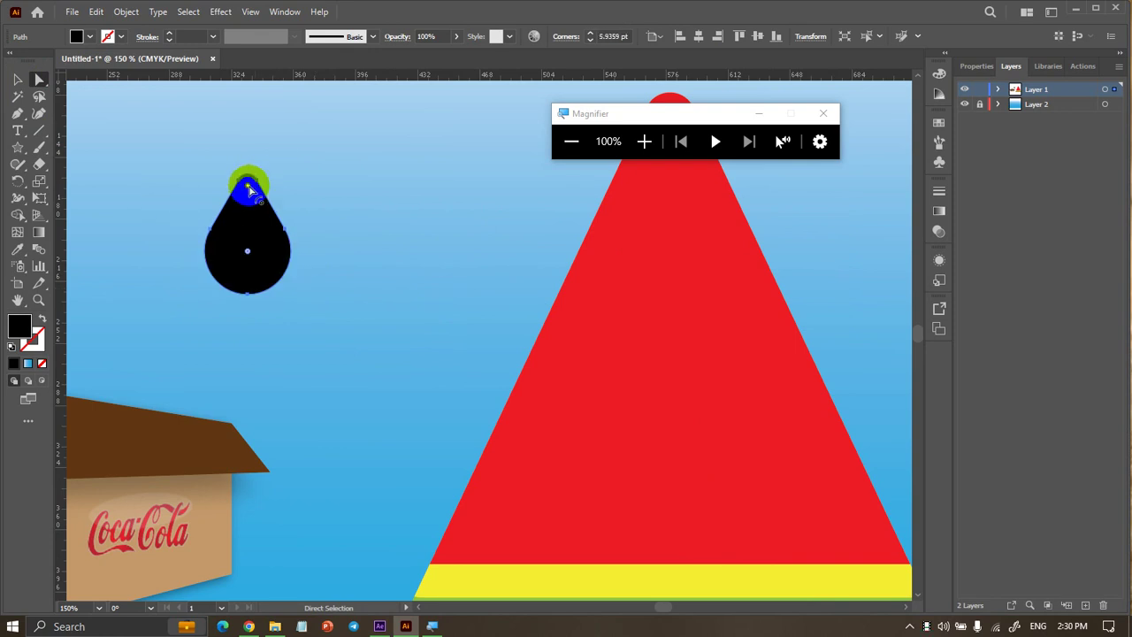
Rotate the teardrop to point downward and shrink it to seed size
left_click(18, 80)
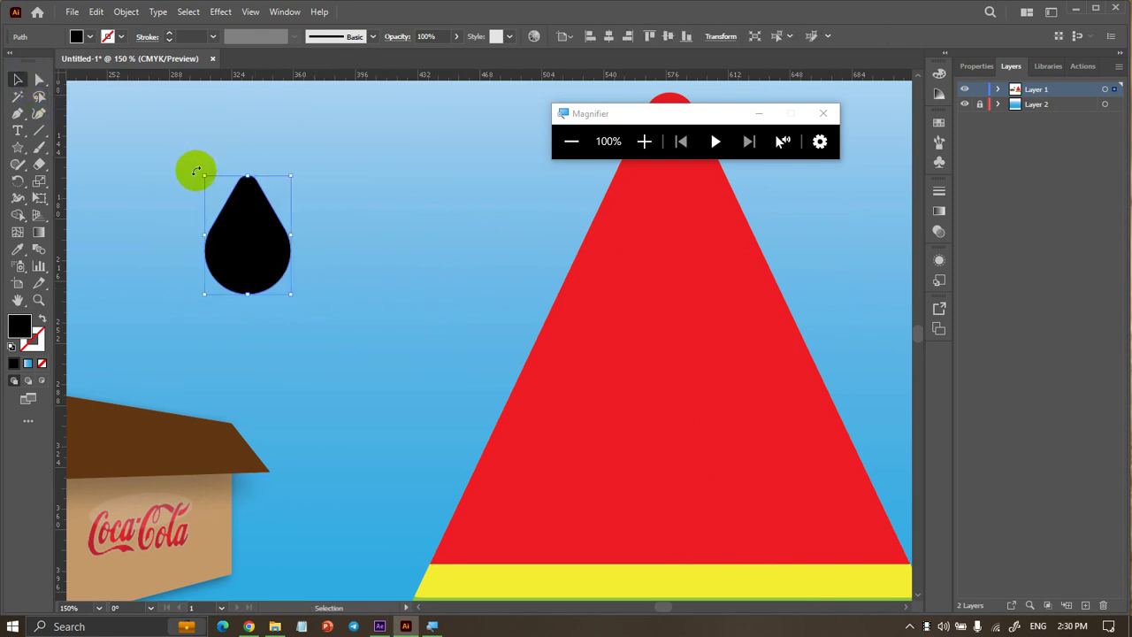
left_click_drag(196, 171, 336, 311)
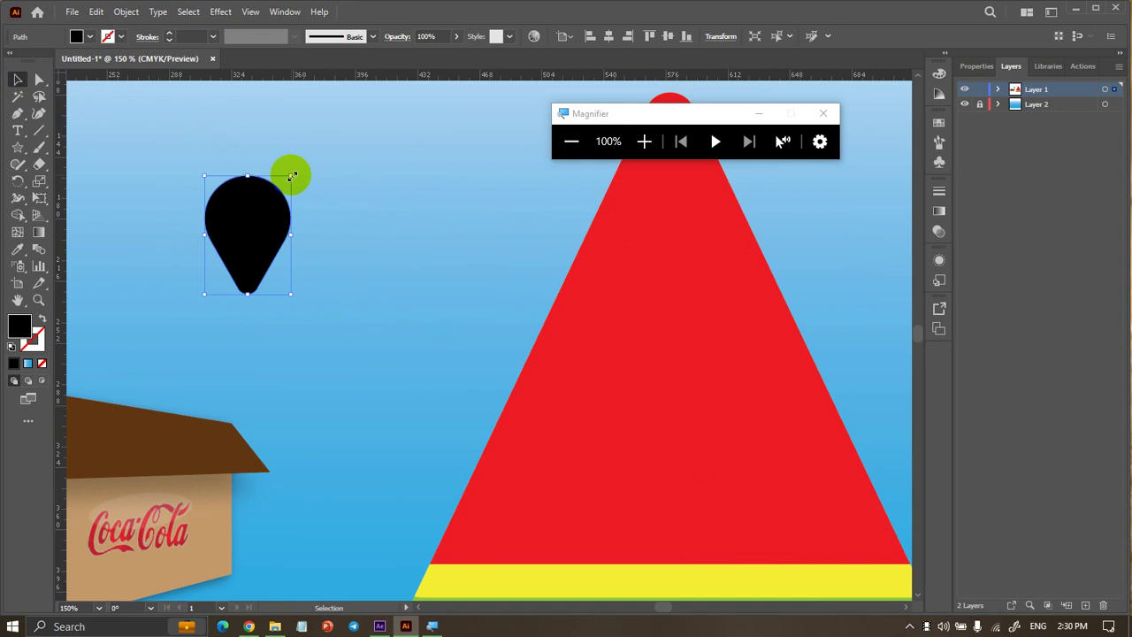
left_click(345, 183)
mouse_move(292, 176)
left_mouse_down()
mouse_move(274, 197)
mouse_move(570, 430)
mouse_move(551, 463)
left_mouse_up()
Shrink the seed further and move it down near the yellow band
left_click(384, 311)
scroll(384, 310, "down", 2)
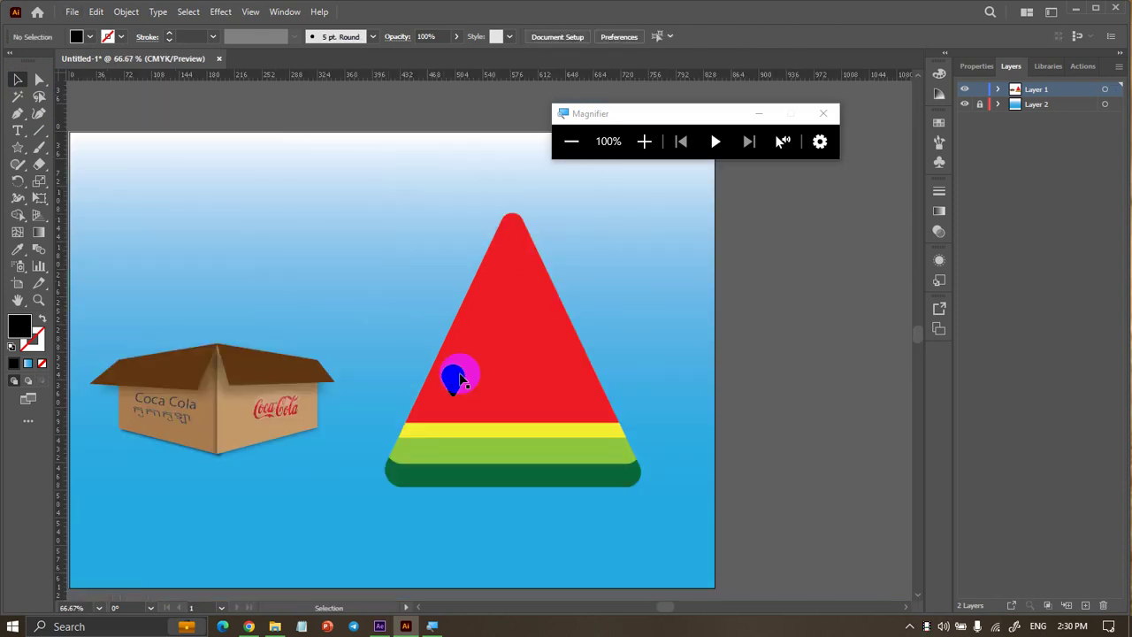
scroll(460, 379, "up", 1)
left_click(396, 362)
scroll(396, 362, "up", 3)
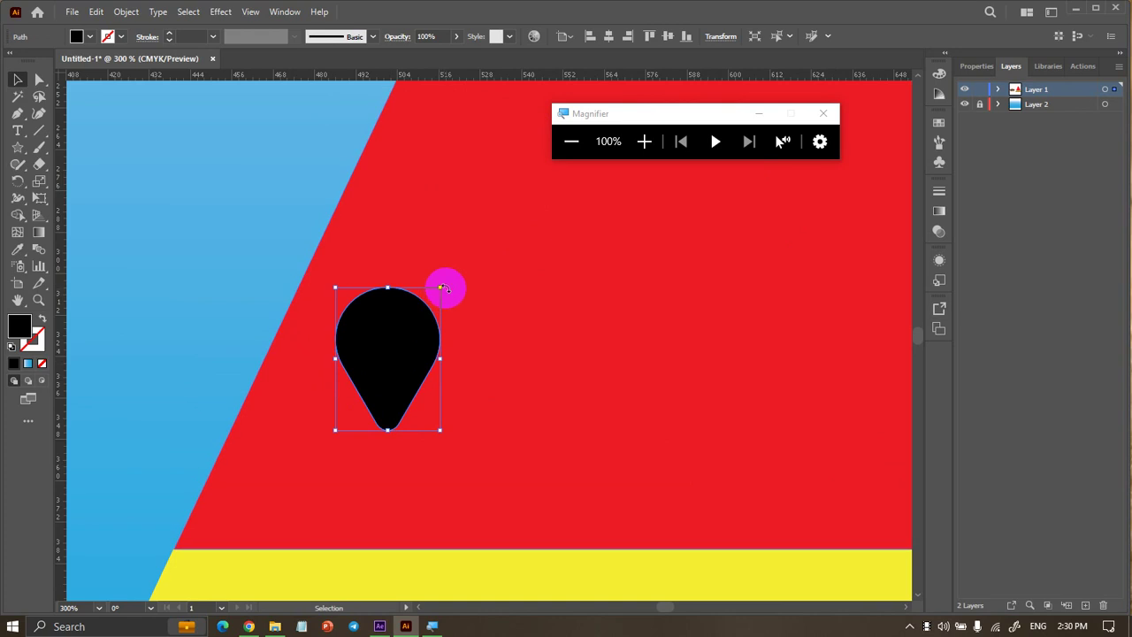
left_click_drag(440, 285, 423, 307)
left_click(274, 256)
scroll(259, 243, "down", 3)
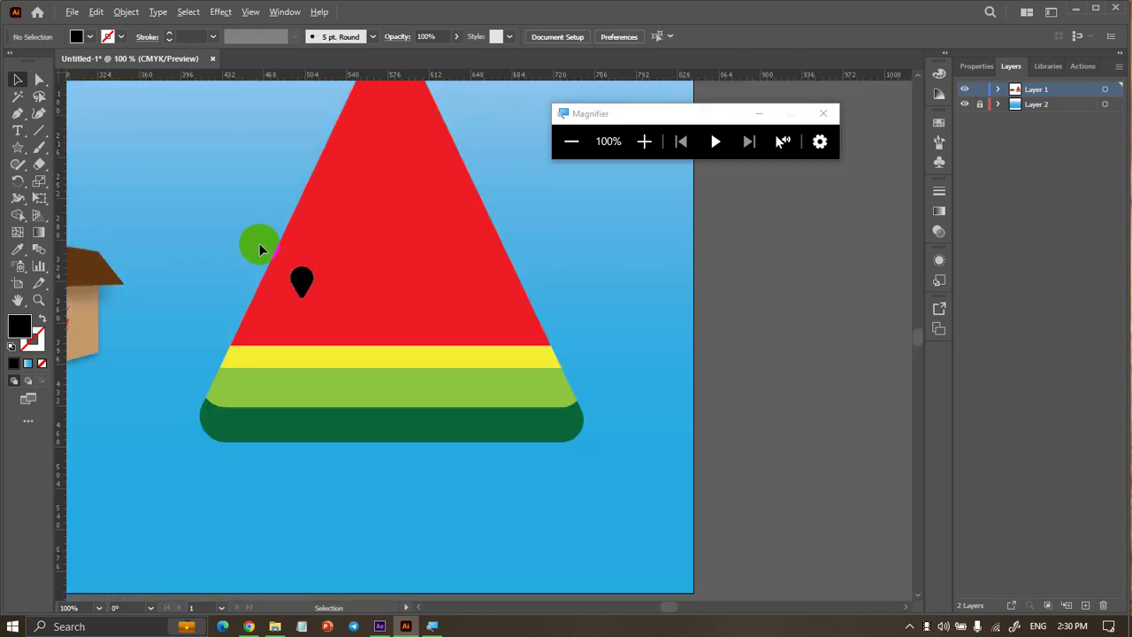
mouse_move(384, 362)
left_mouse_down()
mouse_move(363, 390)
mouse_move(446, 389)
left_mouse_up()
Copy the seed rightward into a row of five with even spacing
left_click(363, 389, "shift")
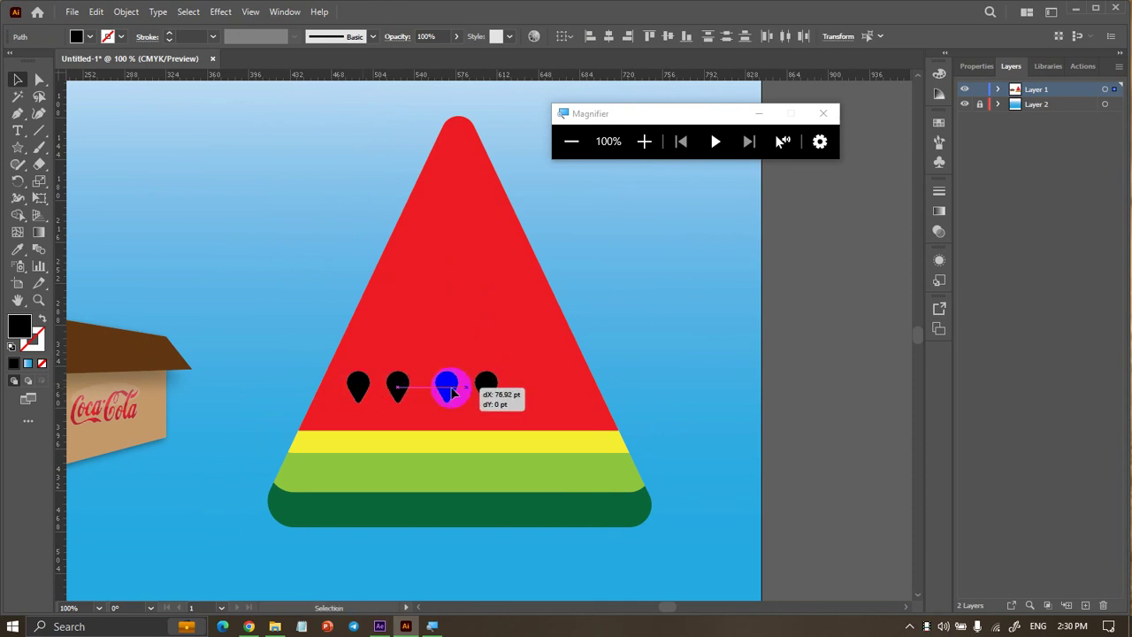
left_click(650, 349)
left_click(486, 387)
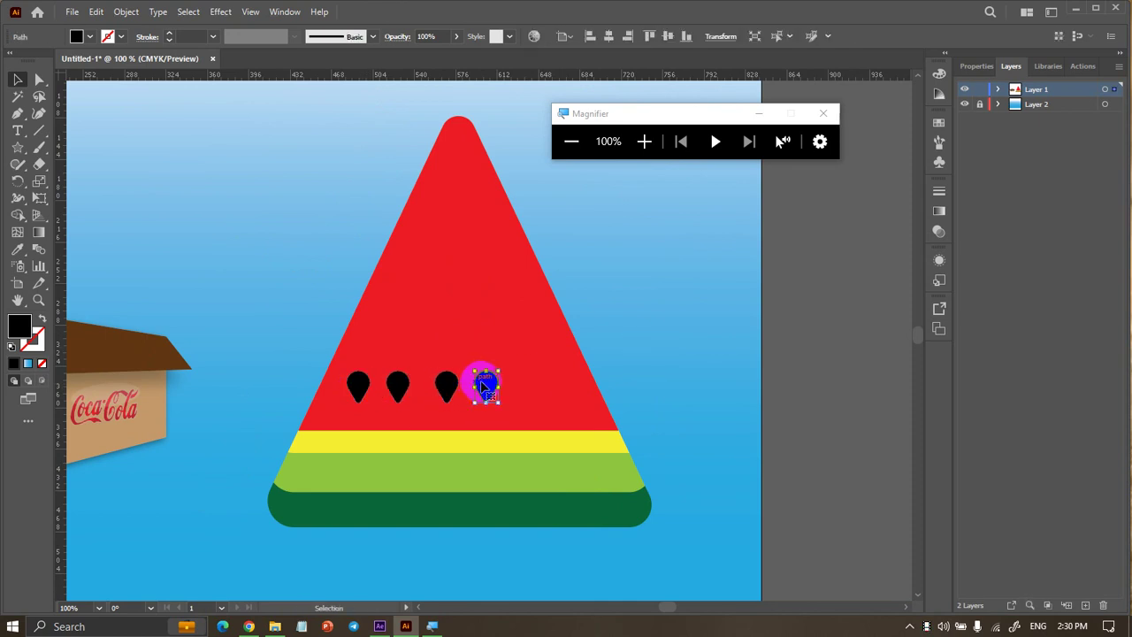
mouse_move(486, 387)
left_mouse_down()
mouse_move(560, 392)
mouse_move(424, 394)
mouse_move(402, 383)
left_mouse_up()
left_click(538, 387)
left_click(485, 386, "shift")
double_click(363, 388)
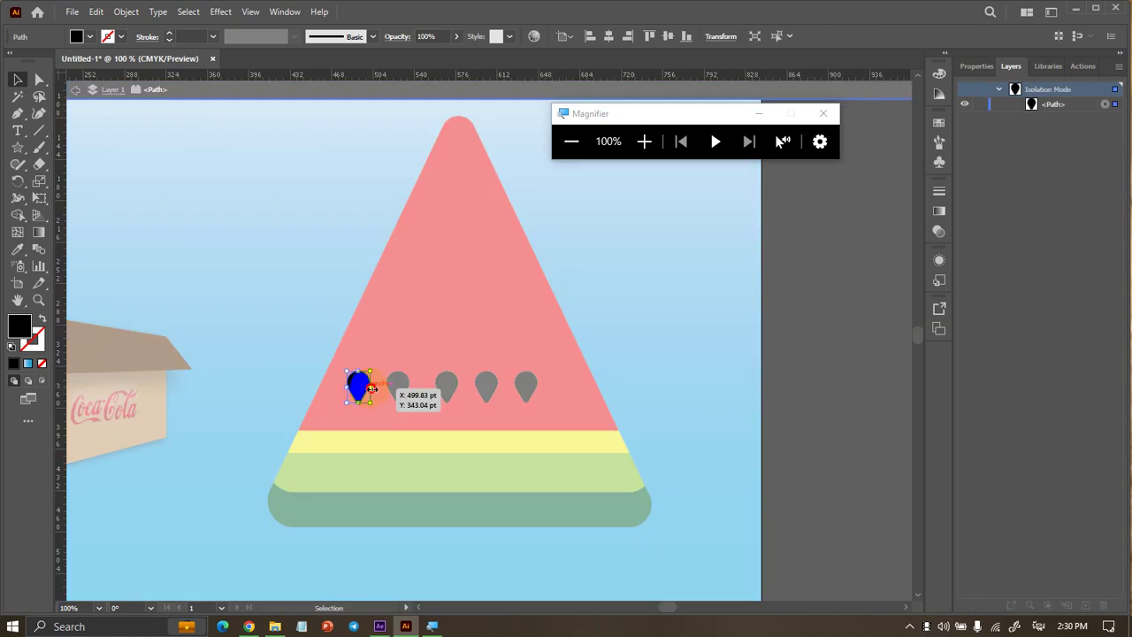
double_click(787, 339)
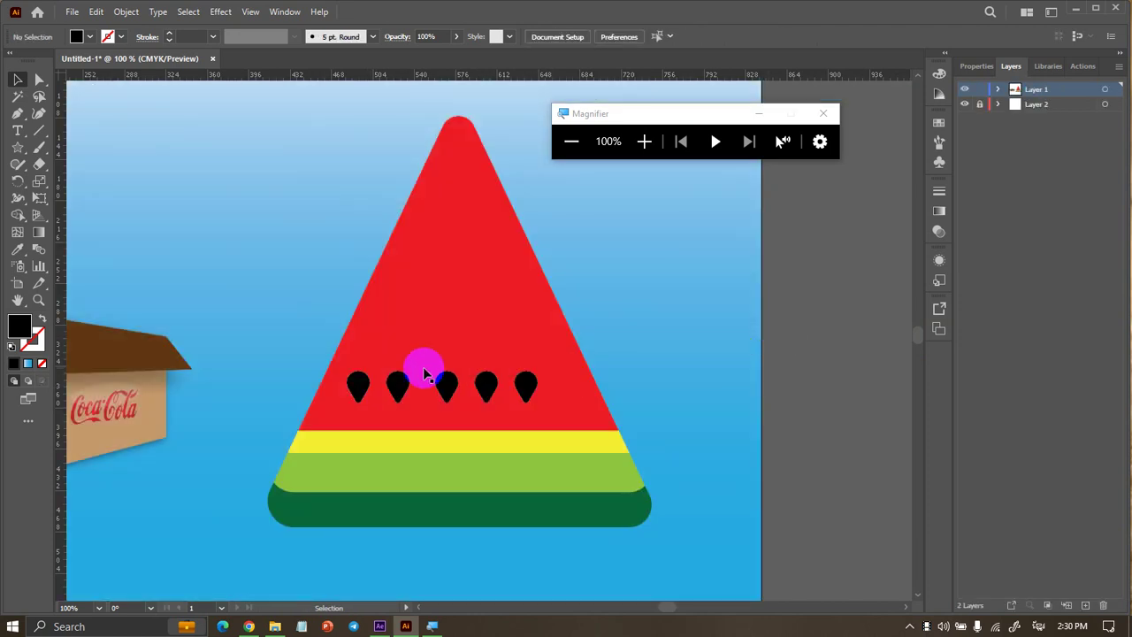
left_click_drag(410, 392, 367, 386)
Copy several seeds from the row upward into the red flesh
left_click(405, 390)
left_click(524, 385)
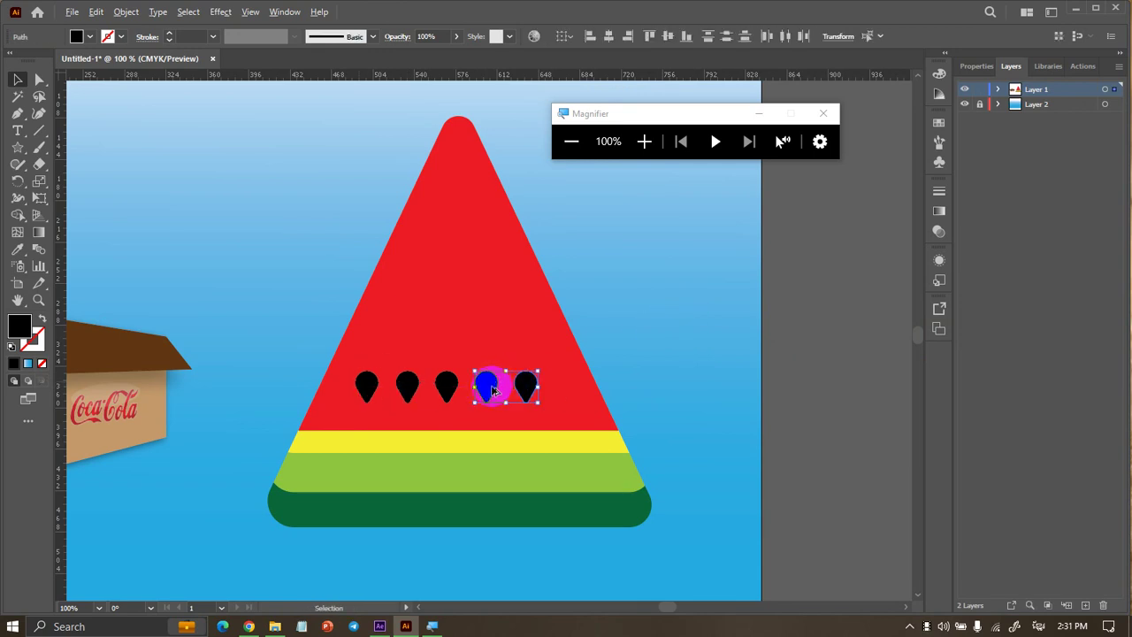
left_click_drag(493, 390, 447, 320)
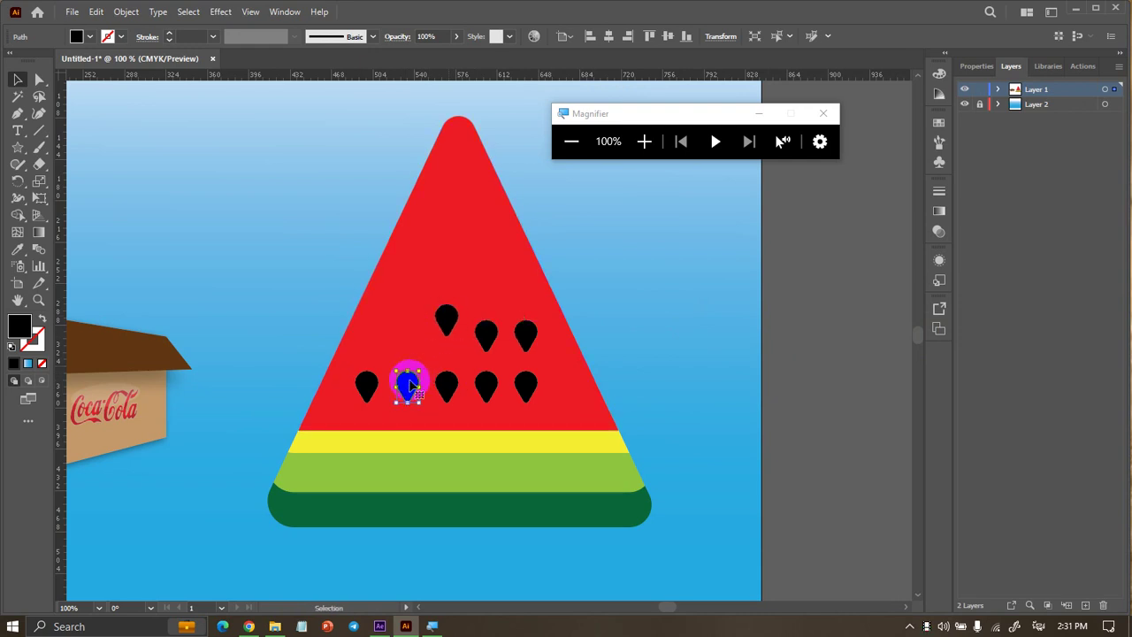
left_click_drag(409, 387, 410, 340)
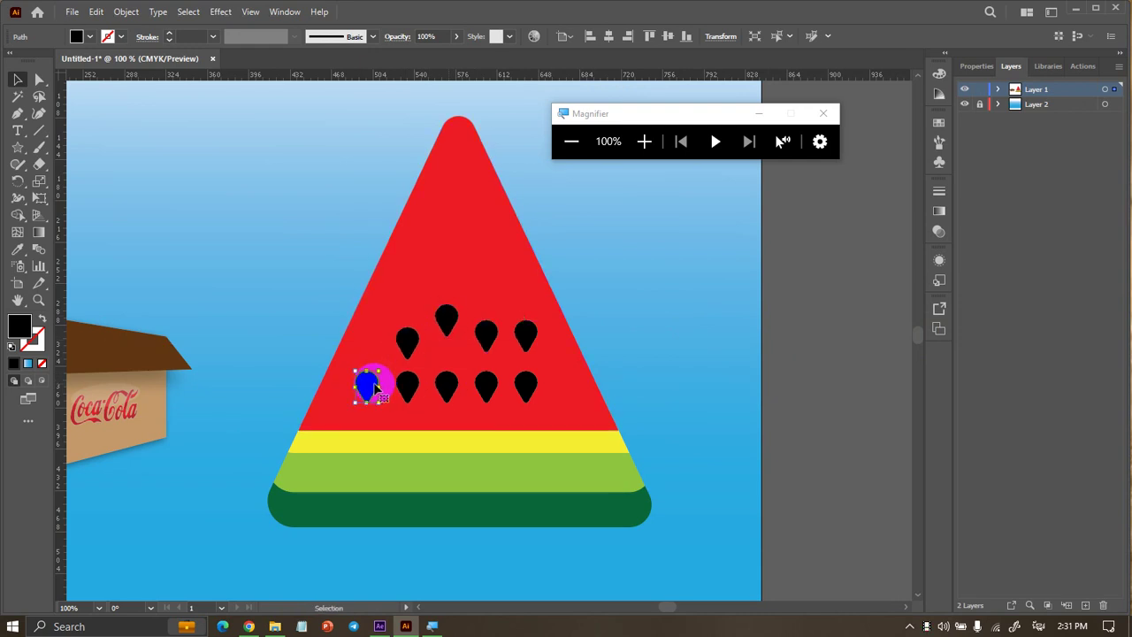
mouse_move(373, 386)
left_mouse_down()
mouse_move(398, 281)
mouse_move(393, 294)
left_mouse_up()
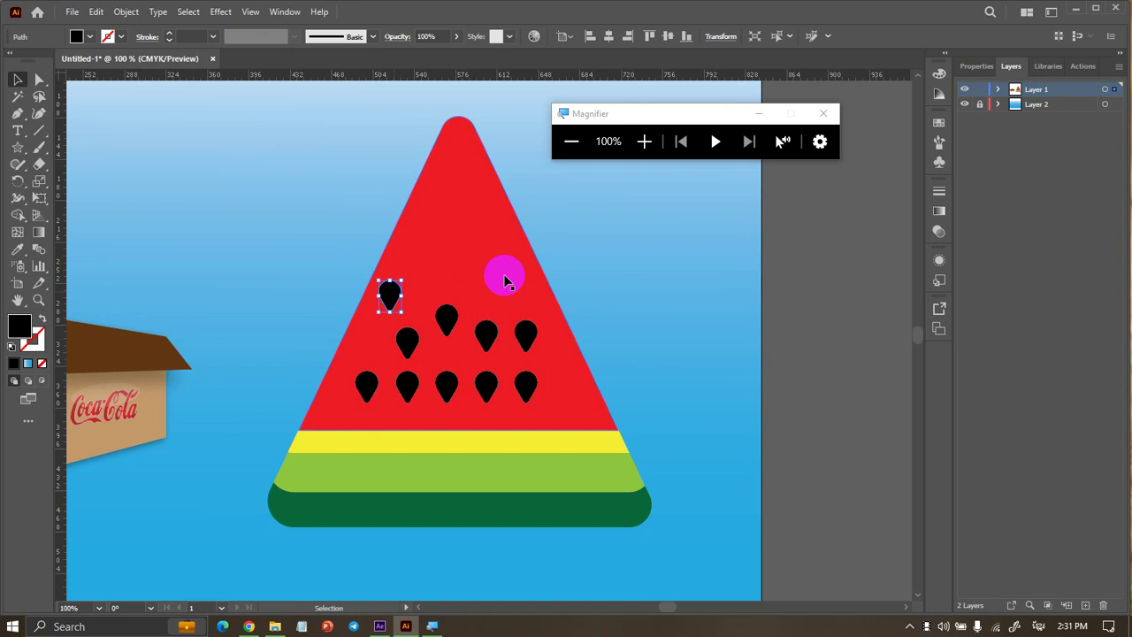
left_click(506, 274)
Move seeds higher, one near the slice's tip, others into the upper flesh
left_click_drag(447, 318, 451, 263)
mouse_move(495, 340)
left_mouse_down()
mouse_move(472, 174)
mouse_move(462, 175)
left_mouse_up()
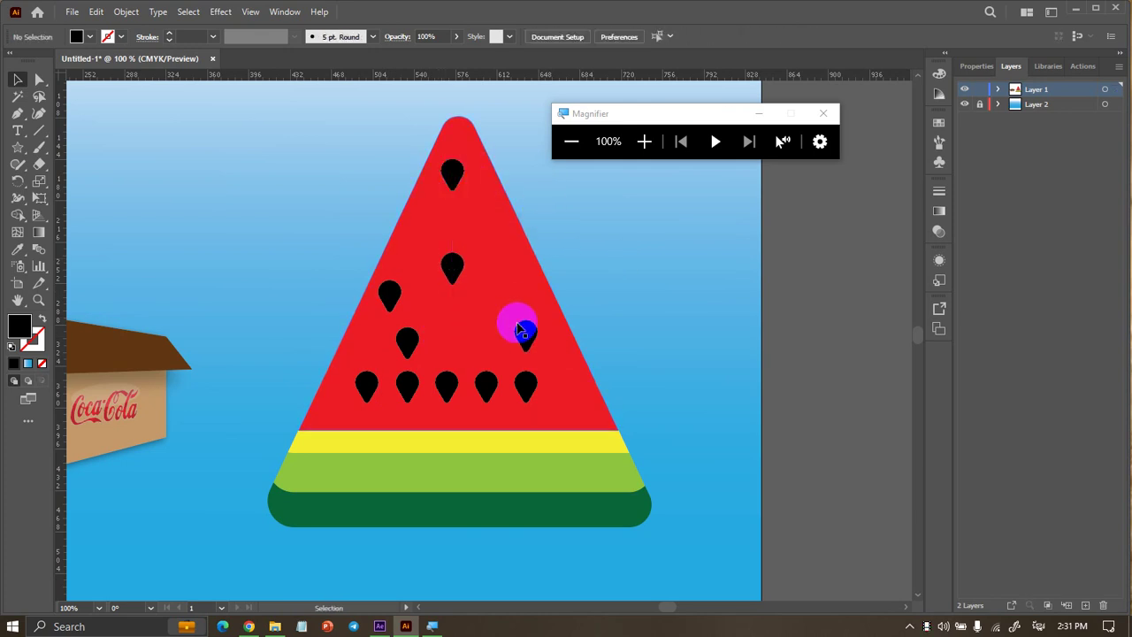
left_click_drag(520, 327, 487, 230)
left_click_drag(526, 382, 525, 308)
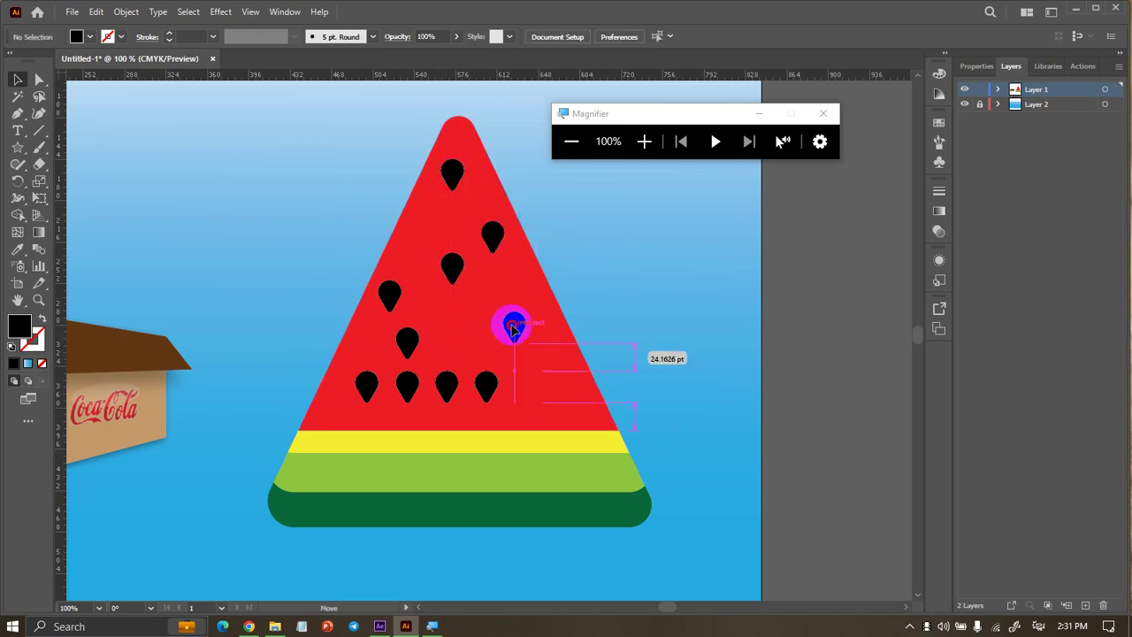
left_click(639, 309)
Adjust the bottom-row seeds and lower the top seed slightly
left_click_drag(490, 392, 474, 334)
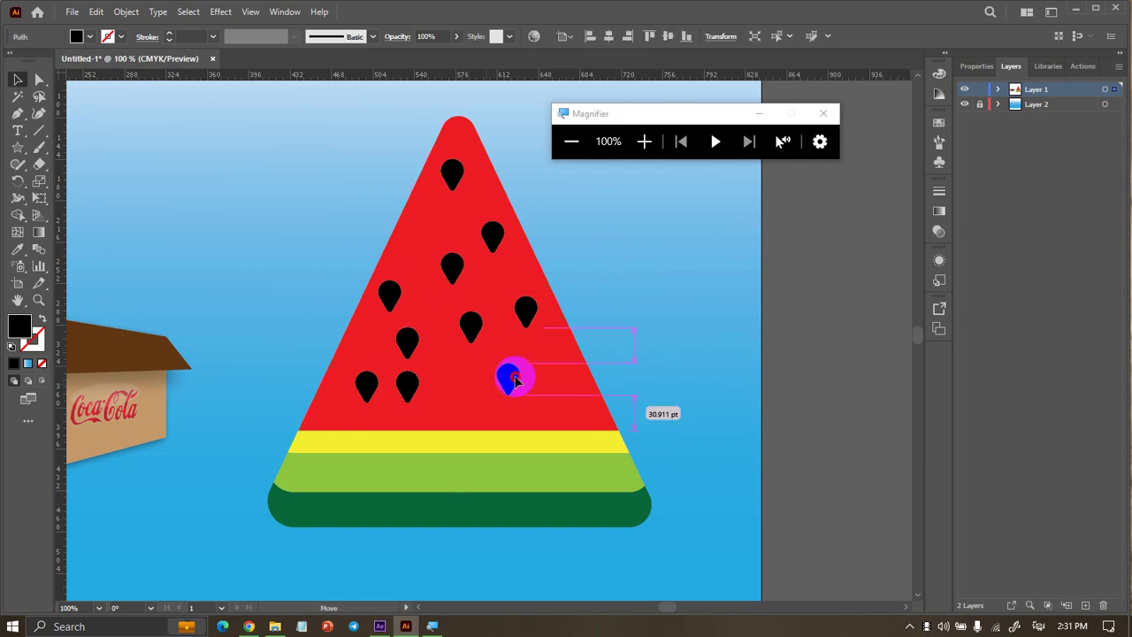
mouse_move(447, 389)
left_mouse_down()
mouse_move(523, 382)
mouse_move(458, 389)
left_mouse_up()
left_click_drag(367, 386, 379, 389)
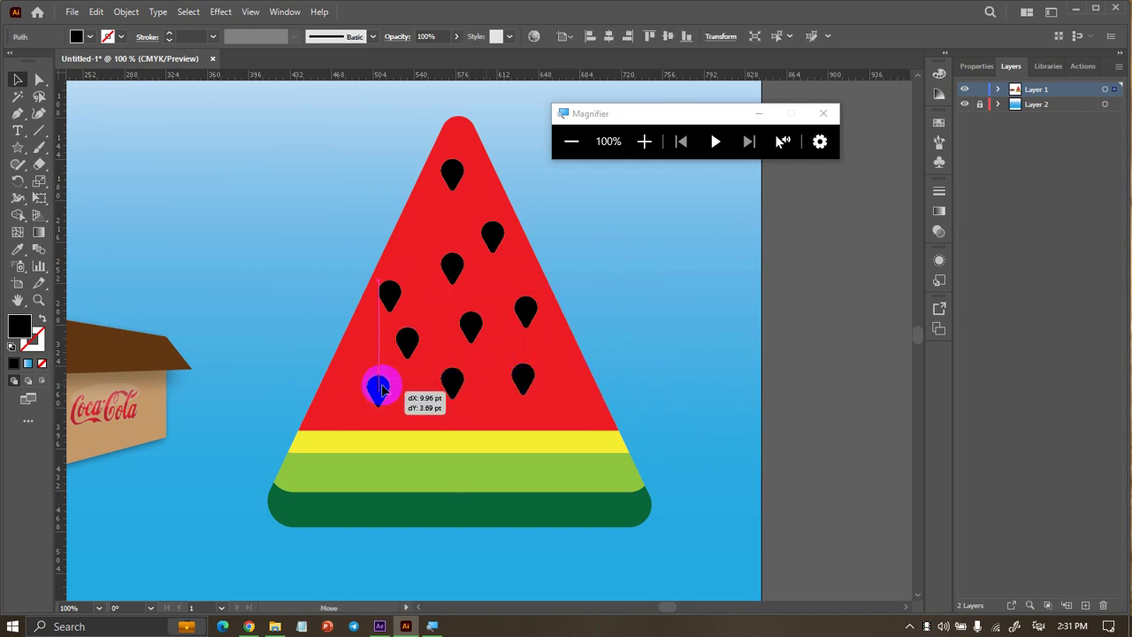
left_click_drag(449, 179, 437, 204)
left_click(692, 221)
scroll(692, 221, "down", 1)
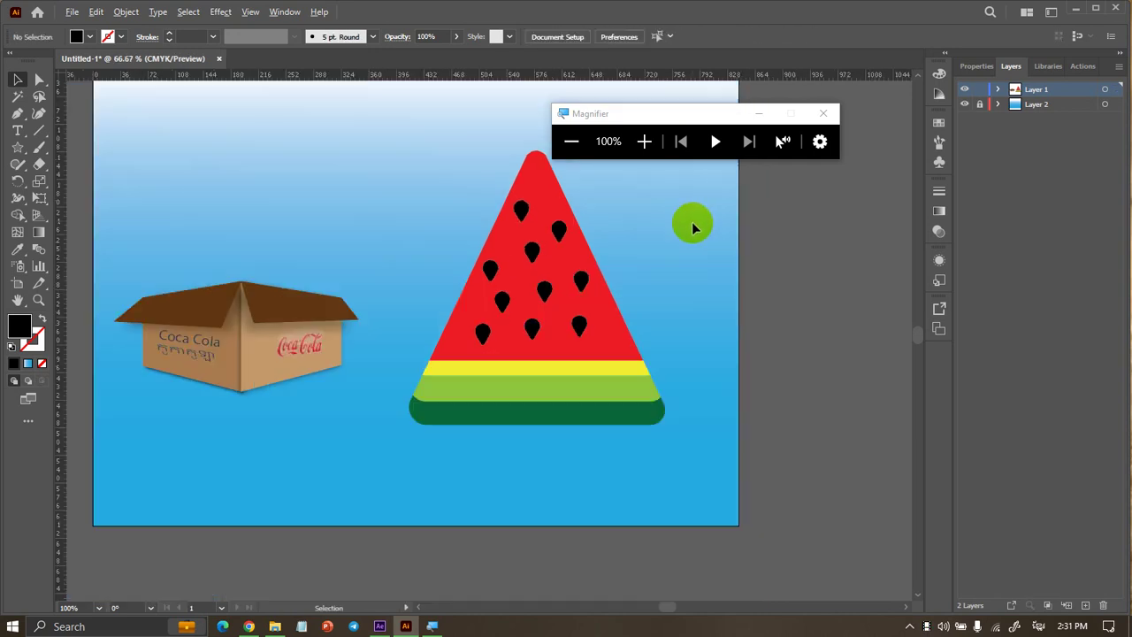
scroll(689, 230, "down", 1)
scroll(681, 265, "down", 1)
scroll(680, 272, "up", 1)
Select all ten seeds and scale the group down toward the lower left
scroll(553, 301, "up", 2)
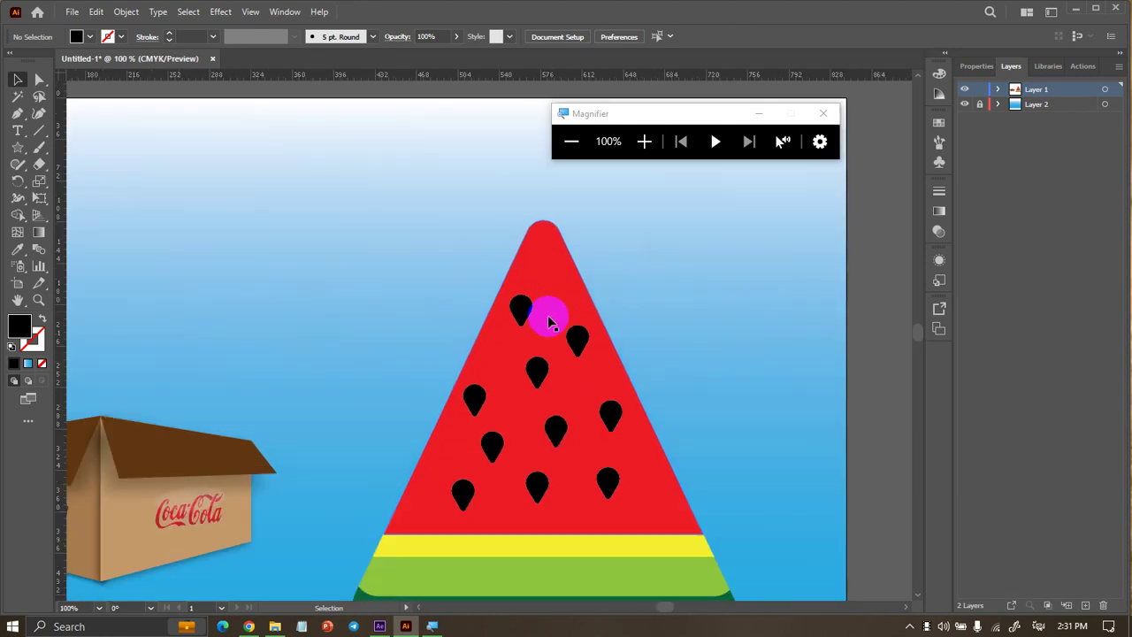
left_click(543, 324)
left_click(554, 354, "shift")
left_click(531, 370, "shift")
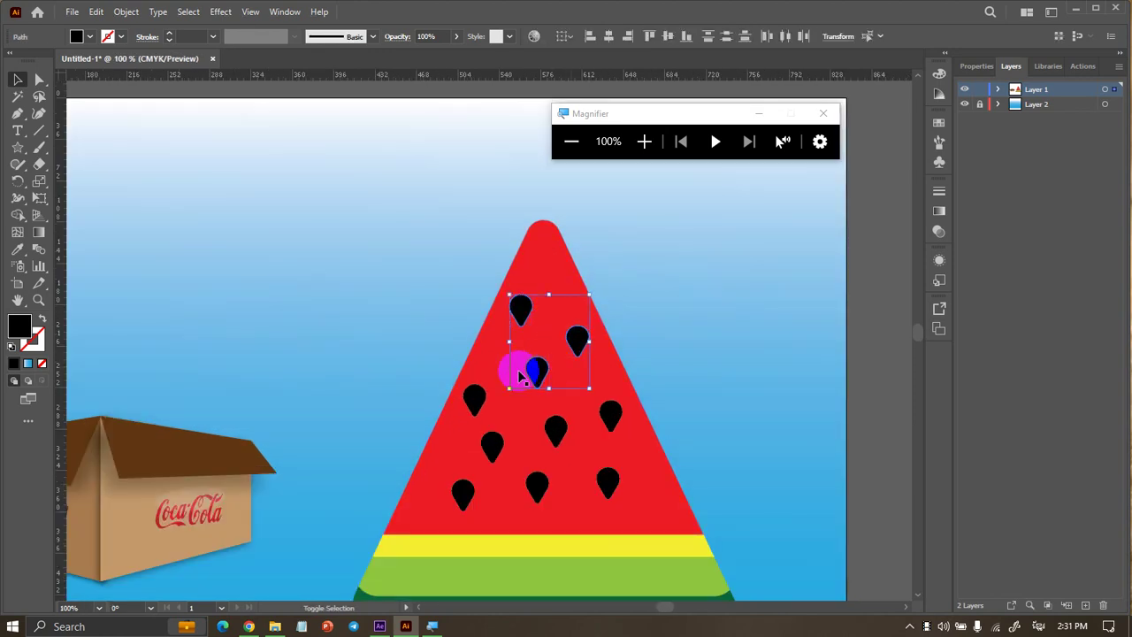
left_click(473, 397, "shift")
left_click(493, 439, "shift")
left_click(479, 479, "shift")
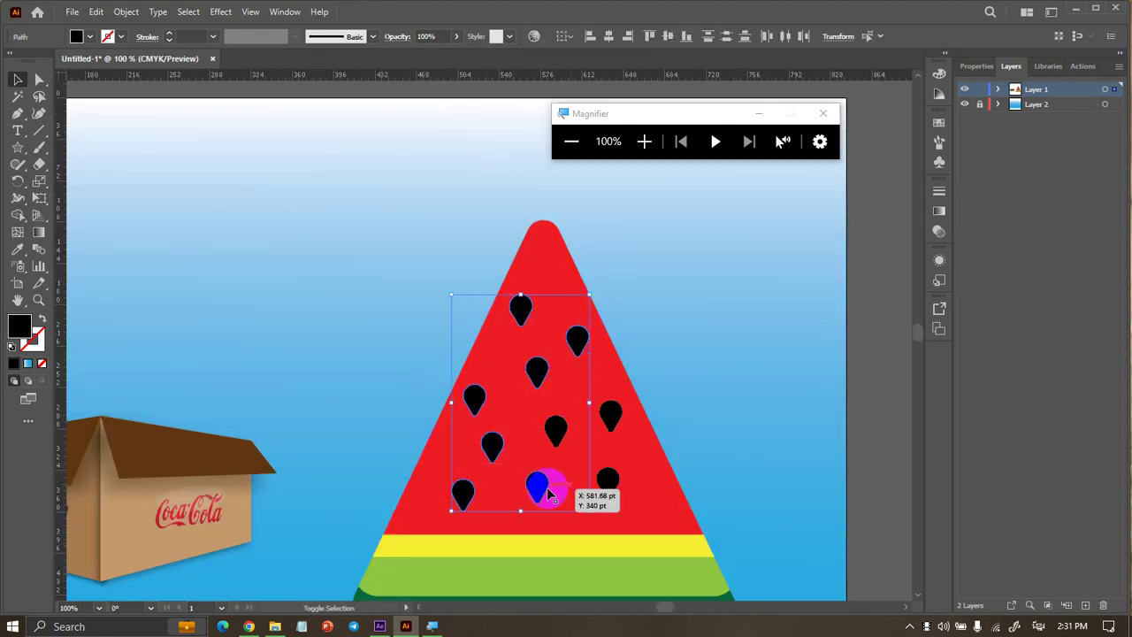
left_click(607, 481, "shift")
left_click(609, 412, "shift")
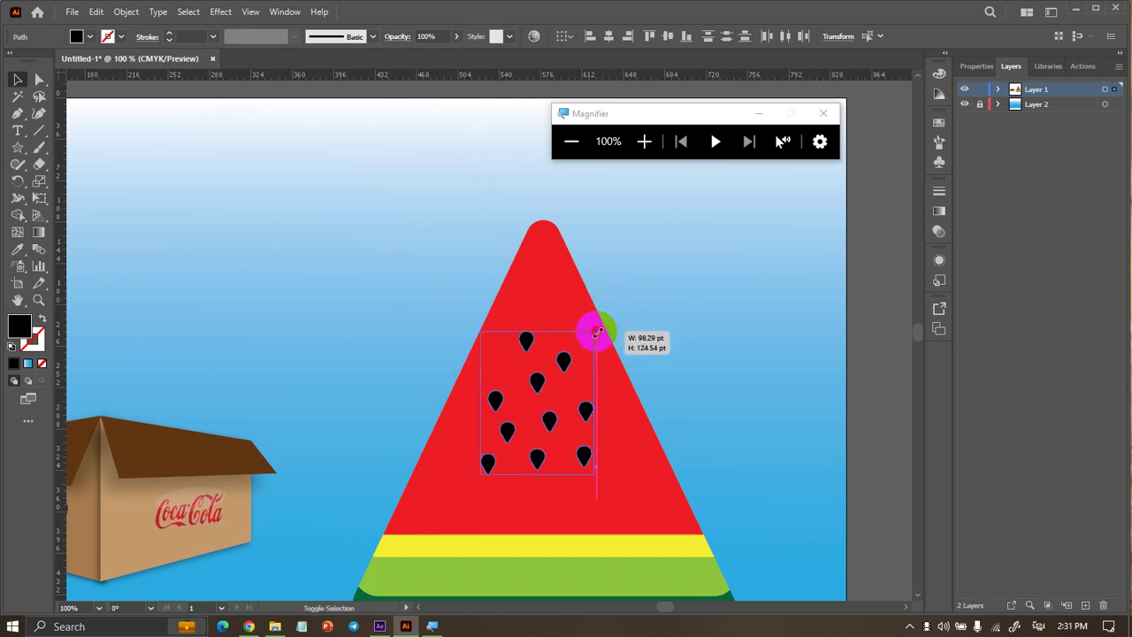
left_click_drag(623, 298, 506, 430)
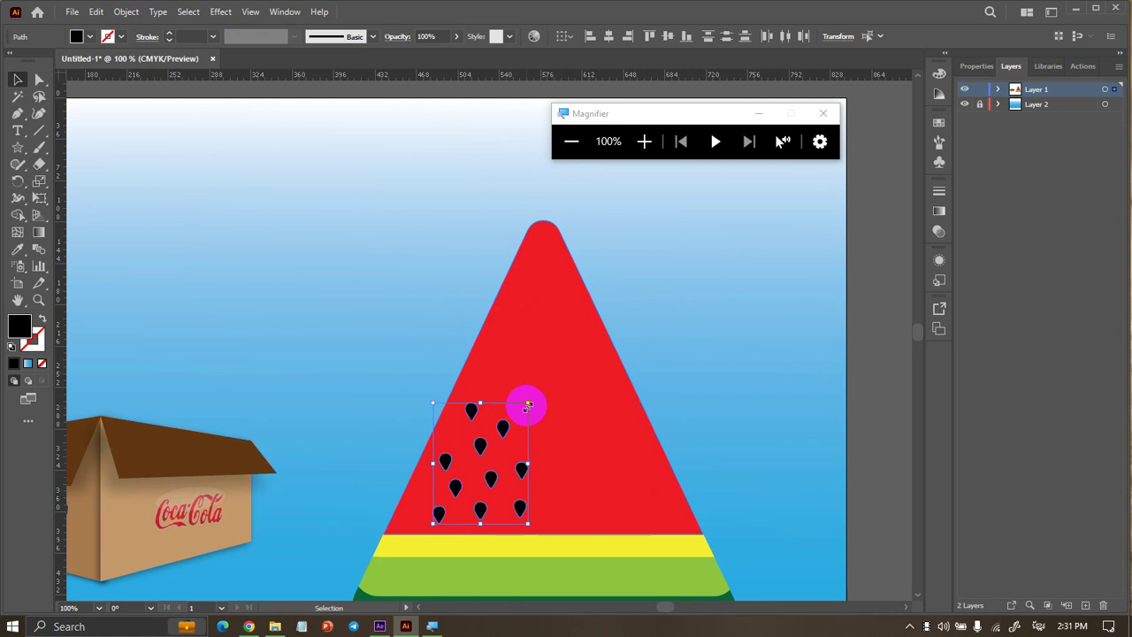
mouse_move(529, 406)
left_mouse_down()
mouse_move(486, 451)
mouse_move(544, 343)
mouse_move(474, 410)
mouse_move(531, 440)
left_mouse_up()
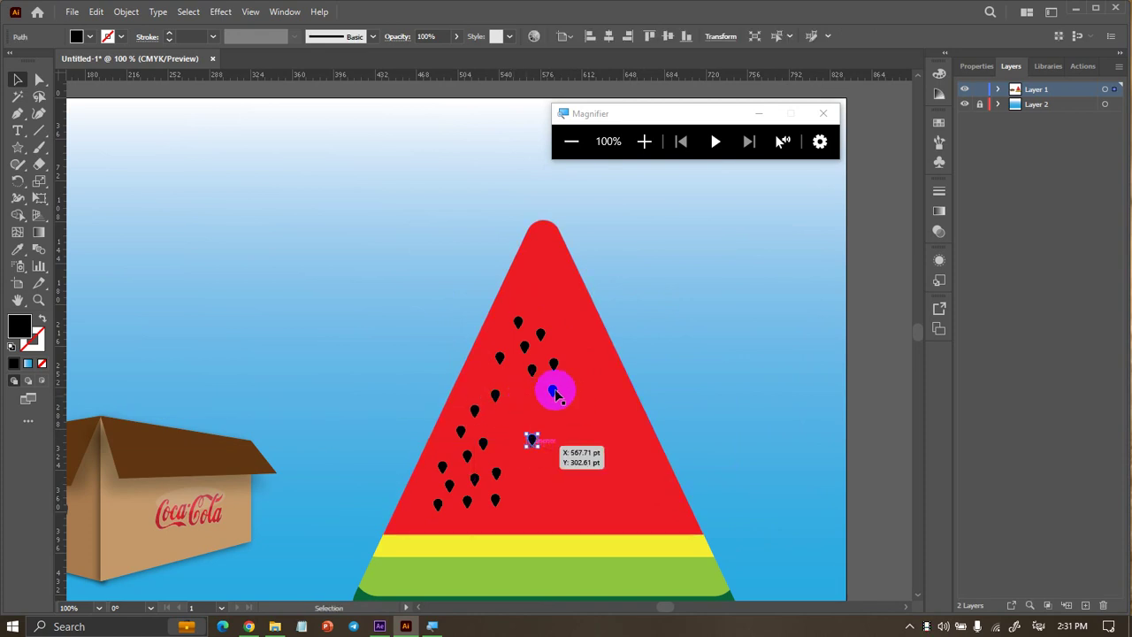
Move seeds up toward the tip of the watermelon slice
left_click_drag(535, 376, 524, 411)
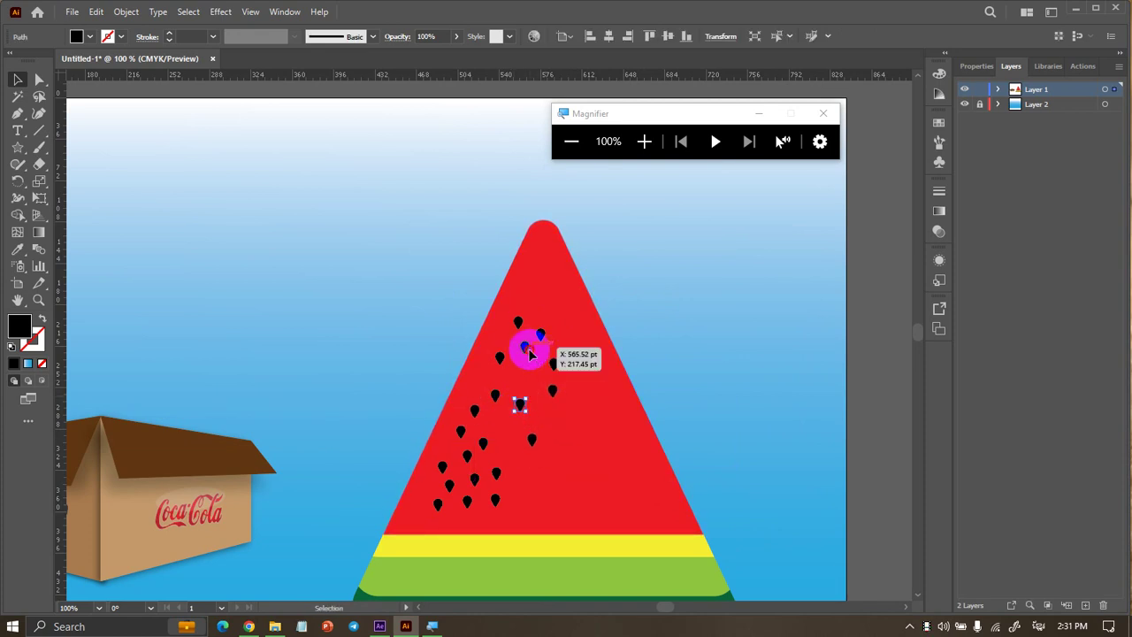
left_click_drag(550, 364, 543, 250)
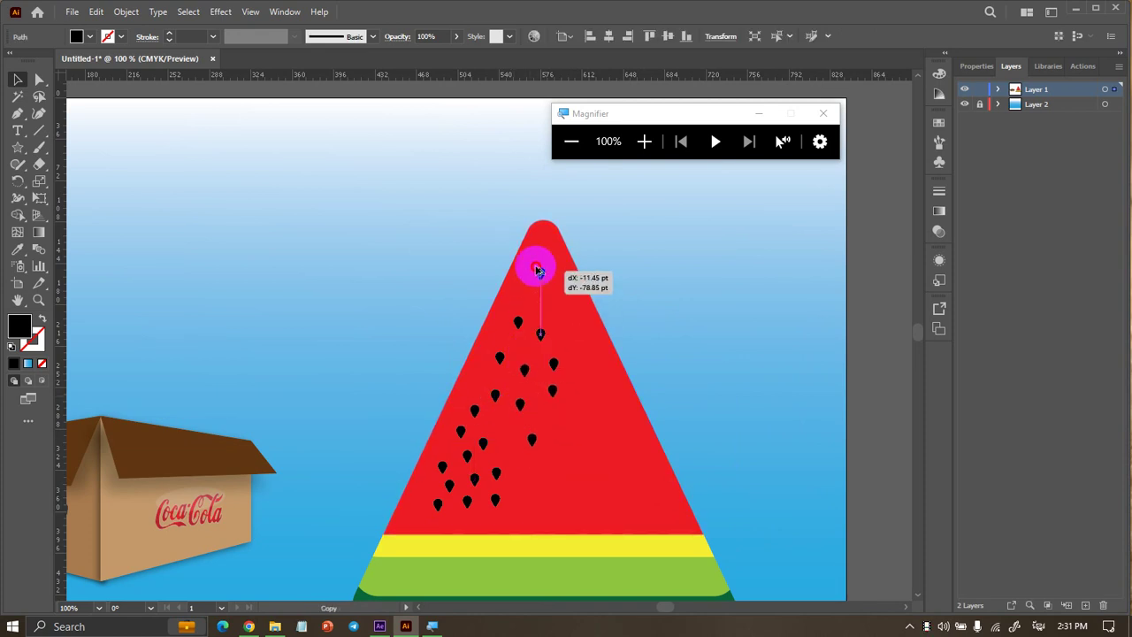
left_click(660, 260)
scroll(660, 262, "down", 2)
scroll(660, 270, "up", 1)
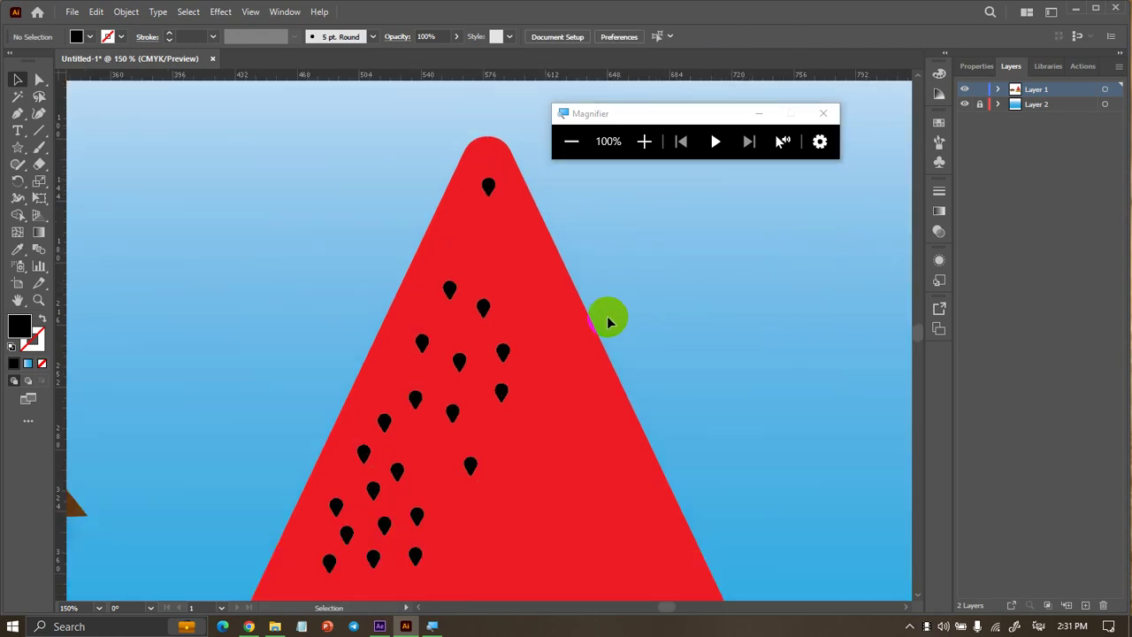
scroll(607, 316, "down", 1)
left_click(460, 330)
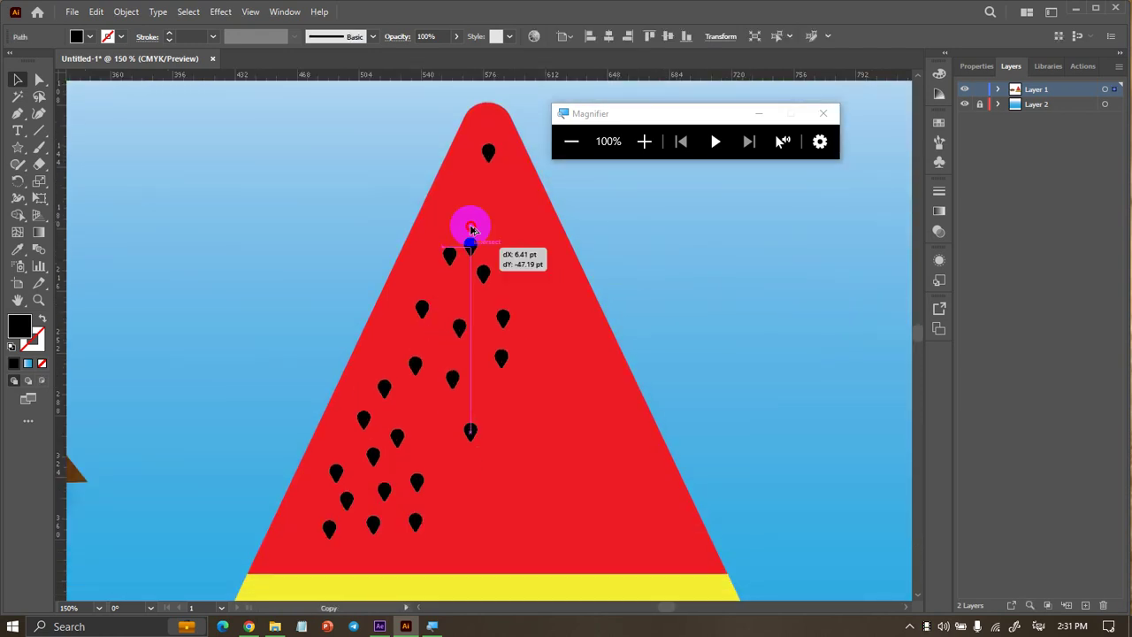
left_click_drag(460, 330, 486, 205)
left_click(640, 220)
scroll(647, 226, "down", 1)
scroll(648, 226, "up", 1)
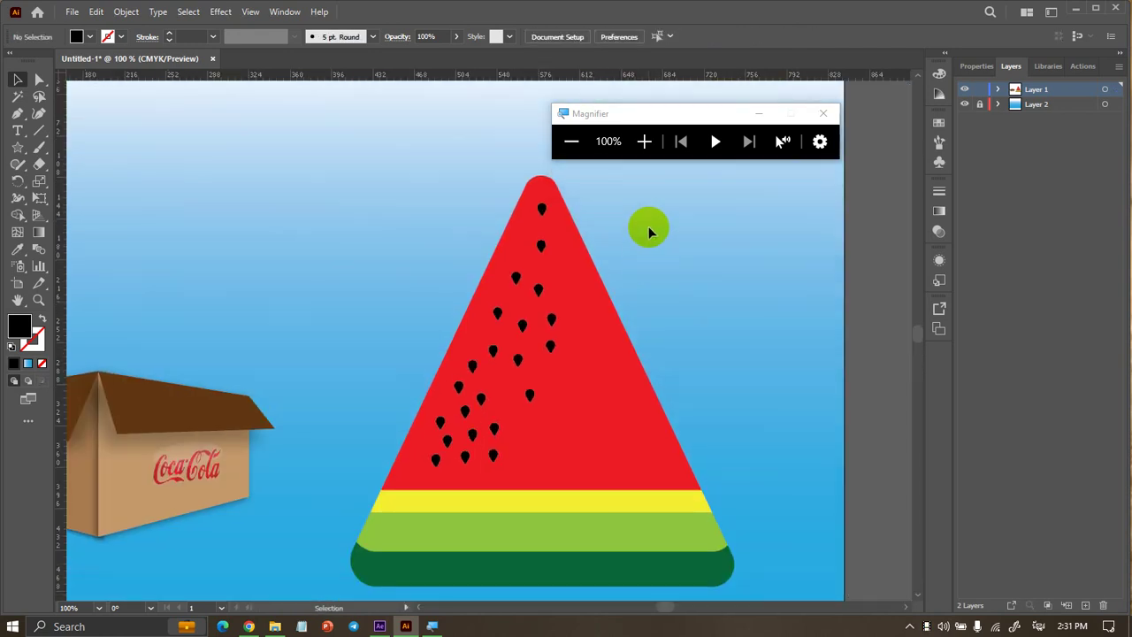
scroll(561, 361, "up", 1)
left_click_drag(475, 387, 489, 380)
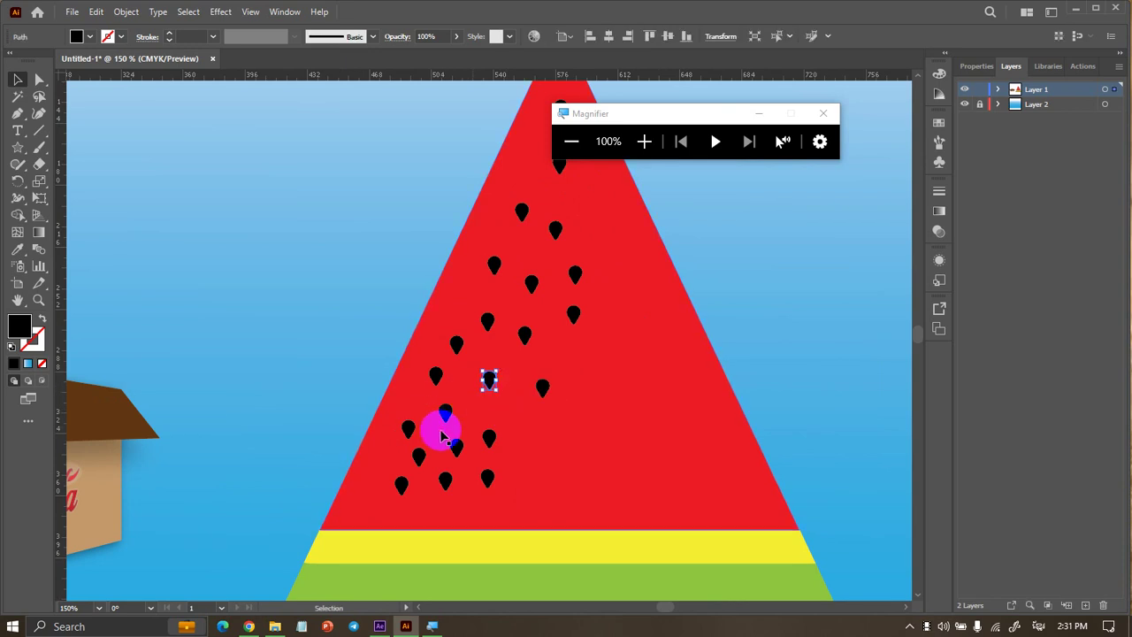
Spread the lower seeds rightward across the empty red area
left_click_drag(489, 438, 681, 423)
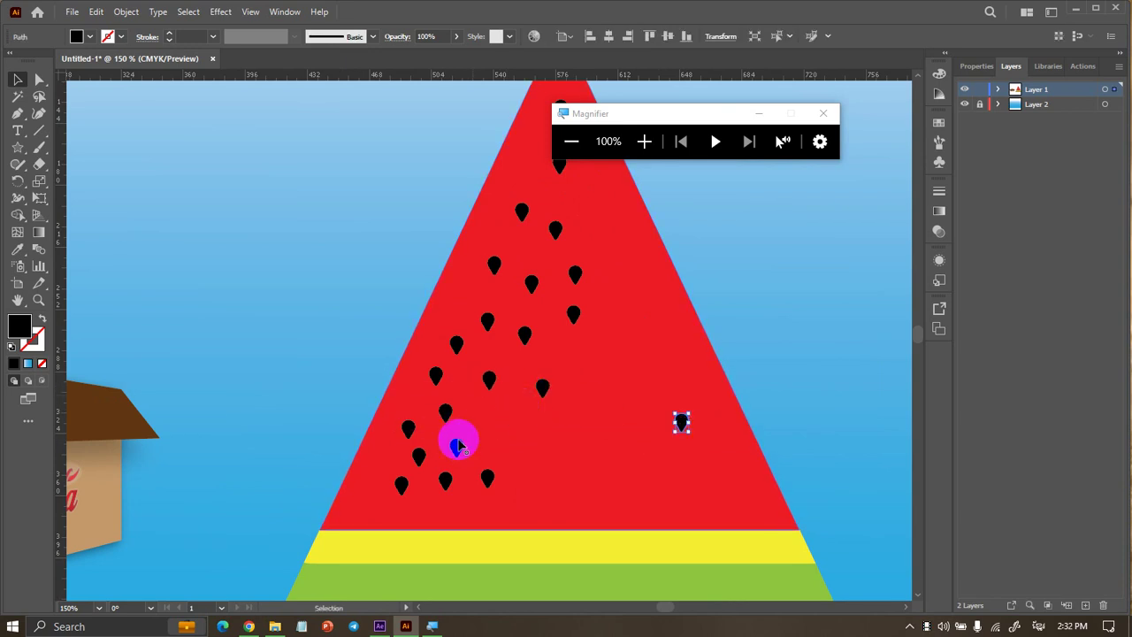
mouse_move(456, 447)
left_mouse_down()
mouse_move(620, 374)
mouse_move(628, 352)
left_mouse_up()
left_click_drag(490, 482, 643, 493)
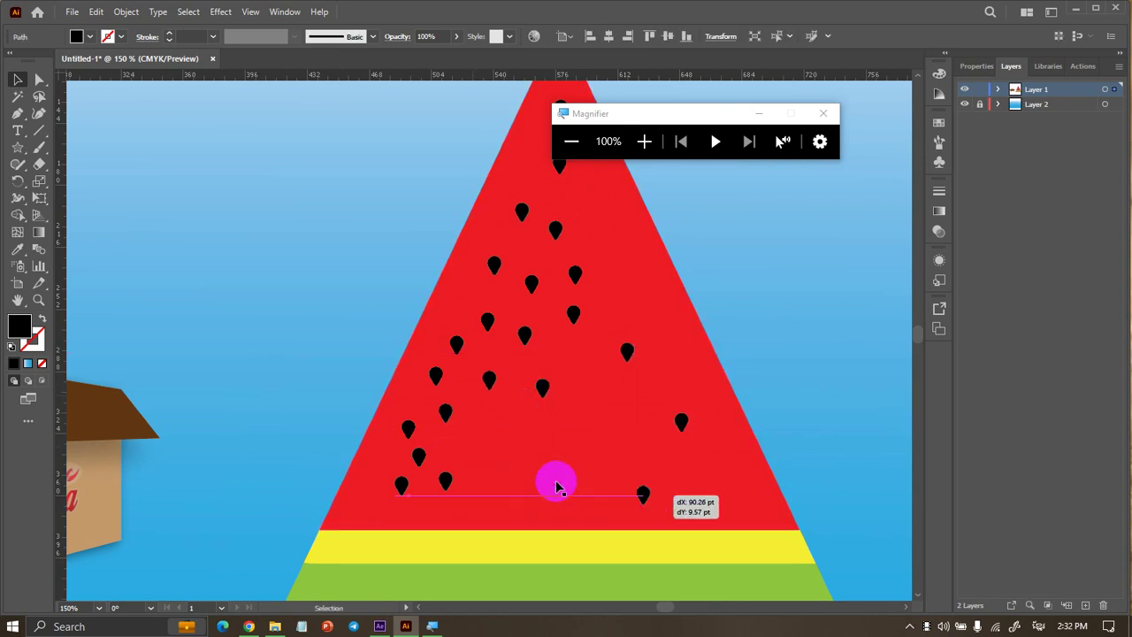
left_click_drag(420, 457, 515, 449)
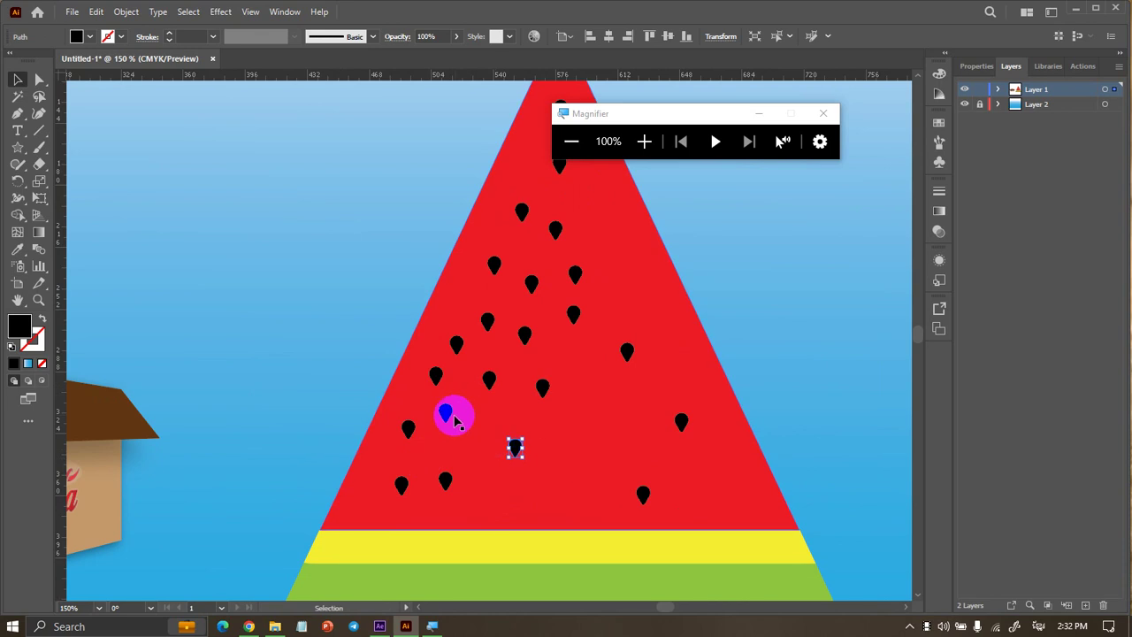
left_click_drag(446, 414, 460, 449)
left_click_drag(456, 347, 534, 379)
left_click_drag(501, 362, 585, 450)
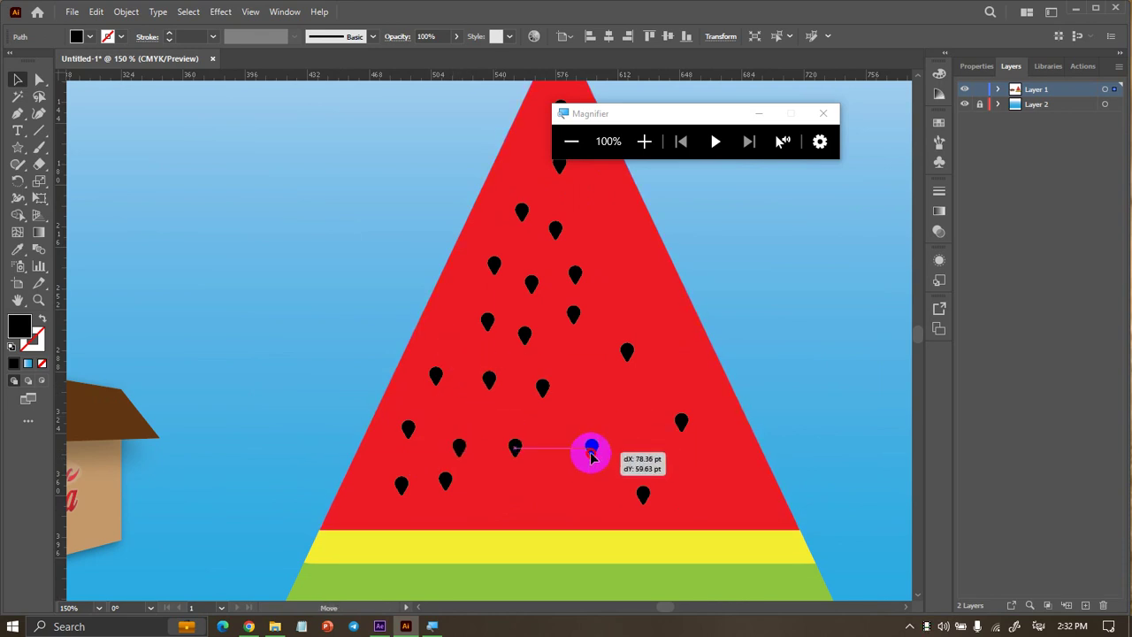
left_click_drag(533, 287, 543, 500)
left_click(799, 356)
scroll(799, 357, "down", 2)
scroll(799, 356, "up", 2)
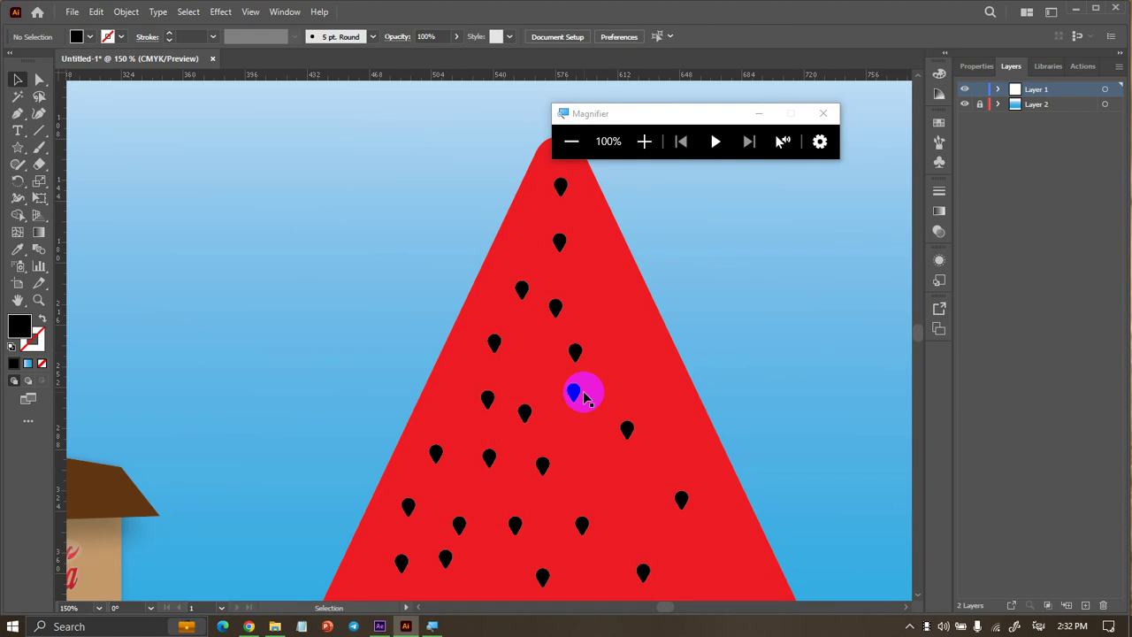
Reposition seeds in the middle and out to the lower-right and left edges
left_click_drag(525, 412, 624, 346)
left_click_drag(561, 306, 535, 379)
left_click(725, 321)
left_click_drag(522, 298, 522, 287)
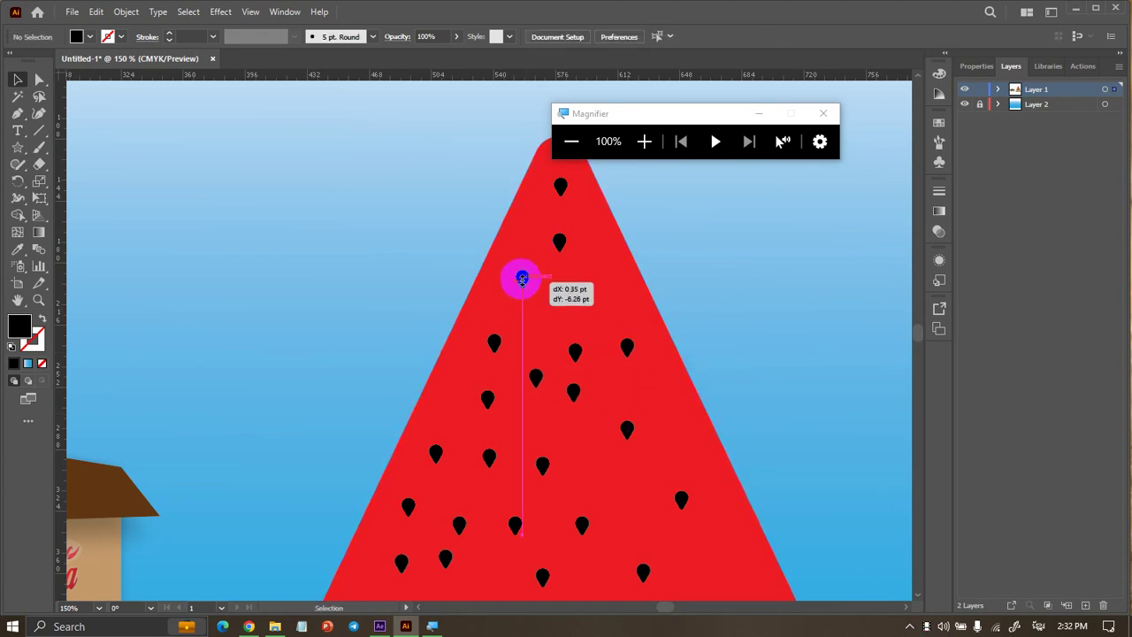
left_click_drag(571, 389, 600, 279)
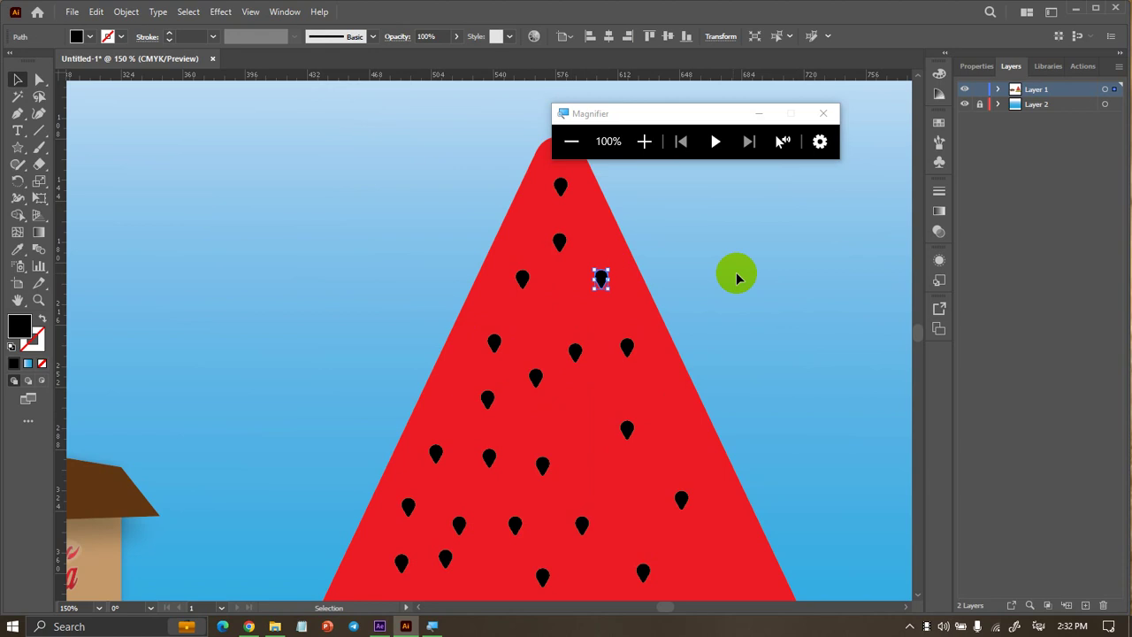
left_click_drag(536, 379, 557, 413)
left_click(697, 381)
scroll(703, 383, "down", 3)
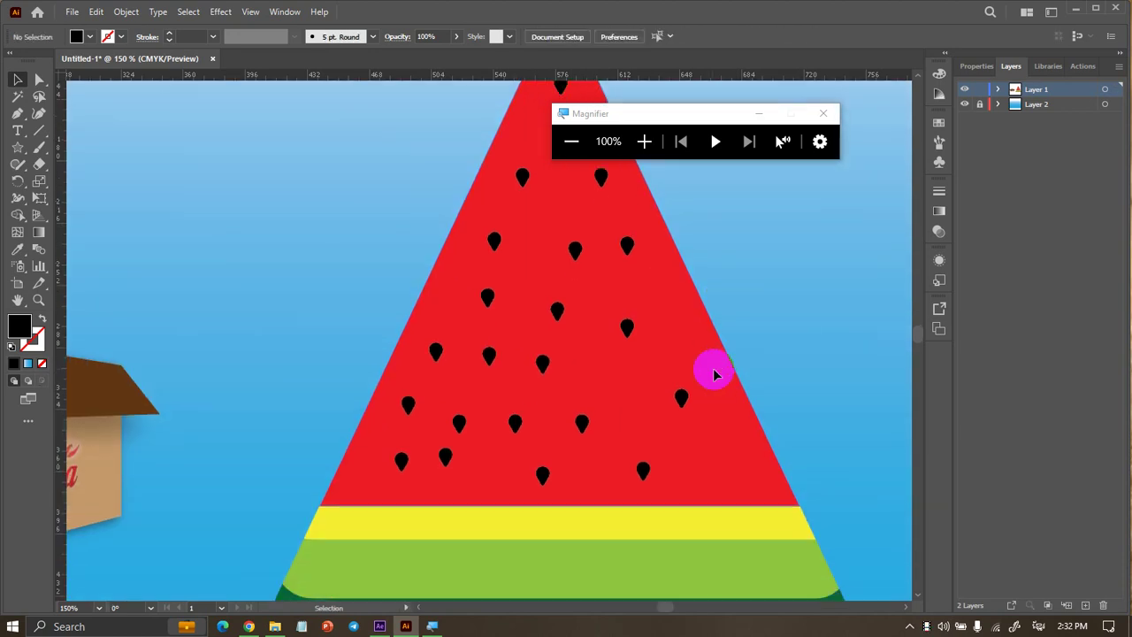
left_click_drag(457, 424, 713, 469)
left_click_drag(458, 424, 713, 469)
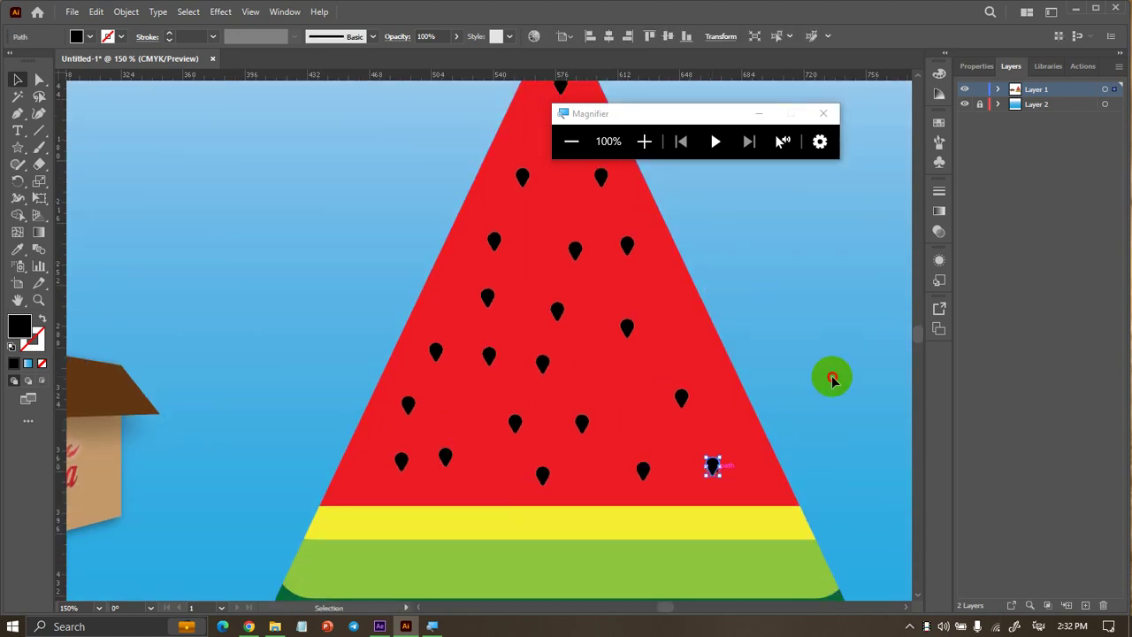
mouse_move(400, 461)
left_mouse_down()
mouse_move(357, 471)
mouse_move(371, 474)
left_mouse_up()
left_click_drag(447, 461, 460, 471)
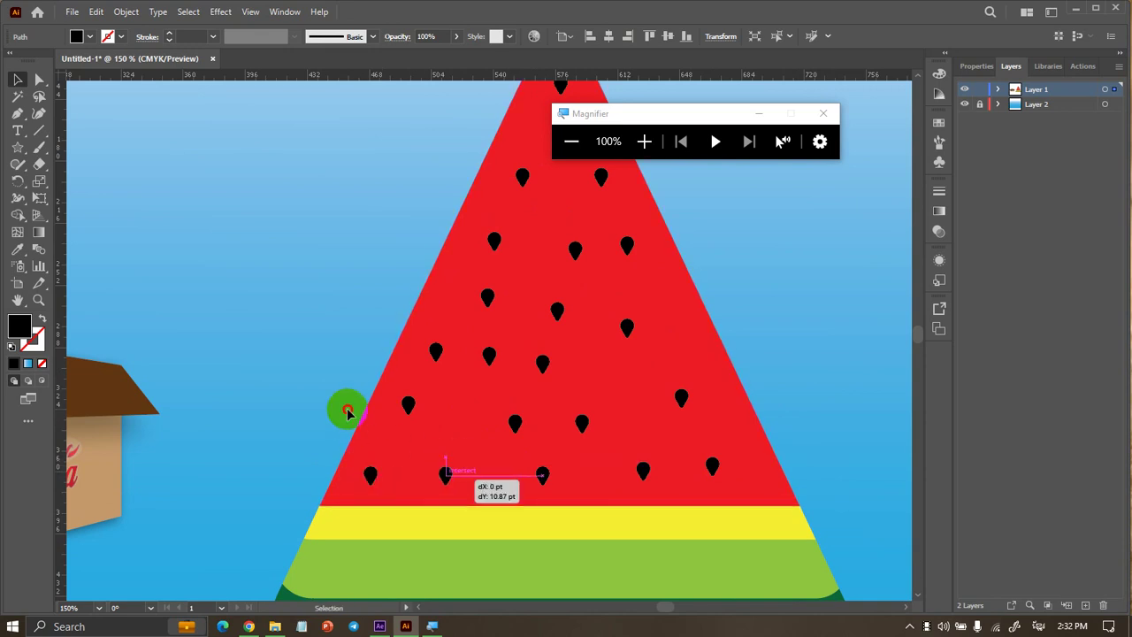
Zoom out and nudge the last seeds near the bottom into place
key("ctrl+minus")
key("ctrl+minus")
scroll(273, 407, "up", 2)
scroll(272, 449, "left", 5)
scroll(273, 449, "left", 3)
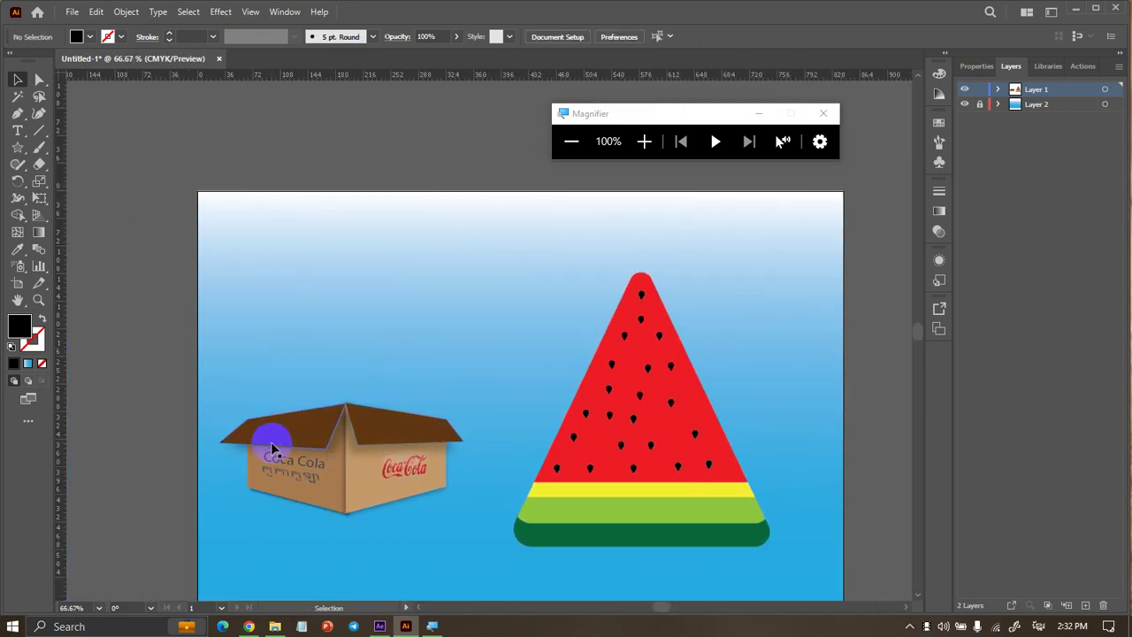
scroll(625, 487, "up", 1)
left_click_drag(605, 389, 644, 384)
left_click_drag(566, 377, 577, 396)
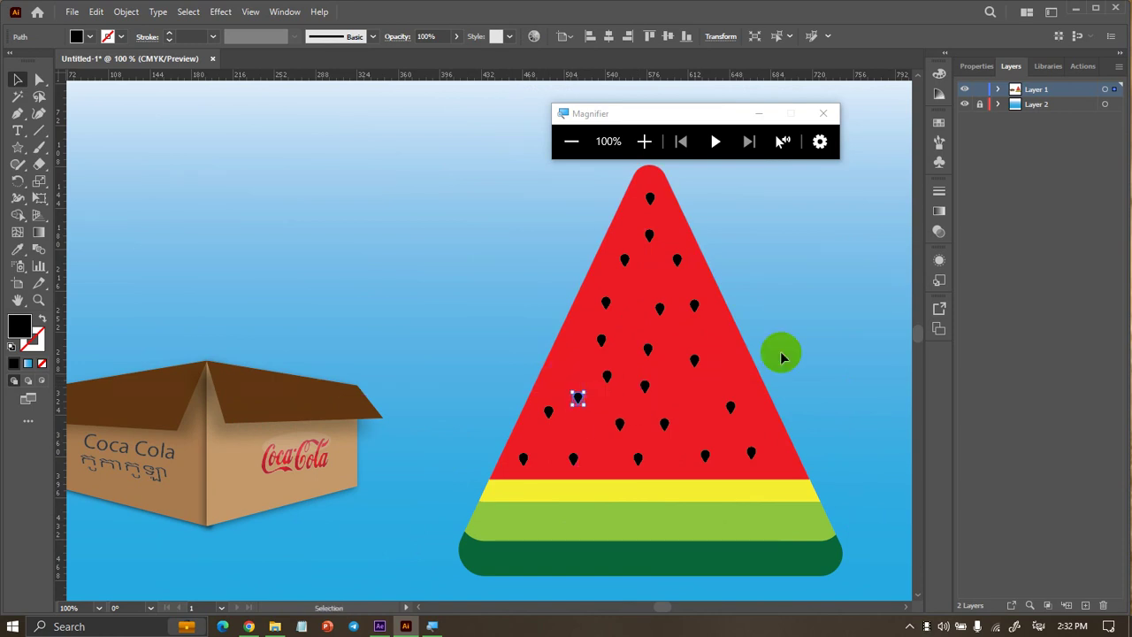
left_click(810, 358)
scroll(823, 379, "up", 1)
scroll(824, 379, "down", 2)
scroll(823, 379, "left", 1)
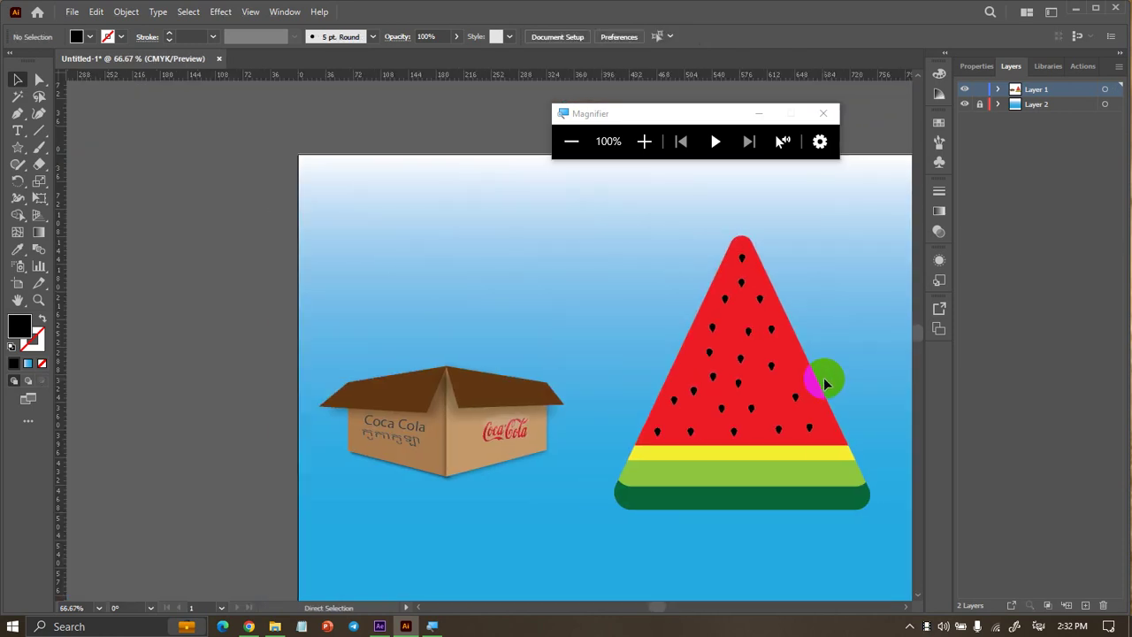
scroll(823, 379, "right", 1)
scroll(825, 384, "up", 1)
scroll(824, 384, "right", 1)
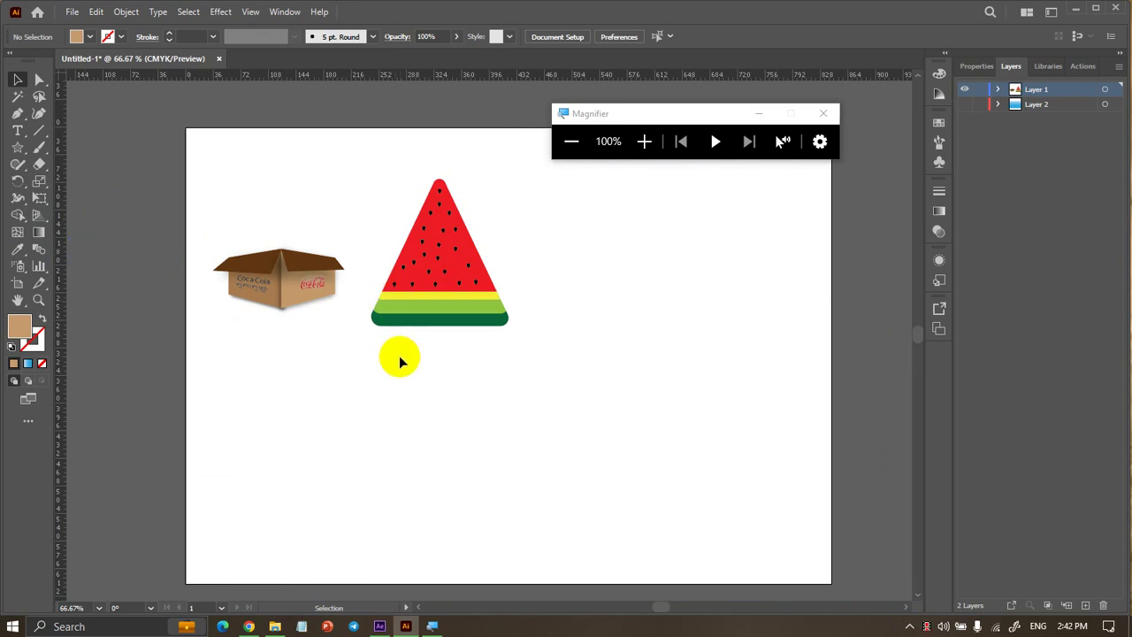
Draw a small circle below the box and fill it orange
left_click(125, 242)
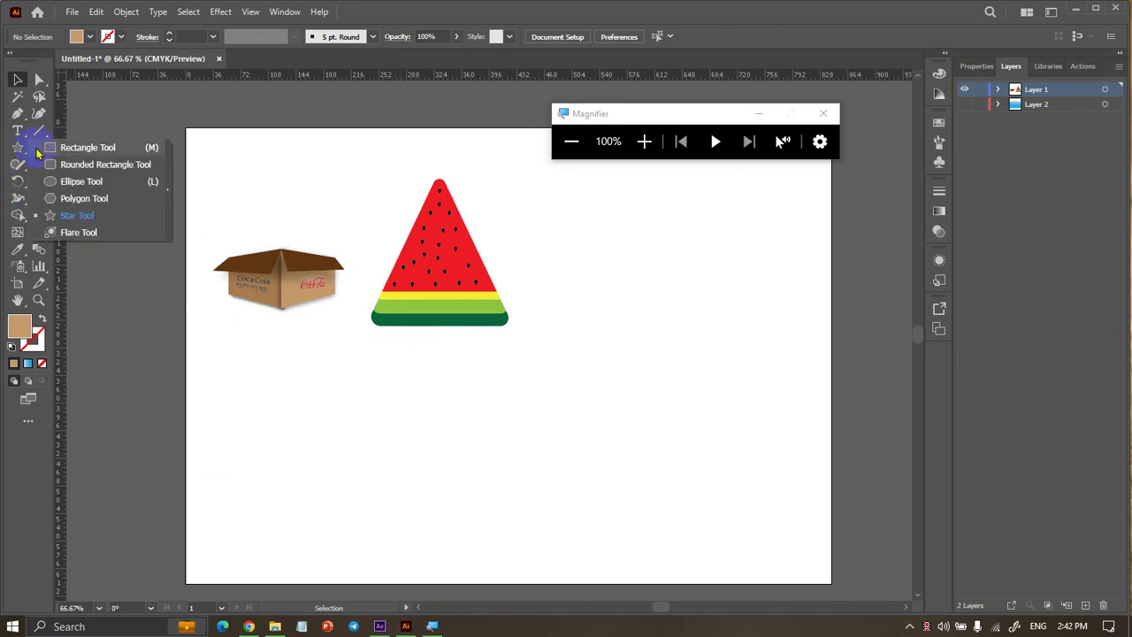
left_click_drag(14, 153, 54, 180)
scroll(290, 485, "up", 1)
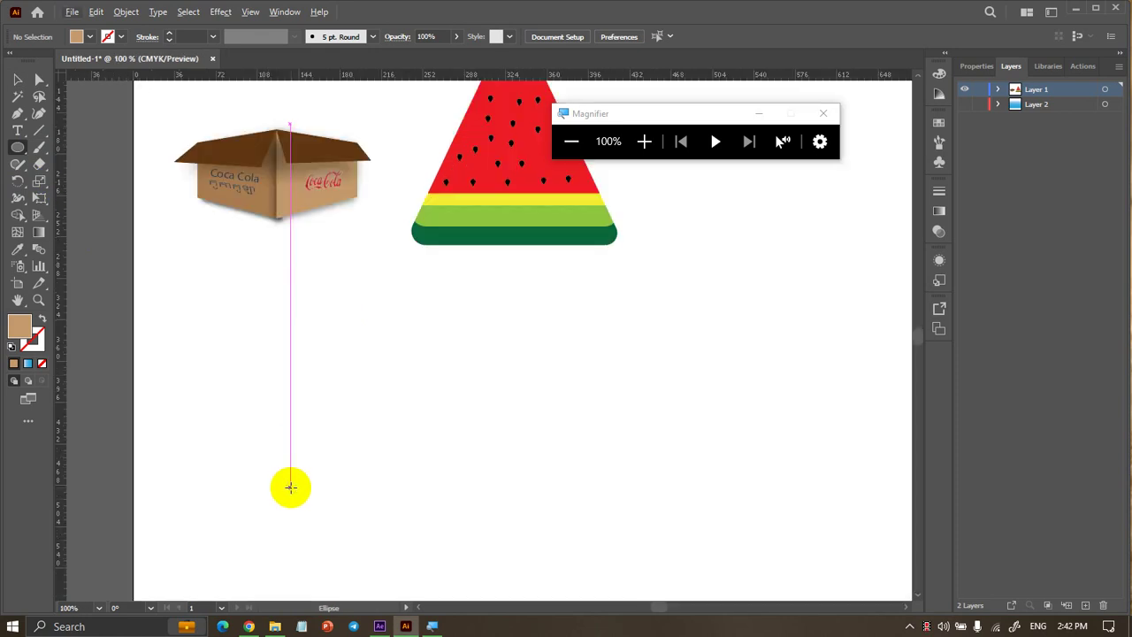
mouse_move(257, 420)
left_mouse_down()
mouse_move(290, 458)
mouse_move(283, 443)
left_mouse_up()
left_click(89, 37)
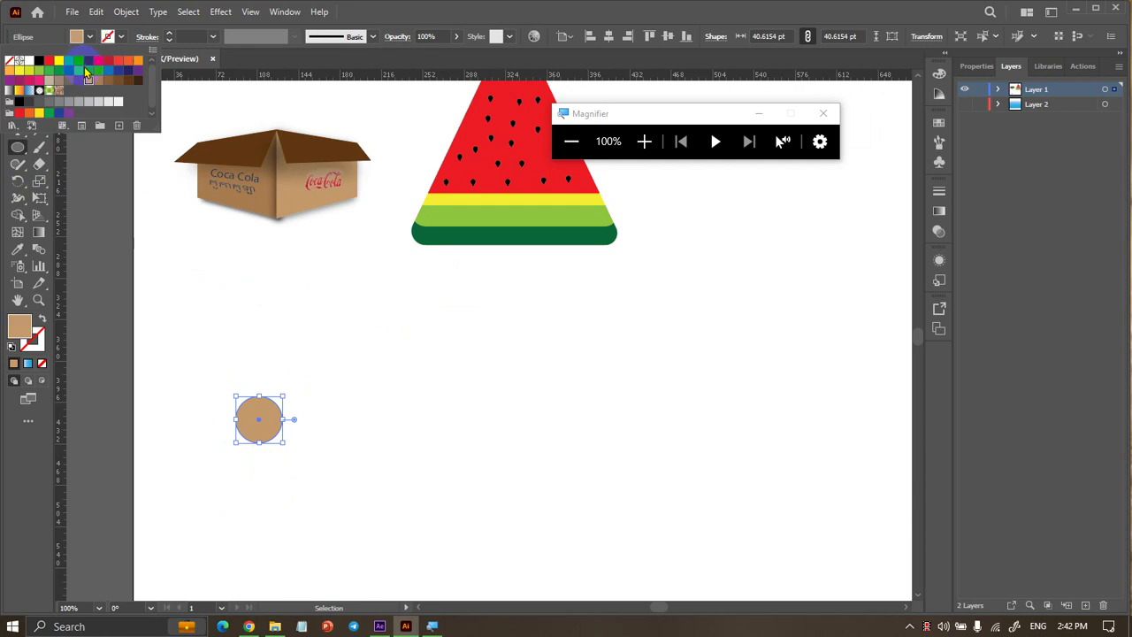
left_click(78, 60)
left_click(80, 37)
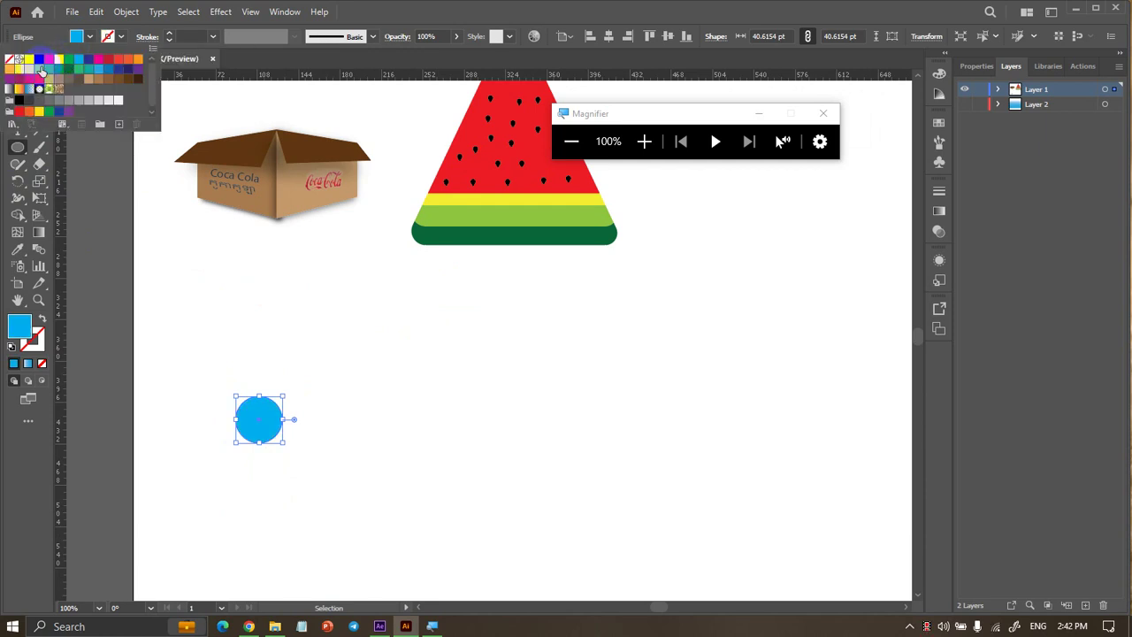
left_click(12, 75)
left_click(17, 79)
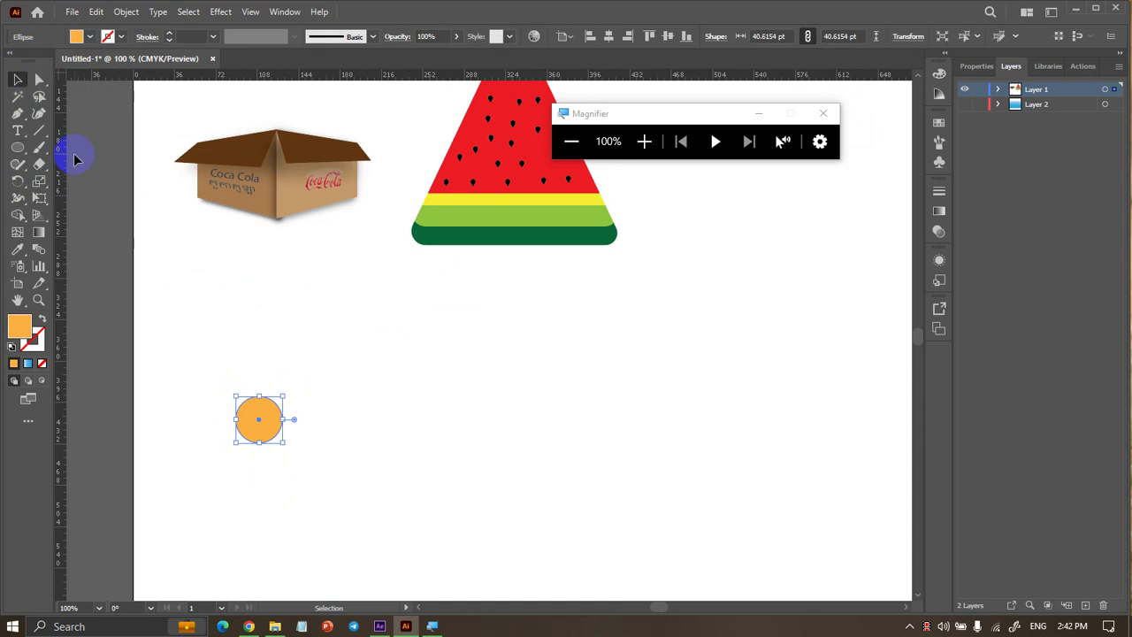
left_click(92, 198)
Draw a star to the right of the orange circle and fill it blue
scroll(92, 198, "down", 1)
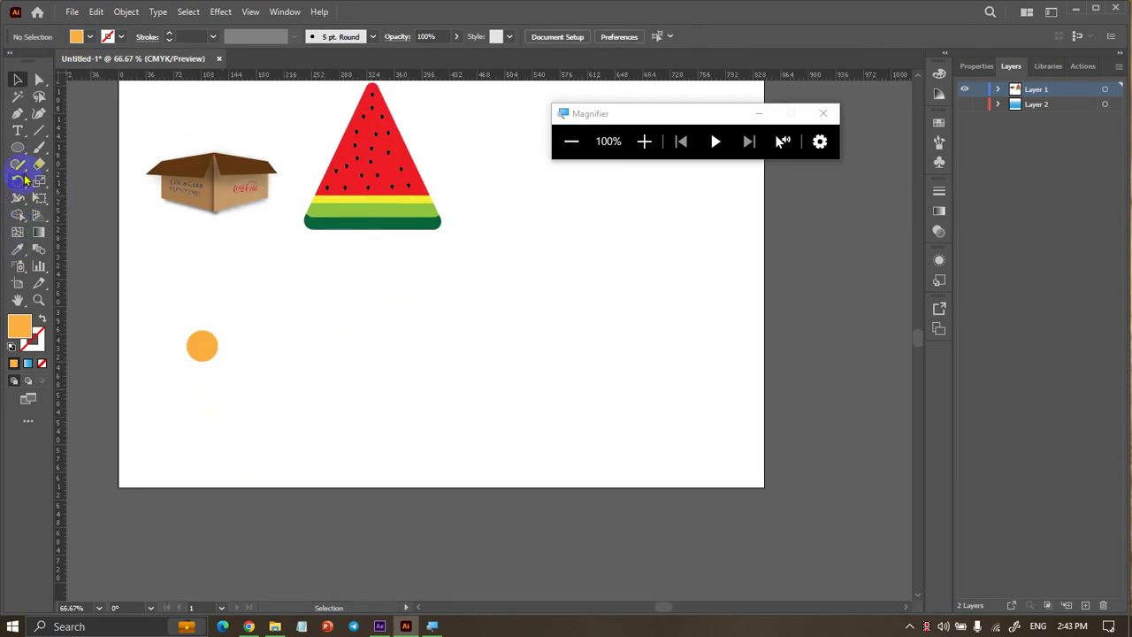
right_click(19, 149)
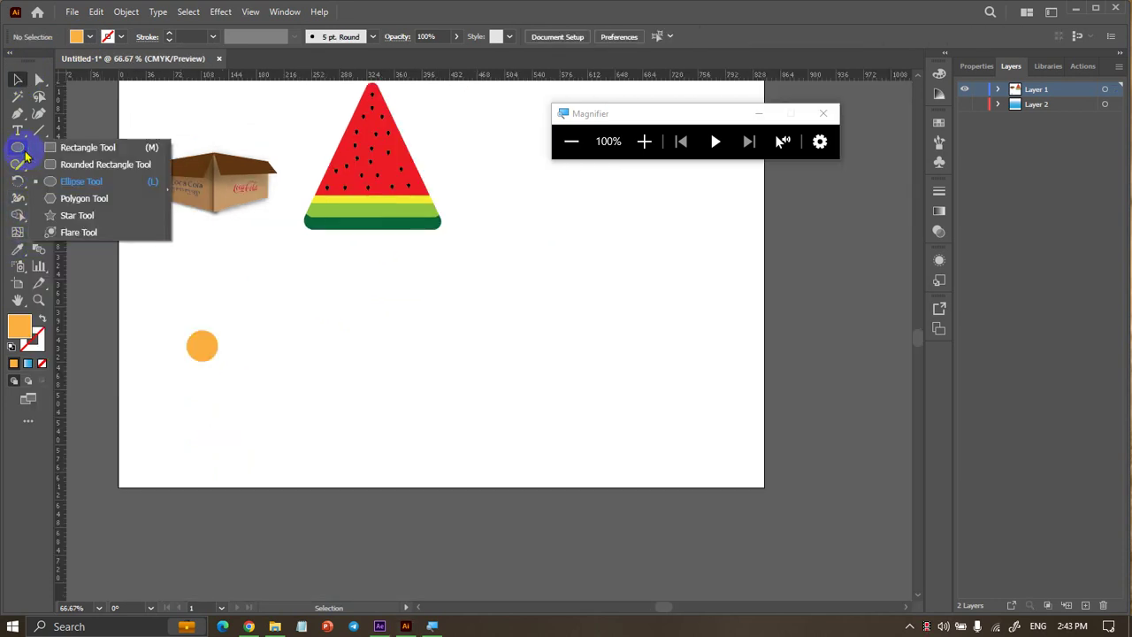
left_click(77, 215)
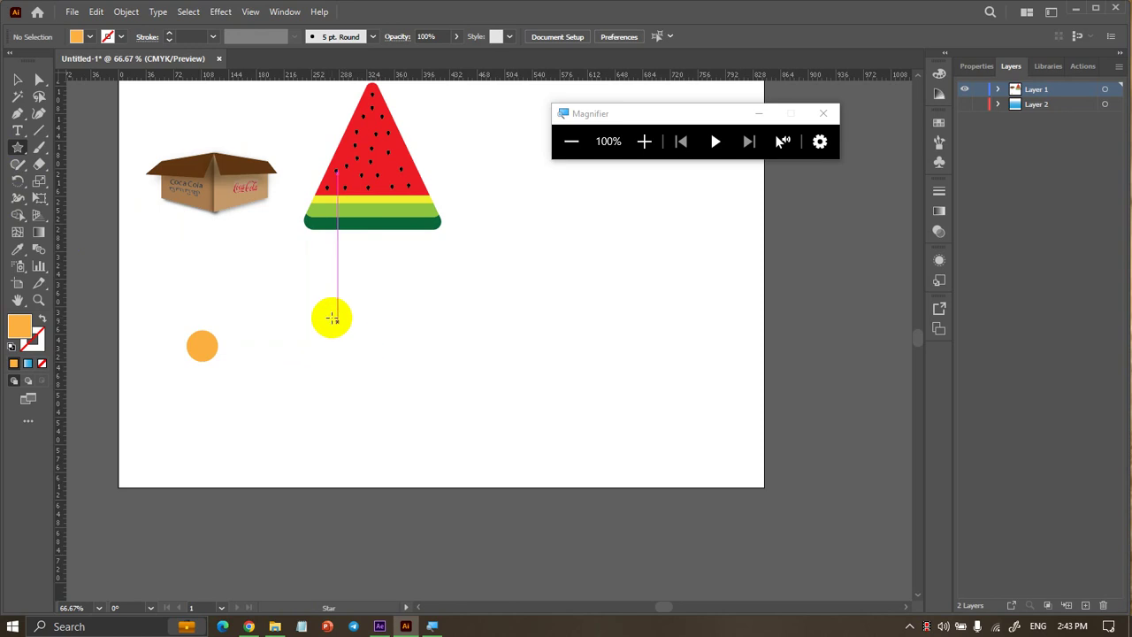
left_click_drag(311, 373, 341, 423)
left_click(89, 36)
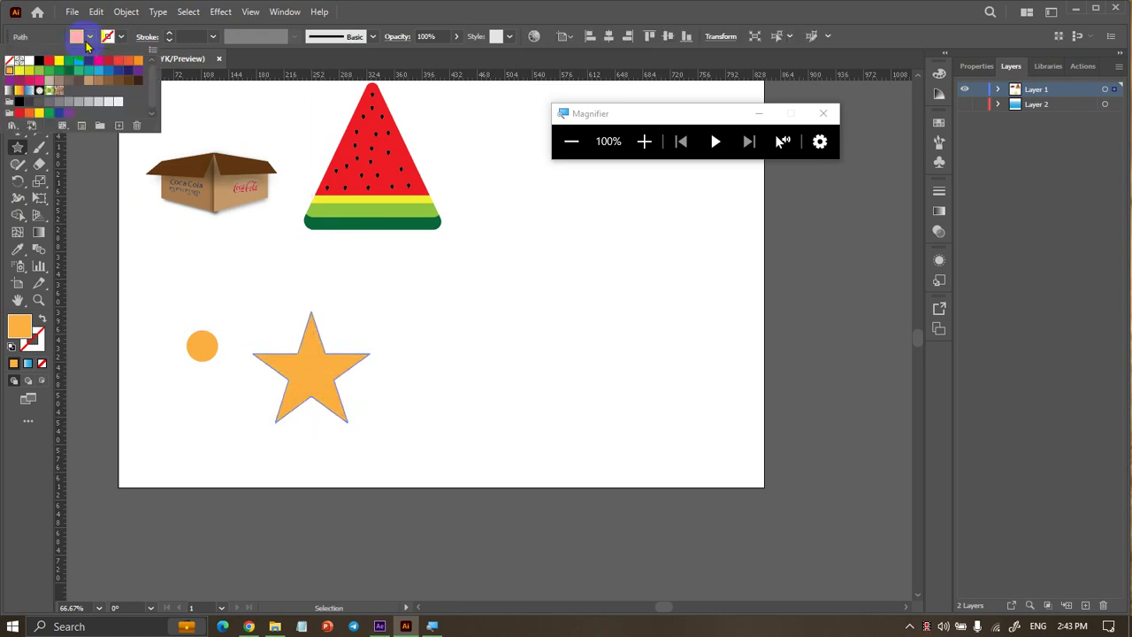
left_click(89, 75)
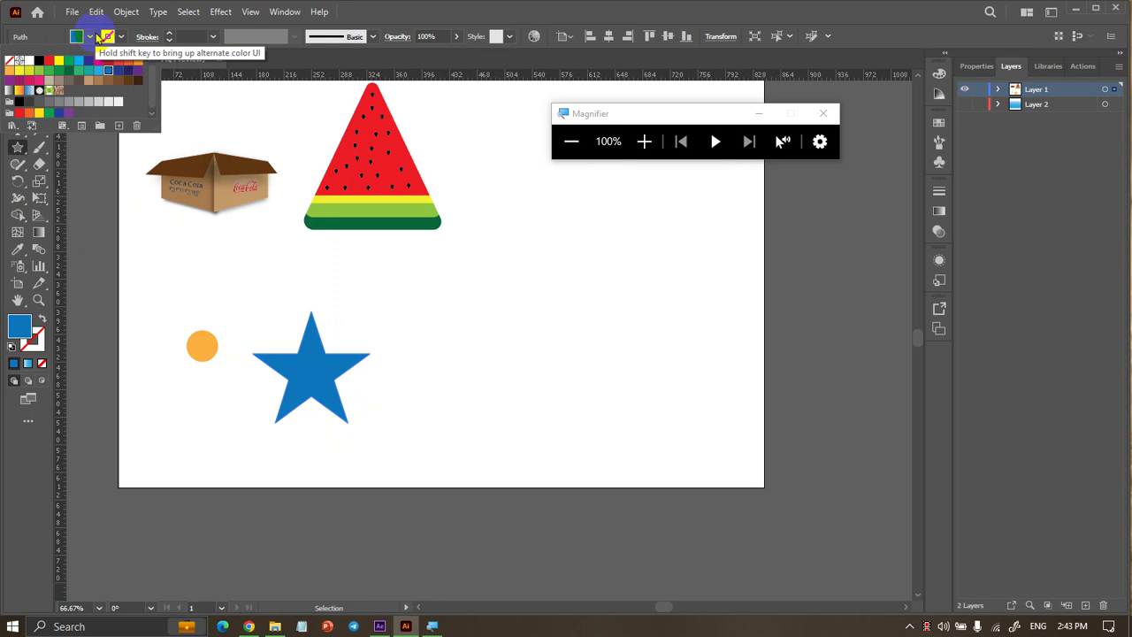
left_click(89, 36)
left_click(92, 39)
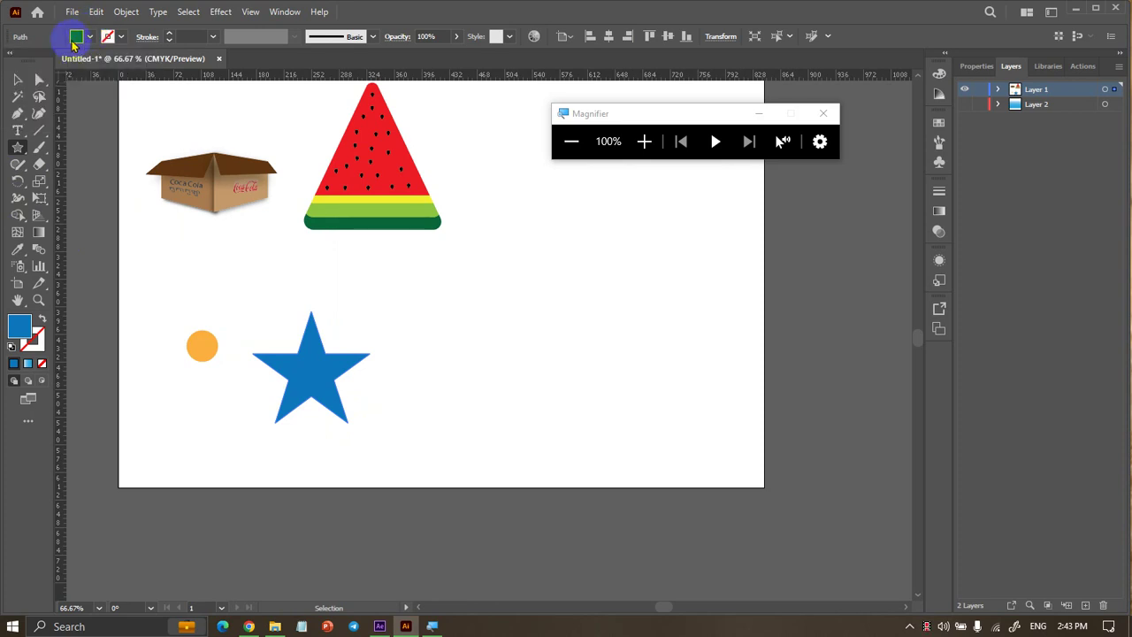
left_click(18, 79)
left_click(161, 278)
scroll(161, 279, "up", 1)
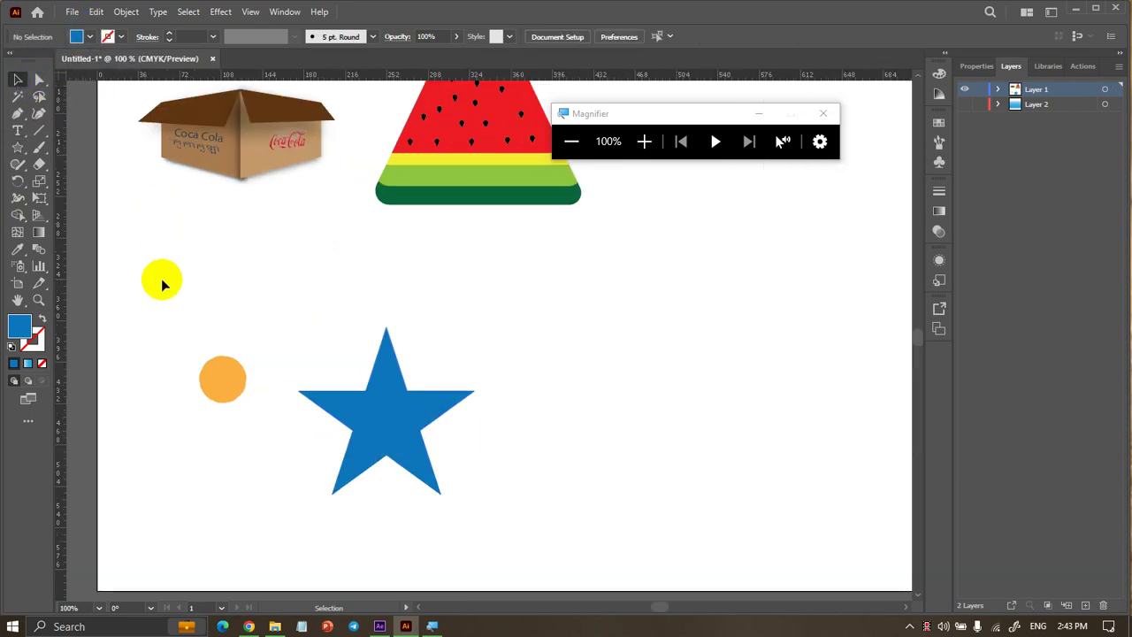
Add a smaller copy of the blue star above and to the right
mouse_move(392, 430)
left_mouse_down()
mouse_move(542, 348)
mouse_move(539, 327)
left_mouse_up()
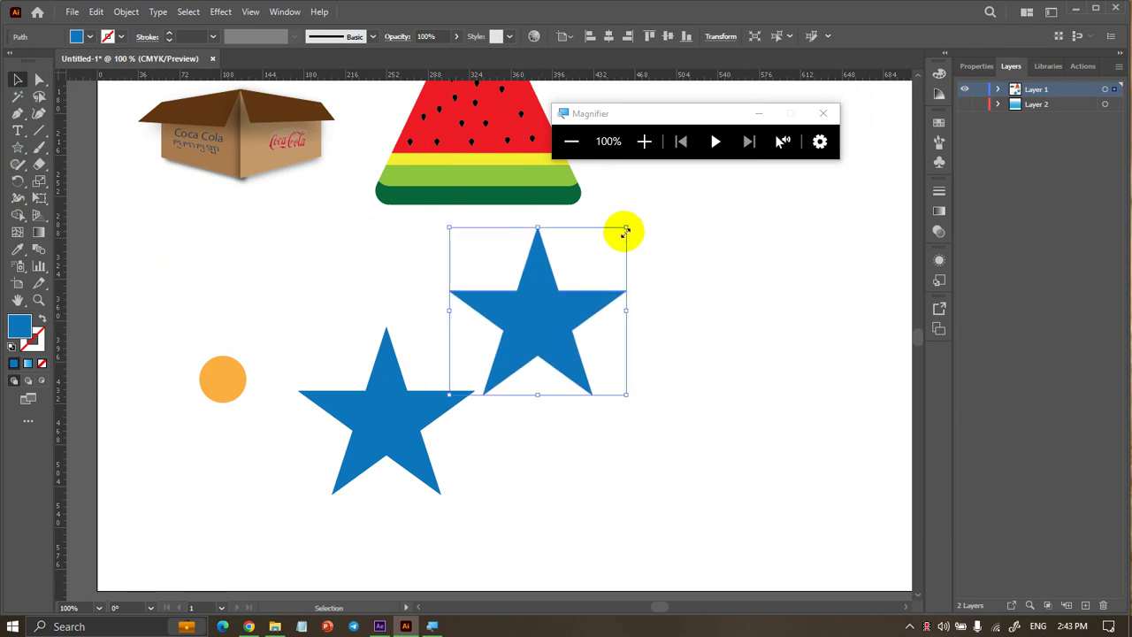
left_click_drag(626, 224, 611, 245)
left_click_drag(543, 310, 536, 306)
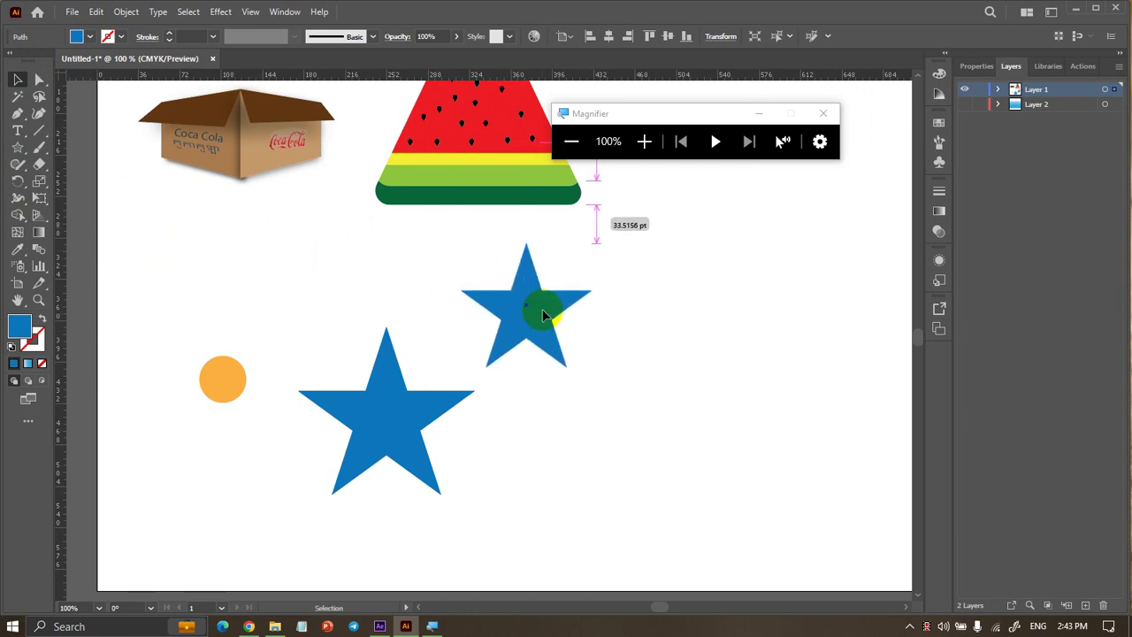
left_click(701, 312)
Try blending the orange circle through both stars, then undo those blends
left_click_drag(212, 252, 660, 511)
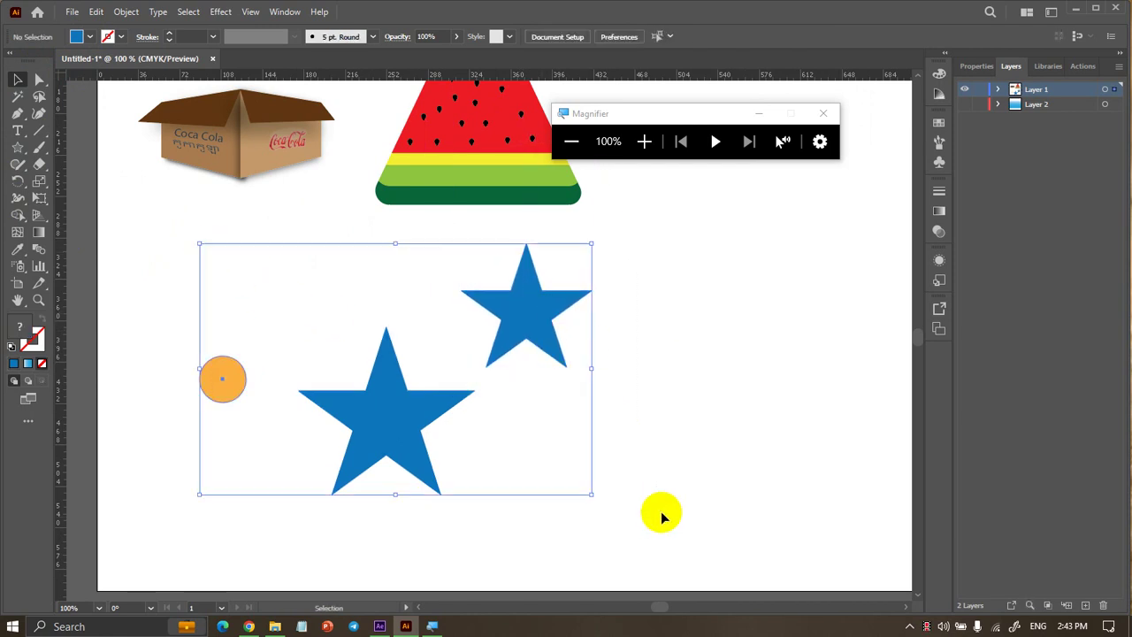
left_click(38, 249)
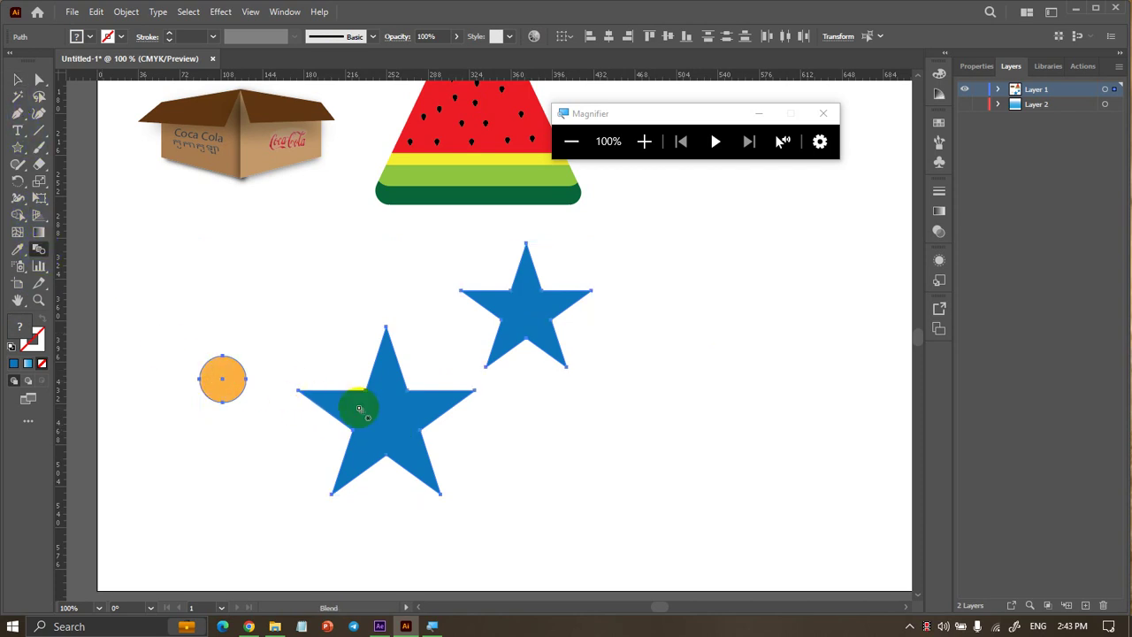
left_click(17, 80)
left_click(113, 180)
left_click(222, 376)
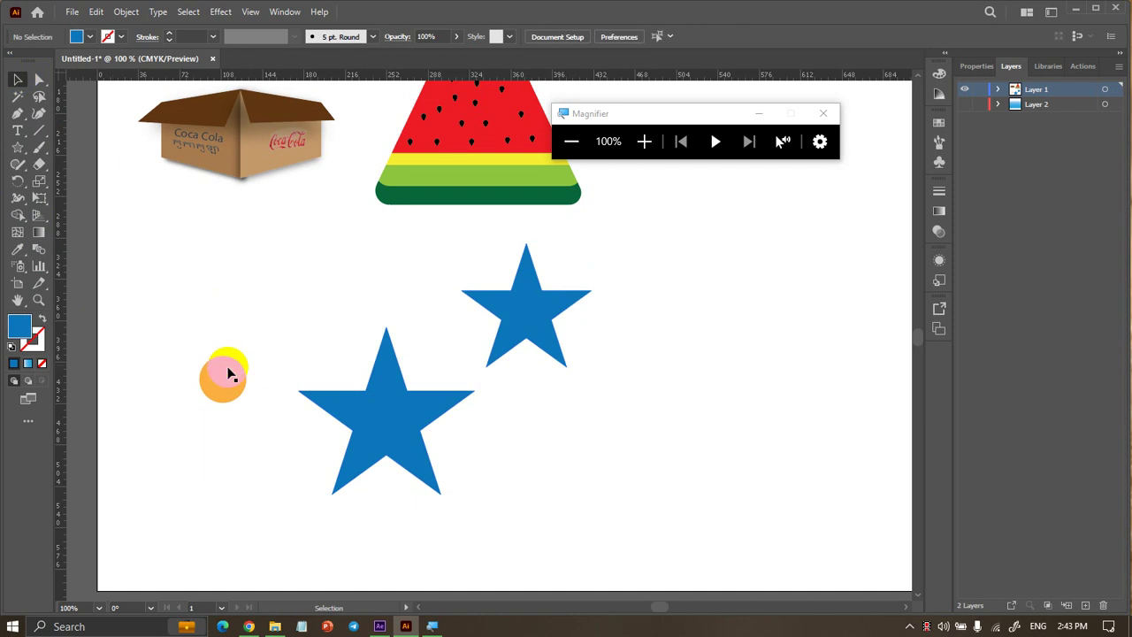
left_click(41, 251)
left_click(221, 379)
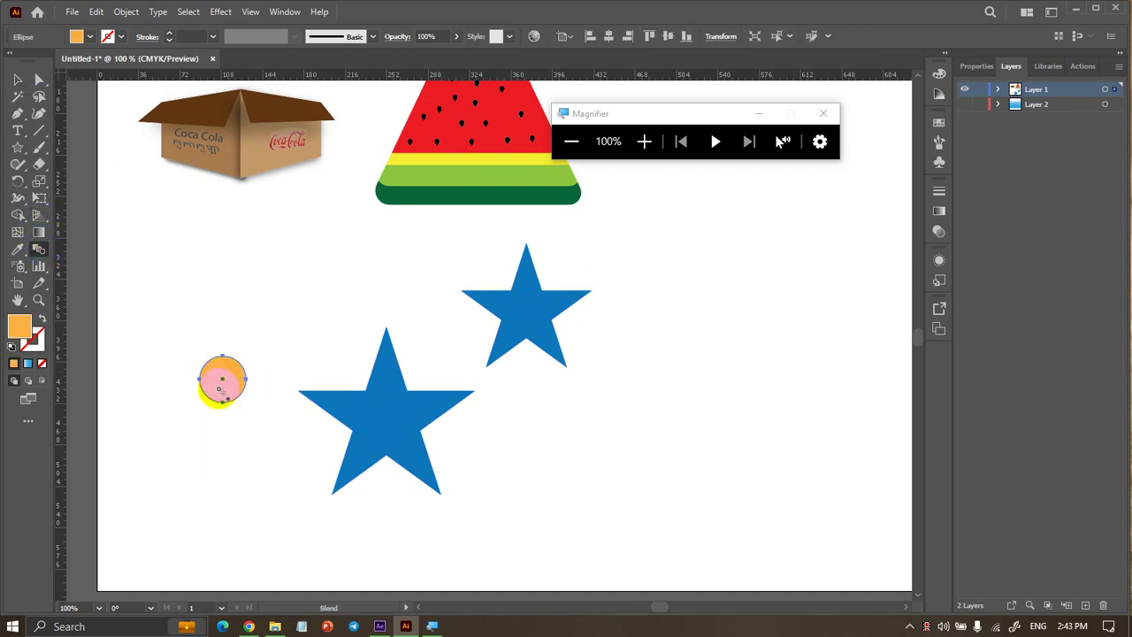
left_click(356, 419)
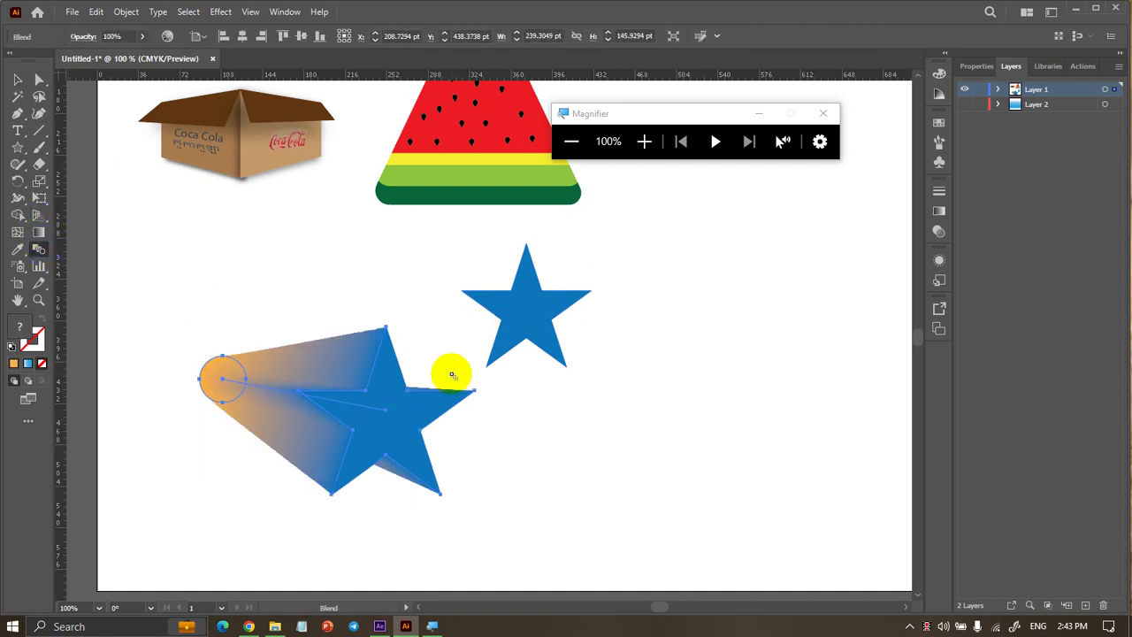
left_click(526, 307)
key("ctrl+z")
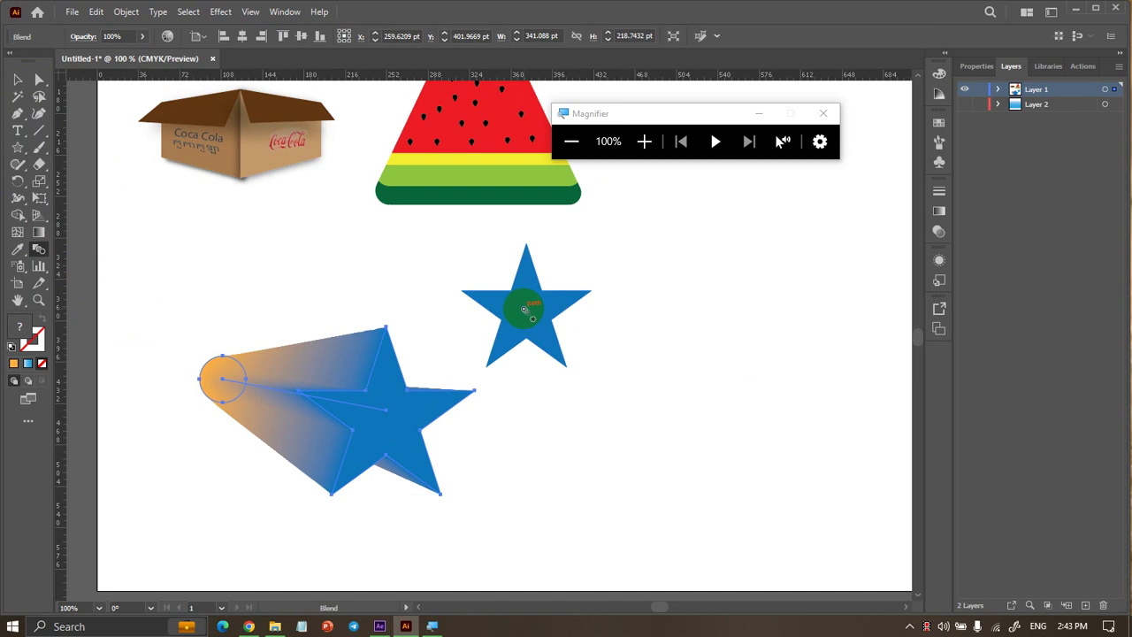
key("ctrl+z")
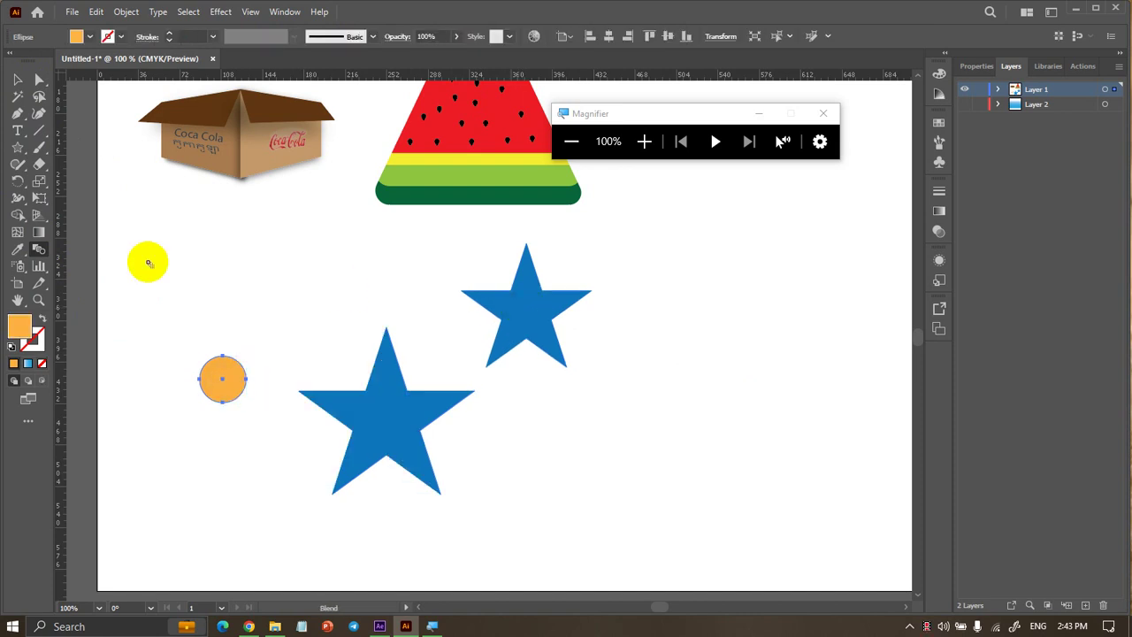
Blend the orange circle into the large star only, dropping the small-star blend
left_click(339, 407)
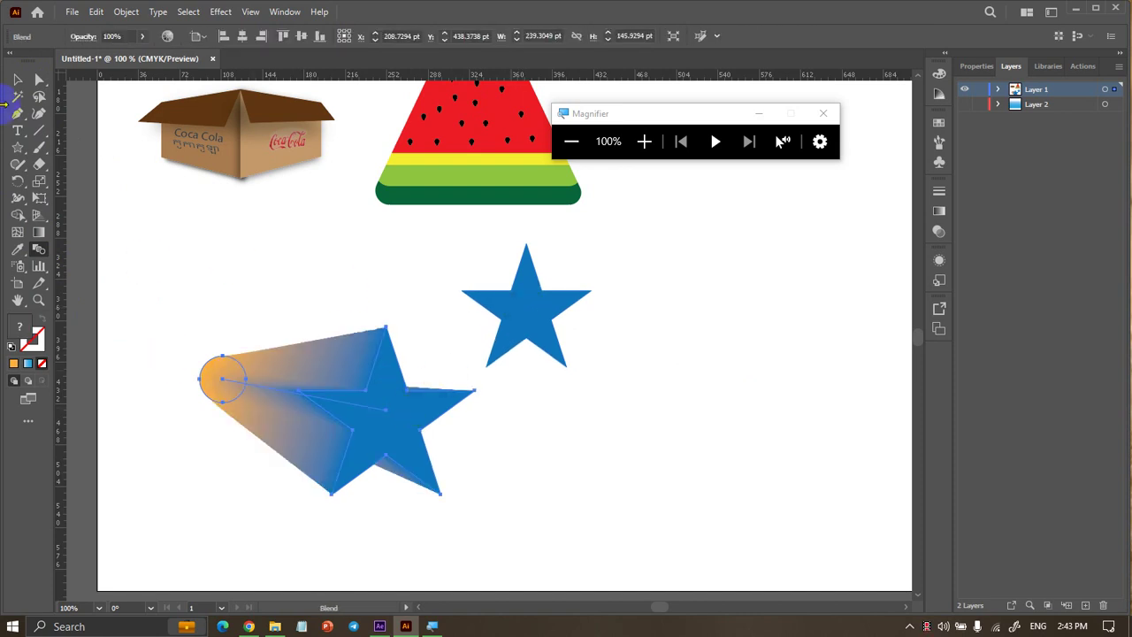
left_click(18, 81)
left_click(381, 413)
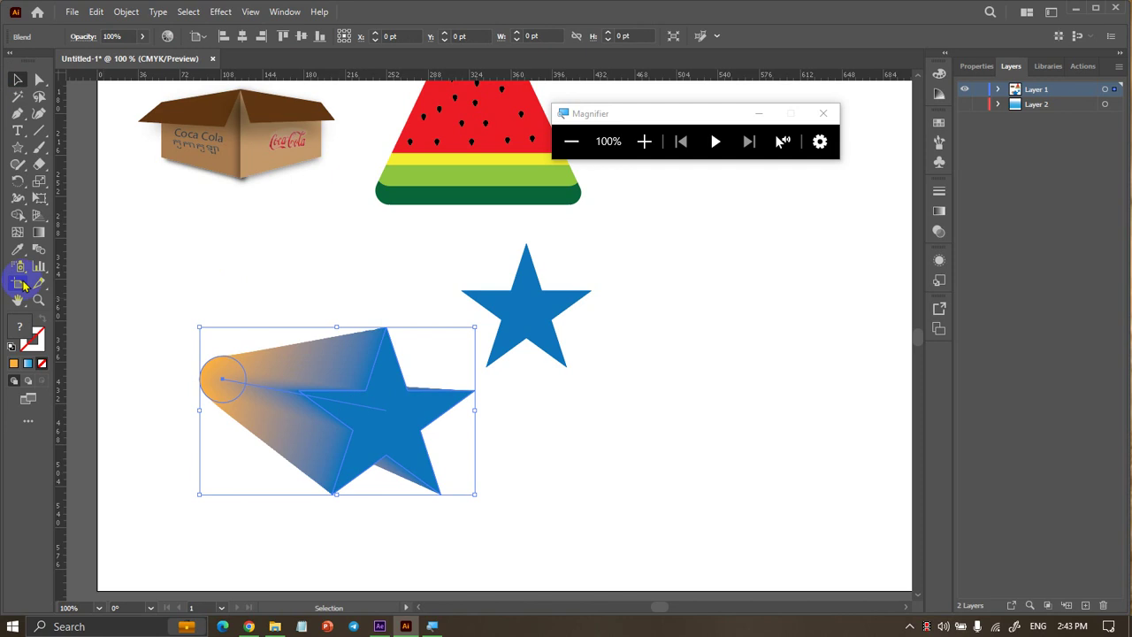
left_click(38, 248)
left_click(370, 423)
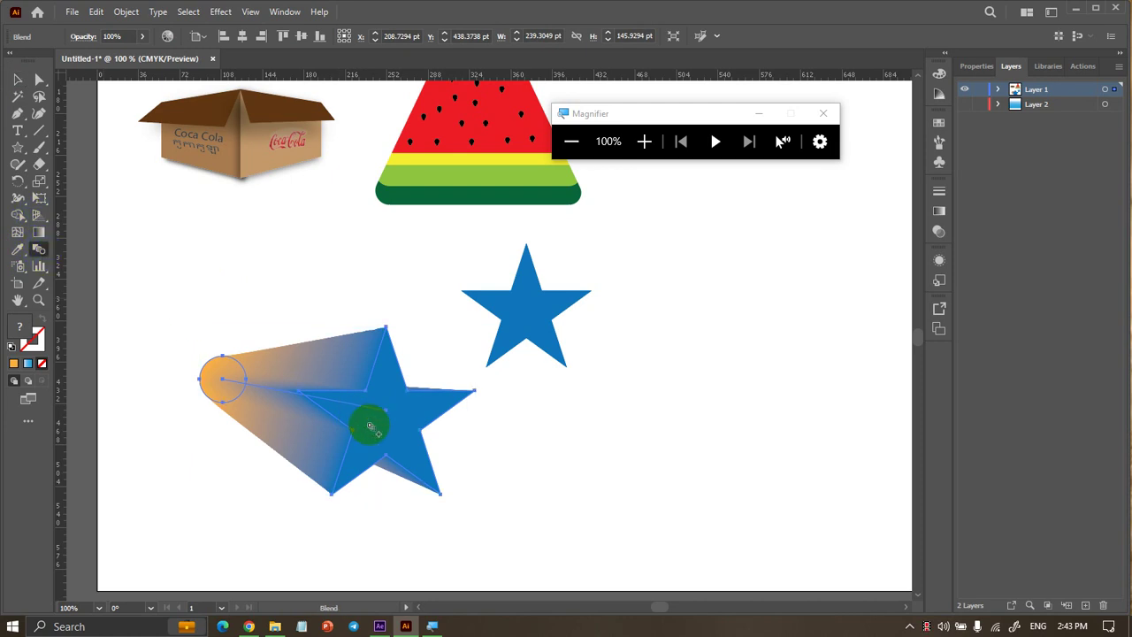
left_click(550, 306)
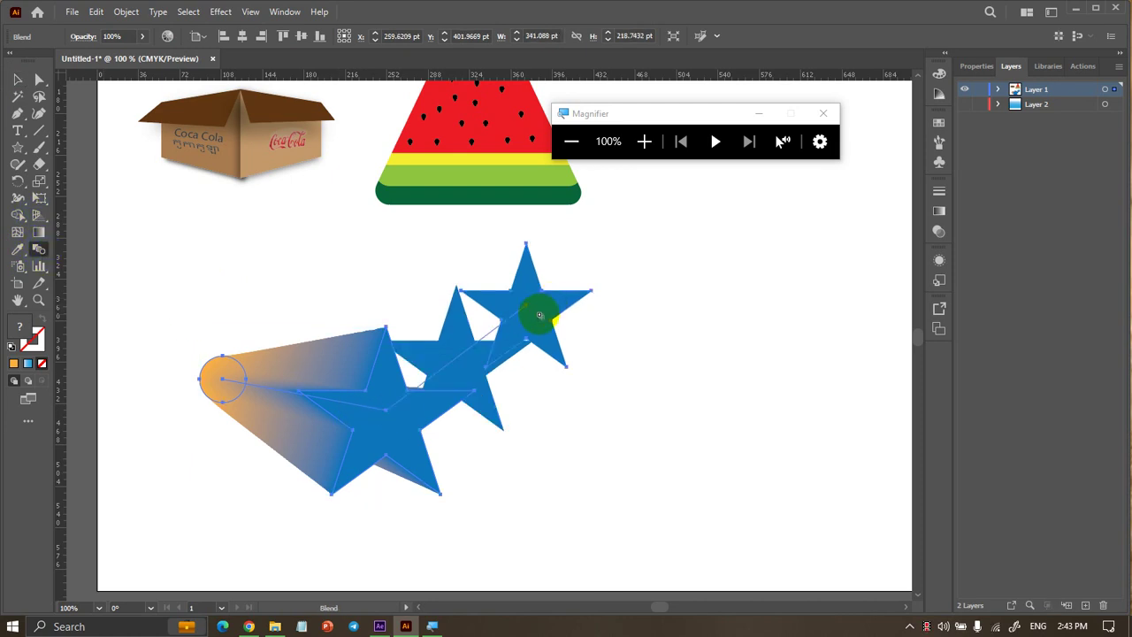
key("ctrl+z")
left_click(17, 80)
left_click(215, 256)
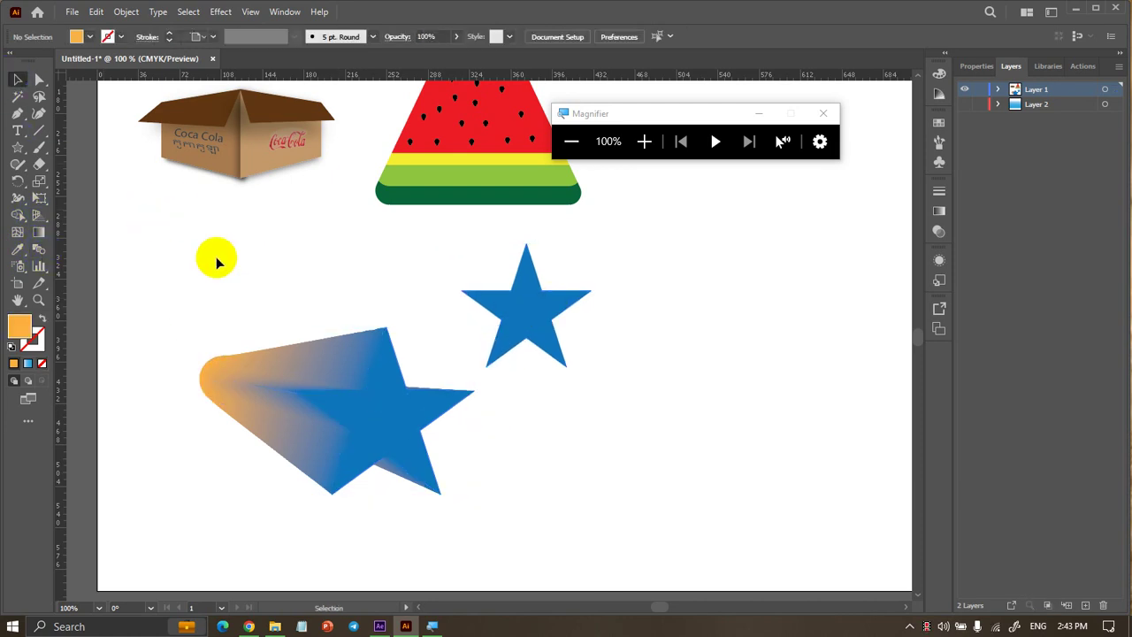
Enlarge and reposition the small star, then extend the blend to it
left_click_drag(506, 332, 477, 353)
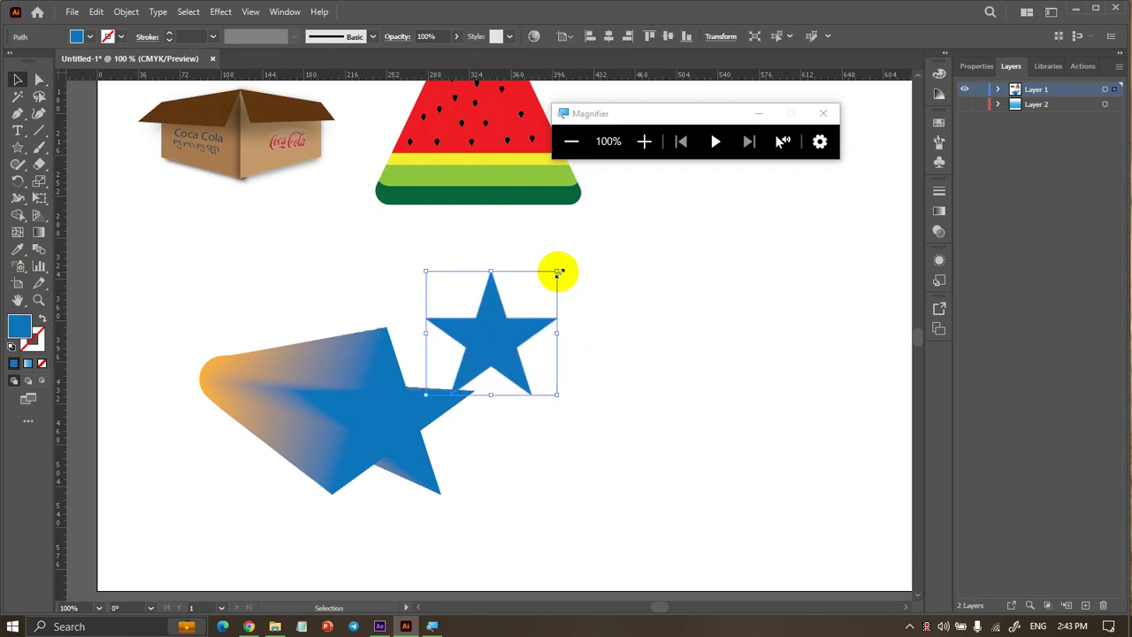
left_click_drag(558, 273, 566, 245)
left_click_drag(505, 337, 518, 309)
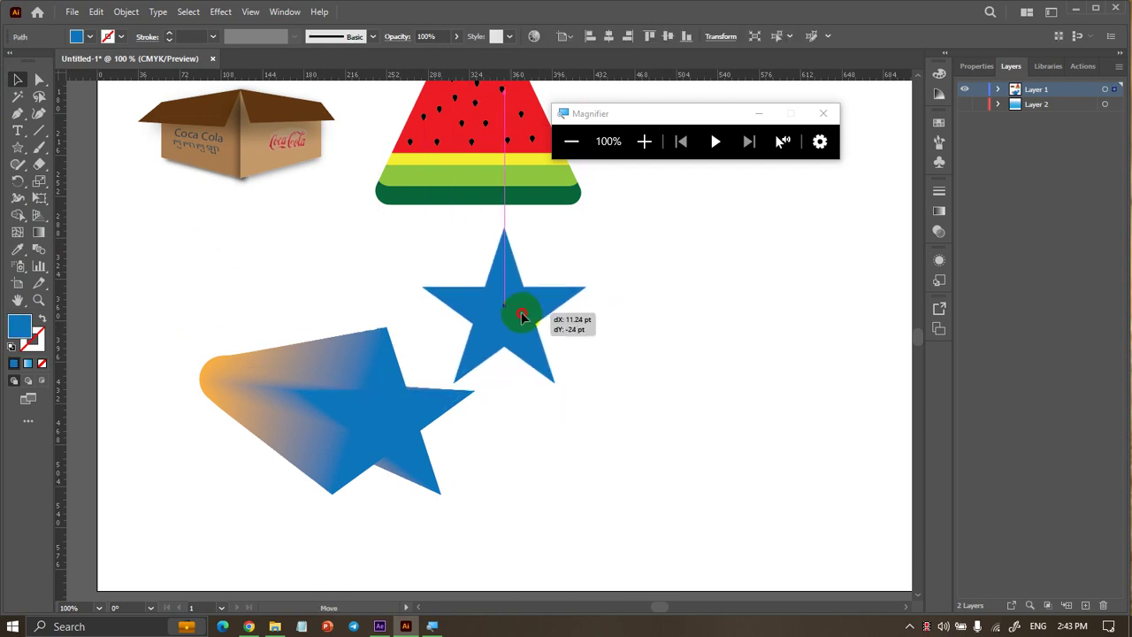
left_click(381, 379)
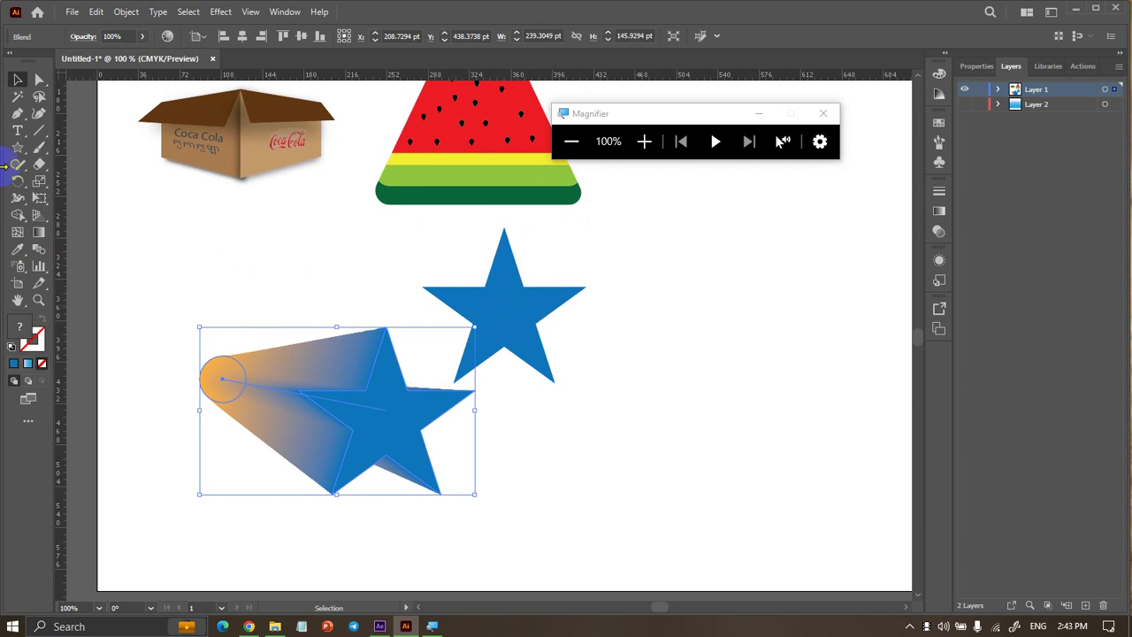
left_click(38, 250)
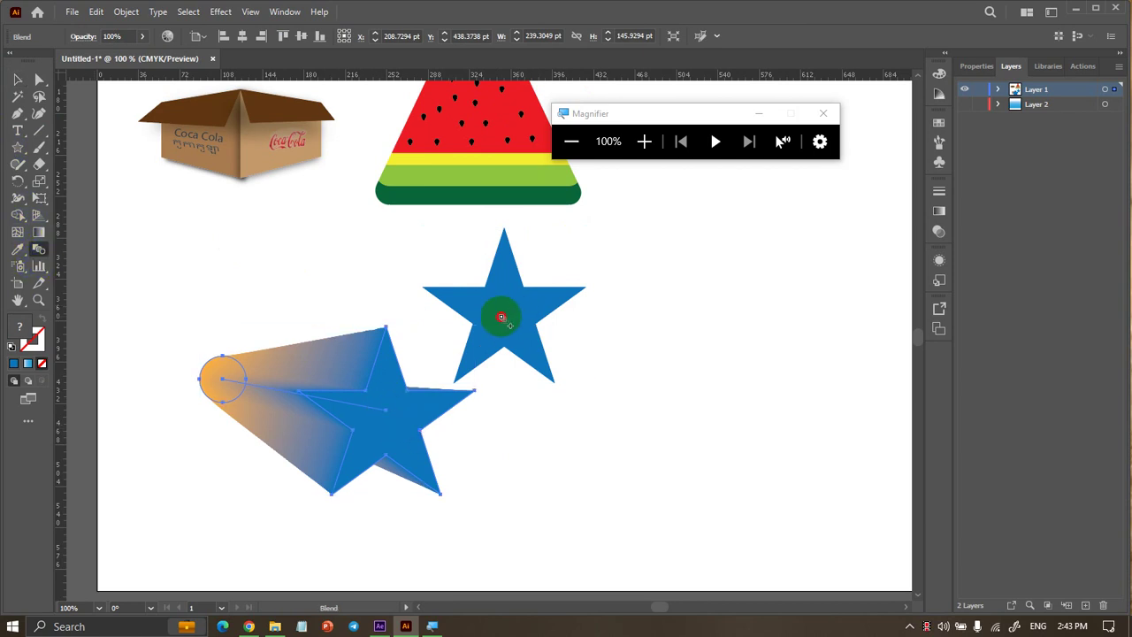
left_click(500, 317)
Undo the blend extension and delete the upper-right blue star
left_click(17, 79)
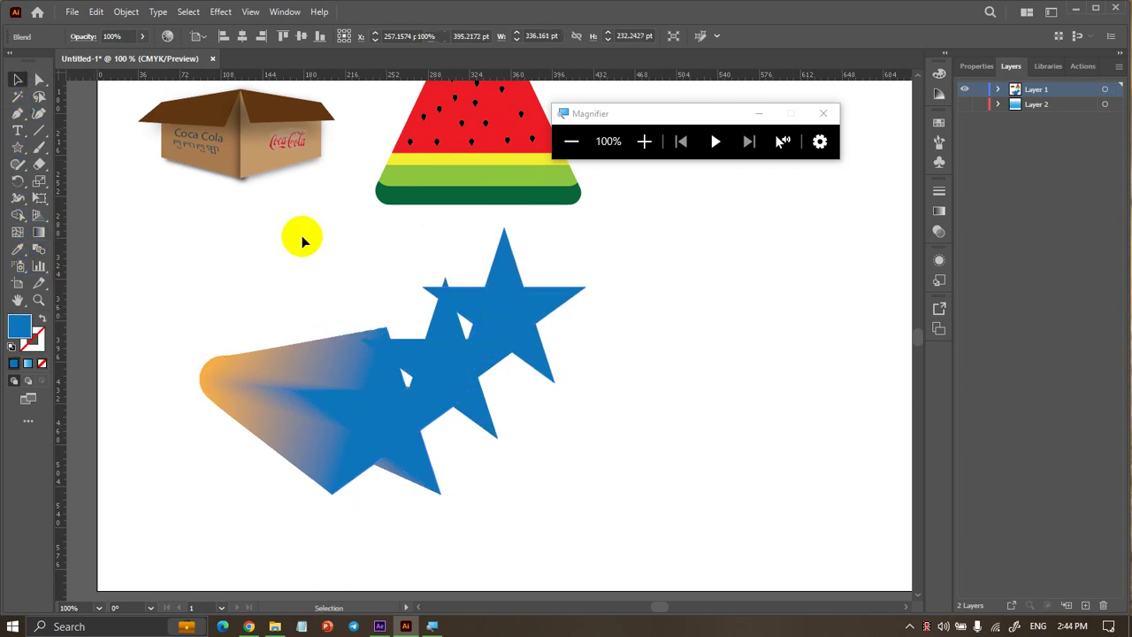
left_click_drag(501, 316, 531, 328)
key("ctrl+z")
left_click(694, 345)
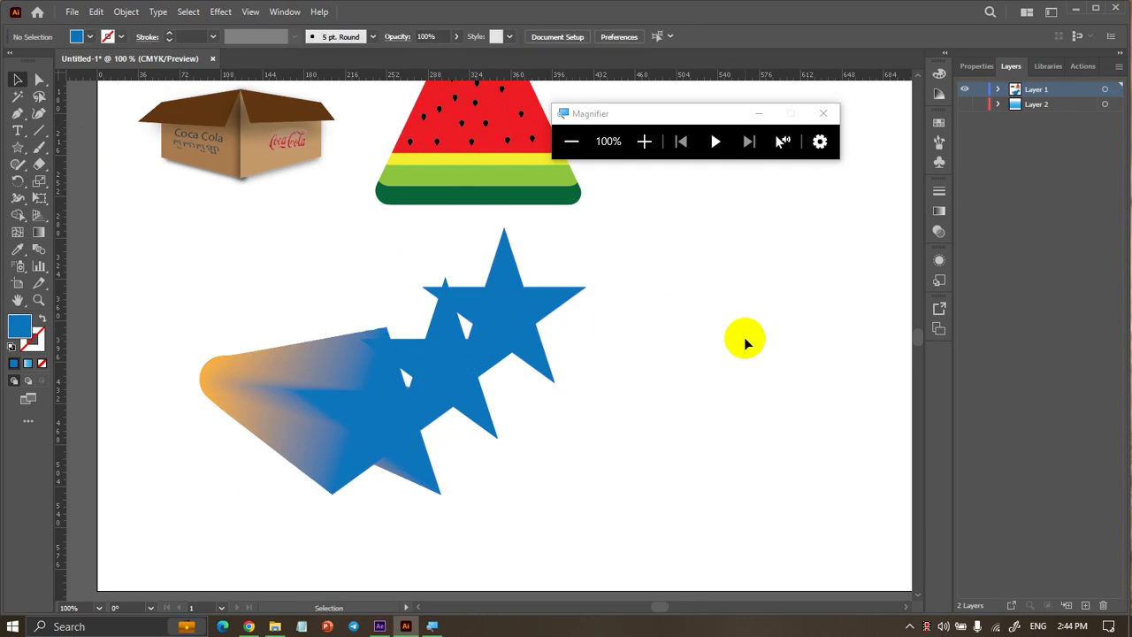
key("v")
key("ctrl+z")
left_click(742, 339)
left_click(542, 363)
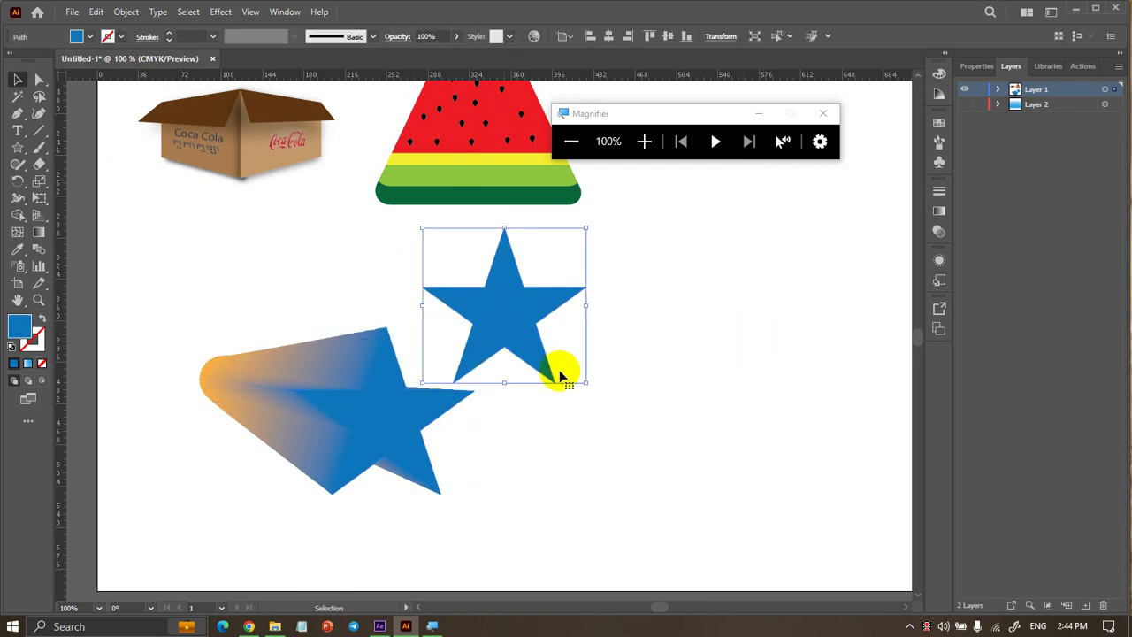
key("Delete")
Delete the remaining standalone blue star and the circle-to-star gradient blend
key("ctrl+minus")
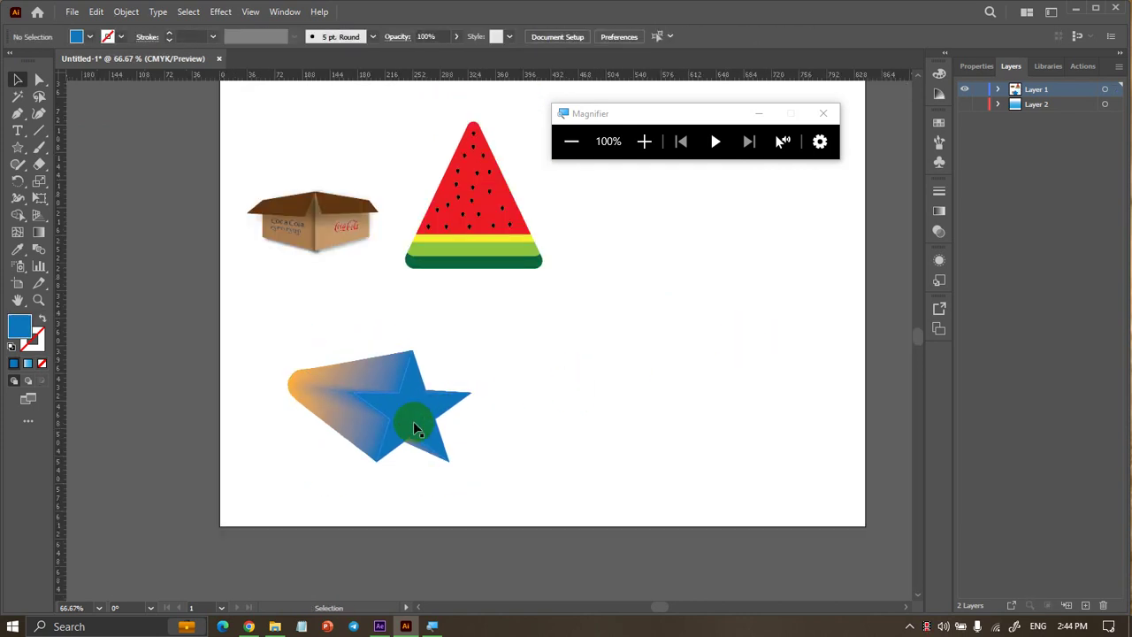
mouse_move(413, 422)
left_mouse_down()
mouse_move(823, 386)
mouse_move(424, 389)
left_mouse_up()
key("ctrl+plus")
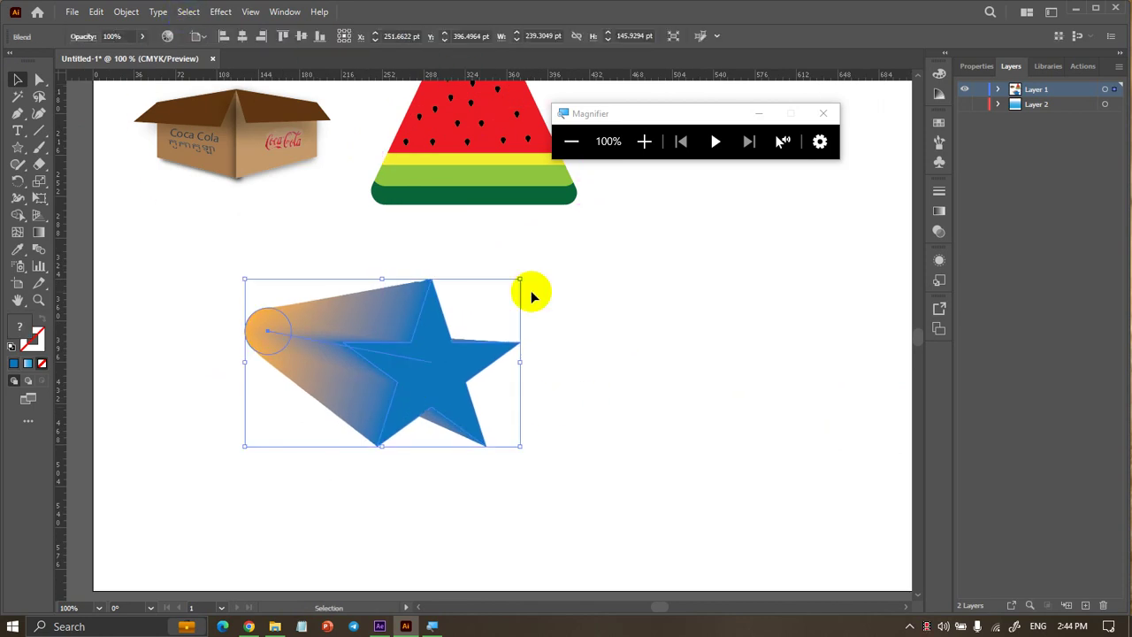
key("ctrl+z")
key("ctrl+z")
key("ctrl+z")
left_click(665, 392)
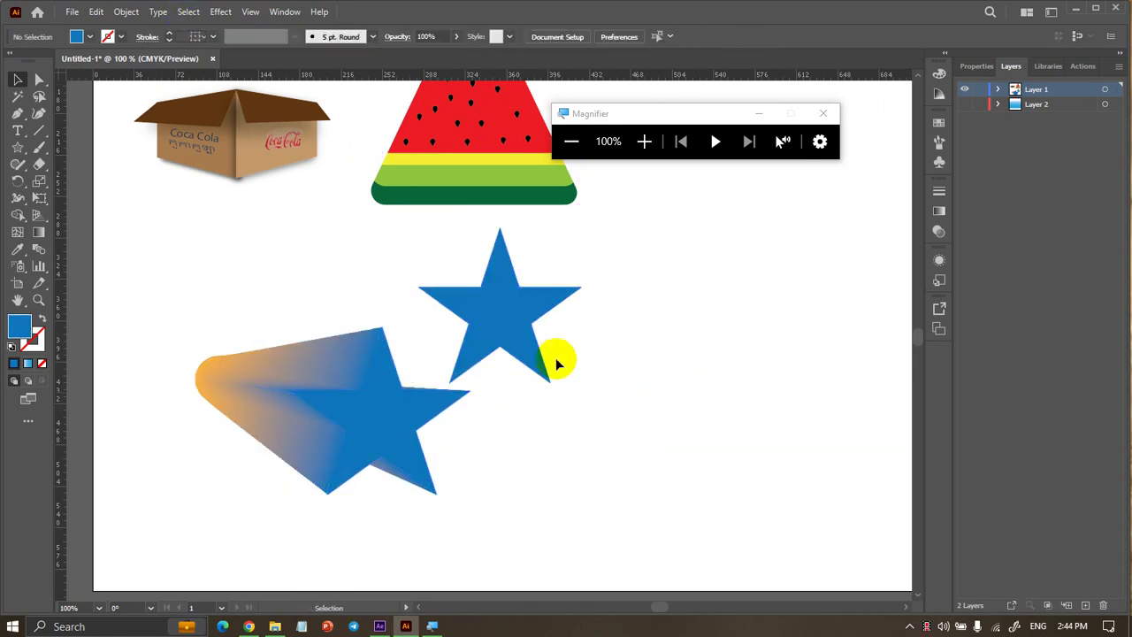
left_click(509, 348)
key("Delete")
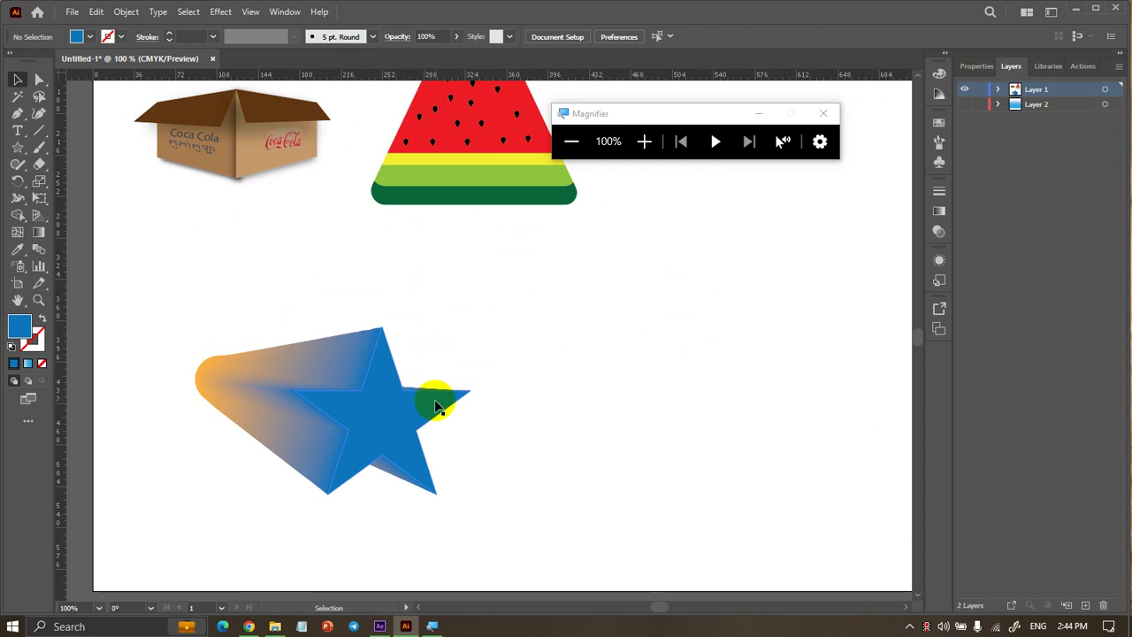
left_click(435, 402)
key("Delete")
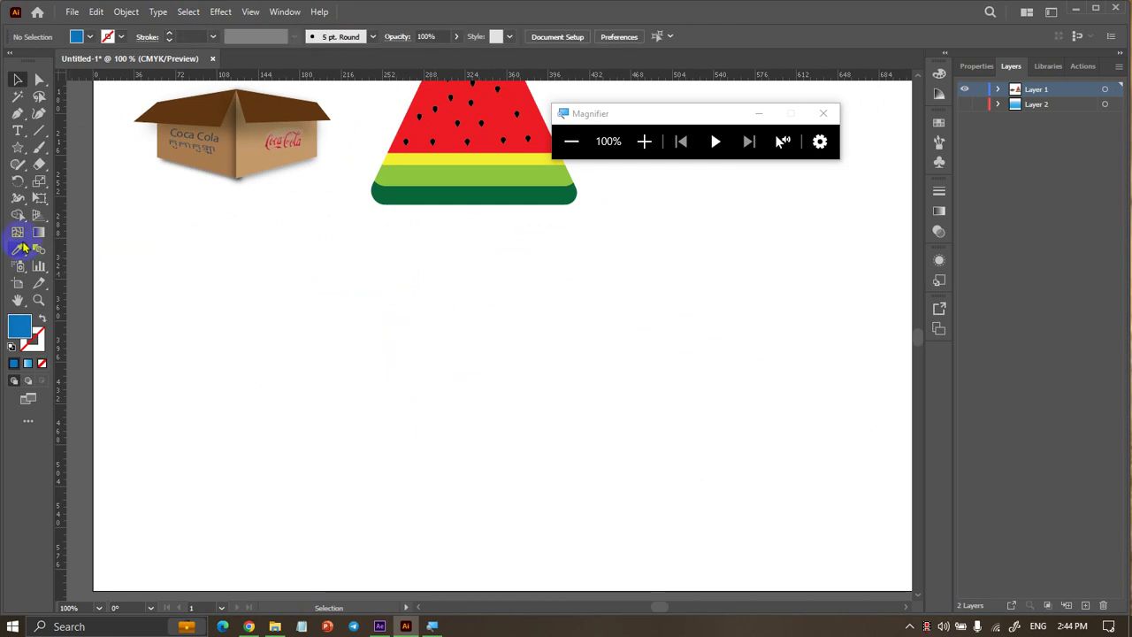
left_click(16, 132)
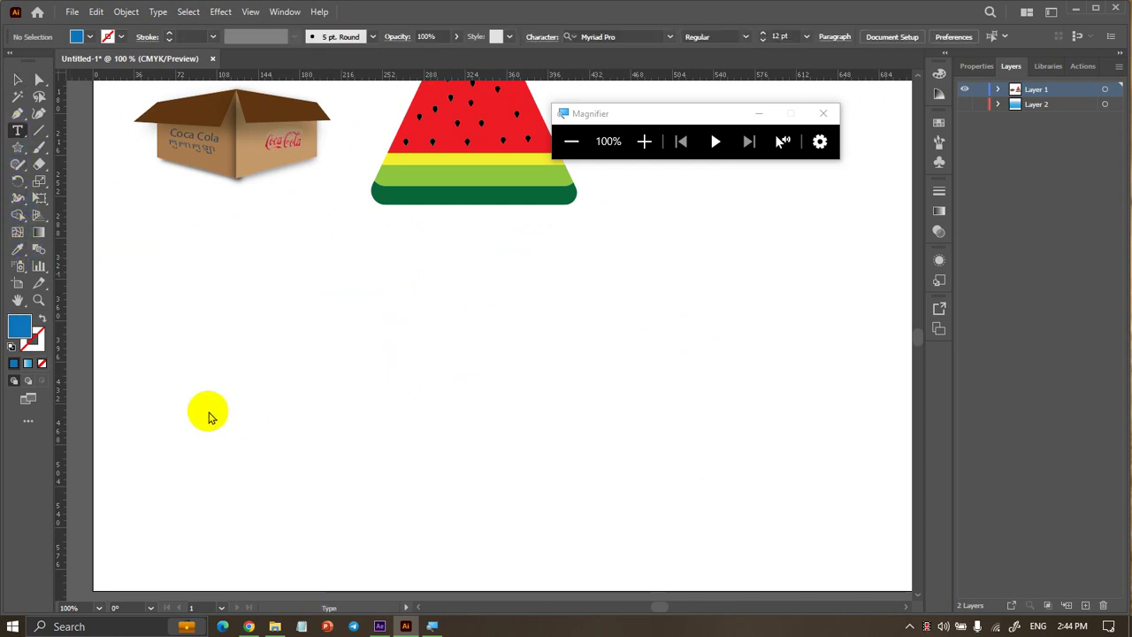
Draw a small blue circle and place a copy far to the right
left_click(18, 147)
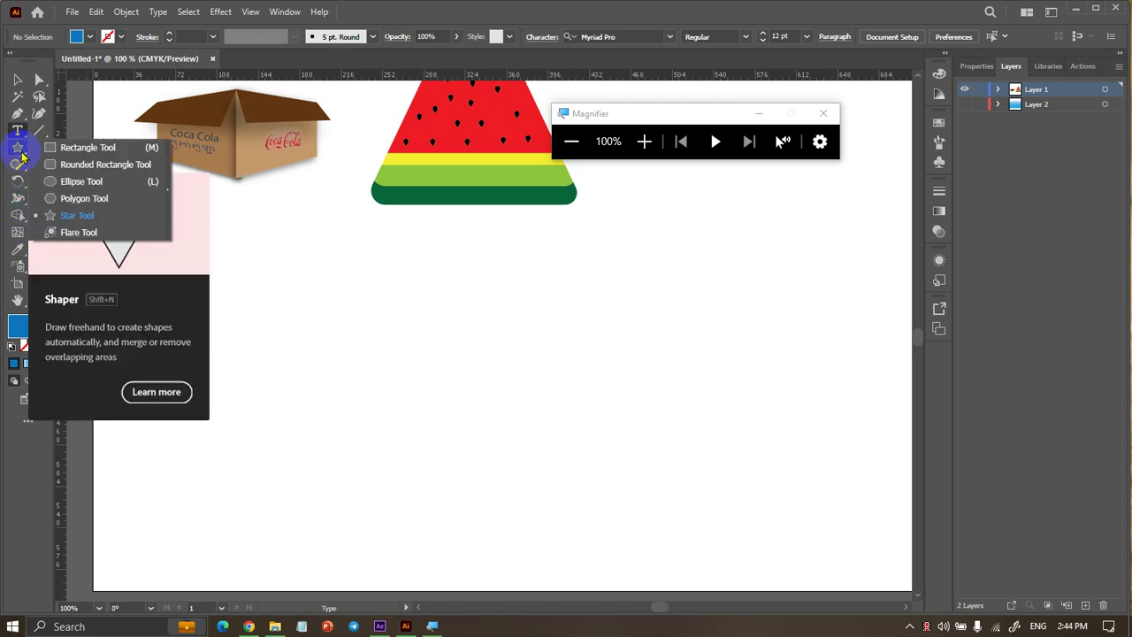
left_click(78, 182)
left_click_drag(237, 376, 259, 389)
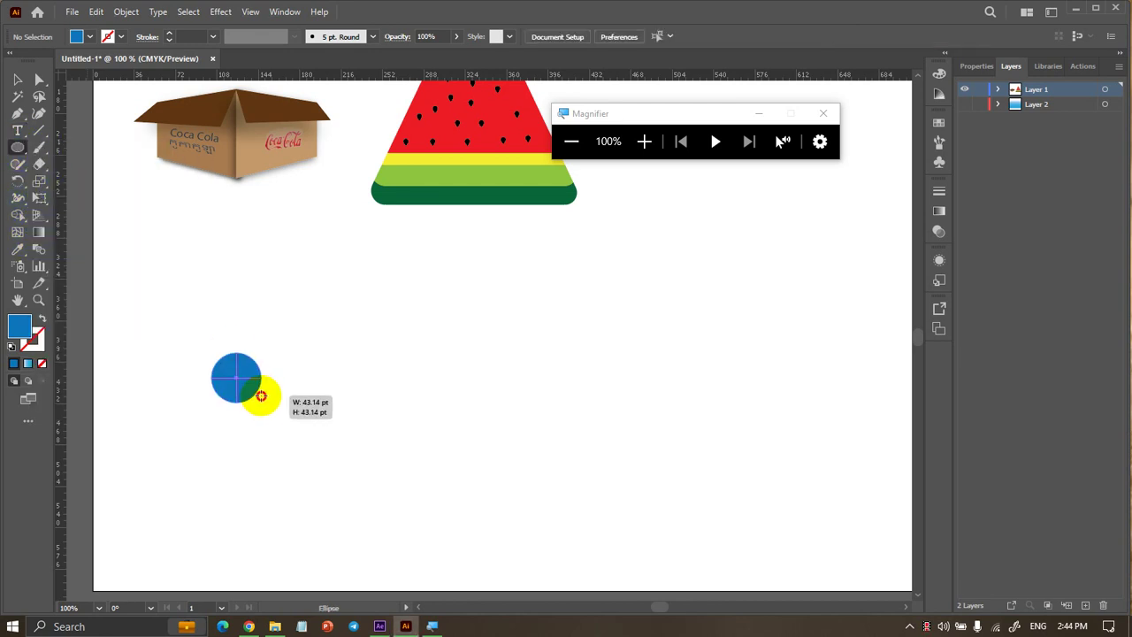
left_click(17, 78)
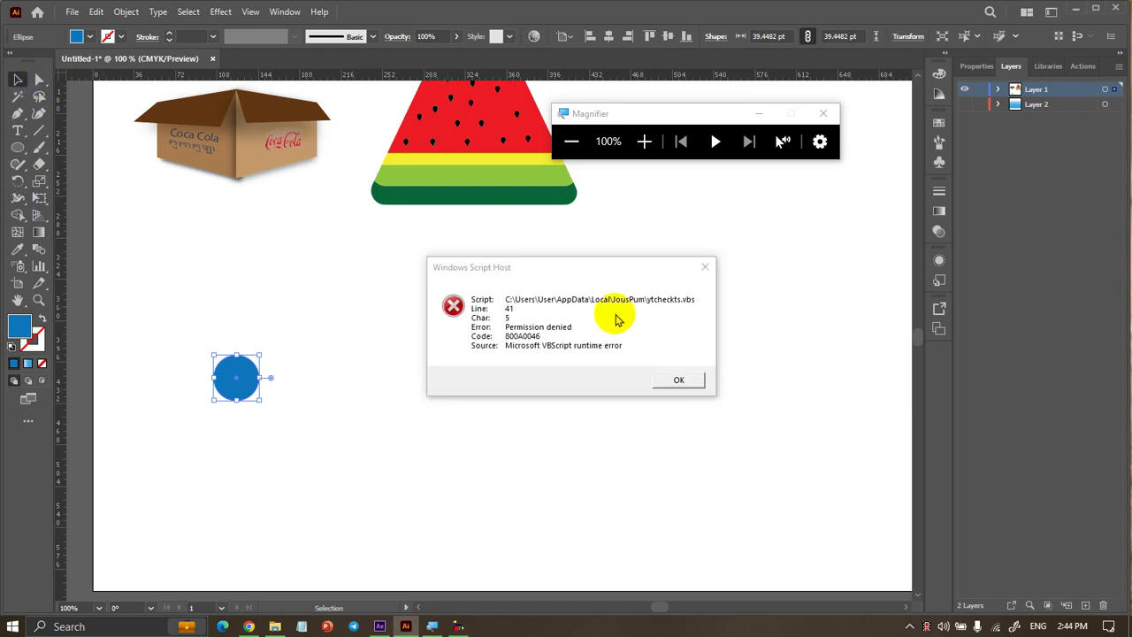
left_click(688, 380)
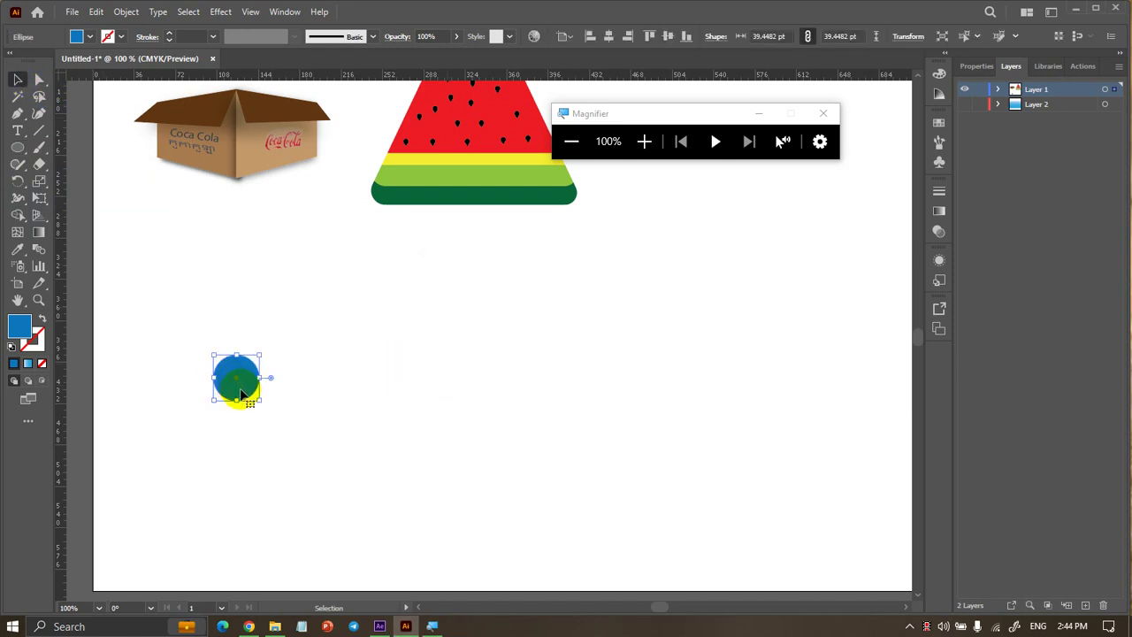
left_click_drag(241, 394, 723, 393, "alt")
left_click(571, 493)
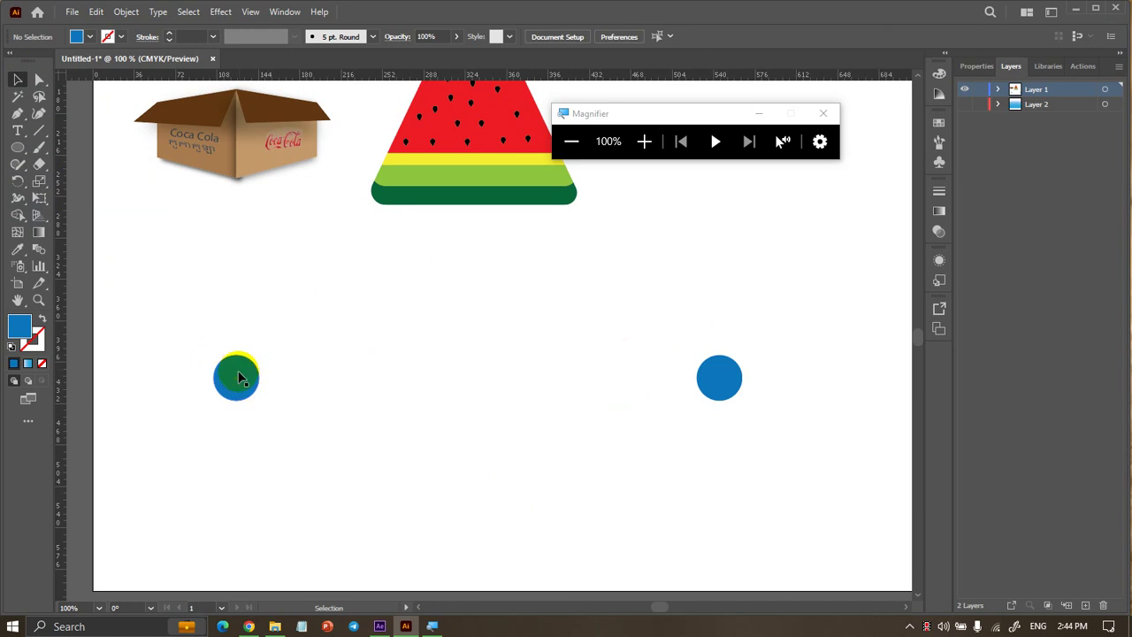
Blend the left and right blue circles into a straight row of circles
left_click_drag(249, 390, 349, 392)
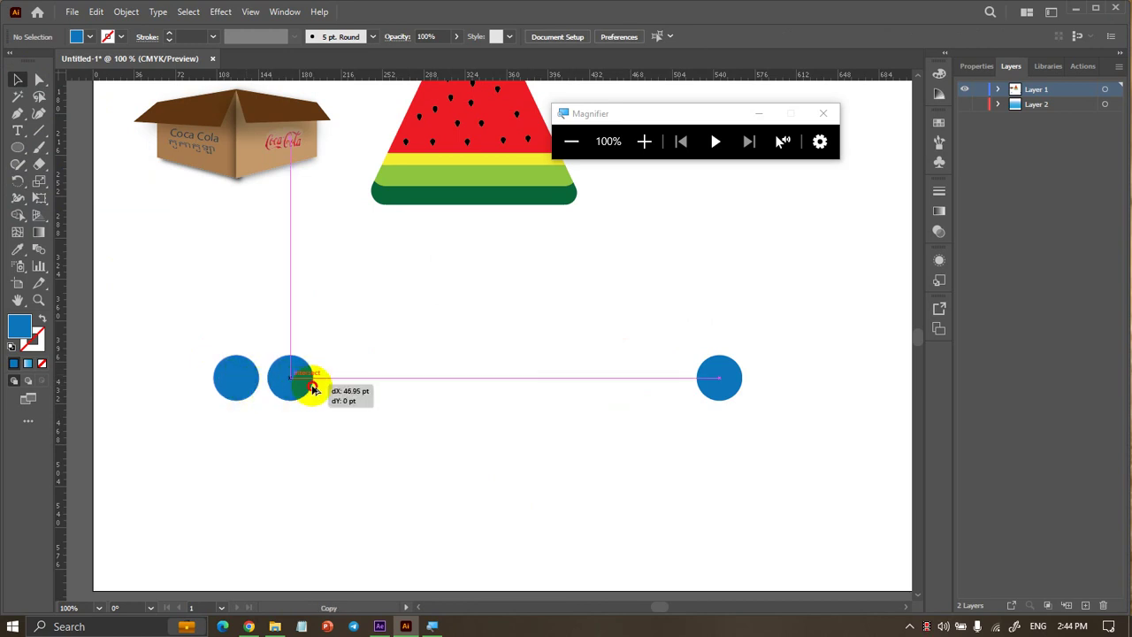
key("ctrl+z")
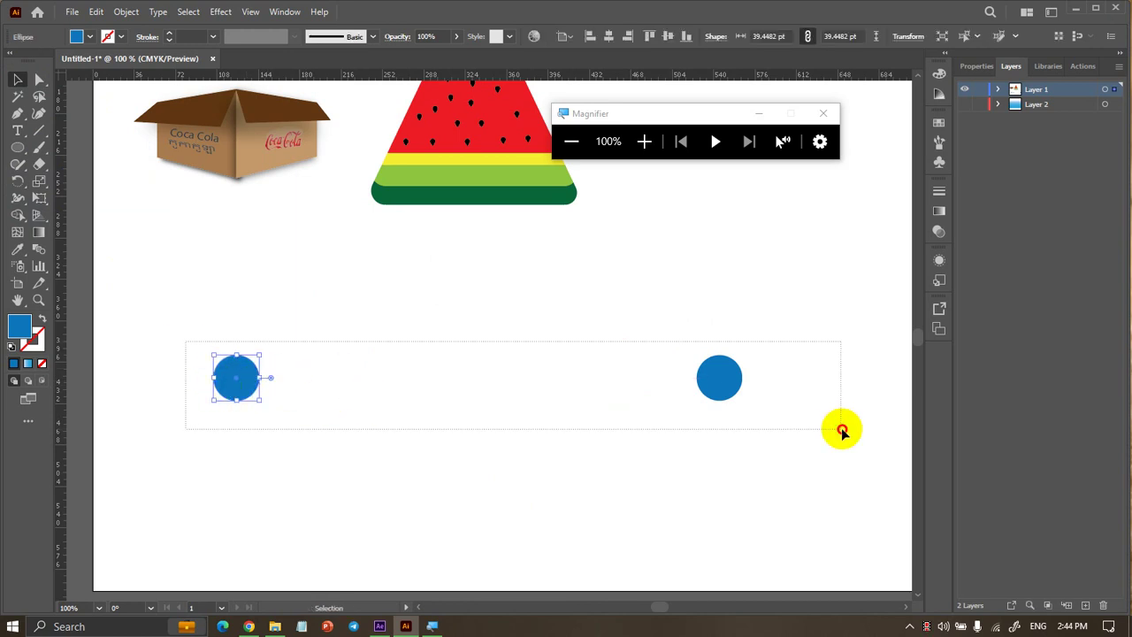
left_click_drag(186, 345, 768, 427)
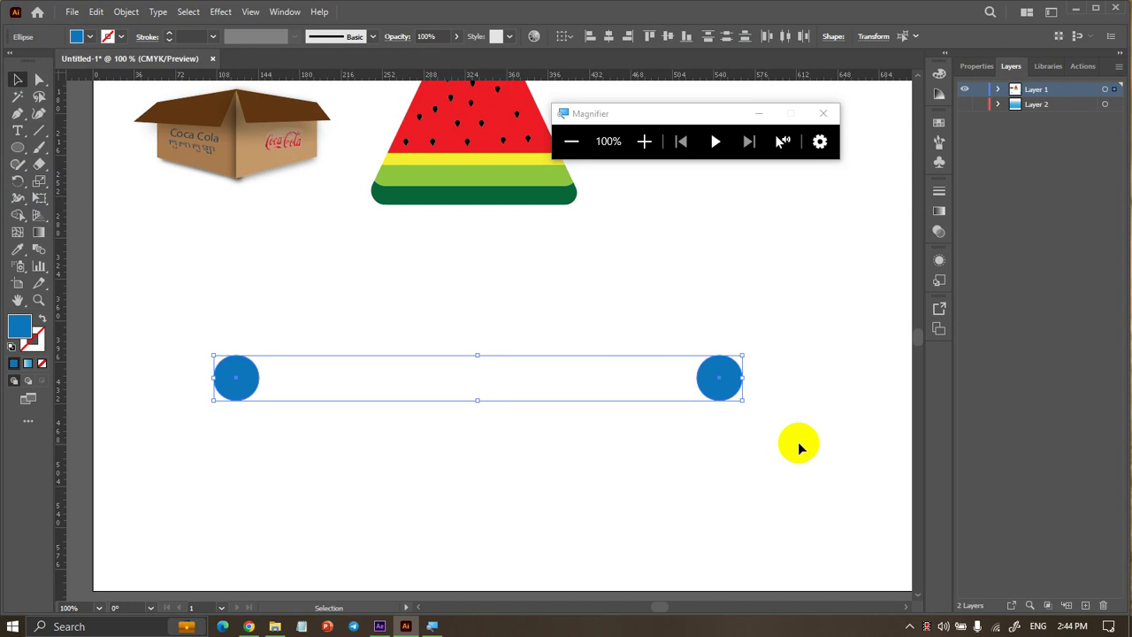
left_click(798, 442)
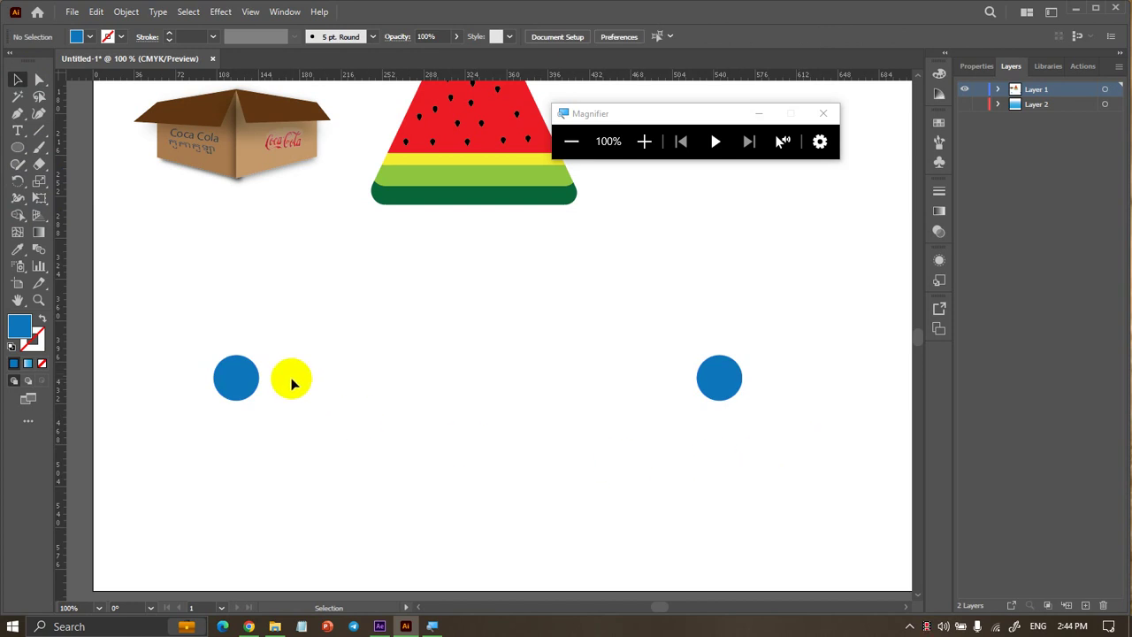
left_click(221, 377)
left_click(38, 249)
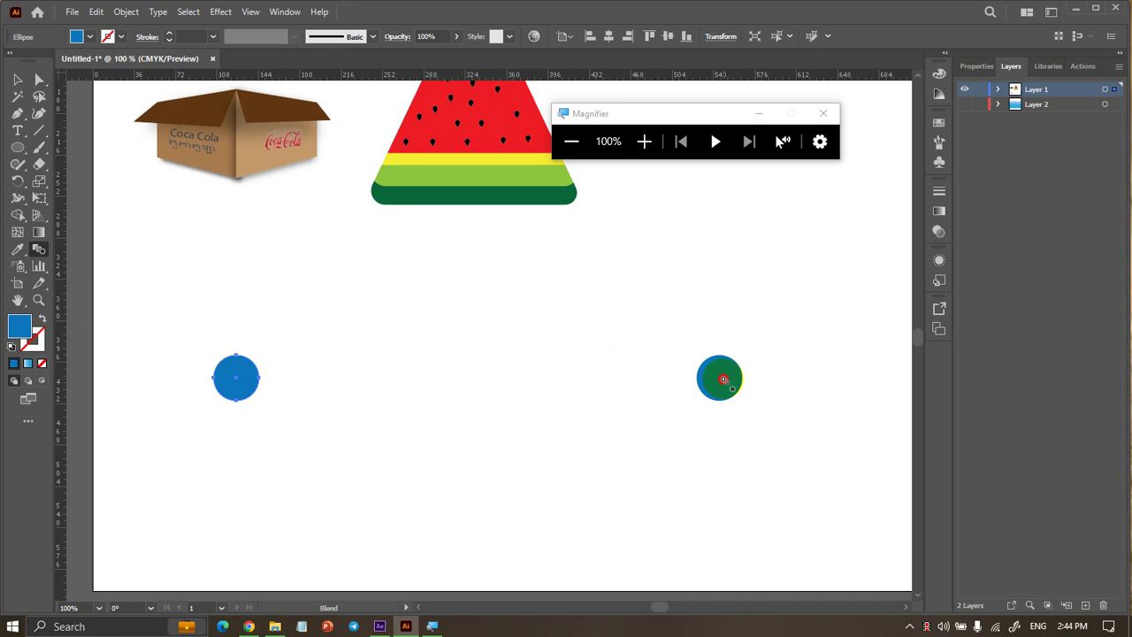
left_click(15, 75)
left_click(143, 215)
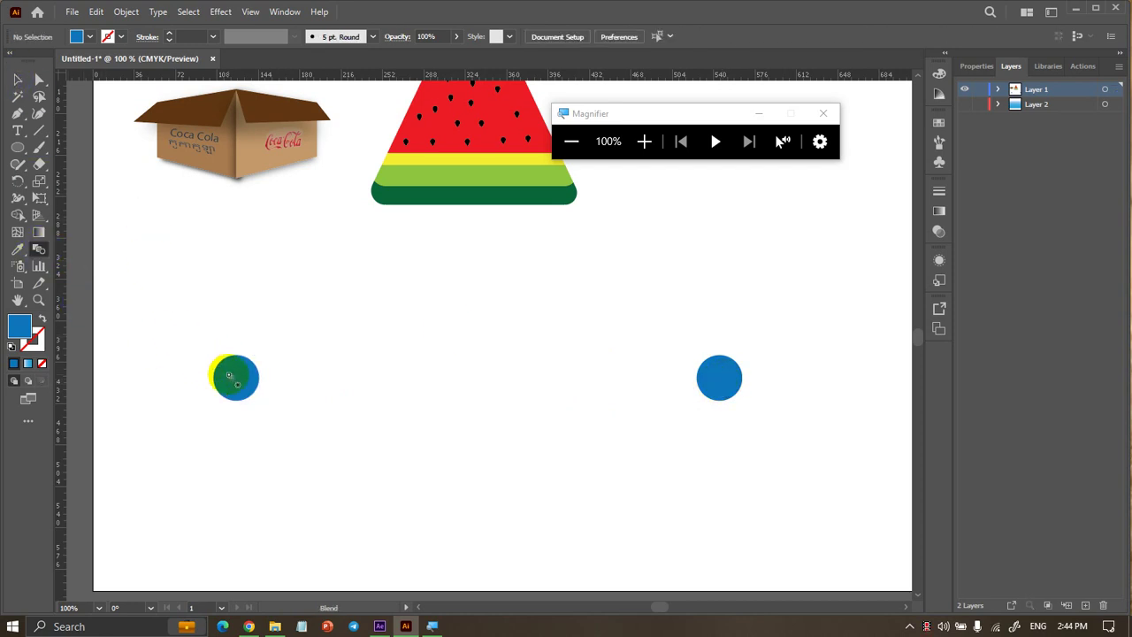
left_click(228, 376)
left_click(716, 379)
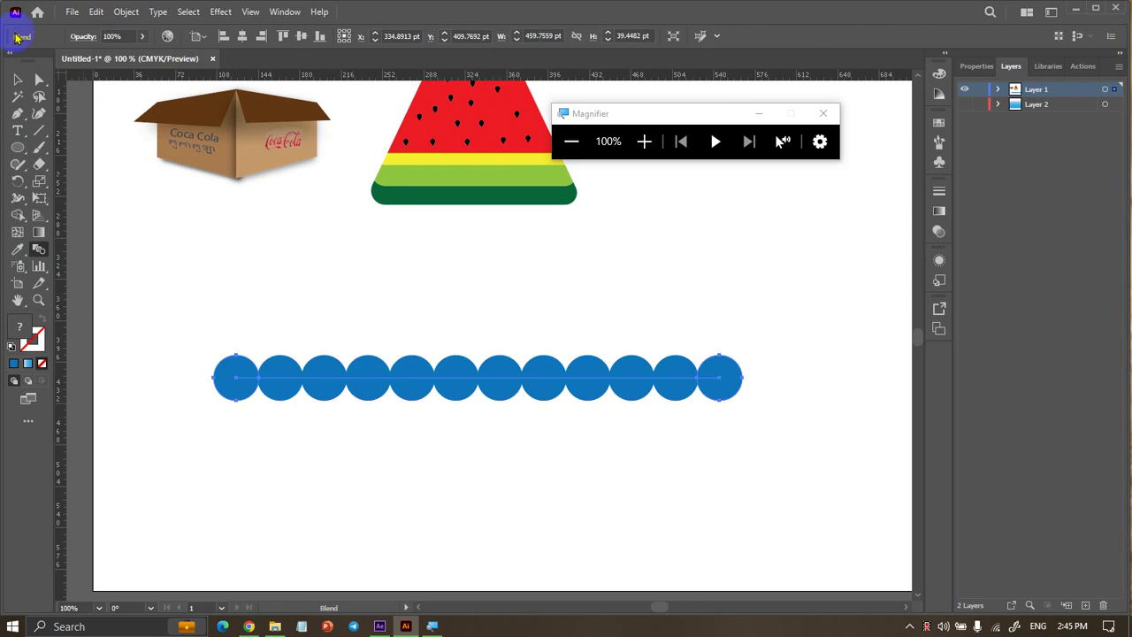
Open Blend Options for the circle blend and set Spacing to Specified Steps
left_click(17, 80)
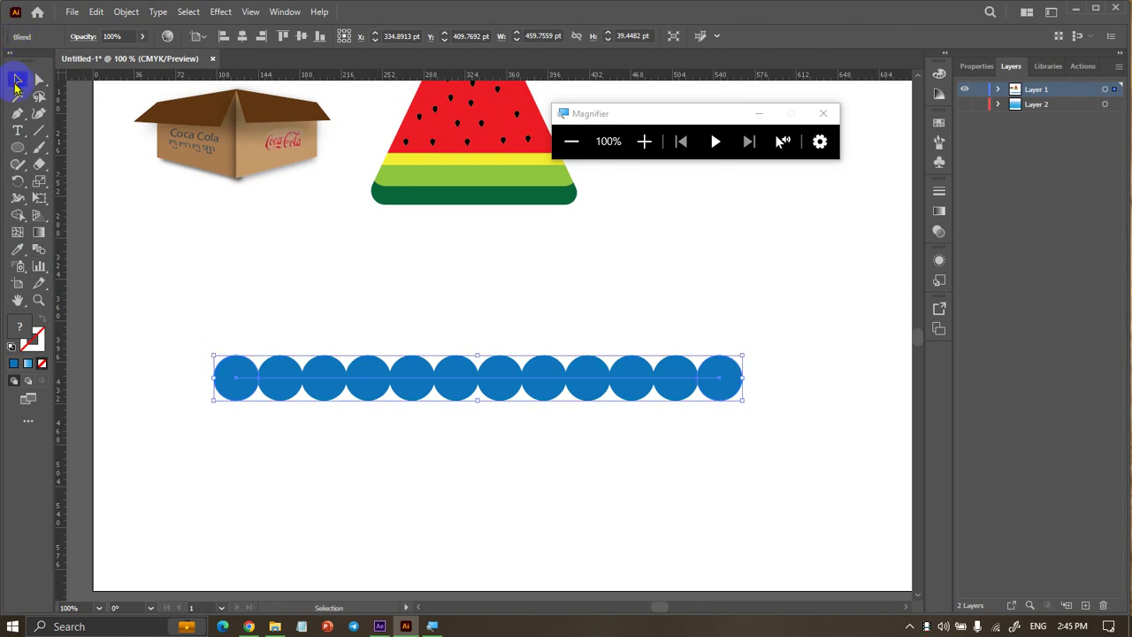
left_click(142, 14)
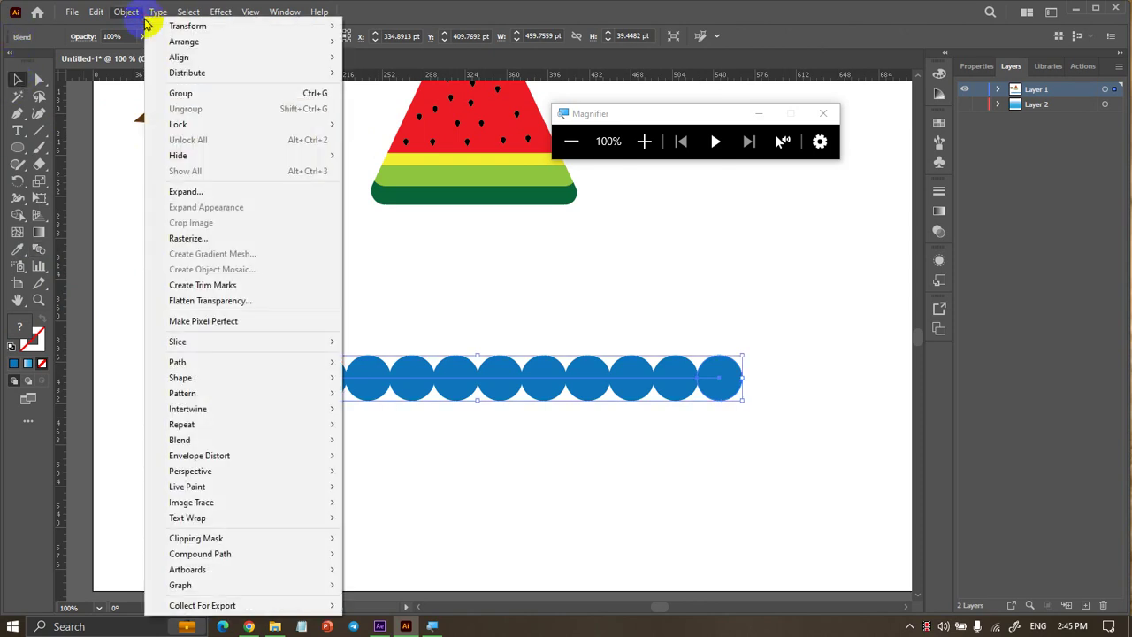
mouse_move(179, 440)
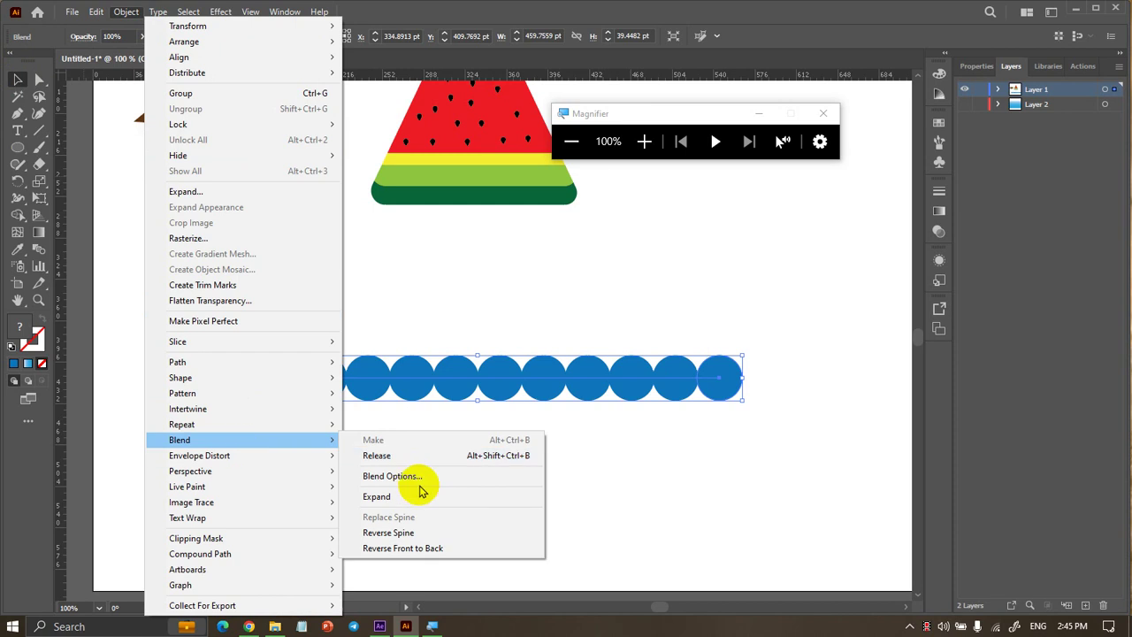
left_click(435, 478)
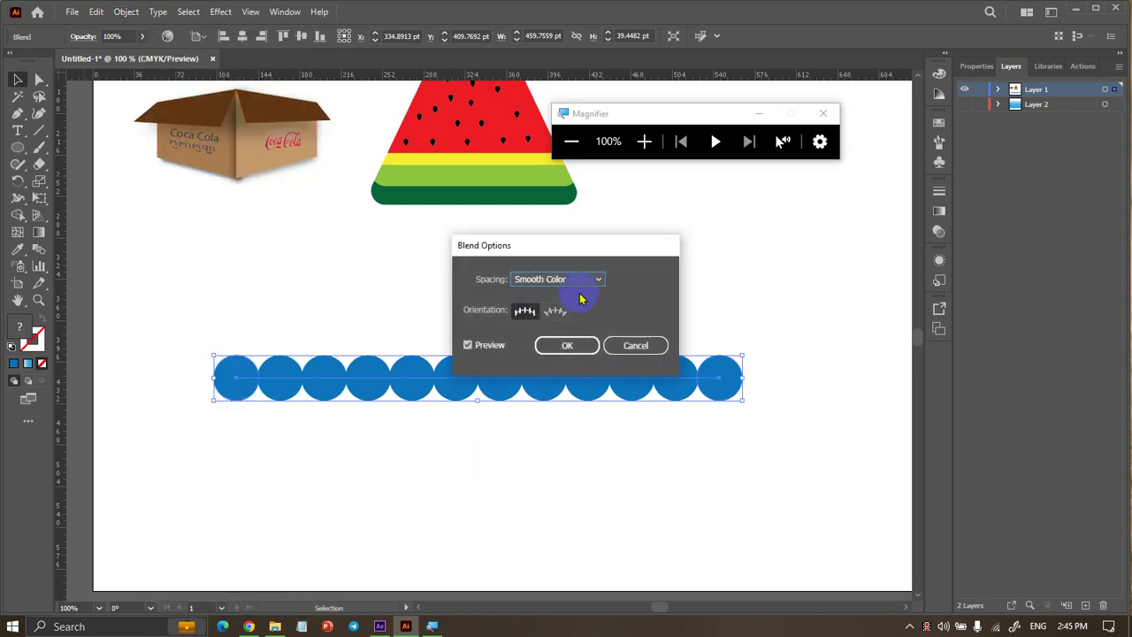
left_click_drag(631, 243, 740, 139)
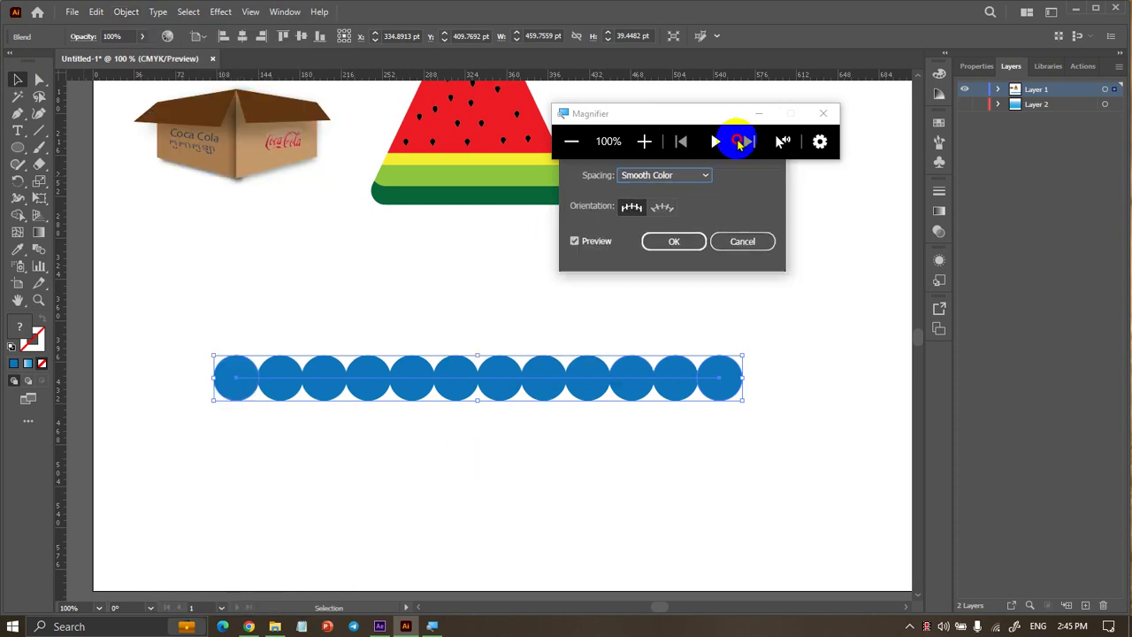
left_click(691, 176)
left_click(697, 209)
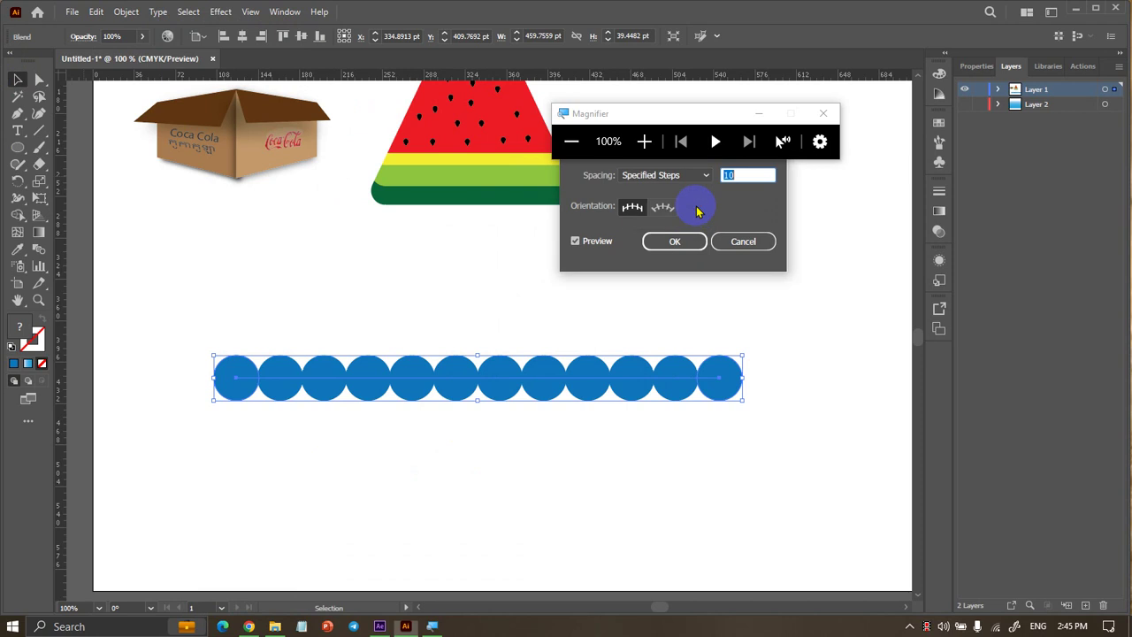
left_click(682, 178)
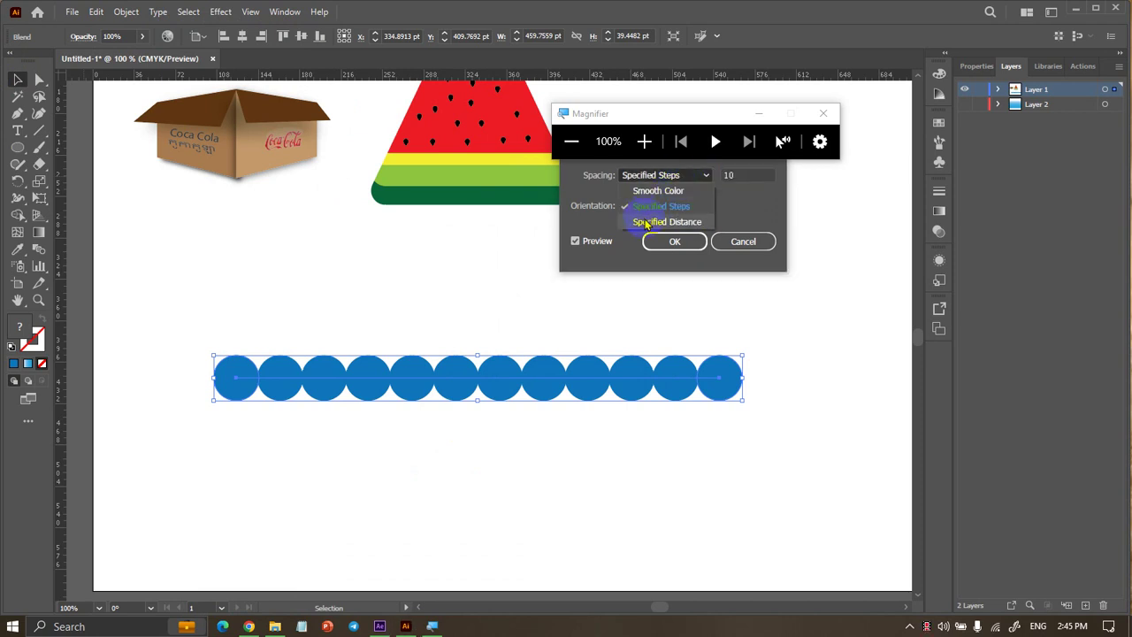
left_click(663, 207)
left_click_drag(624, 115, 681, 64)
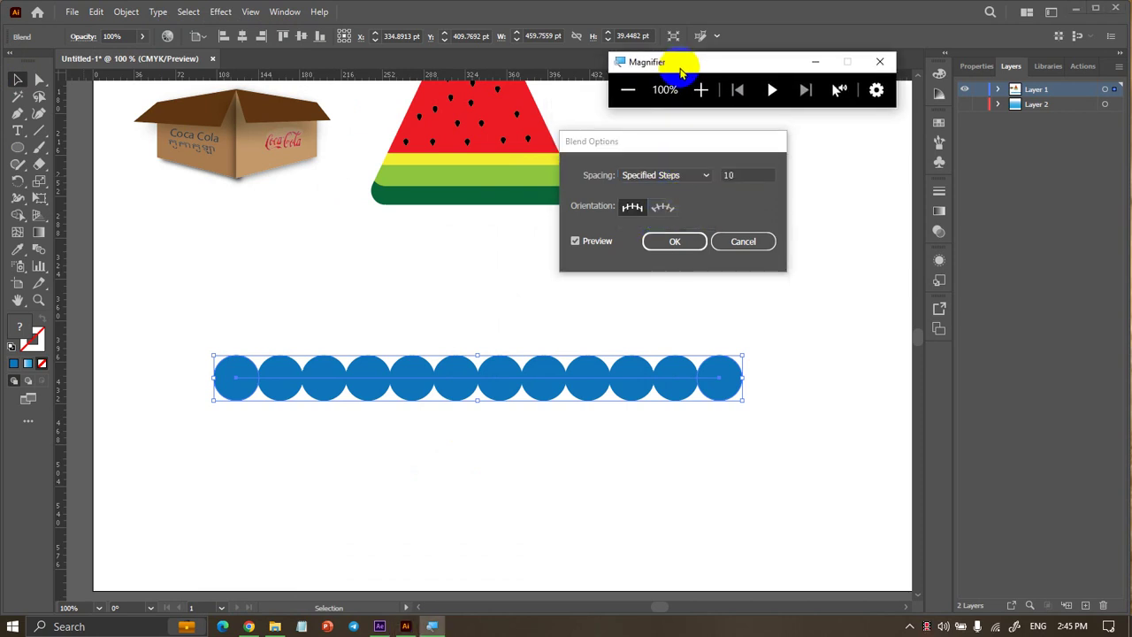
left_click_drag(652, 147, 644, 155)
Preview 20, 40 and 4 steps, then confirm 10 specified steps
left_click(721, 182)
type("20")
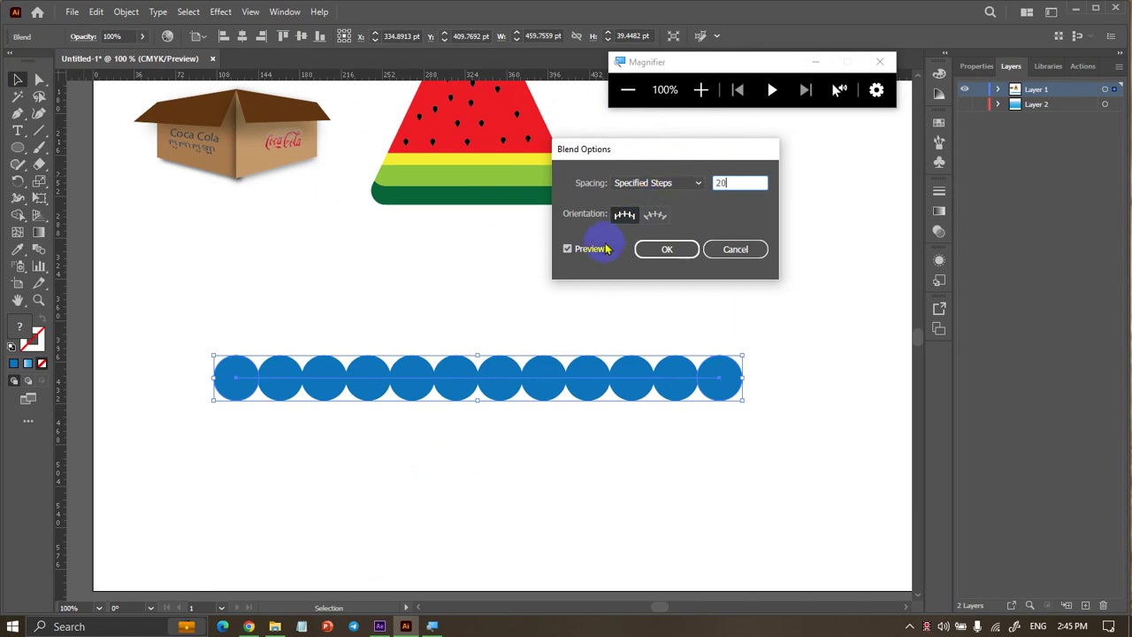
left_click(586, 249)
left_click(602, 251)
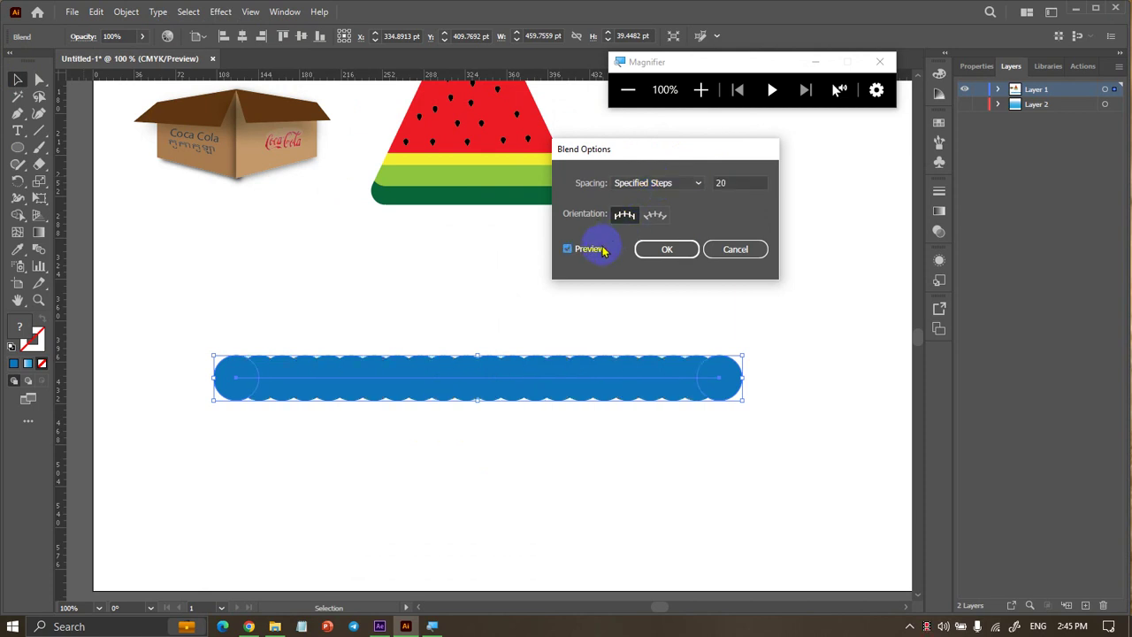
left_click(741, 183)
type("40")
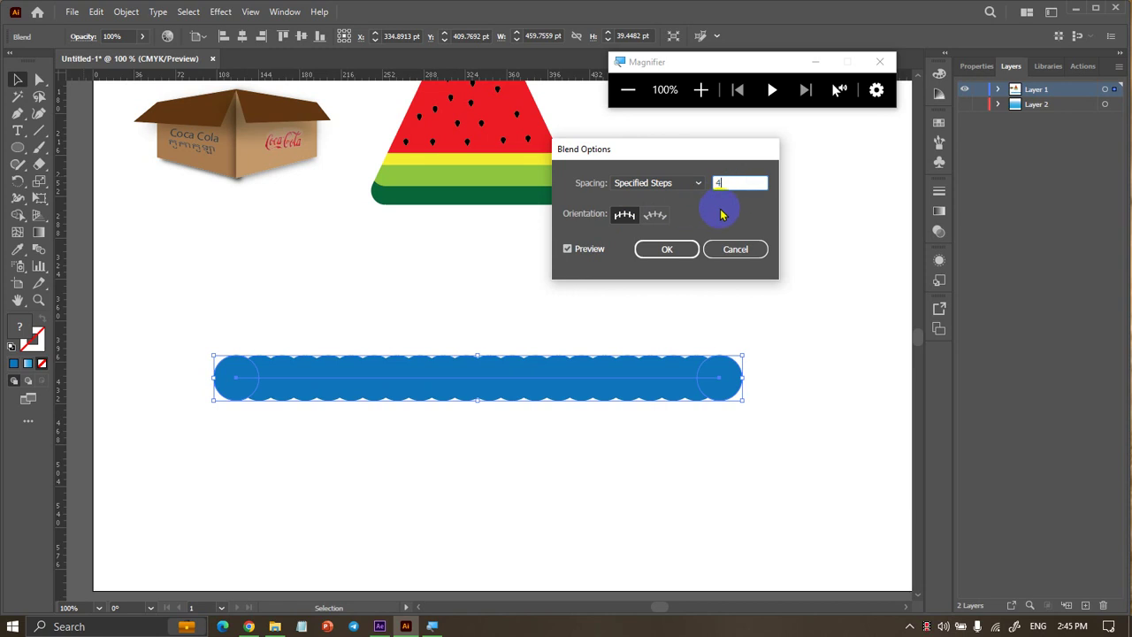
left_click(602, 245)
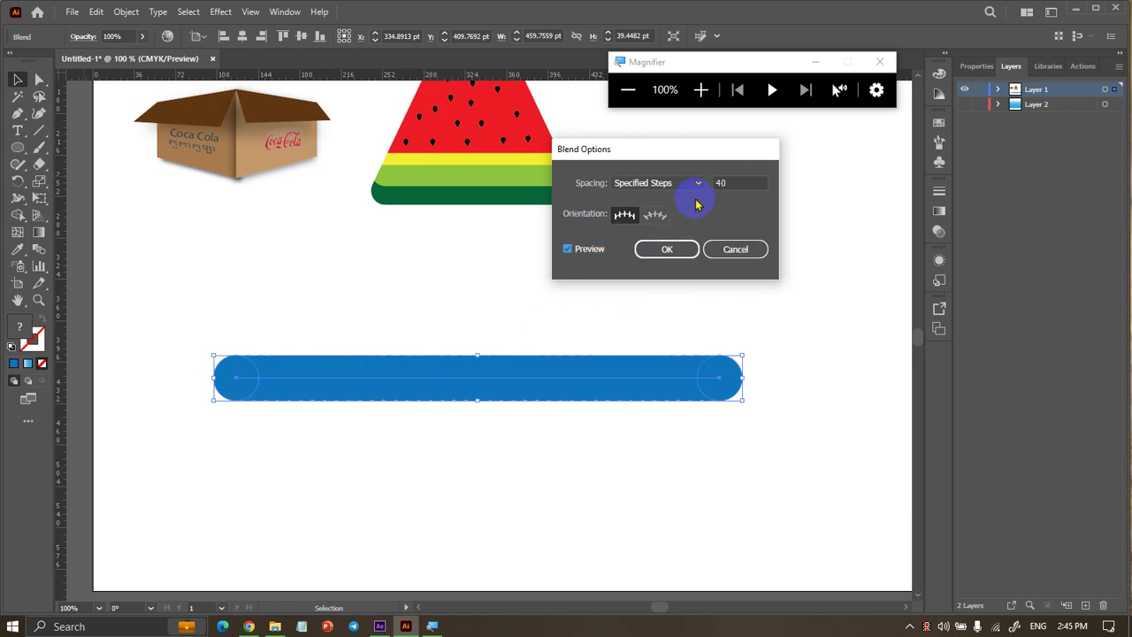
key("Tab")
type("4")
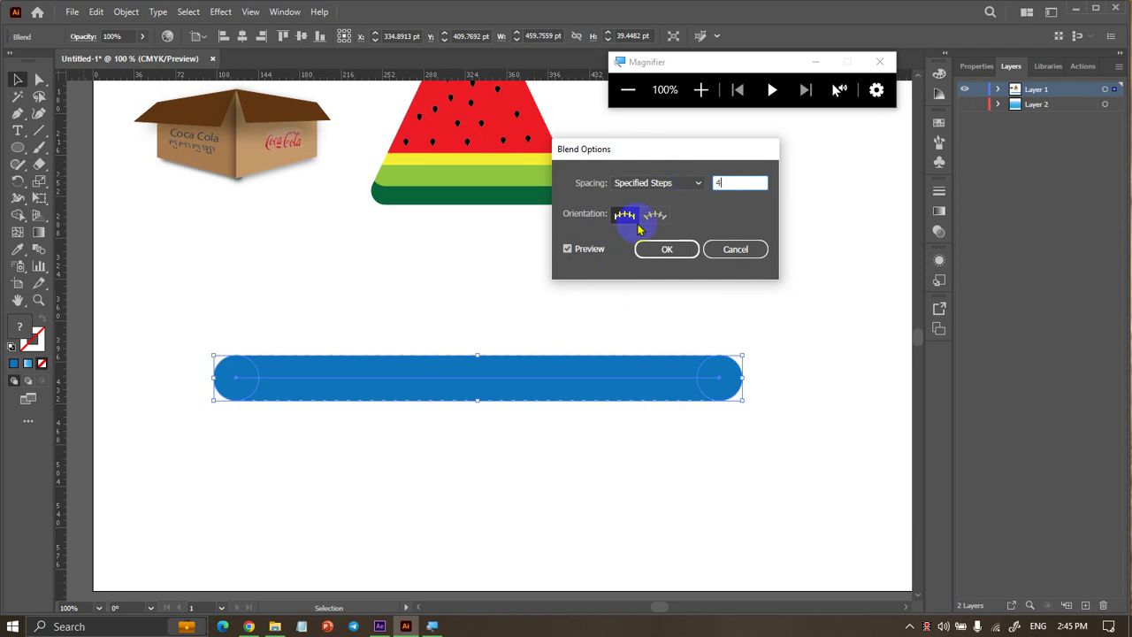
left_click(588, 249)
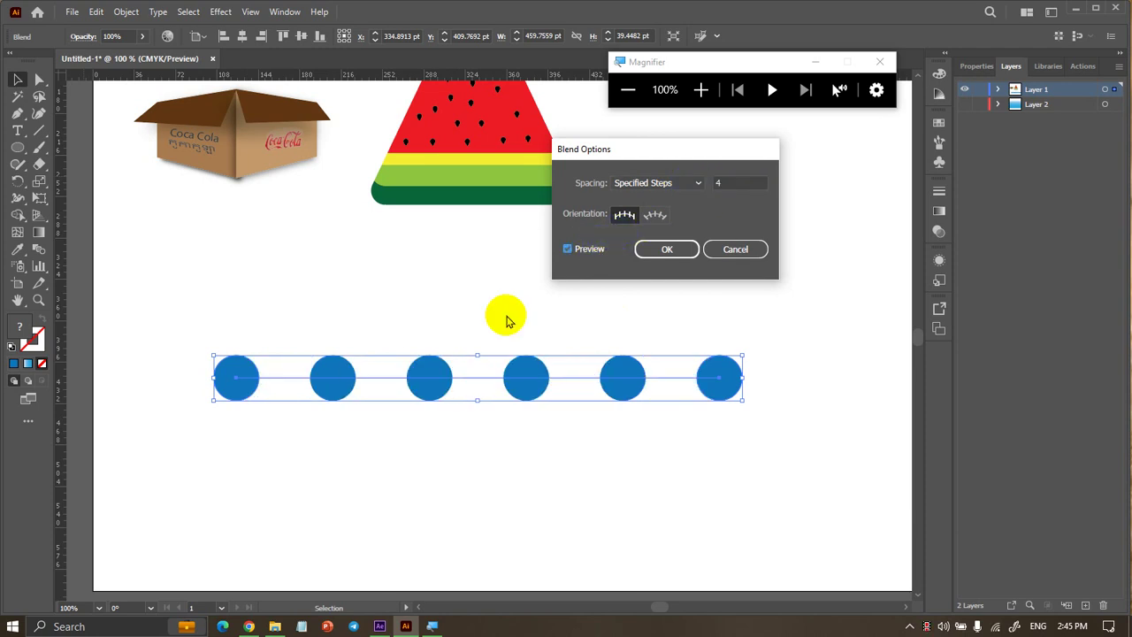
left_click(741, 182)
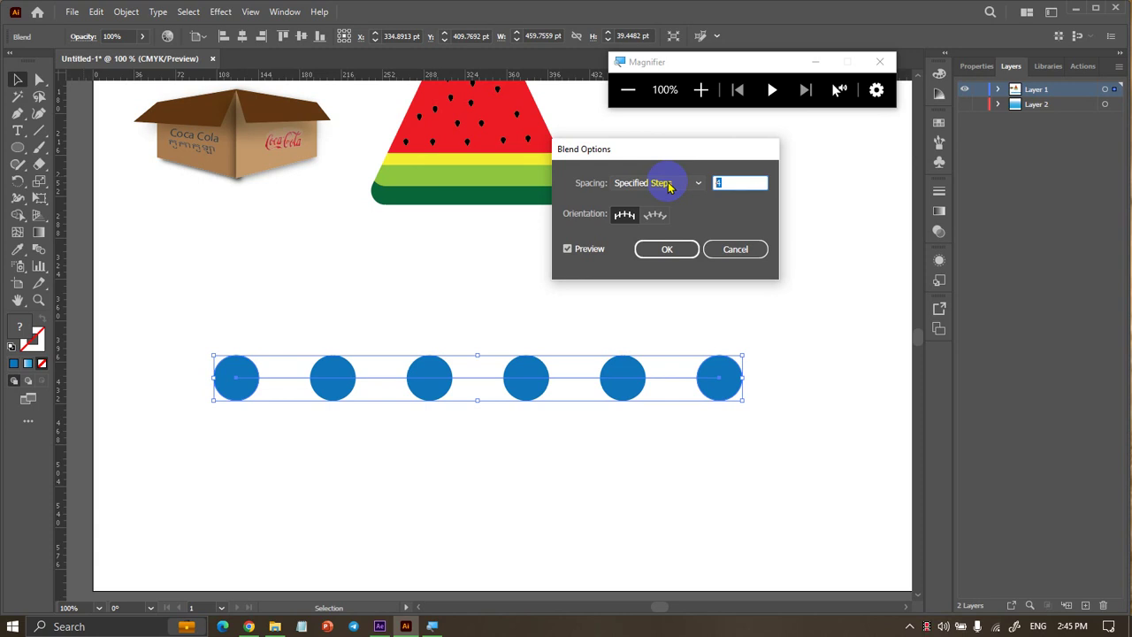
type("10")
key("Return")
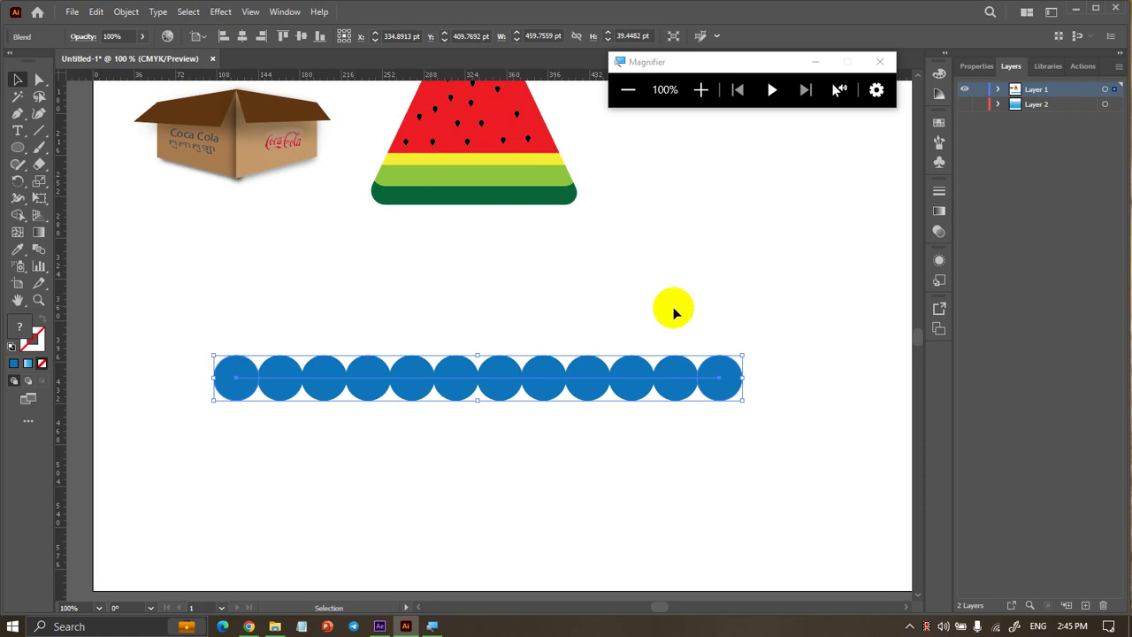
scroll(669, 319, "down", 1, "alt")
scroll(681, 324, "up", 2)
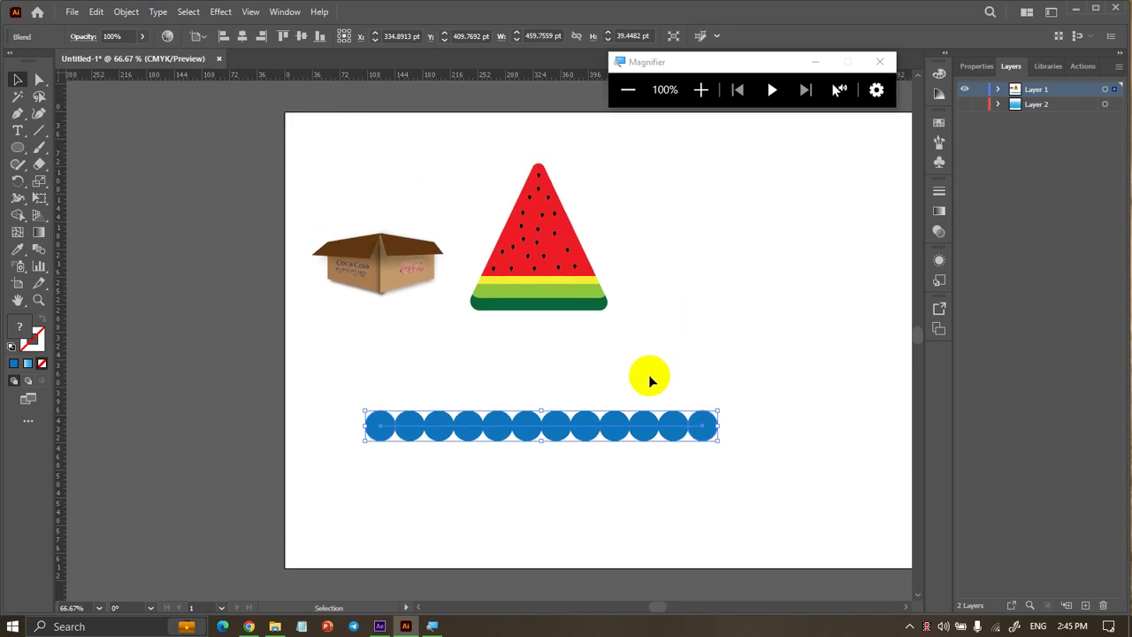
Delete the blue circle blend and shift the box and watermelon slightly up-left
key("Delete")
scroll(637, 378, "right", 3)
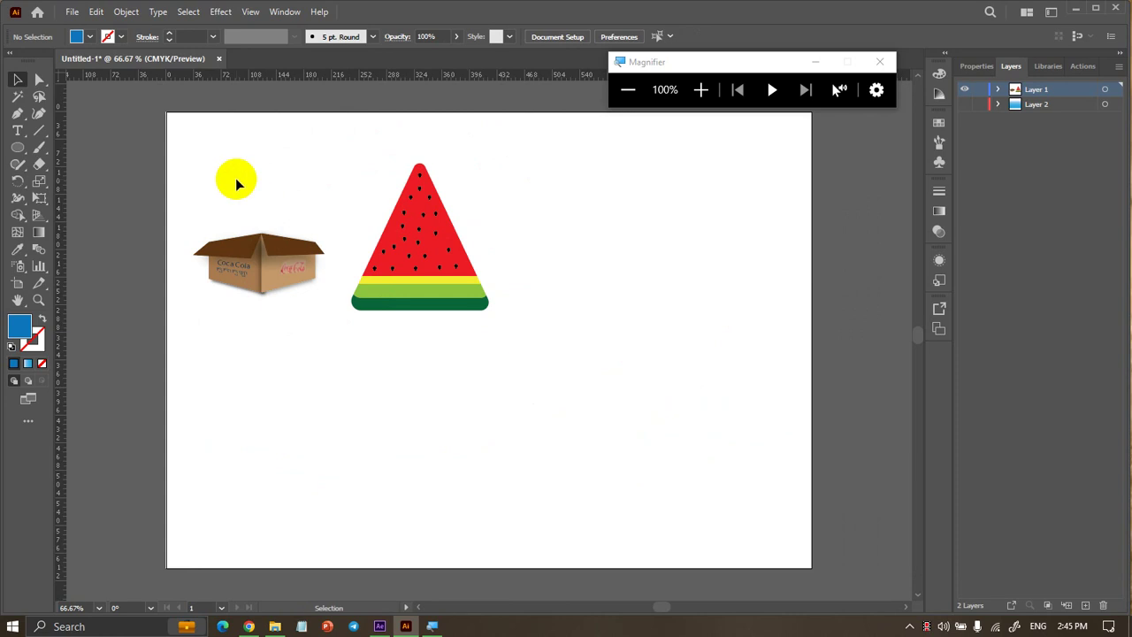
left_click_drag(227, 169, 524, 356)
left_click_drag(445, 310, 434, 294)
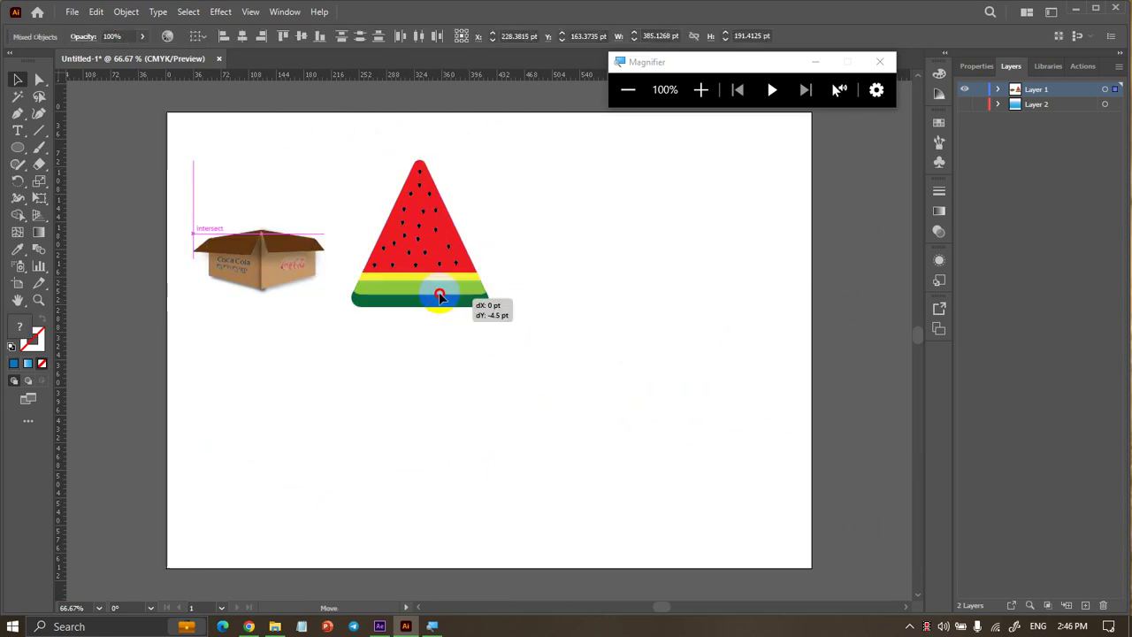
left_click(480, 386)
Type '3D' below the watermelon, enlarge it and place it lower right
left_click(15, 129)
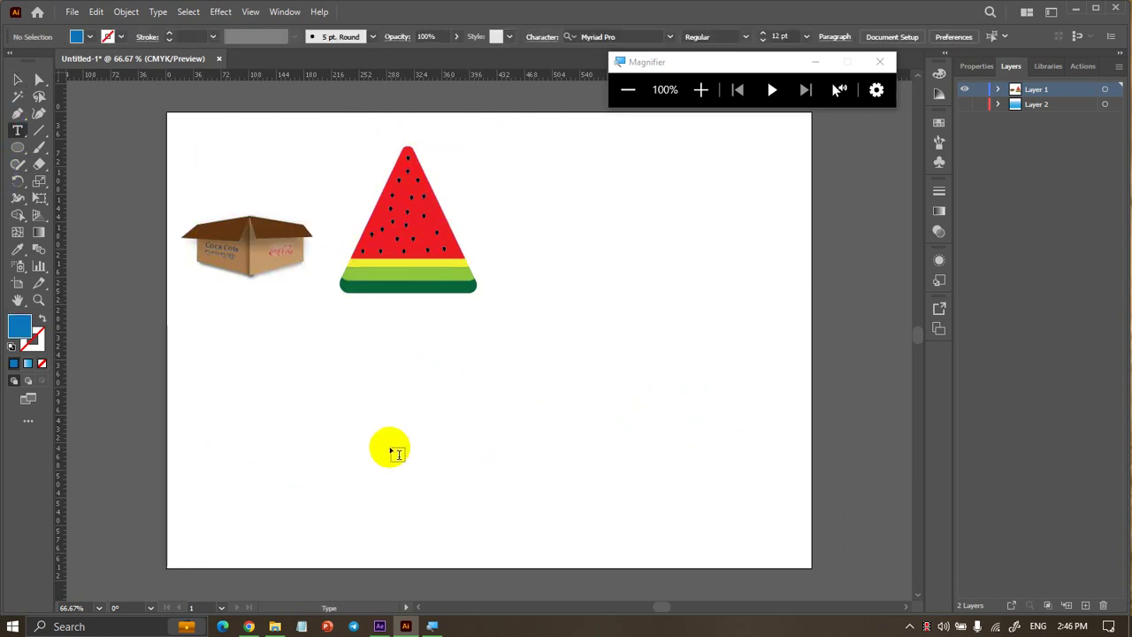
left_click(329, 407)
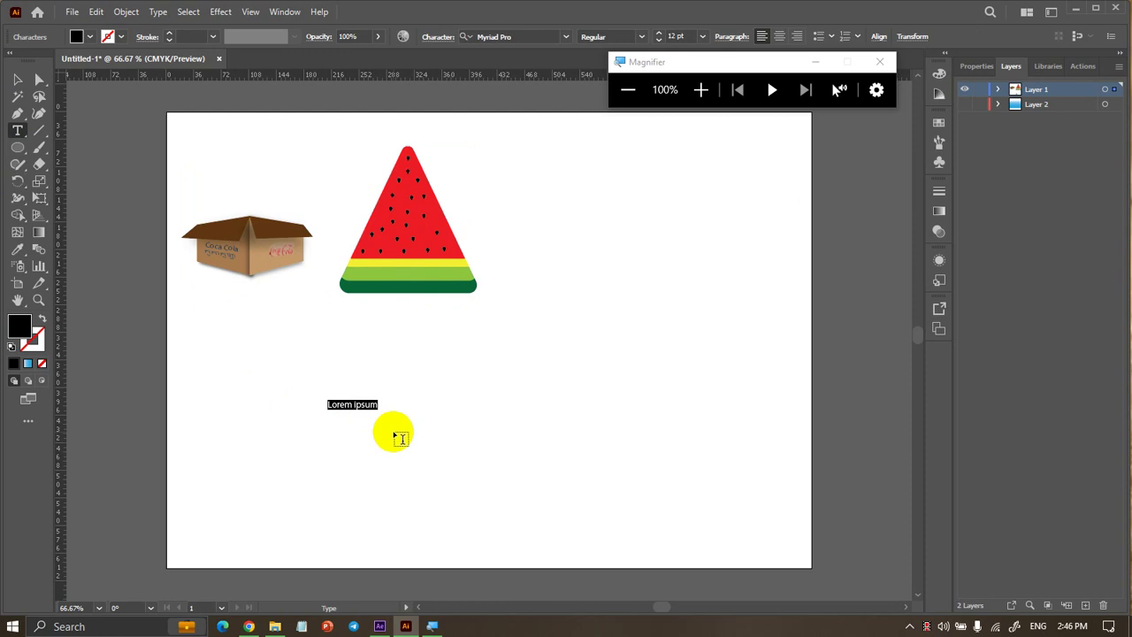
type("3D")
left_click(18, 80)
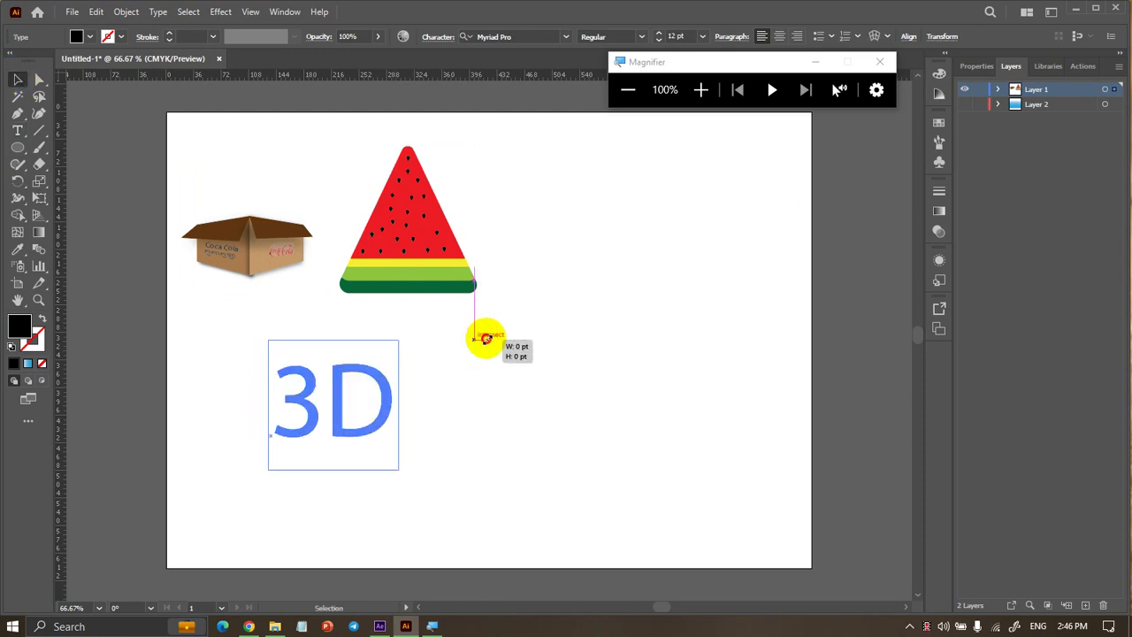
left_click_drag(334, 404, 528, 331)
left_click_drag(402, 337, 628, 375)
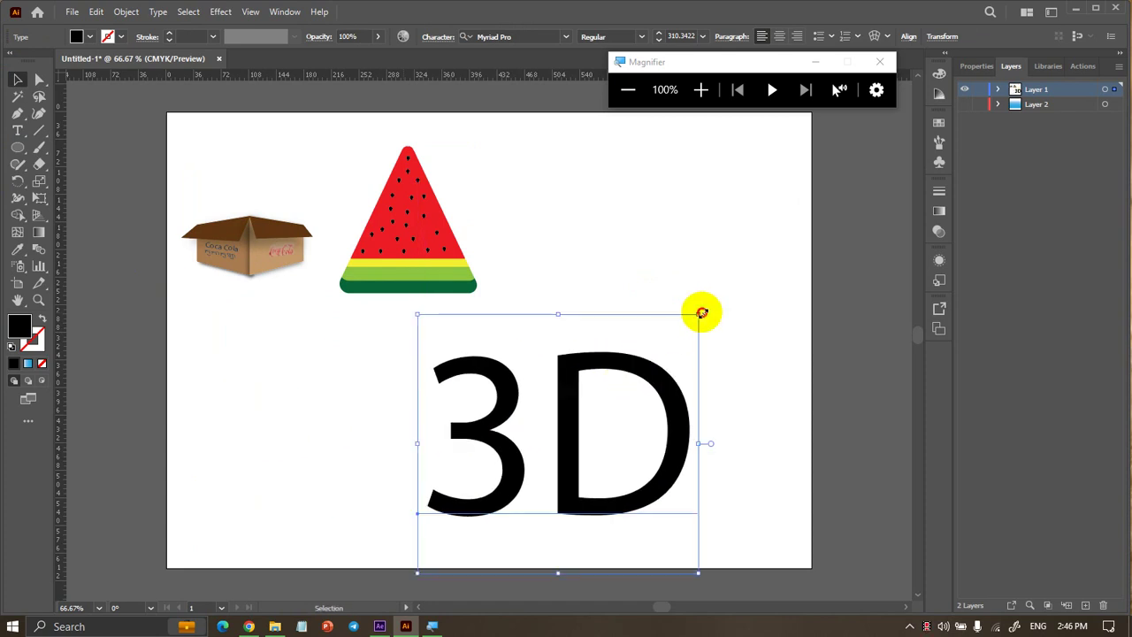
left_click_drag(699, 314, 683, 336)
Place a smaller copy of the 3D text to its left
left_click(700, 333)
left_click(644, 386)
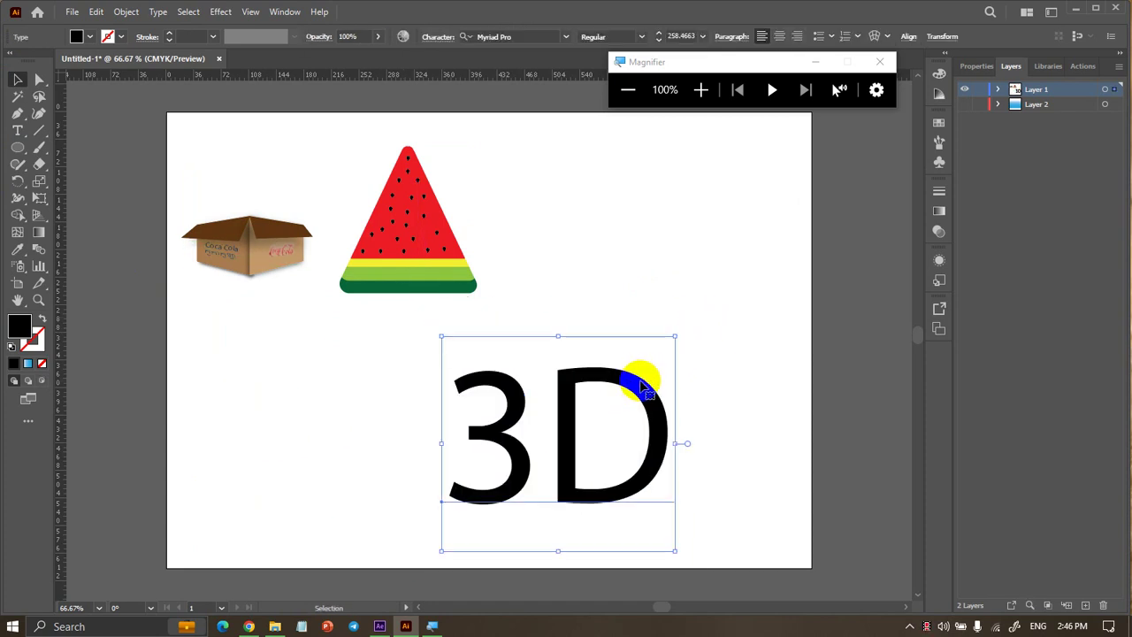
left_click_drag(640, 390, 423, 384)
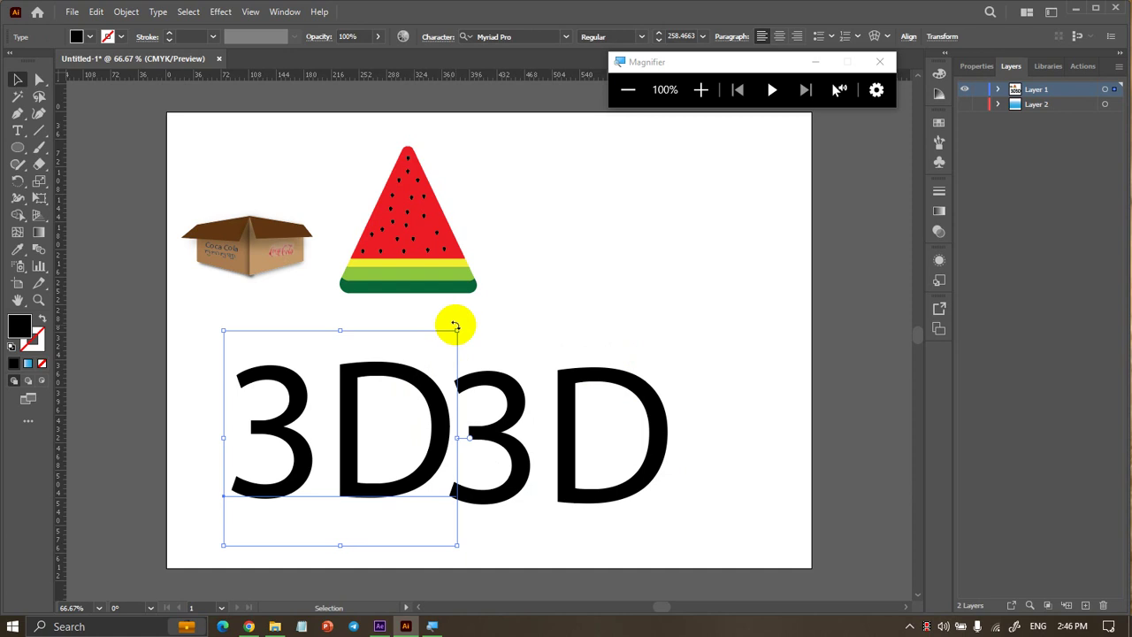
left_click_drag(457, 331, 424, 378)
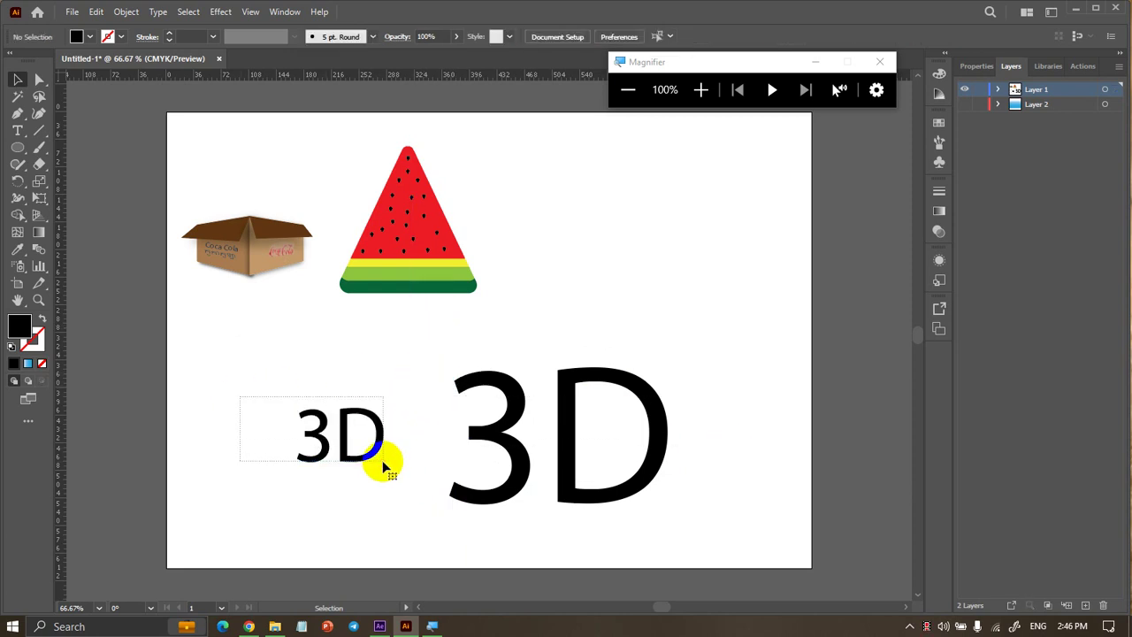
Fill the small 3D text red and the large 3D text cyan
left_click_drag(240, 397, 380, 455)
left_click(78, 36)
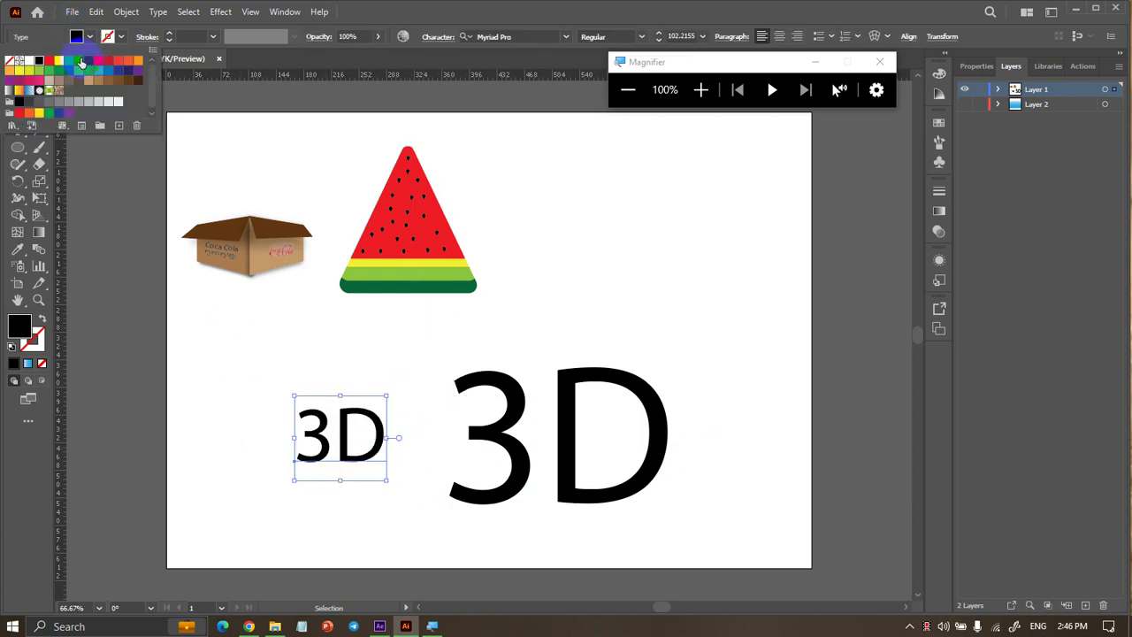
left_click(54, 61)
left_click(177, 308)
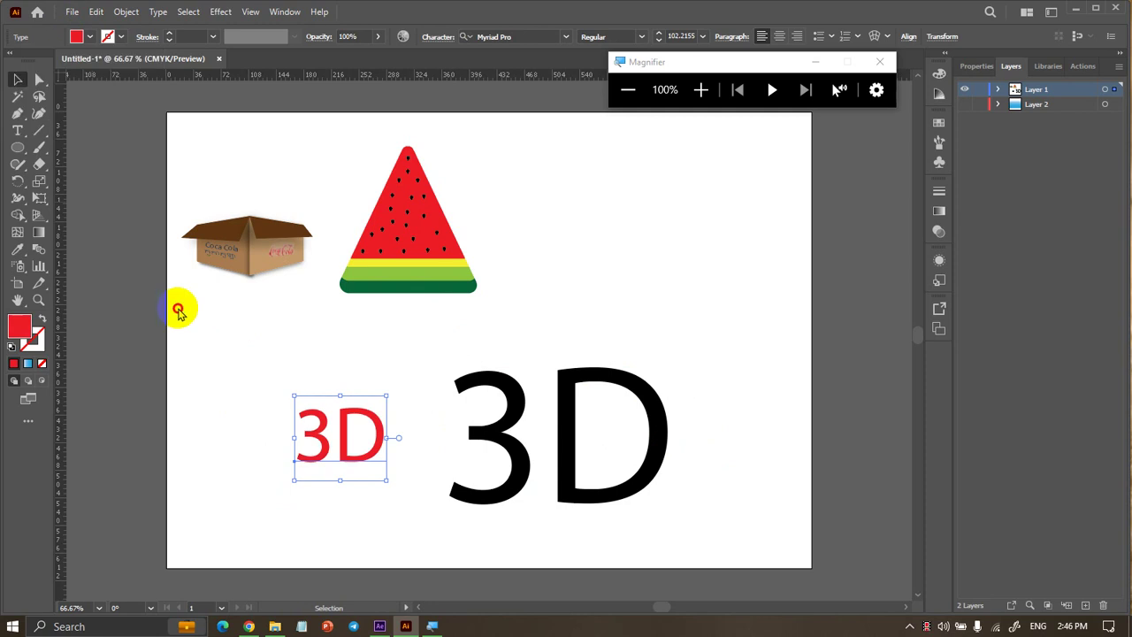
left_click(609, 377)
left_click(85, 38)
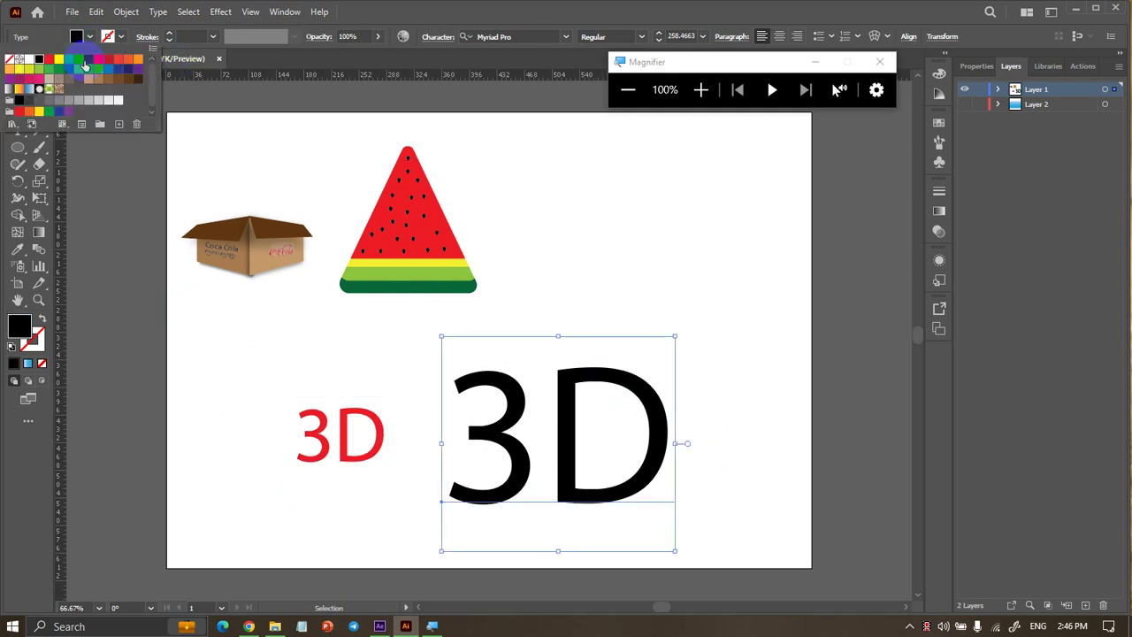
left_click(85, 64)
left_click(321, 428)
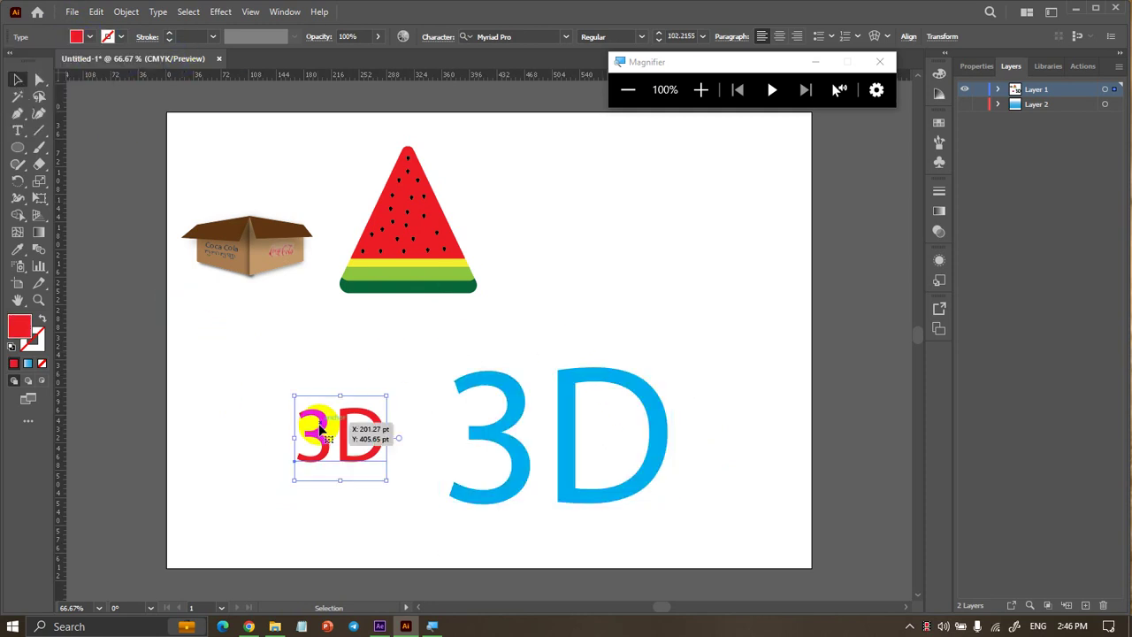
Blend the small red 3D into the large cyan 3D
left_click(39, 248)
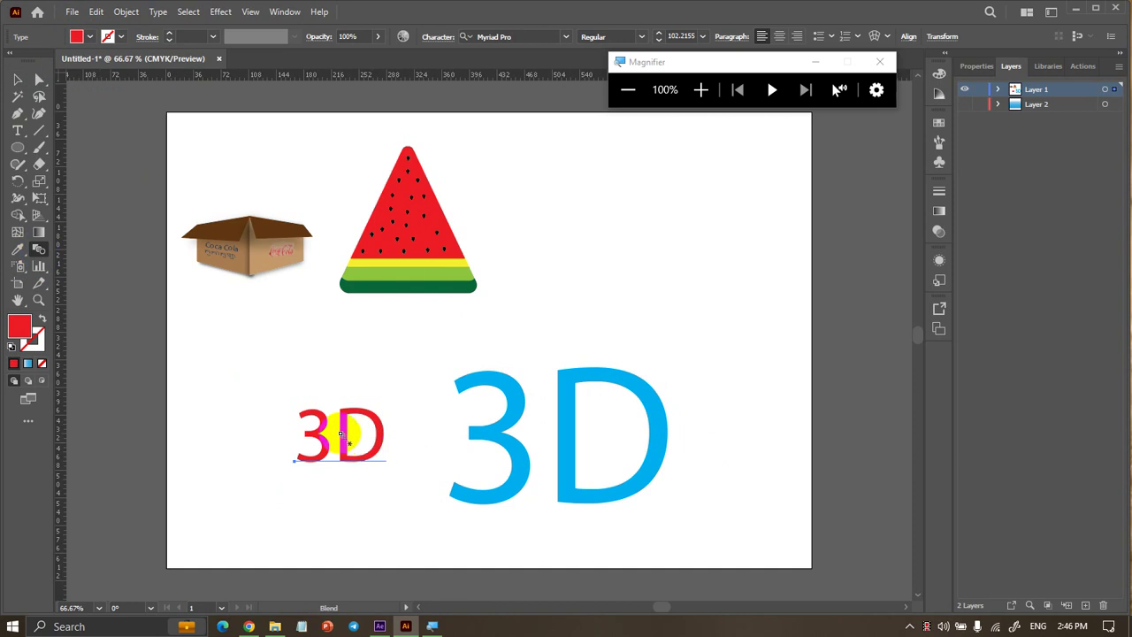
left_click(341, 433)
left_click(568, 435)
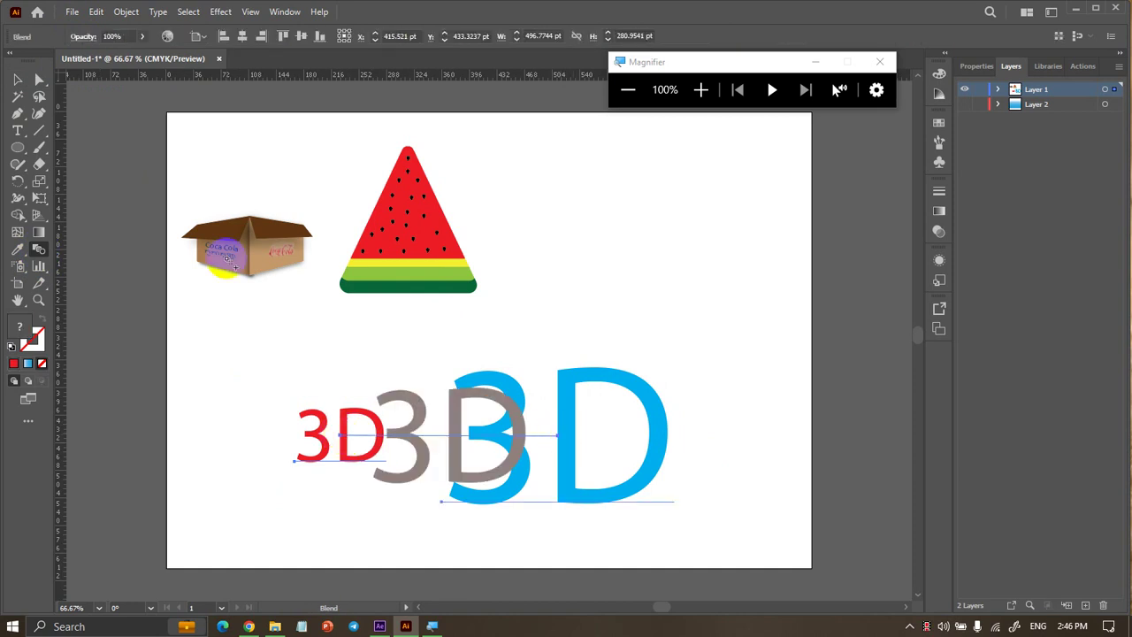
left_click(18, 80)
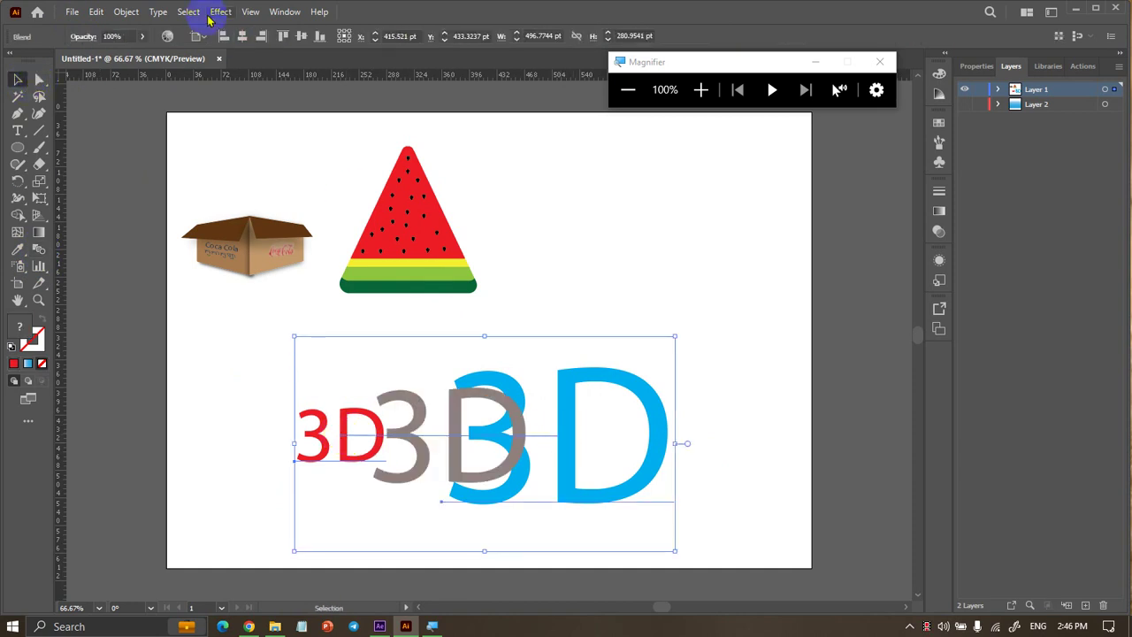
Open Blend Options for the 3D blend and switch spacing to Specified Steps
left_click(128, 12)
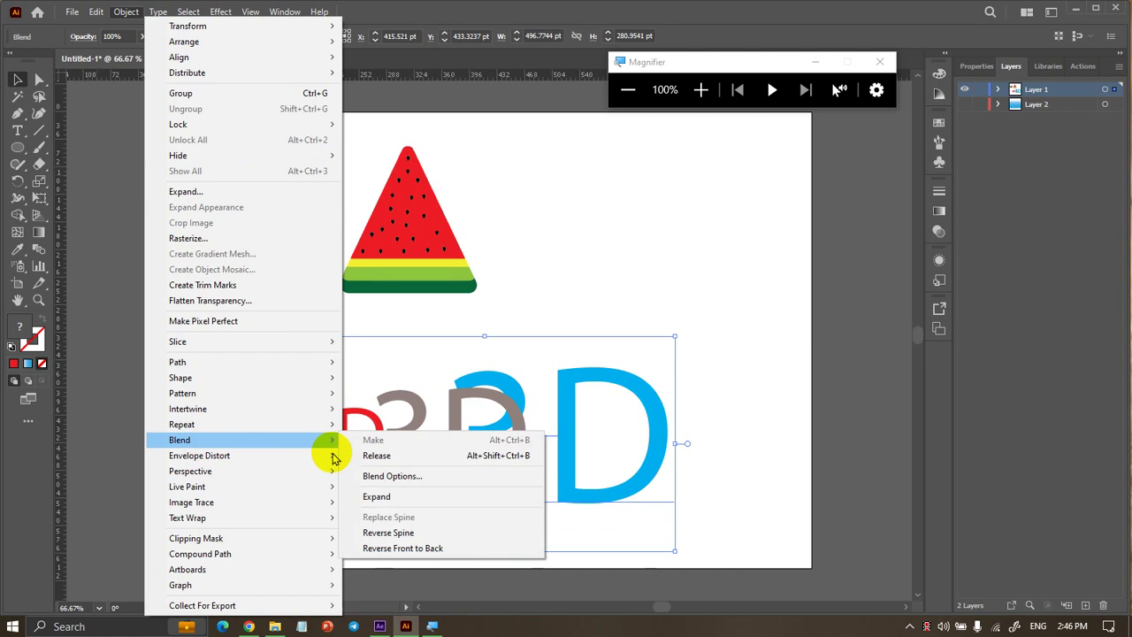
mouse_move(179, 440)
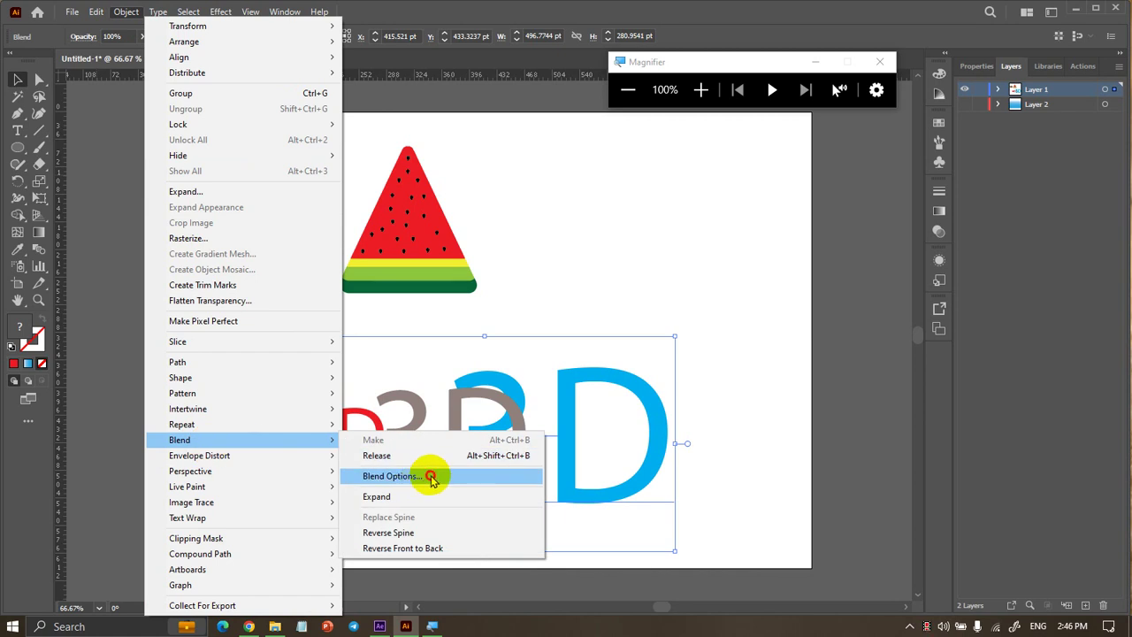
left_click(430, 478)
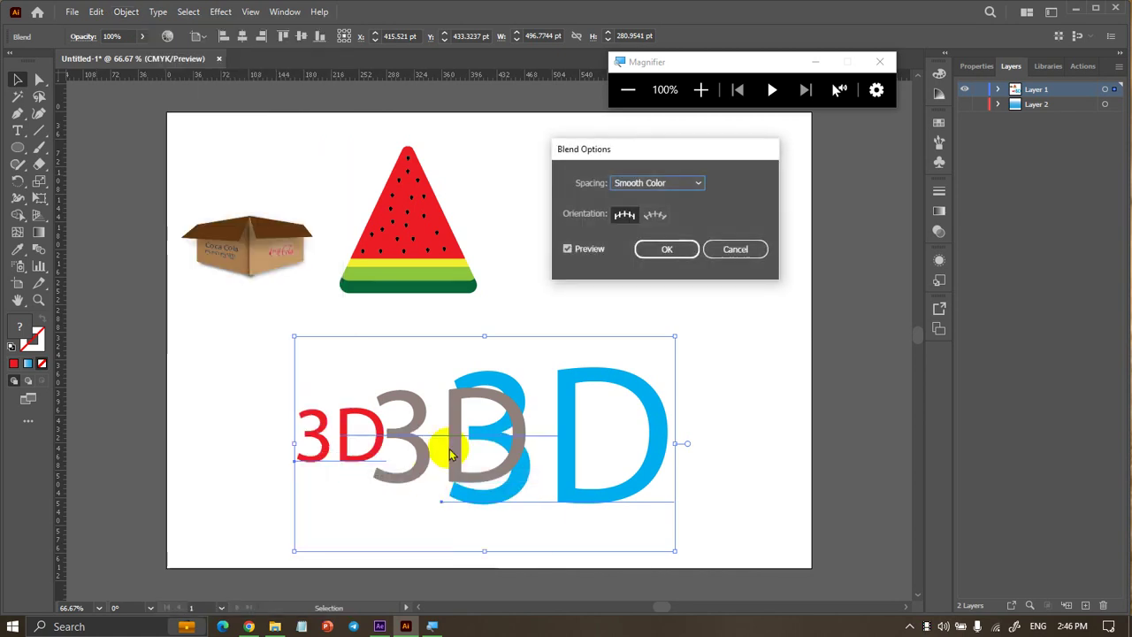
left_click(653, 188)
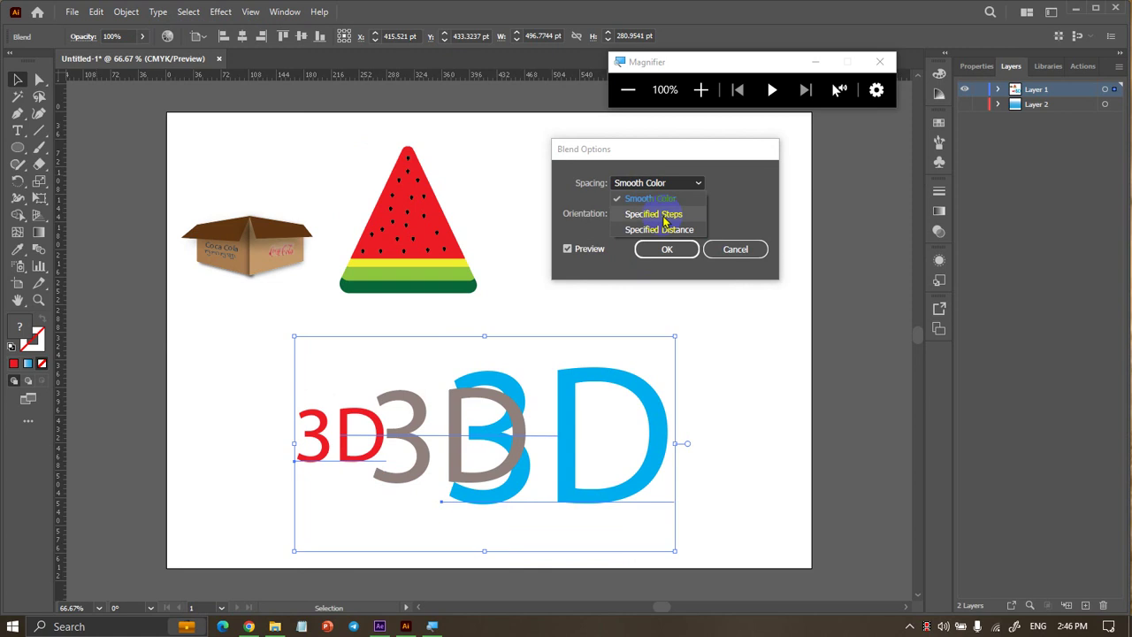
left_click(654, 216)
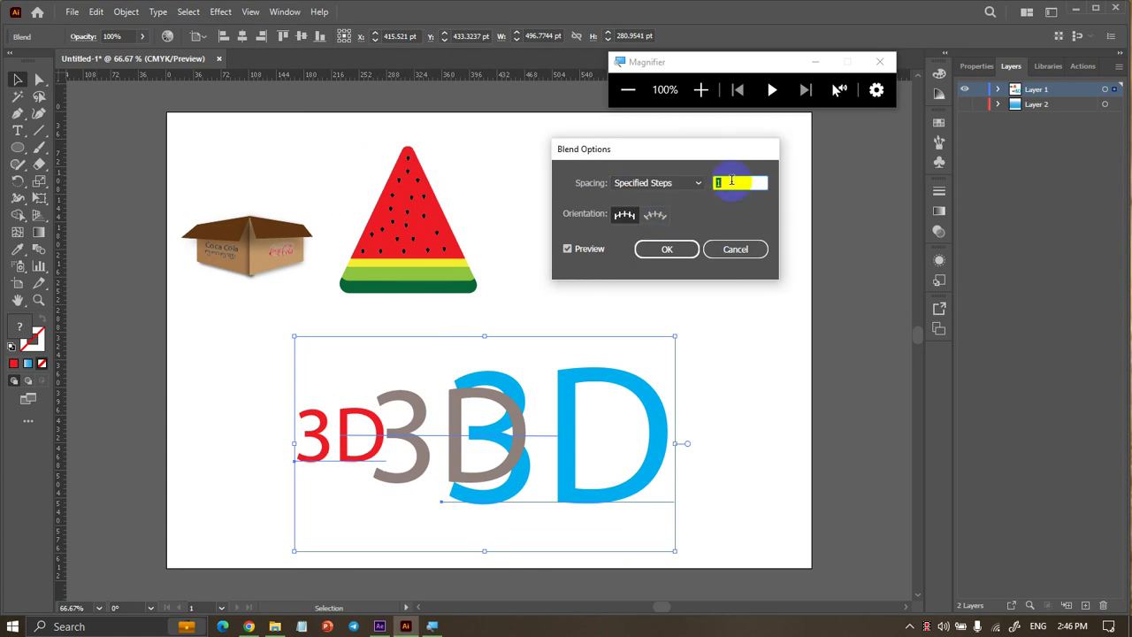
double_click(733, 180)
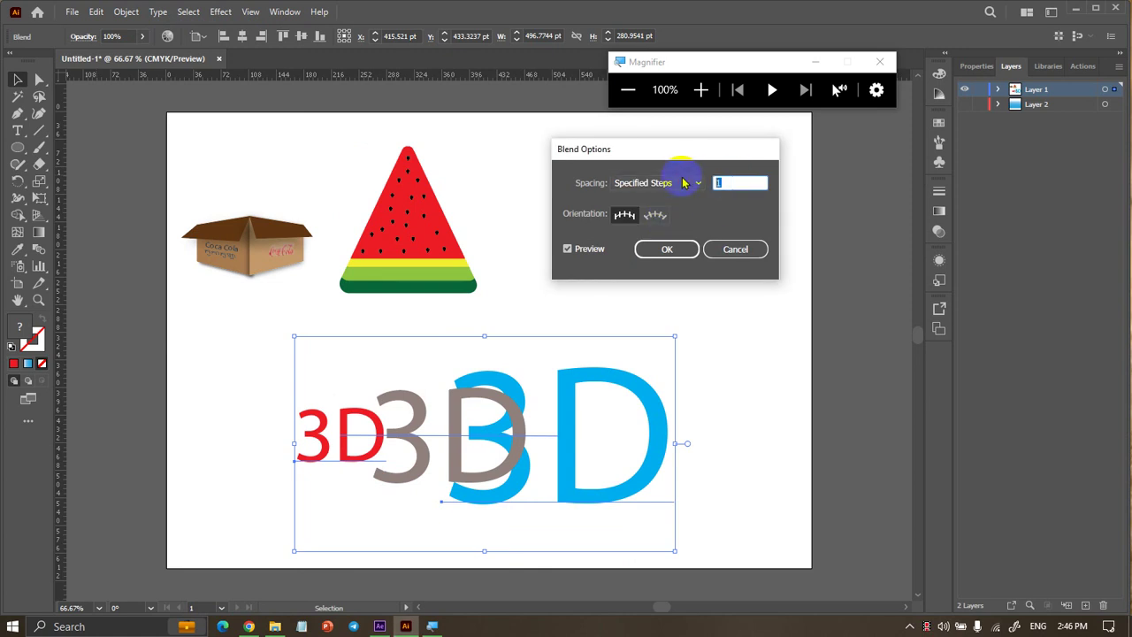
type("40")
left_click(586, 252)
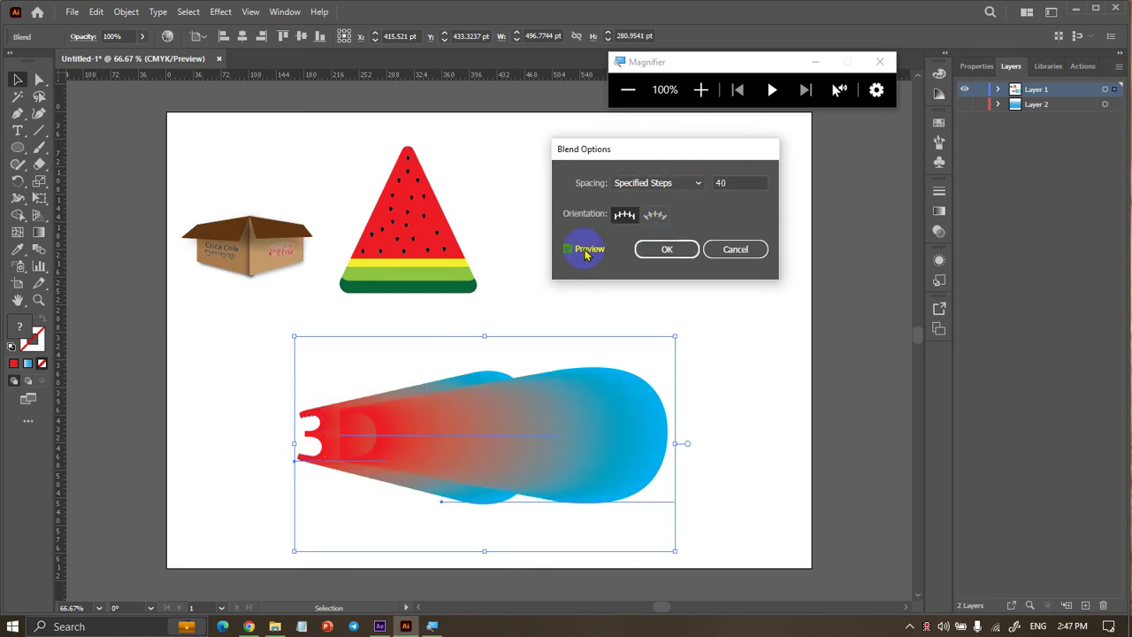
left_click(586, 253)
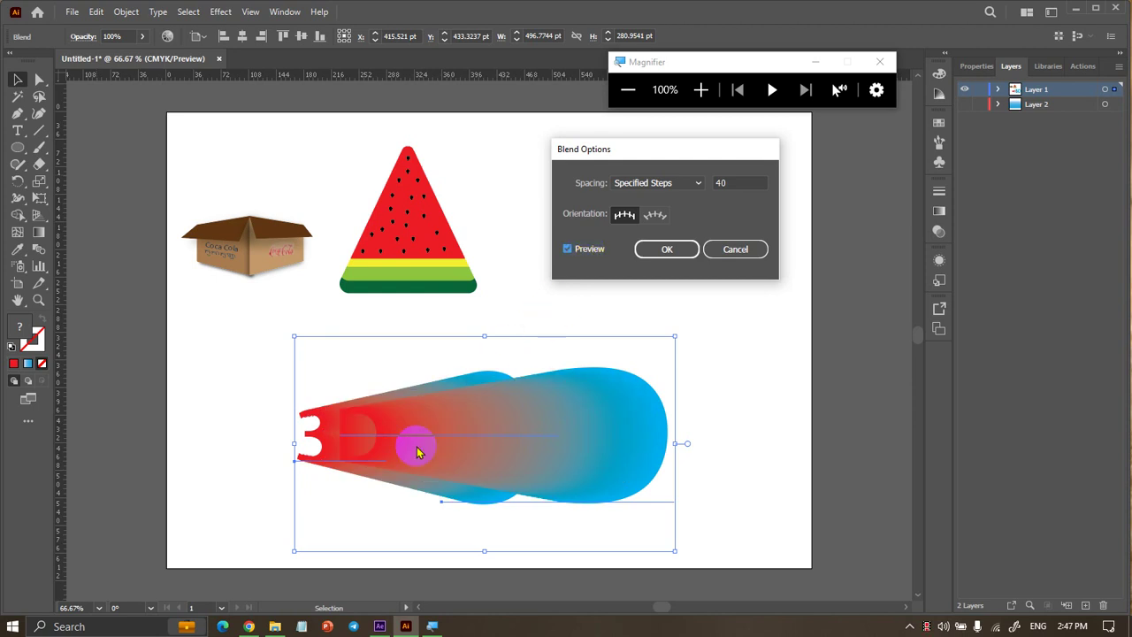
Set the 3D text blend to 10 specified steps and confirm with OK
left_click(734, 183)
type("20")
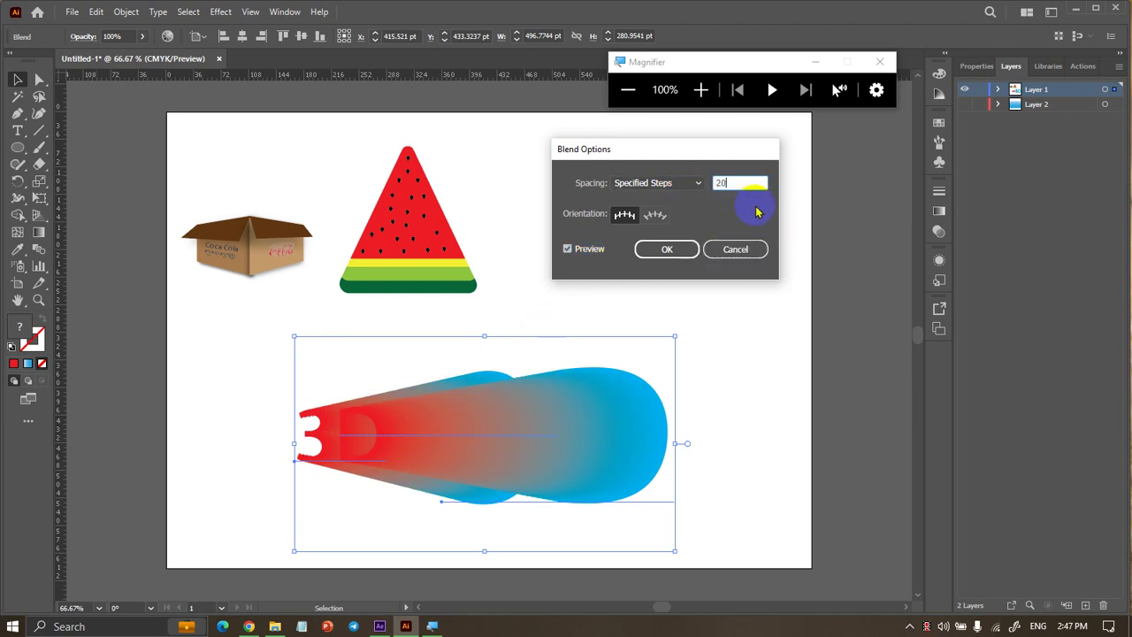
left_click(588, 250)
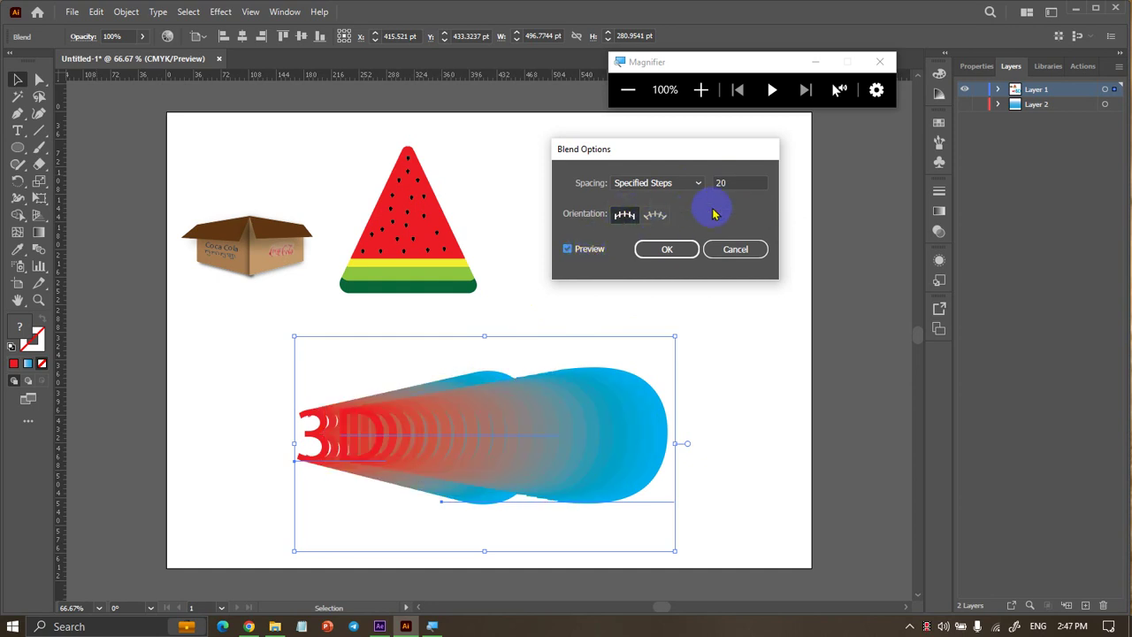
left_click(717, 183)
type("10")
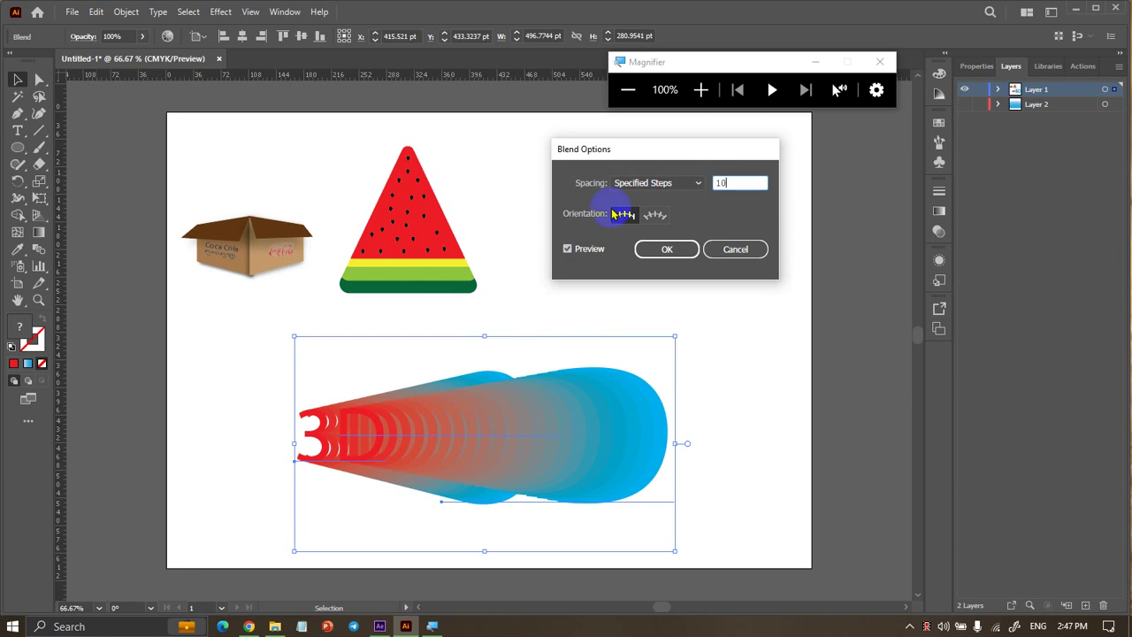
key("Tab")
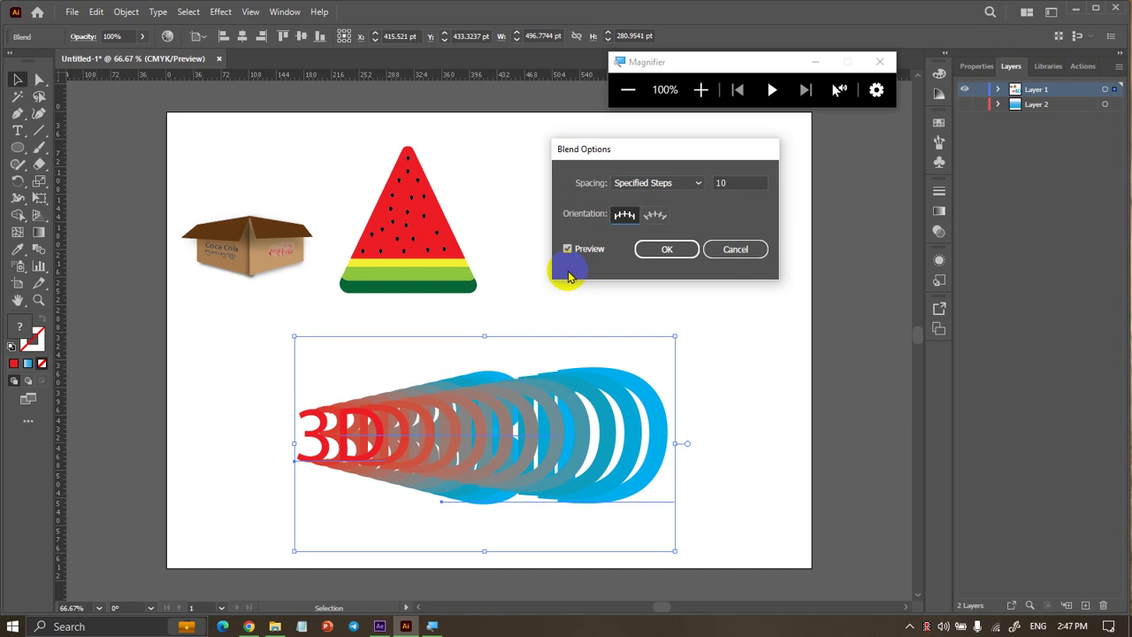
left_click(642, 252)
left_click(664, 364)
left_click(652, 392)
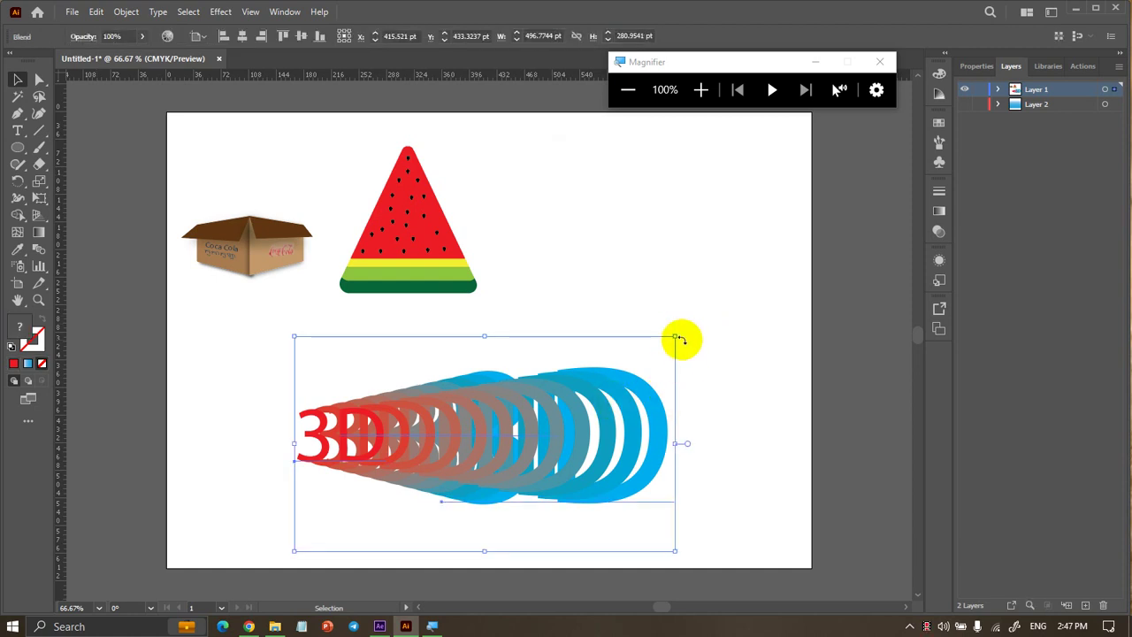
Shrink the 3D text blend from its corner and move it to the top-right
left_click_drag(678, 338, 455, 369)
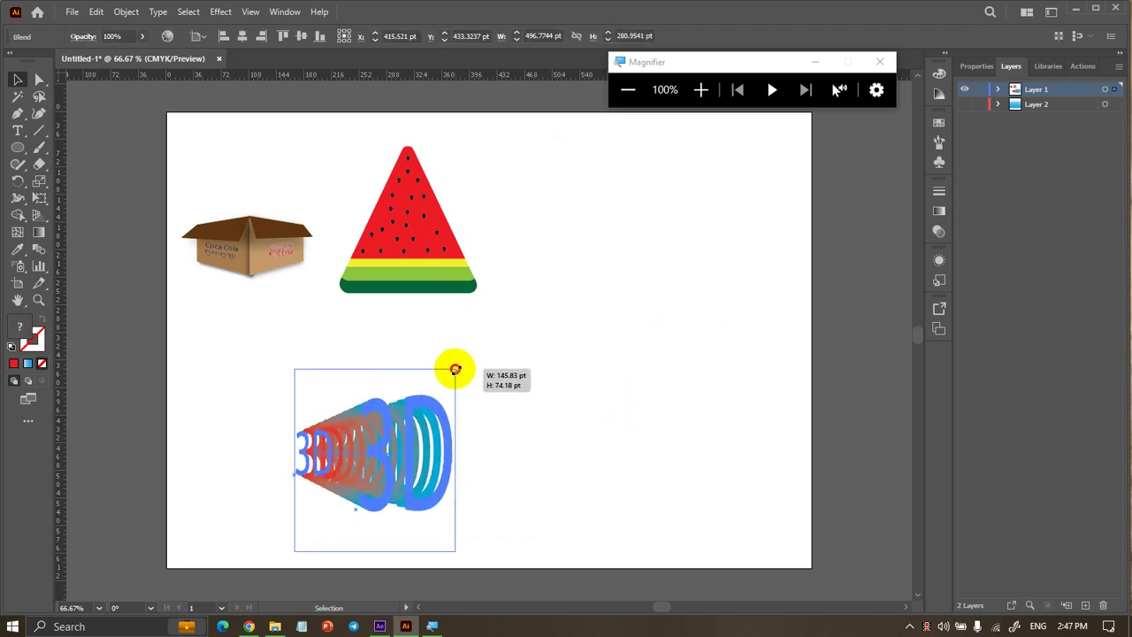
left_click(537, 358)
left_click(447, 431)
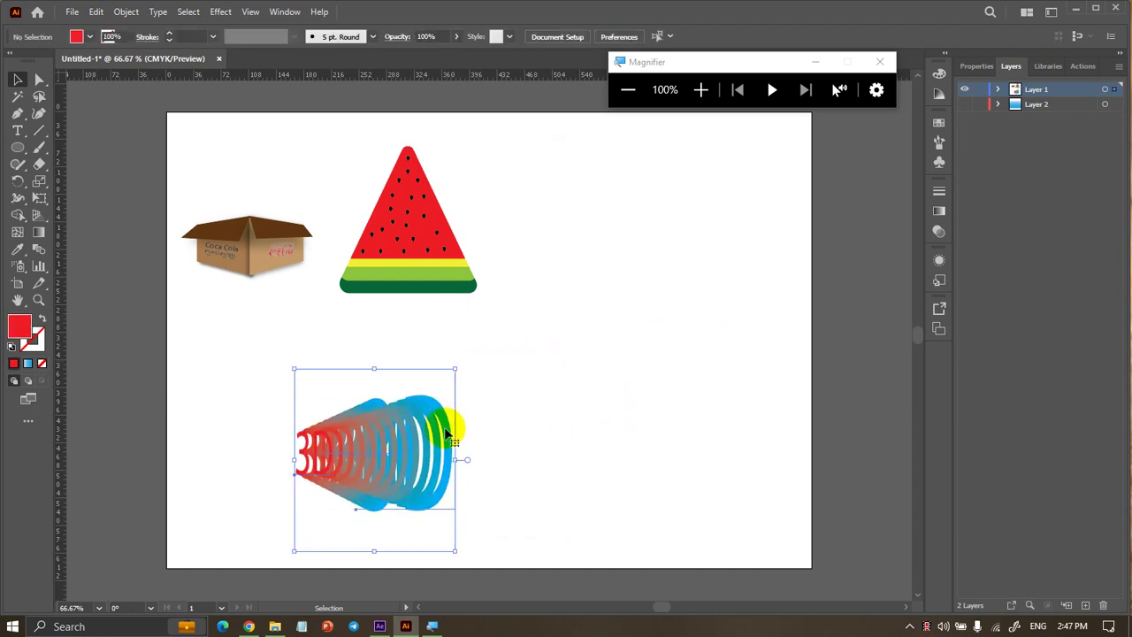
left_click_drag(455, 370, 462, 417)
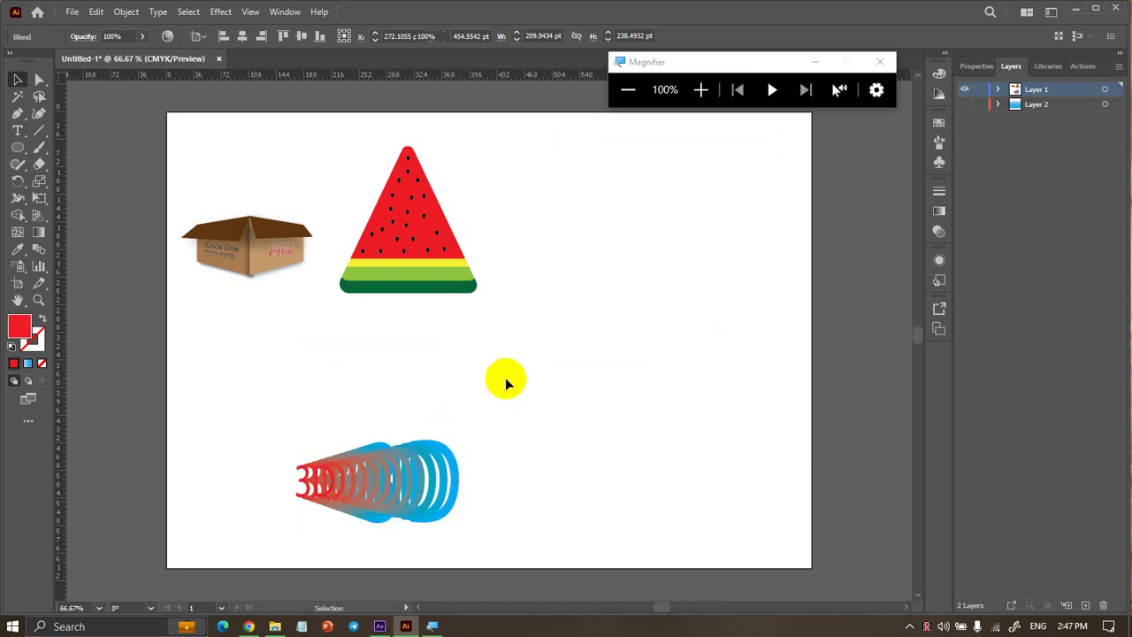
left_click_drag(430, 469, 712, 198)
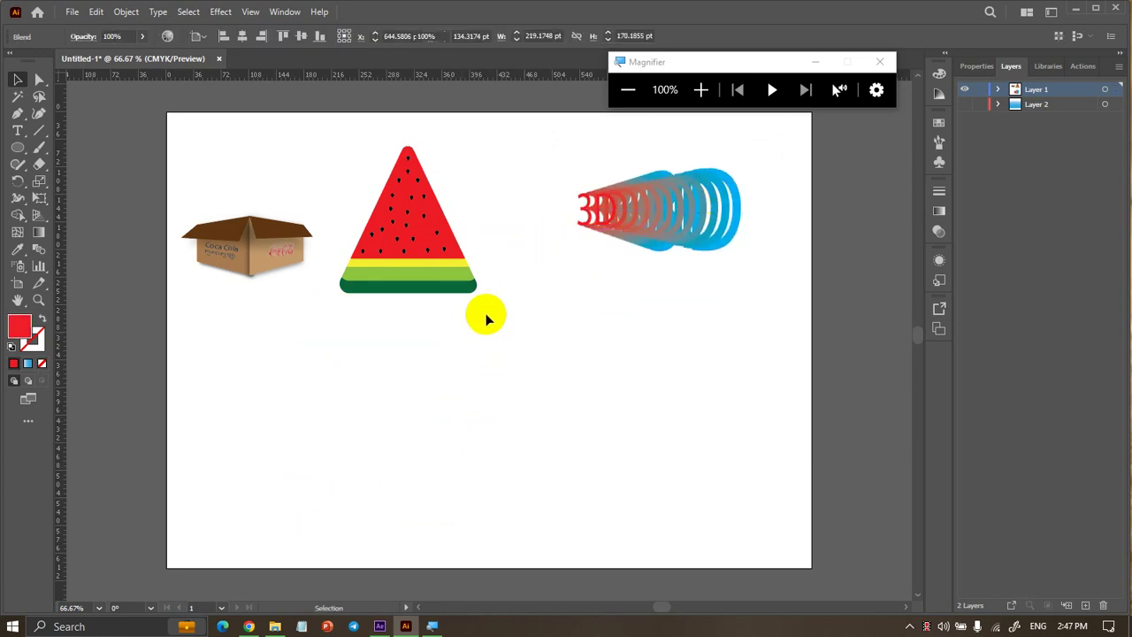
Move the watermelon slice to the lower middle and delete a stray dot
left_click_drag(361, 147, 490, 331)
left_click_drag(478, 273, 559, 456)
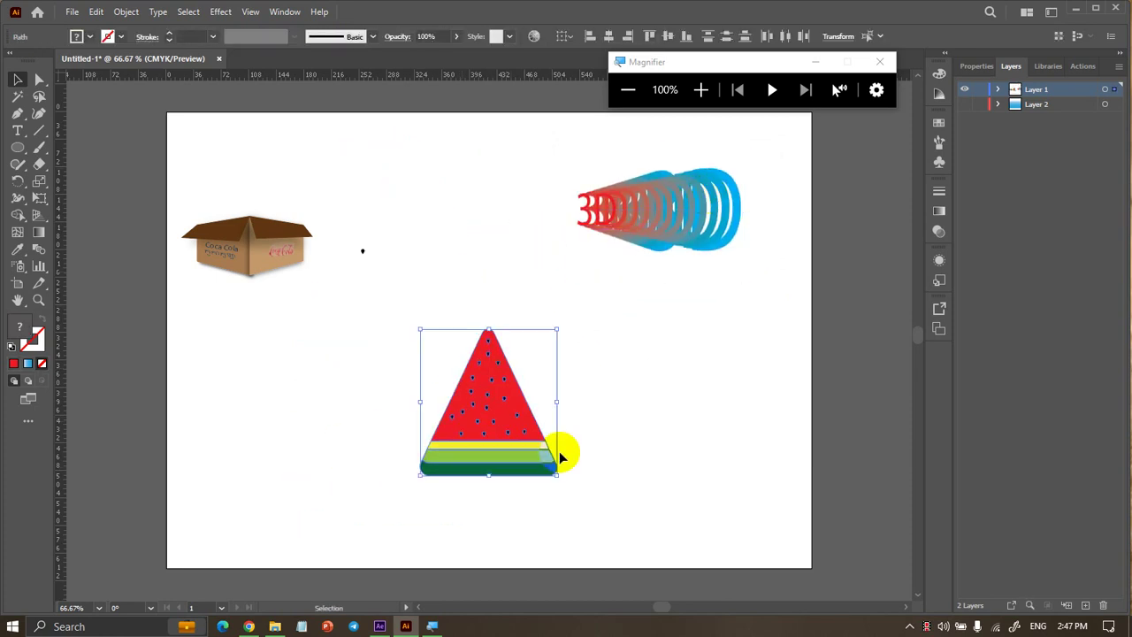
left_click(611, 433)
mouse_move(372, 222)
left_mouse_down()
mouse_move(355, 329)
mouse_move(627, 522)
left_mouse_up()
key("Delete")
Shrink the watermelon to about half size and position it on the left
left_click_drag(525, 462, 409, 483)
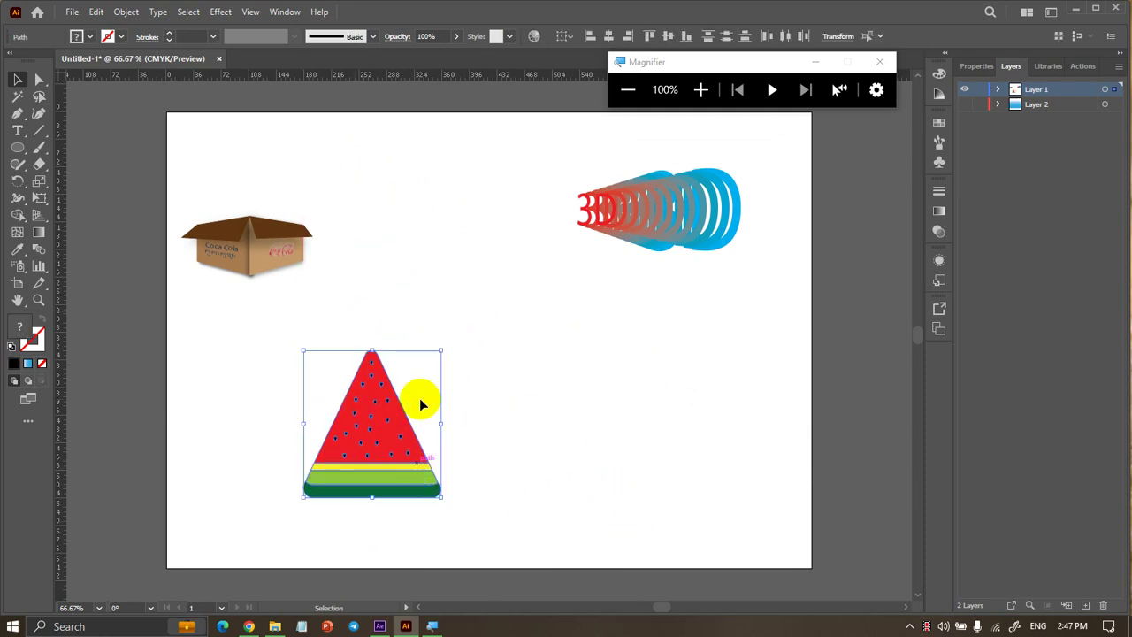
left_click_drag(441, 350, 427, 387)
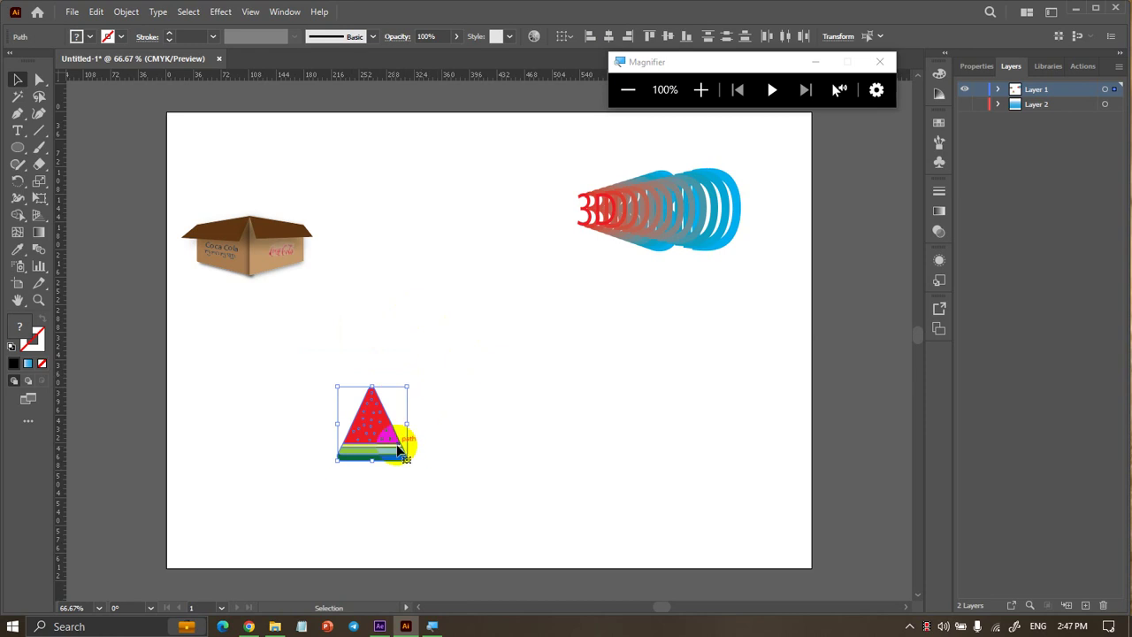
left_click_drag(400, 451, 370, 451)
scroll(317, 456, "up", 1)
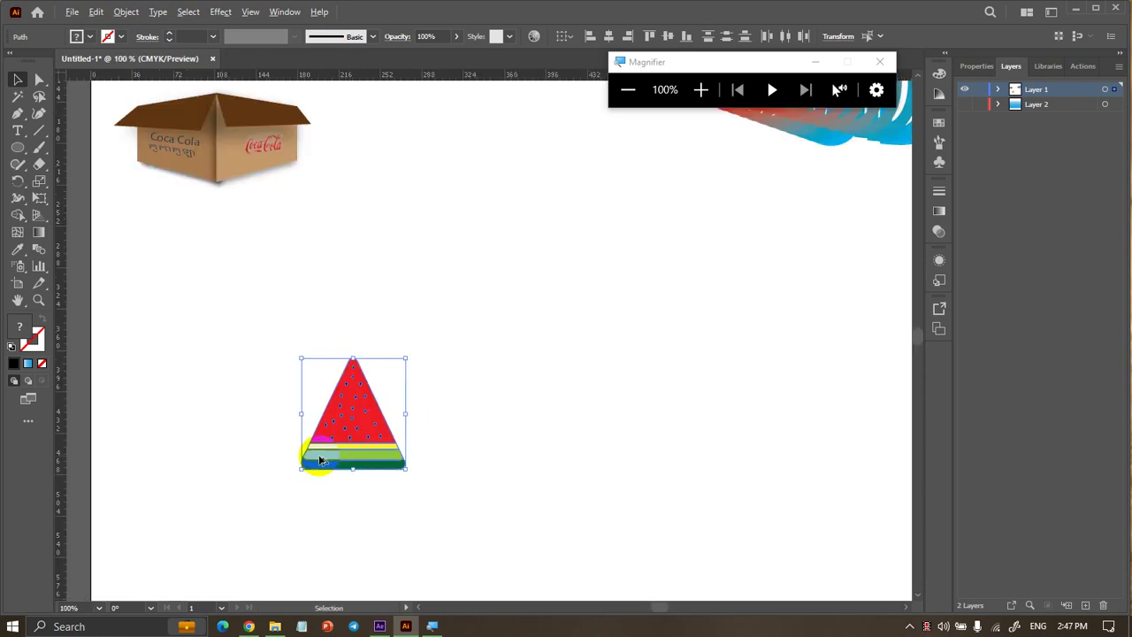
scroll(345, 454, "down", 1)
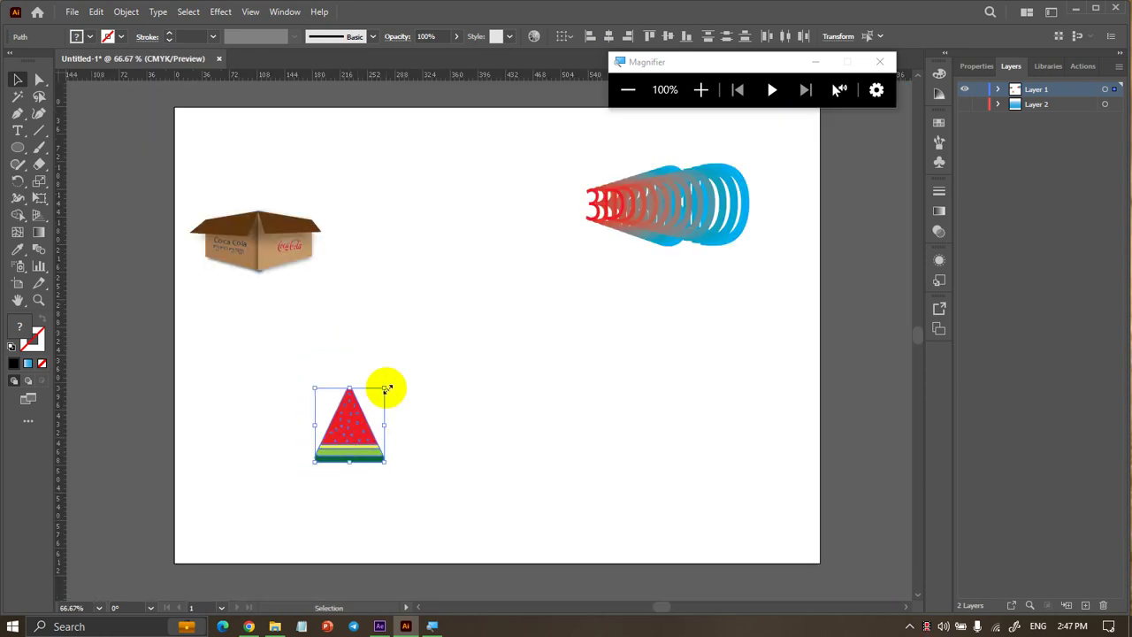
left_click_drag(387, 389, 404, 357)
Alt-drag a copy of the watermelon to its right and enlarge the copy
mouse_move(361, 450)
left_mouse_down()
mouse_move(522, 425)
mouse_move(610, 447)
left_mouse_up()
left_click_drag(605, 366, 649, 336)
mouse_move(570, 445)
left_mouse_down()
mouse_move(577, 409)
mouse_move(581, 423)
left_mouse_up()
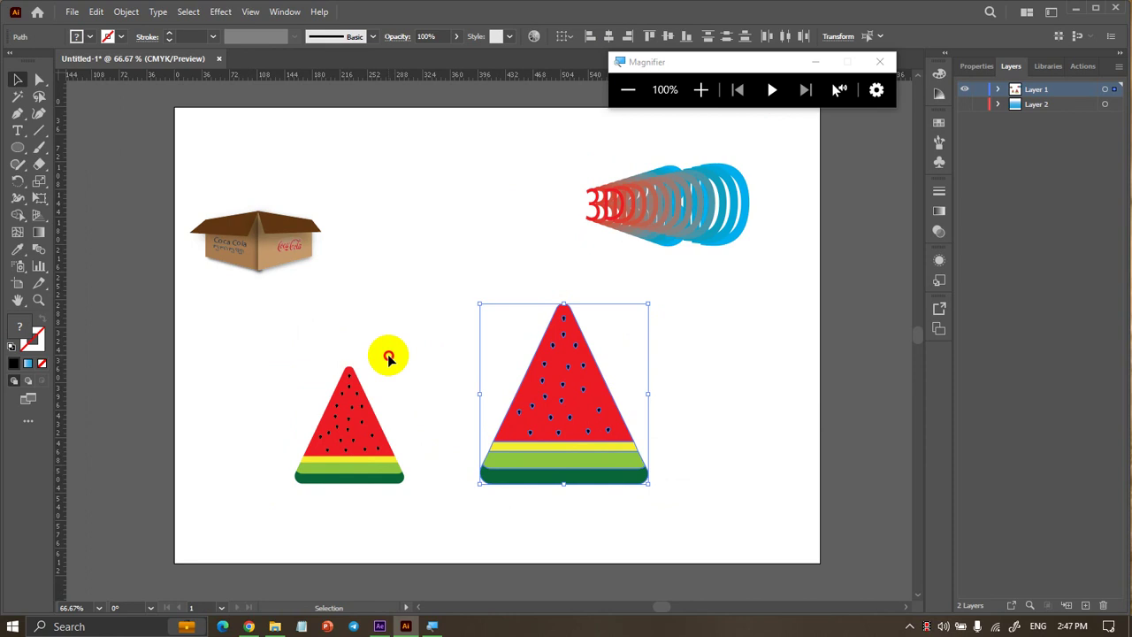
left_click(387, 354)
left_click_drag(296, 354, 430, 526)
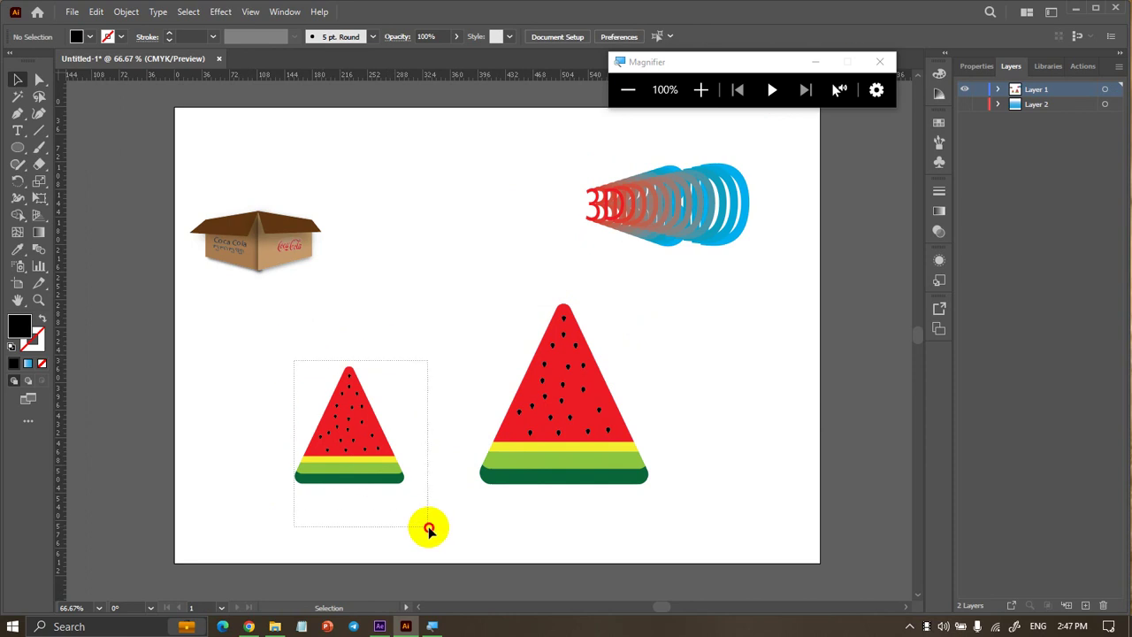
Blend the small watermelon into the large one with the Blend tool
left_click(37, 250)
left_click(354, 424)
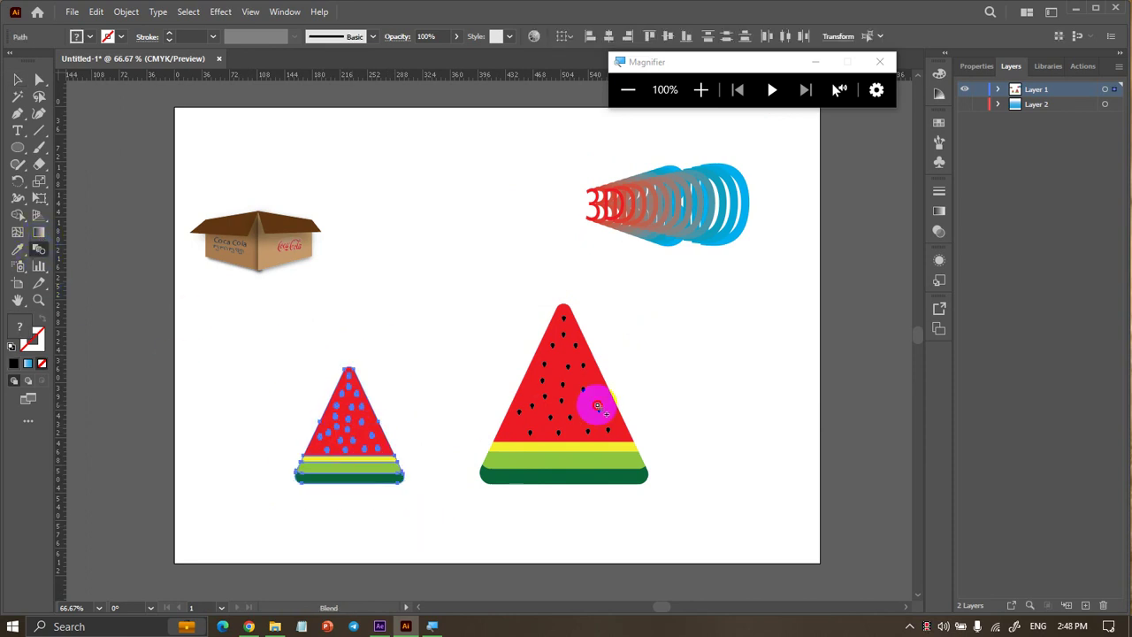
left_click(598, 407)
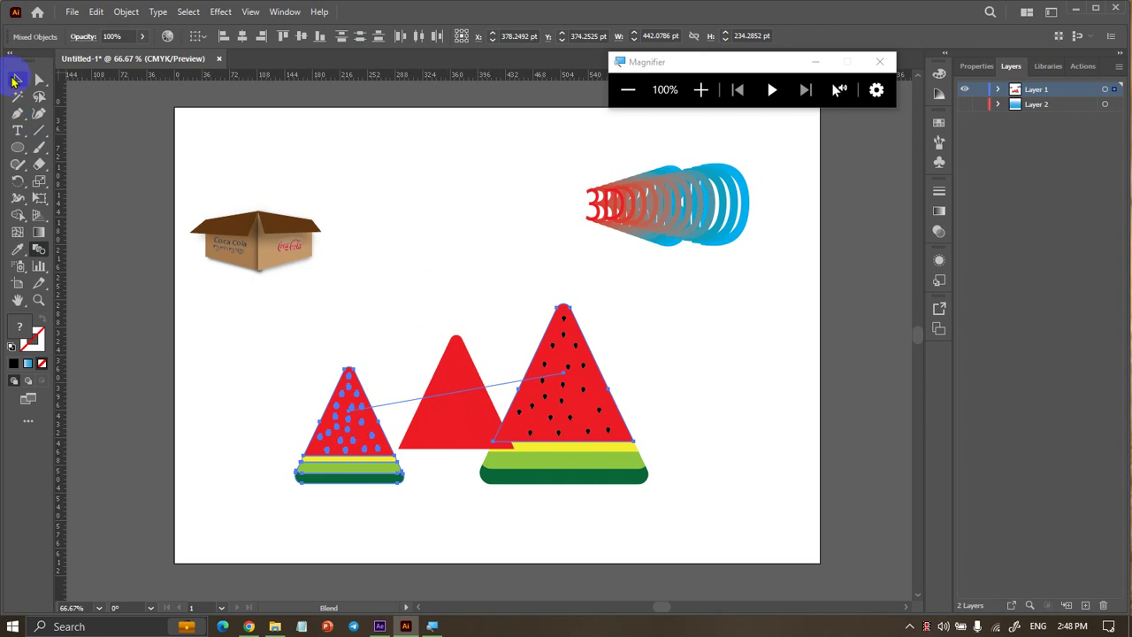
left_click(17, 80)
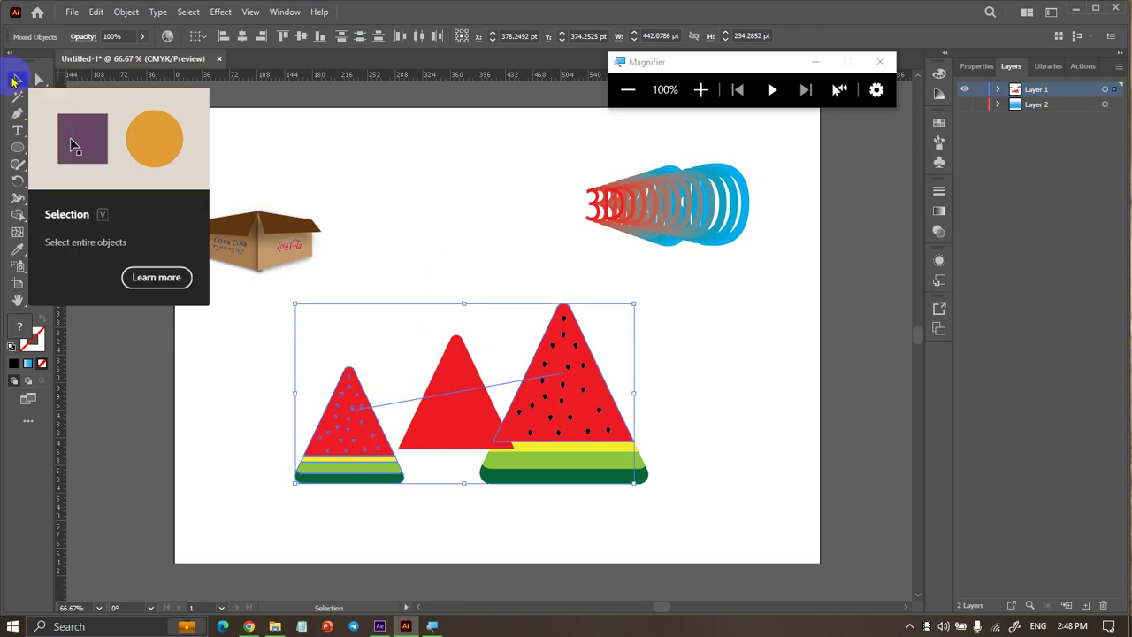
Set the blend options to Specified Steps of 30 and apply
left_click(127, 12)
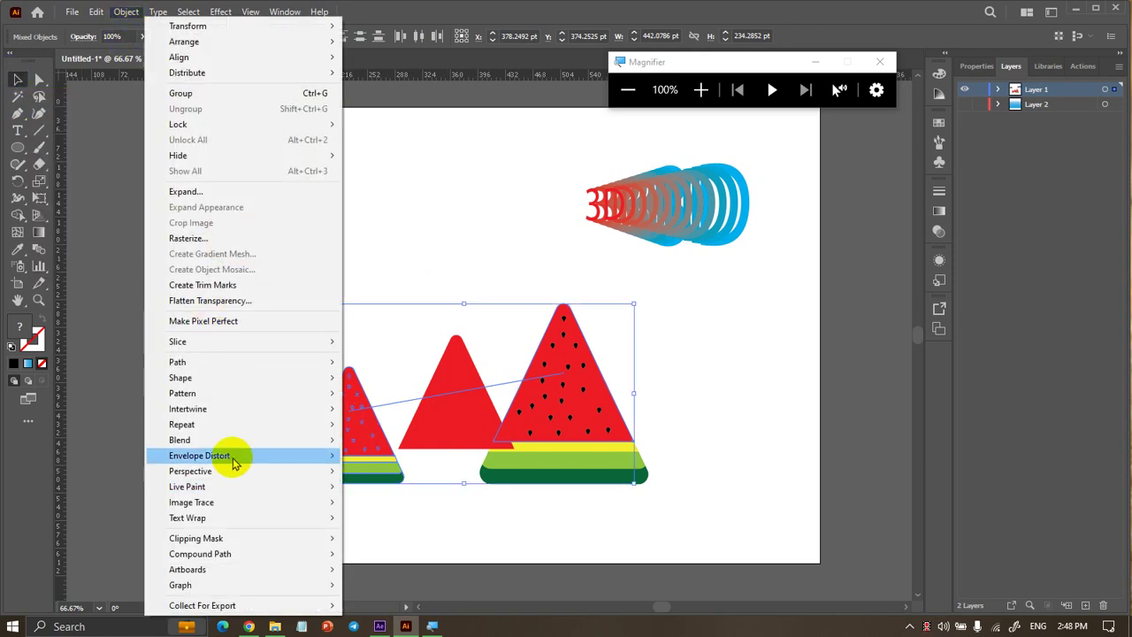
mouse_move(179, 439)
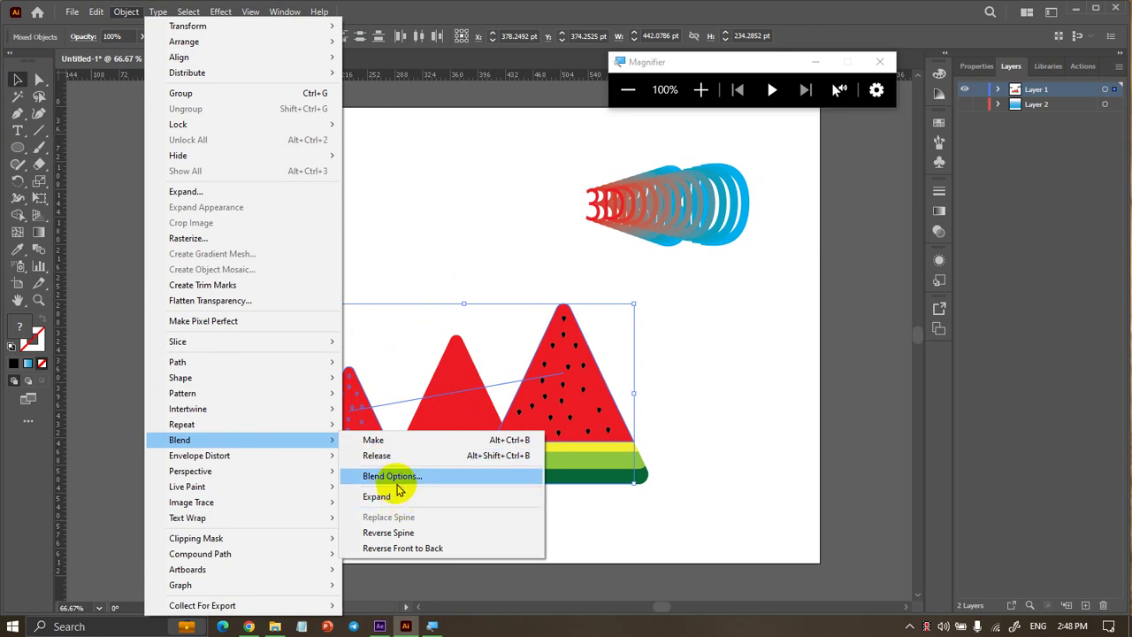
left_click(397, 487)
left_click(680, 183)
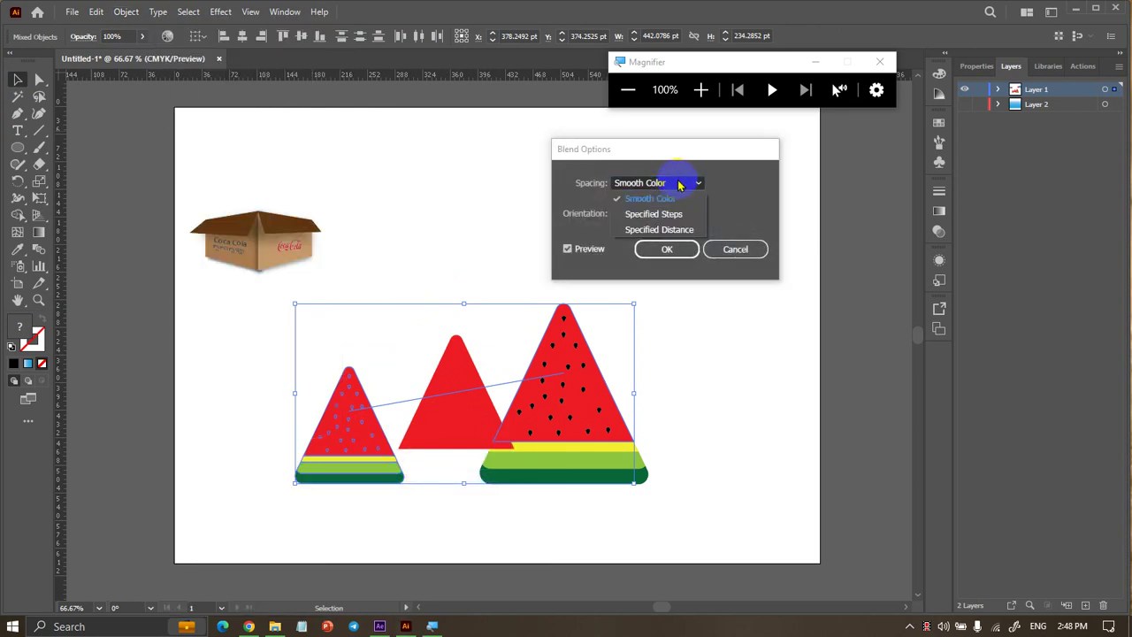
left_click(674, 214)
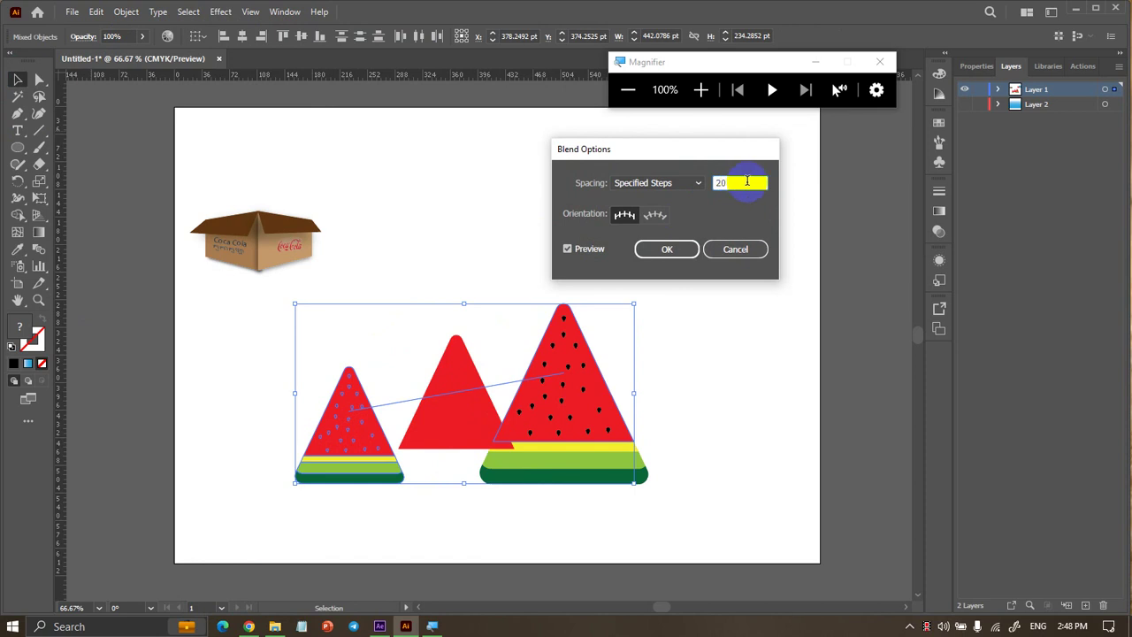
left_click(599, 249)
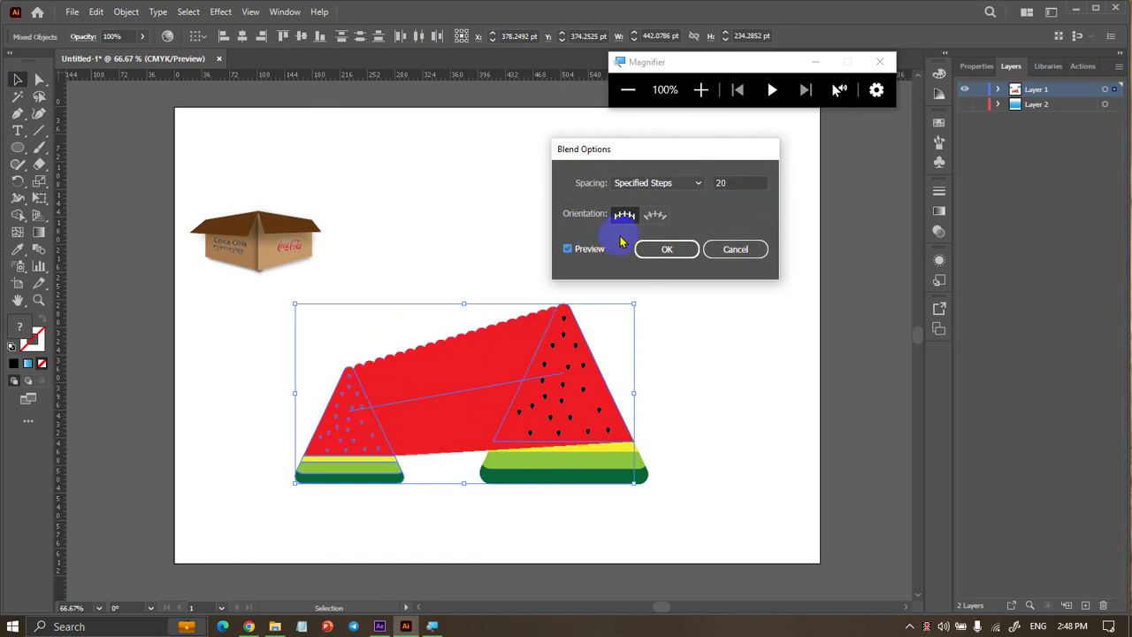
double_click(708, 182)
type("30")
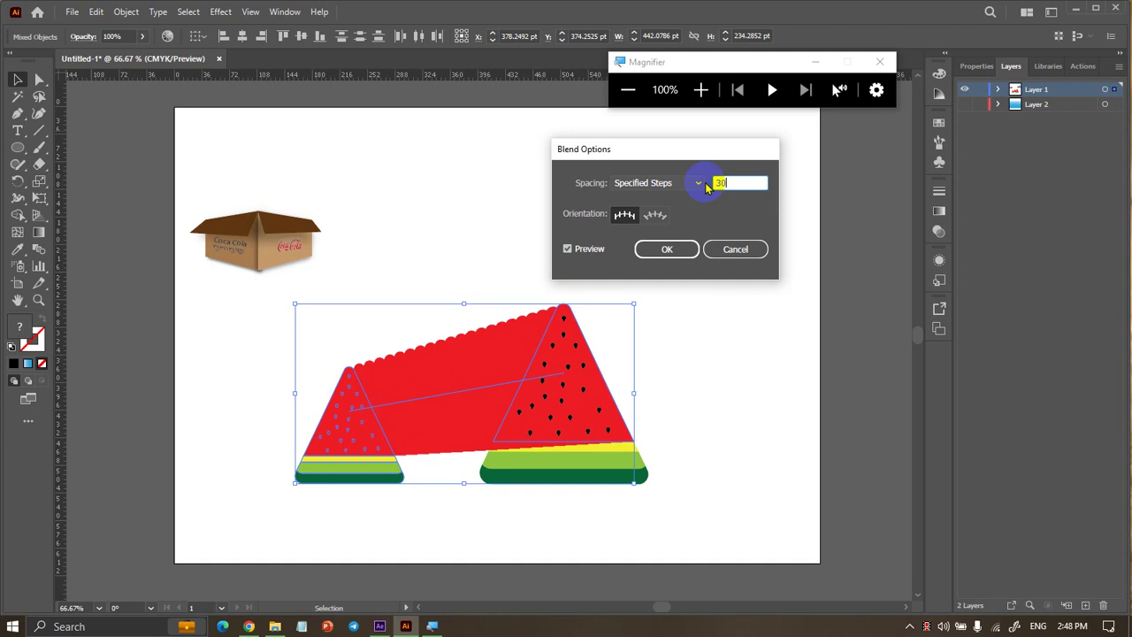
left_click(591, 249)
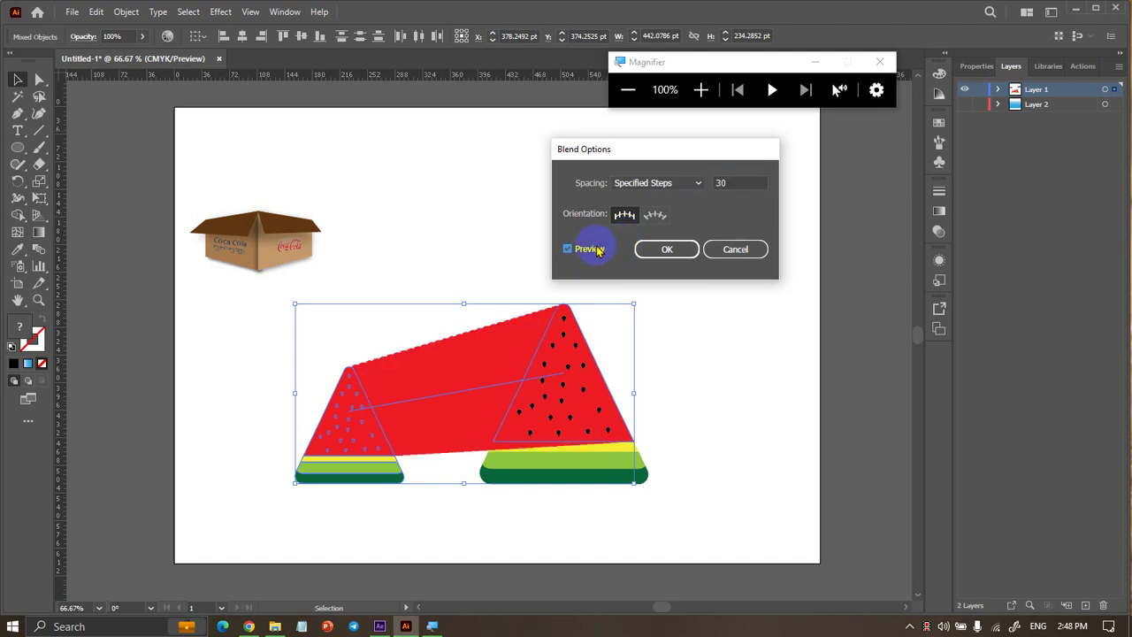
left_click(668, 248)
Select the left and right yellow stripes of the two watermelon pieces
left_click(737, 283)
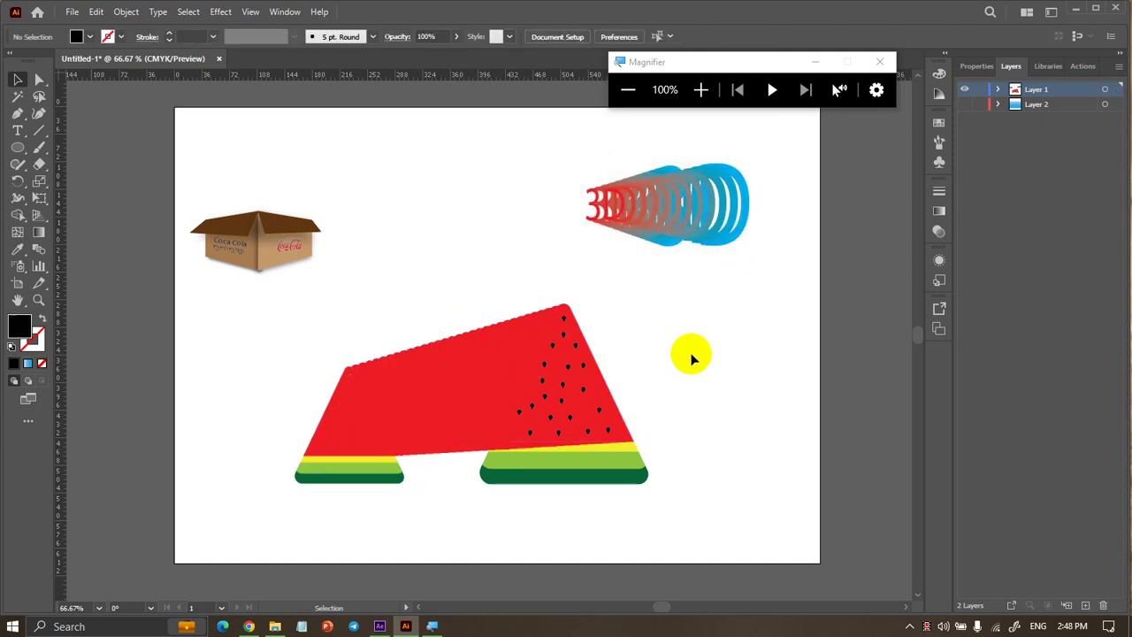
scroll(406, 499, "up", 1)
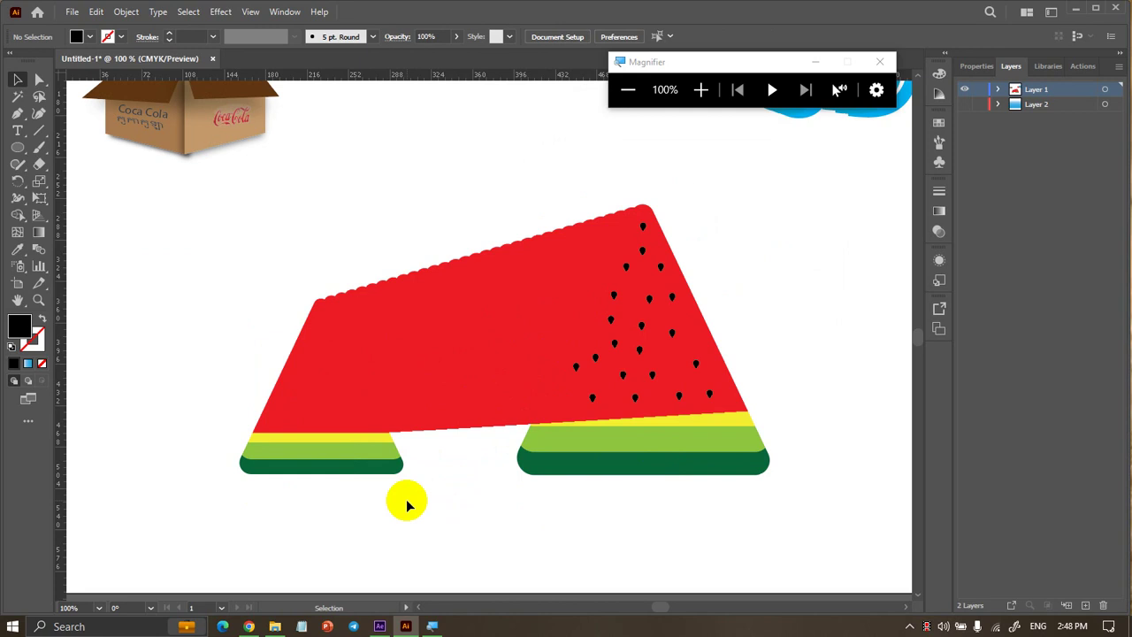
left_click(328, 438)
left_click(39, 248)
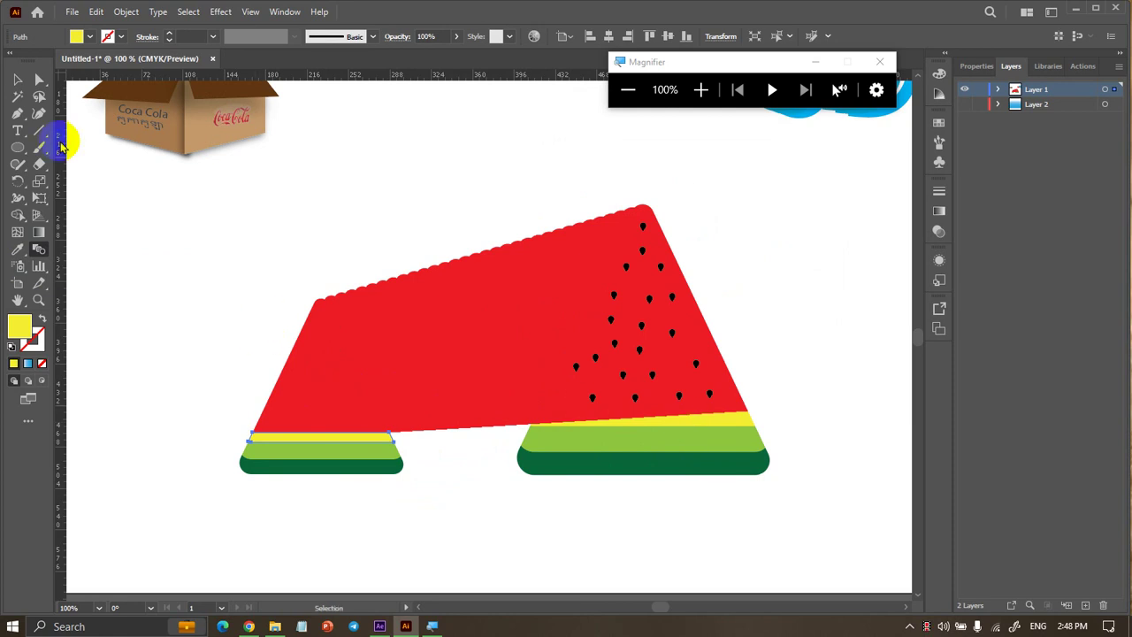
left_click(18, 79)
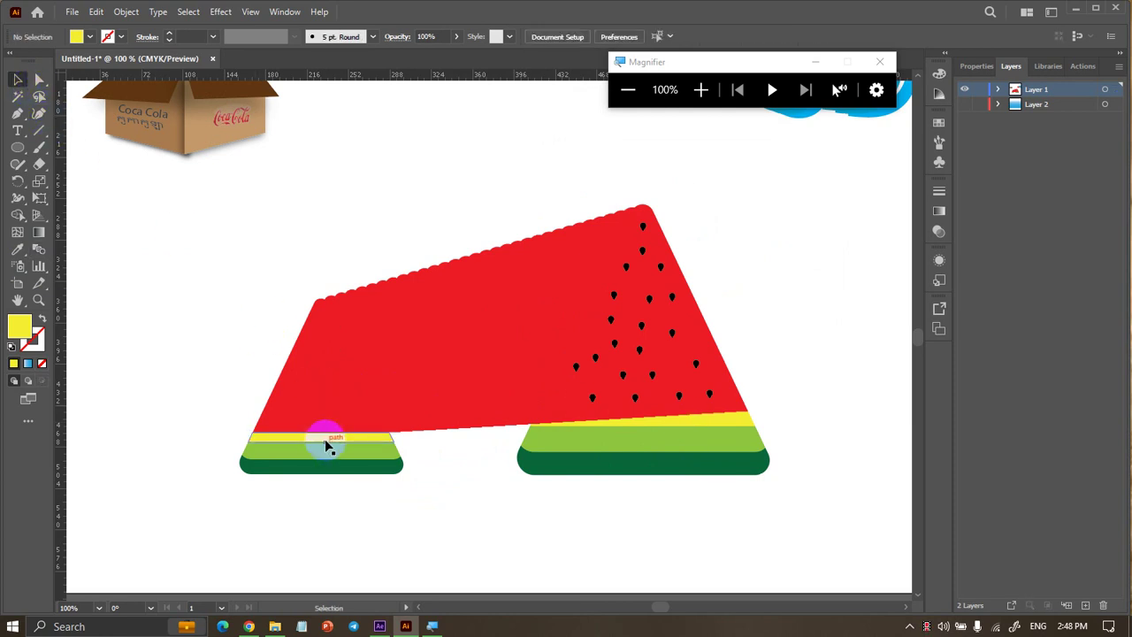
left_click(659, 431, "shift")
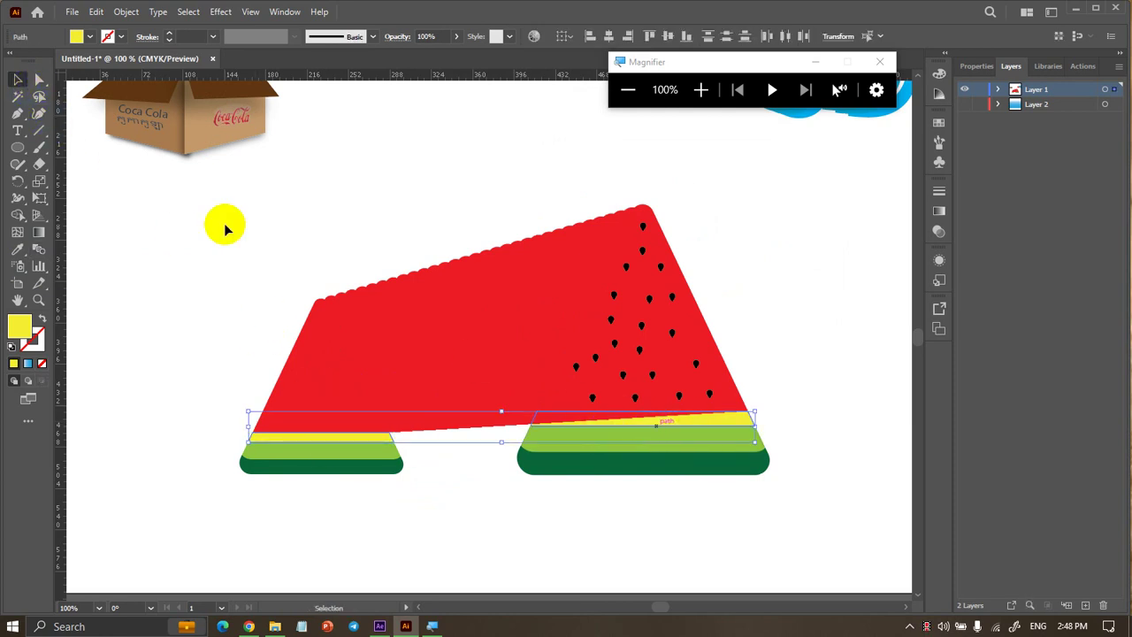
Set Blend Options spacing to Specified Steps and confirm
left_click(129, 13)
mouse_move(181, 440)
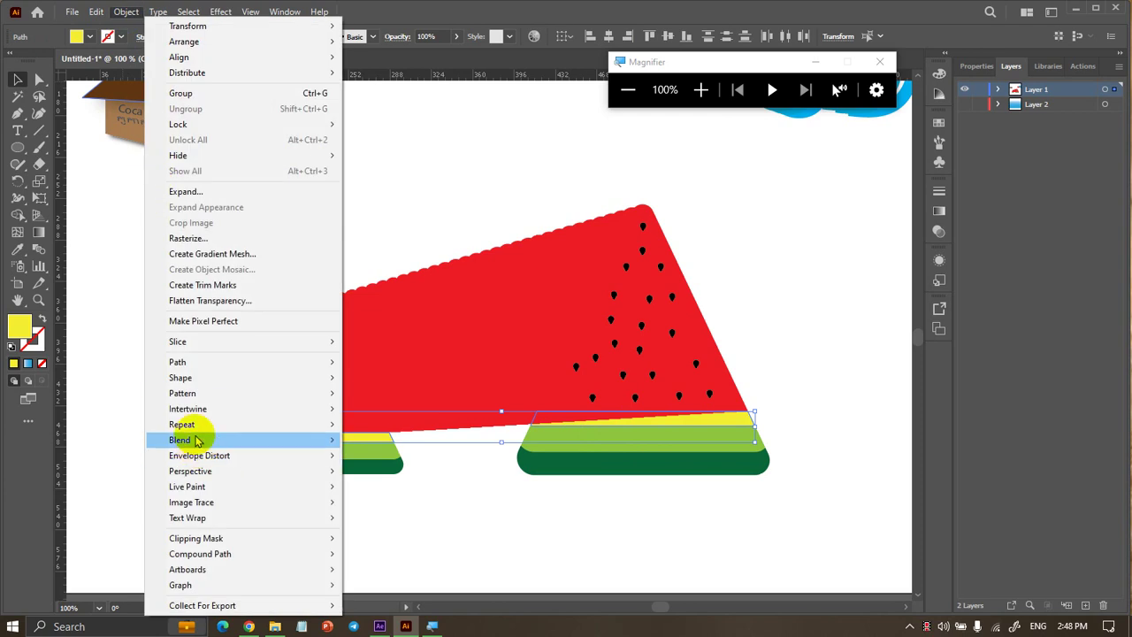
left_click(372, 471)
left_click(682, 182)
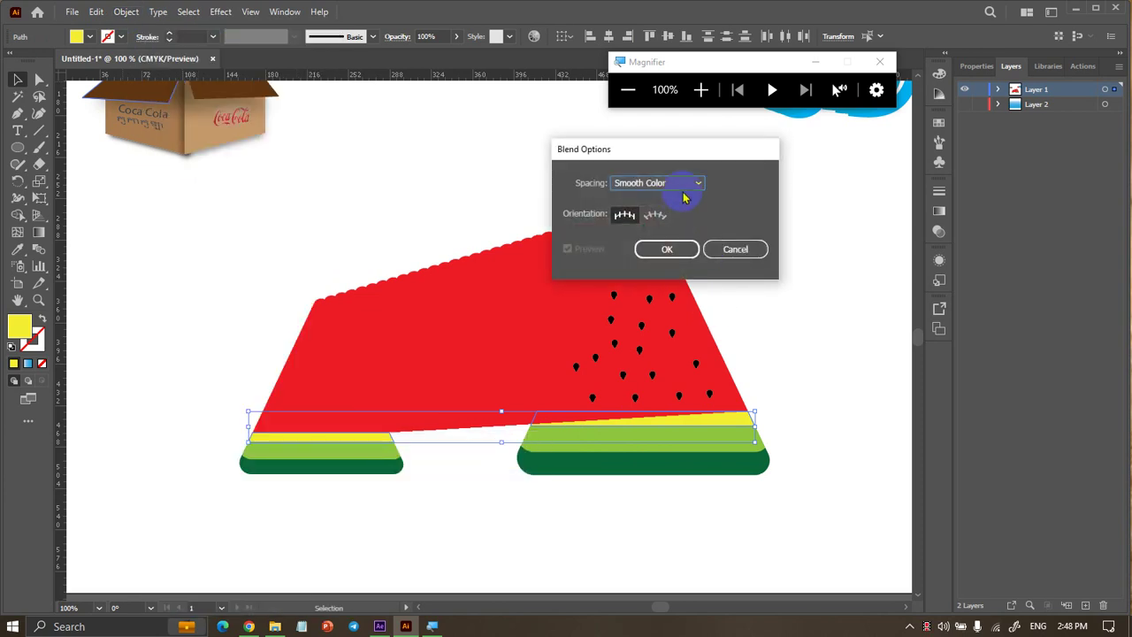
left_click(680, 221)
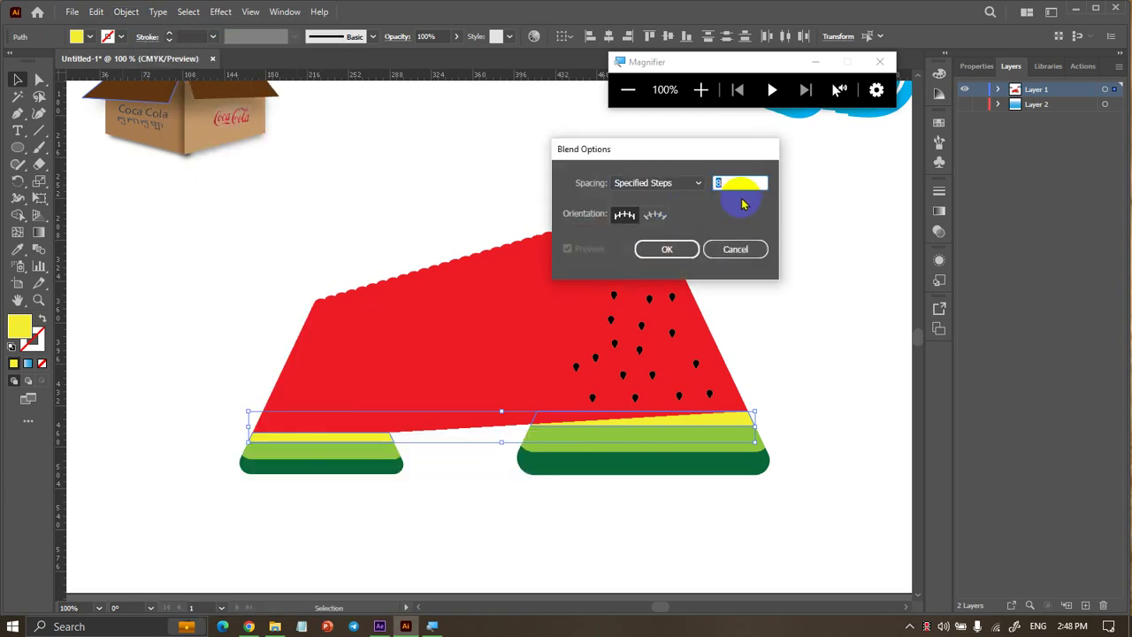
left_click(669, 248)
left_click(768, 299)
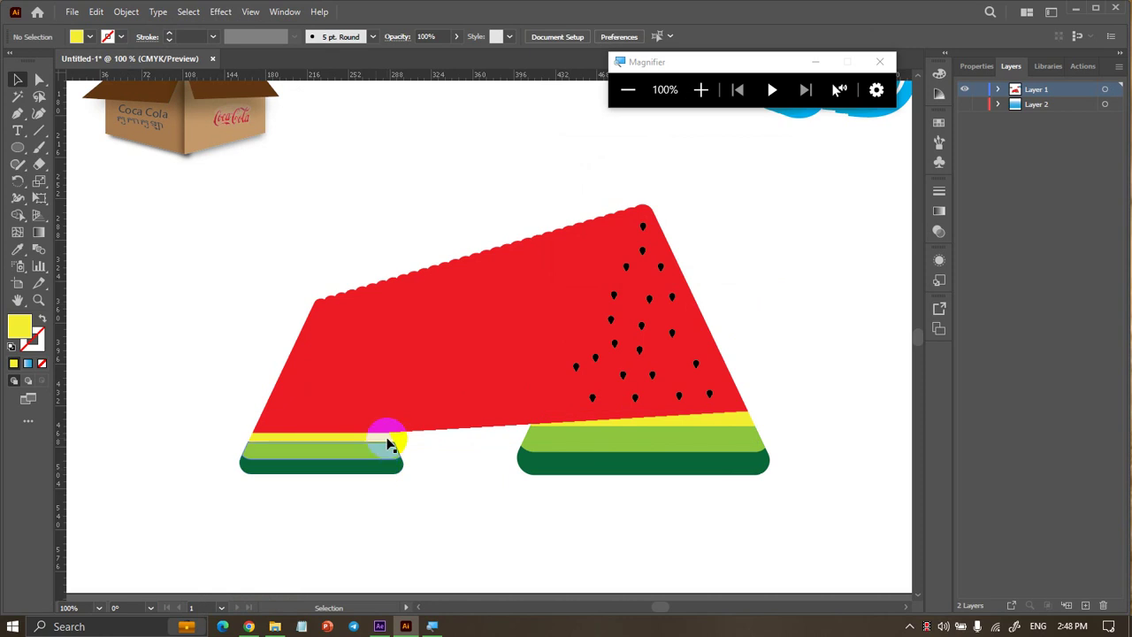
Blend the left yellow strip into the right one with the Blend tool
left_click(366, 443)
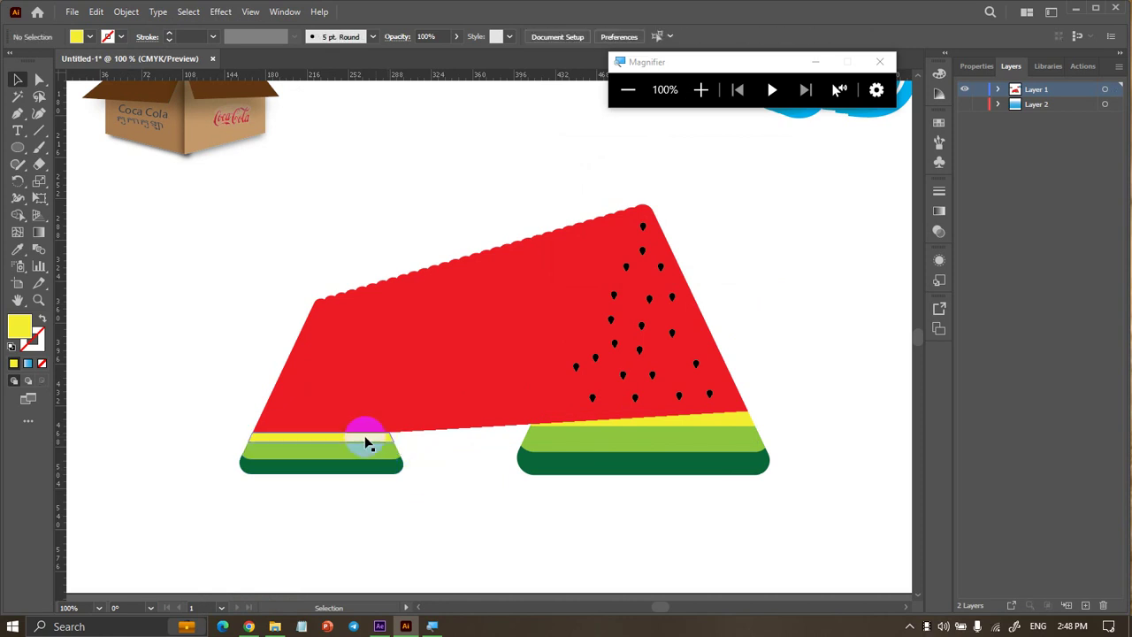
left_click(38, 248)
left_click(316, 431)
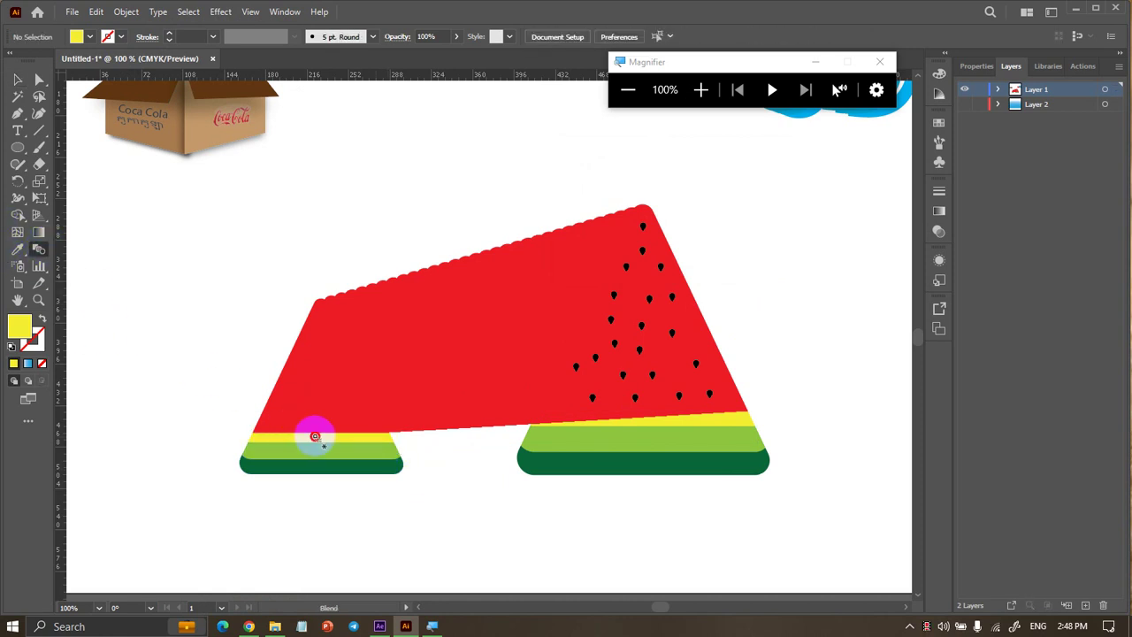
left_click(619, 420)
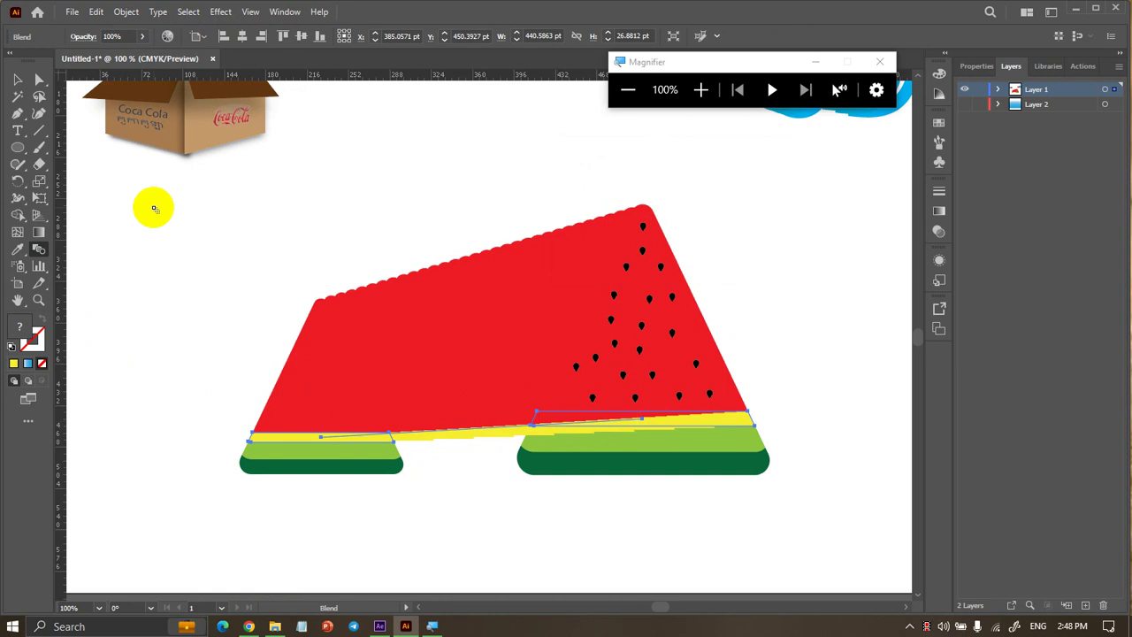
left_click(17, 81)
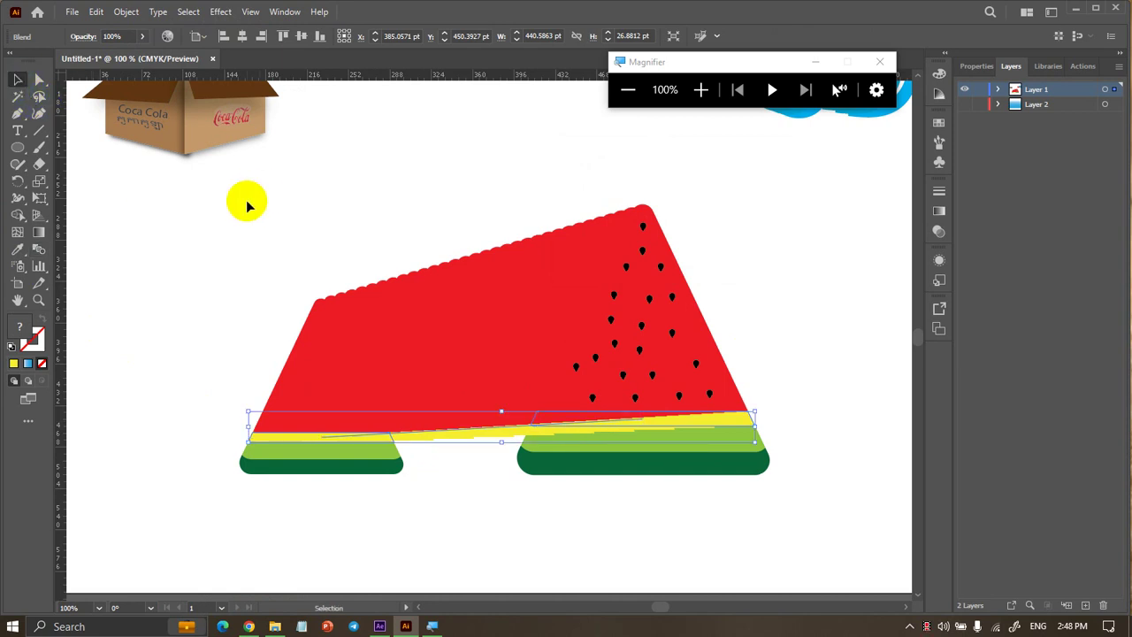
Give the yellow strip blend 30 specified steps, undoing an accidental Expand
left_click(126, 12)
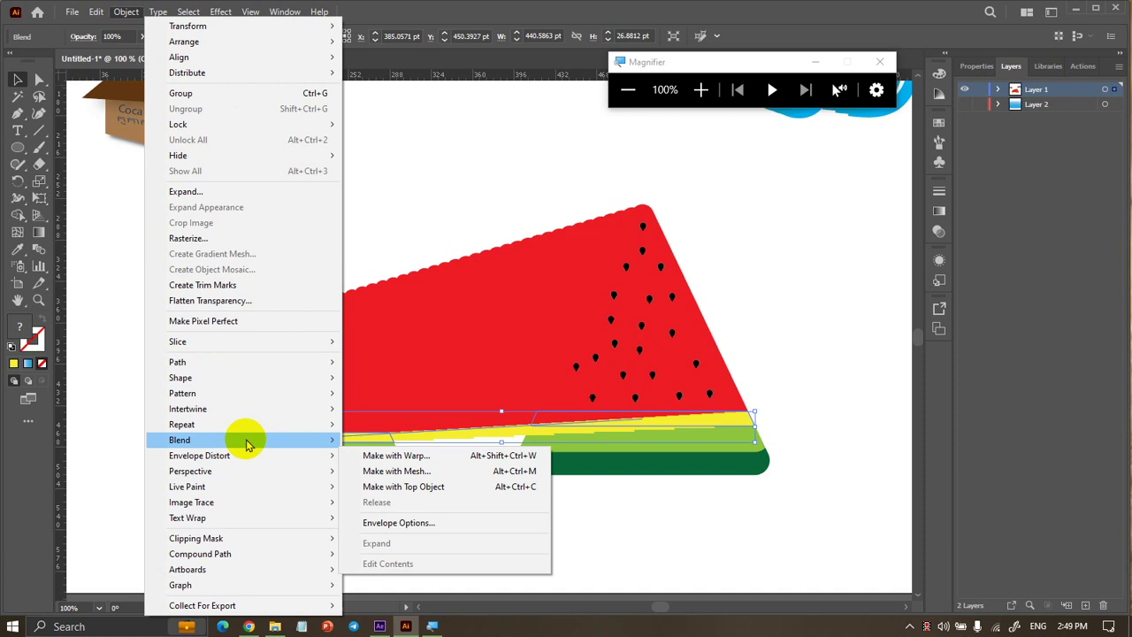
left_click(392, 493)
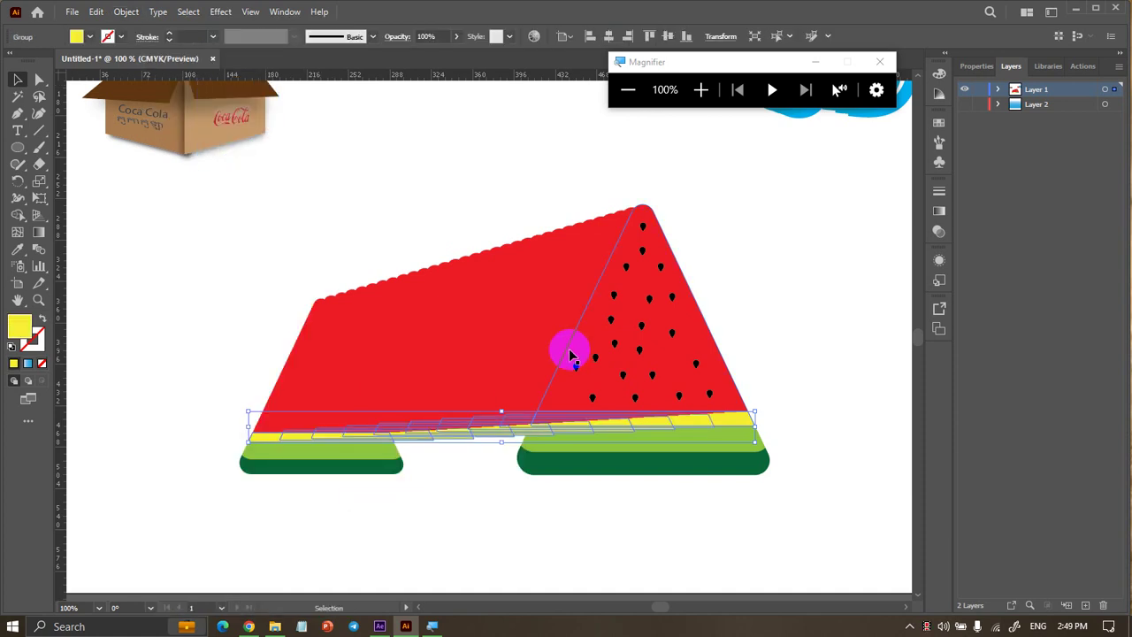
key("ctrl+z")
left_click(124, 13)
mouse_move(179, 440)
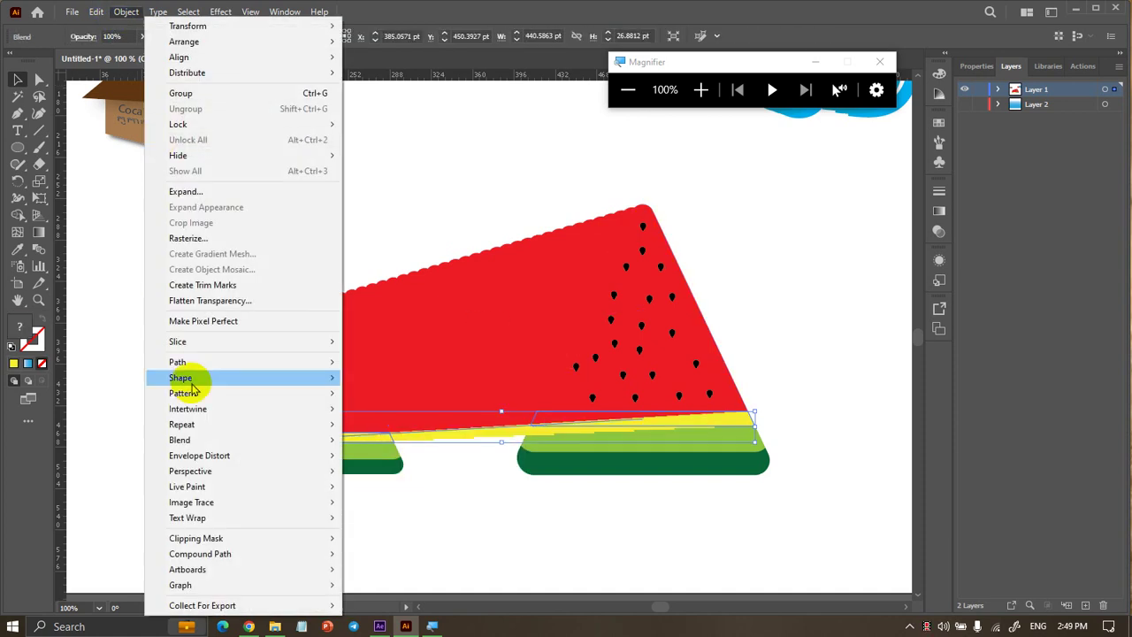
left_click(377, 478)
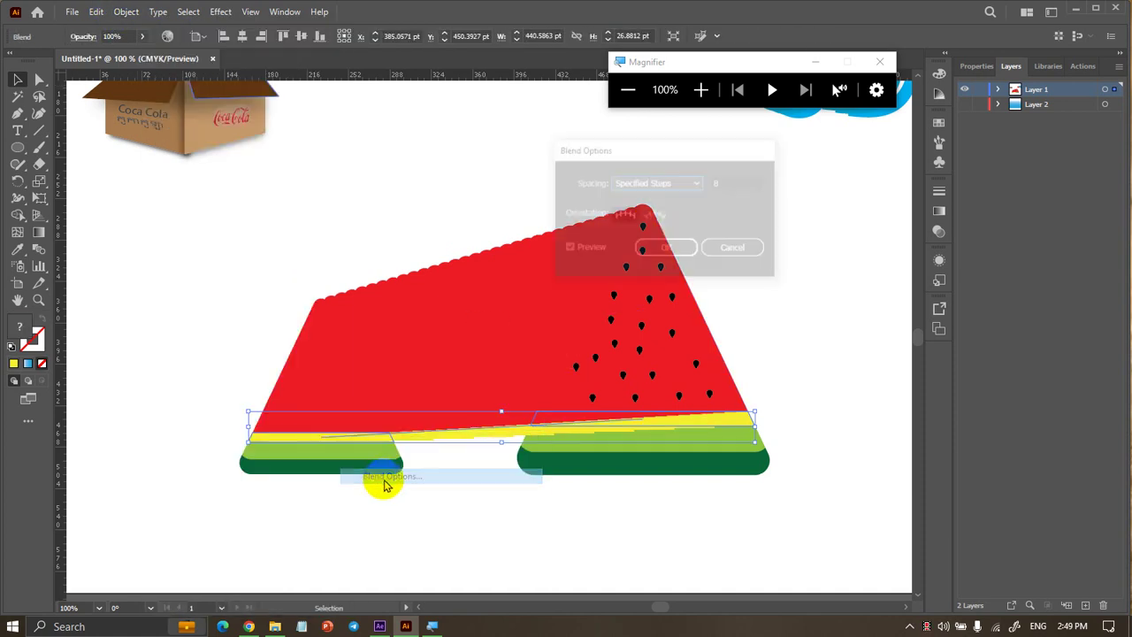
left_click(689, 188)
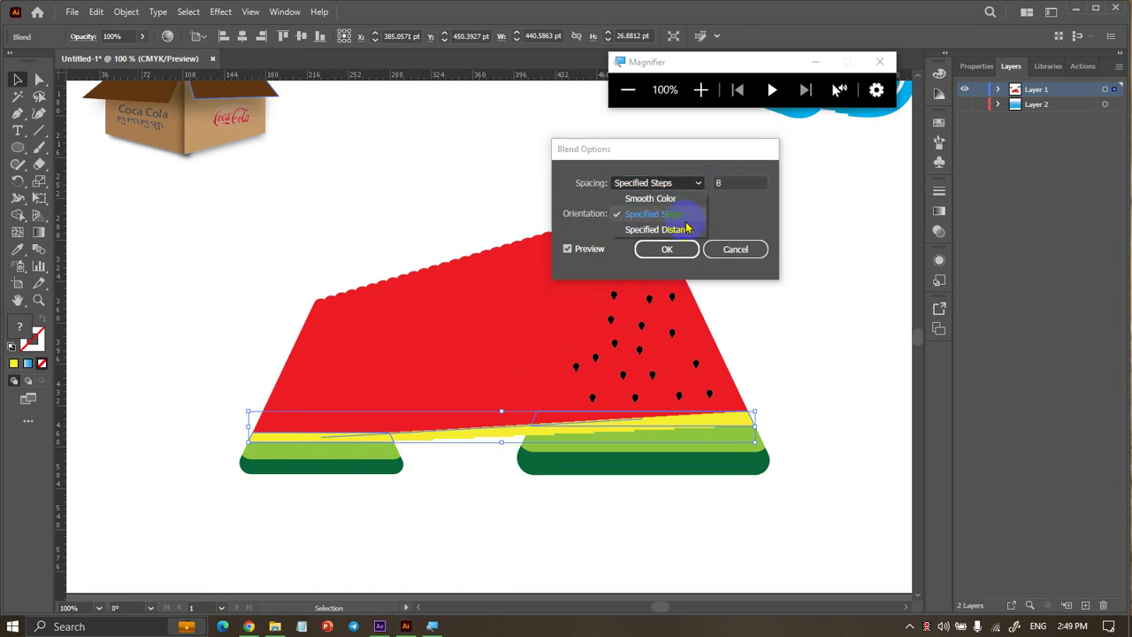
left_click(740, 182)
type("30")
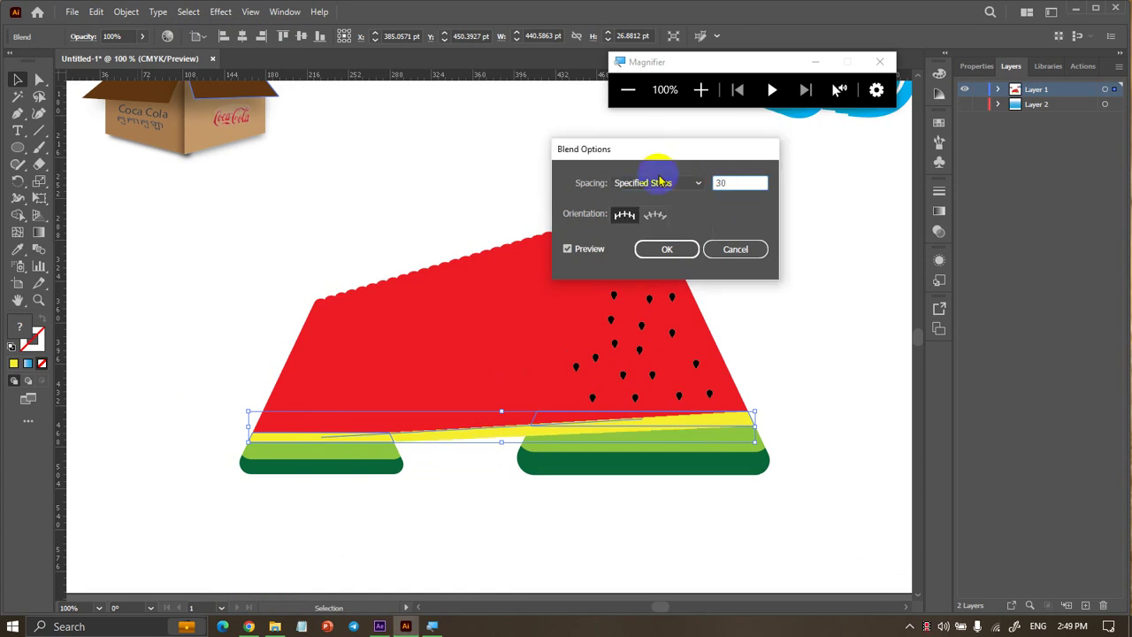
key("Return")
left_click(768, 253)
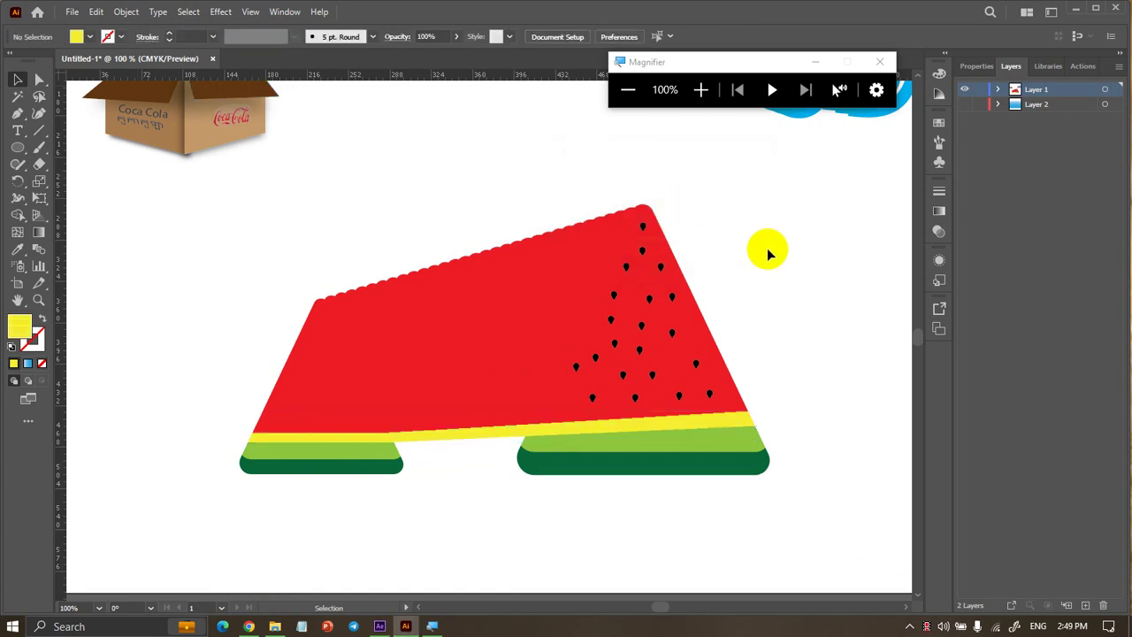
Blend the left light-green band into the right light-green band
left_click(614, 362)
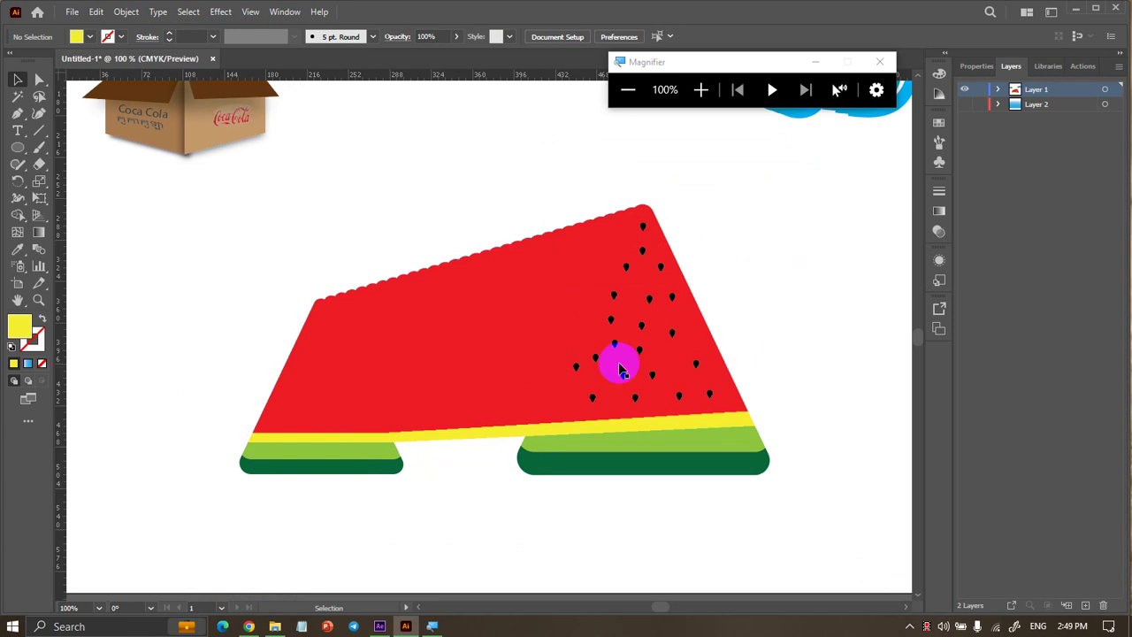
left_click(492, 430)
left_click(396, 464)
left_click(185, 398)
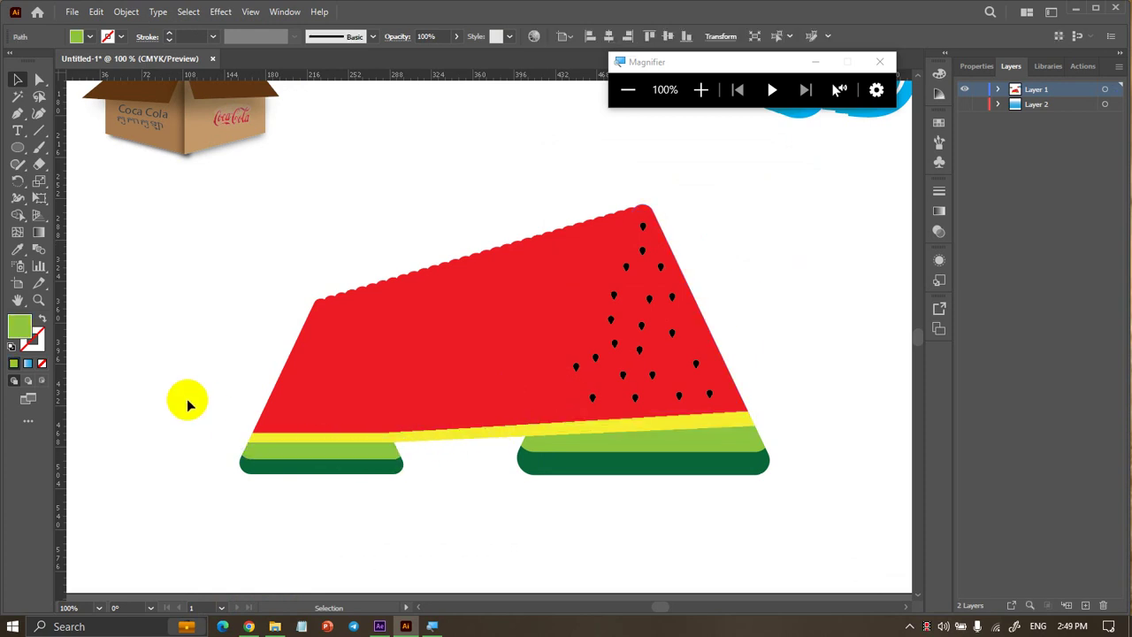
left_click(317, 463)
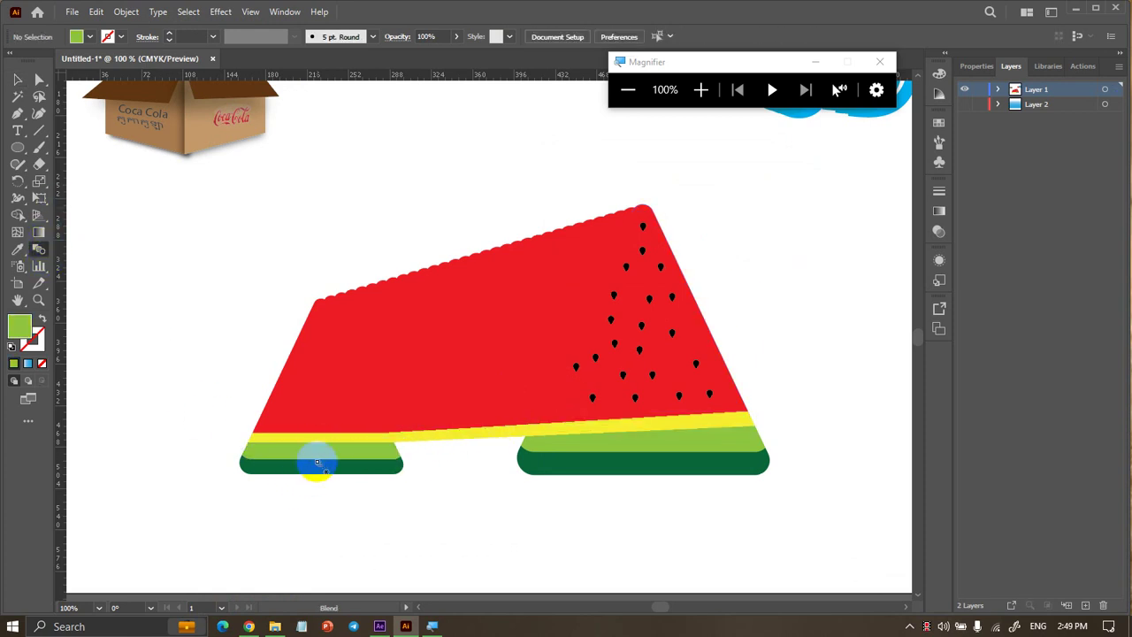
left_click(576, 444)
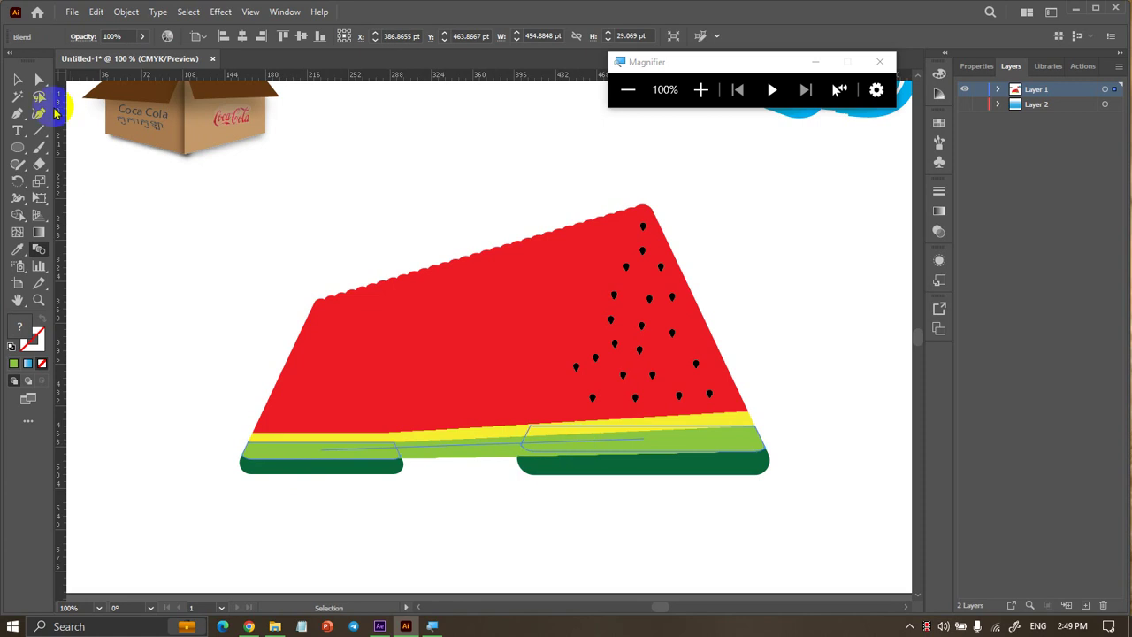
left_click(17, 80)
left_click(185, 183)
Blend the left dark-green rind into the right one, dismissing a script error
left_click(276, 458)
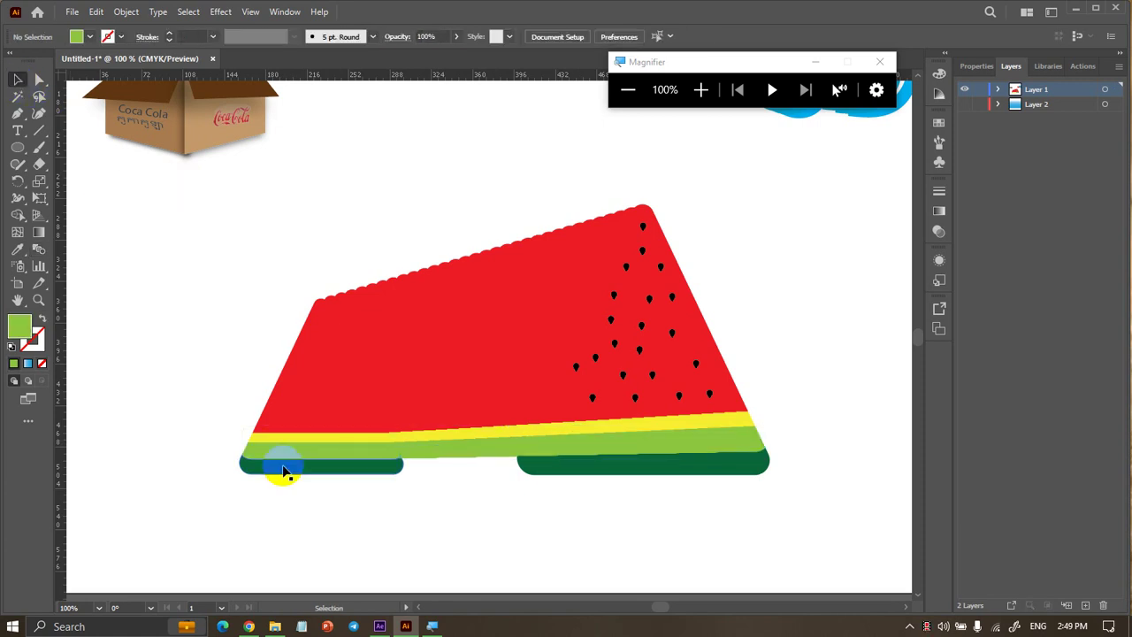
left_click(162, 331)
left_click(39, 248)
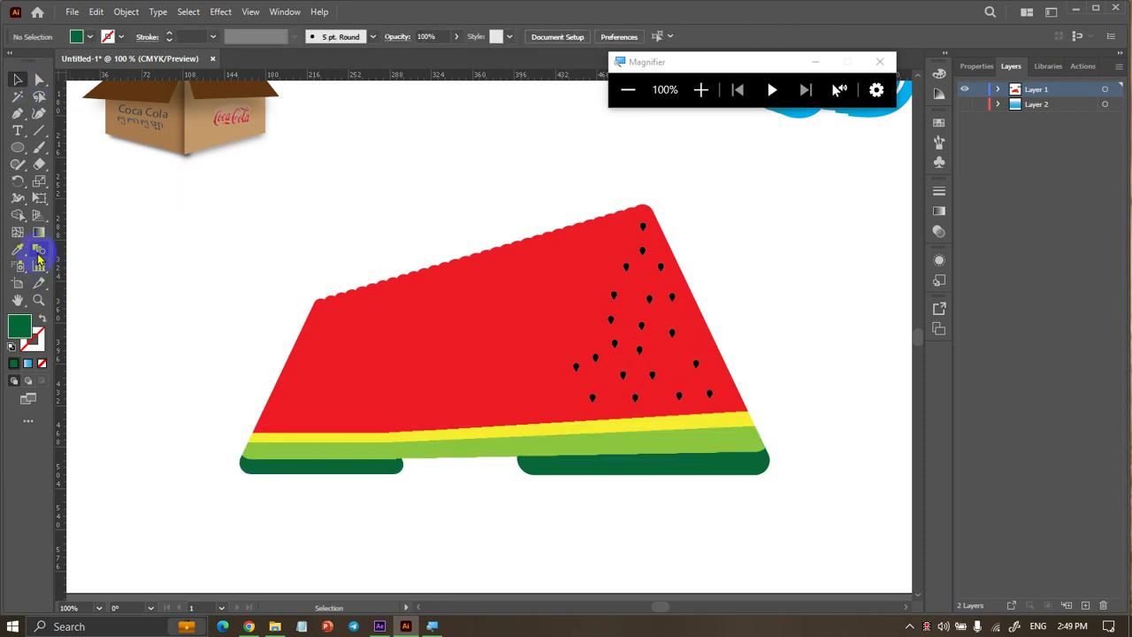
left_click(347, 473)
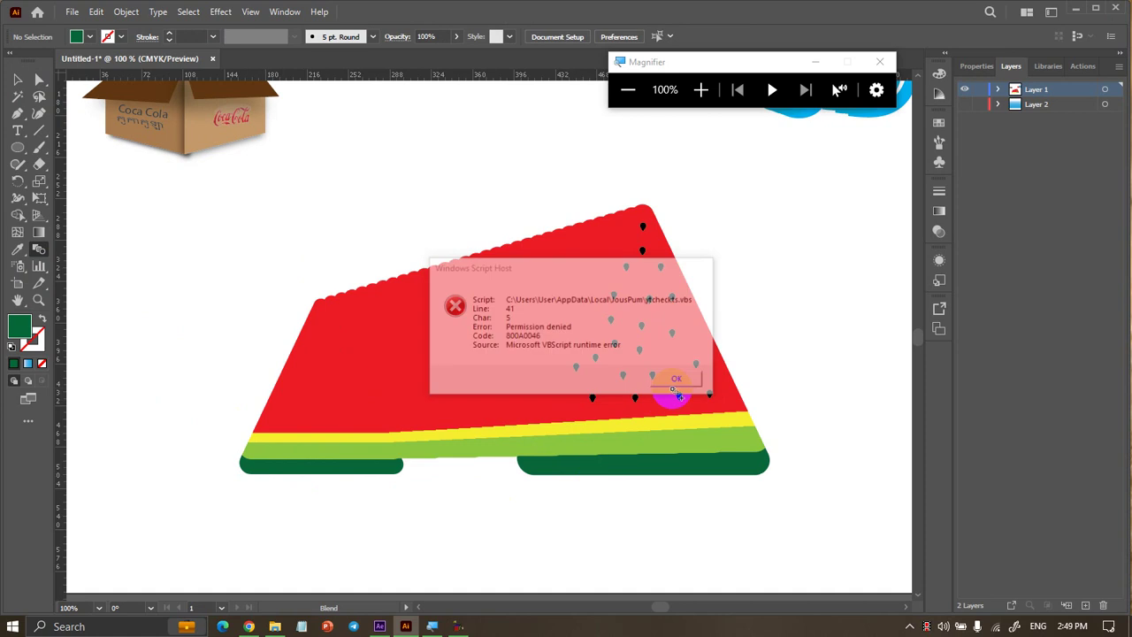
left_click(649, 470)
left_click(296, 430)
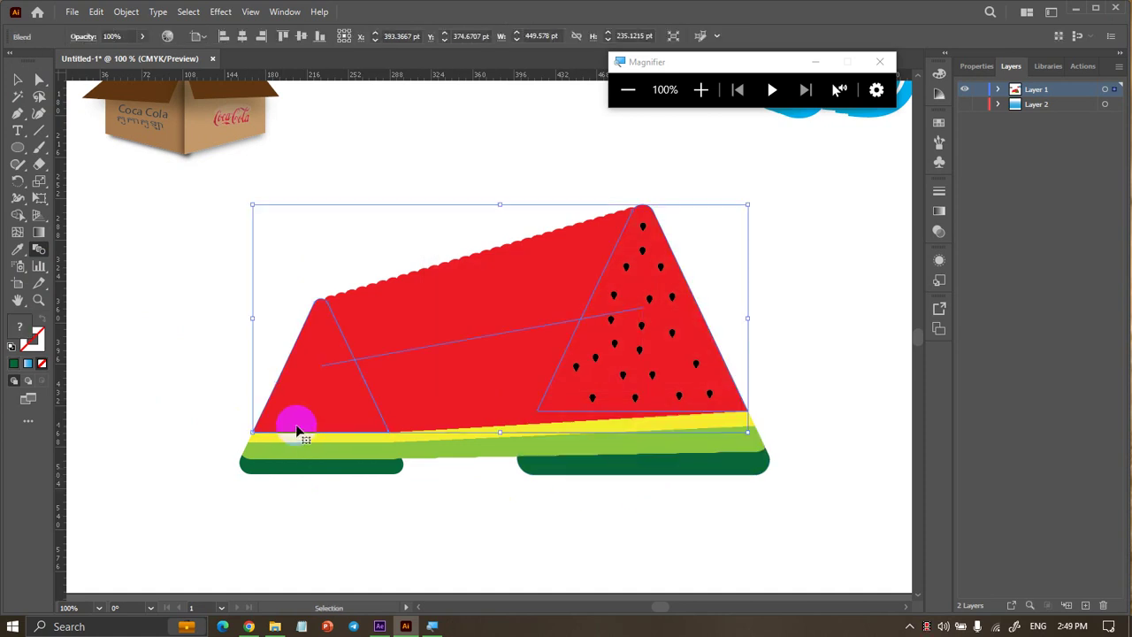
left_click(18, 80)
left_click(137, 202)
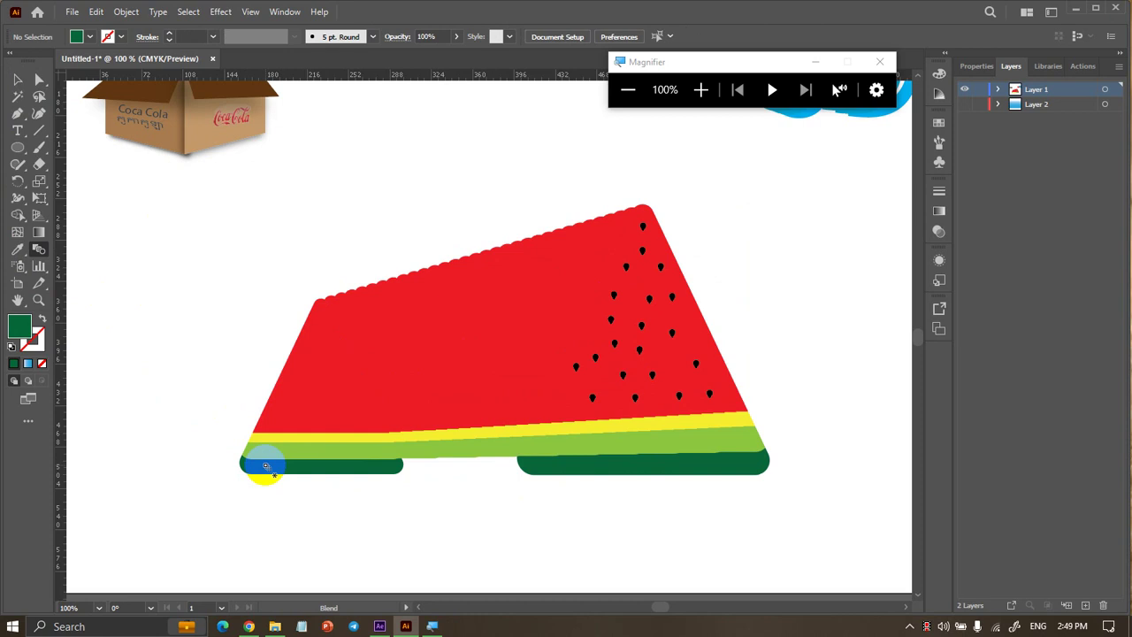
left_click(534, 462)
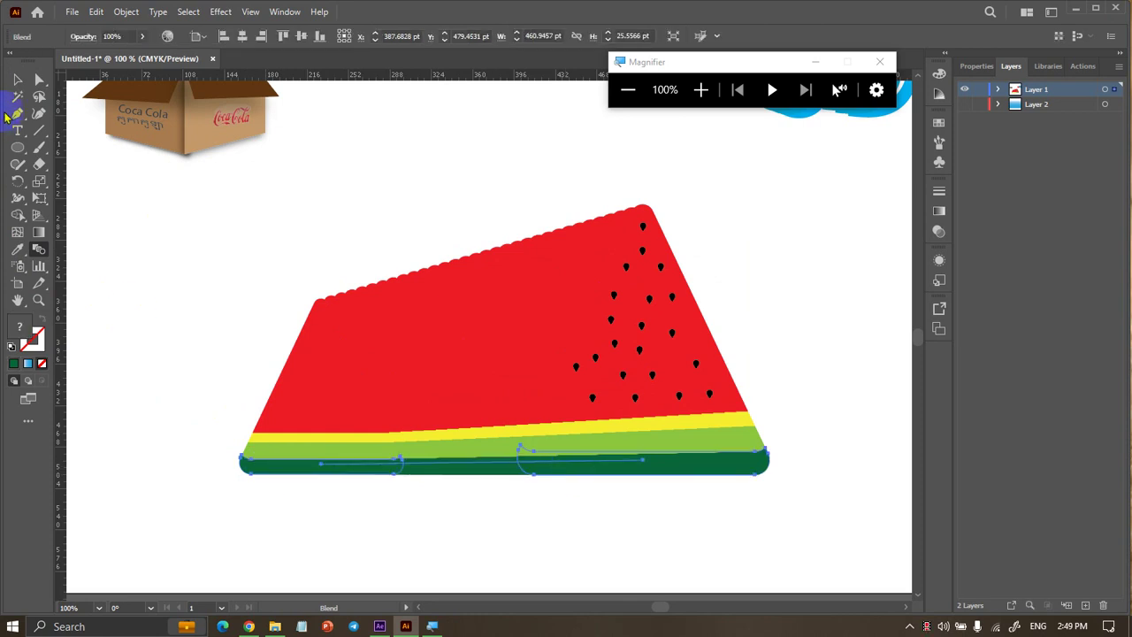
left_click(18, 80)
left_click(220, 437)
scroll(219, 437, "down", 1)
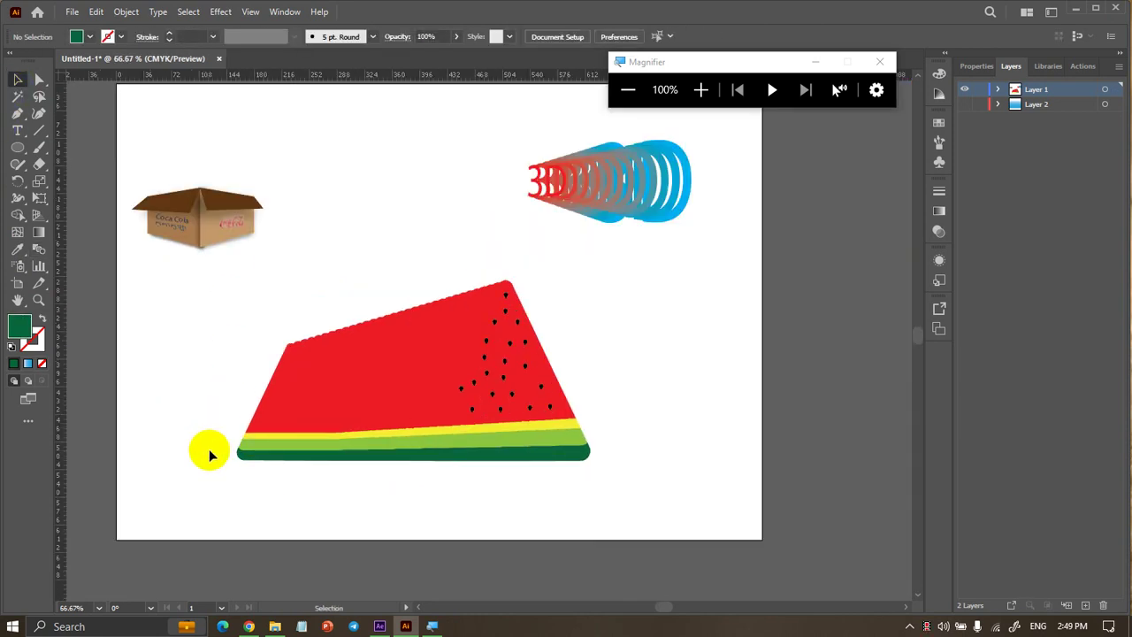
Undo back to the two separate watermelons and delete the large one
left_click_drag(248, 304, 759, 501)
left_click(656, 463)
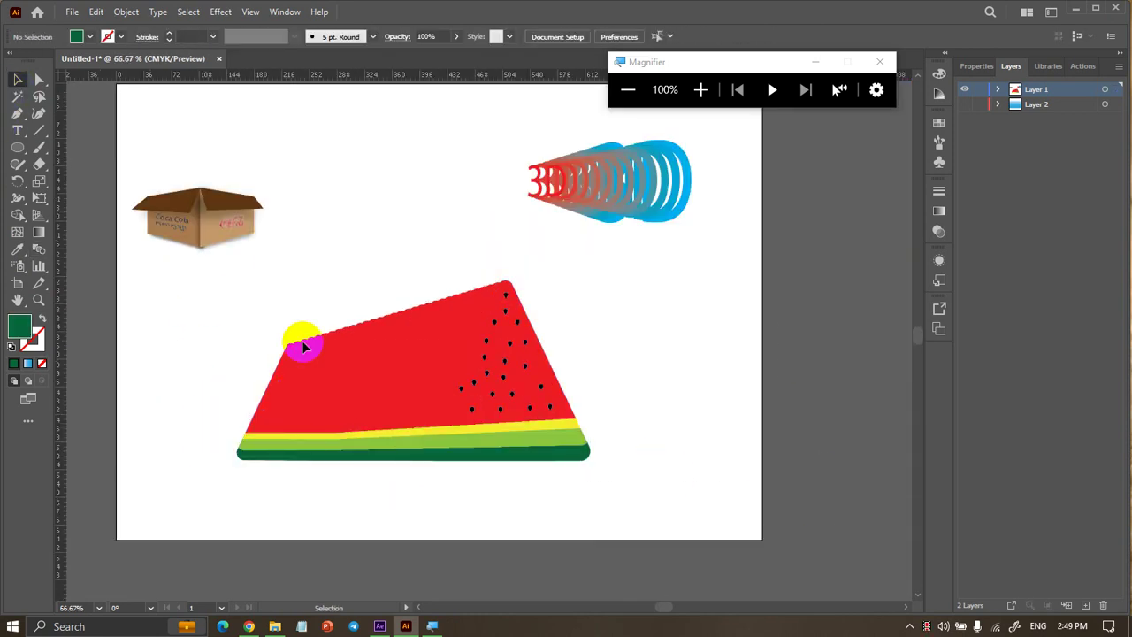
scroll(282, 400, "up", 2)
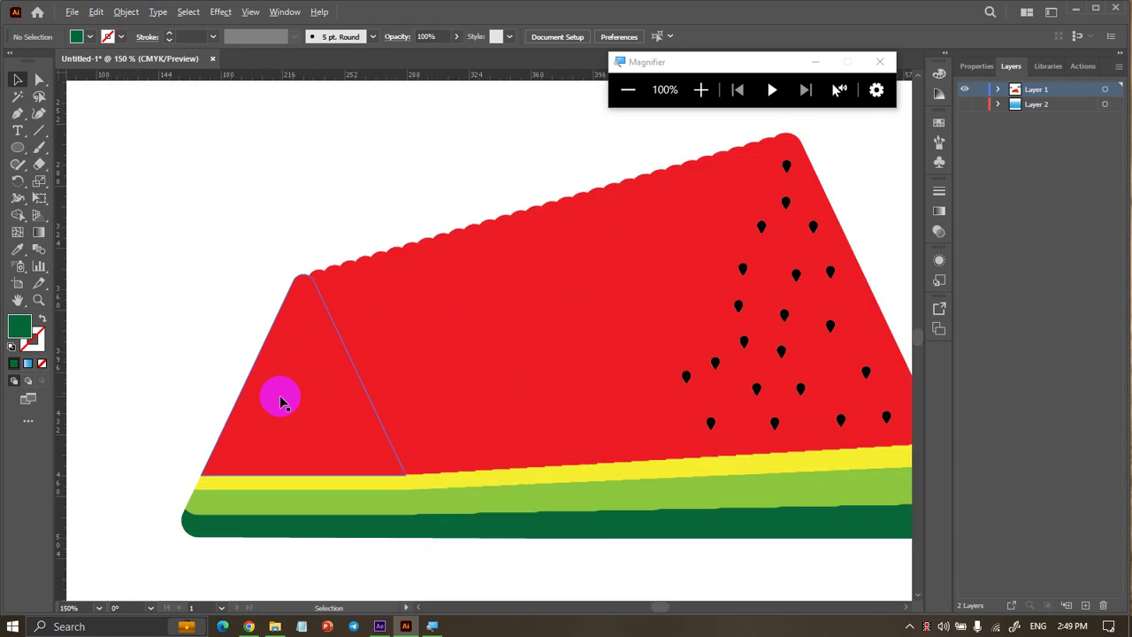
scroll(279, 400, "down", 1)
scroll(282, 402, "down", 1)
key("ctrl+z")
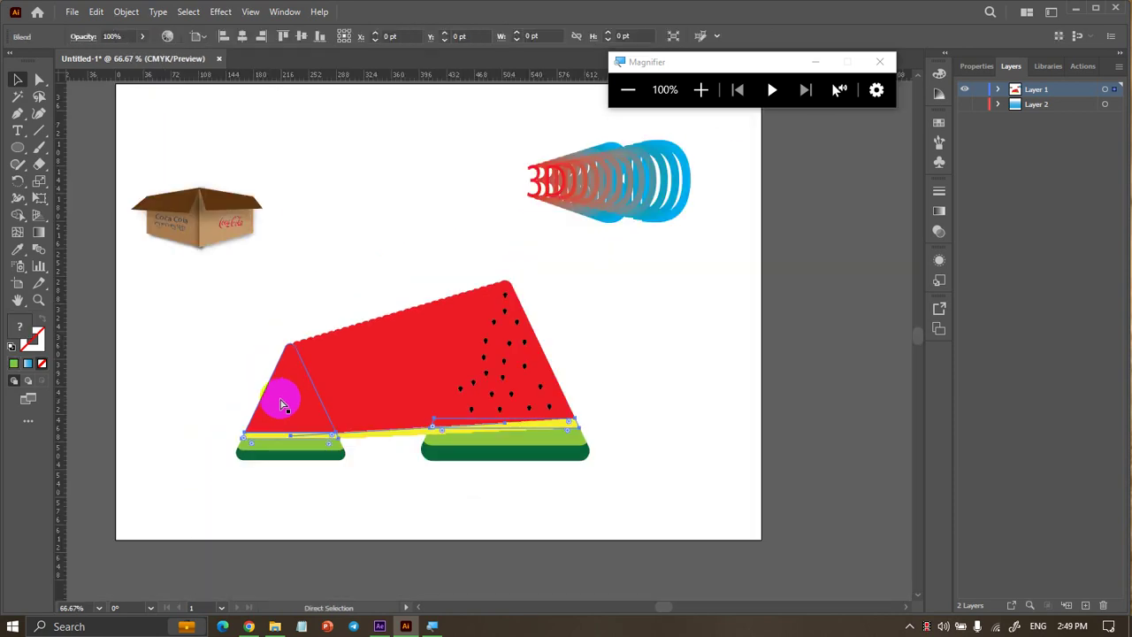
key("ctrl+z")
key("ctrl+z")
left_click(664, 438)
left_click_drag(599, 303, 441, 531)
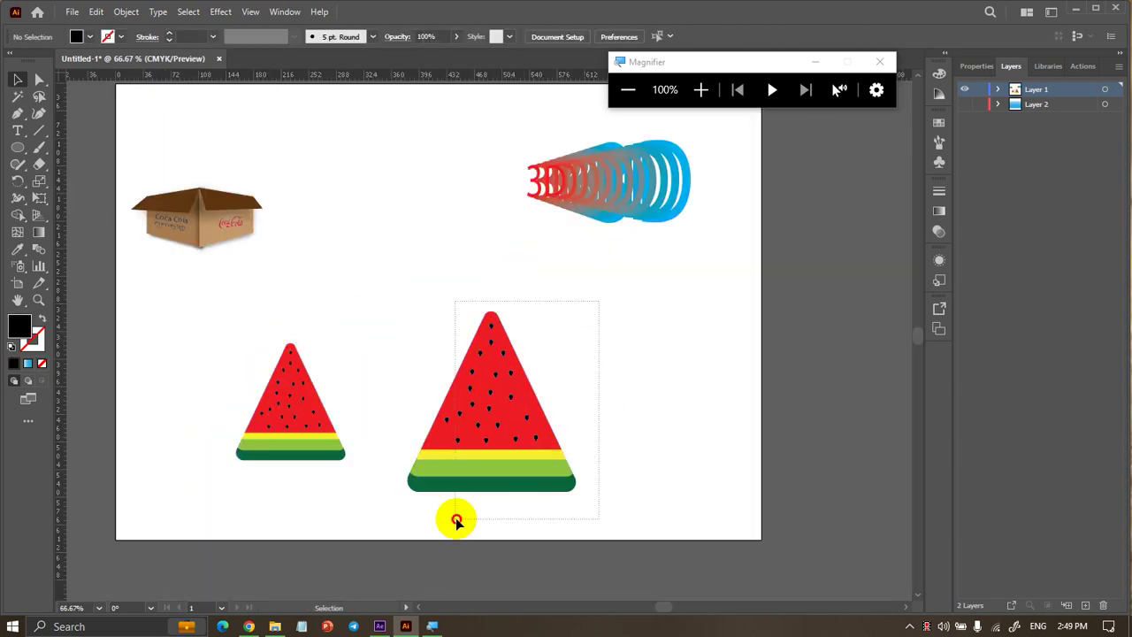
key("Delete")
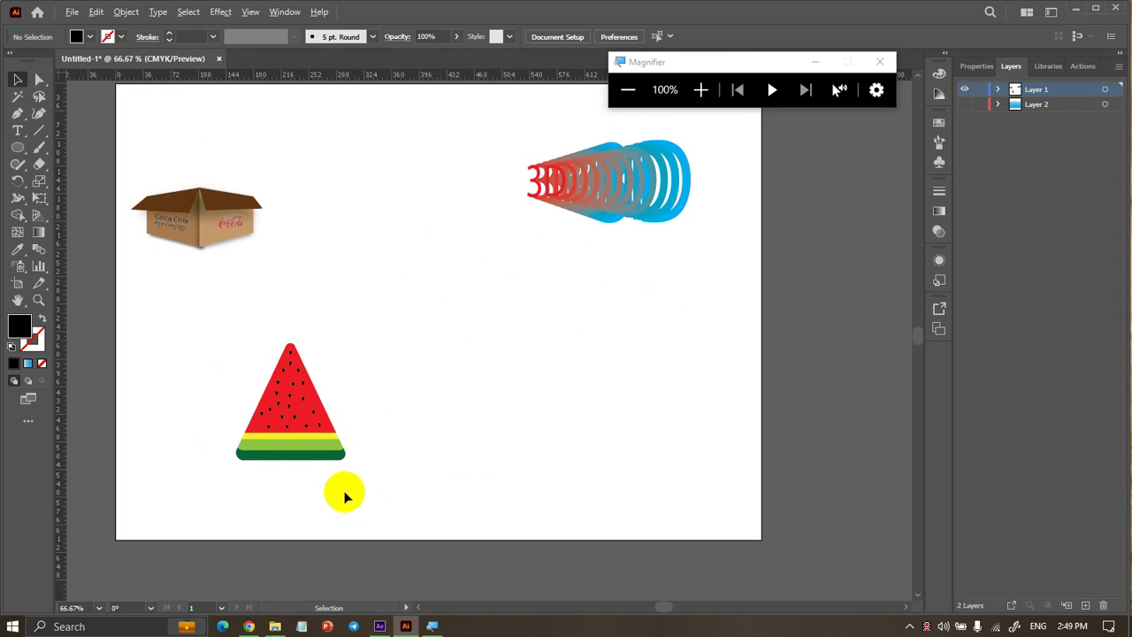
Move the remaining seeded watermelon slice, seeds included, up and to the left
scroll(341, 493, "up", 1)
left_click_drag(235, 276, 469, 499)
left_click_drag(333, 437, 313, 344)
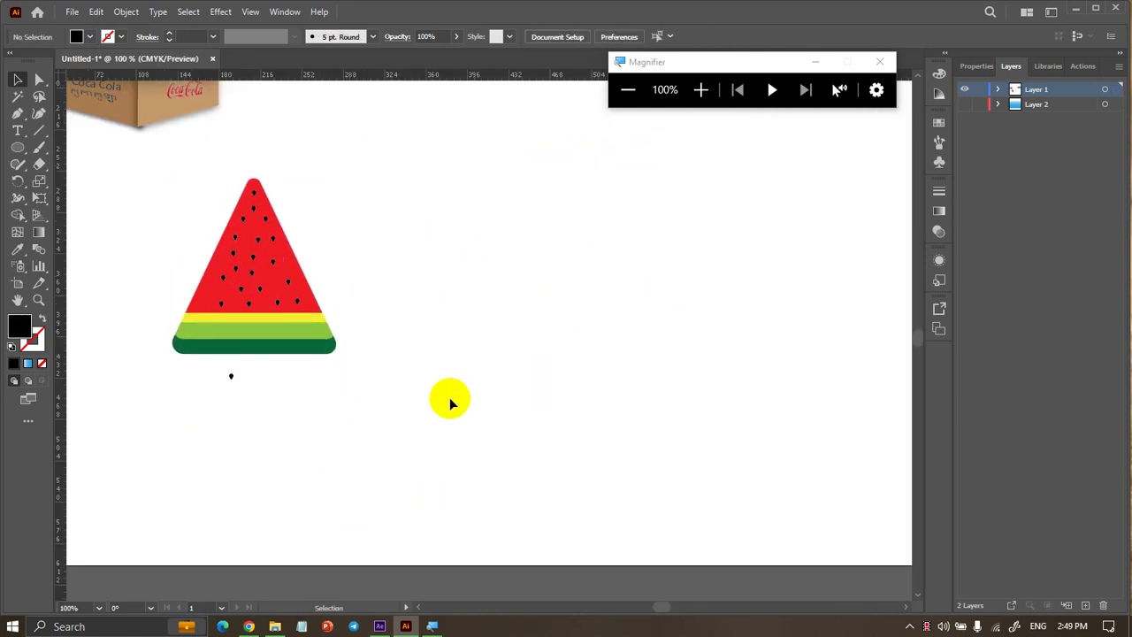
scroll(448, 403, "left", 2)
key("ctrl+z")
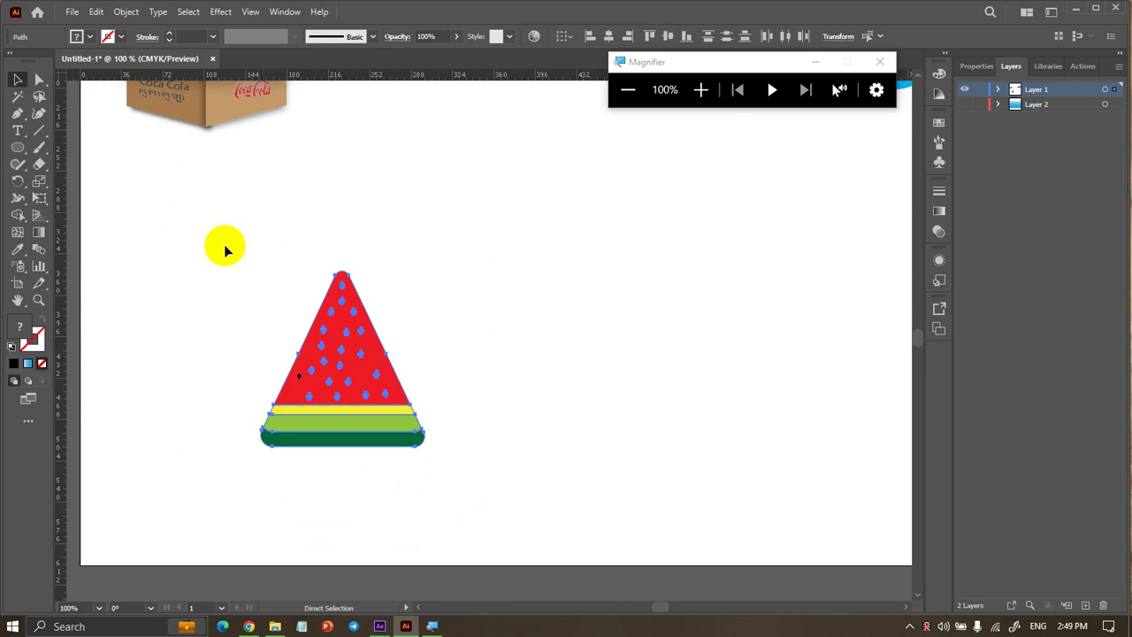
left_click_drag(358, 406, 331, 301)
left_click(471, 405)
scroll(470, 405, "down", 1)
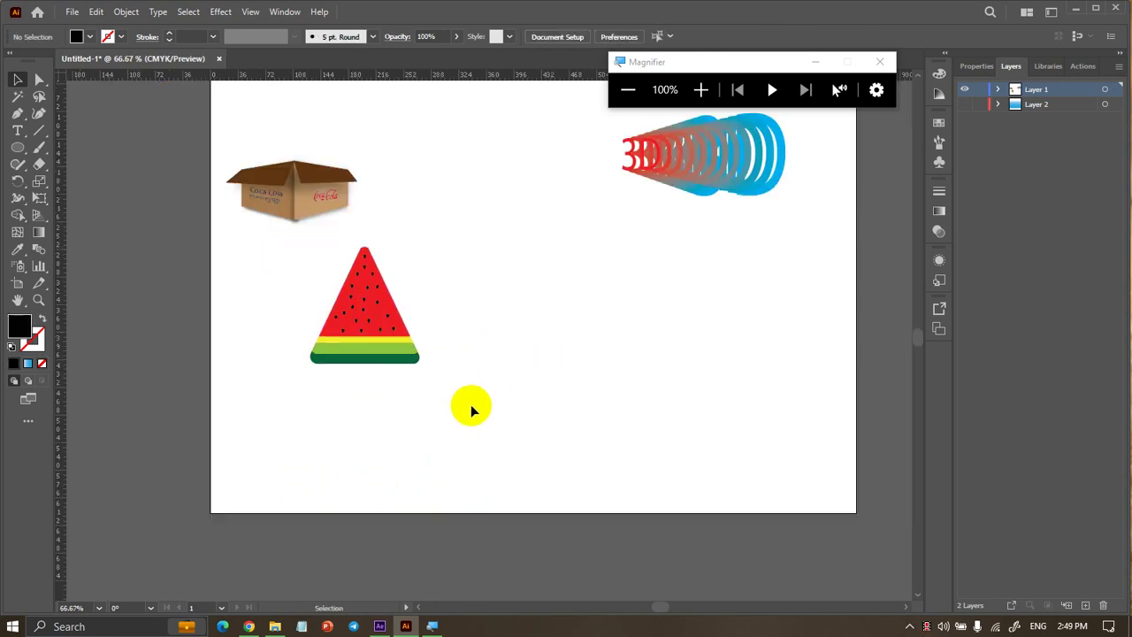
scroll(472, 406, "up", 1)
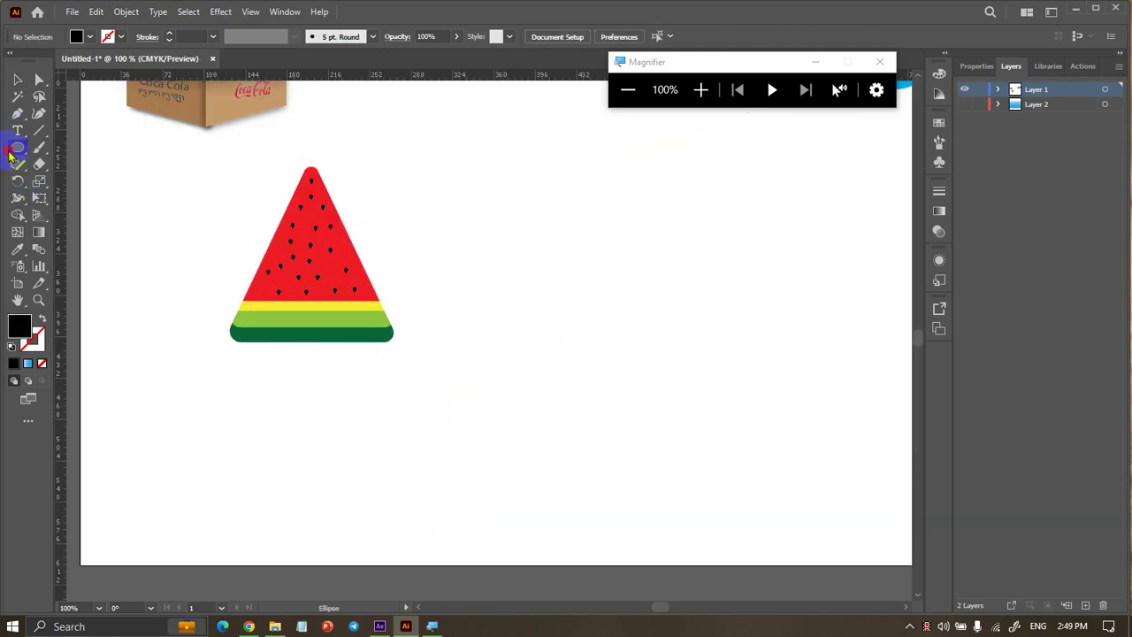
Draw a small circle below the watermelon and fill it green
left_click_drag(250, 449, 277, 477)
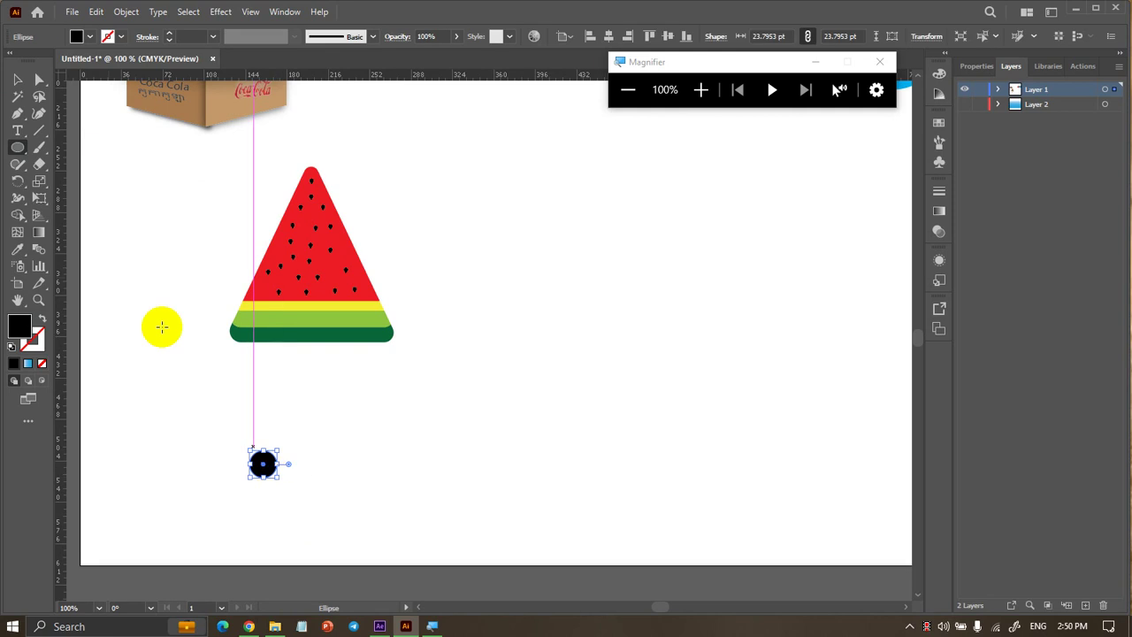
left_click(17, 80)
left_click(89, 36)
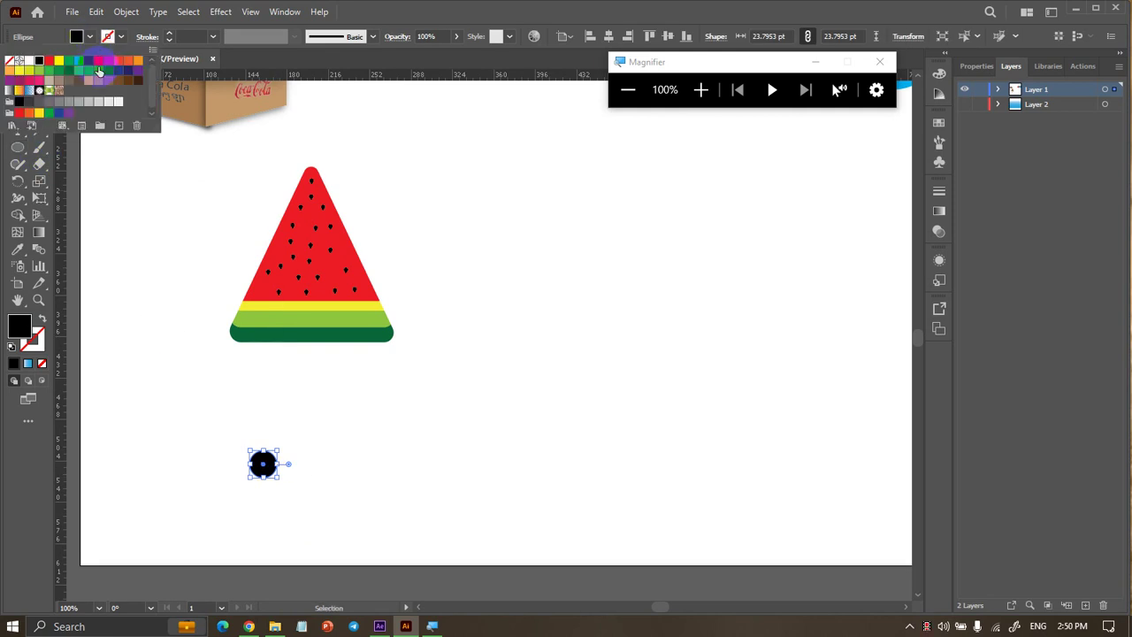
left_click(89, 71)
left_click(207, 465)
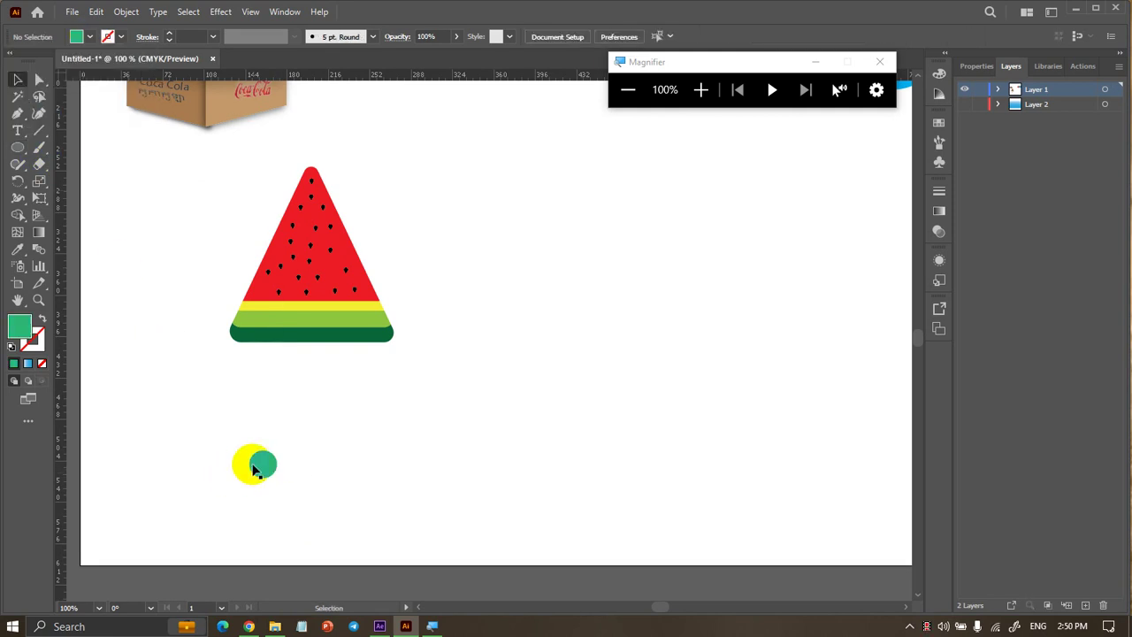
Alt-drag copies of the green circle into a four-dot zigzag
mouse_move(256, 465)
left_mouse_down()
mouse_move(480, 395)
mouse_move(618, 466)
left_mouse_up()
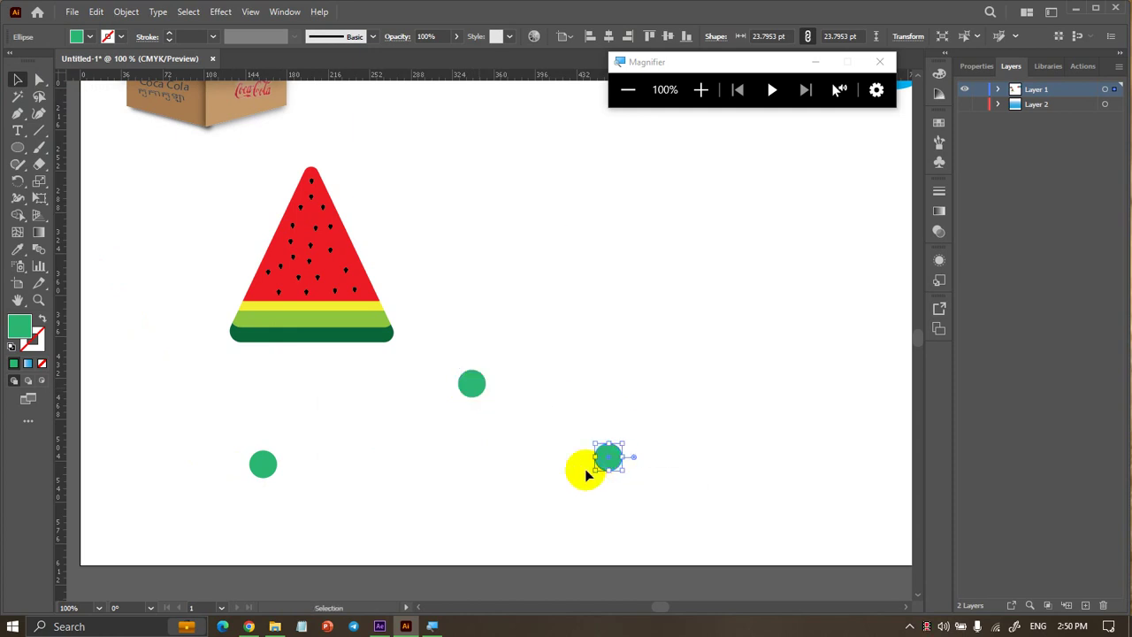
scroll(566, 468, "right", 2)
scroll(555, 467, "down", 1)
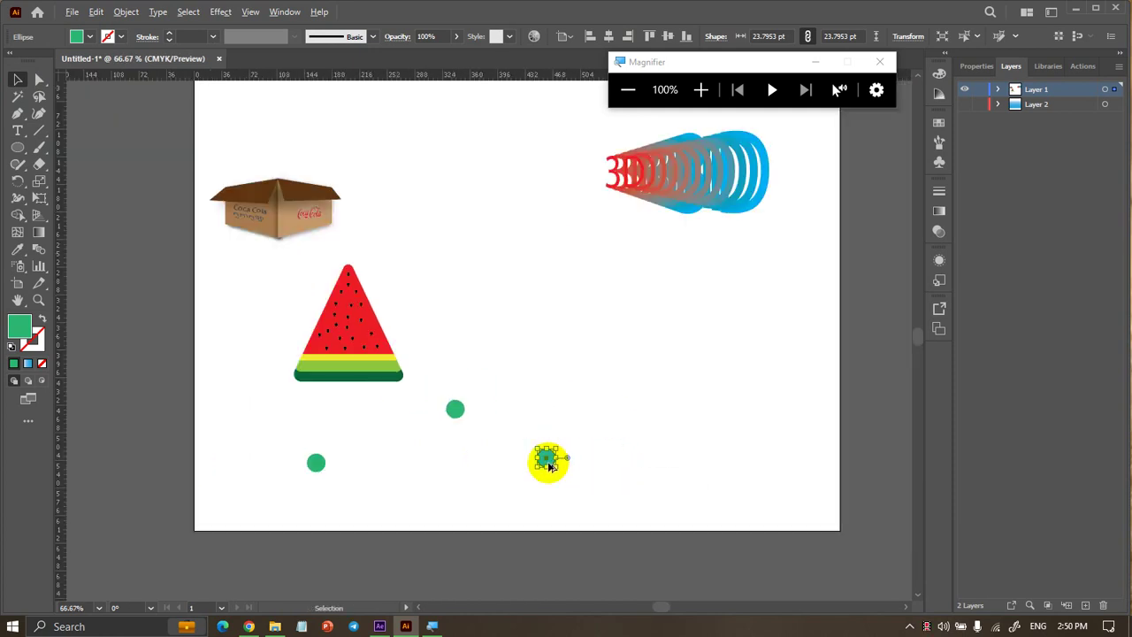
left_click_drag(548, 464, 636, 413)
left_click(451, 482)
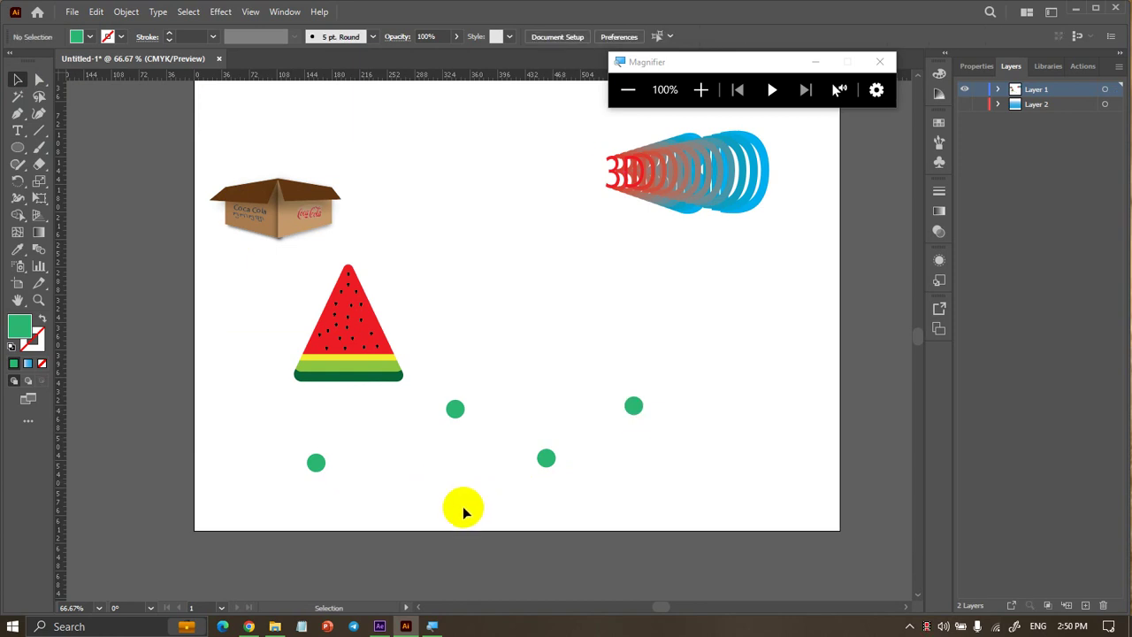
scroll(465, 514, "up", 1)
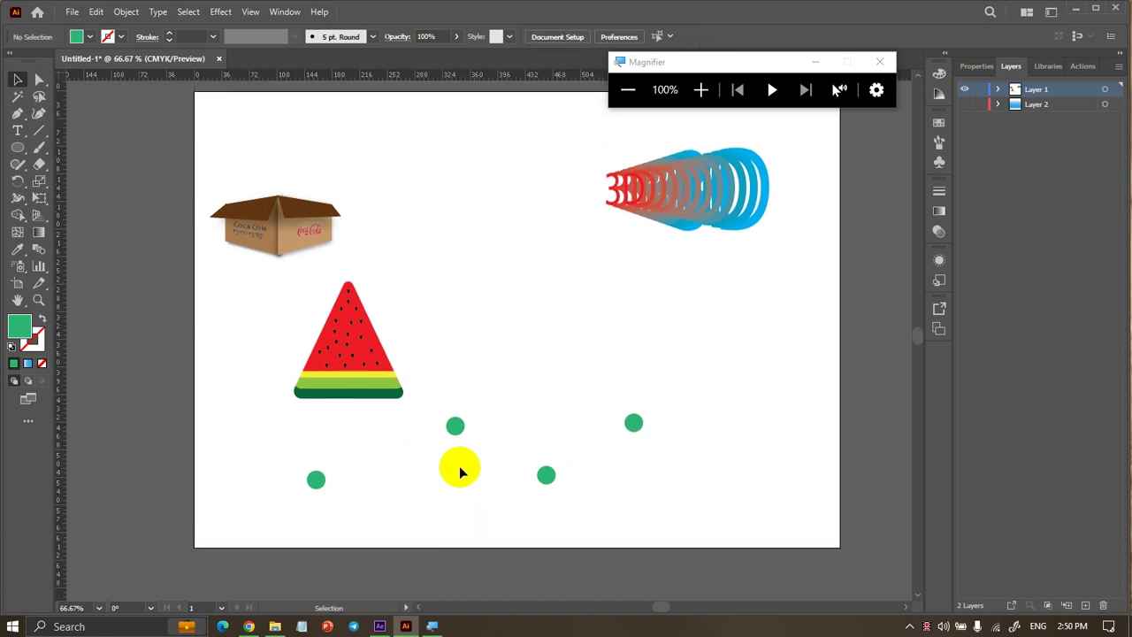
scroll(651, 416, "down", 1)
scroll(641, 430, "up", 1)
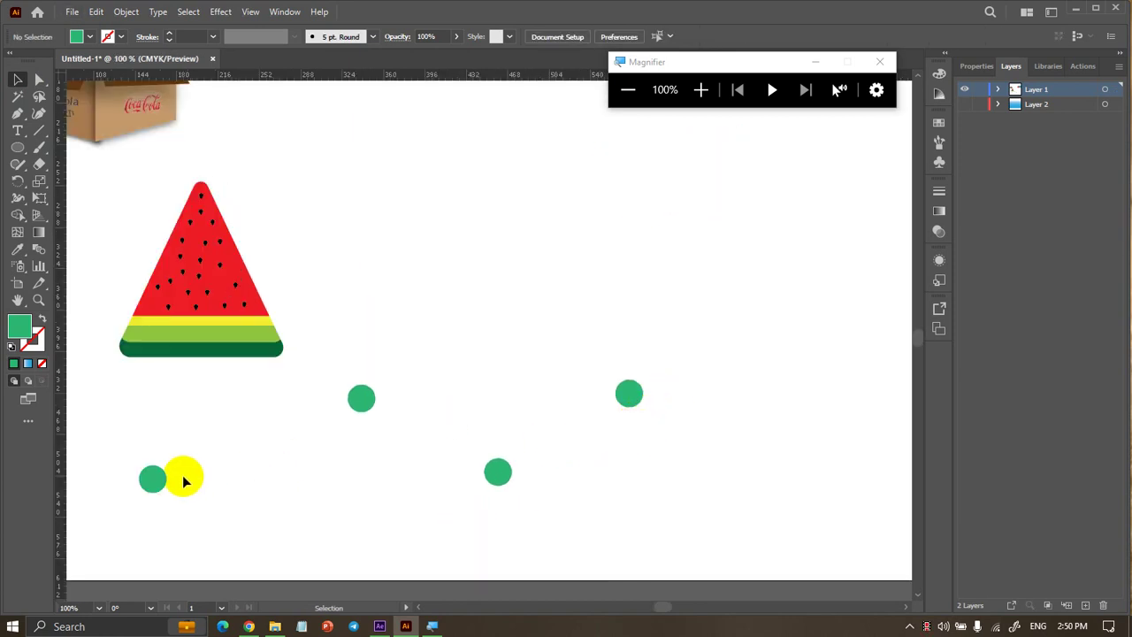
Blend the green circles in sequence with the Blend tool
left_click(46, 284)
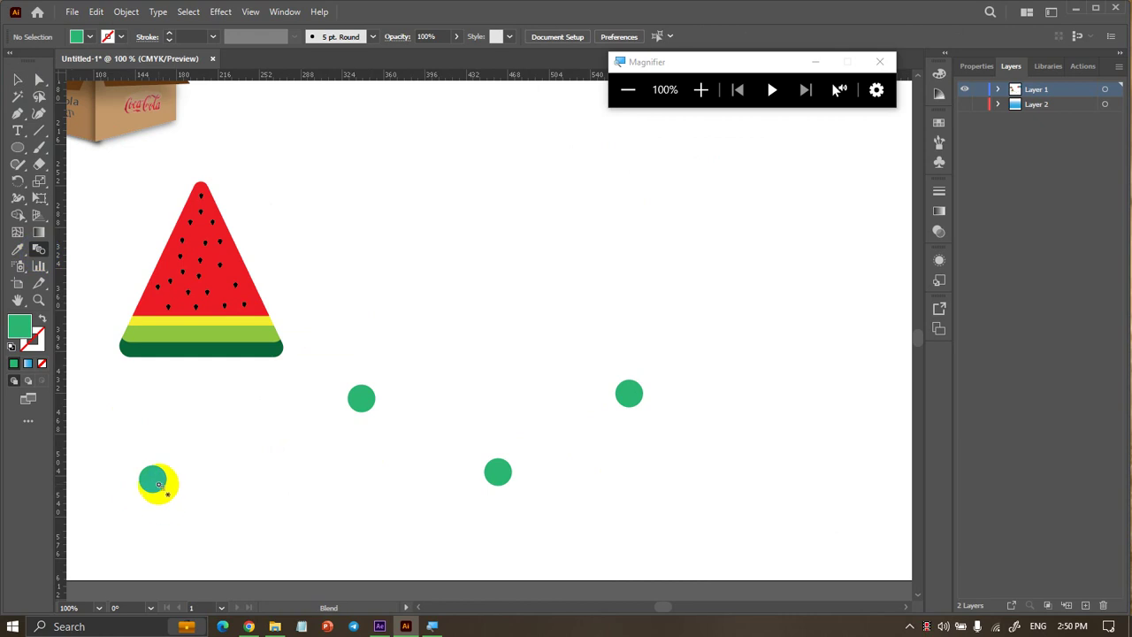
left_click(361, 399)
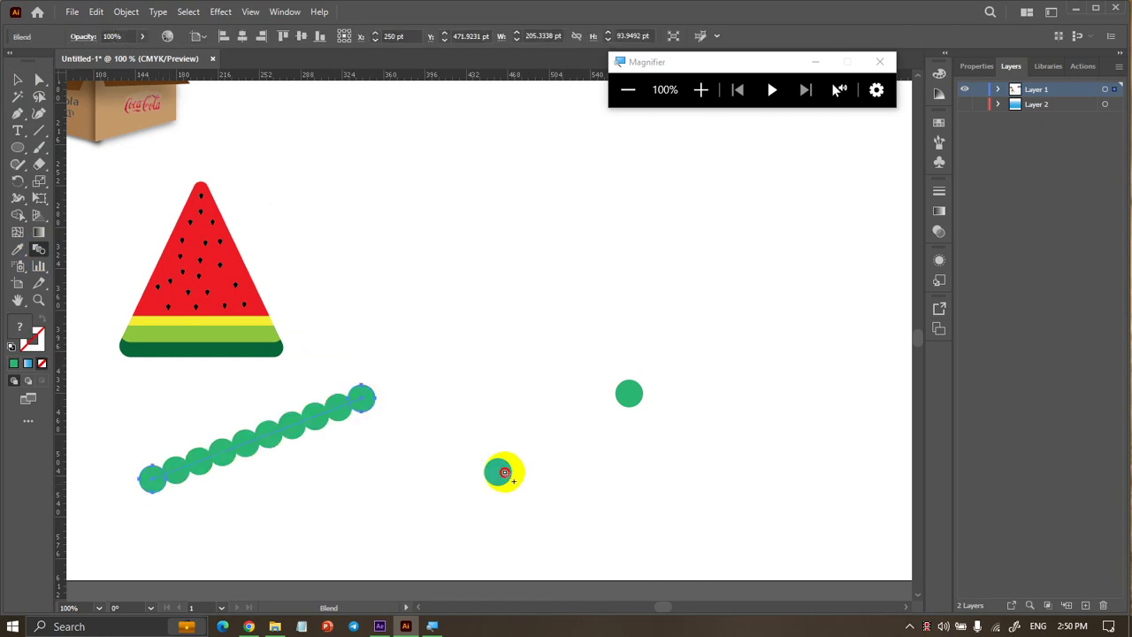
left_click(500, 472)
left_click(629, 394)
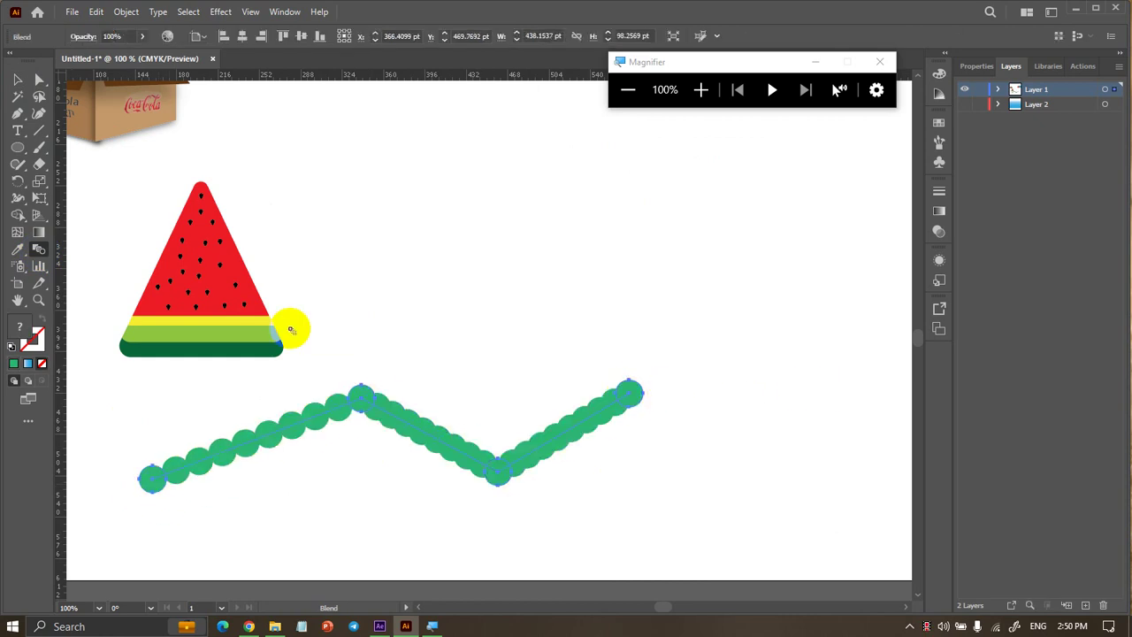
left_click(19, 80)
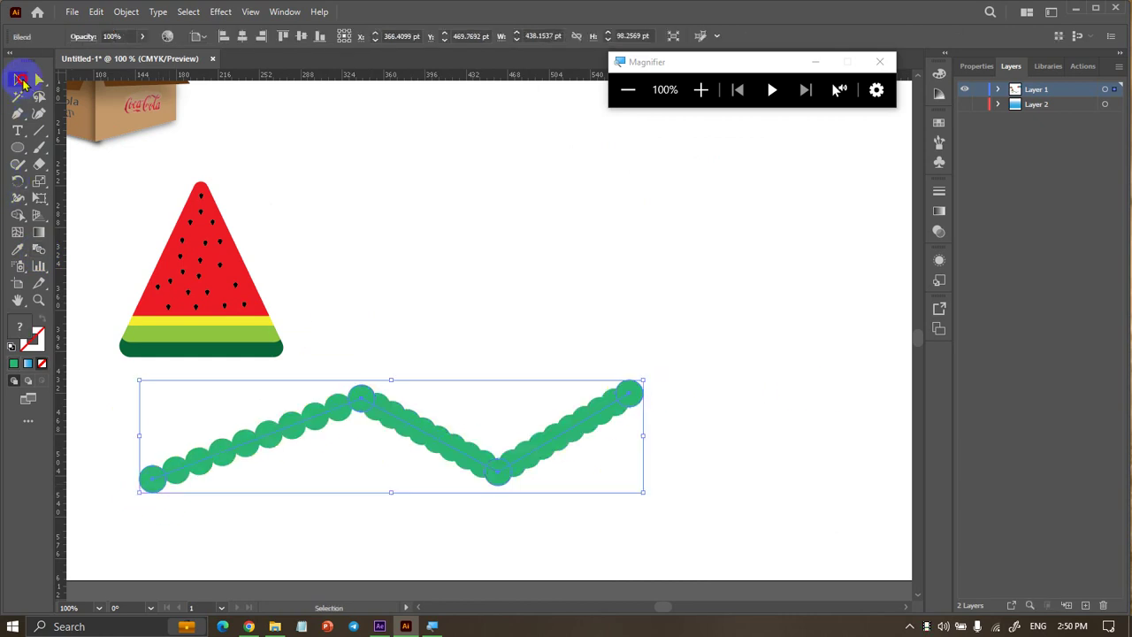
Set the blend options to 20 specified steps and apply
left_click(127, 11)
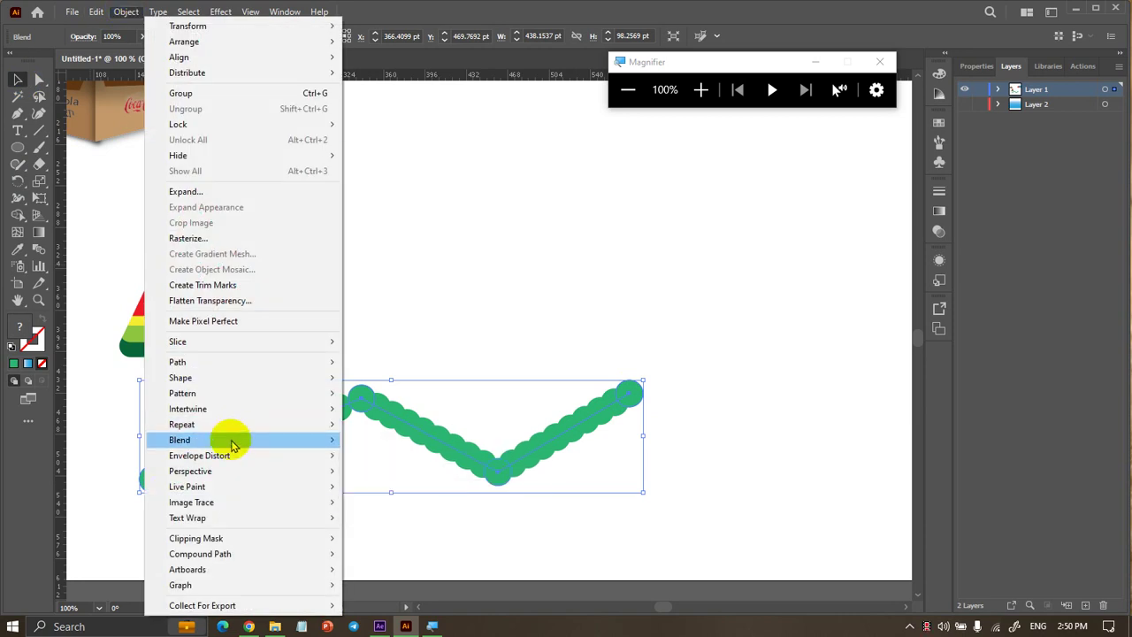
left_click(457, 472)
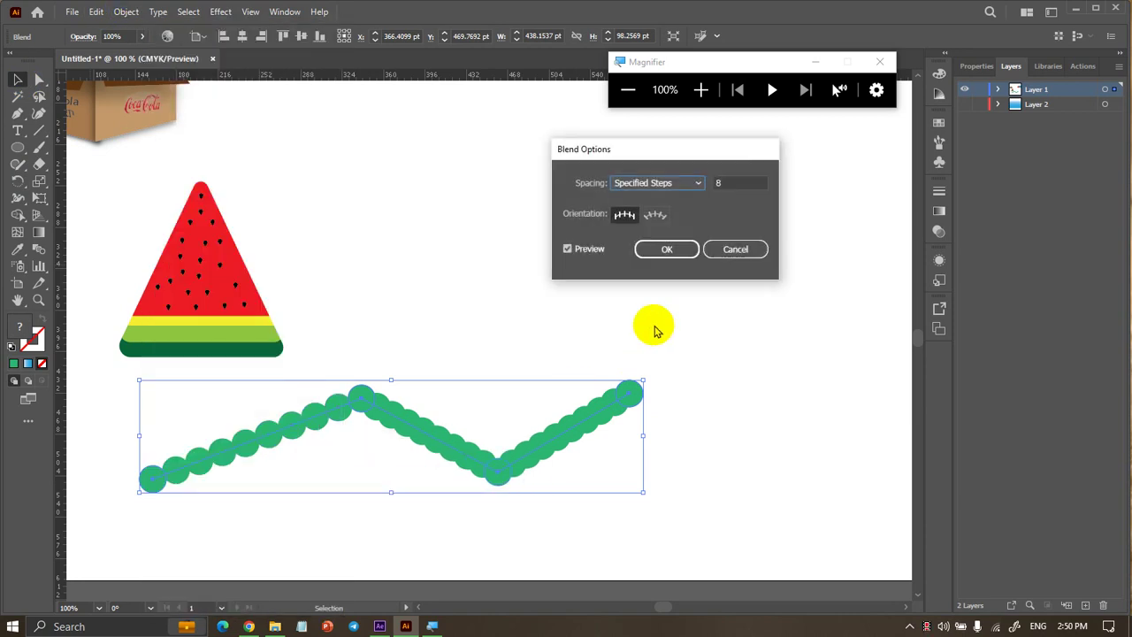
key("Tab")
type("30")
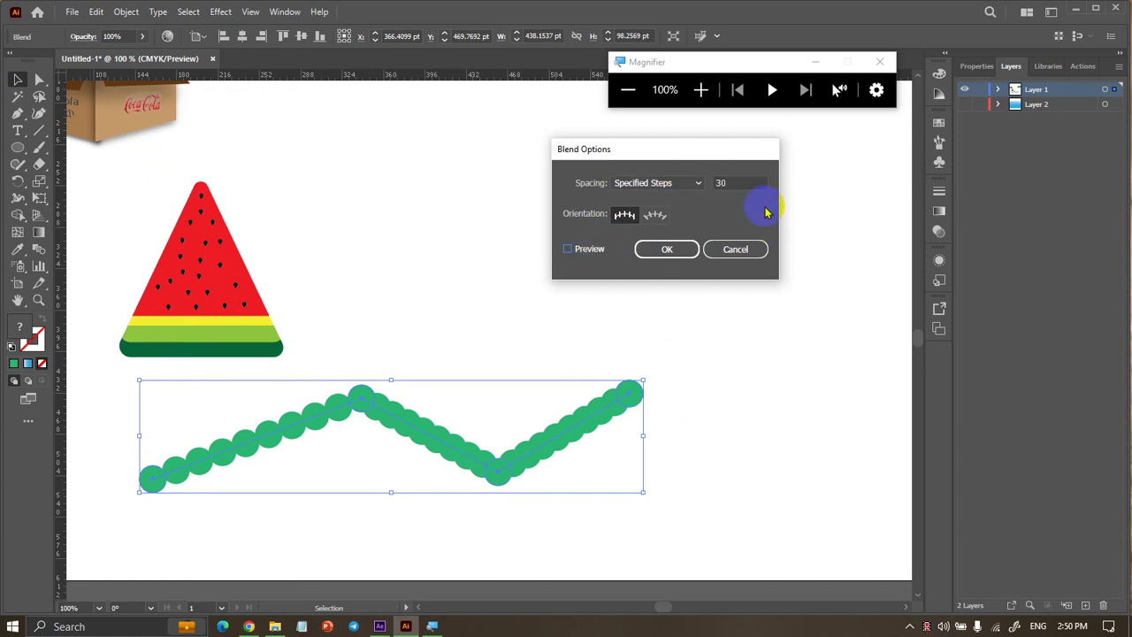
key("shift+Tab")
left_click(583, 255)
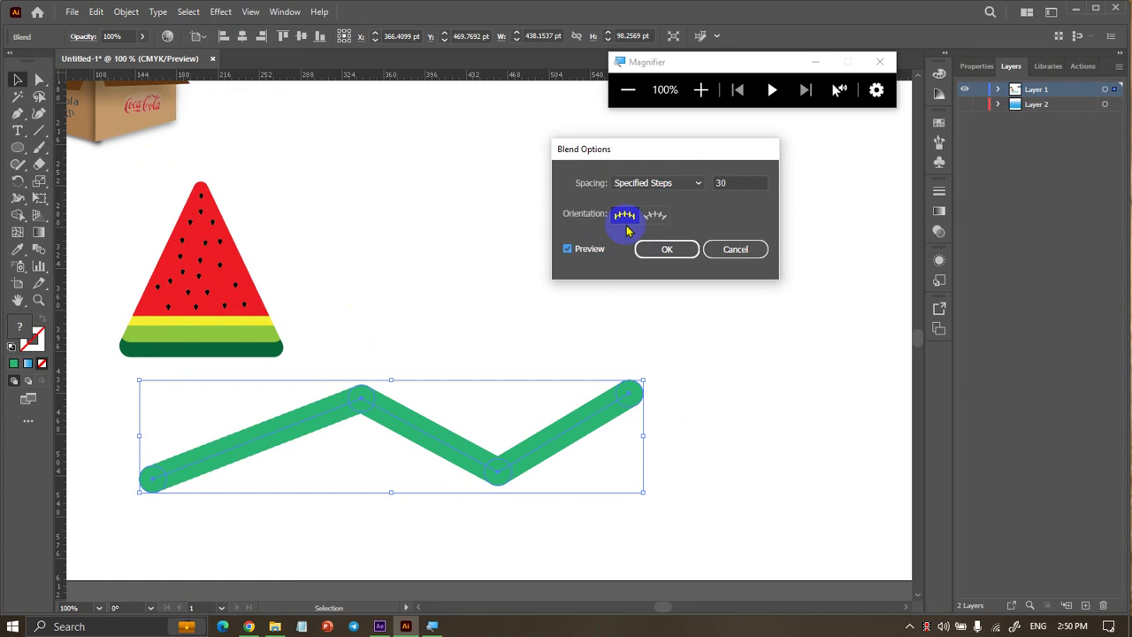
left_click(726, 181)
type("20")
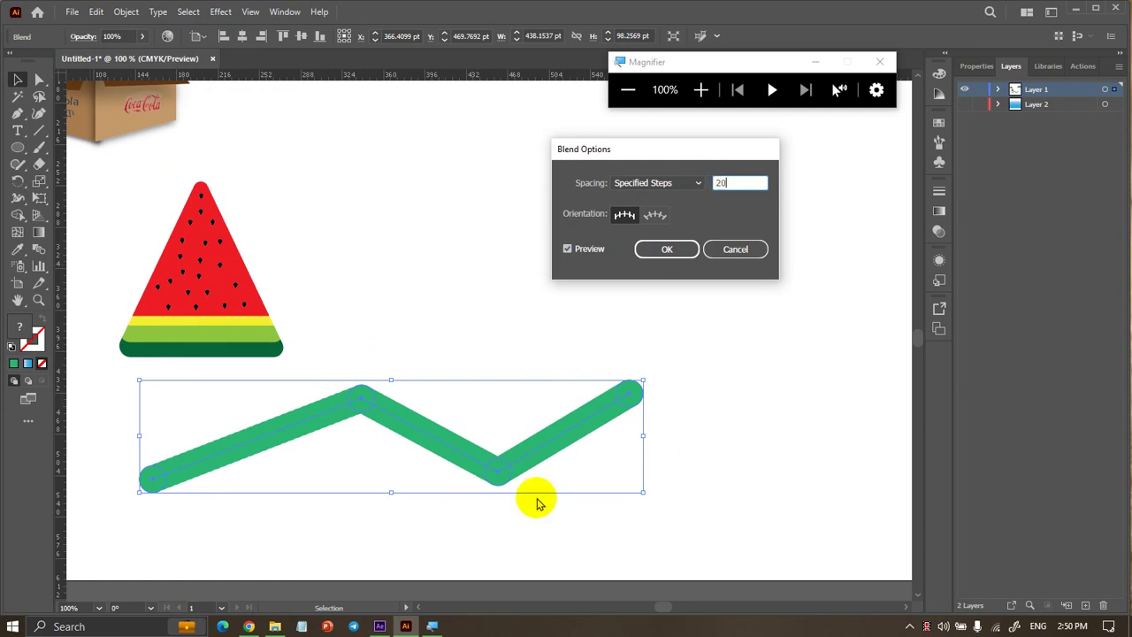
left_click(583, 257)
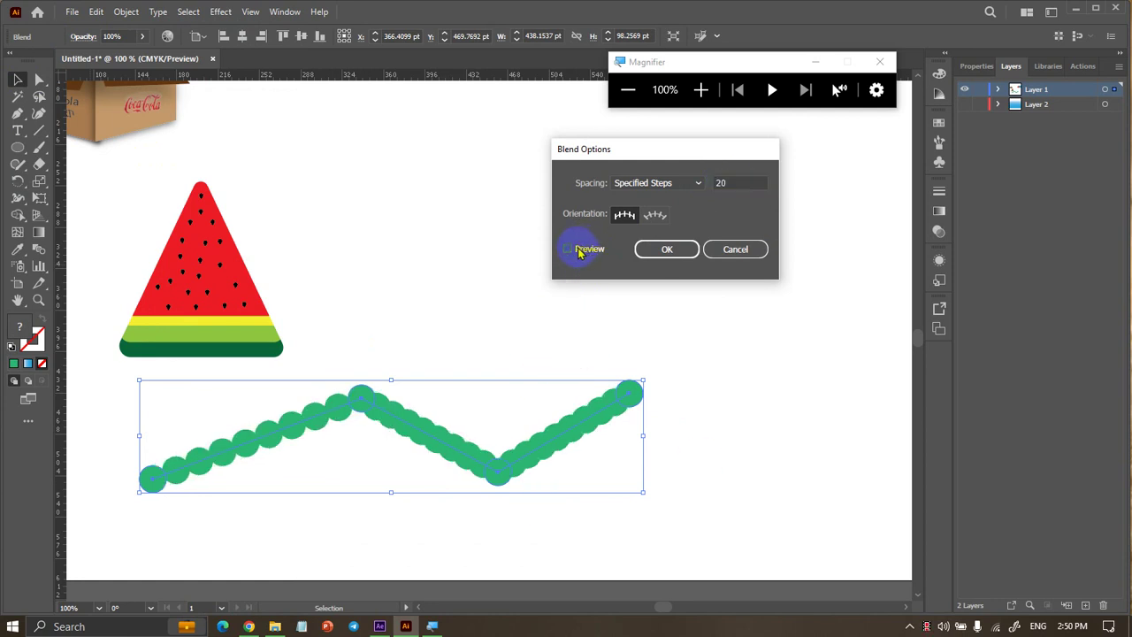
left_click(666, 250)
Deselect the finished green zigzag stroke and check the result
left_click(679, 333)
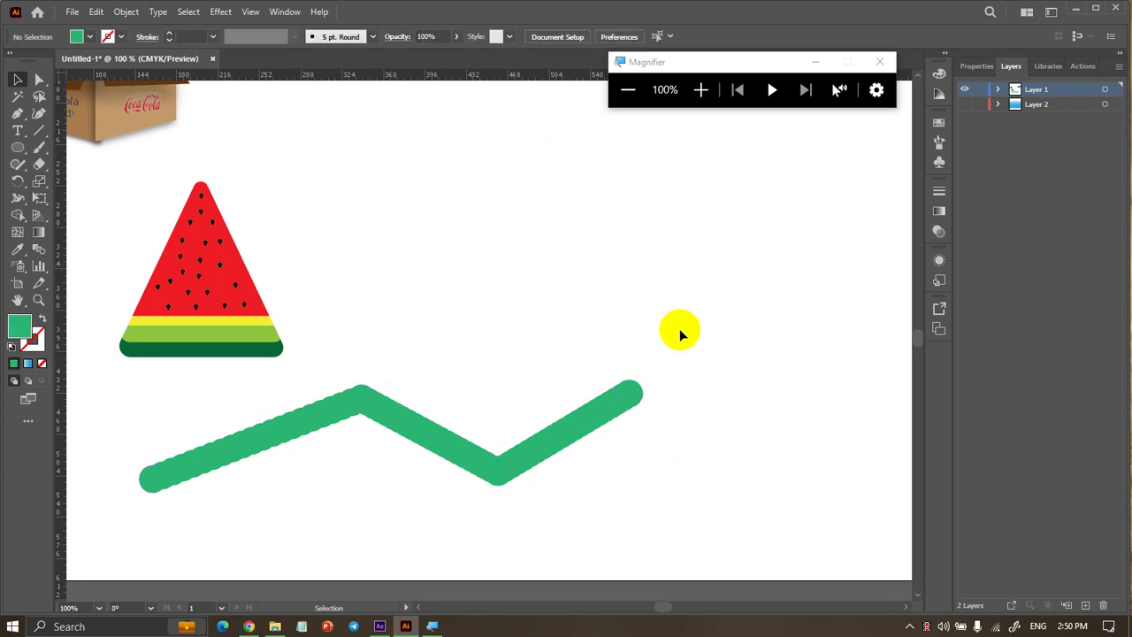
scroll(679, 333, "down", 2)
left_click_drag(625, 371, 666, 403)
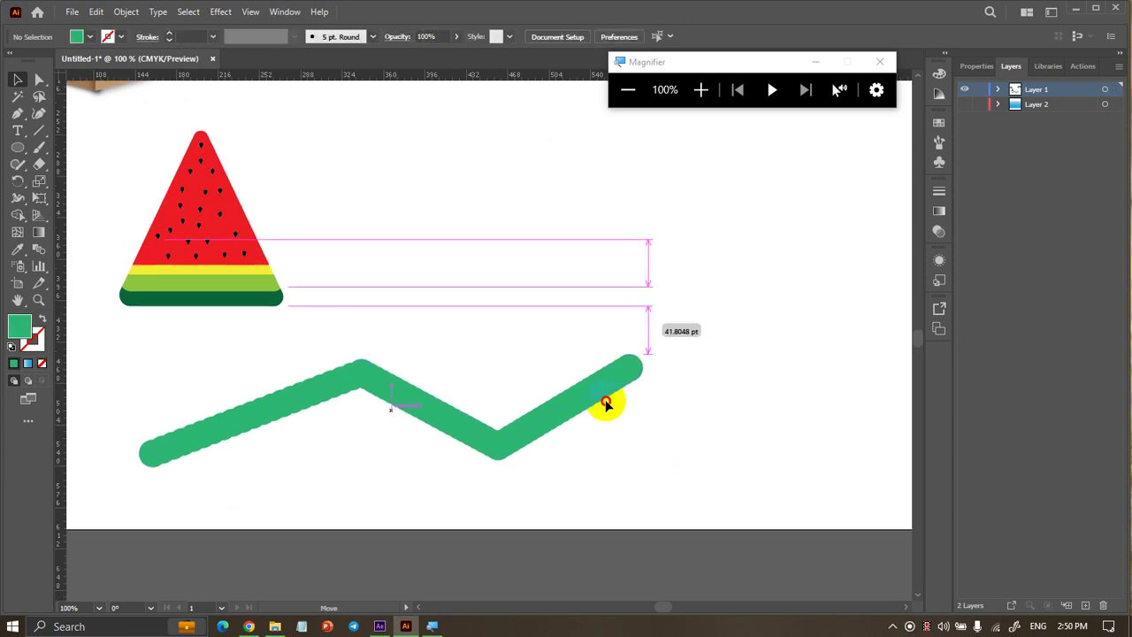
scroll(752, 400, "down", 2)
left_click(756, 407)
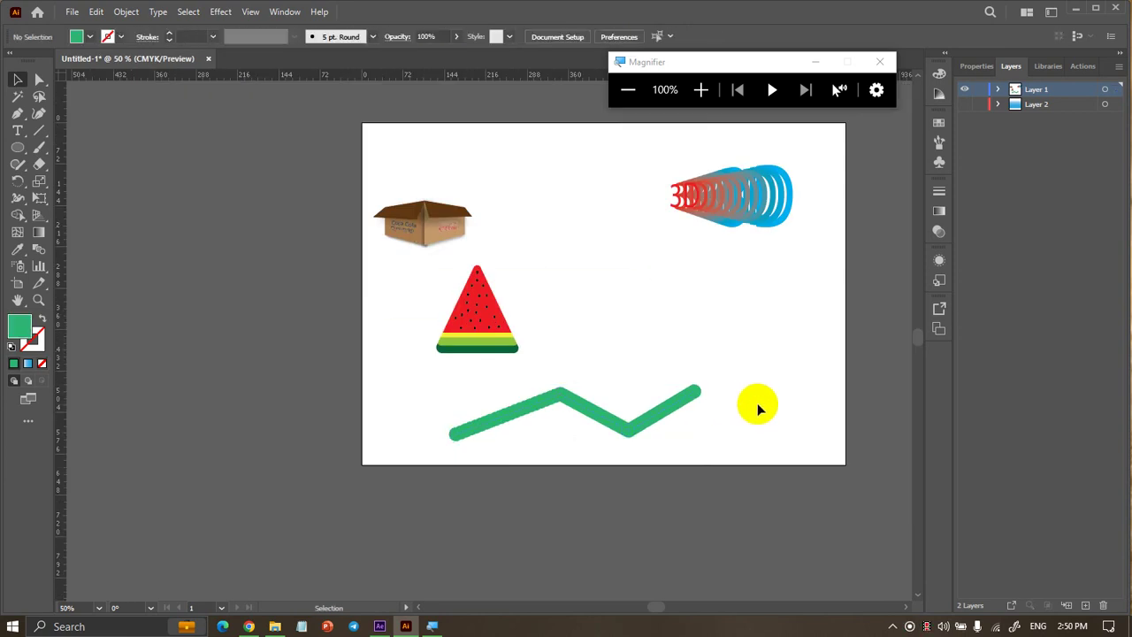
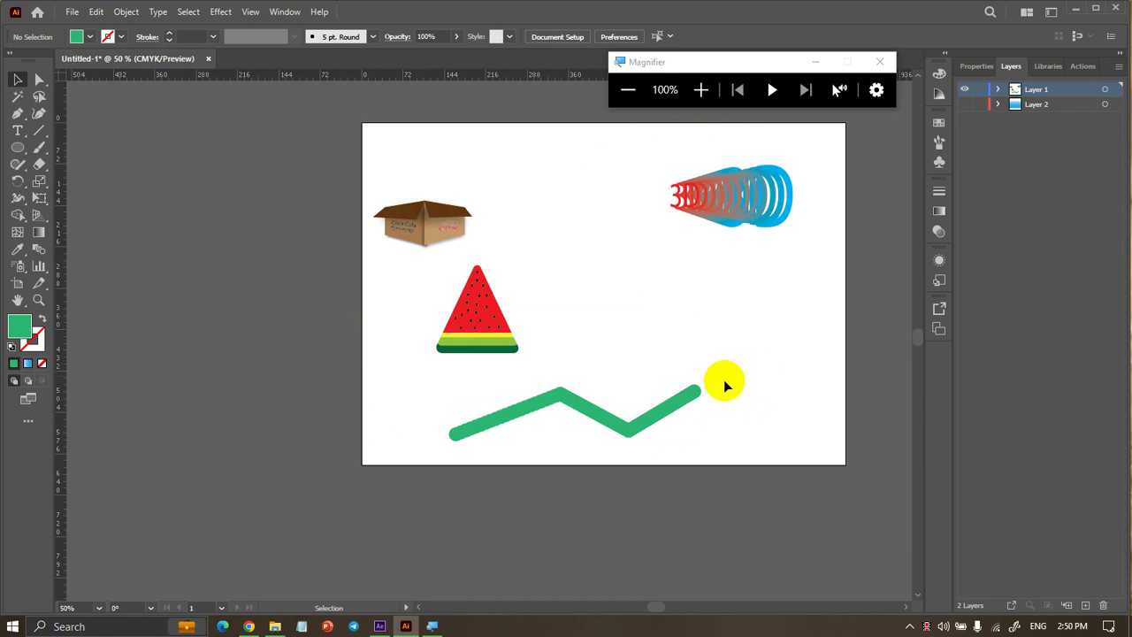
Move the green zigzag up and round its corners to about 41 pt
scroll(724, 379, "up", 1)
left_click_drag(677, 397, 680, 385)
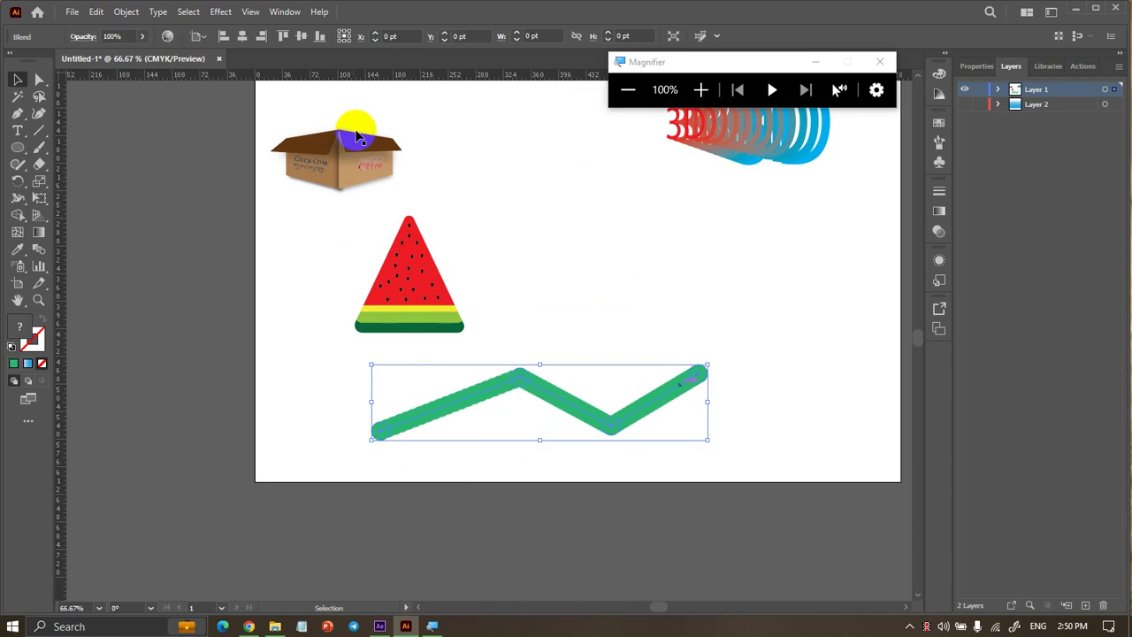
left_click(38, 80)
scroll(537, 358, "up", 2)
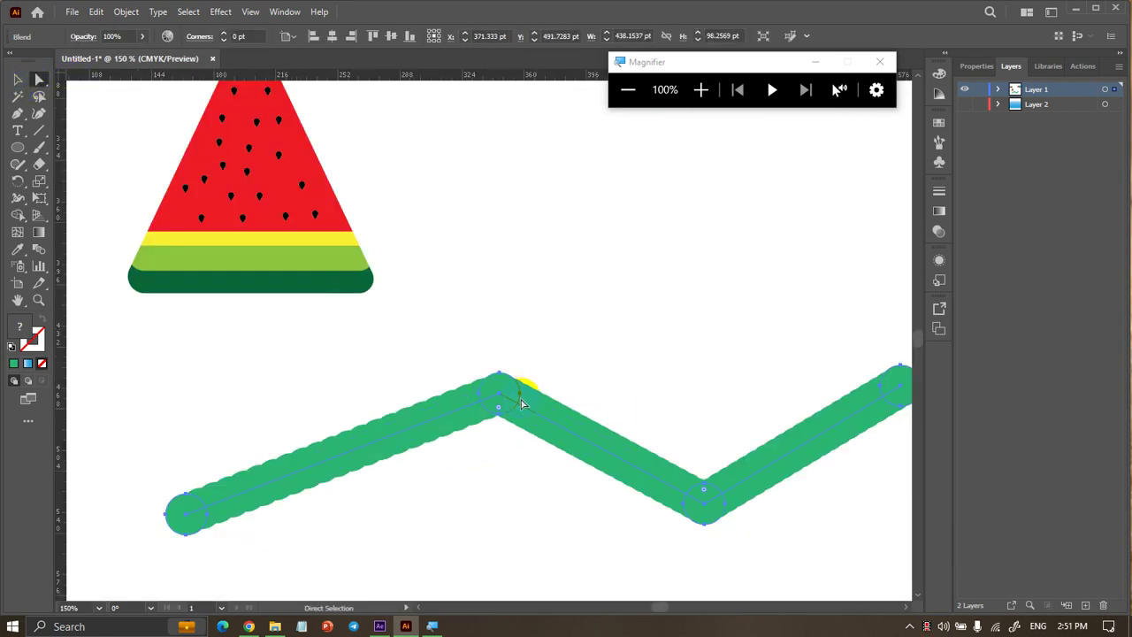
left_click_drag(502, 380, 506, 608)
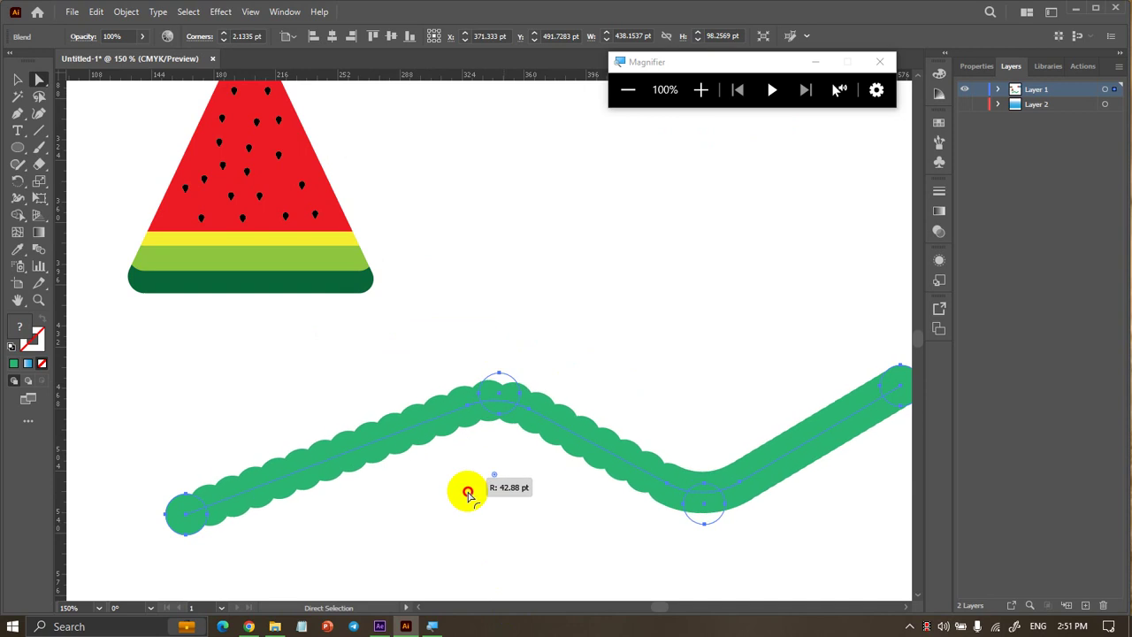
left_click_drag(506, 608, 481, 417)
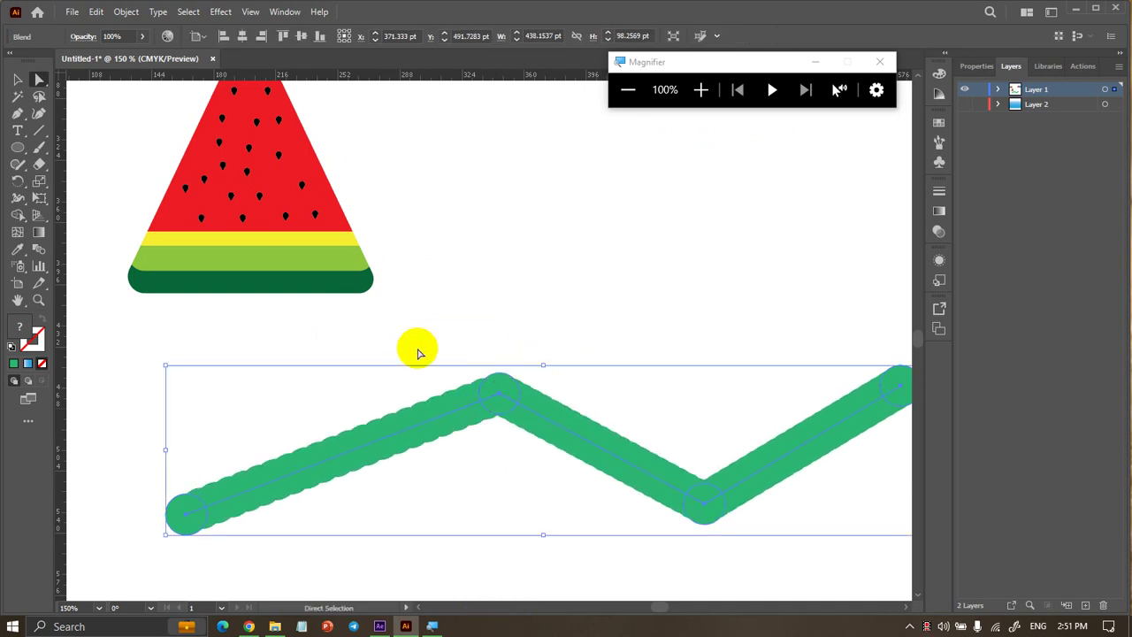
scroll(452, 414, "down", 1)
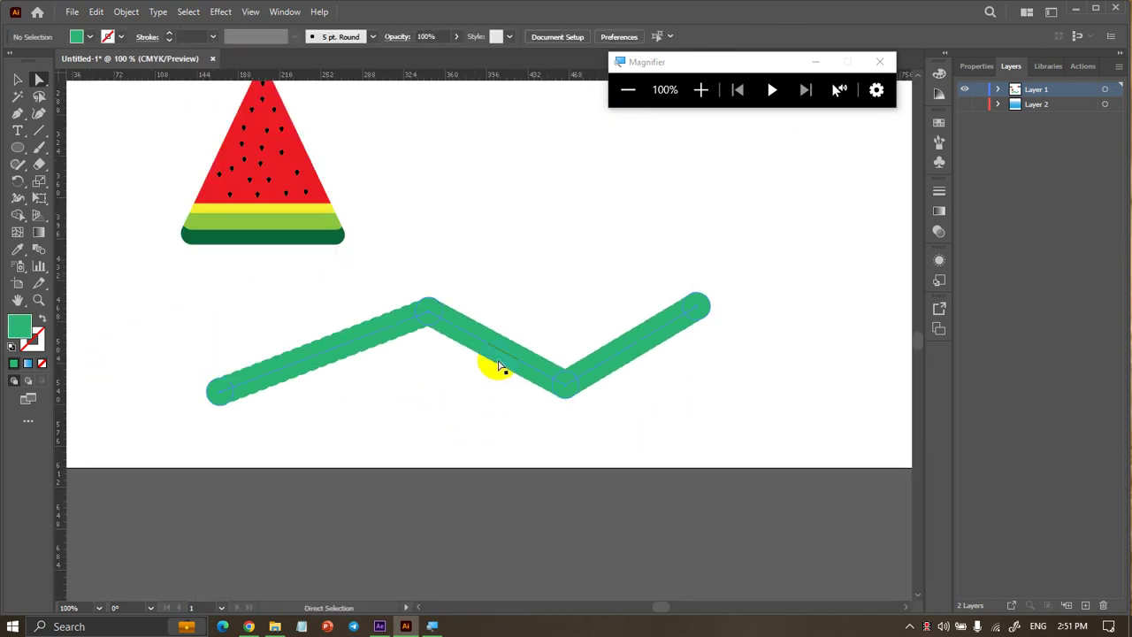
left_click_drag(493, 366, 692, 257)
Re-round the zigzag's corners to about 34 pt and pull the lower bend point down-left
scroll(673, 310, "up", 2)
scroll(637, 363, "right", 2)
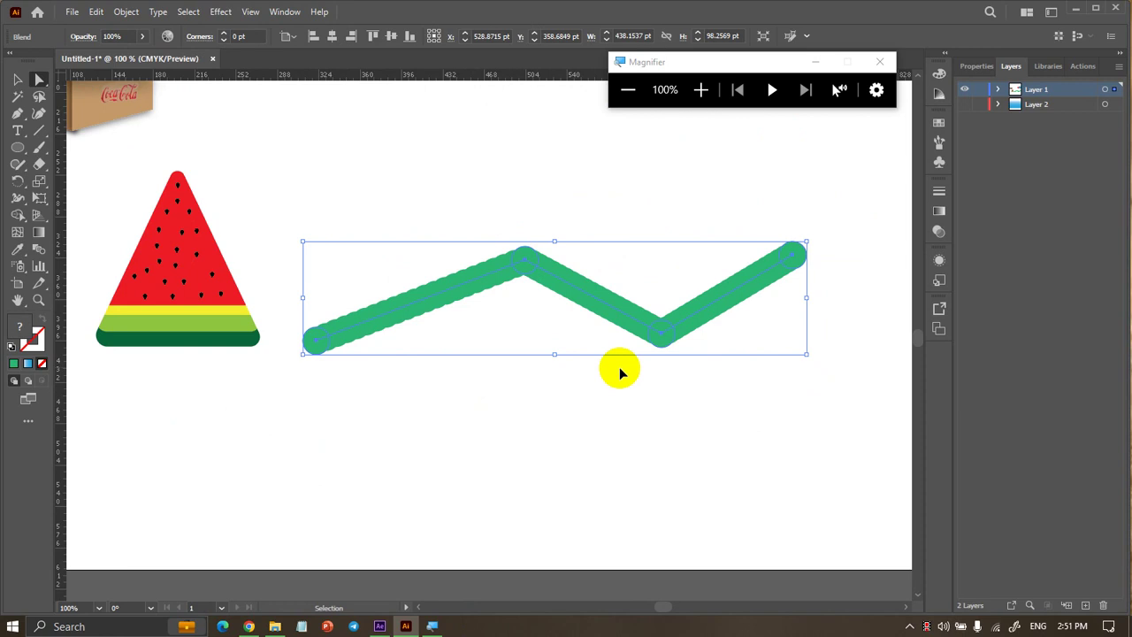
scroll(620, 374, "up", 2)
left_click_drag(599, 377, 613, 334)
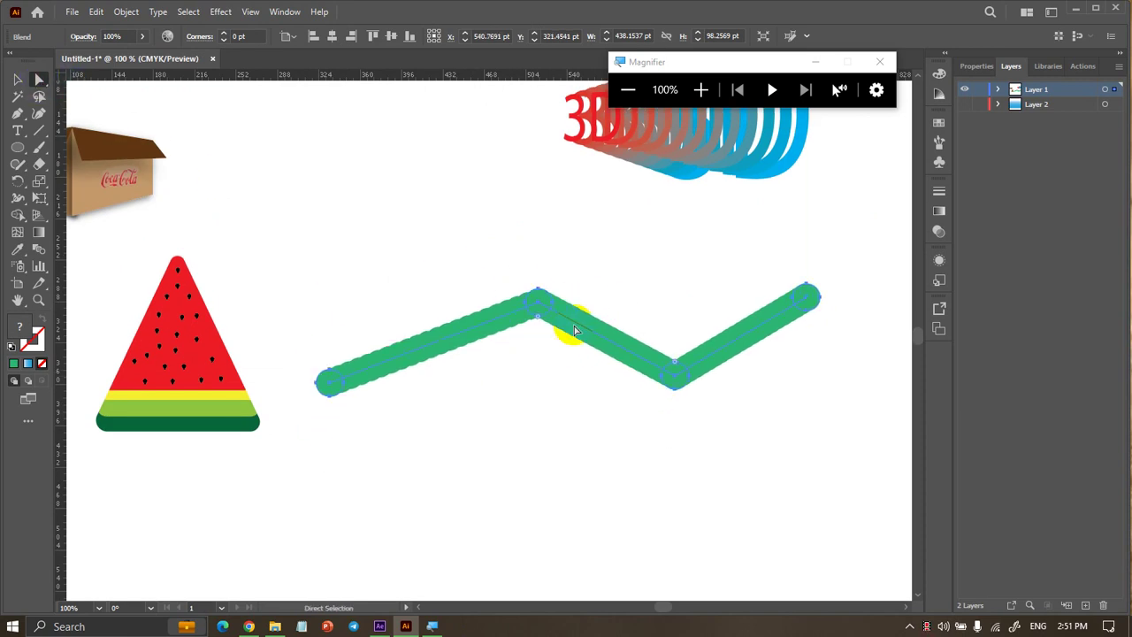
left_click_drag(541, 321, 537, 400)
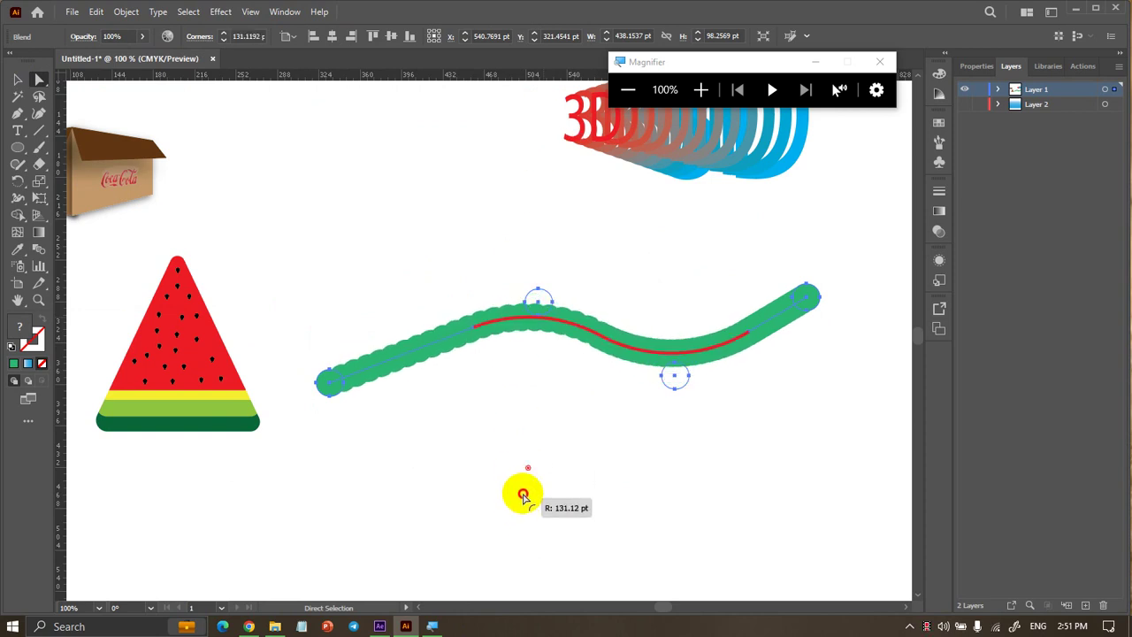
left_click_drag(537, 400, 519, 490)
key("ctrl+z")
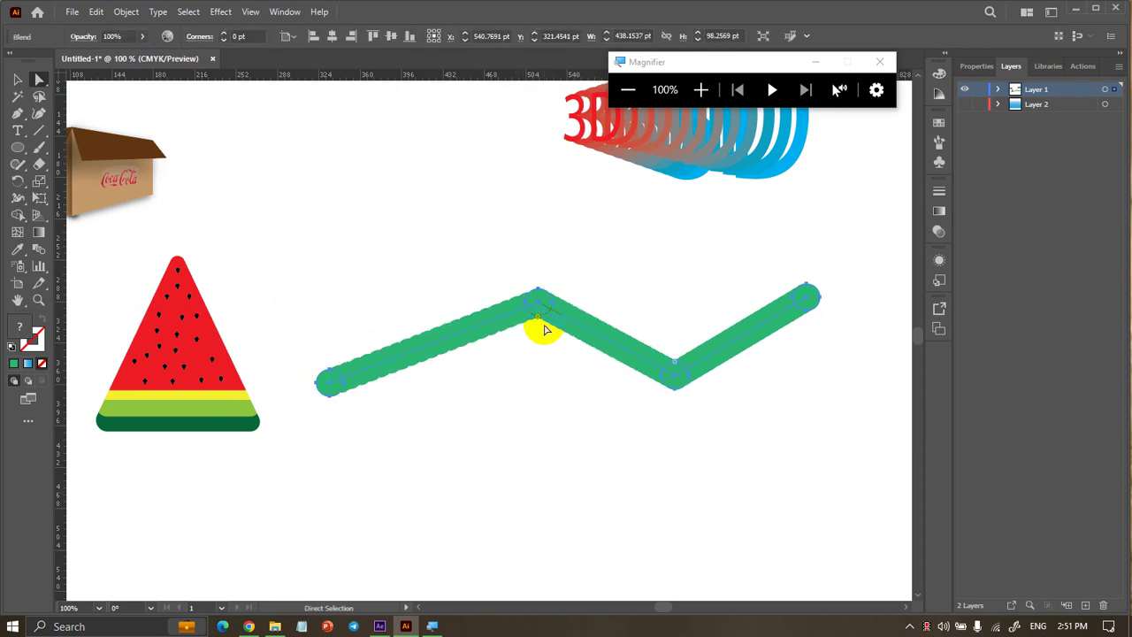
left_click_drag(538, 305, 543, 374)
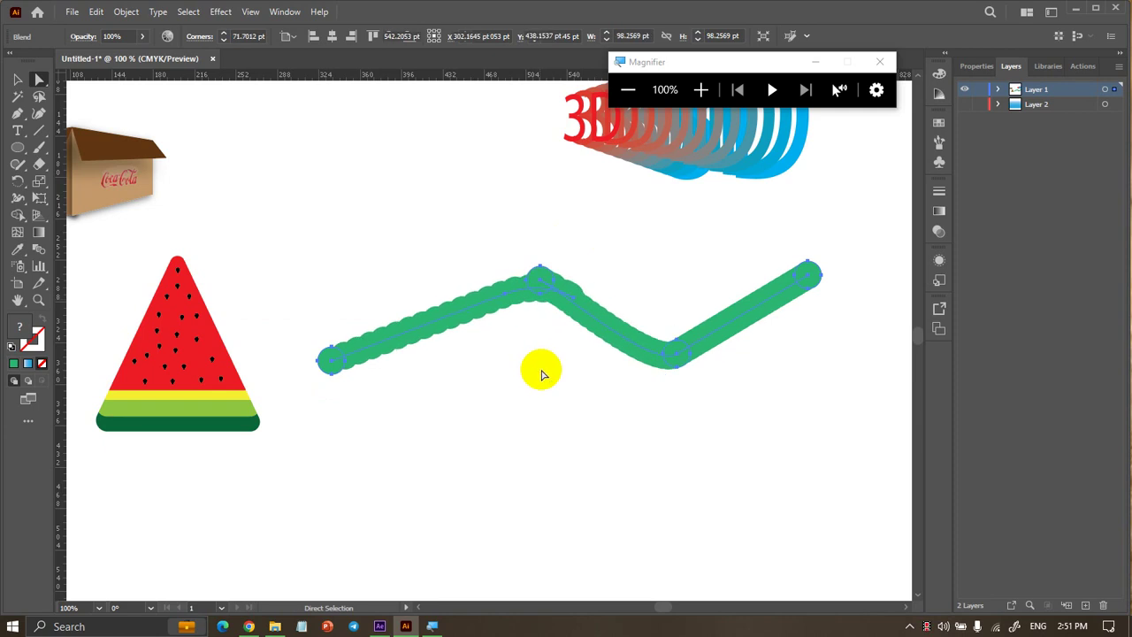
left_click(681, 370)
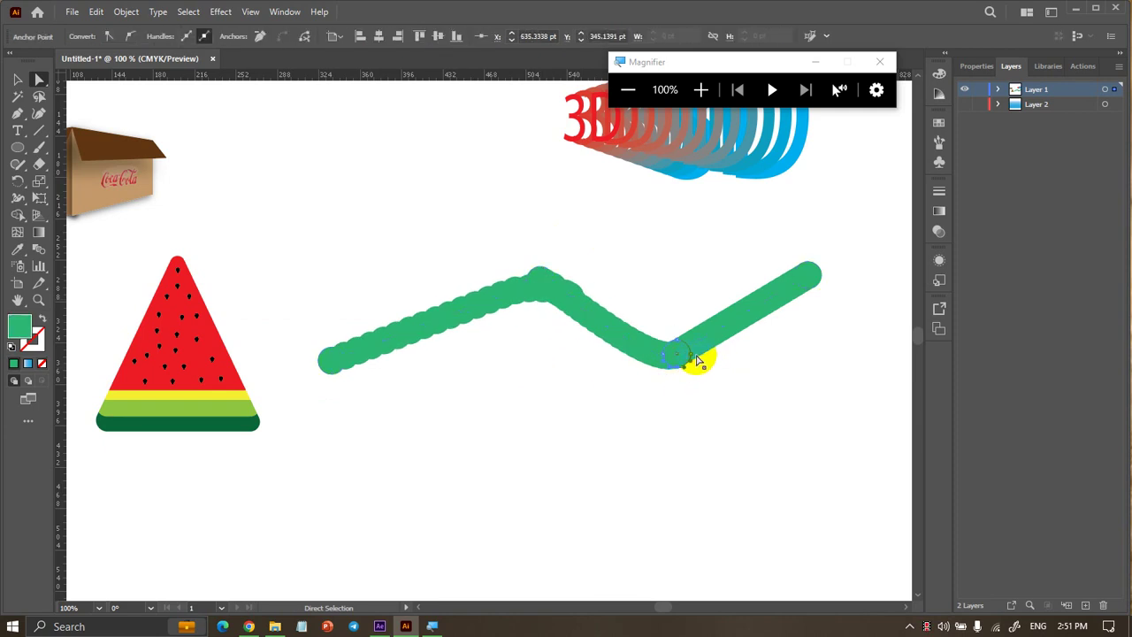
mouse_move(683, 358)
left_mouse_down()
mouse_move(591, 487)
mouse_move(708, 179)
mouse_move(678, 349)
left_mouse_up()
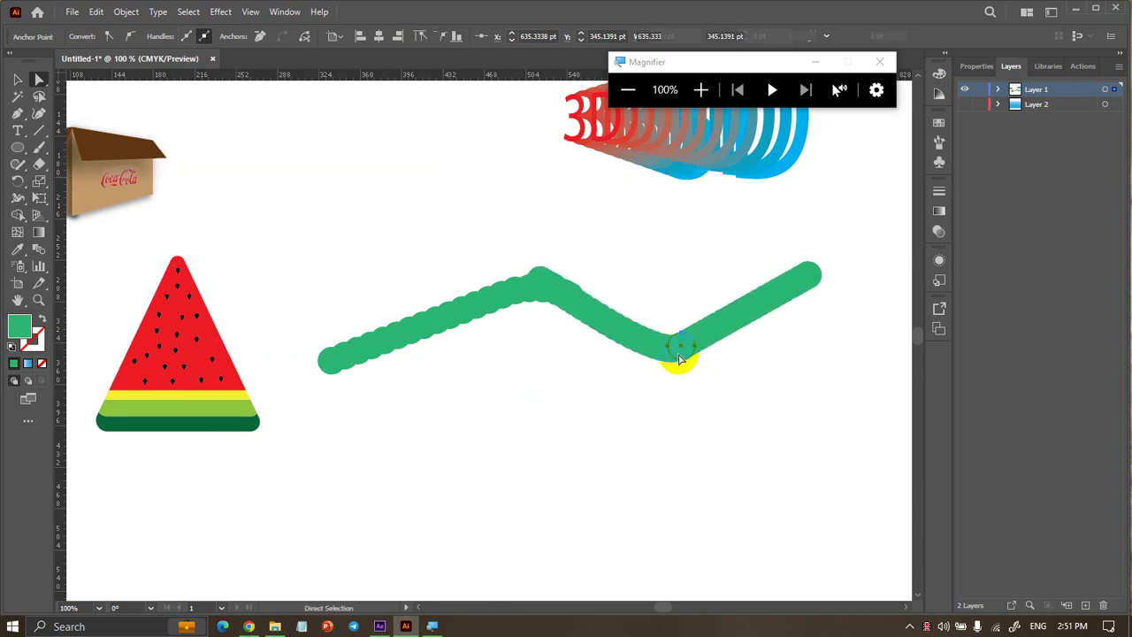
Reposition the green blend path lower on the artboard, then nudge it right and up
left_click(16, 80)
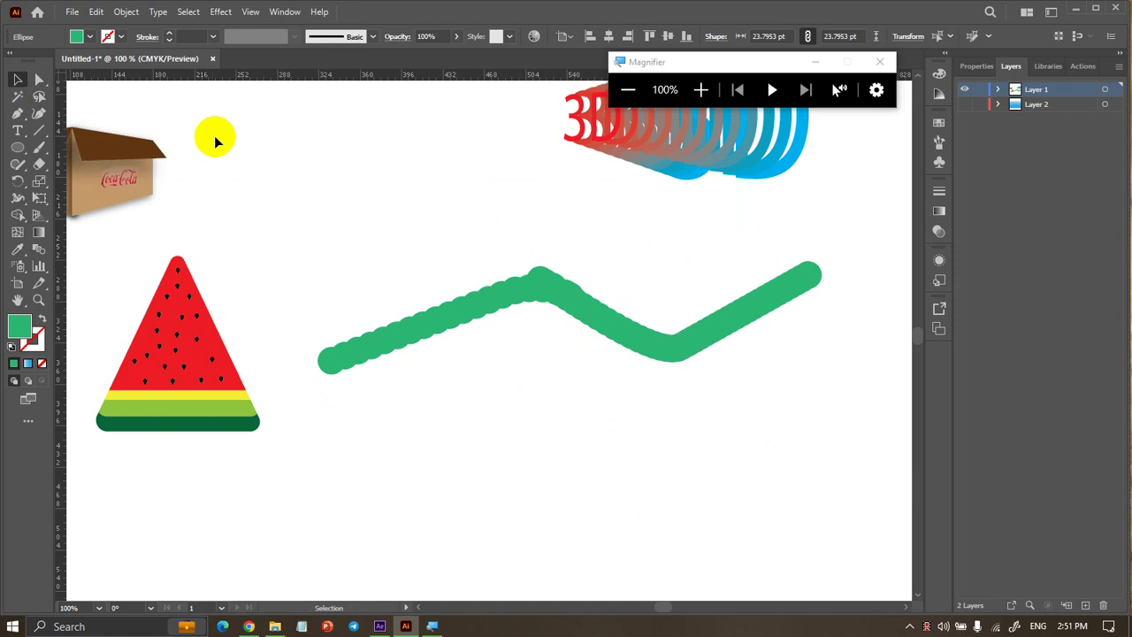
key("ctrl+minus")
mouse_move(449, 281)
left_mouse_down()
mouse_move(441, 347)
mouse_move(354, 408)
left_mouse_up()
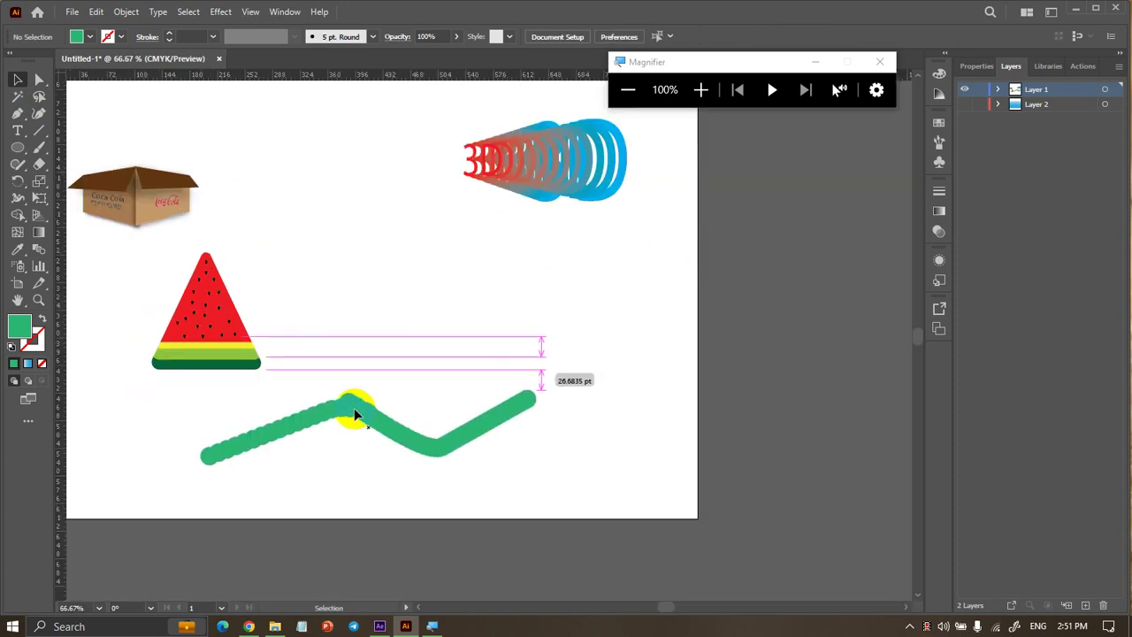
key("ctrl+plus")
key("ctrl+plus")
left_click(360, 337)
left_click_drag(360, 334, 402, 326)
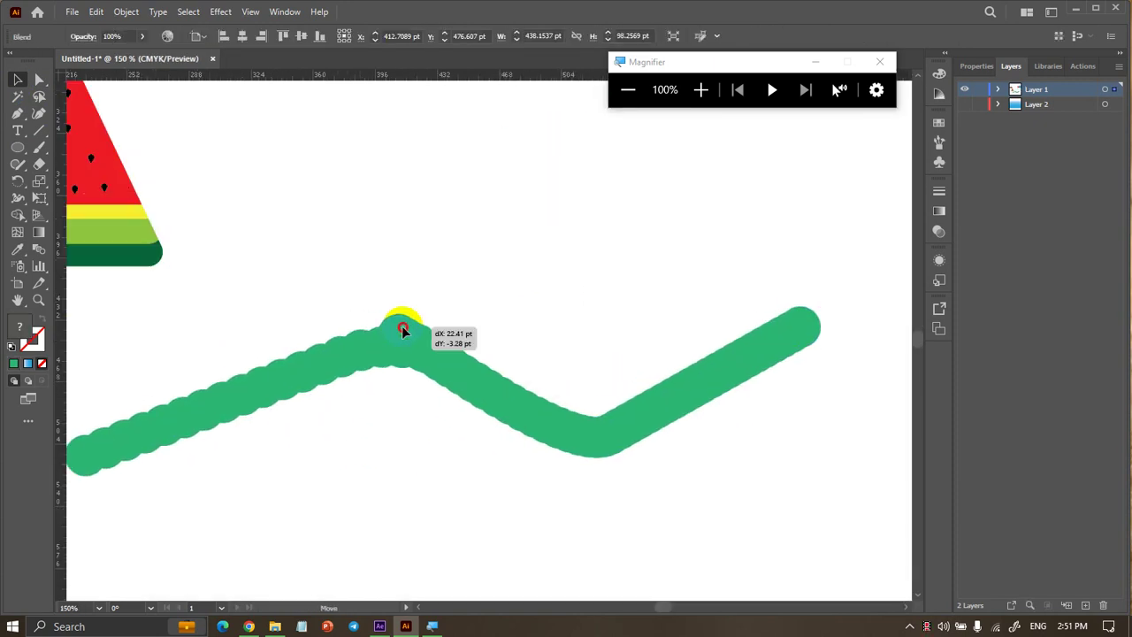
Drag the peak anchor right and down into a kink with corner radius 0
left_click(39, 79)
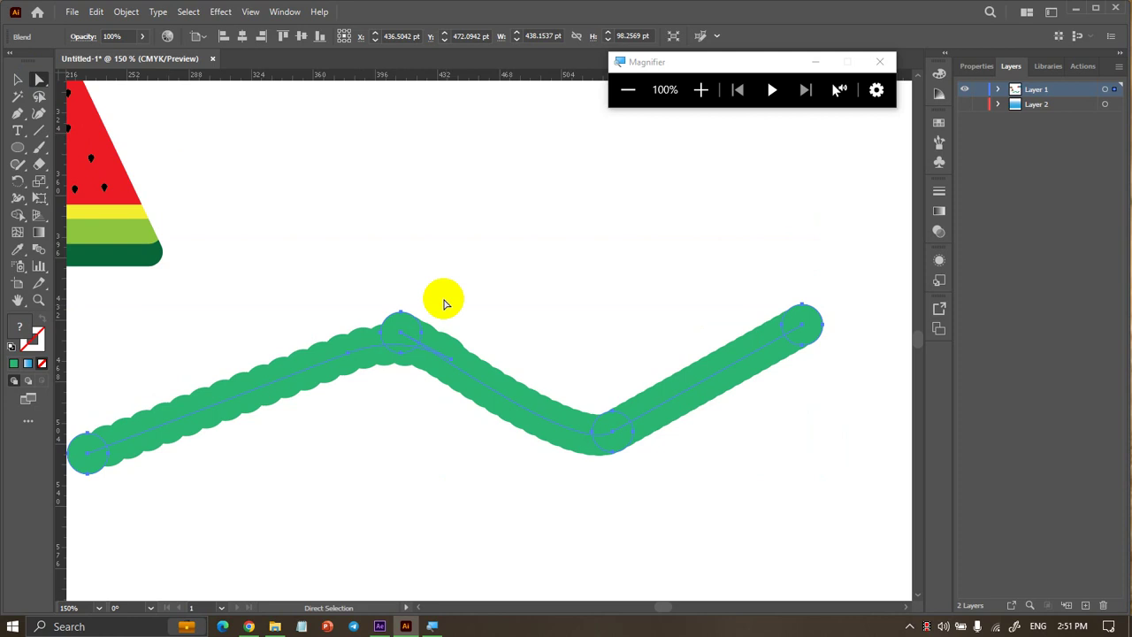
mouse_move(402, 334)
left_mouse_down()
mouse_move(436, 345)
mouse_move(378, 339)
mouse_move(350, 364)
mouse_move(354, 384)
mouse_move(454, 376)
mouse_move(535, 248)
mouse_move(657, 189)
mouse_move(791, 209)
mouse_move(369, 139)
mouse_move(834, 285)
mouse_move(707, 586)
mouse_move(434, 260)
mouse_move(614, 260)
mouse_move(590, 287)
mouse_move(566, 285)
mouse_move(462, 328)
mouse_move(478, 359)
left_mouse_up()
left_click(382, 316)
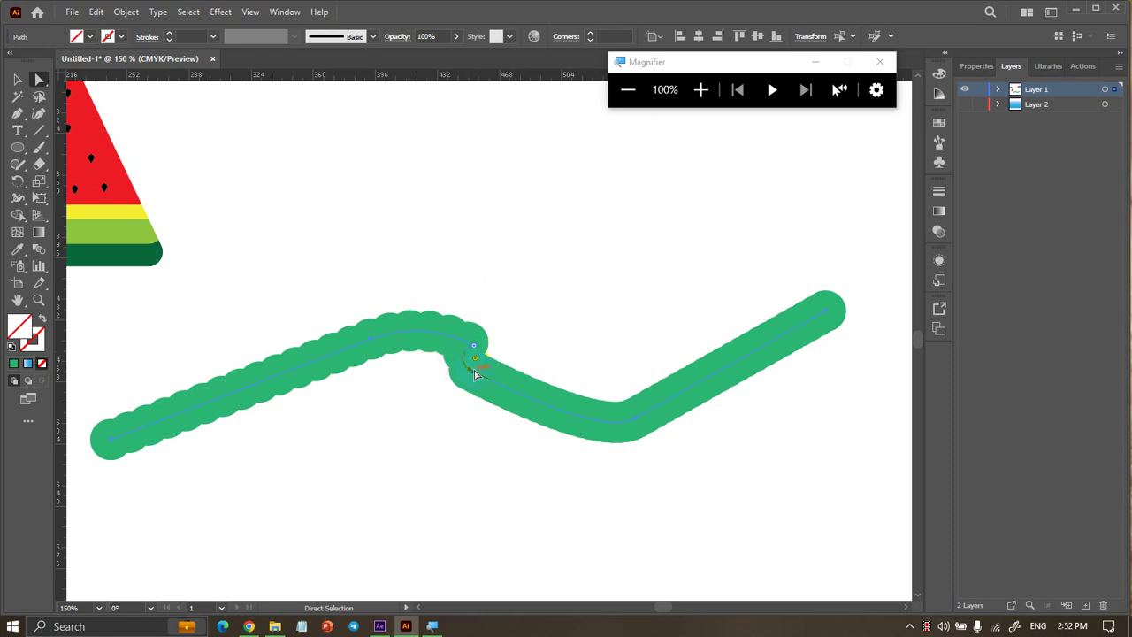
mouse_move(474, 371)
left_mouse_down()
mouse_move(495, 374)
mouse_move(495, 396)
mouse_move(482, 391)
mouse_move(498, 401)
left_mouse_up()
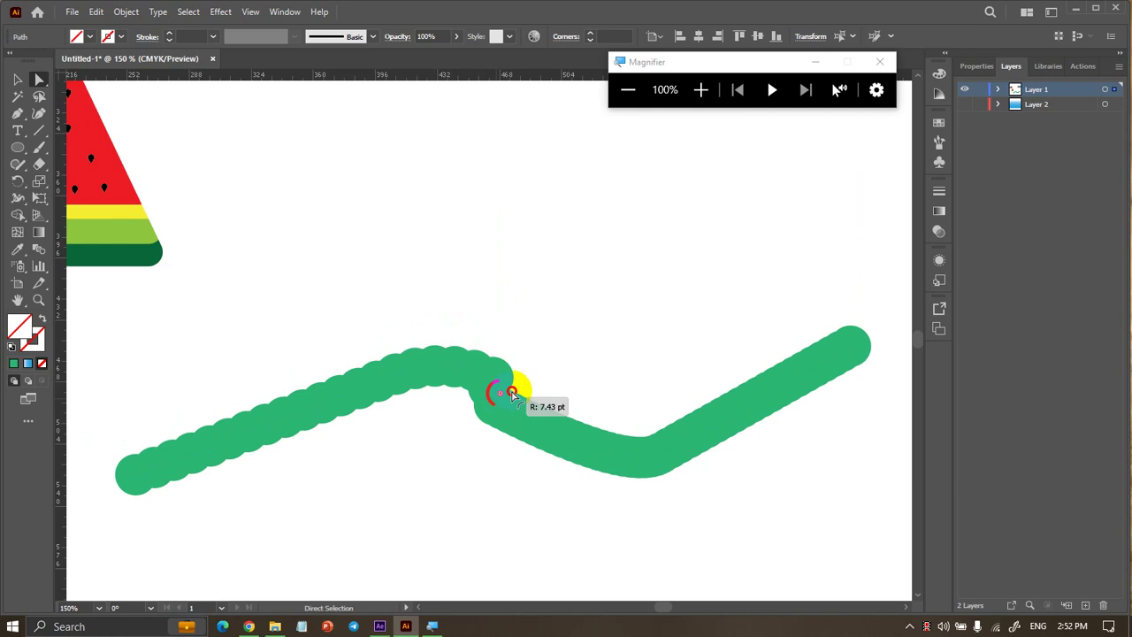
left_click(524, 416)
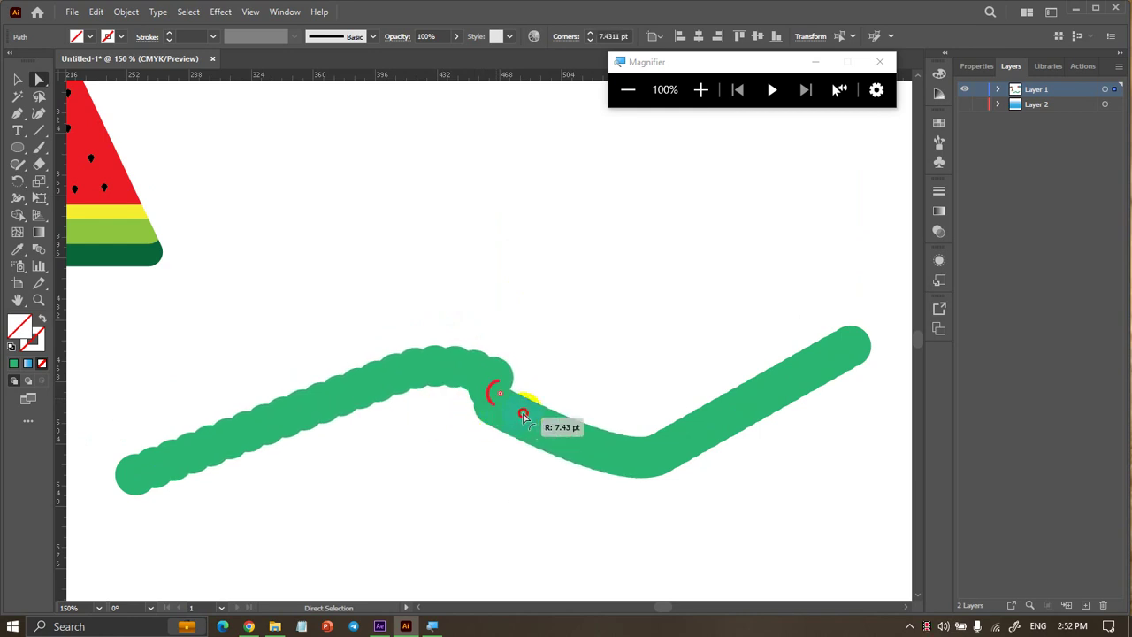
left_click_drag(524, 416, 425, 416)
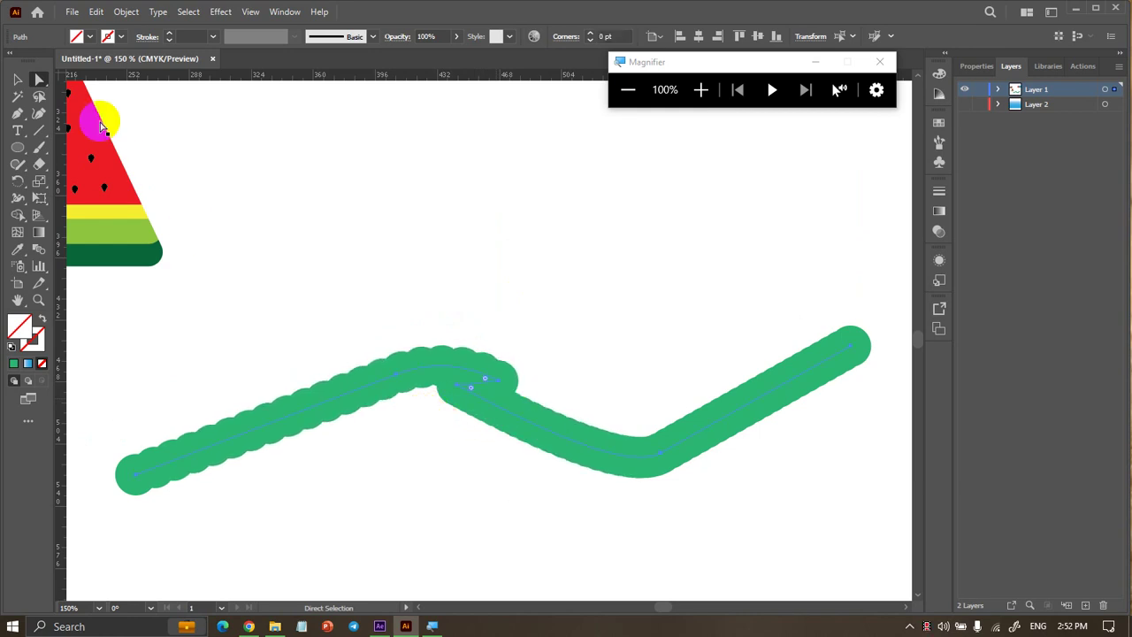
Zoom out and move the whole green path left and slightly down
left_click(18, 80)
left_click(215, 106)
key("ctrl+1")
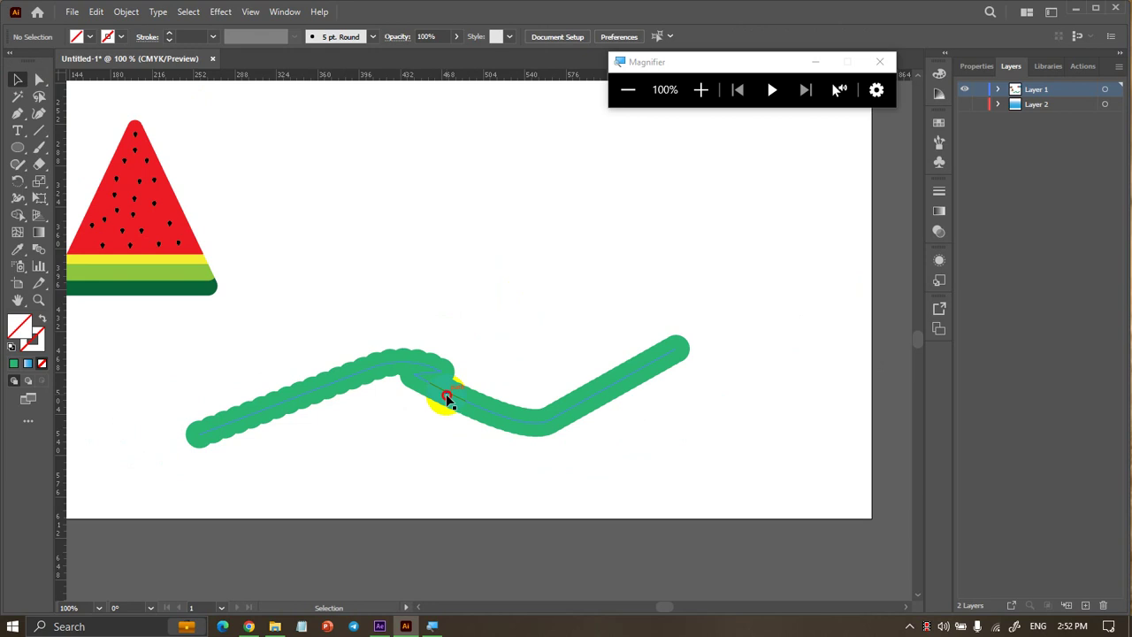
left_click_drag(448, 400, 395, 408)
left_click(358, 257)
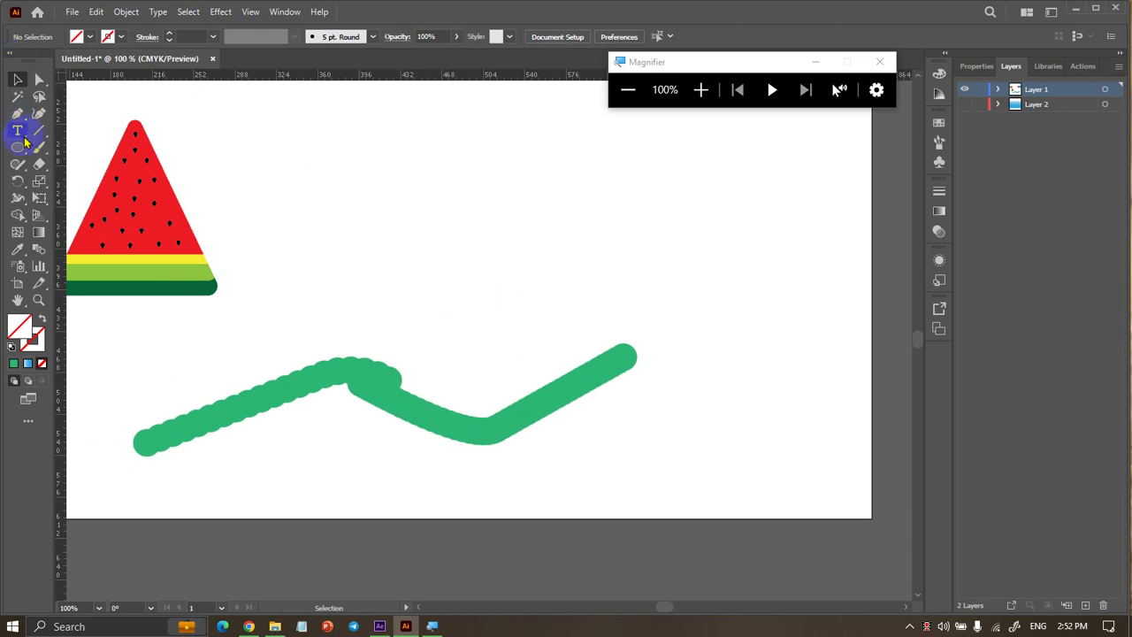
Draw a green-filled oval and place it on the stroke's right end
left_click_drag(593, 285, 637, 352)
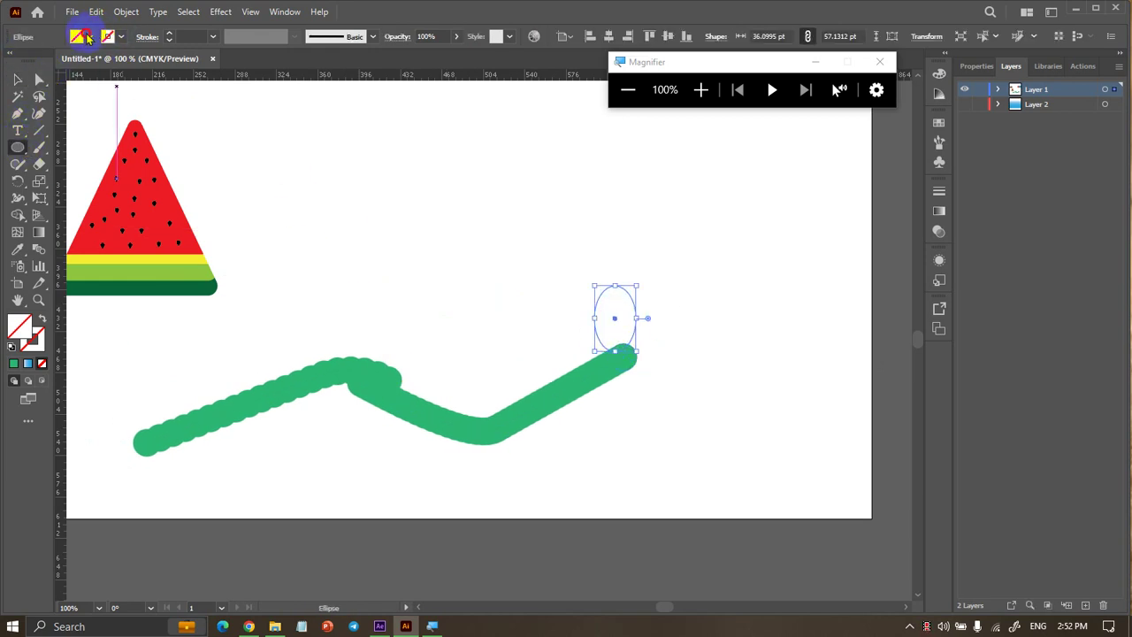
left_click(87, 37)
left_click(77, 72)
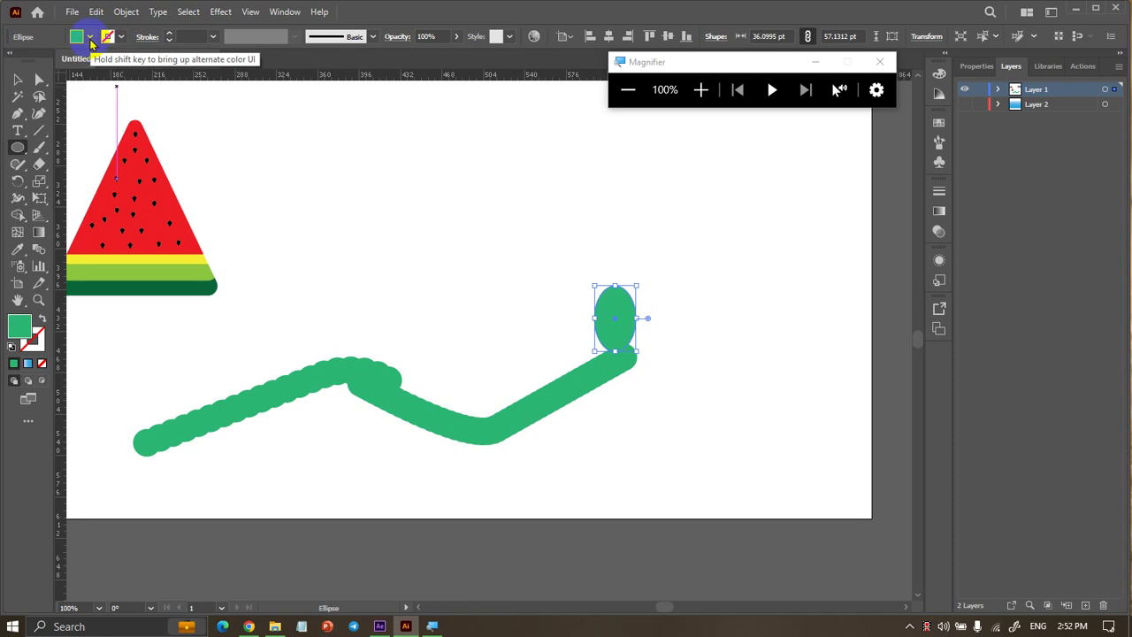
left_click(17, 80)
left_click(727, 278)
scroll(780, 283, "up", 1)
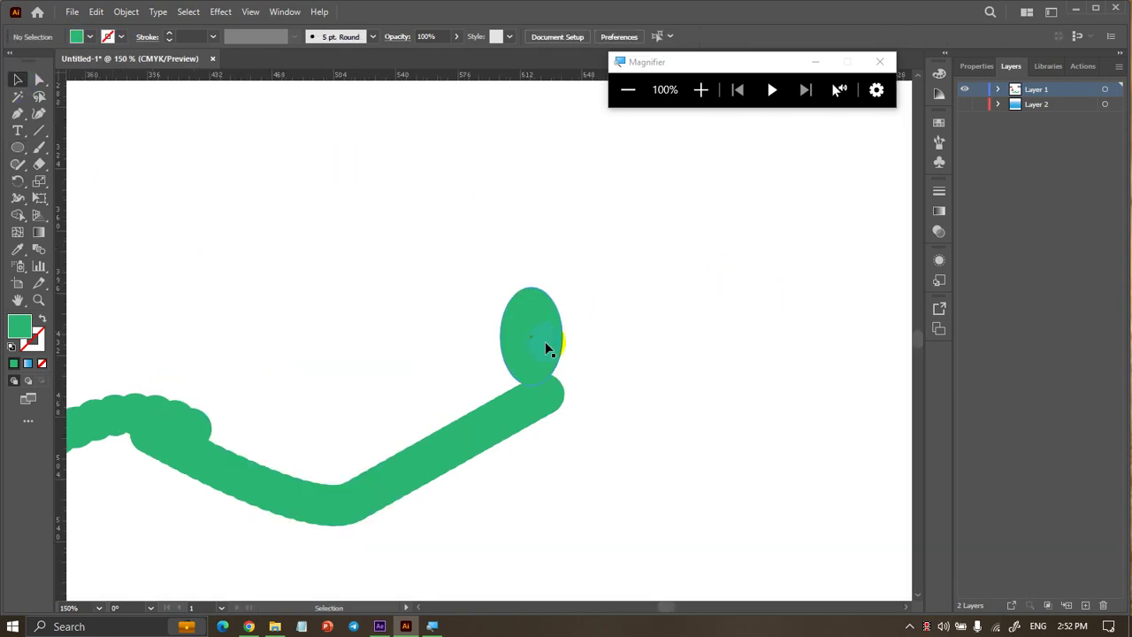
left_click_drag(546, 351, 550, 376)
scroll(690, 376, "down", 2)
scroll(691, 375, "up", 2)
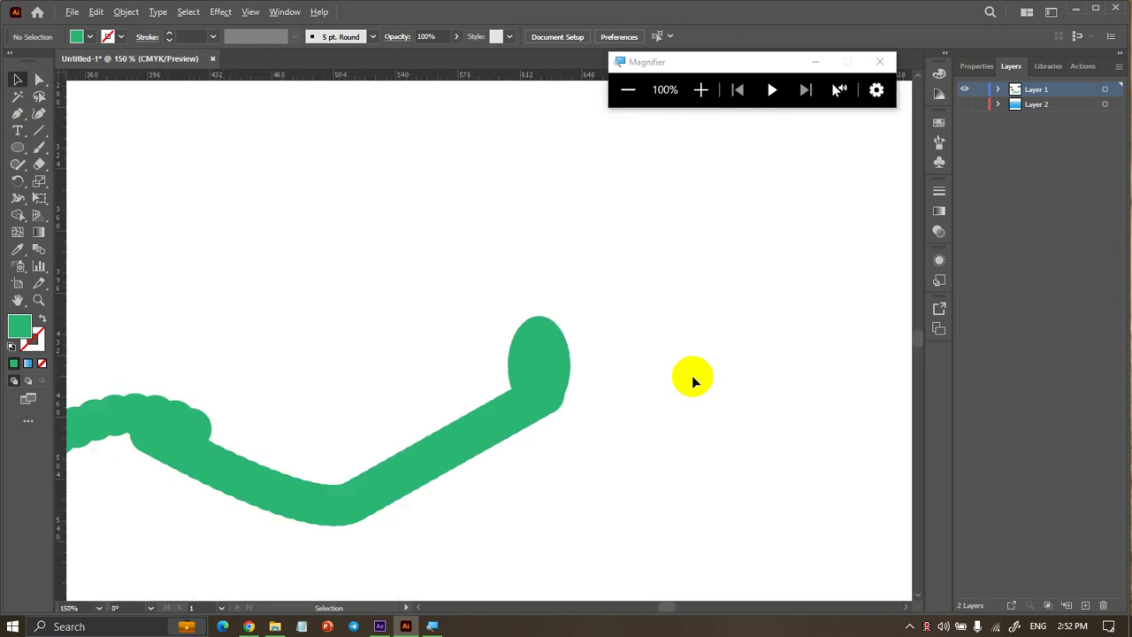
scroll(692, 376, "up", 1)
Draw a small narrow oval, tilt it diagonally, and place it beside the larger oval
left_click(22, 147)
left_click_drag(145, 163, 188, 262)
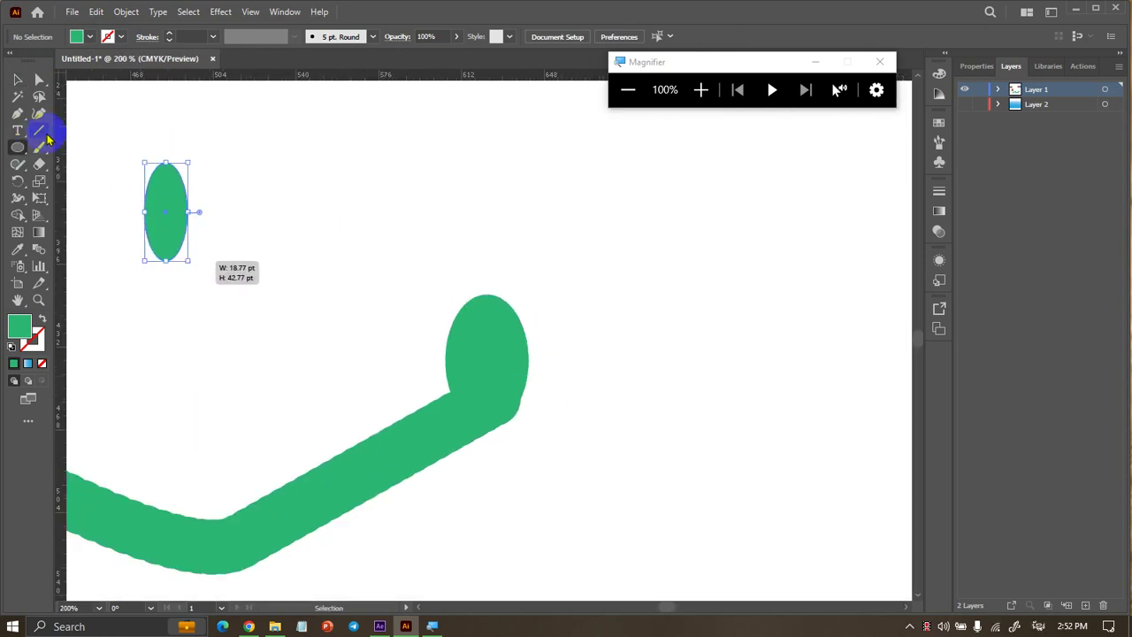
left_click(19, 81)
left_click_drag(190, 263, 148, 160)
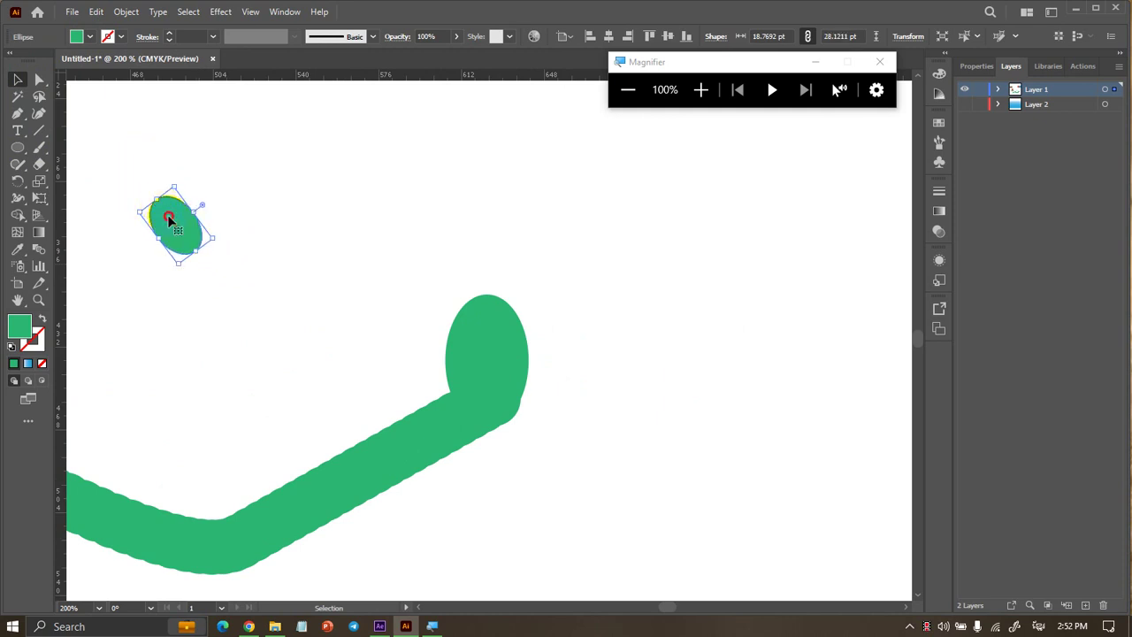
left_click_drag(167, 215, 418, 310)
left_click(347, 232)
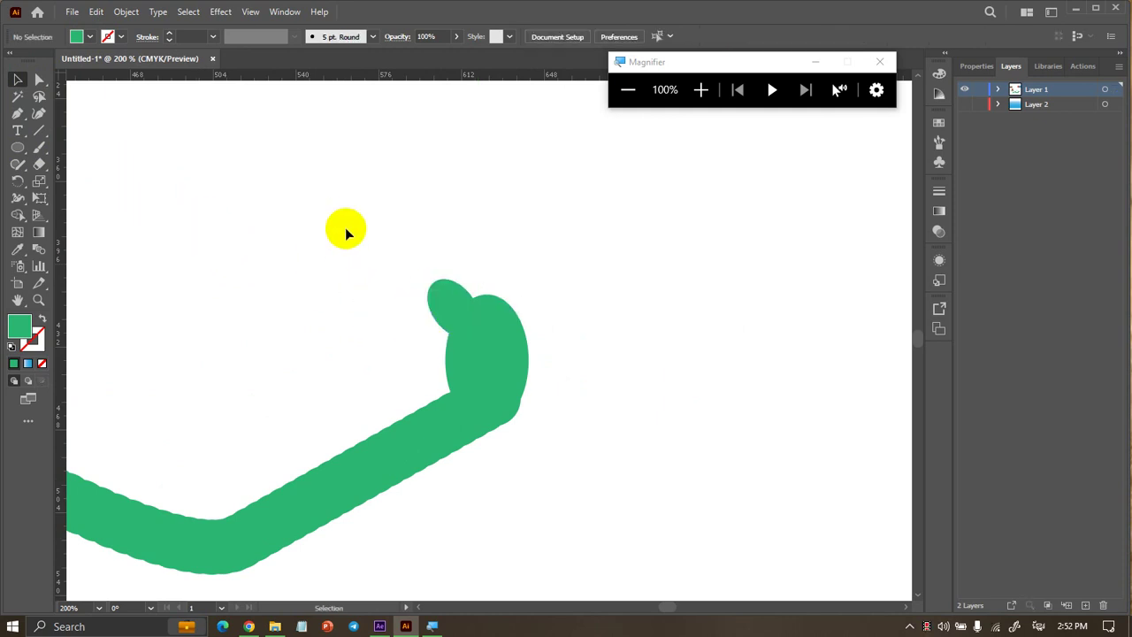
Reflect a vertical copy of the tilted ear and move it to the head's right side
right_click(461, 301)
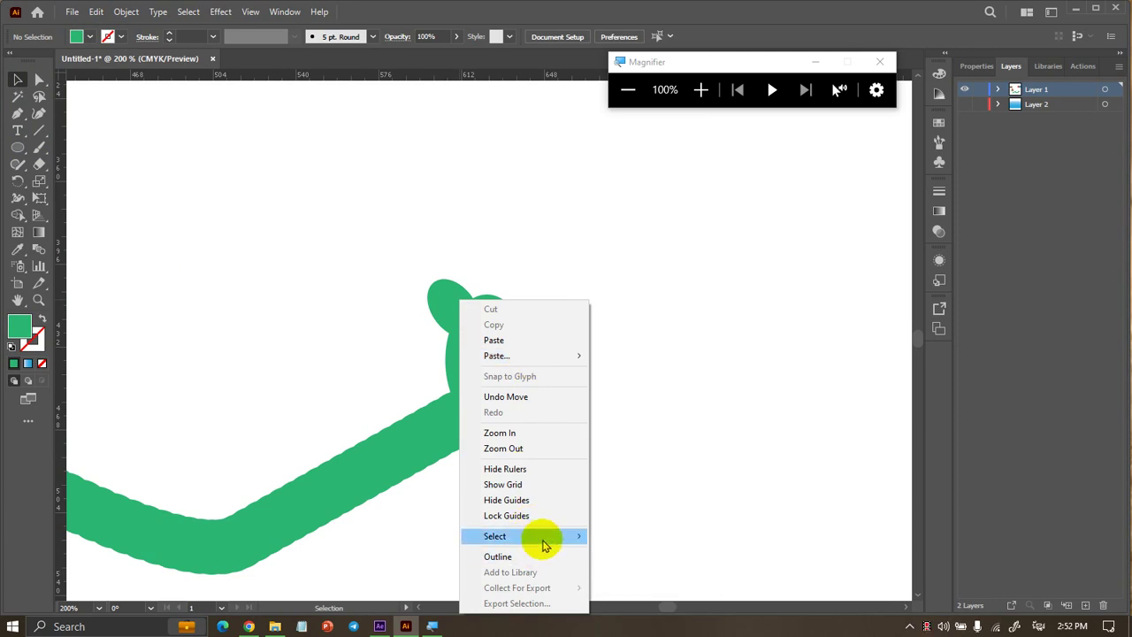
left_click(403, 314)
left_click(458, 300)
right_click(458, 300)
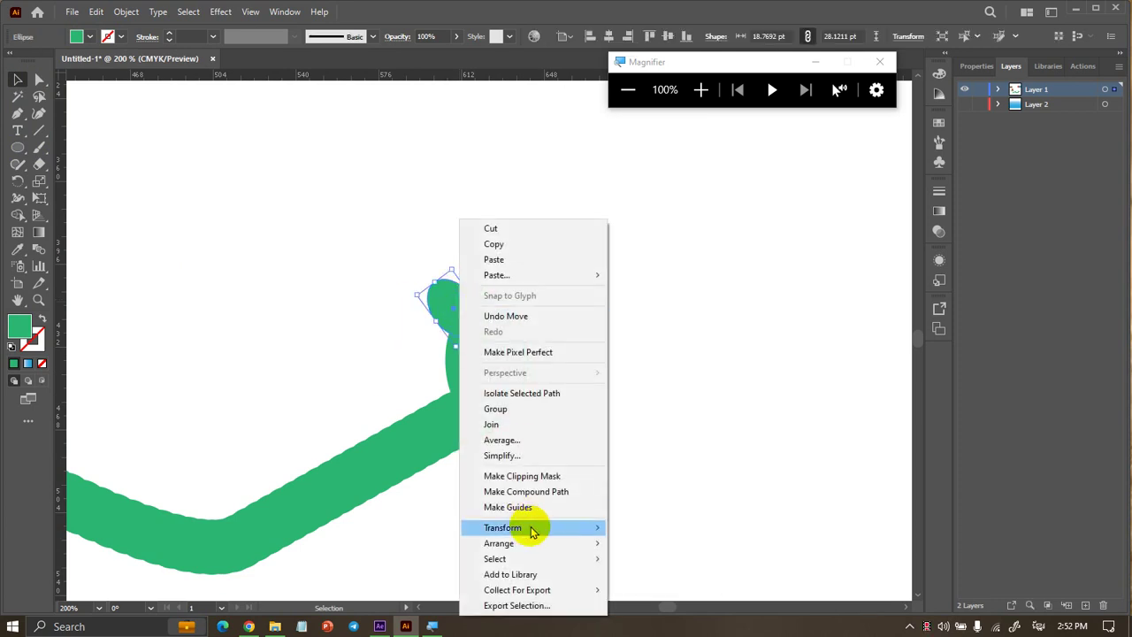
left_click(681, 454)
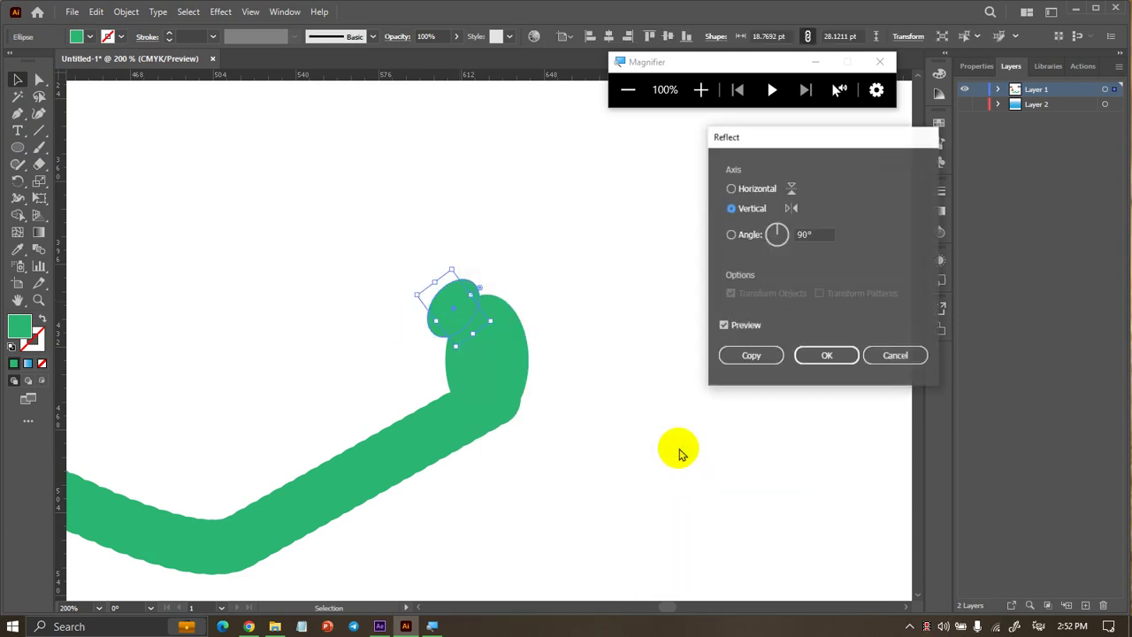
left_click(743, 356)
mouse_move(483, 311)
left_mouse_down()
mouse_move(534, 322)
mouse_move(538, 301)
left_mouse_up()
left_click(688, 351)
key("ctrl+minus")
key("ctrl+plus")
scroll(460, 359, "up", 3)
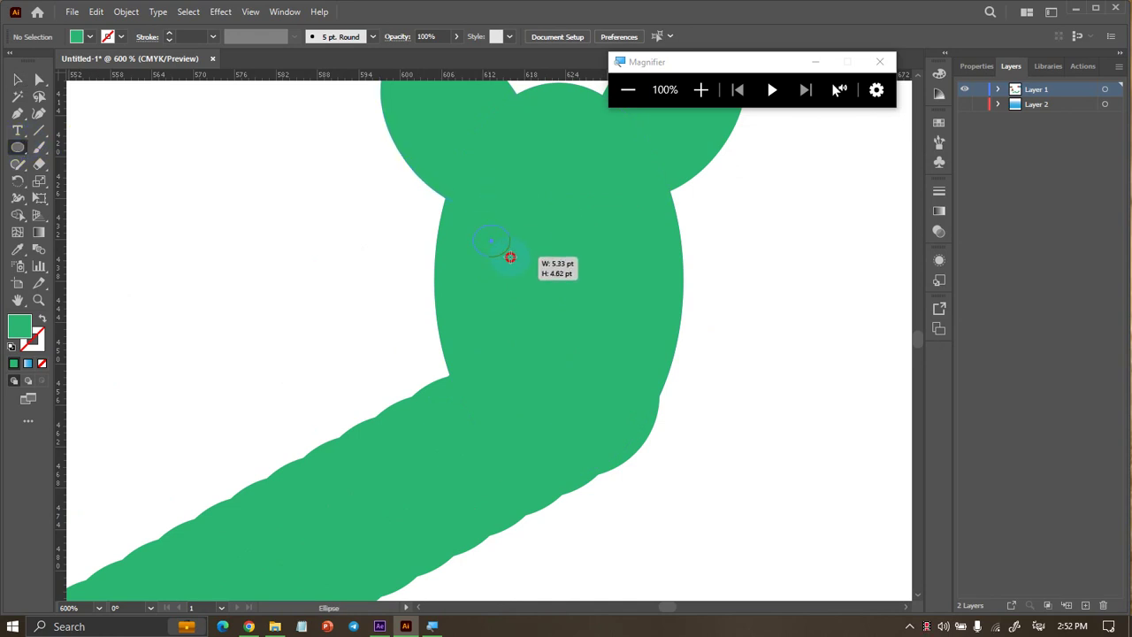
Draw a small black oval eye on the worm's head
left_click_drag(510, 257, 510, 256)
left_click(89, 37)
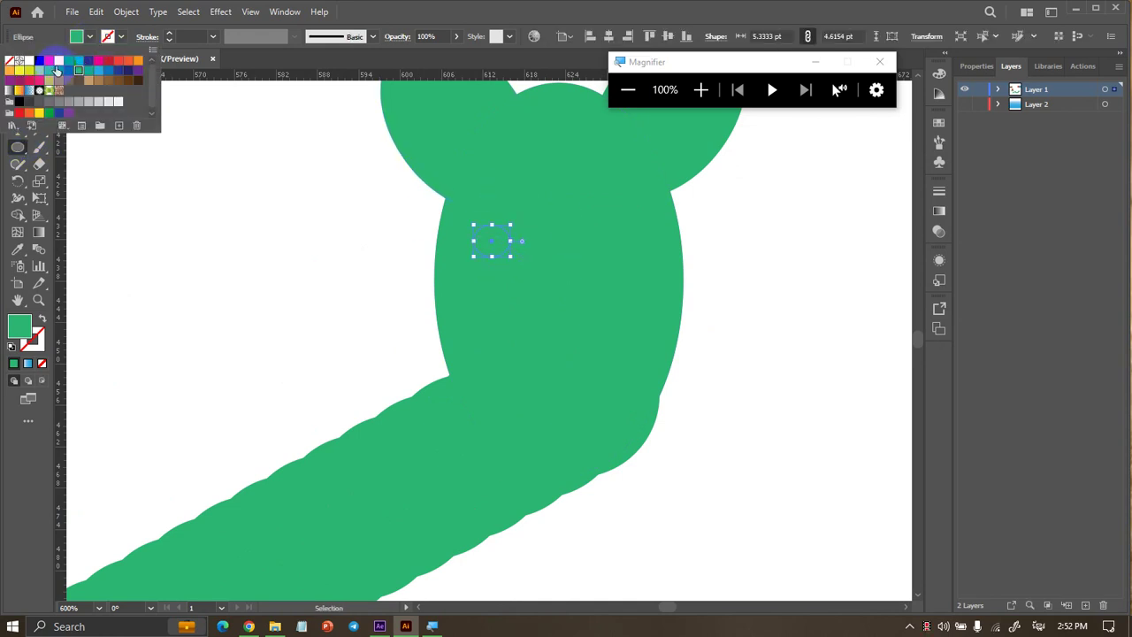
left_click(39, 61)
left_click(78, 36)
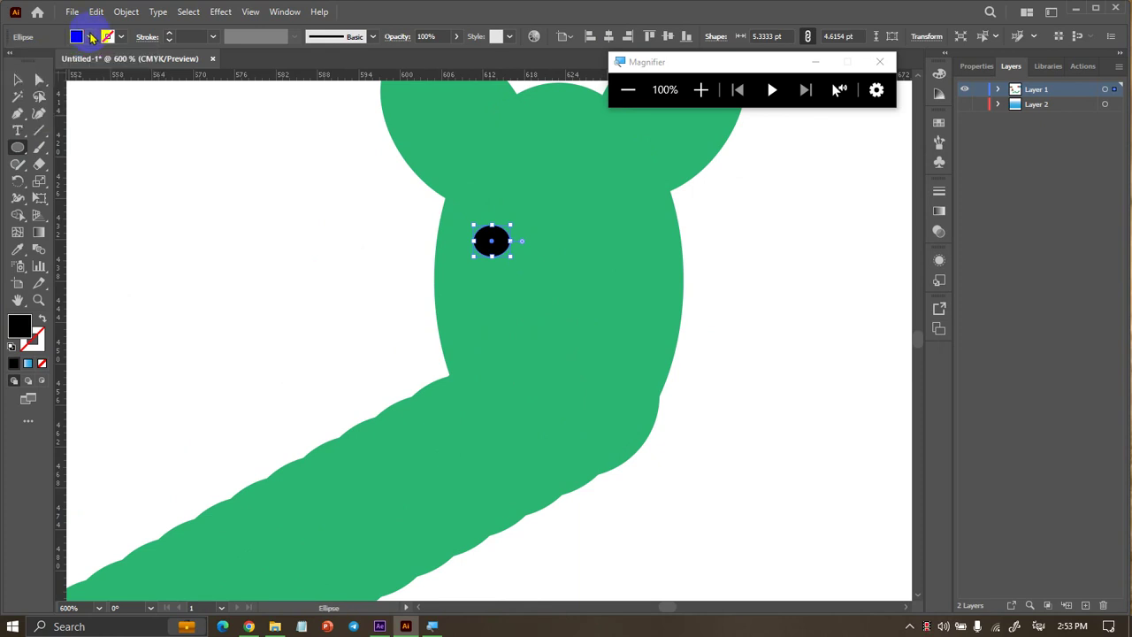
left_click(16, 81)
scroll(501, 253, "up", 5)
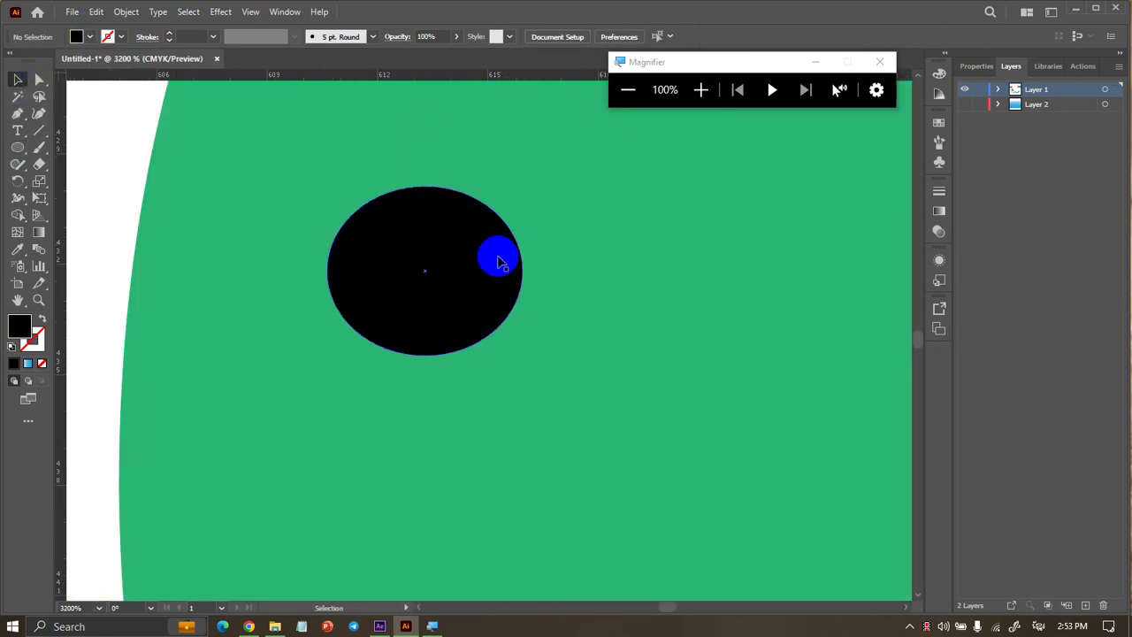
Duplicate the eye, shrink the copy, and fill it white inside the black oval
left_click_drag(498, 261, 514, 264)
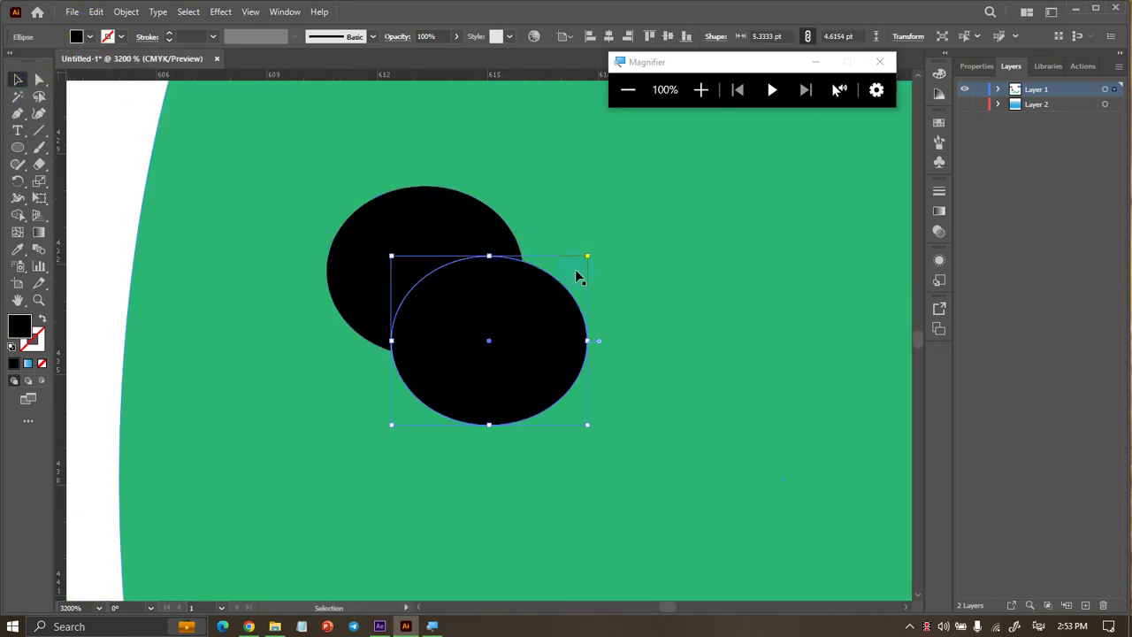
left_click_drag(587, 256, 547, 293, "alt")
left_click_drag(515, 331, 465, 273)
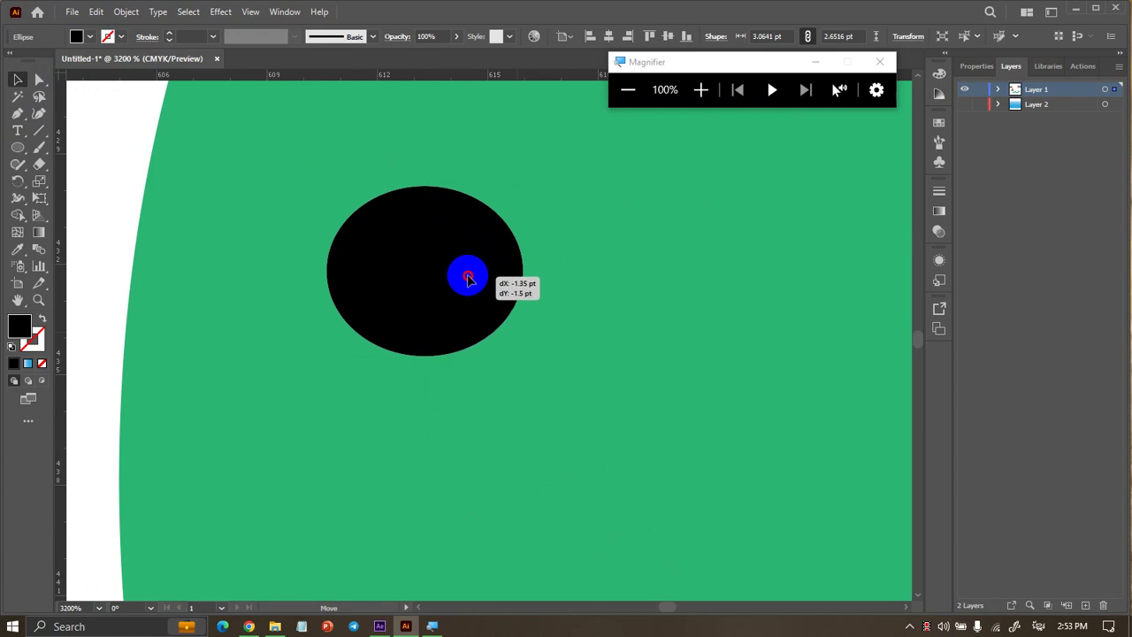
left_click(79, 38)
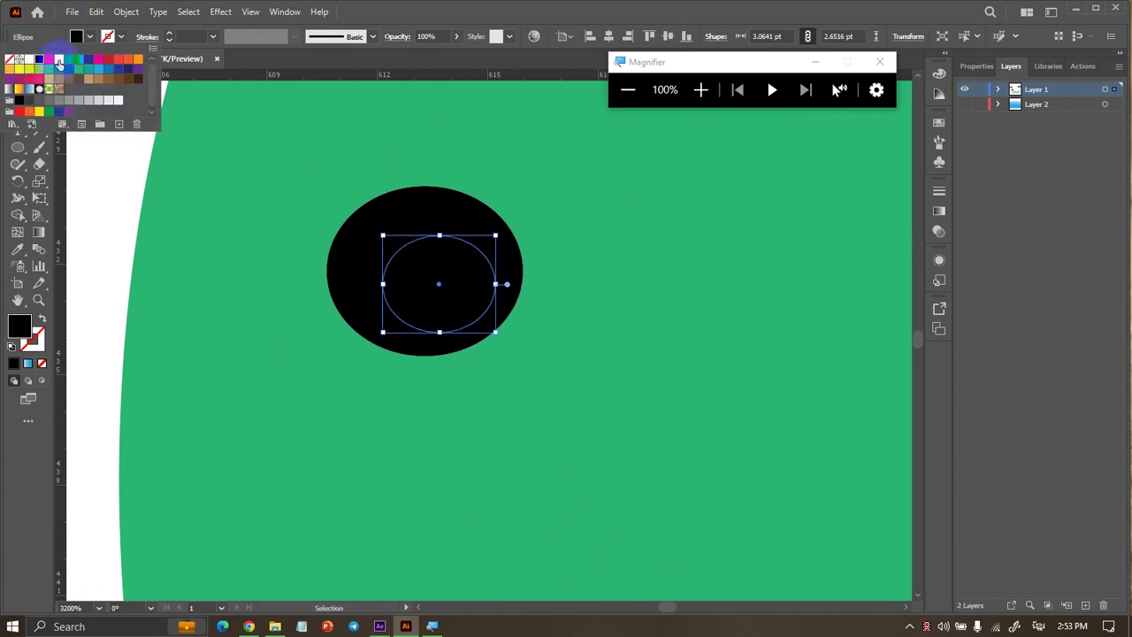
left_click(29, 60)
left_click(93, 162)
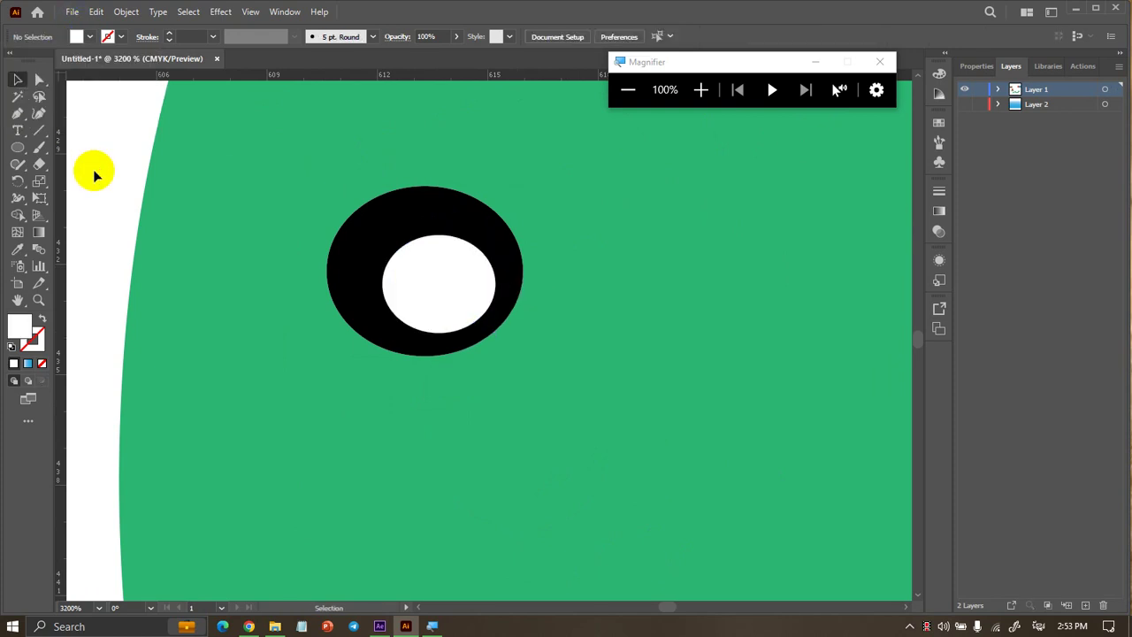
scroll(93, 169, "up", 1, "alt")
scroll(93, 169, "down", 2, "alt")
Copy the finished eye to the face's right side
left_click(245, 192)
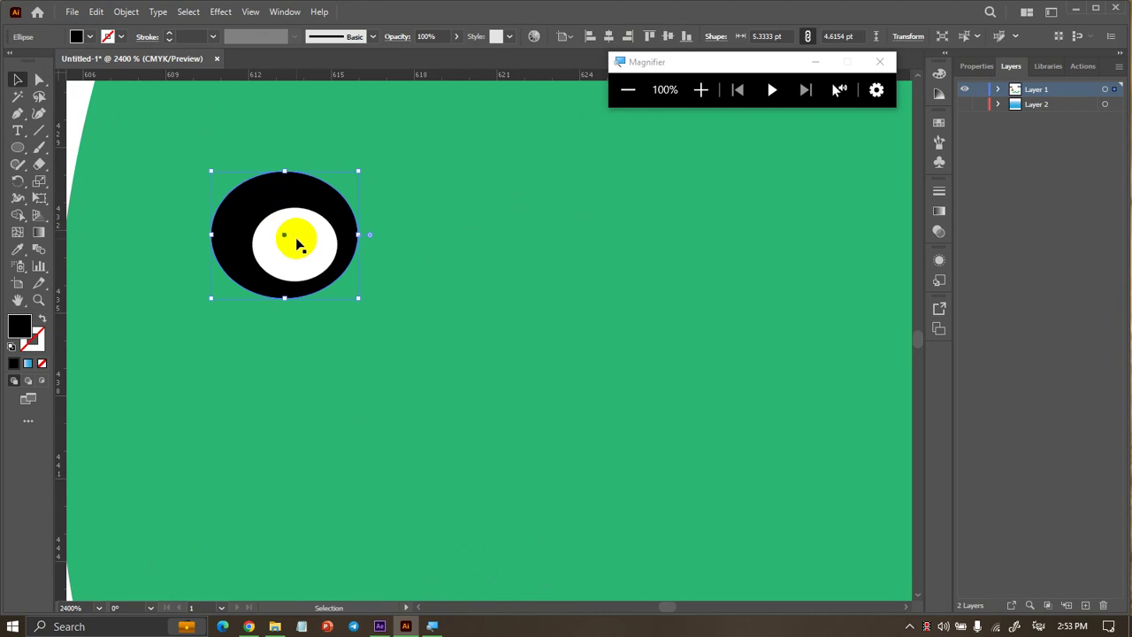
scroll(305, 244, "down", 1, "alt")
scroll(306, 244, "down", 1, "alt")
left_click_drag(301, 237, 544, 237)
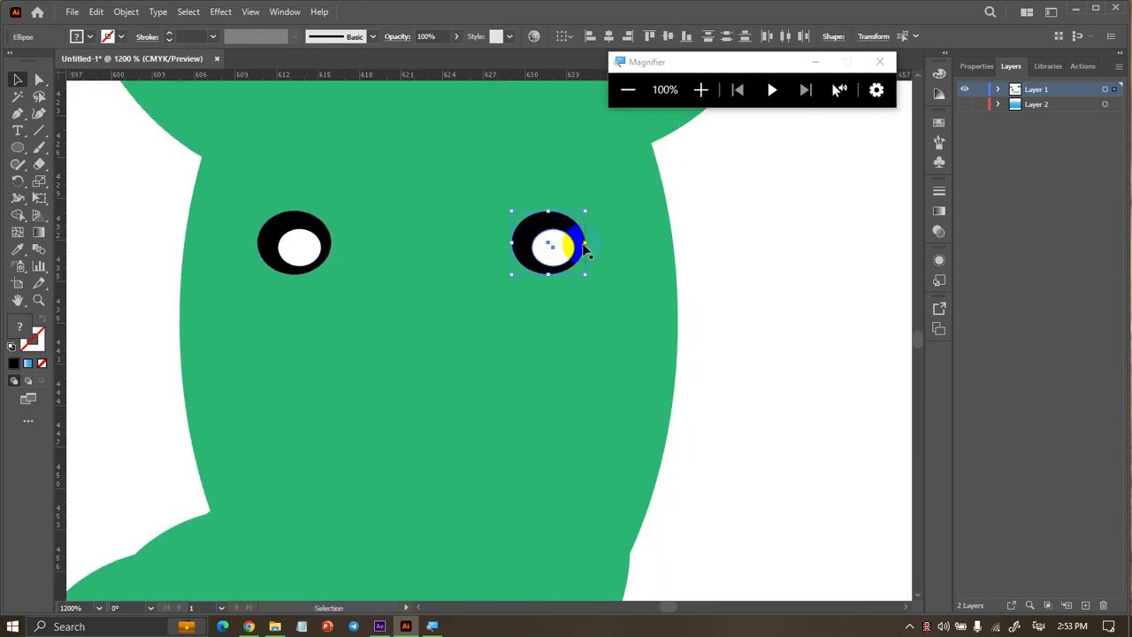
scroll(619, 261, "down", 2, "alt")
left_click(756, 275)
scroll(748, 274, "up", 1, "alt")
scroll(419, 277, "up", 1, "alt")
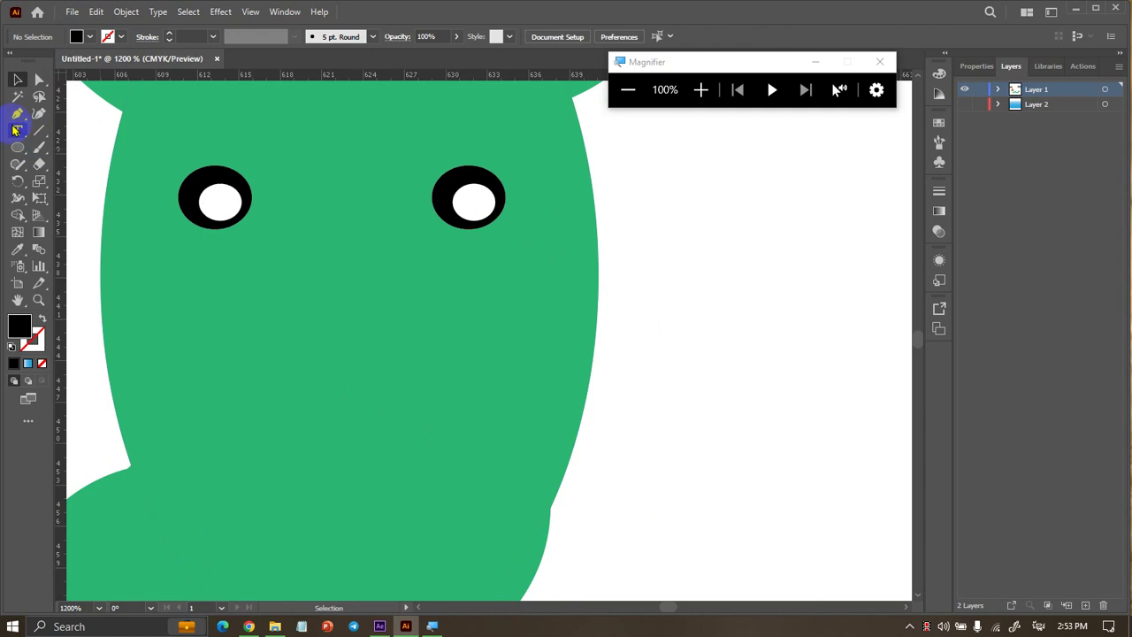
Draw a tall black oval nose between the eyes and shorten it from the bottom
left_click_drag(341, 246, 386, 426)
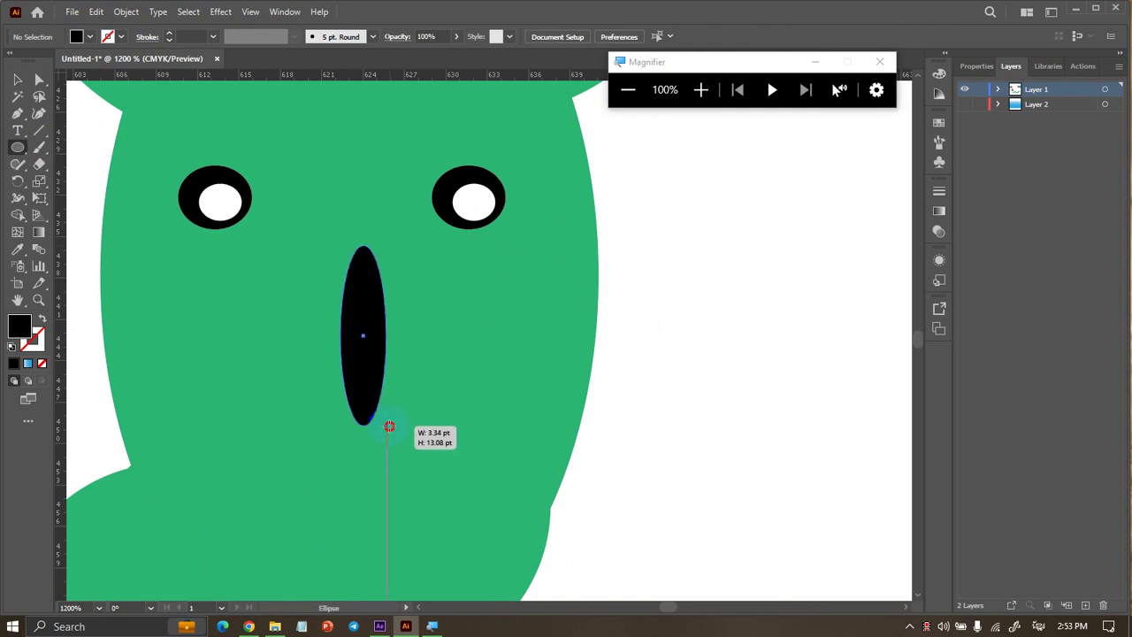
left_click(342, 348)
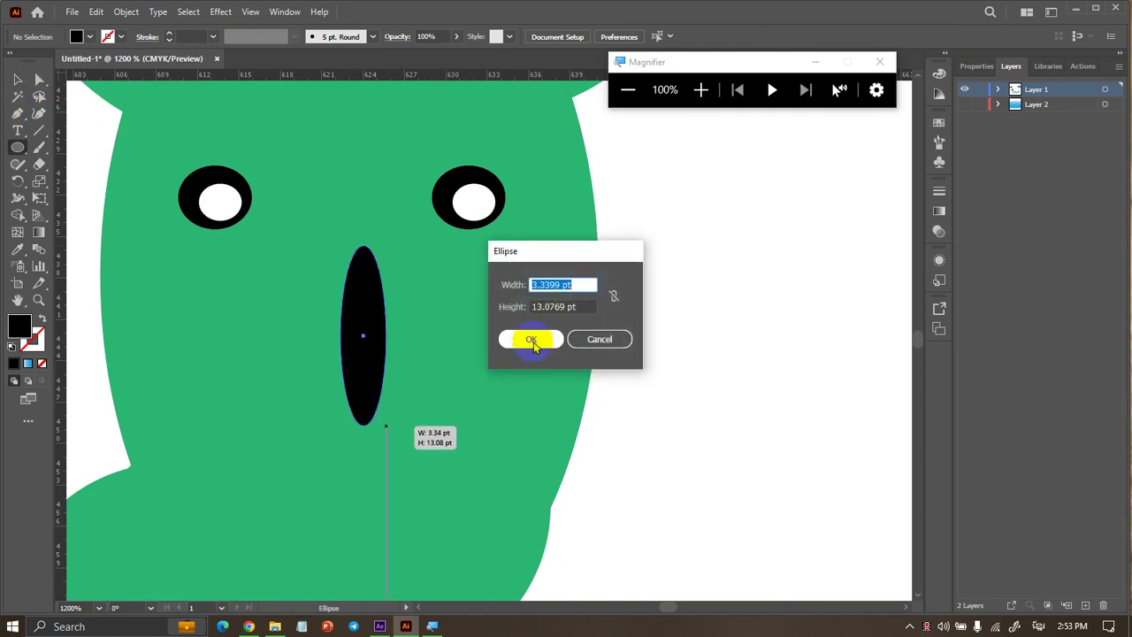
left_click(533, 342)
left_click(16, 81)
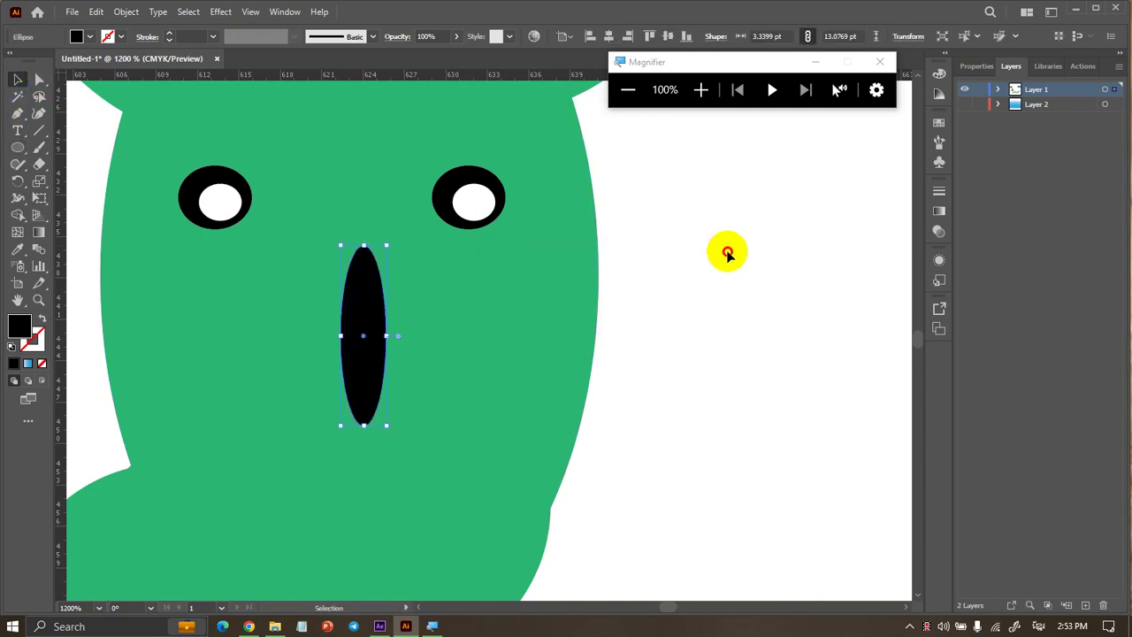
left_click(728, 250)
left_click_drag(379, 327, 364, 306)
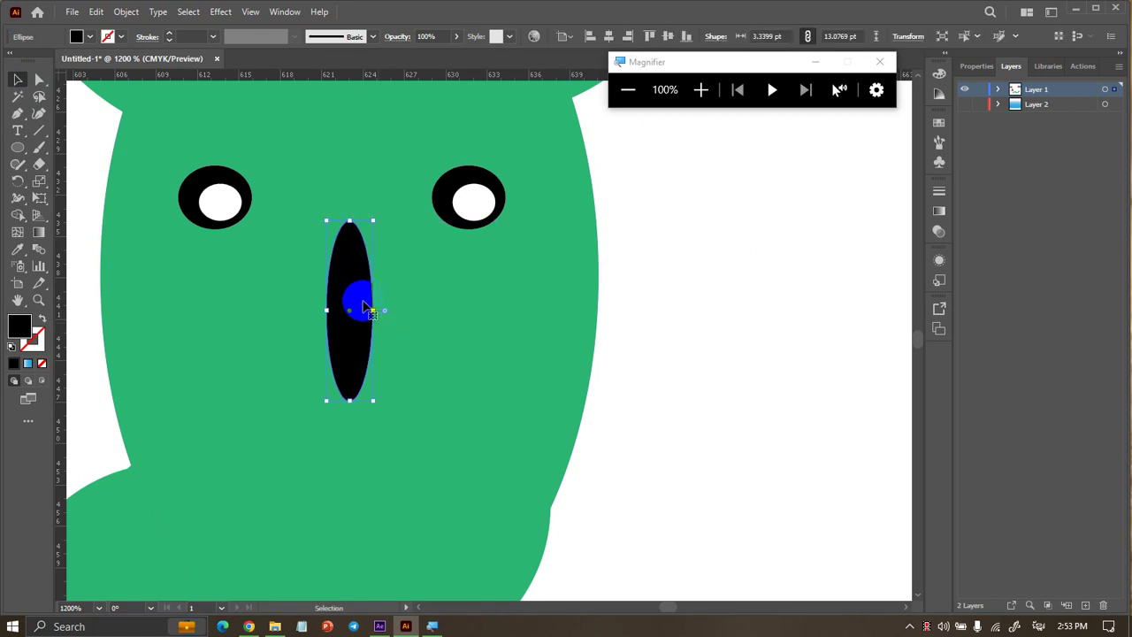
left_click_drag(354, 403, 354, 358)
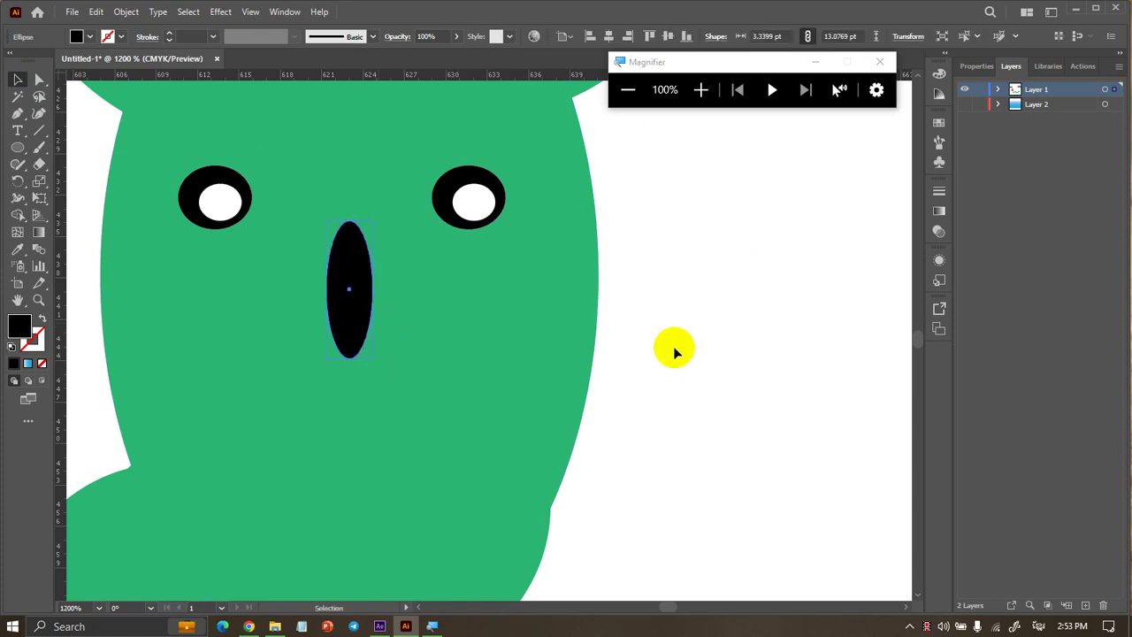
left_click(719, 353)
scroll(719, 353, "down", 1)
Draw a wide oval below the nose and bend it into a smile with the Curvature tool
left_click(39, 164)
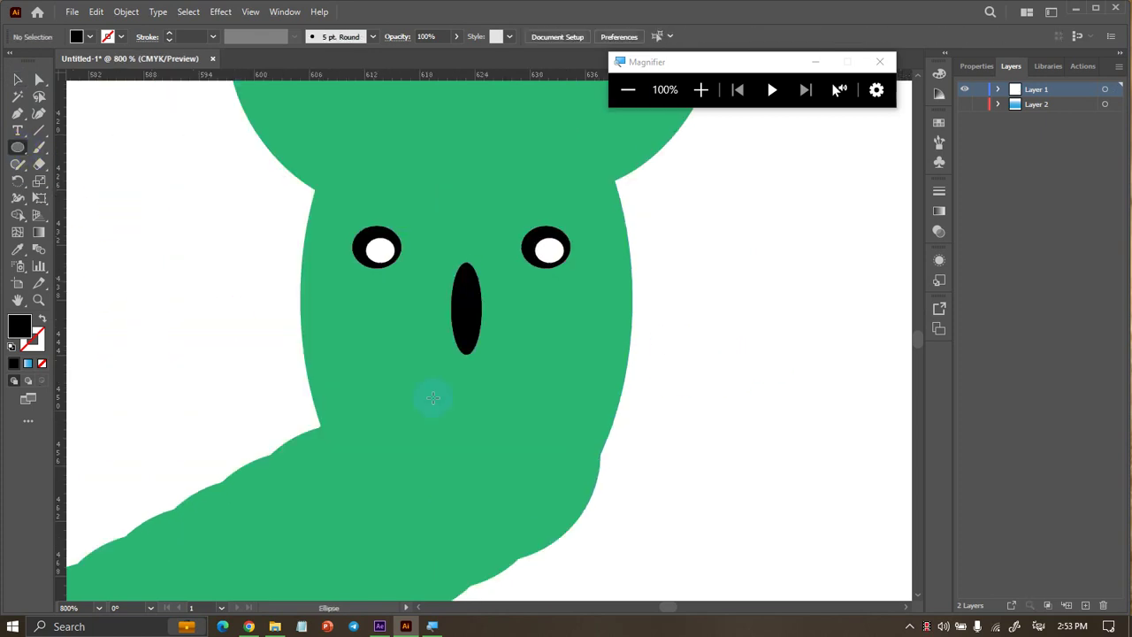
left_click_drag(382, 390, 558, 452)
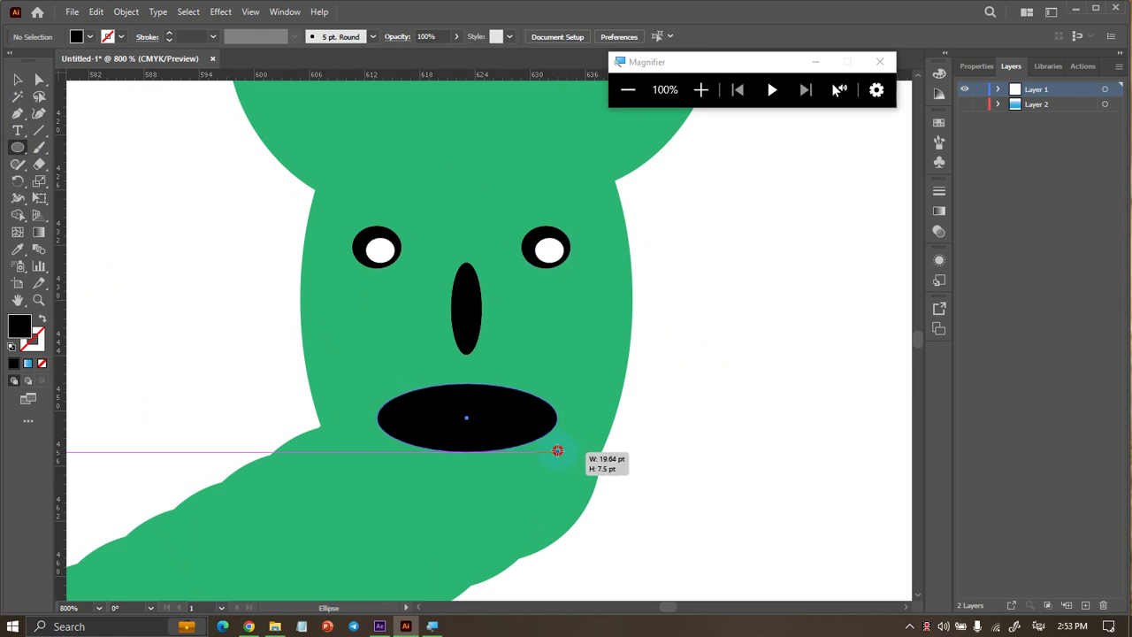
left_click(18, 81)
left_click(39, 82)
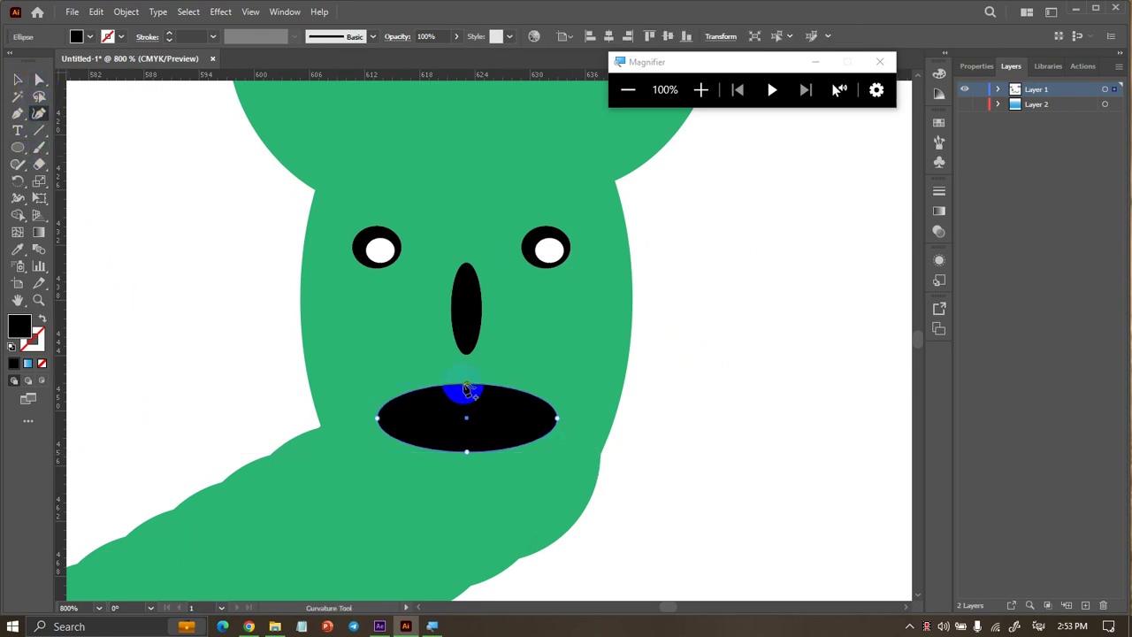
left_click_drag(469, 389, 467, 435)
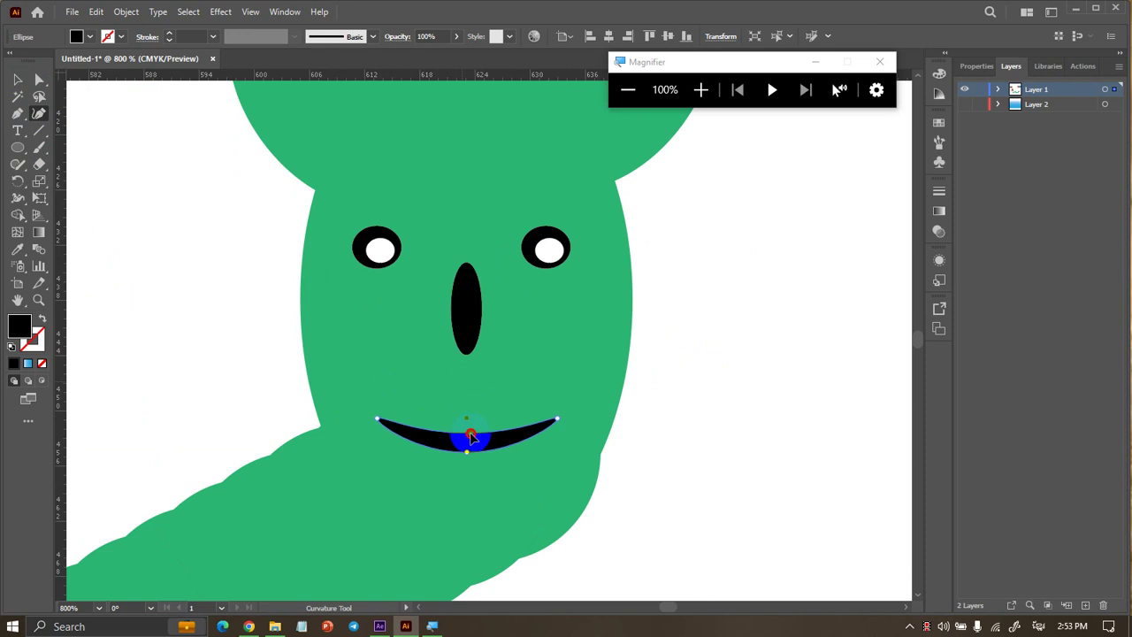
left_click_drag(360, 370, 358, 342)
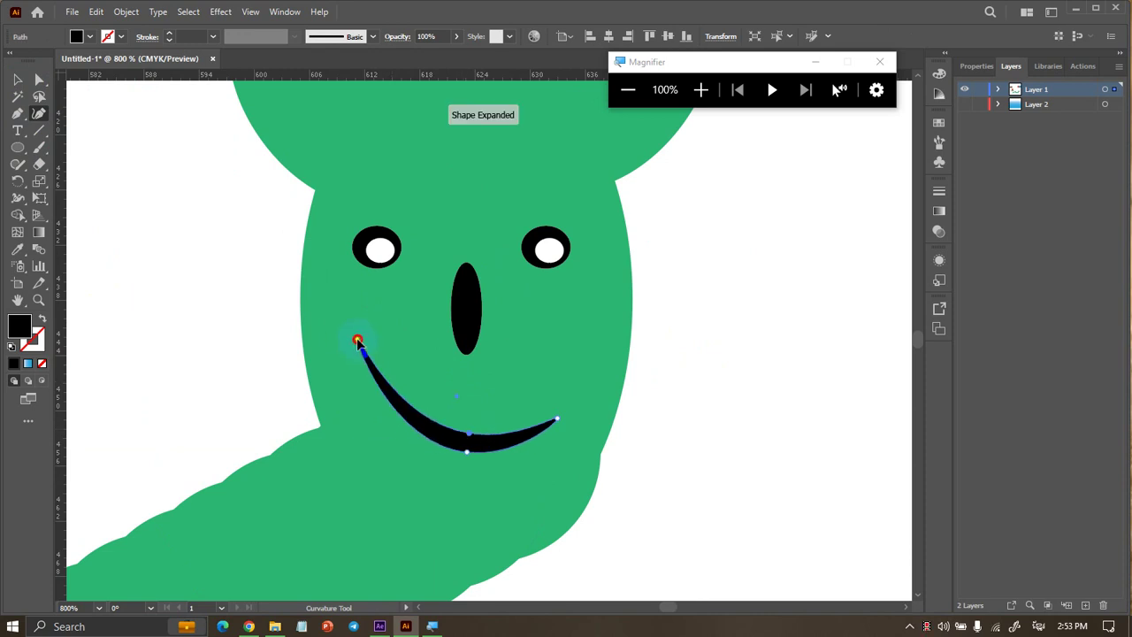
left_click(17, 80)
Deselect the worm and nudge the red-to-blue blended 3 artwork left and up
left_click(119, 126)
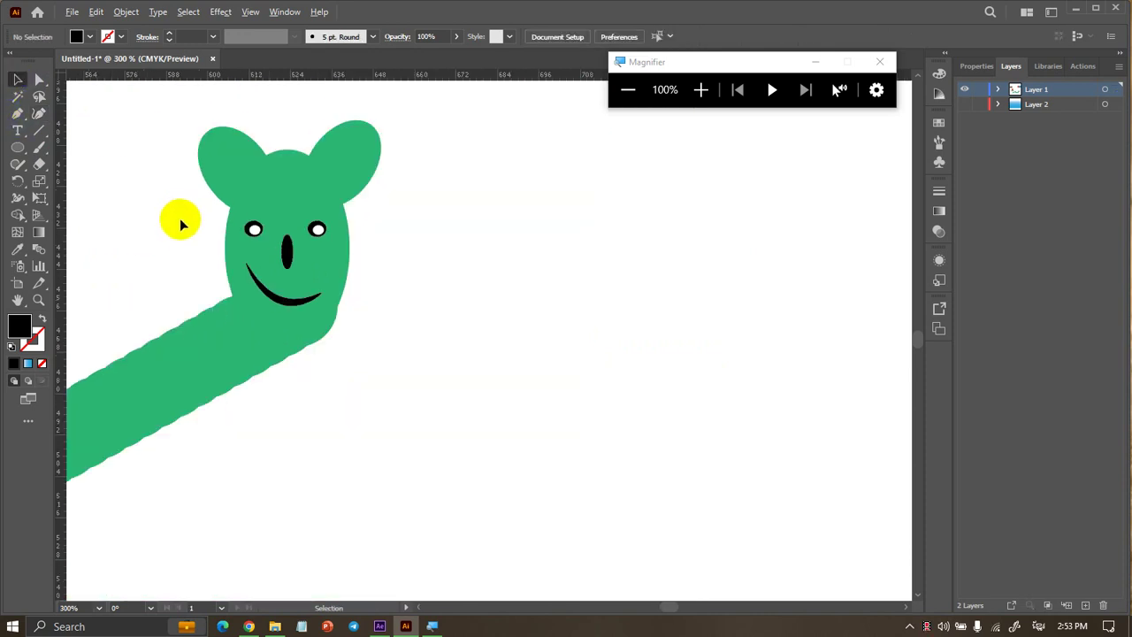
scroll(179, 217, "down", 2)
scroll(651, 326, "down", 3)
scroll(711, 377, "down", 1)
scroll(476, 389, "down", 1)
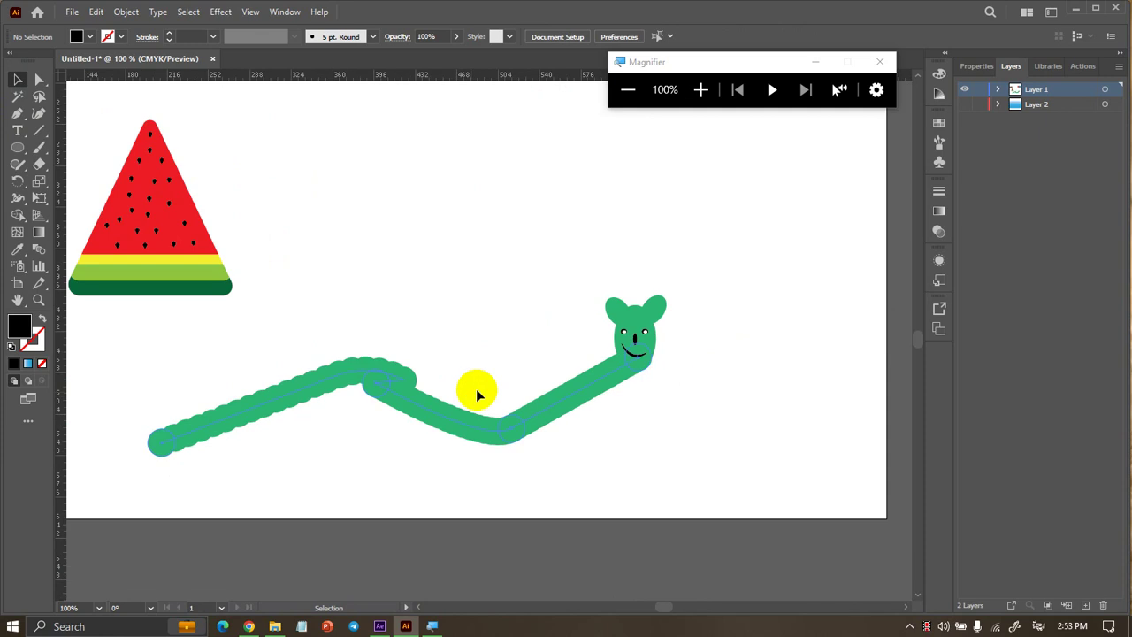
scroll(451, 405, "up", 1)
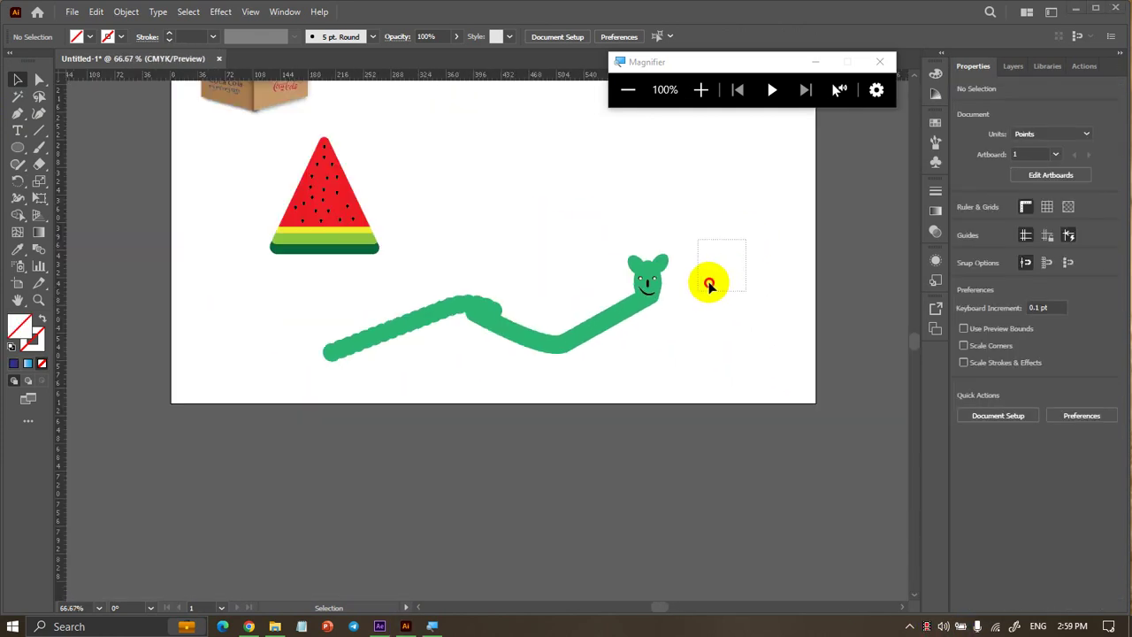
scroll(408, 442, "up", 3)
left_click(620, 284)
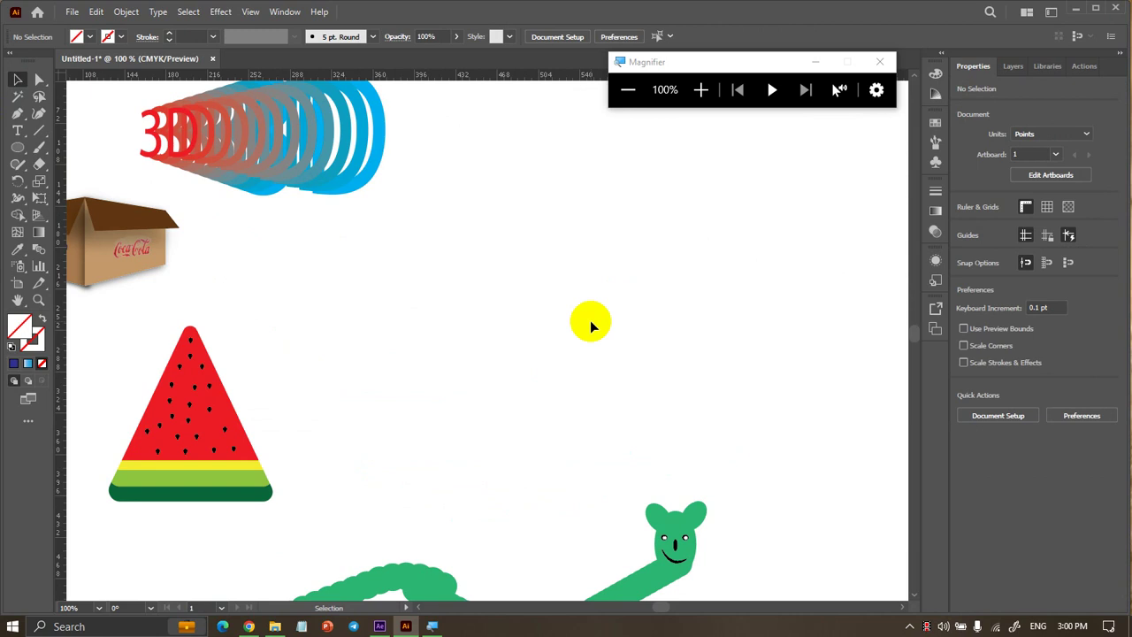
scroll(590, 327, "up", 1)
scroll(587, 324, "up", 2)
scroll(486, 278, "down", 2)
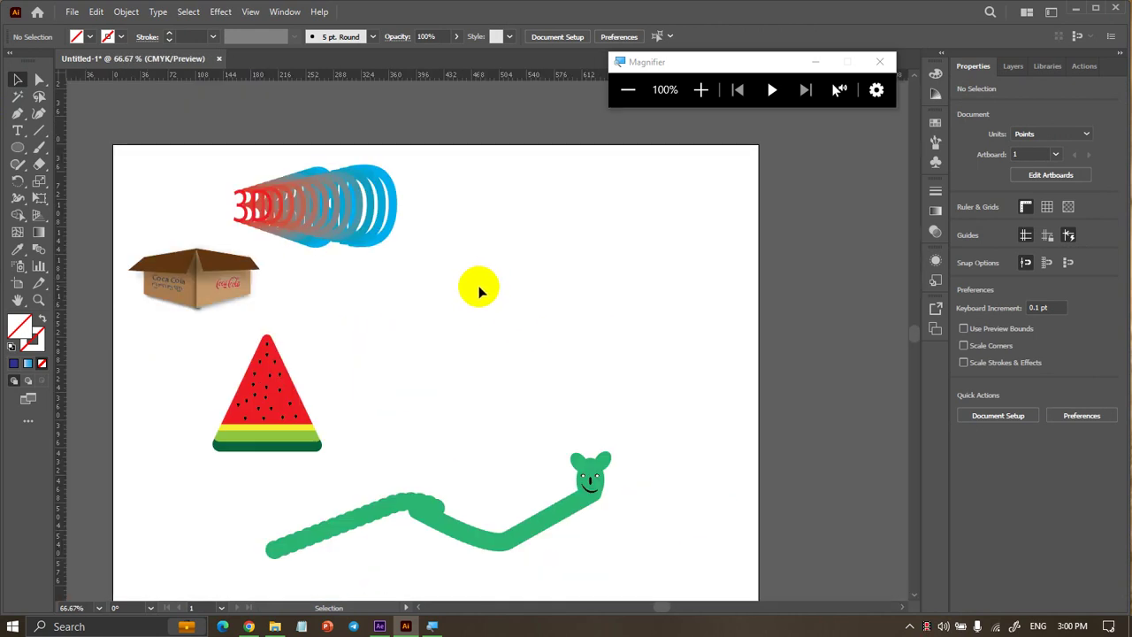
left_click_drag(349, 206, 307, 191)
left_click(480, 239)
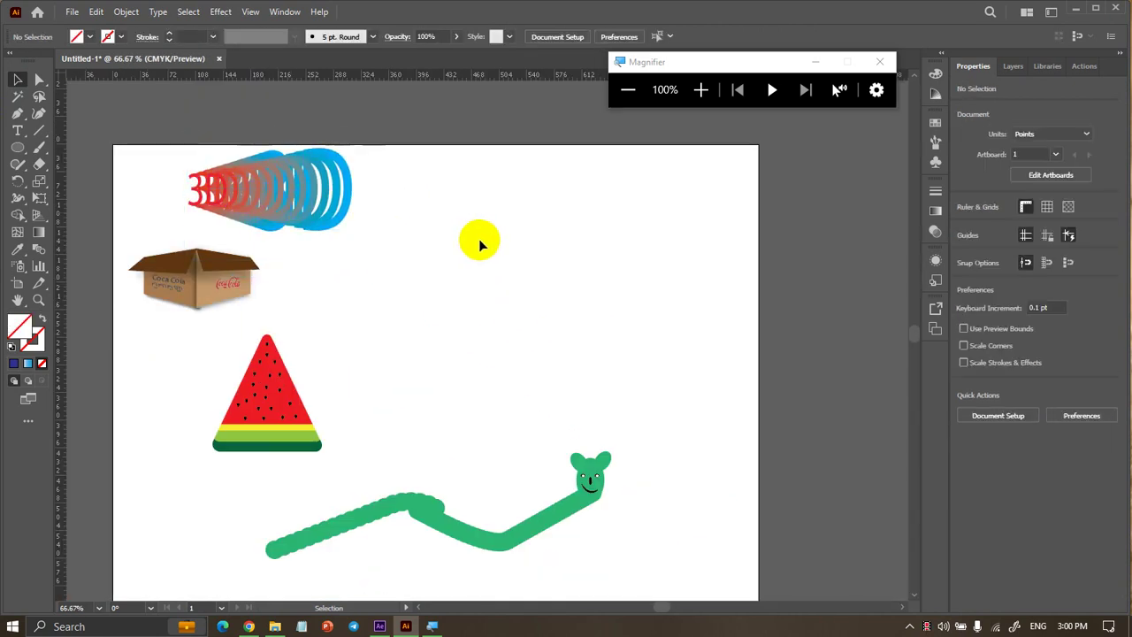
scroll(480, 245, "up", 1)
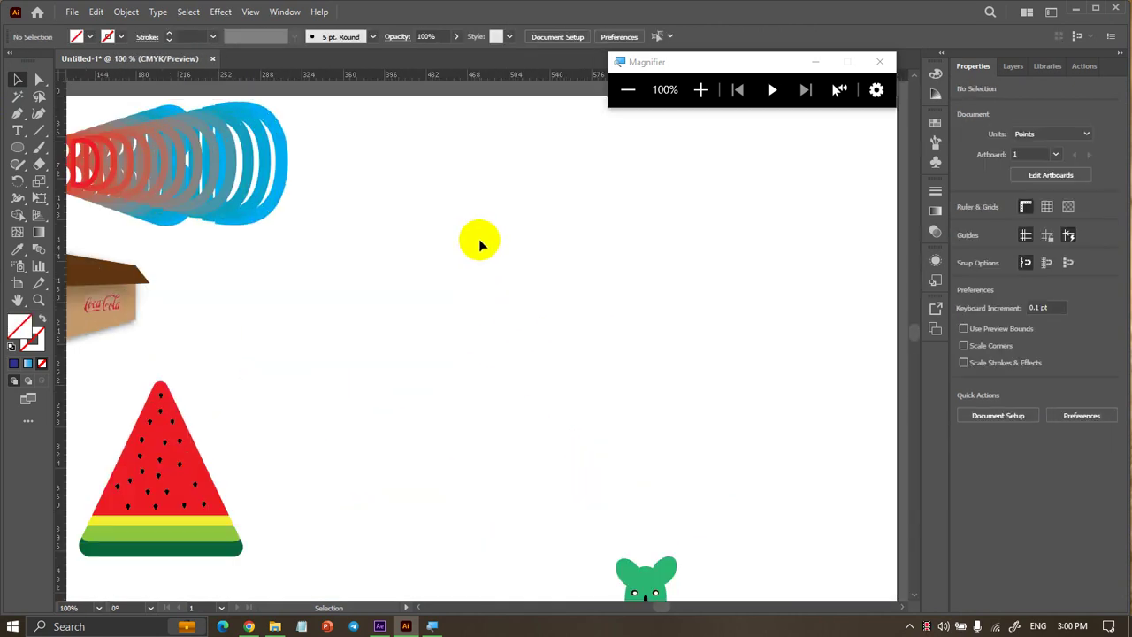
Fill a circle with the orange-yellow gradient swatch
left_click(19, 149)
scroll(442, 213, "up", 1)
left_click(90, 36)
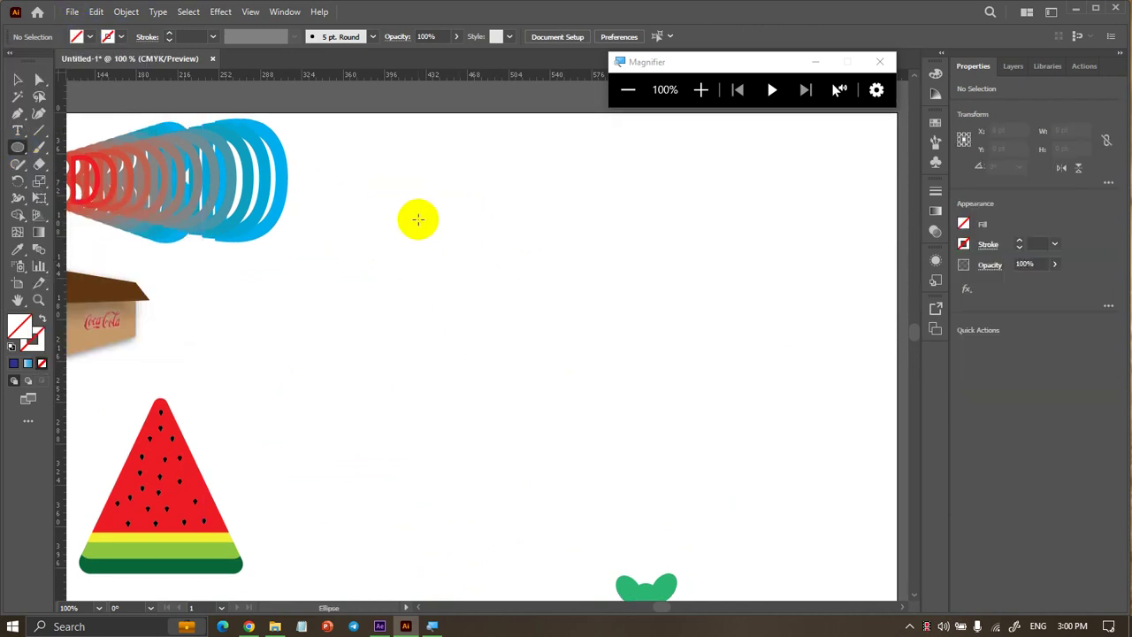
mouse_move(387, 204)
left_mouse_down()
mouse_move(444, 260)
mouse_move(434, 240)
mouse_move(448, 261)
mouse_move(448, 246)
left_mouse_up()
key("ctrl+z")
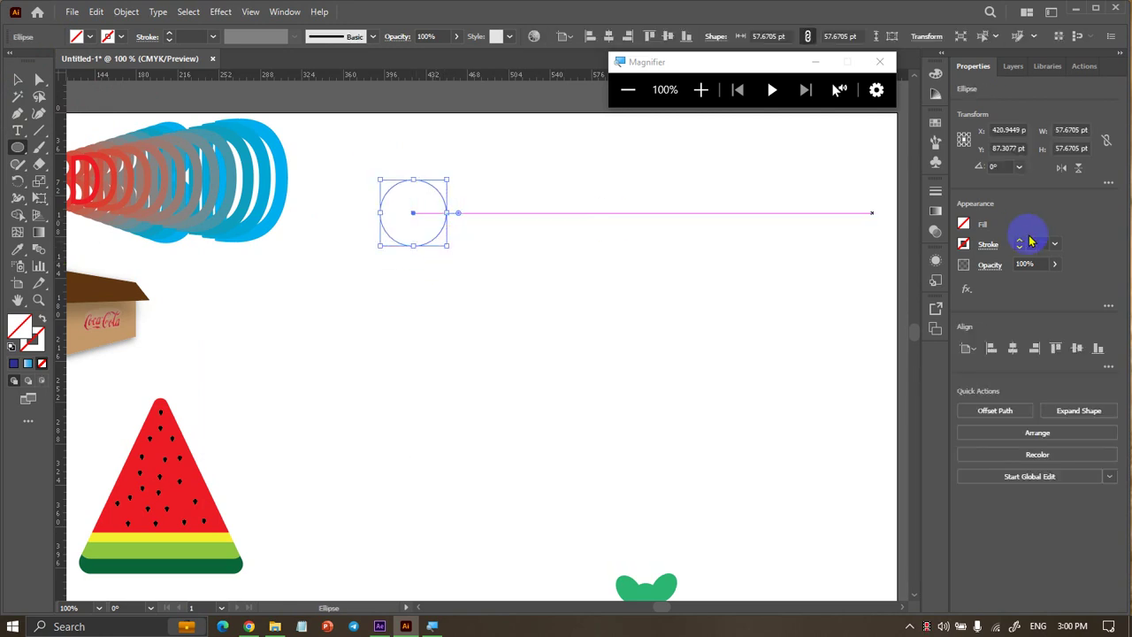
left_click(965, 224)
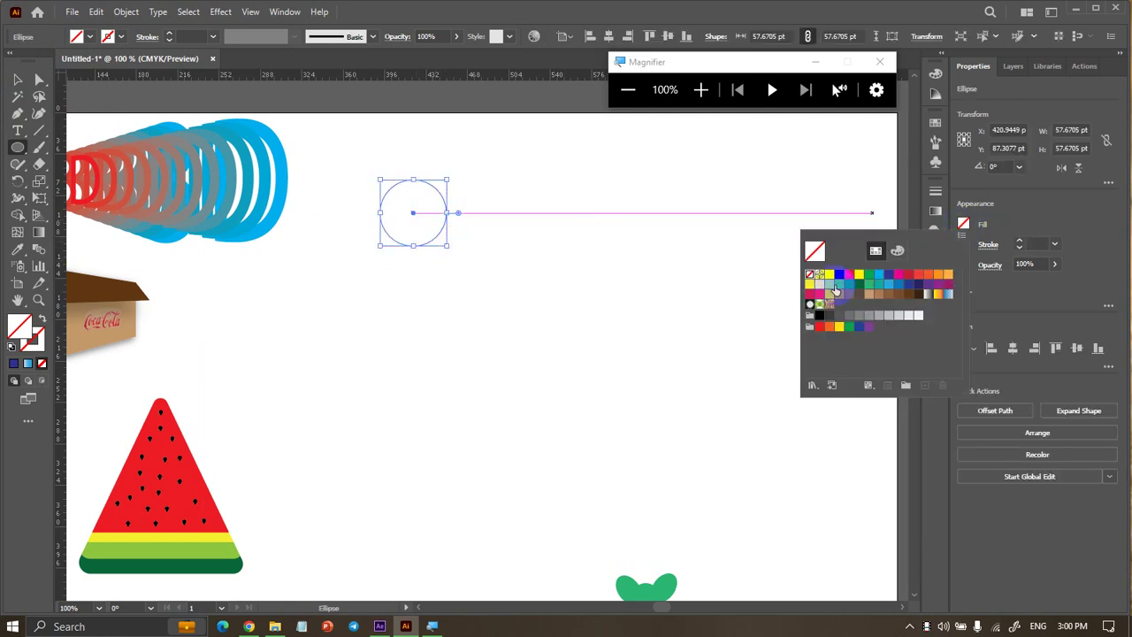
left_click(937, 299)
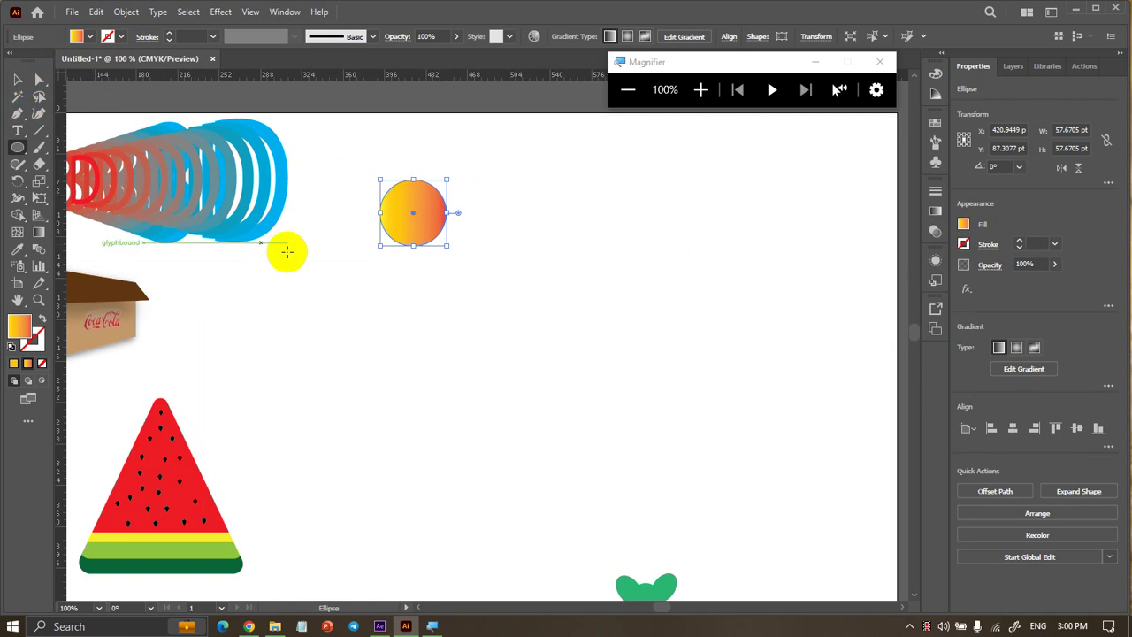
left_click(492, 302)
left_click(593, 339)
left_click(17, 79)
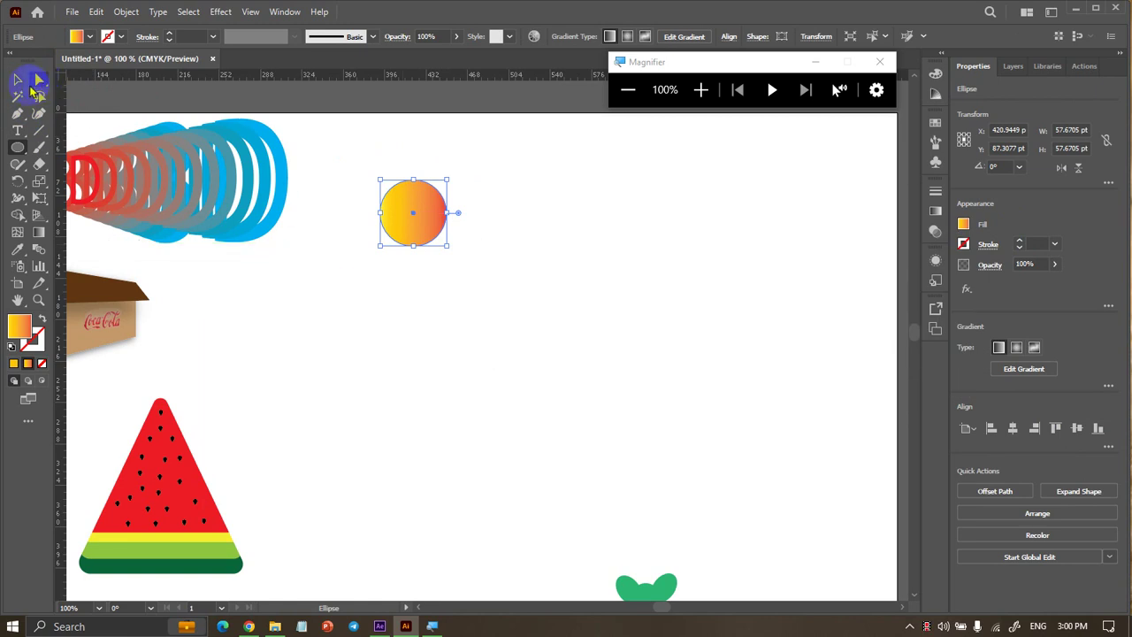
left_click(305, 320)
Alt-drag a duplicate of the gradient circle 192.86 pt to the right
key("ctrl+minus")
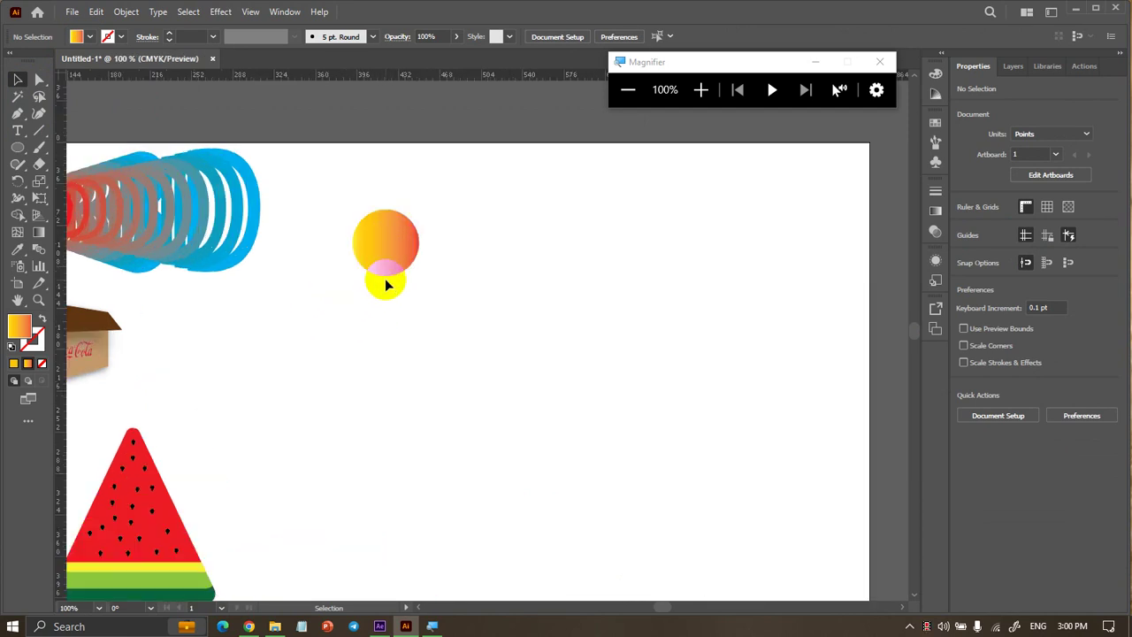
left_click(384, 255)
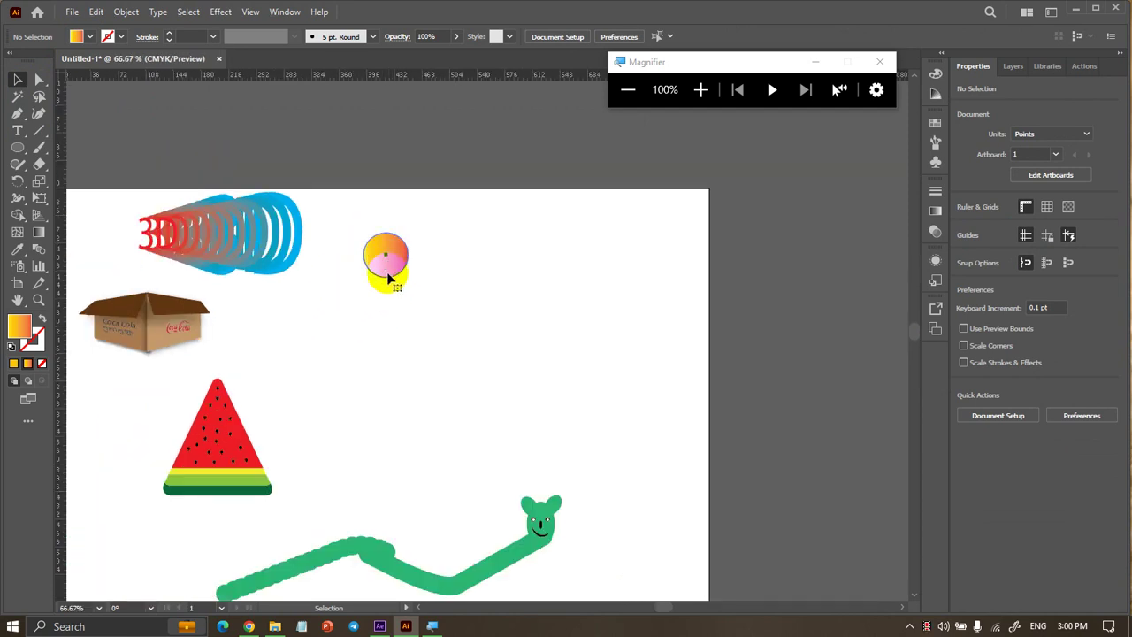
left_click(386, 263)
left_click_drag(387, 263, 549, 263)
scroll(575, 347, "down", 2)
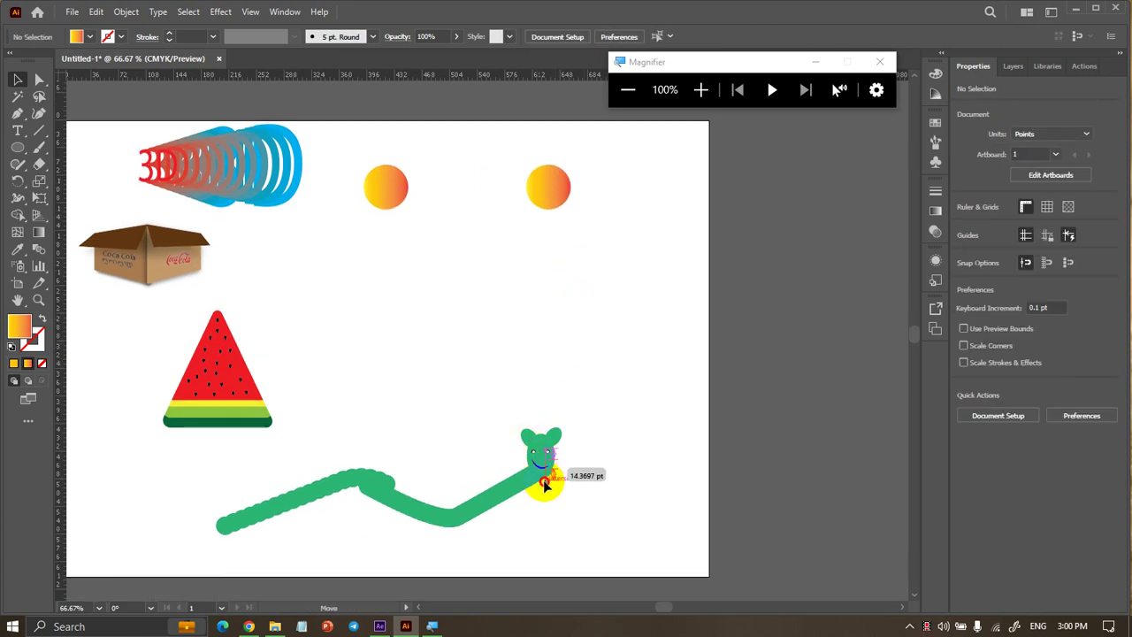
left_click(538, 480)
left_click(409, 309)
Type a black 3, enlarge it to about 354 pt, and place it between and below the circles
left_click(17, 131)
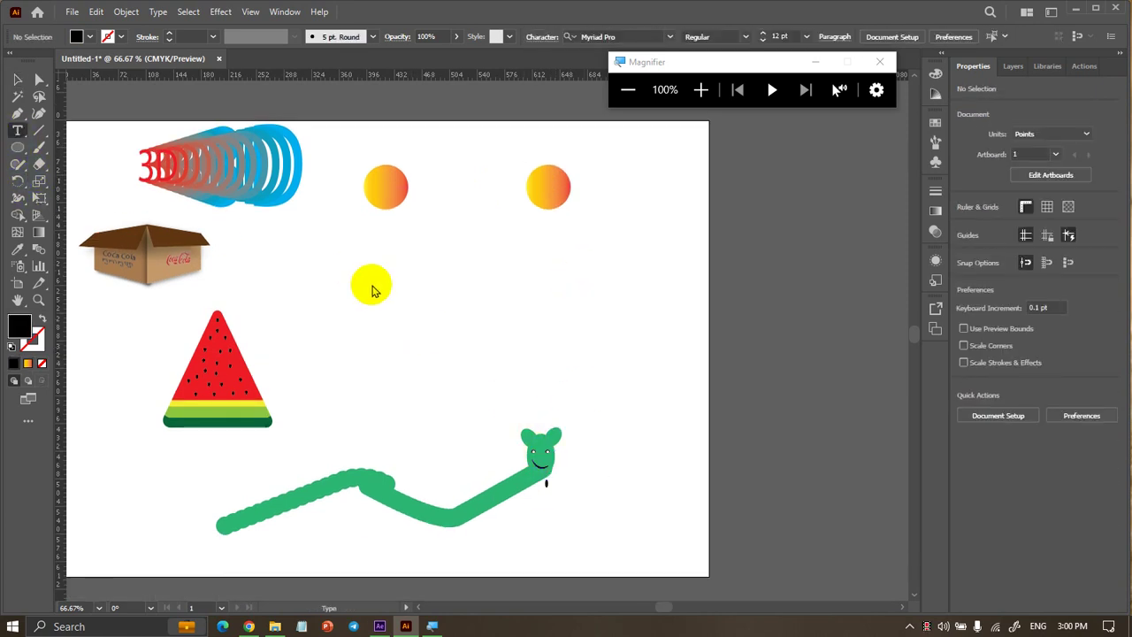
left_click(384, 305)
type("3")
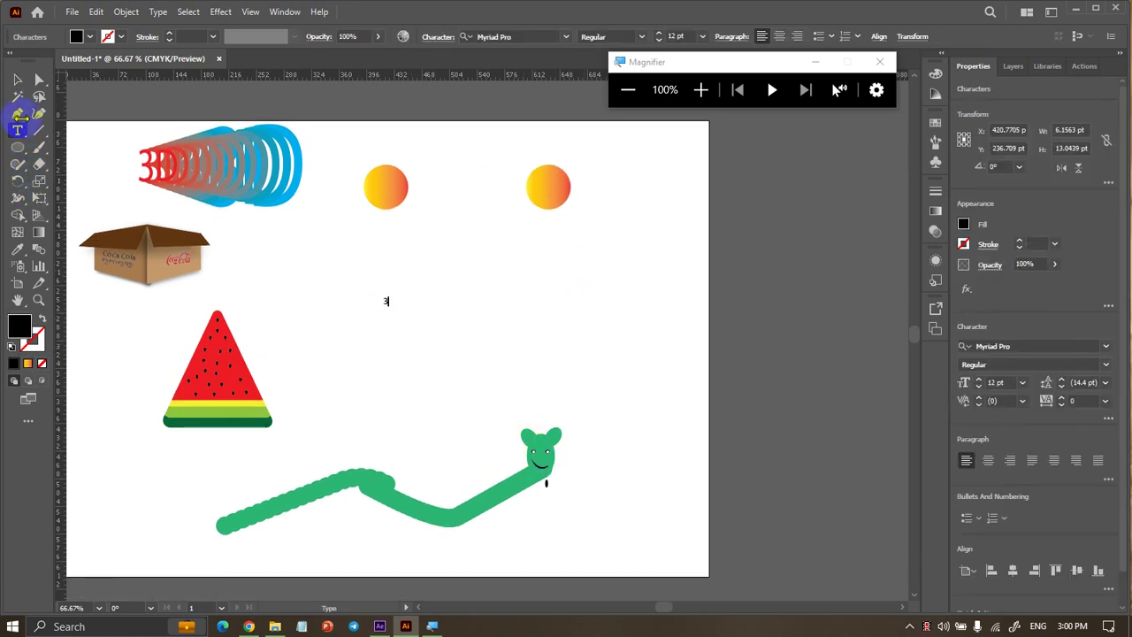
left_click(18, 80)
left_click_drag(389, 309, 523, 468)
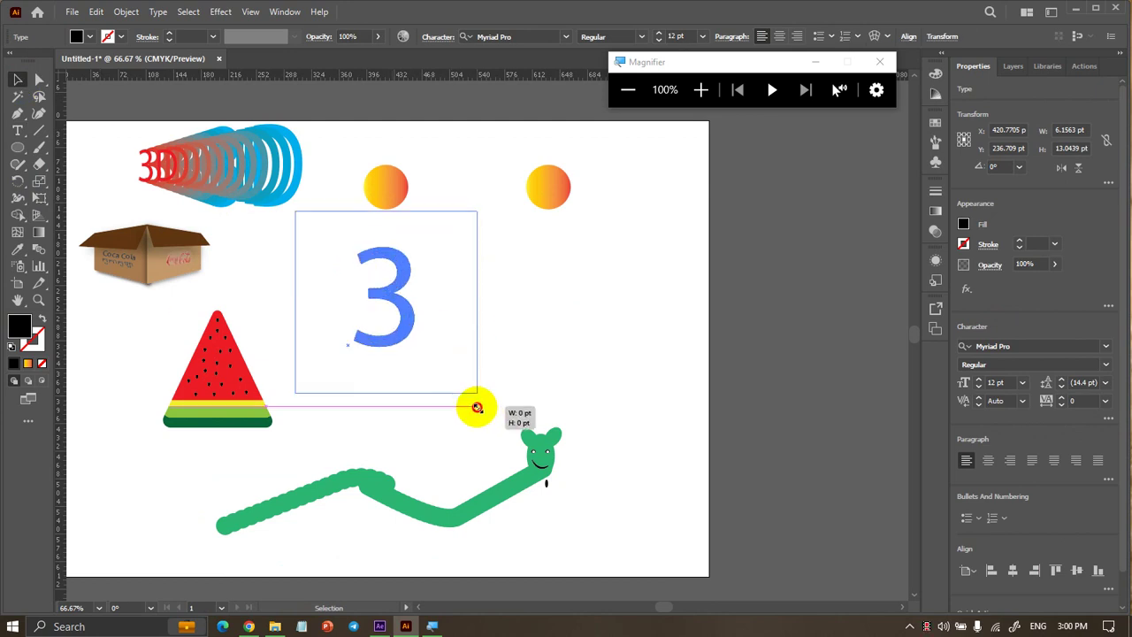
left_click_drag(421, 340, 498, 369)
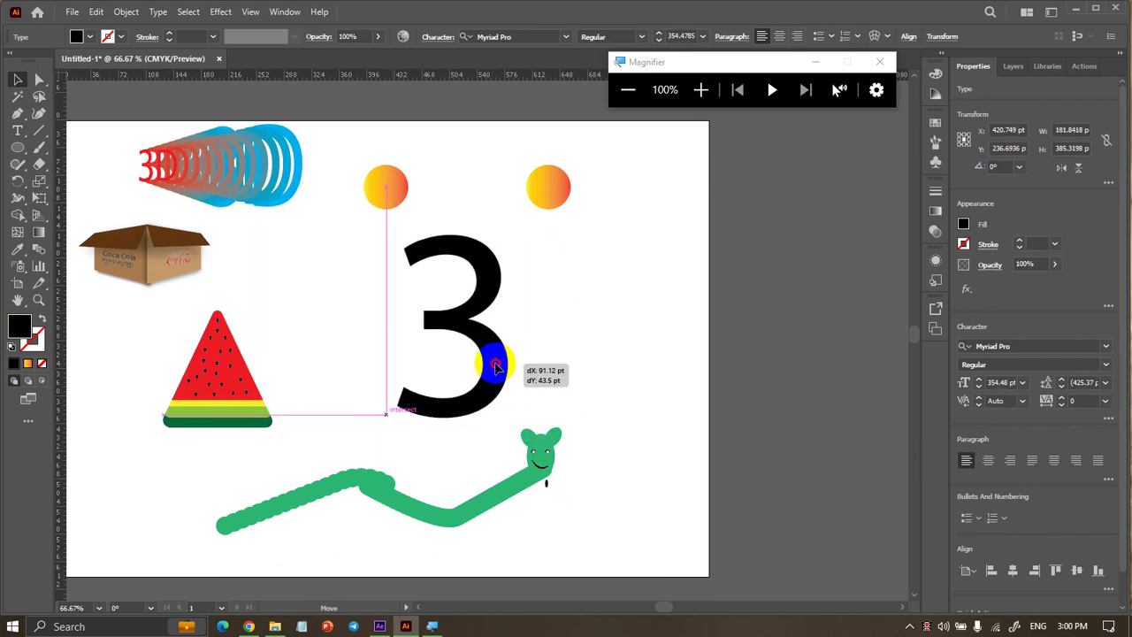
right_click(498, 369)
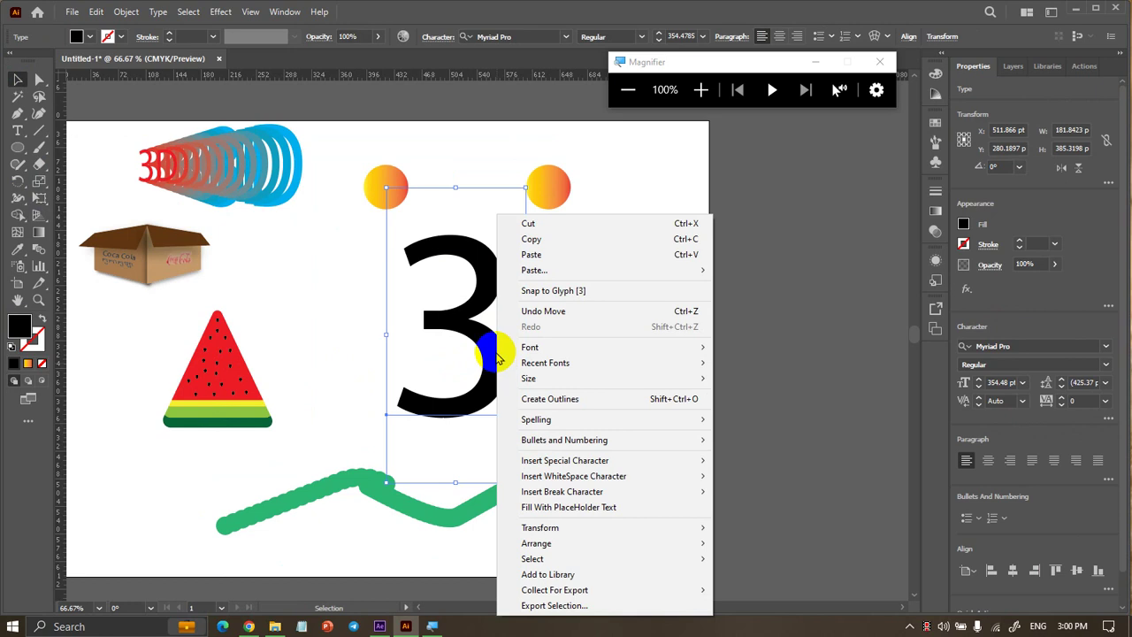
left_click(480, 314)
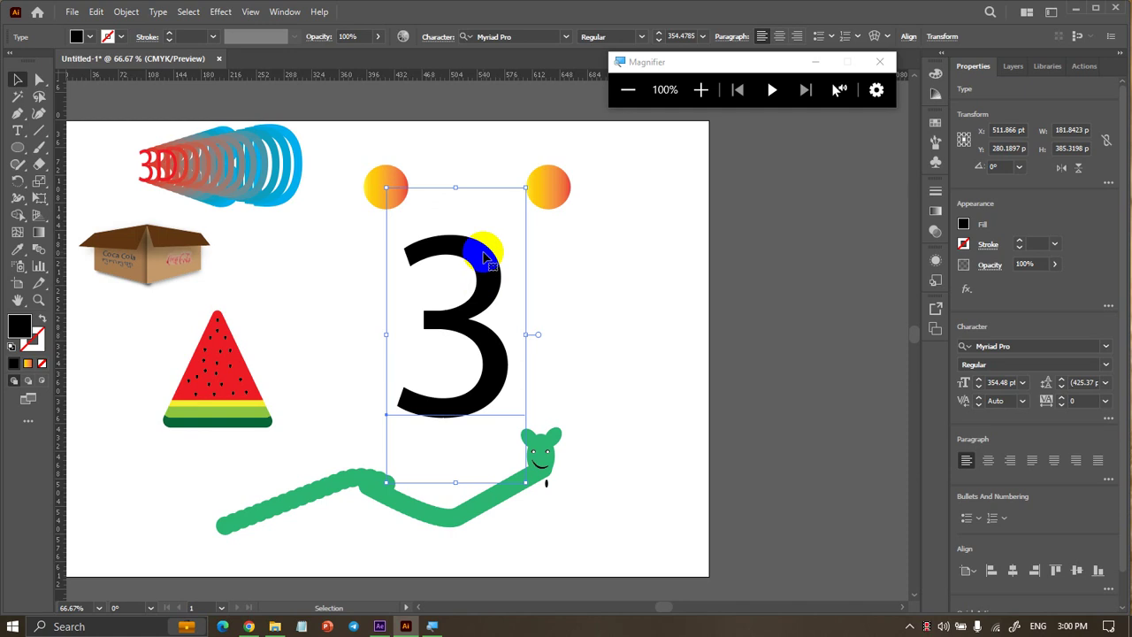
left_click(128, 14)
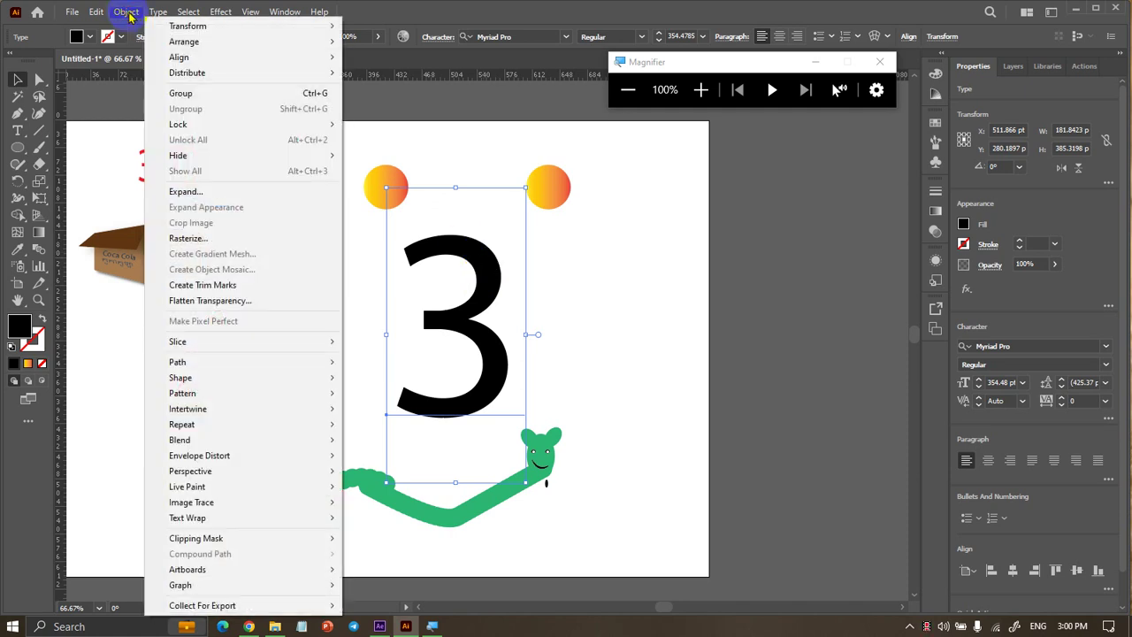
Expand the 3 into outlined shapes and ungroup it
left_click(181, 192)
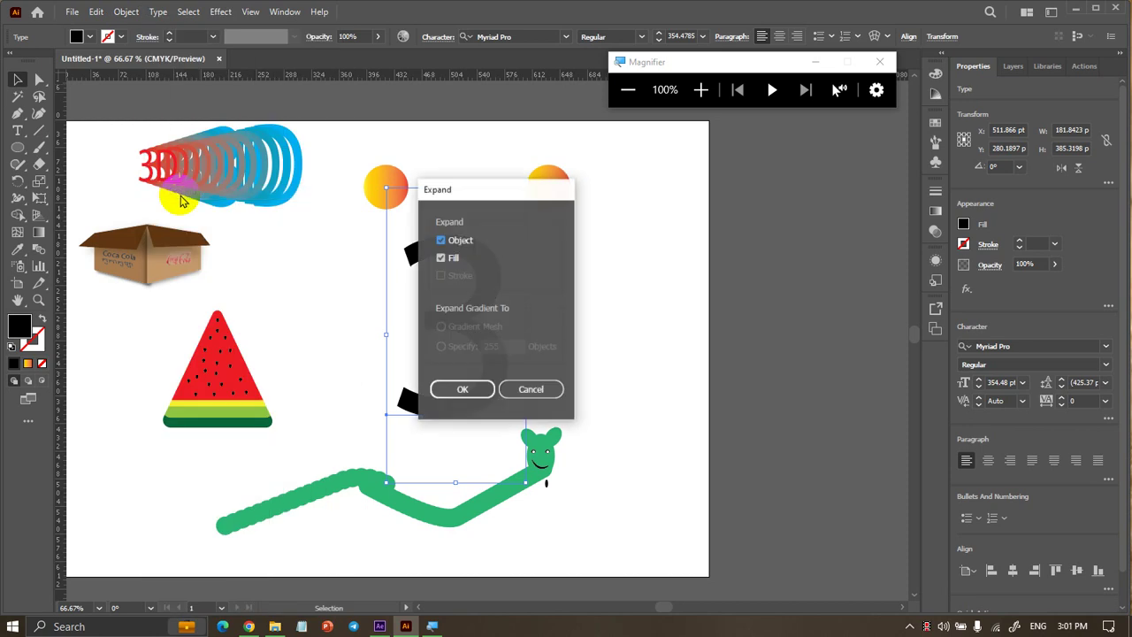
left_click(471, 390)
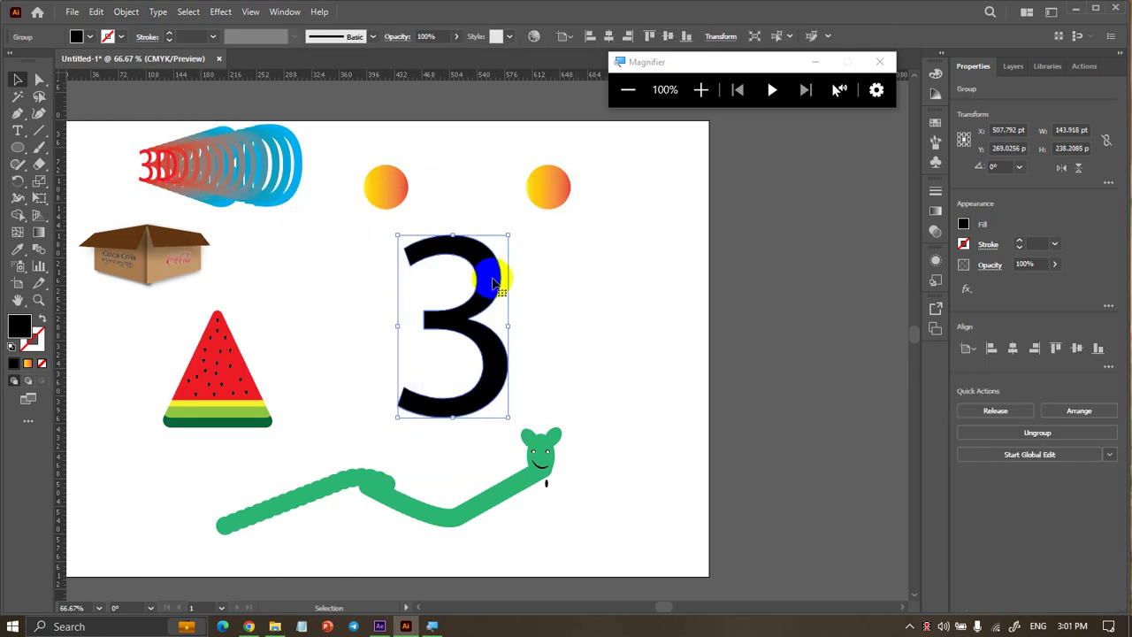
right_click(495, 284)
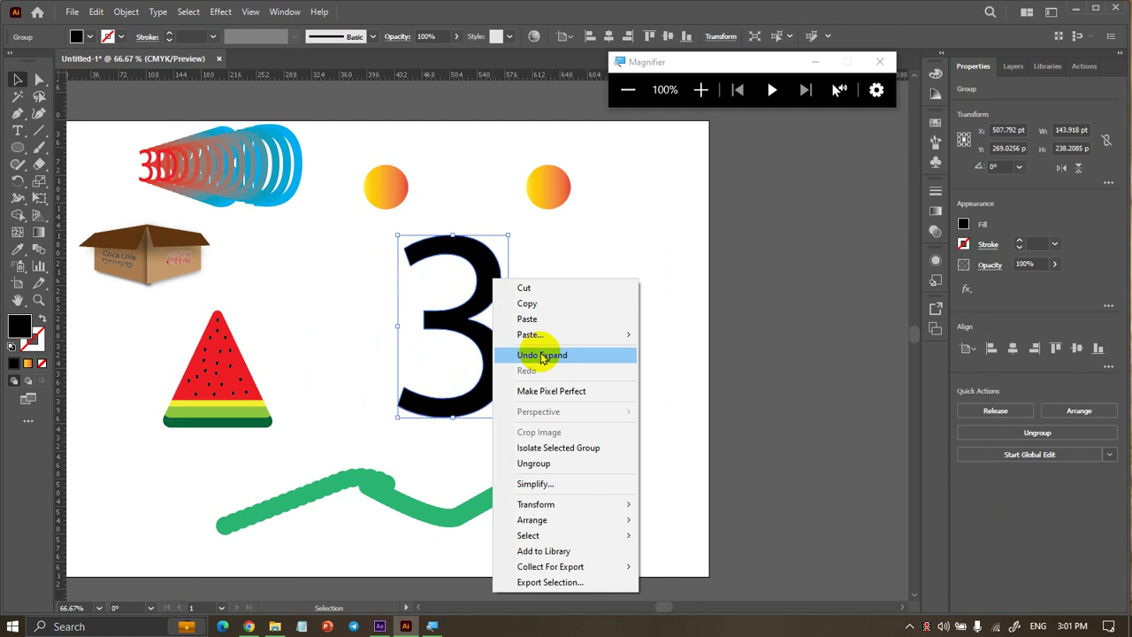
left_click(538, 462)
left_click(581, 397)
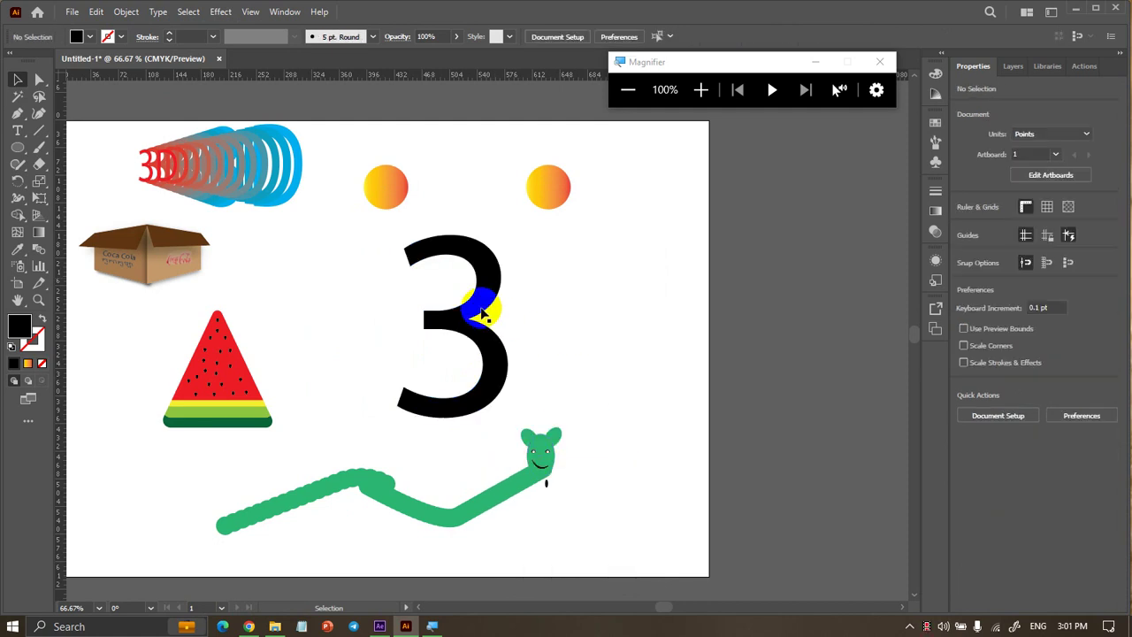
Open the 3's compound path in isolation mode for editing
left_click(482, 311)
right_click(493, 284)
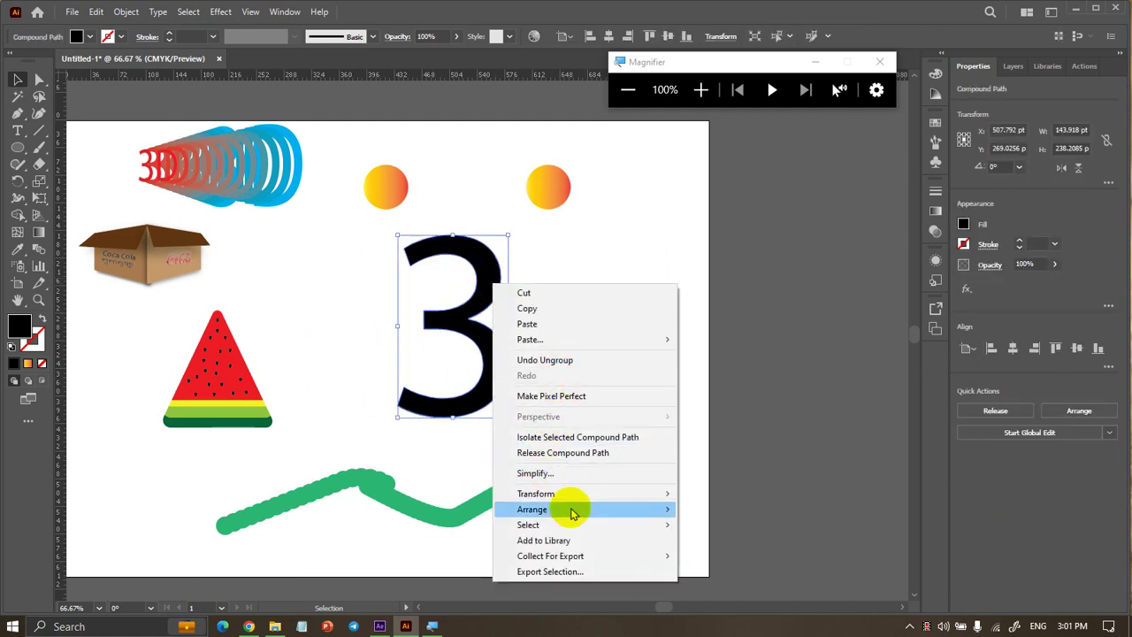
left_click(593, 453)
left_click(496, 362)
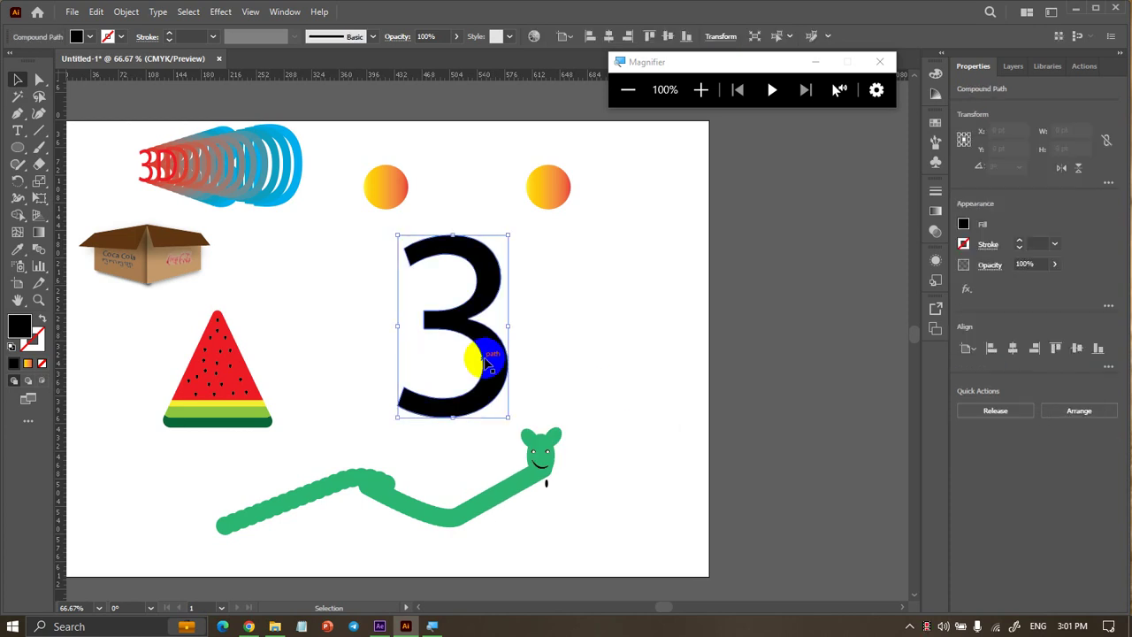
double_click(485, 363)
left_click(582, 331)
double_click(581, 331)
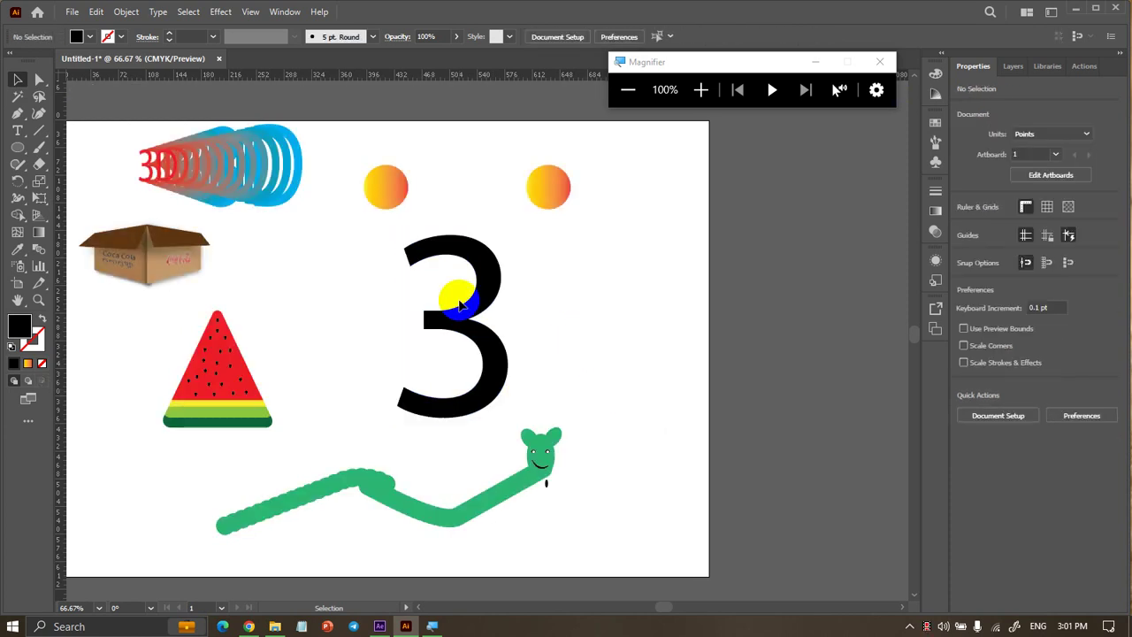
left_click(460, 304)
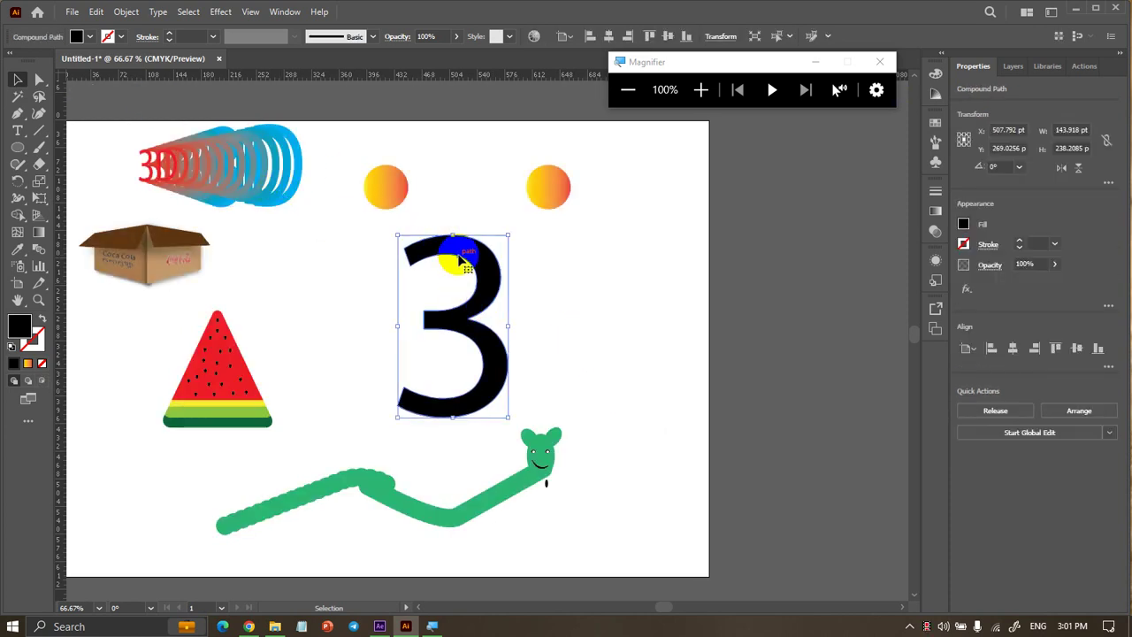
right_click(457, 255)
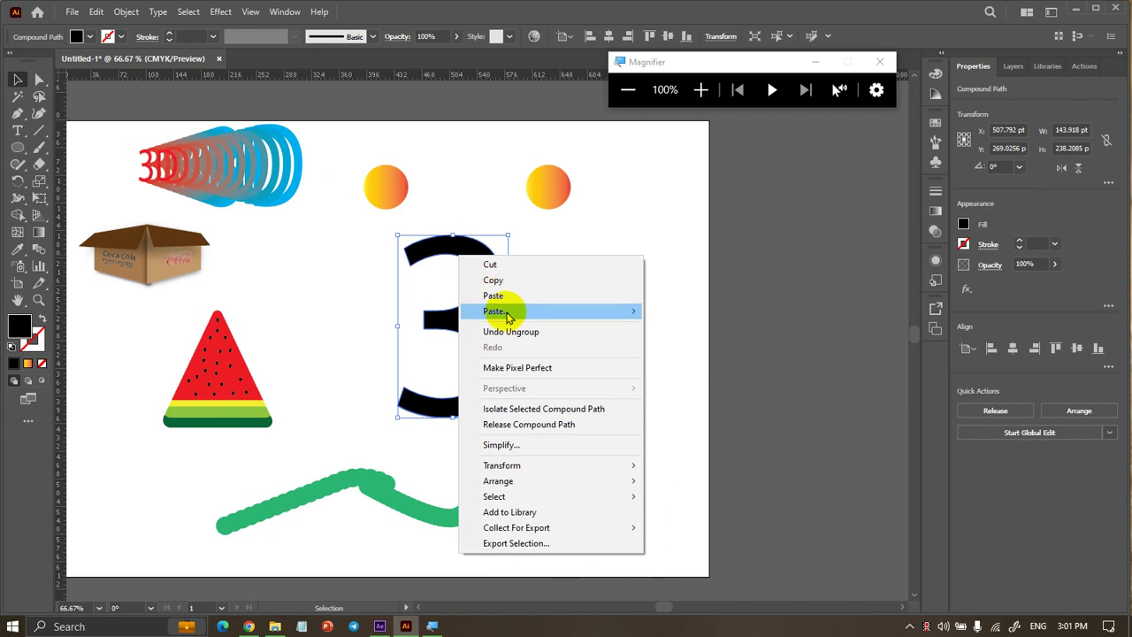
left_click(573, 410)
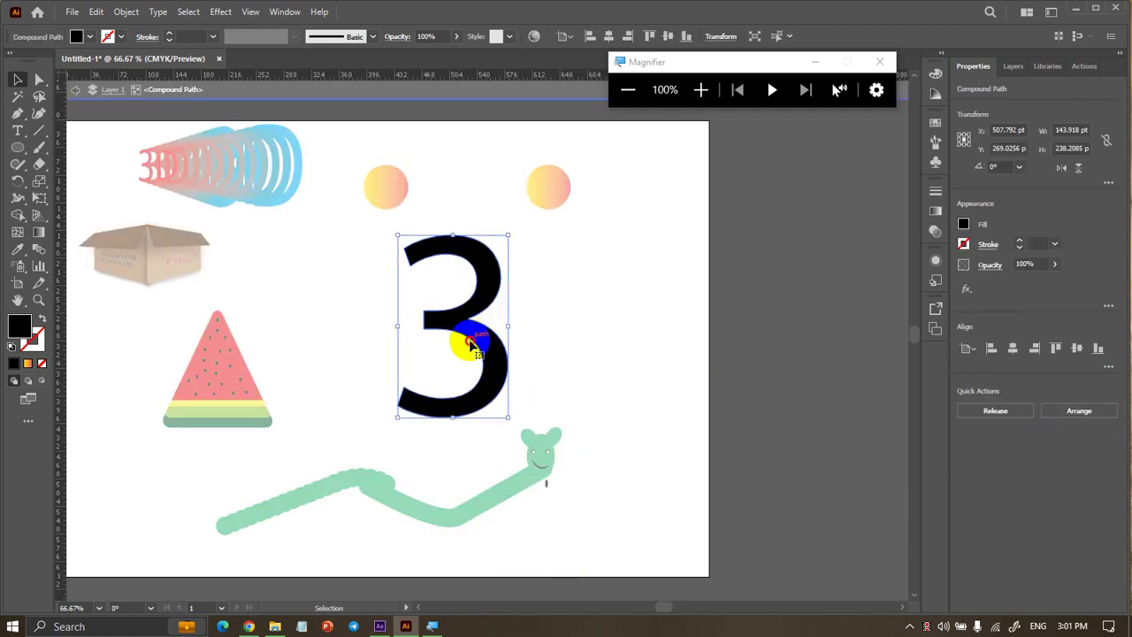
left_click(566, 342)
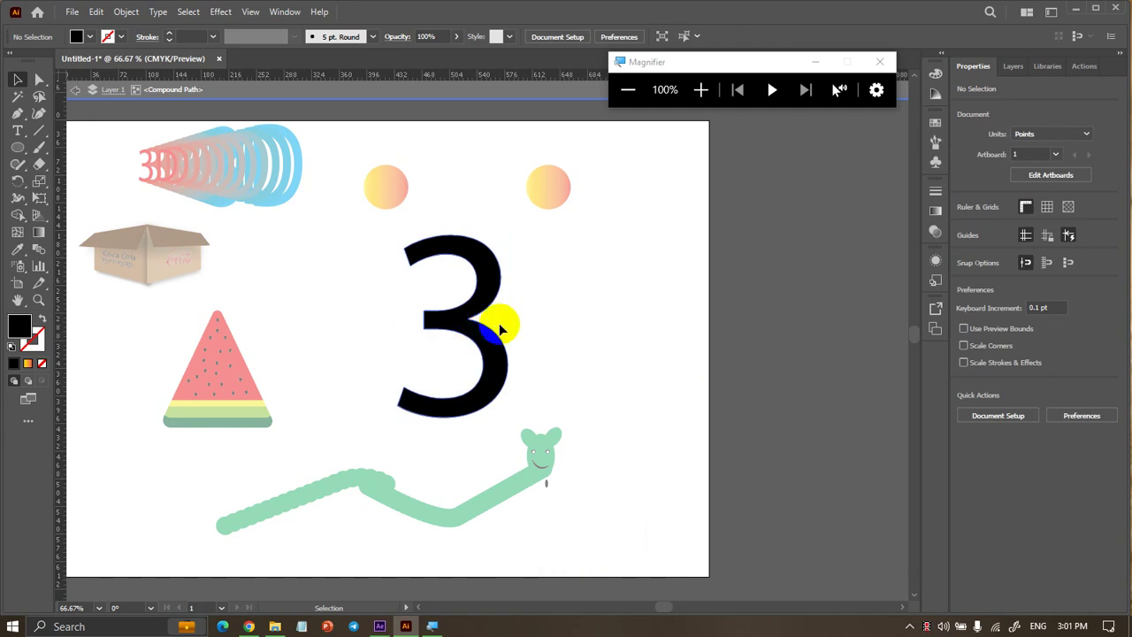
Leave isolation mode and expand the selected 3 again from the Object menu
double_click(531, 352)
left_click(482, 350)
right_click(479, 363)
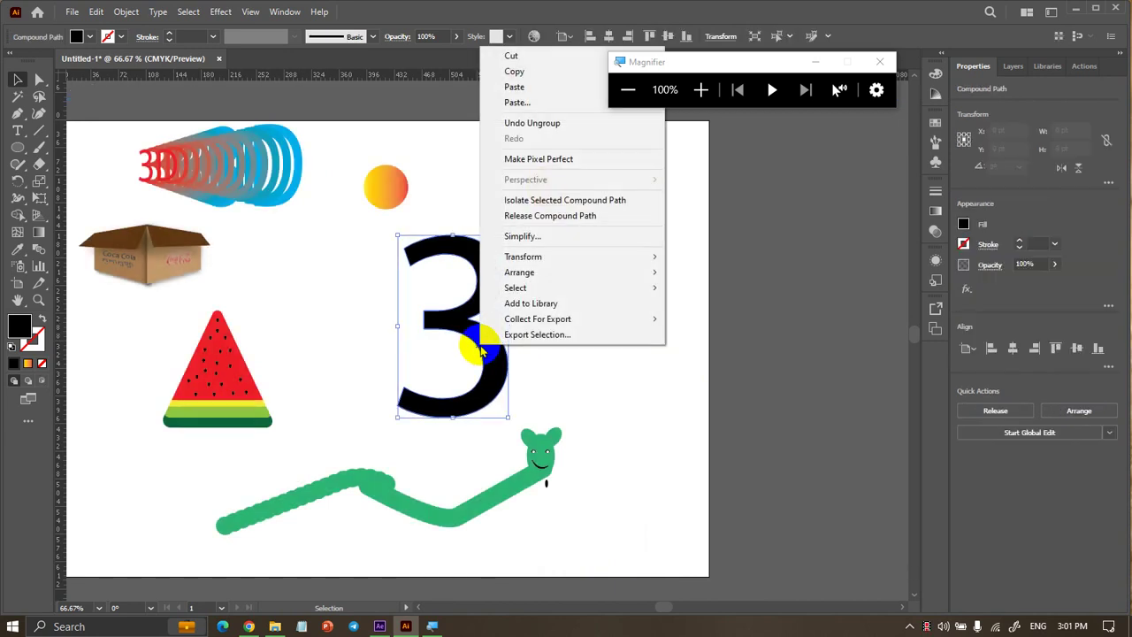
mouse_move(531, 272)
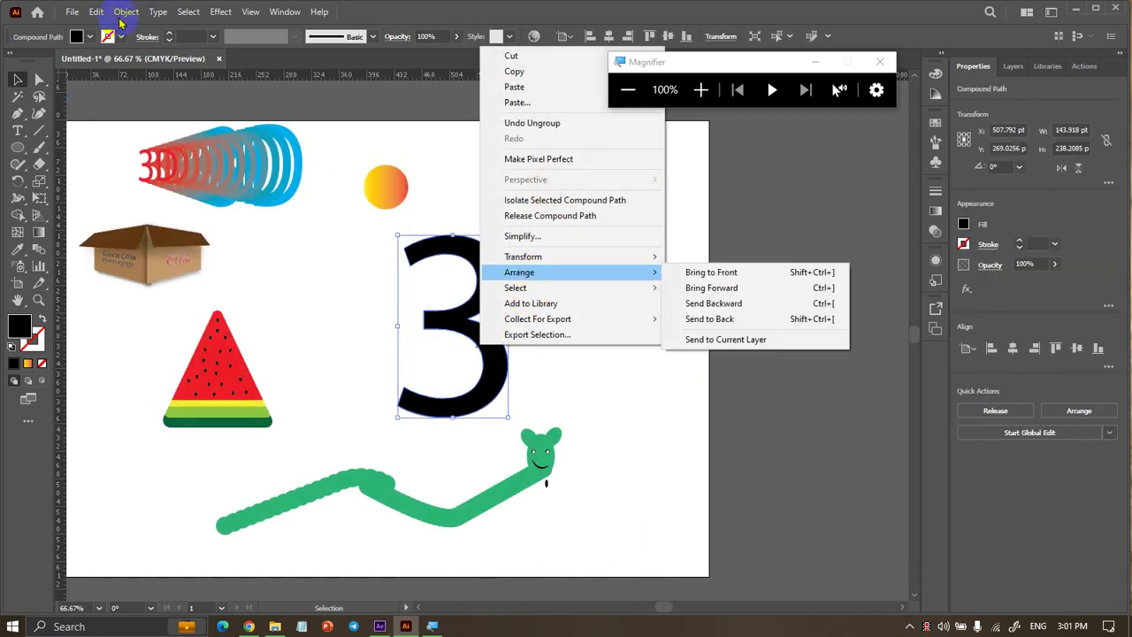
left_click(126, 11)
left_click(210, 191)
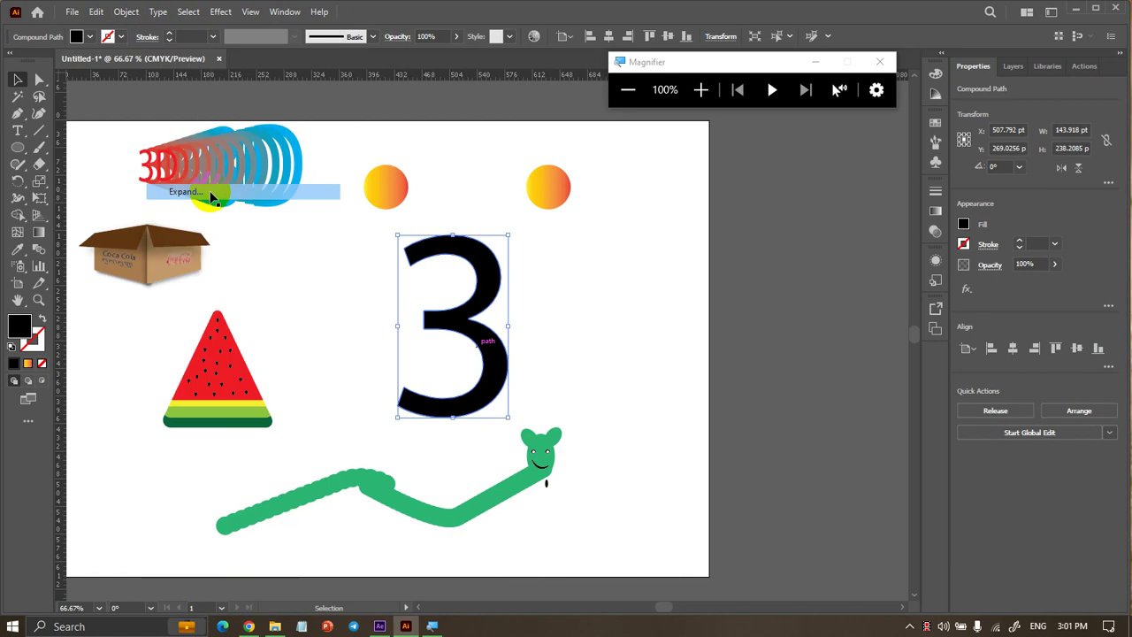
left_click(126, 12)
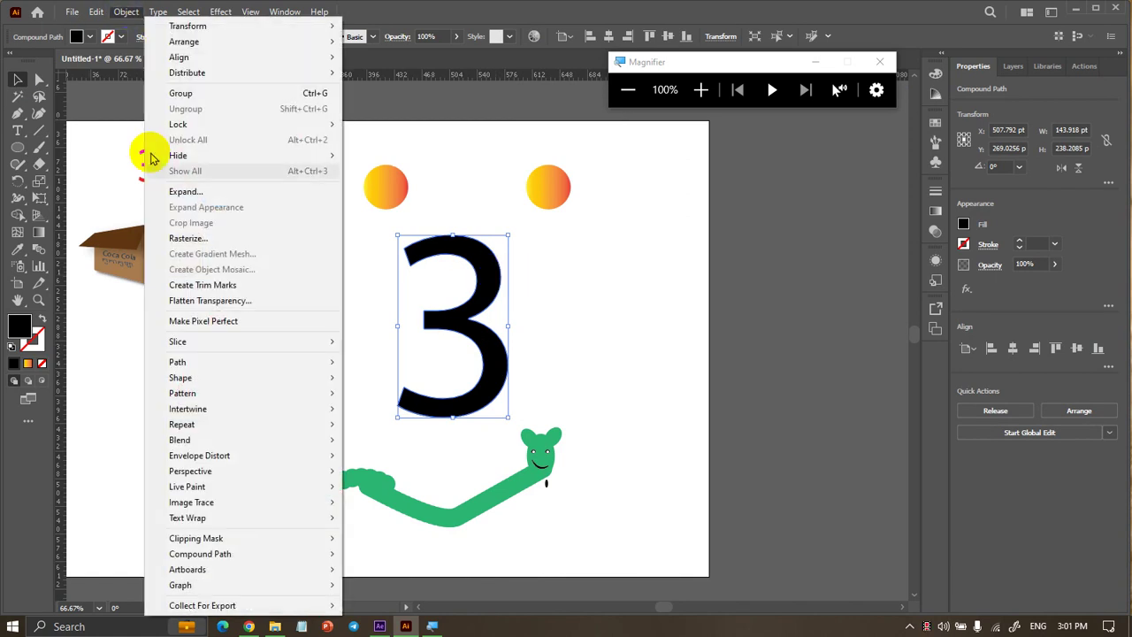
left_click(202, 192)
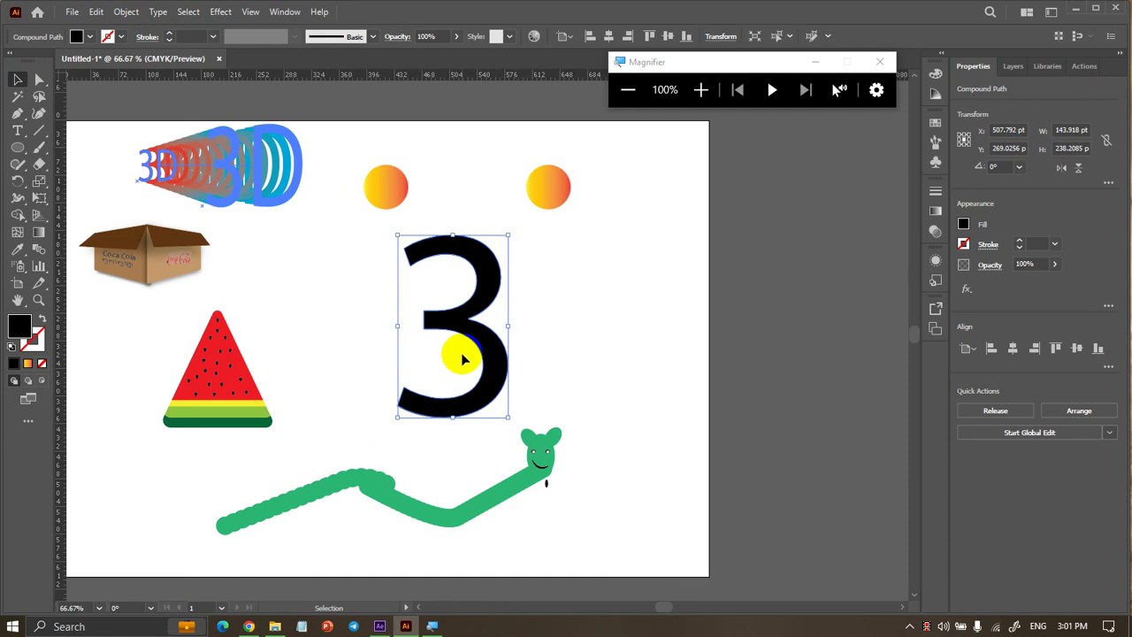
Reselect the 3, toggling isolation mode on and off for its compound path
left_click(434, 437)
left_click_drag(339, 334, 589, 374)
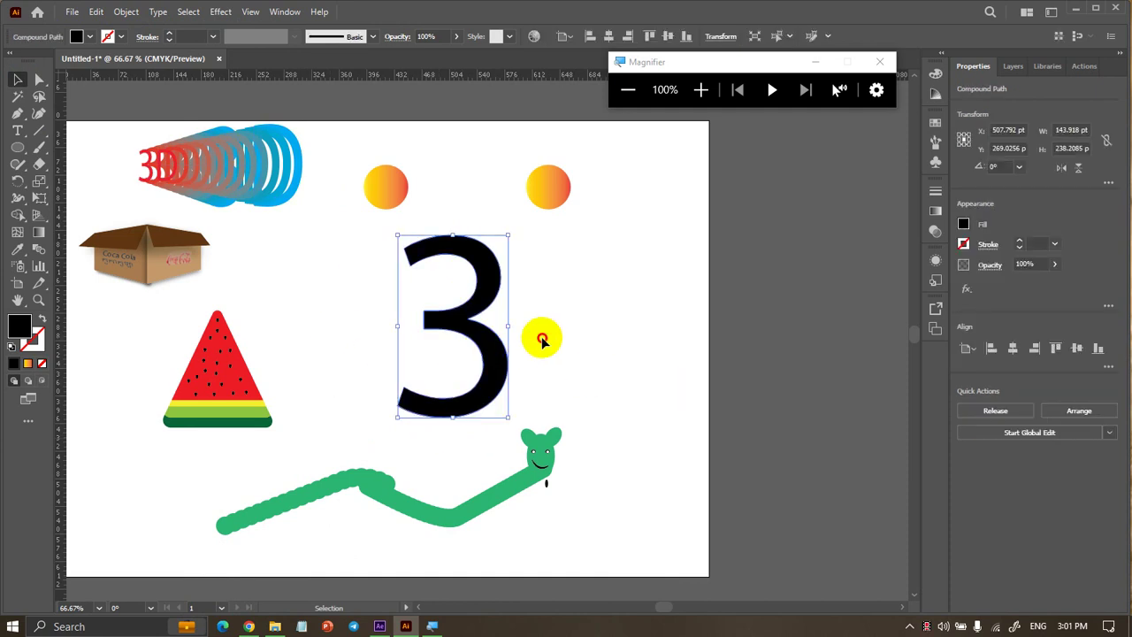
double_click(478, 346)
left_click(479, 346)
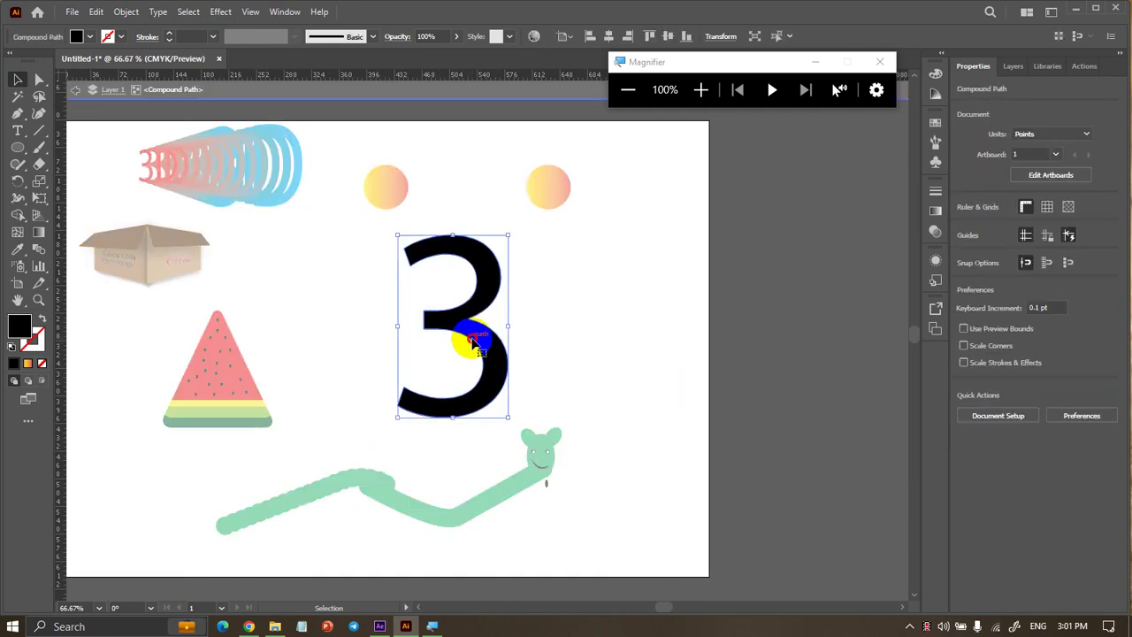
left_click(574, 346)
left_click(570, 346)
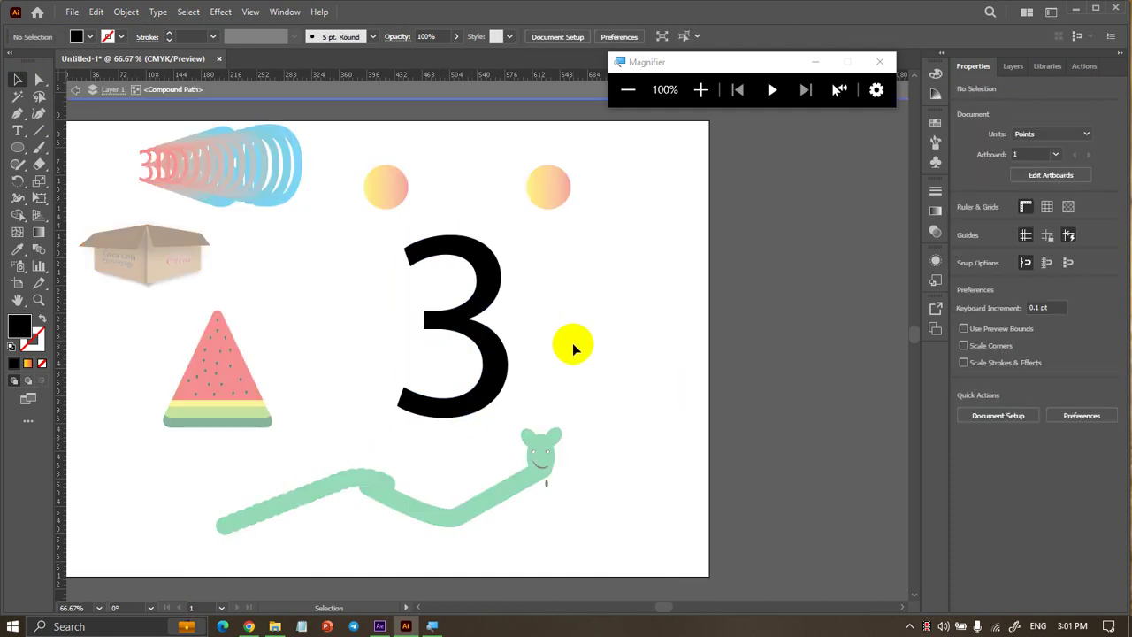
double_click(573, 348)
left_click(467, 345)
right_click(493, 336)
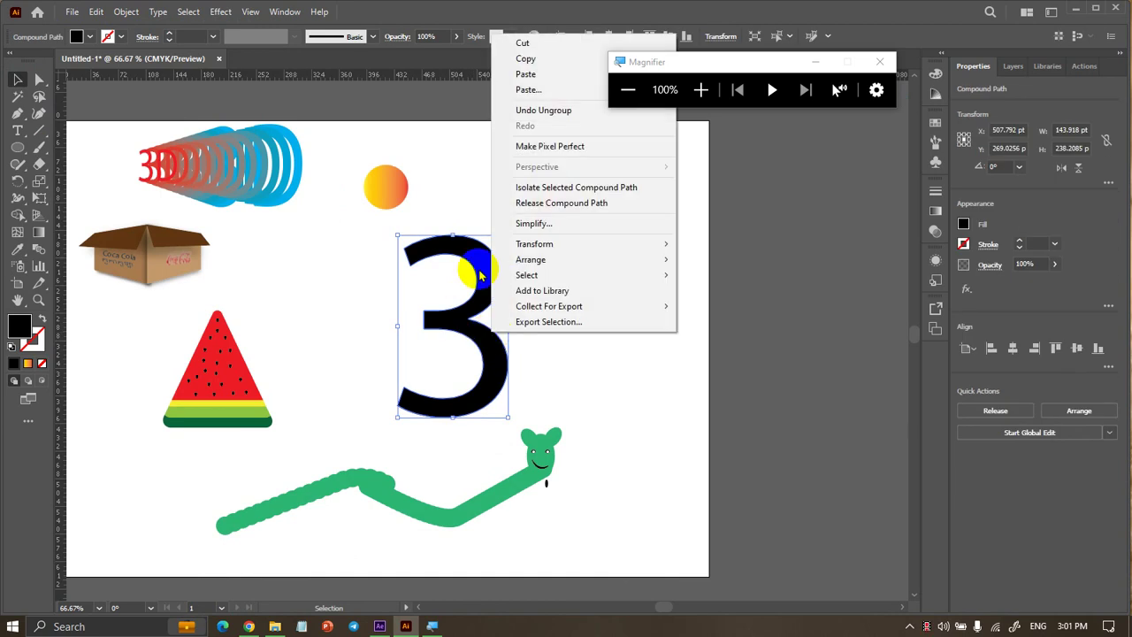
left_click(536, 187)
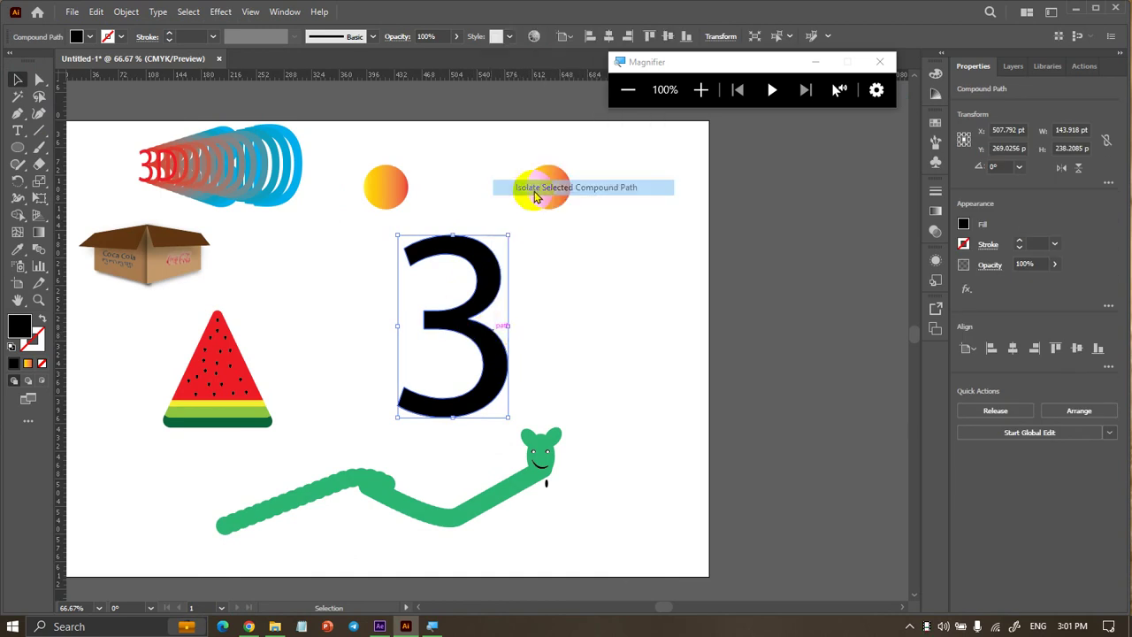
double_click(553, 305)
Nudge the 3 left to X 481.51 pt and release it into a single plain path
left_click(492, 326)
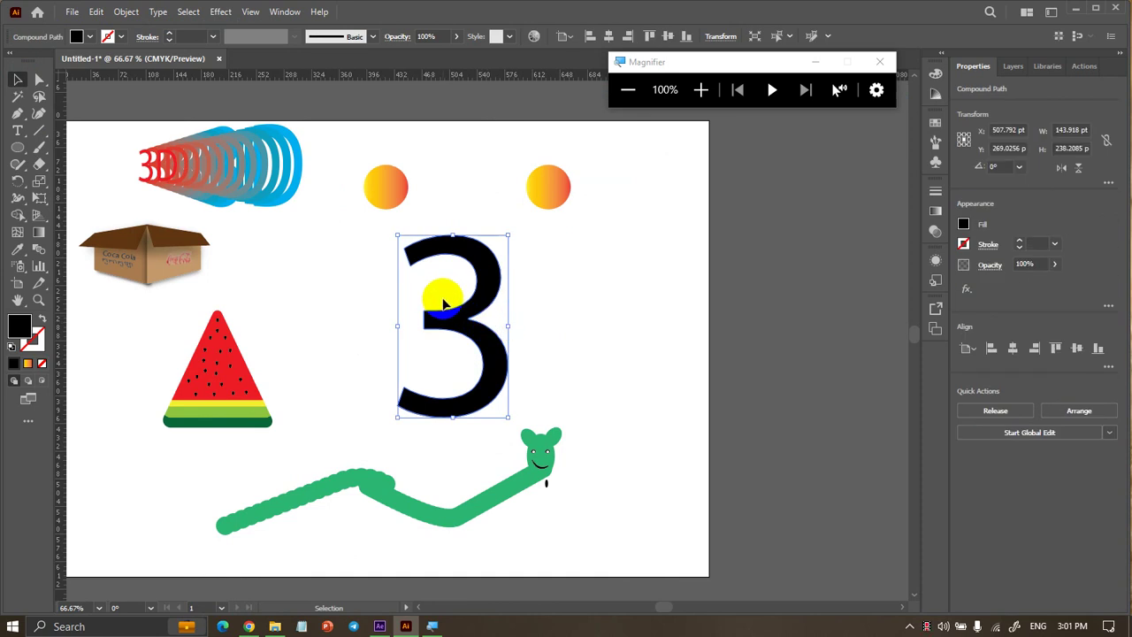
left_click_drag(433, 319, 413, 323)
right_click(470, 301)
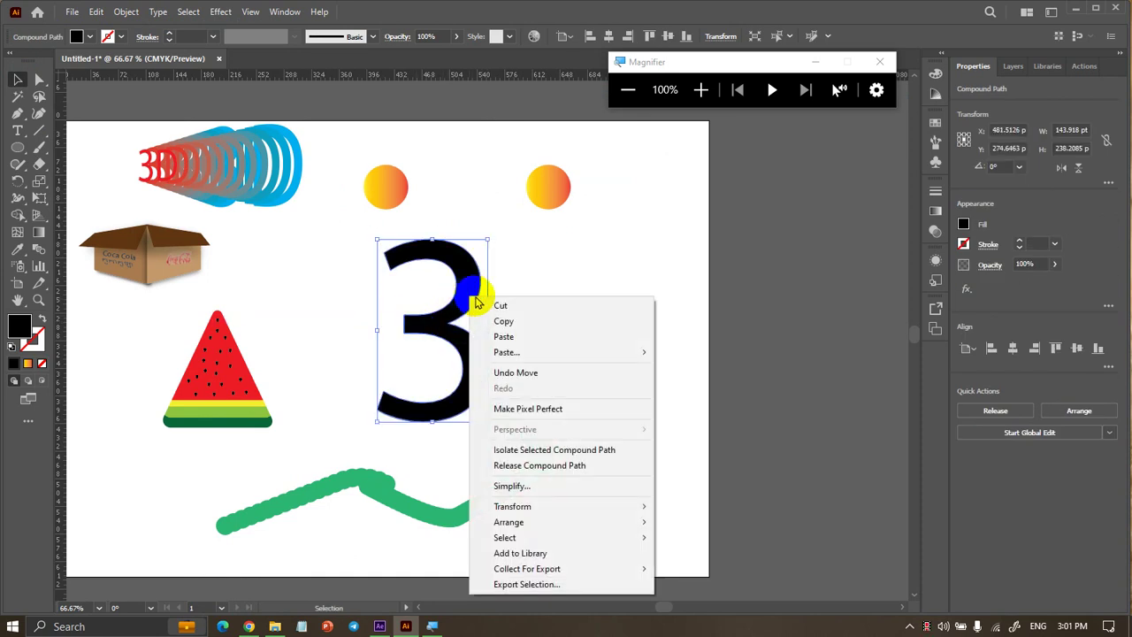
left_click(527, 464)
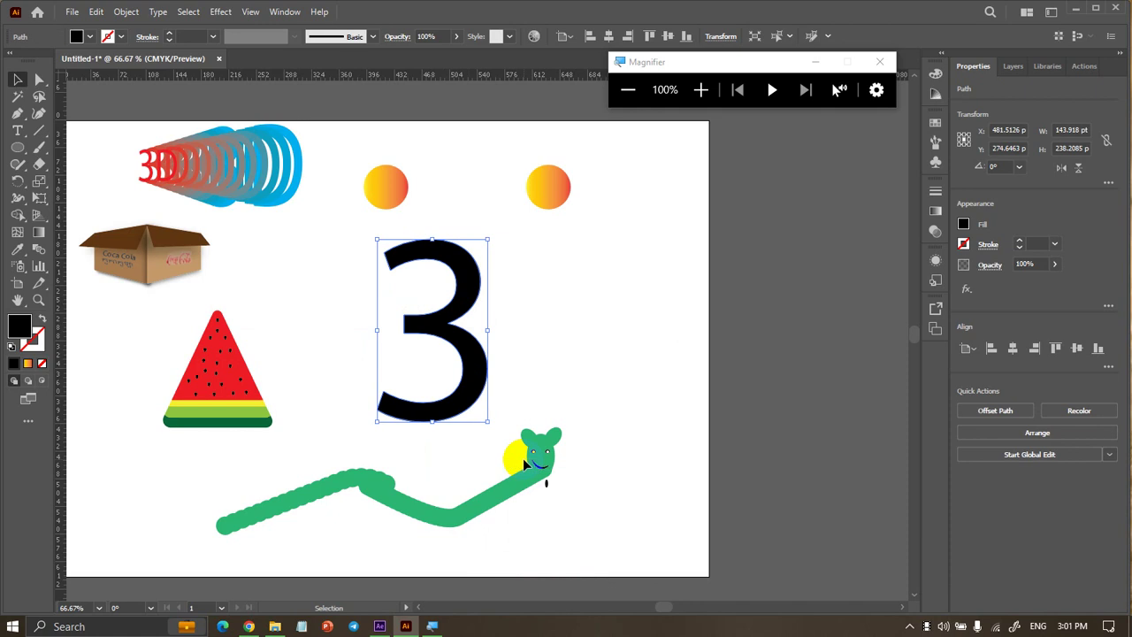
double_click(476, 407)
left_click(525, 378)
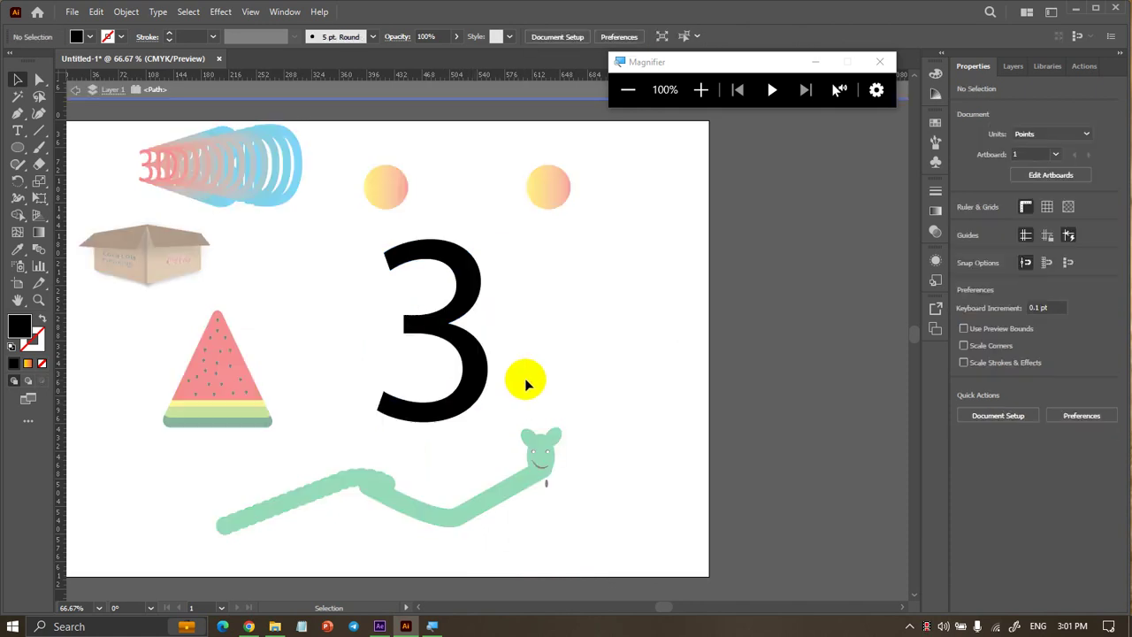
double_click(506, 367)
left_click(483, 370)
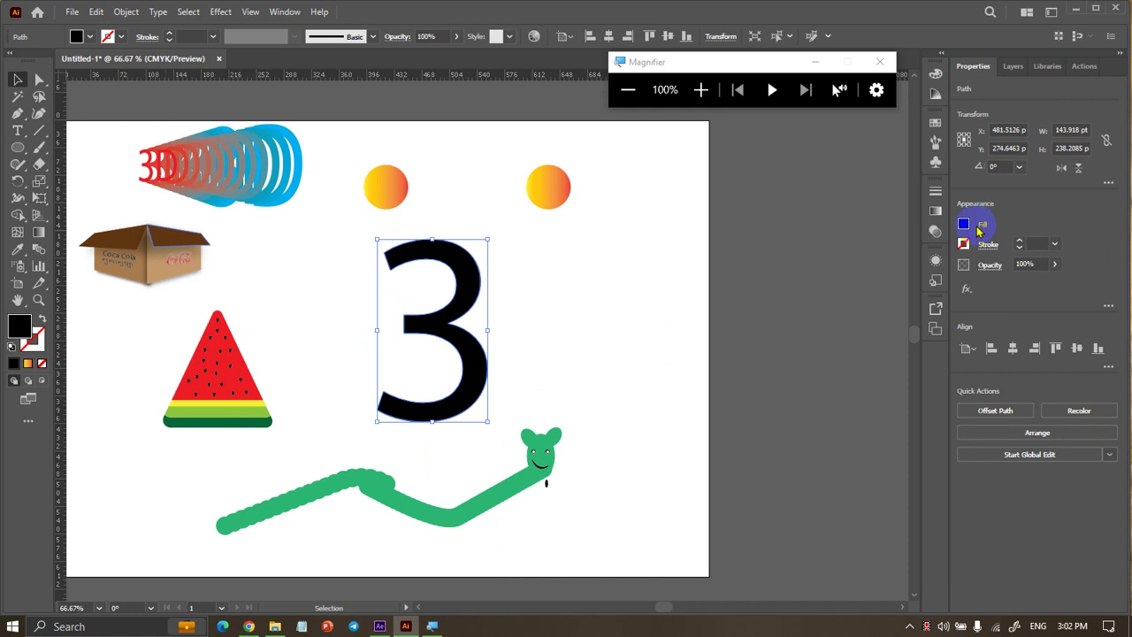
Set the 3's fill to None so only its outline remains
left_click(964, 224)
left_click(812, 276)
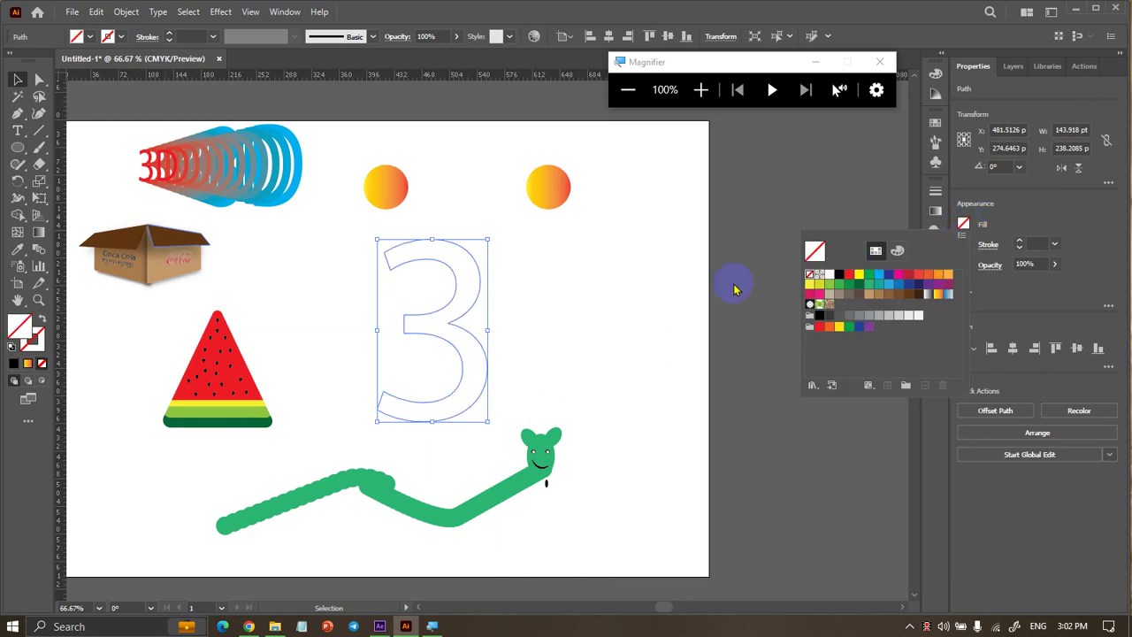
left_click(733, 286)
Zoom in on the outline and isolate the 3 path for editing
left_click_drag(581, 289, 291, 292)
scroll(376, 305, "up", 3)
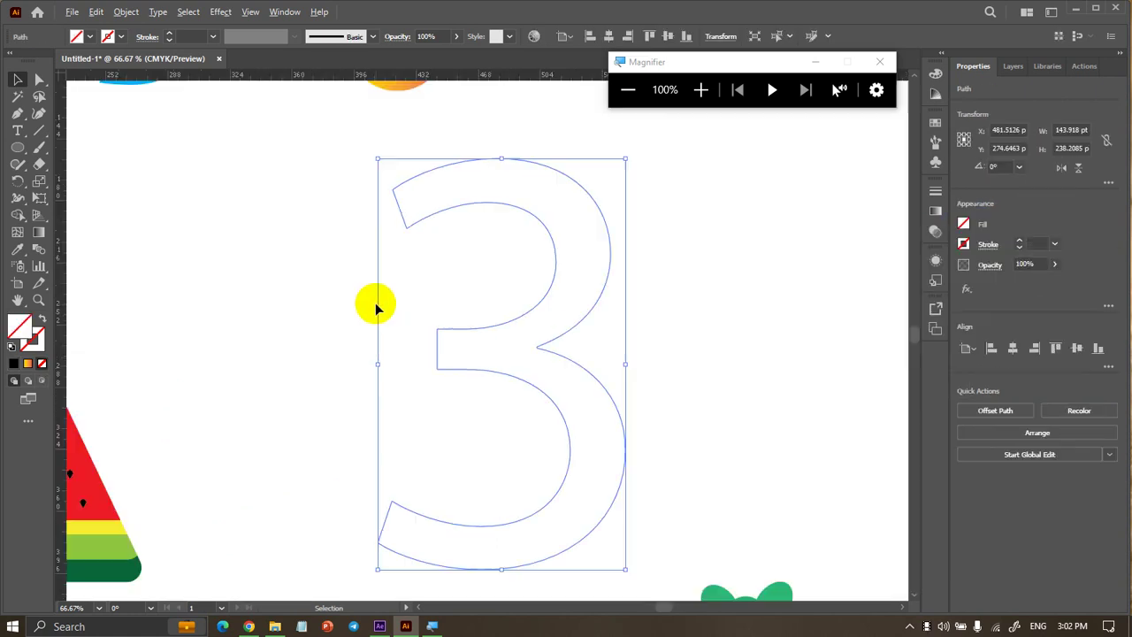
right_click(419, 225)
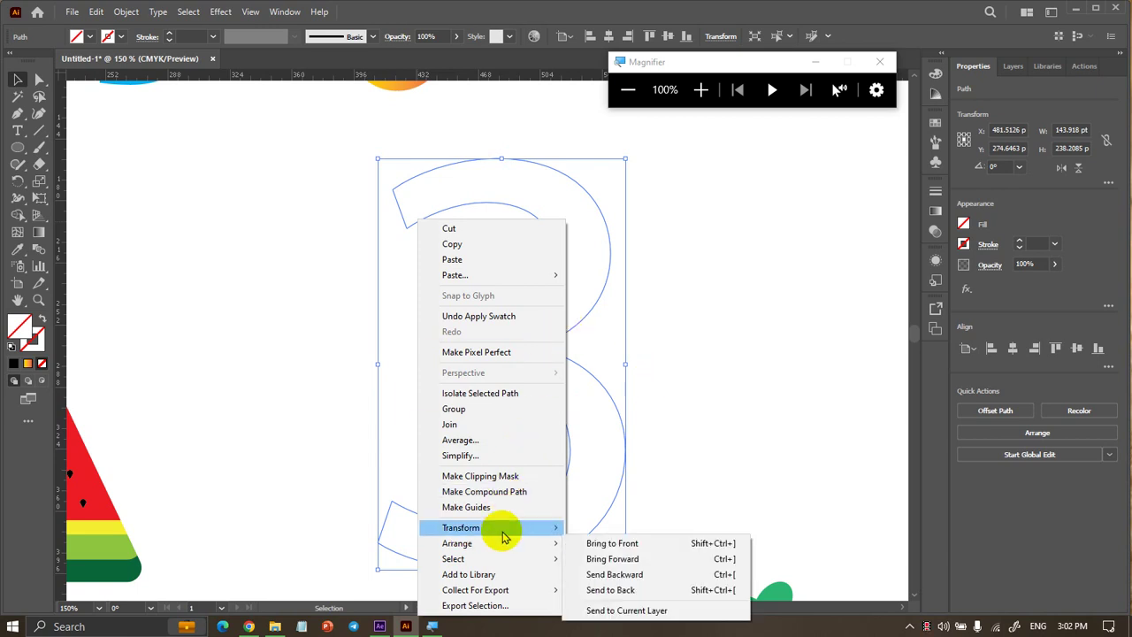
left_click(537, 396)
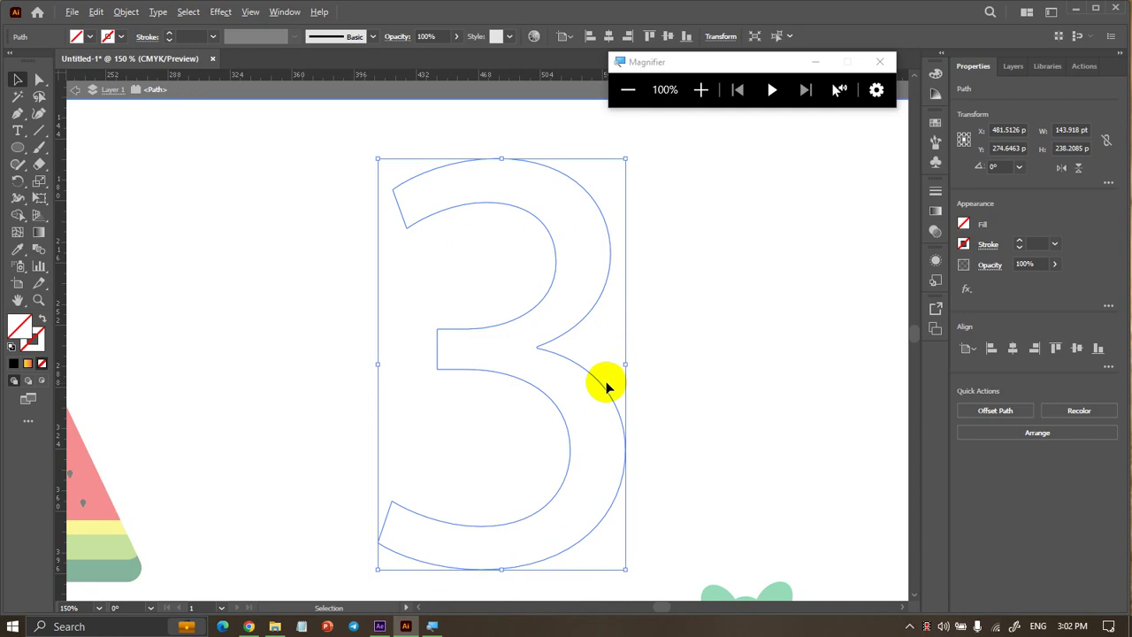
scroll(606, 387, "down", 1)
Erase the 3's top-left end and part of its inner top curve with the Eraser
left_click(39, 163)
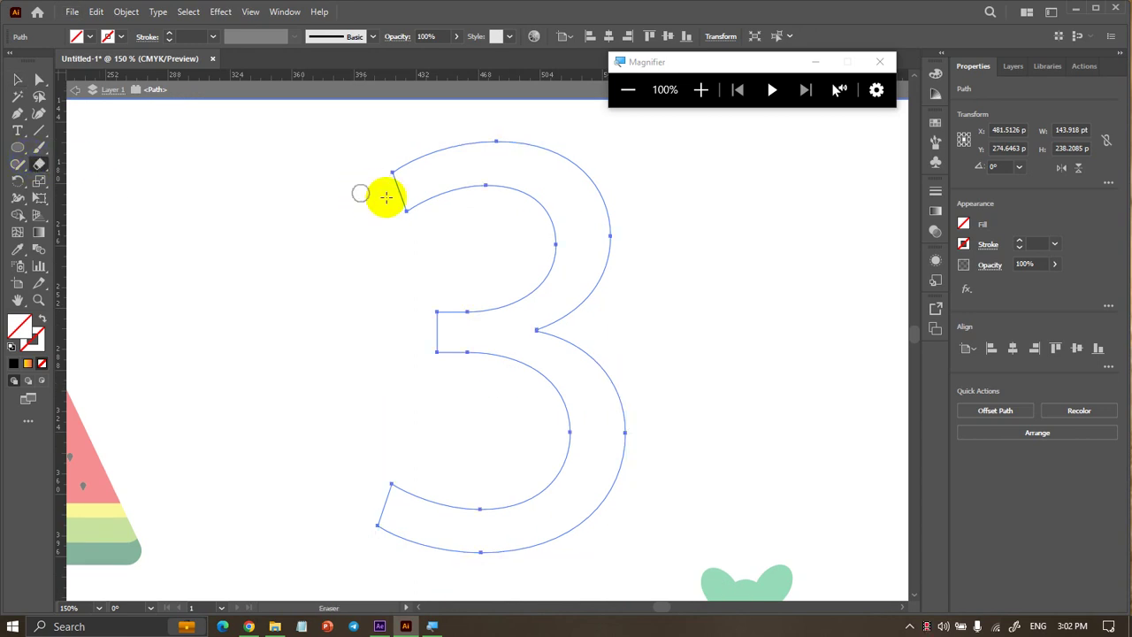
left_click_drag(437, 218, 407, 215)
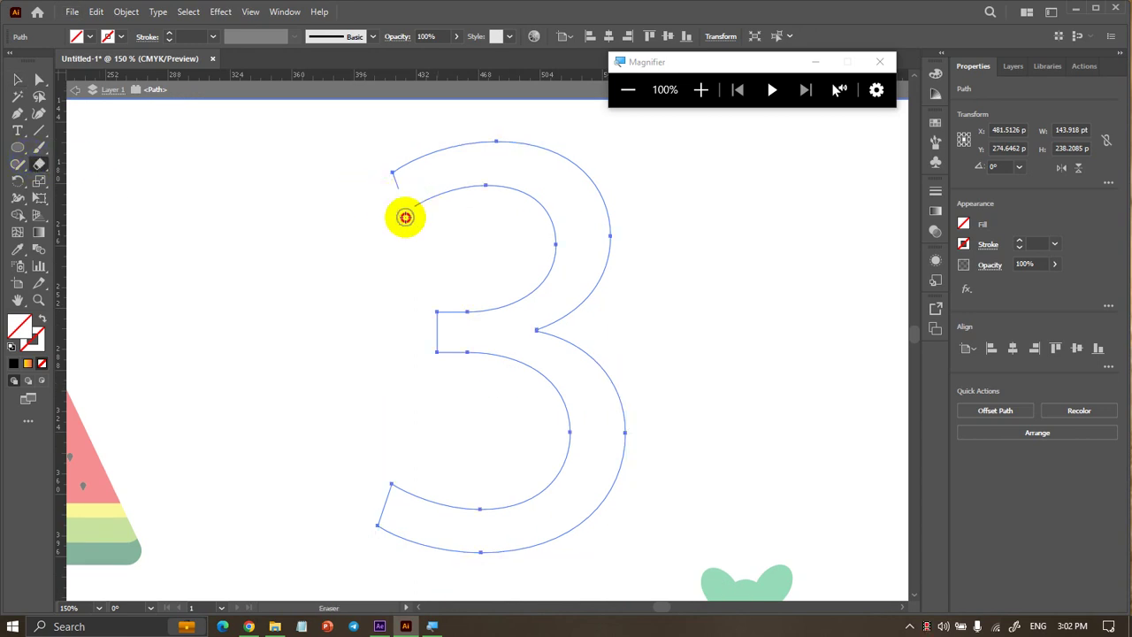
key("v")
left_click(39, 164)
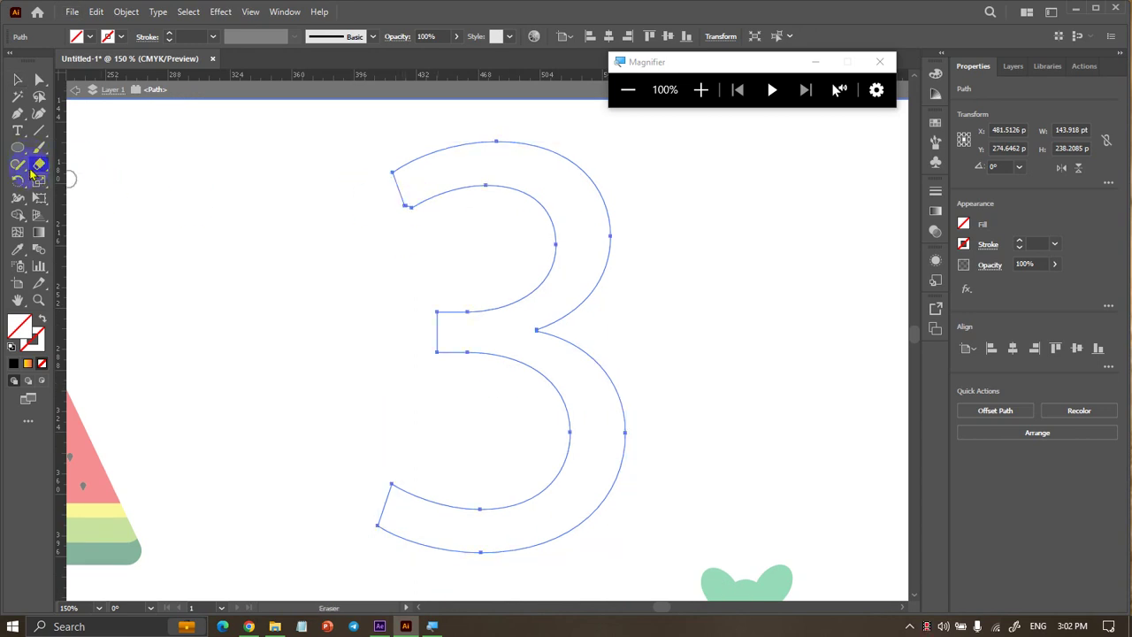
left_click_drag(372, 182, 506, 185)
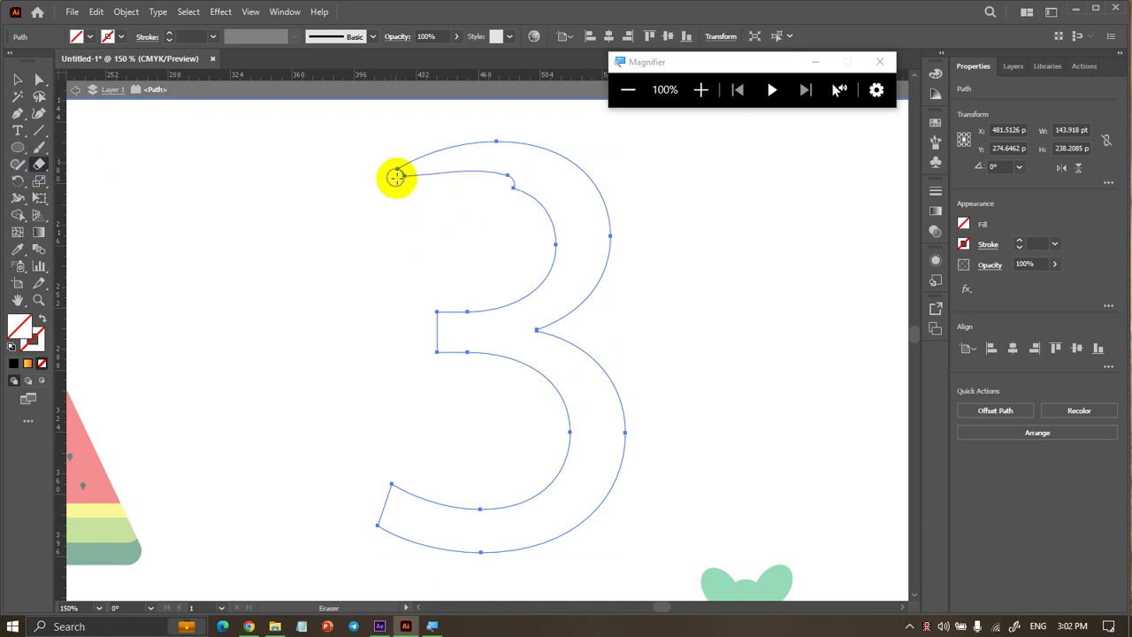
left_click_drag(425, 194, 428, 196)
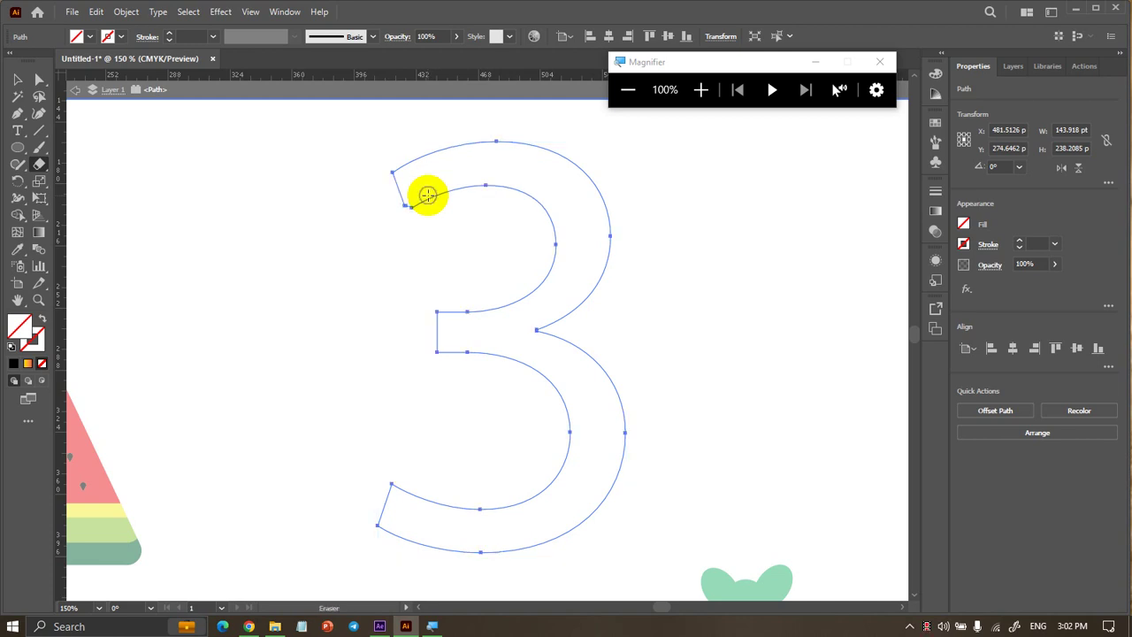
left_click(232, 164, "ctrl")
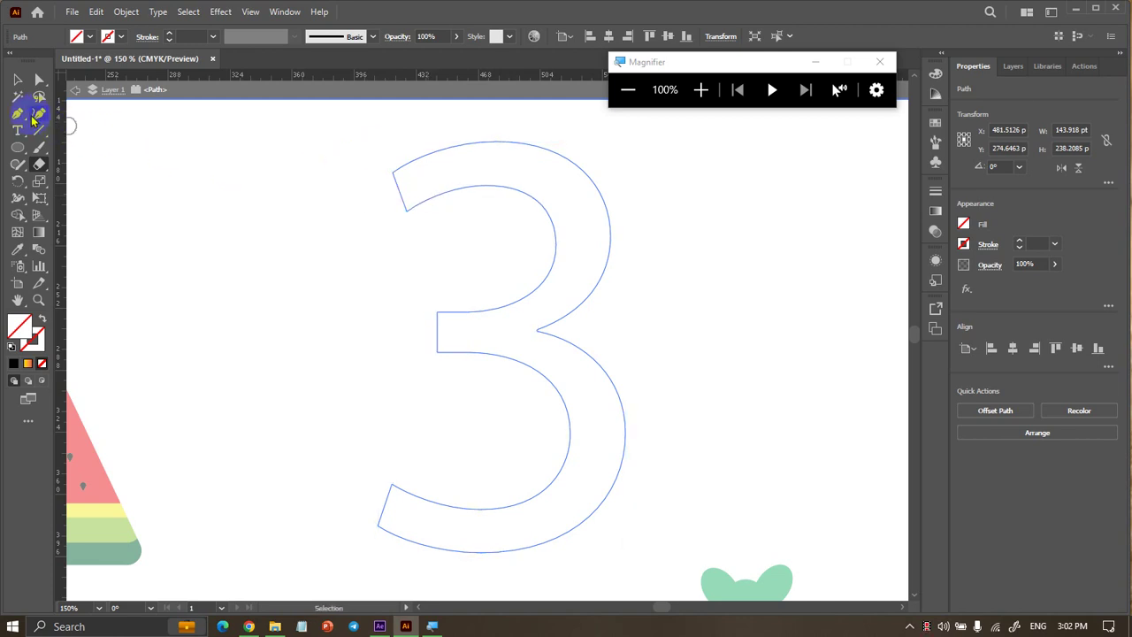
Delete the 3's inner top and middle-bar anchor points with the Delete Anchor Point tool
left_click(19, 114)
left_click(75, 145)
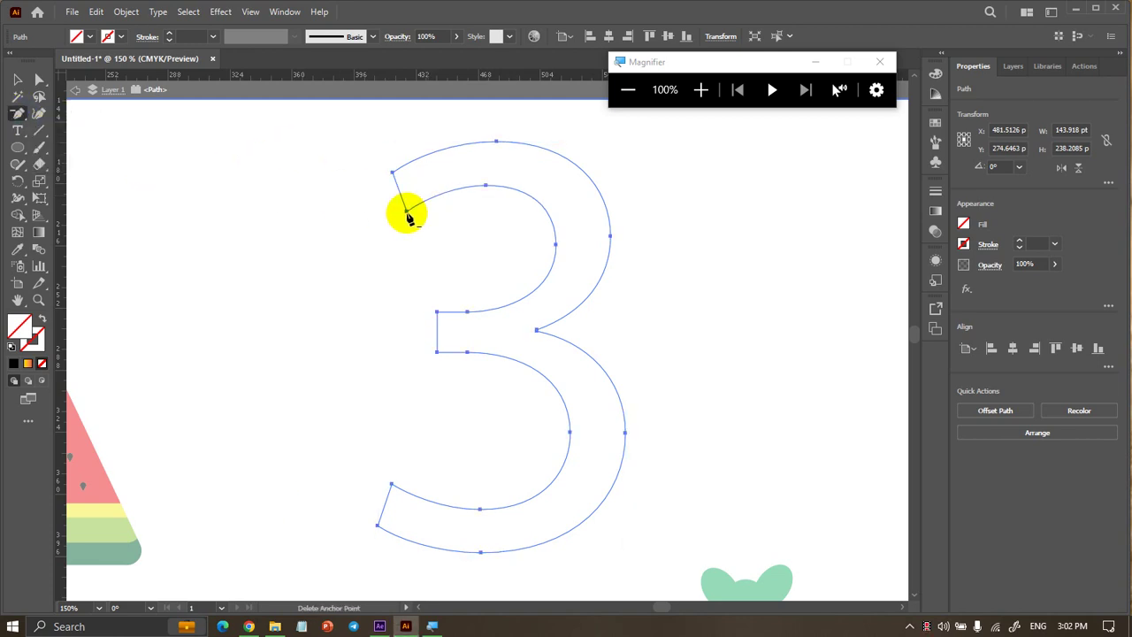
left_click(406, 211)
left_click(487, 183)
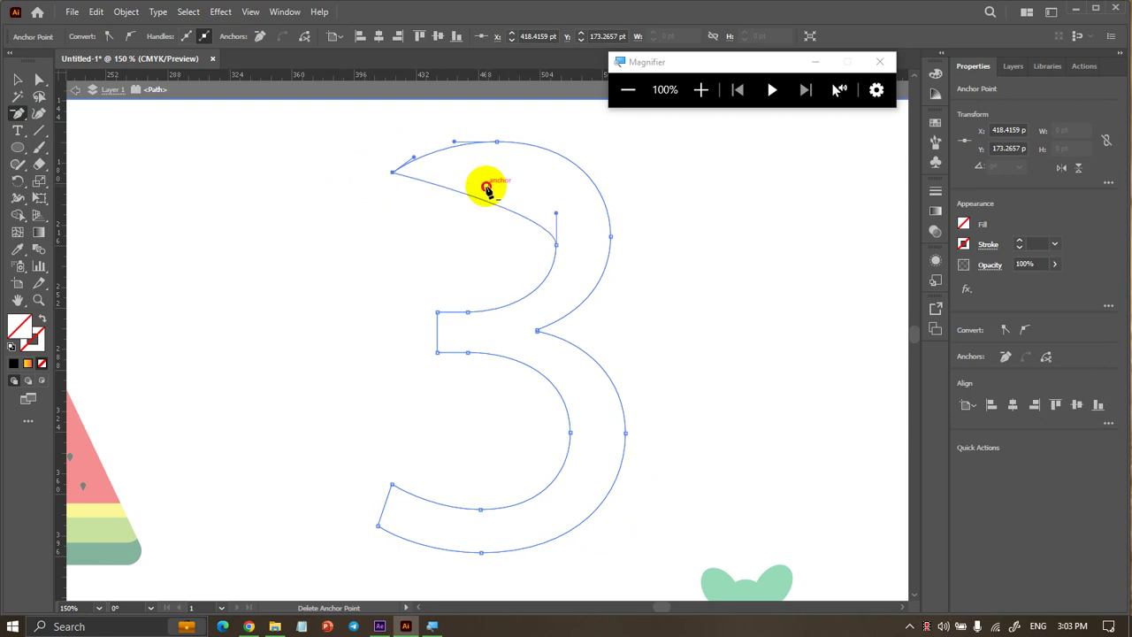
left_click(555, 244)
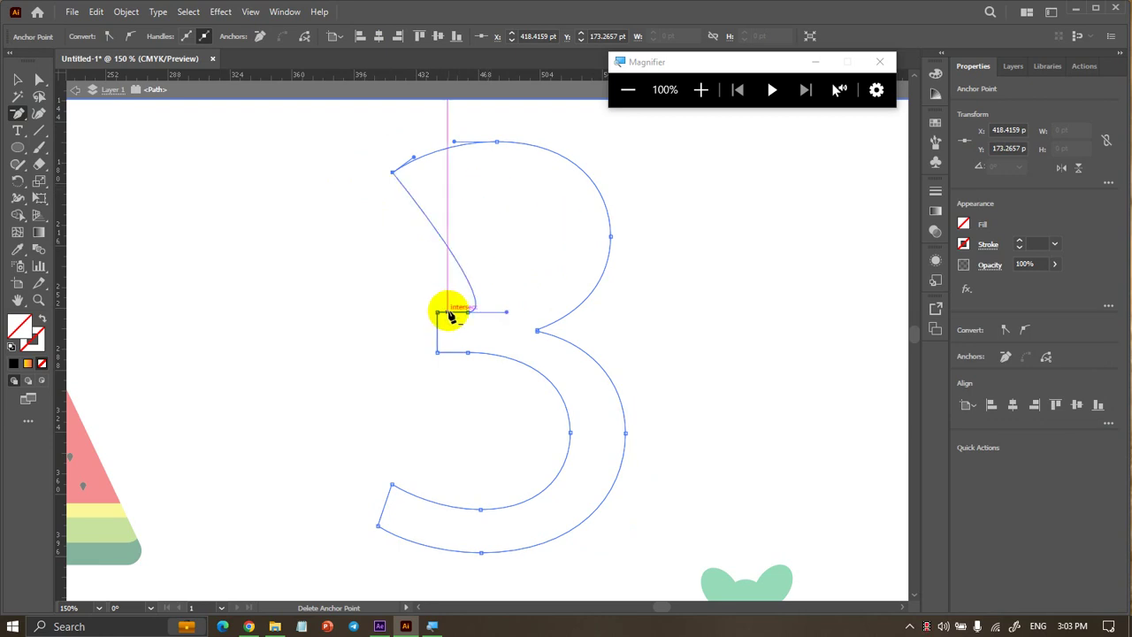
left_click(438, 311)
left_click(469, 311)
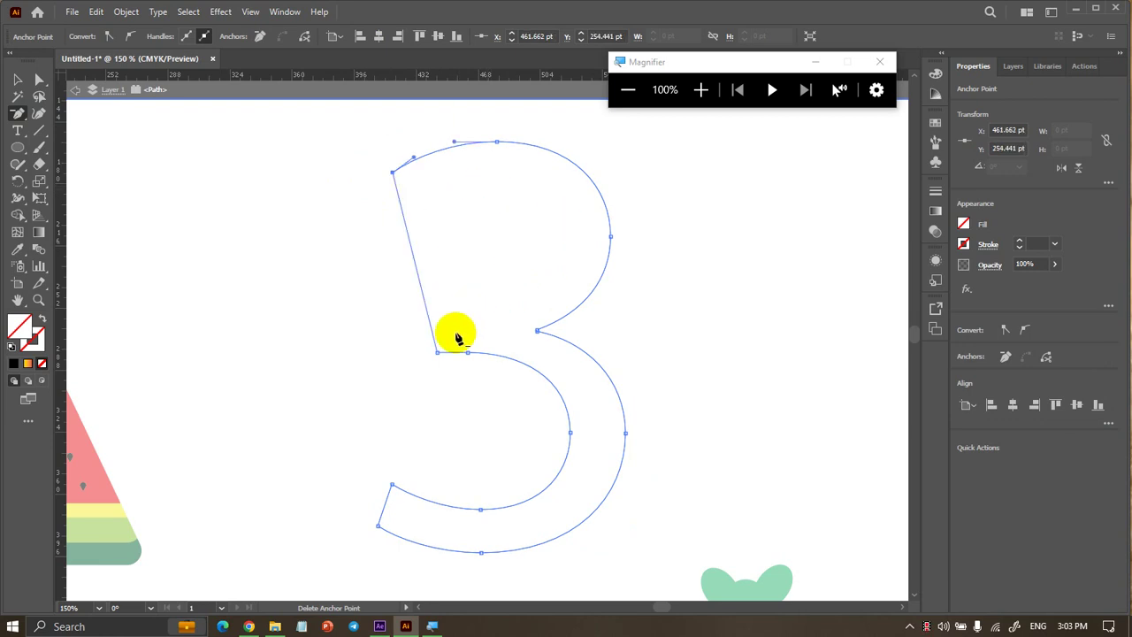
left_click(439, 352)
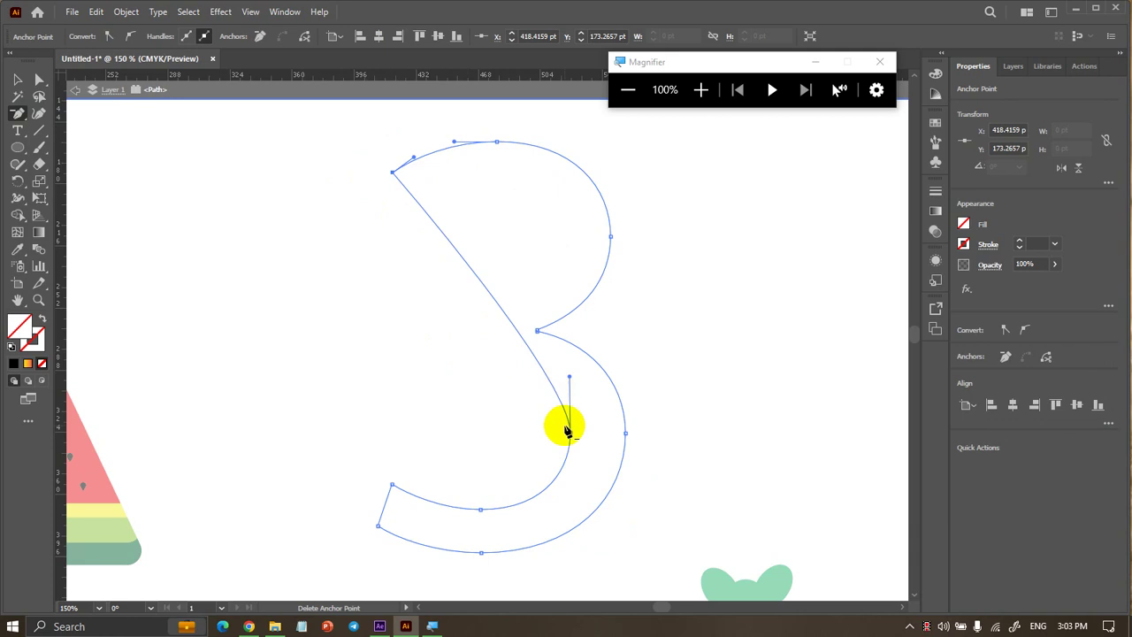
Delete the lower bowl, bottom and lower-left anchors, keeping the top-left corner
left_click(571, 433)
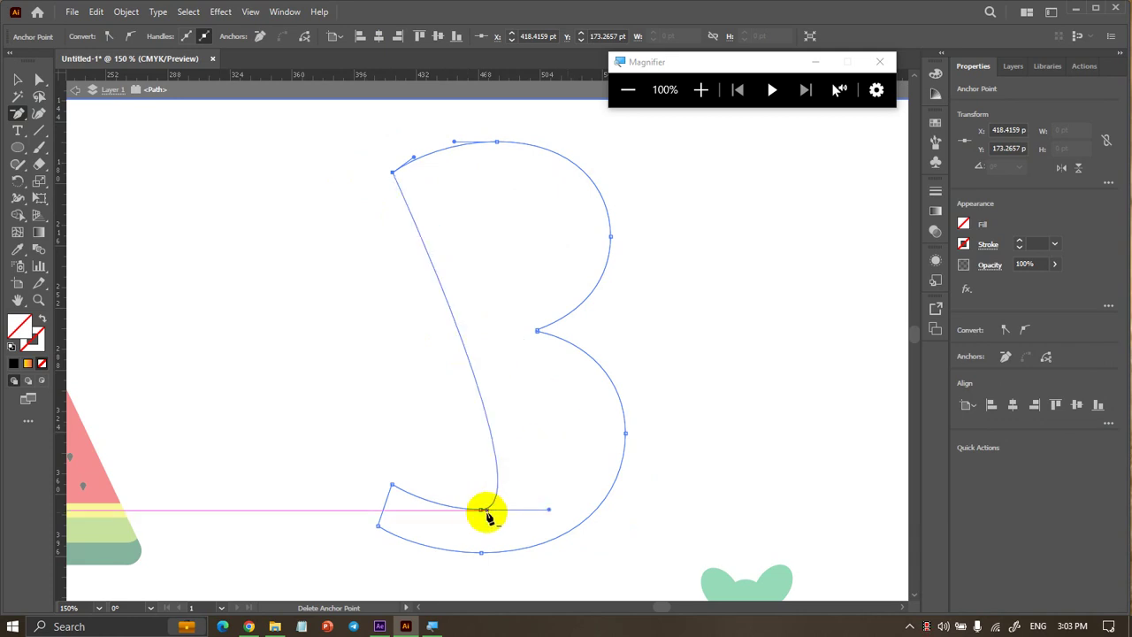
left_click(482, 510)
left_click(392, 485)
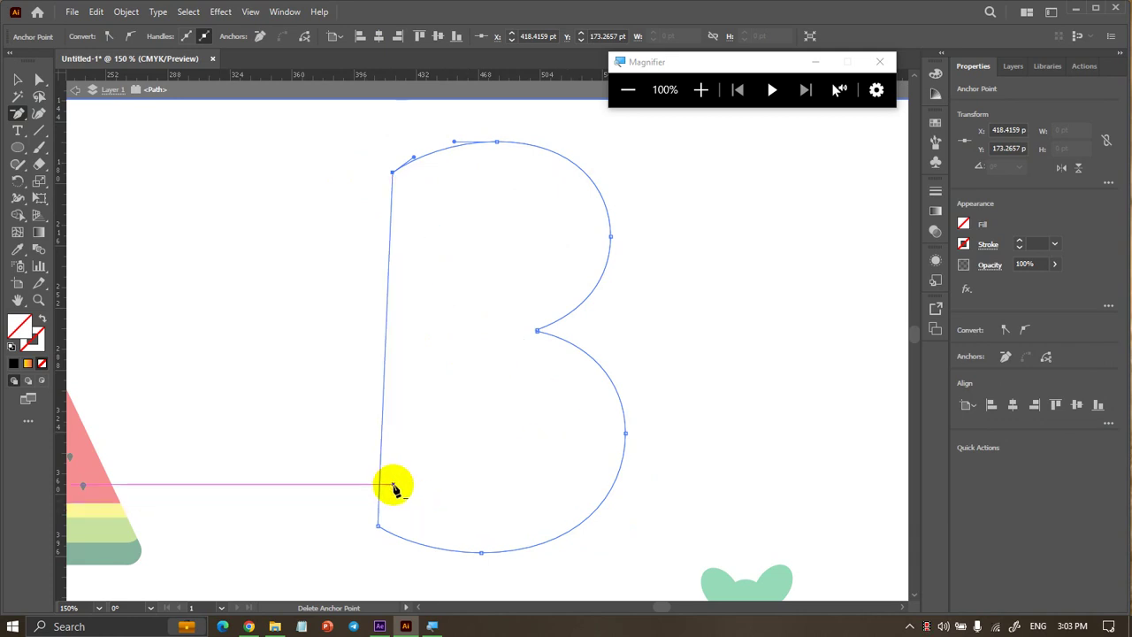
left_click(392, 172)
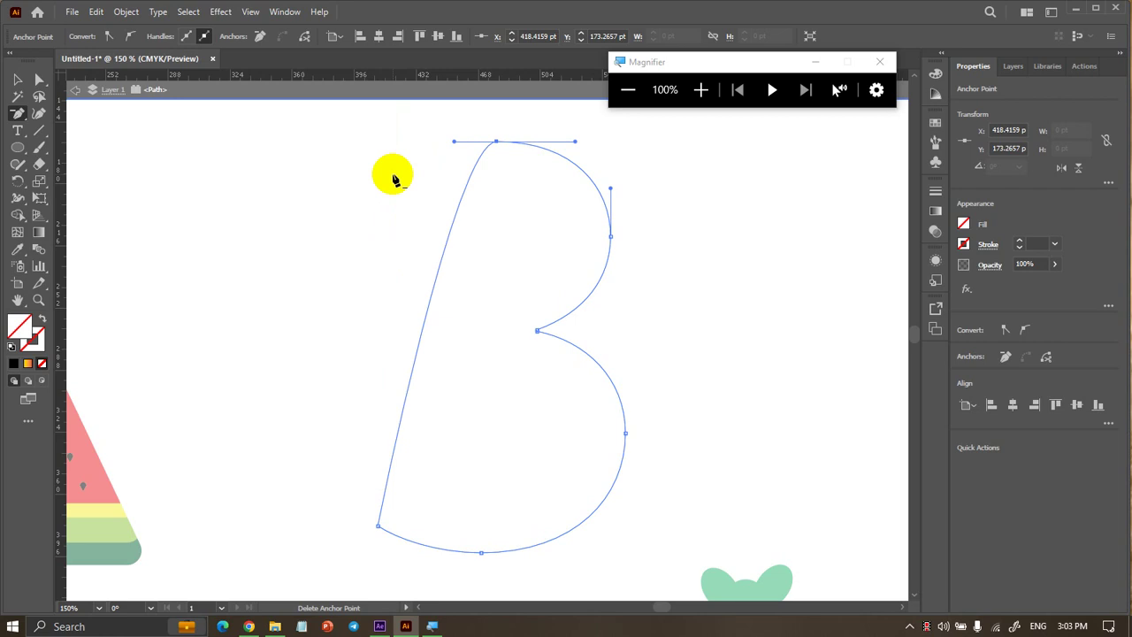
key("ctrl+z")
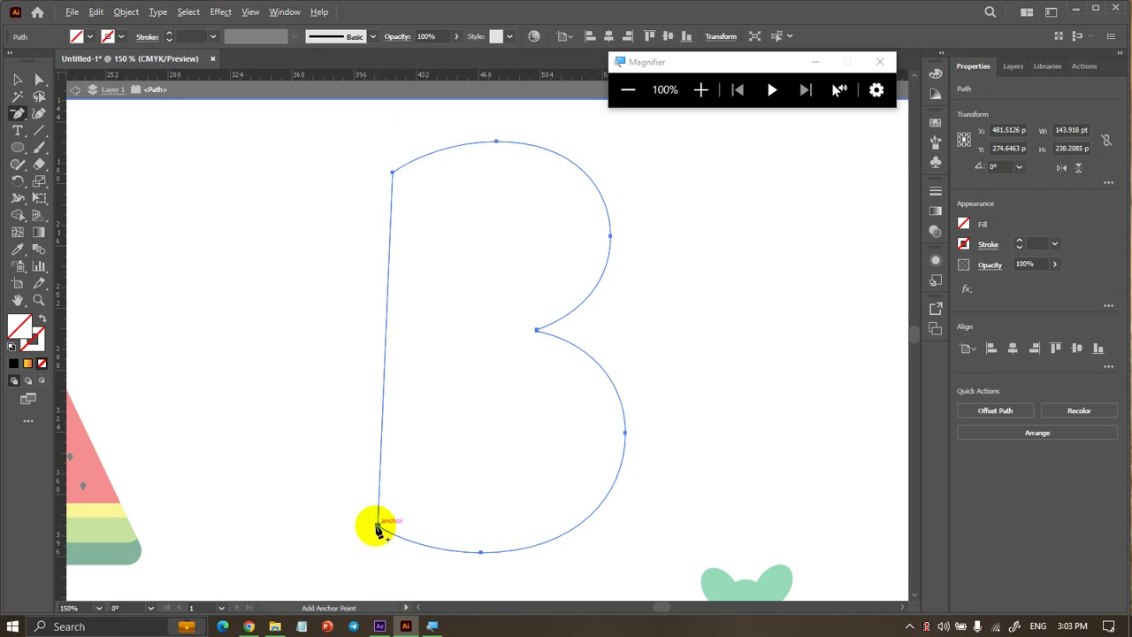
key("minus")
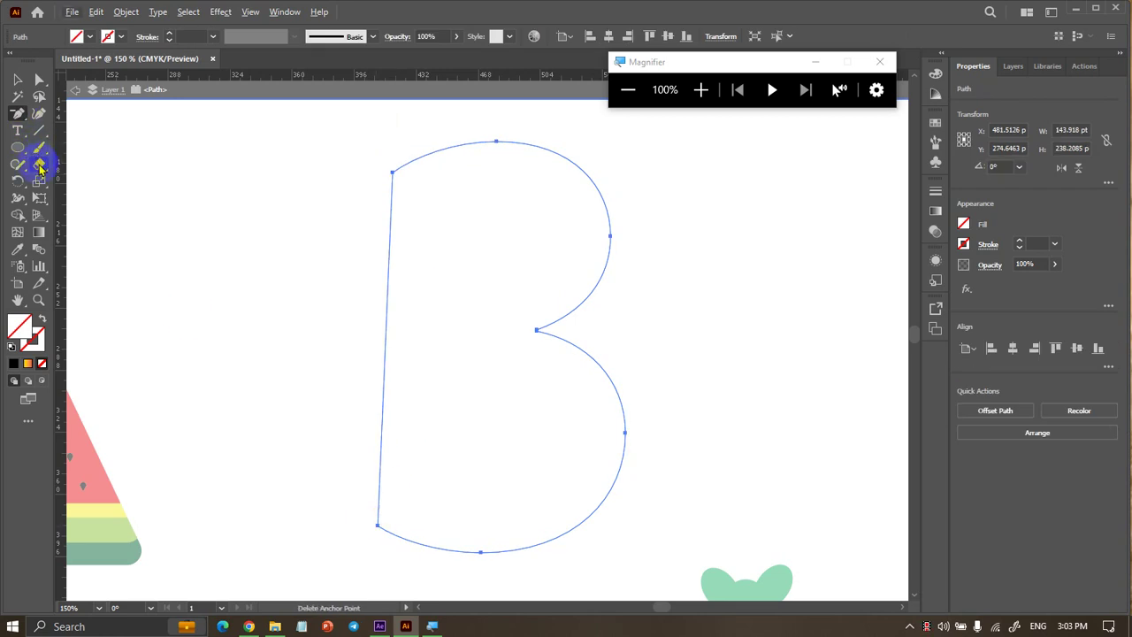
left_click_drag(39, 168, 88, 180)
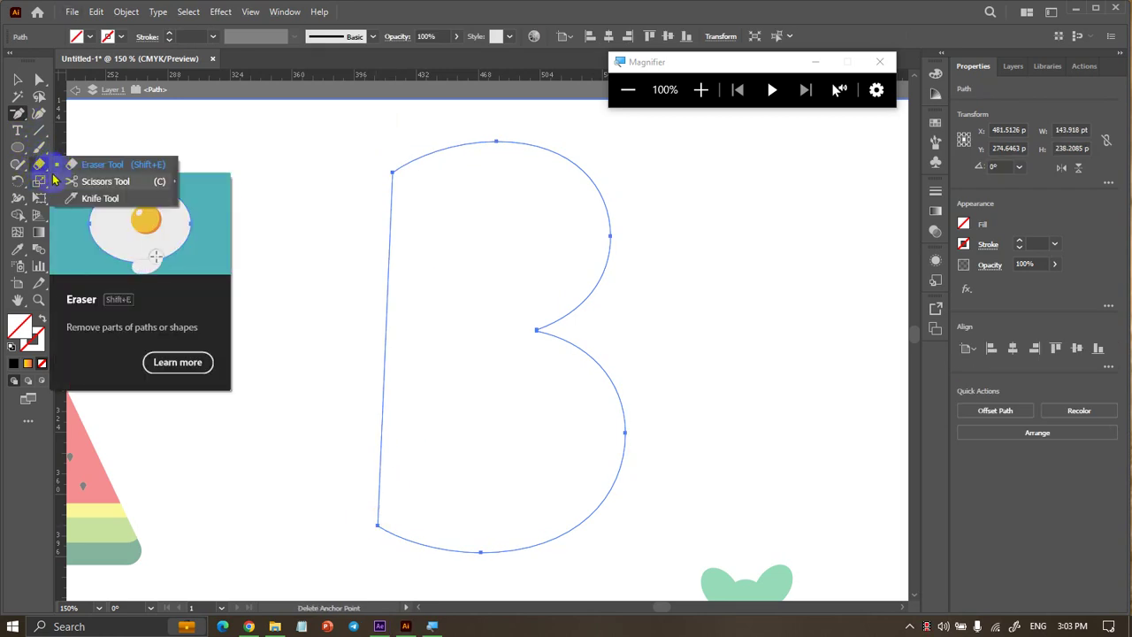
left_click(379, 522)
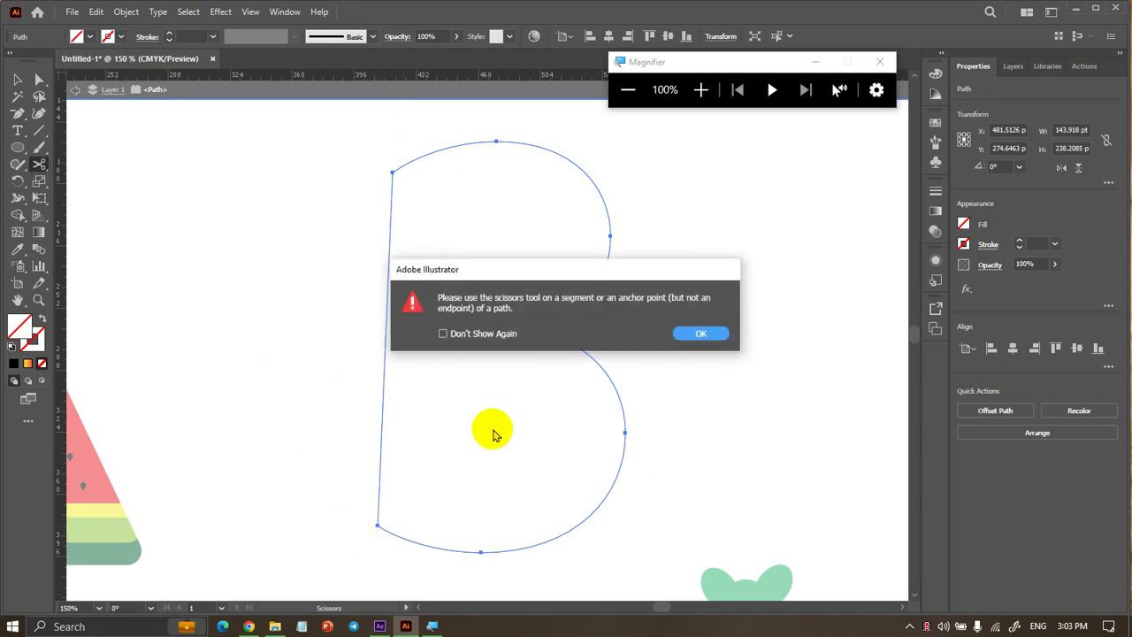
left_click(708, 332)
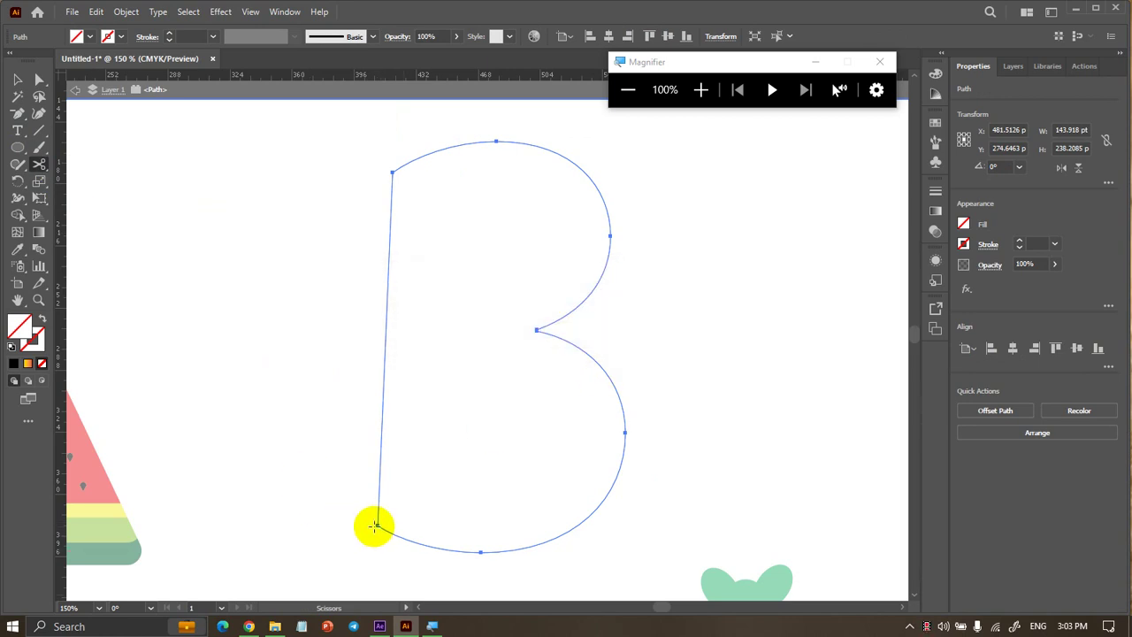
left_click(377, 525)
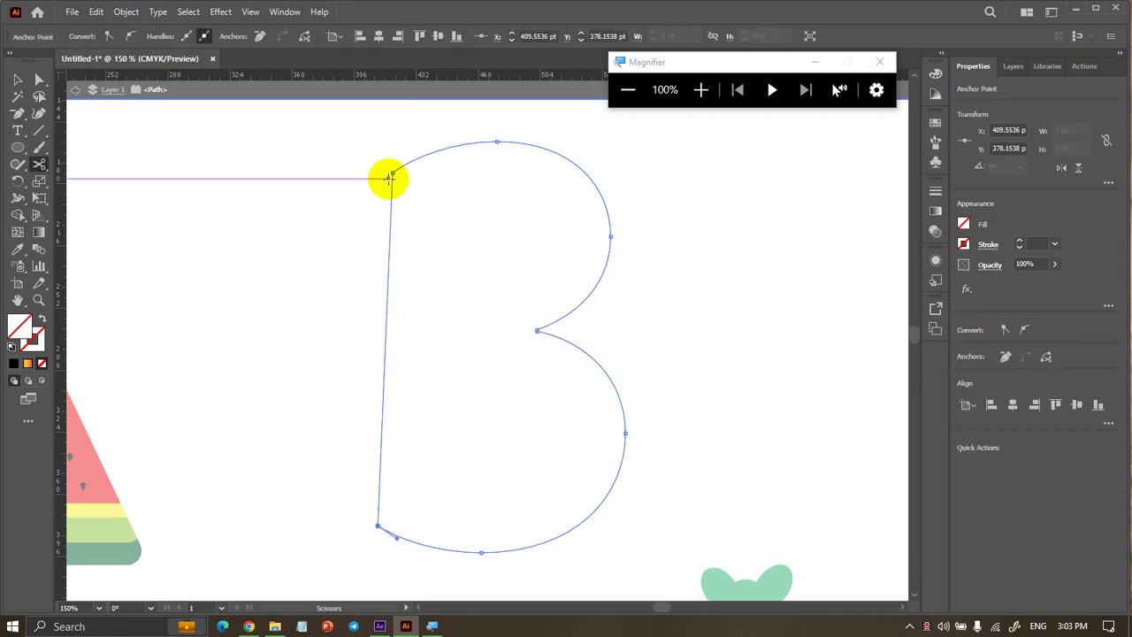
left_click(392, 172)
key("Delete")
left_click(18, 79)
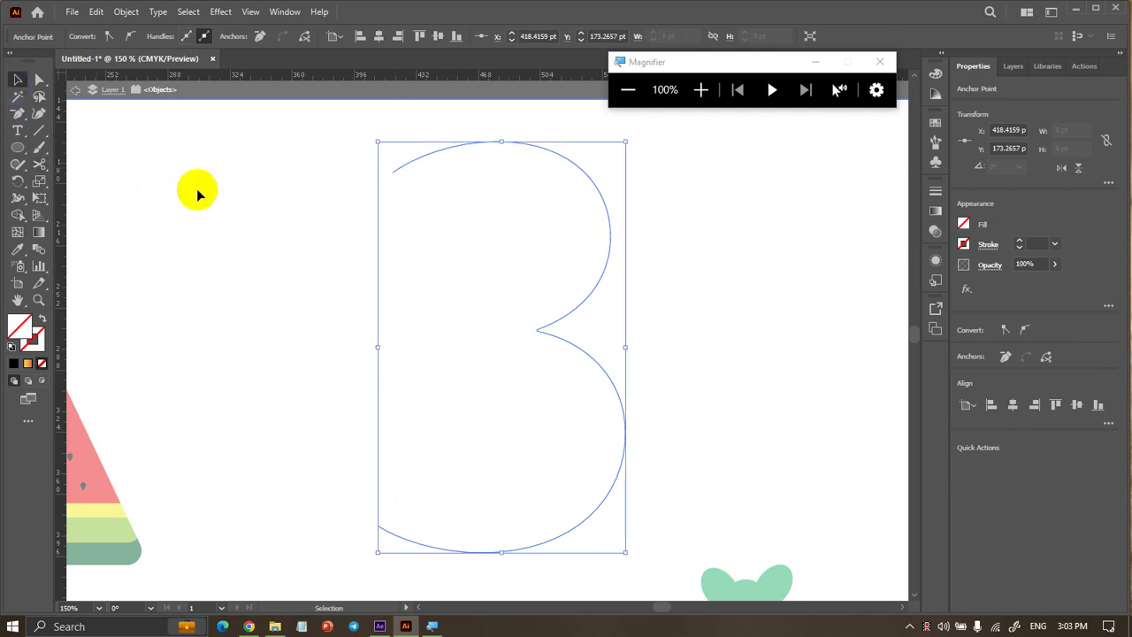
key("Delete")
key("ctrl+z")
key("ctrl+shift+z")
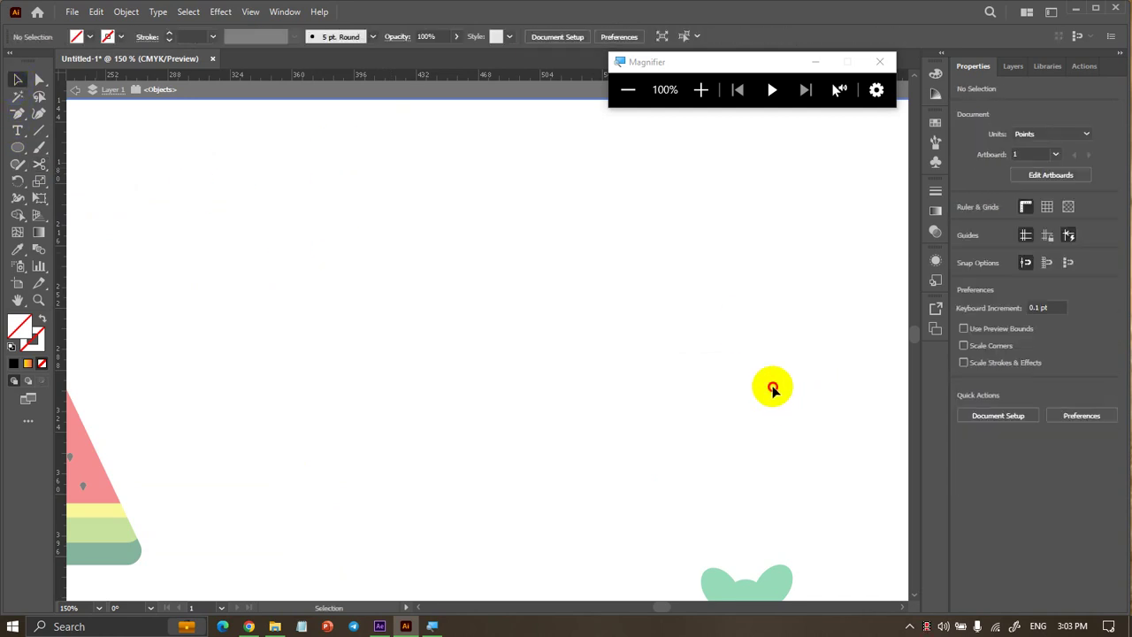
double_click(558, 363)
left_click_drag(177, 204, 668, 282)
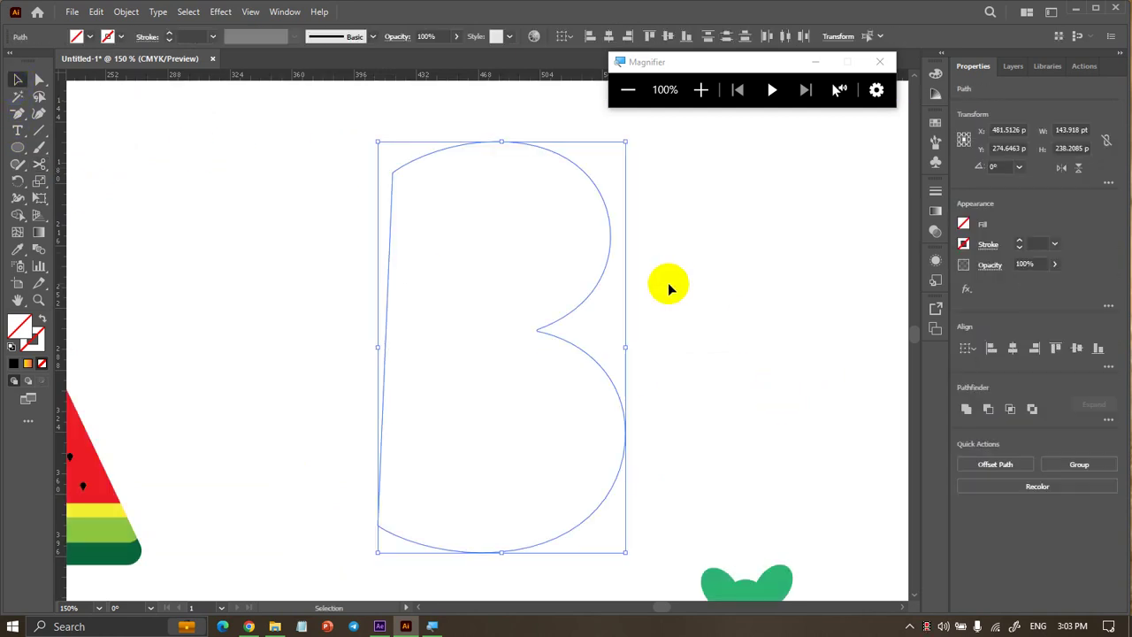
key("ctrl+0")
key("Delete")
key("ctrl+z")
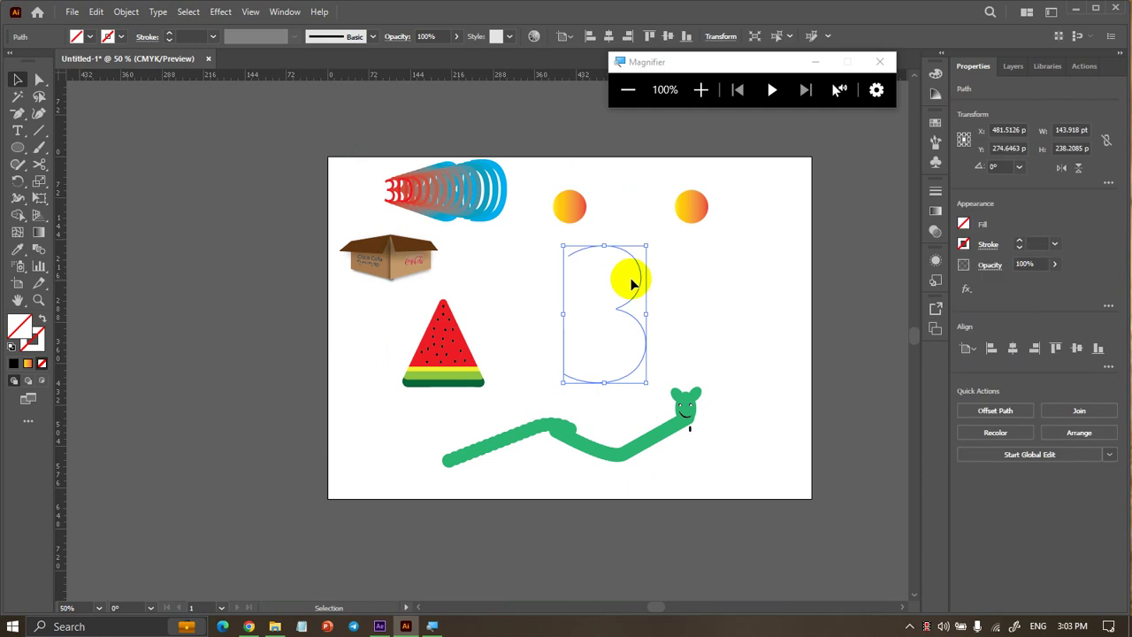
scroll(682, 298, "up", 2)
scroll(525, 195, "up", 2)
scroll(467, 223, "down", 2)
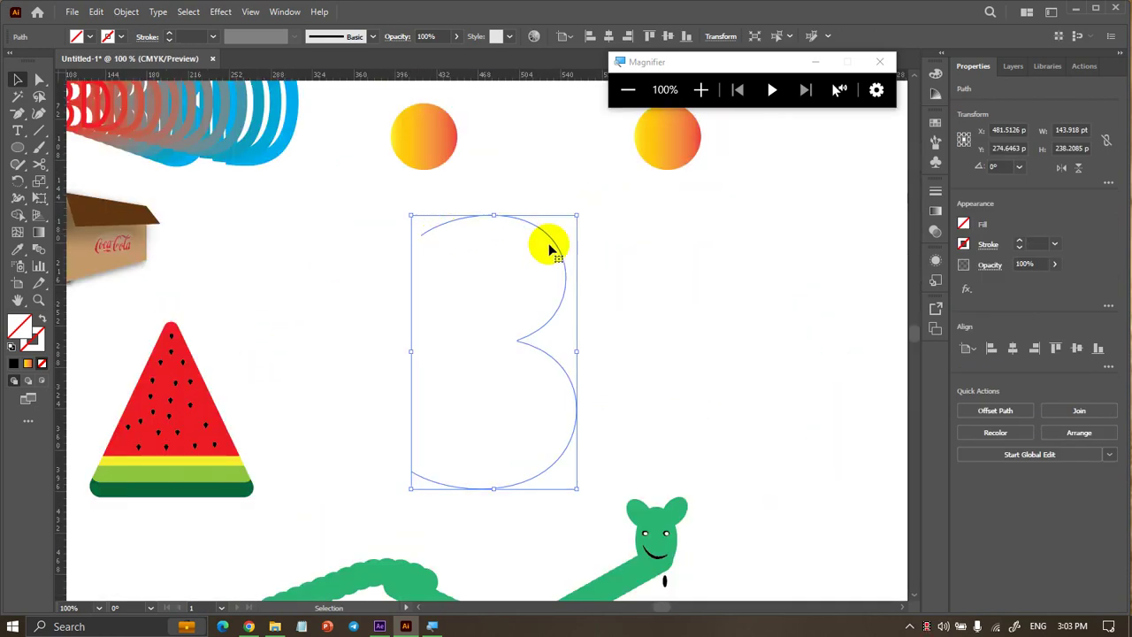
scroll(546, 245, "up", 1)
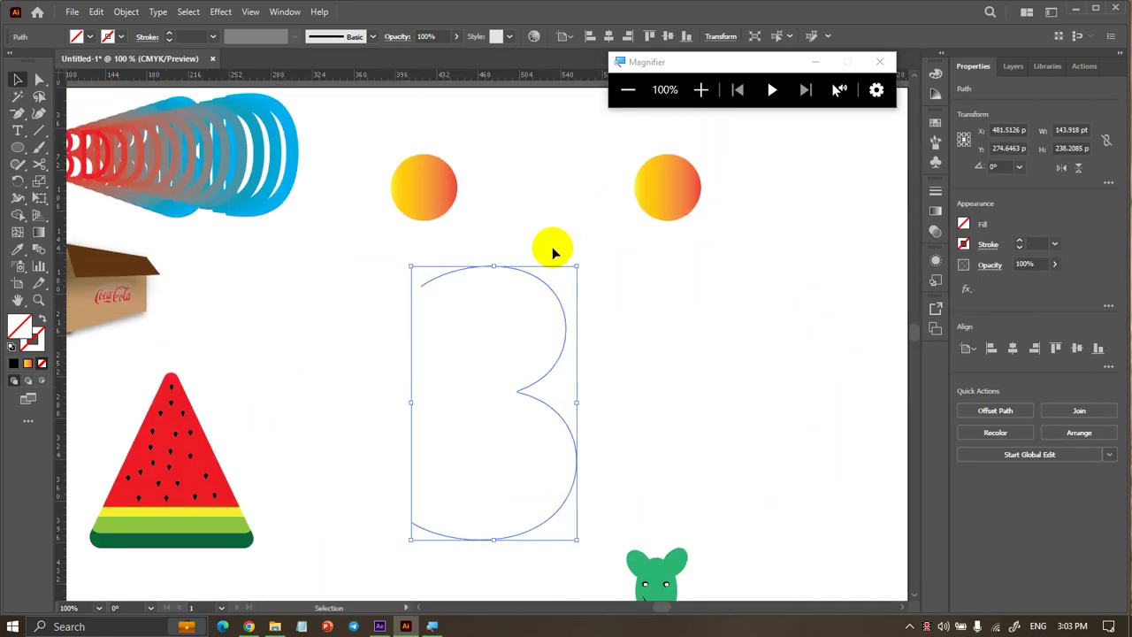
right_click(42, 169)
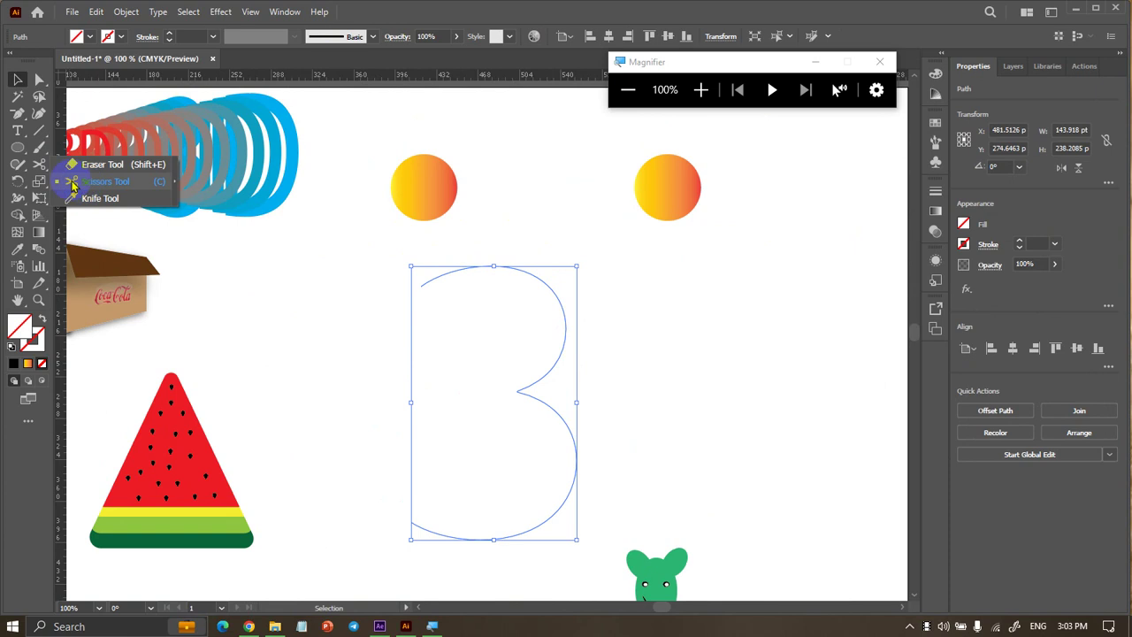
left_click(19, 81)
left_click(297, 283)
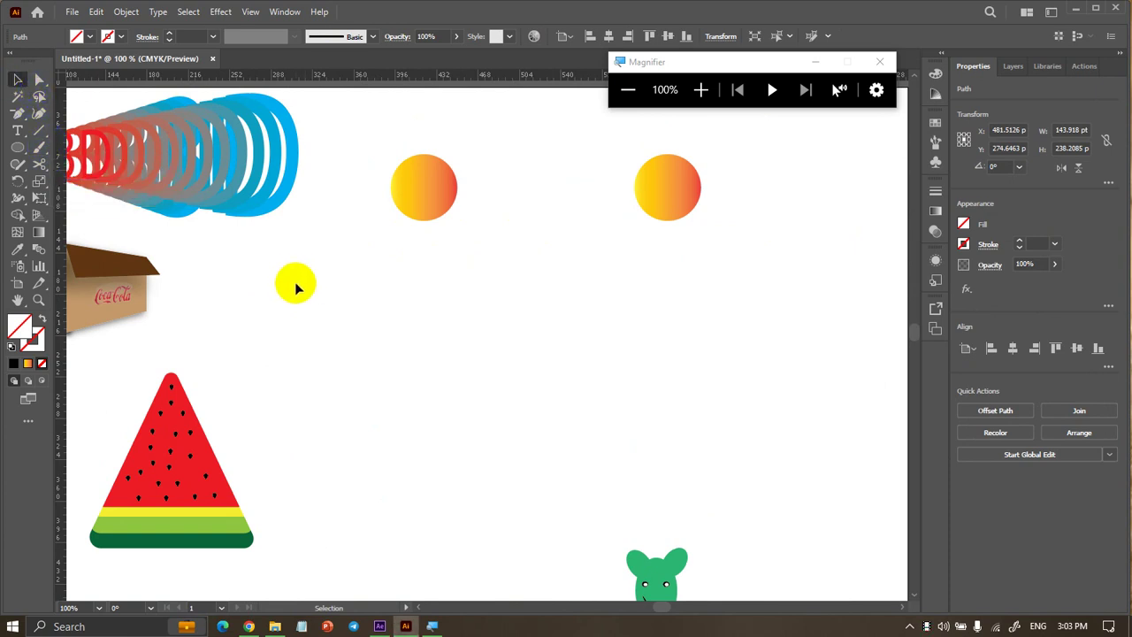
Make a first Blend tool attempt between the left and right gradient circles
mouse_move(374, 263)
left_mouse_down()
mouse_move(407, 293)
mouse_move(630, 368)
left_mouse_up()
key("Delete")
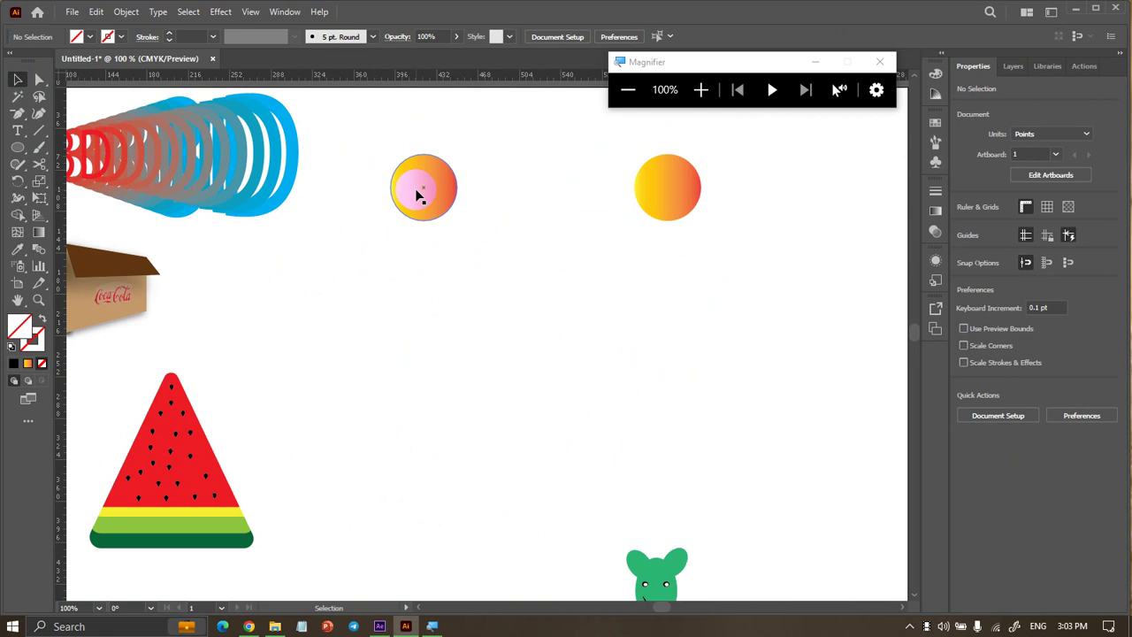
left_click(423, 186)
key("w")
left_click(674, 196)
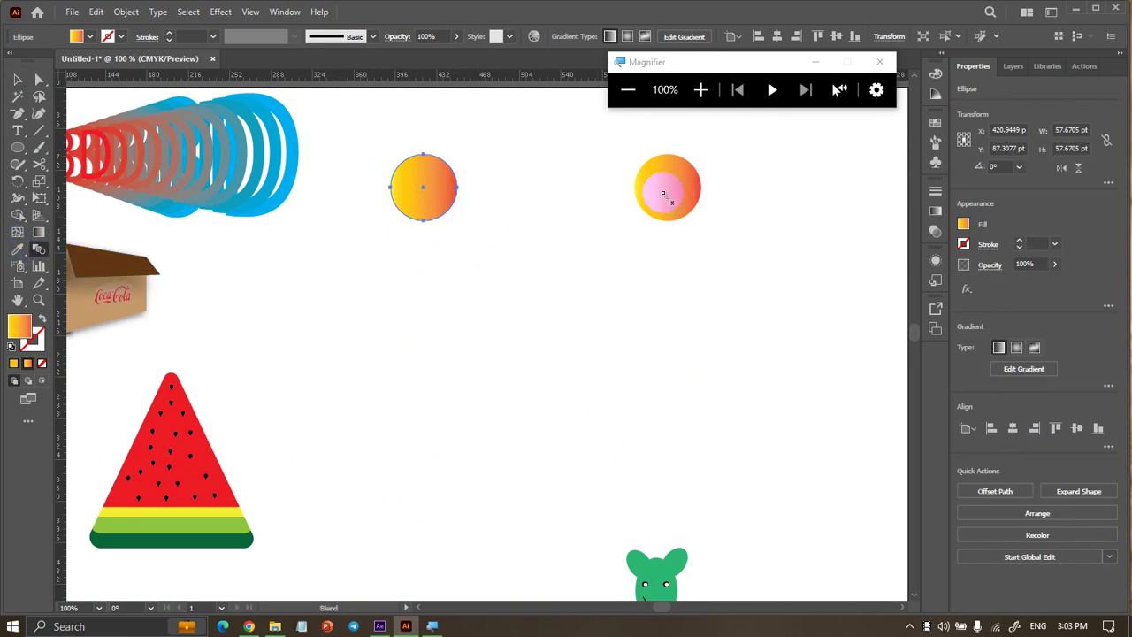
left_click(17, 79)
left_click(265, 280)
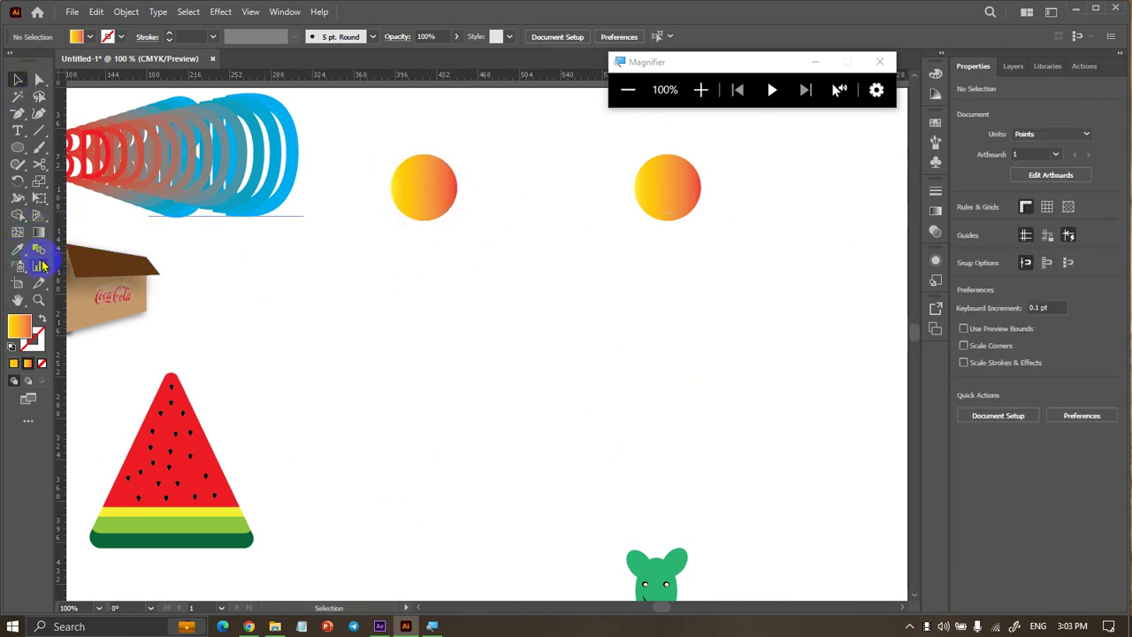
Blend the left circle into the right circle, producing a row of overlapping circles, and select it
left_click(39, 251)
left_click(430, 191)
left_click(682, 190)
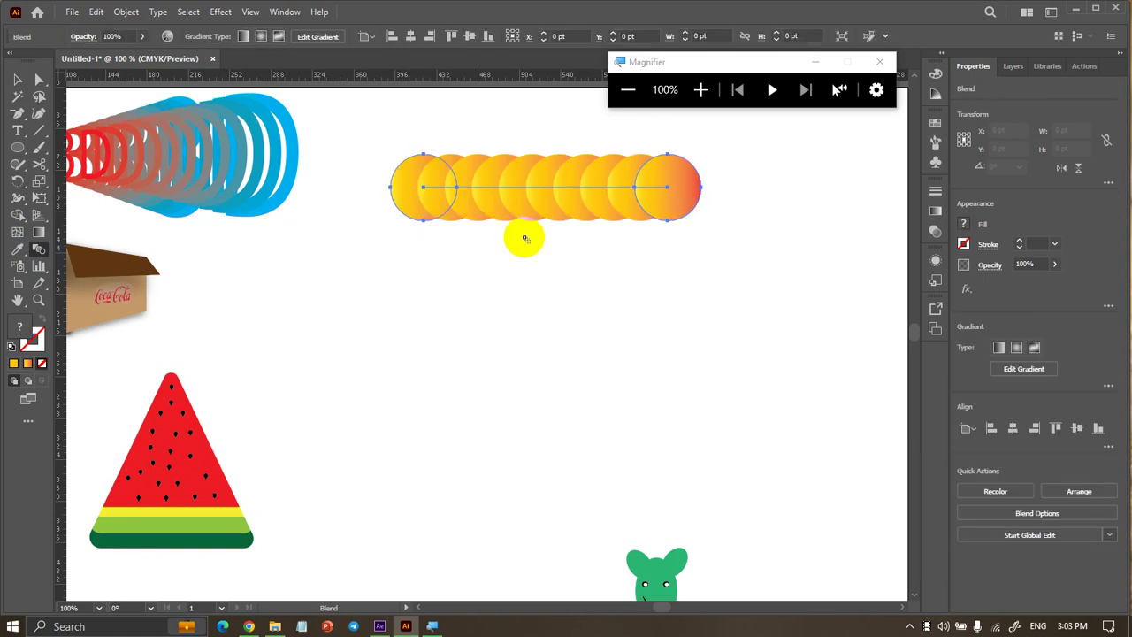
scroll(306, 248, "down", 2)
scroll(467, 233, "up", 1)
scroll(467, 233, "up", 1)
left_click(19, 79)
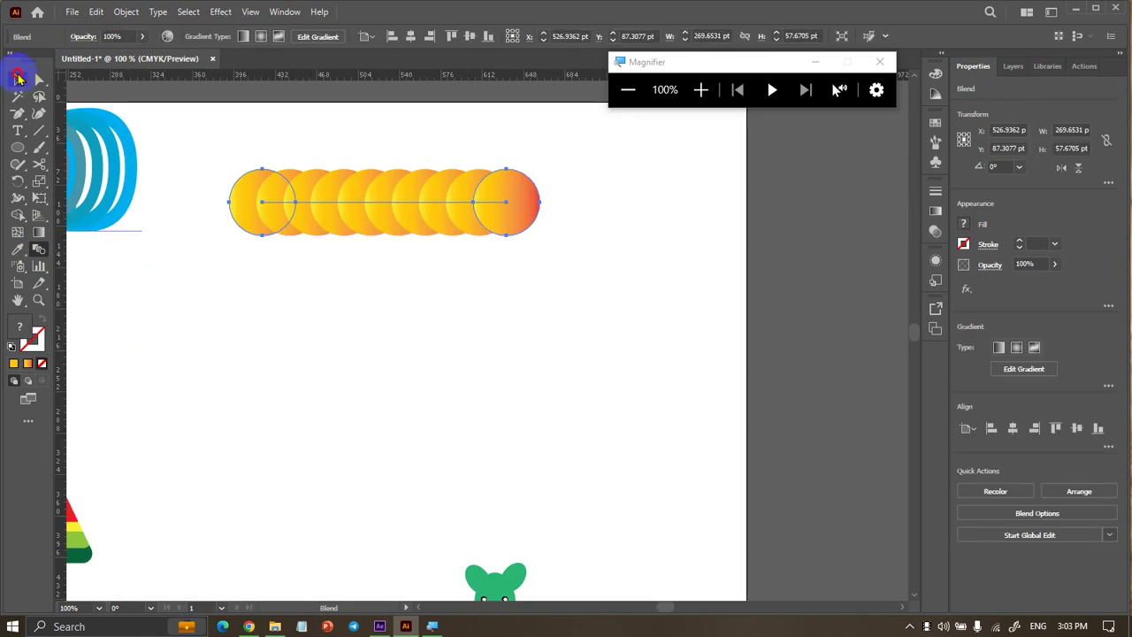
left_click(379, 195)
left_click(129, 13)
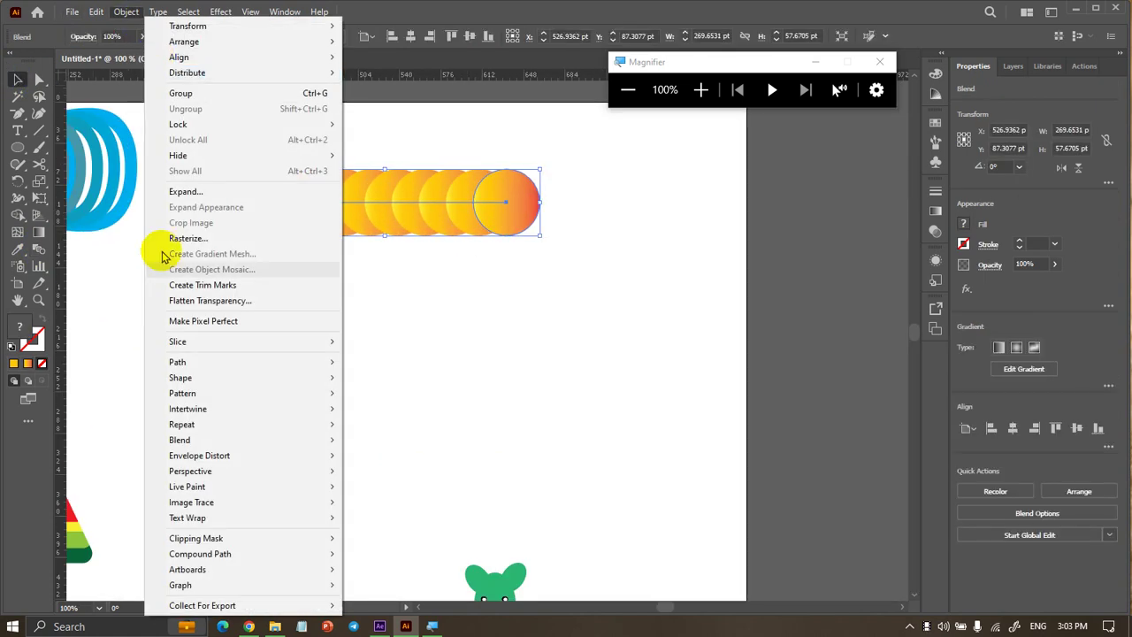
mouse_move(179, 440)
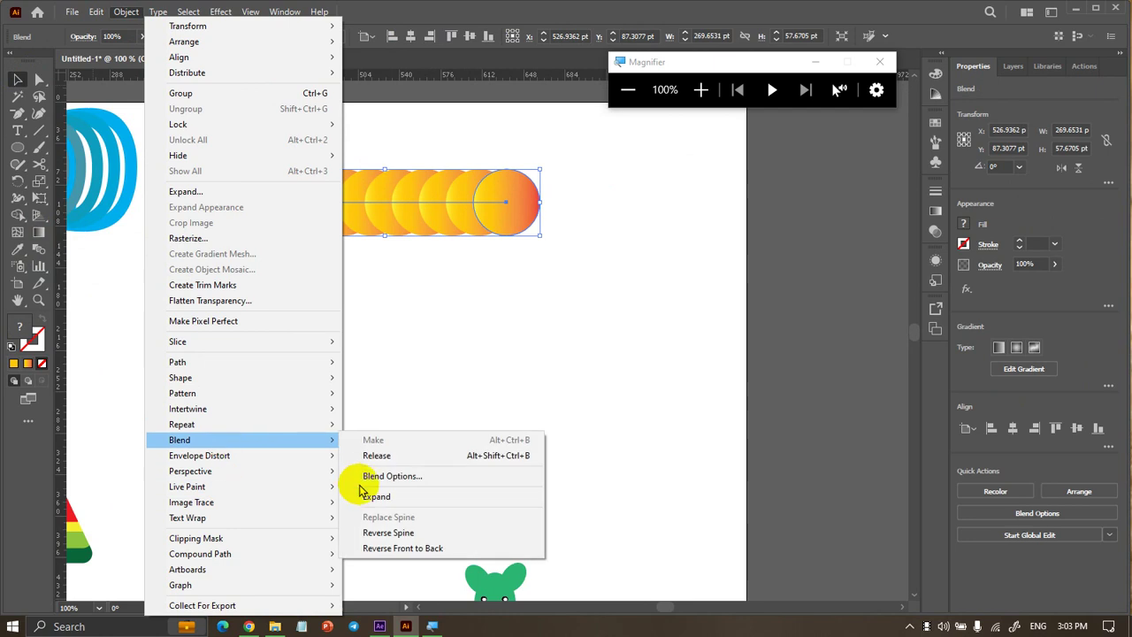
Set the circle blend's Blend Options to Specified Steps 30 for a smooth yellow-orange tube
left_click(374, 475)
left_click(738, 182)
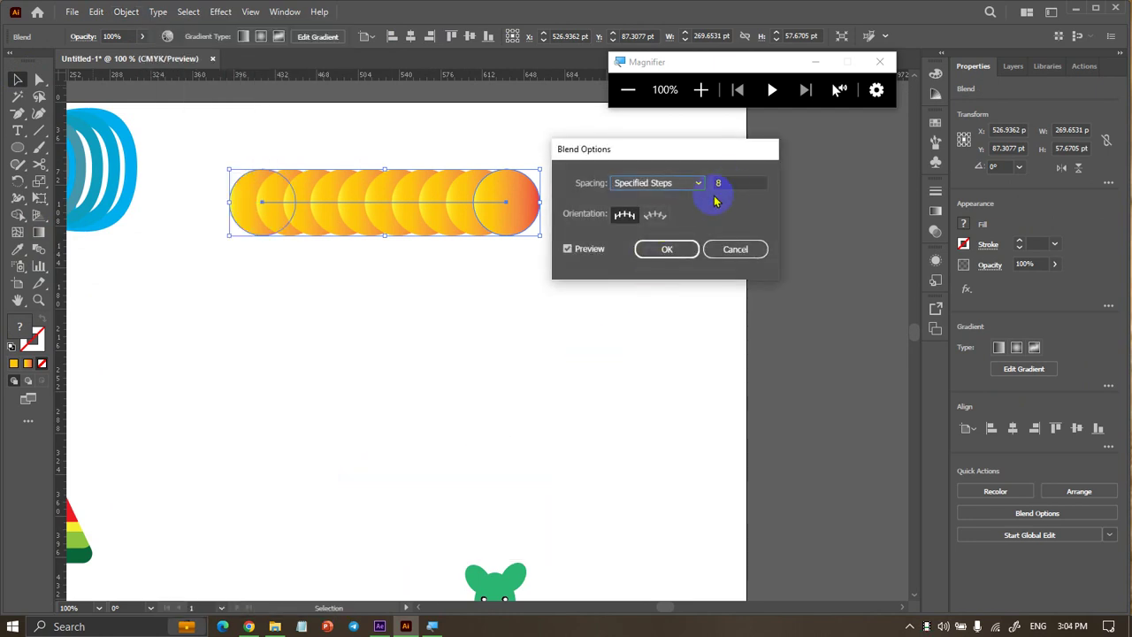
left_click(700, 188)
left_click(688, 212)
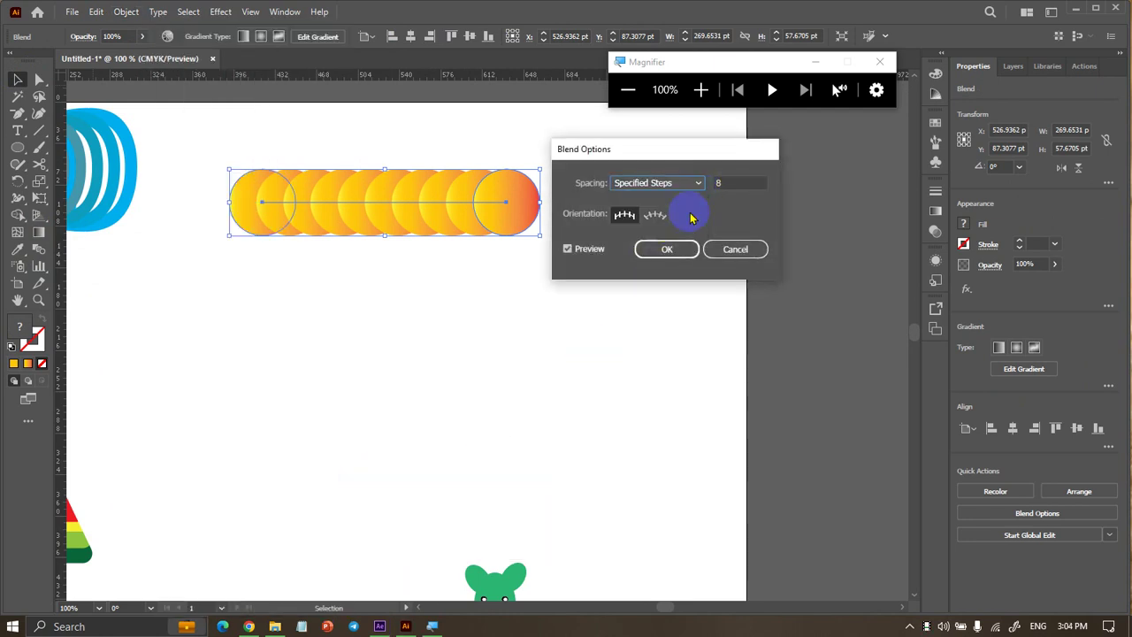
left_click(727, 183)
type("30")
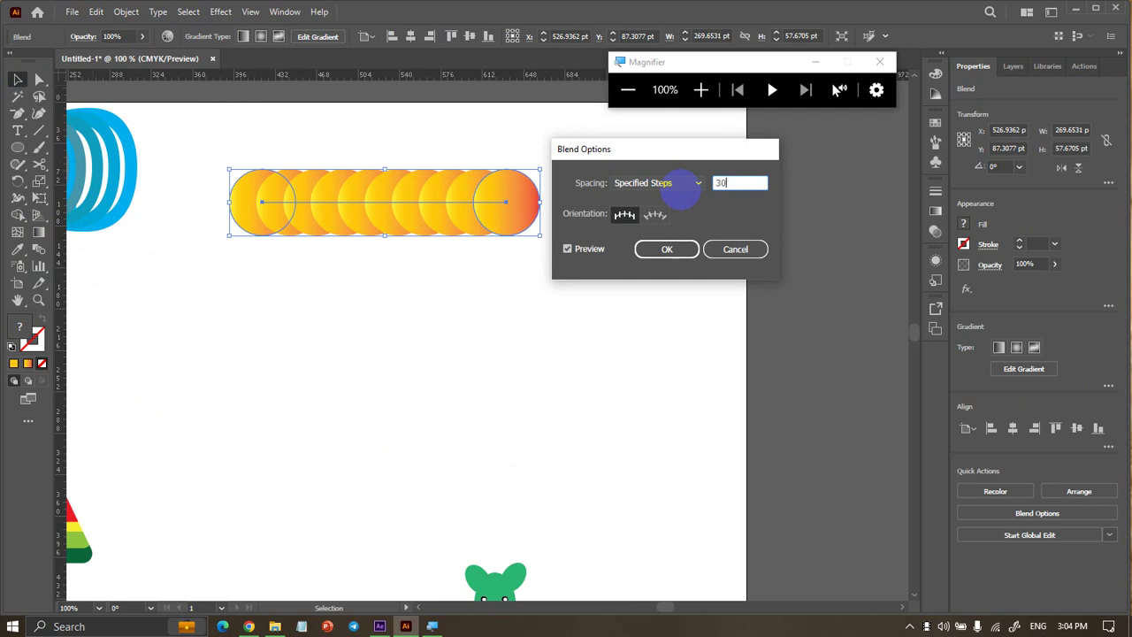
key("Return")
left_click(682, 192)
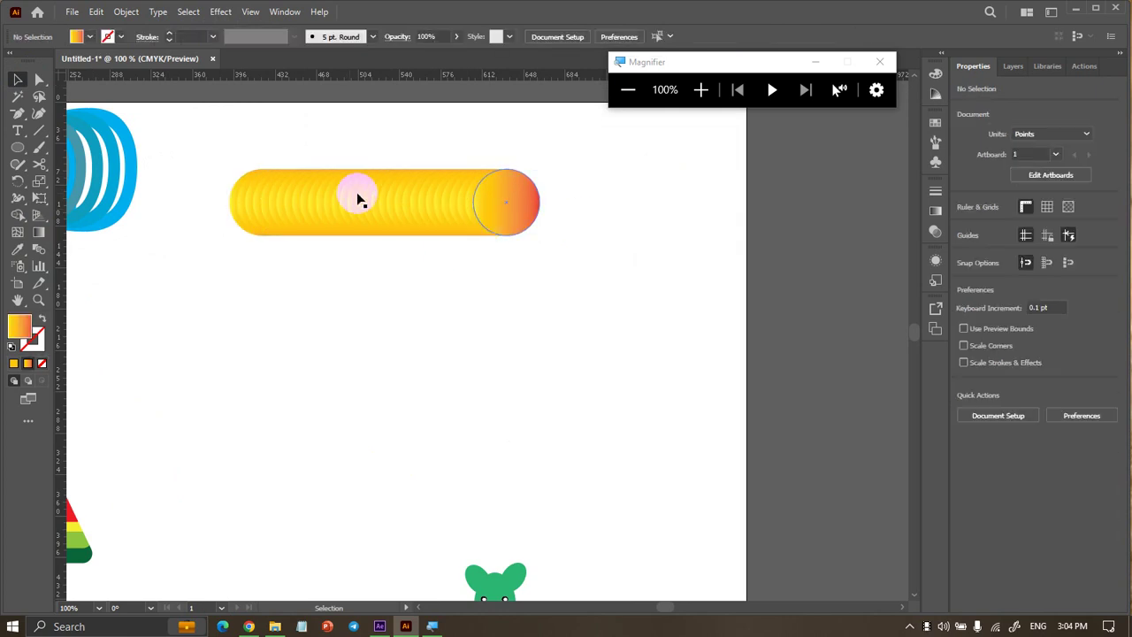
left_click(304, 435)
Marquee-select the circle blend and B outline together, checking each object individually
left_click(153, 160)
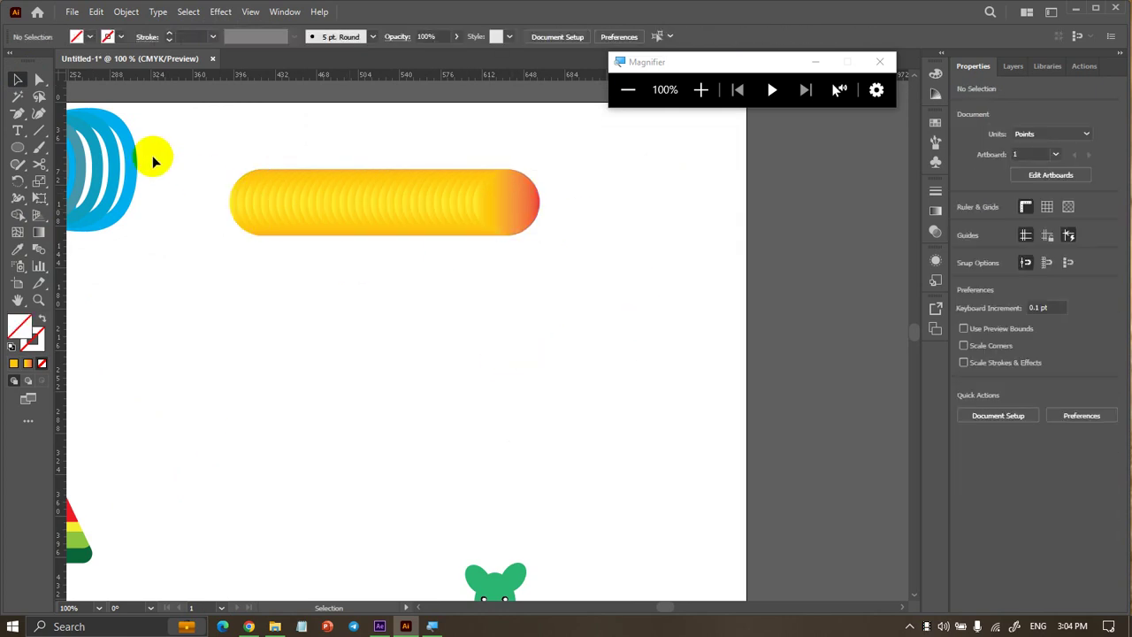
left_click_drag(153, 160, 513, 467)
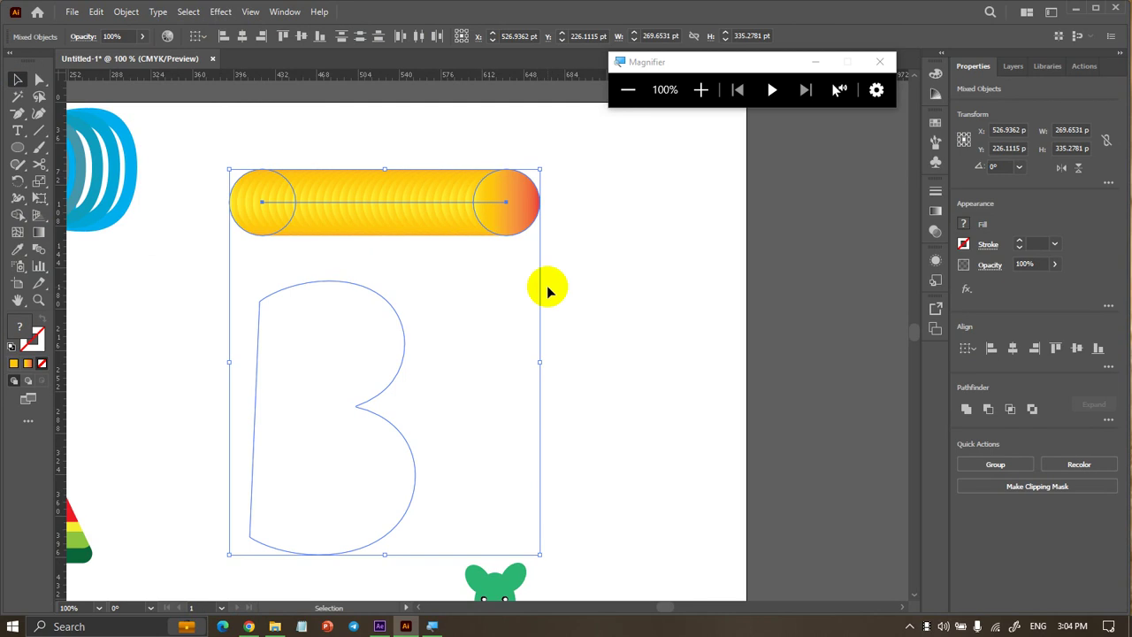
left_click(522, 221)
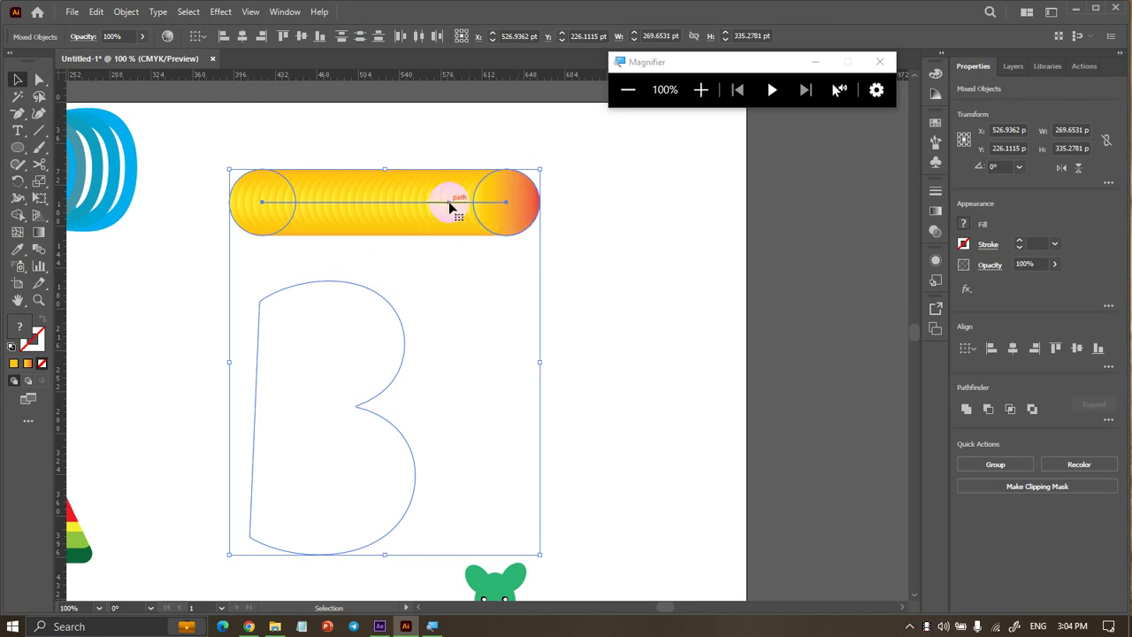
left_click(599, 203)
left_click(454, 221)
left_click(362, 316)
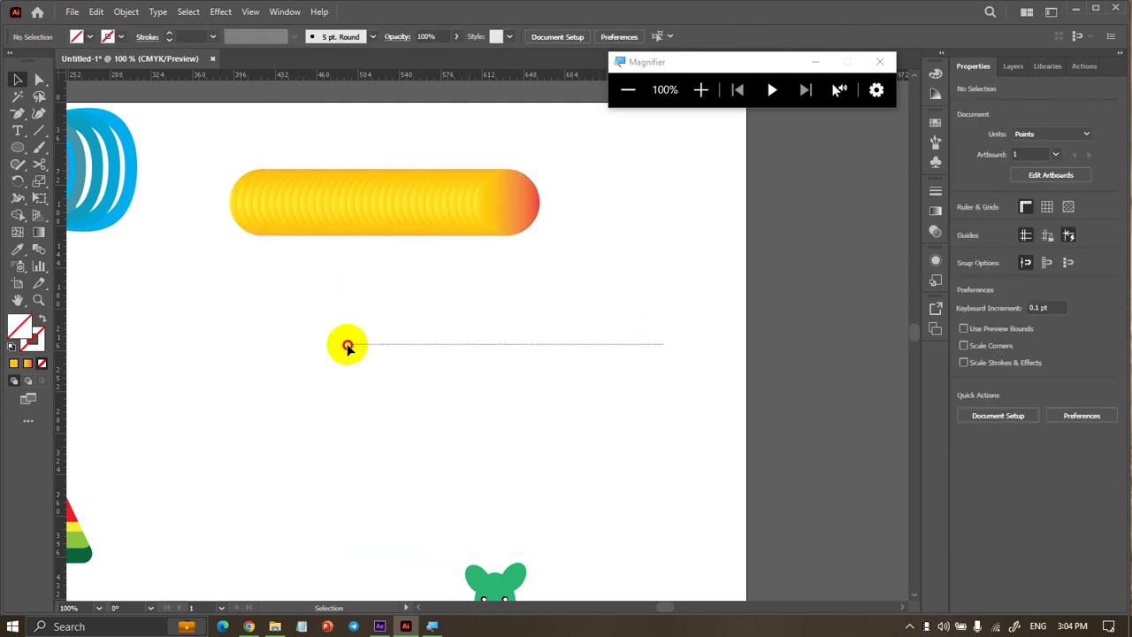
left_click(283, 321)
left_click(543, 262)
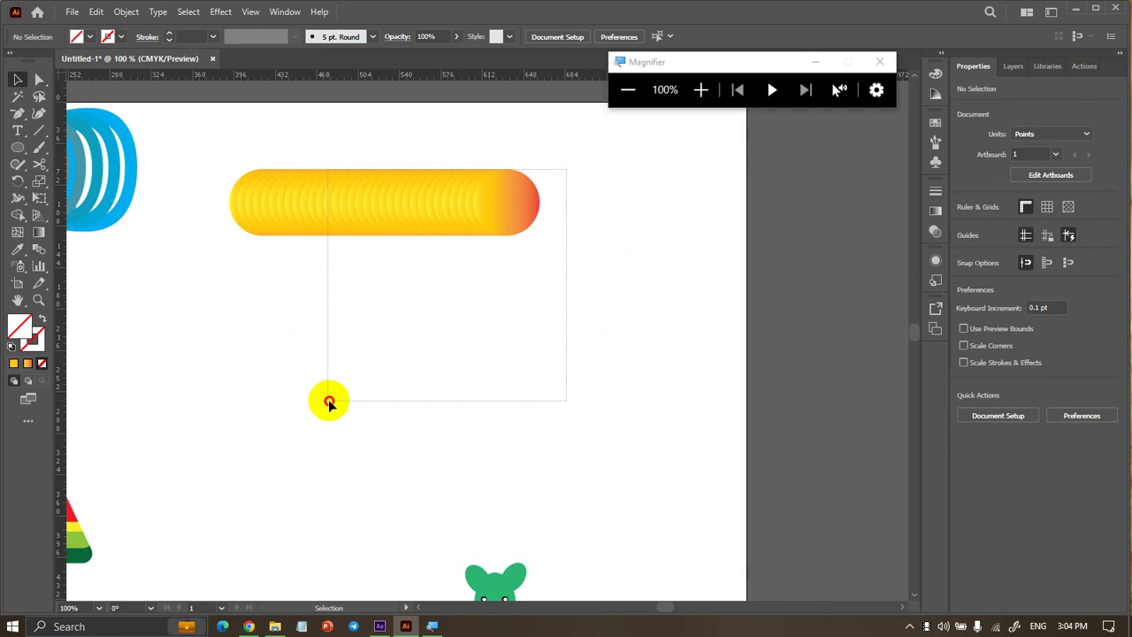
left_click_drag(566, 169, 328, 399)
key("ctrl+z")
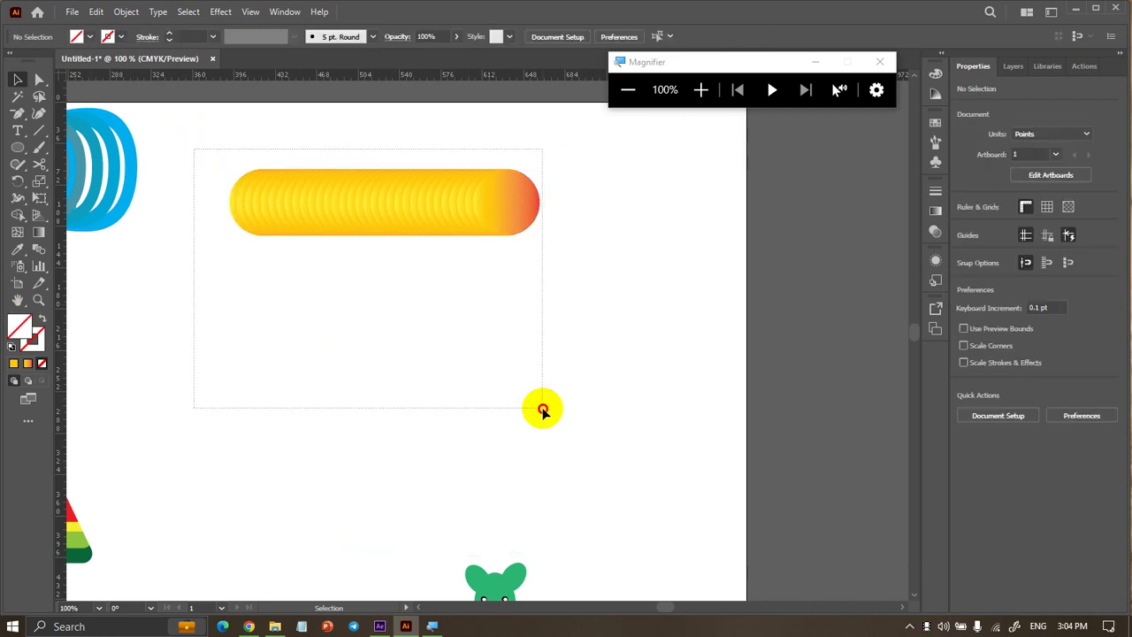
key("ctrl+shift+z")
Try Reverse Front to Back on the blend, undo it, and keep both objects selected
left_click(125, 12)
mouse_move(239, 440)
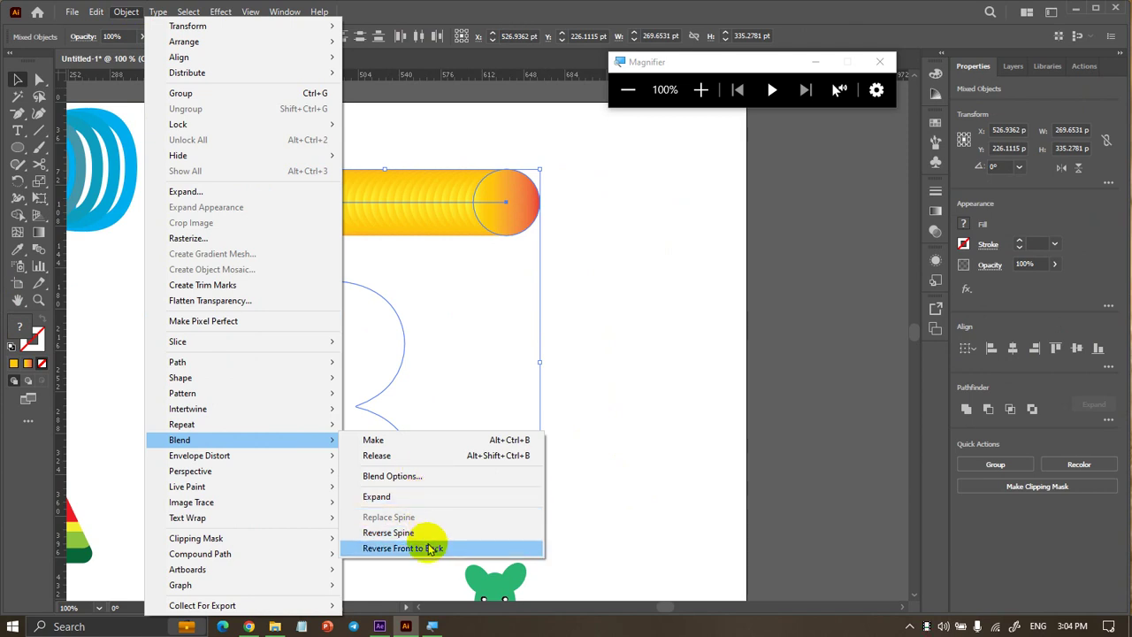
left_click(672, 381)
left_click(566, 443)
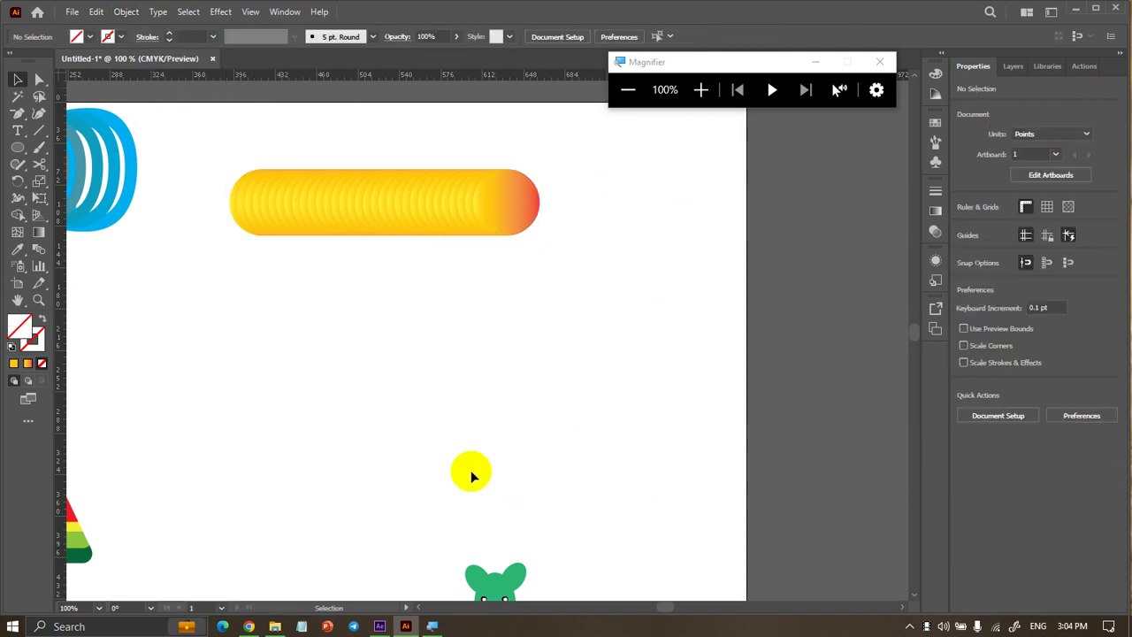
left_click_drag(207, 151, 716, 440)
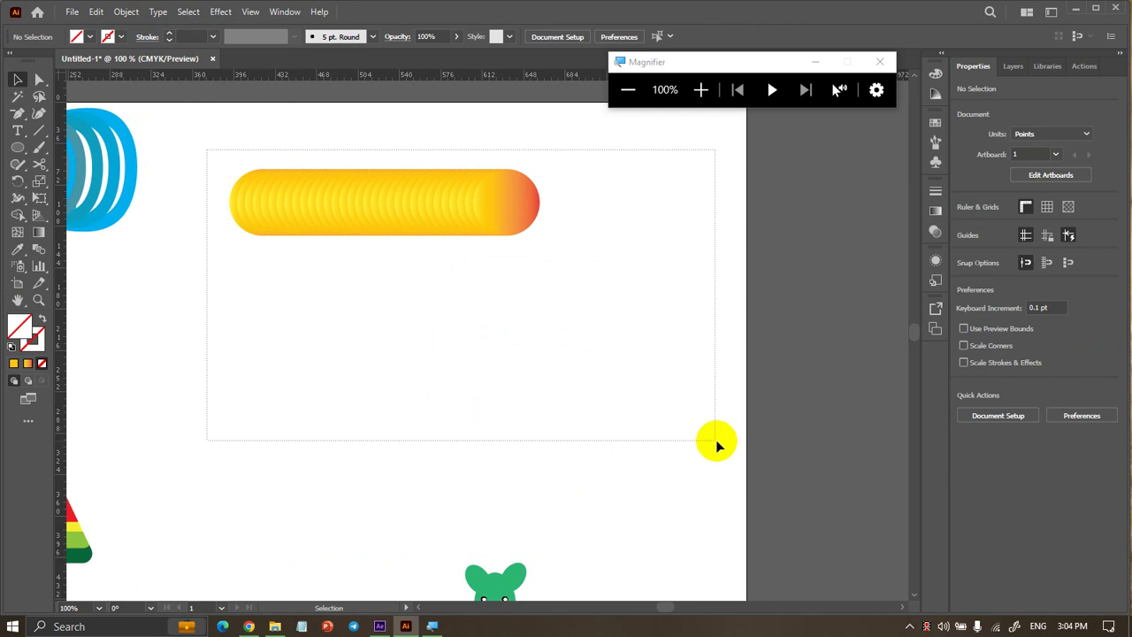
left_click(125, 12)
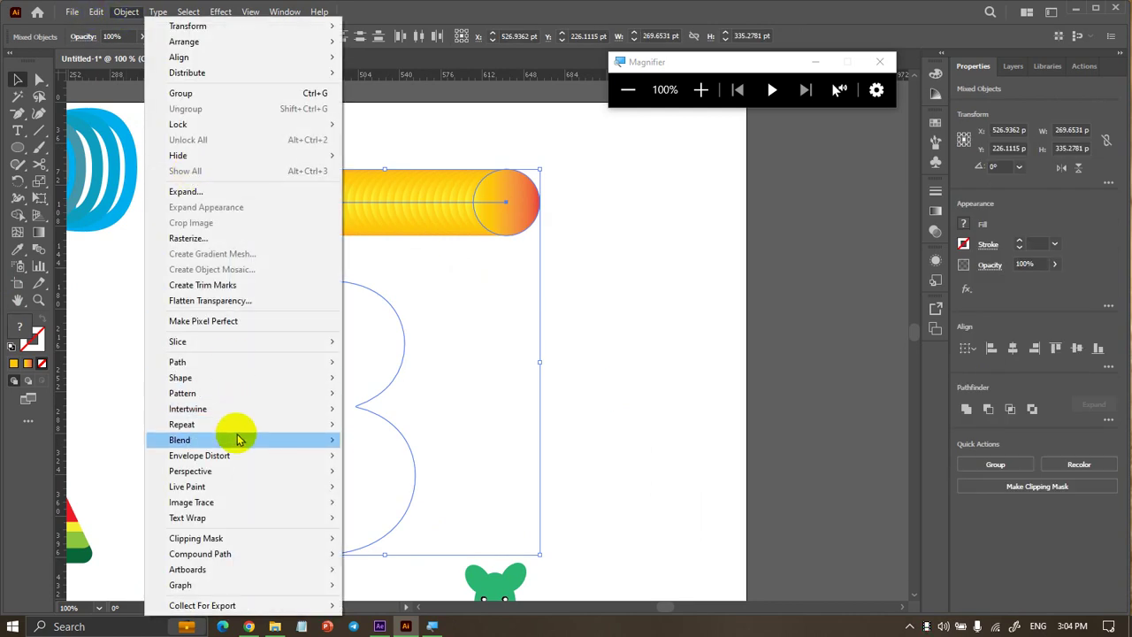
left_click(425, 533)
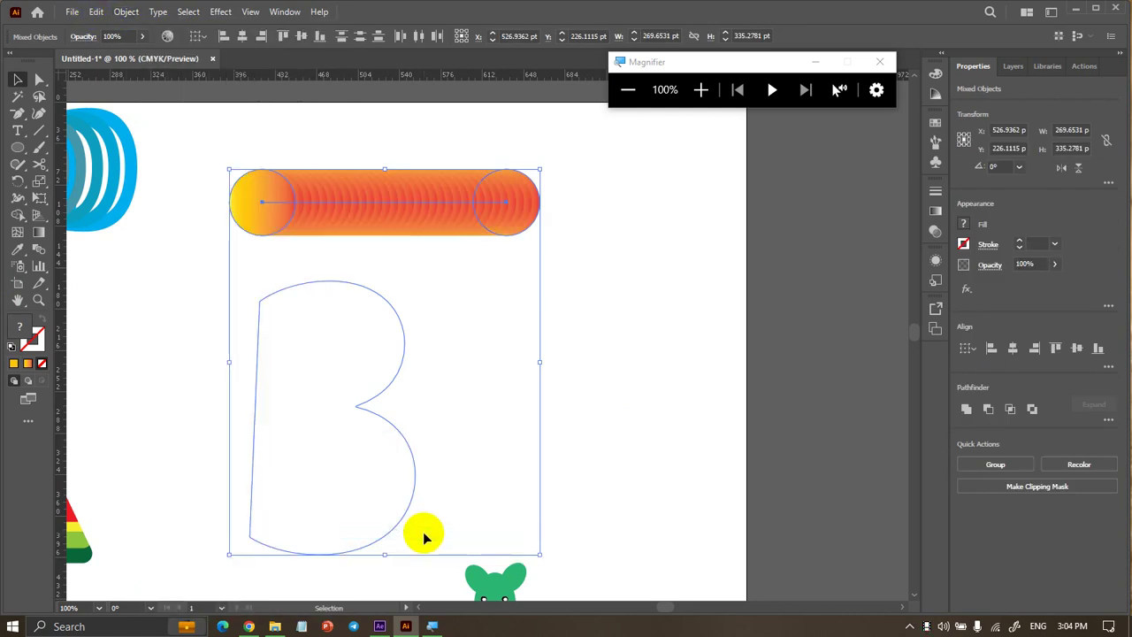
key("ctrl+z")
left_click(126, 12)
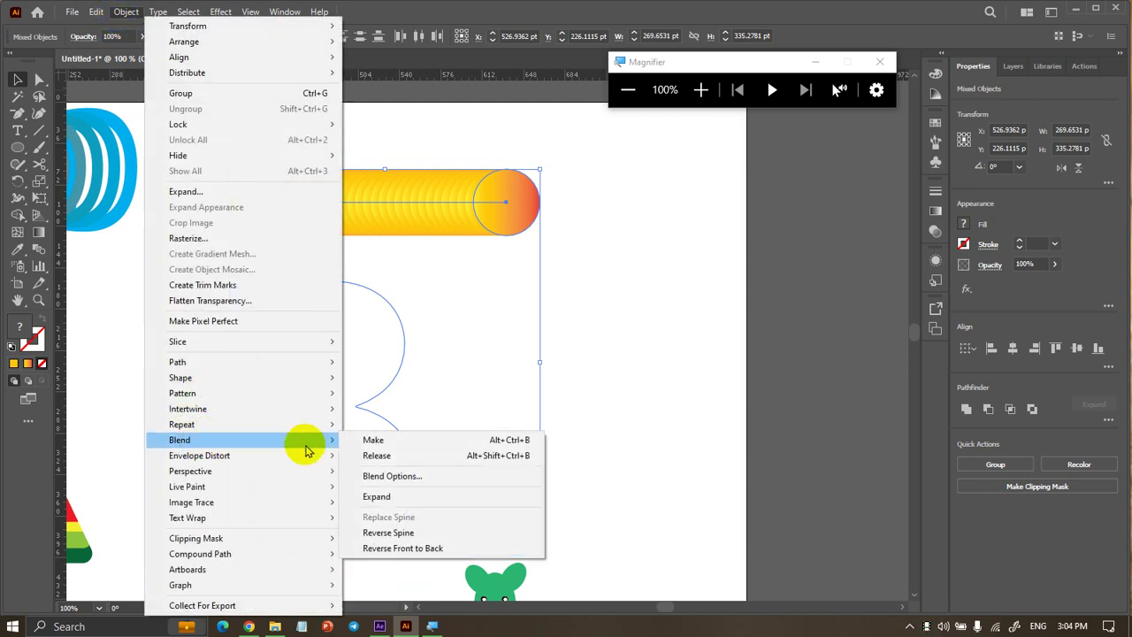
left_click(353, 442)
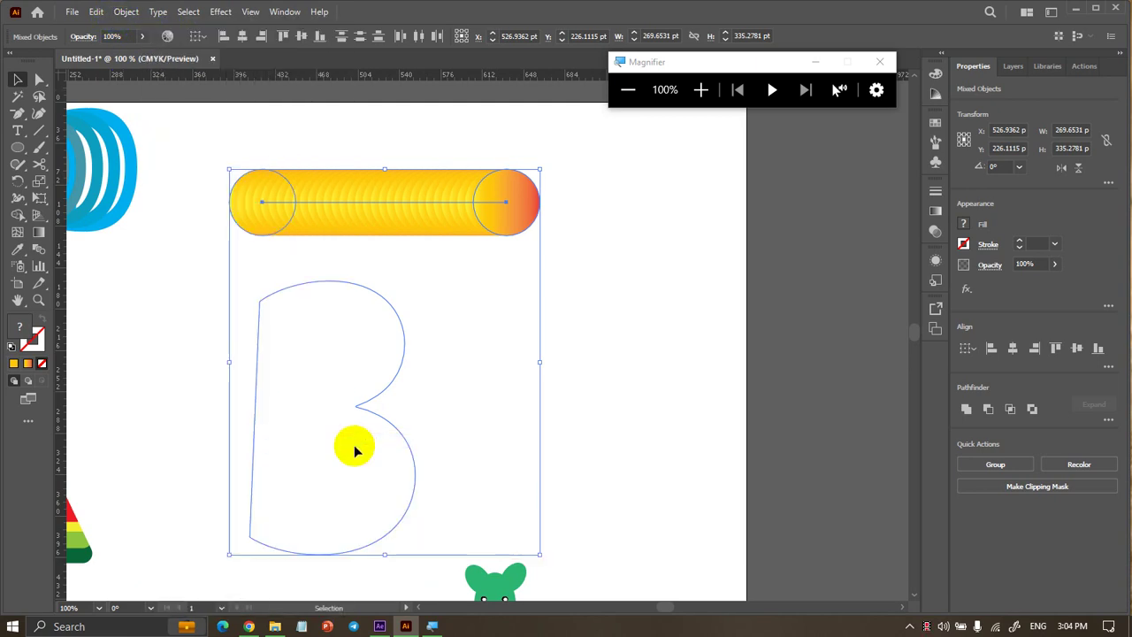
Select the blend and B outline and set the Blend Options orientation to align to path
left_click(610, 367)
left_click(386, 303)
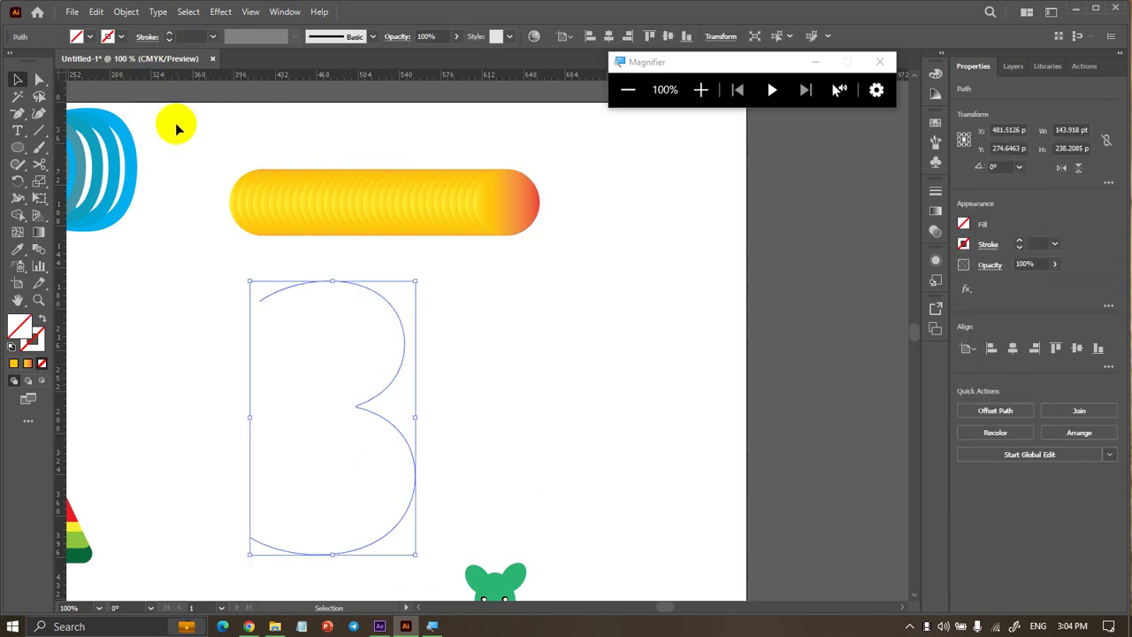
mouse_move(195, 136)
left_mouse_down()
mouse_move(309, 190)
mouse_move(525, 344)
left_mouse_up()
left_click(126, 11)
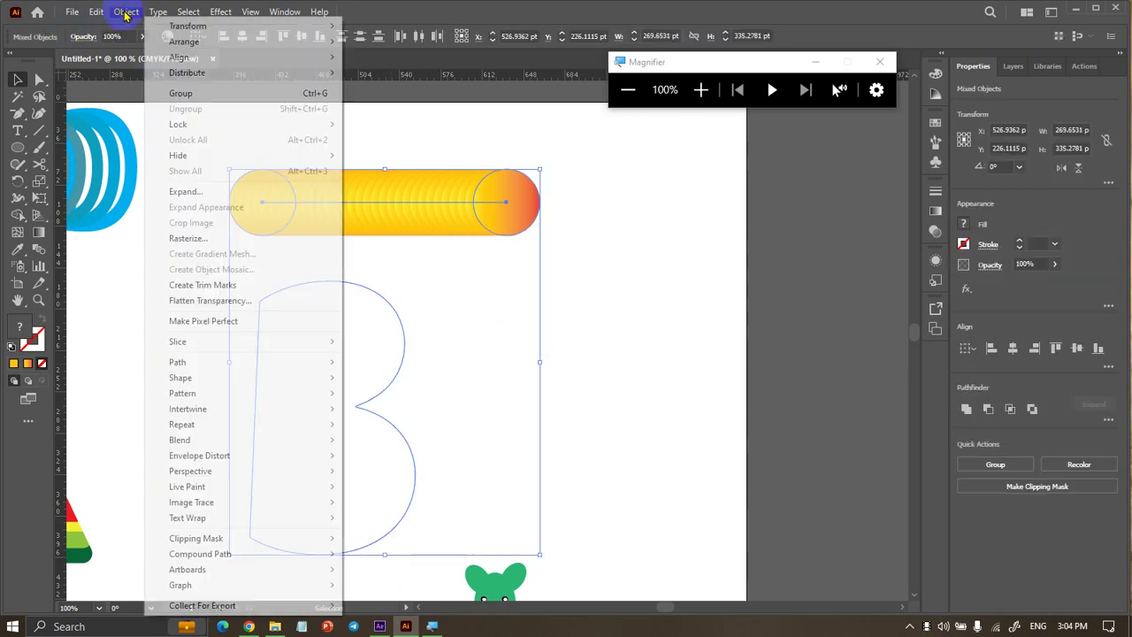
mouse_move(179, 439)
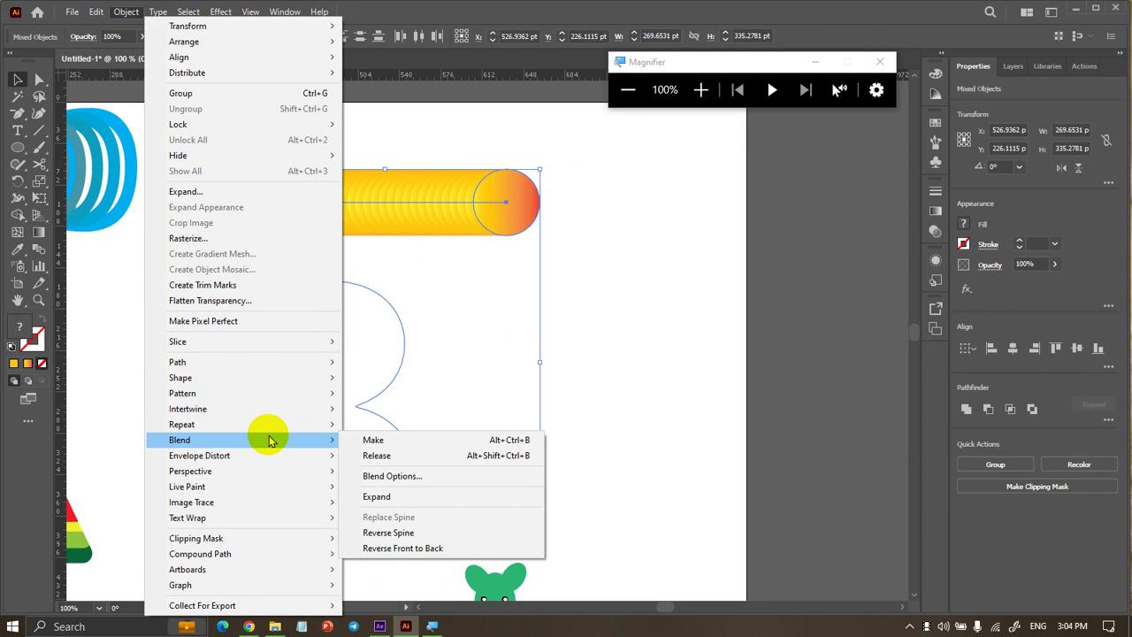
left_click(414, 476)
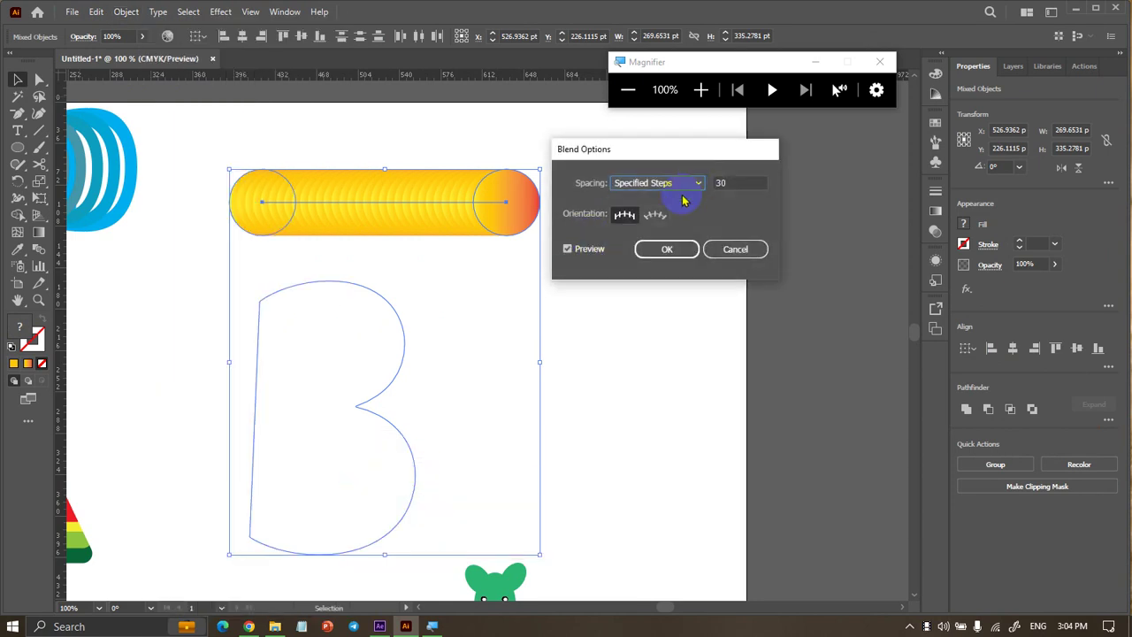
left_click(659, 216)
left_click(665, 266)
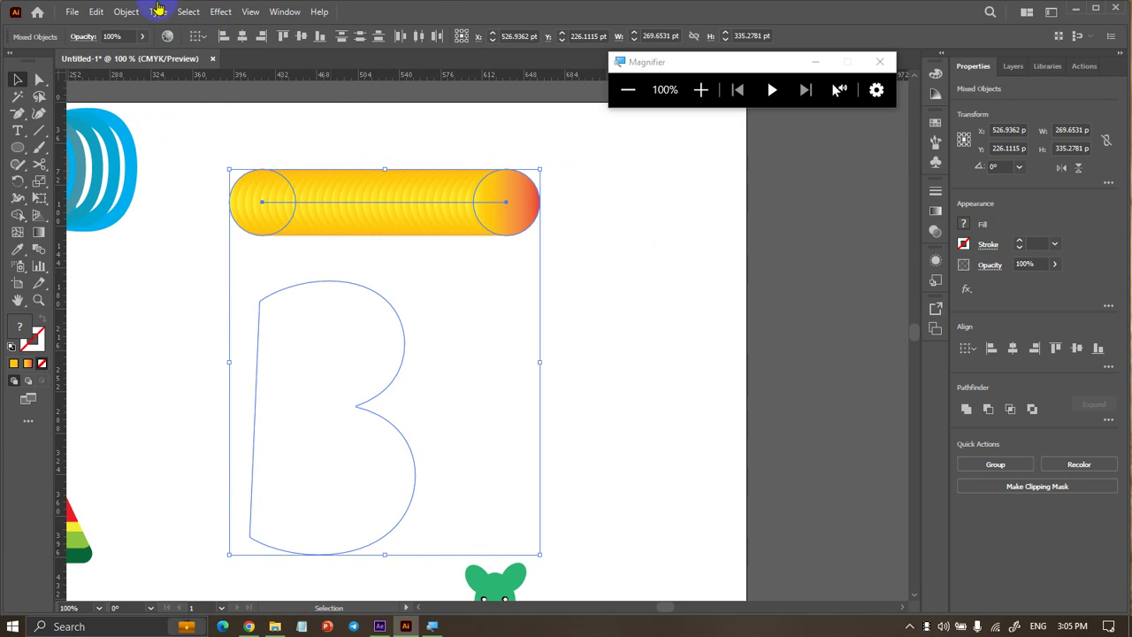
Release the blend, re-blend the two circles into a capsule, and select it with the path
left_click(127, 11)
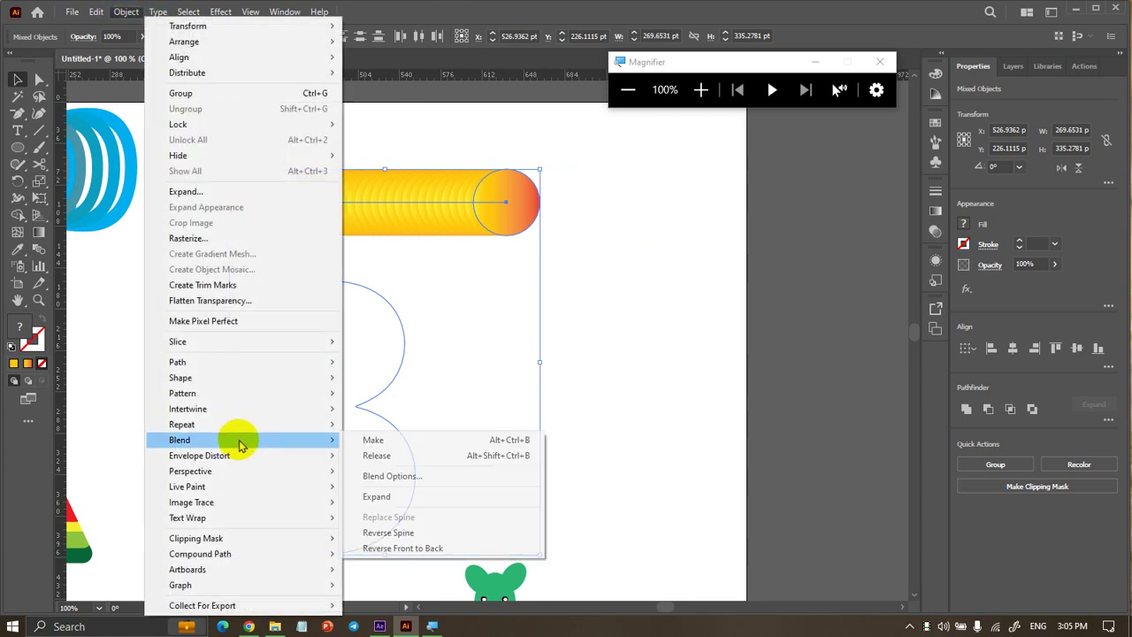
mouse_move(179, 439)
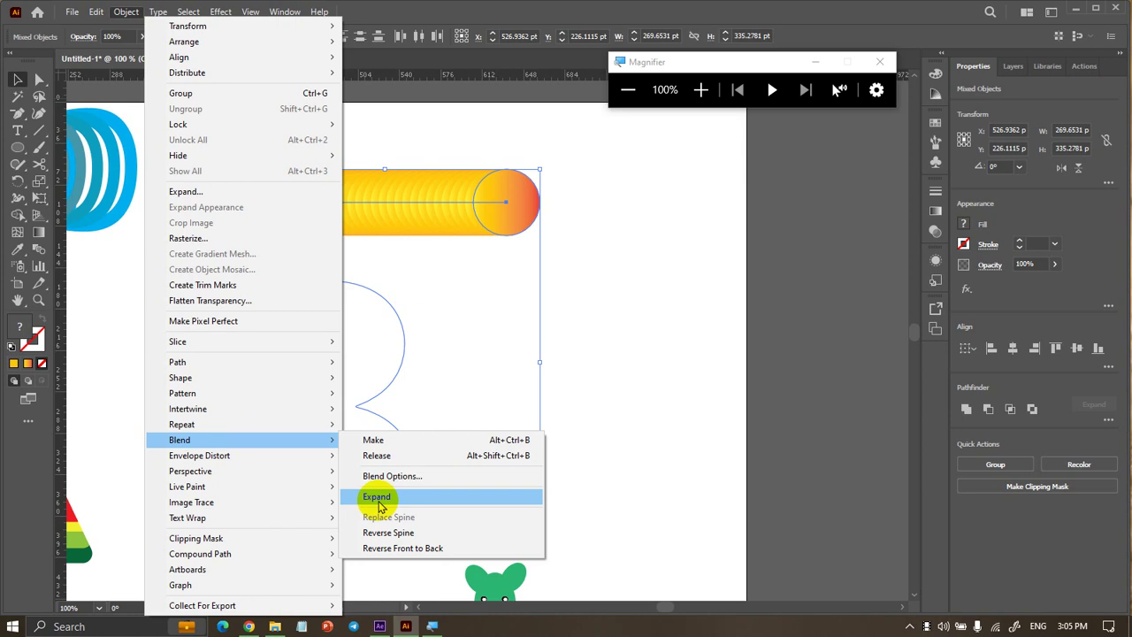
left_click(380, 457)
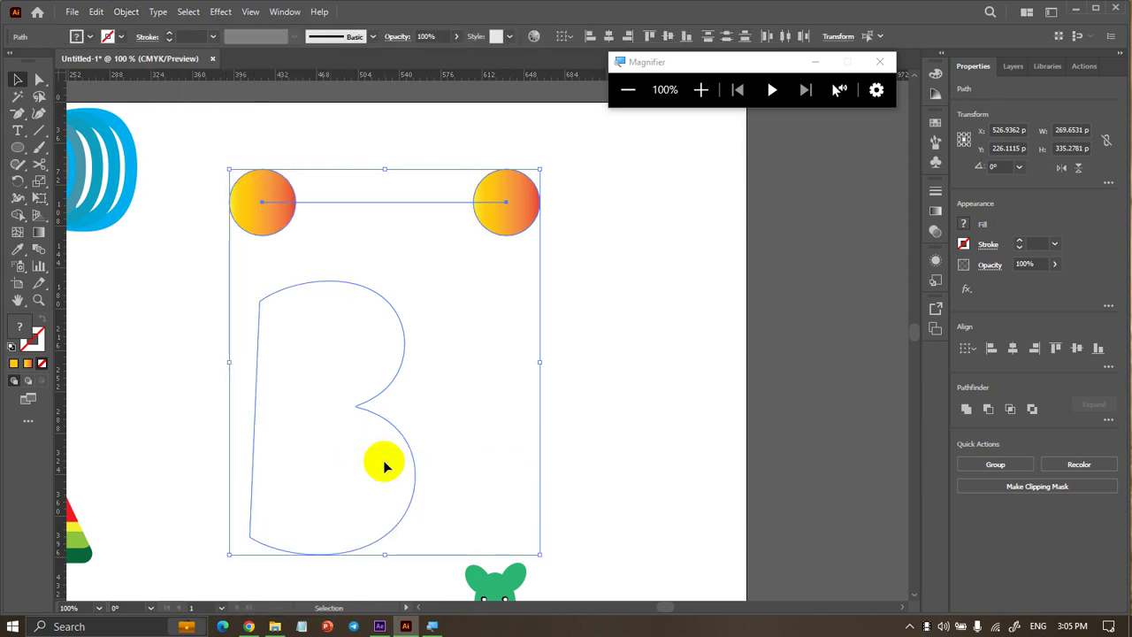
left_click(245, 195, "shift")
key("Delete")
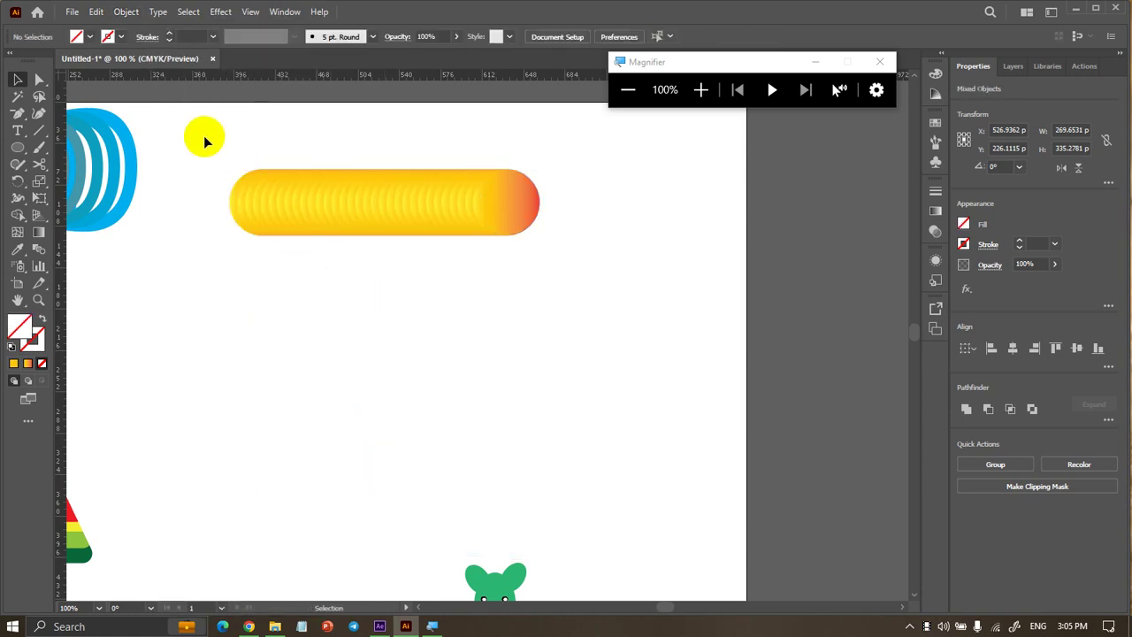
left_click_drag(205, 139, 675, 289)
Select the circle blend and the 3 path together and apply Replace Spine
left_click(612, 362)
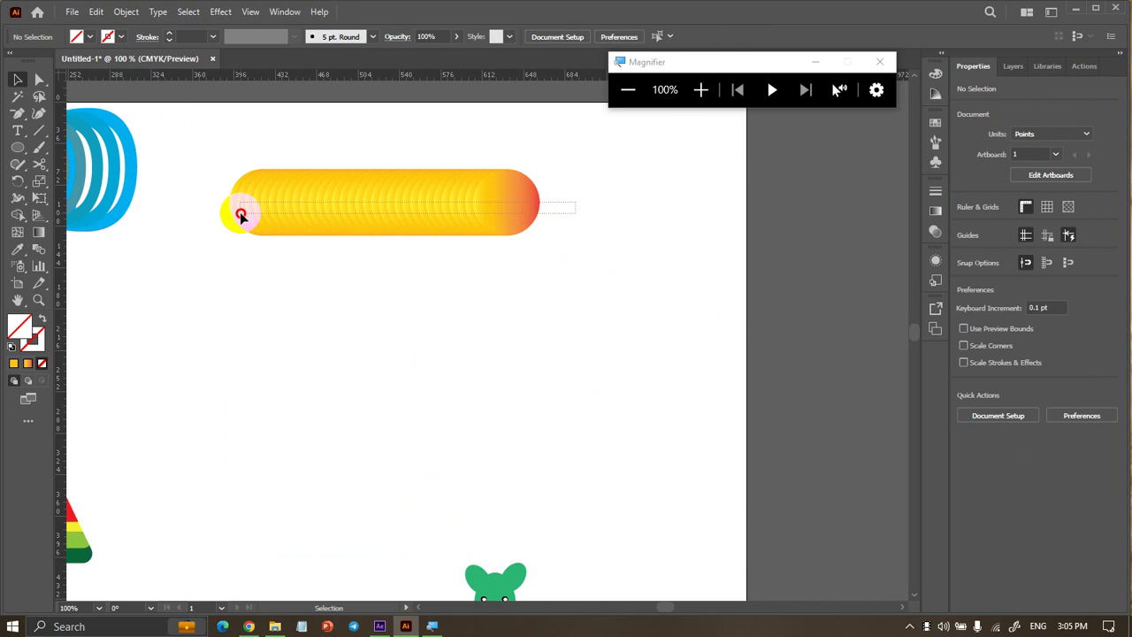
left_click(242, 211)
left_click(128, 11)
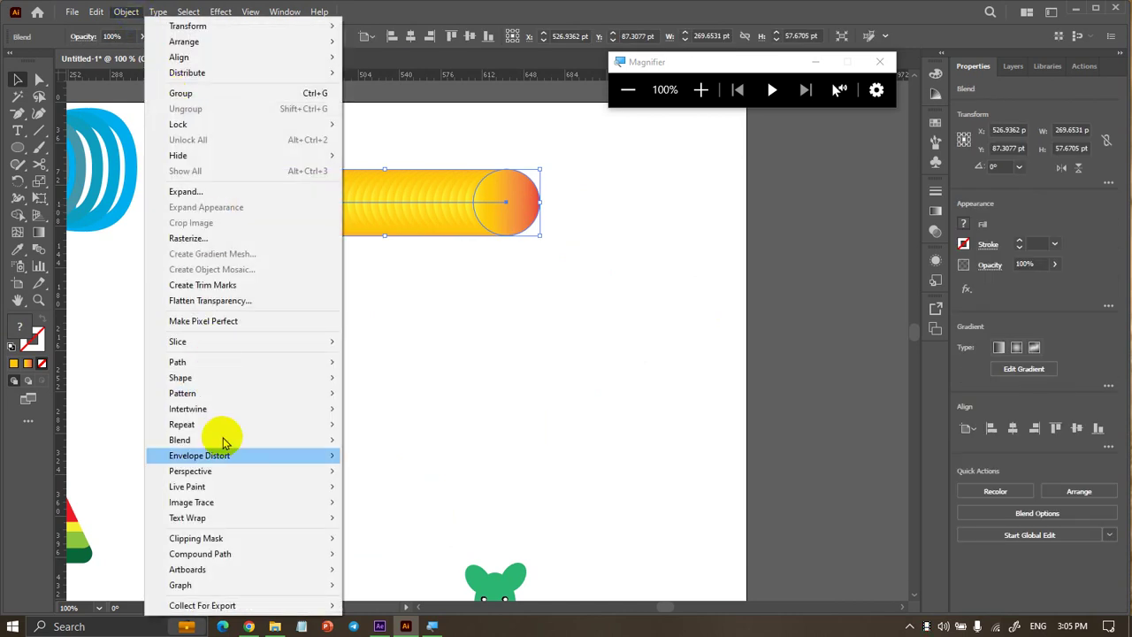
left_click(379, 455)
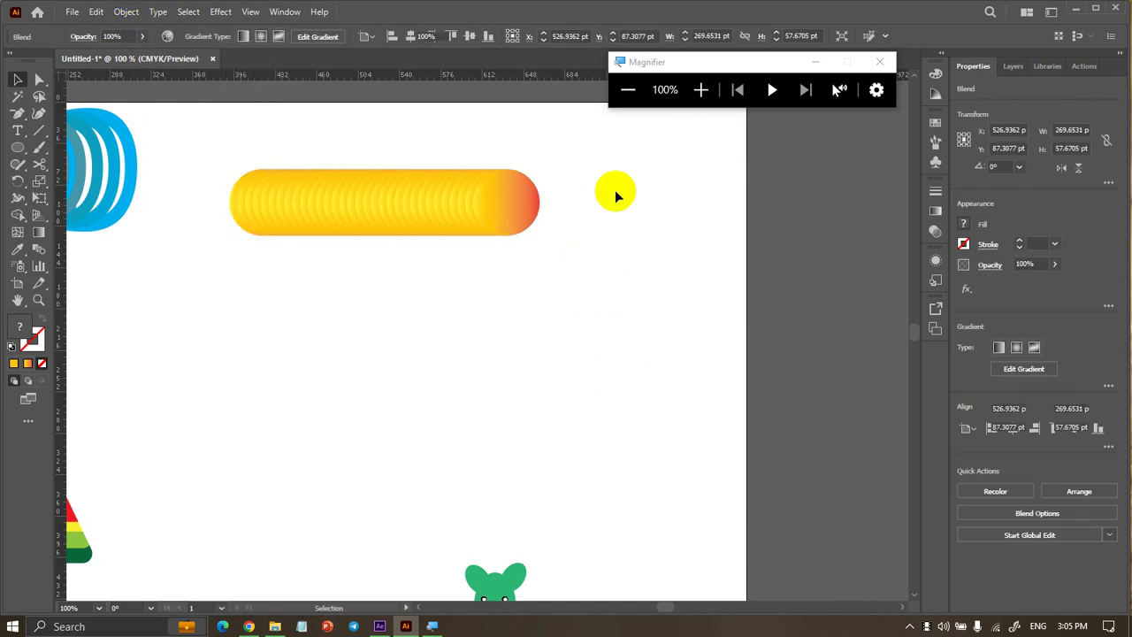
left_click(614, 192)
left_click_drag(292, 546, 231, 388)
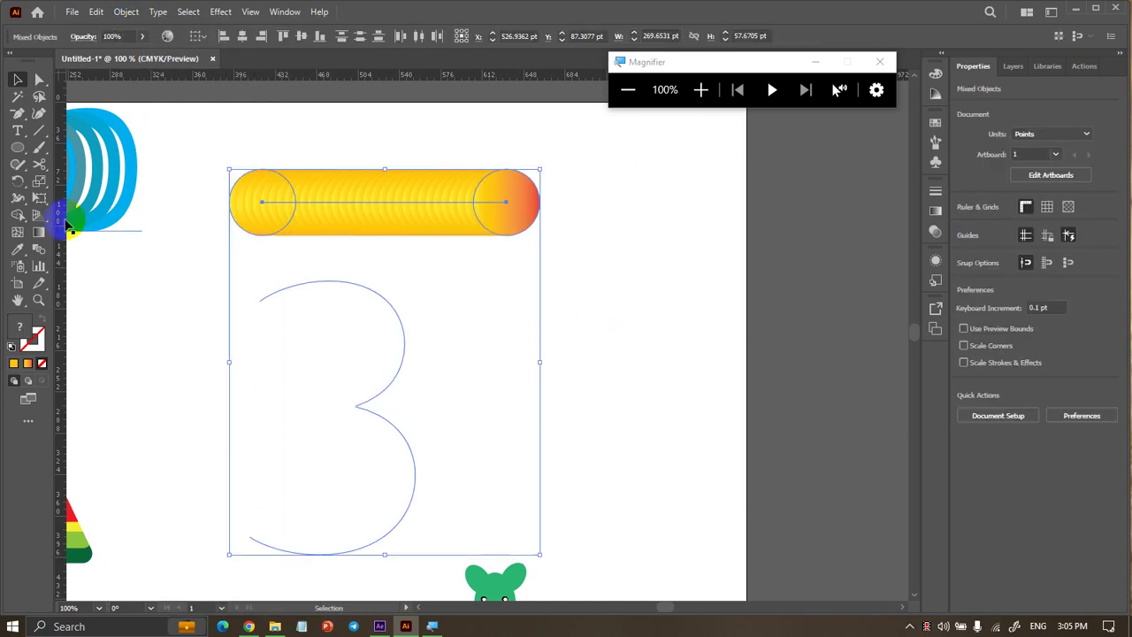
left_click(127, 13)
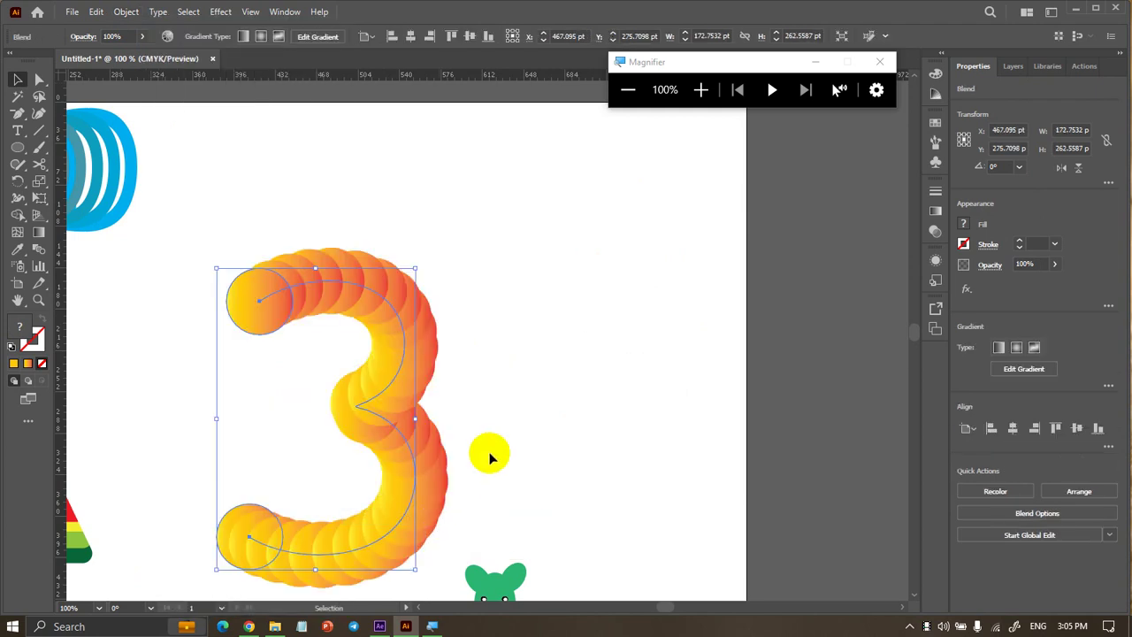
left_click(509, 437)
Move the new gradient 3 upward on the artboard
scroll(509, 436, "down", 1, "alt")
left_click_drag(448, 432, 479, 343)
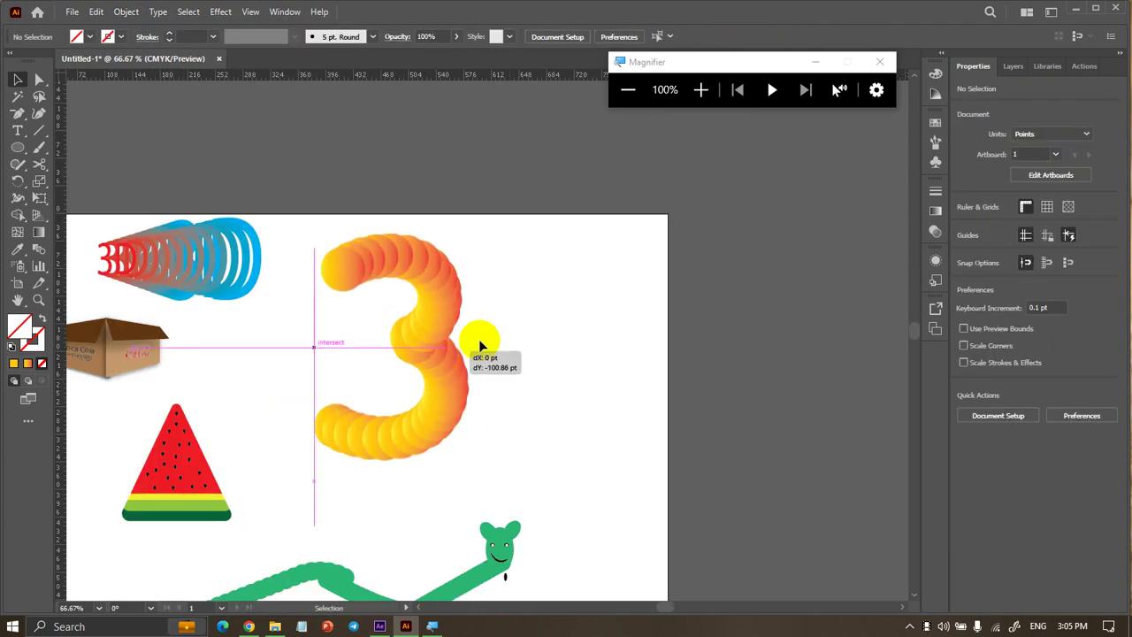
left_click(522, 362)
scroll(526, 363, "up", 1, "alt")
left_click(434, 350)
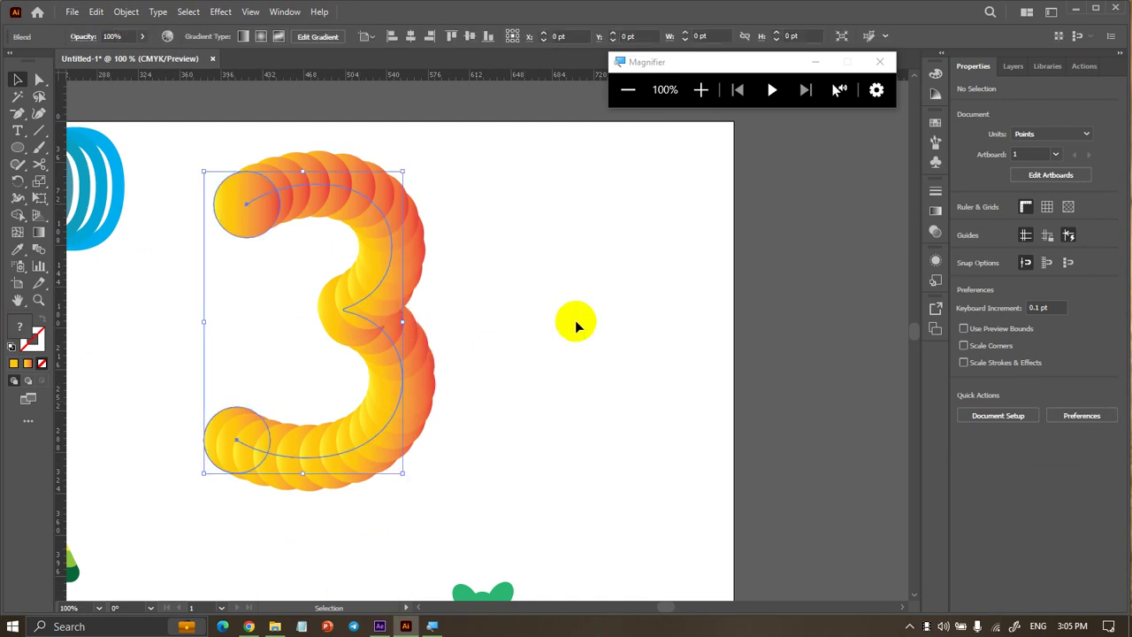
left_click(576, 322)
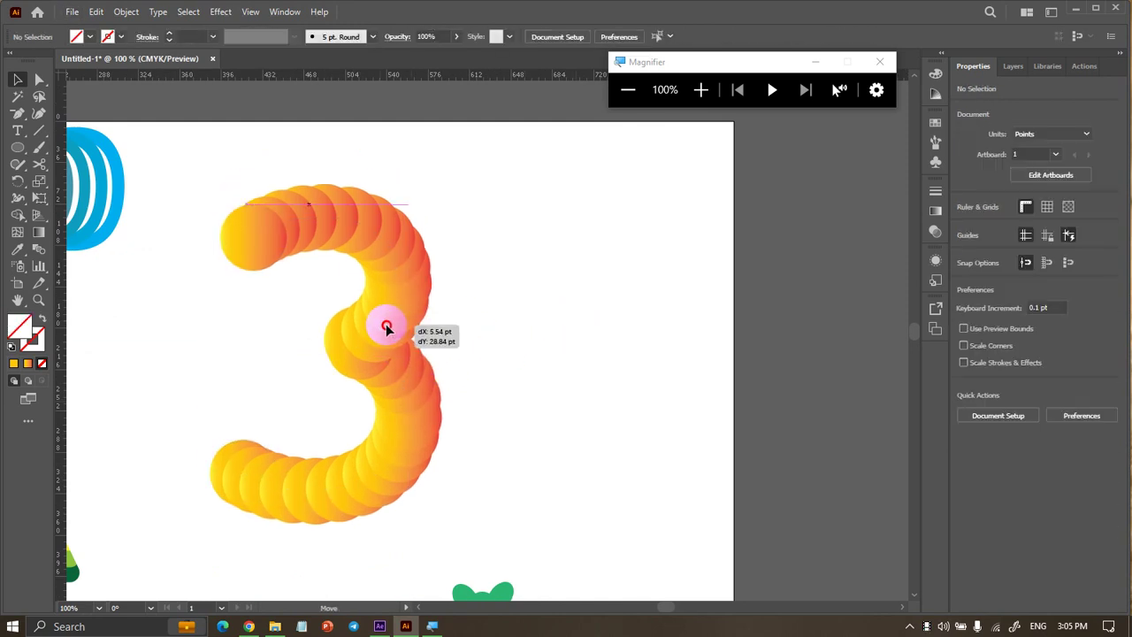
Give the 3 blend 40 specified steps in Blend Options
left_click_drag(416, 299, 375, 324)
left_click(140, 13)
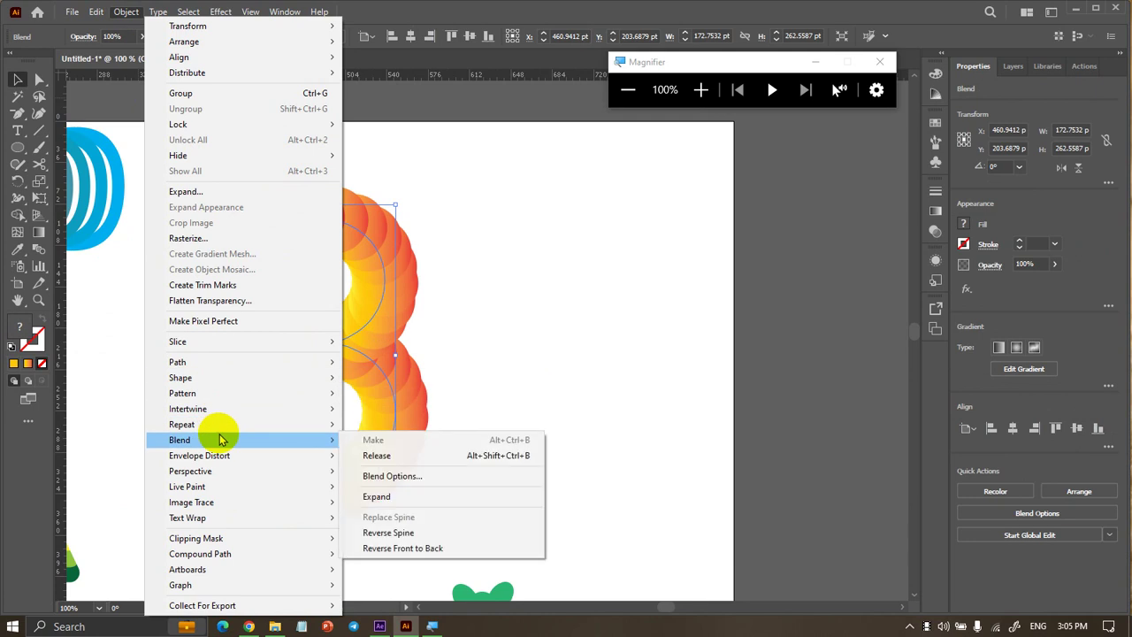
mouse_move(180, 440)
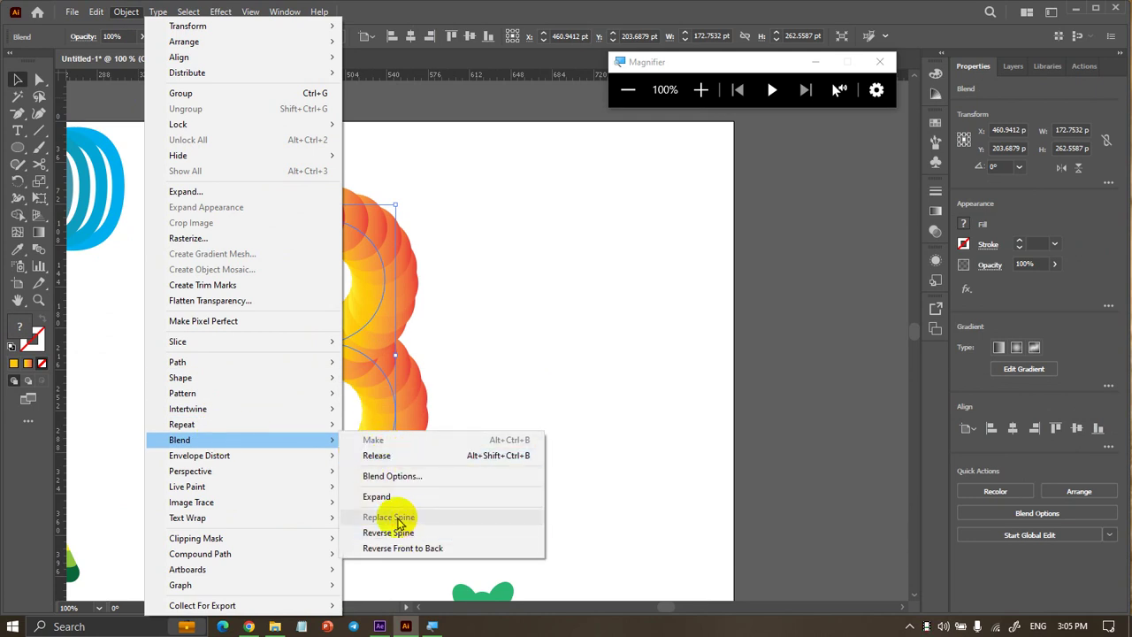
left_click(392, 476)
left_click(740, 182)
type("40")
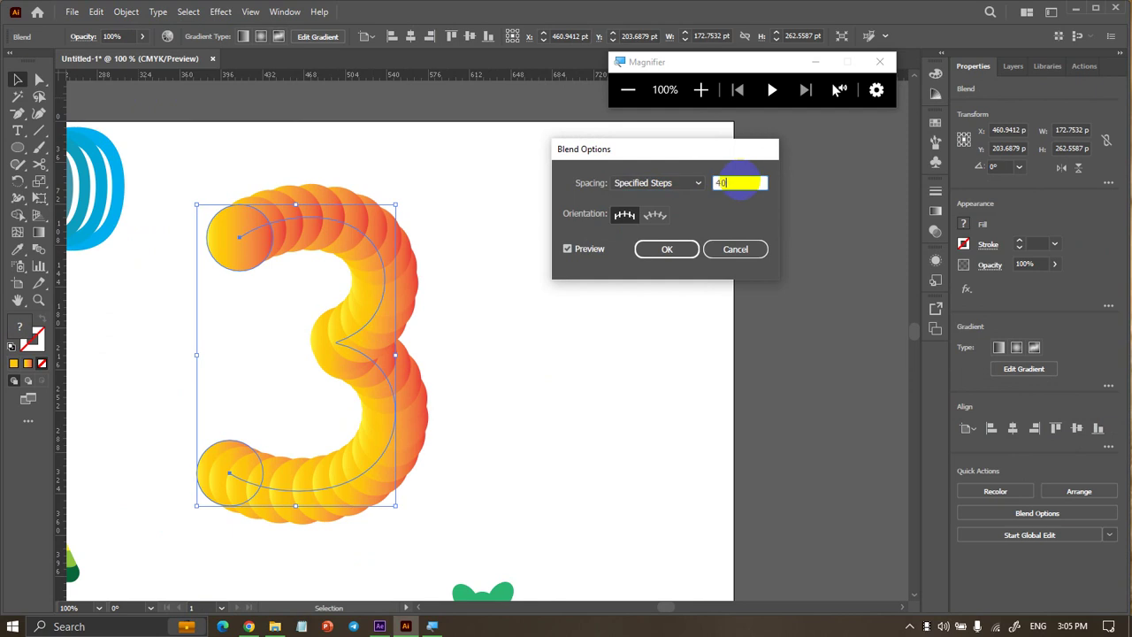
key("Return")
left_click(716, 250)
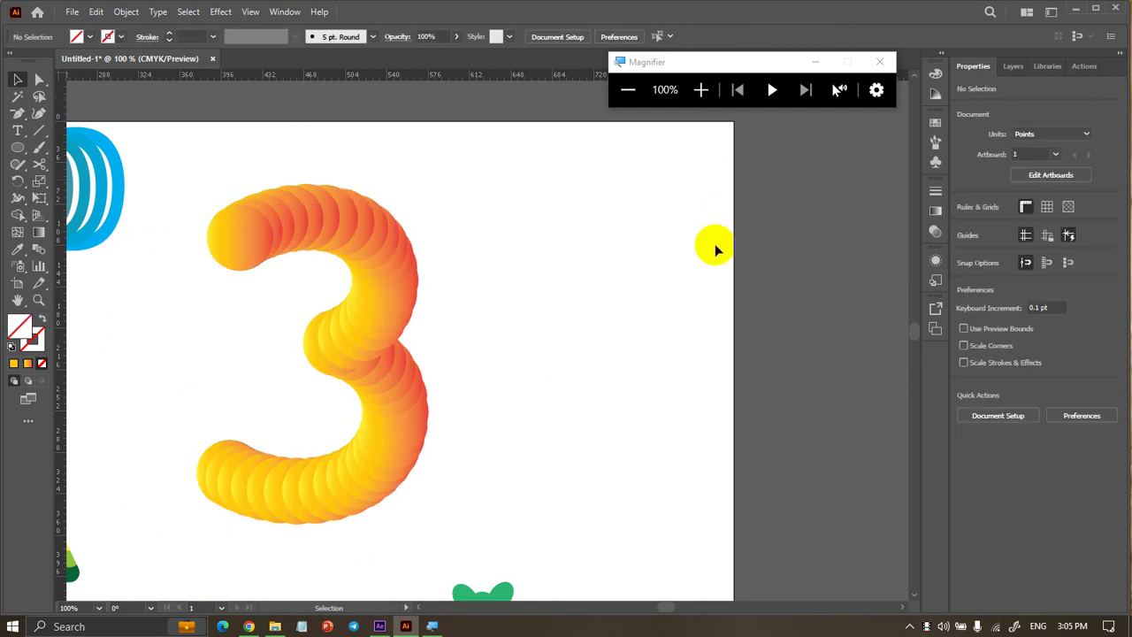
Reposition the 3 near the artboard centre, at X 480.47 pt, Y 189.97 pt
key("ctrl+minus")
left_click_drag(518, 278, 566, 257)
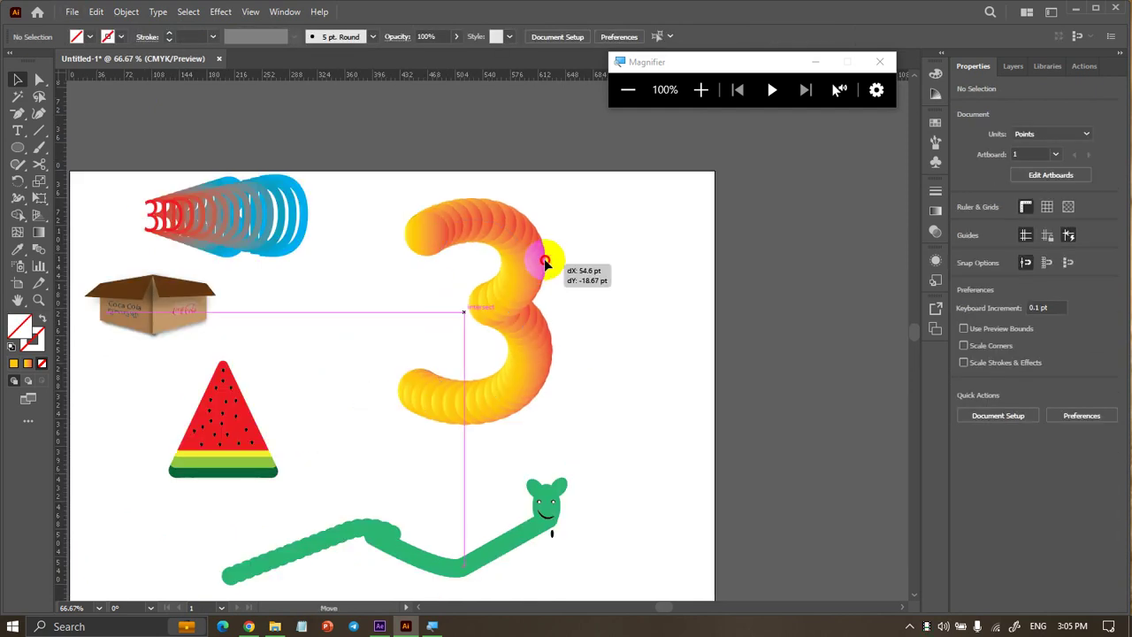
left_click(646, 269)
key("ctrl+plus")
mouse_move(531, 289)
left_mouse_down()
mouse_move(342, 326)
mouse_move(687, 253)
left_mouse_up()
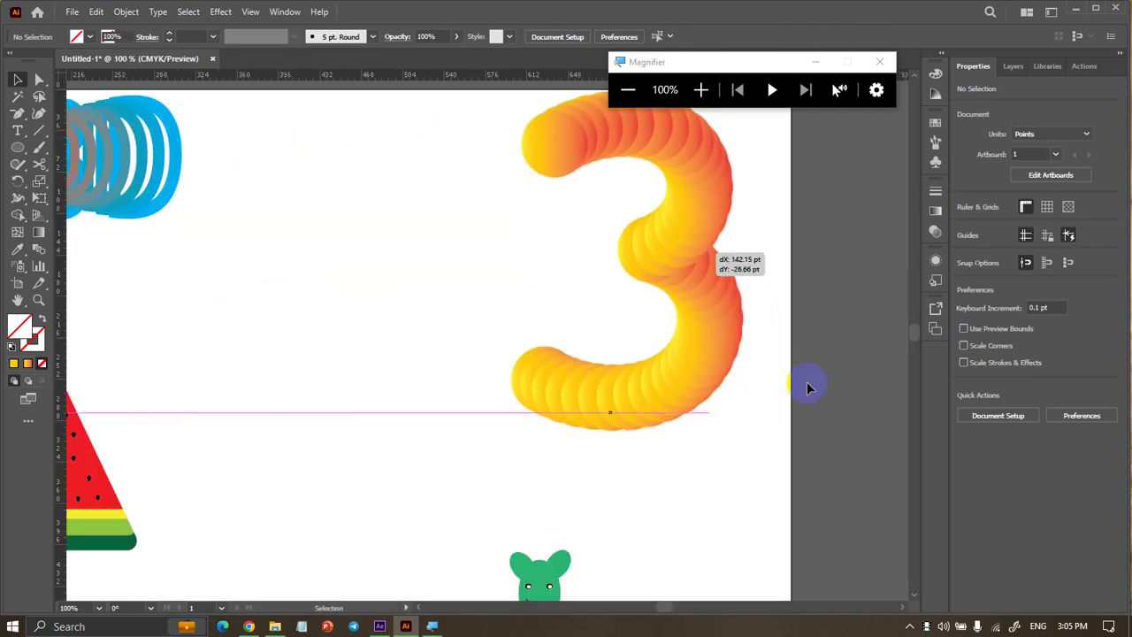
left_click(804, 387)
key("ctrl+minus")
key("ctrl+plus")
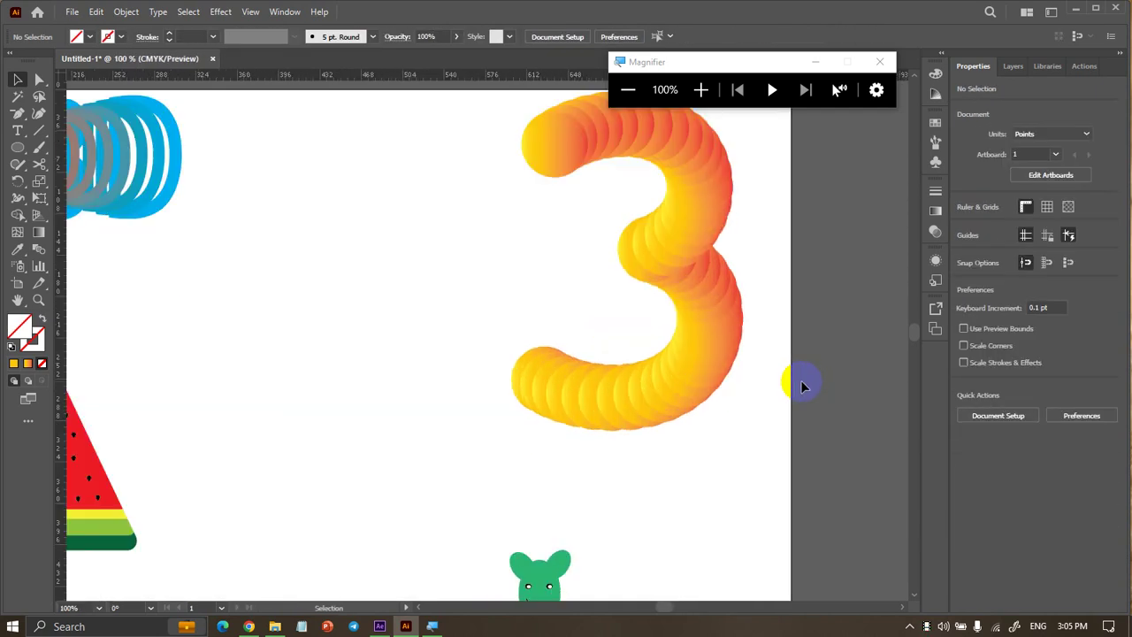
key("ctrl+minus")
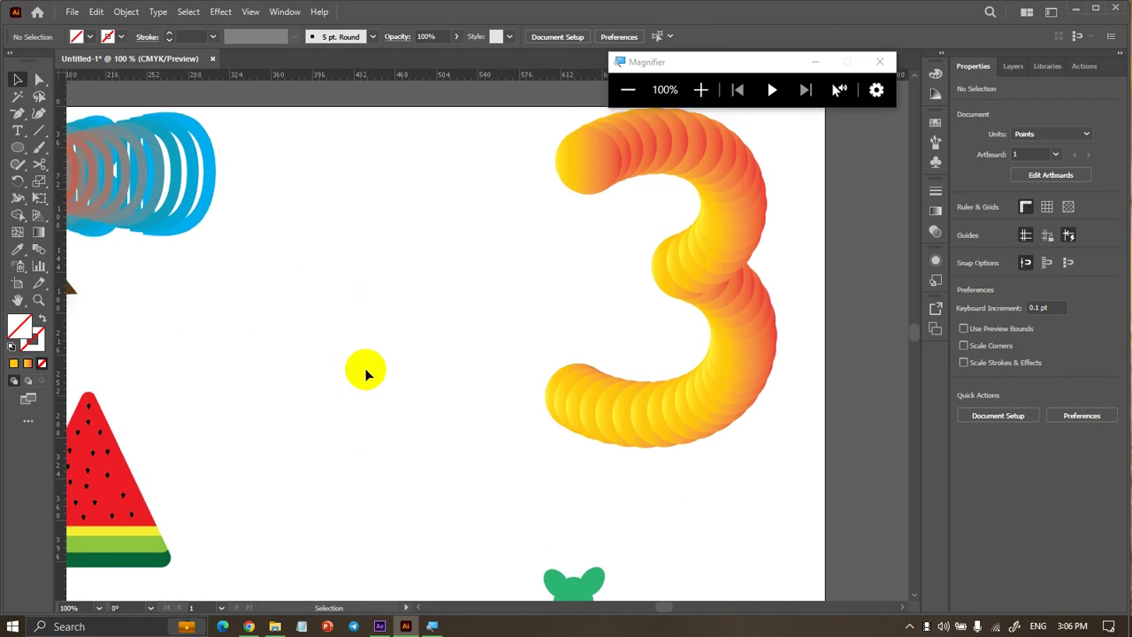
key("ctrl+minus")
key("ctrl+plus")
key("ctrl+plus")
left_click_drag(631, 266, 389, 268)
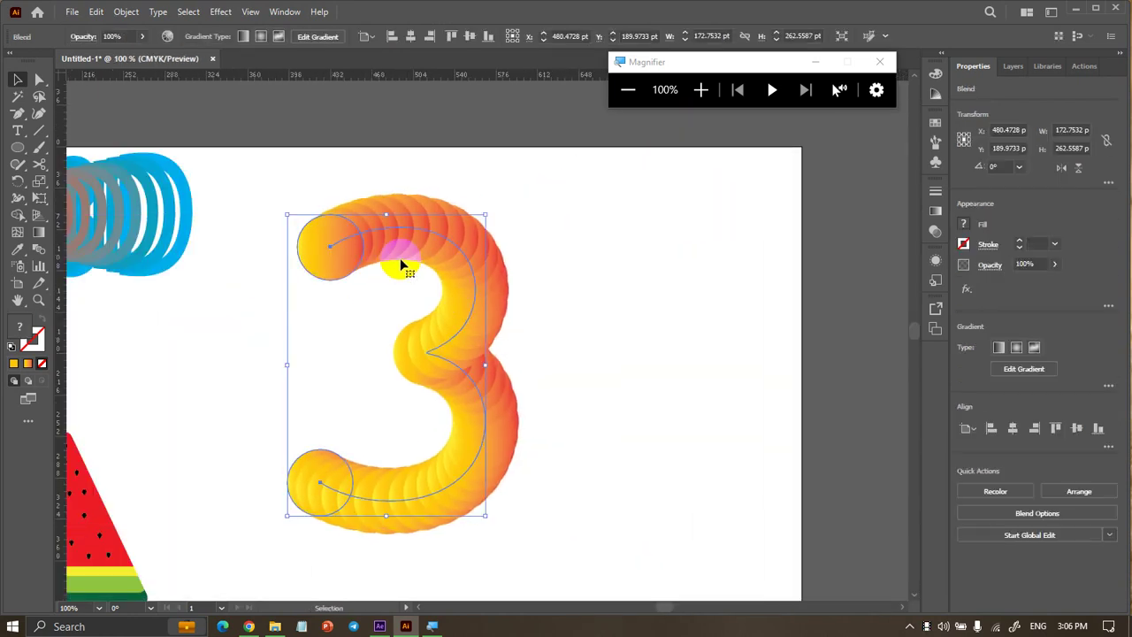
left_click(221, 12)
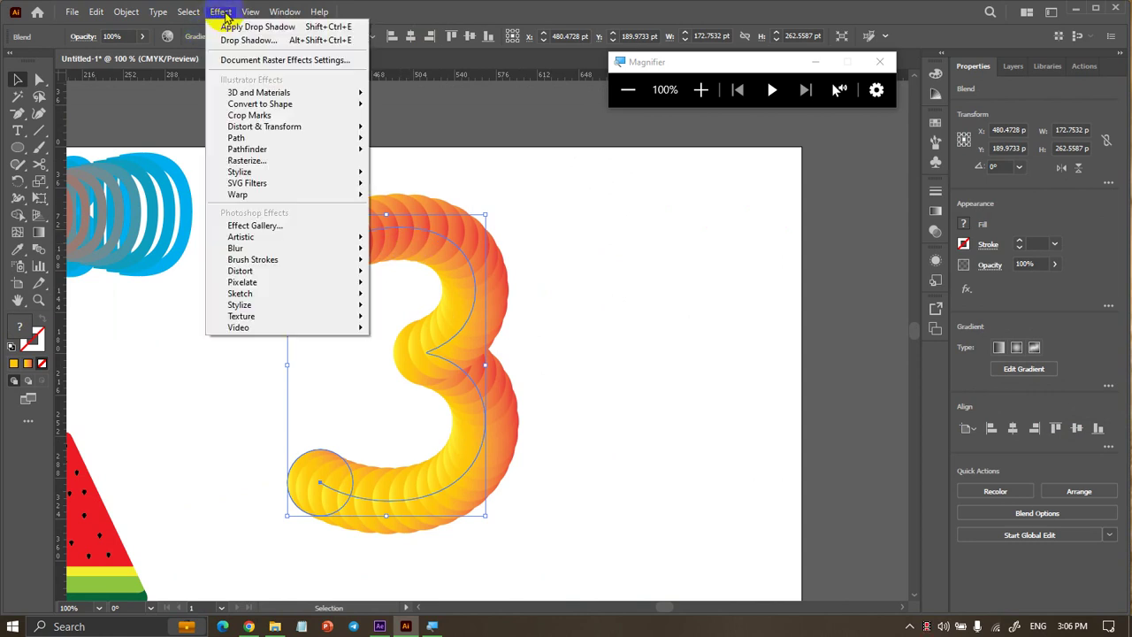
left_click(252, 160)
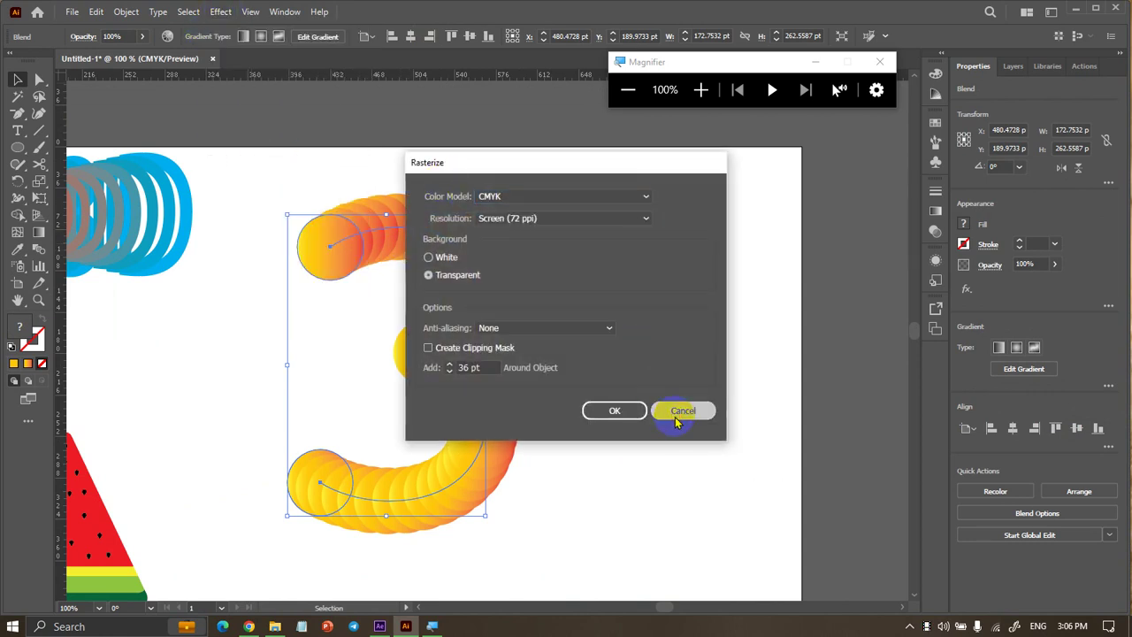
left_click(672, 413)
left_click(220, 11)
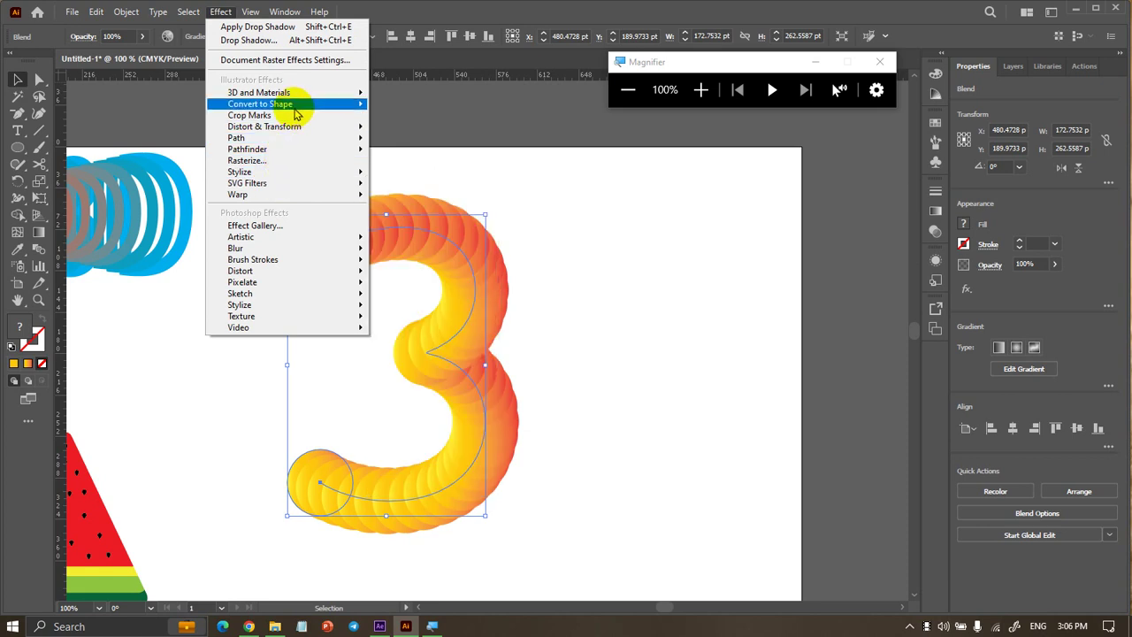
mouse_move(259, 103)
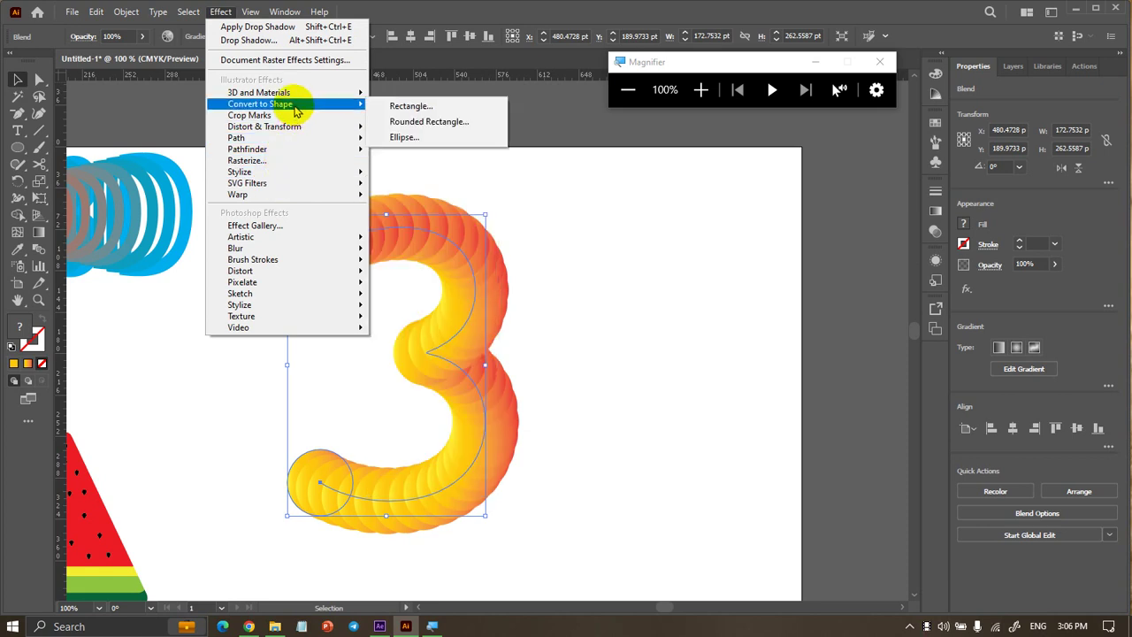
left_click(407, 106)
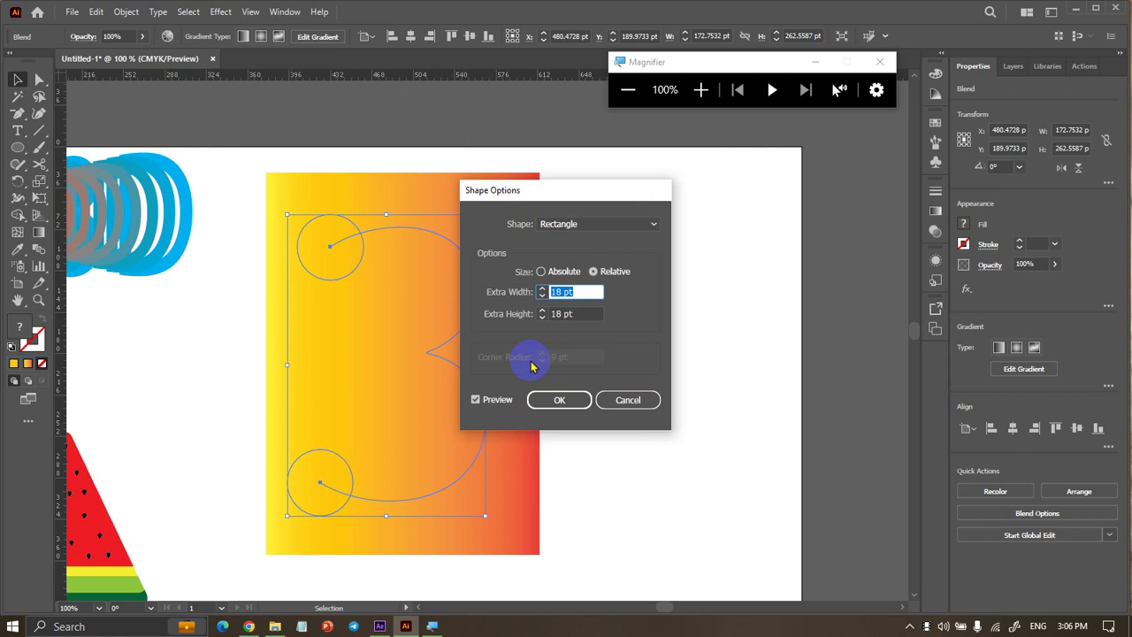
left_click(543, 296)
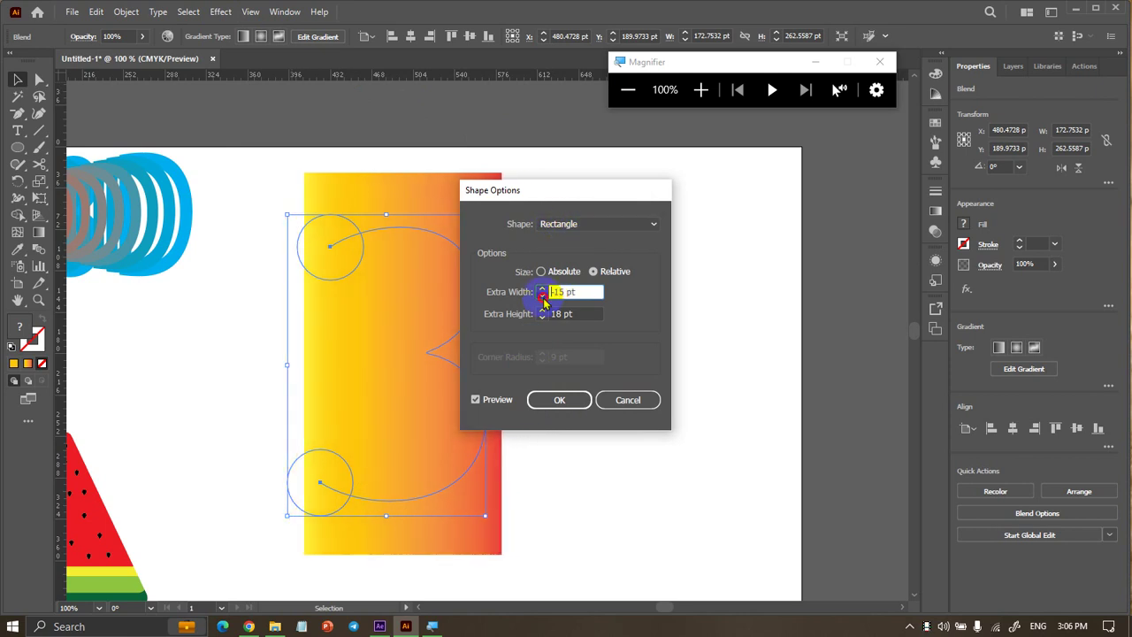
left_click(626, 403)
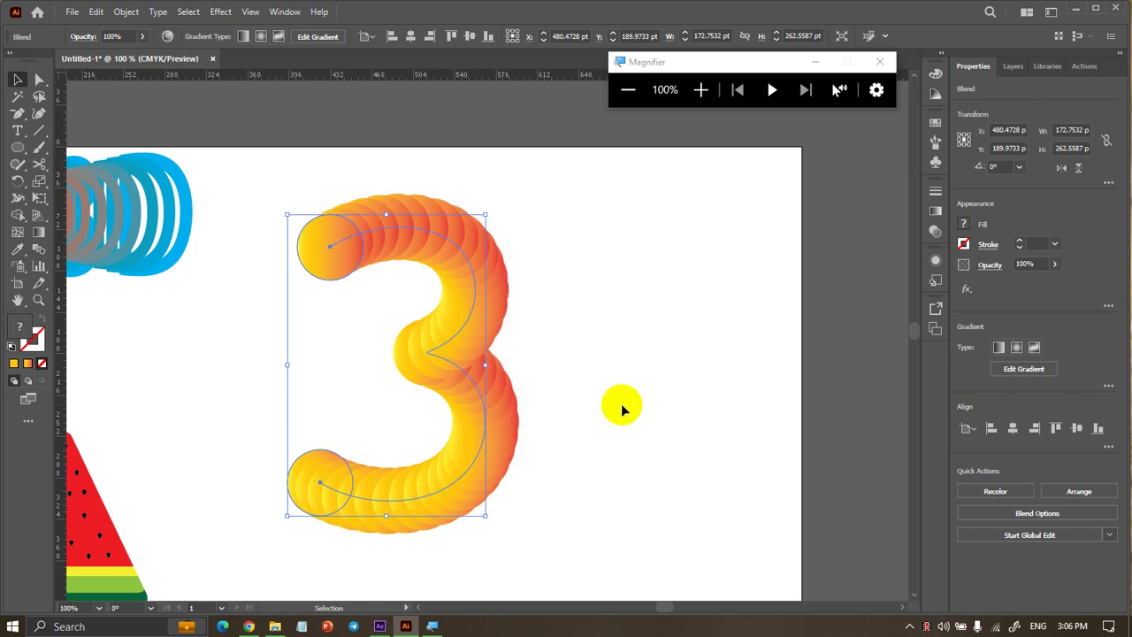
left_click(222, 12)
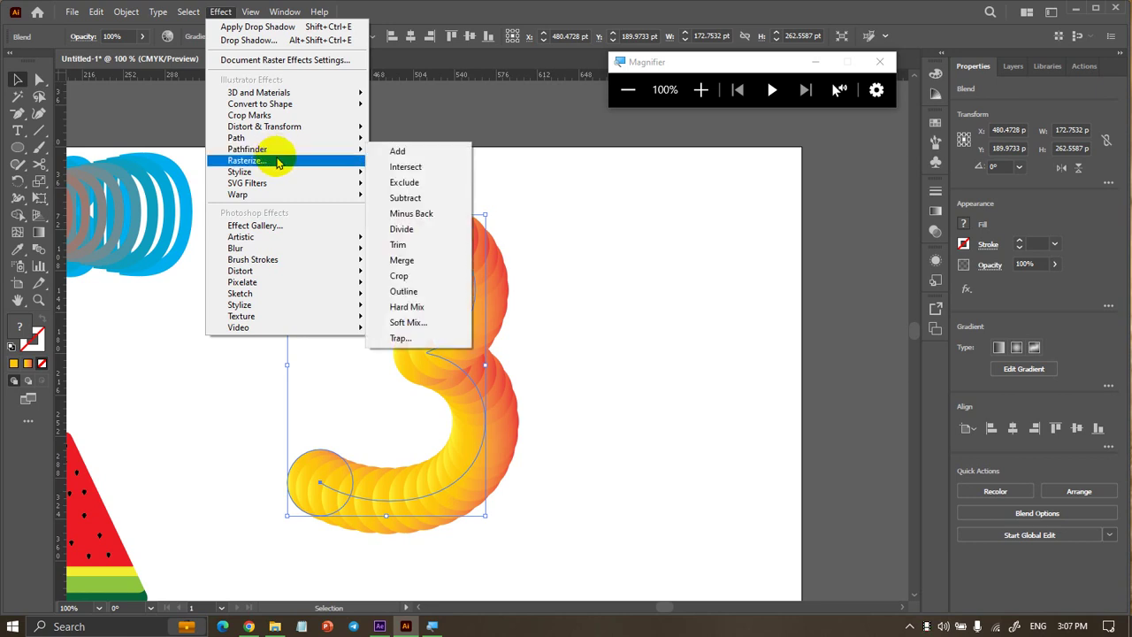
mouse_move(265, 127)
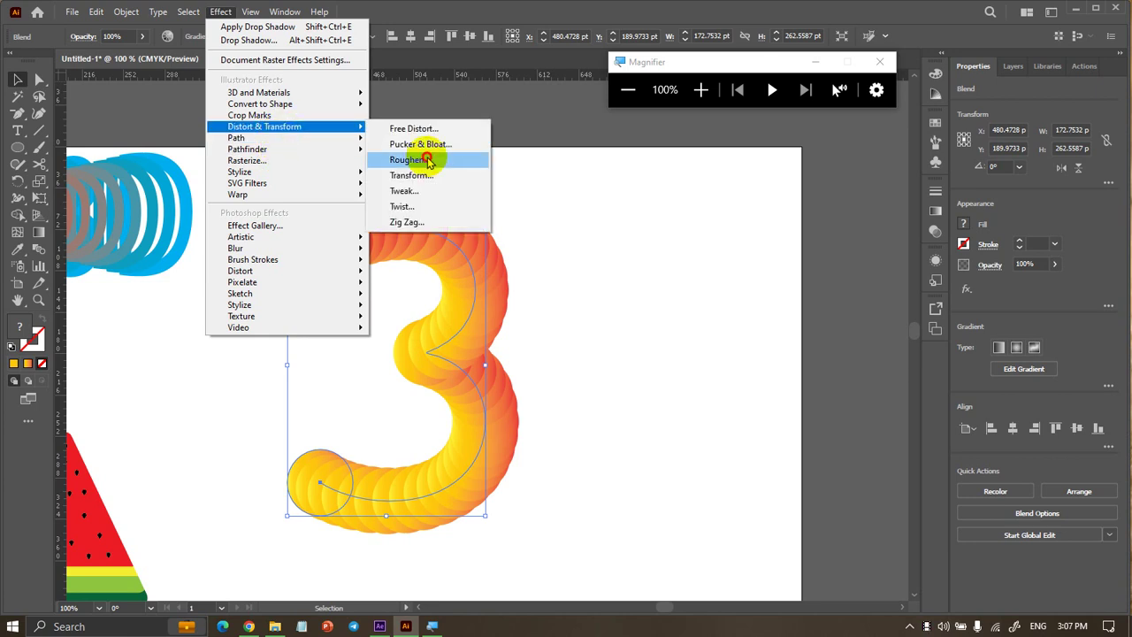
Roughen the 3 at 11% Relative size, about 98/in detail, then shift it right
left_click(412, 159)
left_click_drag(502, 210, 637, 186)
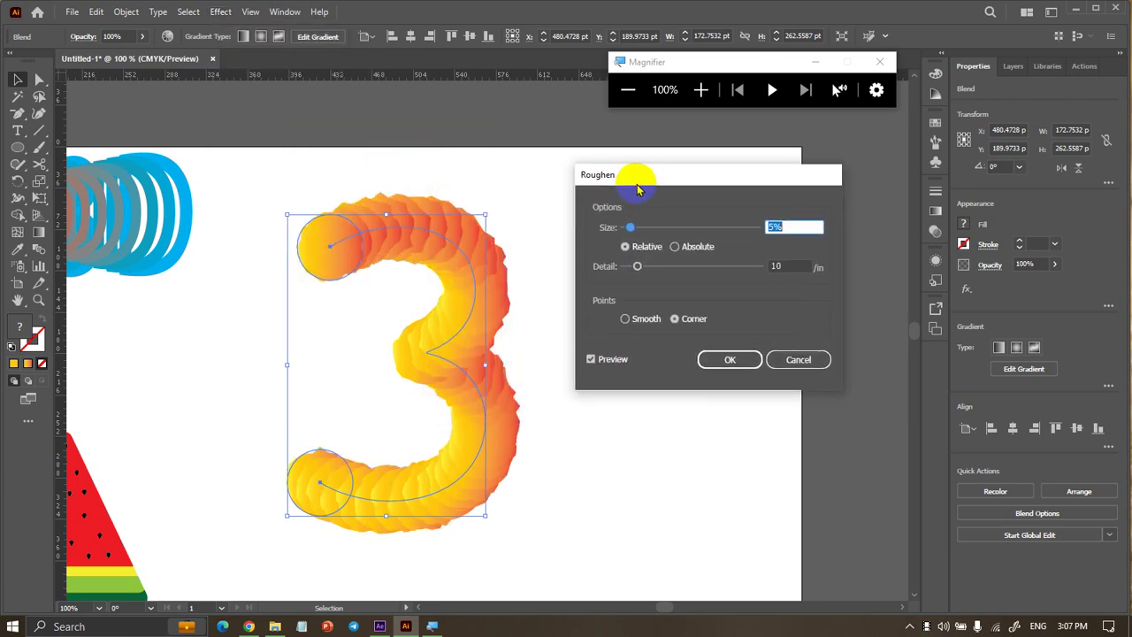
mouse_move(646, 229)
left_mouse_down()
mouse_move(677, 232)
mouse_move(667, 228)
left_mouse_up()
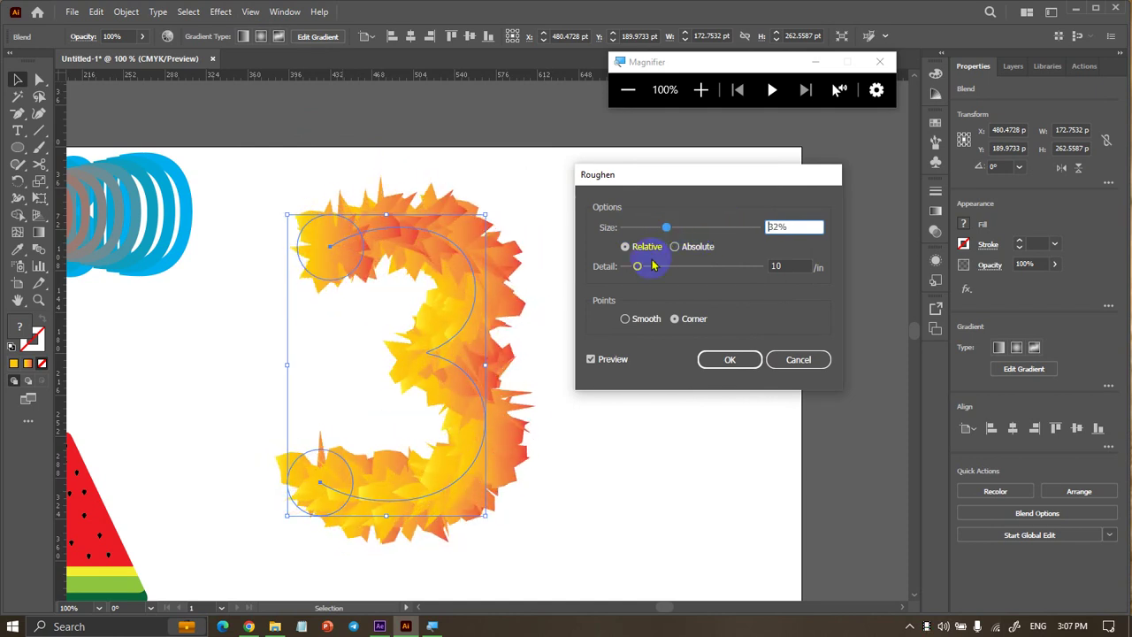
left_click_drag(637, 266, 699, 270)
left_click_drag(666, 229, 639, 230)
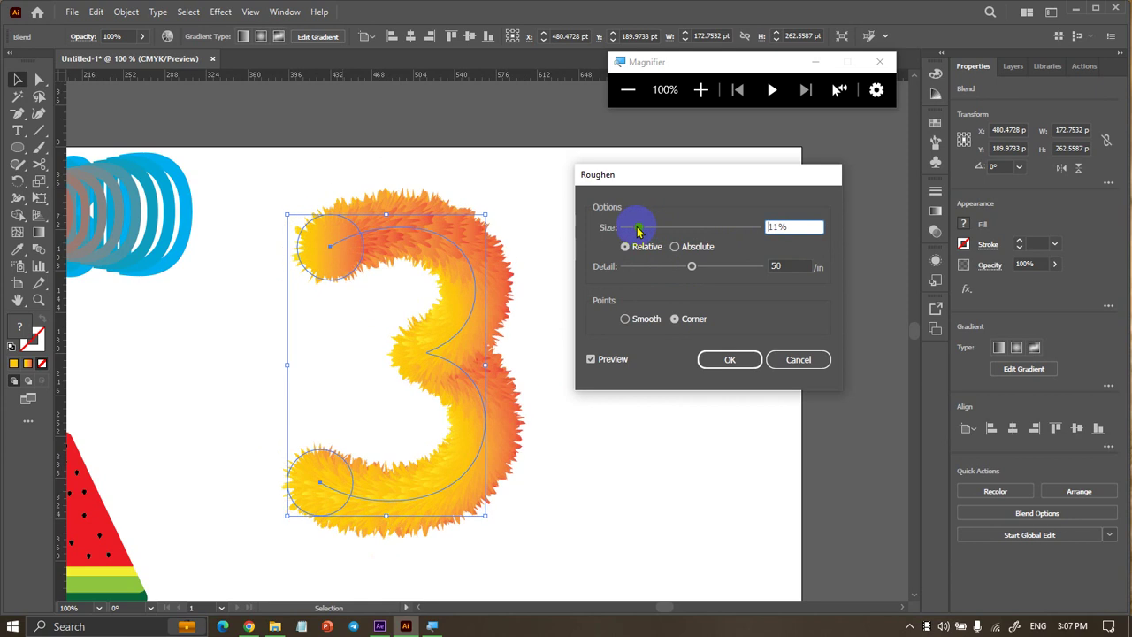
left_click_drag(692, 266, 756, 271)
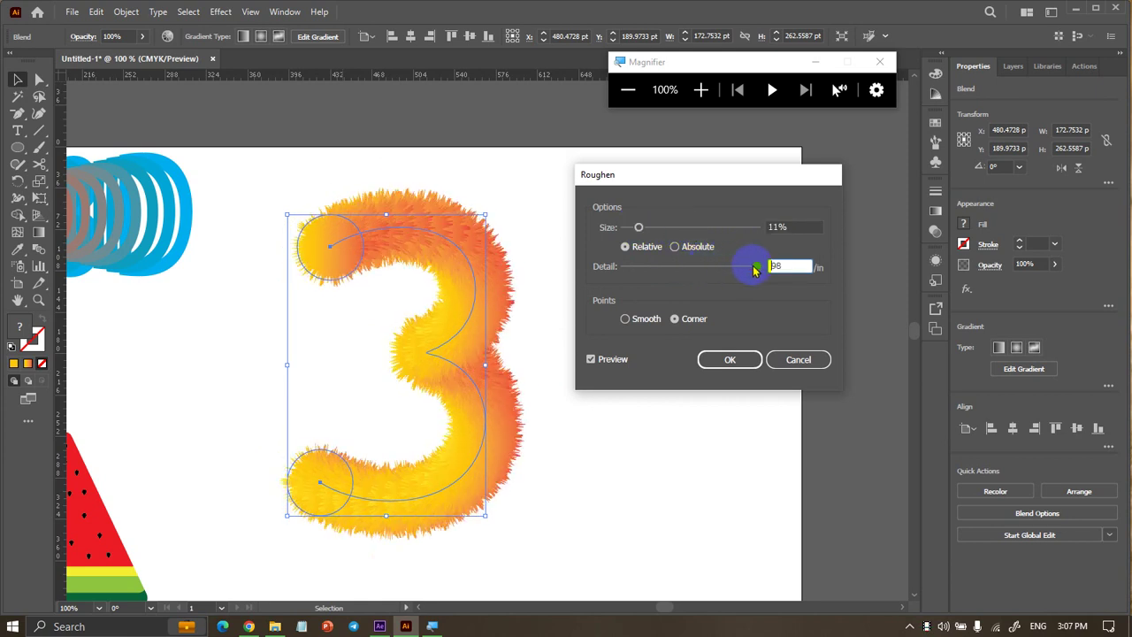
left_click(730, 359)
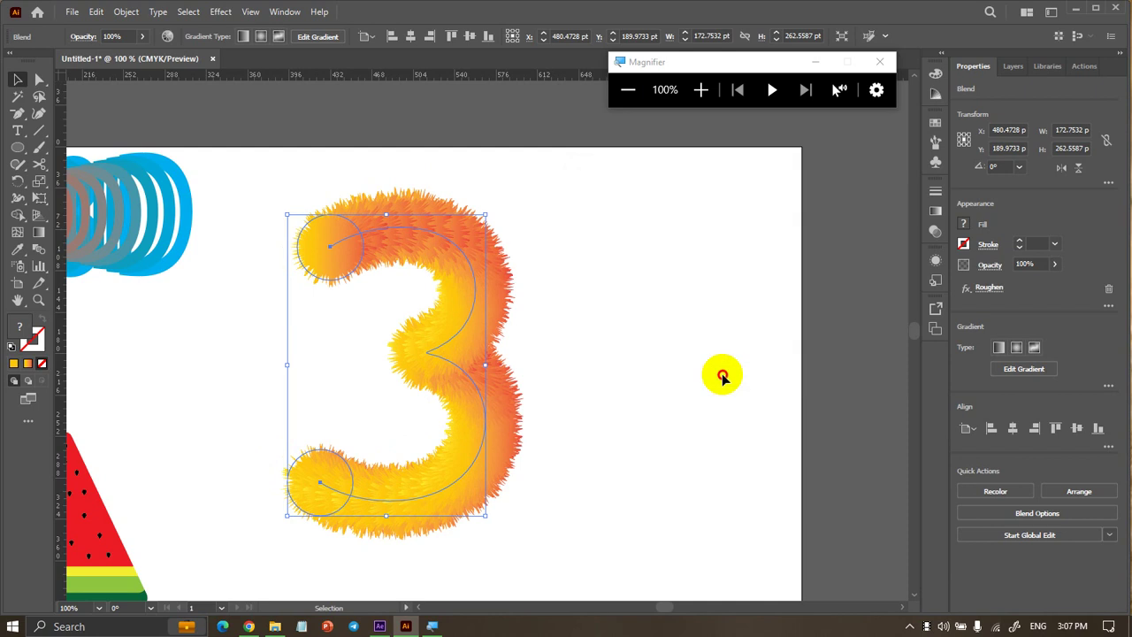
left_click(619, 367)
left_click_drag(547, 359, 758, 291)
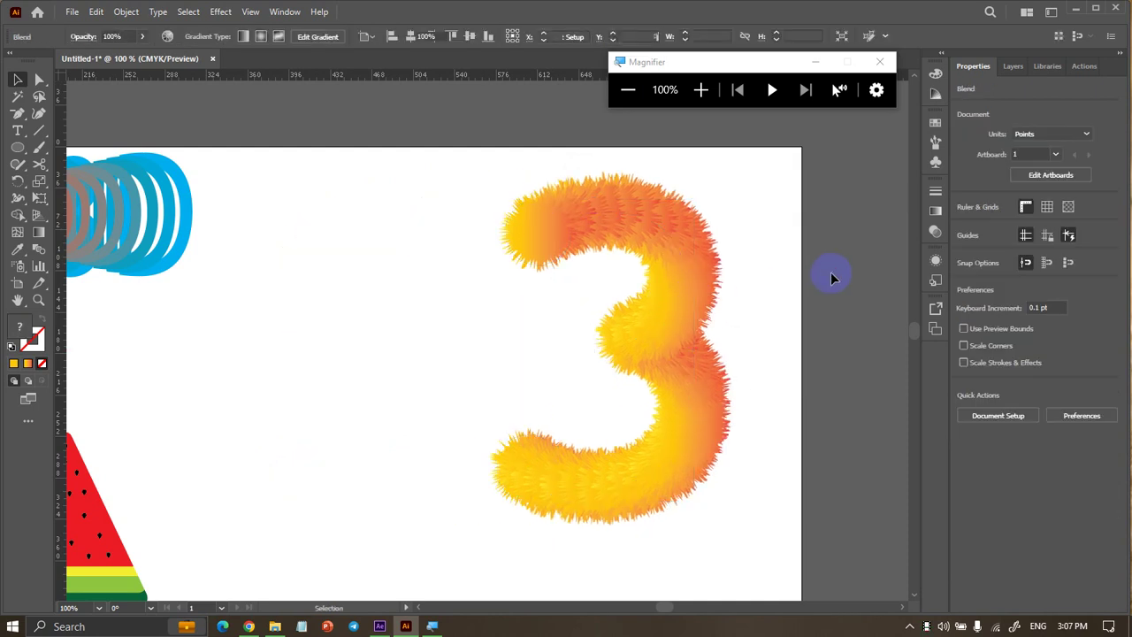
Move the fuzzy 3 slightly further left on the artboard
left_click(832, 277)
key("ctrl+0")
key("ctrl+1")
left_click_drag(728, 304, 678, 313)
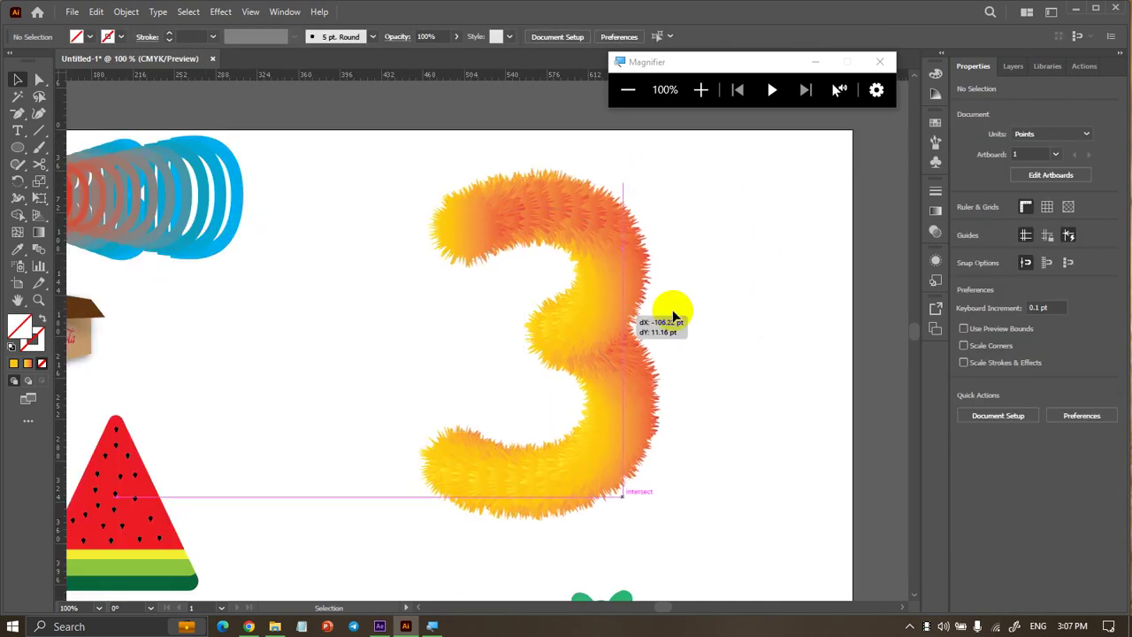
scroll(529, 206, "up", 2)
scroll(422, 144, "up", 3)
scroll(416, 147, "down", 3)
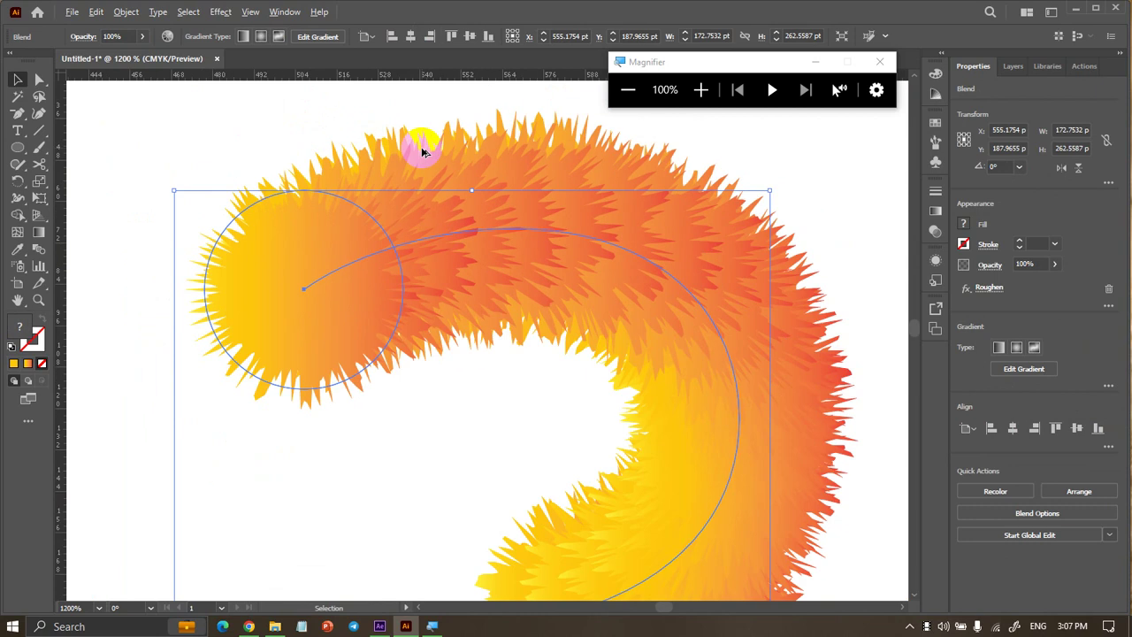
Add a Transform effect scaling the 3 vertically to 104%
left_click(227, 16)
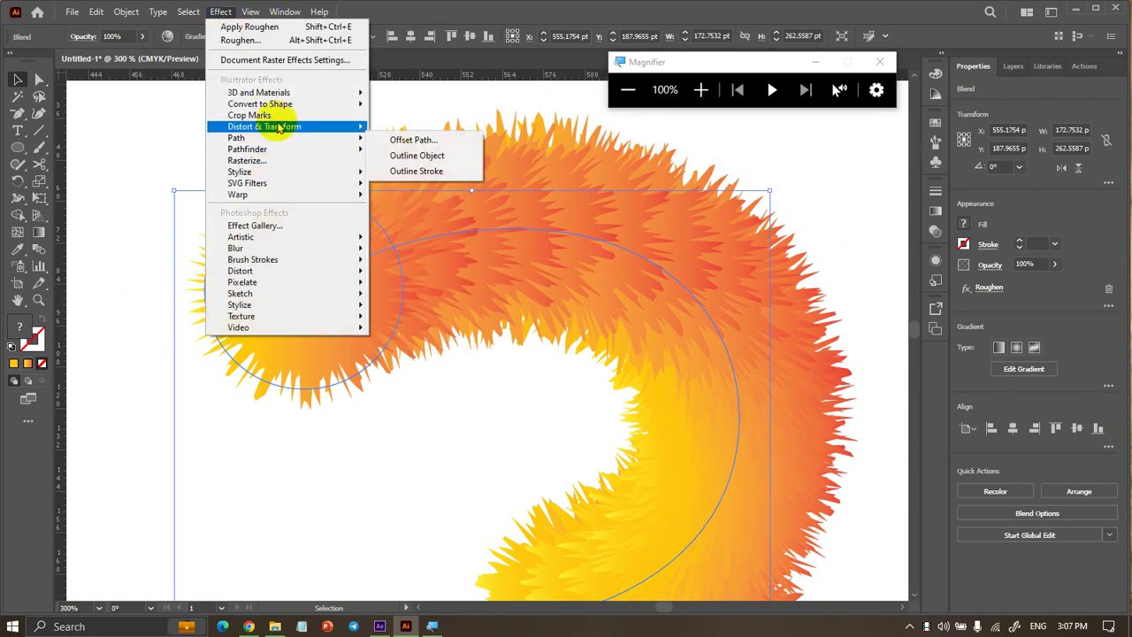
mouse_move(264, 126)
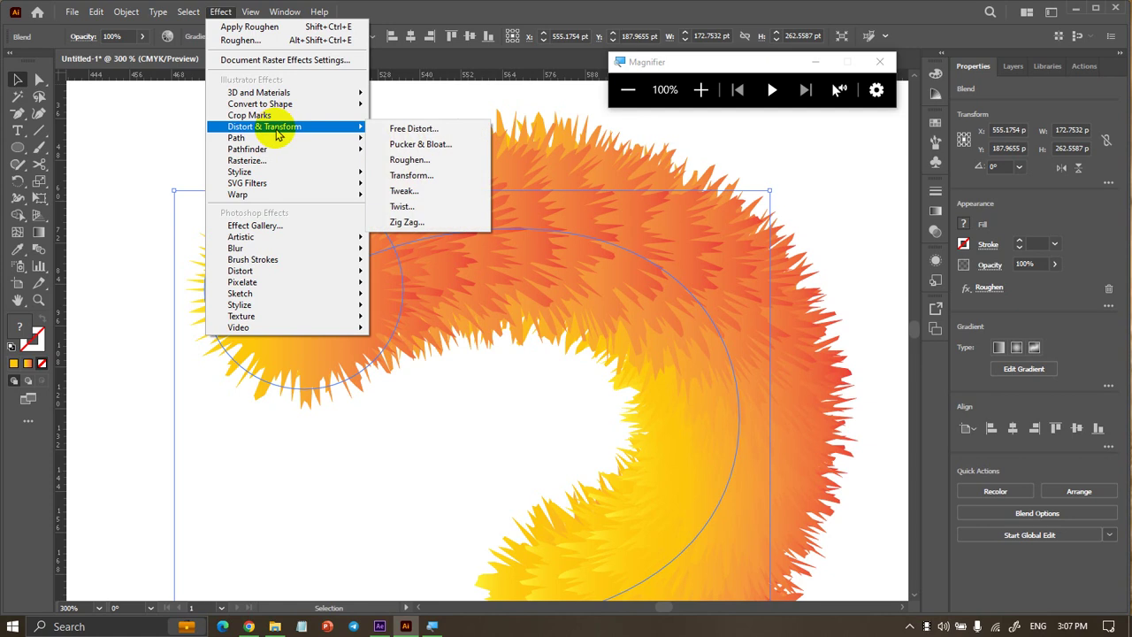
left_click(442, 174)
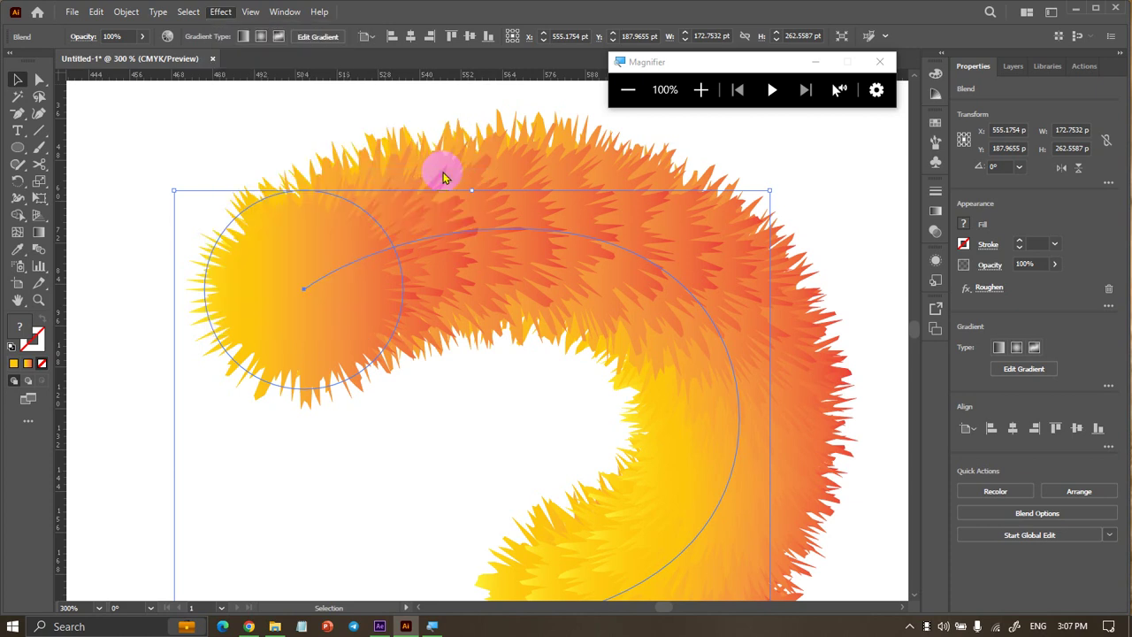
left_click_drag(536, 174, 521, 177)
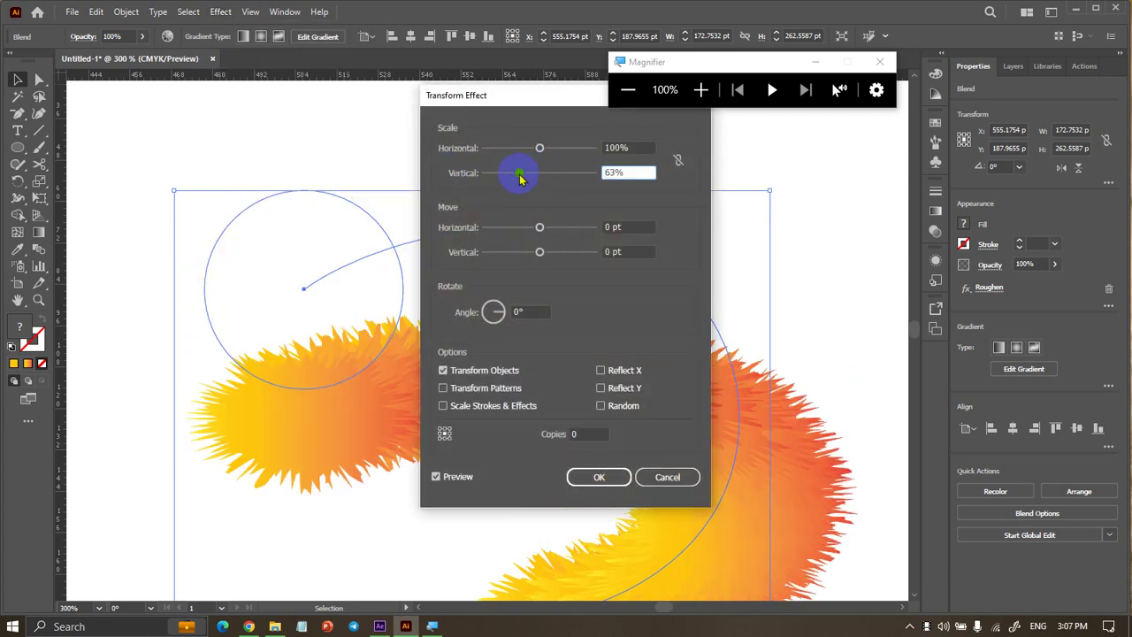
left_click(599, 476)
key("ctrl+1")
scroll(361, 393, "down", 2)
scroll(455, 303, "down", 2)
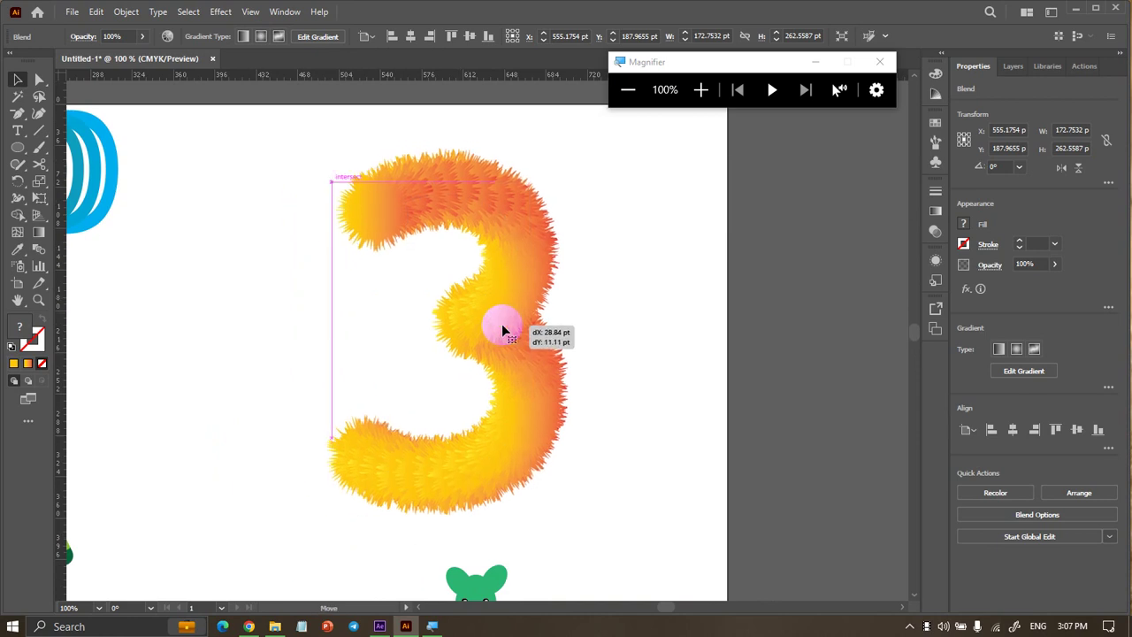
Delete the snake, spiral, box, watermelon, leaf face and leftover text and dots
left_click(721, 311)
scroll(721, 311, "down", 3)
scroll(700, 348, "up", 2)
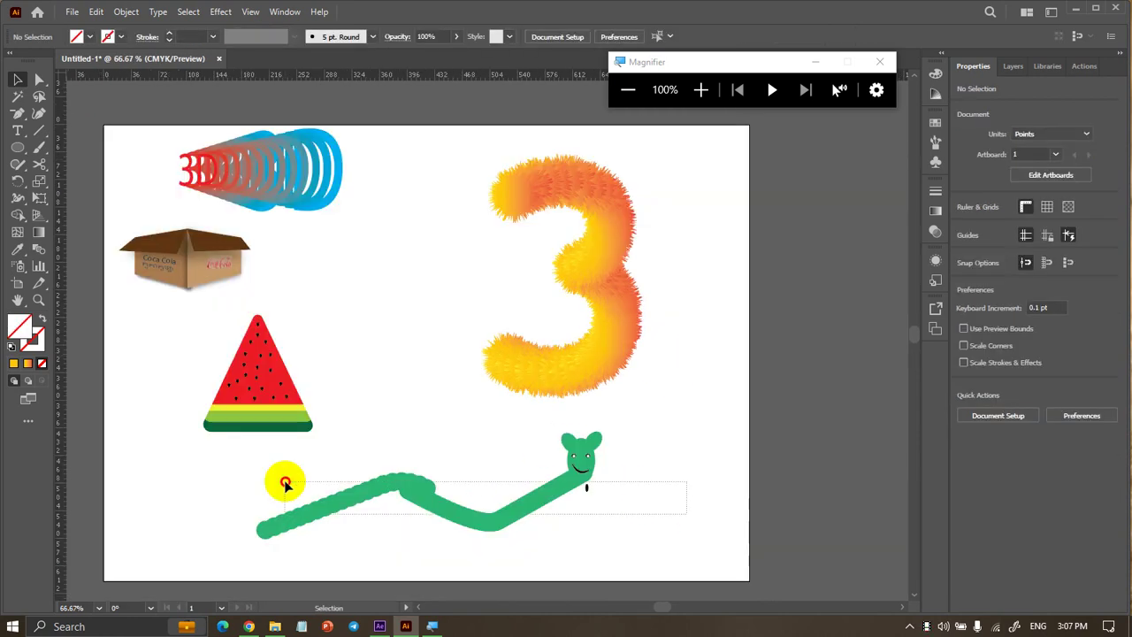
mouse_move(673, 513)
left_mouse_down()
mouse_move(281, 482)
mouse_move(177, 165)
left_mouse_up()
key("Delete")
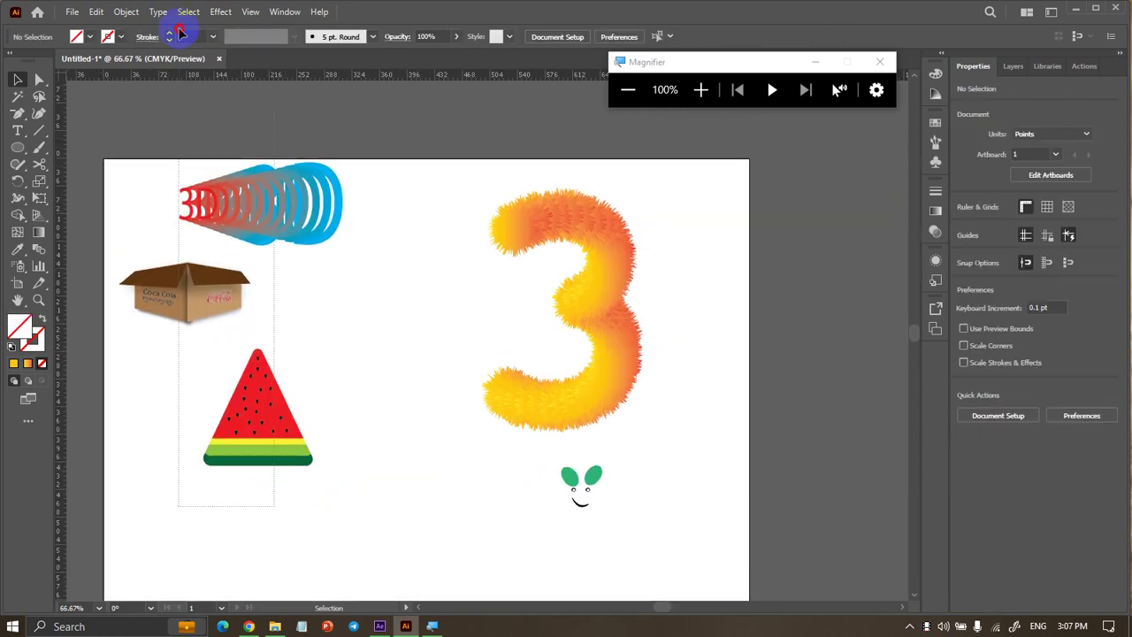
key("Delete")
left_click_drag(667, 455, 505, 533)
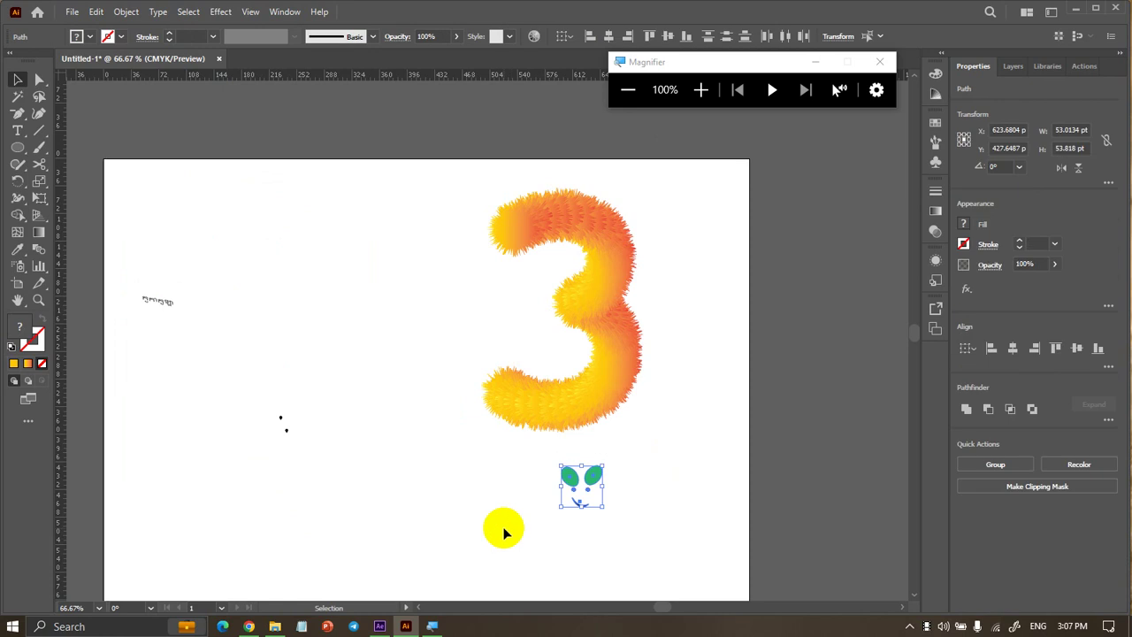
key("Delete")
left_click_drag(275, 214, 93, 536)
key("Delete")
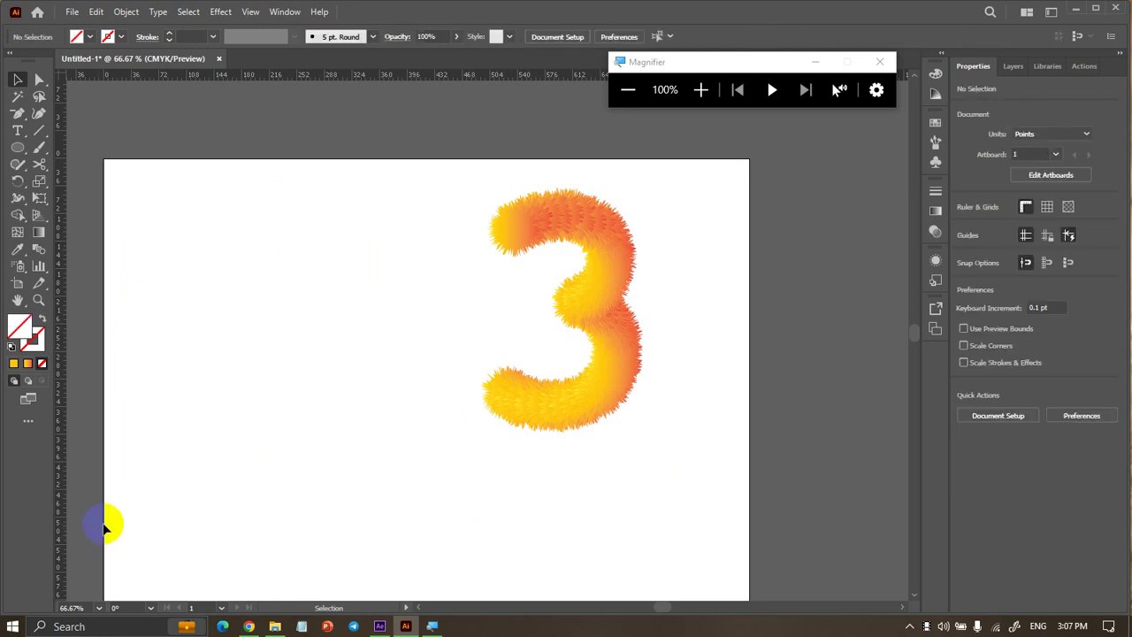
Shrink the fuzzy 3 to roughly 132 by 191 pt and move it top right
left_click_drag(609, 285, 311, 264)
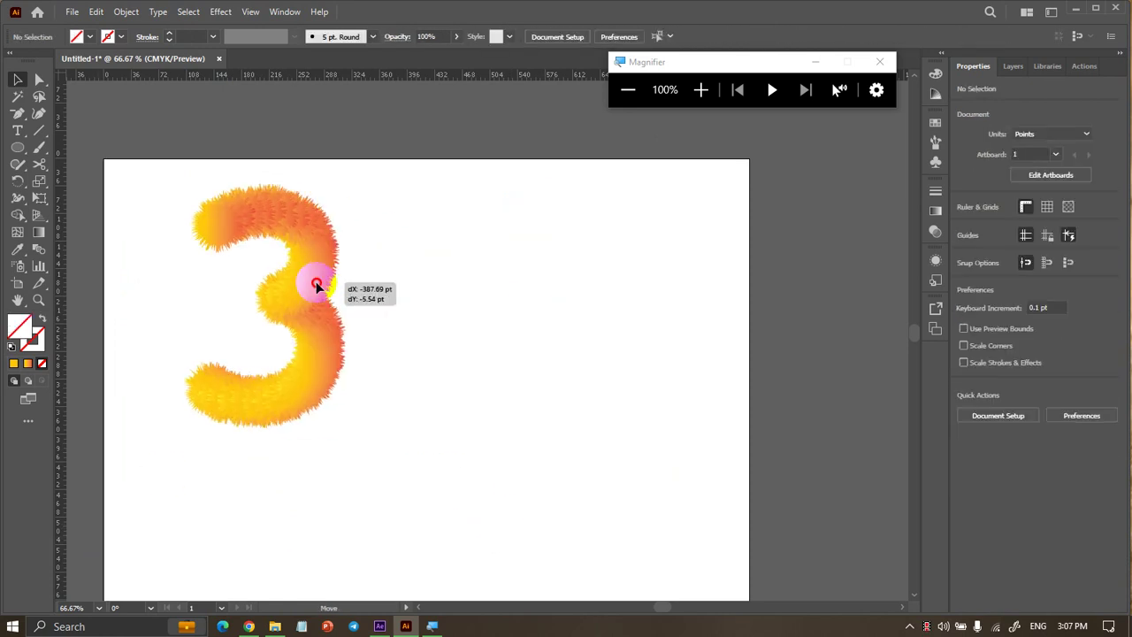
left_click(373, 323)
left_click(311, 361)
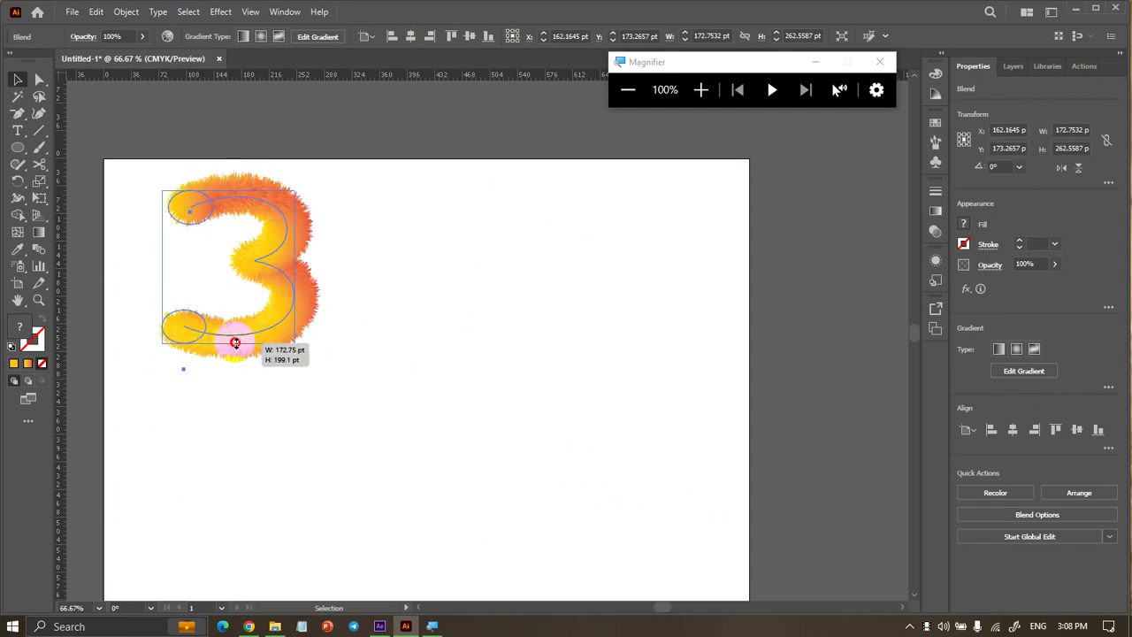
left_click_drag(228, 390, 226, 351)
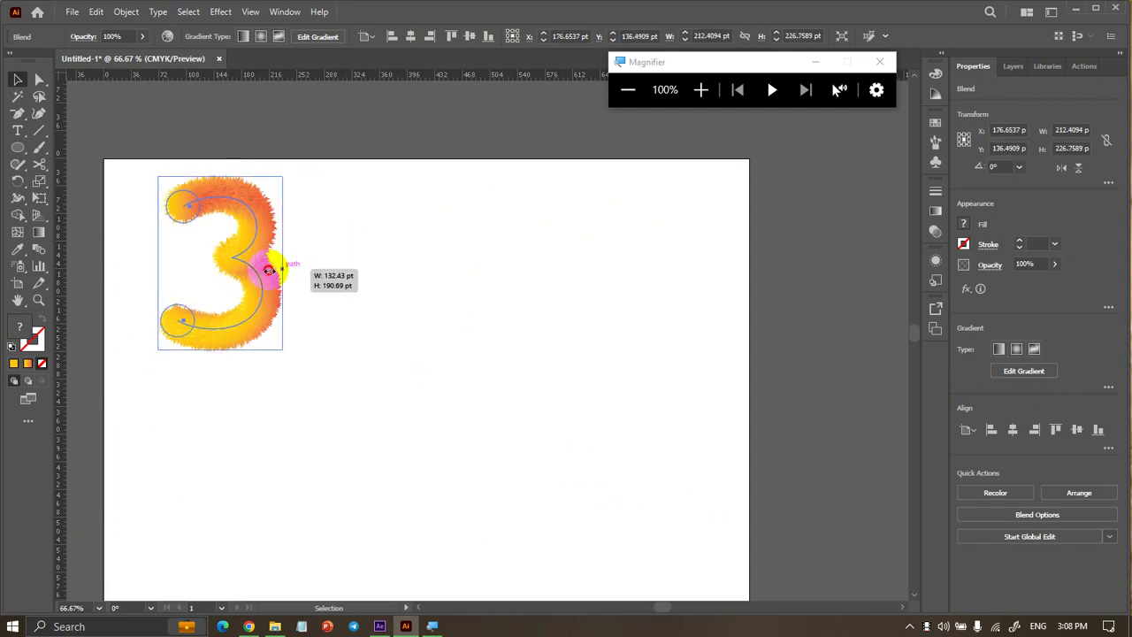
left_click_drag(321, 262, 259, 262)
left_click(343, 370)
scroll(335, 365, "down", 1)
scroll(243, 444, "up", 3)
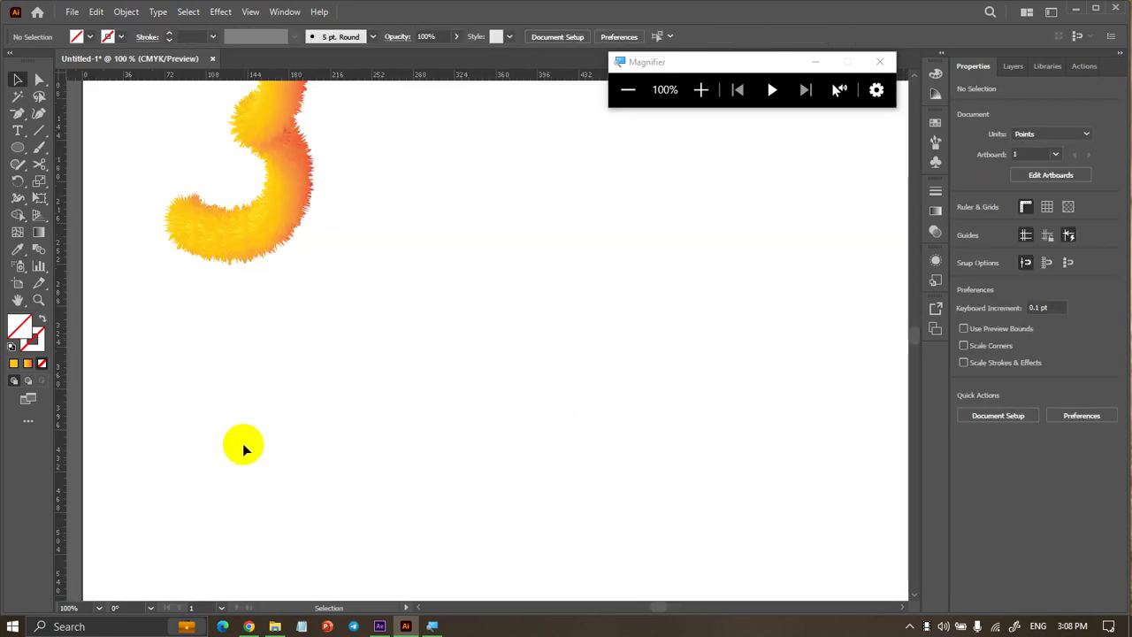
scroll(295, 409, "down", 2)
left_click_drag(265, 281, 671, 271)
left_click(374, 331)
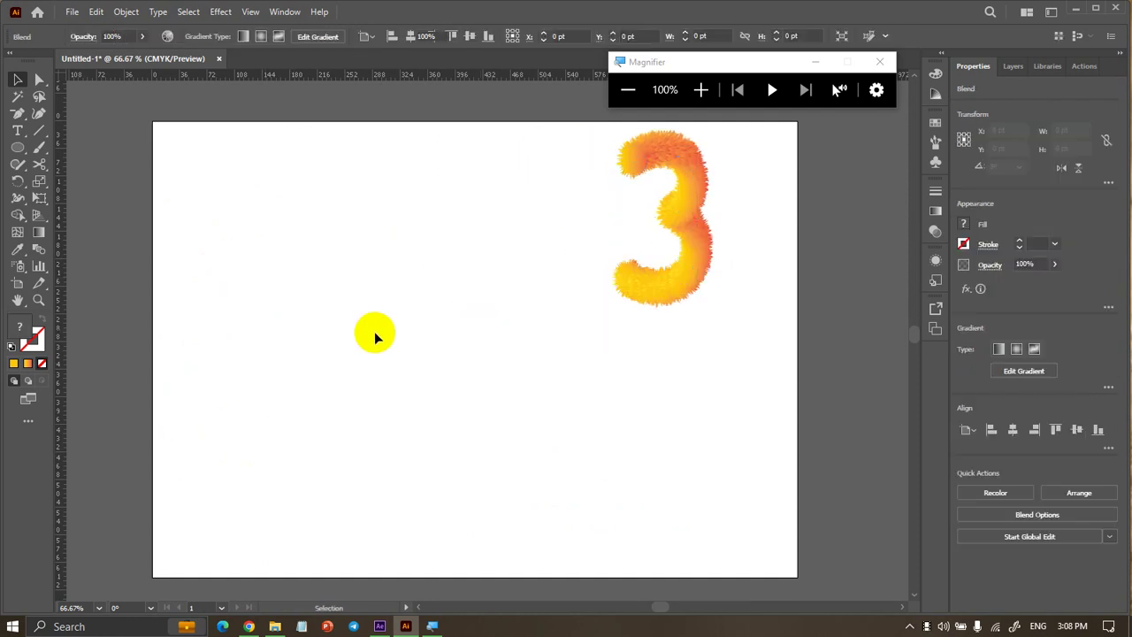
left_click(19, 130)
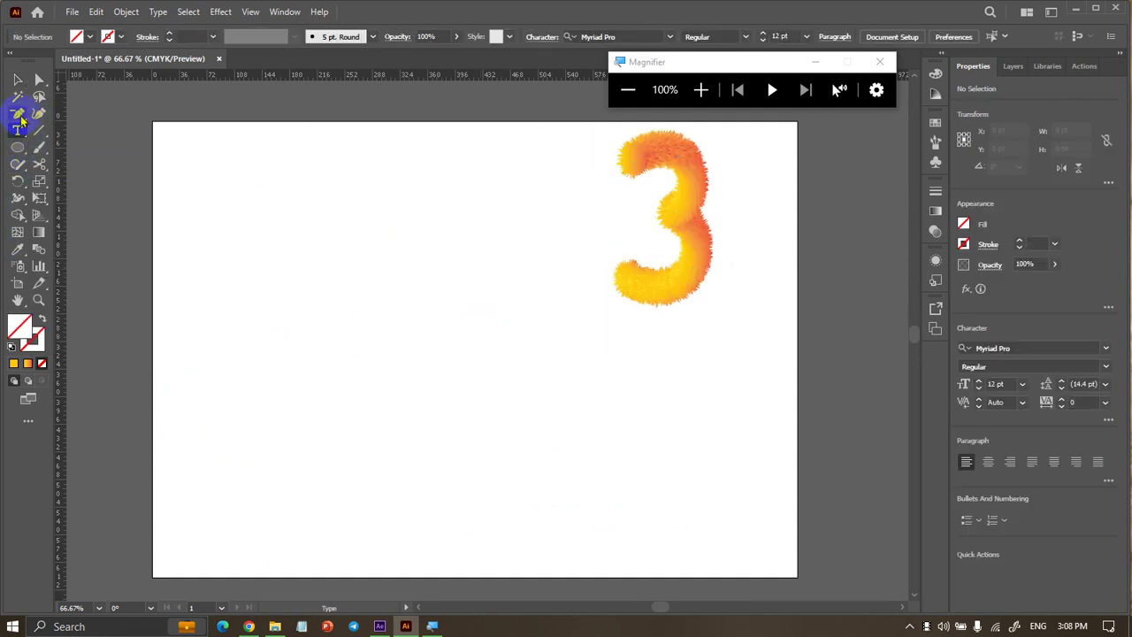
left_click(18, 114)
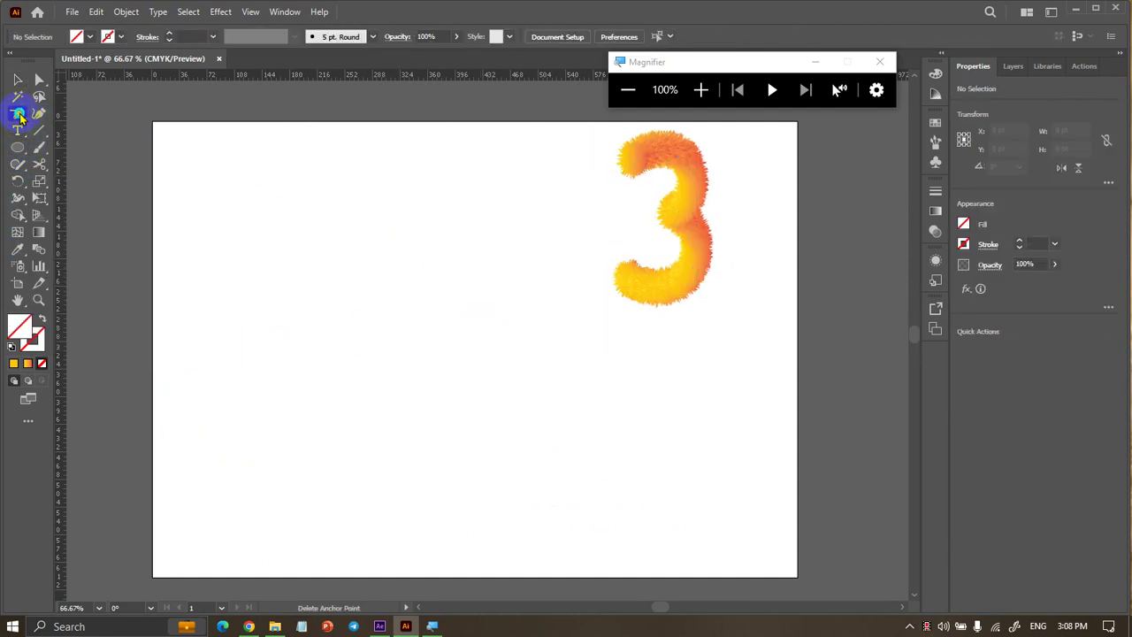
left_click(204, 310)
left_click(379, 310)
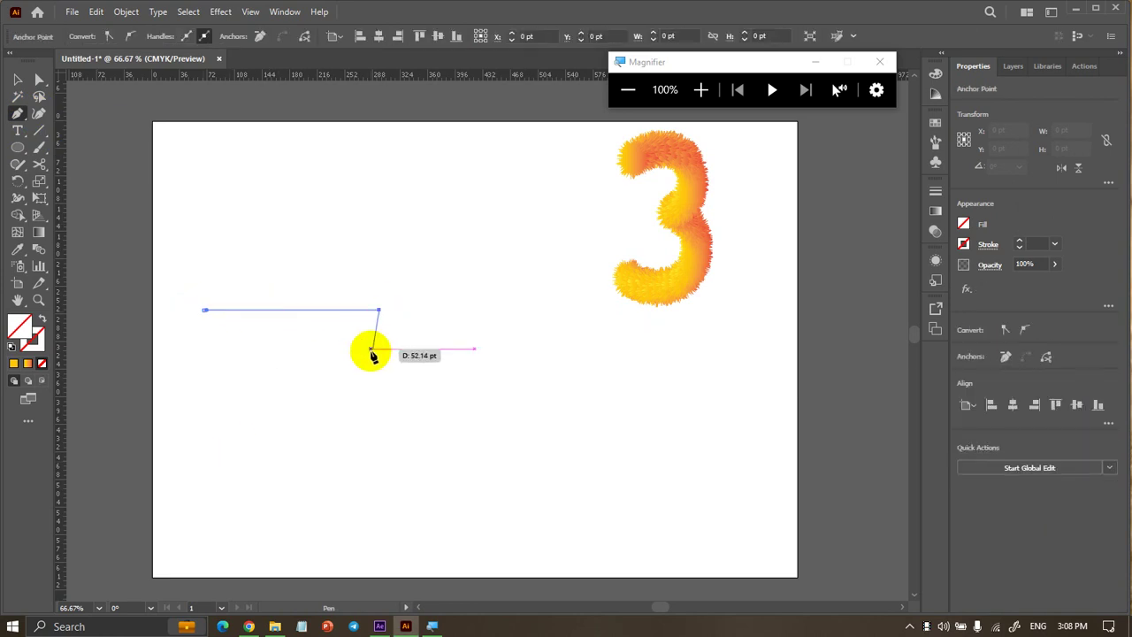
key("ctrl+z")
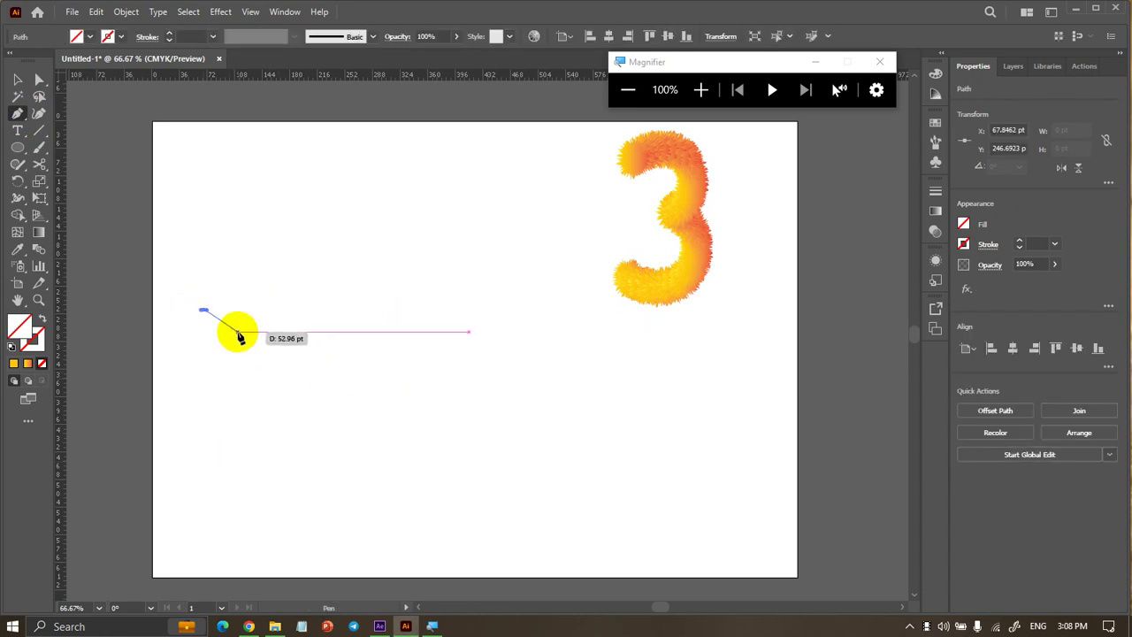
key("ctrl+z")
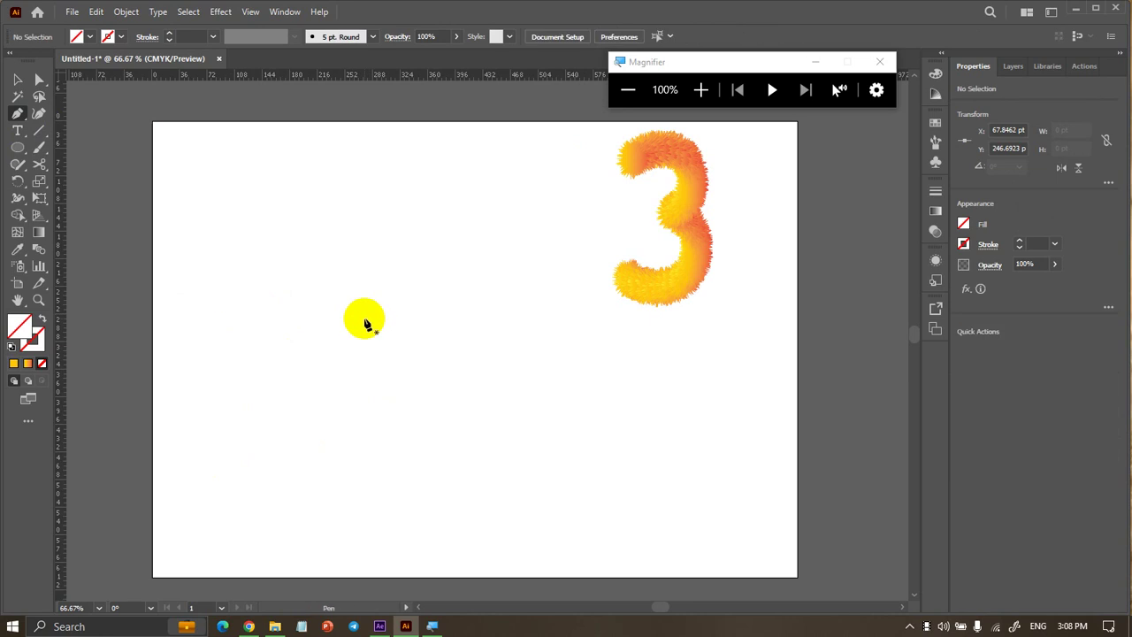
left_click(186, 305)
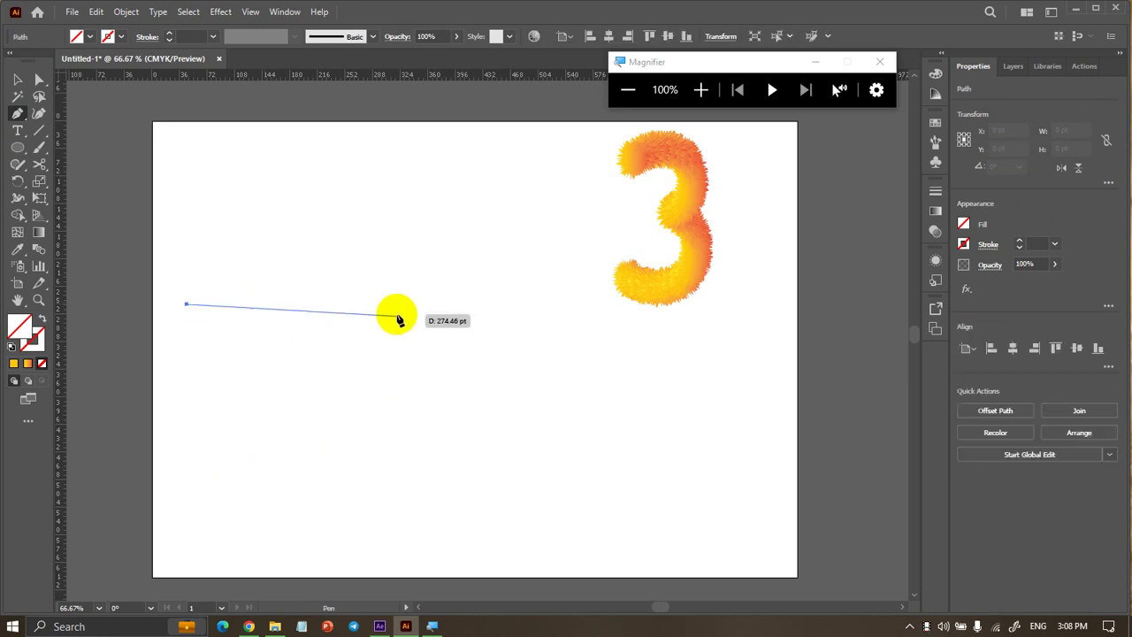
left_click(384, 305)
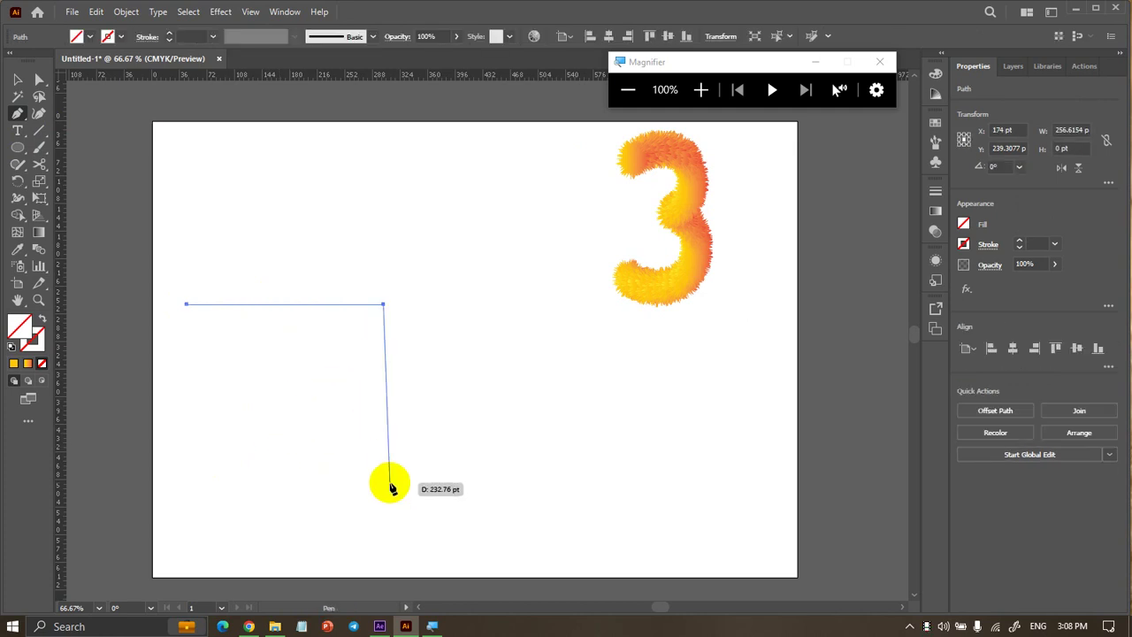
key("ctrl+z")
left_click(18, 80)
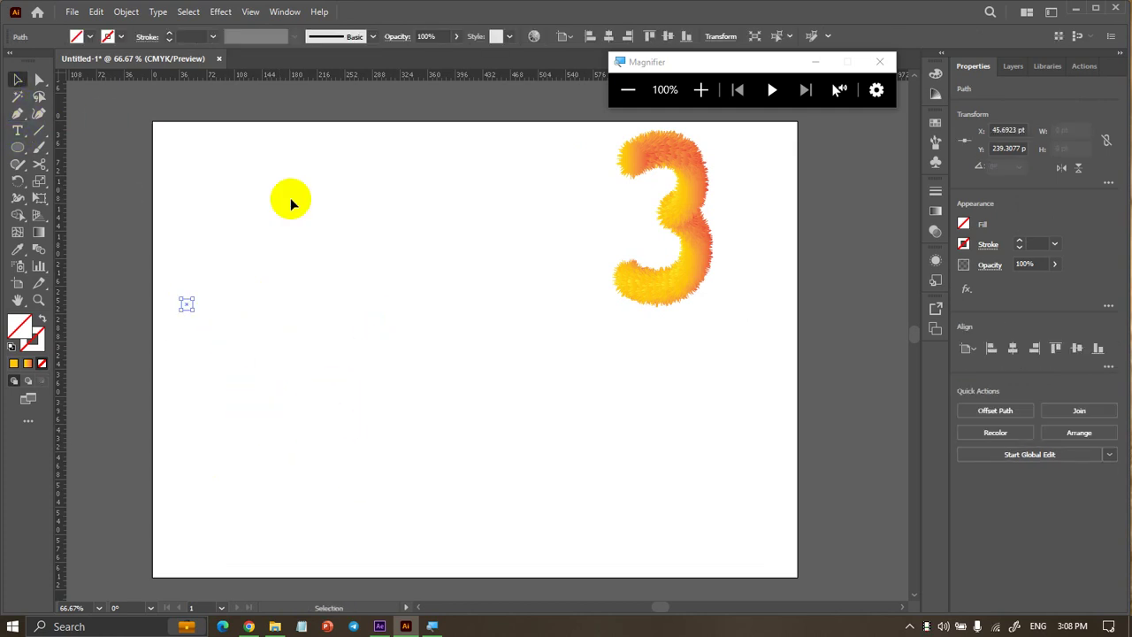
left_click(154, 398)
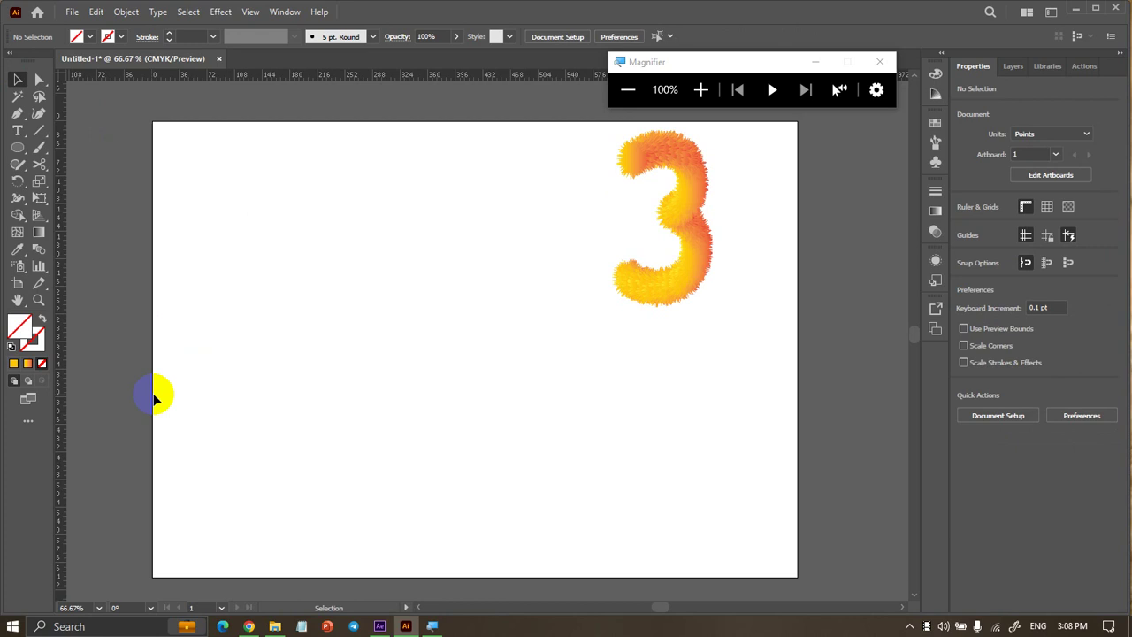
Paint a freehand yellow R with the Paintbrush, undoing and redrawing failed strokes
left_click(39, 147)
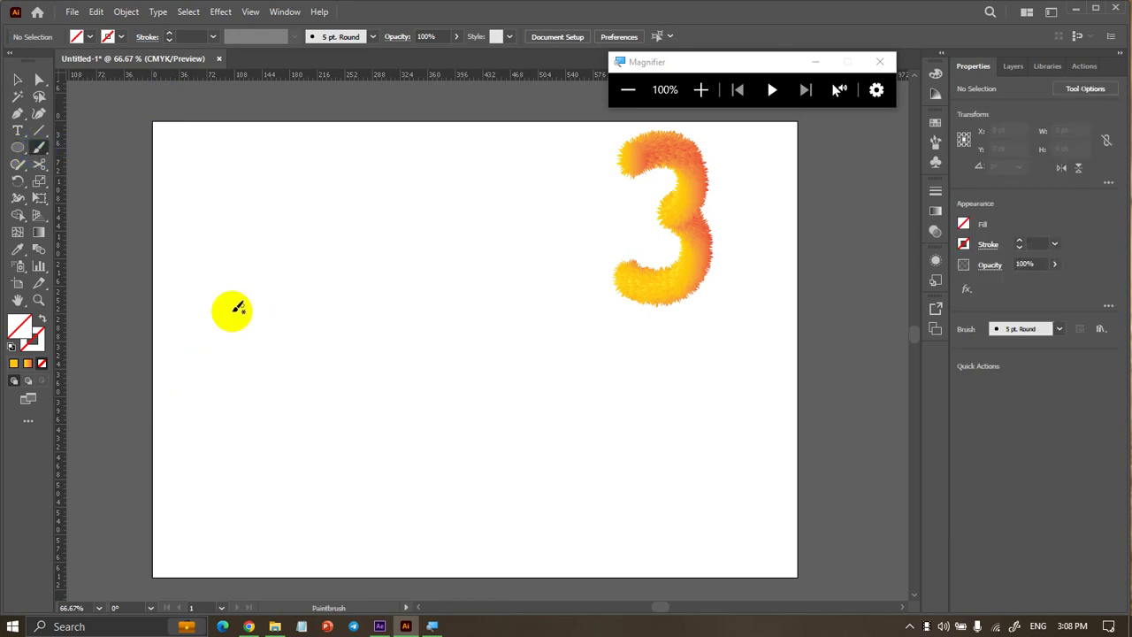
left_click_drag(191, 327, 411, 324)
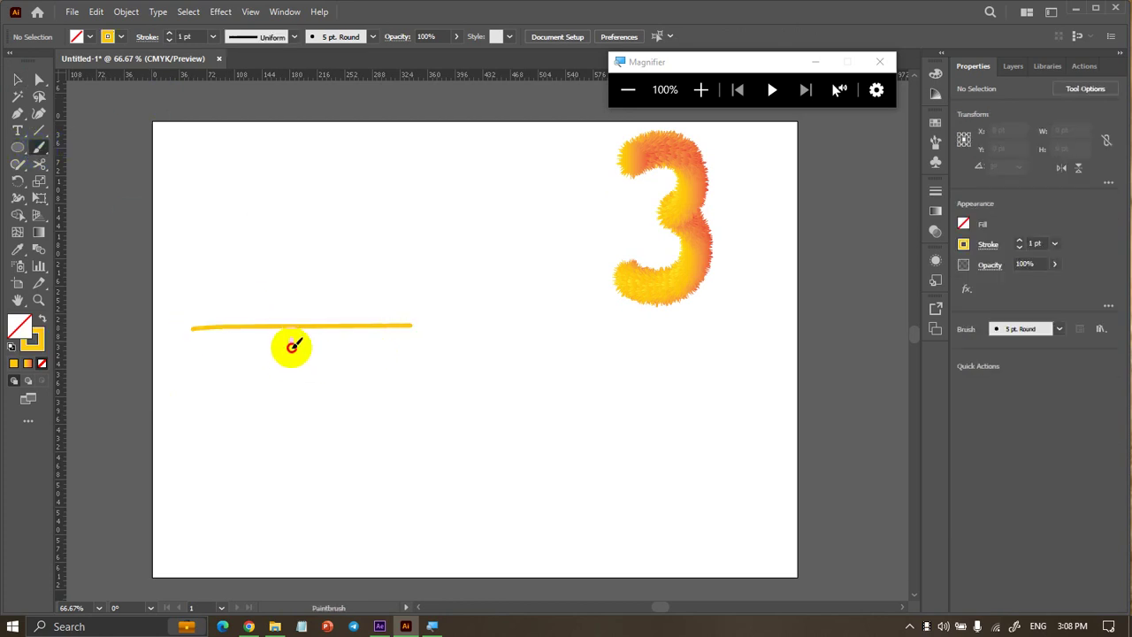
left_click_drag(292, 341, 293, 483)
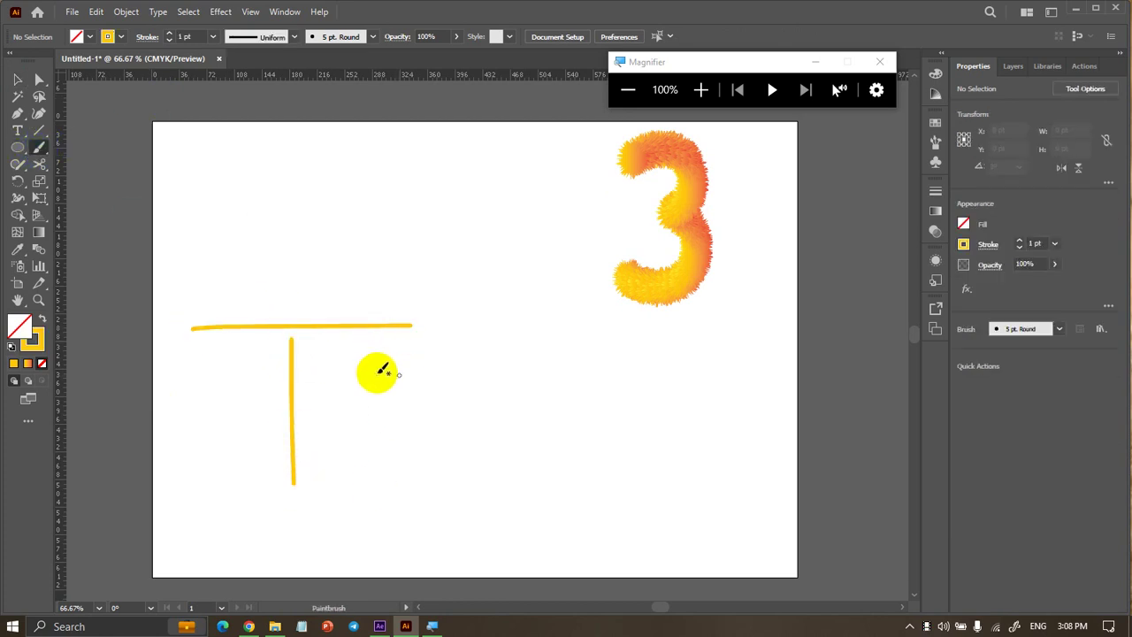
key("ctrl+z")
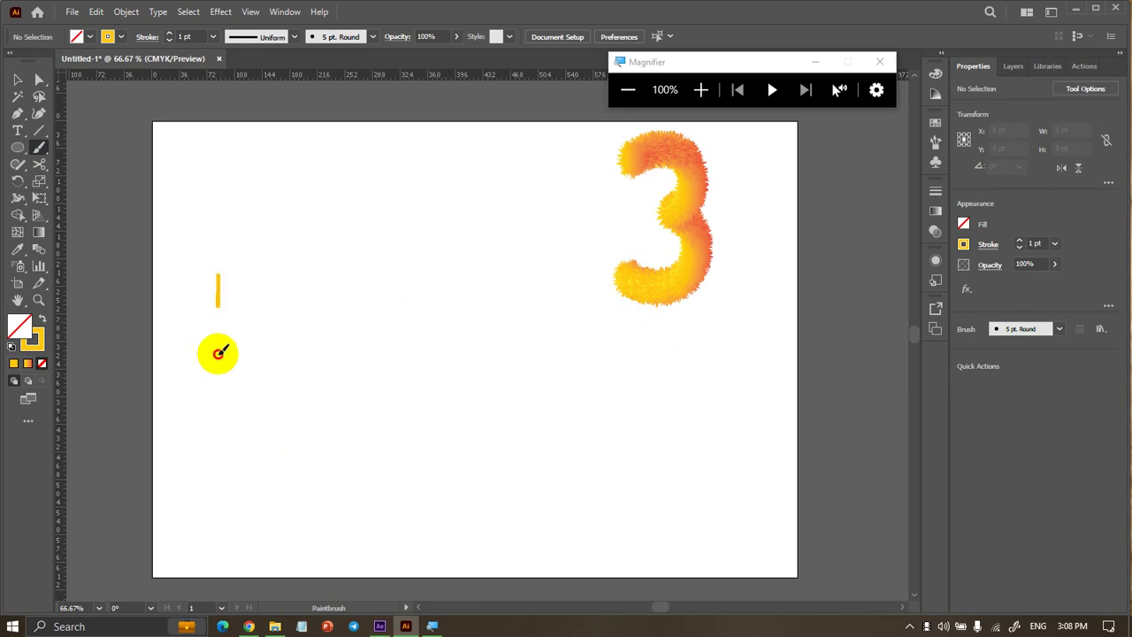
left_click_drag(217, 273, 218, 493)
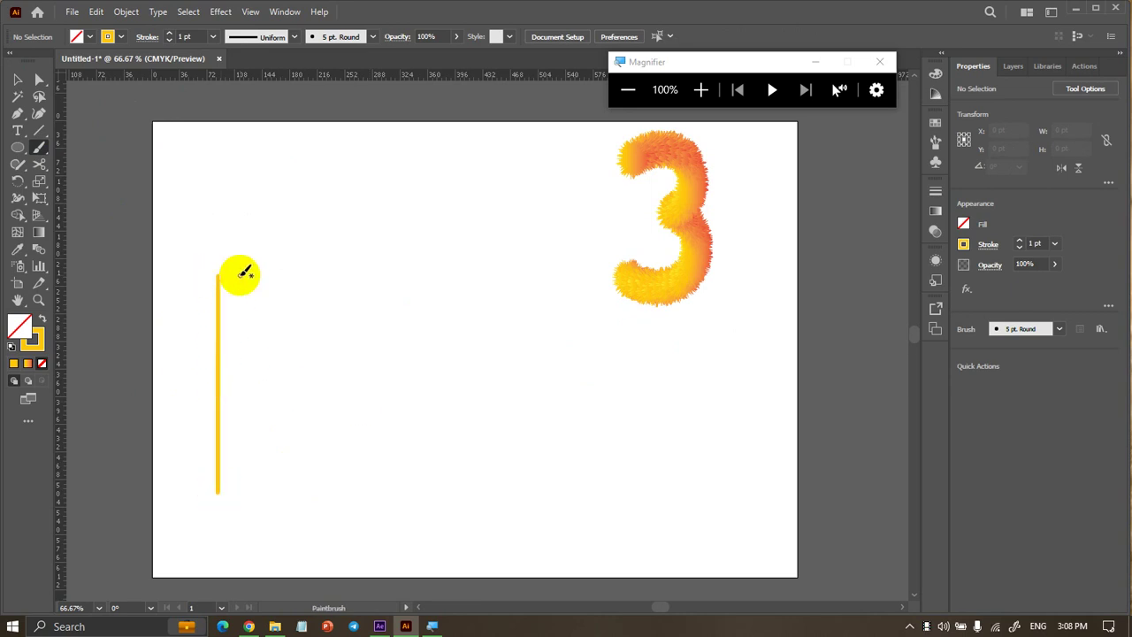
mouse_move(238, 275)
left_mouse_down()
mouse_move(278, 266)
mouse_move(255, 339)
mouse_move(324, 469)
left_mouse_up()
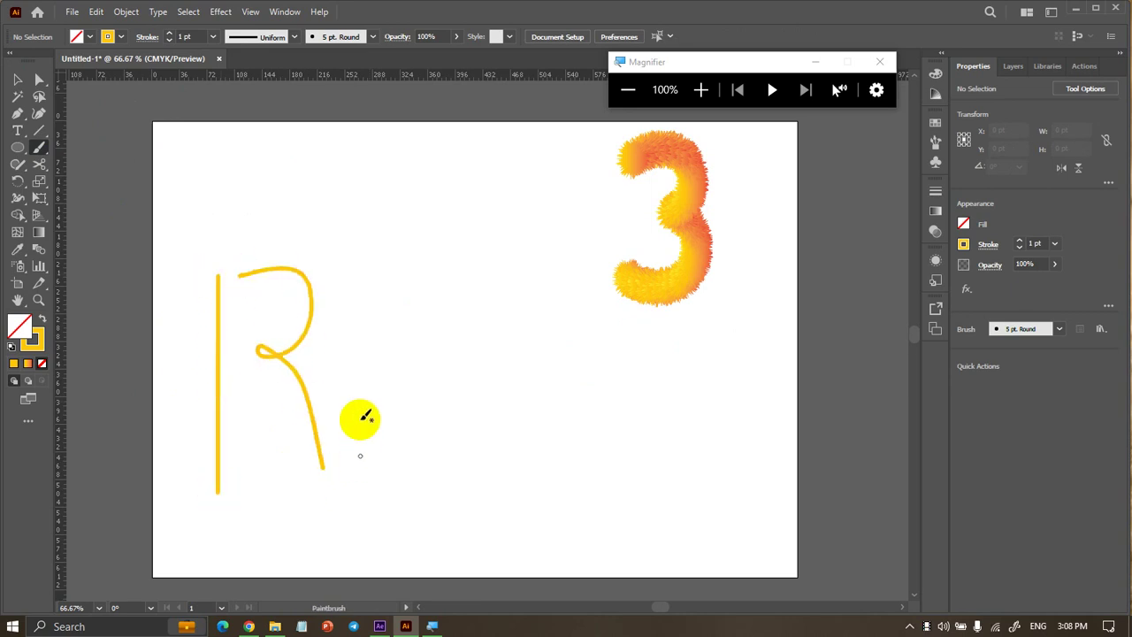
mouse_move(354, 263)
left_mouse_down()
mouse_move(403, 462)
mouse_move(445, 254)
left_mouse_up()
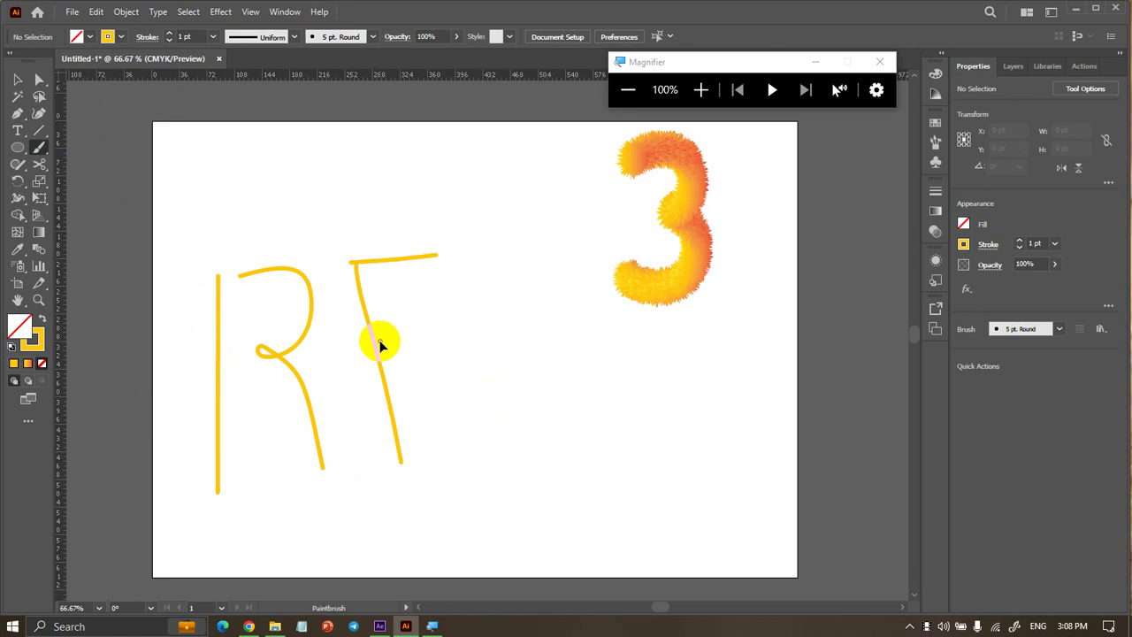
key("ctrl+z")
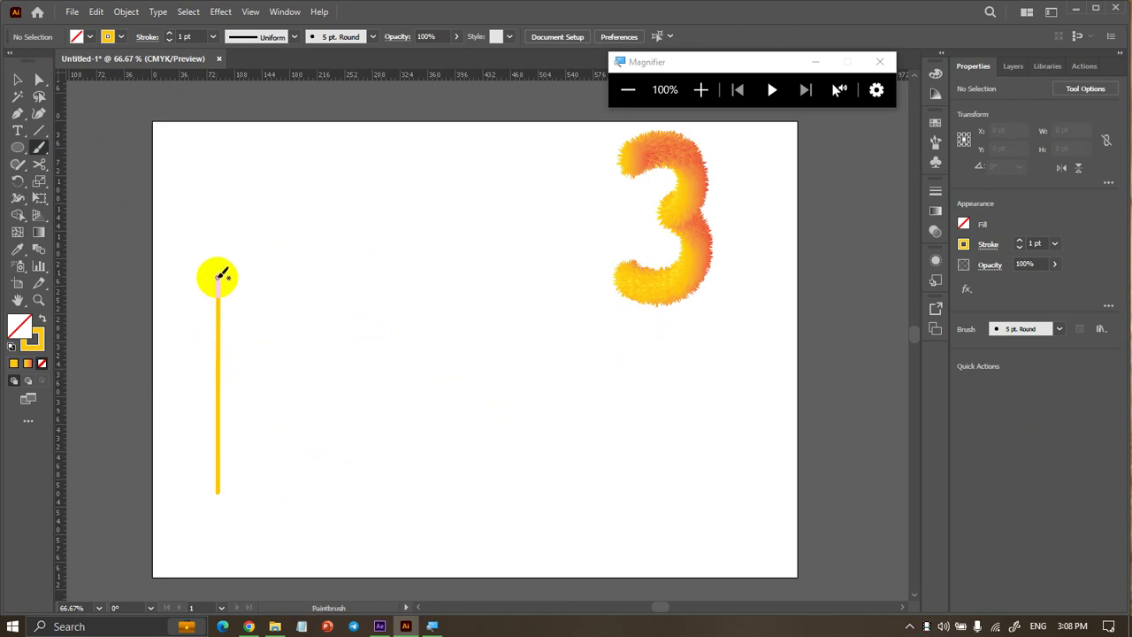
key("ctrl+z")
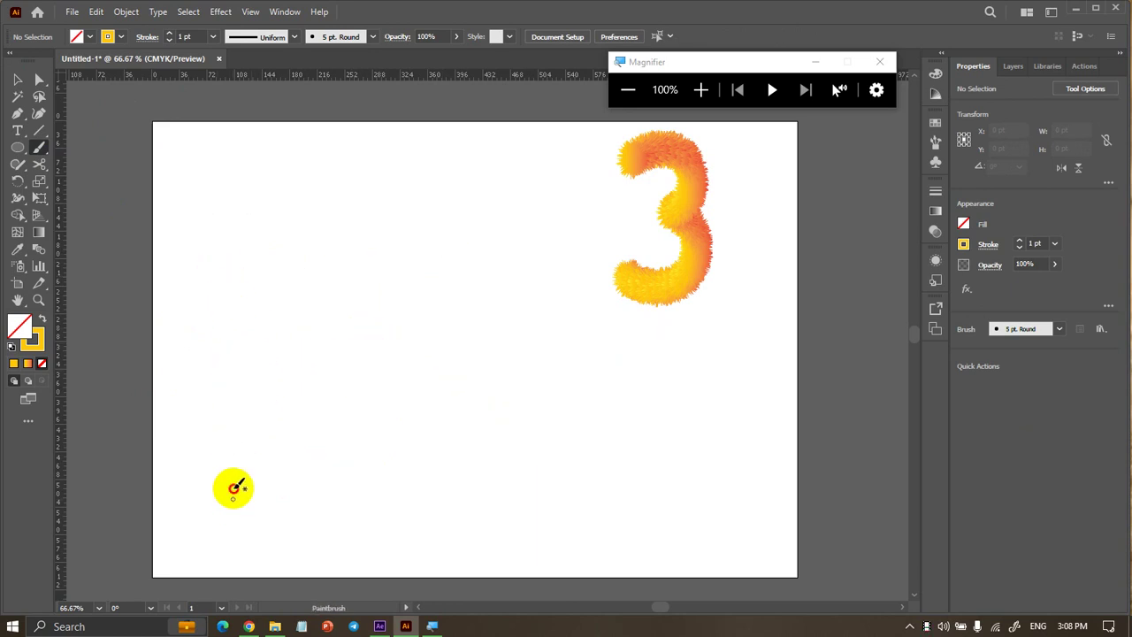
left_click_drag(233, 484, 314, 485)
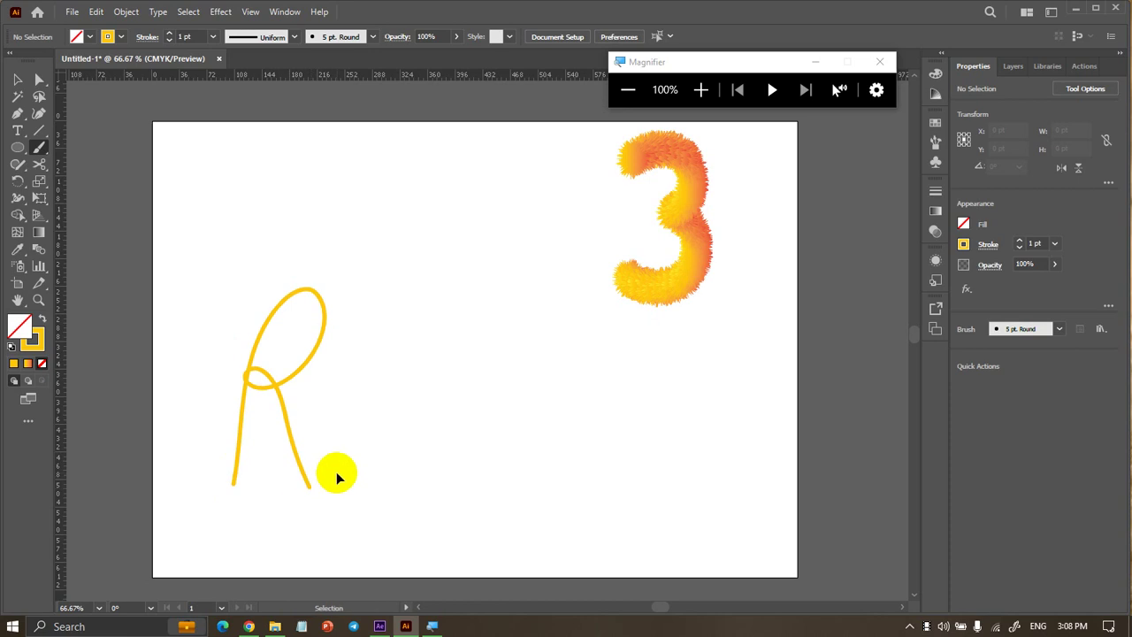
key("ctrl+z")
mouse_move(247, 474)
left_mouse_down()
mouse_move(245, 419)
mouse_move(277, 261)
mouse_move(253, 328)
mouse_move(308, 399)
mouse_move(317, 467)
left_mouse_up()
Add the E, U, T and H strokes to complete the word
mouse_move(350, 267)
left_mouse_down()
mouse_move(374, 364)
mouse_move(376, 458)
left_mouse_up()
key("ctrl+z")
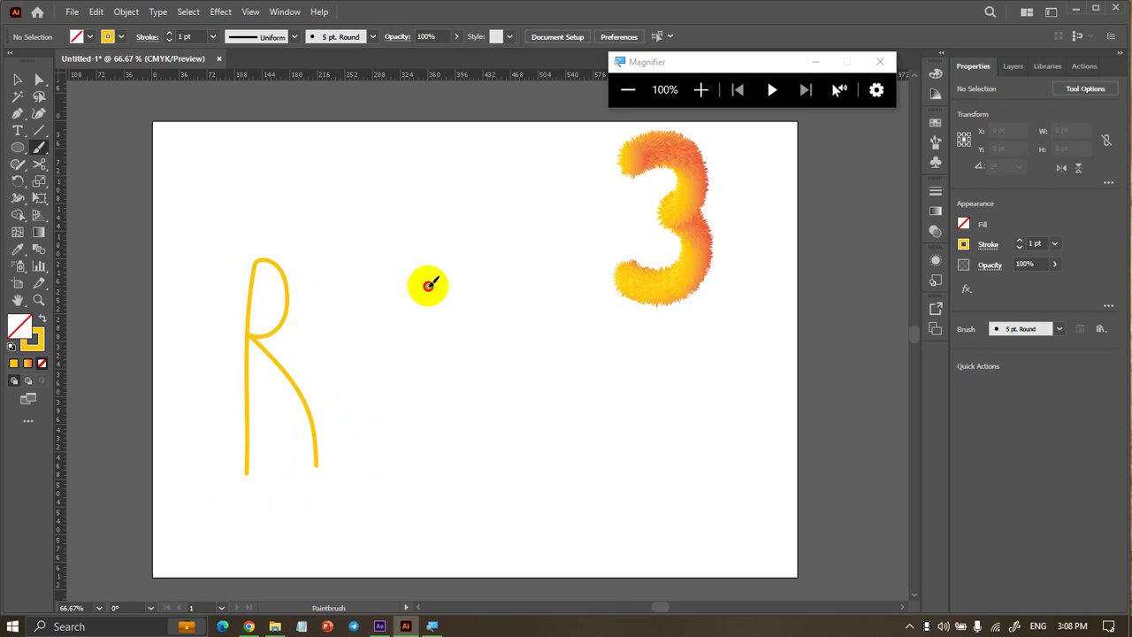
mouse_move(430, 284)
left_mouse_down()
mouse_move(361, 392)
mouse_move(415, 392)
mouse_move(363, 465)
mouse_move(472, 460)
mouse_move(507, 283)
mouse_move(554, 276)
mouse_move(591, 488)
left_mouse_up()
left_click_drag(604, 341, 657, 469)
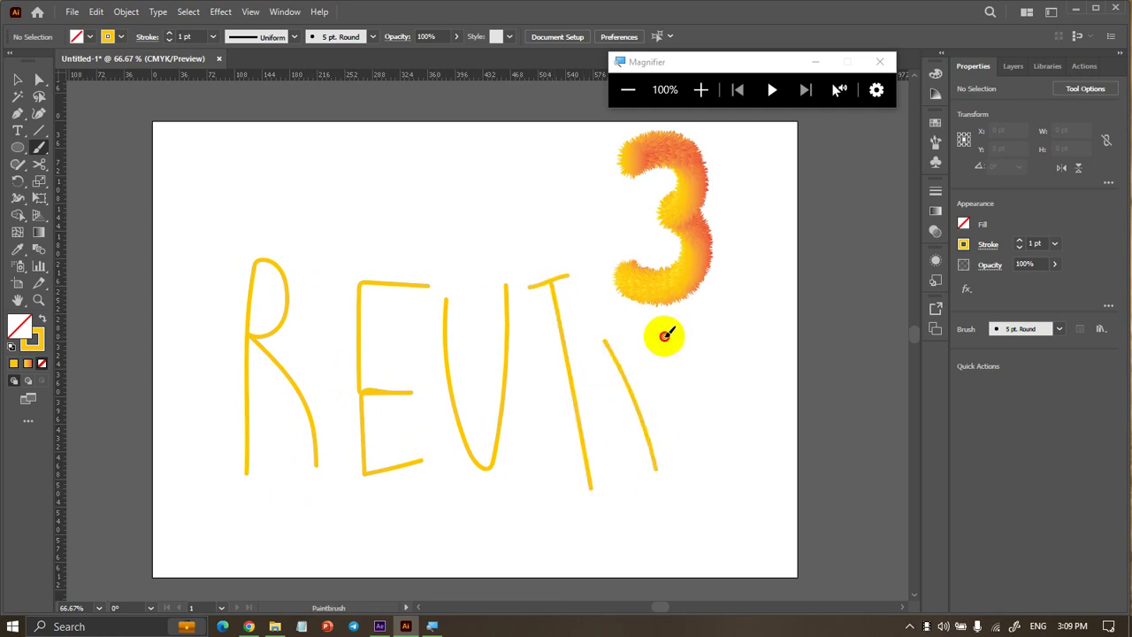
left_click_drag(664, 335, 711, 433)
left_click_drag(635, 392, 689, 381)
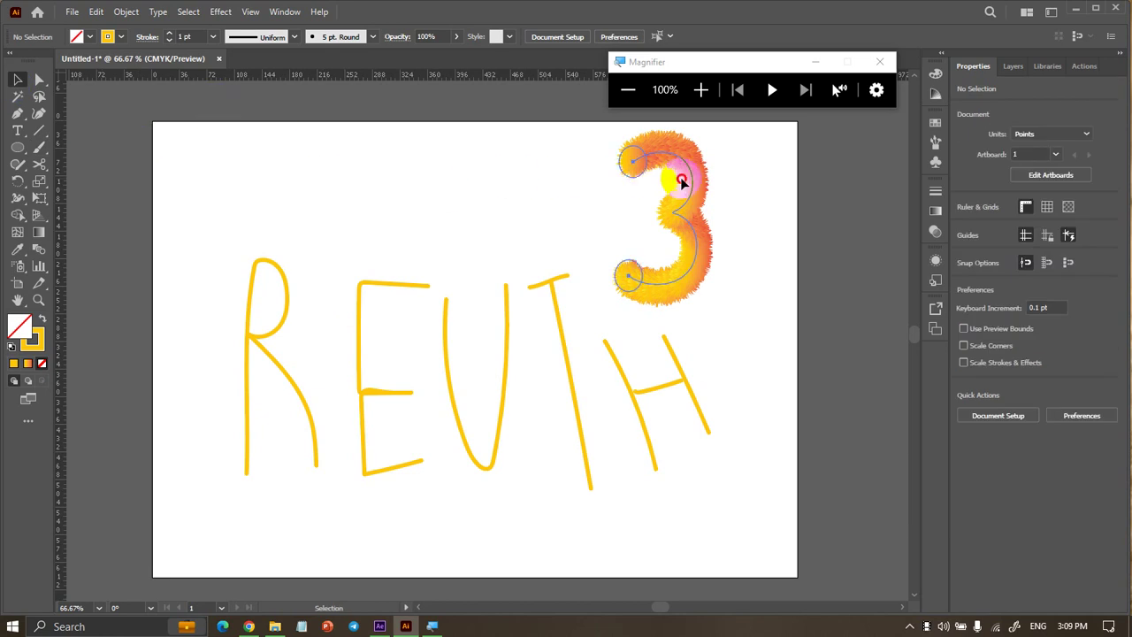
Delete the fuzzy gradient 3 and dismiss the resulting error popup
left_click_drag(678, 177, 717, 161)
left_click(251, 281)
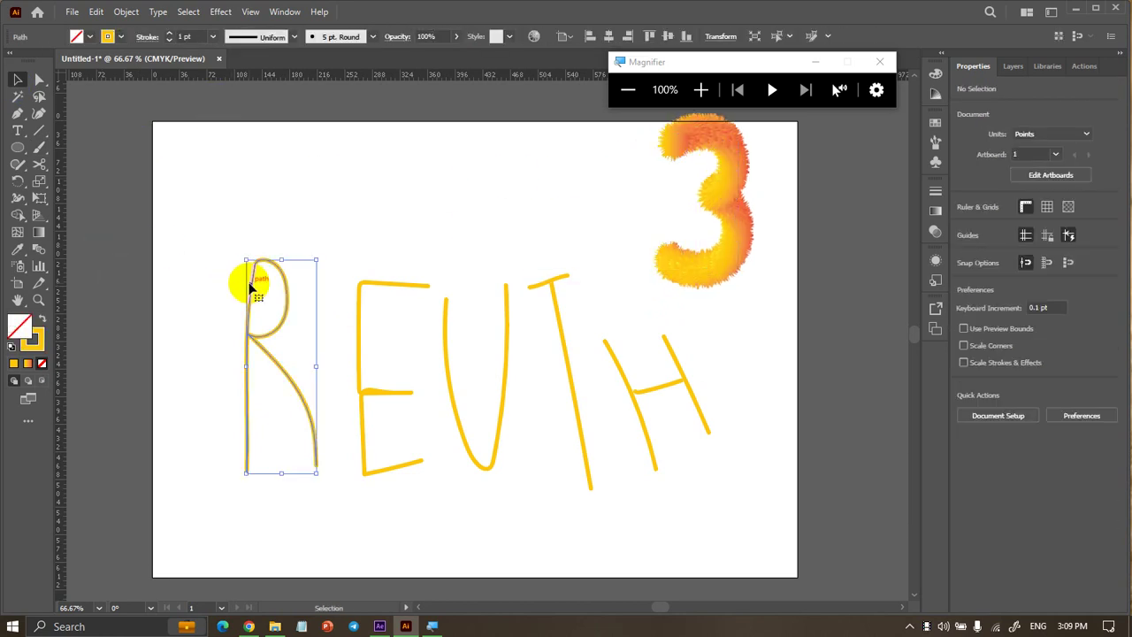
mouse_move(173, 227)
left_mouse_down()
mouse_move(442, 420)
mouse_move(640, 504)
left_mouse_up()
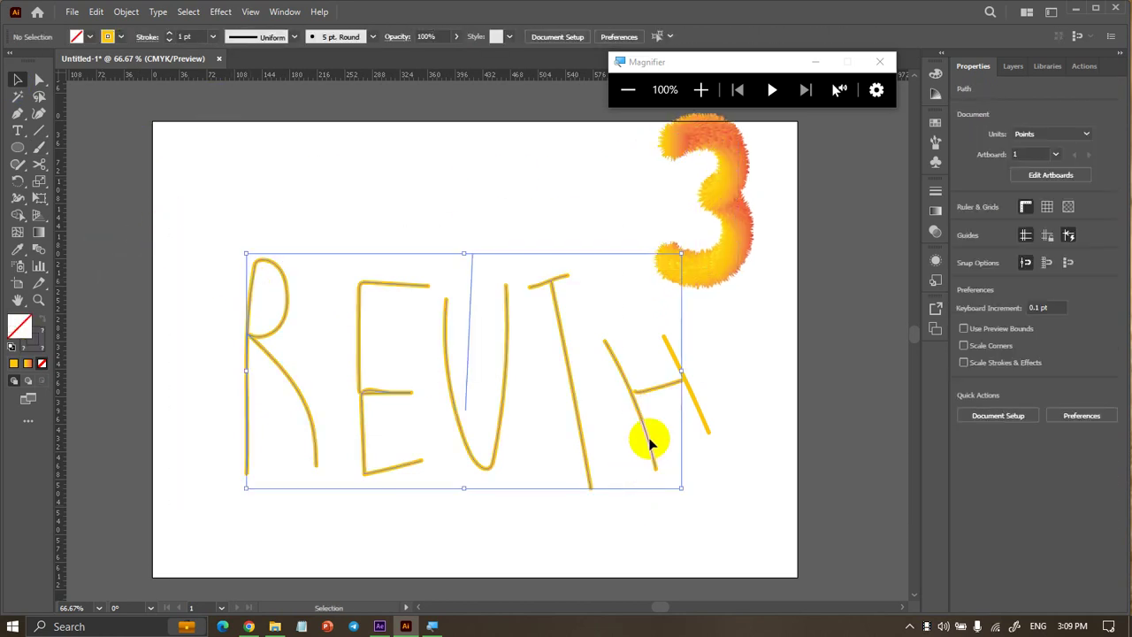
left_click(725, 341)
left_click_drag(97, 520, 98, 520)
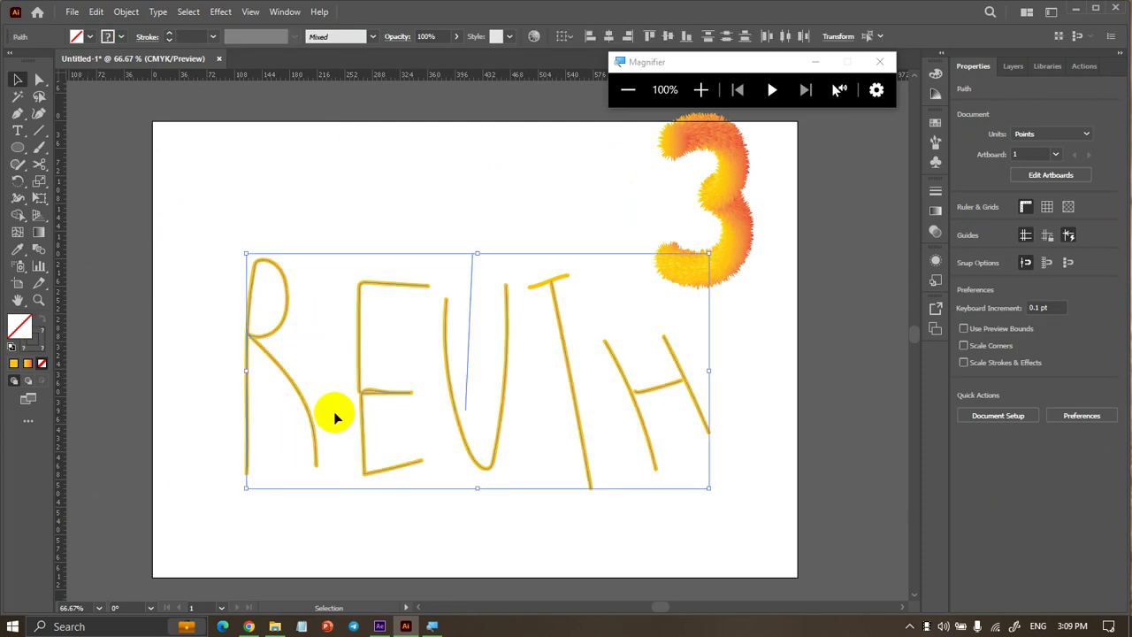
left_click(422, 402)
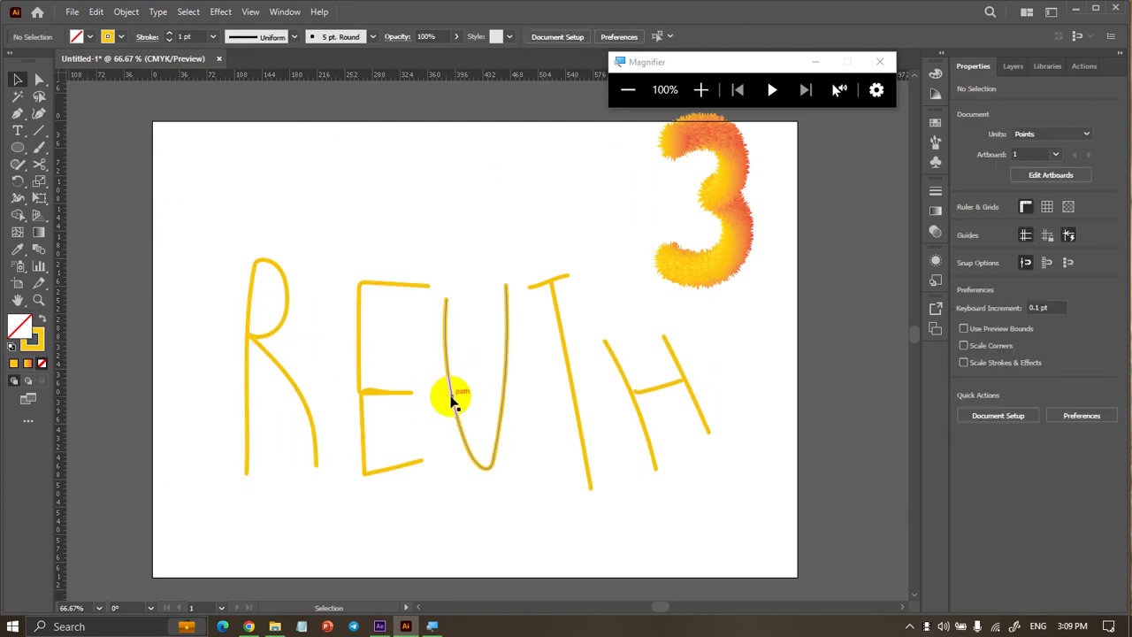
left_click(450, 399)
left_click(725, 334)
left_click_drag(718, 321, 201, 522)
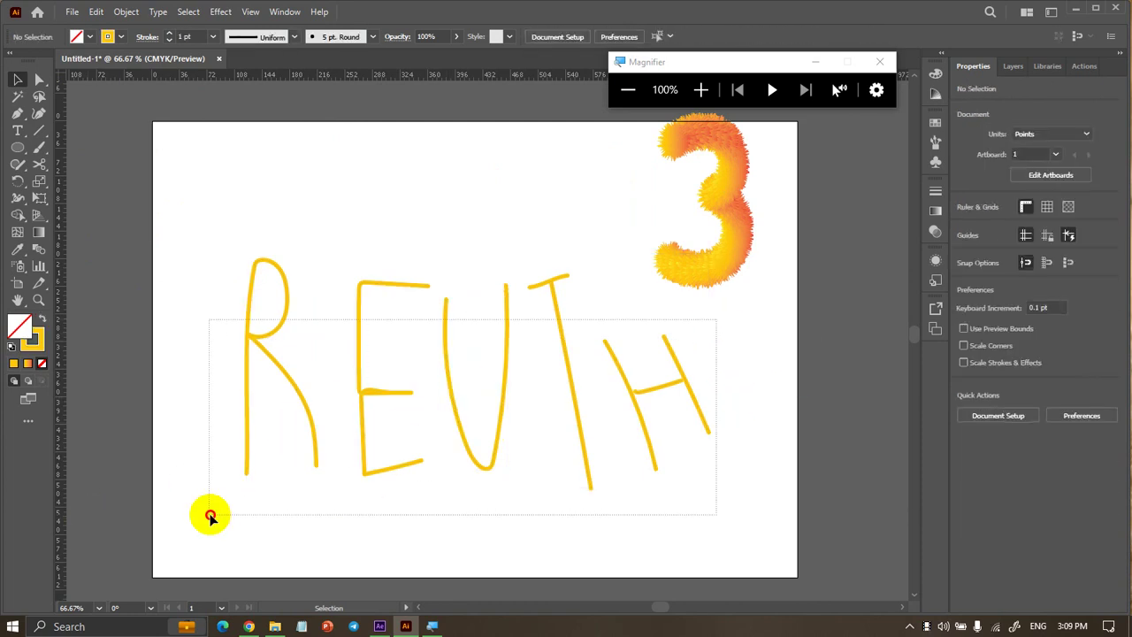
left_click(678, 182)
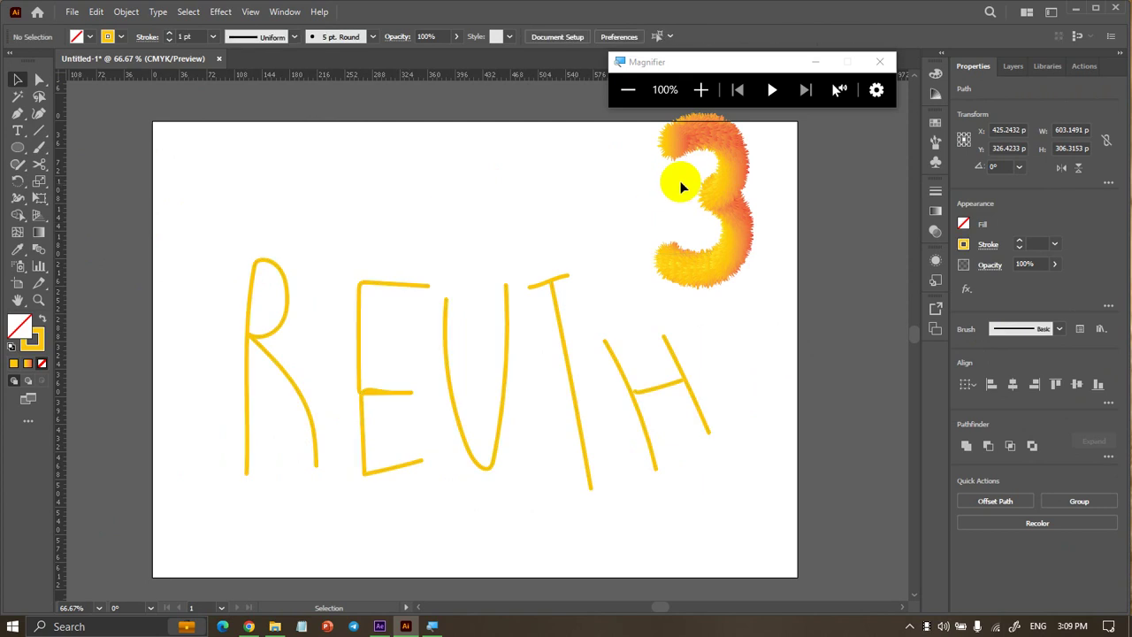
key("Delete")
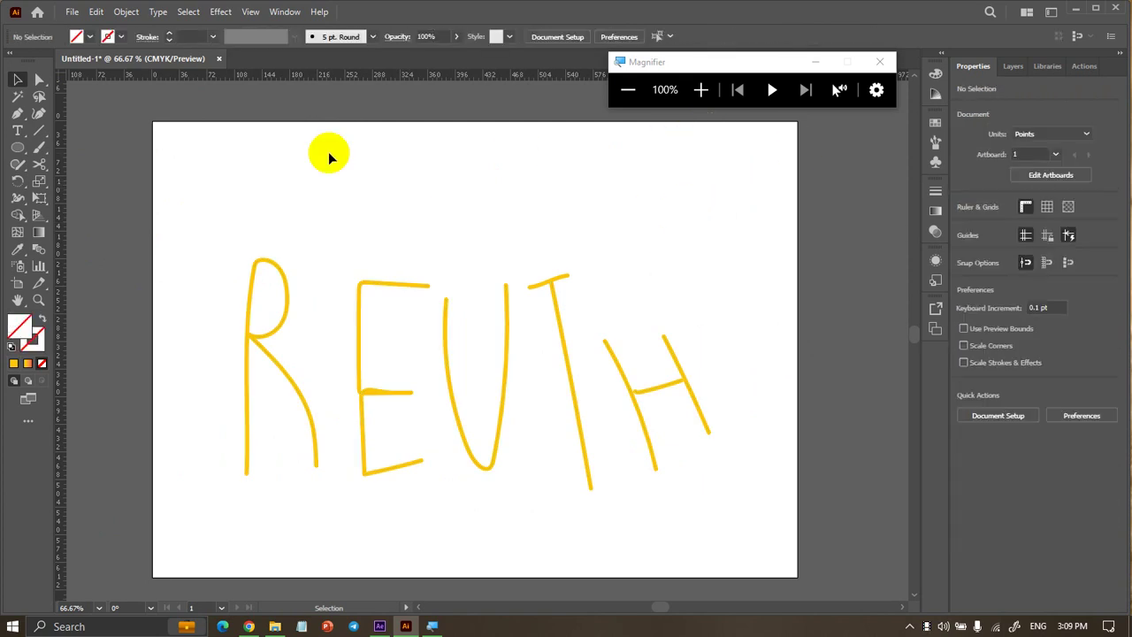
left_click(676, 372)
Set the stroke of all REUTH letter paths to None
left_click_drag(223, 217, 748, 526)
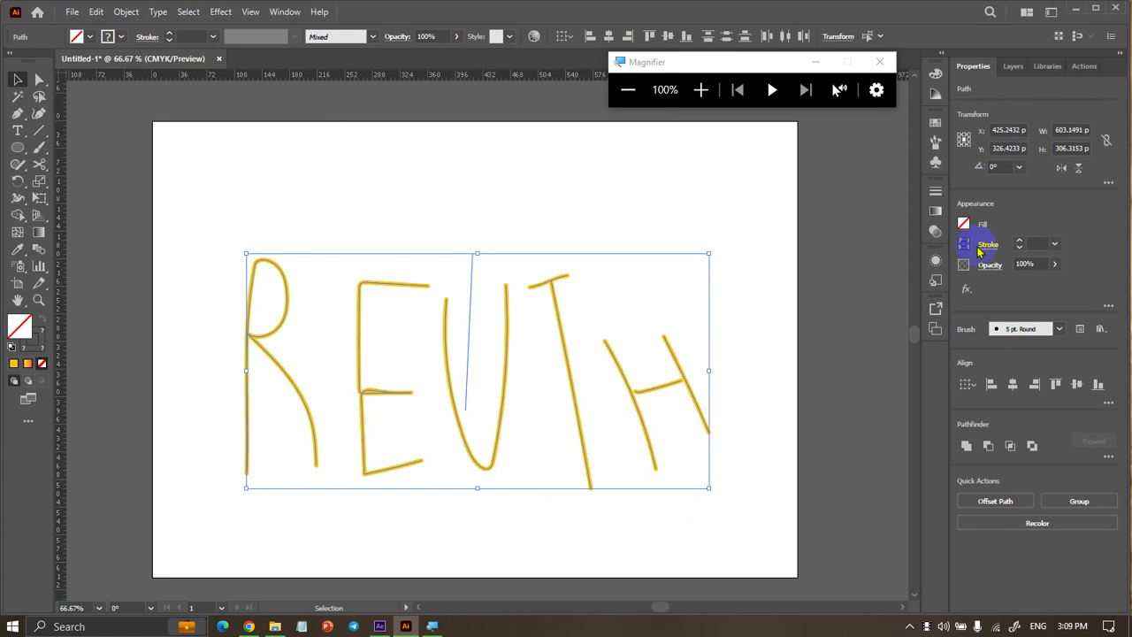
left_click(969, 245)
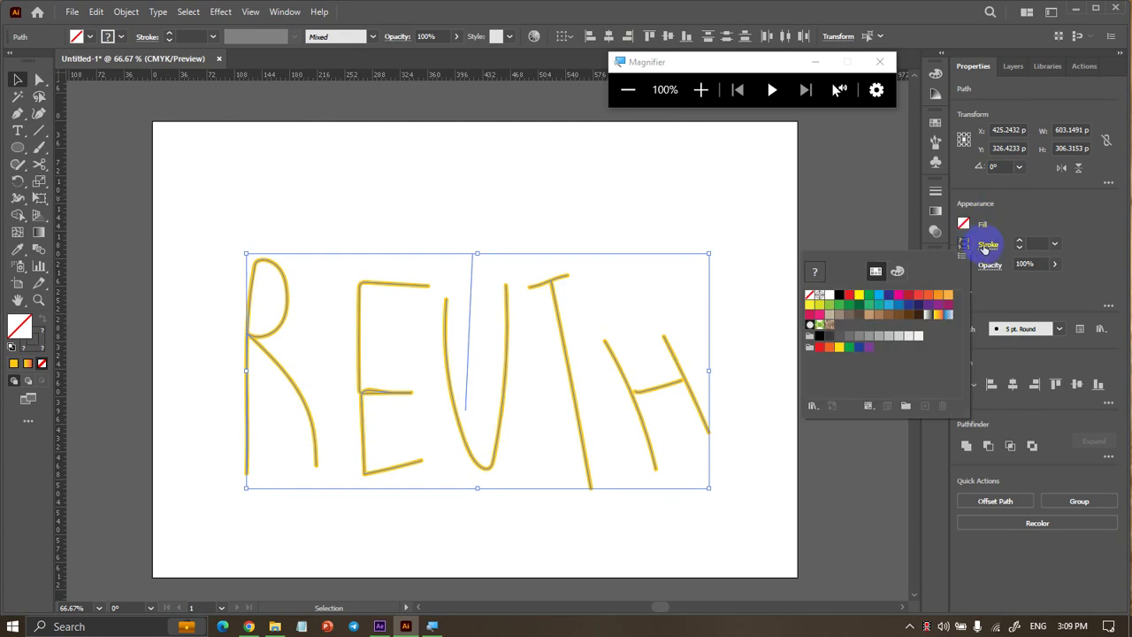
left_click(818, 296)
left_click(809, 294)
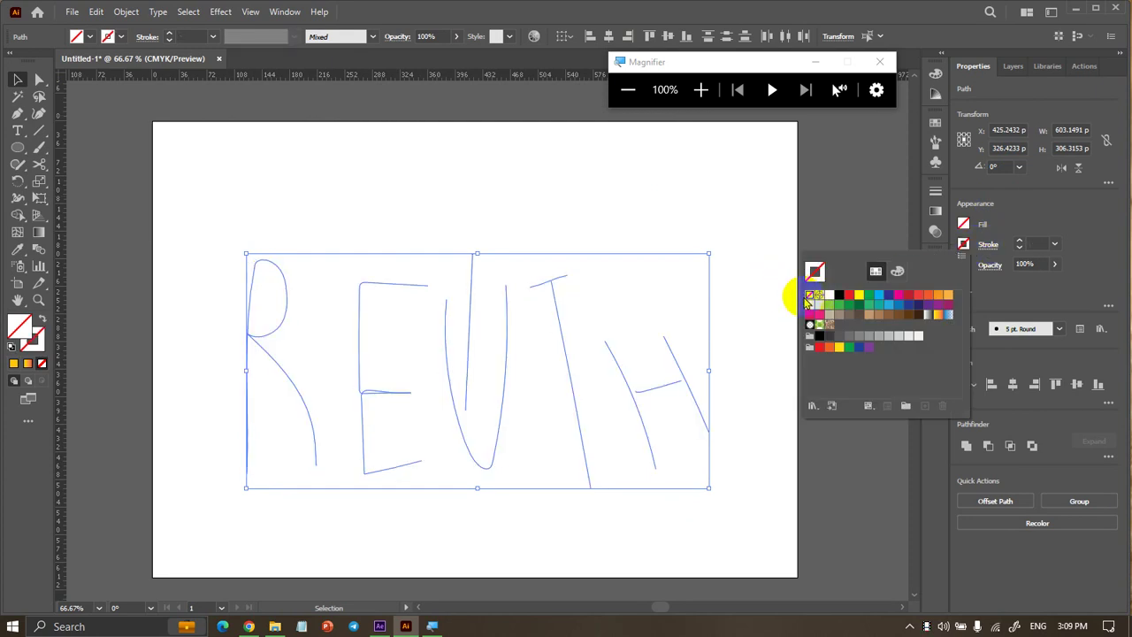
left_click(745, 275)
left_click_drag(195, 243, 748, 467)
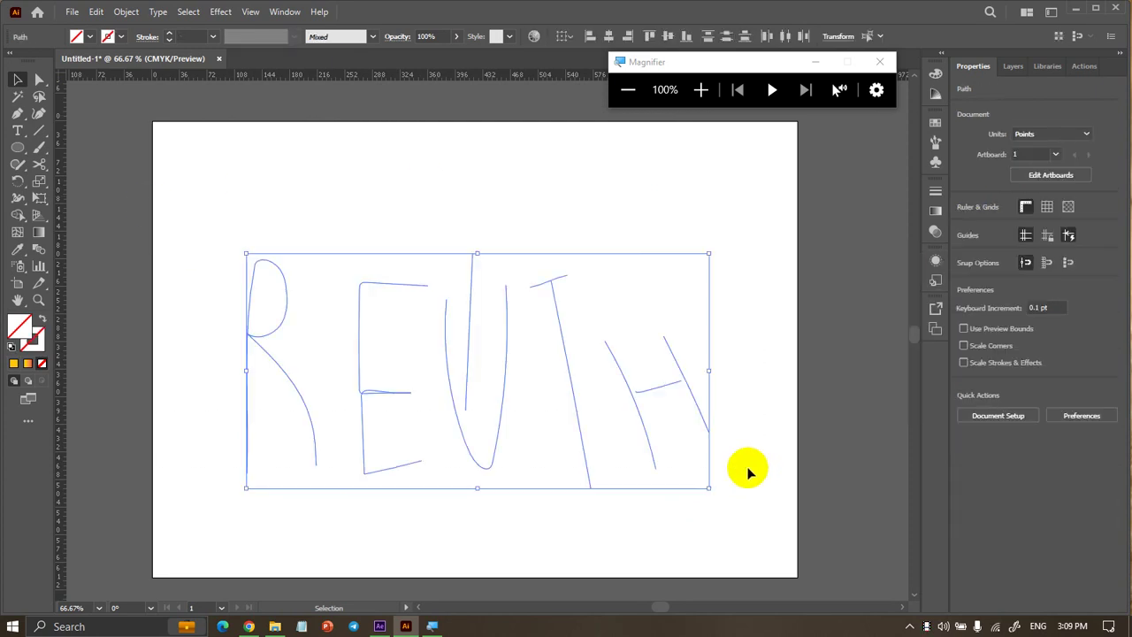
left_click(637, 531)
Delete the stray vertical line near the U
left_click_drag(451, 263, 496, 334)
key("Delete")
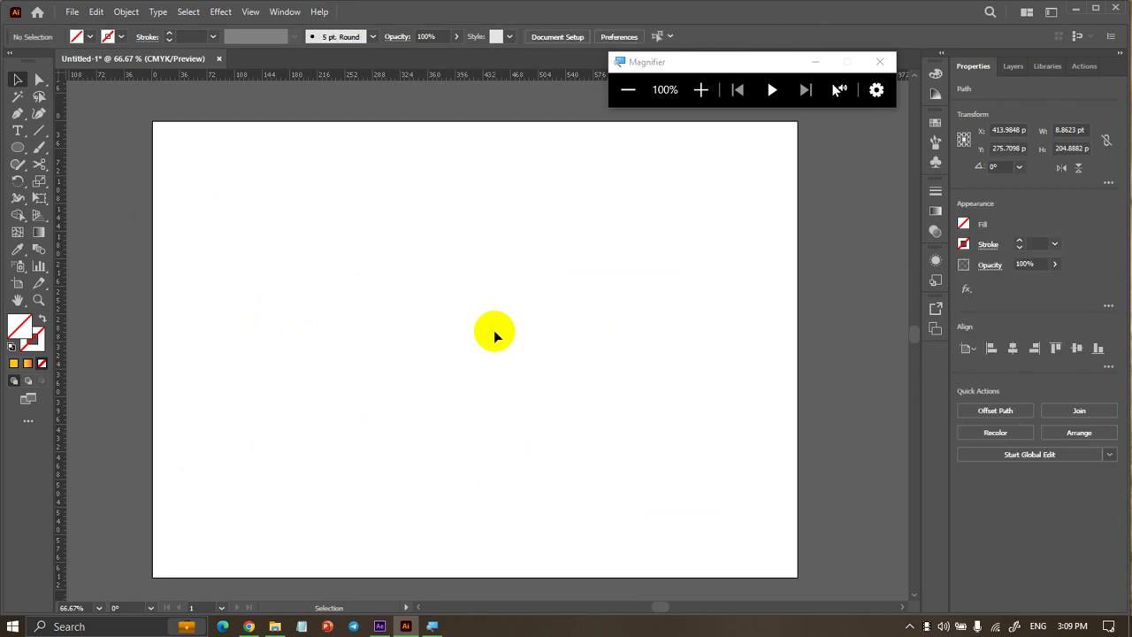
left_click_drag(155, 206, 748, 493)
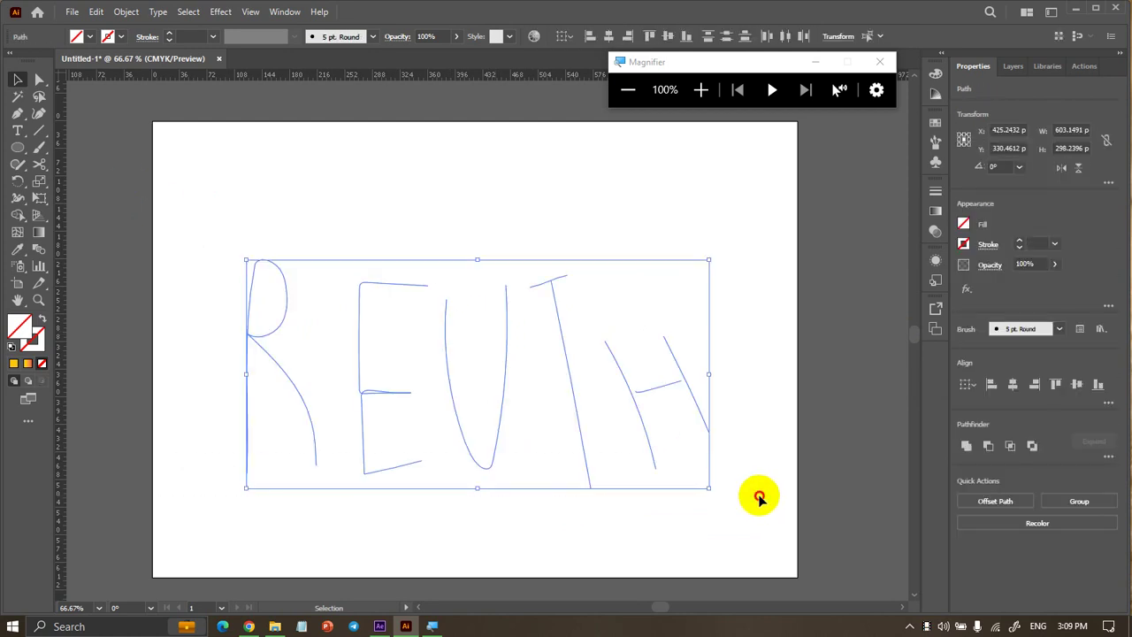
left_click(759, 498)
left_click(10, 152)
Draw a small orange-yellow gradient circle top left and place a copy to its right
left_click_drag(253, 168, 266, 176)
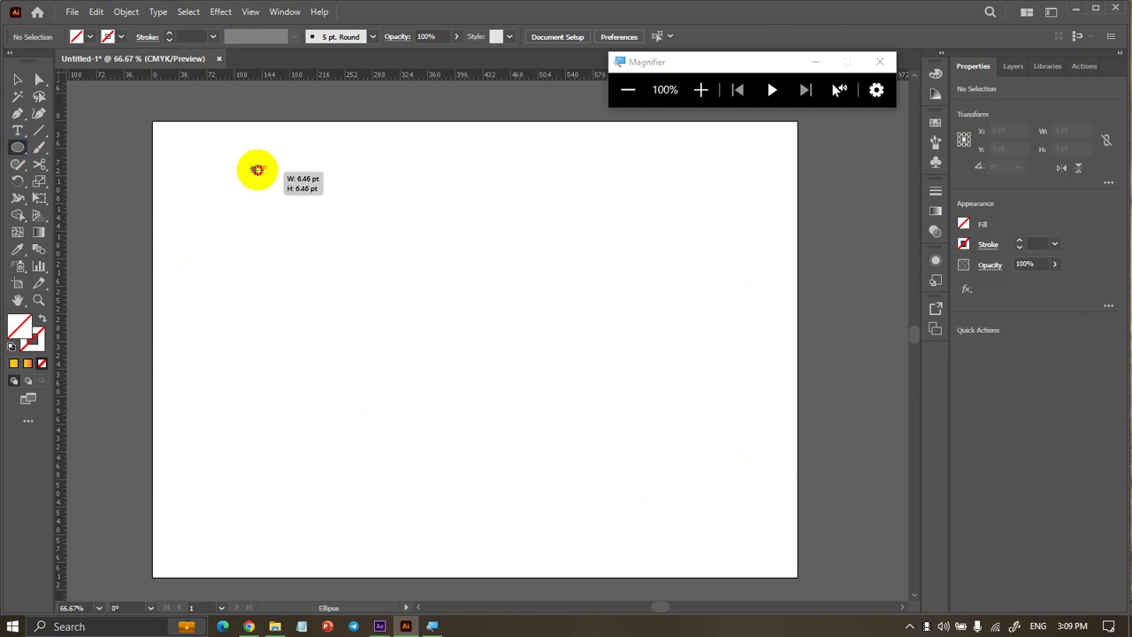
left_click(90, 36)
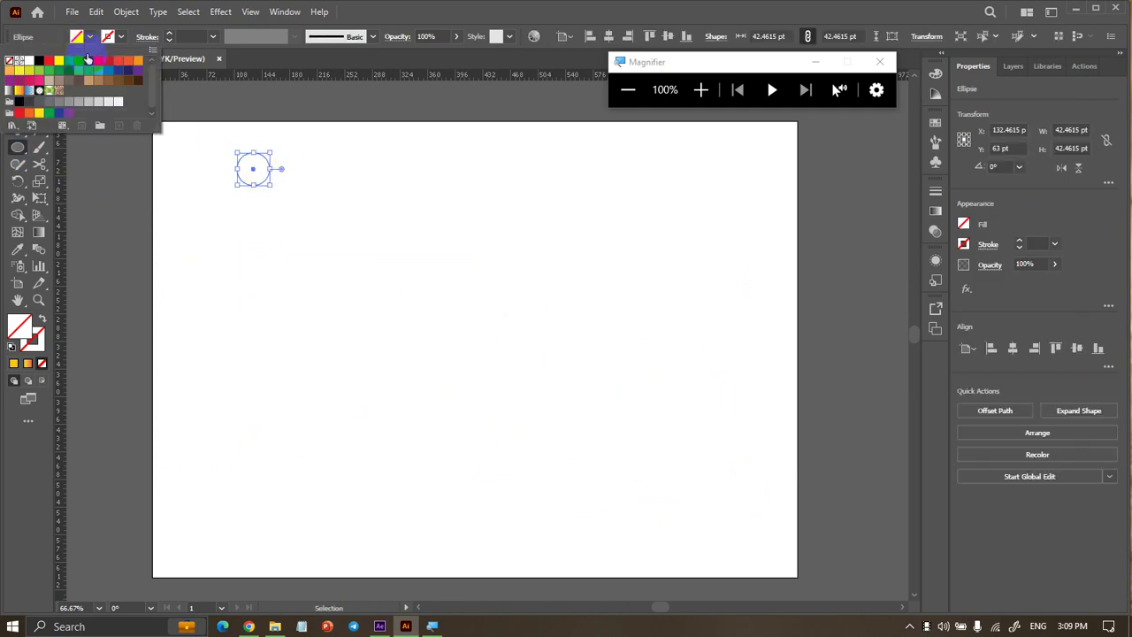
left_click(18, 91)
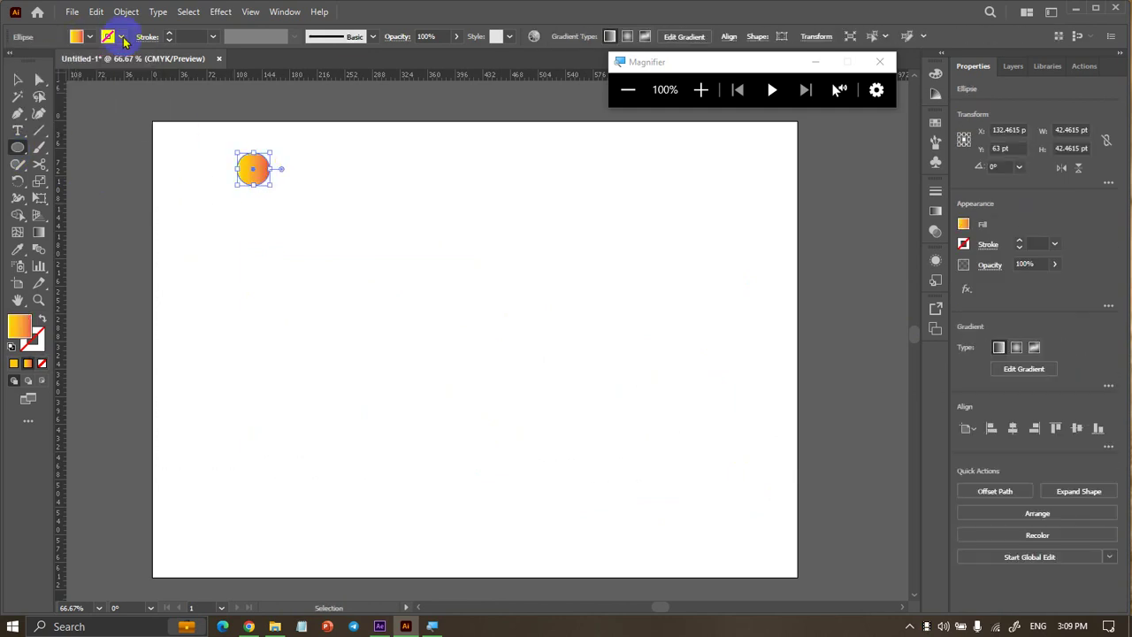
left_click(18, 80)
left_click(121, 106)
left_click_drag(256, 169, 406, 173)
left_click(497, 177)
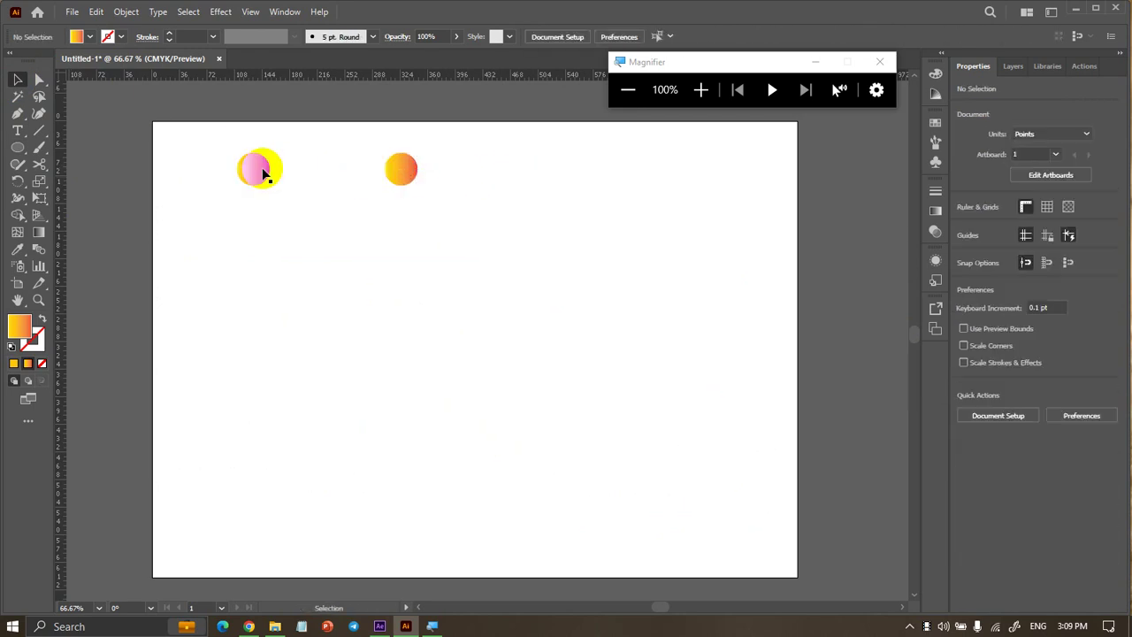
Blend the two circles and set the blend's Specified Steps to 100
left_click(263, 171)
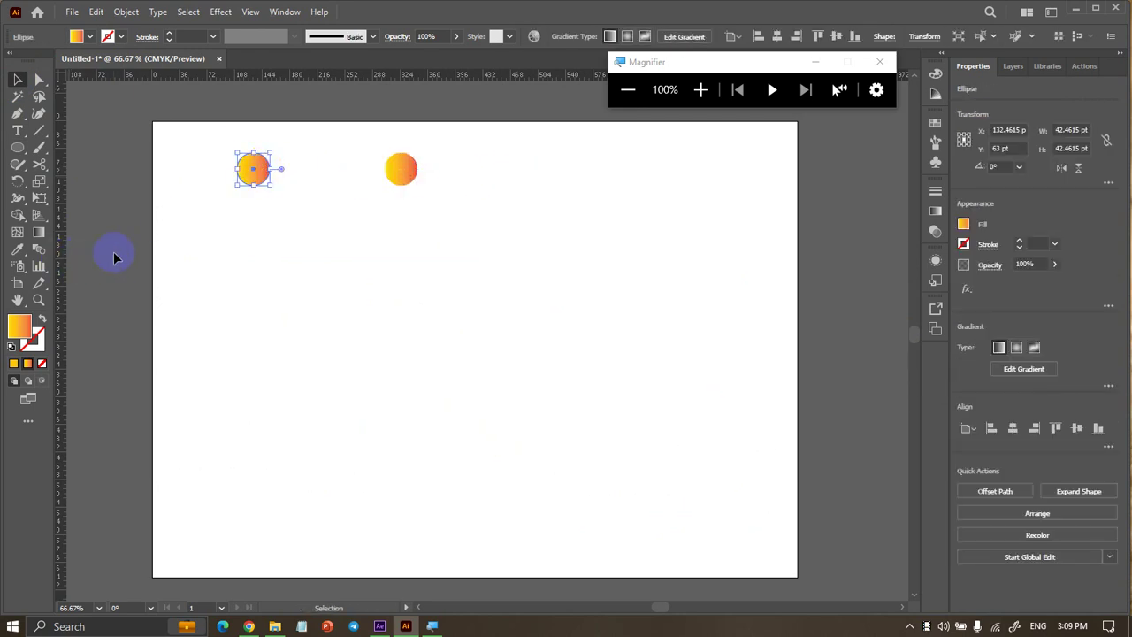
left_click(114, 257)
key("w")
left_click(253, 170)
left_click(401, 168)
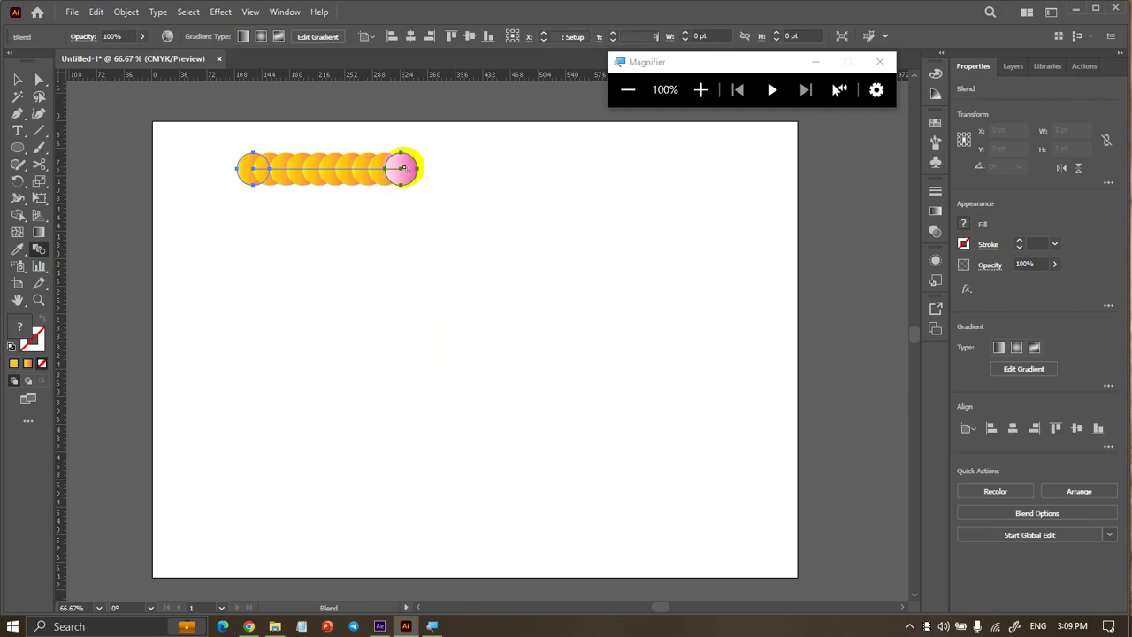
left_click(39, 82)
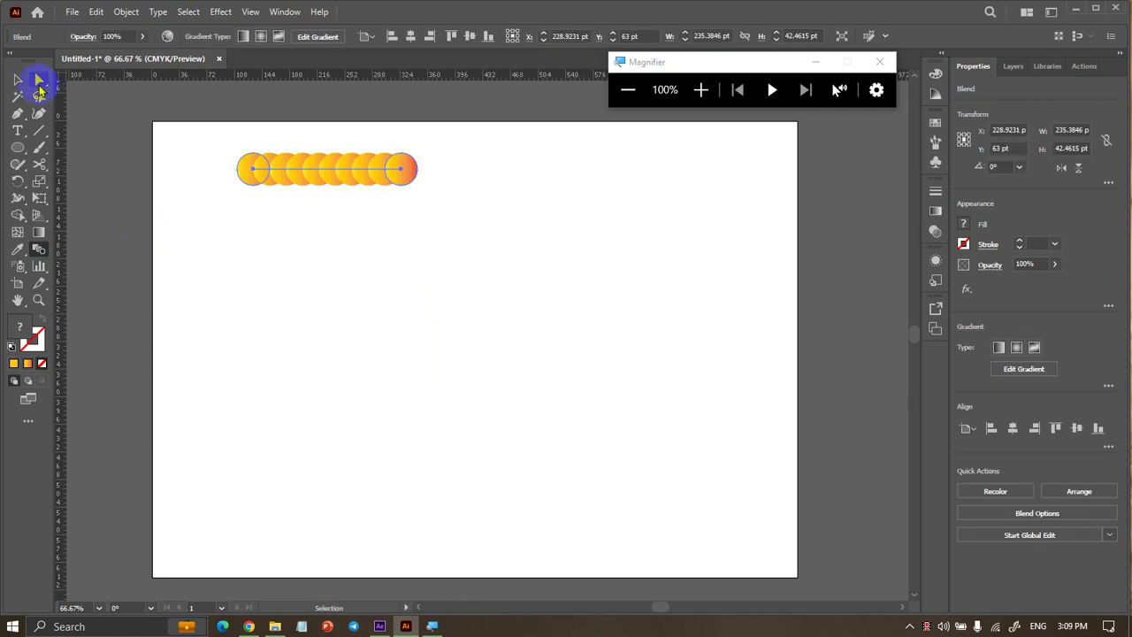
left_click(129, 13)
mouse_move(179, 440)
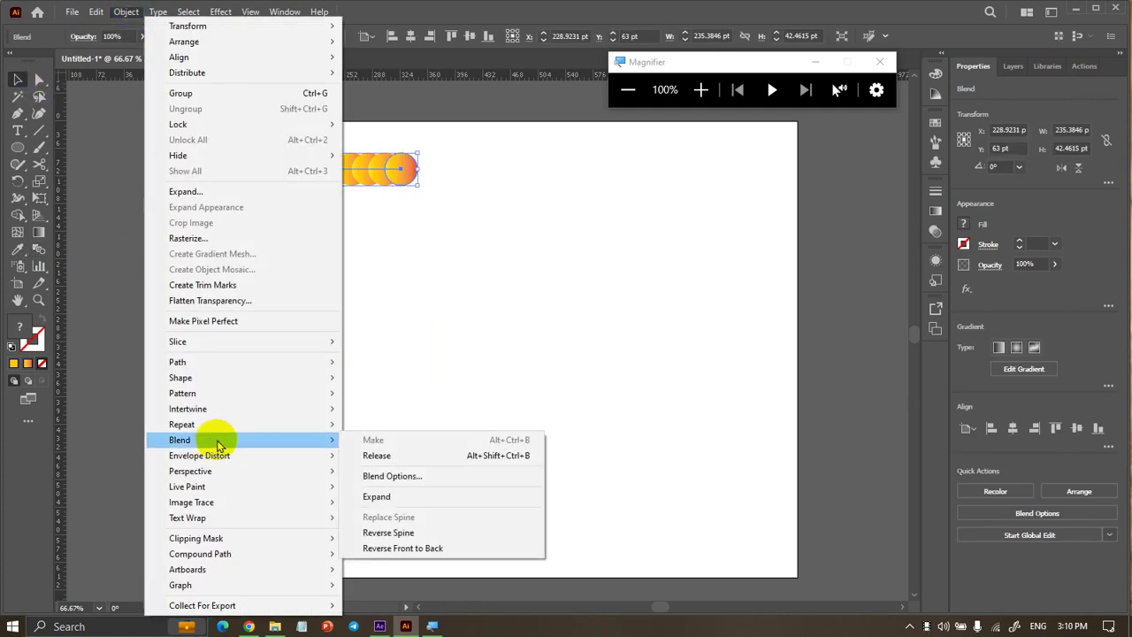
left_click(375, 476)
double_click(723, 182)
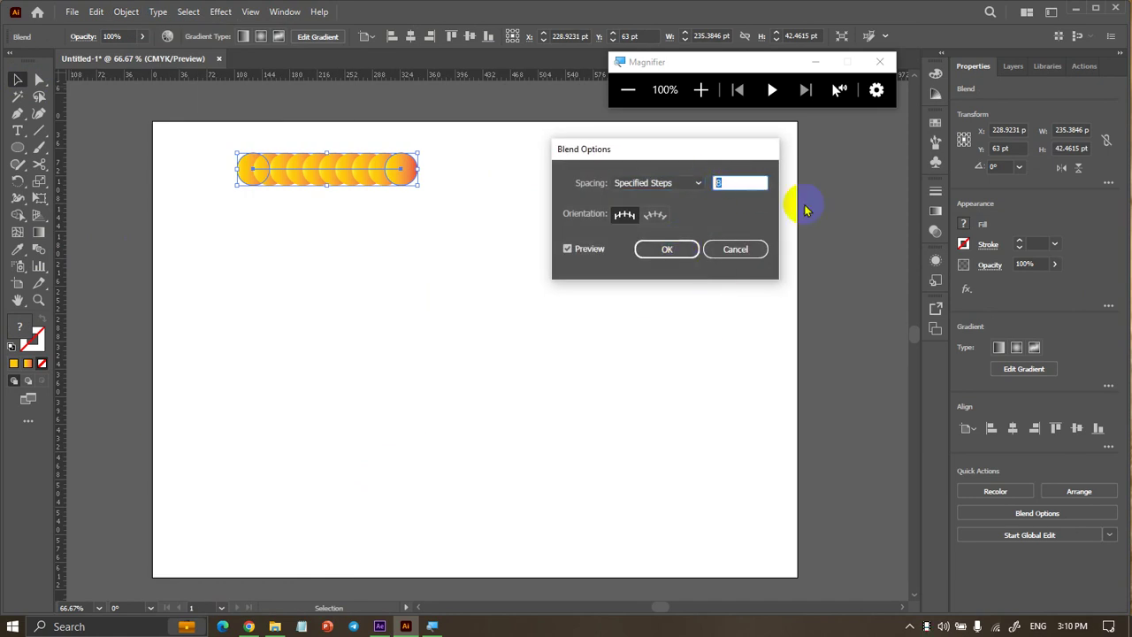
type("100")
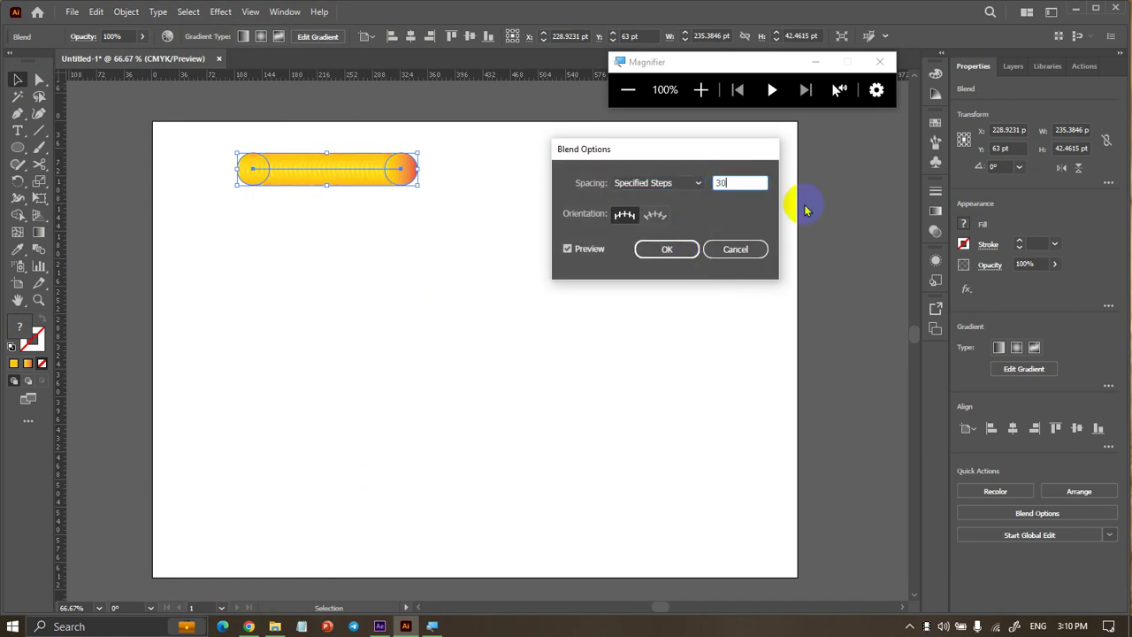
key("Return")
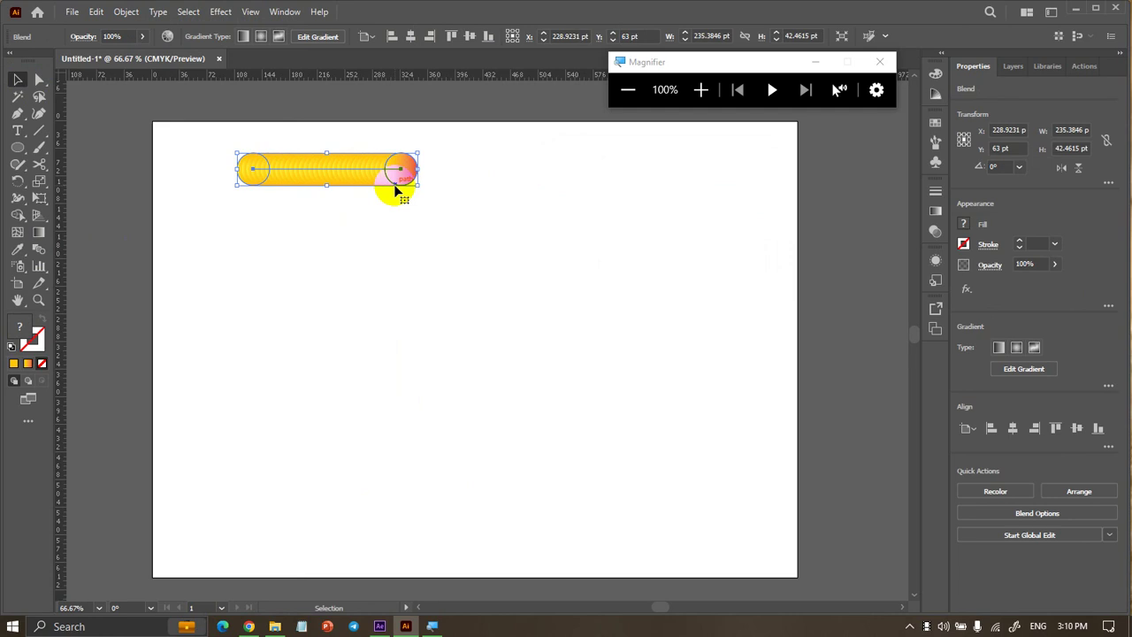
Marquee-select the gradient tube with the REUTH paths and apply Object > Blend > Make
left_click_drag(170, 138, 829, 557)
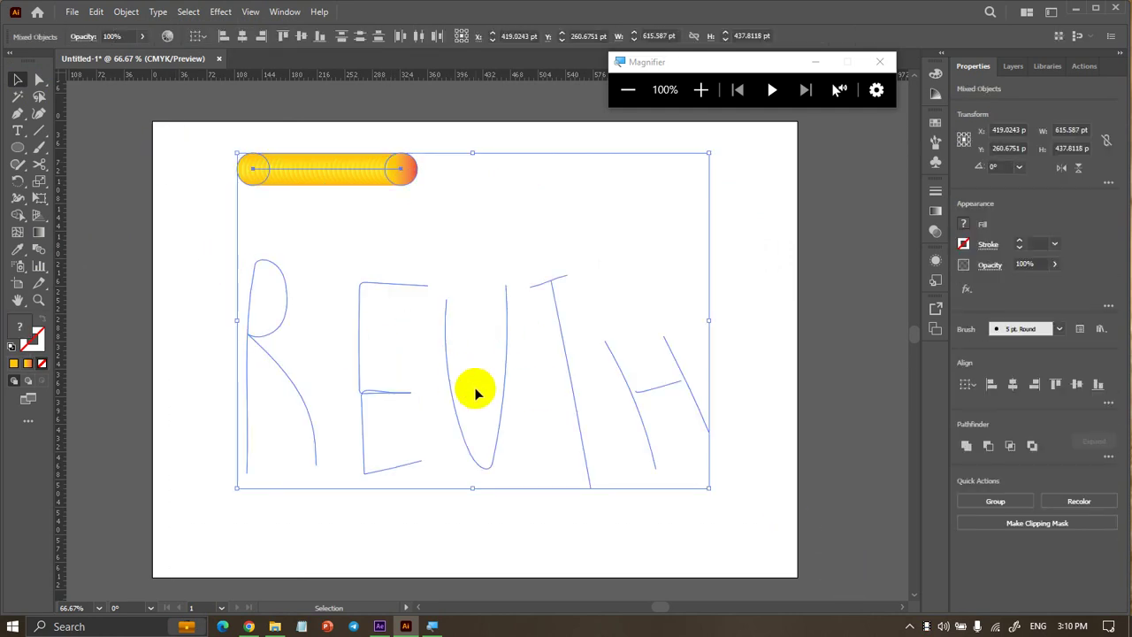
left_click(129, 16)
mouse_move(180, 440)
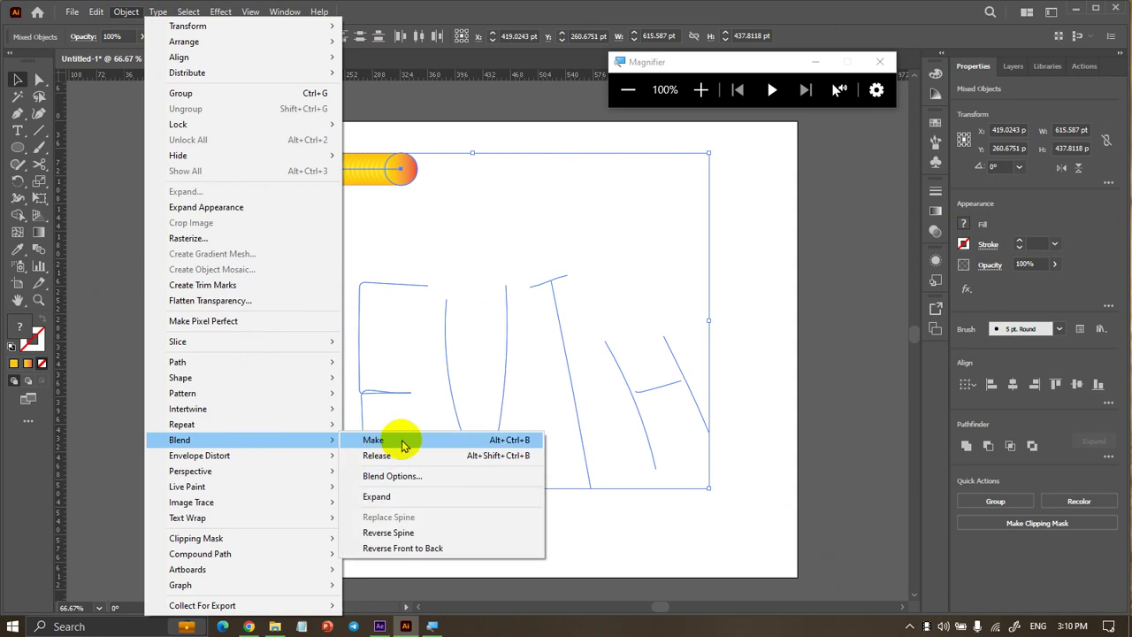
left_click(403, 445)
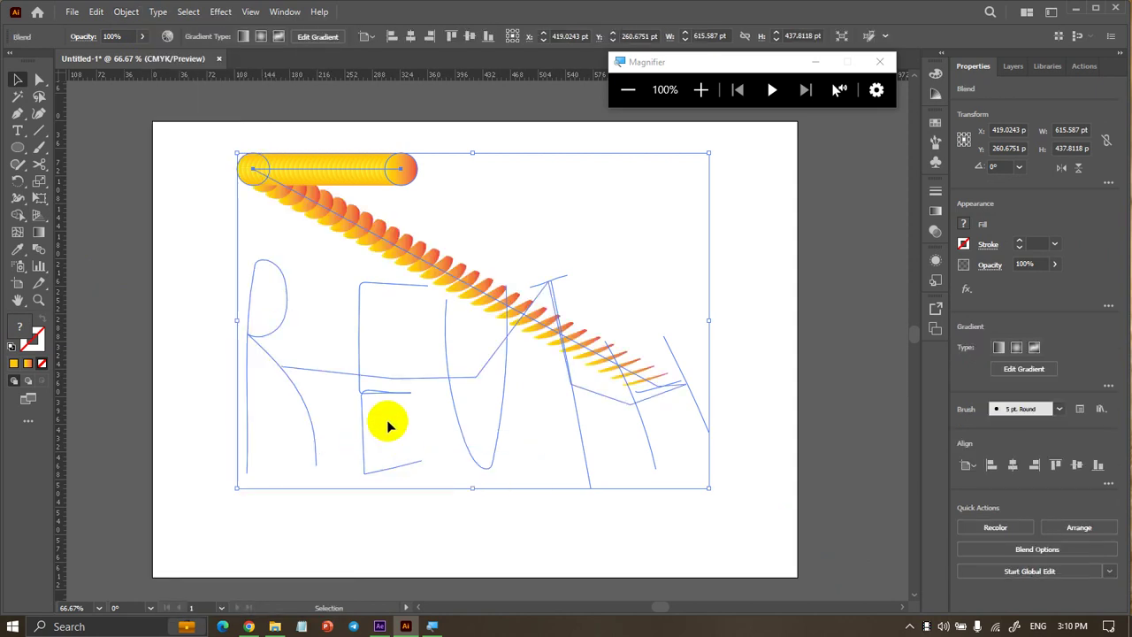
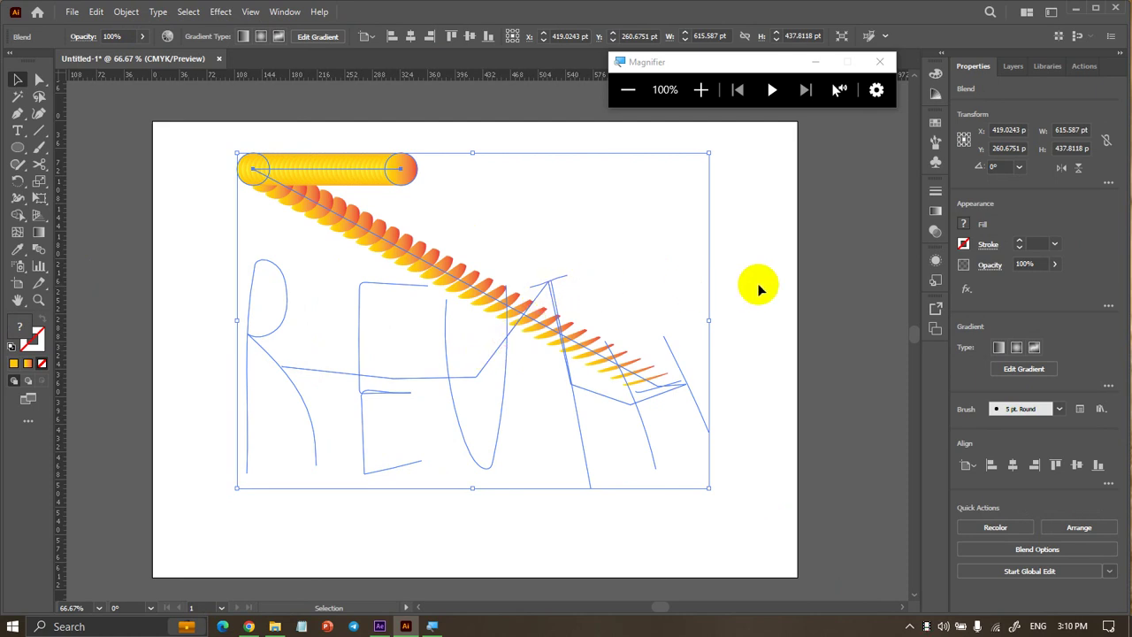
Reverse the blend spine, then undo both the reversal and the blend along the sketch
left_click(126, 11)
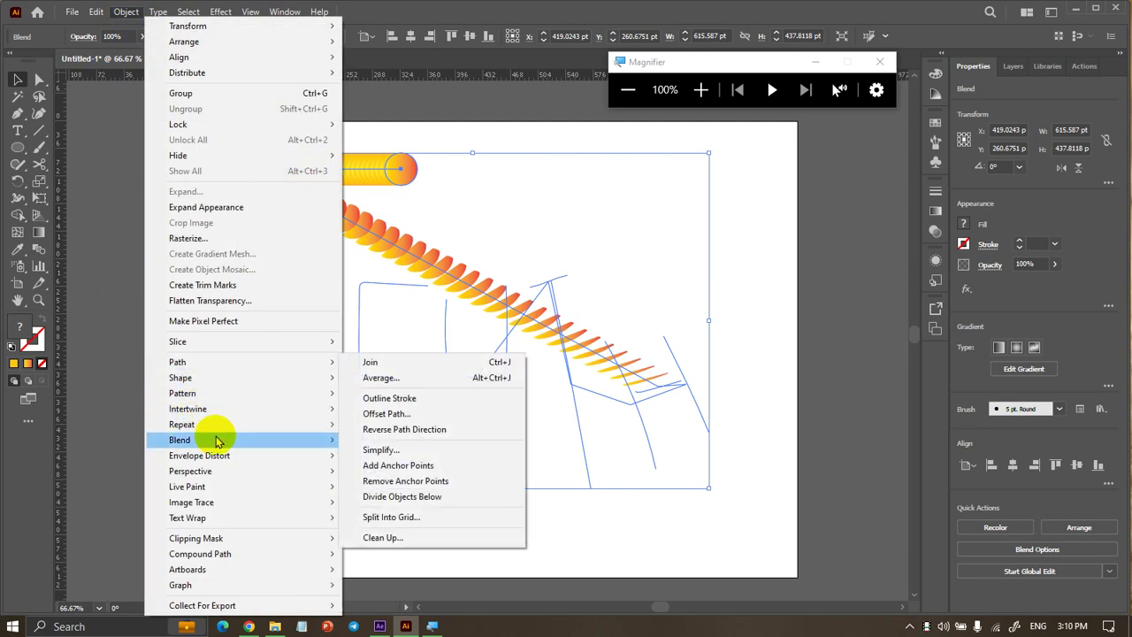
mouse_move(180, 439)
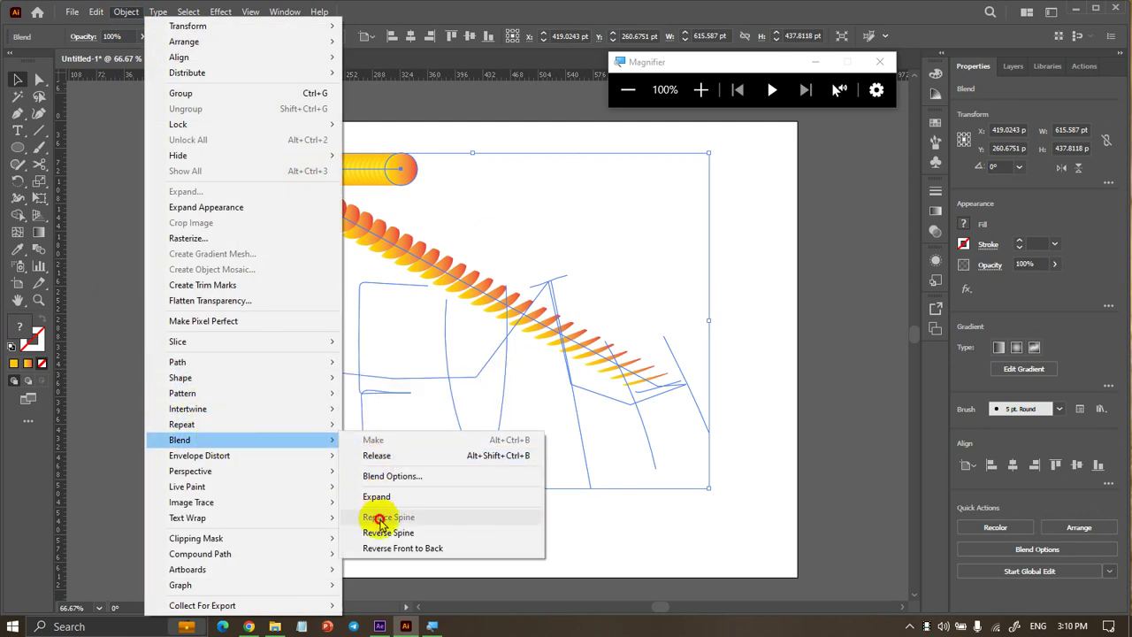
left_click(430, 533)
left_click(434, 537)
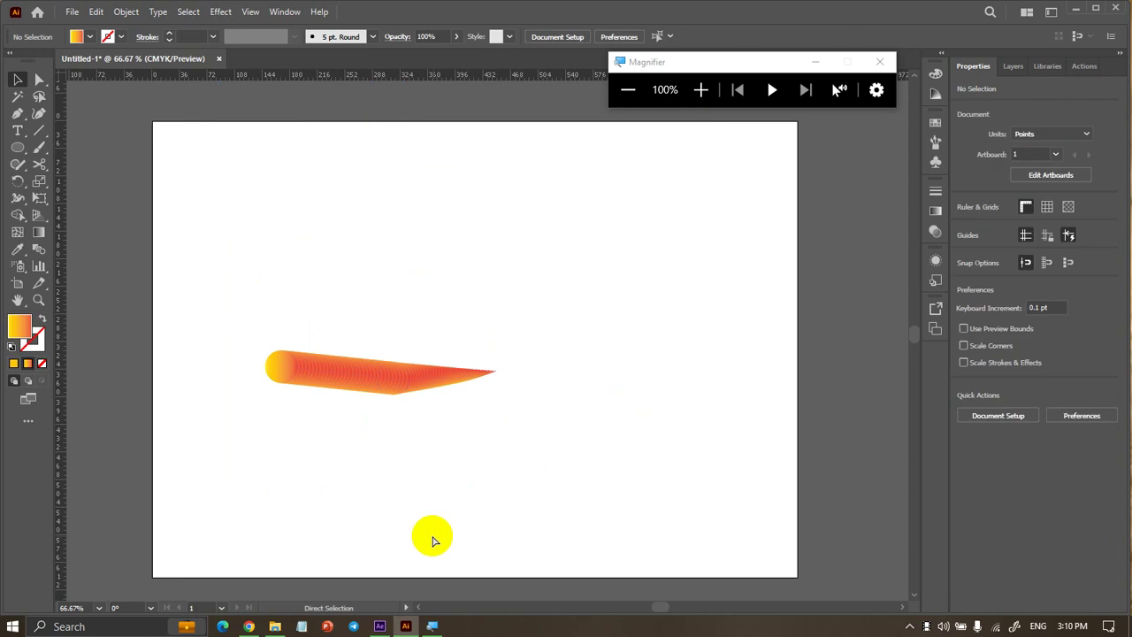
key("ctrl+z")
left_click(433, 537)
key("ctrl+z")
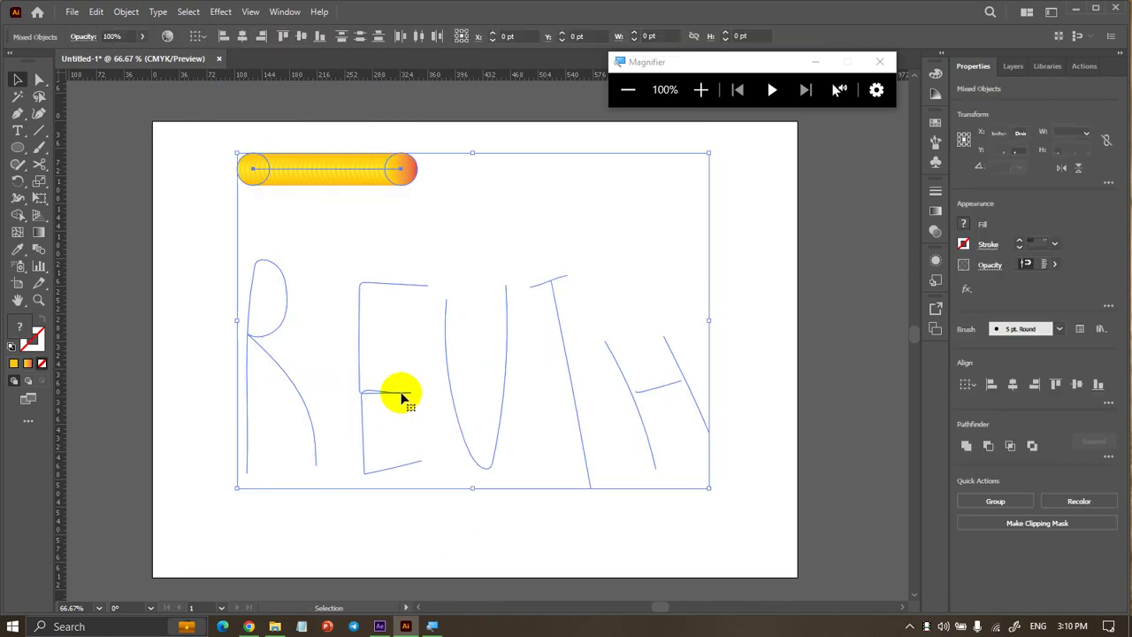
Blend only the REUTH strokes, shift the capsule down-right, and select both
left_click(179, 183)
left_click_drag(216, 235, 756, 513)
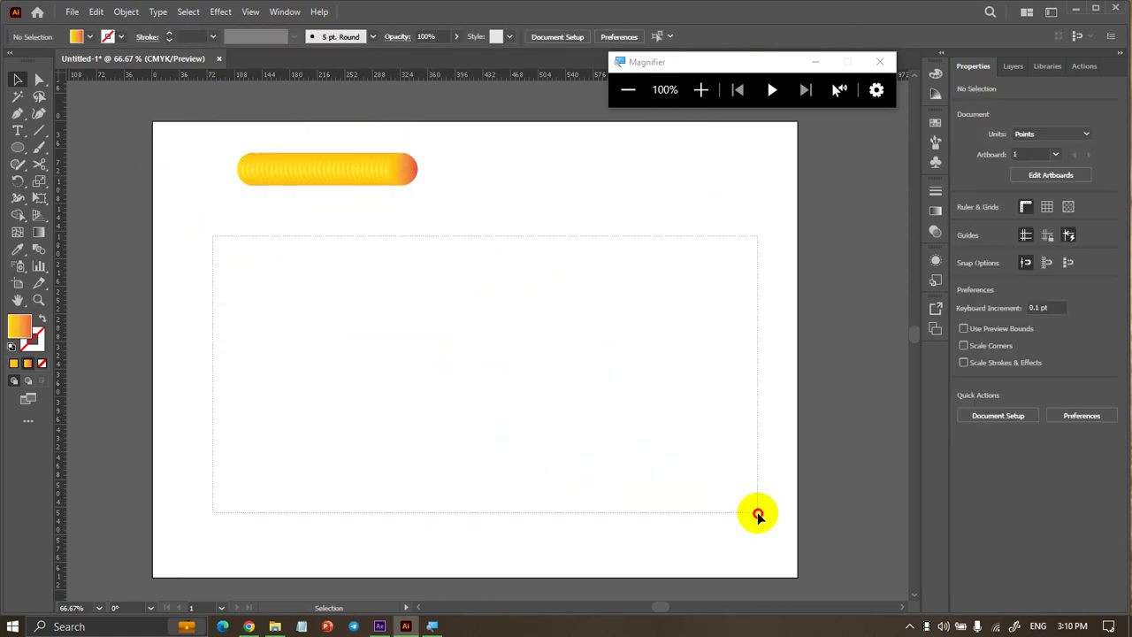
left_click(138, 12)
left_click(416, 442)
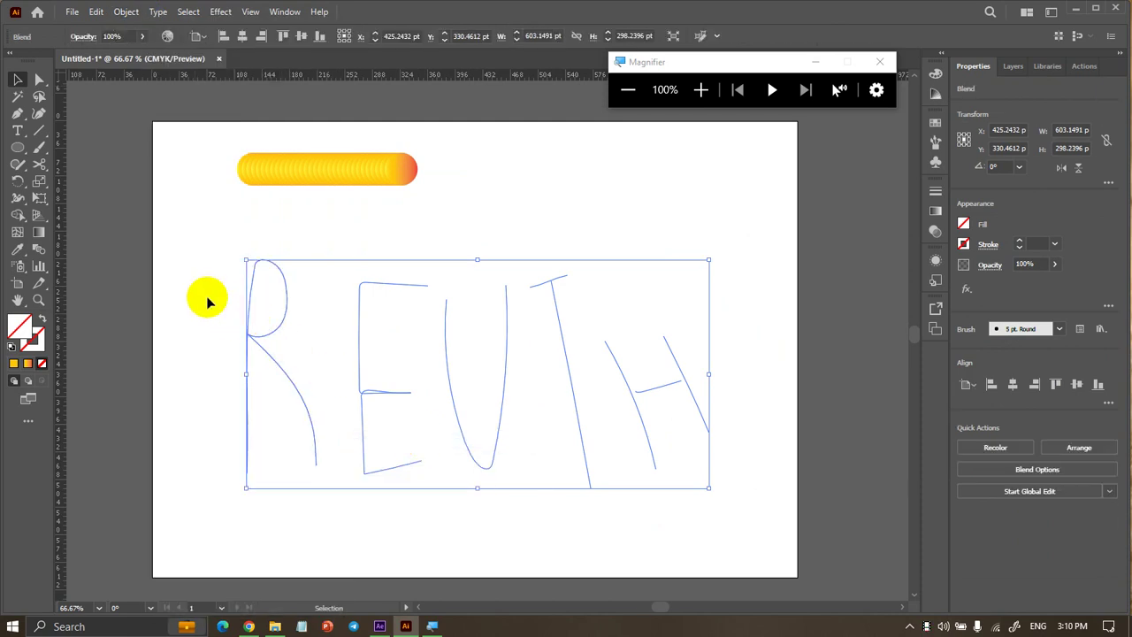
left_click_drag(271, 165, 298, 206)
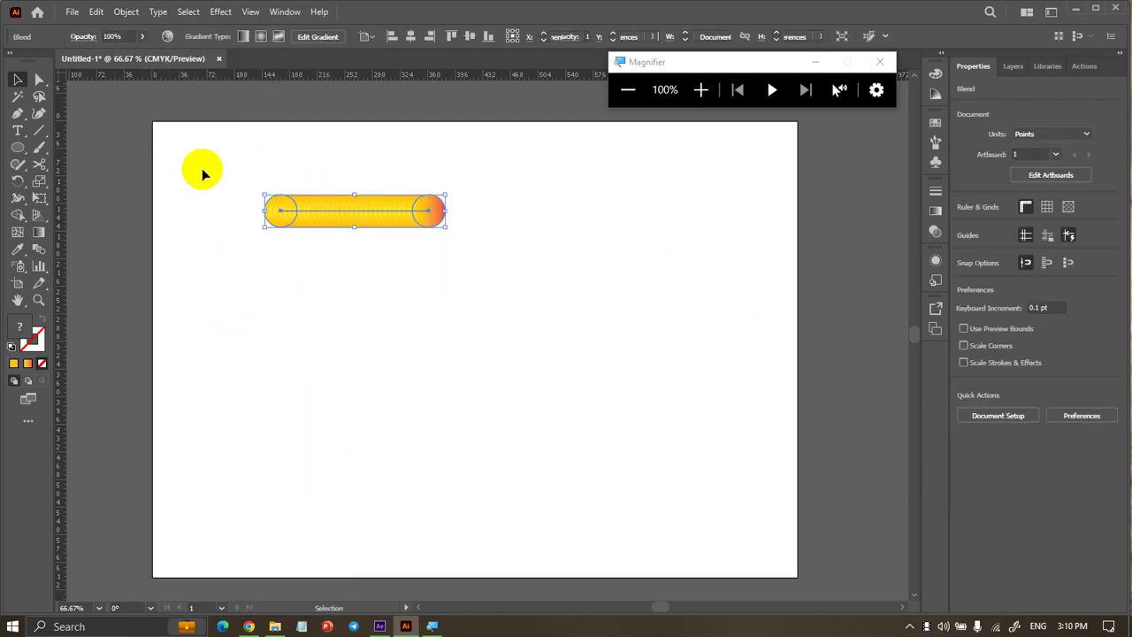
left_click_drag(202, 168, 864, 599)
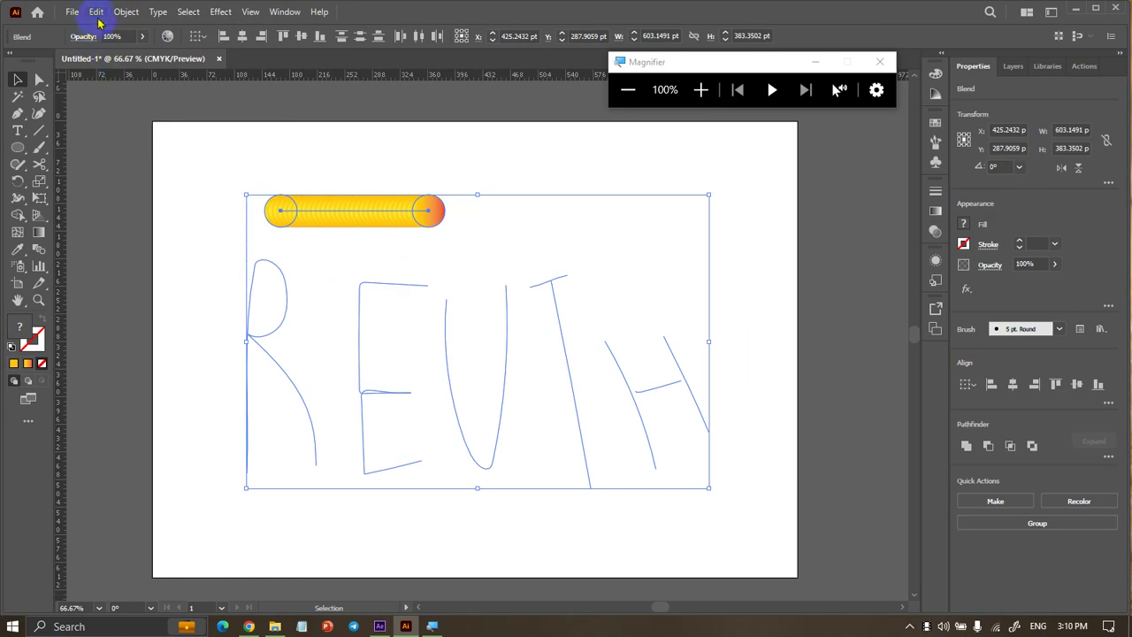
Try Blend Make, Expand and Reverse Front to Back, undoing each change
left_click(126, 11)
mouse_move(180, 440)
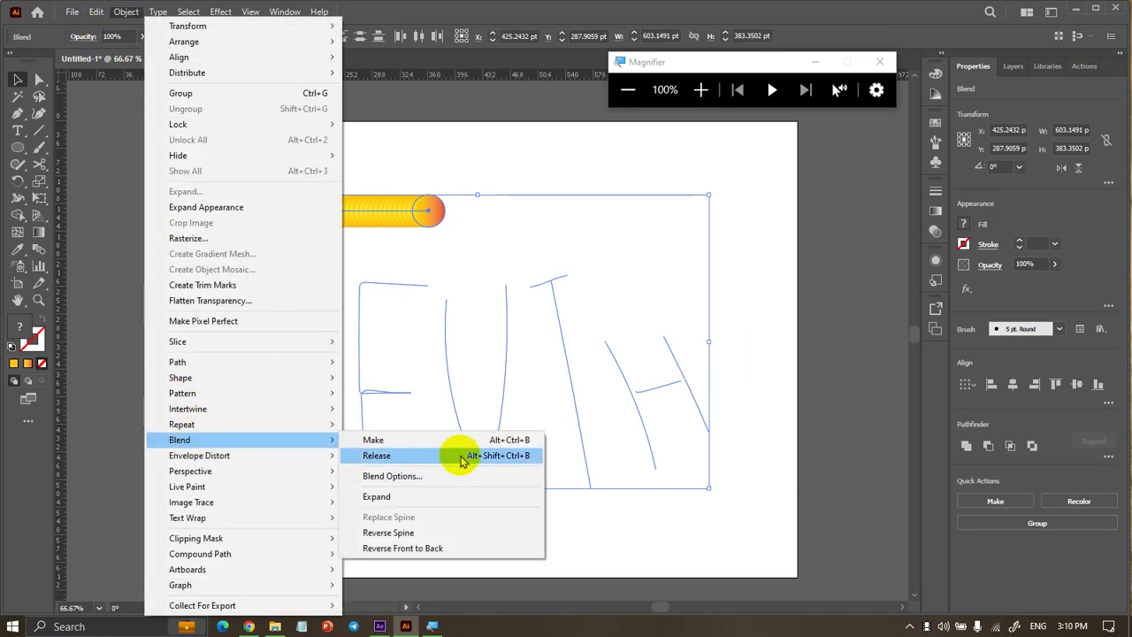
left_click(461, 439)
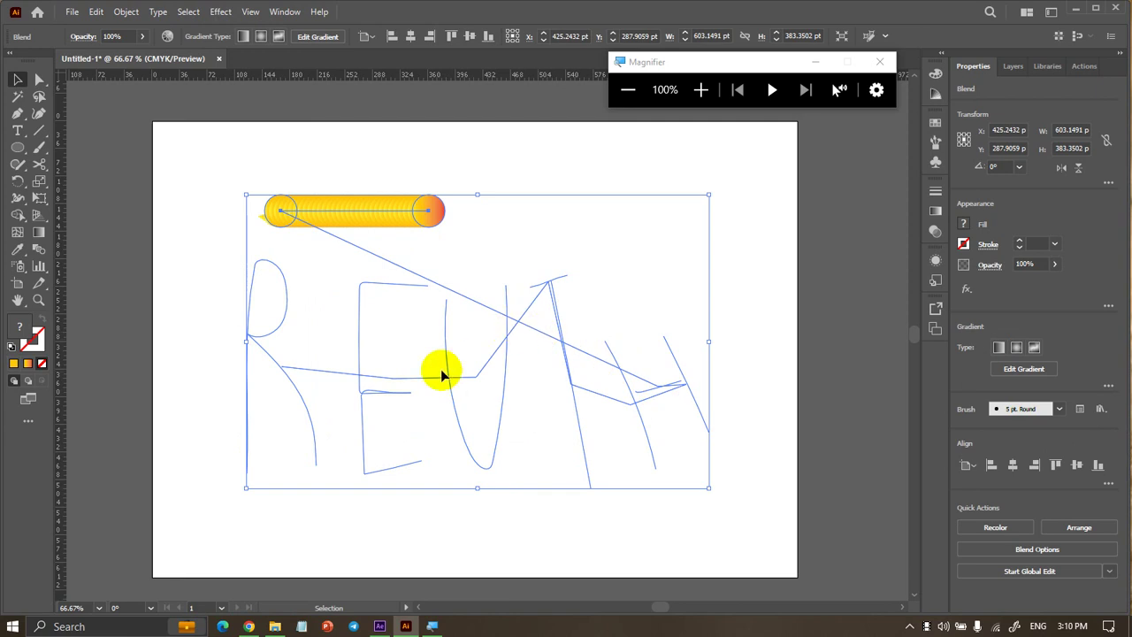
left_click(126, 12)
mouse_move(179, 439)
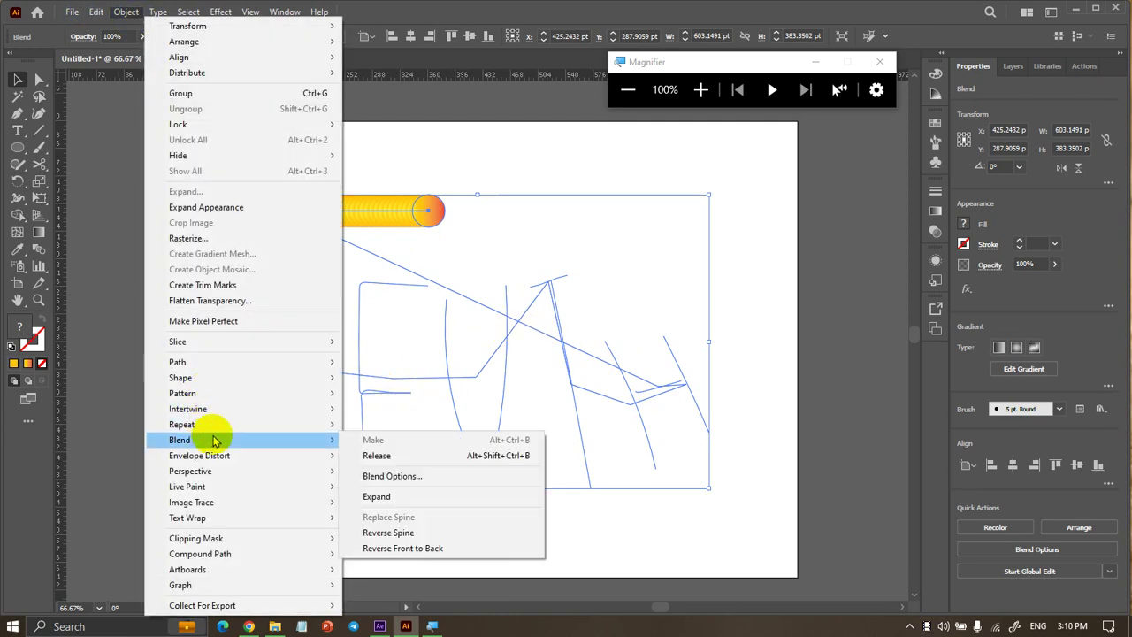
left_click(131, 343)
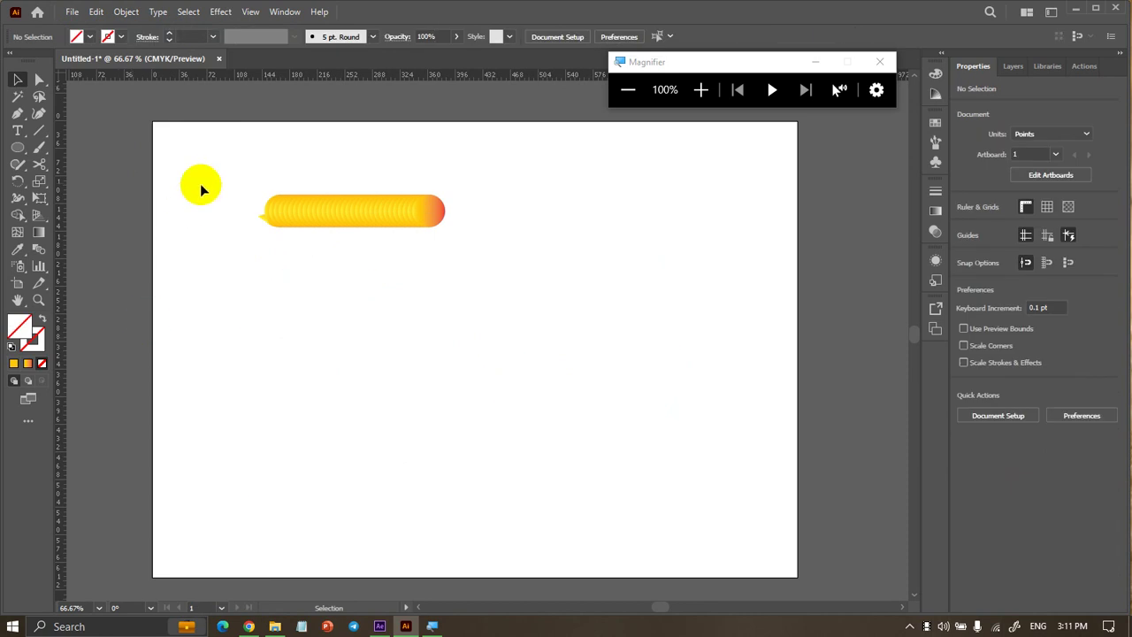
left_click(285, 183)
left_click(126, 12)
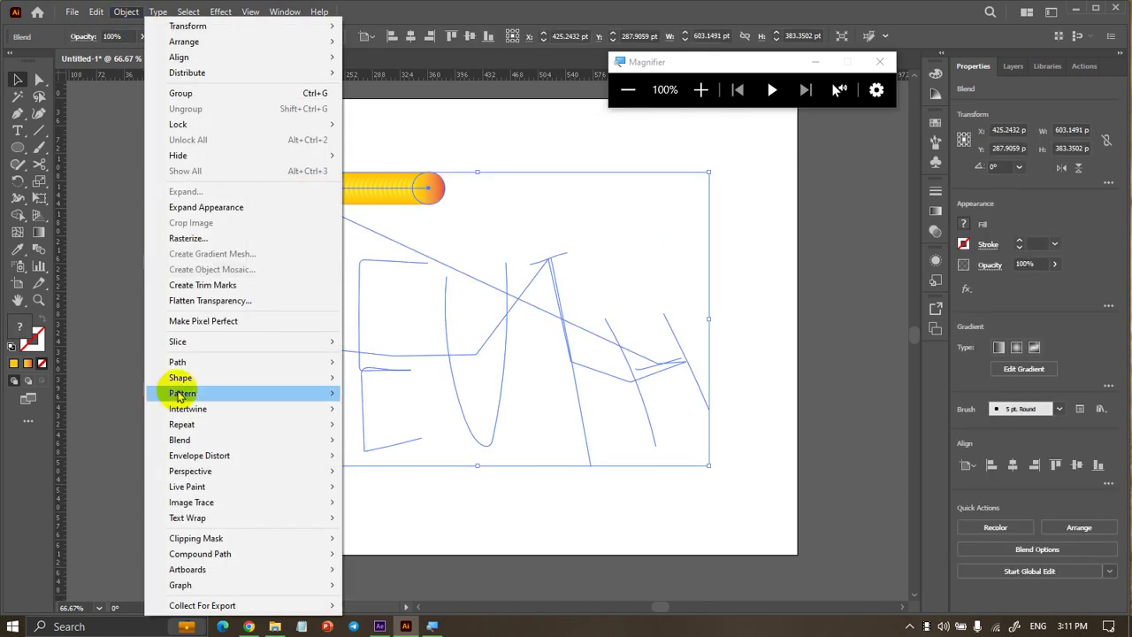
mouse_move(179, 440)
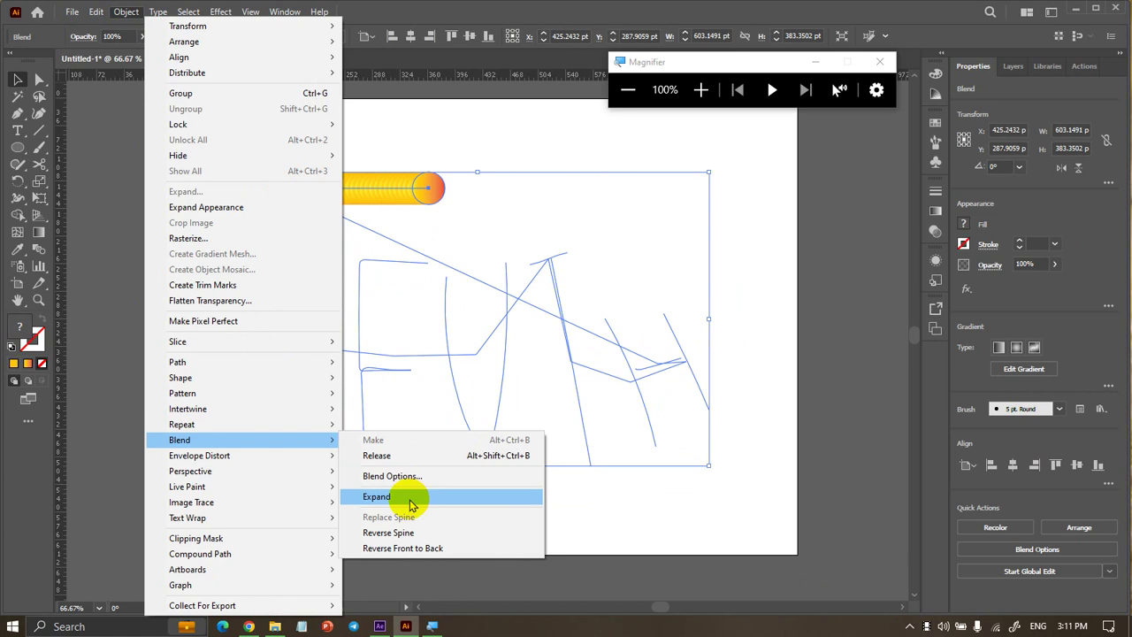
left_click(414, 498)
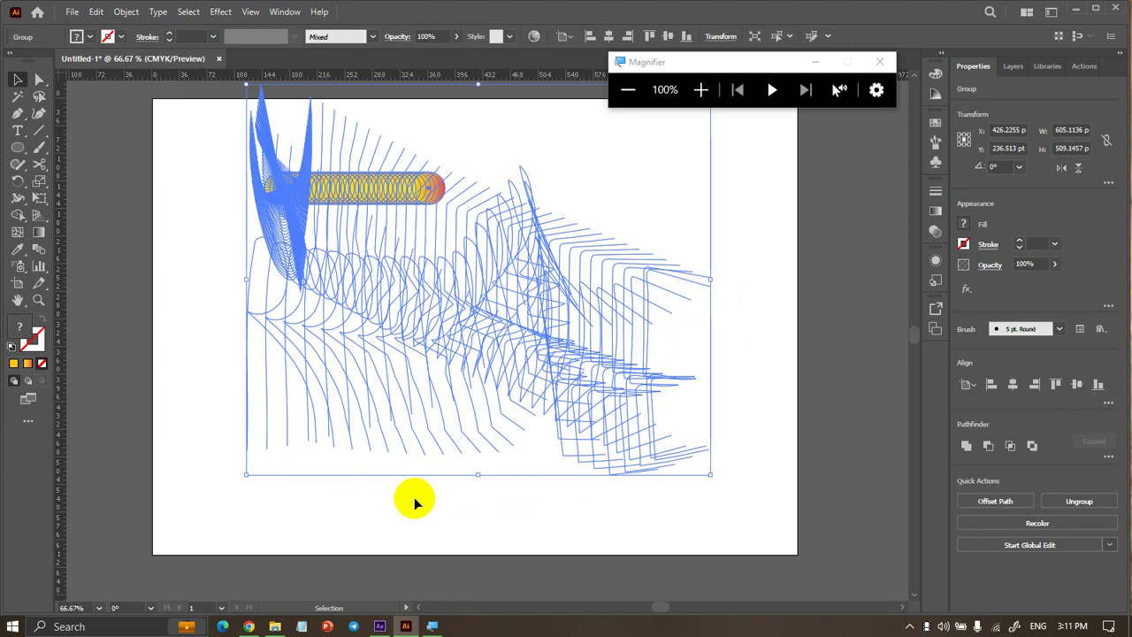
key("ctrl+z")
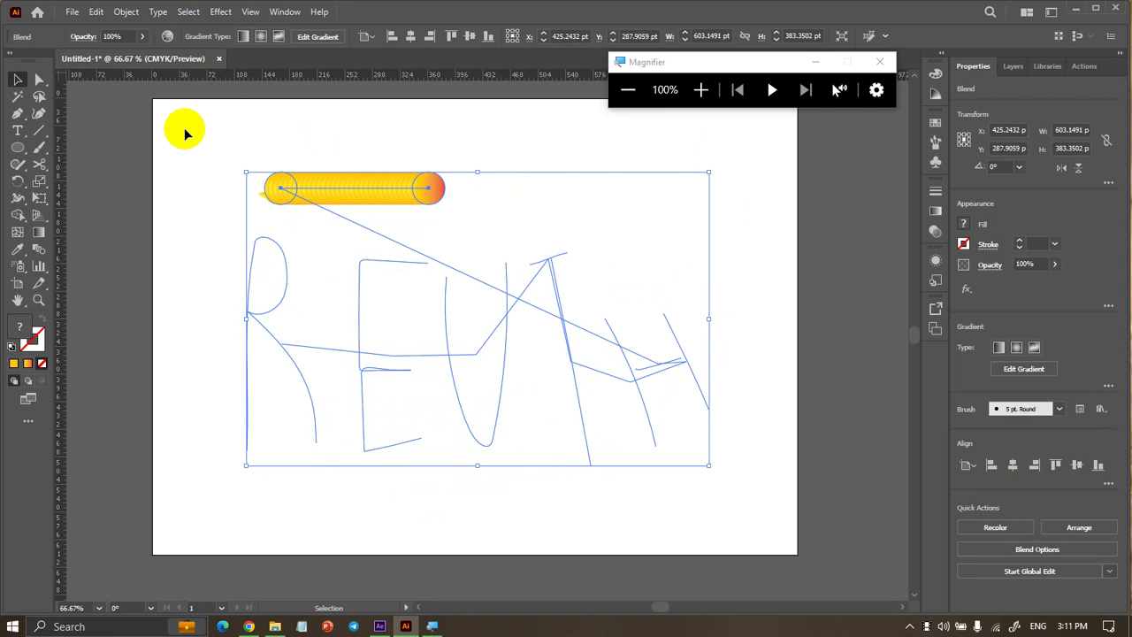
left_click(126, 12)
mouse_move(179, 440)
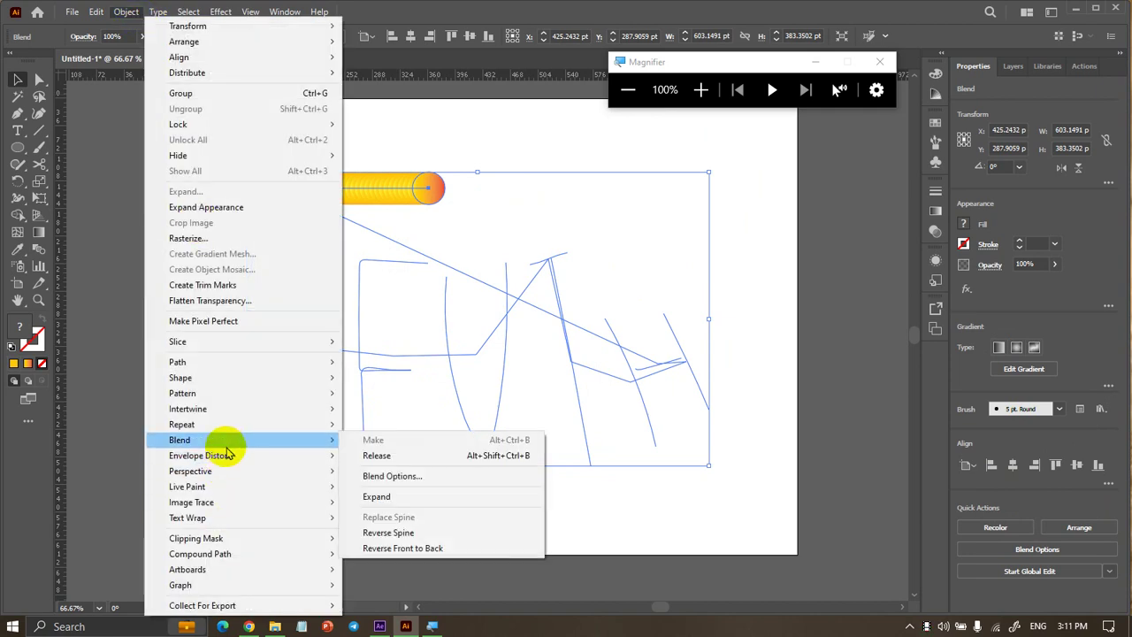
left_click(400, 549)
key("ctrl+z")
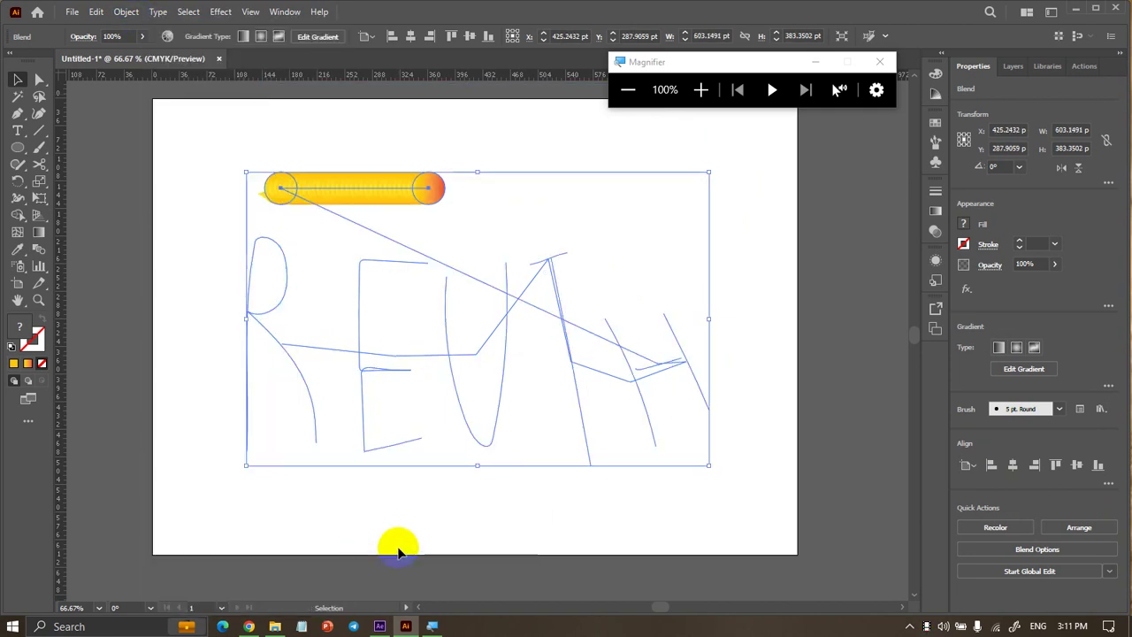
Release the blend and delete the REUTH strokes, keeping only the capsule
left_click(410, 493)
left_click_drag(230, 254, 790, 473)
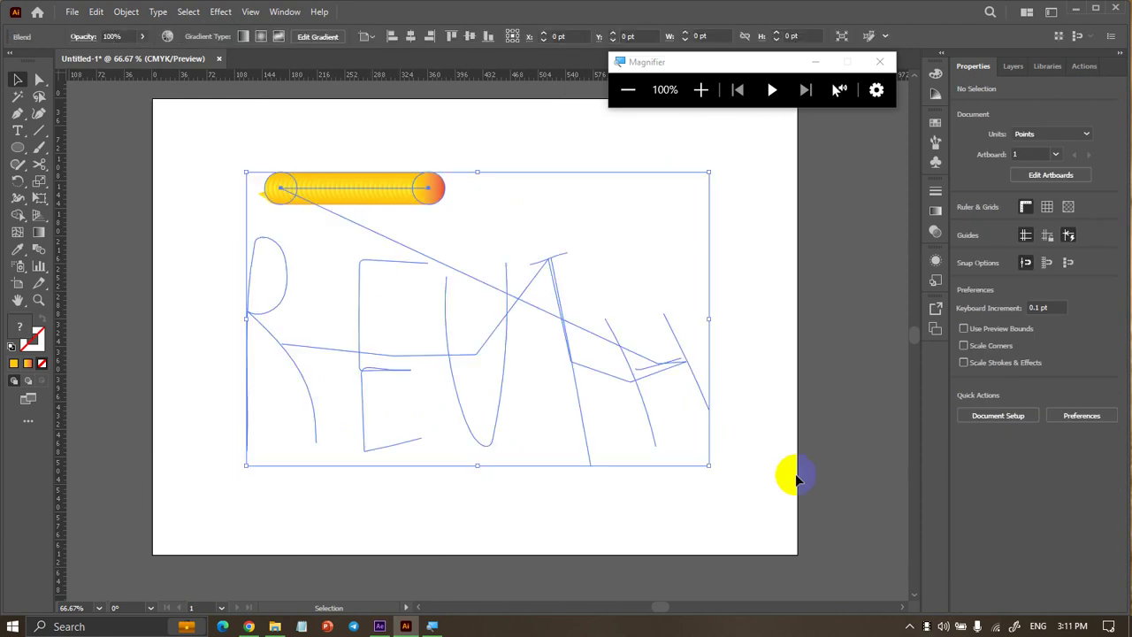
key("ctrl+alt+shift+b")
left_click_drag(212, 292, 815, 479)
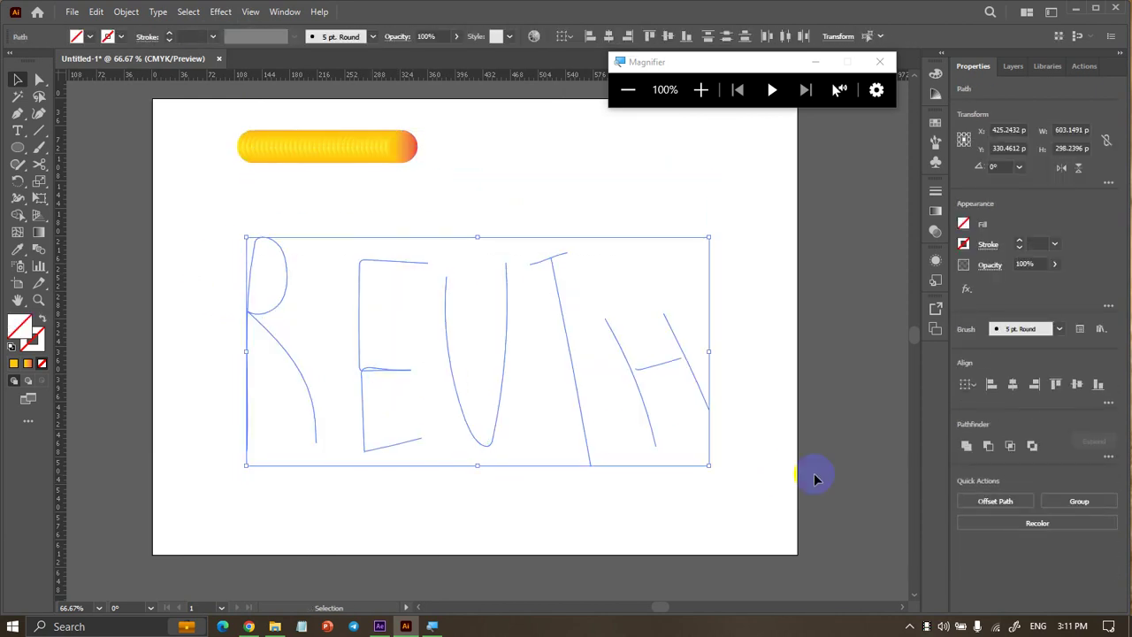
key("Delete")
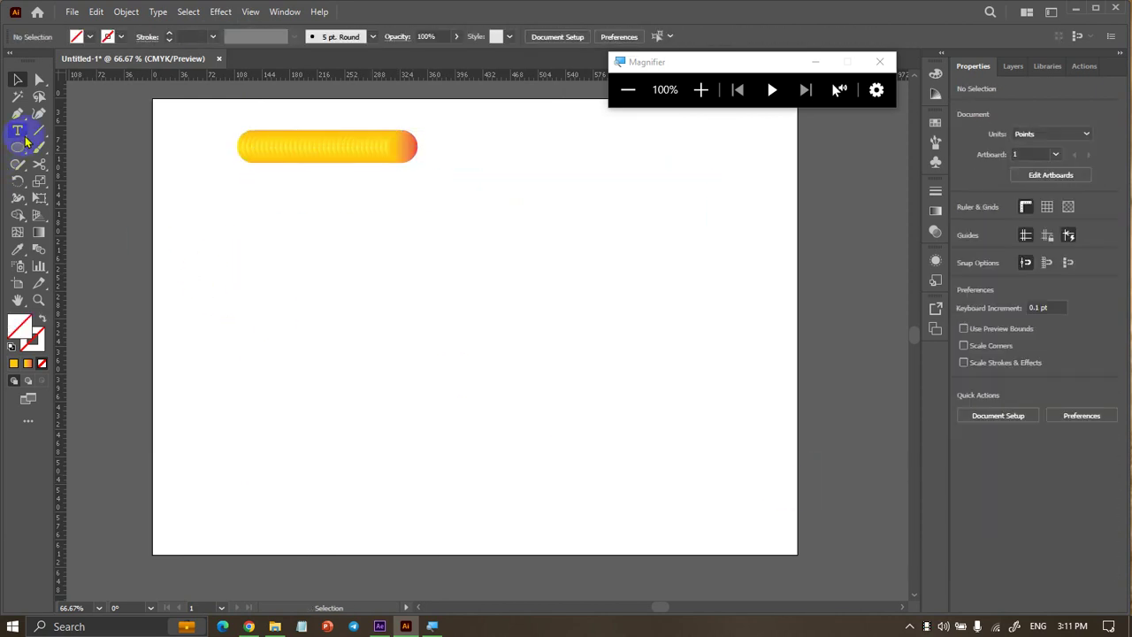
Type a letter R below the capsule and scale it up to about 381 pt
left_click(17, 131)
left_click(261, 269)
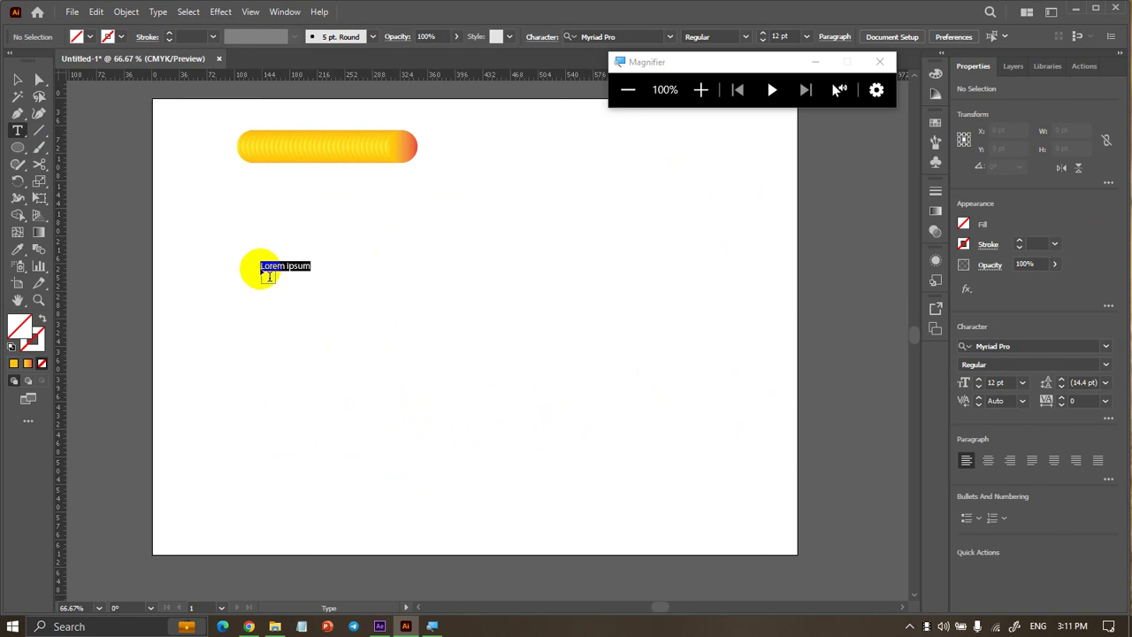
type("R")
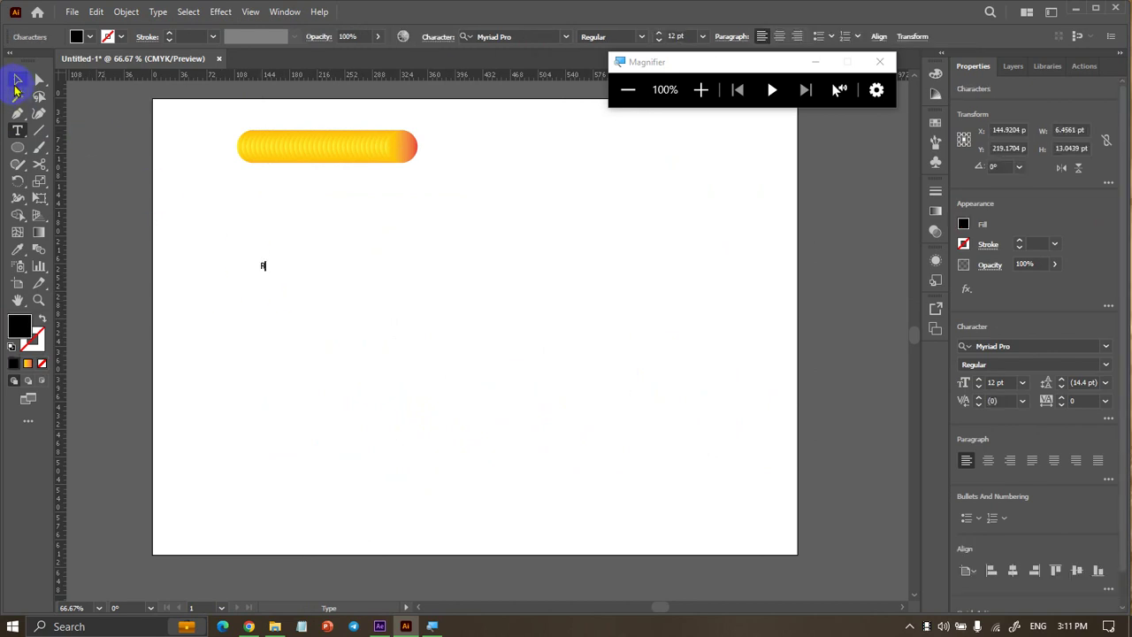
left_click(16, 80)
mouse_move(266, 268)
left_mouse_down()
mouse_move(418, 480)
mouse_move(463, 569)
left_mouse_up()
scroll(434, 372, "down", 2)
left_click(422, 325)
scroll(361, 365, "up", 2)
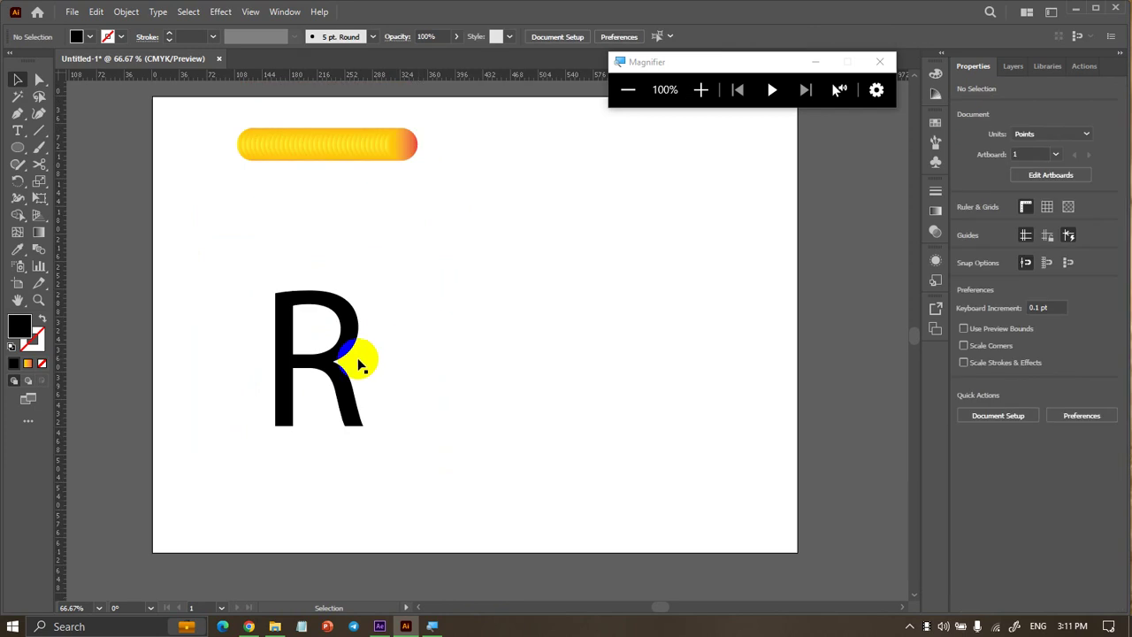
scroll(361, 365, "up", 2)
left_click_drag(354, 380, 347, 323)
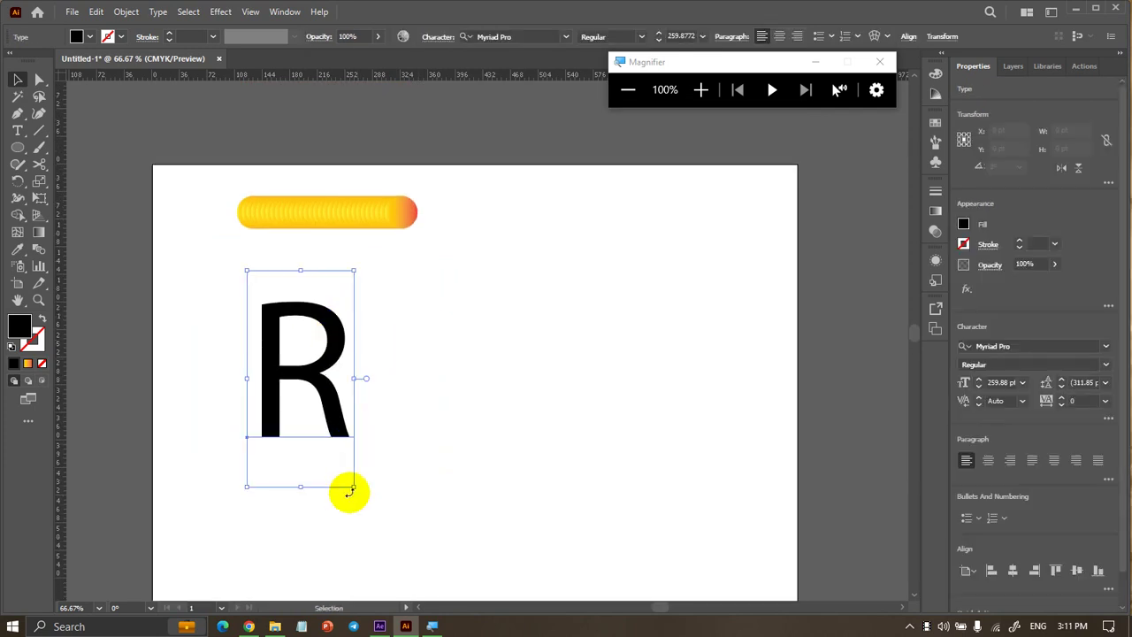
left_click_drag(352, 488, 445, 540)
left_click_drag(374, 455, 353, 439)
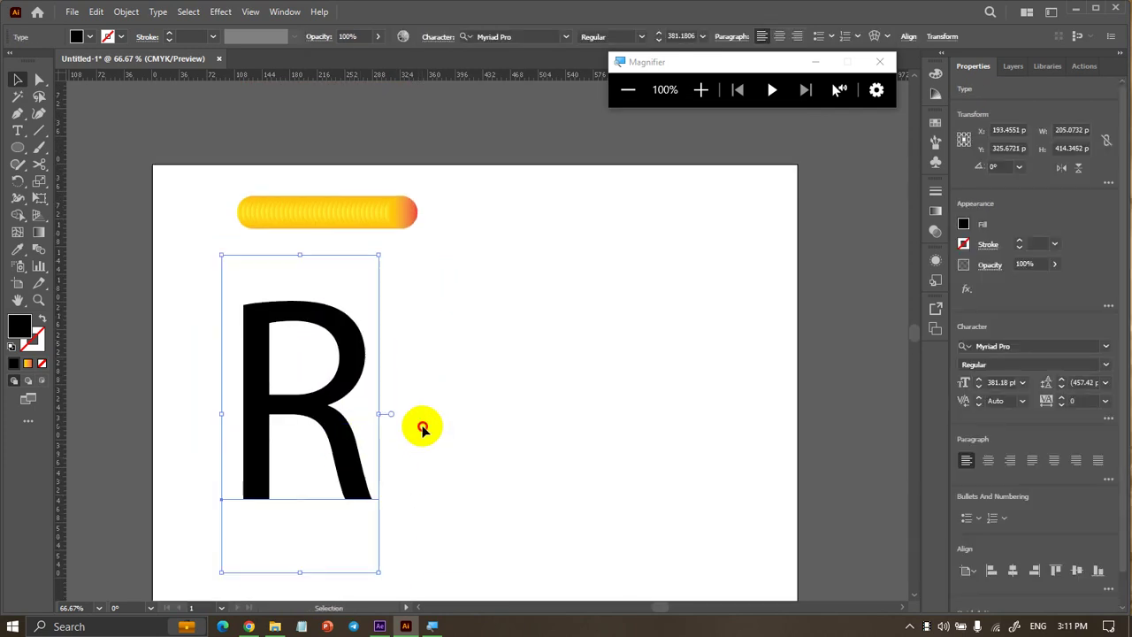
Reselect the R and bring up the Object > Expand options
left_click(423, 429)
left_click(255, 323)
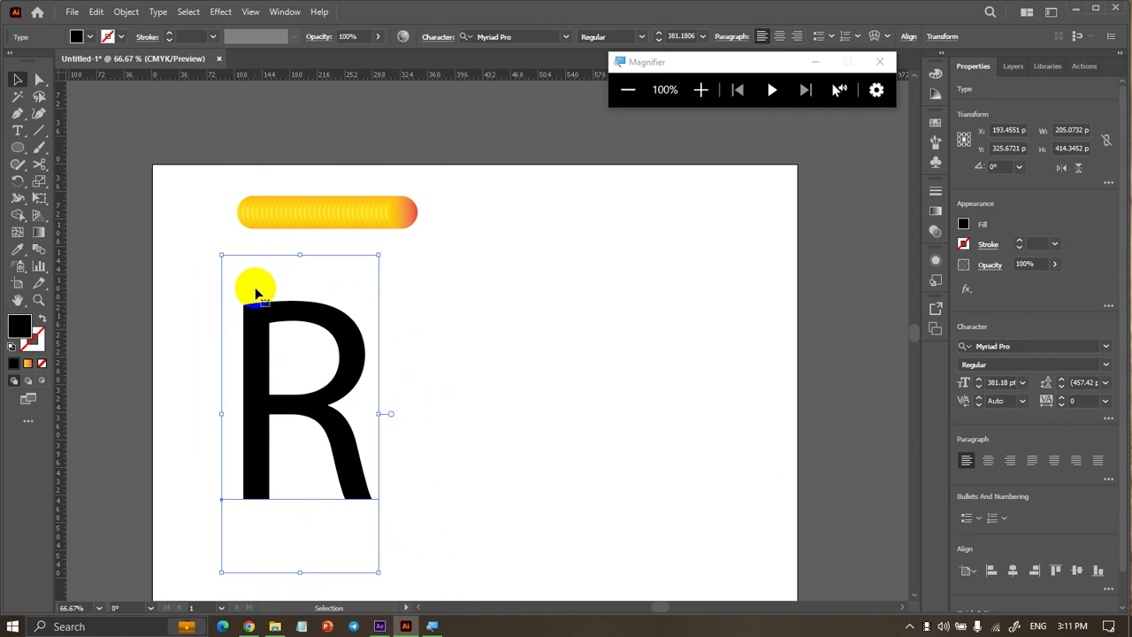
left_click(126, 14)
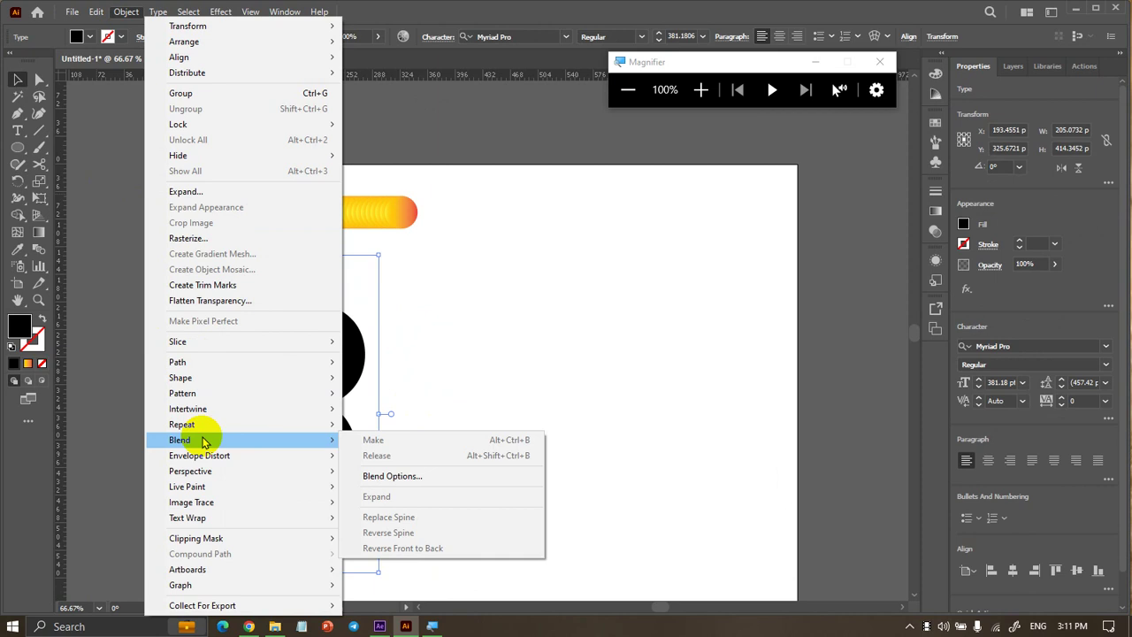
left_click(265, 192)
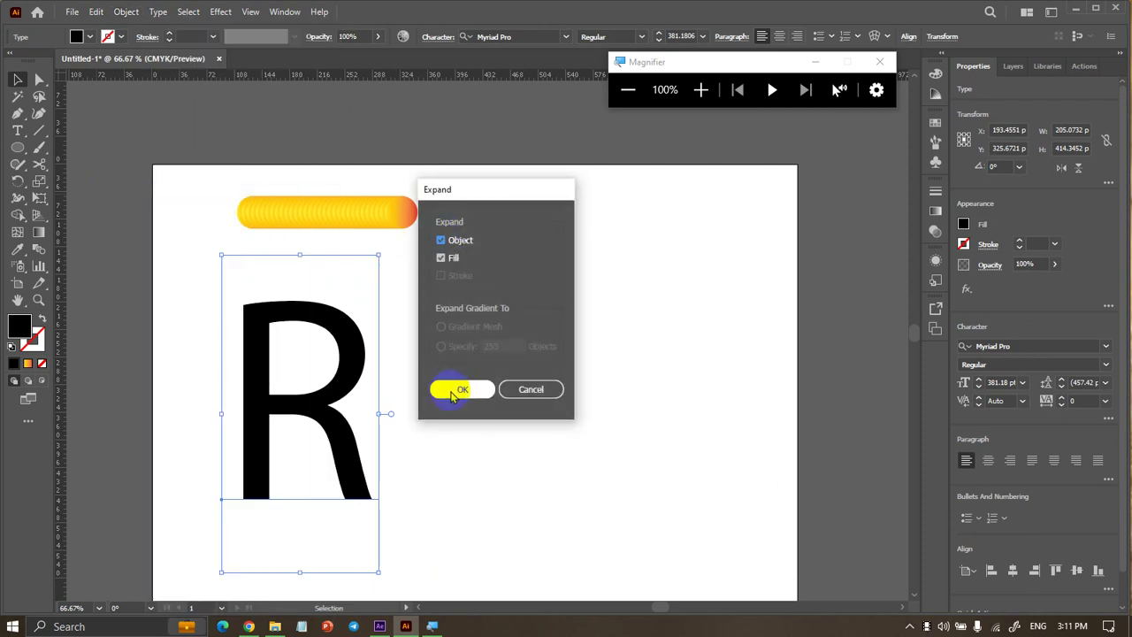
Expand the R into outline shapes, remove its black fill, and zoom in on it
left_click(452, 393)
left_click(91, 37)
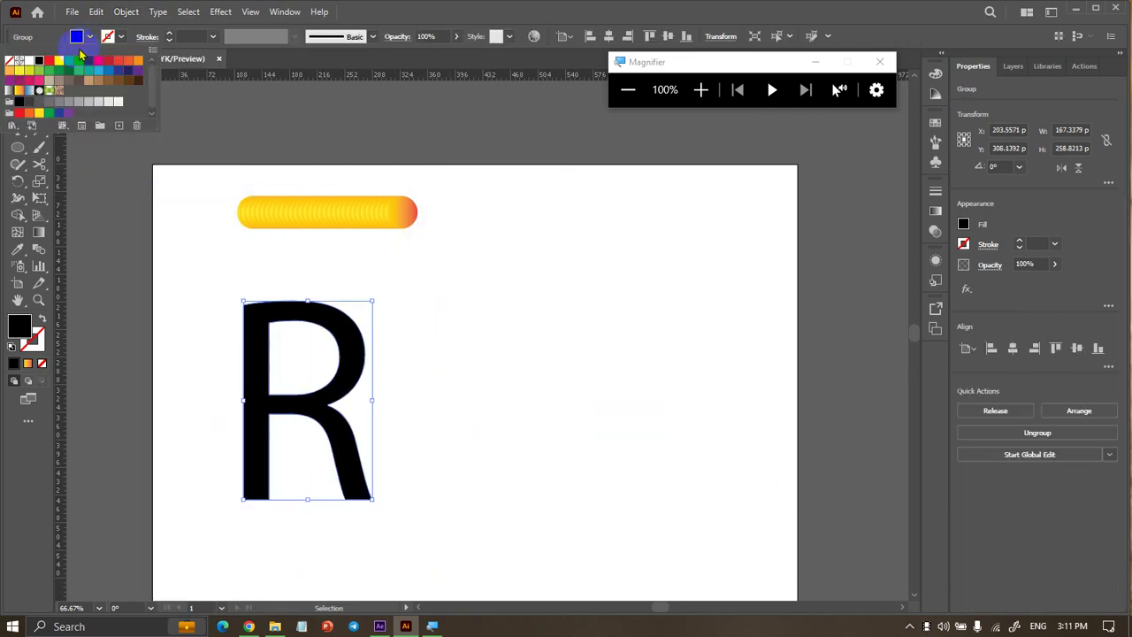
left_click(10, 60)
left_click(134, 207)
left_click(169, 277)
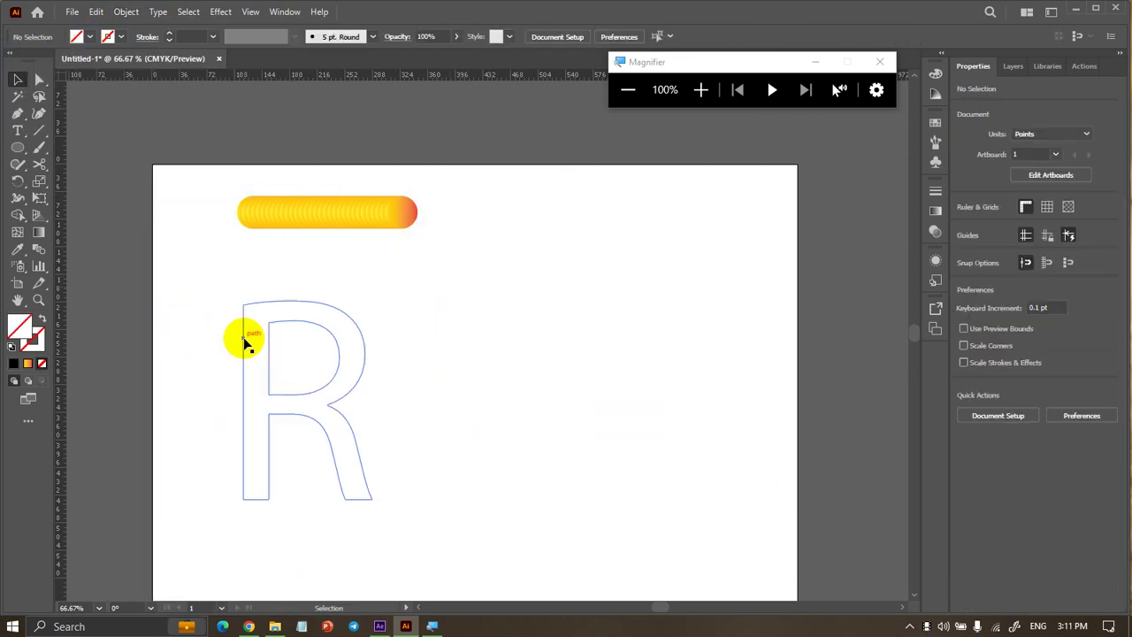
scroll(258, 338, "up", 2)
scroll(258, 338, "down", 1)
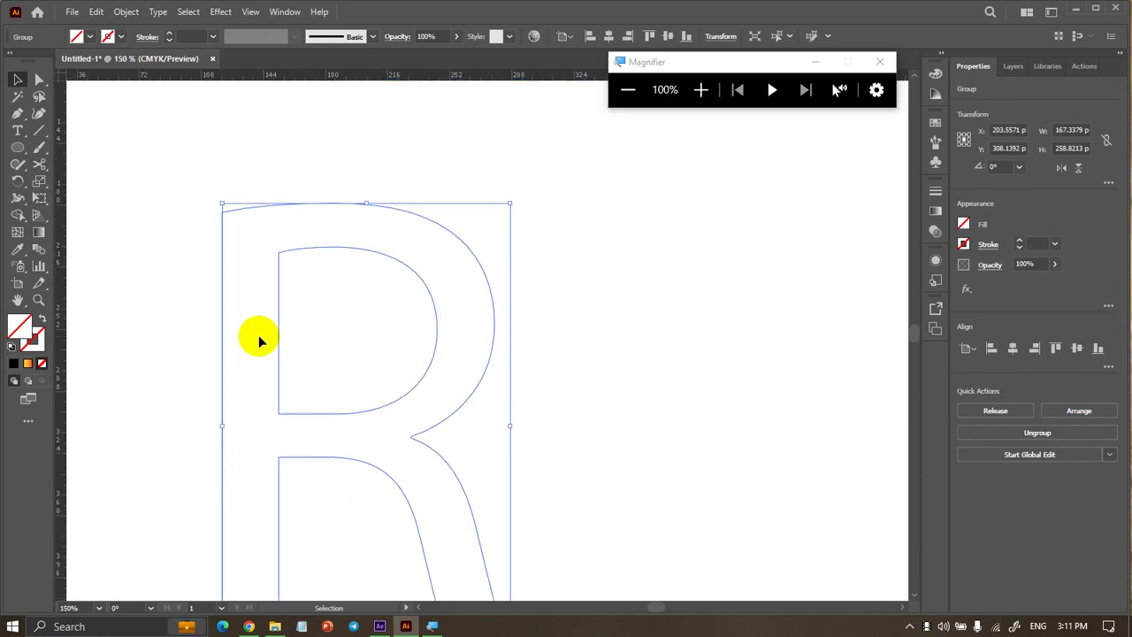
scroll(258, 335, "down", 2)
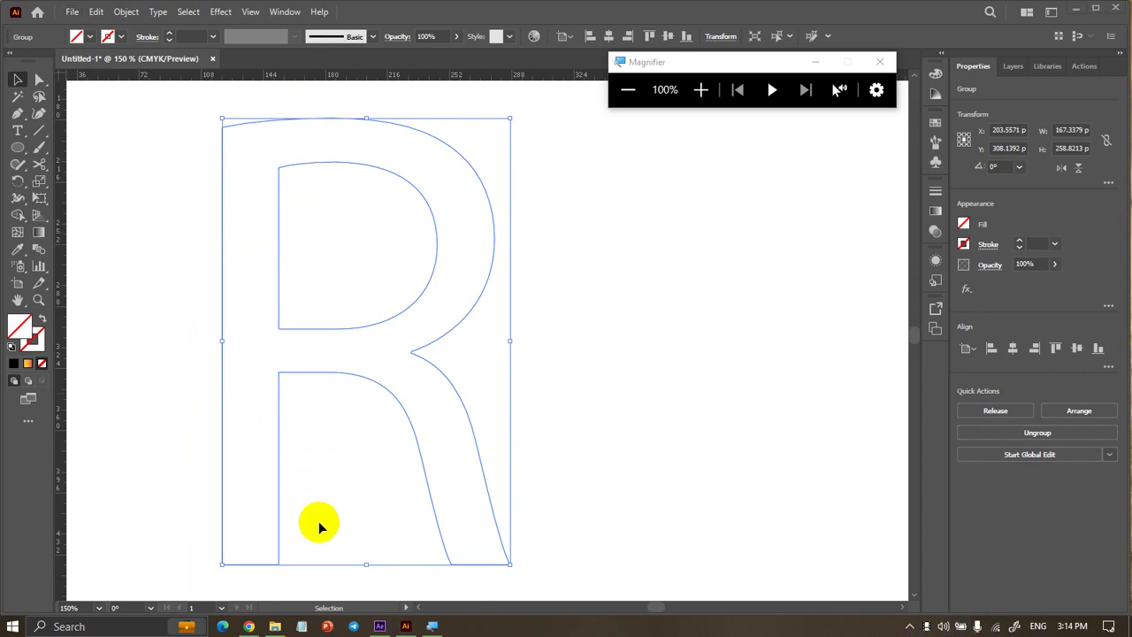
Cut the R outline at its bottom-left and bottom-right corners and delete the cut piece
left_click(47, 172)
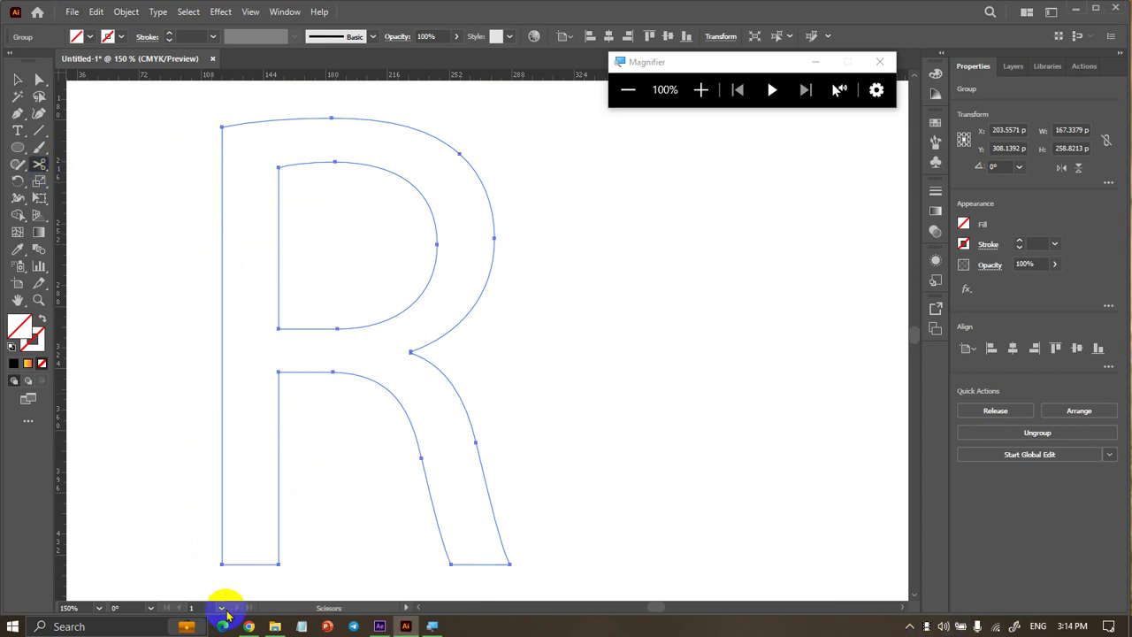
left_click(223, 564)
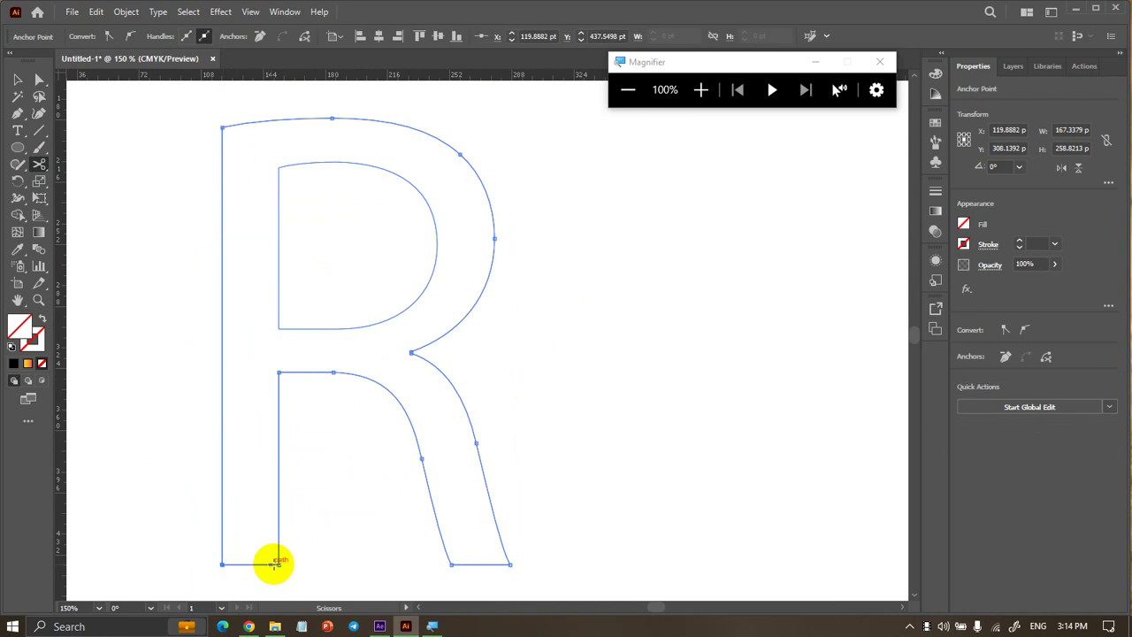
left_click(508, 565)
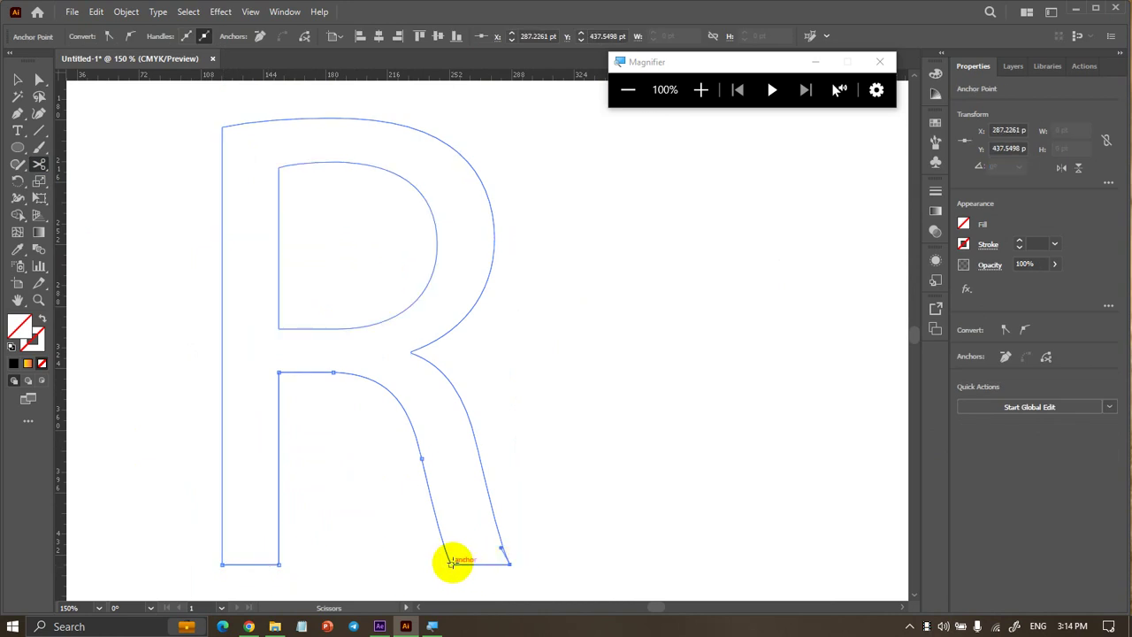
key("Delete")
left_click(17, 81)
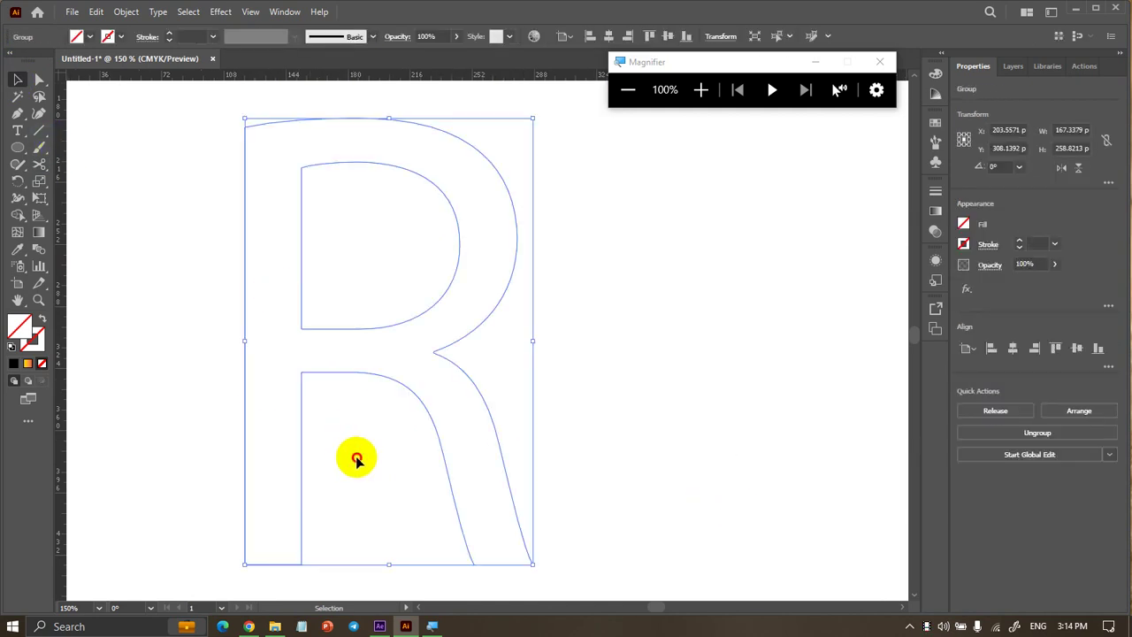
left_click(328, 377)
left_click(321, 391)
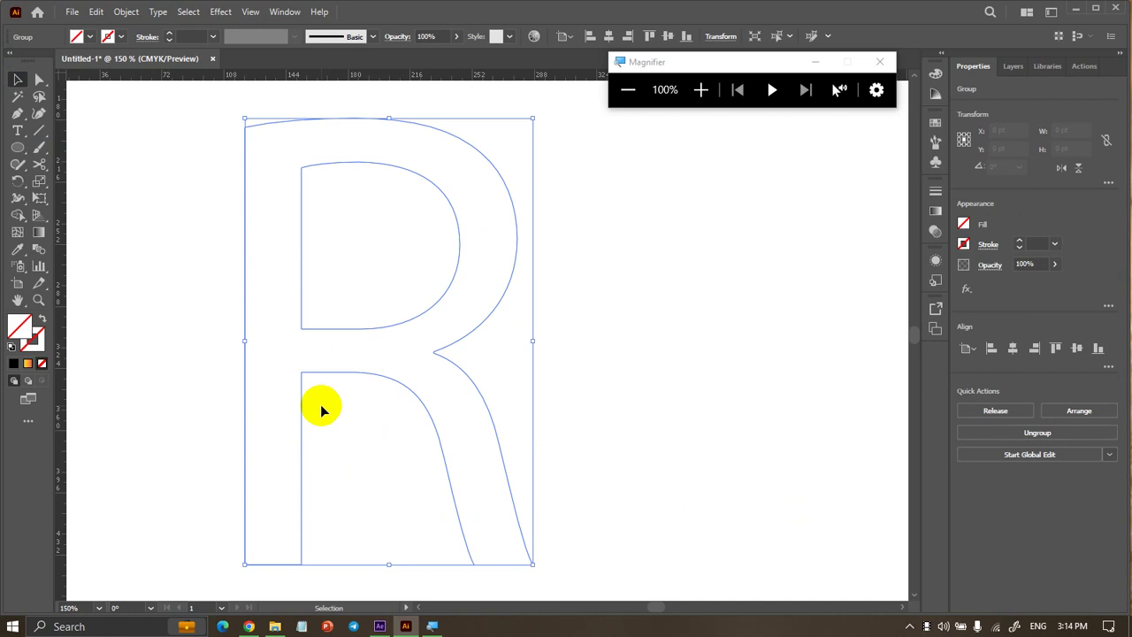
left_click(159, 404)
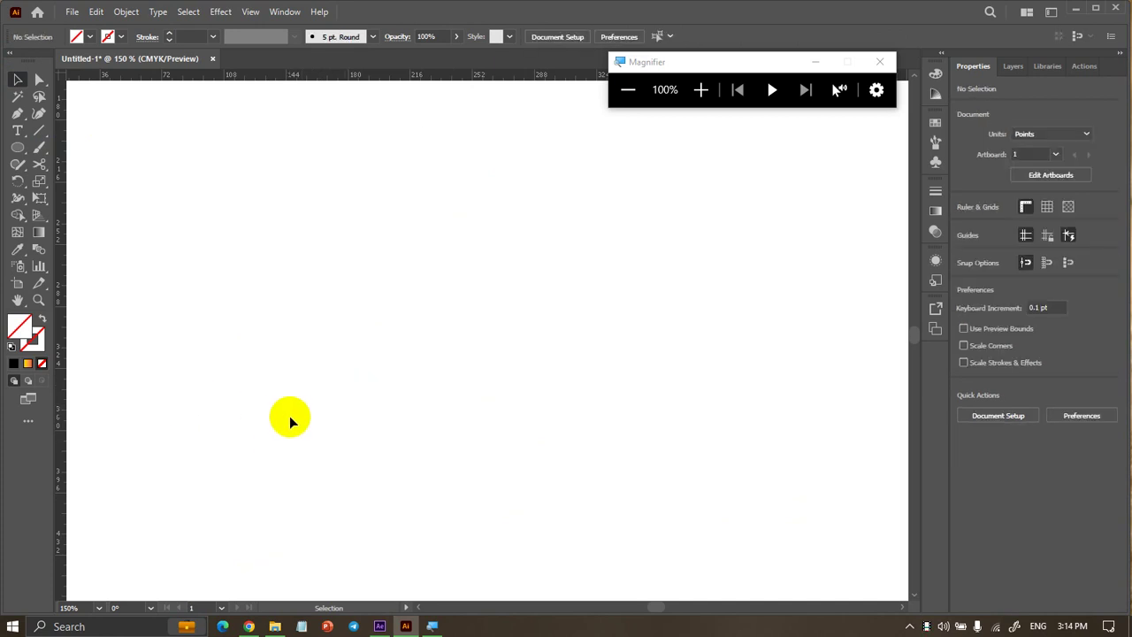
left_click(303, 426)
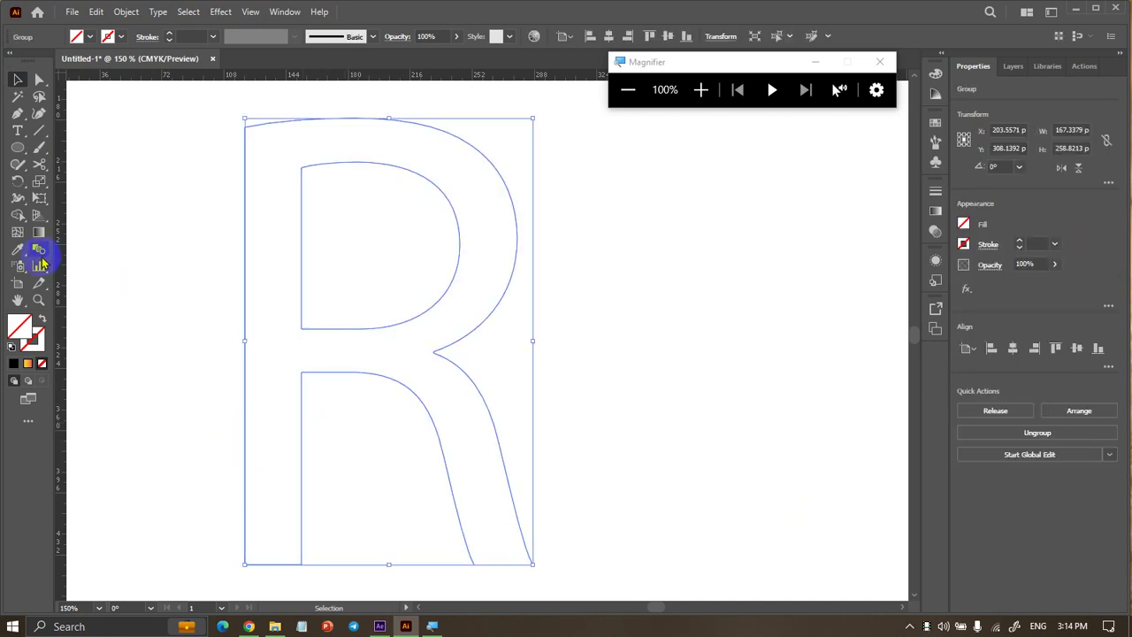
Cut the R's bottom edge, delete its right part, and reselect the whole outline
left_click(39, 166)
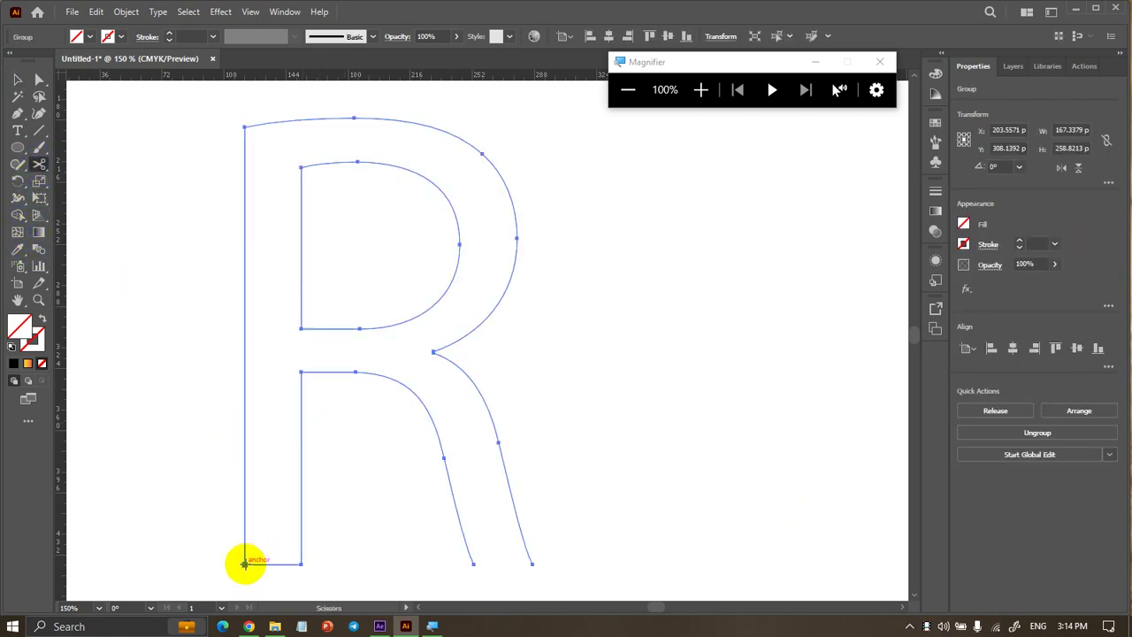
left_click(245, 562)
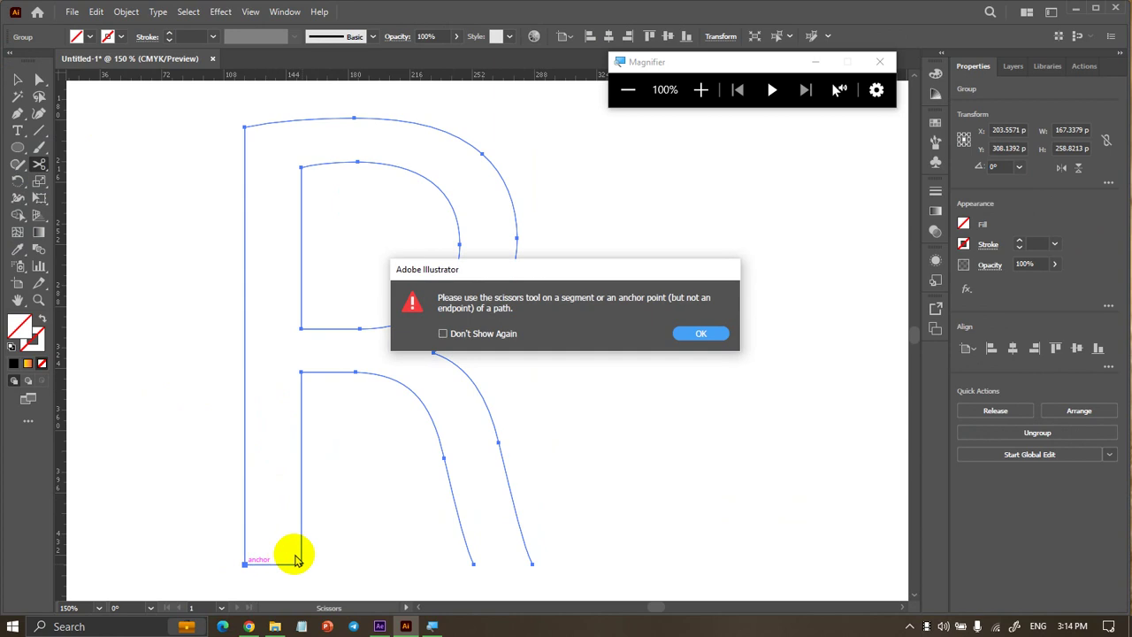
left_click(687, 338)
left_click(301, 564)
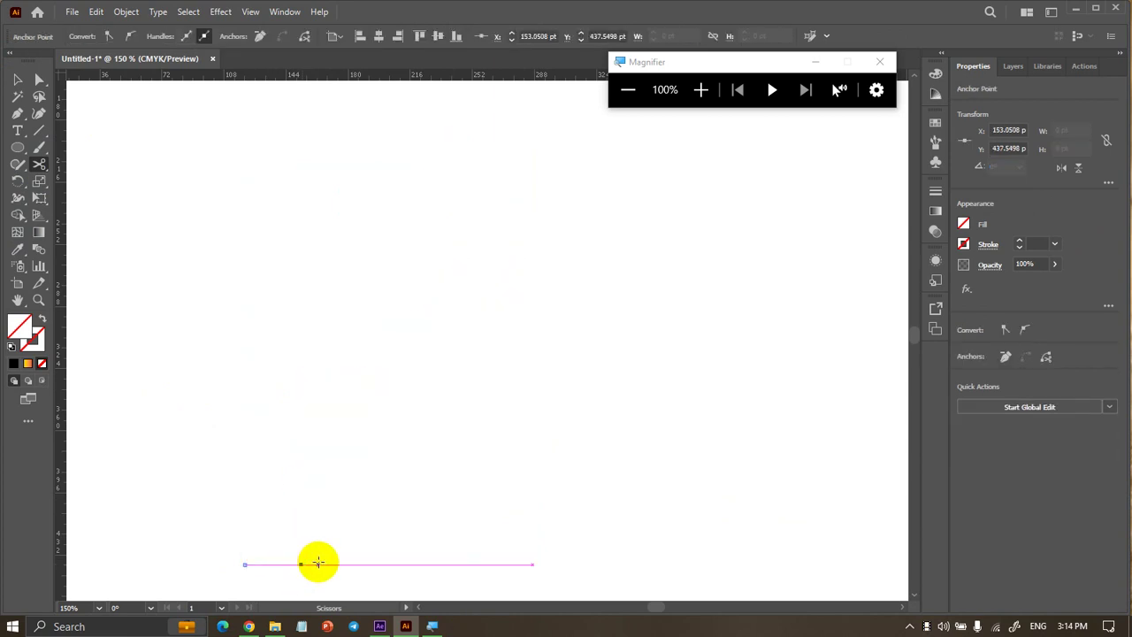
key("Delete")
left_click_drag(121, 375, 361, 541)
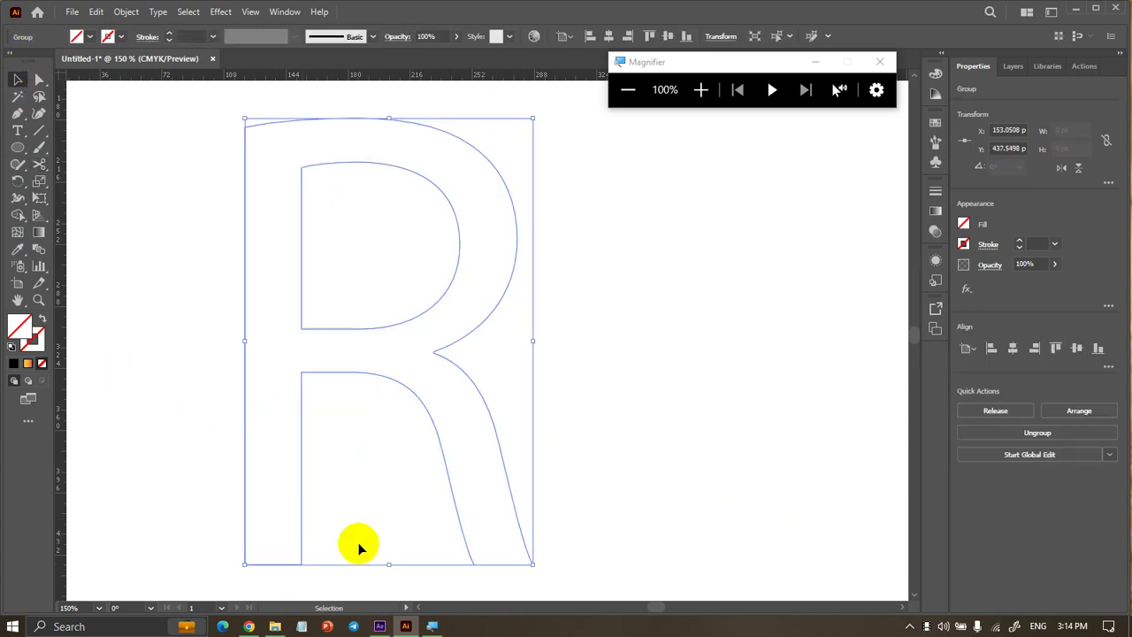
left_click(341, 587)
left_click_drag(265, 549, 284, 584)
left_click(284, 584)
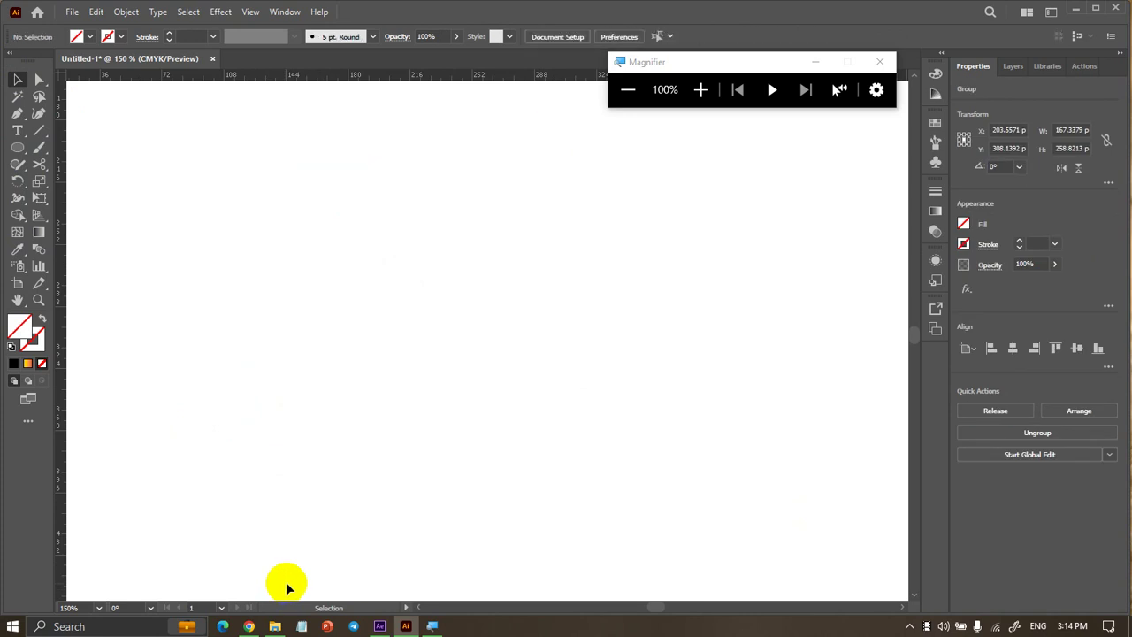
left_click(286, 563)
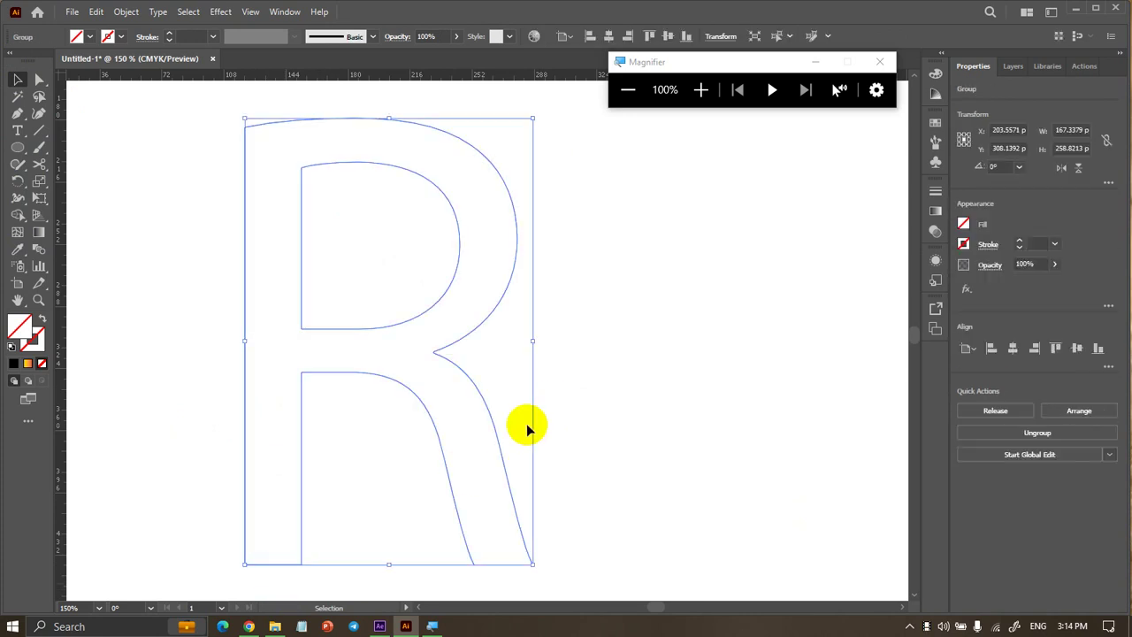
left_click(520, 476)
left_click_drag(183, 112, 753, 468)
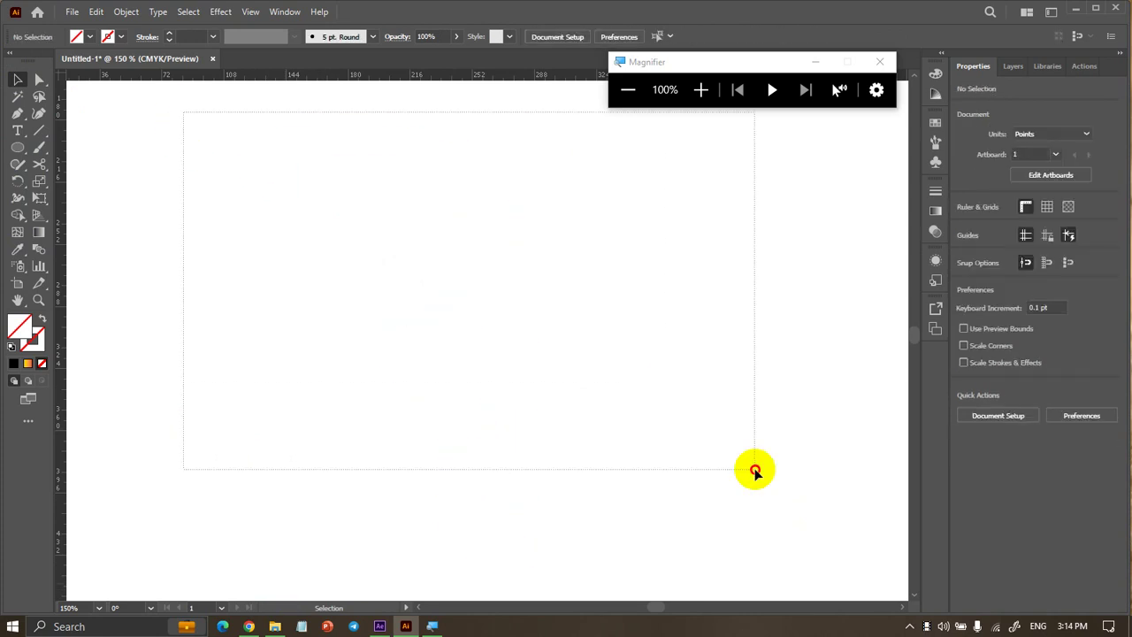
Give the R a black 1 pt stroke, cut its inner bowl at the bottom, and fit the artboard
left_click(1020, 244)
left_click(584, 394)
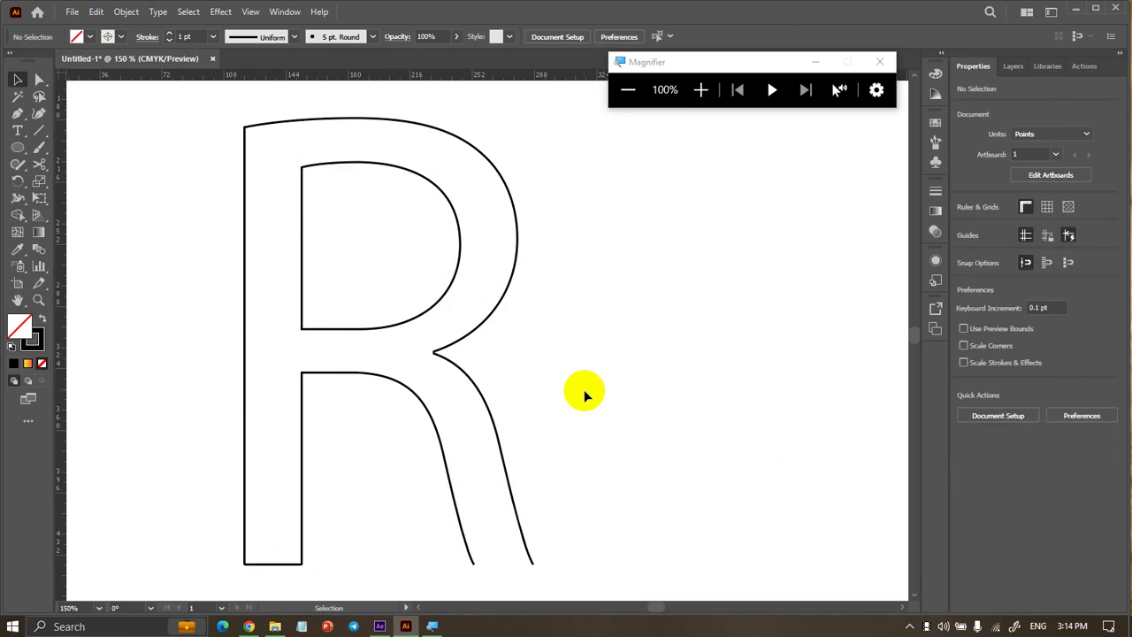
left_click(250, 336)
left_click(38, 166)
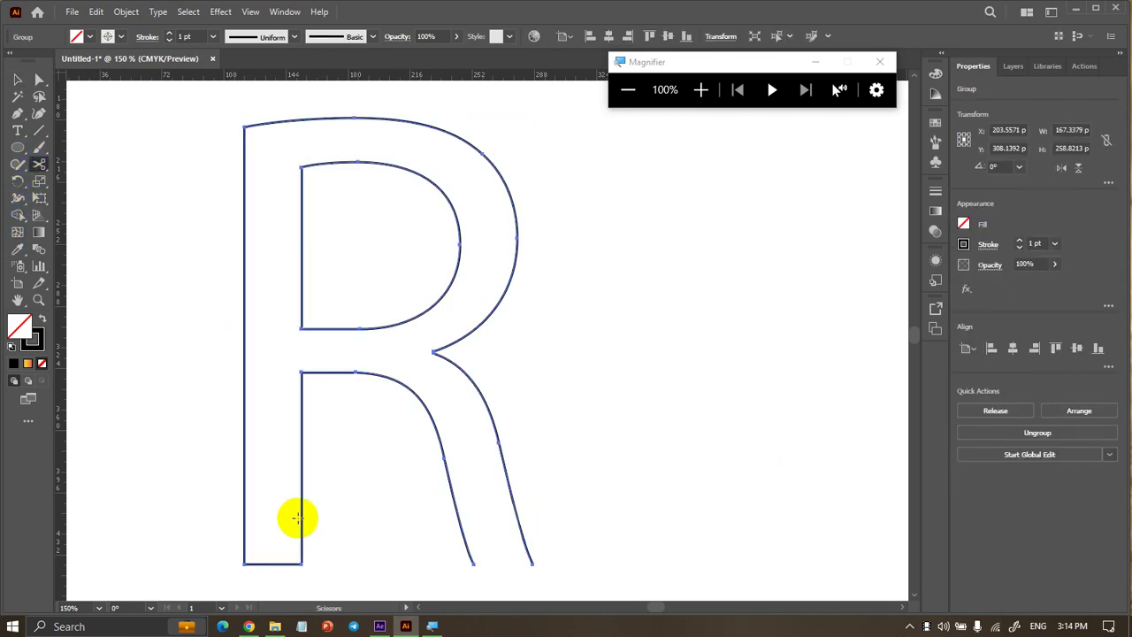
left_click(243, 563)
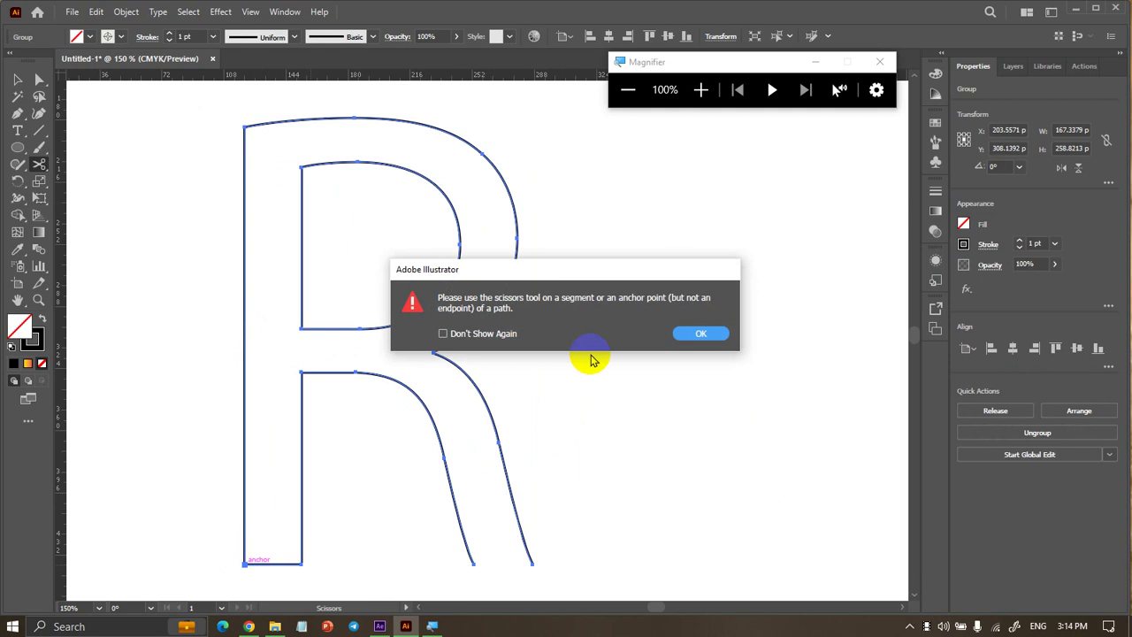
left_click(717, 335)
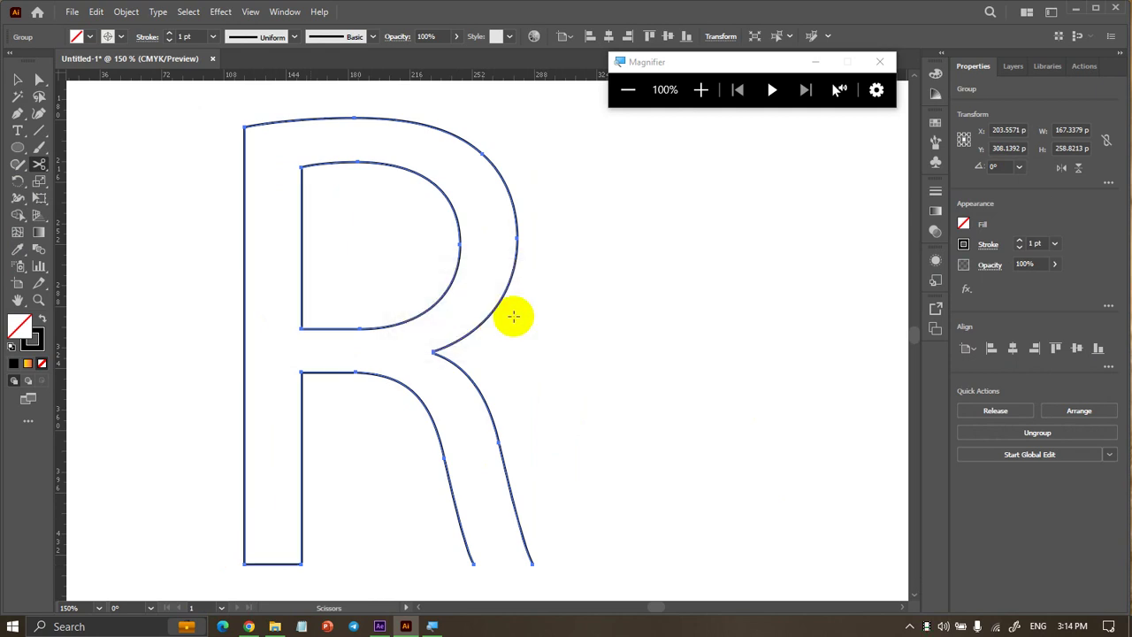
left_click(301, 165)
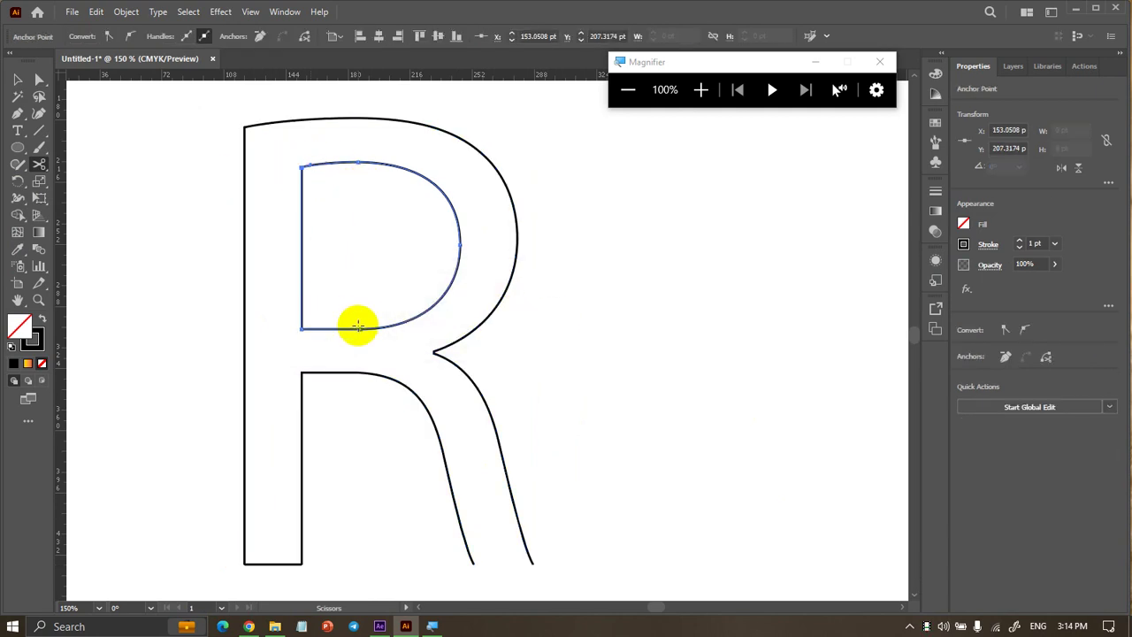
left_click(300, 328)
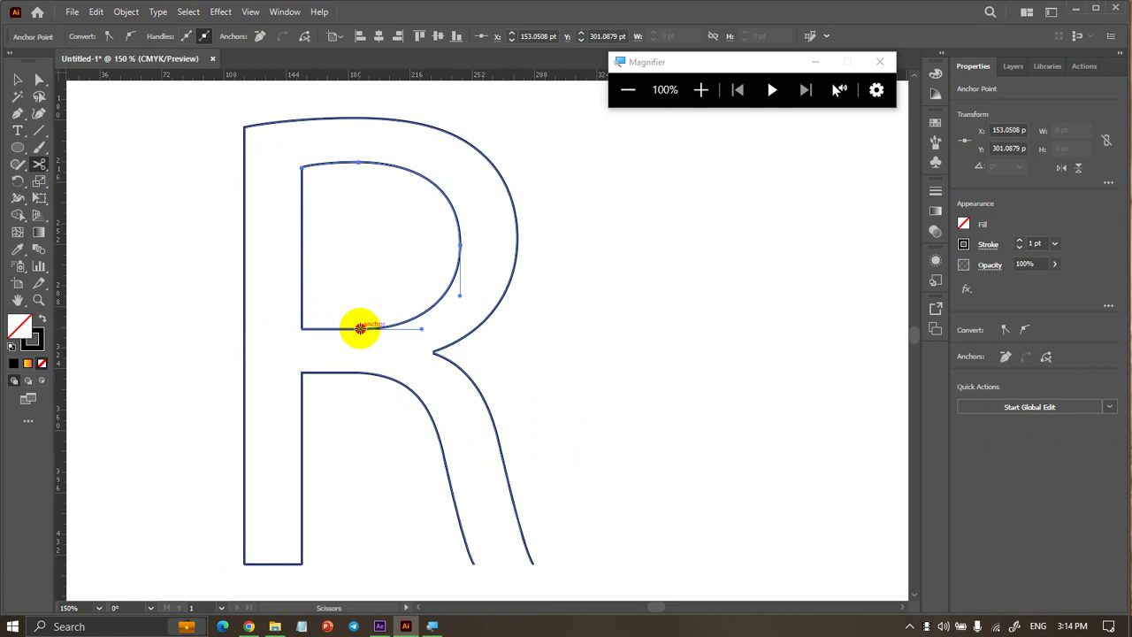
left_click(360, 328)
left_click(17, 80)
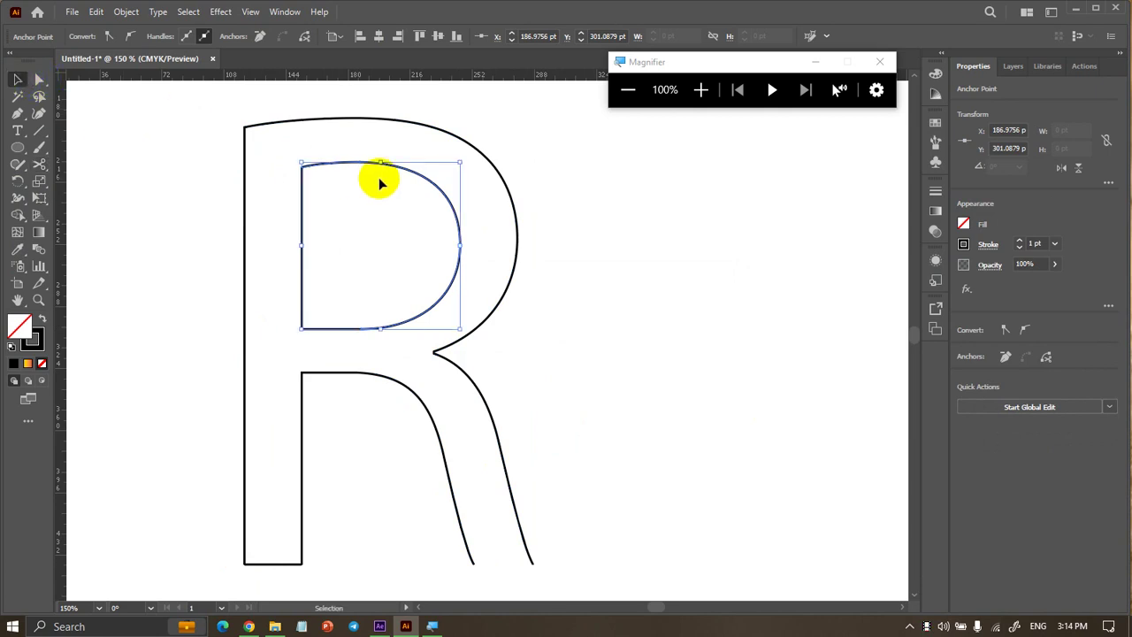
key("ctrl+shift+a")
key("ctrl+0")
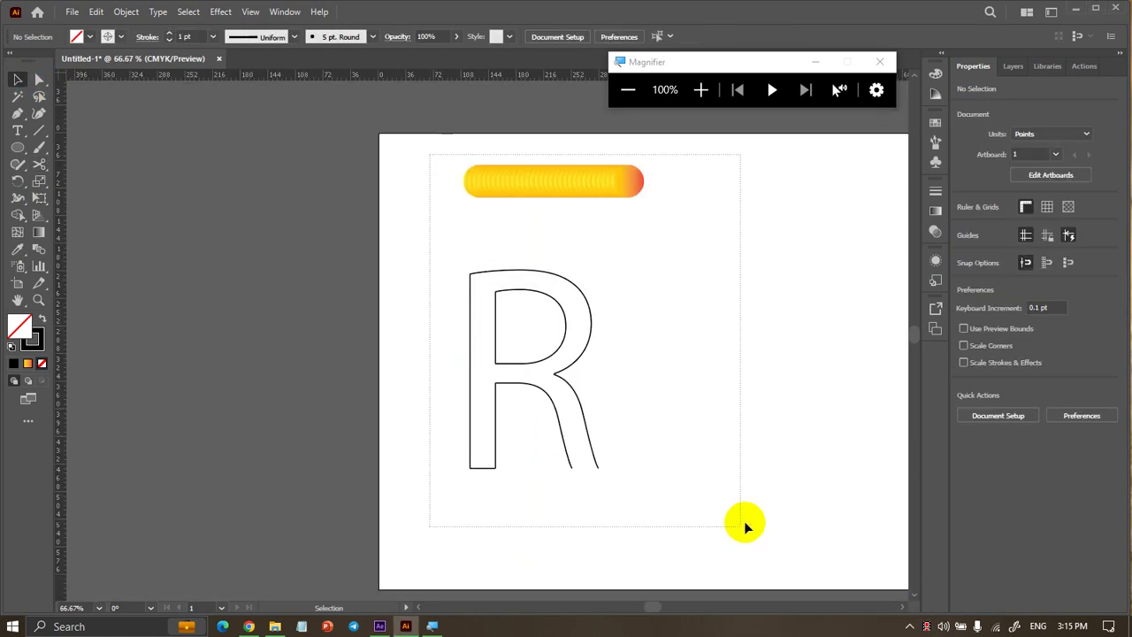
Blend all artwork into the R outline, then undo that first blend
key("ctrl+a")
left_click(126, 12)
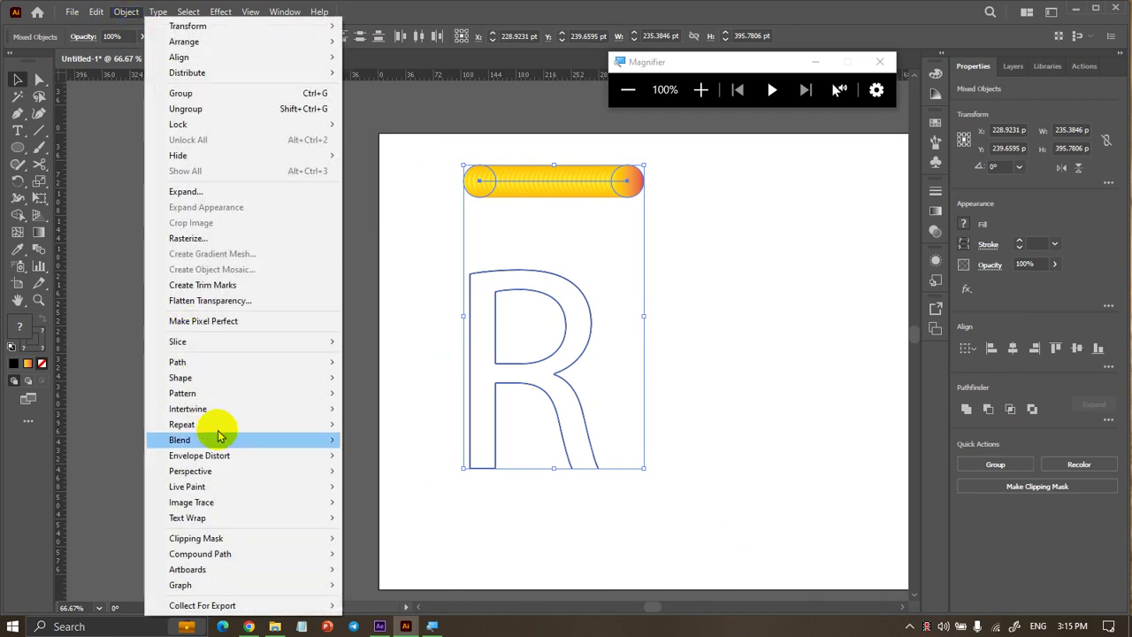
left_click(402, 437)
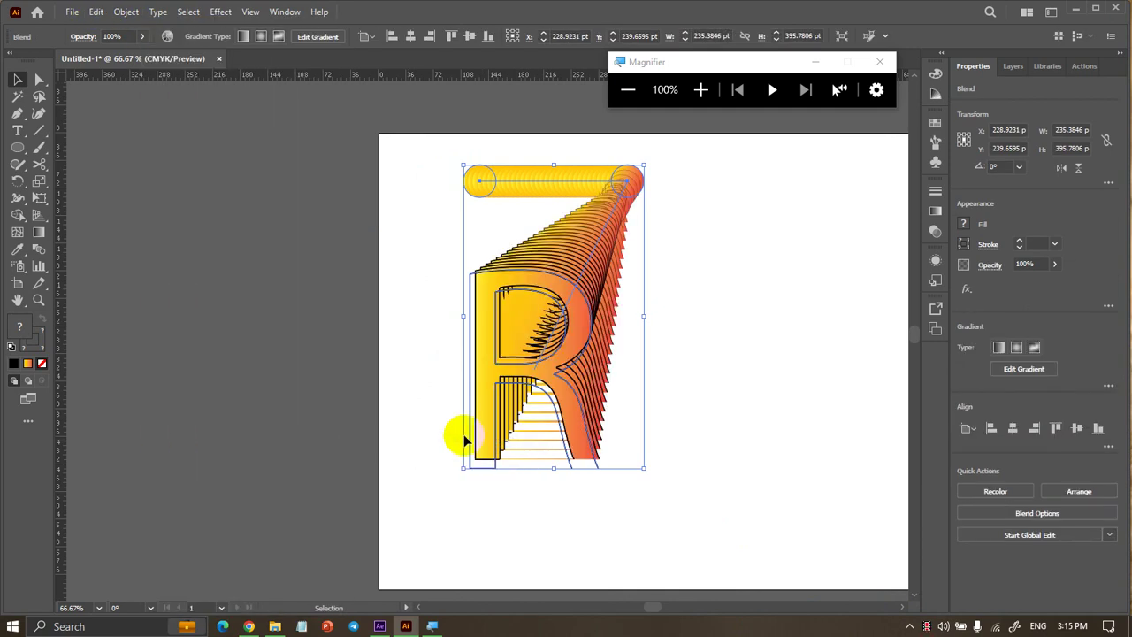
left_click(127, 11)
mouse_move(180, 440)
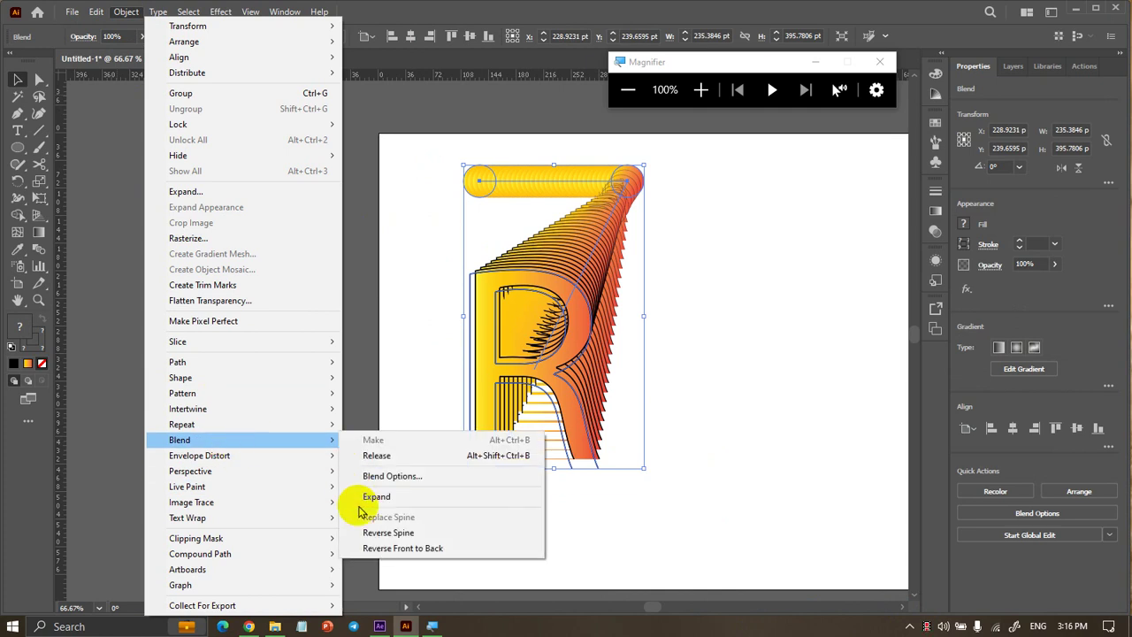
left_click(704, 434)
scroll(498, 283, "up", 2, "alt")
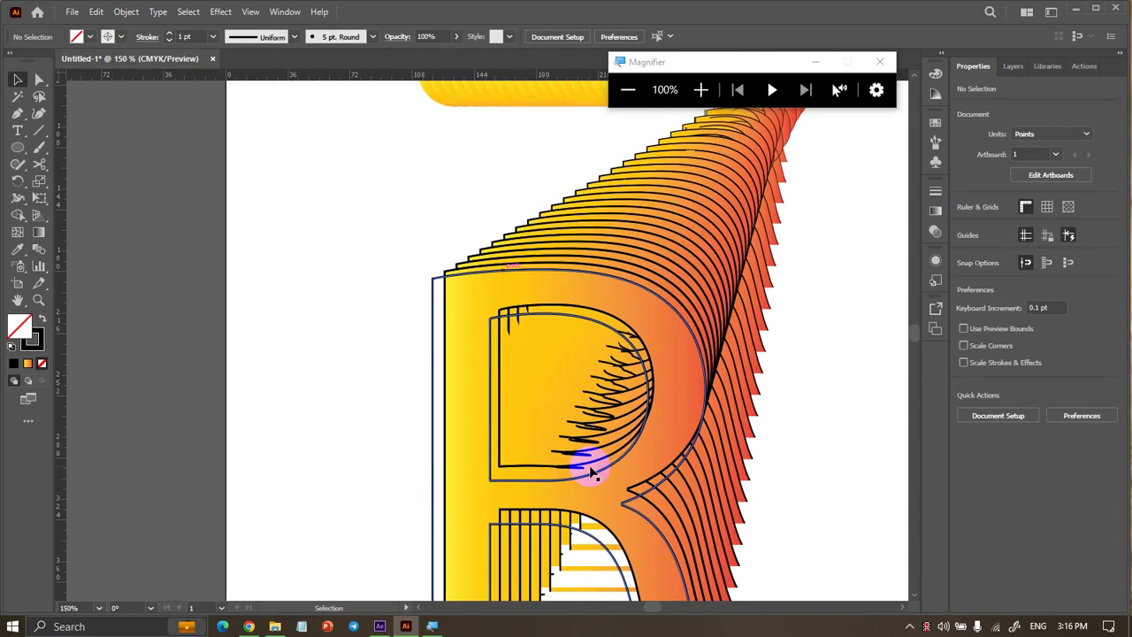
scroll(339, 283, "down", 2, "alt")
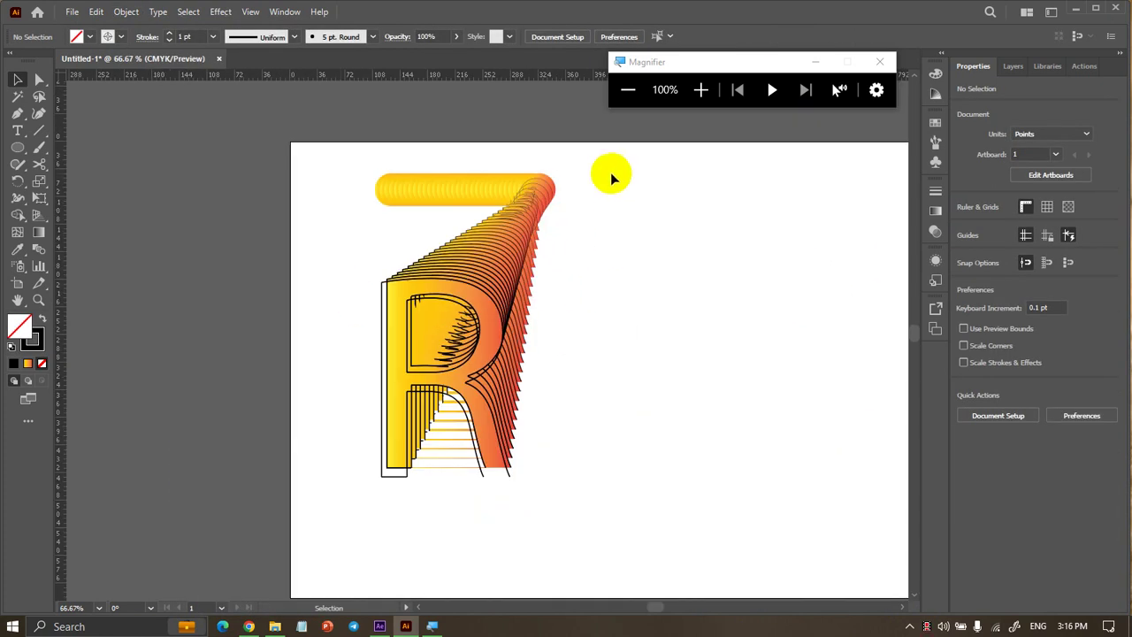
key("ctrl+z")
Move the gradient bar onto the R's top, blend it with the outline, and select the result
mouse_move(505, 188)
left_mouse_down()
mouse_move(498, 299)
mouse_move(475, 281)
left_mouse_up()
key("ctrl+a")
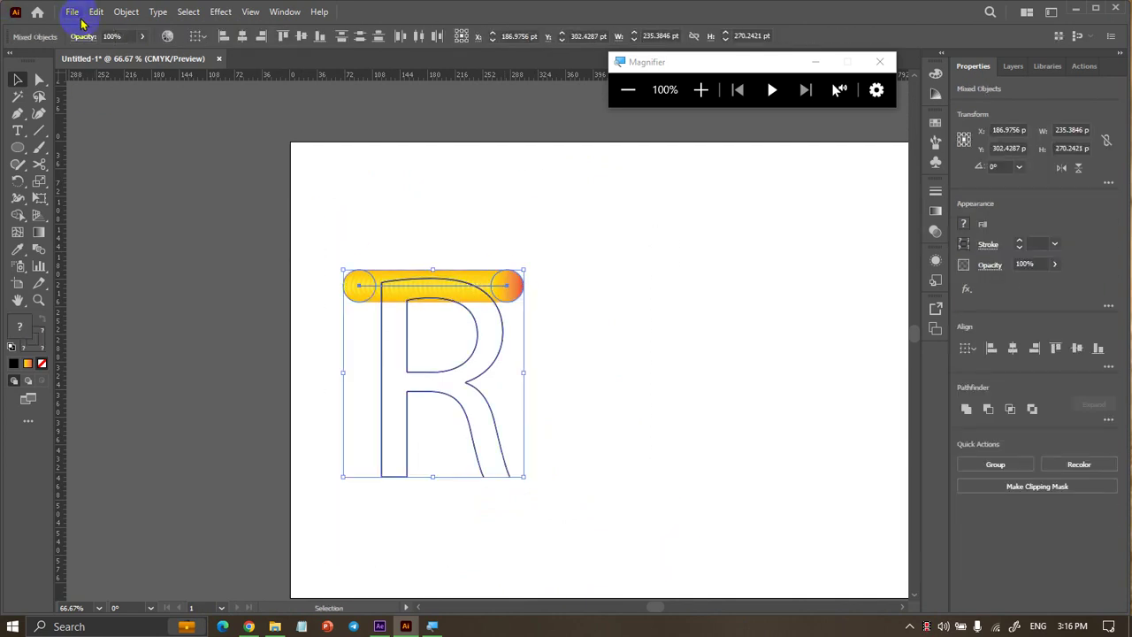
left_click(126, 12)
mouse_move(180, 440)
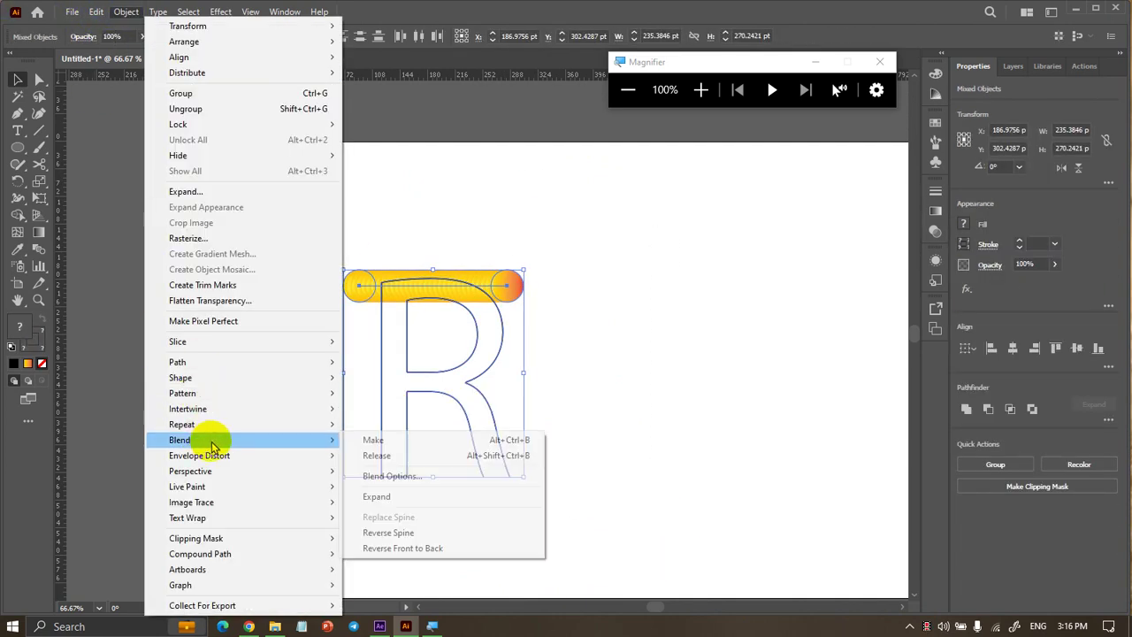
left_click(373, 440)
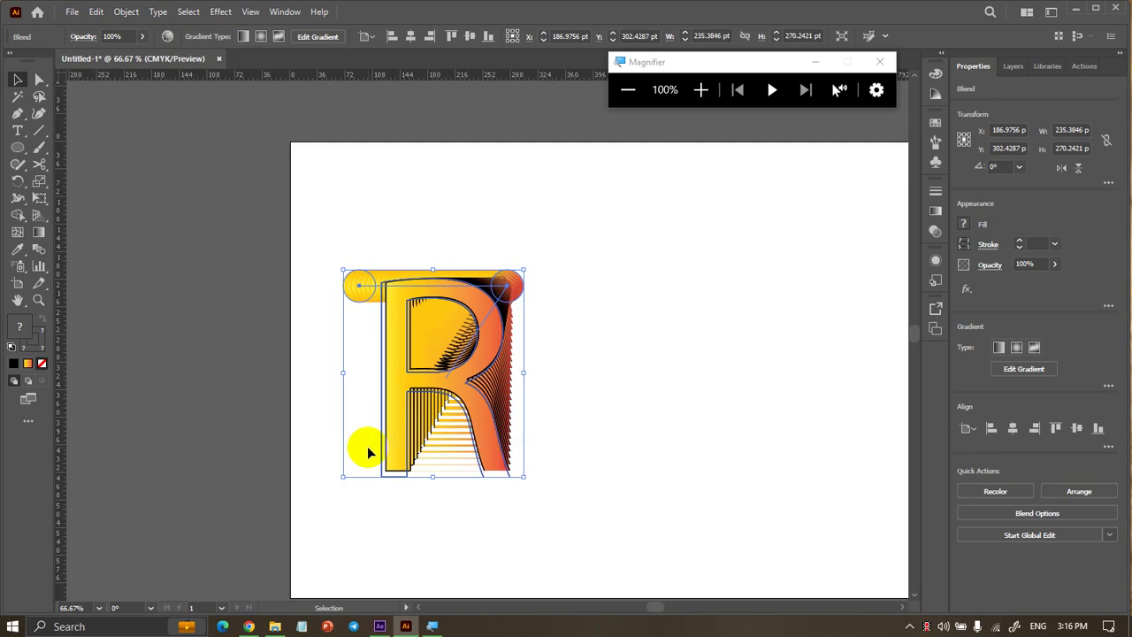
left_click(734, 354)
scroll(443, 380, "up", 2)
scroll(376, 305, "up", 2)
scroll(619, 336, "down", 4)
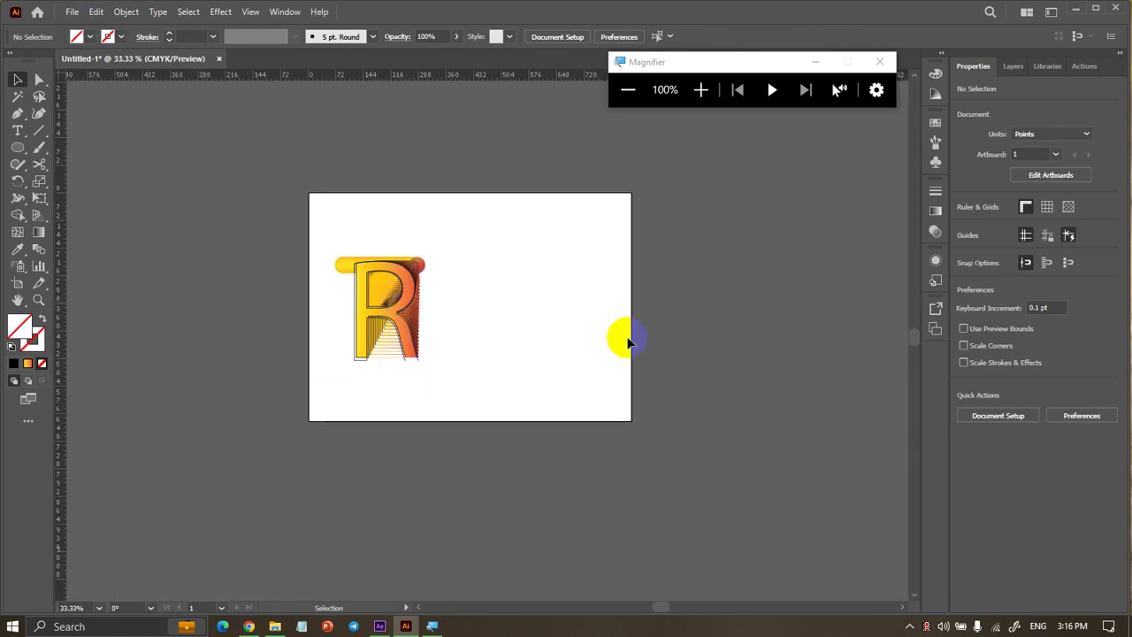
scroll(439, 333, "up", 2)
scroll(265, 304, "up", 2)
scroll(229, 280, "down", 1)
scroll(229, 280, "down", 2)
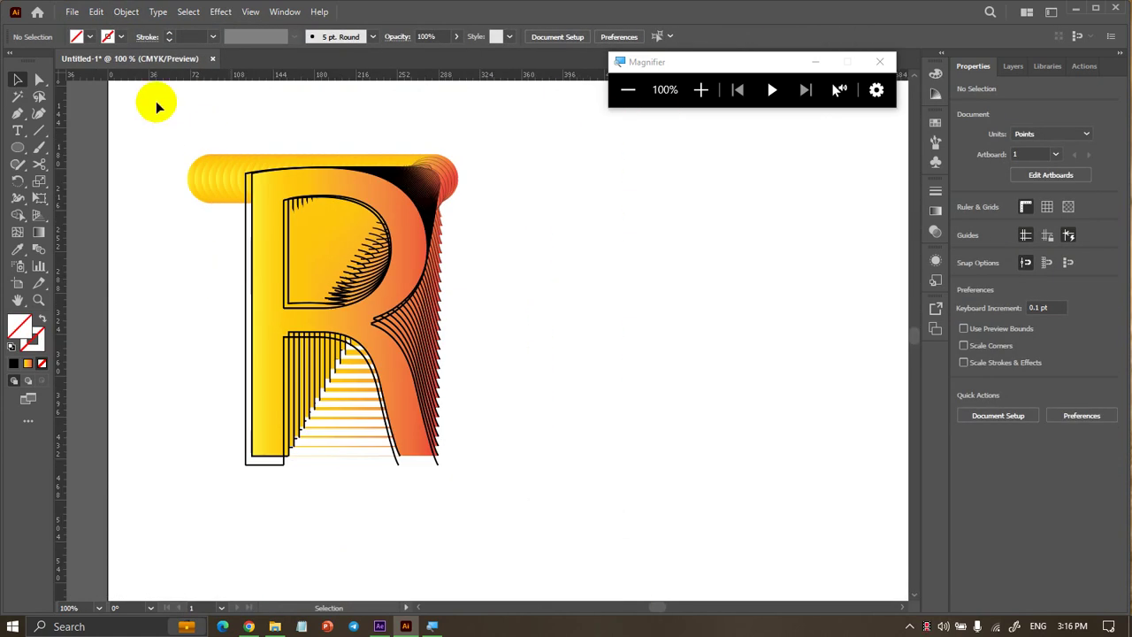
left_click(443, 309)
Open the Effect menu for the blended R
left_click(220, 12)
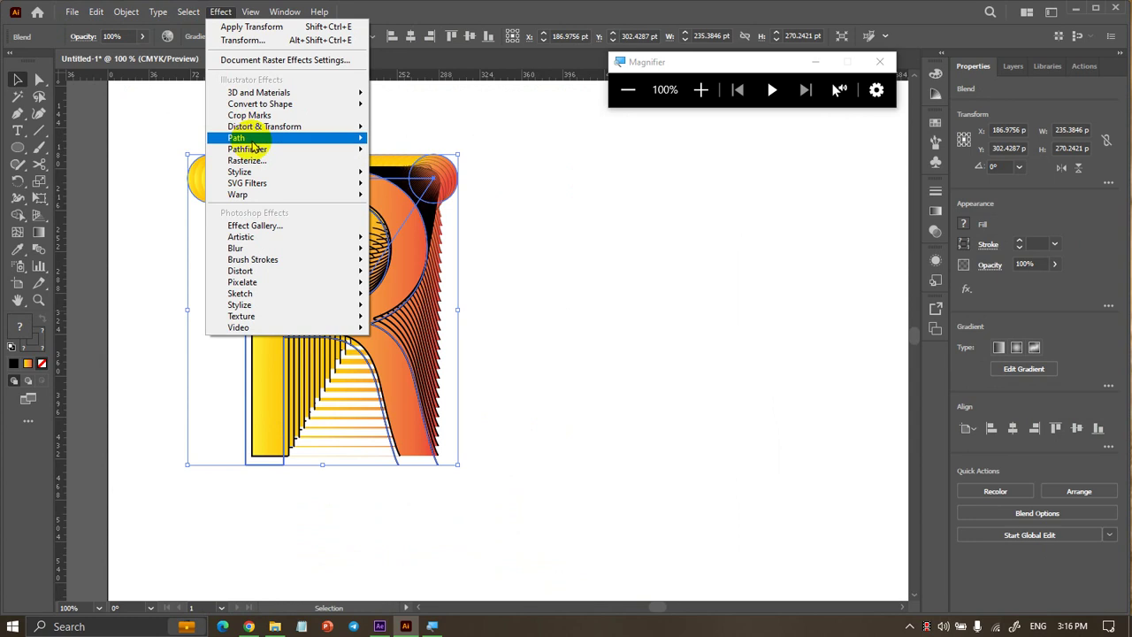
mouse_move(265, 126)
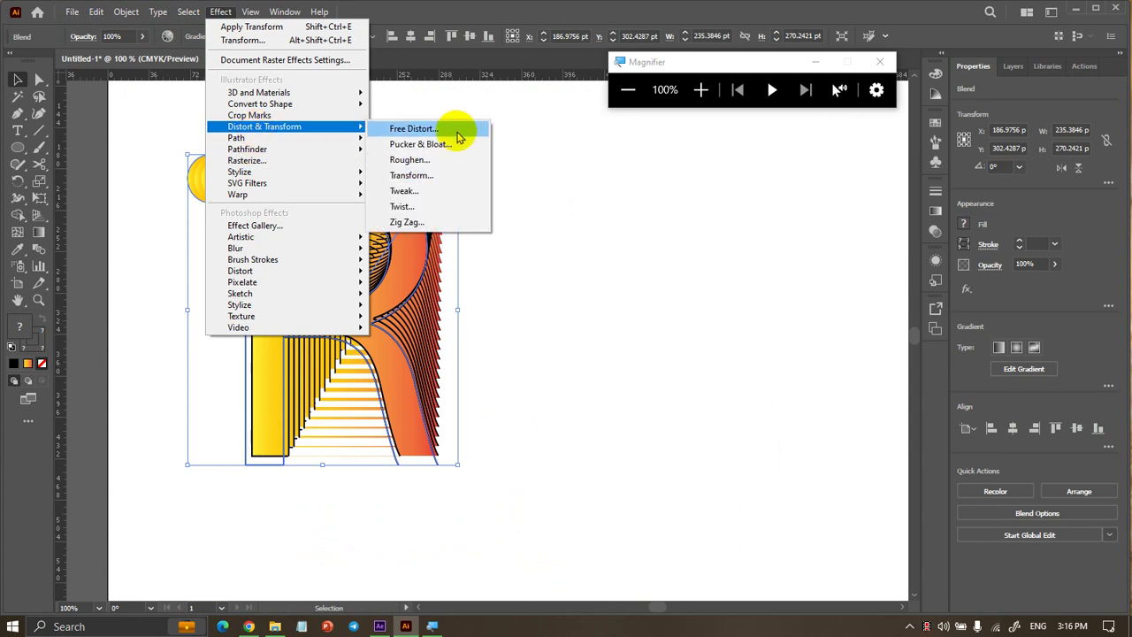
Apply Roughen to the blended R with size 2% and detail 100
left_click(461, 159)
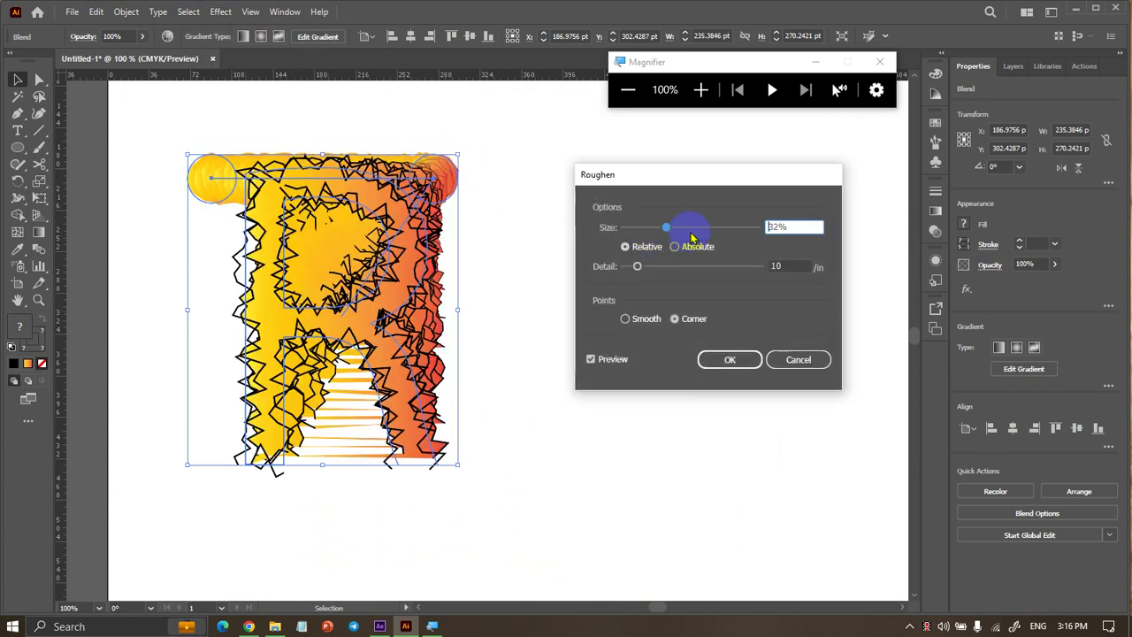
mouse_move(693, 235)
left_mouse_down()
mouse_move(698, 227)
mouse_move(628, 228)
left_mouse_up()
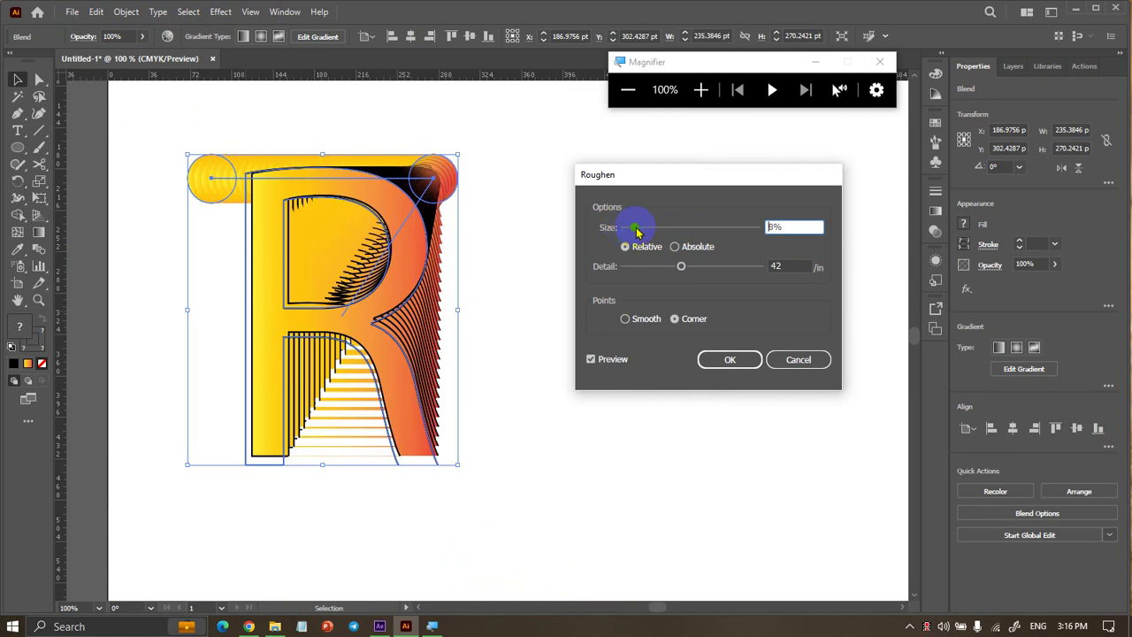
left_click_drag(683, 268, 771, 267)
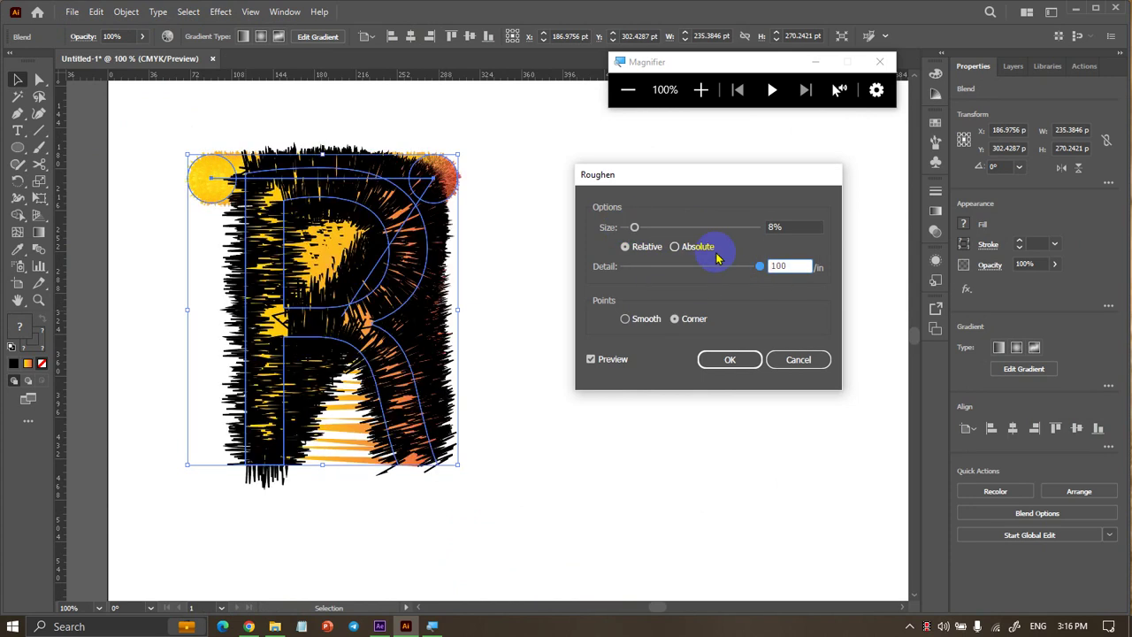
left_click_drag(634, 227, 627, 228)
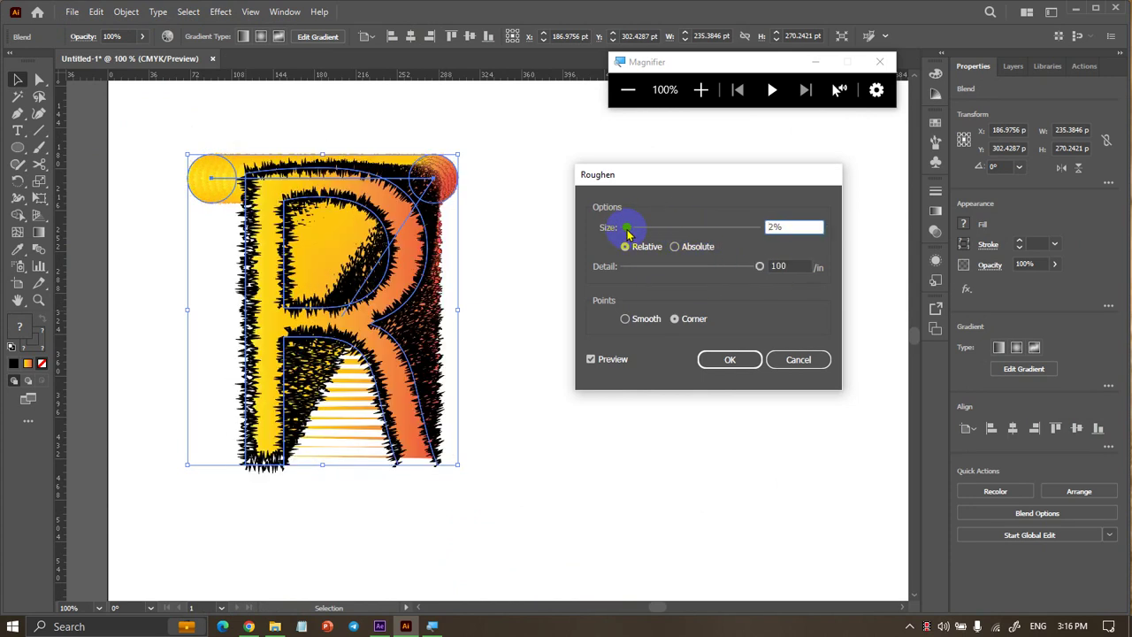
left_click(722, 361)
left_click(702, 389)
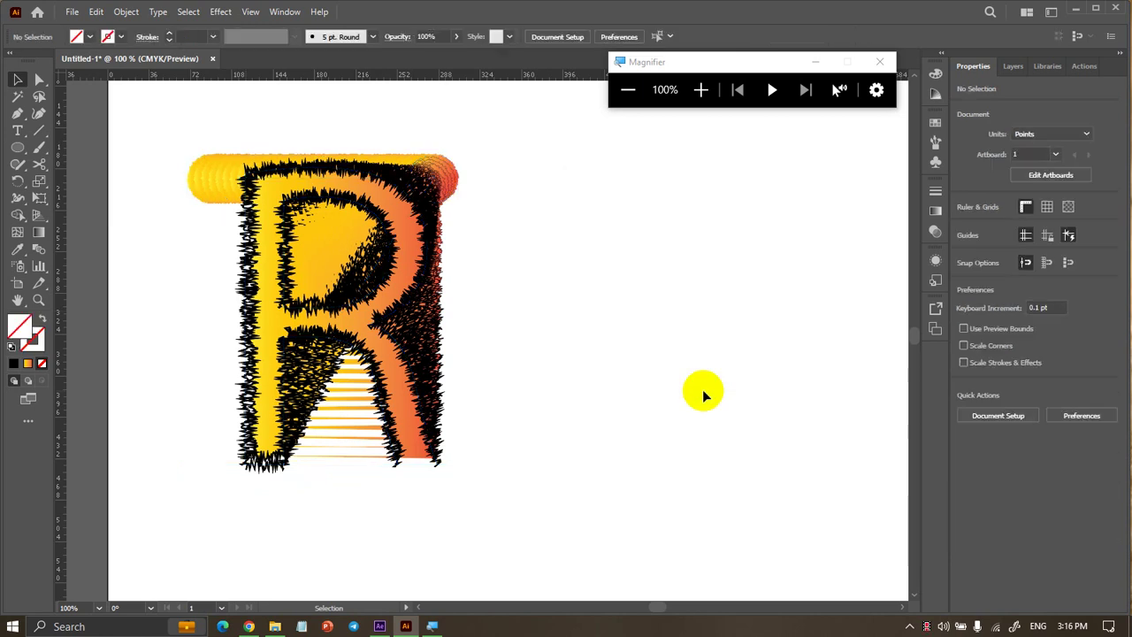
Move the roughened R to the artboard's right side
scroll(702, 387, "down", 1)
left_click_drag(448, 272, 735, 272)
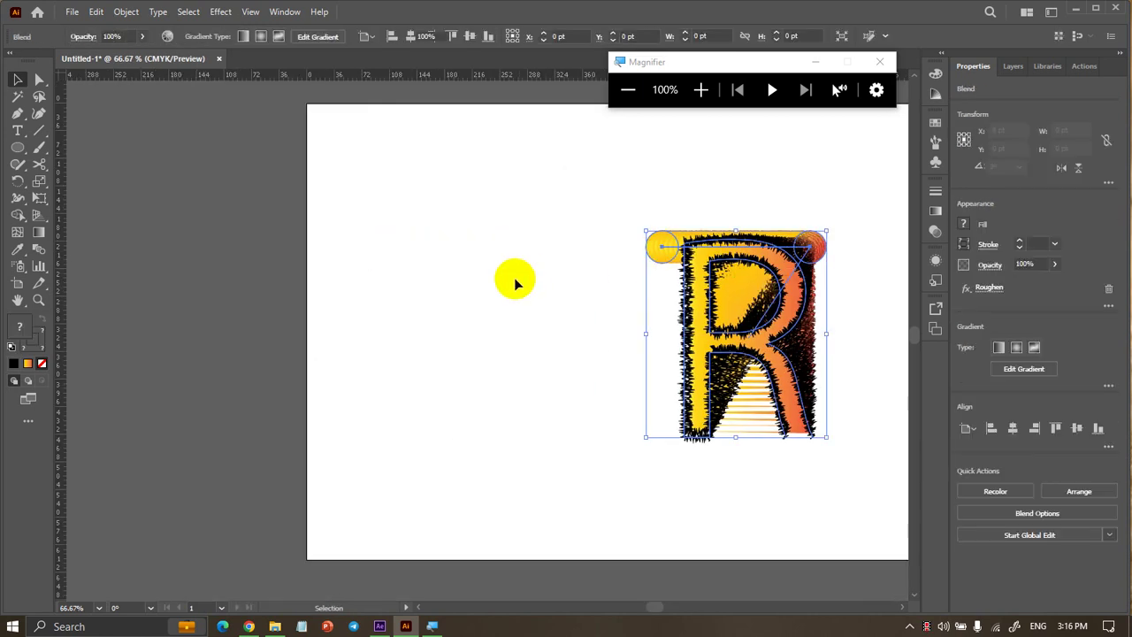
left_click(494, 318)
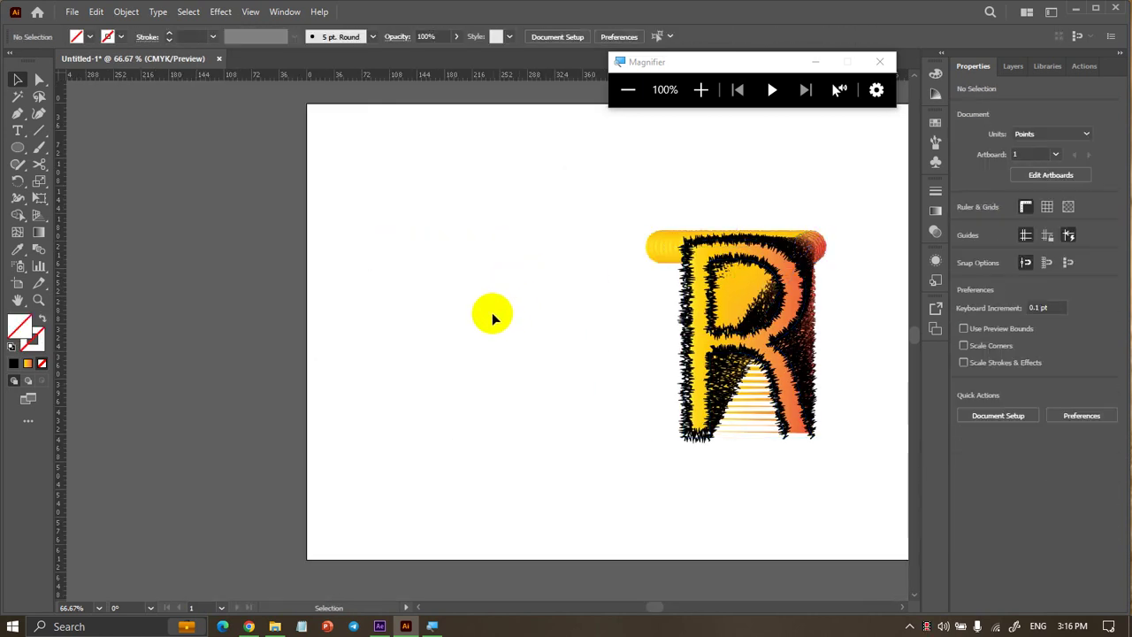
Move the R back toward centre, then undo back to before the blend and roughening
scroll(477, 240, "down", 1)
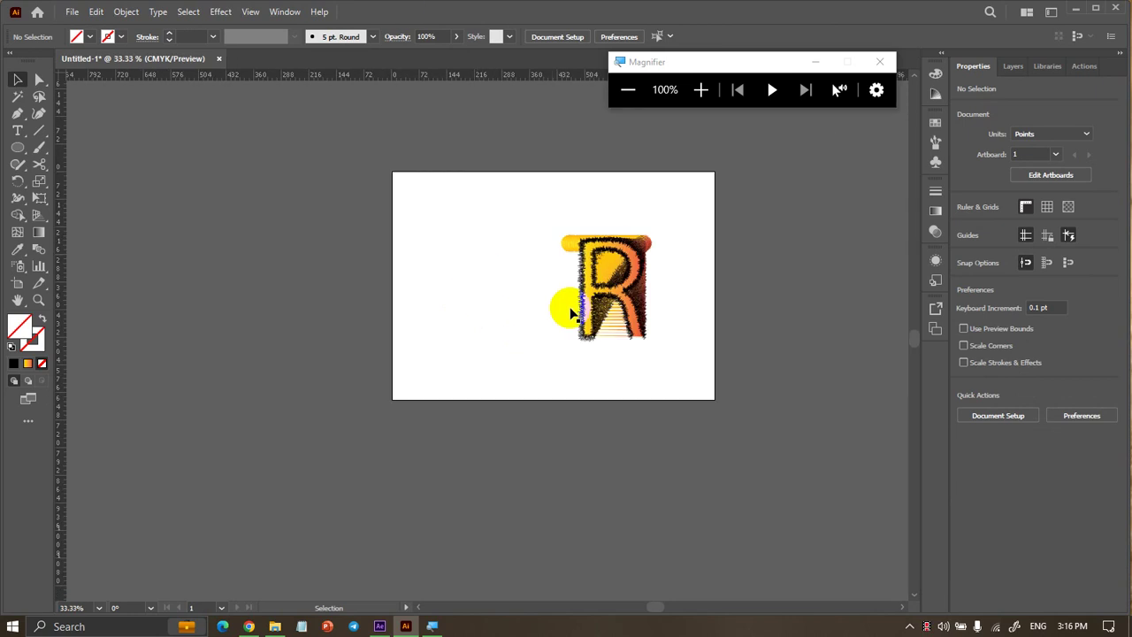
scroll(607, 314, "up", 1)
scroll(607, 314, "up", 1)
left_click_drag(619, 303, 516, 310)
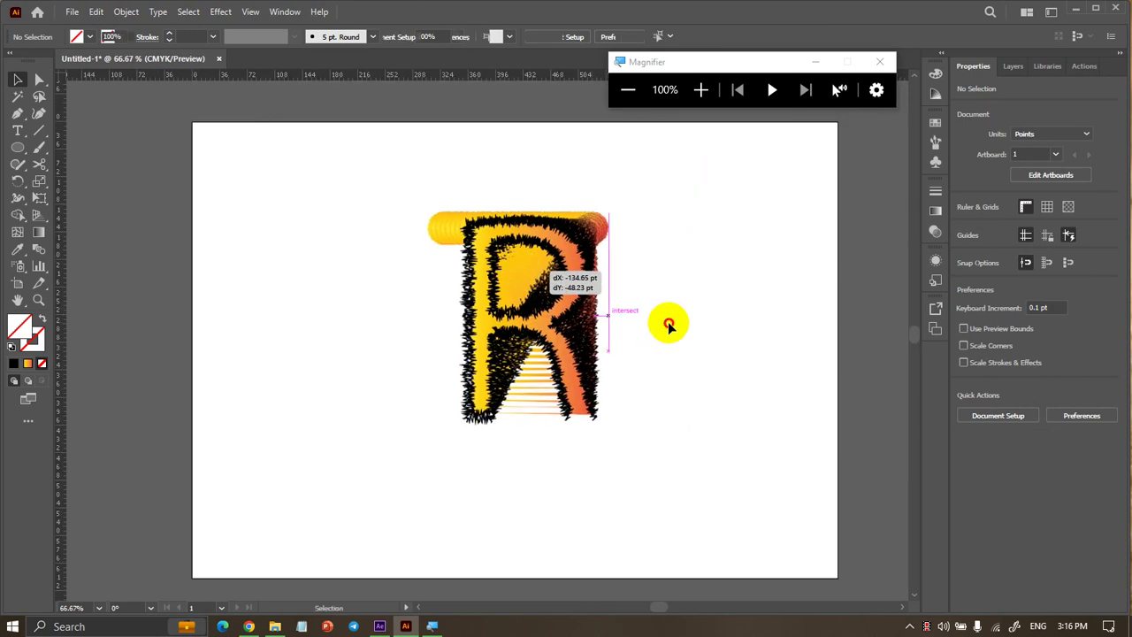
left_click(489, 399)
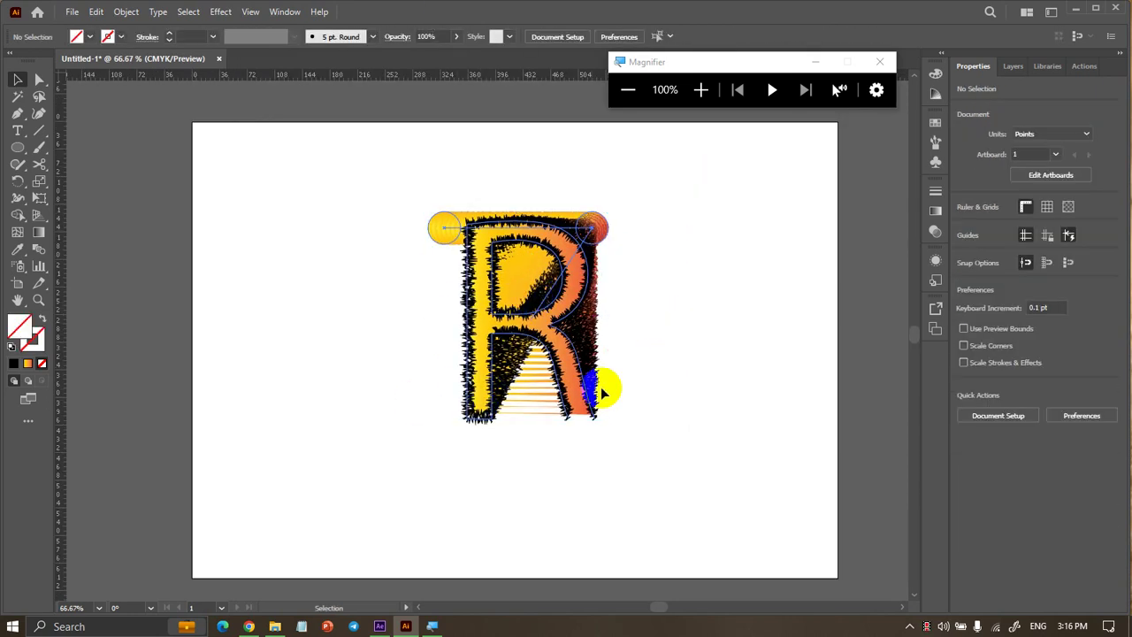
key("ctrl+z")
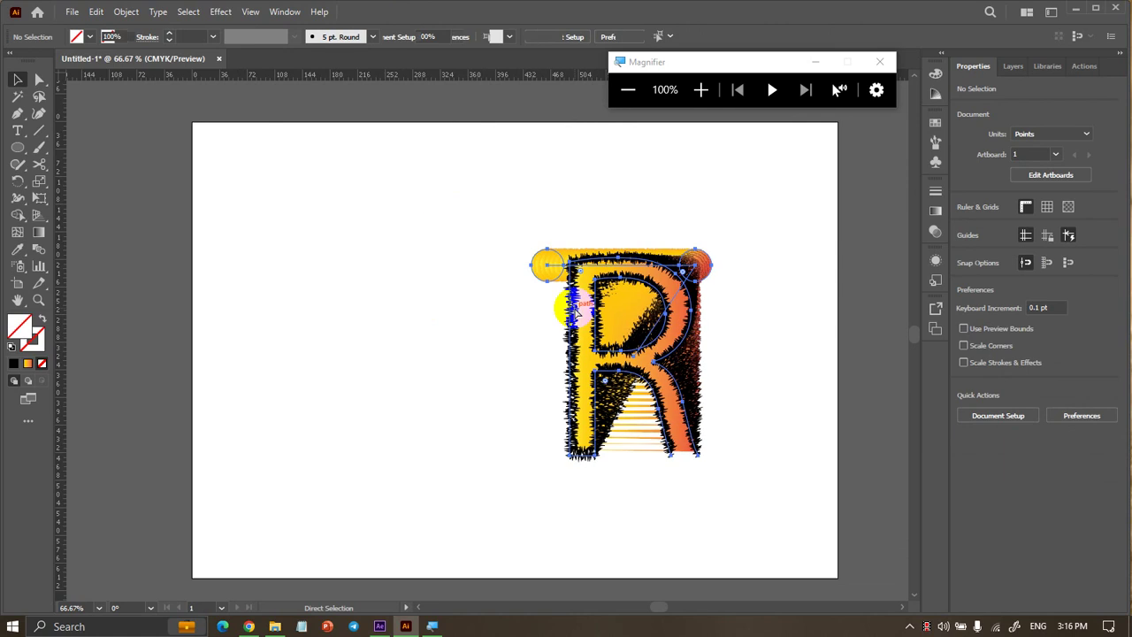
key("ctrl+z")
key("ctrl+z")
key("ctrl+z")
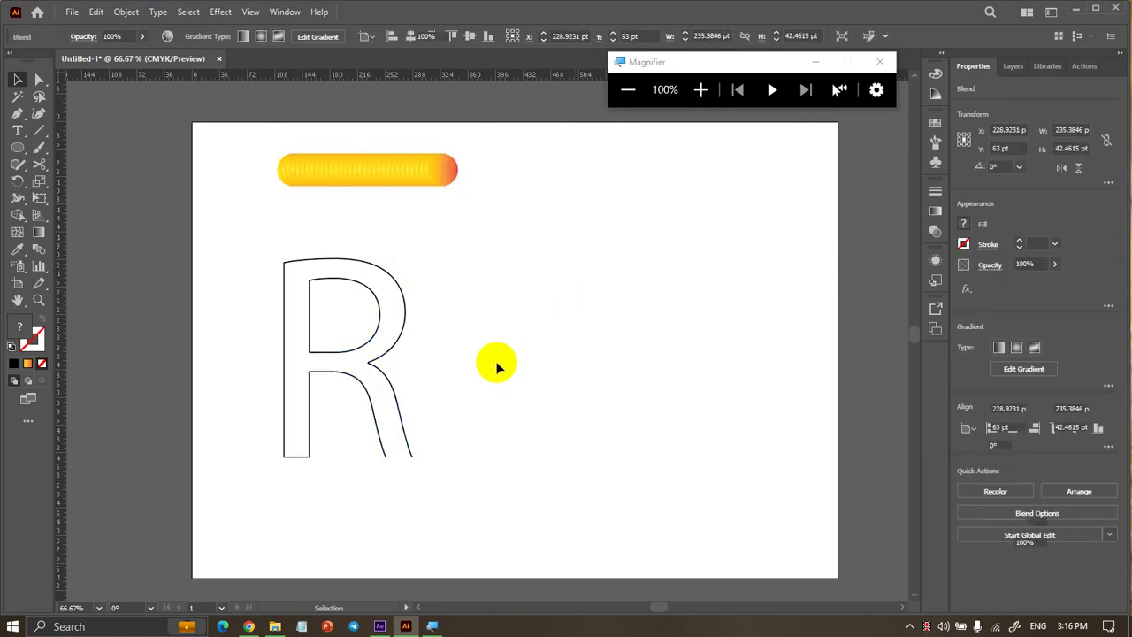
Marquee-select the R outline and delete it, leaving only the gradient bar
left_click(499, 367)
left_click(321, 358)
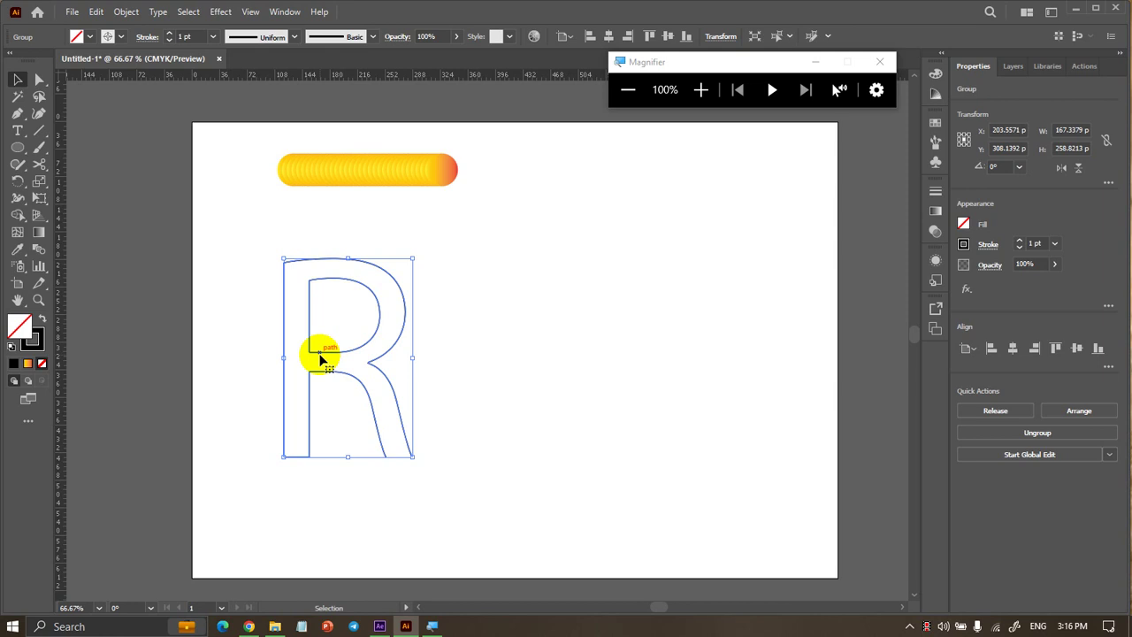
left_click(319, 375)
left_click(493, 361)
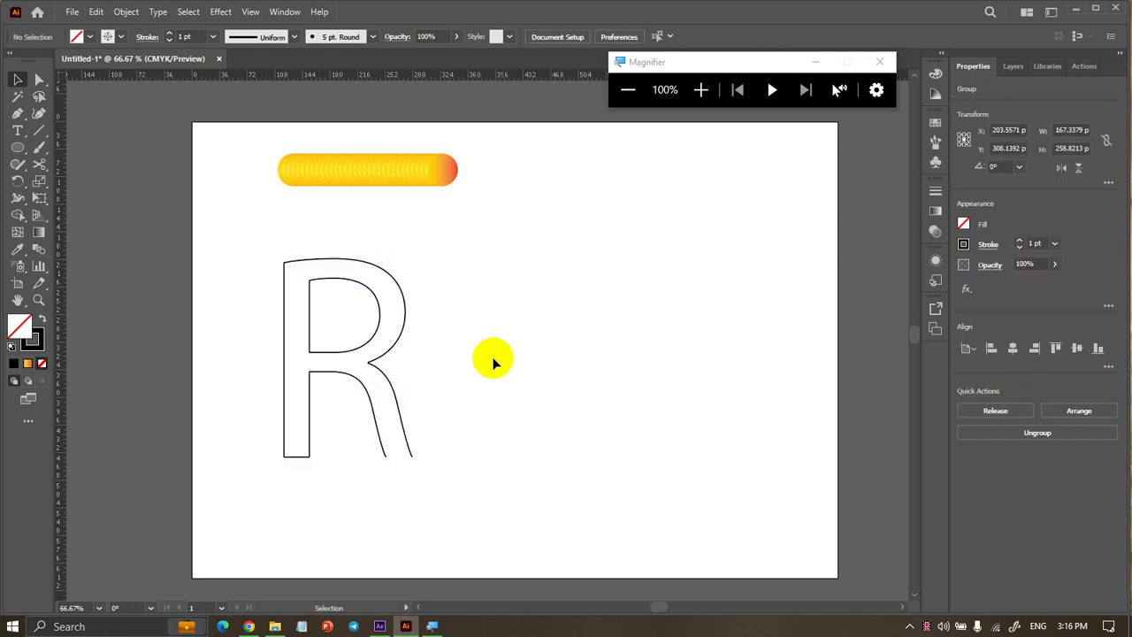
left_click_drag(265, 239, 483, 541)
key("Delete")
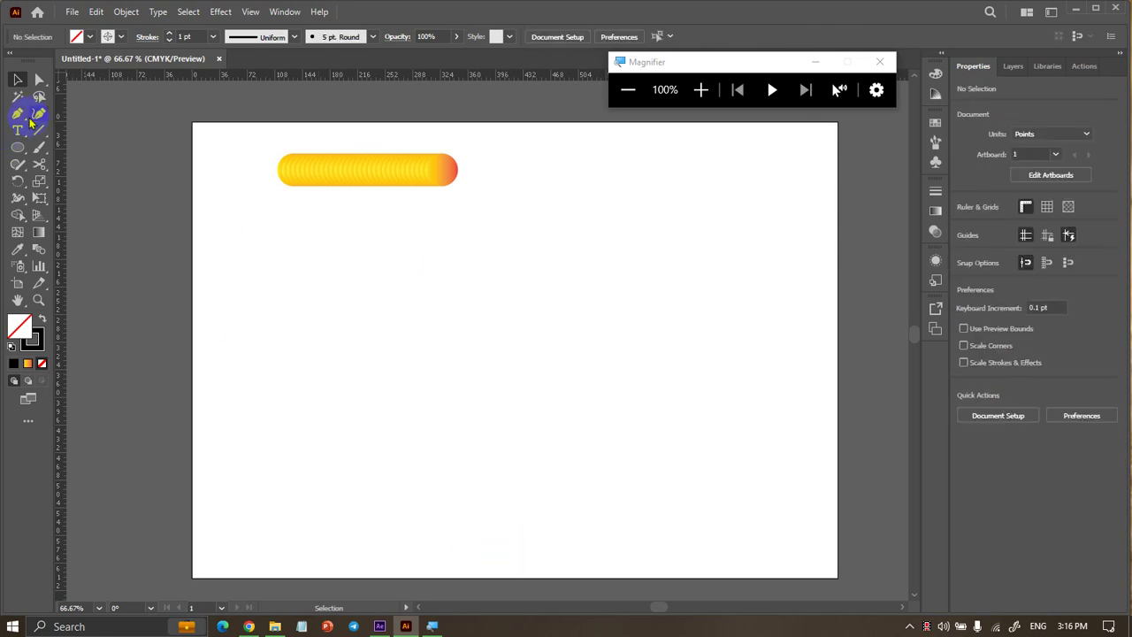
Draw an R-shaped curve with the Pen tool, discarding a false start
left_click(268, 240)
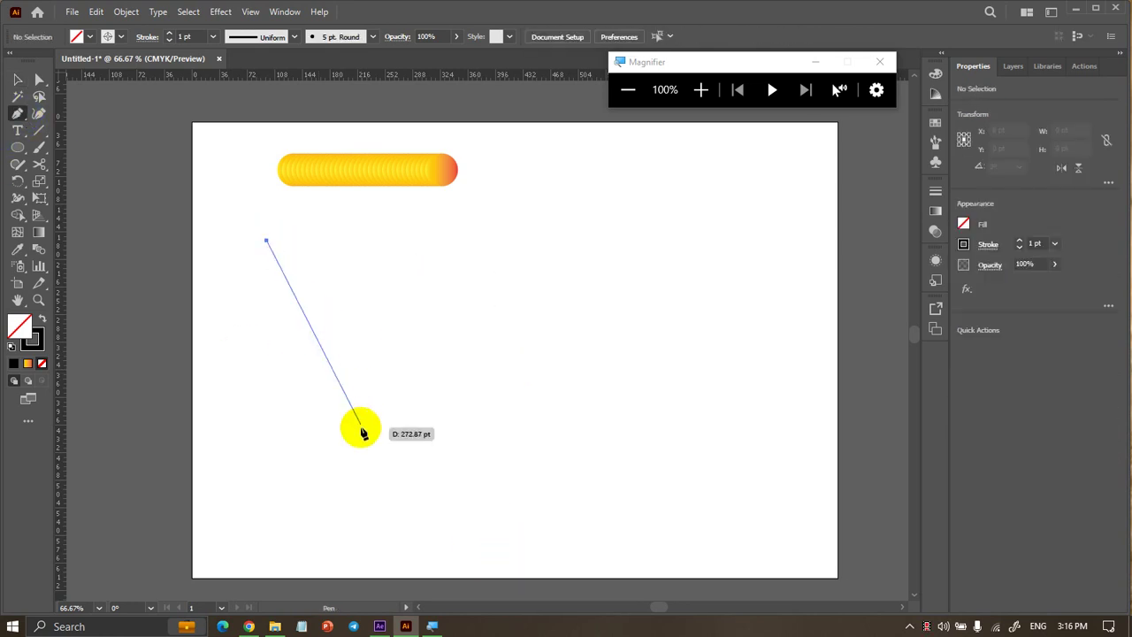
left_click_drag(360, 427, 409, 440)
key("ctrl+z")
key("ctrl+z")
left_click(277, 478)
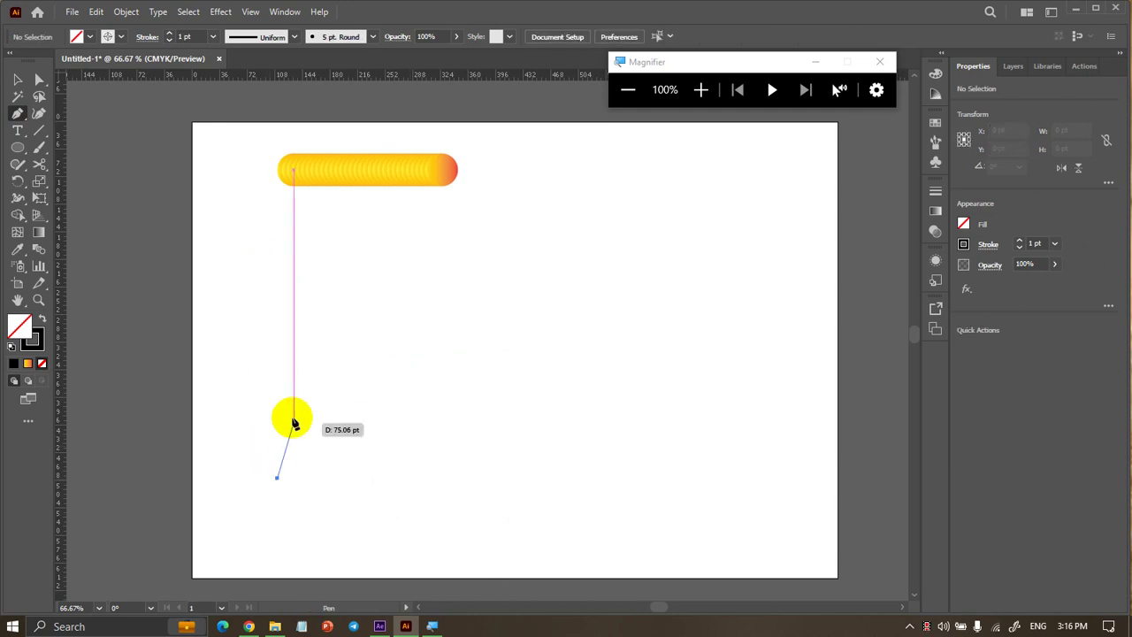
mouse_move(283, 298)
left_mouse_down()
mouse_move(343, 309)
mouse_move(345, 324)
left_mouse_up()
mouse_move(303, 375)
left_mouse_down()
mouse_move(346, 408)
mouse_move(280, 403)
left_mouse_up()
left_click_drag(368, 447, 368, 486)
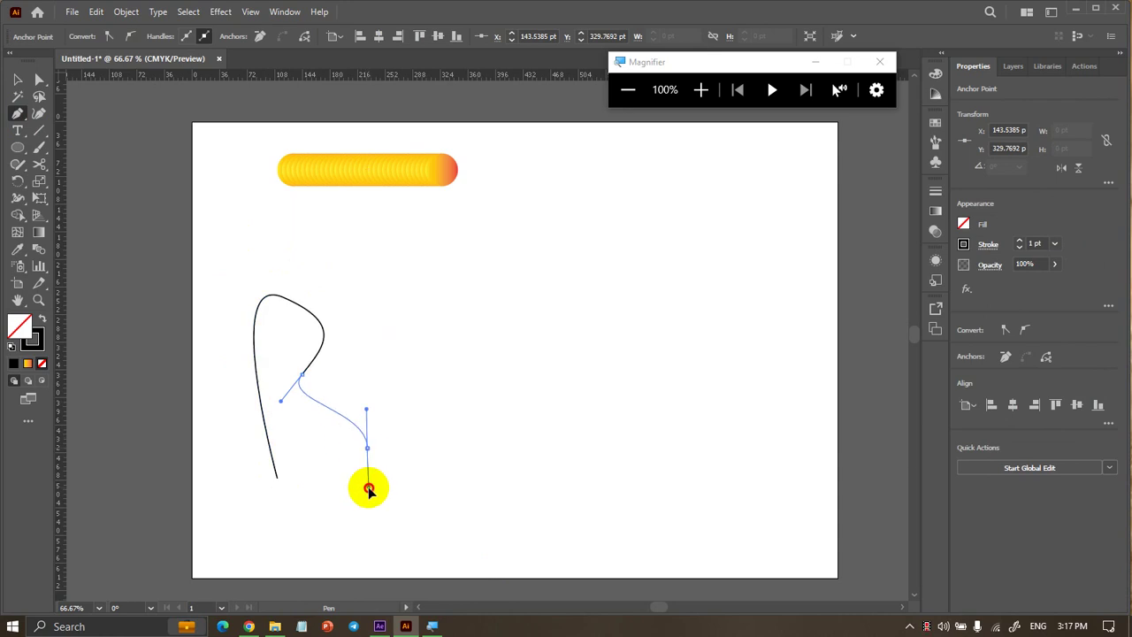
left_click(18, 80)
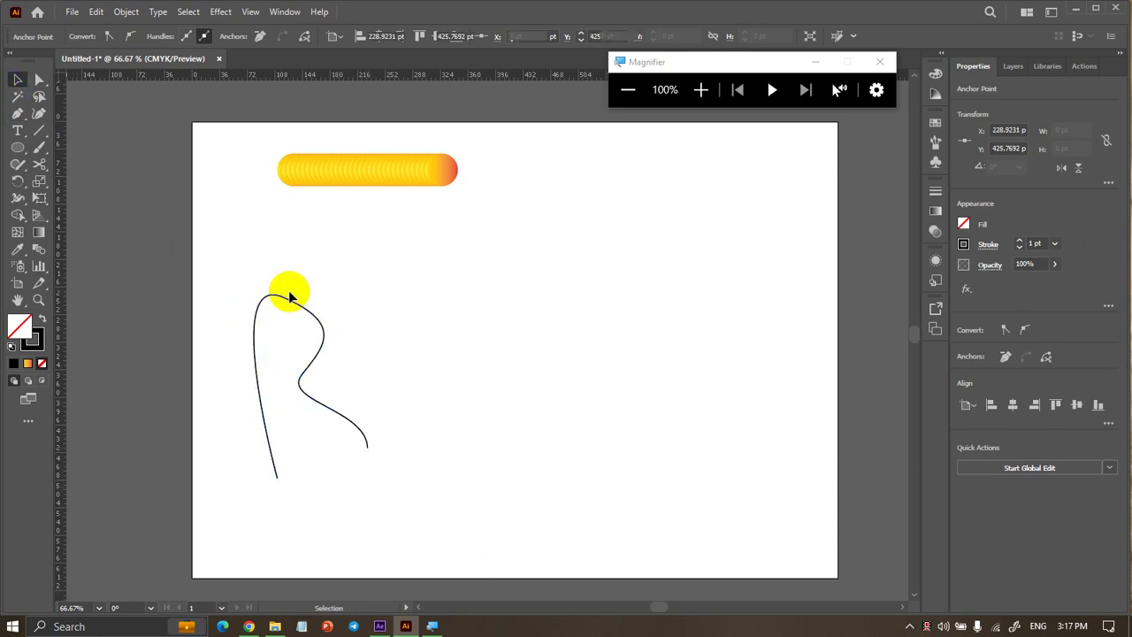
Move the R curve up right, set the gradient bar just above it, select both
mouse_move(310, 297)
left_mouse_down()
mouse_move(354, 279)
mouse_move(388, 231)
left_mouse_up()
left_click(283, 217)
left_click_drag(345, 169, 359, 198)
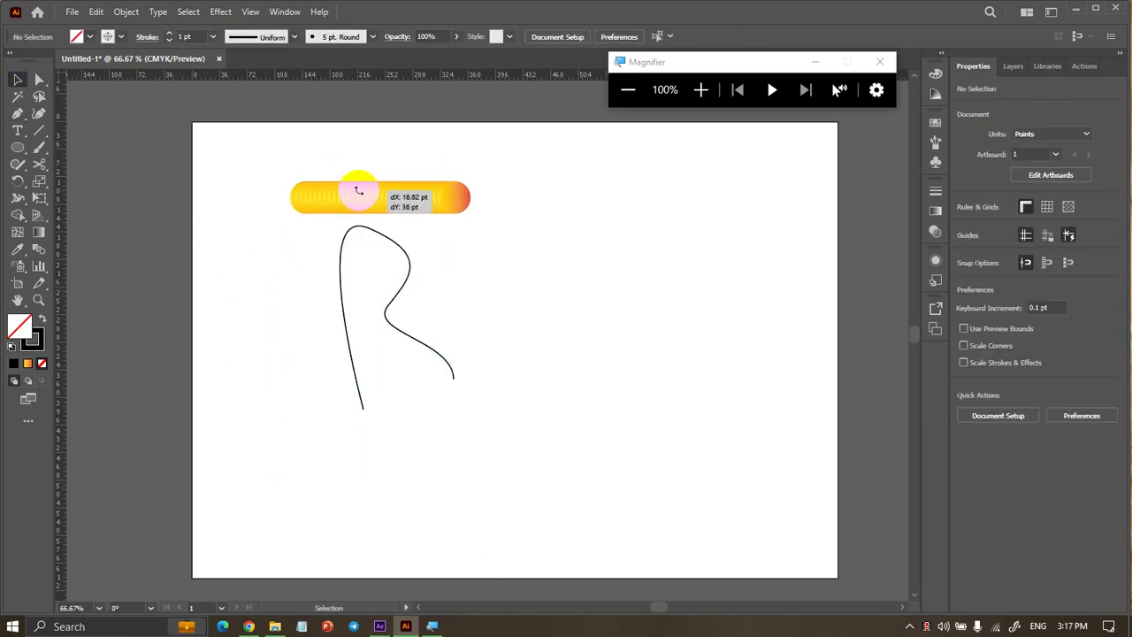
left_click_drag(236, 159, 569, 377)
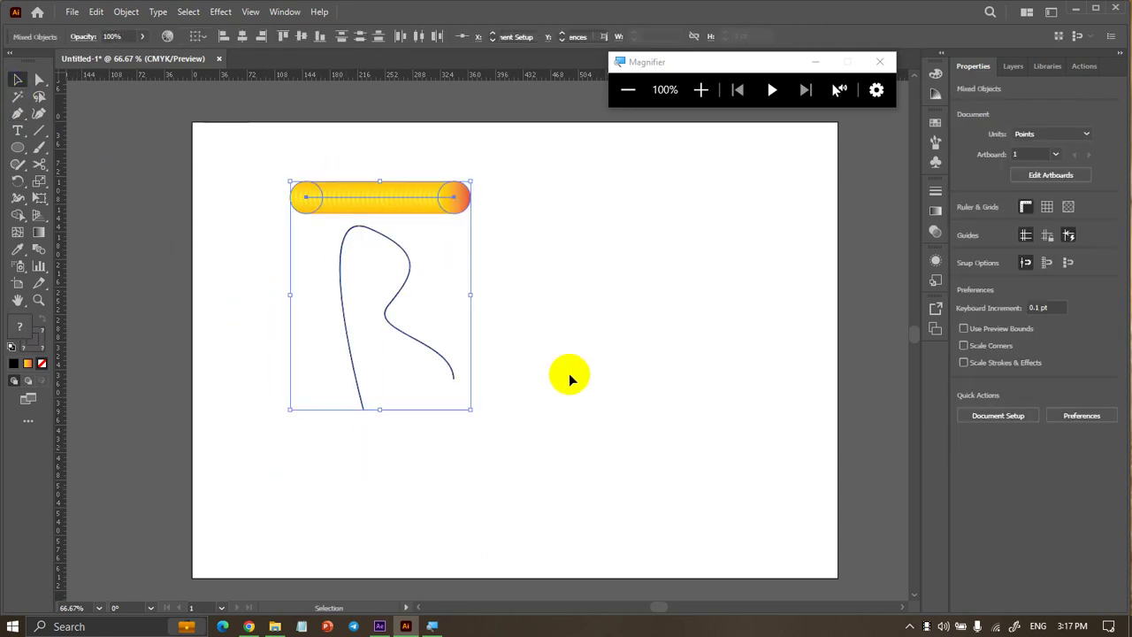
Run the gradient bar's blend along the R curve
left_click(139, 15)
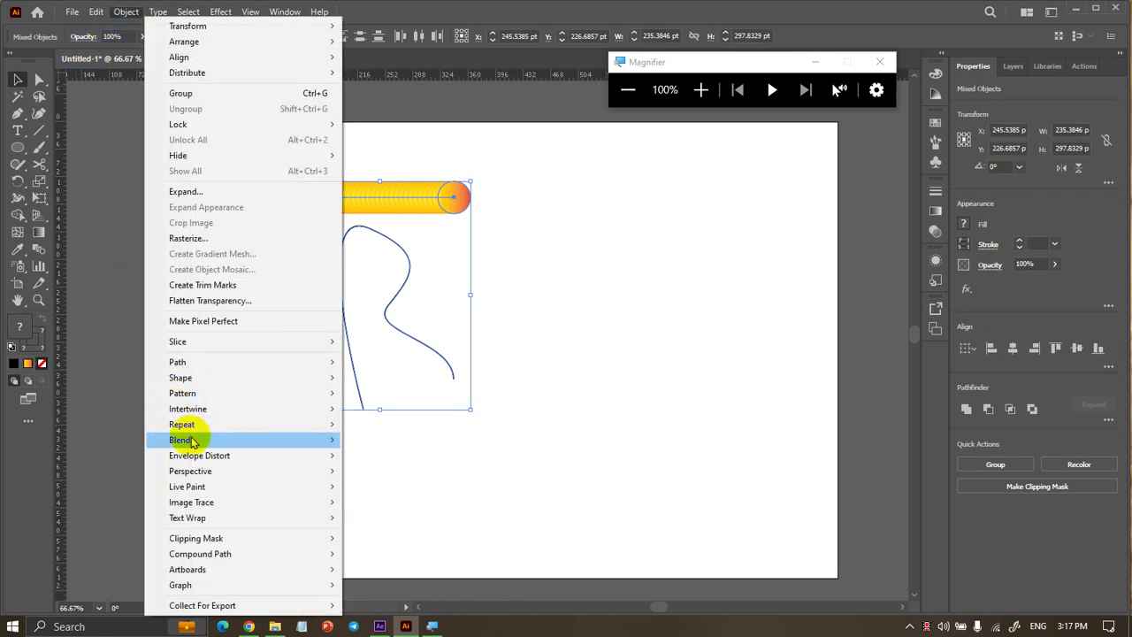
left_click(404, 518)
left_click(447, 504)
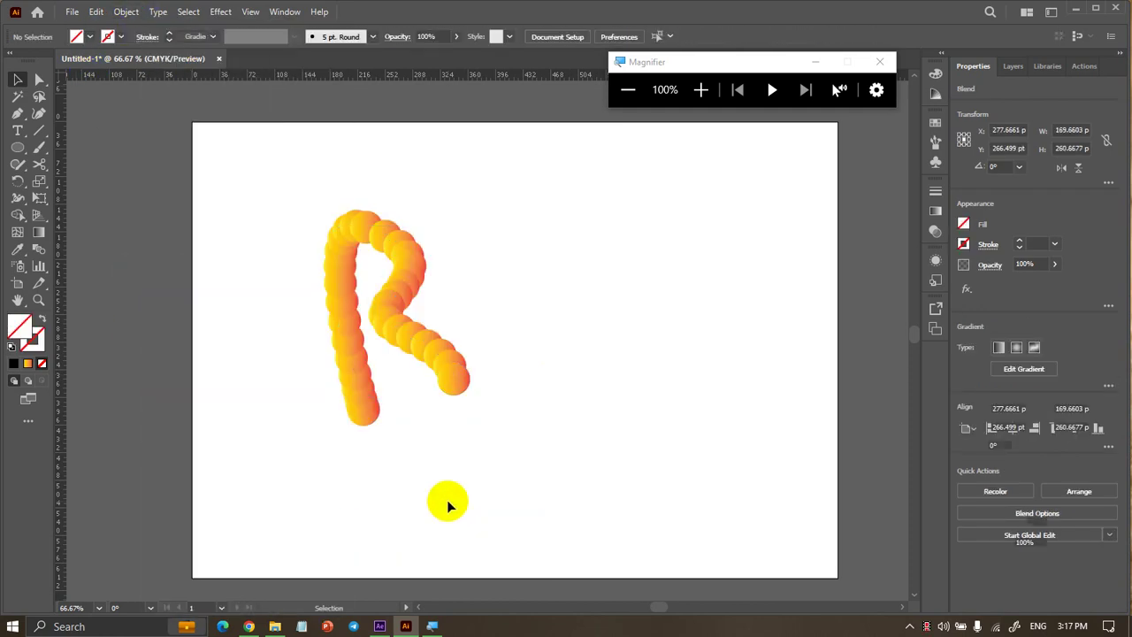
Nudge the R blend slightly lower and left on the artboard
left_click_drag(451, 378, 418, 352)
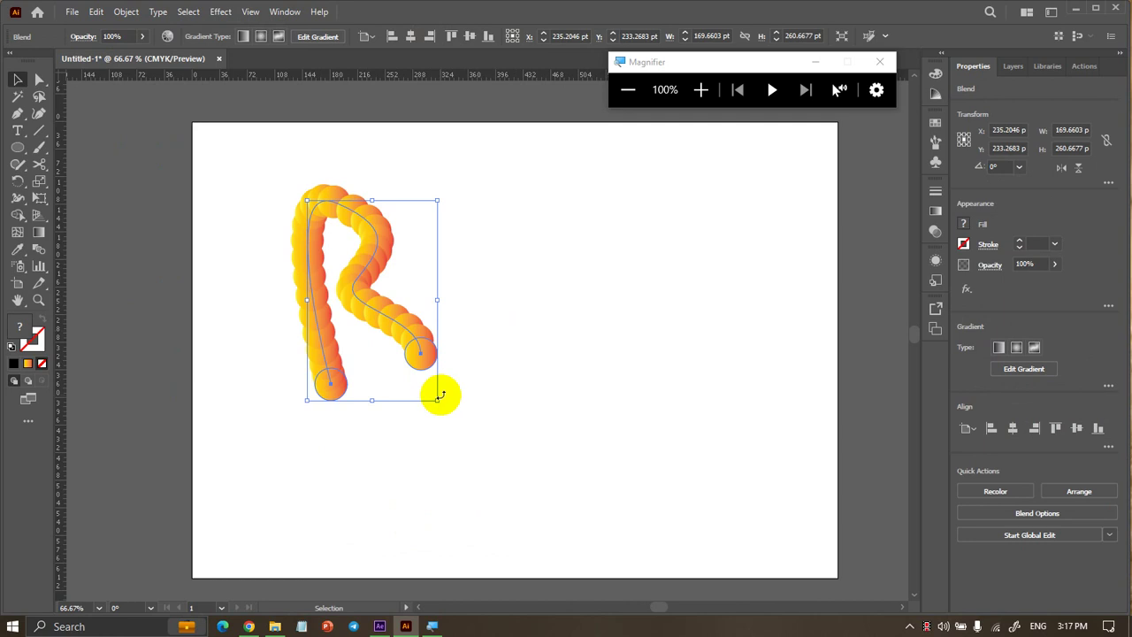
left_click(520, 360)
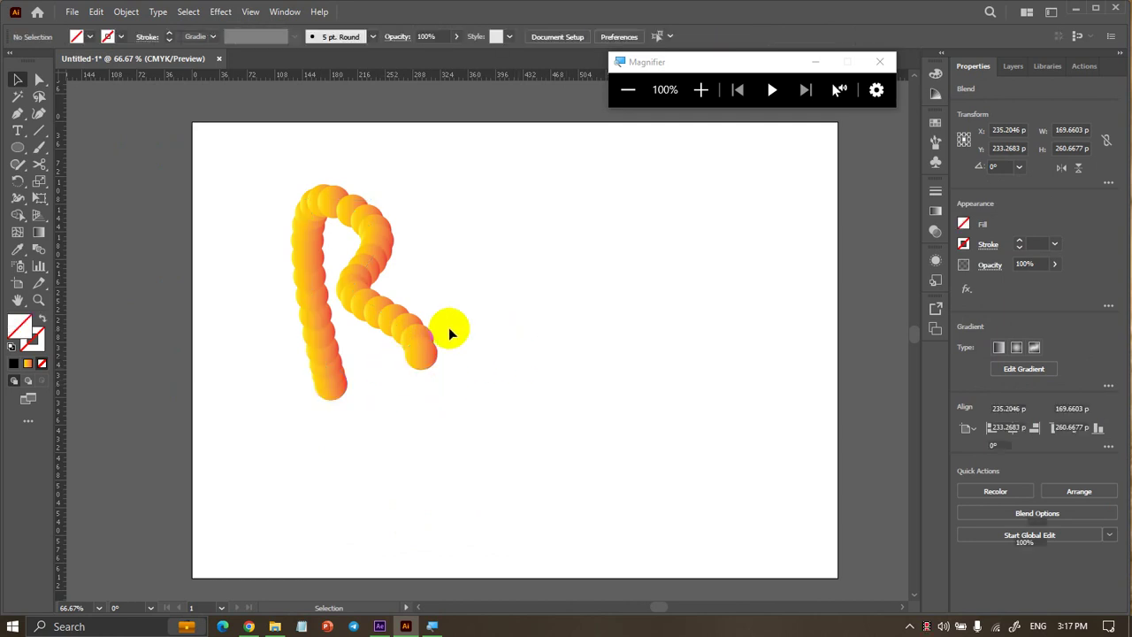
left_click_drag(390, 270, 374, 301)
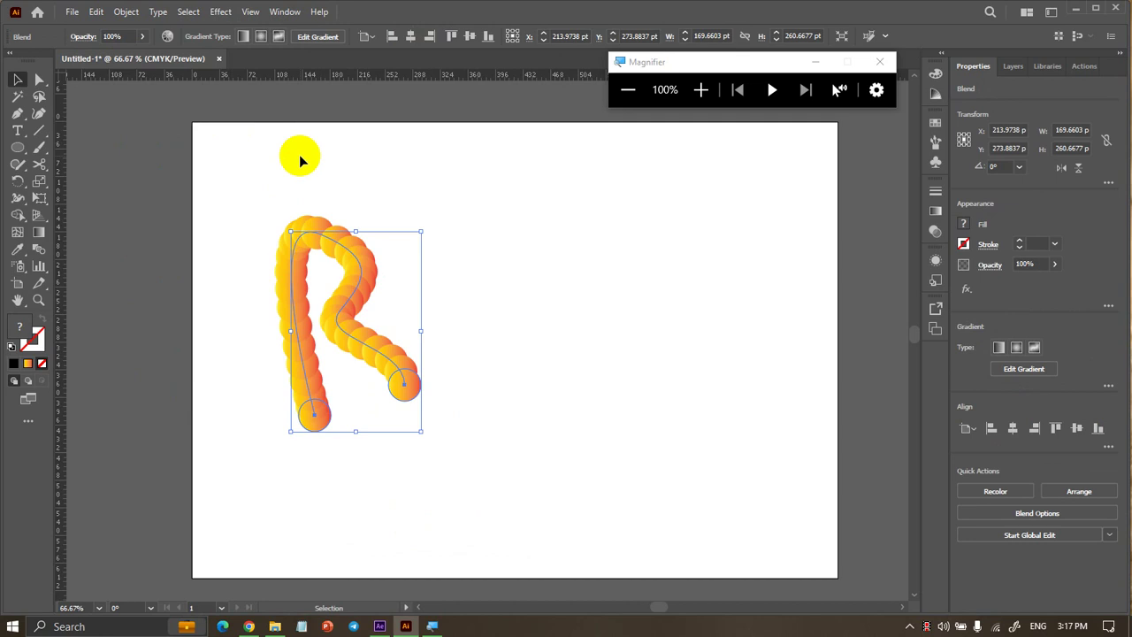
left_click(519, 257)
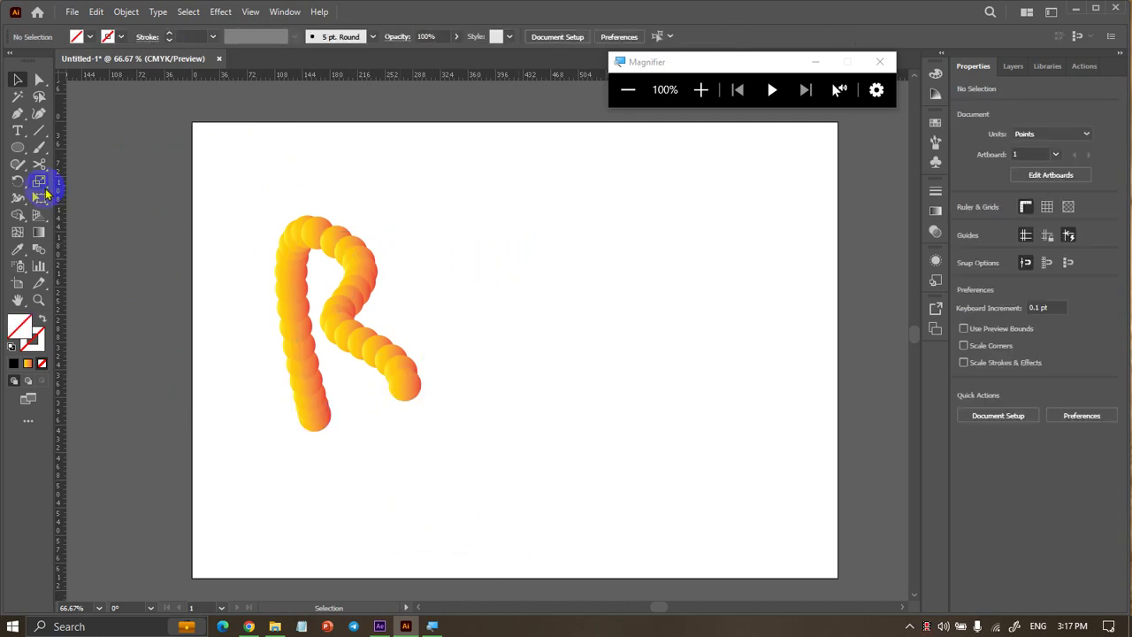
Draw a trial vertical line, undo it, then move the R blend up and left
left_click(18, 113)
left_click(485, 225)
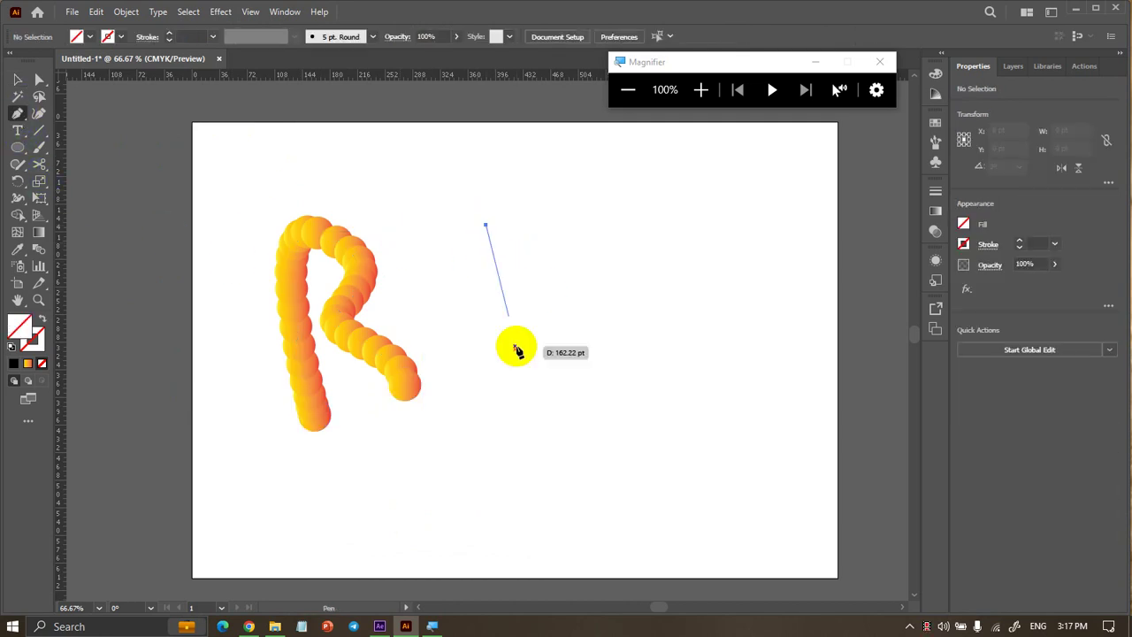
left_click(485, 447)
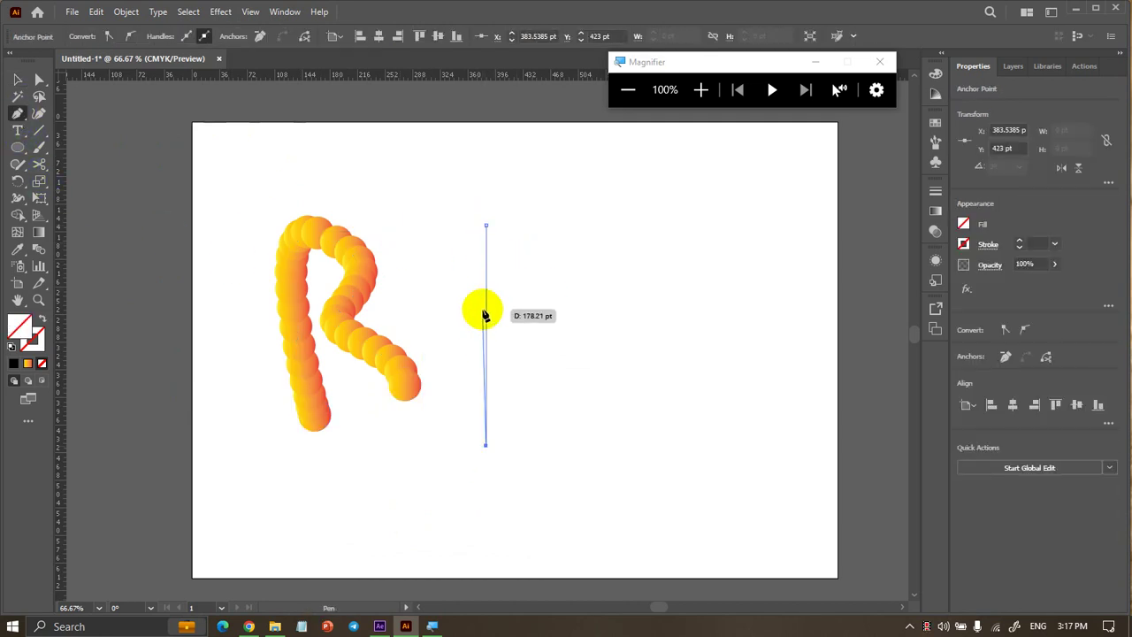
key("ctrl+z")
key("ctrl+z")
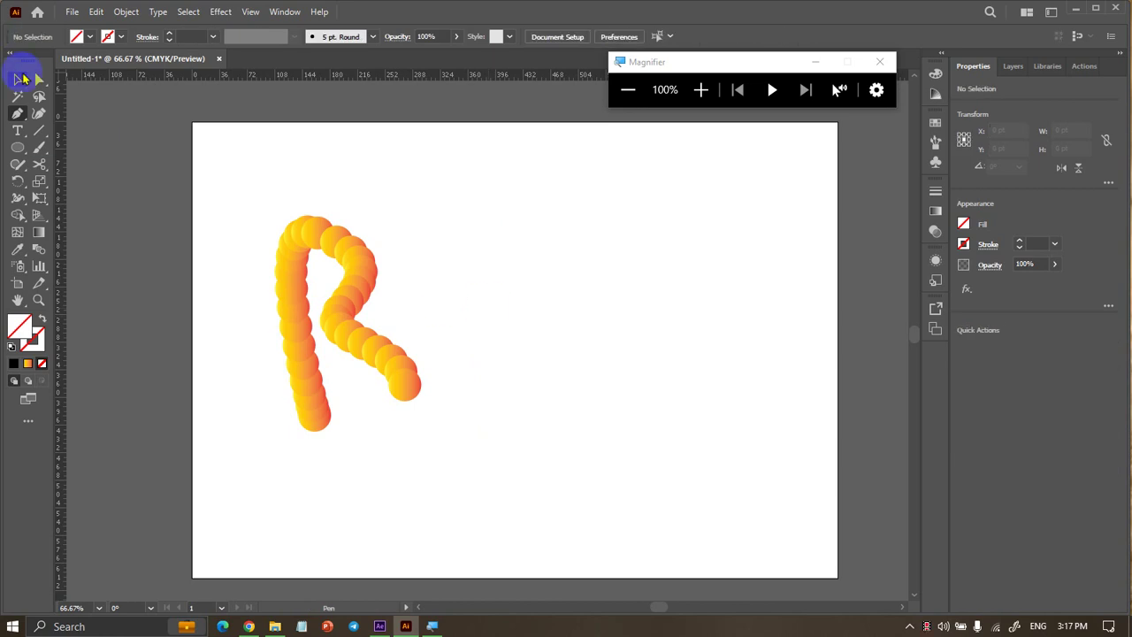
left_click(19, 79)
left_click_drag(298, 253, 290, 240)
Try the Free Distort effect on the R and cancel it
left_click(127, 11)
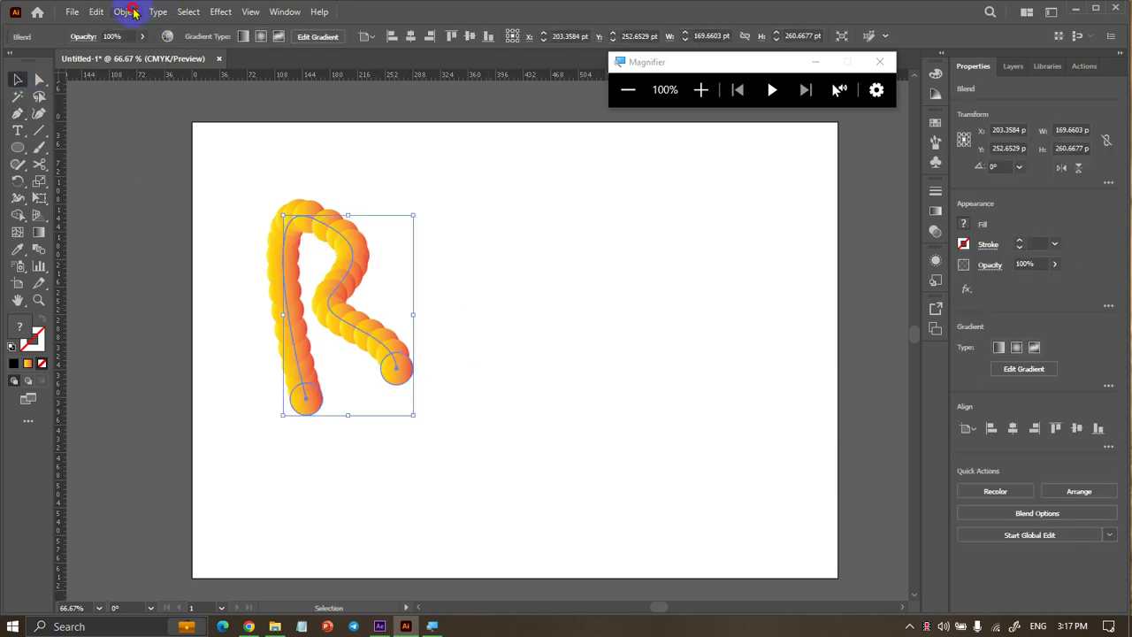
mouse_move(220, 11)
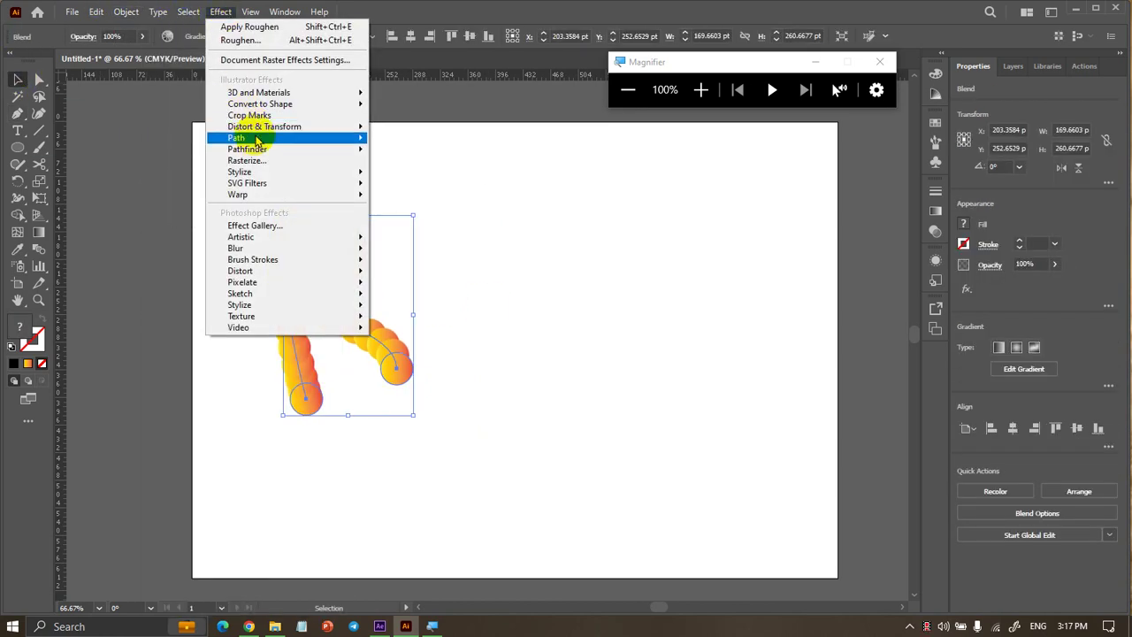
left_click(347, 130)
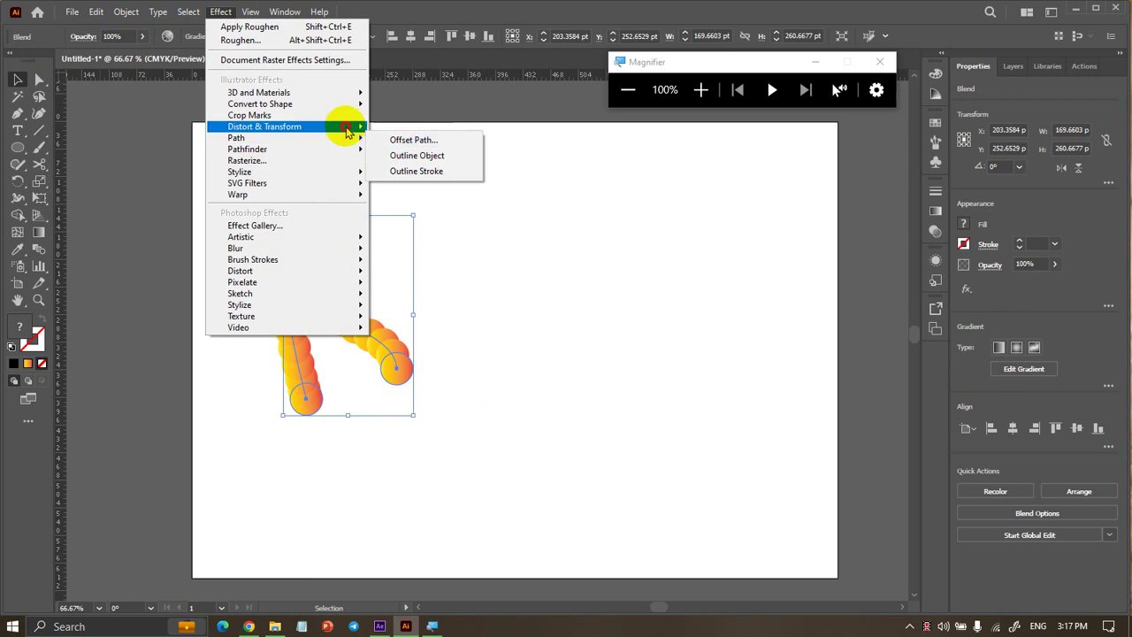
left_click(400, 132)
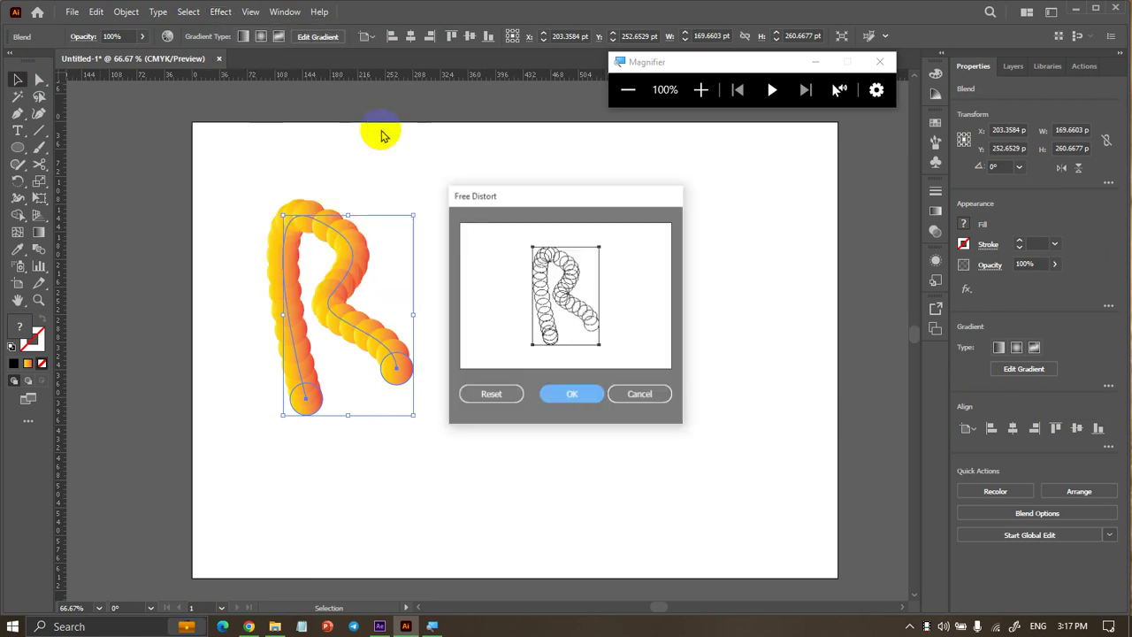
left_click(633, 397)
Apply Roughen at about 41% size and 100 detail, then move the R right
left_click(221, 12)
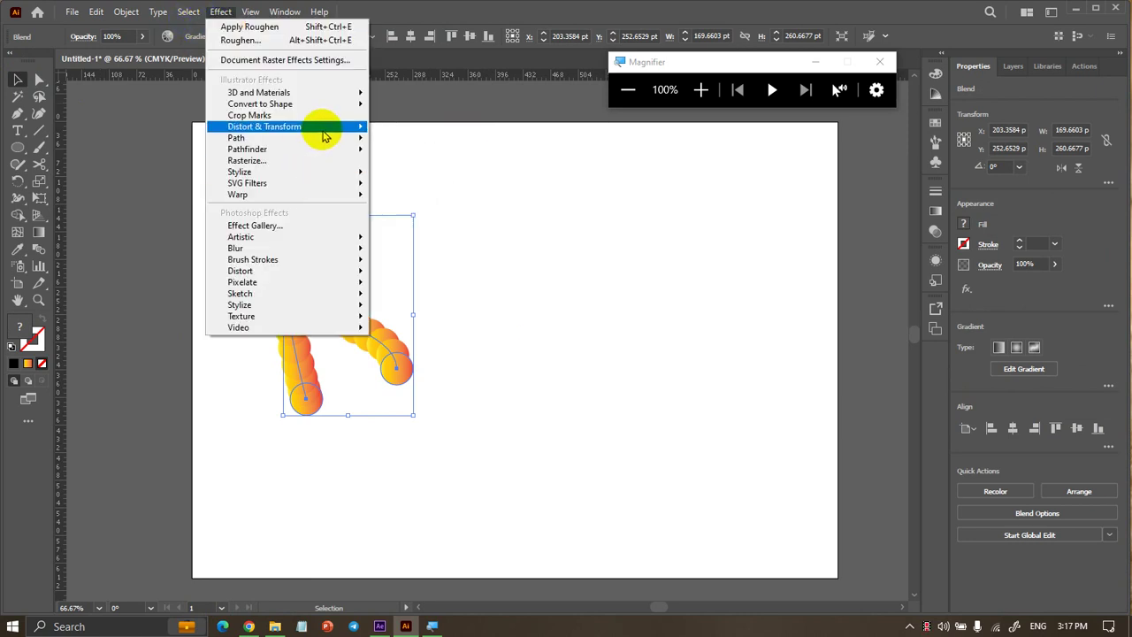
mouse_move(264, 127)
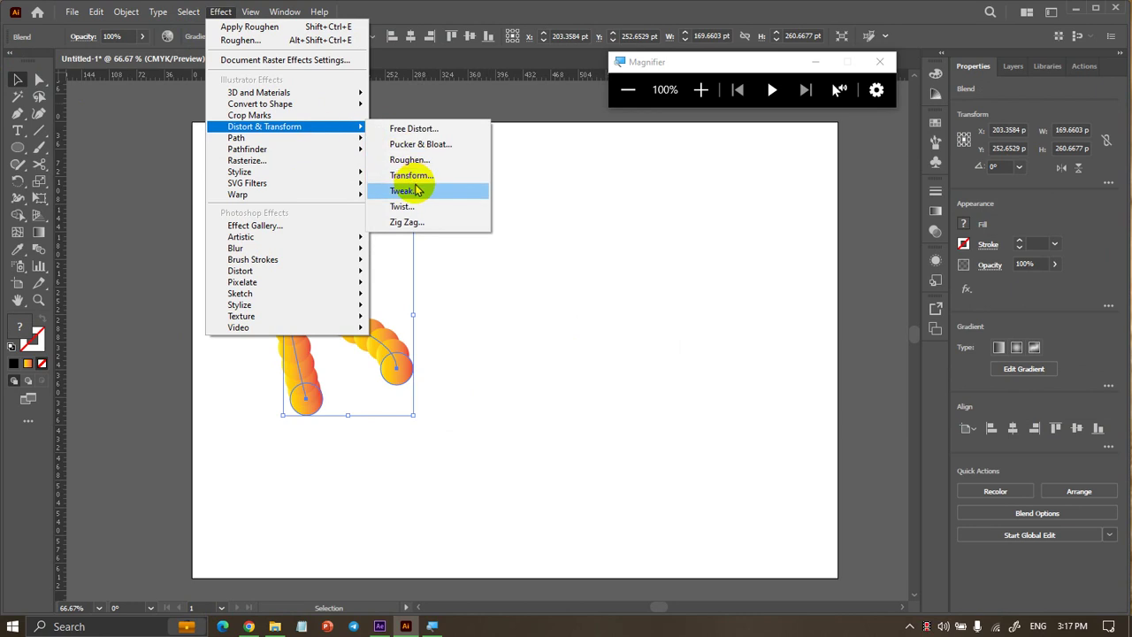
left_click(430, 161)
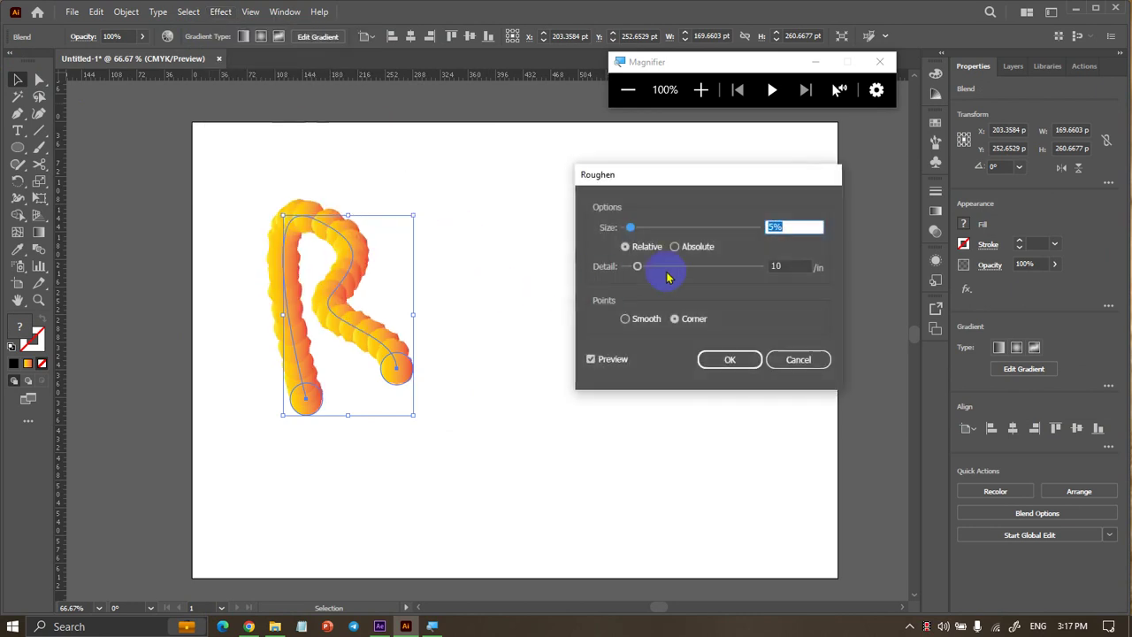
left_click(660, 229)
left_click_drag(637, 267, 785, 267)
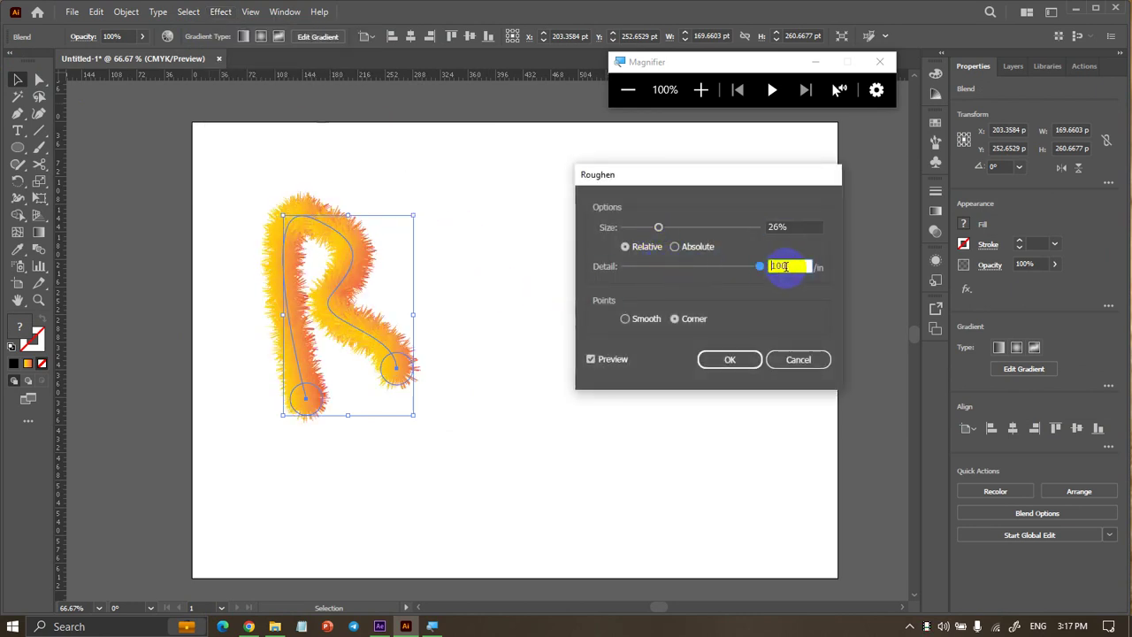
left_click(681, 229)
left_click_drag(703, 229, 681, 229)
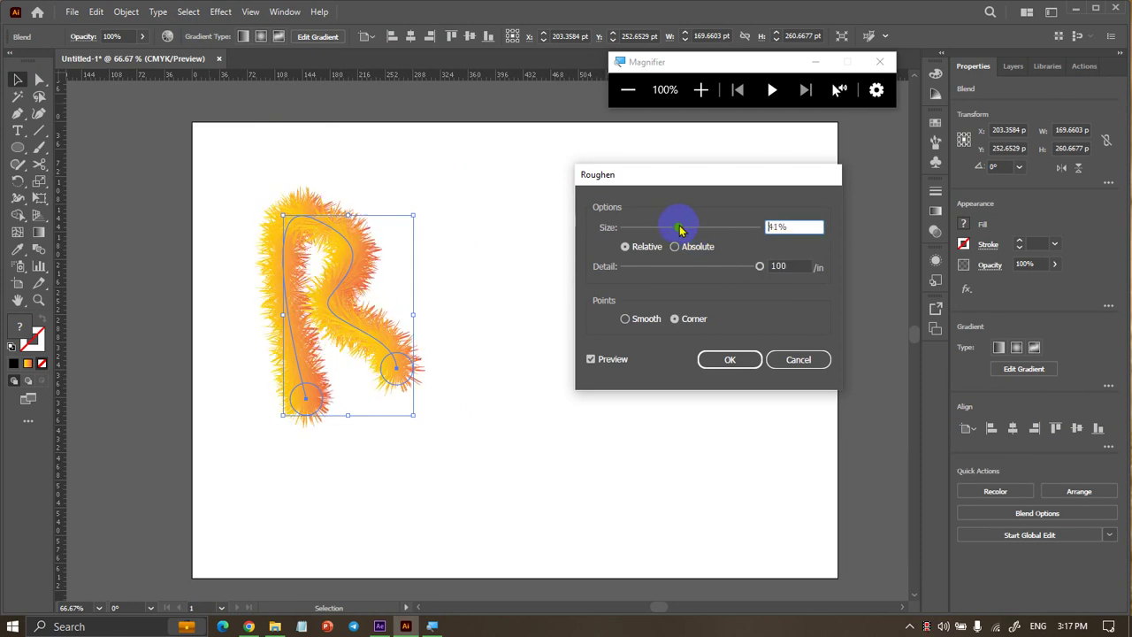
left_click(739, 360)
left_click(710, 408)
mouse_move(404, 362)
left_mouse_down()
mouse_move(735, 265)
mouse_move(603, 395)
left_mouse_up()
Scale up the fuzzy R blend, place it mid-artboard, and reselect it
left_click_drag(715, 336, 668, 337)
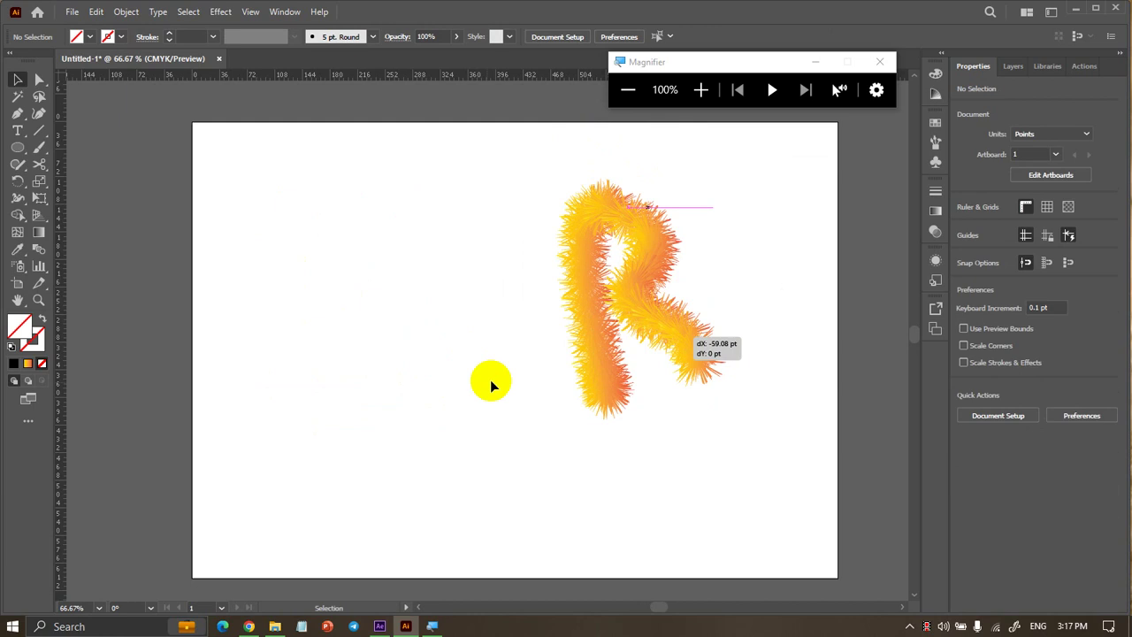
left_click(493, 381)
left_click_drag(586, 345, 422, 330)
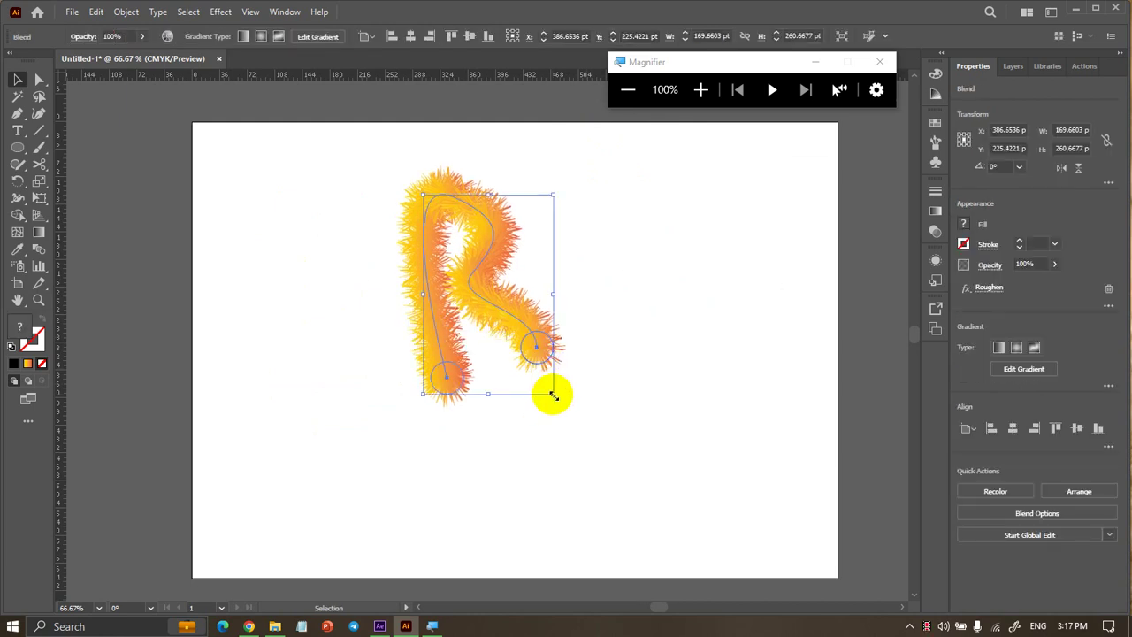
left_click_drag(551, 385, 650, 502)
left_click_drag(599, 399, 646, 531)
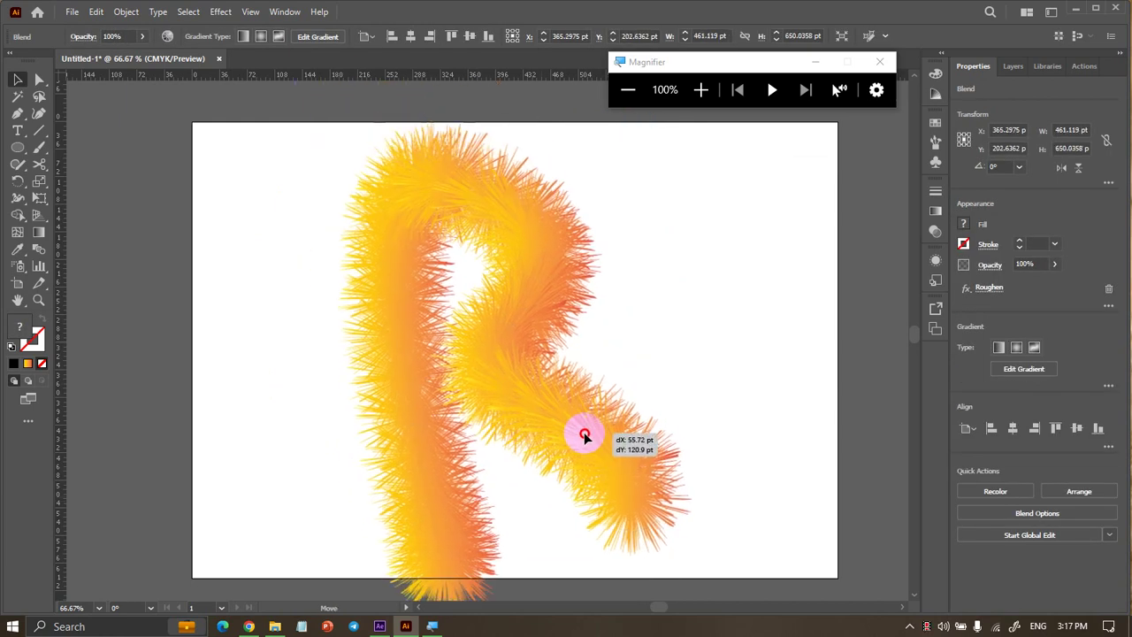
left_click_drag(669, 595, 646, 538)
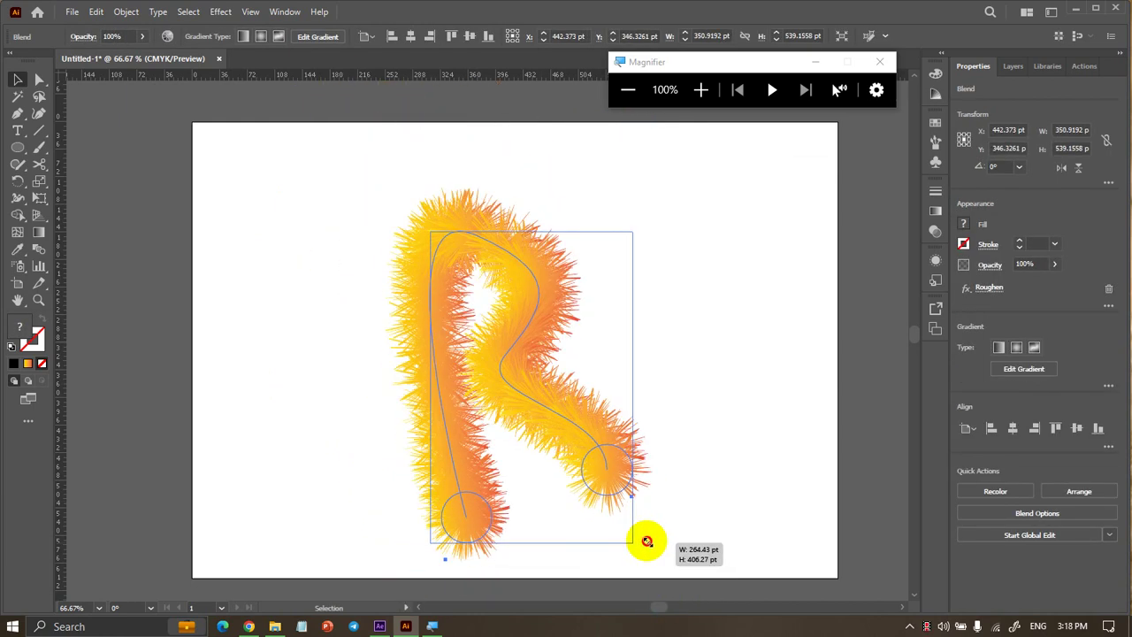
left_click(720, 502)
left_click_drag(620, 442, 630, 416)
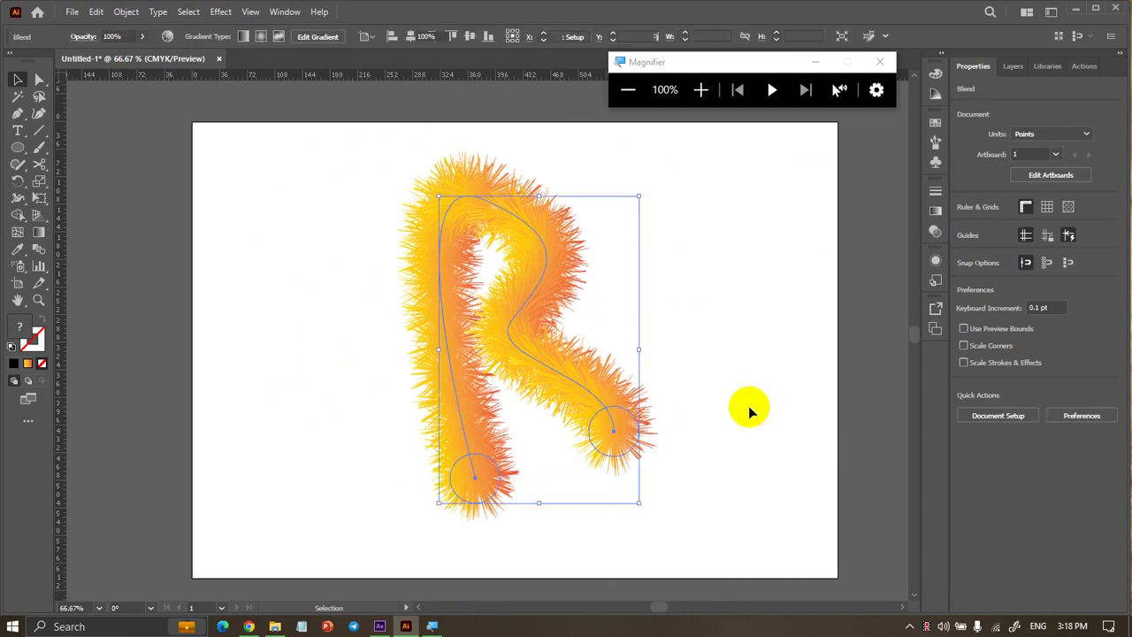
left_click(748, 406)
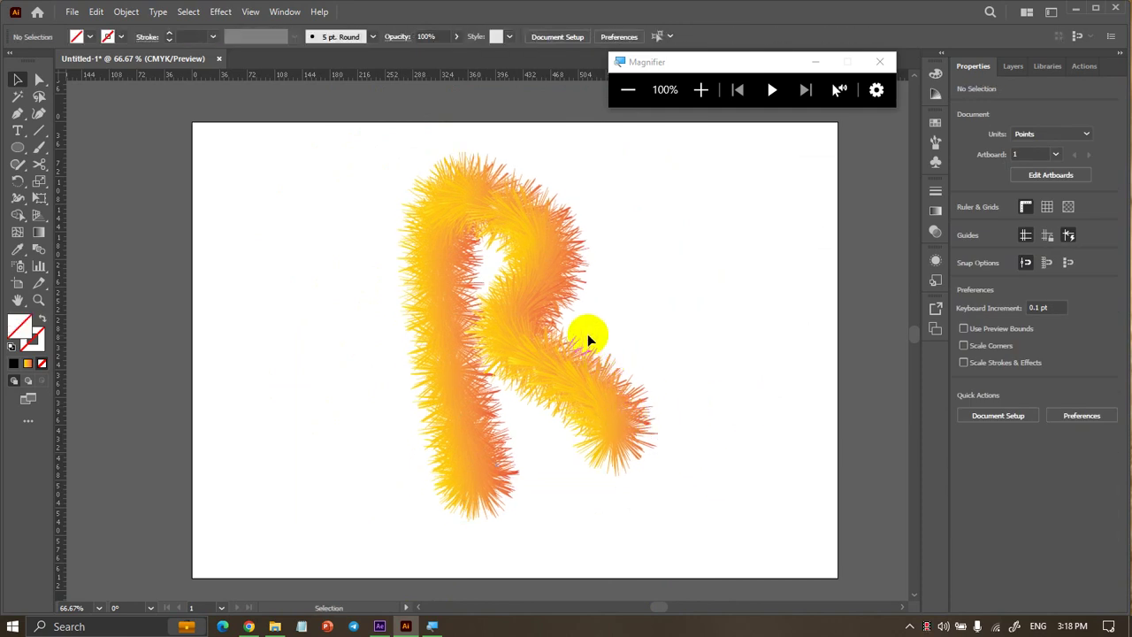
left_click(547, 221)
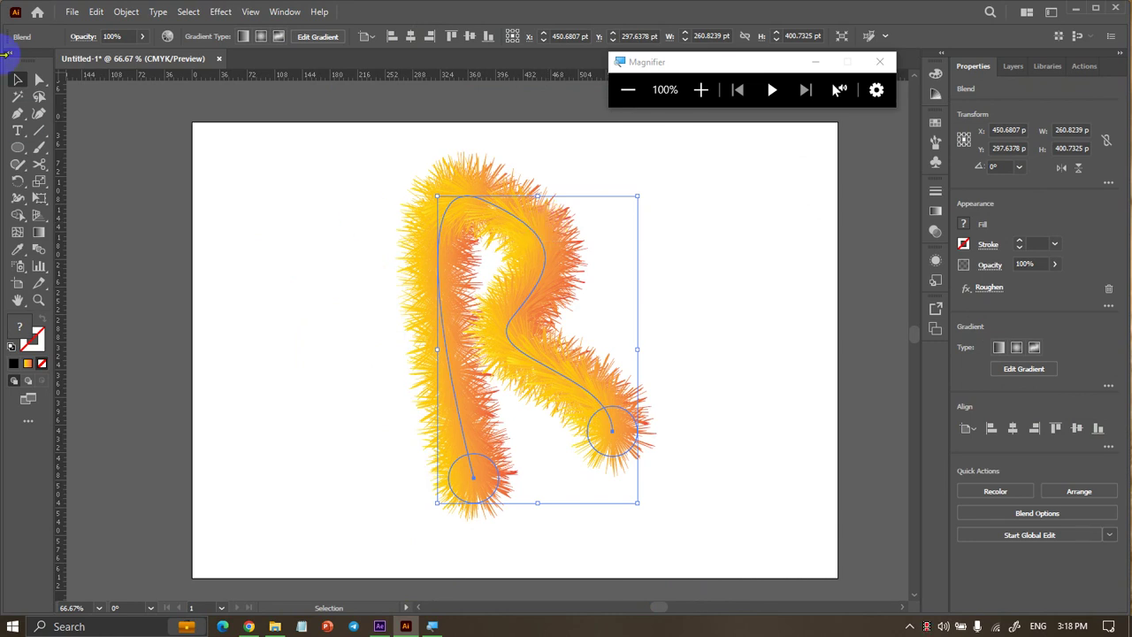
Type a numeral 3 left of the R and scale it large beside it
left_click(18, 131)
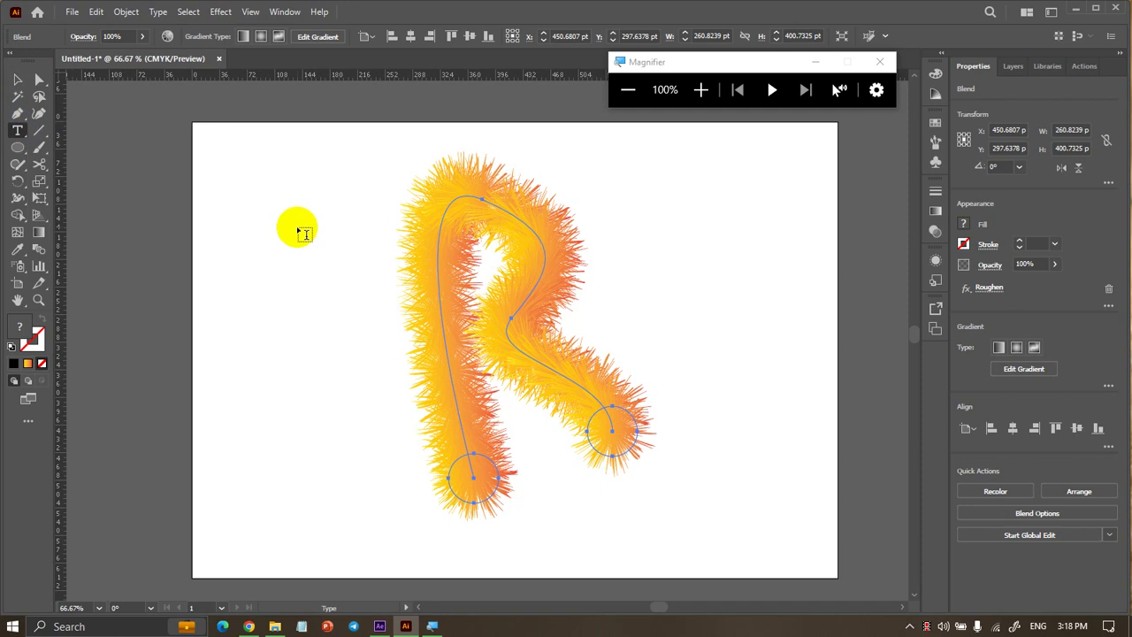
left_click(261, 226)
type("3")
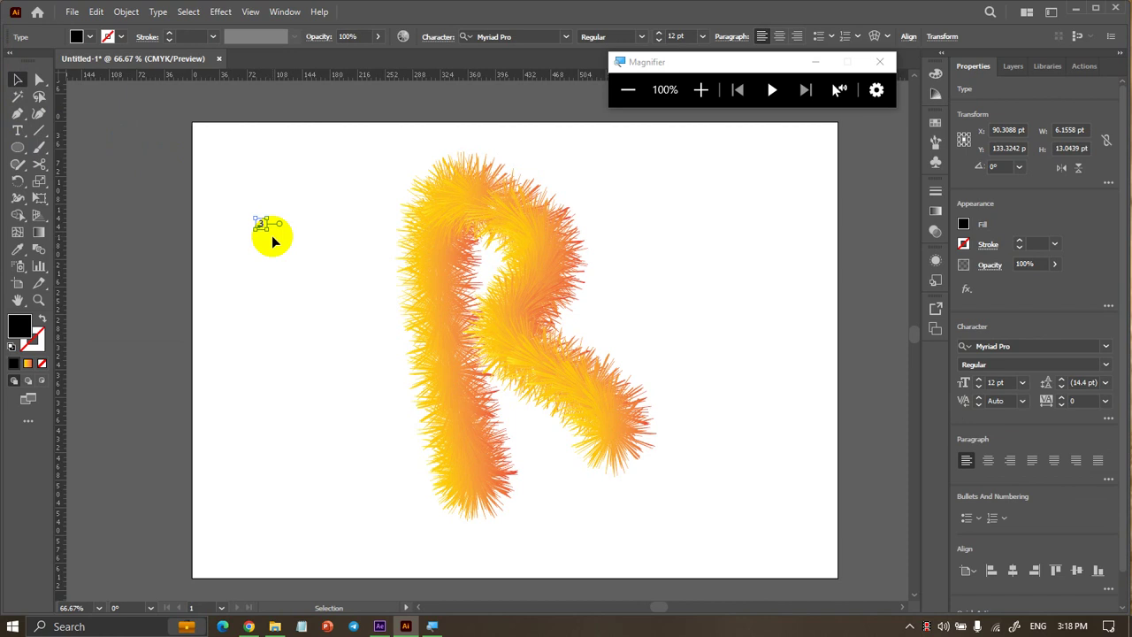
left_click_drag(274, 245, 409, 410)
left_click_drag(287, 247, 310, 348)
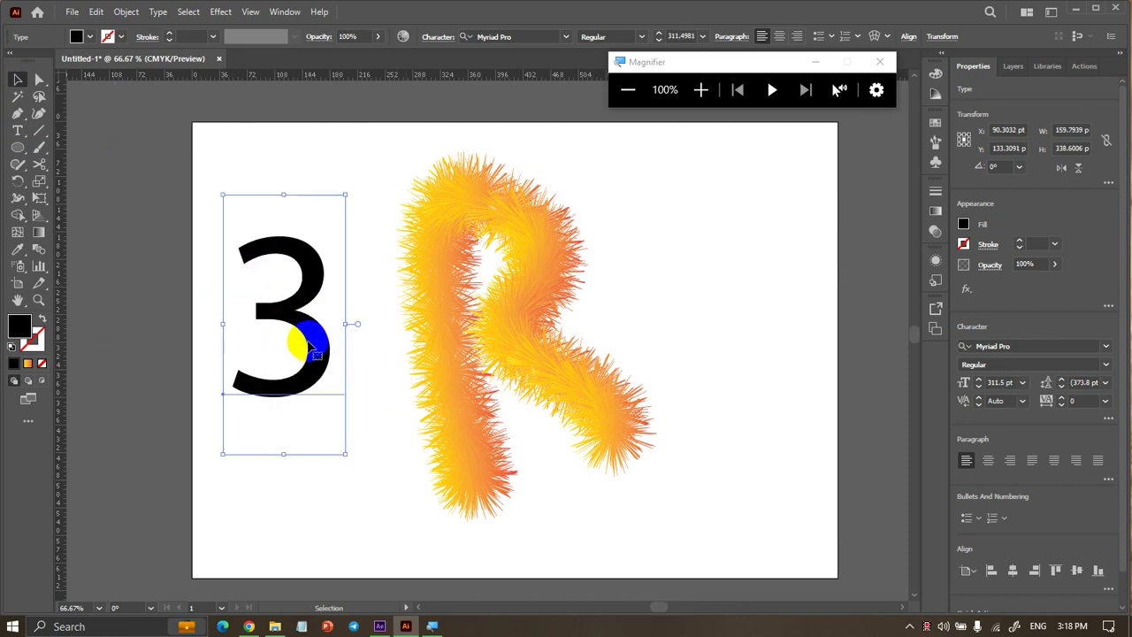
Give the 3 a 4 pt black stroke and a brown fill
left_click(1019, 240)
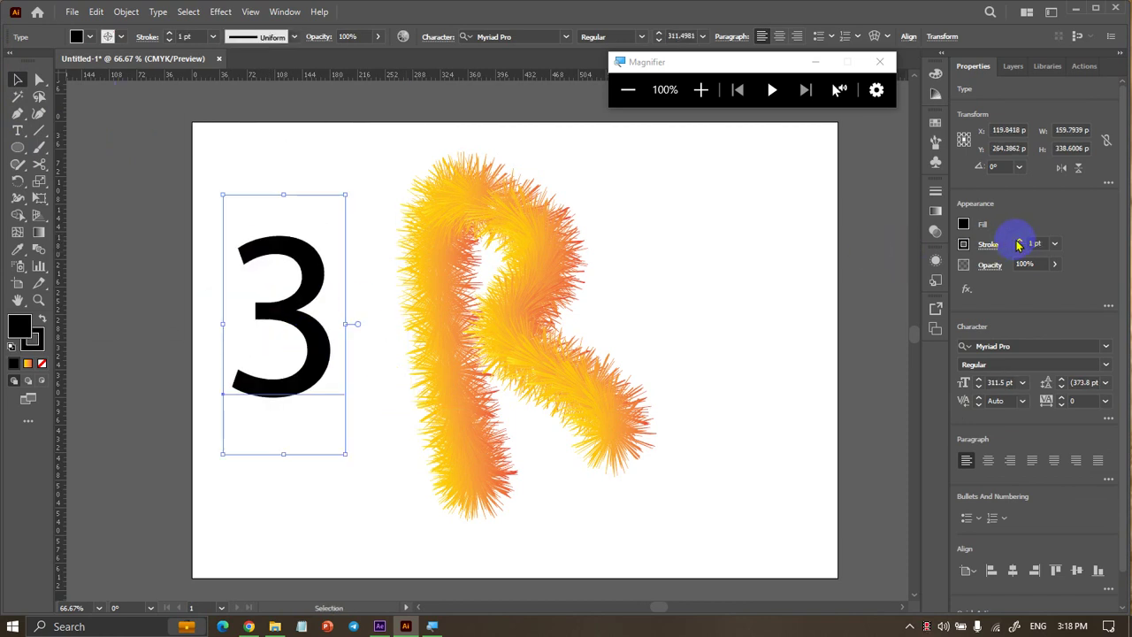
left_click(1020, 240)
left_click(1019, 240)
left_click(963, 225)
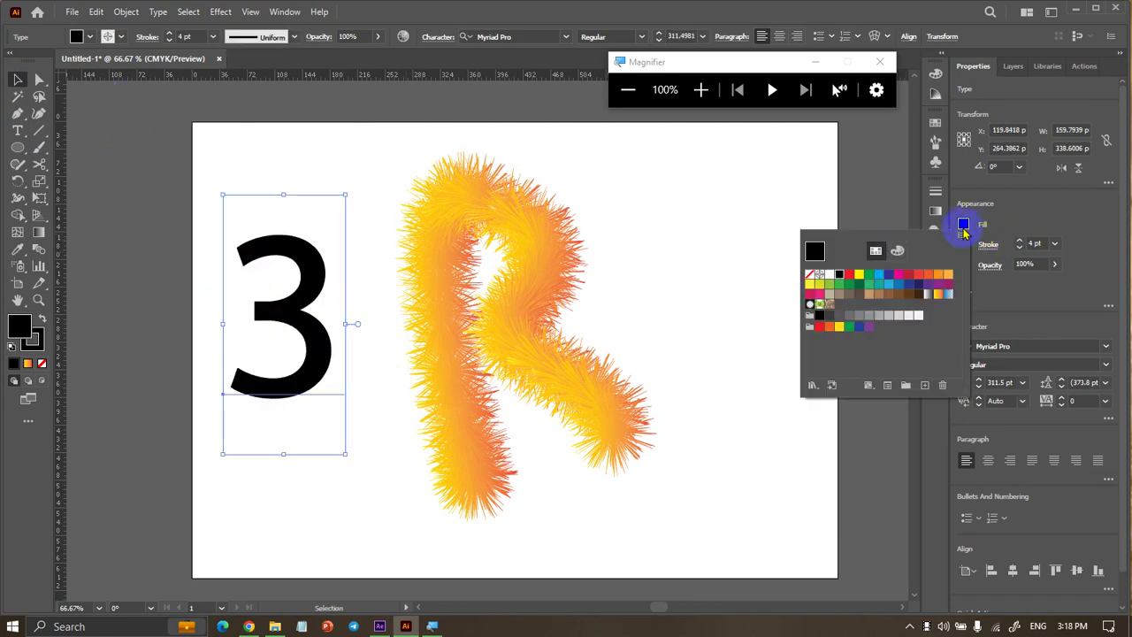
left_click(834, 293)
left_click(750, 212)
Zoom out to view the whole artboard and check the 3 and R selections
scroll(291, 283, "up", 2)
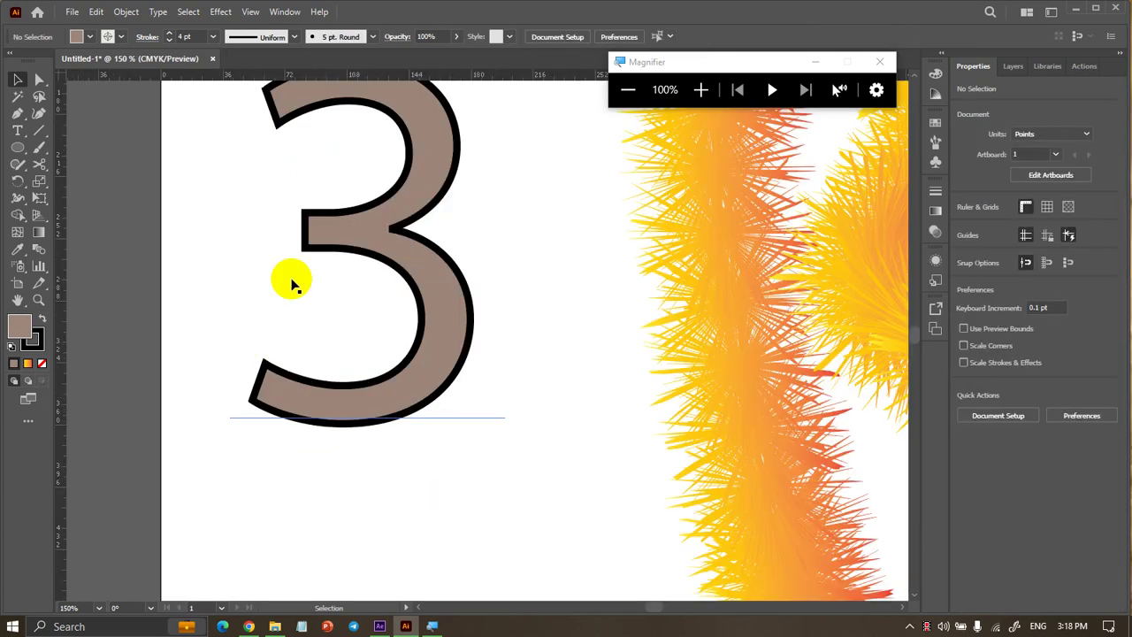
left_click(316, 245)
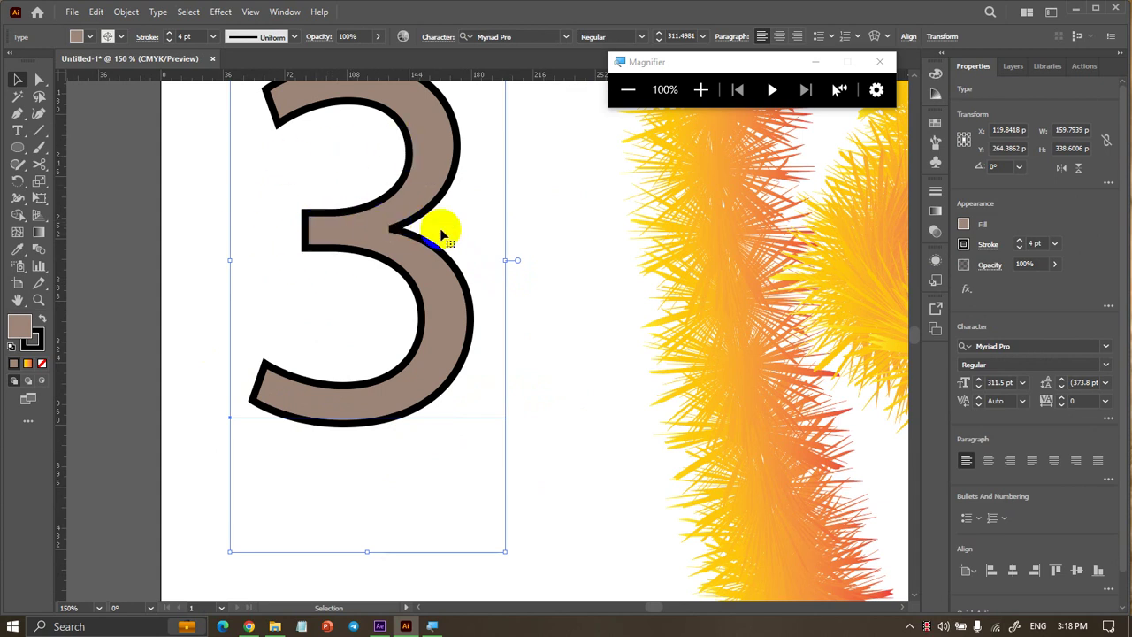
key("ctrl+minus")
key("ctrl+minus")
left_click(381, 492)
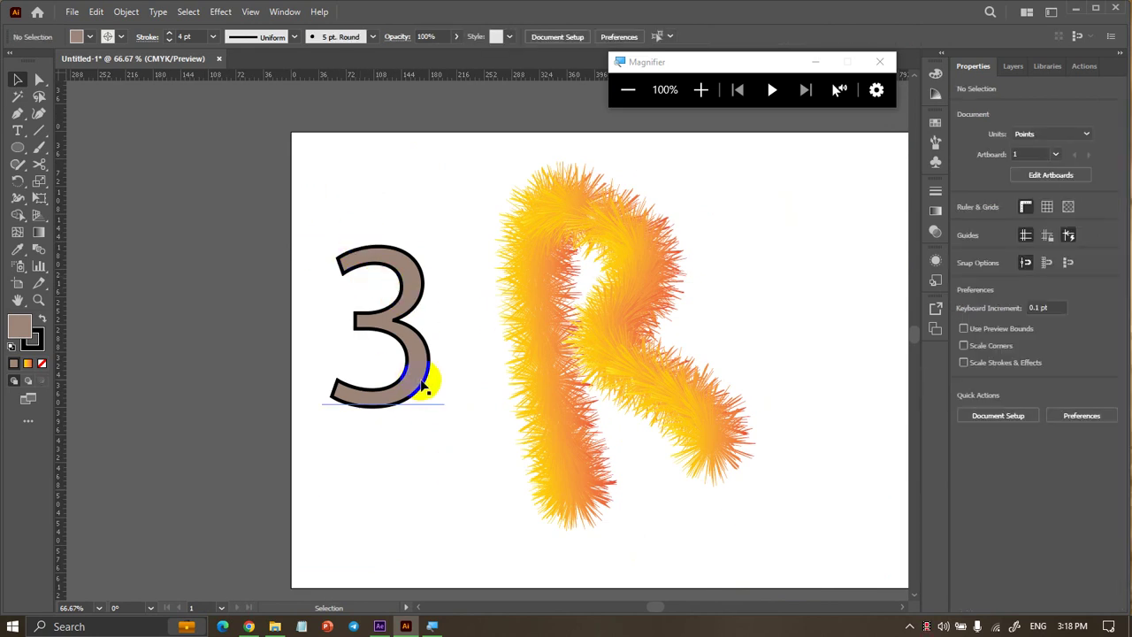
left_click(501, 357)
scroll(498, 362, "right", 2)
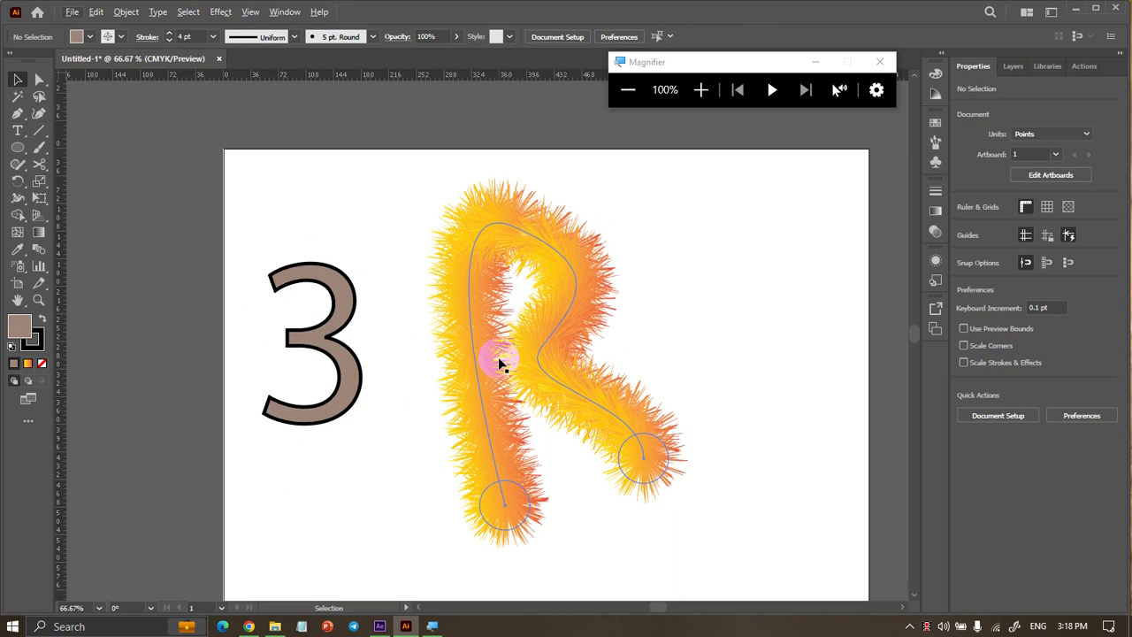
scroll(443, 363, "up", 2)
left_click(343, 363)
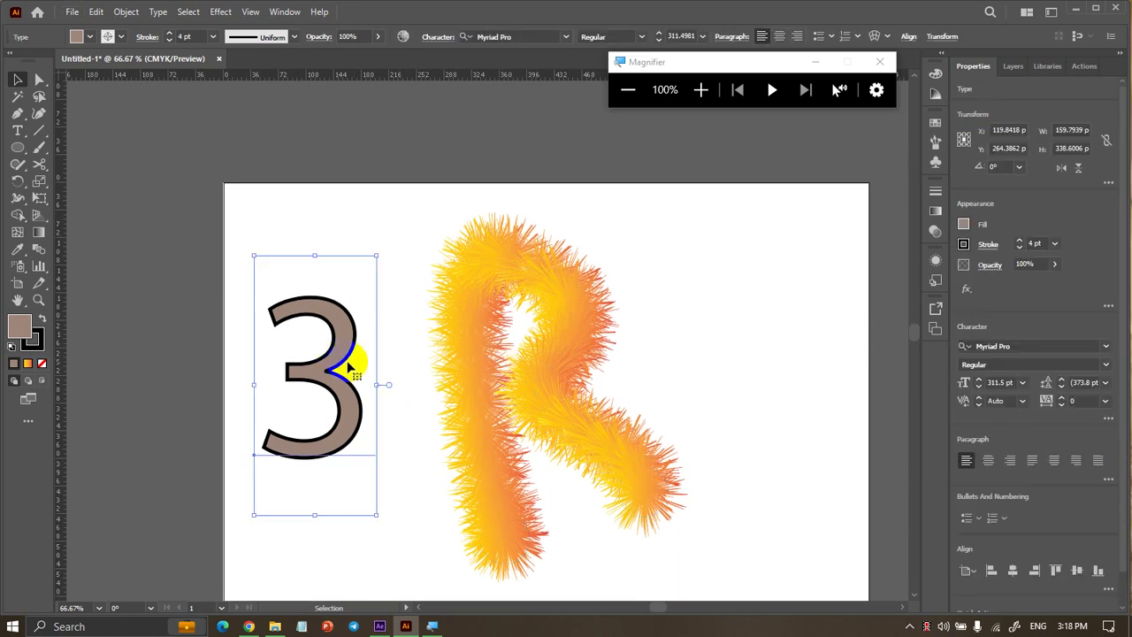